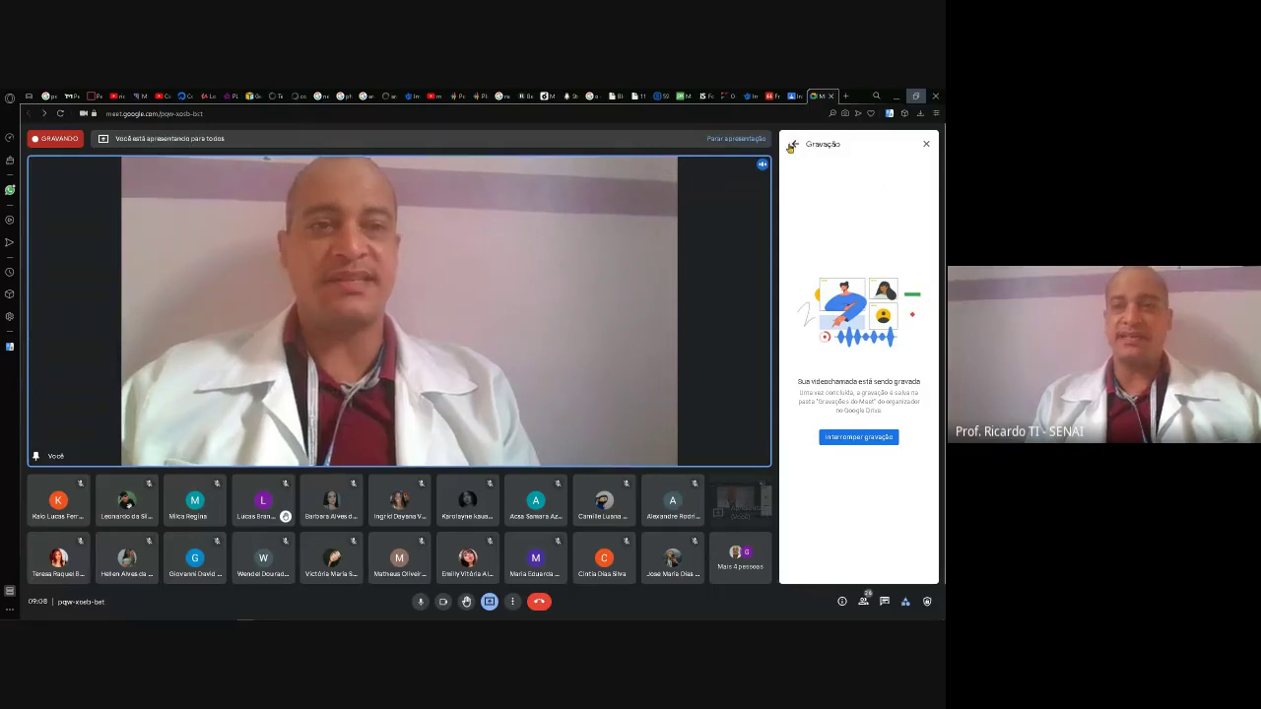
# Close the meeting's activities panel and minimize the Google Meet window
pyautogui.click(795, 143)
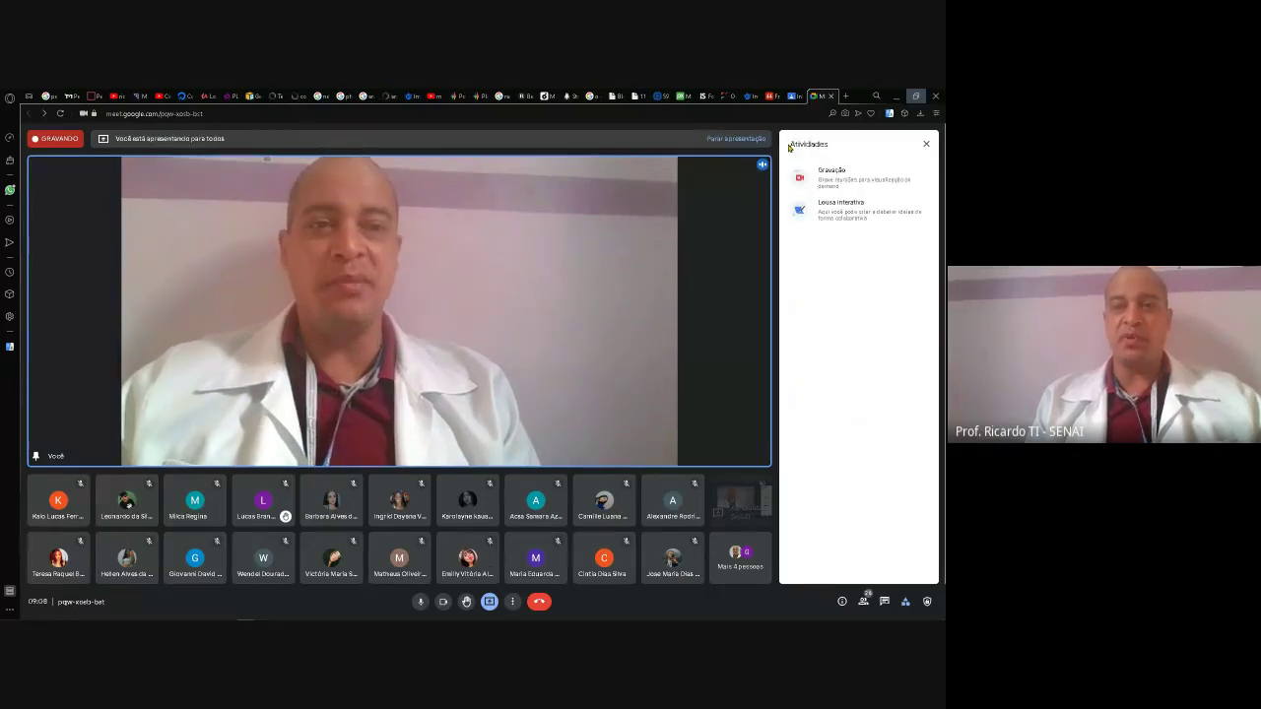
pyautogui.click(925, 145)
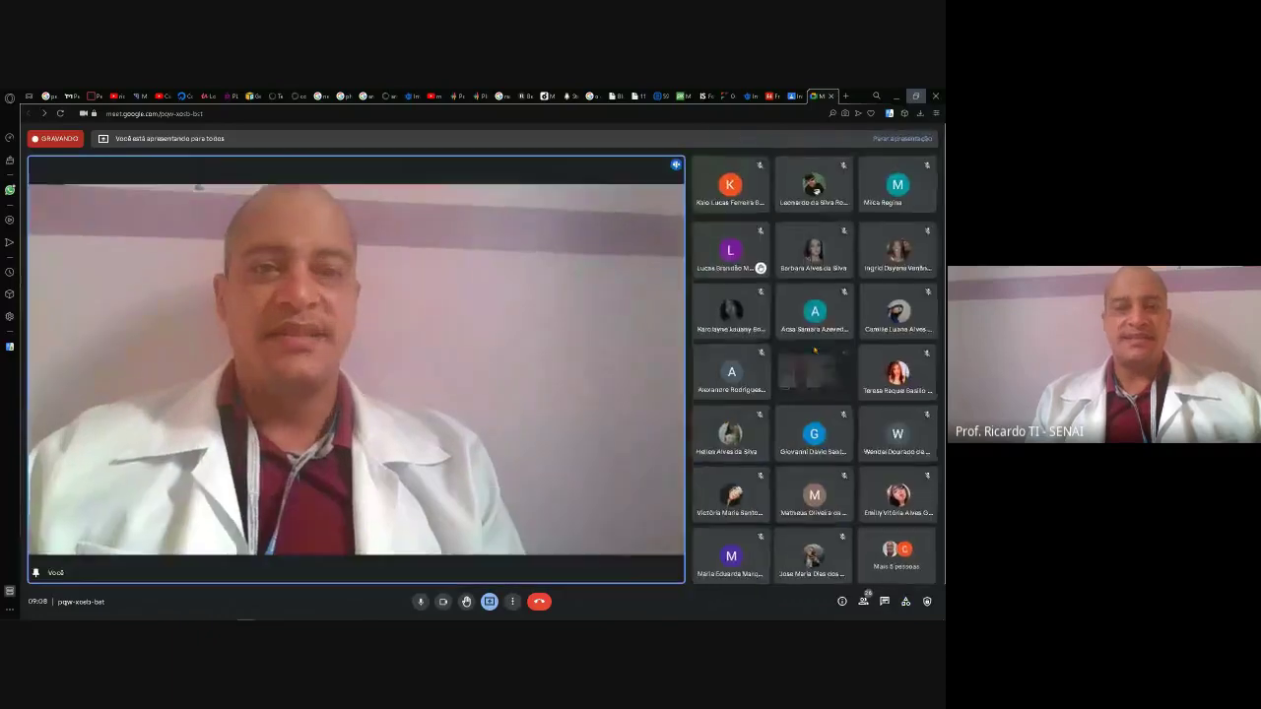
pyautogui.click(895, 96)
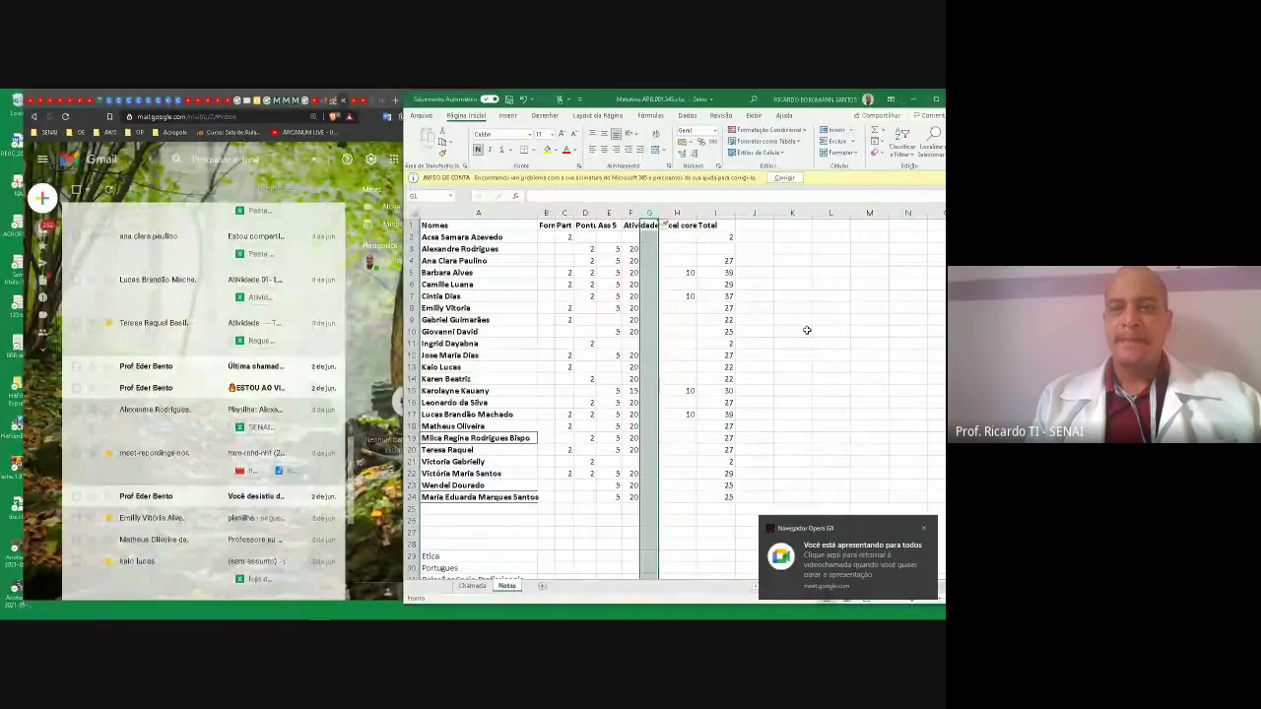
# Dismiss the presentation notification and minimize the Gmail and grades spreadsheet windows to clear the desktop
pyautogui.click(925, 529)
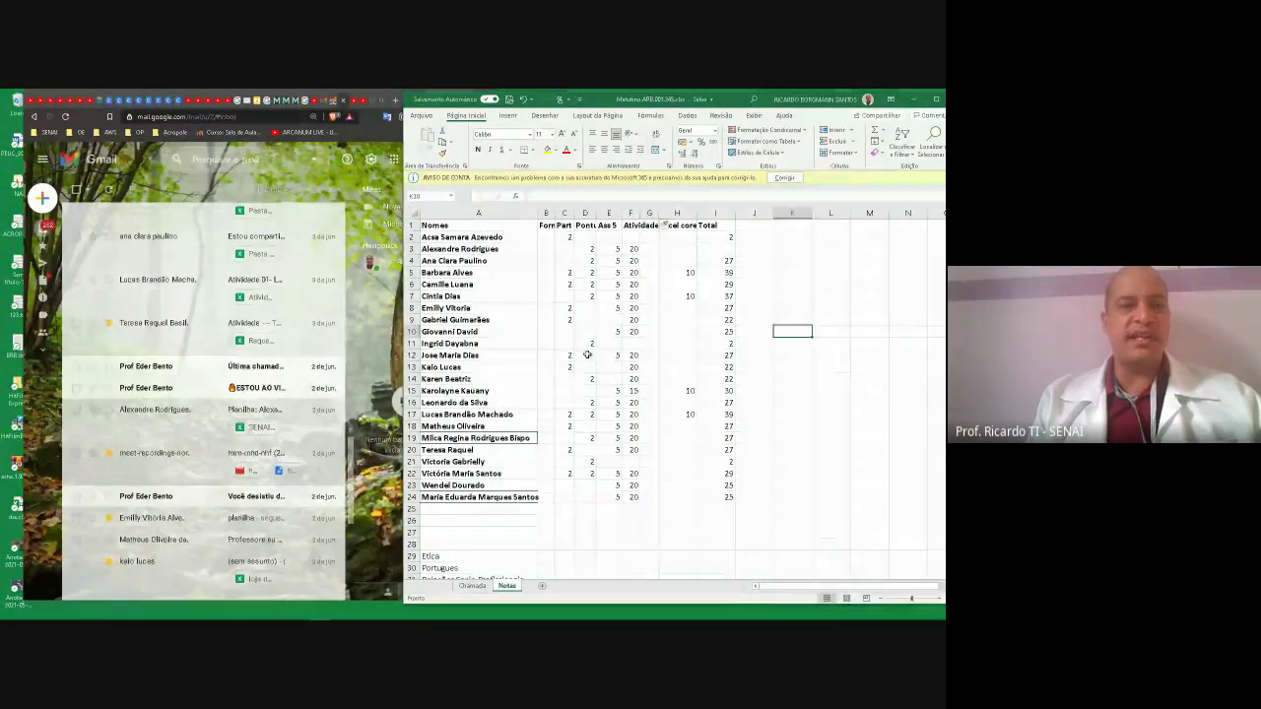
pyautogui.click(315, 170)
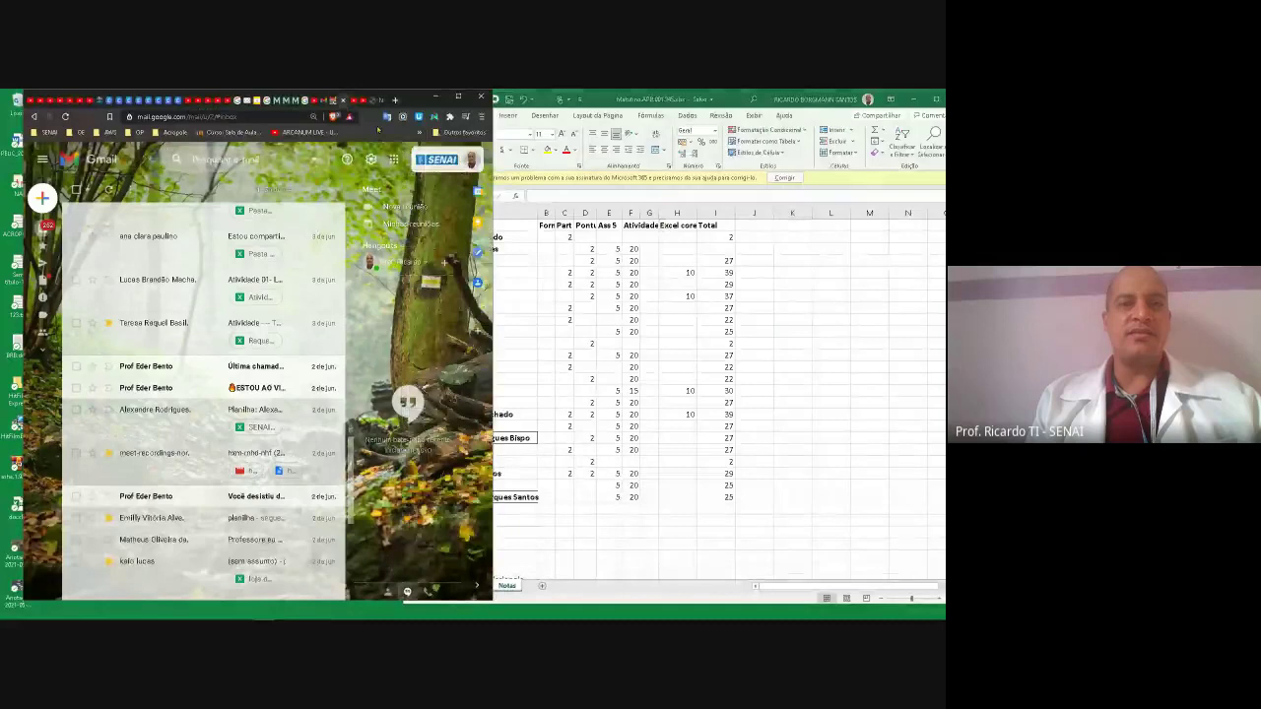
pyautogui.click(446, 99)
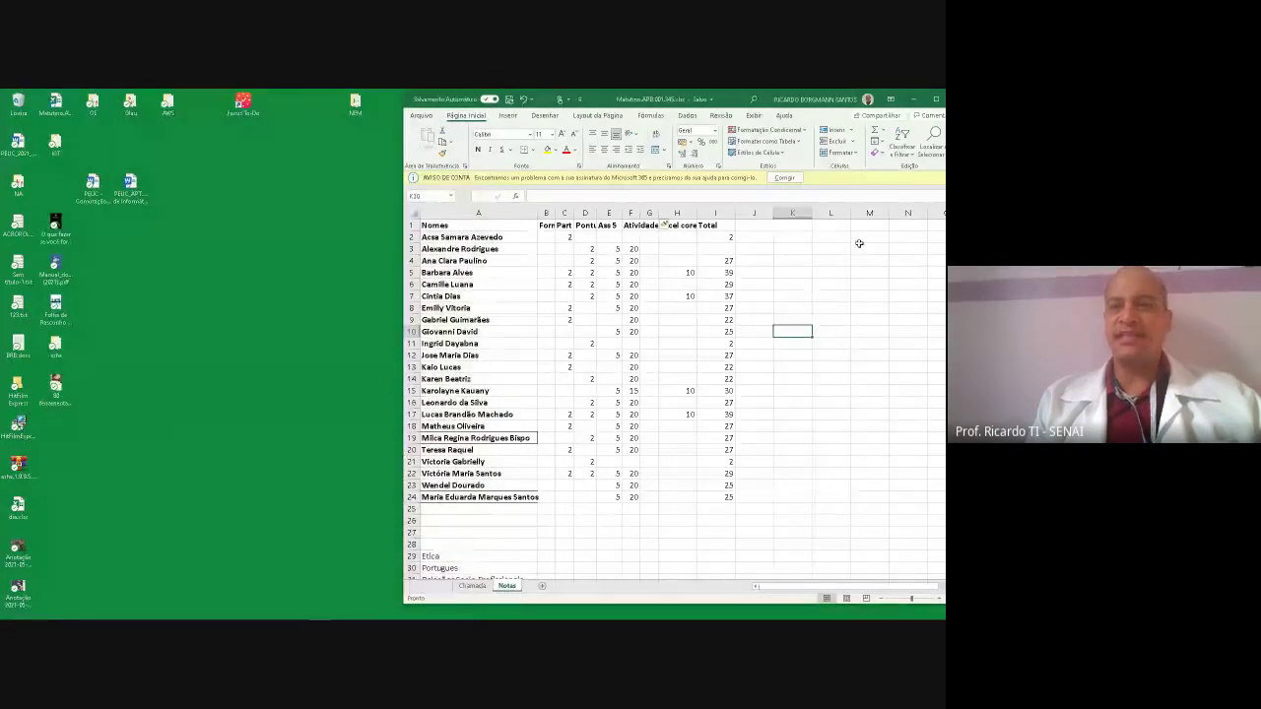
pyautogui.click(910, 100)
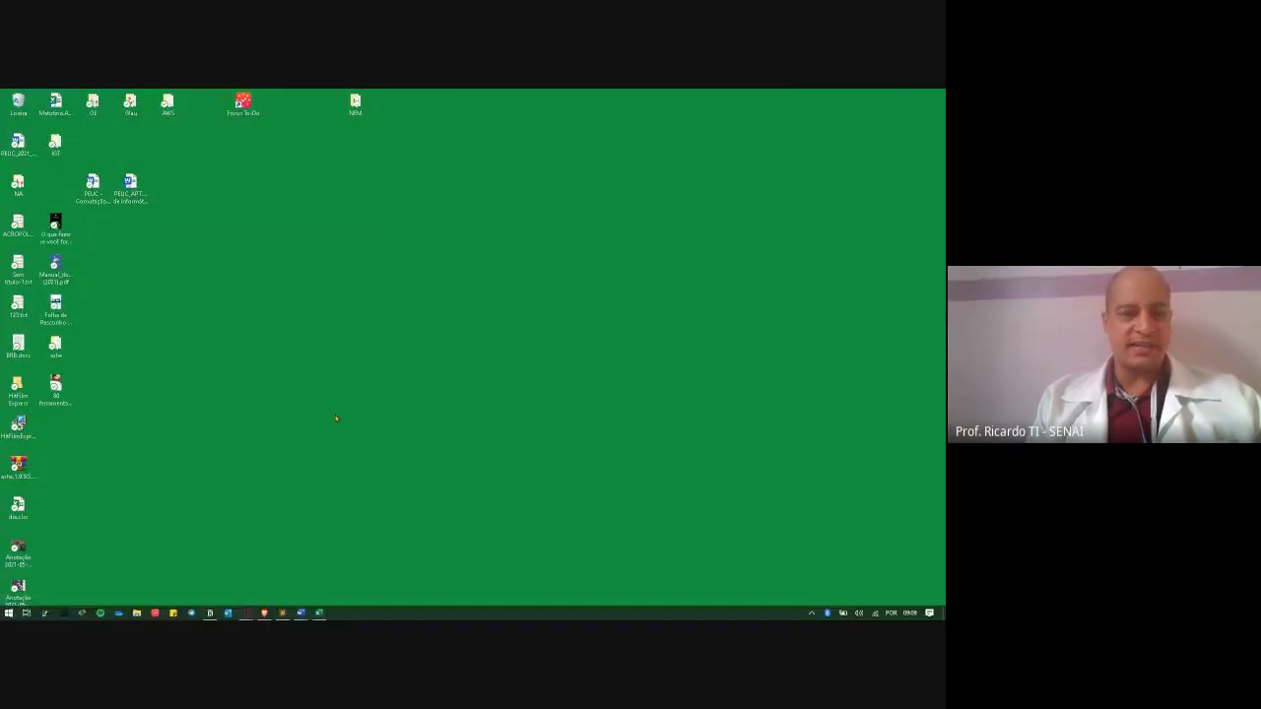
# Launch the screen annotation tool
pyautogui.click(8, 612)
pyautogui.click(258, 542)
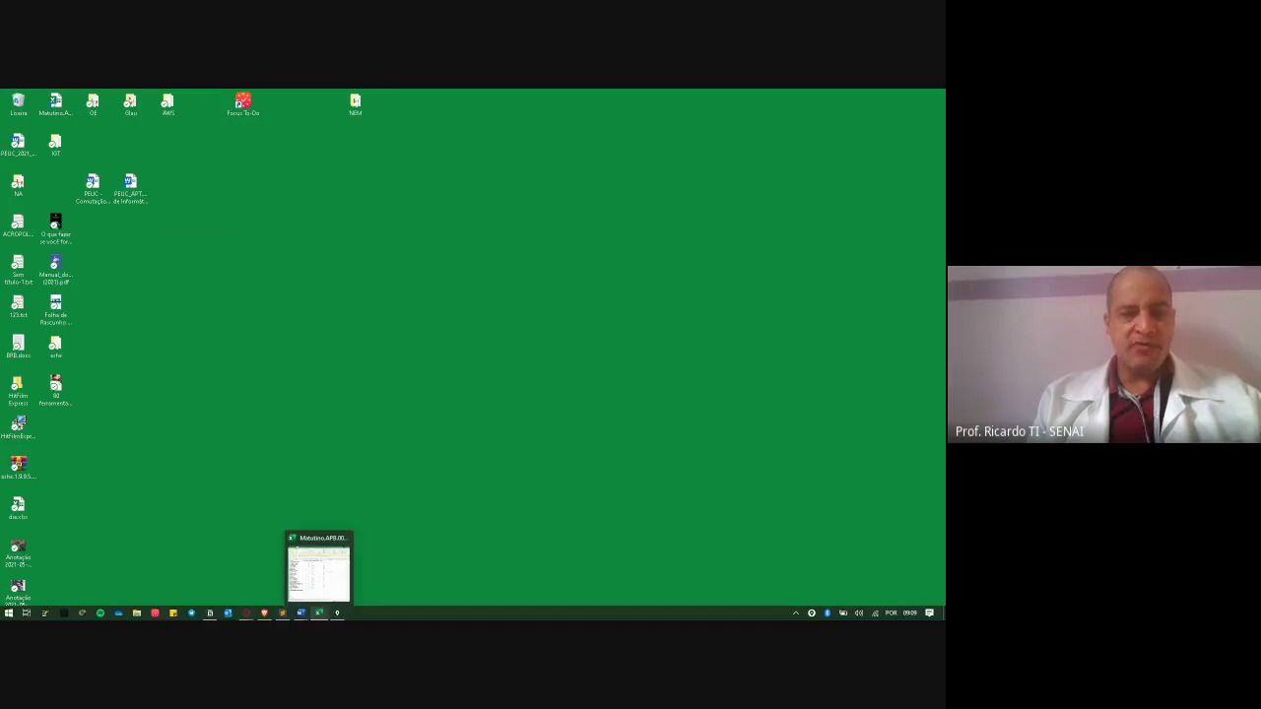
# Switch to Excel, create a new blank workbook and maximize its window
pyautogui.click(318, 612)
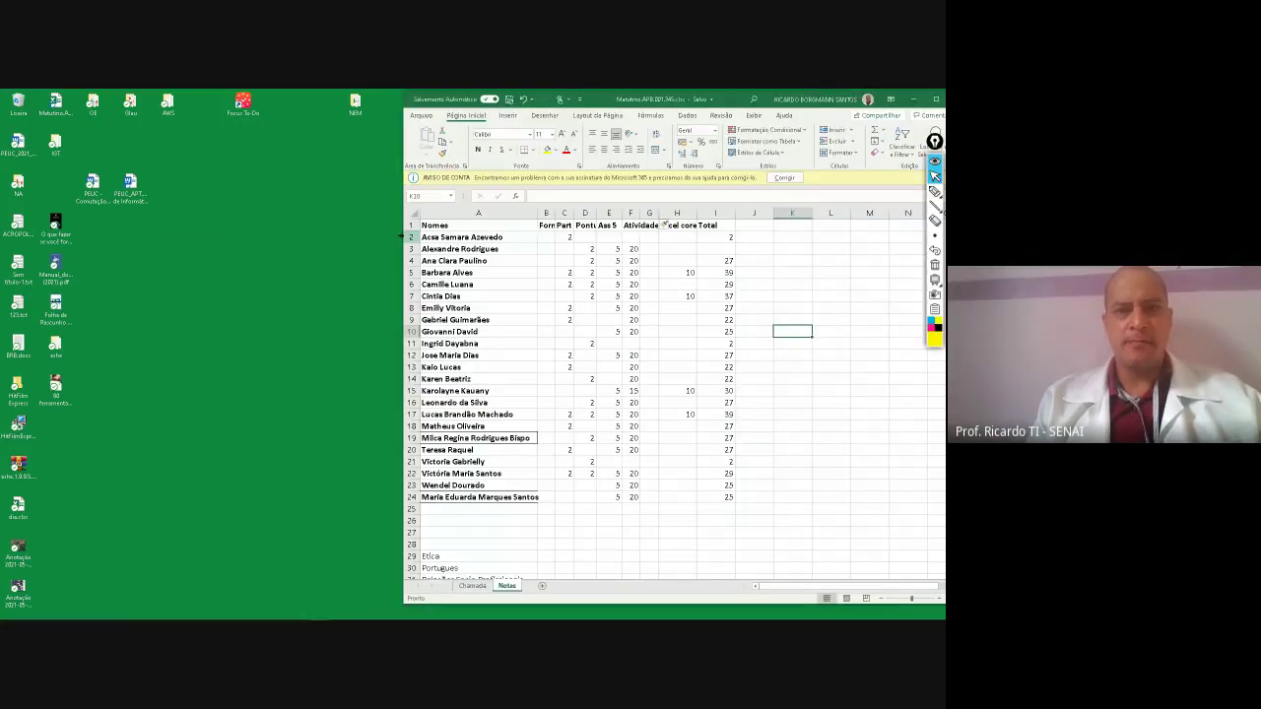
pyautogui.click(420, 116)
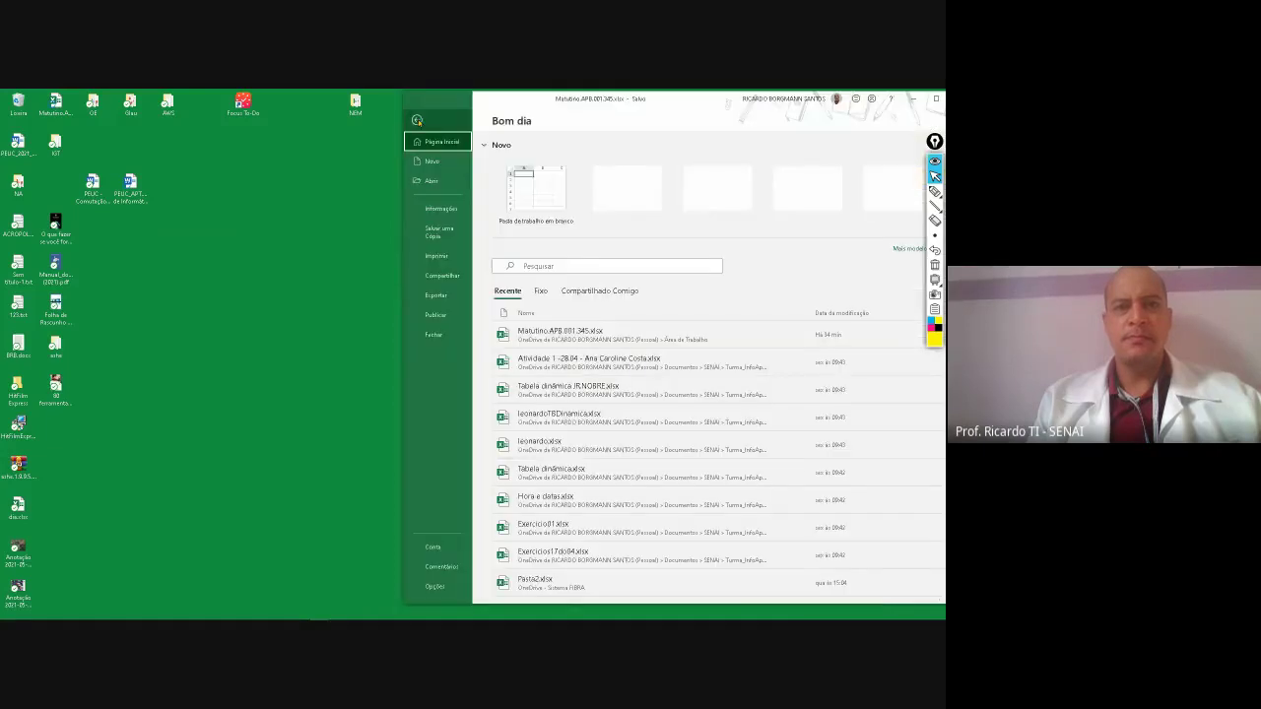
pyautogui.click(532, 193)
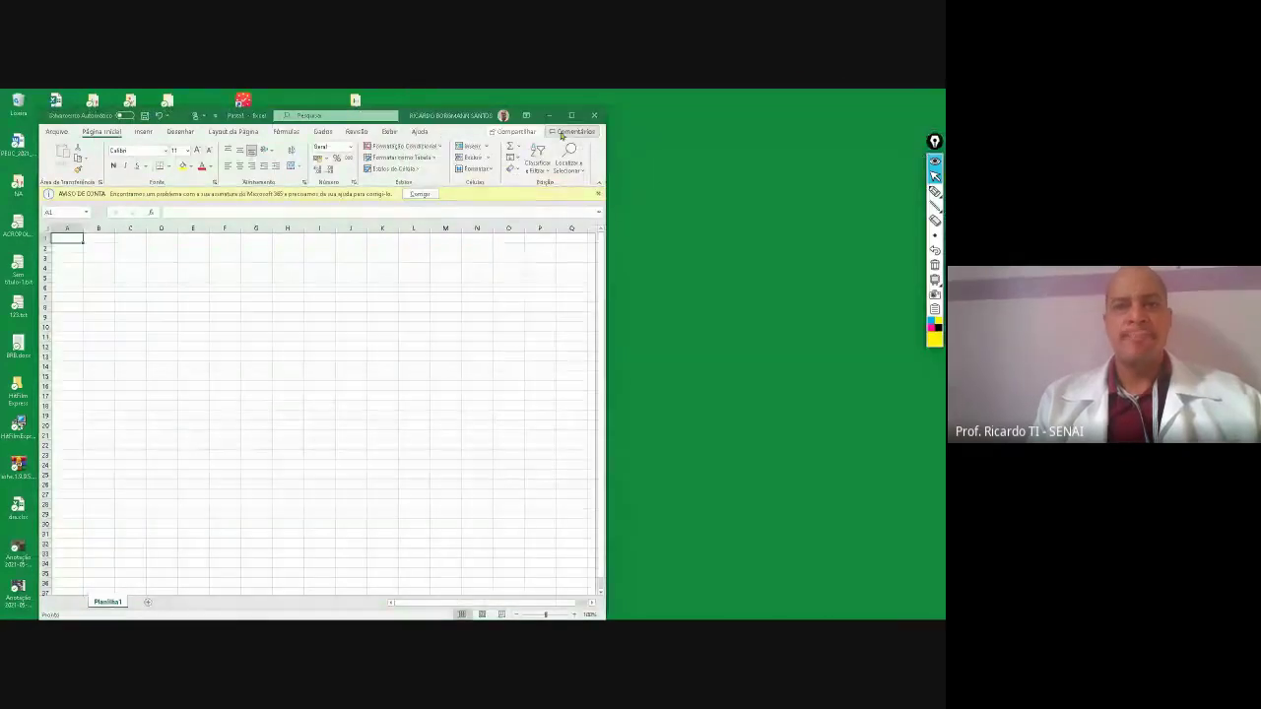
pyautogui.click(571, 115)
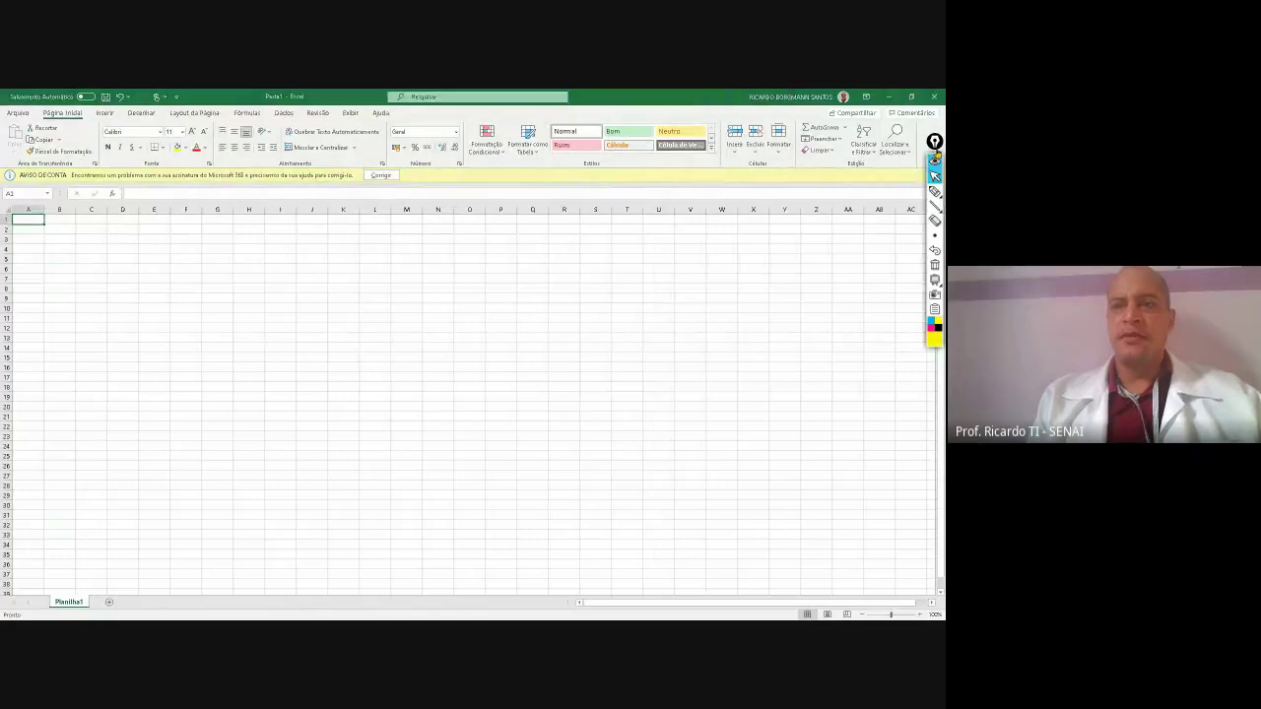
# Collapse the annotation toolbar and dismiss the account notice above the sheet, keeping the formula bar at one line
pyautogui.click(935, 173)
pyautogui.click(935, 173)
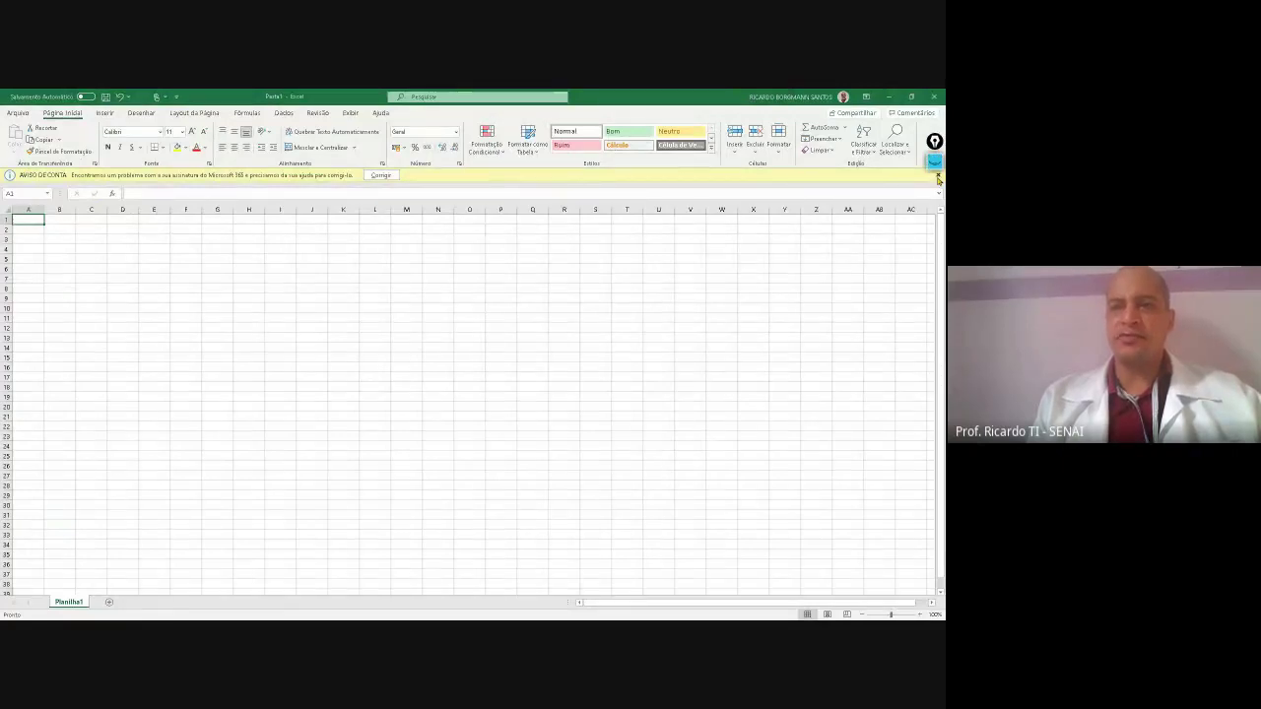
pyautogui.click(938, 177)
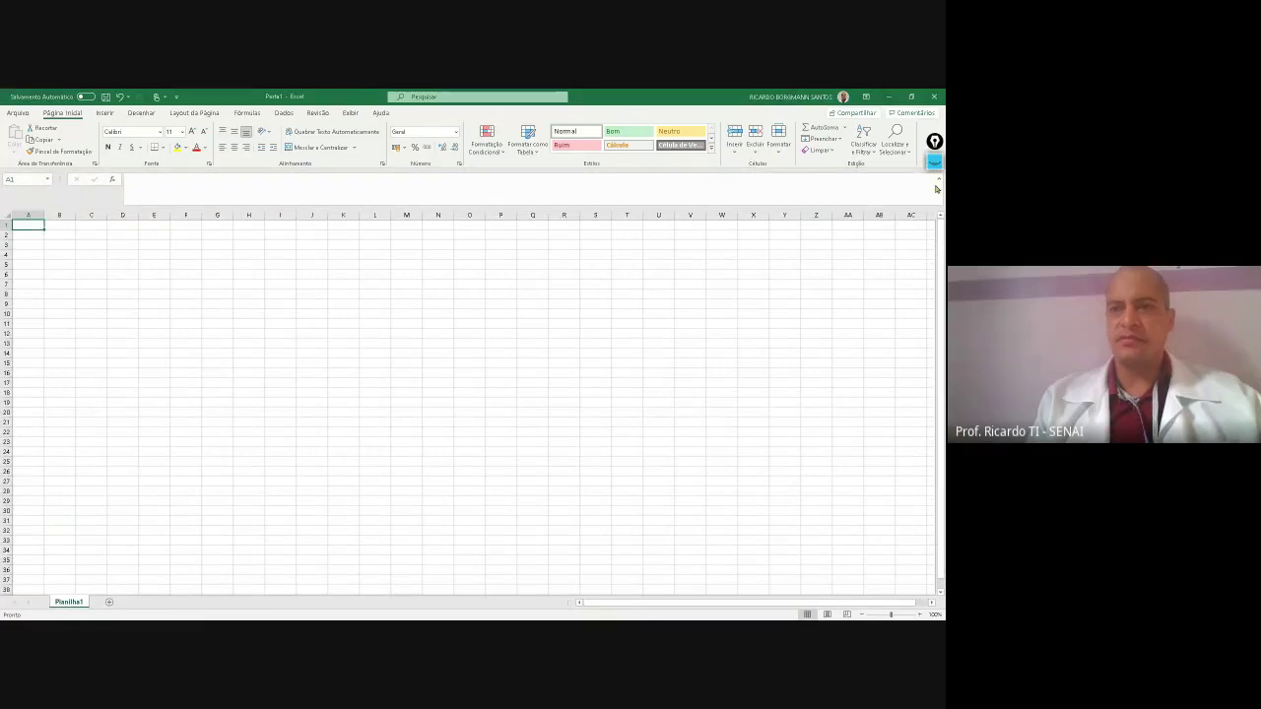
pyautogui.click(510, 352)
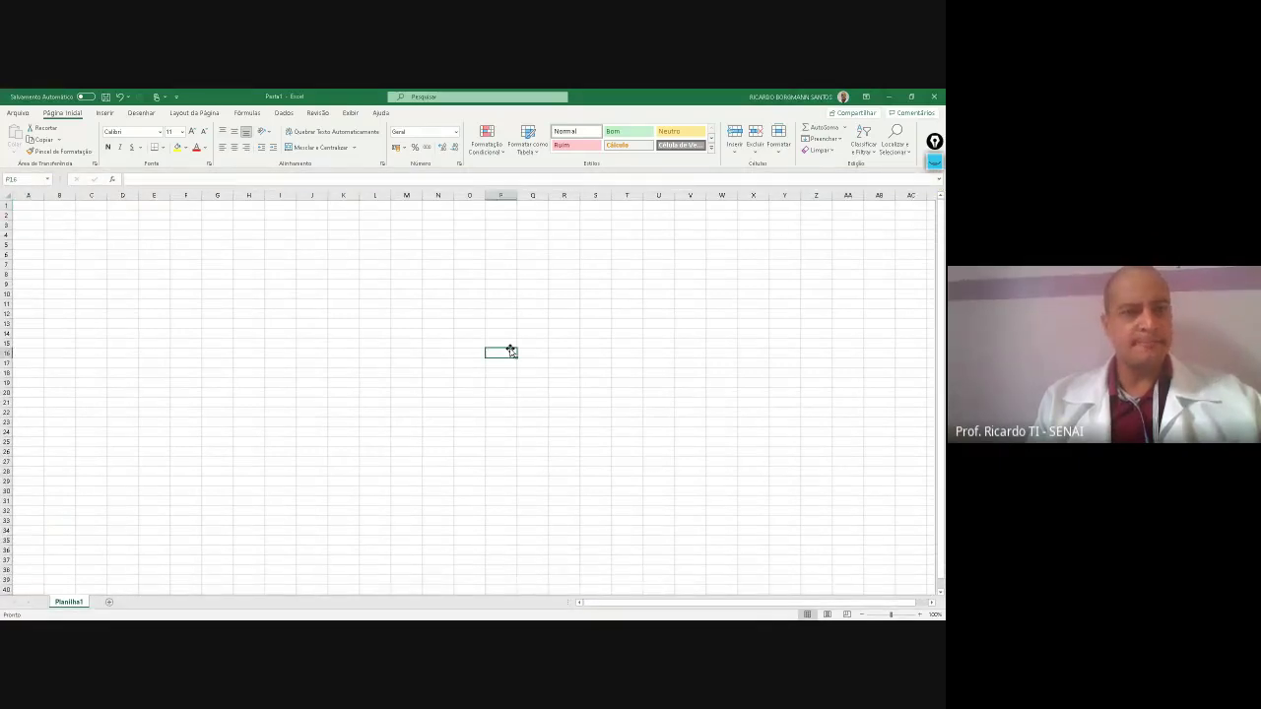
pyautogui.scroll(-1, 256, 266)
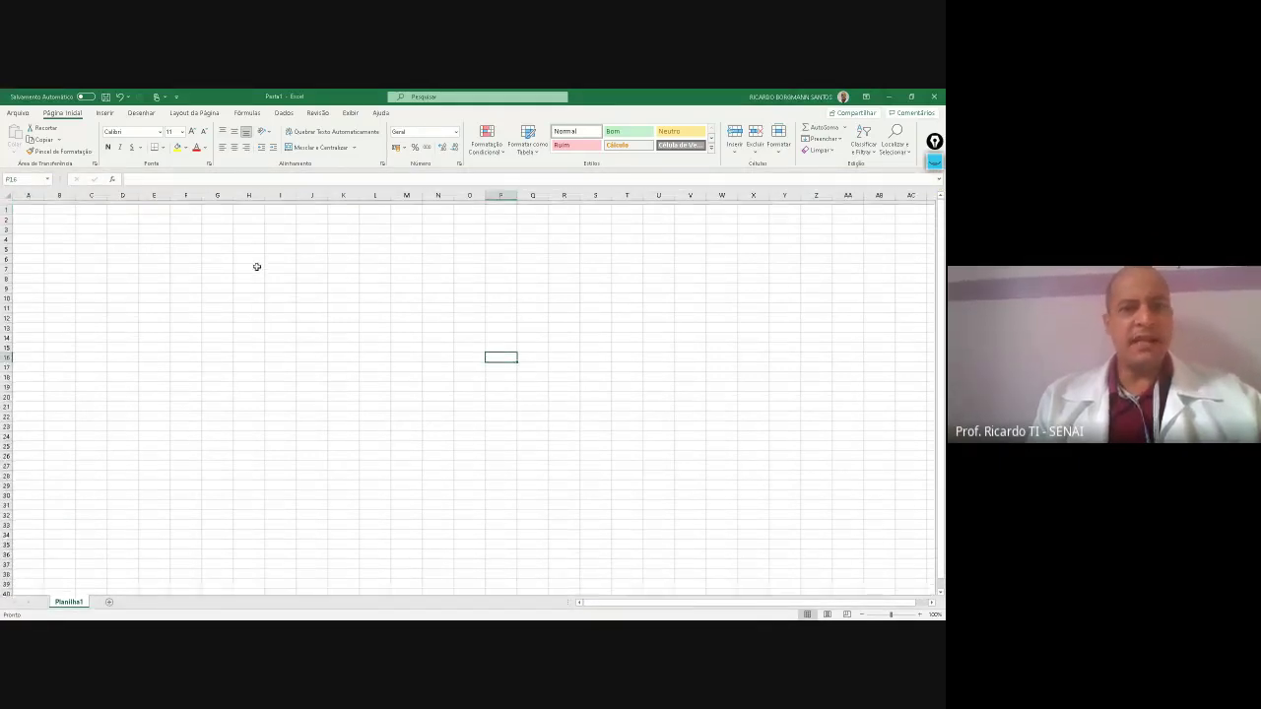
pyautogui.scroll(1, 227, 431)
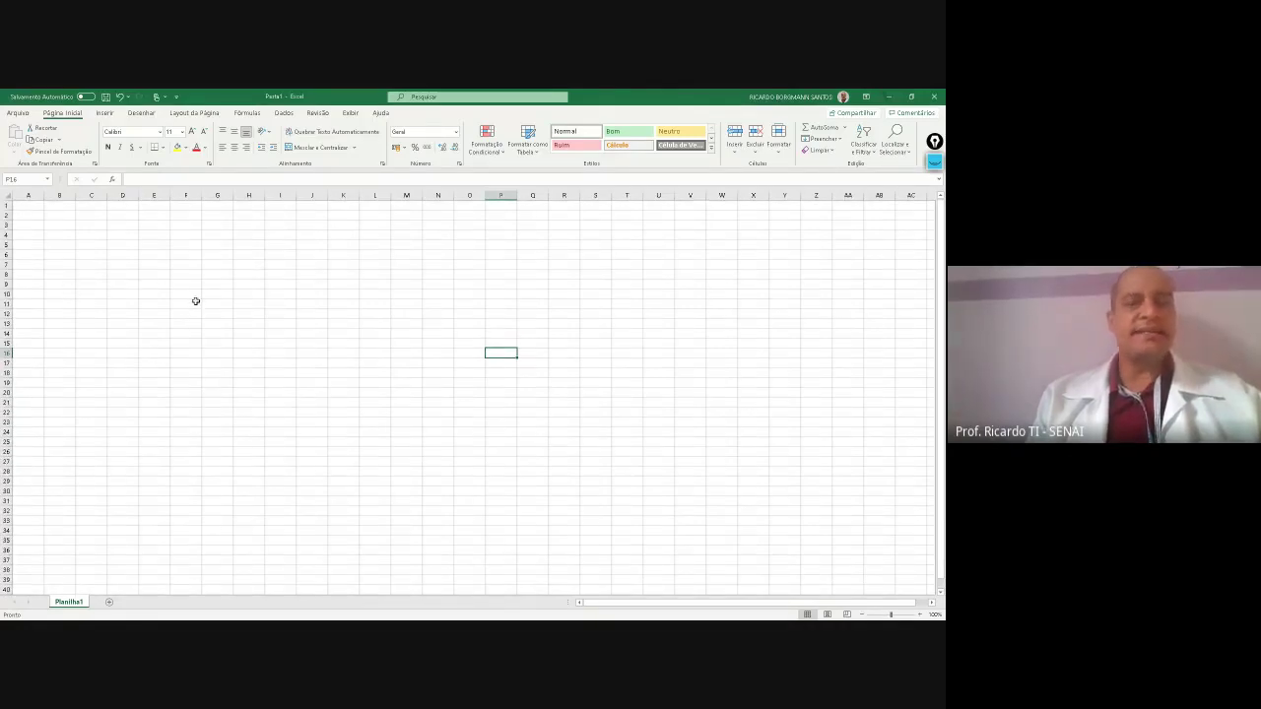
pyautogui.scroll(-1, 230, 297)
pyautogui.scroll(1, 231, 297)
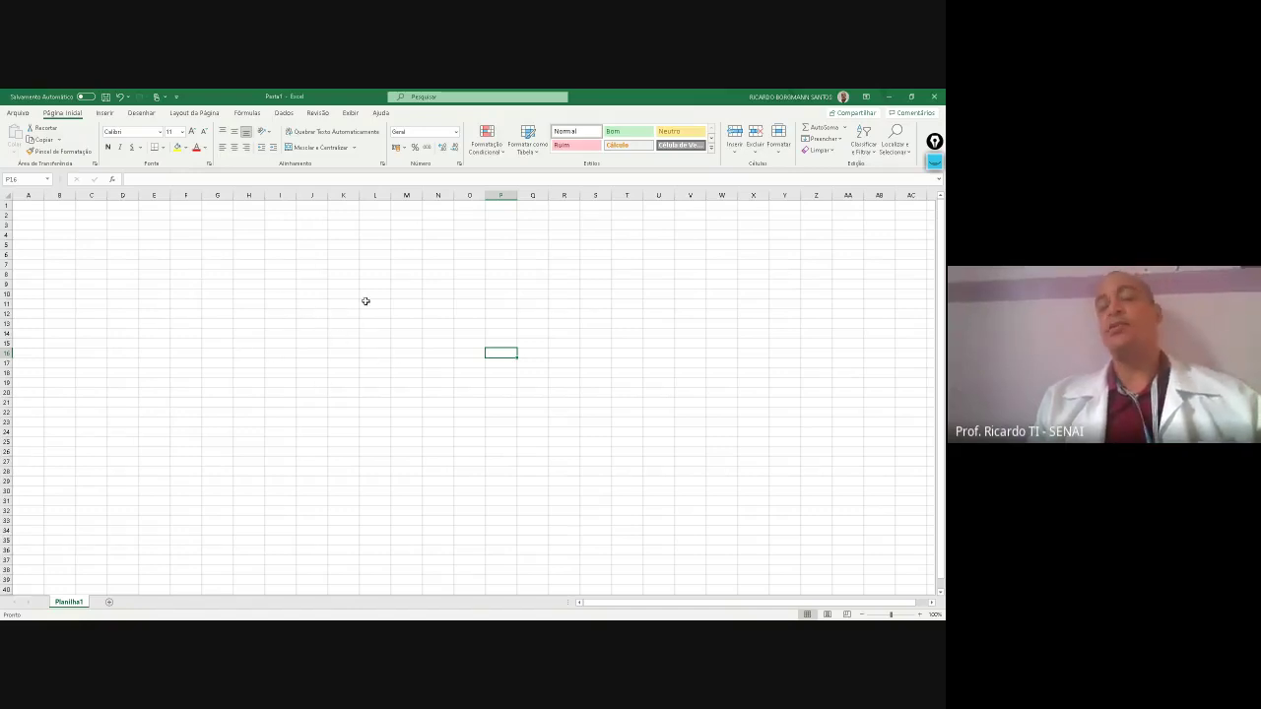
pyautogui.click(101, 234)
pyautogui.moveTo(30, 247); pyautogui.dragTo(131, 264)
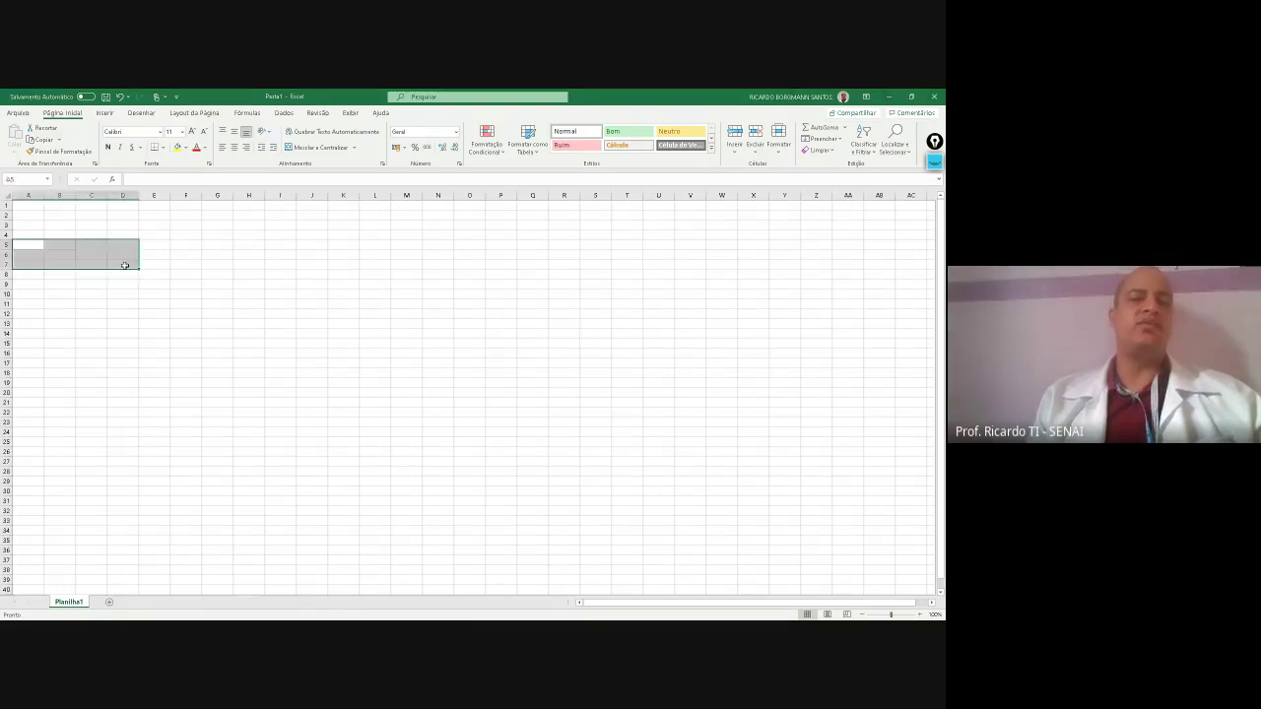
pyautogui.click(19, 265)
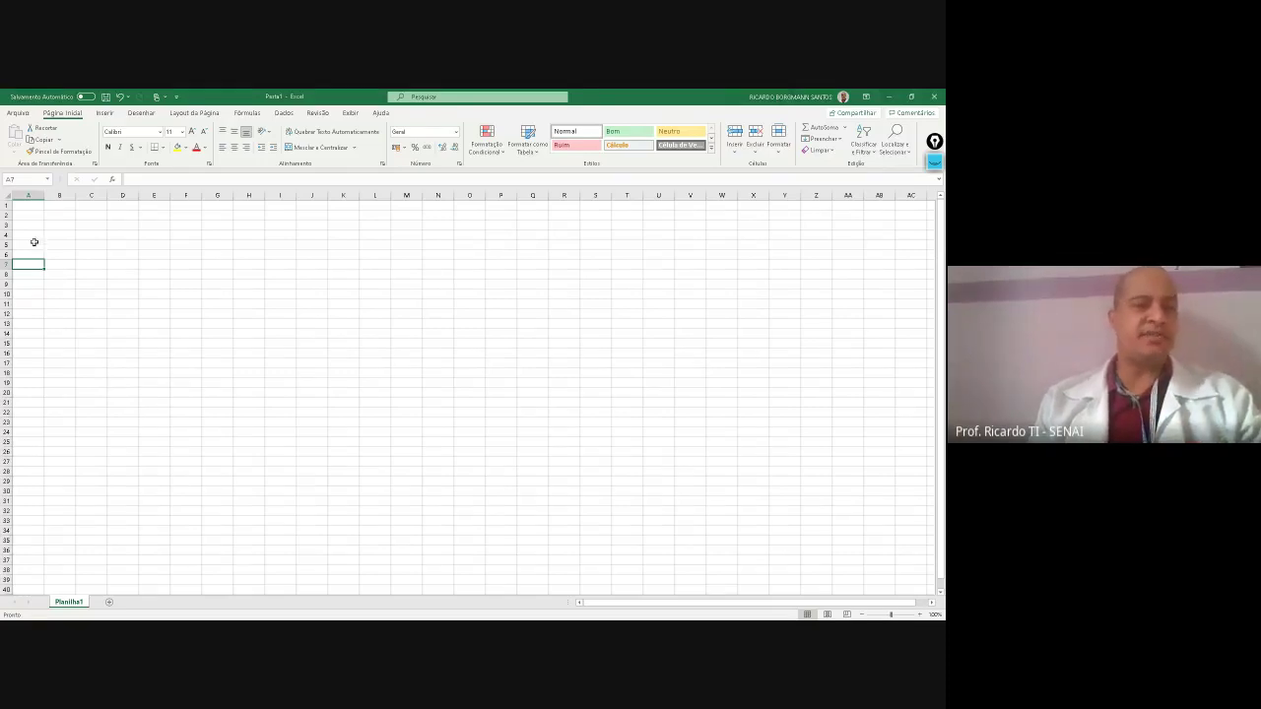
# Widen column A to about three times its width and enter "Cabelo" in cell A5
pyautogui.moveTo(44, 195); pyautogui.dragTo(104, 197)
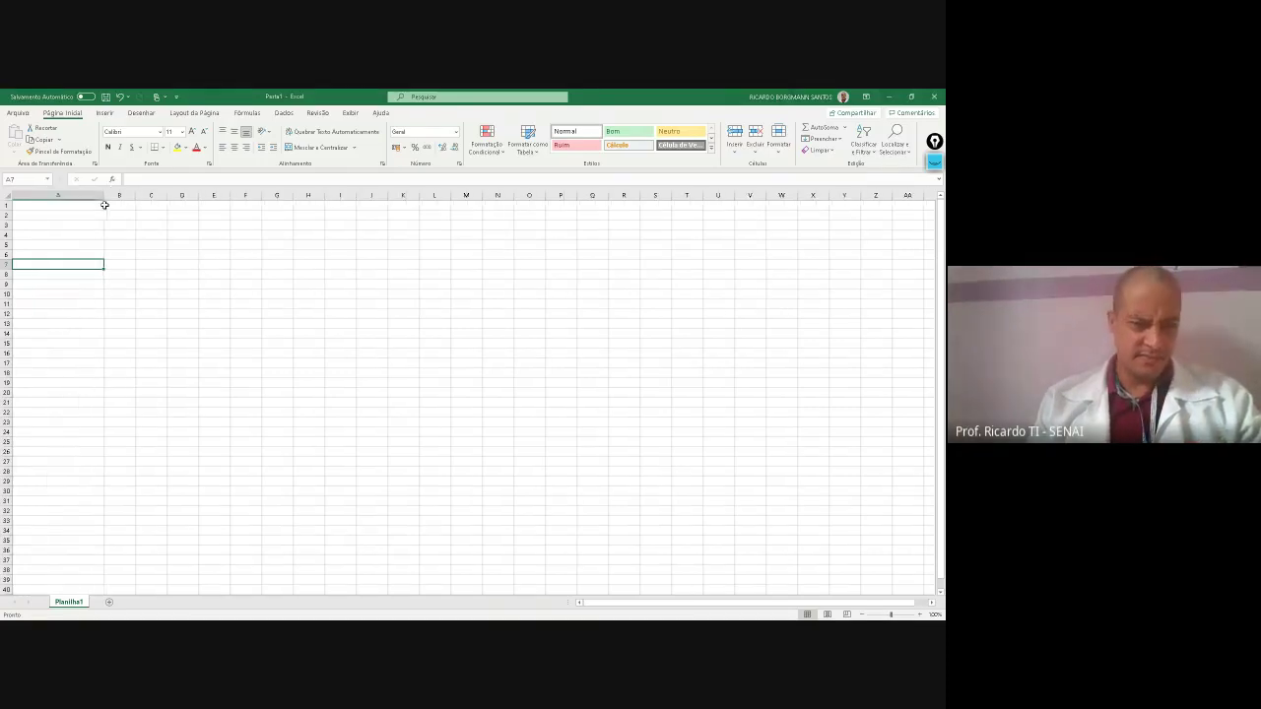
pyautogui.click(73, 253)
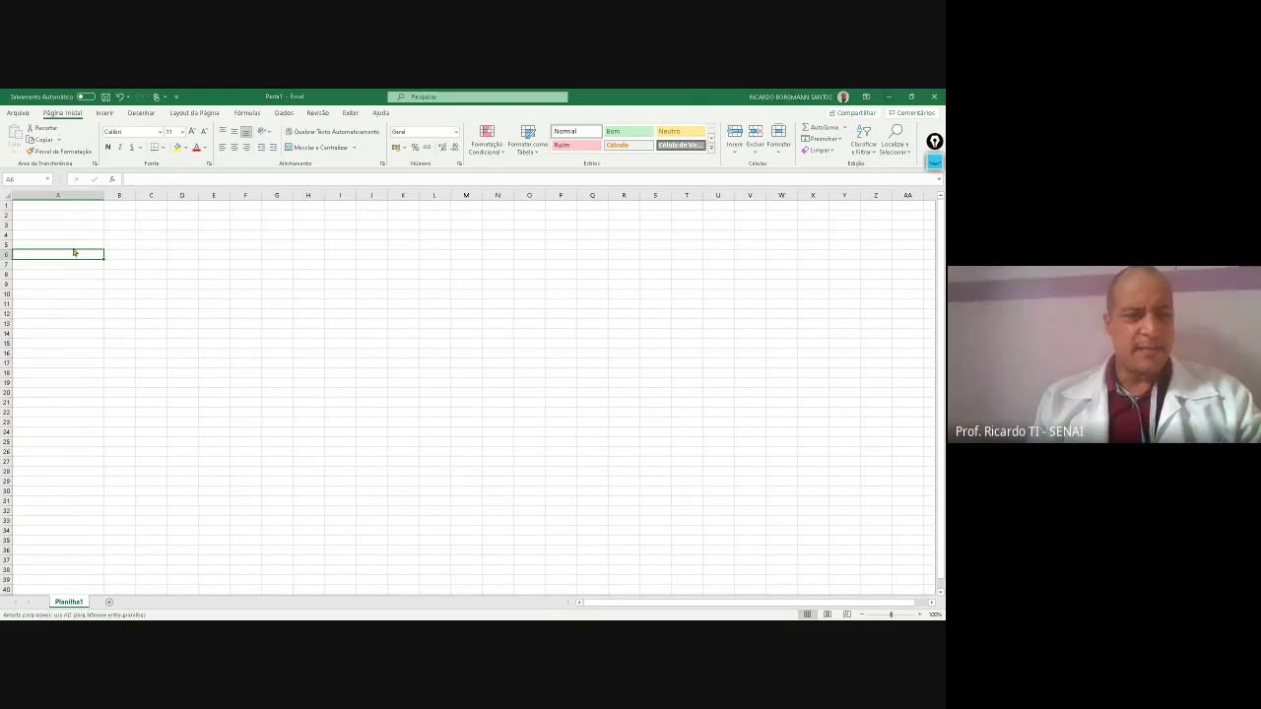
pyautogui.click(71, 243)
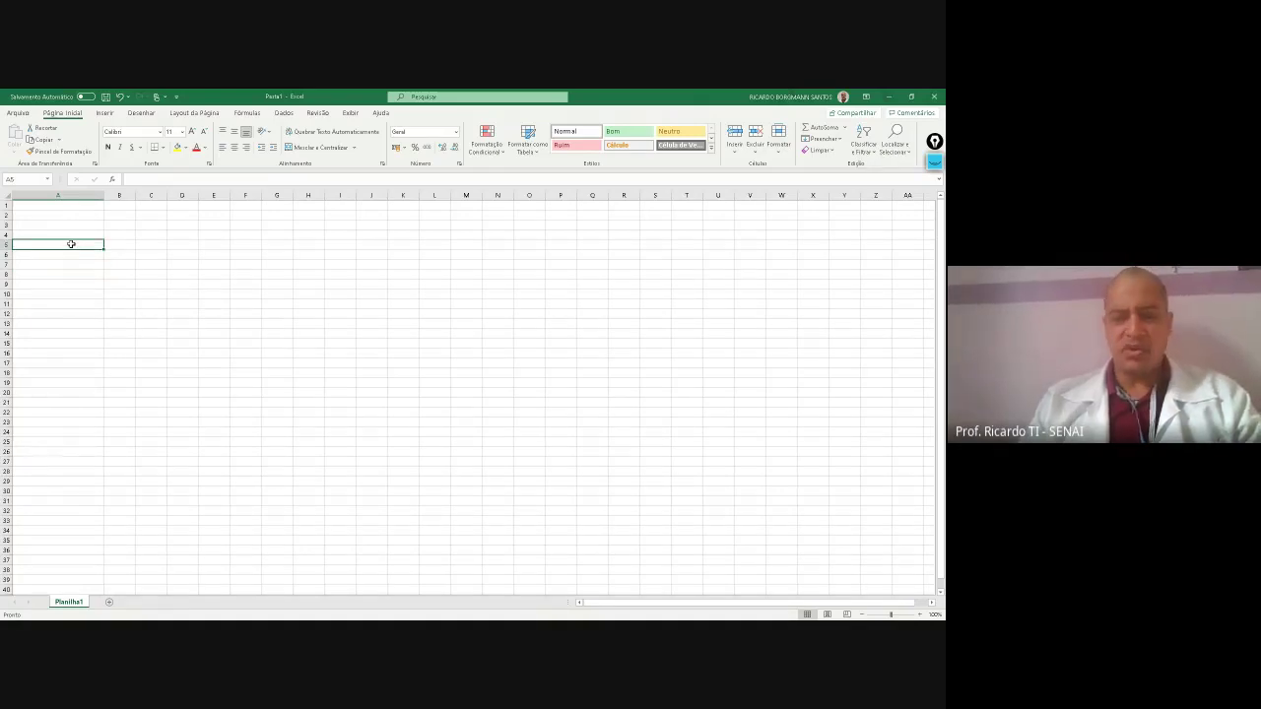
pyautogui.write('Cabelo')
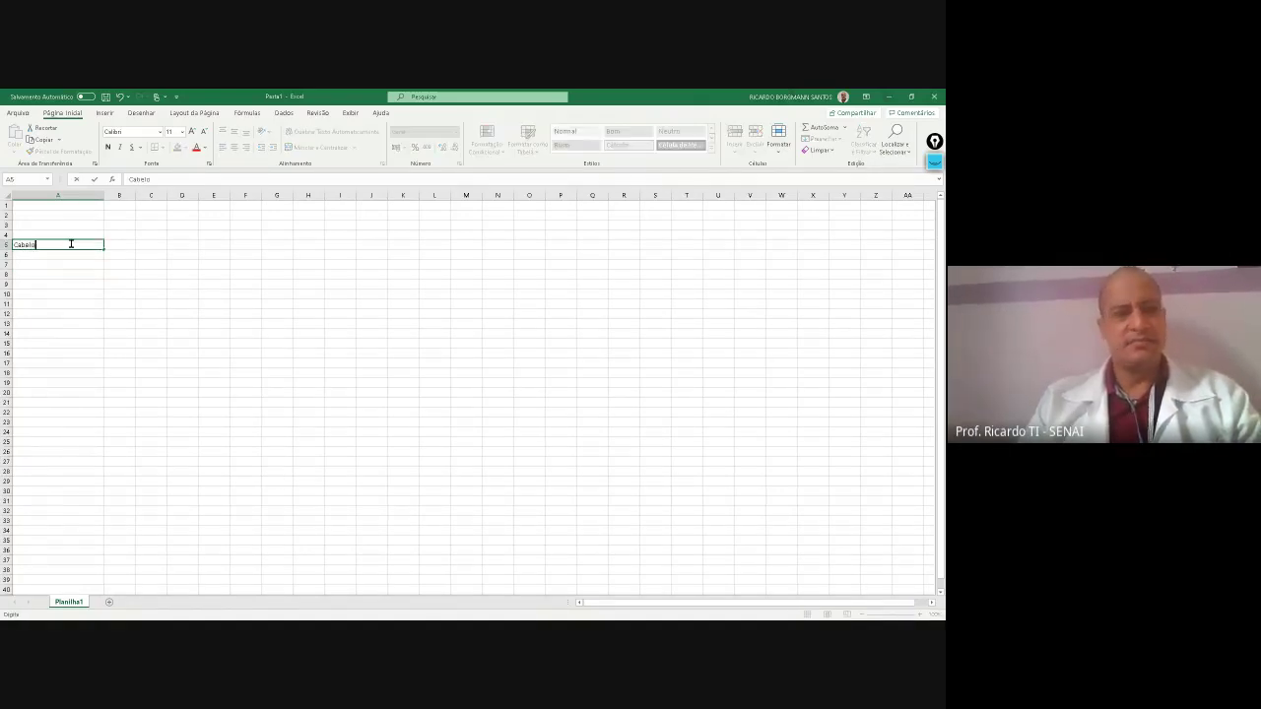
pyautogui.press('Return')
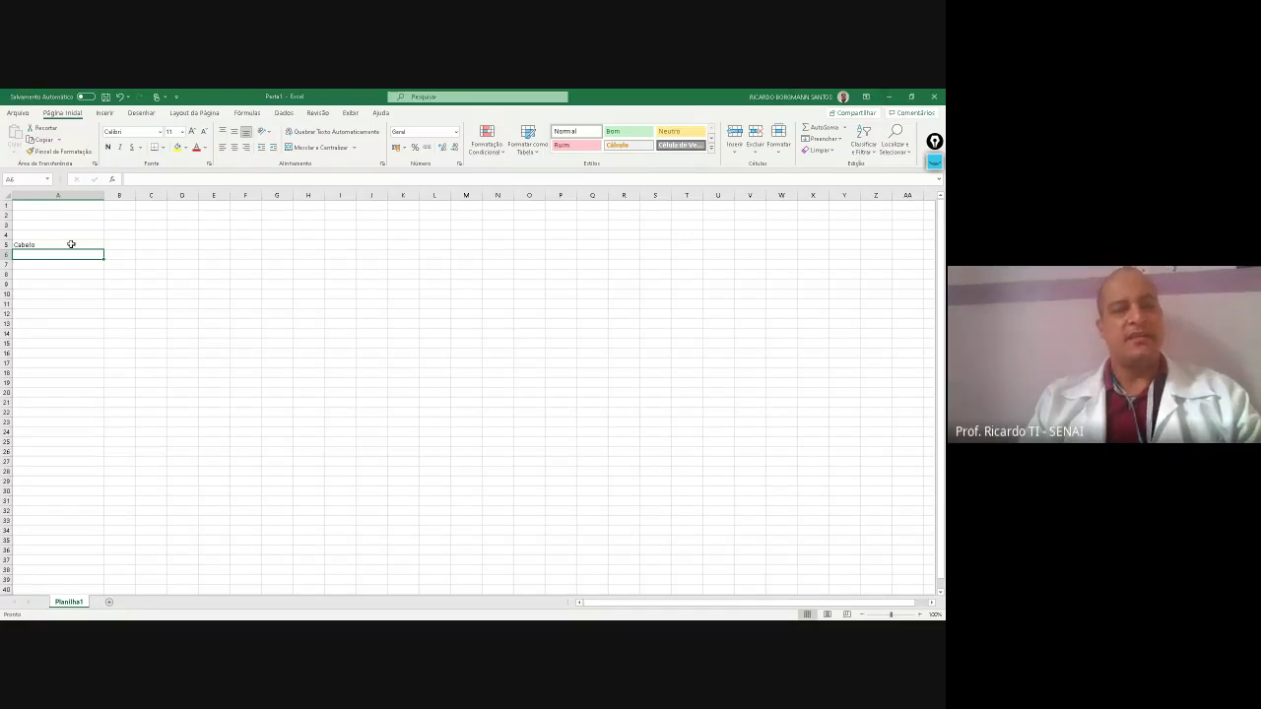
# Enter "Manicure" in cell A6, below "Cabelo"
pyautogui.keyDown('ctrl'); pyautogui.scroll(2, 71, 243); pyautogui.keyUp('ctrl')
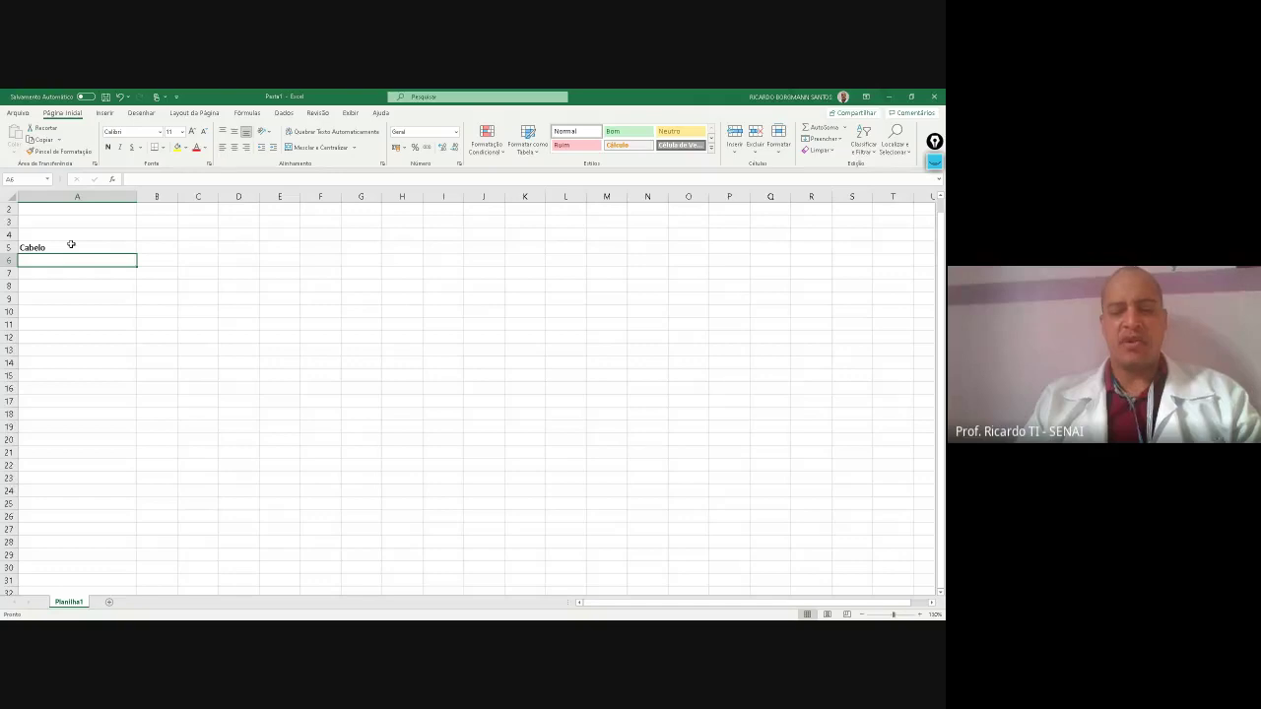
pyautogui.write('Una')
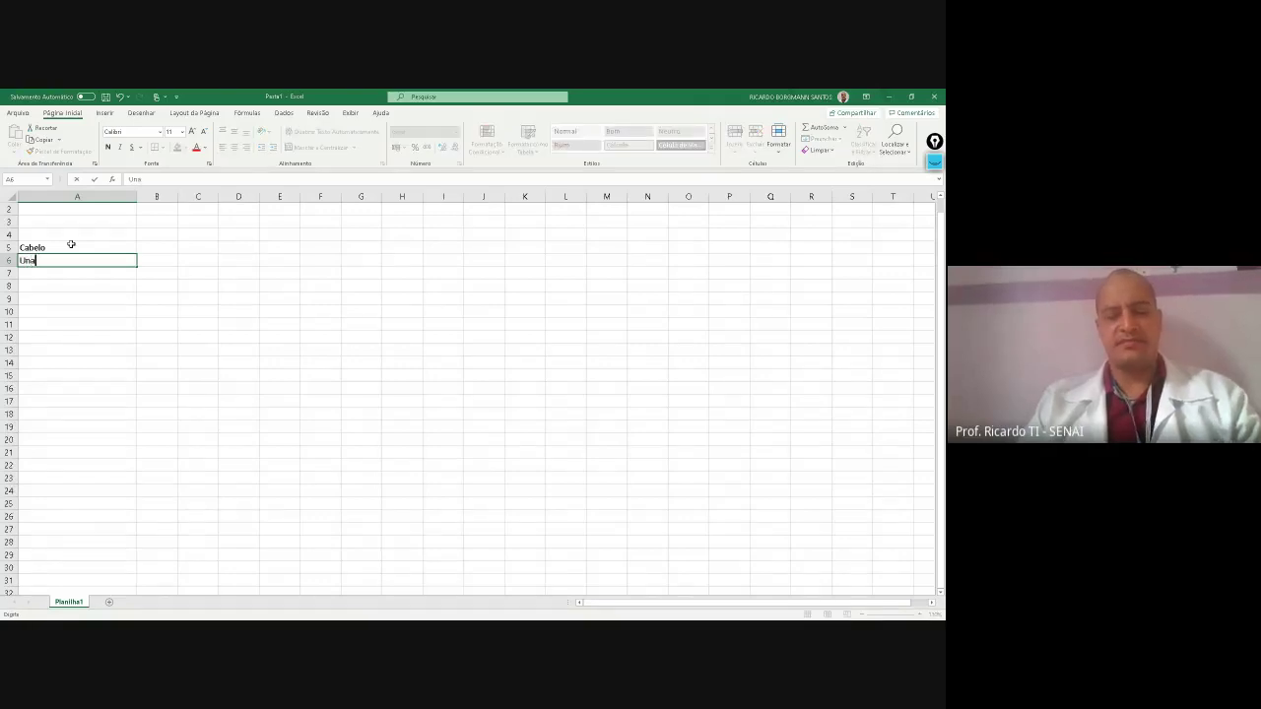
pyautogui.press('BackSpace')
pyautogui.press('BackSpace')
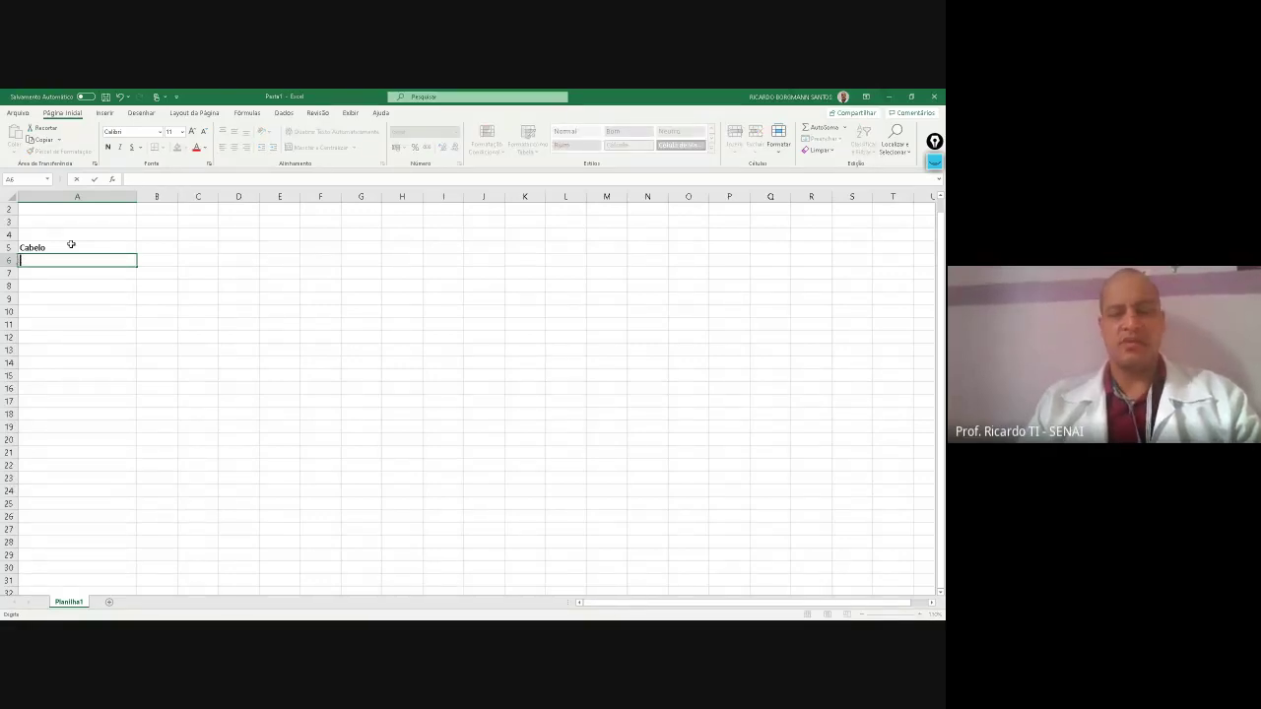
pyautogui.write('Manicure')
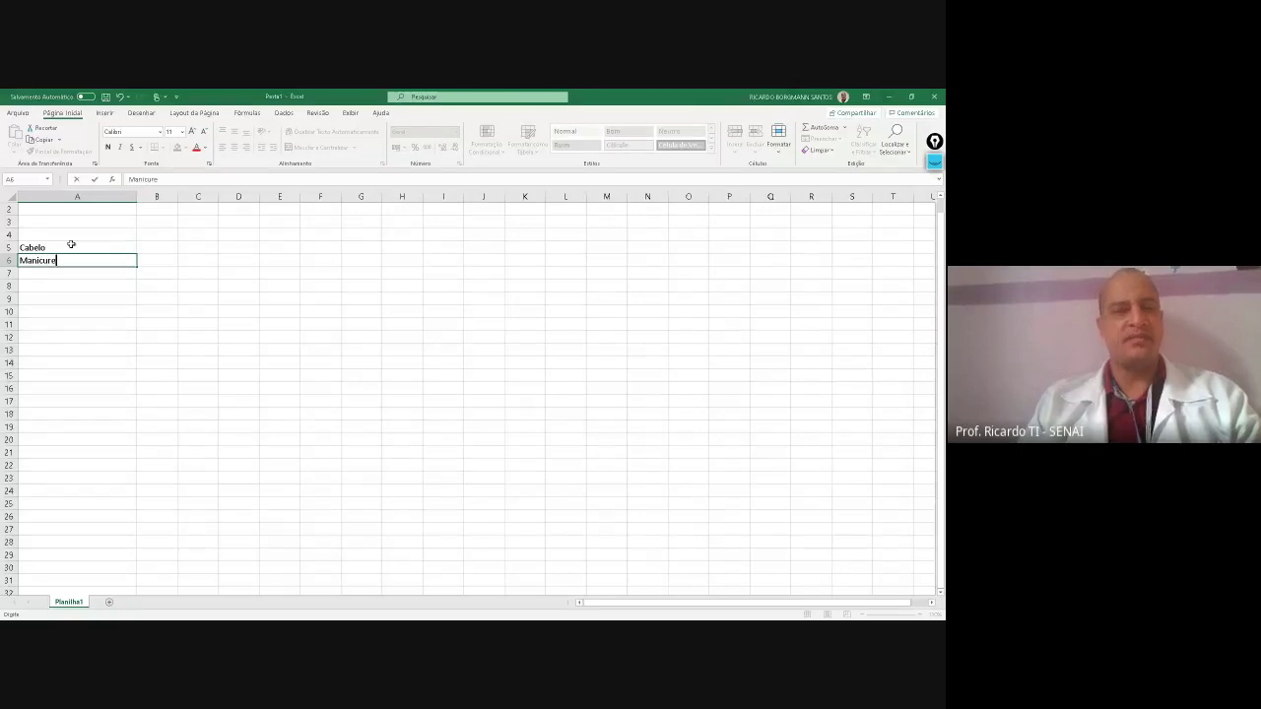
pyautogui.press('Return')
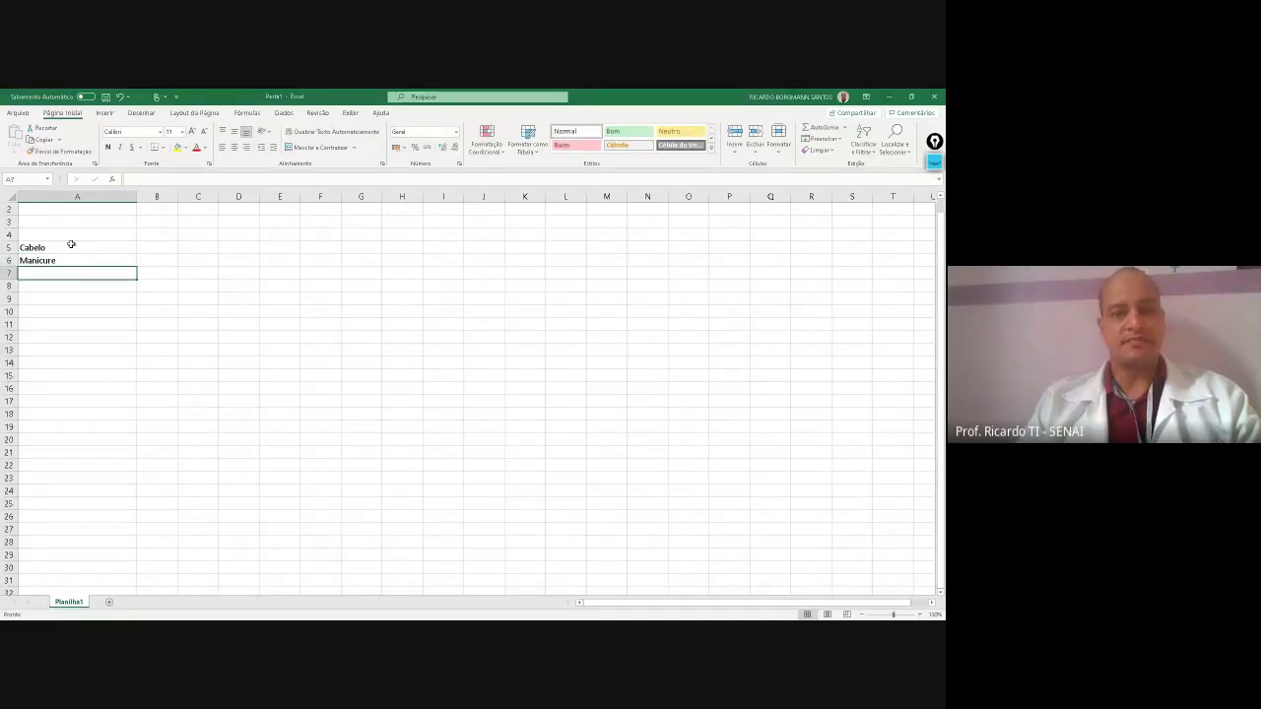
# Enter "Sobrancelhas" in cell A7 and "Esteticista" in cell A8, continuing the service list
pyautogui.write('S')
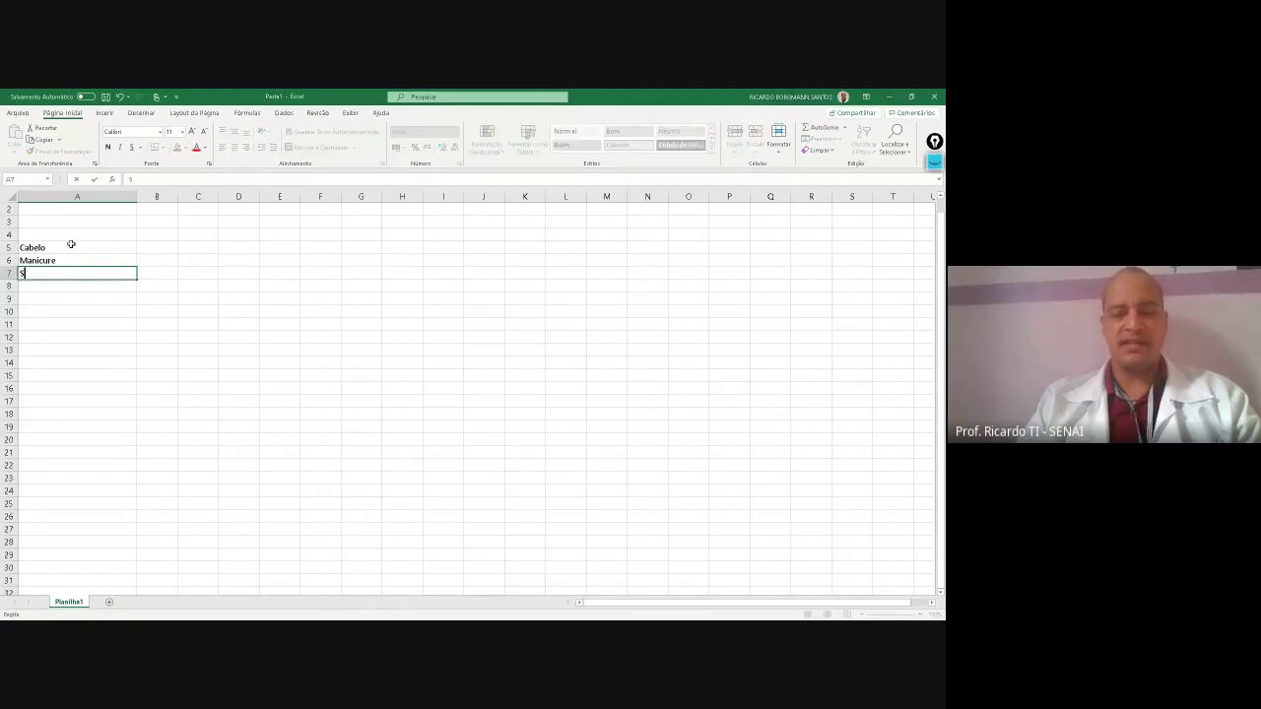
pyautogui.write('obrancelhas')
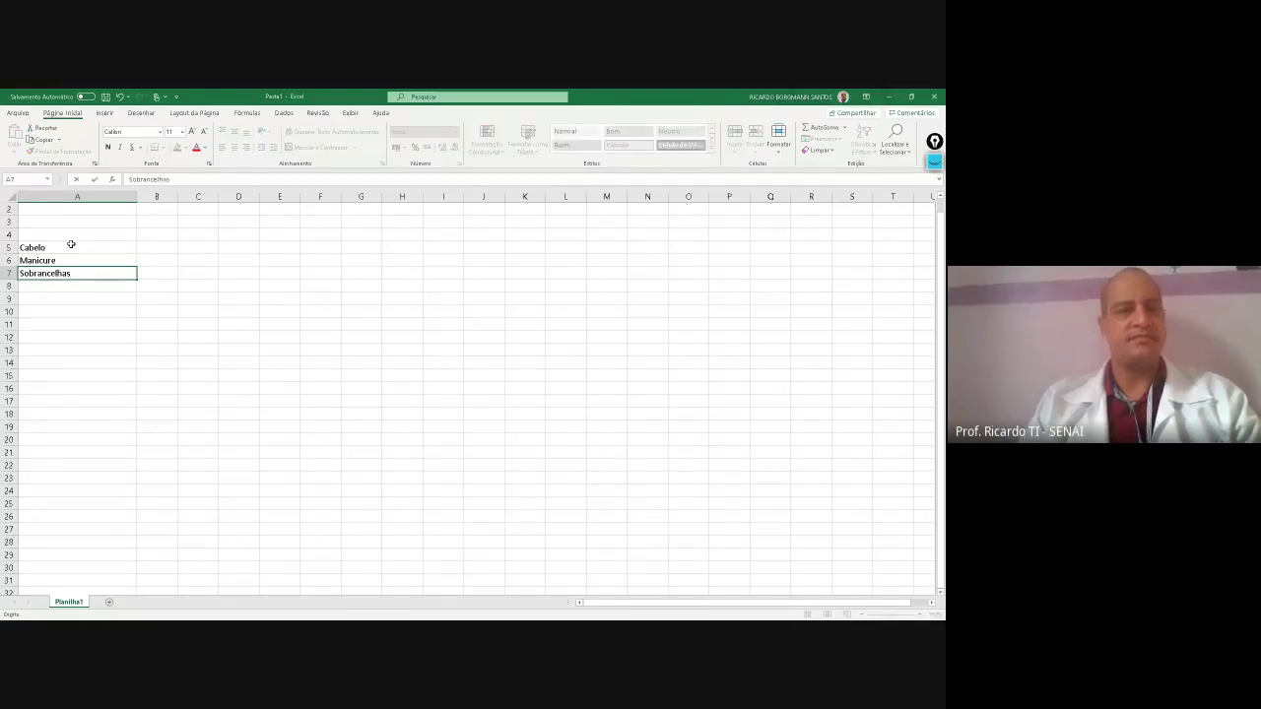
pyautogui.press('Return')
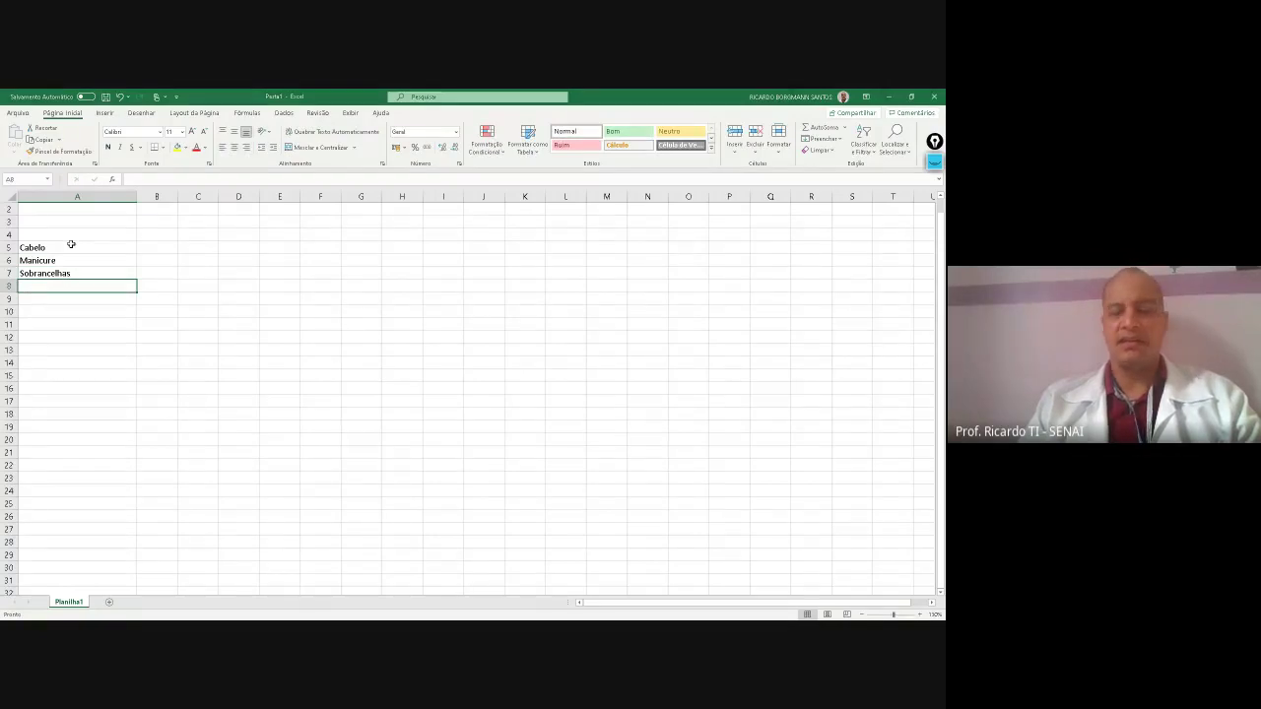
pyautogui.write('Es')
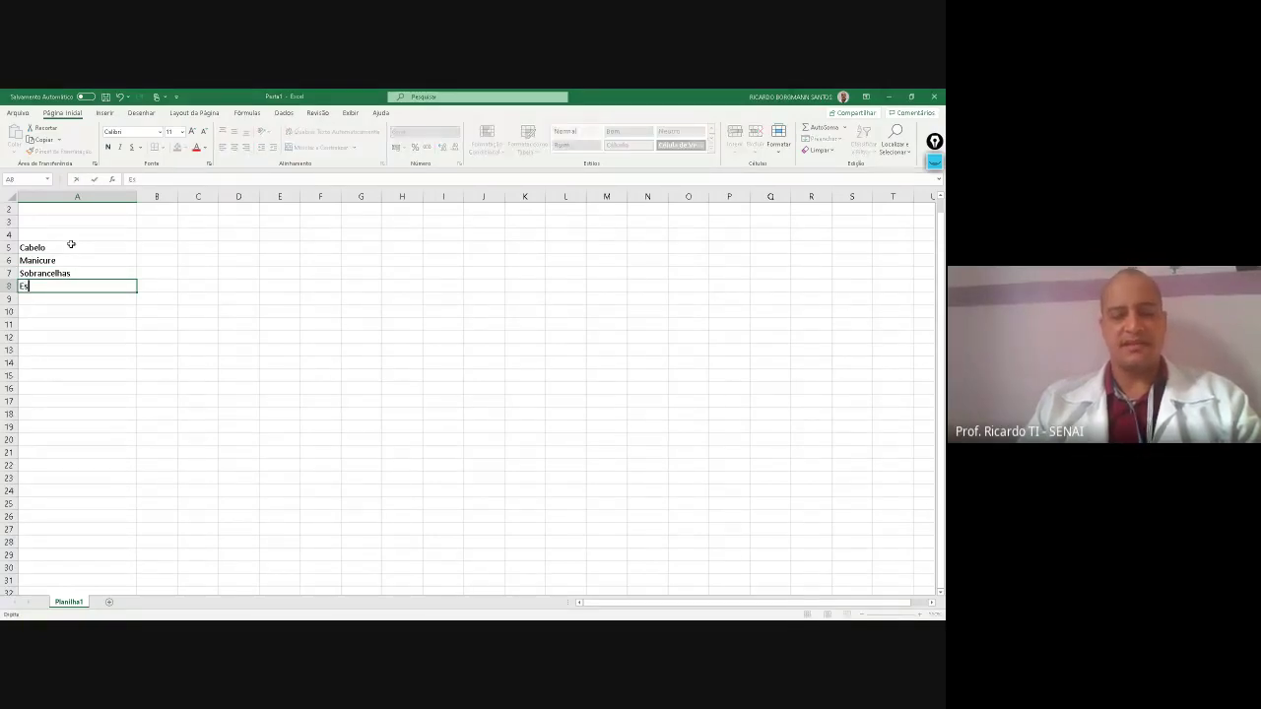
pyautogui.write('teticis')
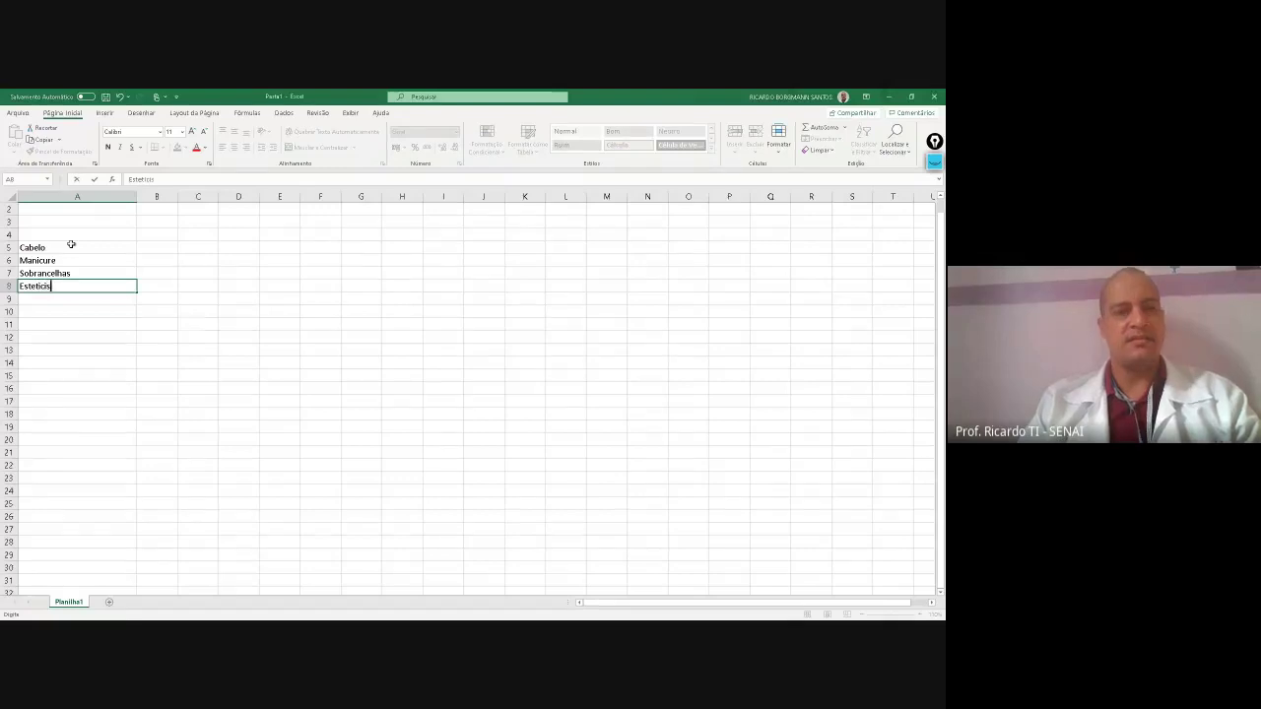
pyautogui.write('ta')
pyautogui.press('Return')
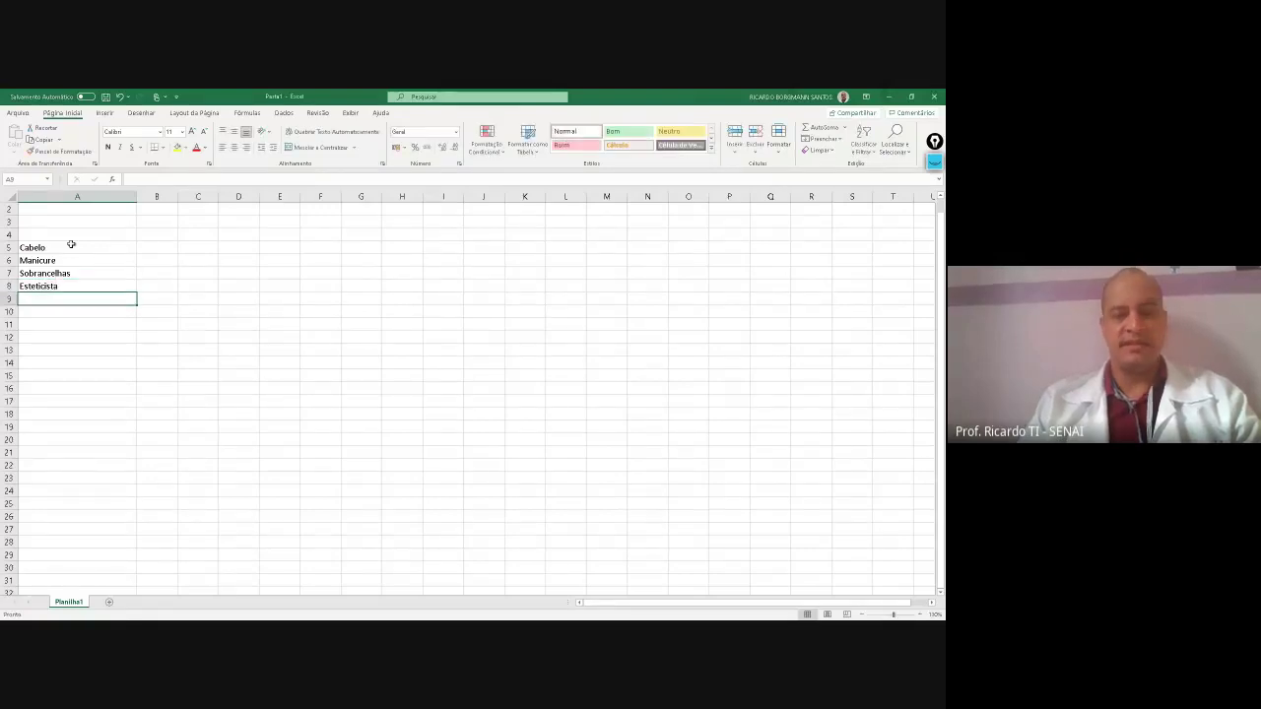
# Add "Maquiagem" in cell A9 and "Depilação" in cell A10 to complete the service list
pyautogui.write('MAgu')
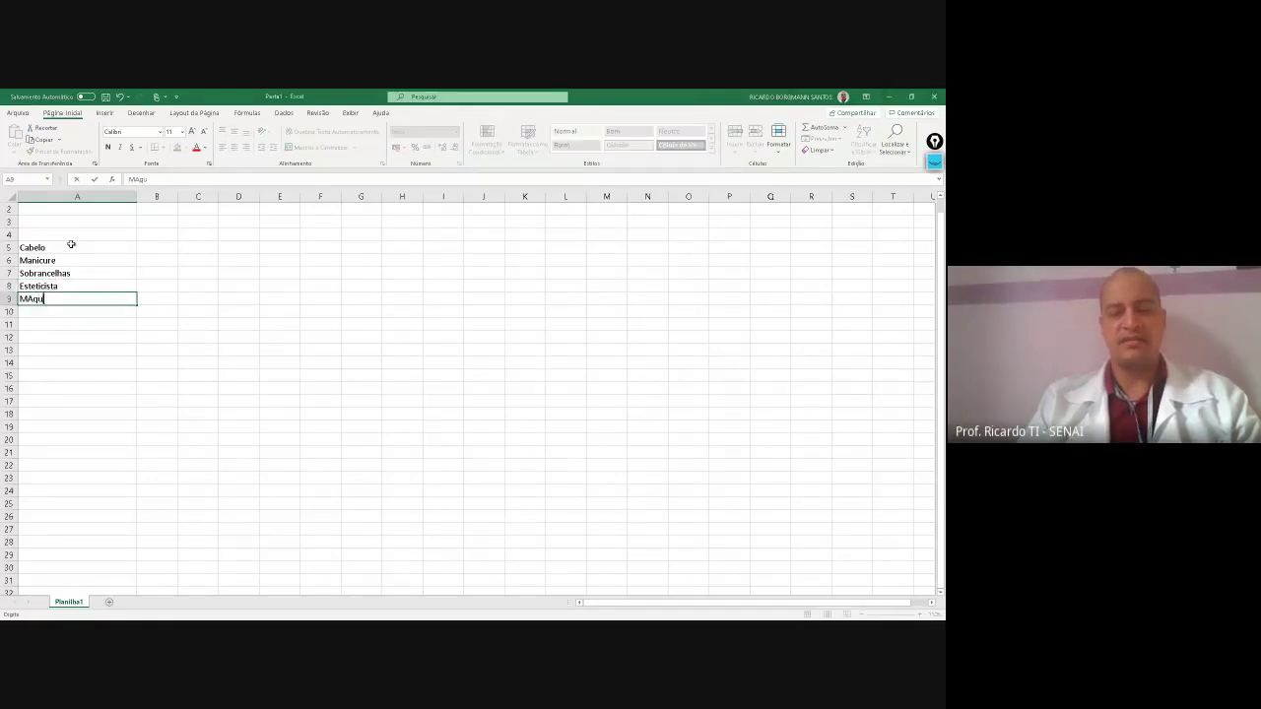
pyautogui.write('iagem')
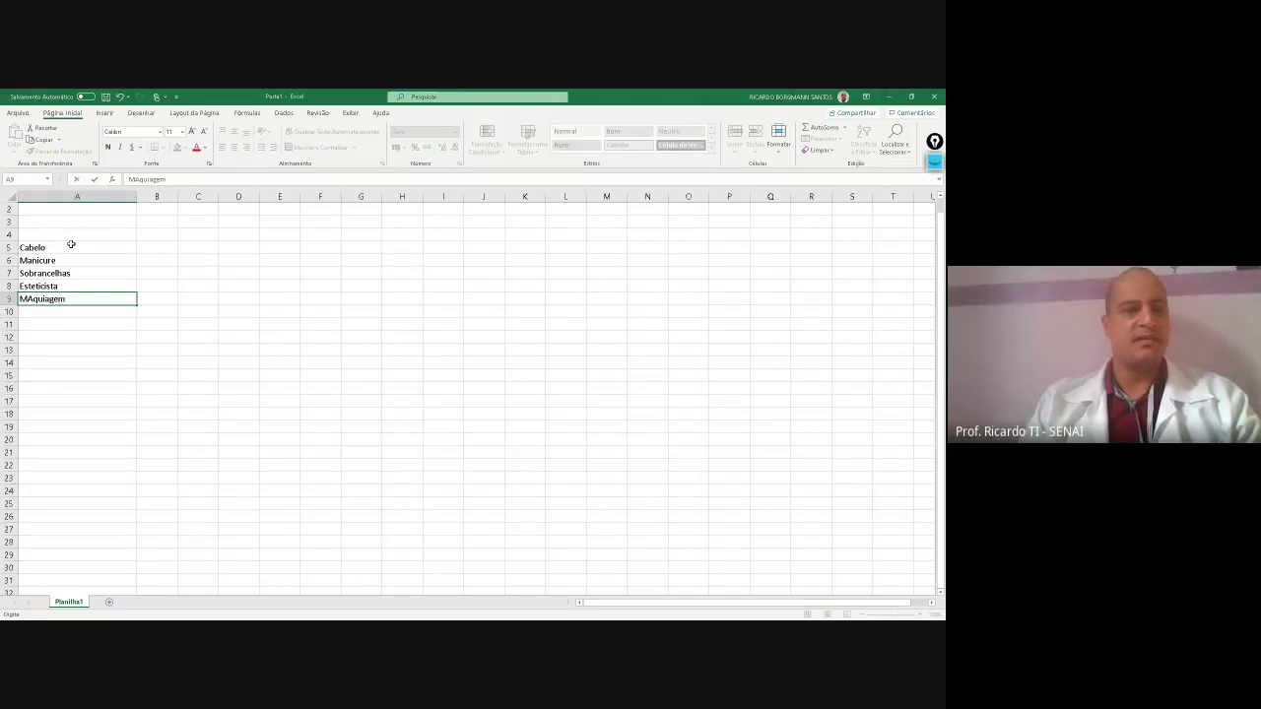
pyautogui.press('Return')
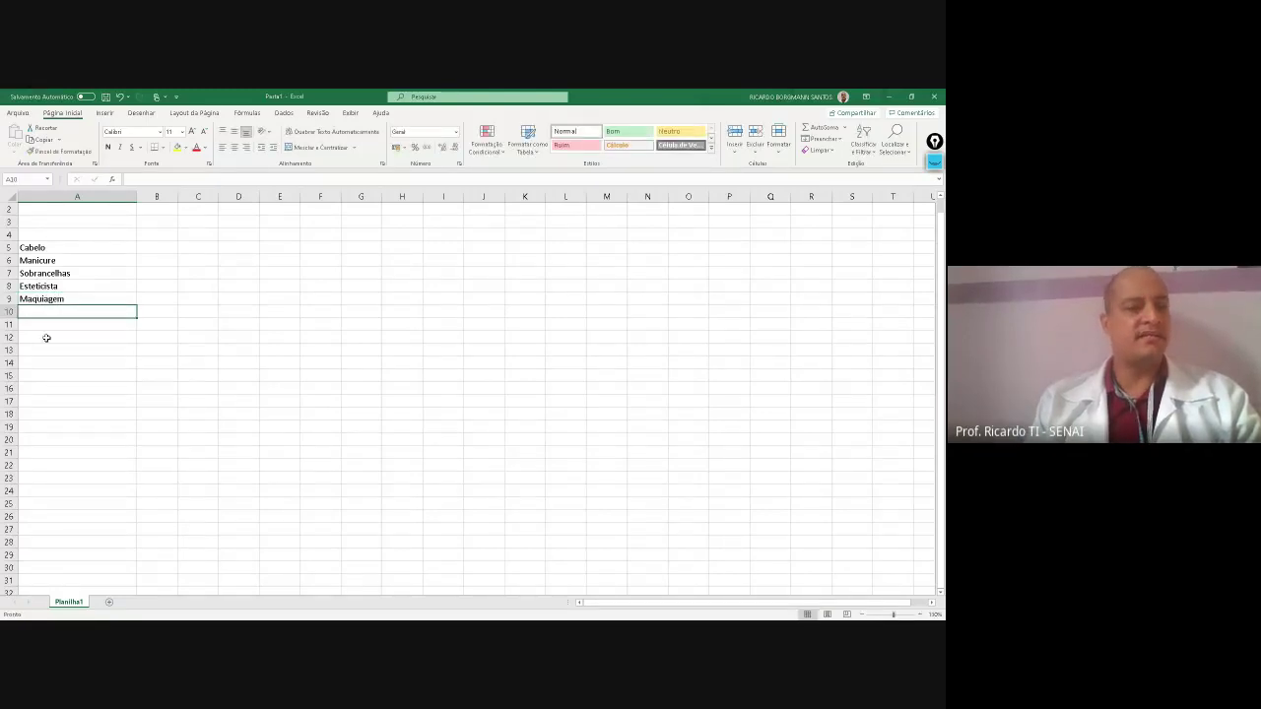
pyautogui.write('Depi')
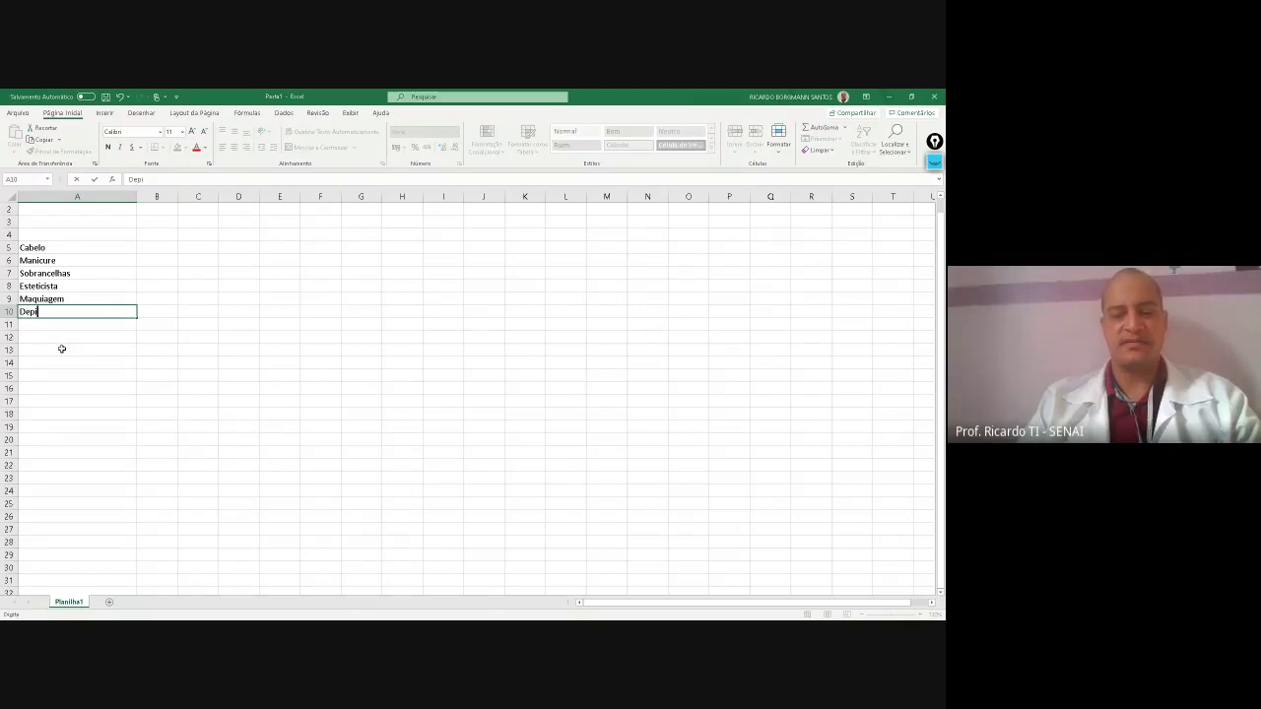
pyautogui.write('lação')
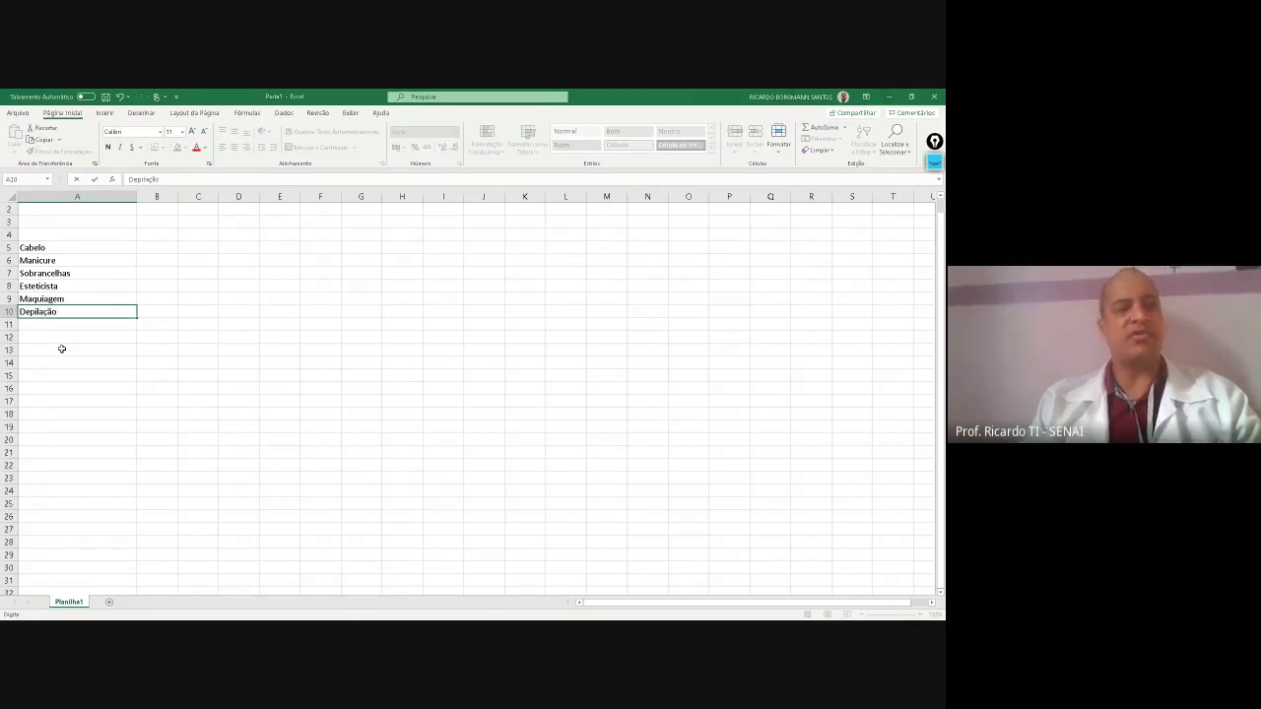
pyautogui.click(129, 399)
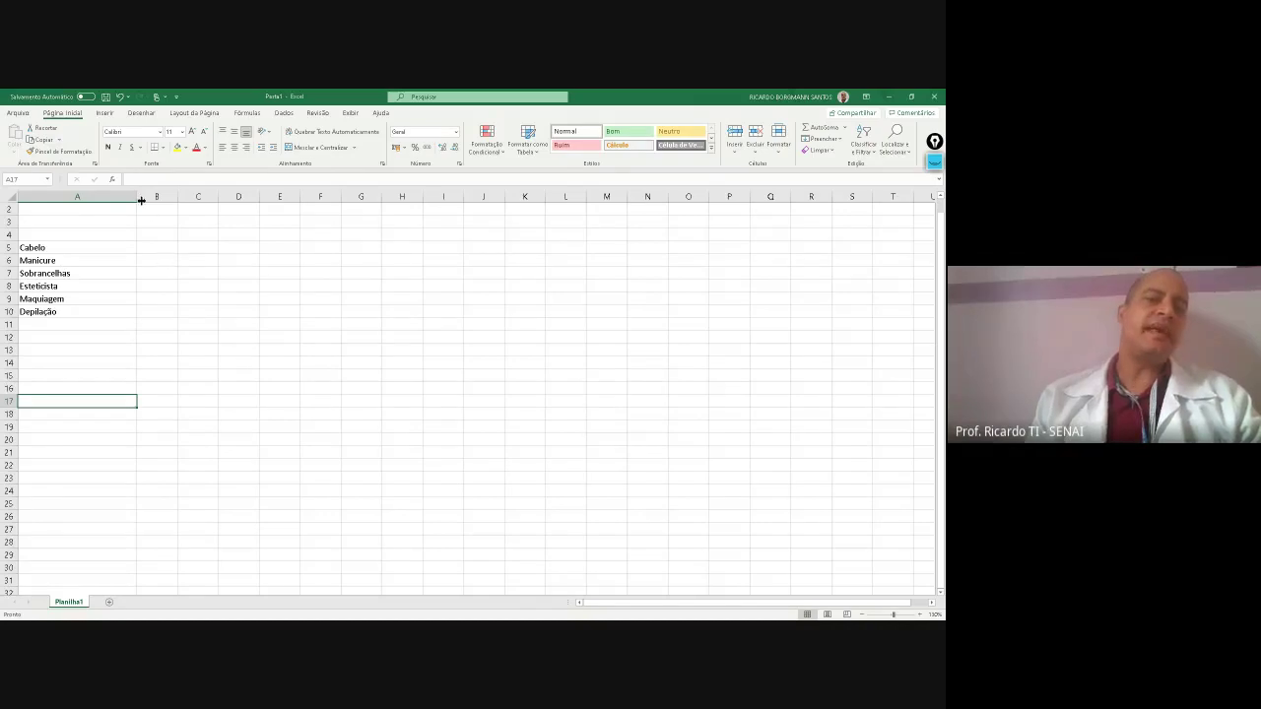
# Narrow column A to about two thirds of its width and enter the header "Serviços" in cell A4
pyautogui.moveTo(141, 200); pyautogui.dragTo(101, 202)
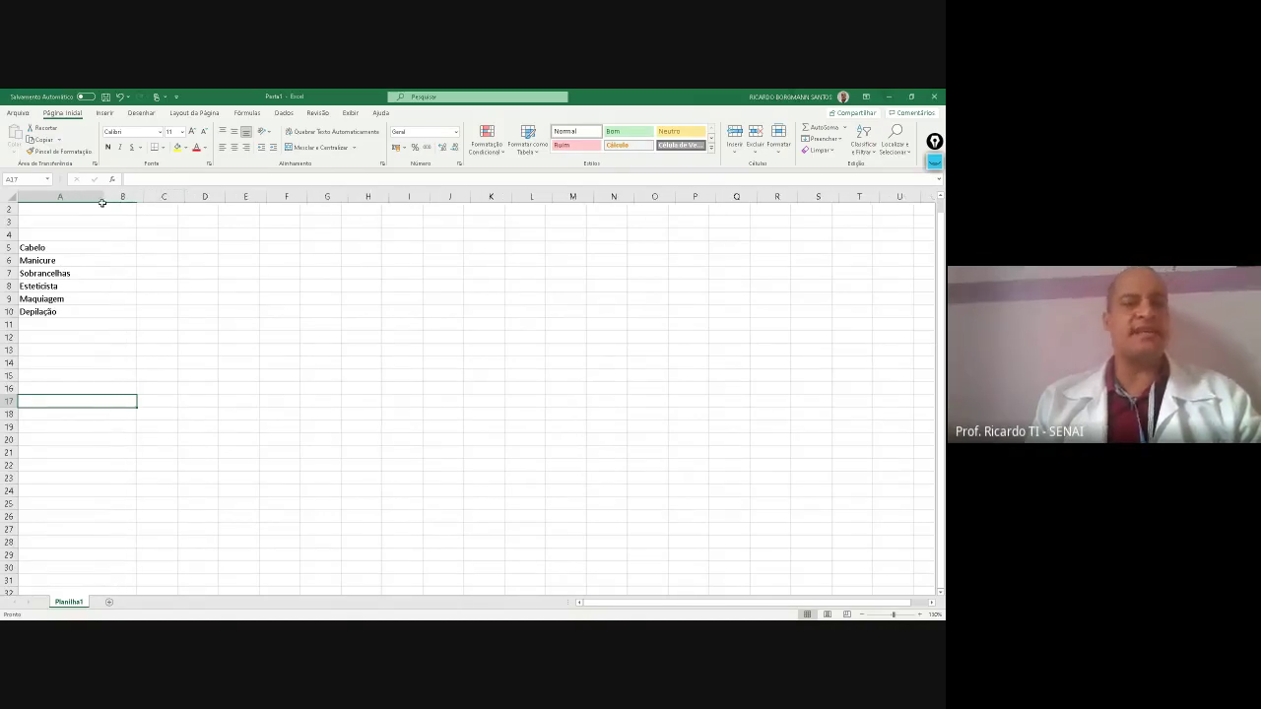
pyautogui.click(60, 236)
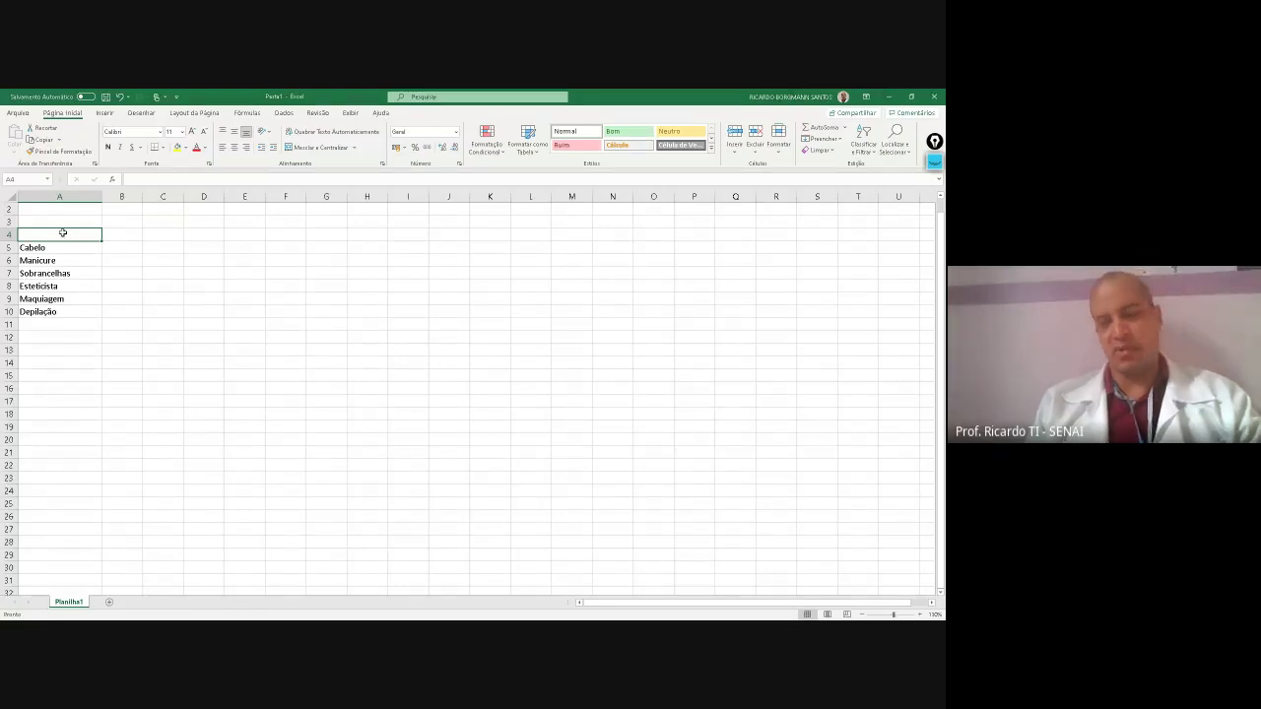
pyautogui.doubleClick(55, 235)
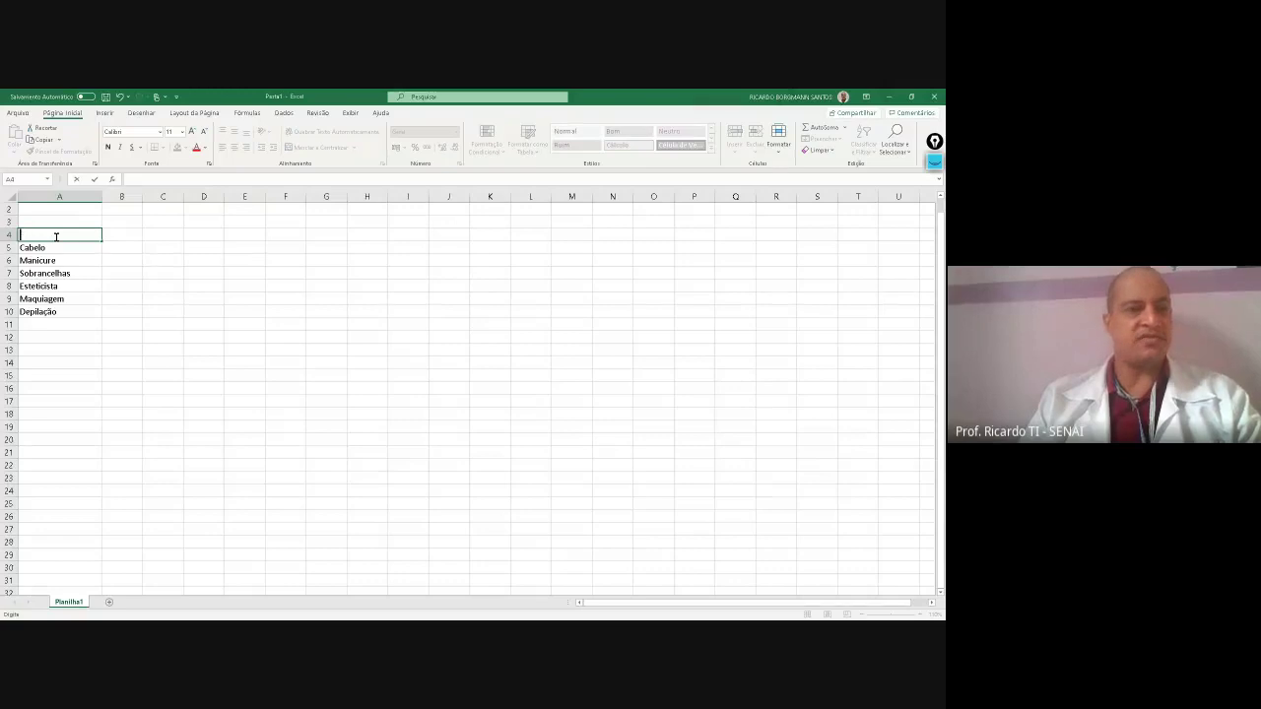
pyautogui.write('Ser')
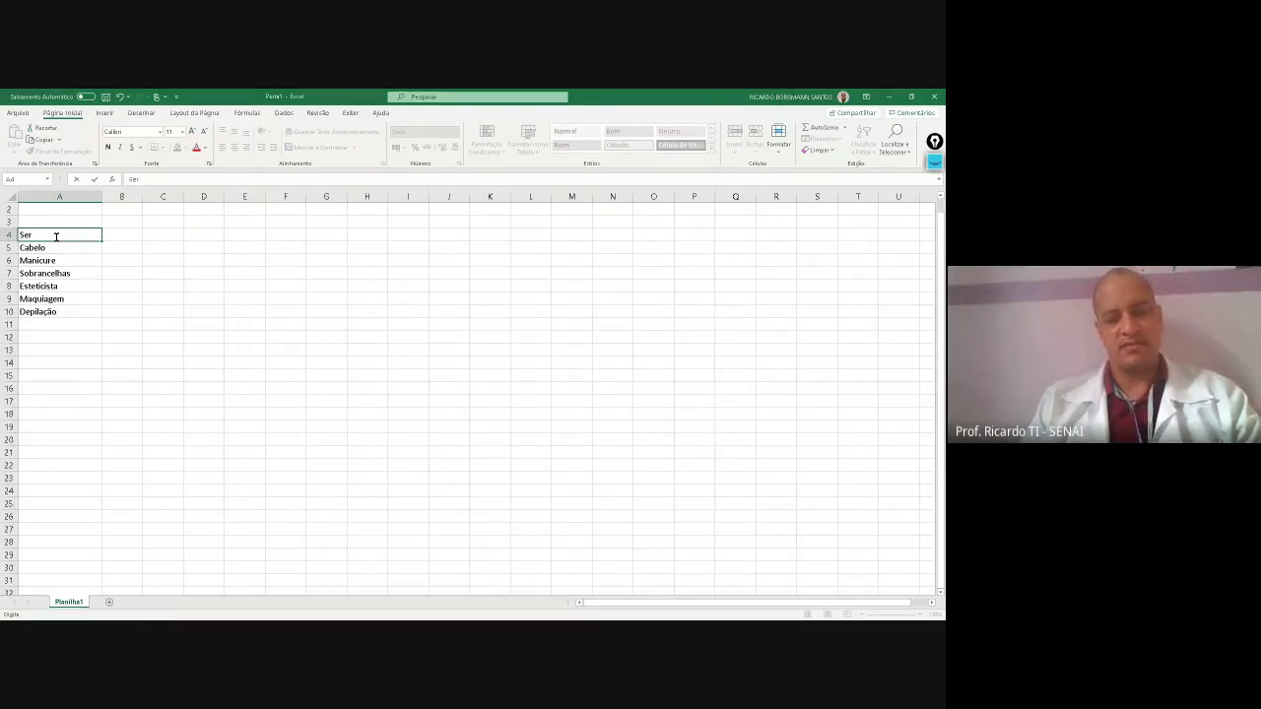
pyautogui.write('viços')
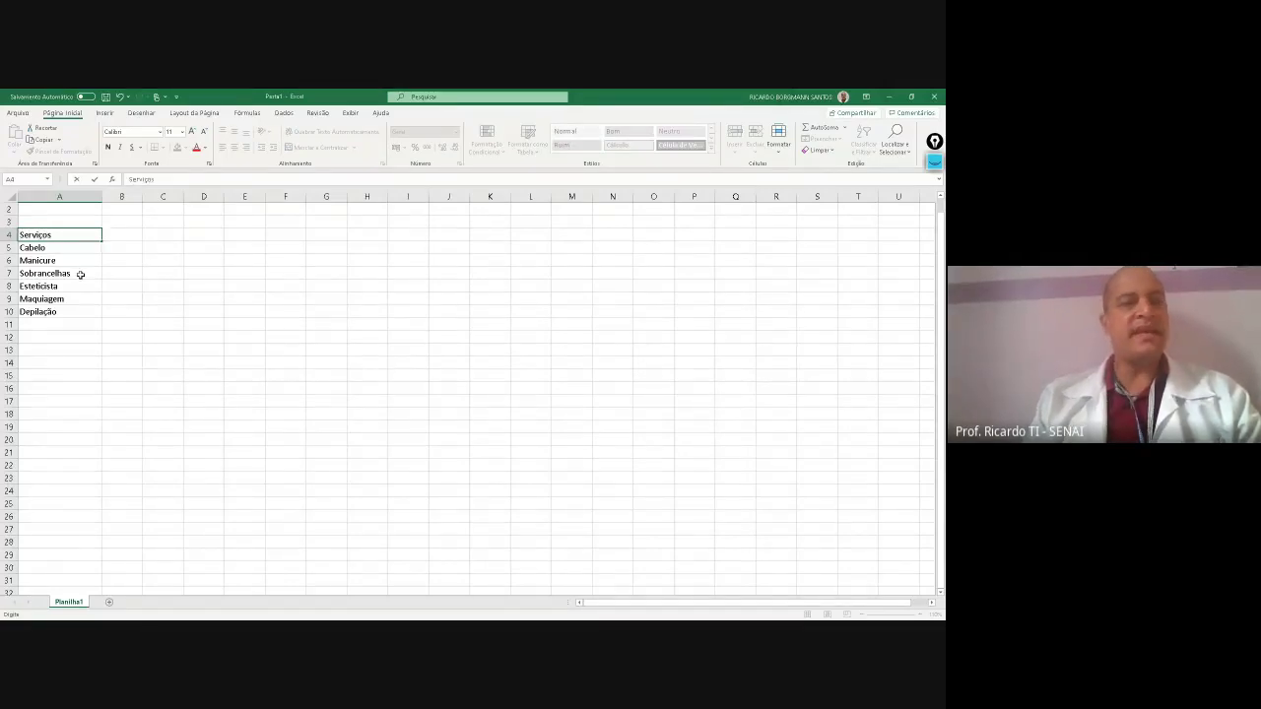
pyautogui.click(80, 274)
# Enter the abbreviated month header "Jan" in cell B4, beside "Serviços"
pyautogui.click(122, 245)
pyautogui.click(125, 235)
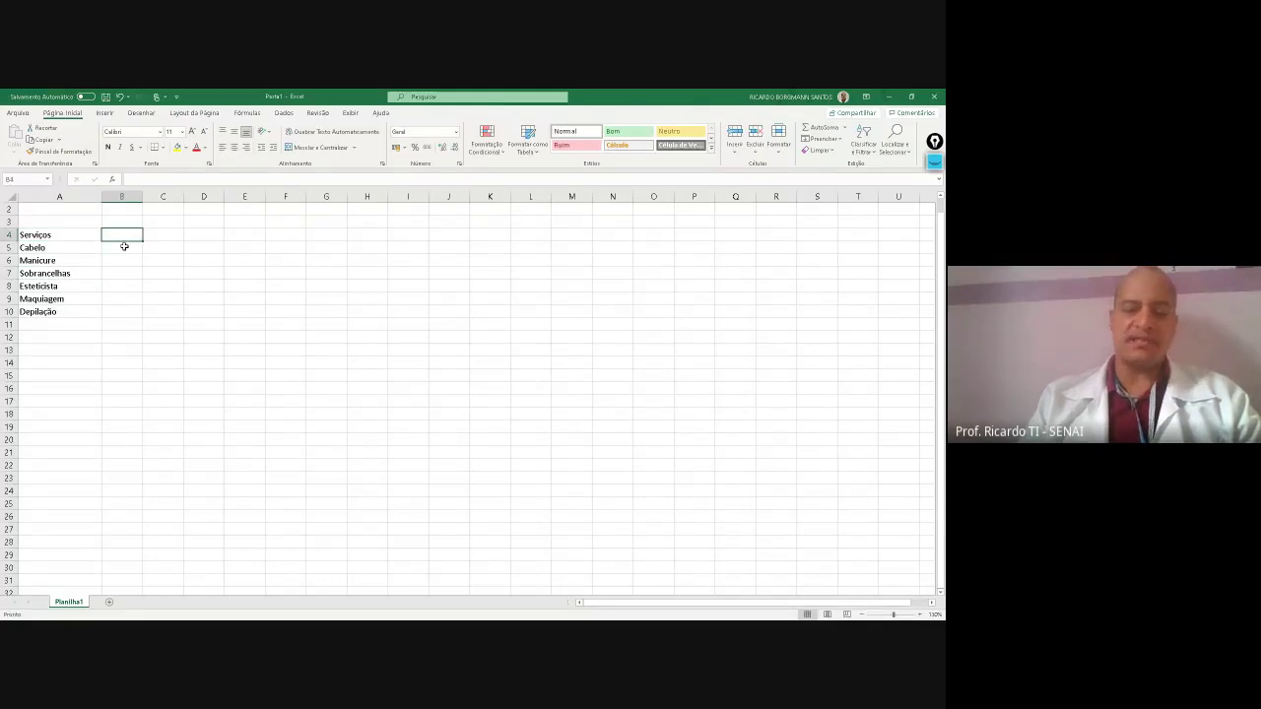
pyautogui.write('Janeiro')
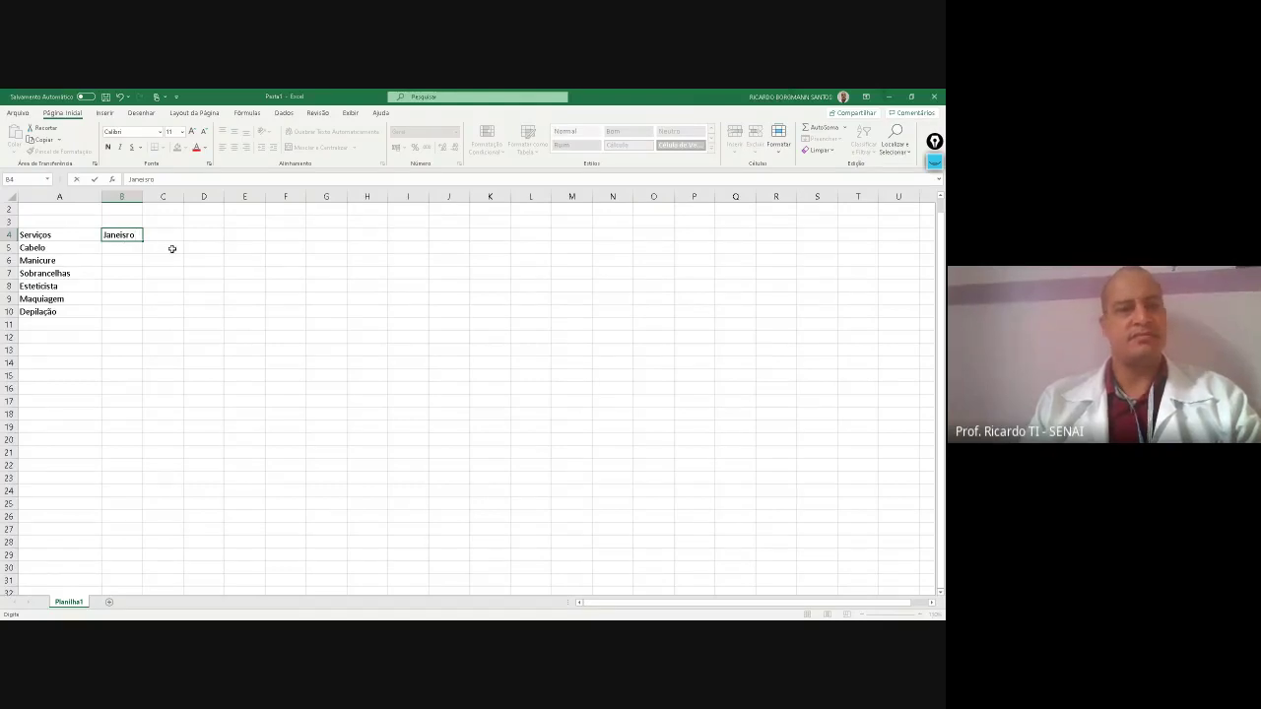
pyautogui.press('Return')
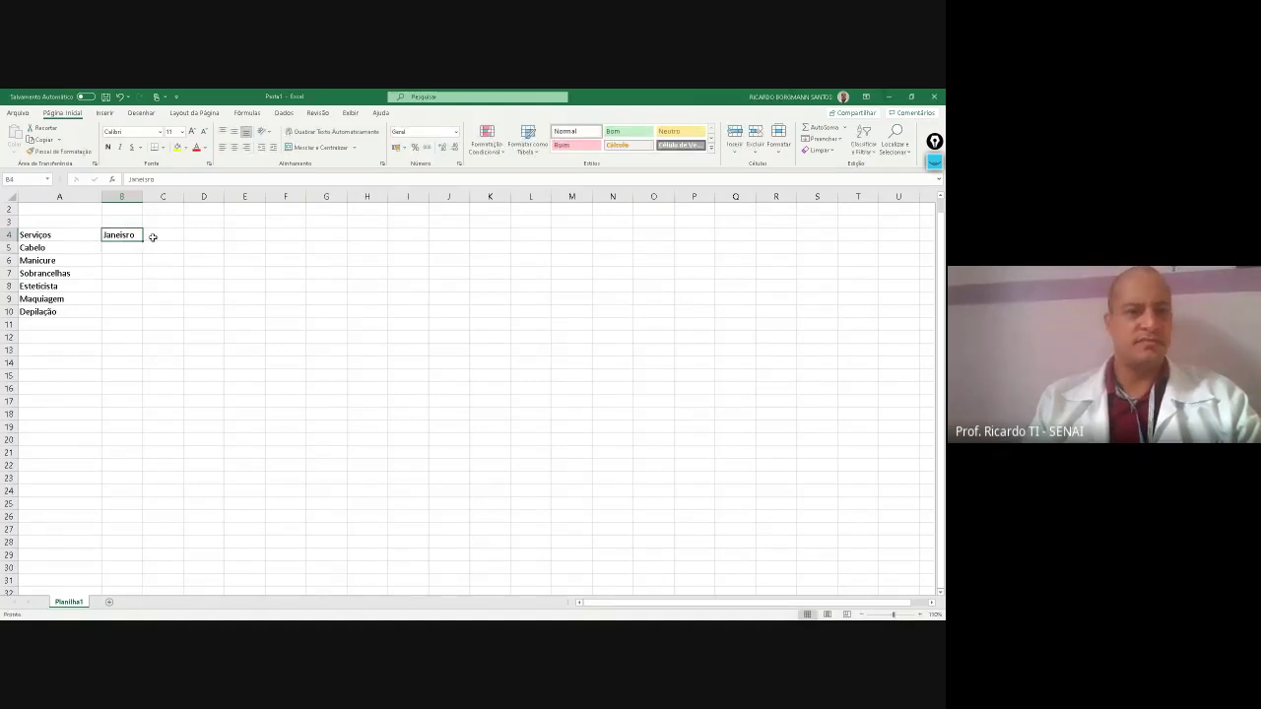
pyautogui.click(126, 242)
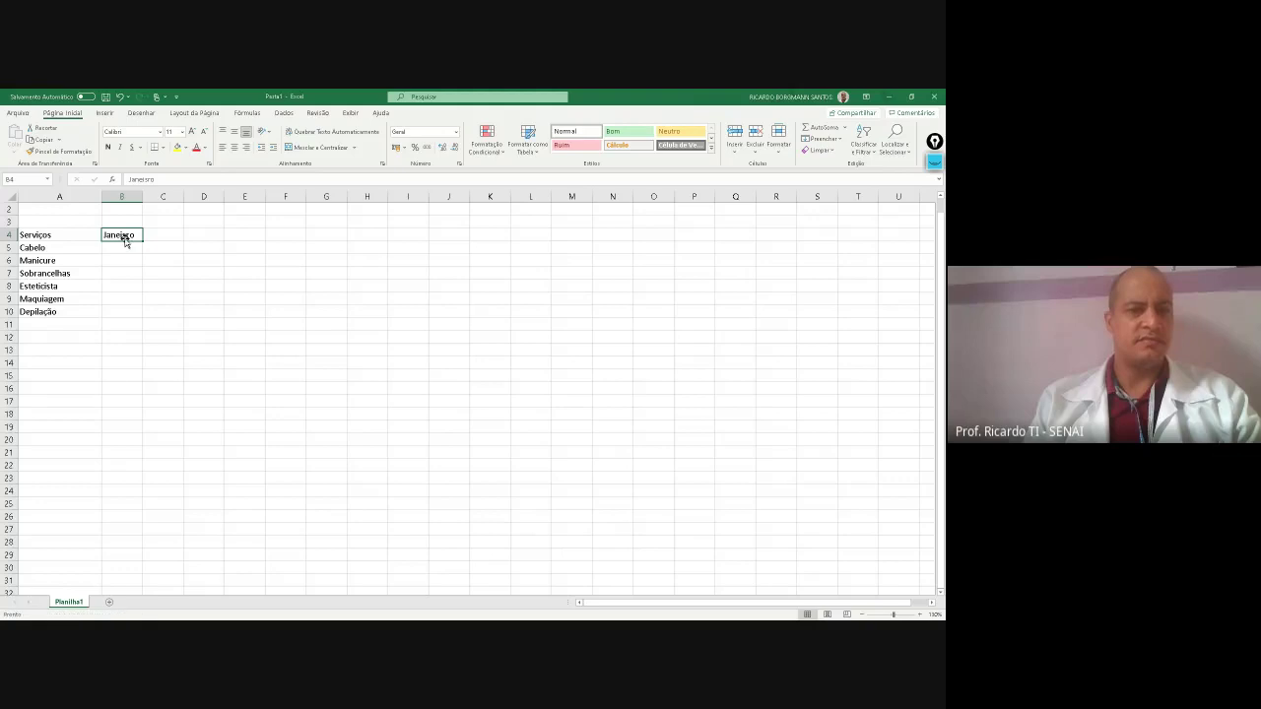
pyautogui.doubleClick(124, 234)
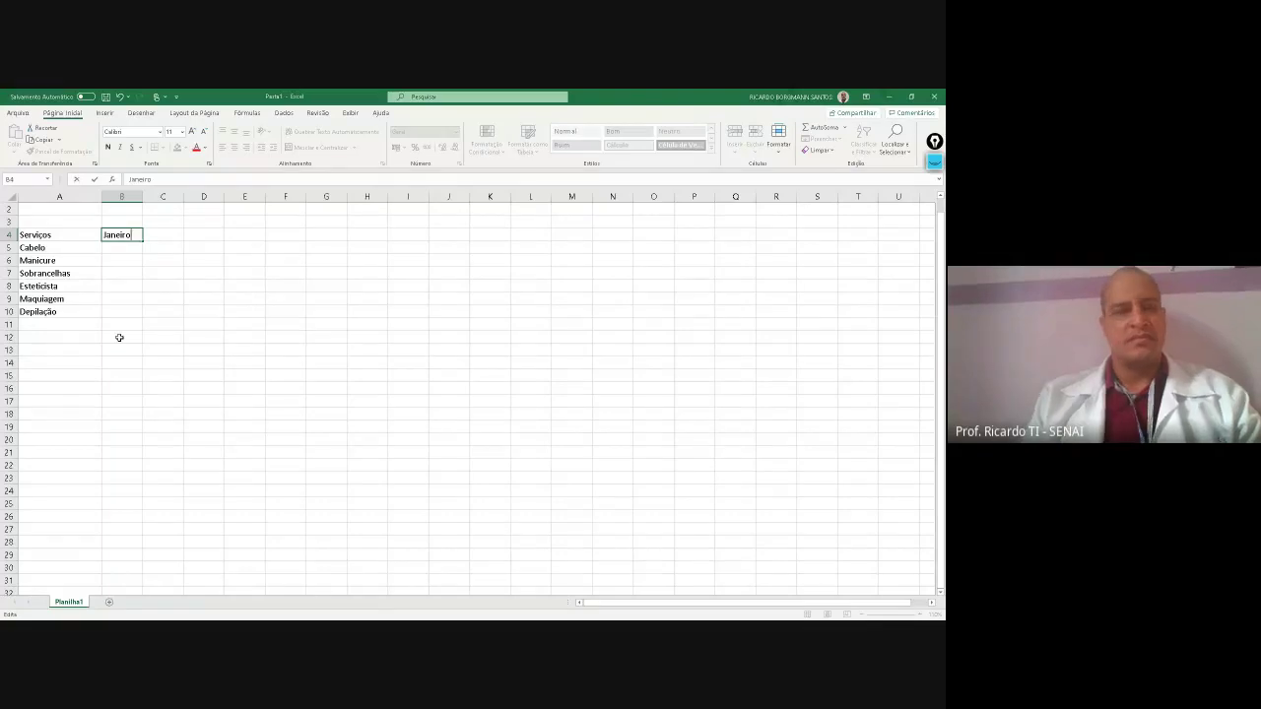
pyautogui.press('BackSpace')
pyautogui.press('BackSpace')
pyautogui.press('BackSpace')
pyautogui.press('BackSpace')
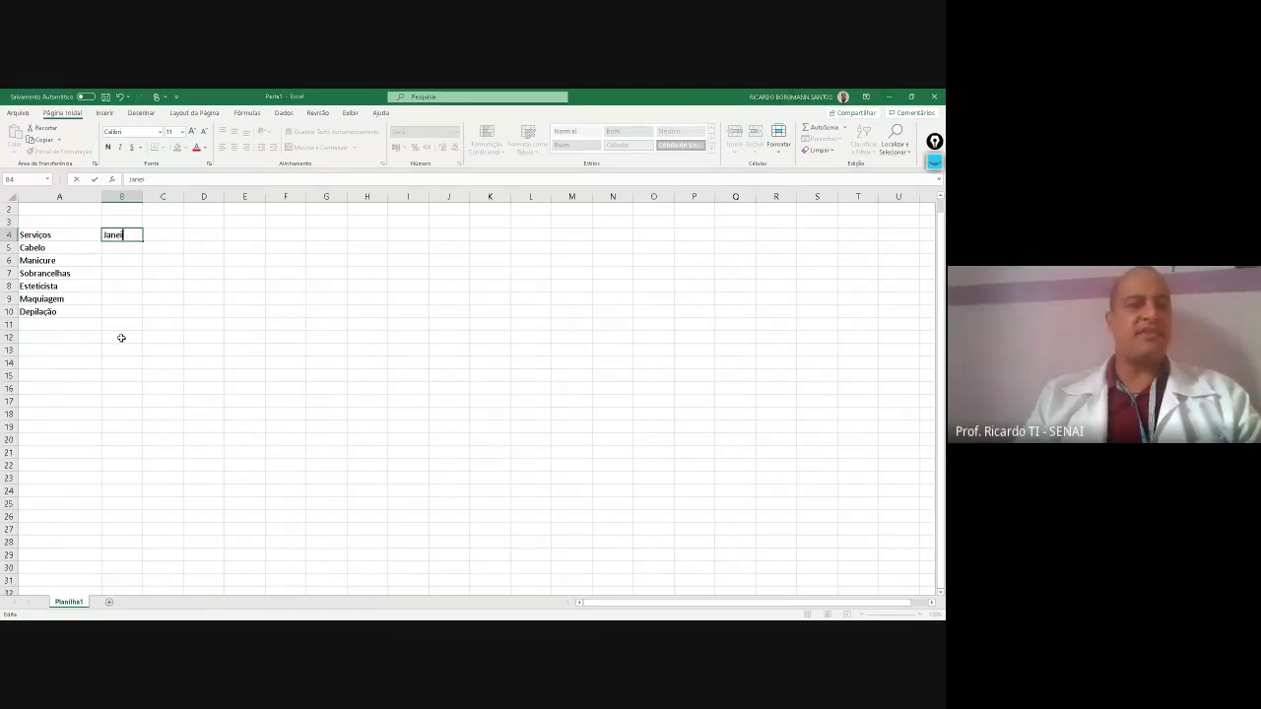
# Enter the month headers "Fev" in cell C4 and "Mar" in cell D4
pyautogui.click(164, 236)
pyautogui.write('Fe')
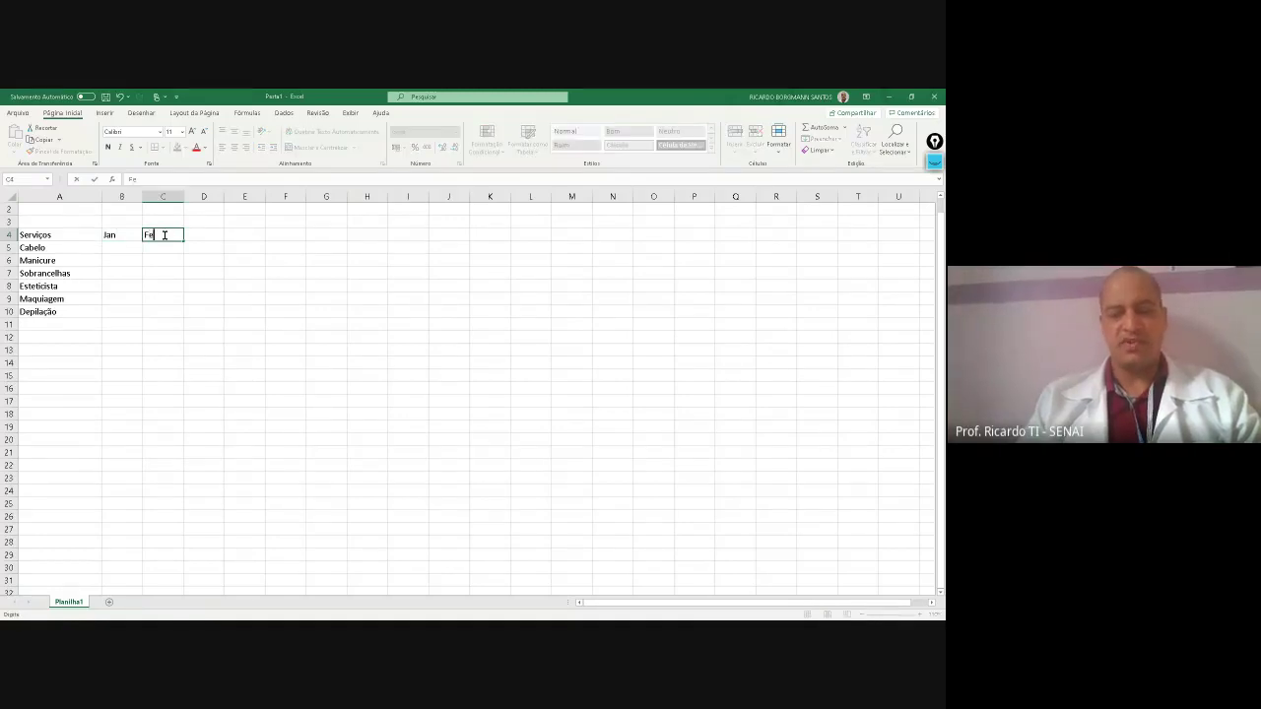
pyautogui.write('v')
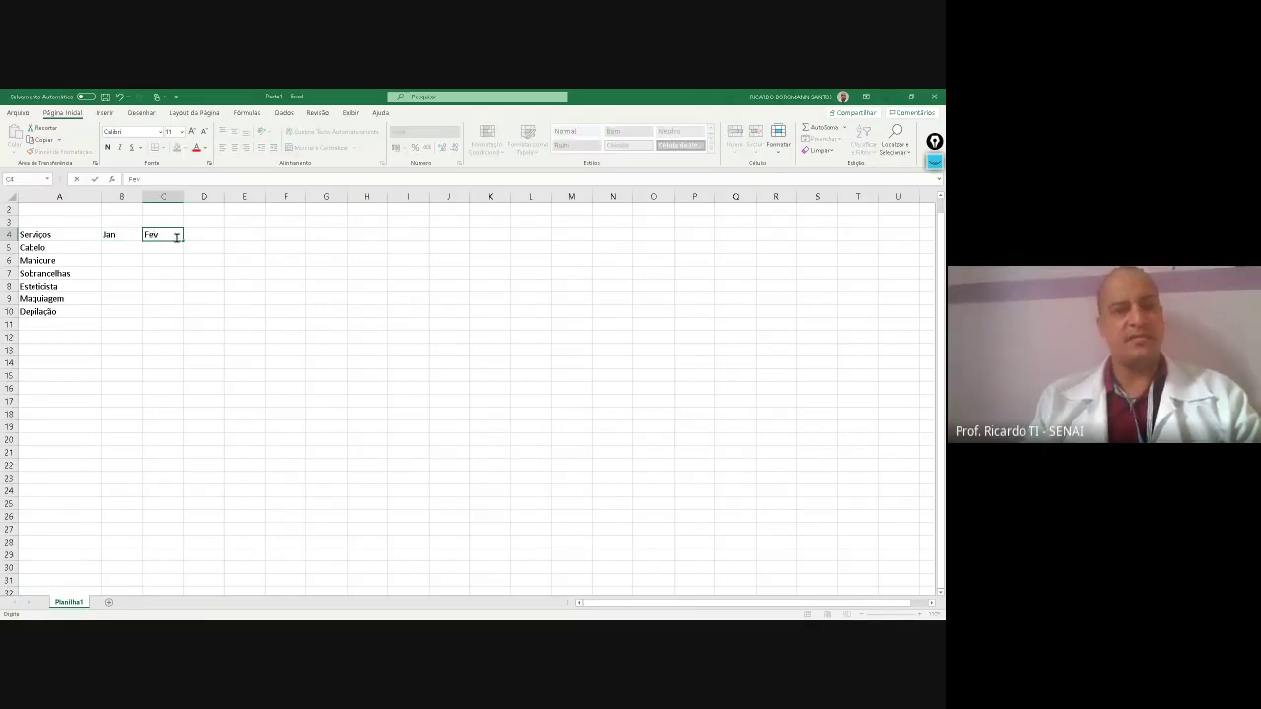
pyautogui.click(202, 232)
pyautogui.write('MA')
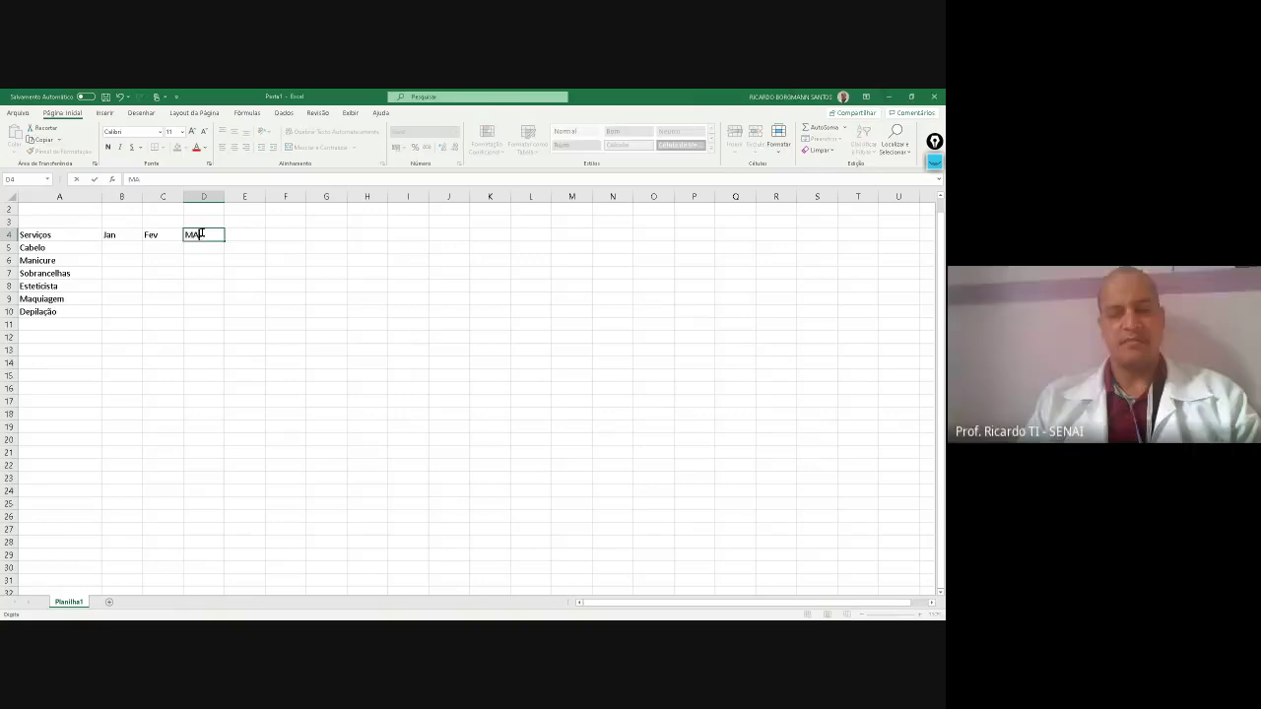
pyautogui.press('Tab')
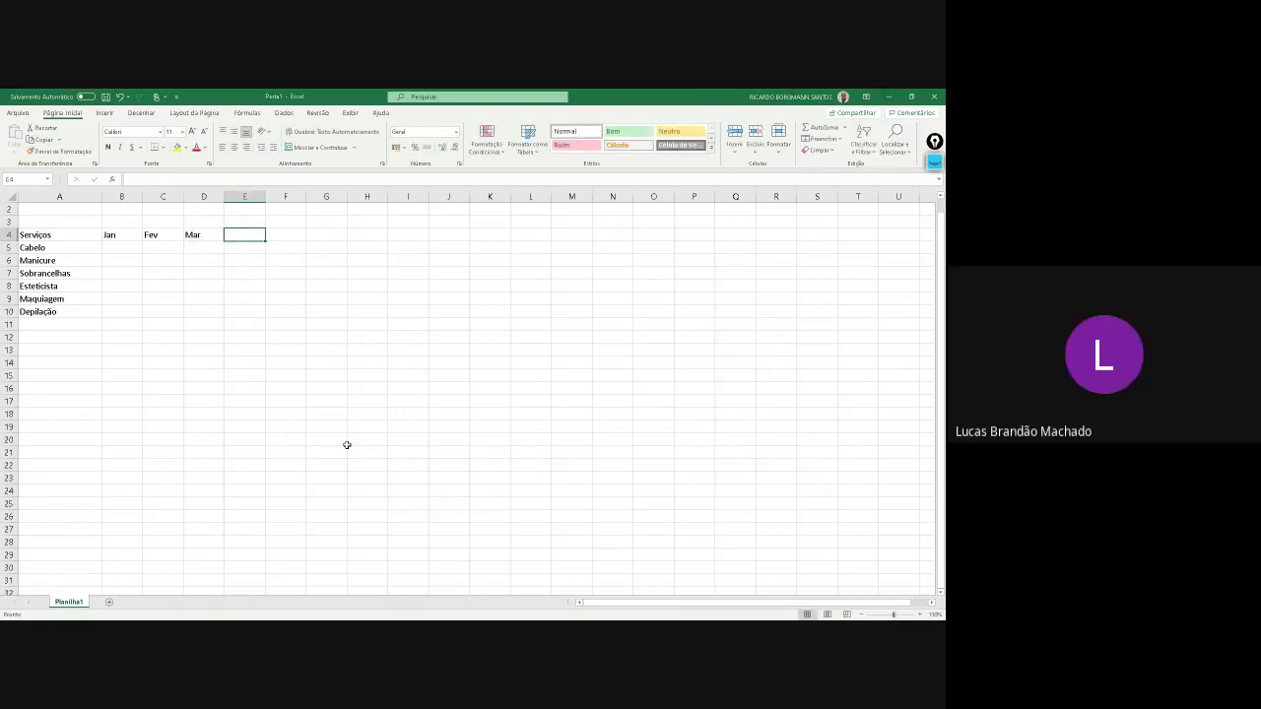
# Enter the month header "Abr" in cell E4
pyautogui.write('Abr')
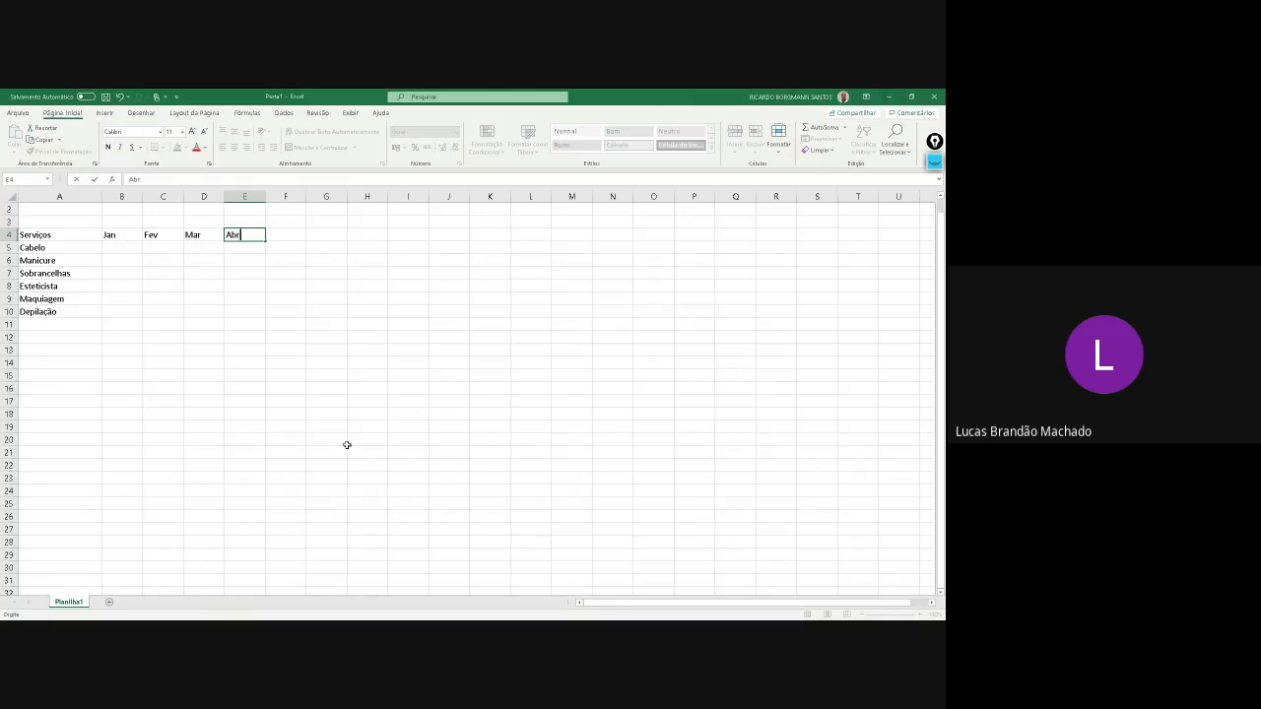
pyautogui.press('Return')
pyautogui.press('alt')
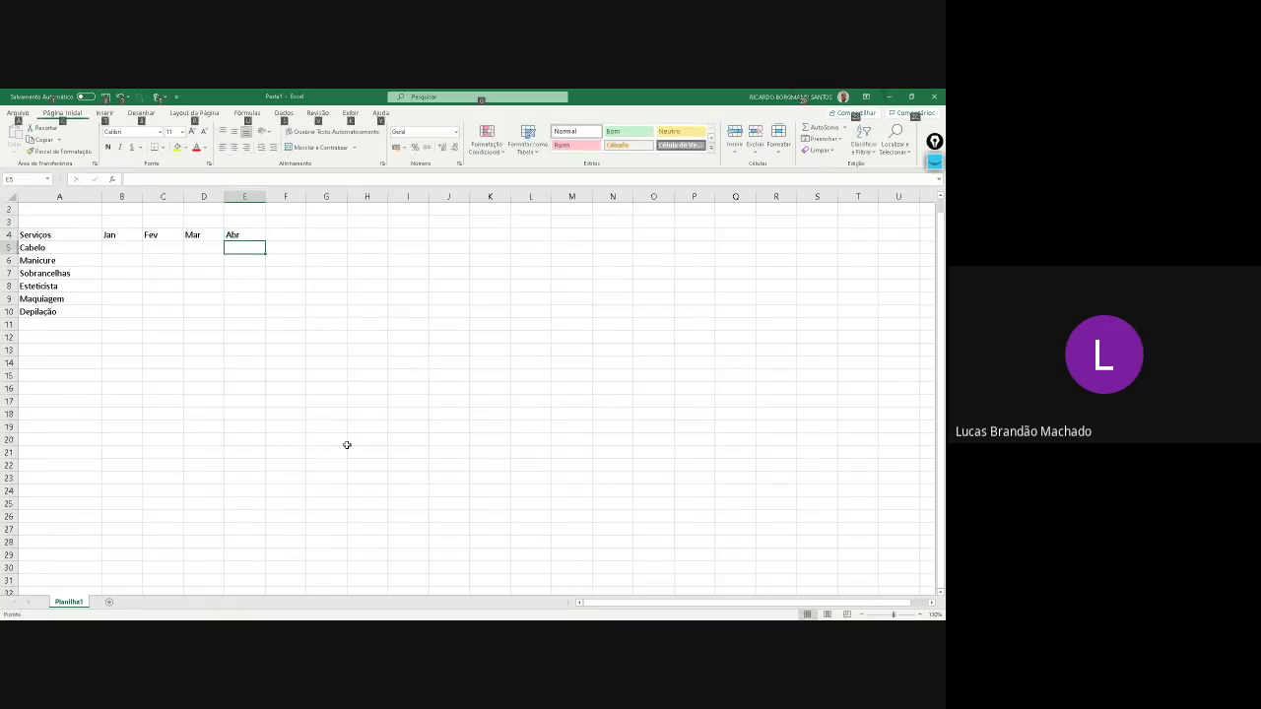
pyautogui.press('alt')
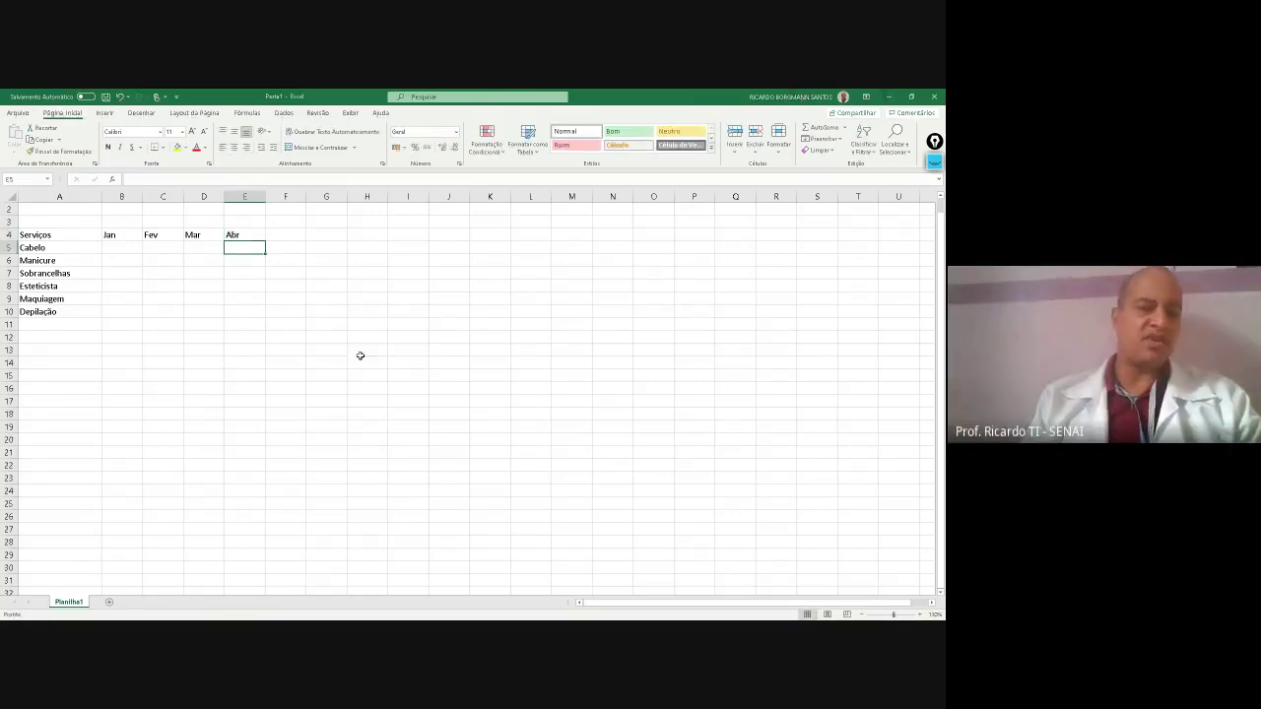
# Enter the month header "Mai" in cell F4, after "Abr"
pyautogui.click(283, 238)
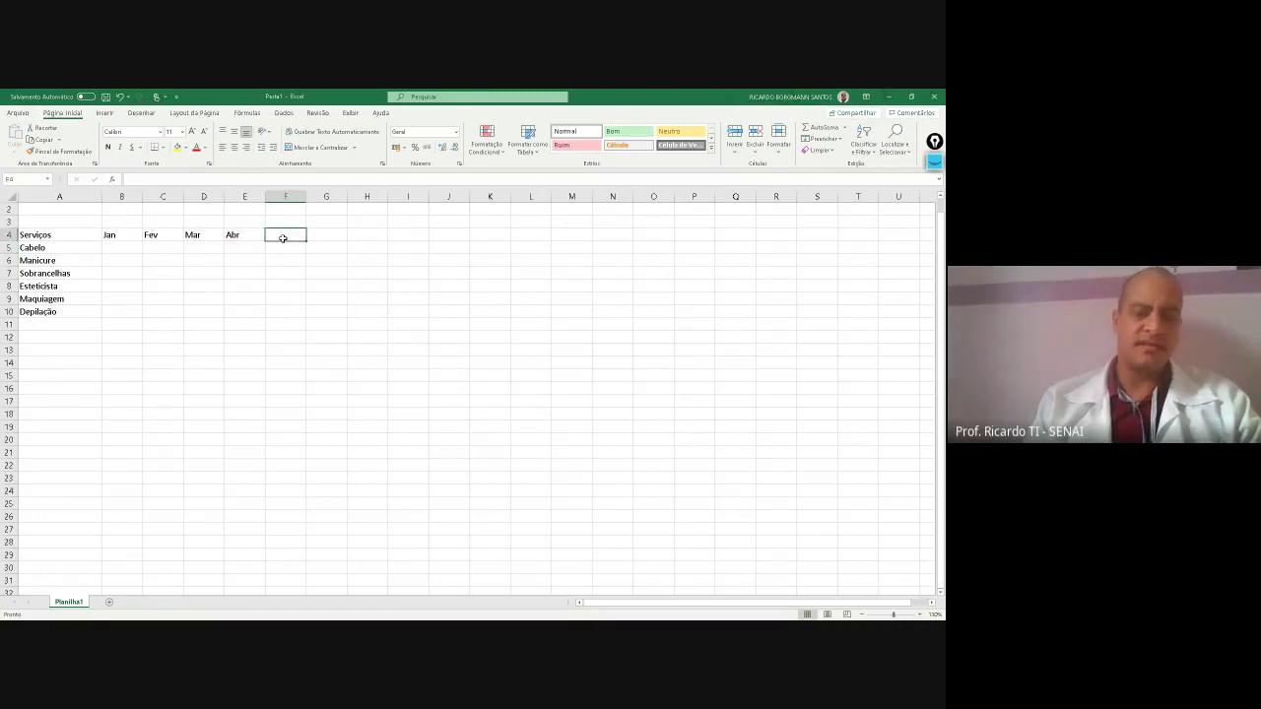
pyautogui.write('Mar')
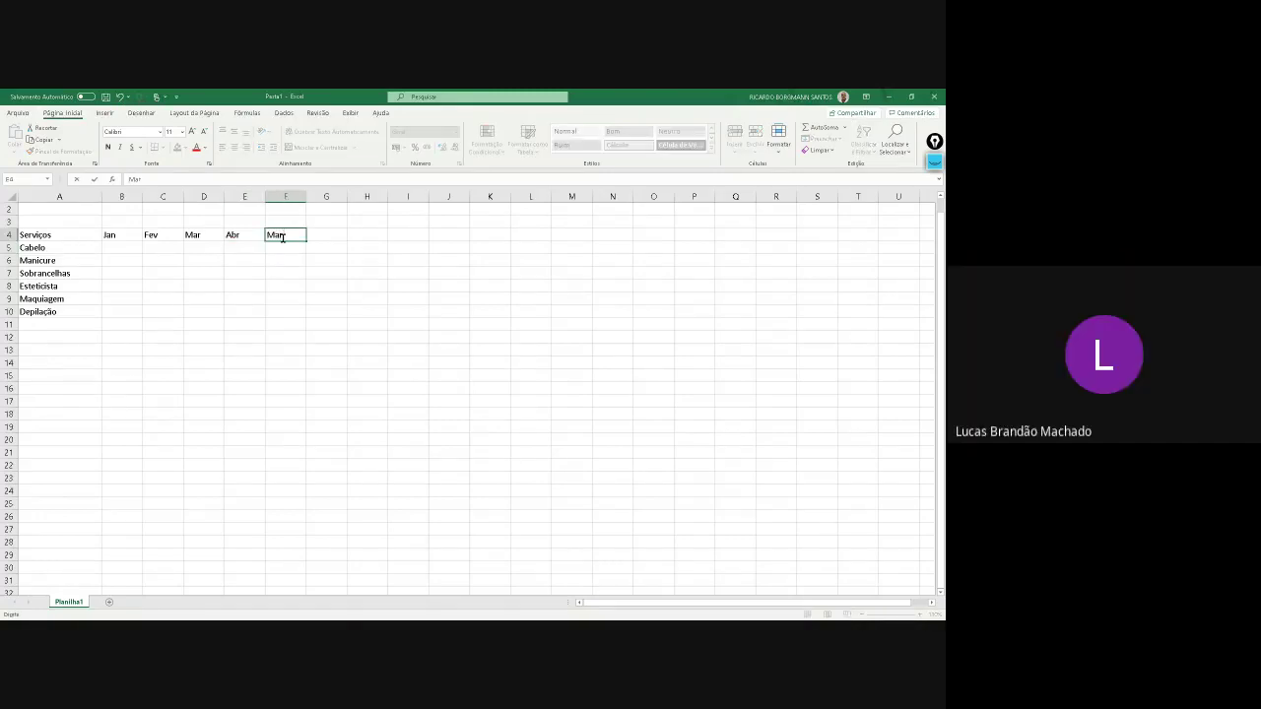
pyautogui.press('Tab')
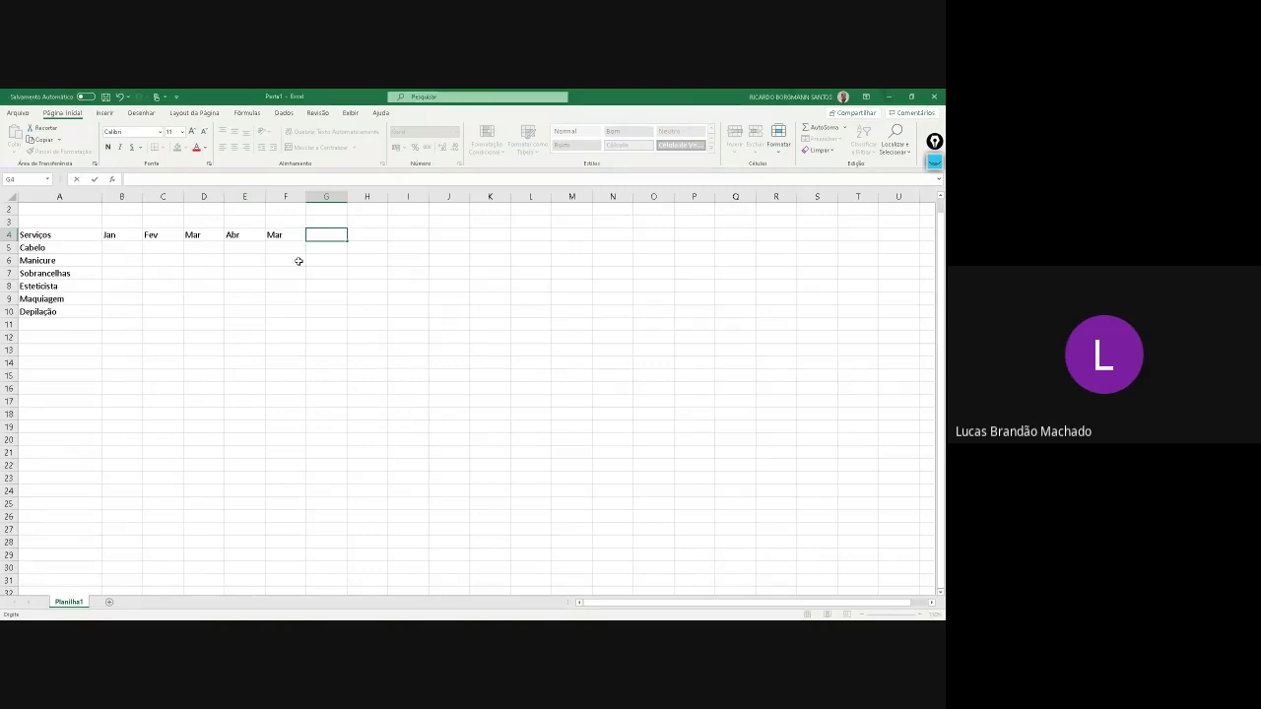
pyautogui.doubleClick(288, 235)
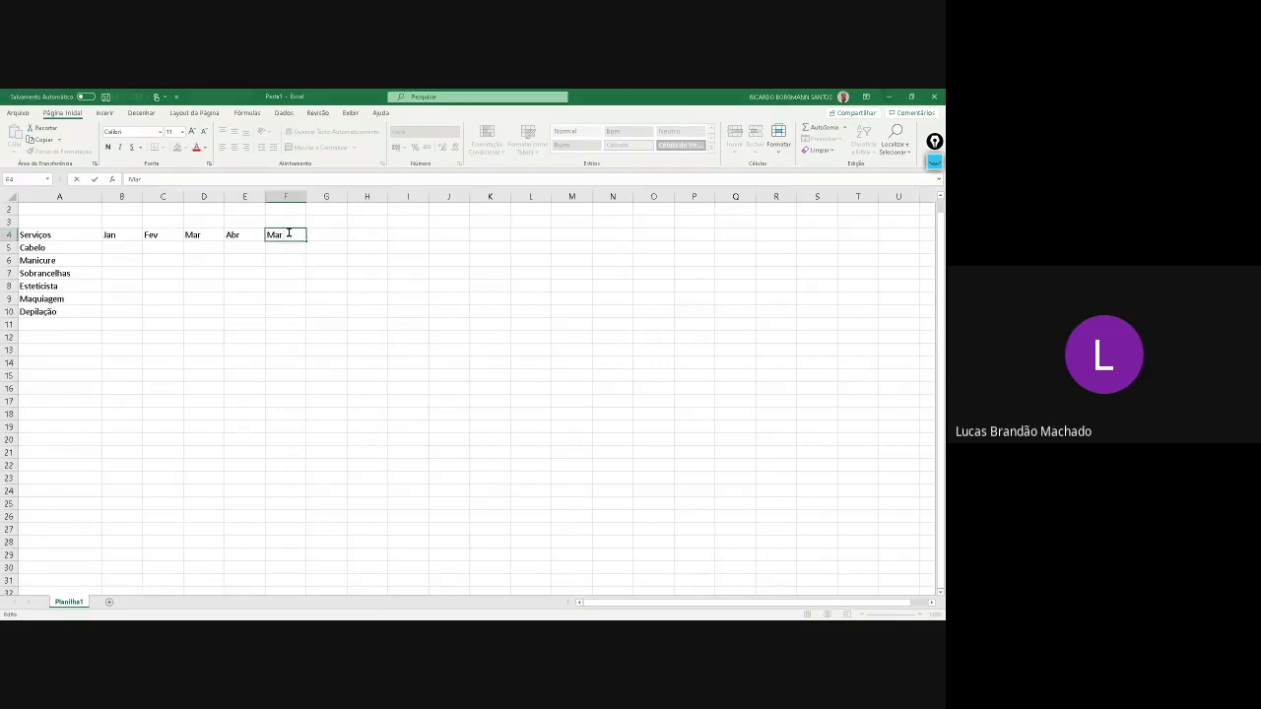
pyautogui.press('BackSpace')
pyautogui.write('i')
# Enter the month header "Jun" in cell G4, after "Mai"
pyautogui.click(341, 235)
pyautogui.write('J')
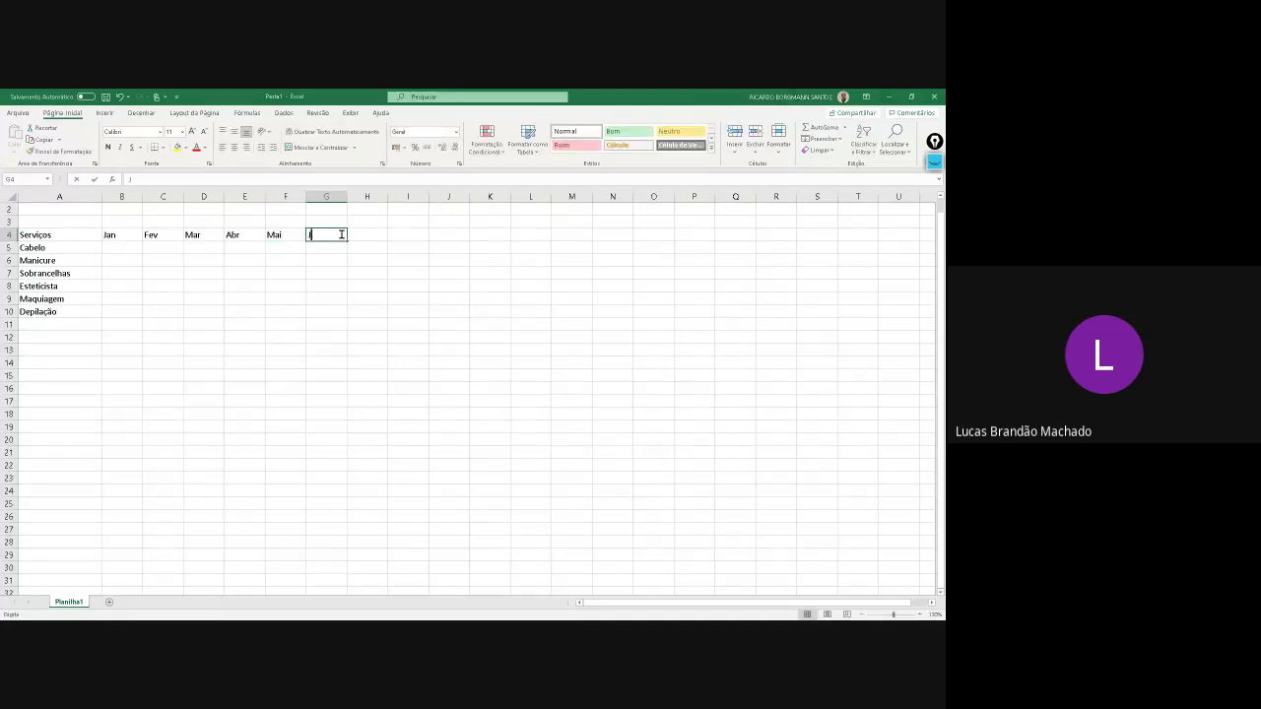
pyautogui.write('un')
pyautogui.click(353, 249)
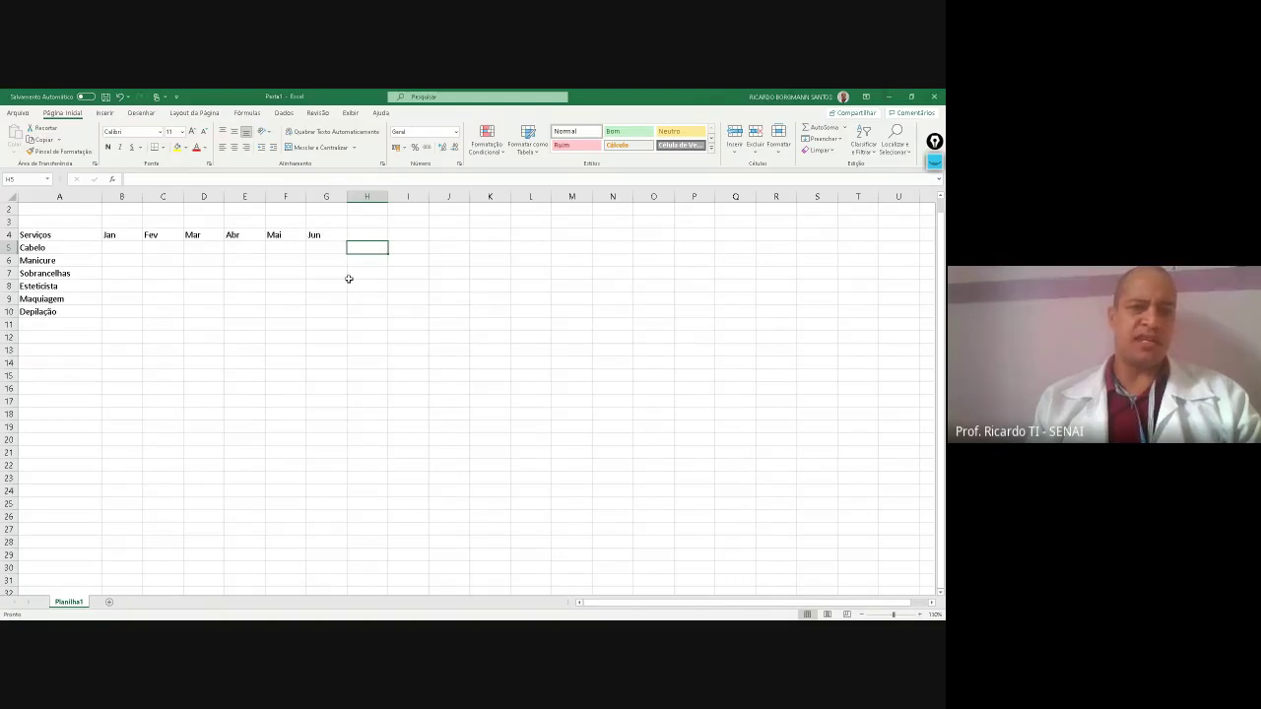
# Enter the Jan values 580 for Cabelo, 350 for Manicure and 267 for Sobrancelhas in cells B5 to B7
pyautogui.click(114, 246)
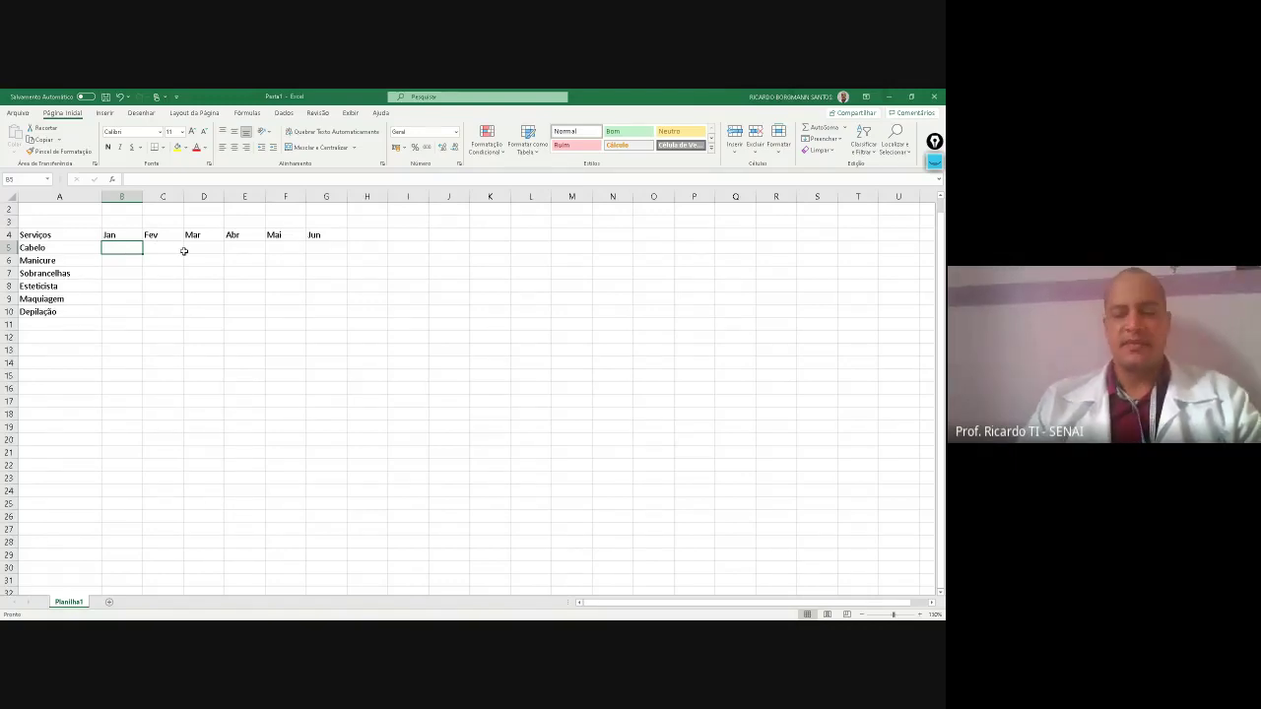
pyautogui.write('580')
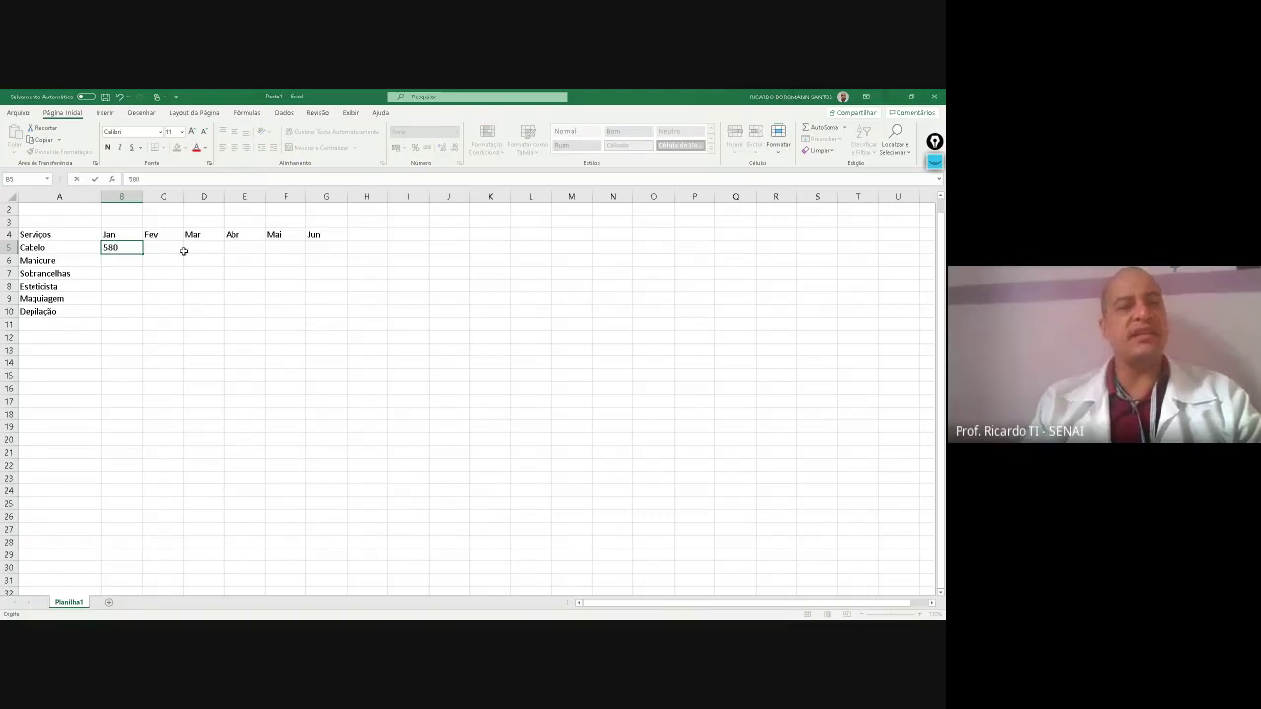
pyautogui.click(181, 286)
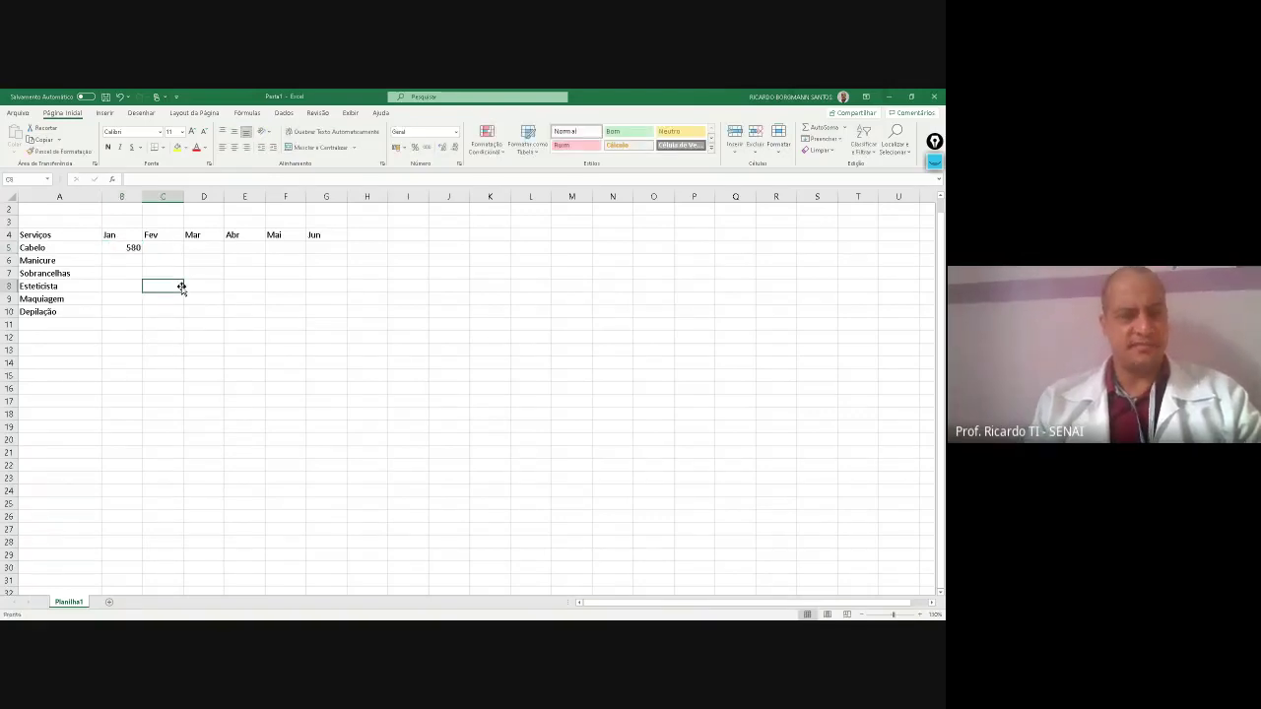
pyautogui.click(123, 257)
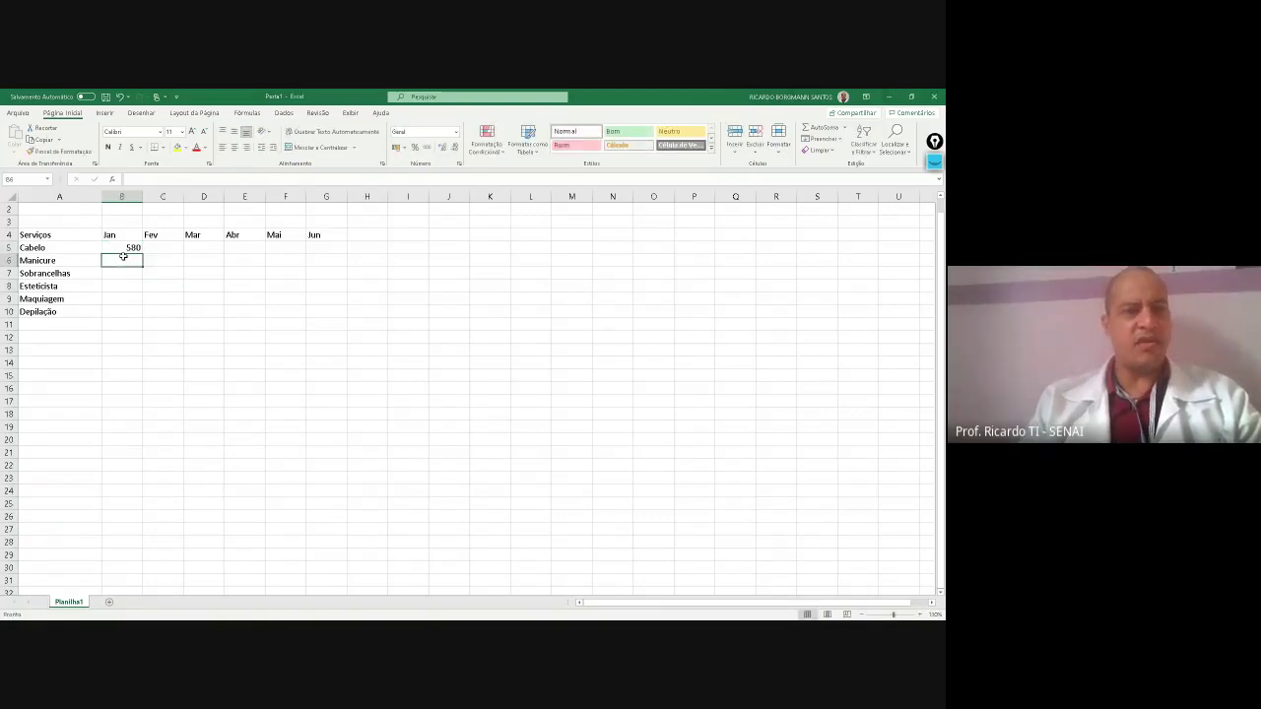
pyautogui.write('3')
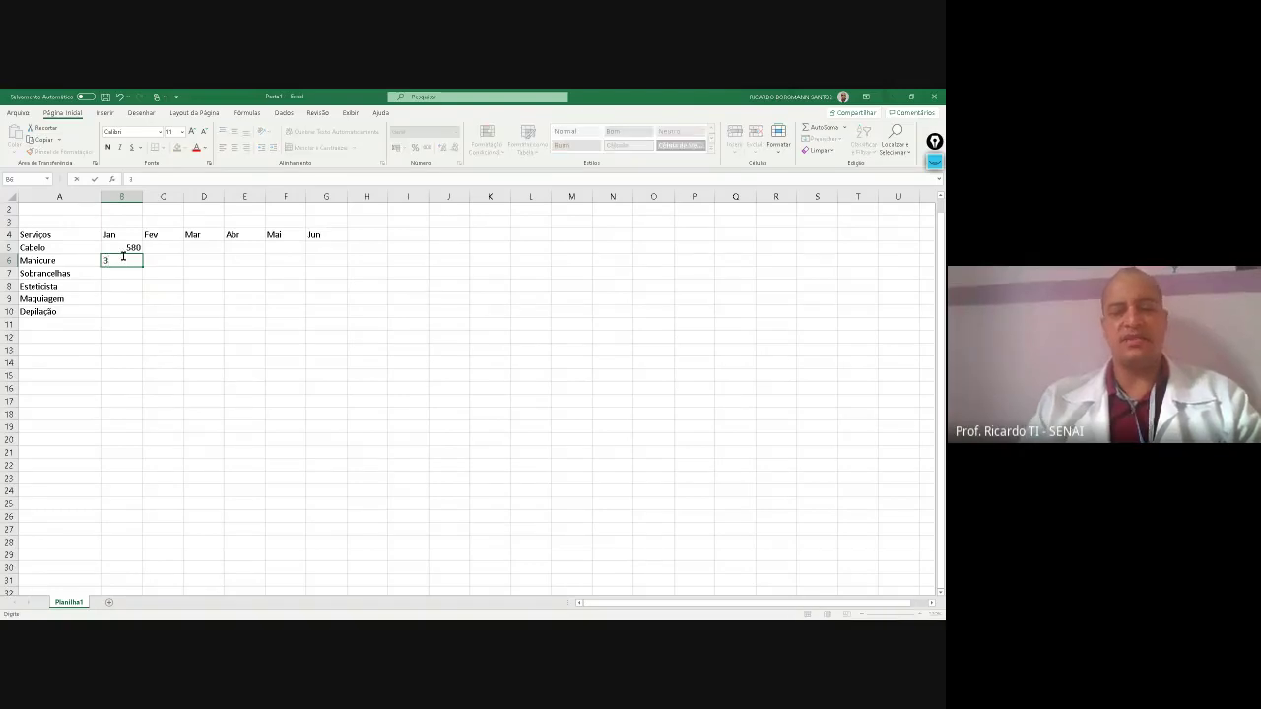
pyautogui.write('50')
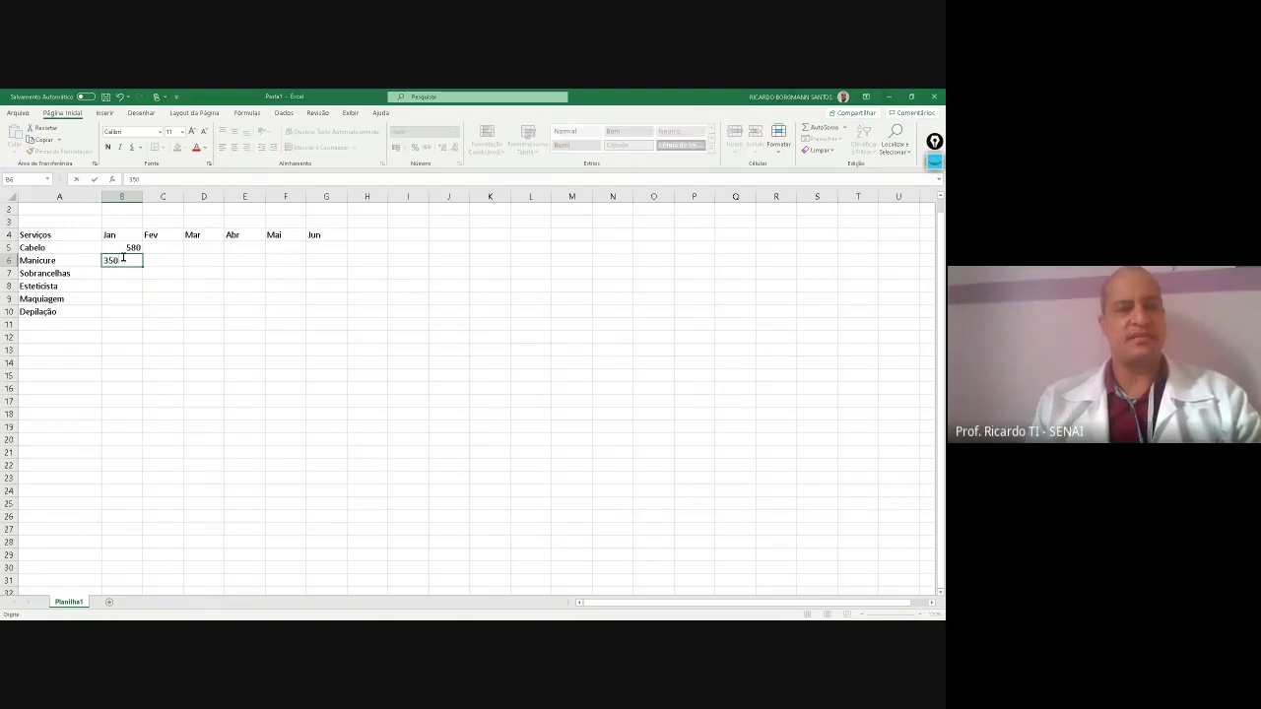
pyautogui.press('Return')
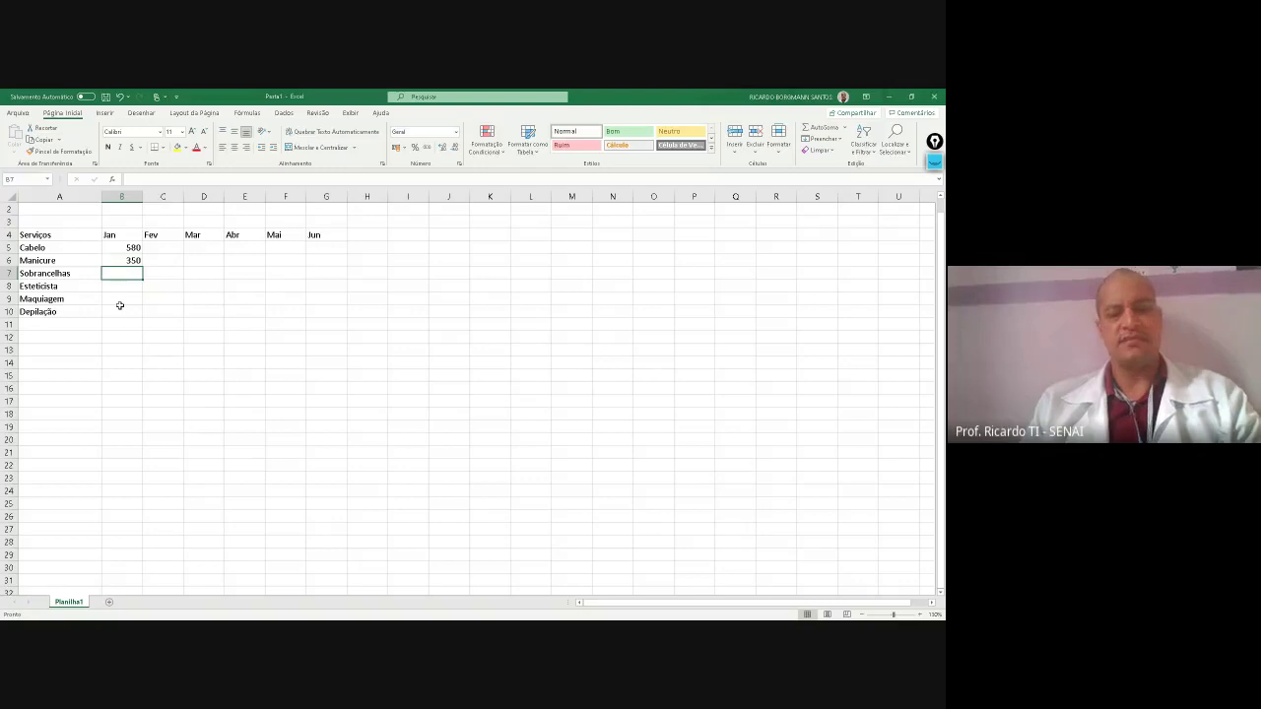
pyautogui.write('267')
pyautogui.press('Return')
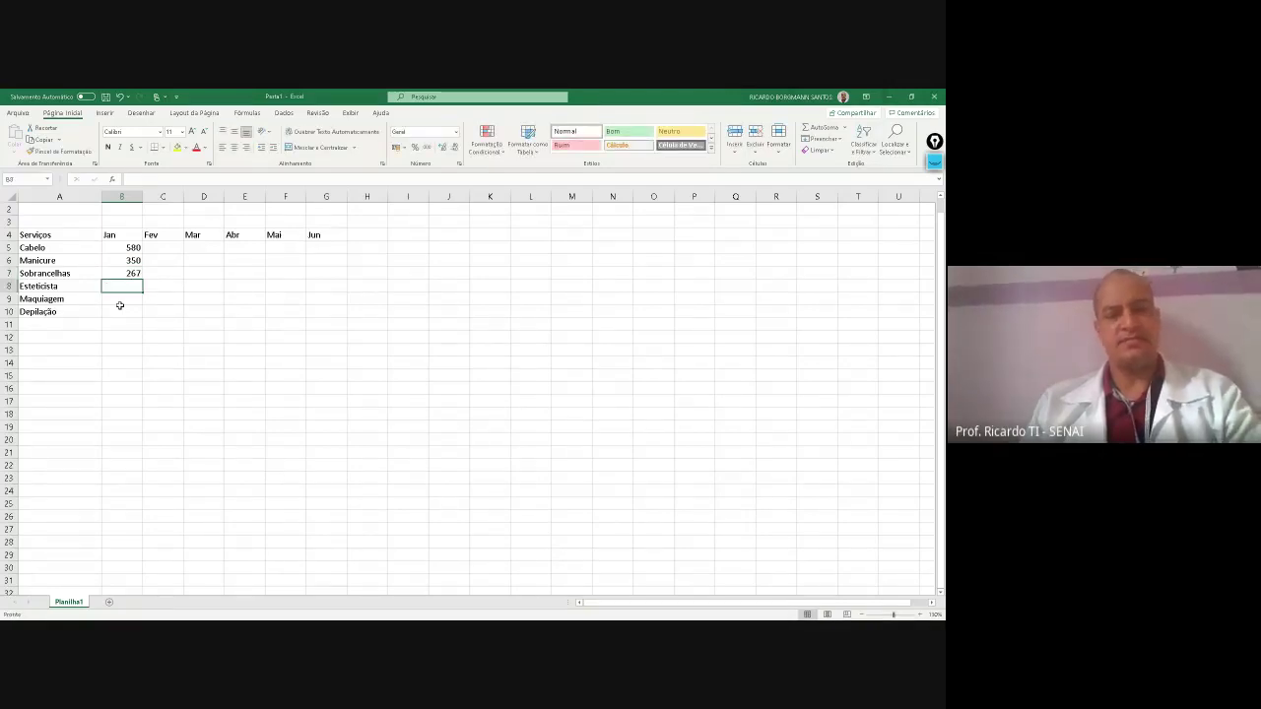
pyautogui.write('75')
pyautogui.press('Tab')
pyautogui.press('Down')
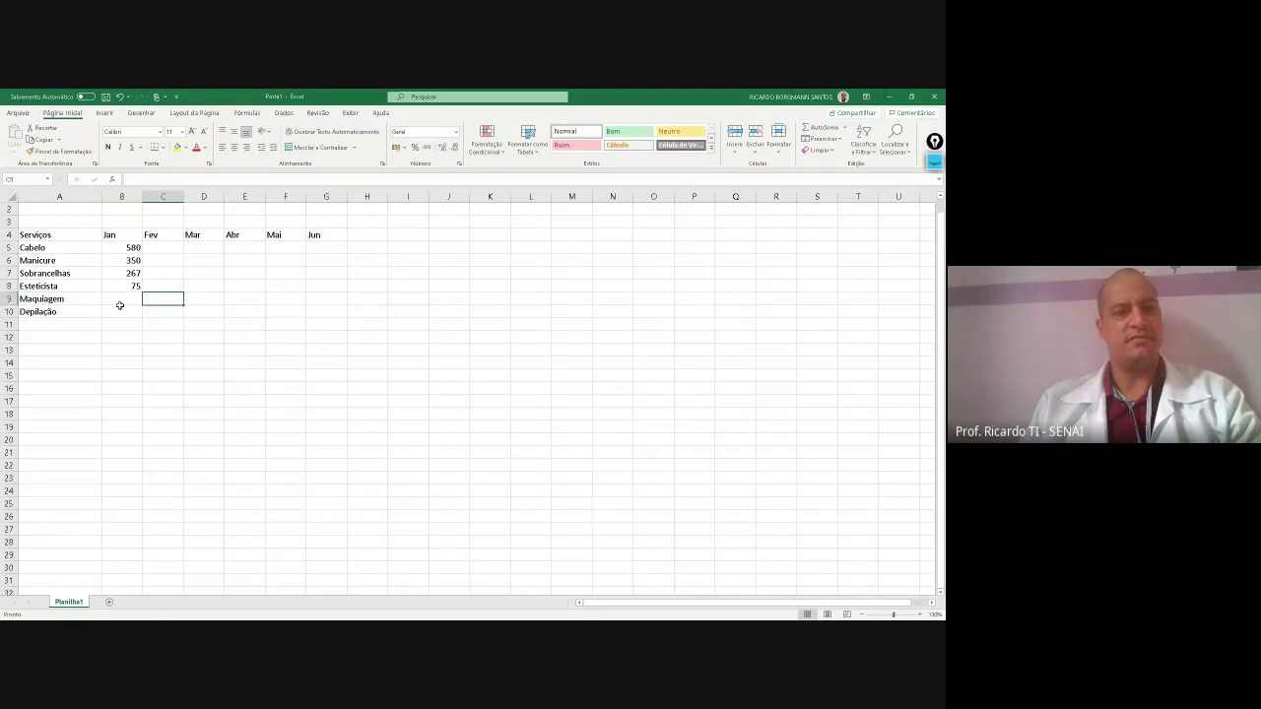
pyautogui.press('Left')
pyautogui.press('Up')
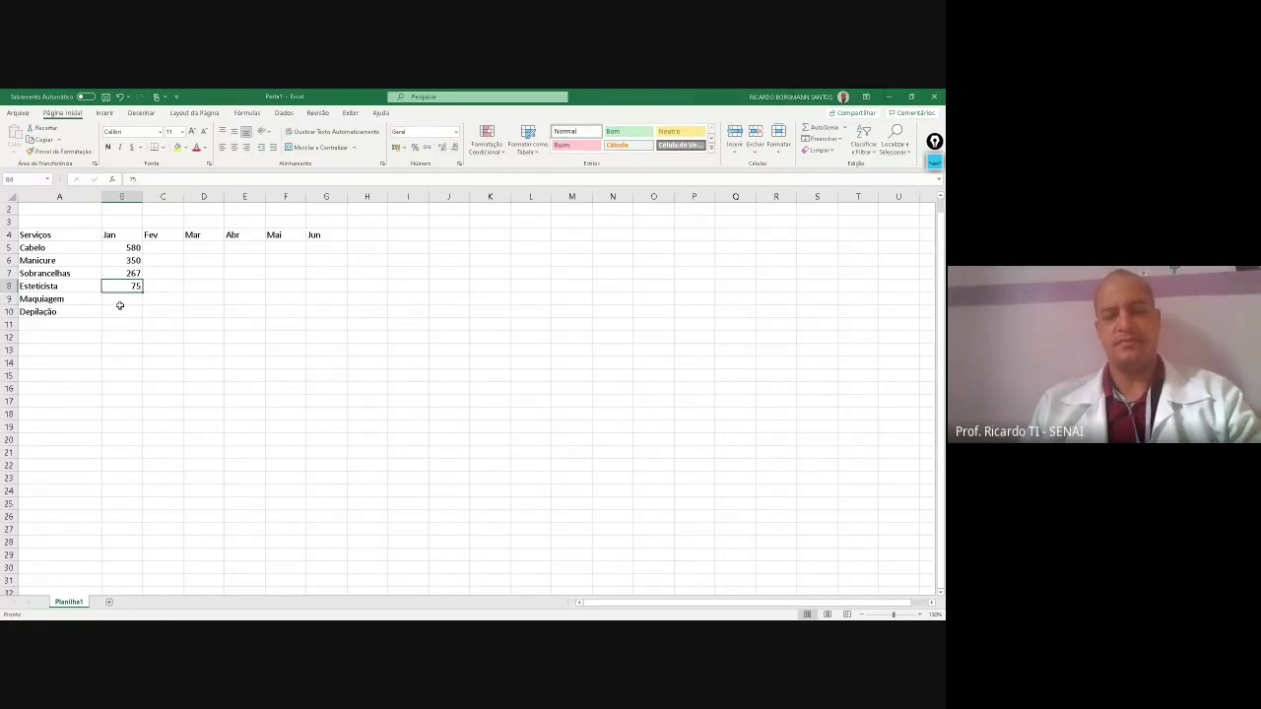
# Enter the Jan values 401 for Esteticista, 563 for Maquiagem and 765 for Depilação in cells B8 to B10
pyautogui.write('40')
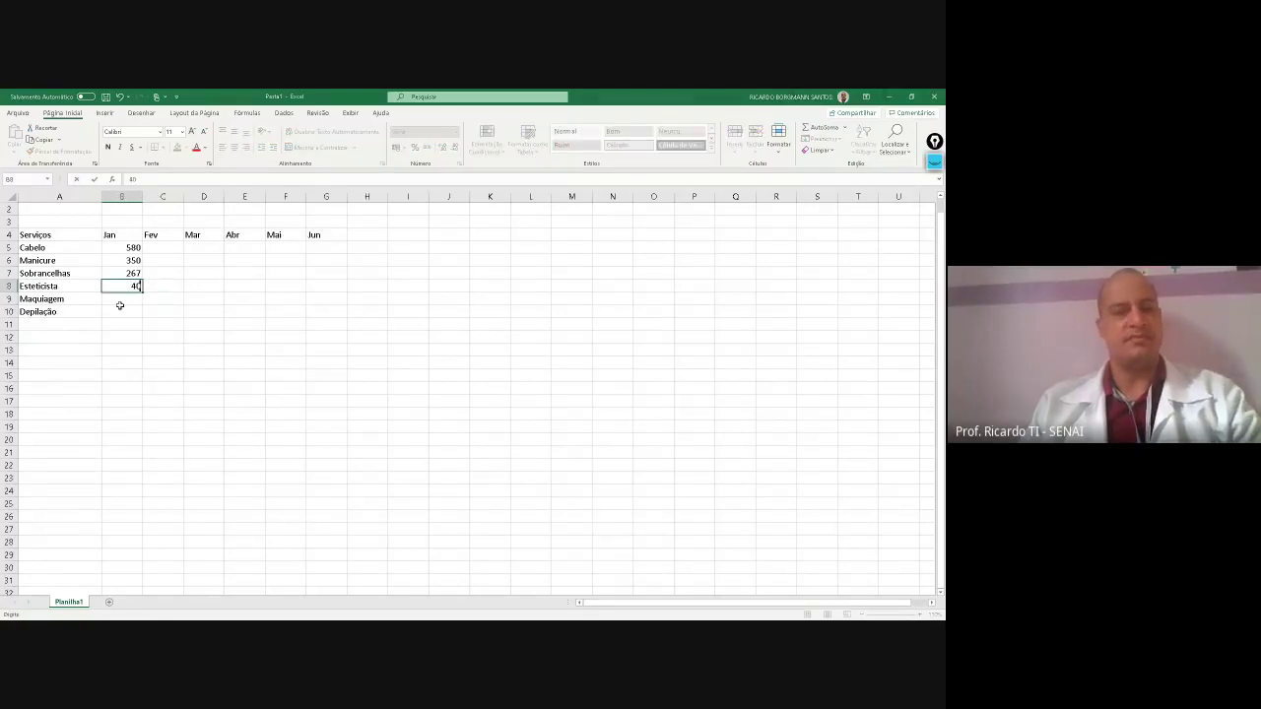
pyautogui.write('1')
pyautogui.press('Return')
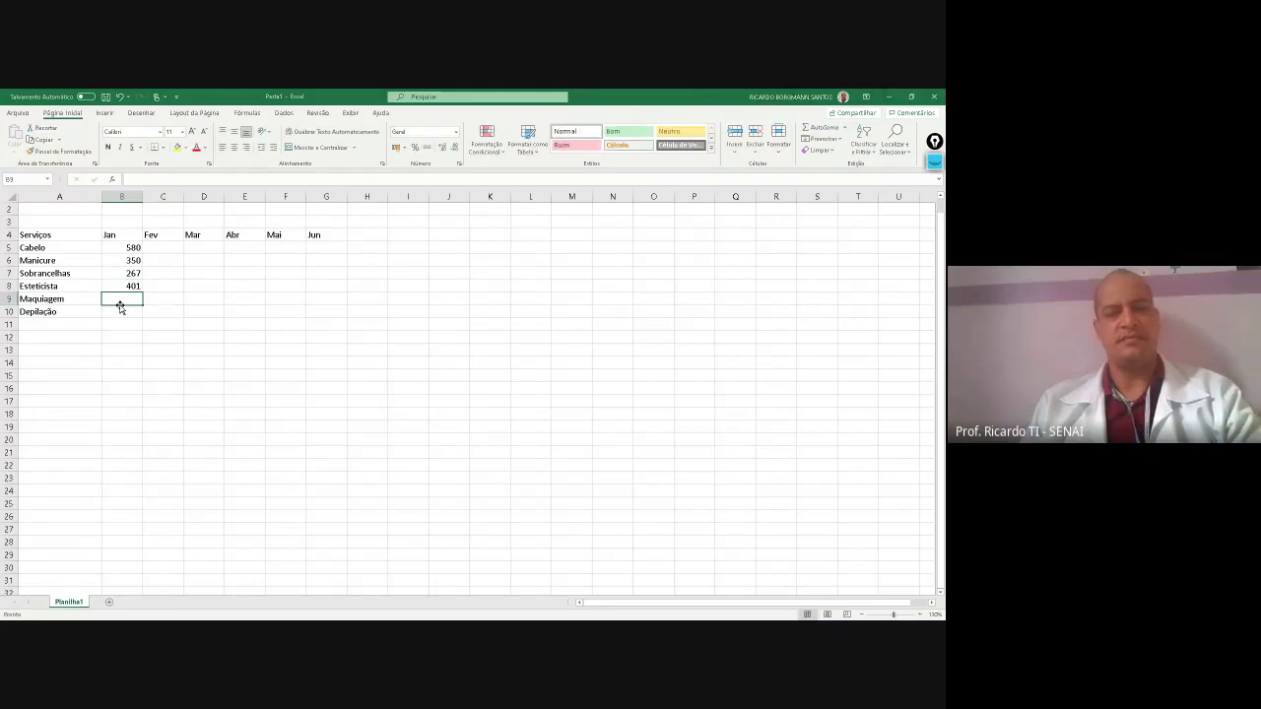
pyautogui.write('563')
pyautogui.press('Return')
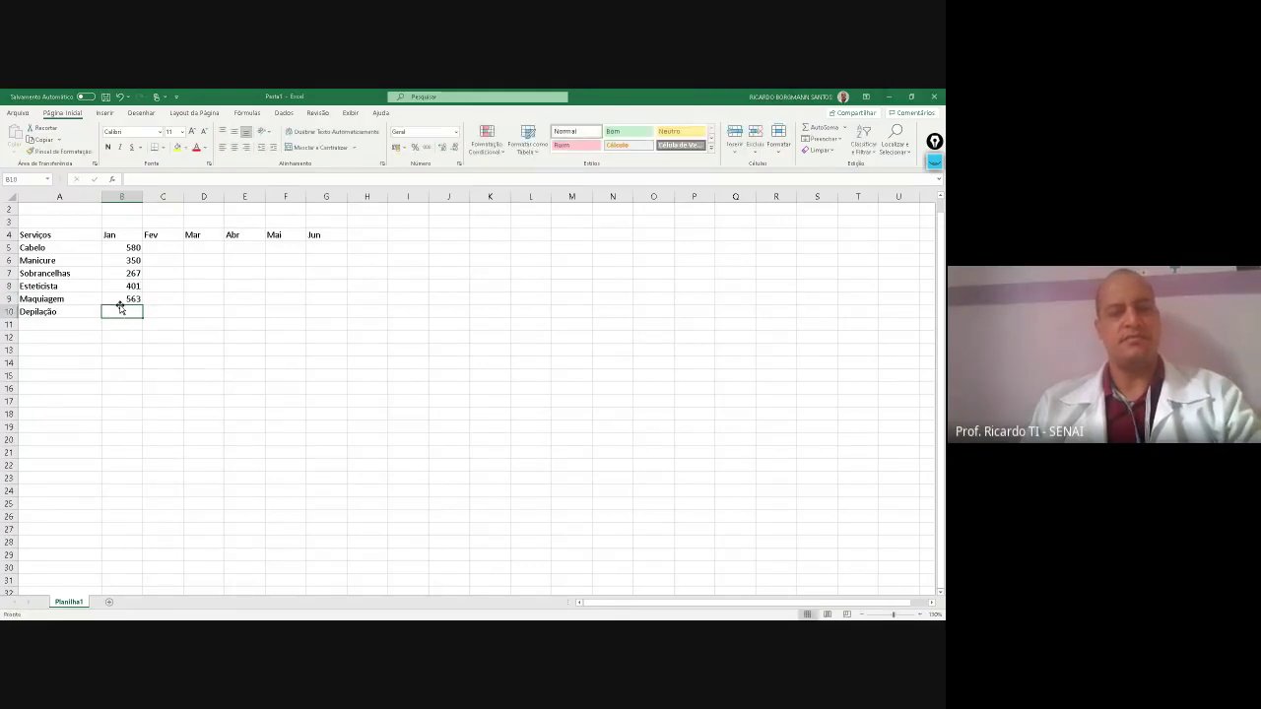
pyautogui.write('765')
# Enter the Fev values 567 for Cabelo, 464 for Manicure and 456 for Sobrancelhas in cells C5 to C7
pyautogui.press('Up')
pyautogui.press('Up')
pyautogui.press('Up')
pyautogui.press('Up')
pyautogui.press('Up')
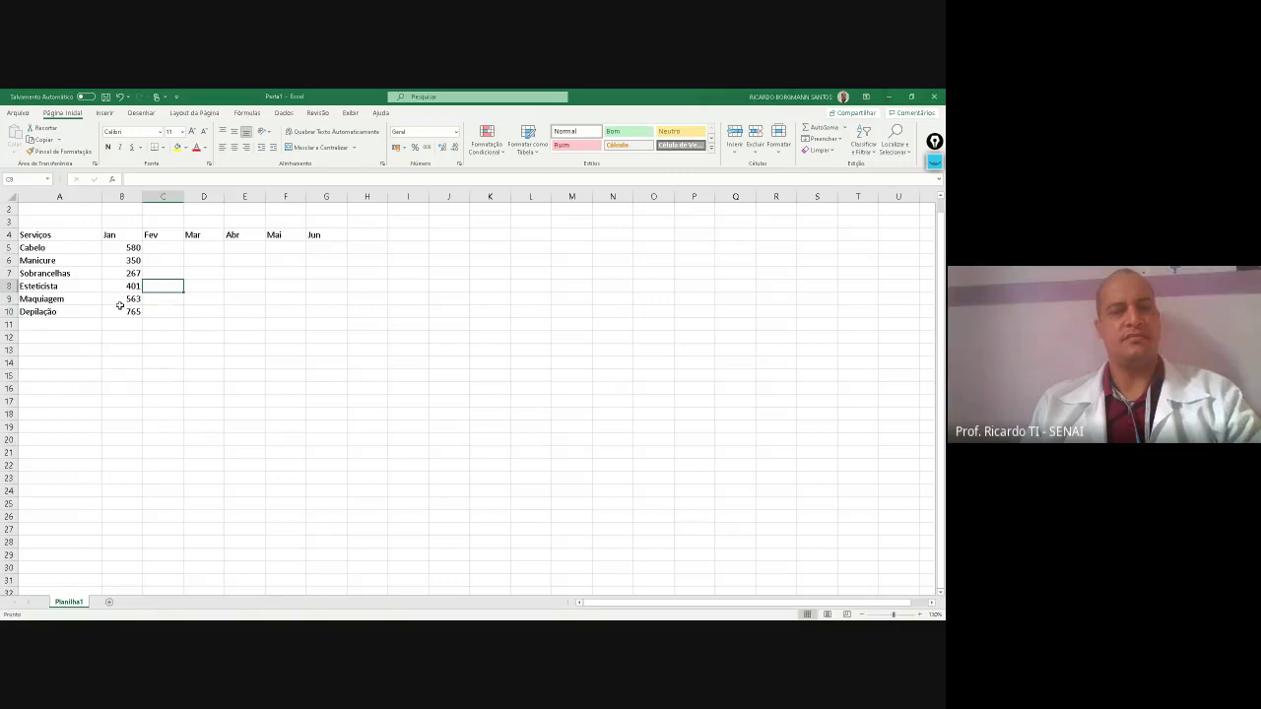
pyautogui.write('567')
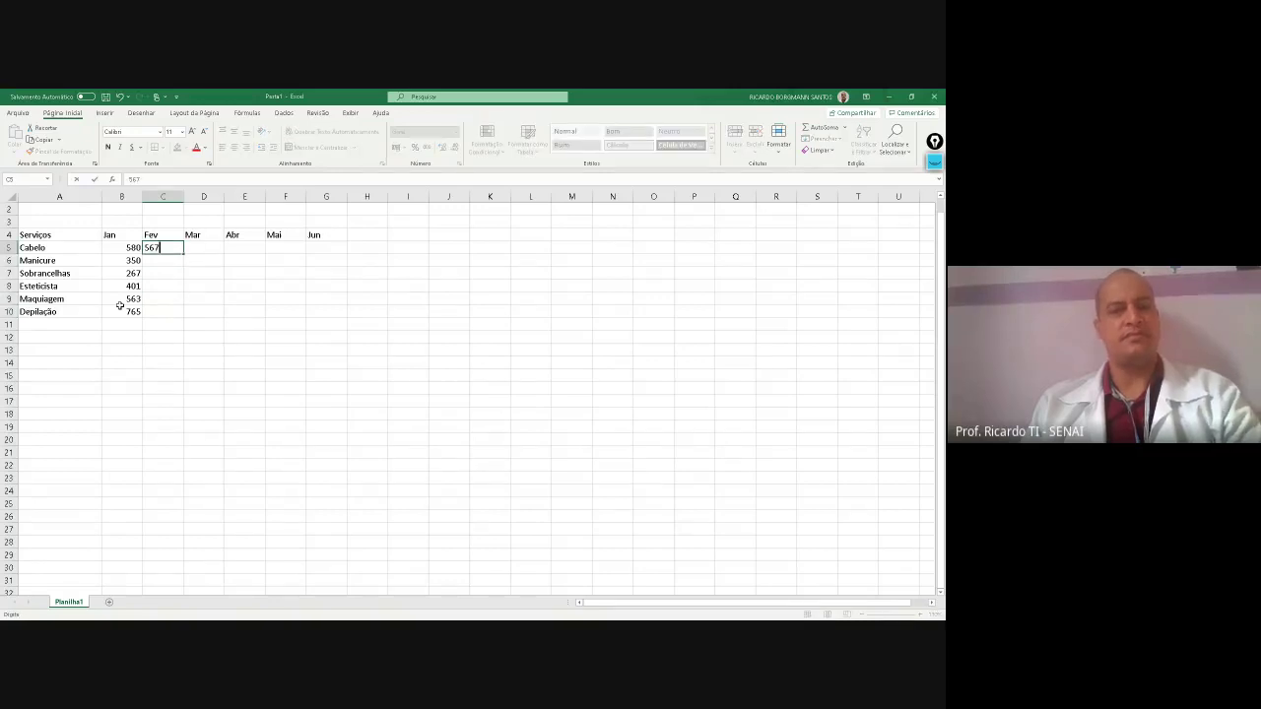
pyautogui.press('Return')
pyautogui.write('464')
pyautogui.press('Return')
pyautogui.write('456')
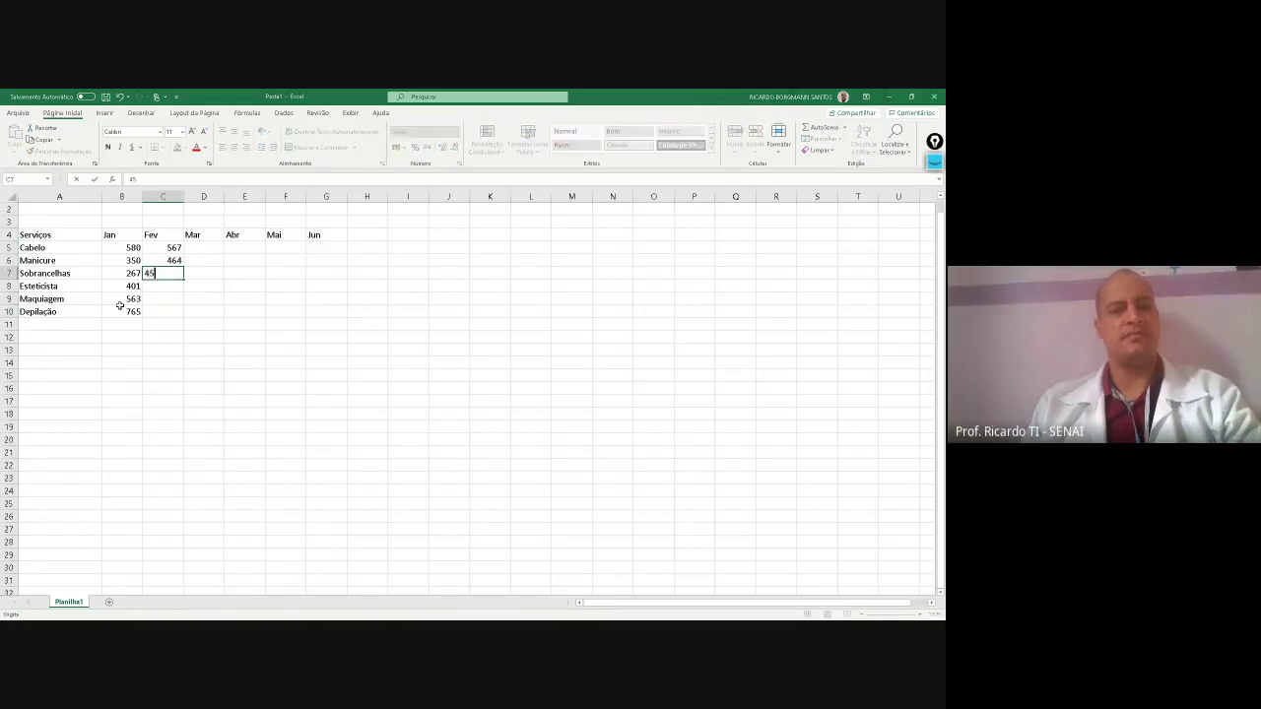
pyautogui.press('Return')
# Enter the Fev values 353 for Esteticista, 768 for Maquiagem and 454 for Depilação in cells C8 to C10
pyautogui.write('353')
pyautogui.press('Return')
pyautogui.write('768')
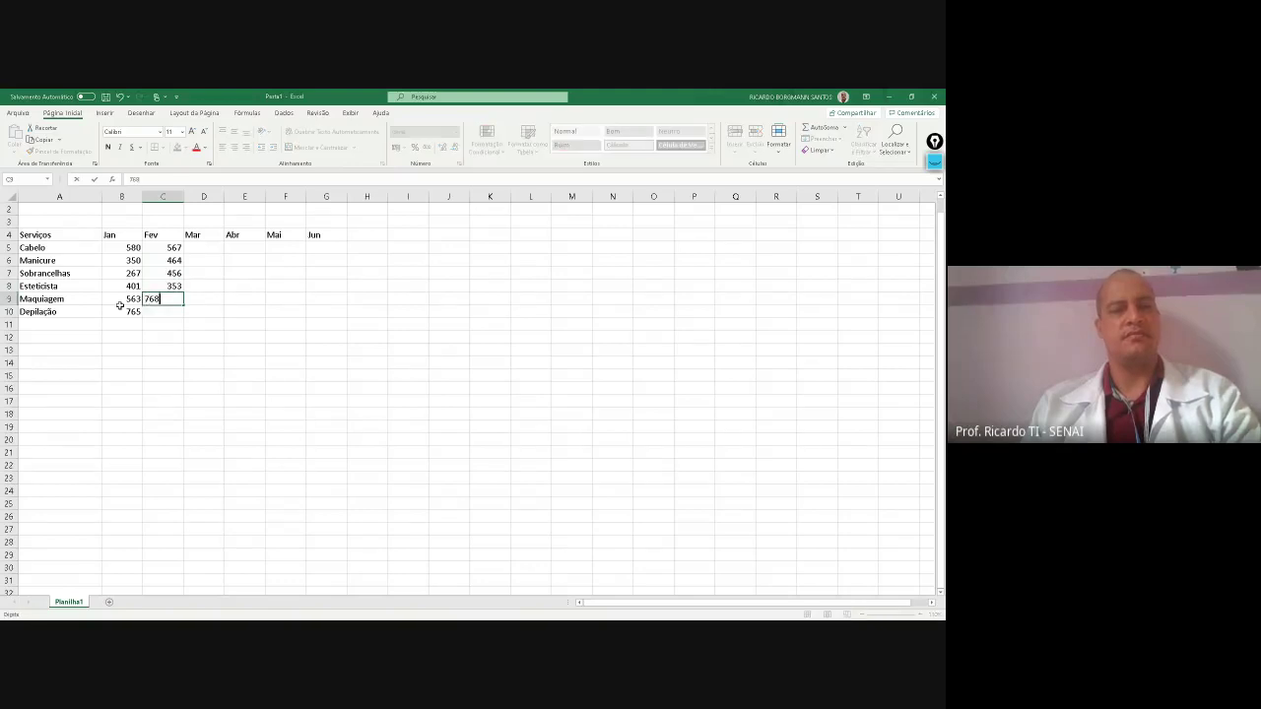
pyautogui.press('Return')
pyautogui.write('45')
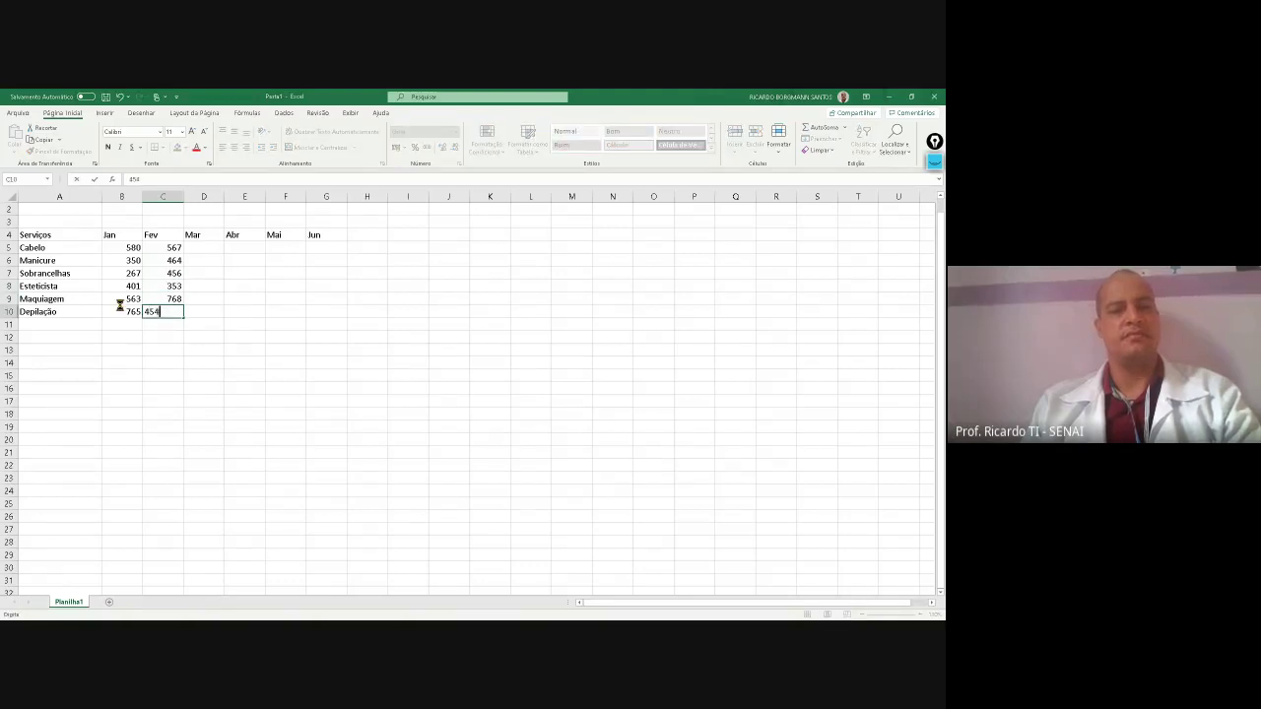
pyautogui.write('4')
pyautogui.press('Return')
# Enter the Mar values 366 for Cabelo, 543 for Manicure and 653 for Sobrancelhas in cells D5 to D7
pyautogui.press('Up')
pyautogui.press('Up')
pyautogui.press('Right')
pyautogui.press('Right')
pyautogui.press('Up')
pyautogui.press('Up')
pyautogui.press('Up')
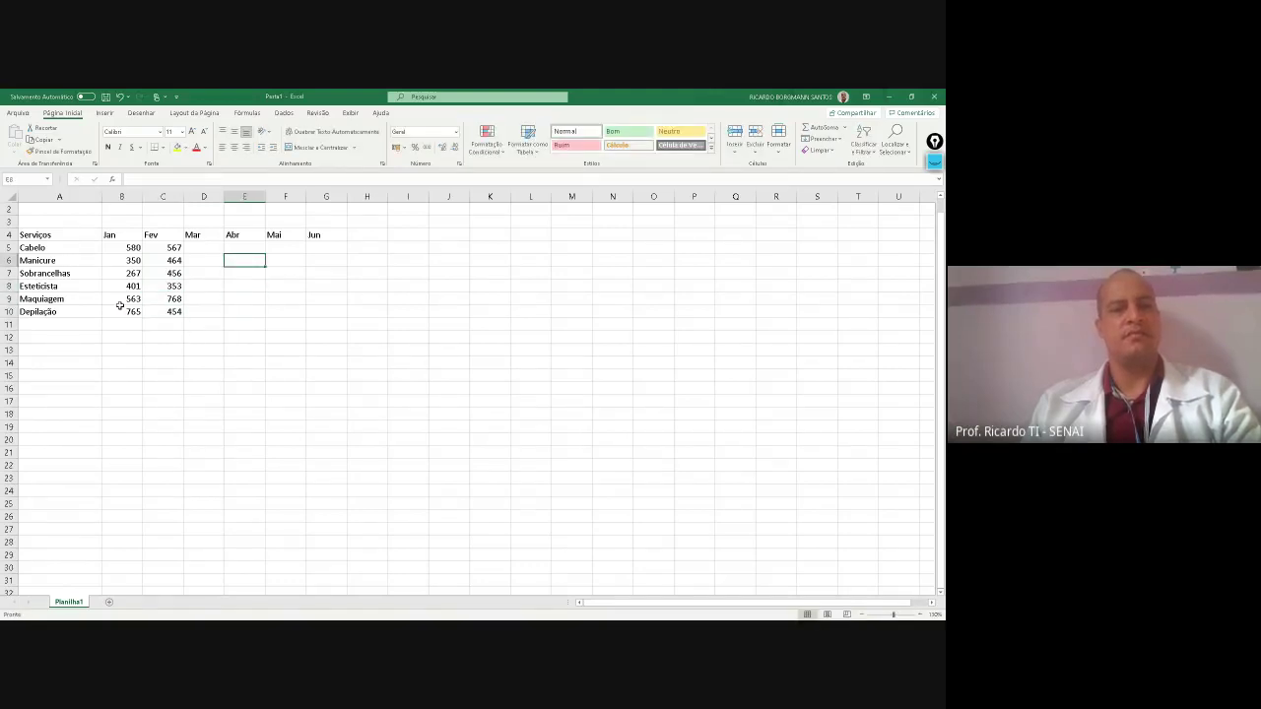
pyautogui.press('Down')
pyautogui.press('Up')
pyautogui.press('Up')
pyautogui.press('Left')
pyautogui.press('Left')
pyautogui.press('Right')
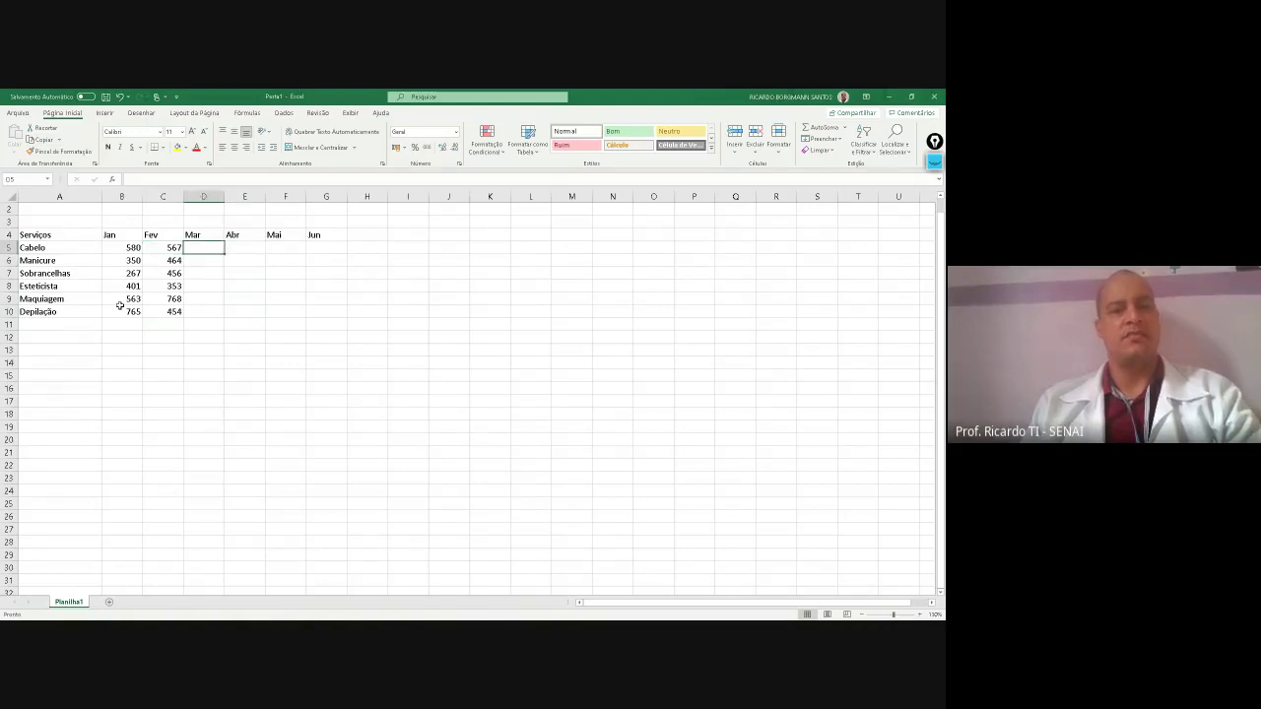
pyautogui.write('366')
pyautogui.press('Return')
pyautogui.write('543')
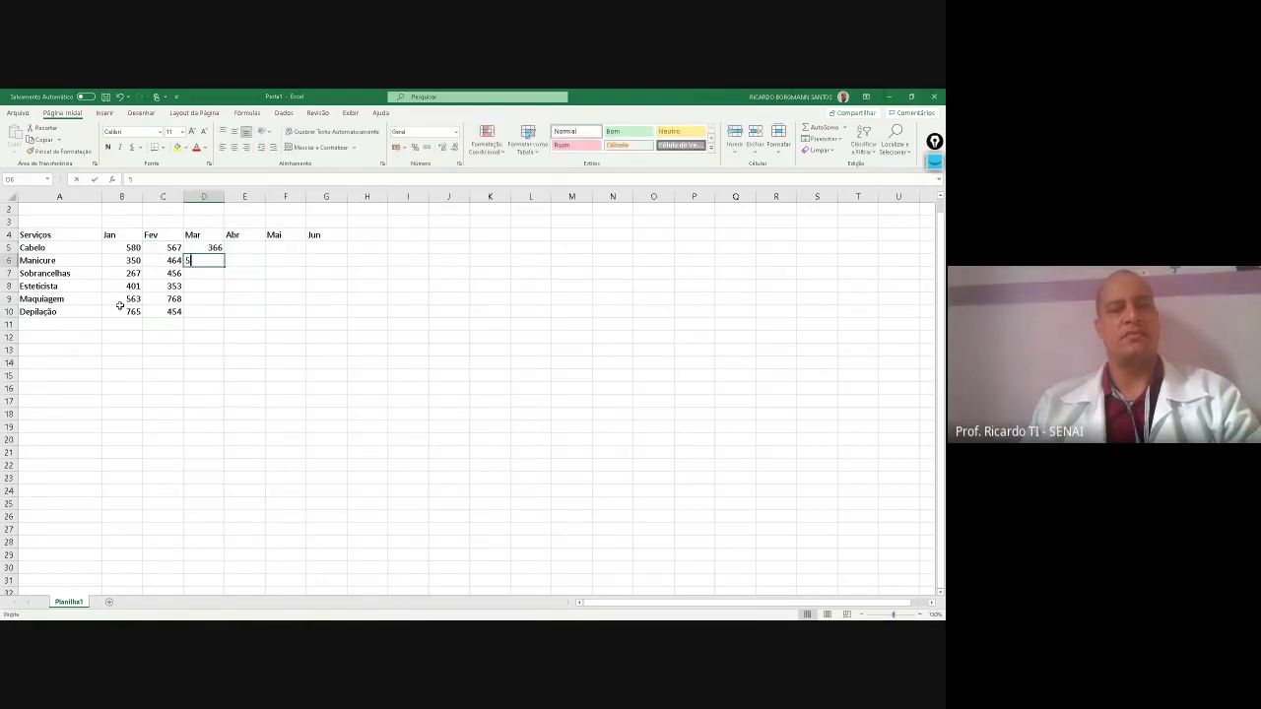
pyautogui.press('Return')
pyautogui.write('653')
pyautogui.press('Return')
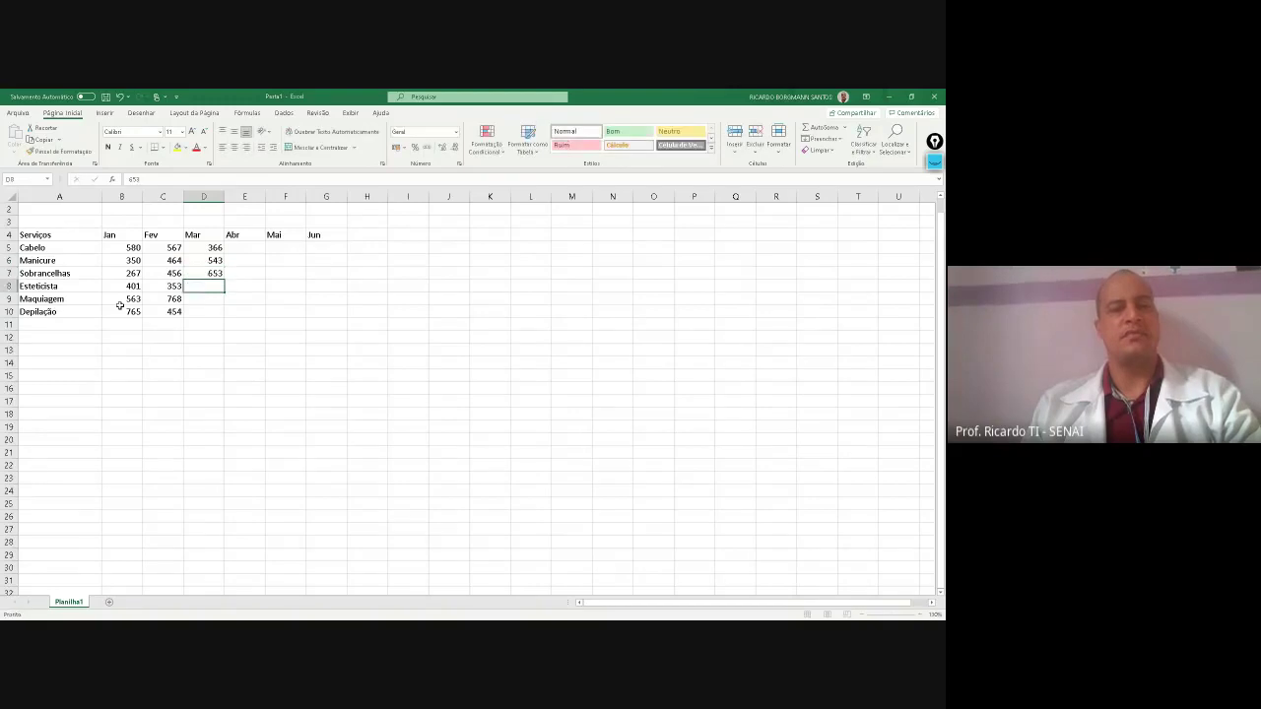
# Enter the Mar values 63 for Esteticista, 356 for Maquiagem and 684 for Depilação in cells D8 to D10
pyautogui.write('63')
pyautogui.press('Return')
pyautogui.write('356')
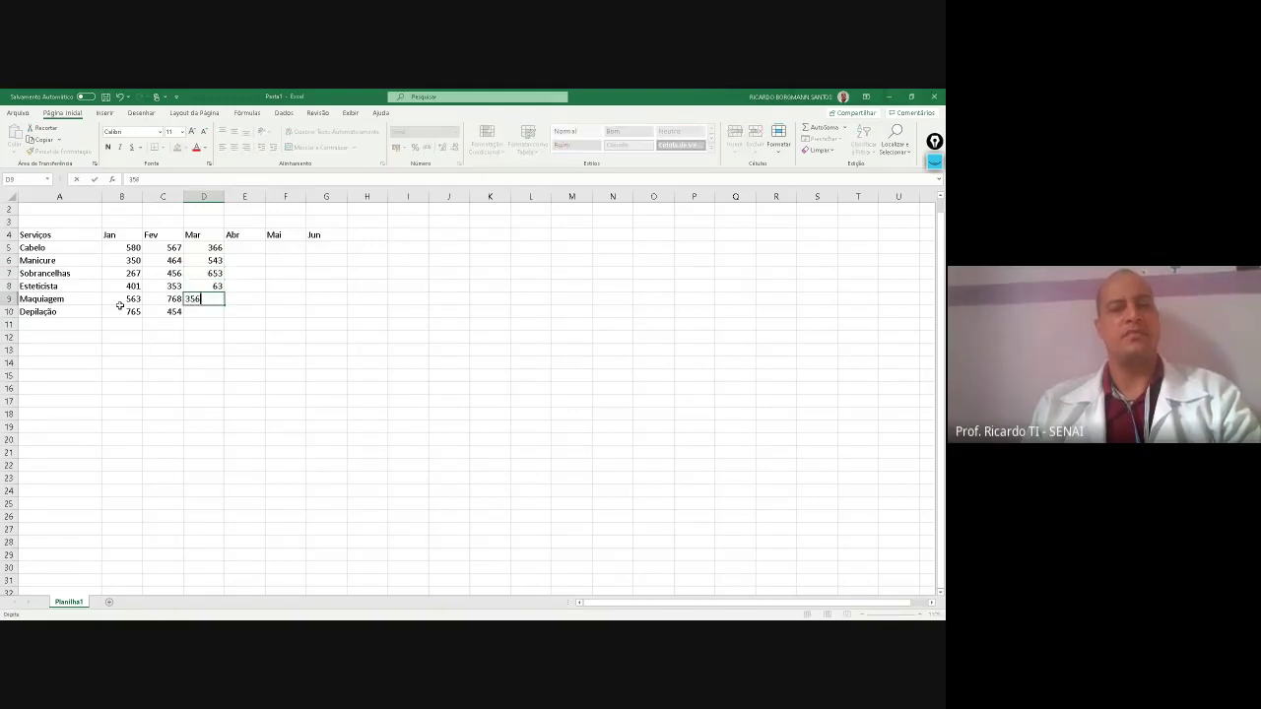
pyautogui.press('Return')
pyautogui.write('684')
pyautogui.press('Return')
# Enter the Abr values 4967 for Cabelo, 45674 for Manicure and 3565 for Sobrancelhas in cells E5 to E7
pyautogui.press('Up')
pyautogui.press('Right')
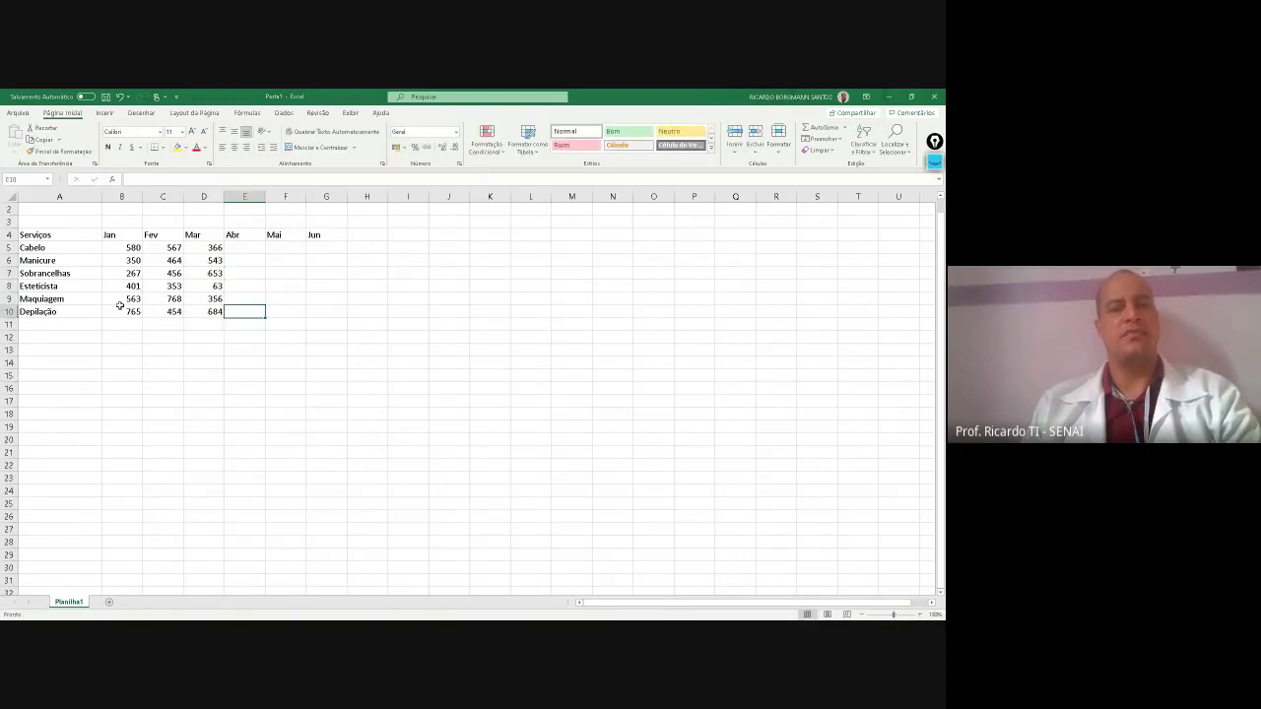
pyautogui.press('Up')
pyautogui.press('Up')
pyautogui.press('Up')
pyautogui.press('Up')
pyautogui.press('Up')
pyautogui.press('Up')
pyautogui.press('Down')
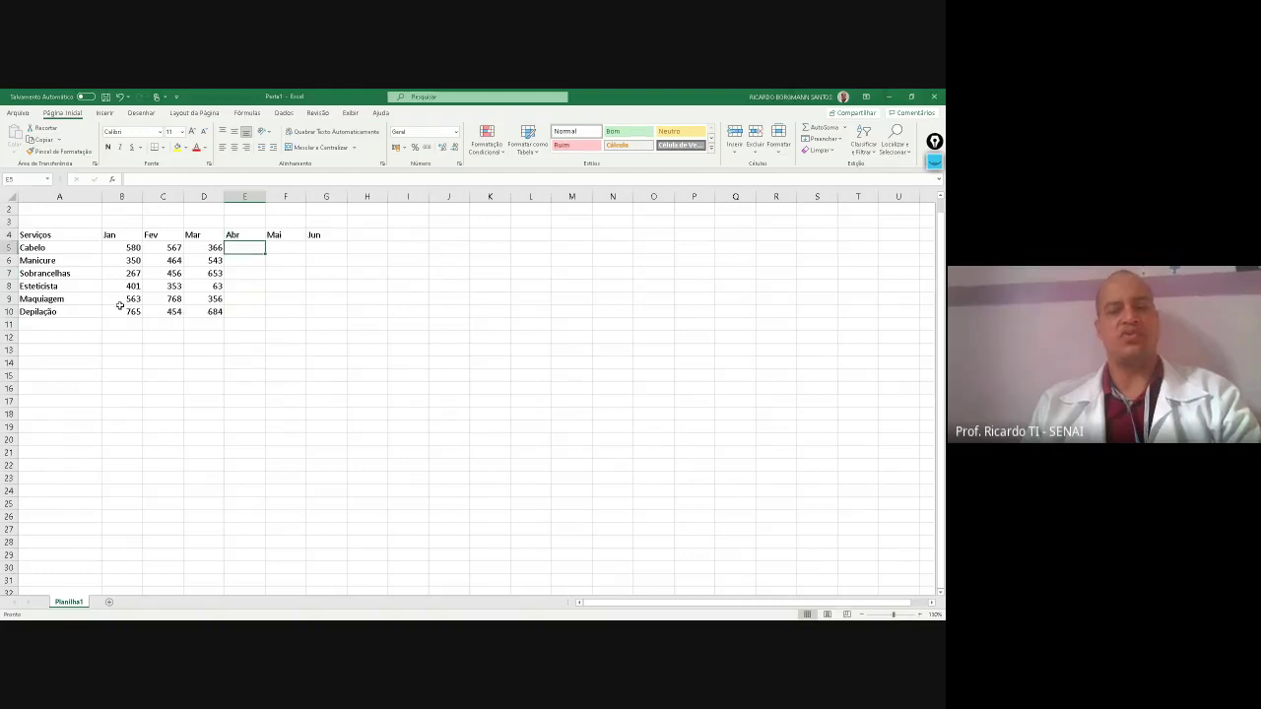
pyautogui.write('4967')
pyautogui.press('Return')
pyautogui.write('45674')
pyautogui.press('Return')
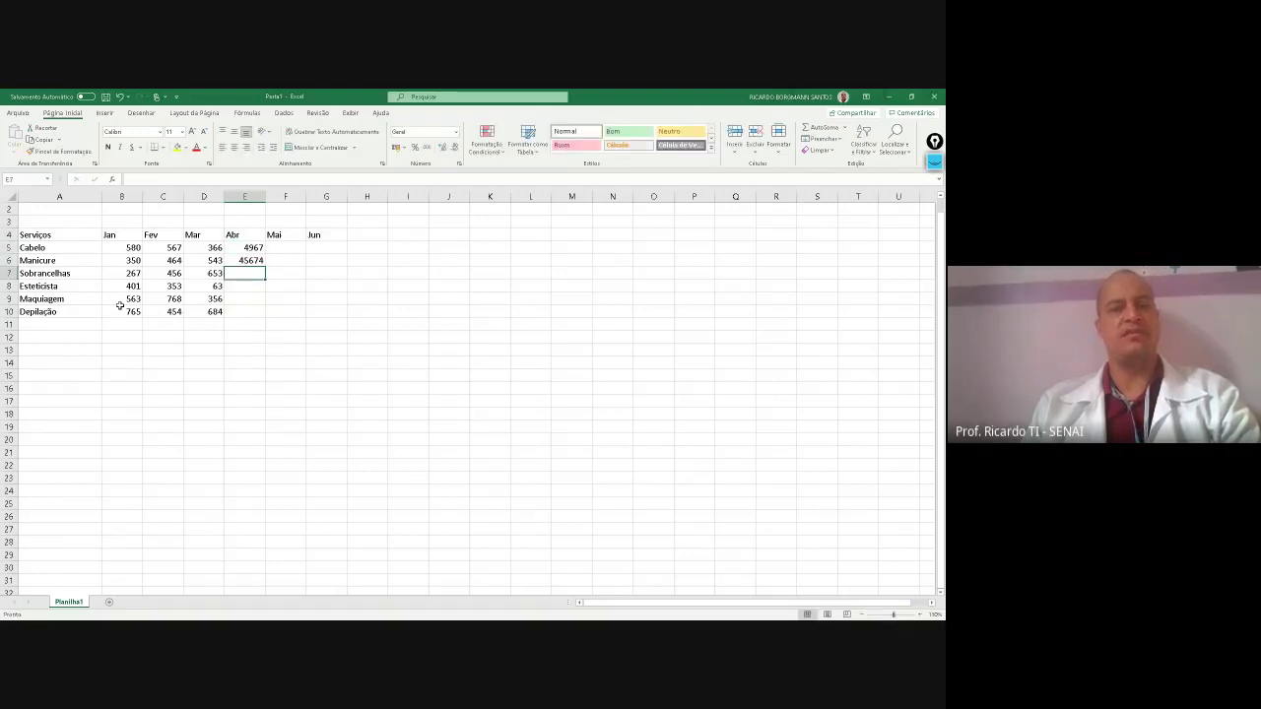
pyautogui.write('3565')
pyautogui.press('Return')
# Enter the Abr values 3563 for Esteticista, 6843 for Maquiagem and 2353 for Depilação in cells E8 to E10
pyautogui.press('Return')
pyautogui.write('3563')
pyautogui.press('Return')
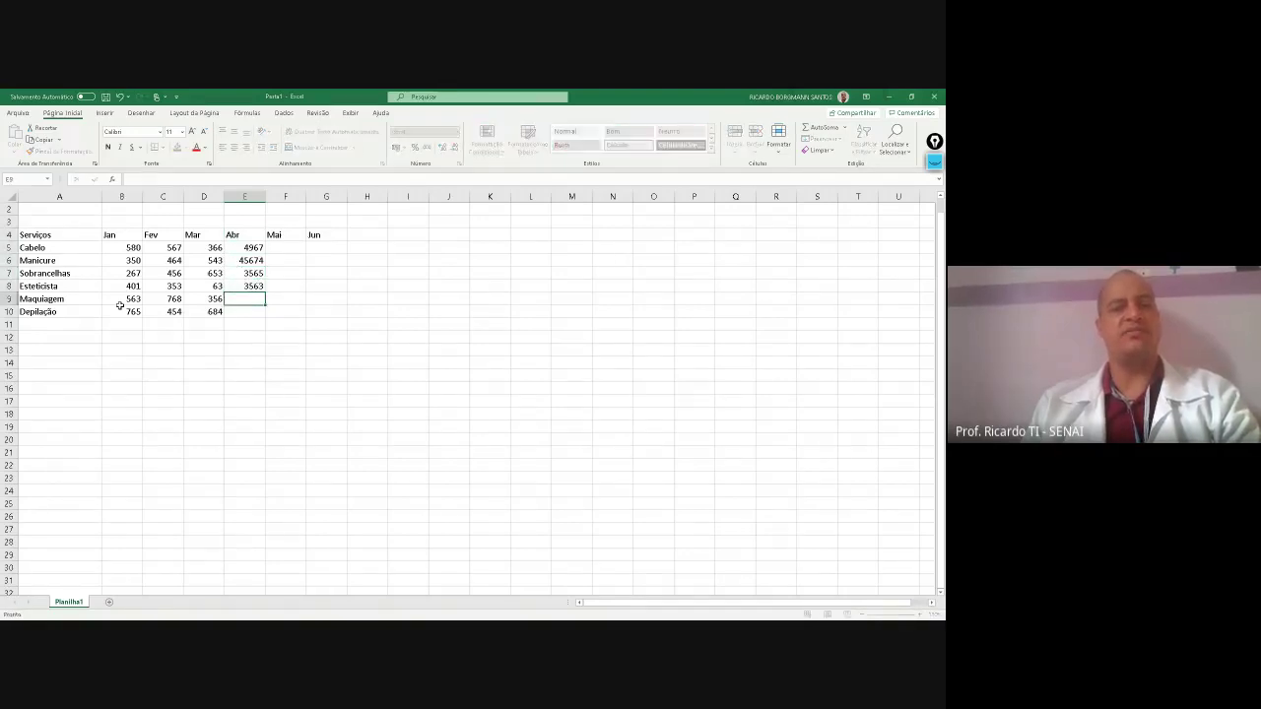
pyautogui.write('6843')
pyautogui.press('Return')
pyautogui.write('2353')
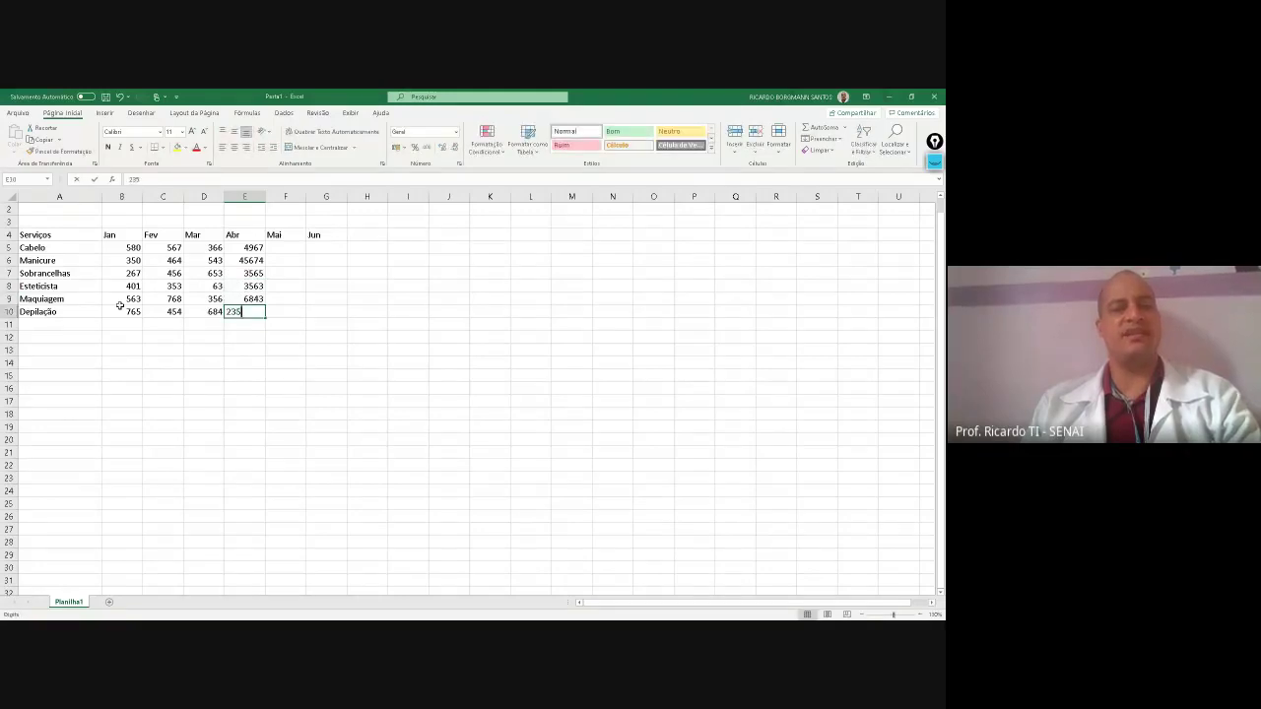
pyautogui.press('Return')
pyautogui.press('Up')
pyautogui.press('Up')
pyautogui.press('Up')
pyautogui.press('Up')
pyautogui.press('Up')
pyautogui.press('Up')
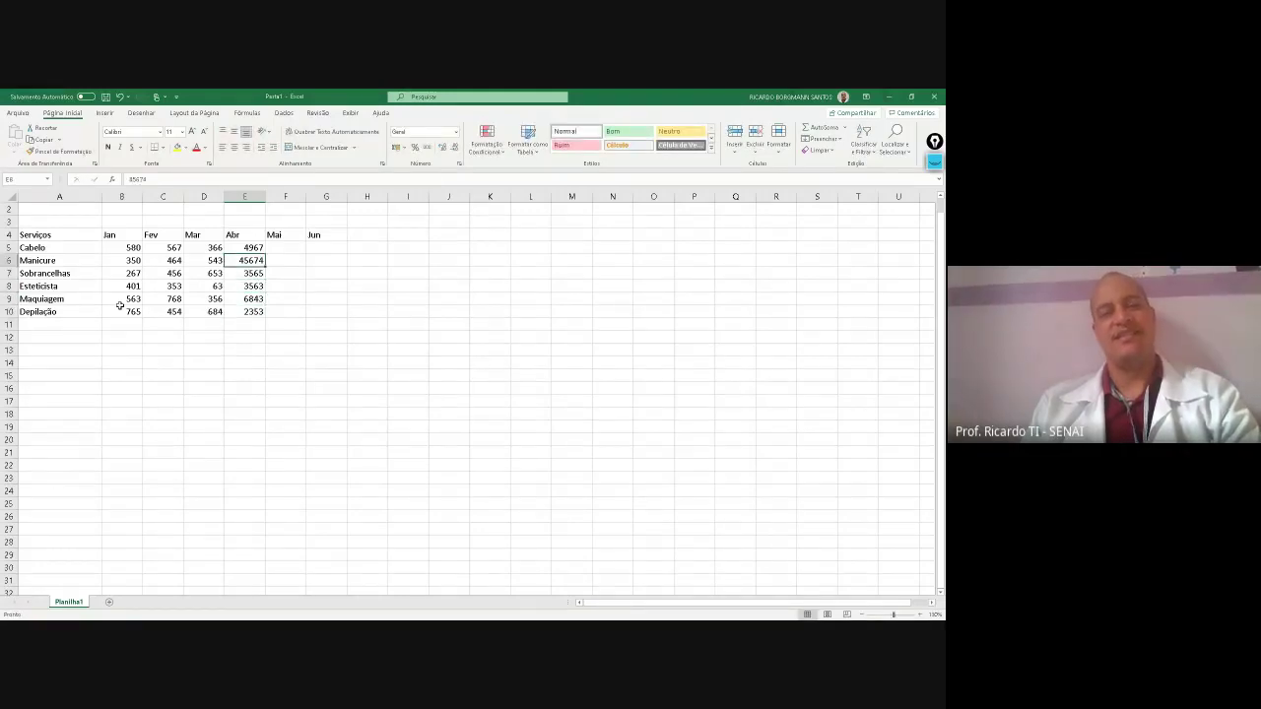
pyautogui.press('Right')
pyautogui.write('23452')
pyautogui.hotkey('ctrl', 'Return')
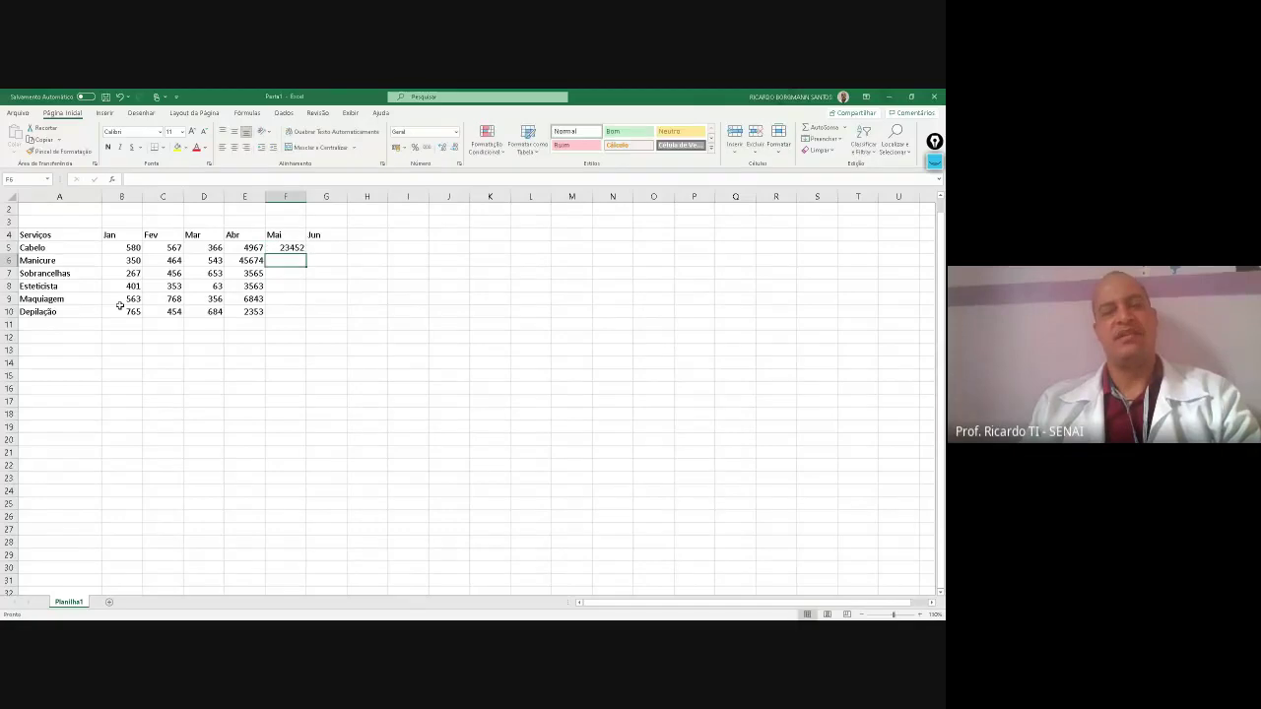
# Enter the Mai values 3533 for Cabelo, 633 for Manicure and 2345 for Sobrancelhas in cells F5 to F7
pyautogui.write('3533')
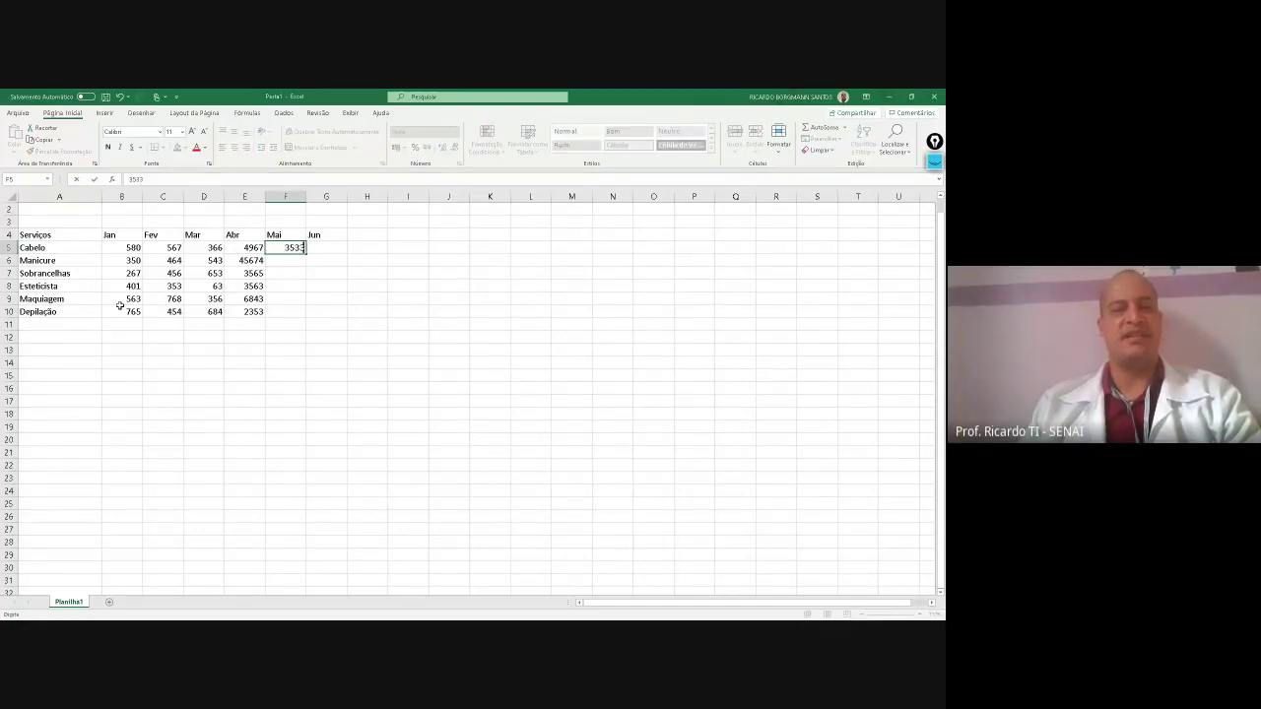
pyautogui.press('Return')
pyautogui.write('633')
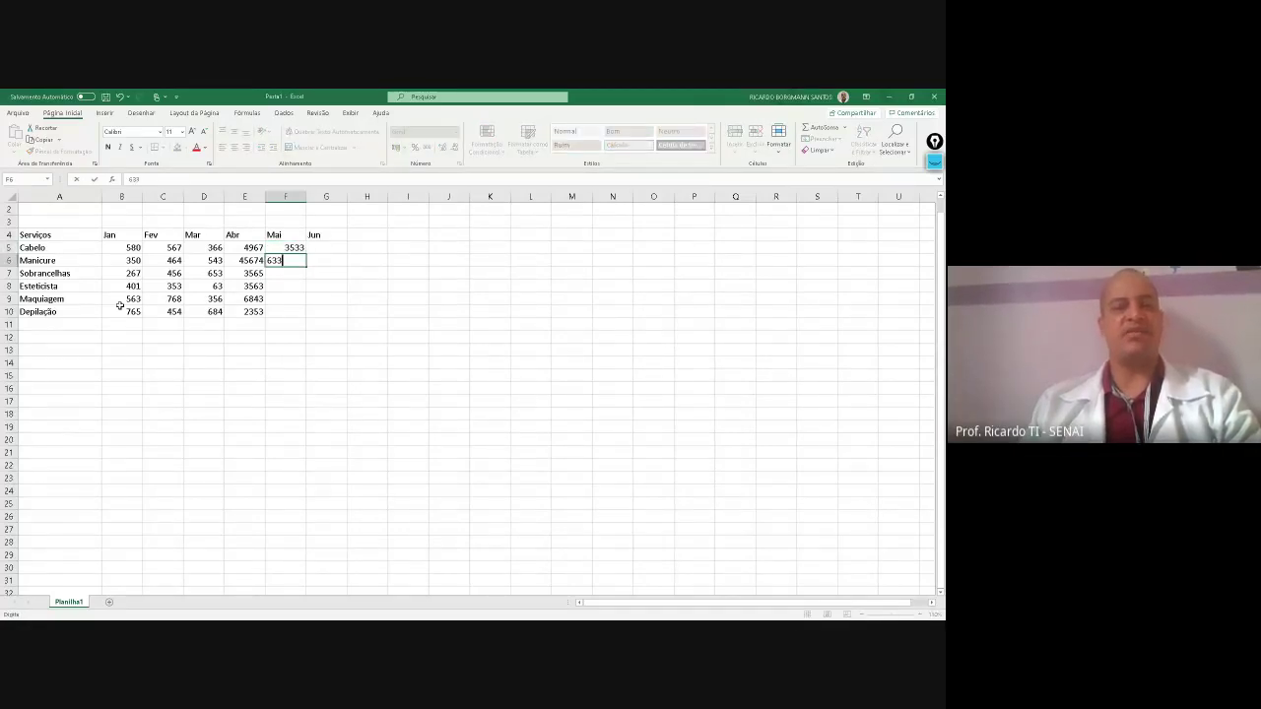
pyautogui.press('Return')
pyautogui.write('2345')
pyautogui.press('Return')
# Enter the Mai values 3622 for Esteticista, 6563 for Maquiagem and 654 for Depilação in cells F8 to F10
pyautogui.write('3622')
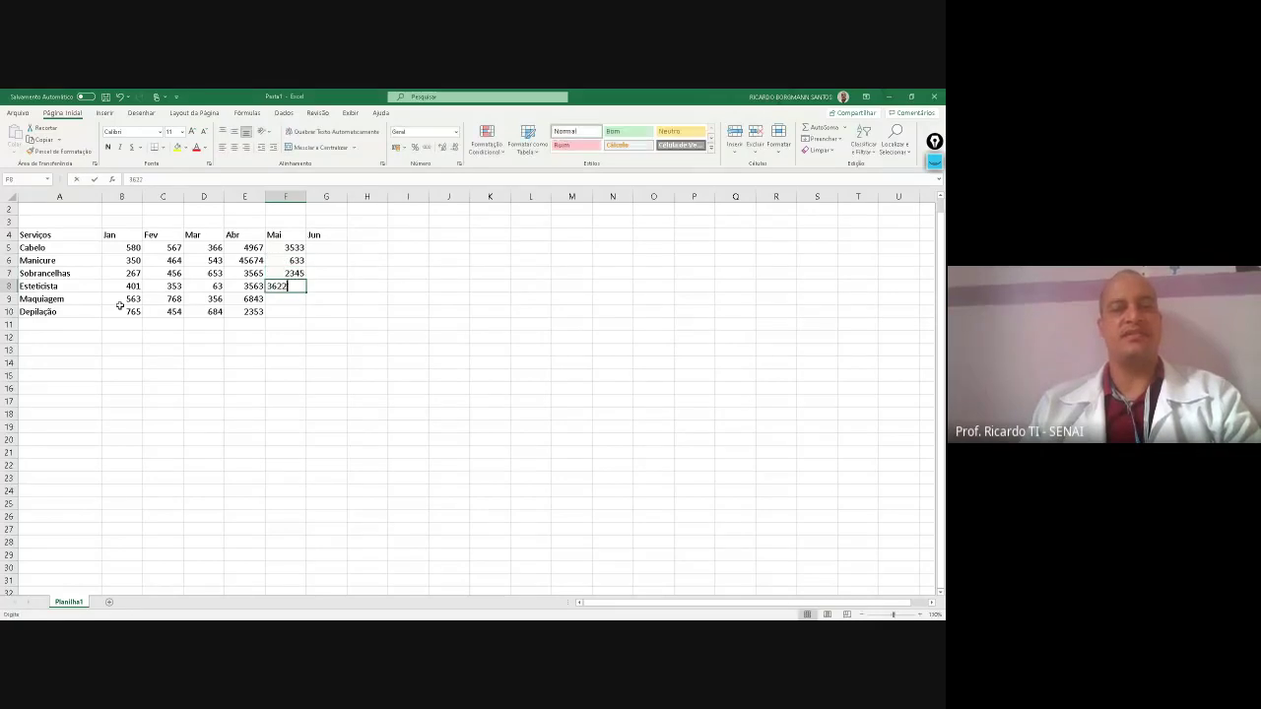
pyautogui.press('Return')
pyautogui.write('6563')
pyautogui.press('Return')
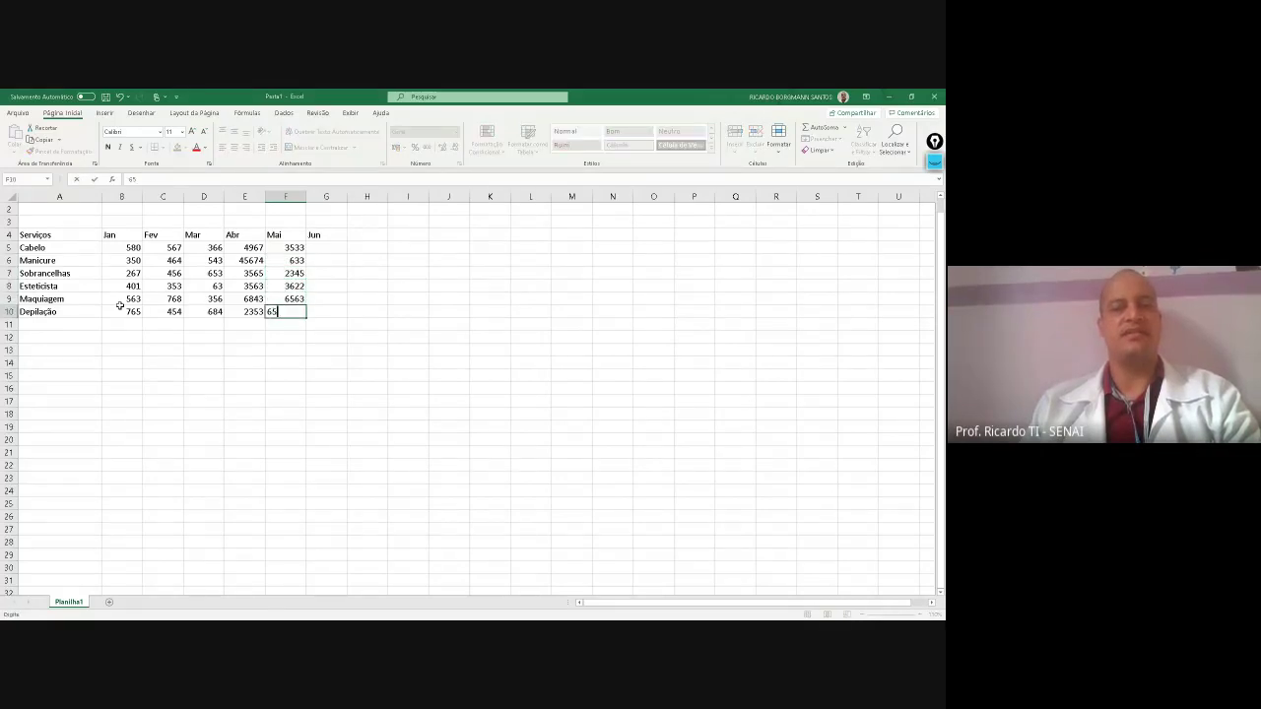
pyautogui.write('654')
pyautogui.press('Tab')
# Enter the Jun values 654 for Cabelo, 643 for Manicure and 6335 for Sobrancelhas in cells G5 to G7
pyautogui.press('Up')
pyautogui.press('Up')
pyautogui.press('Up')
pyautogui.press('Up')
pyautogui.press('Up')
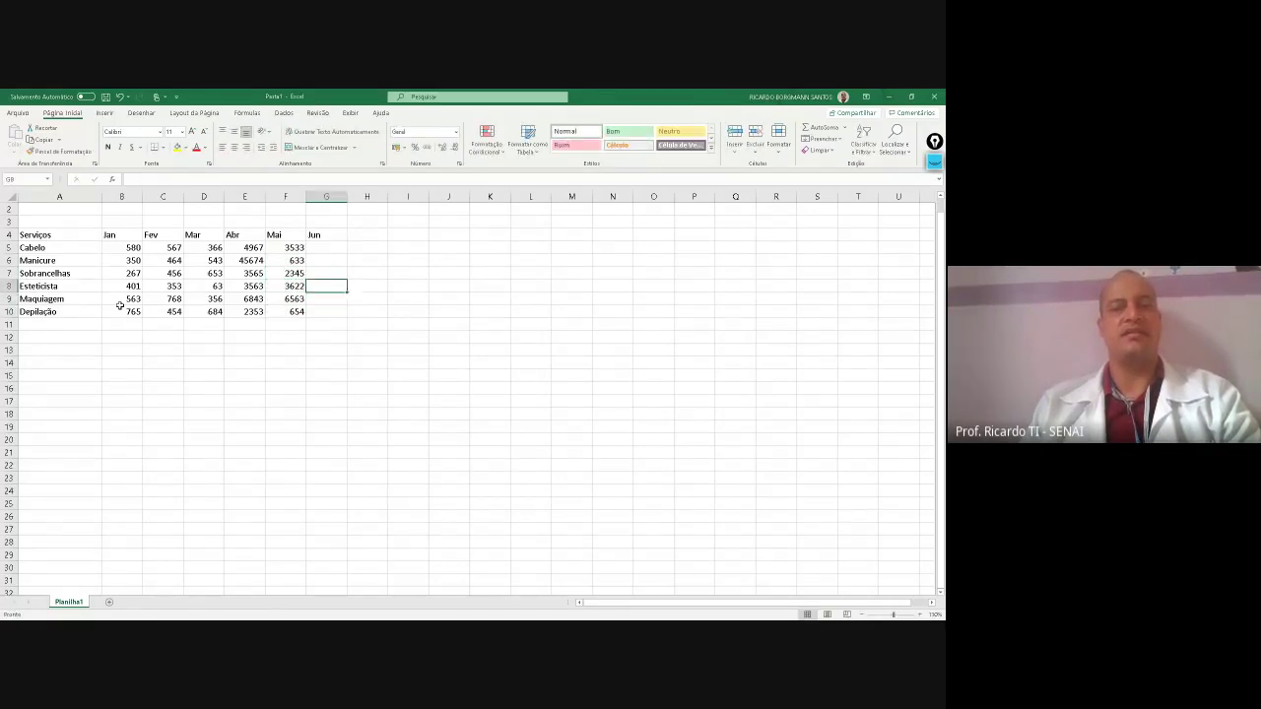
pyautogui.write('654')
pyautogui.press('Return')
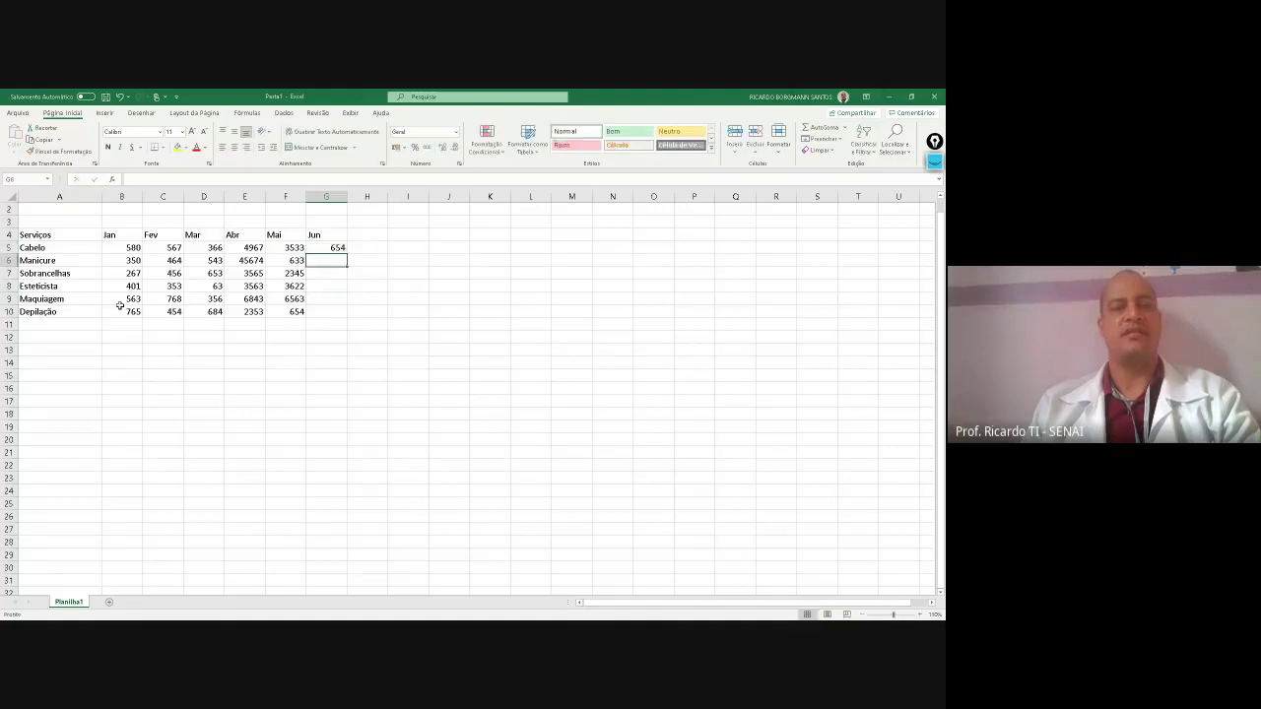
pyautogui.write('643')
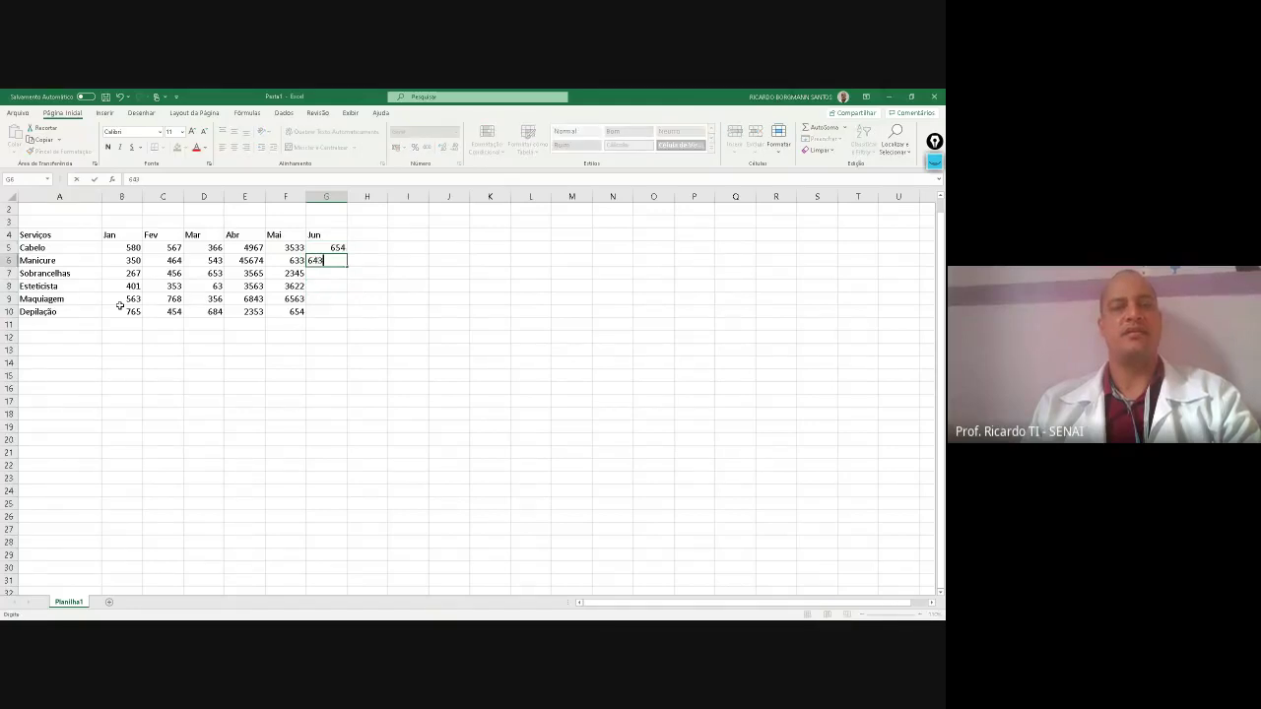
pyautogui.press('Return')
pyautogui.write('6335')
pyautogui.press('Return')
# Enter the Jun values 6536 for Maquiagem in G9, 896 for Depilação in G10 and 5959 for Esteticista in G8
pyautogui.press('Return')
pyautogui.write('65')
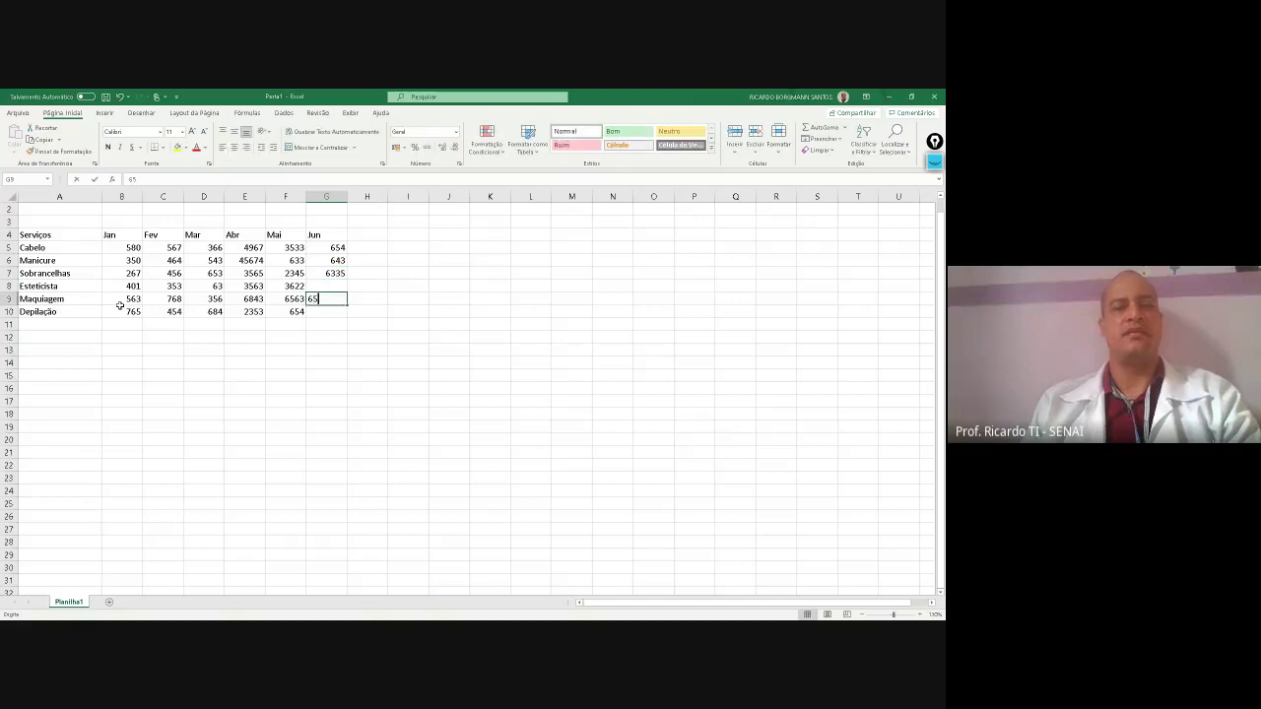
pyautogui.write('36')
pyautogui.press('Return')
pyautogui.write('896')
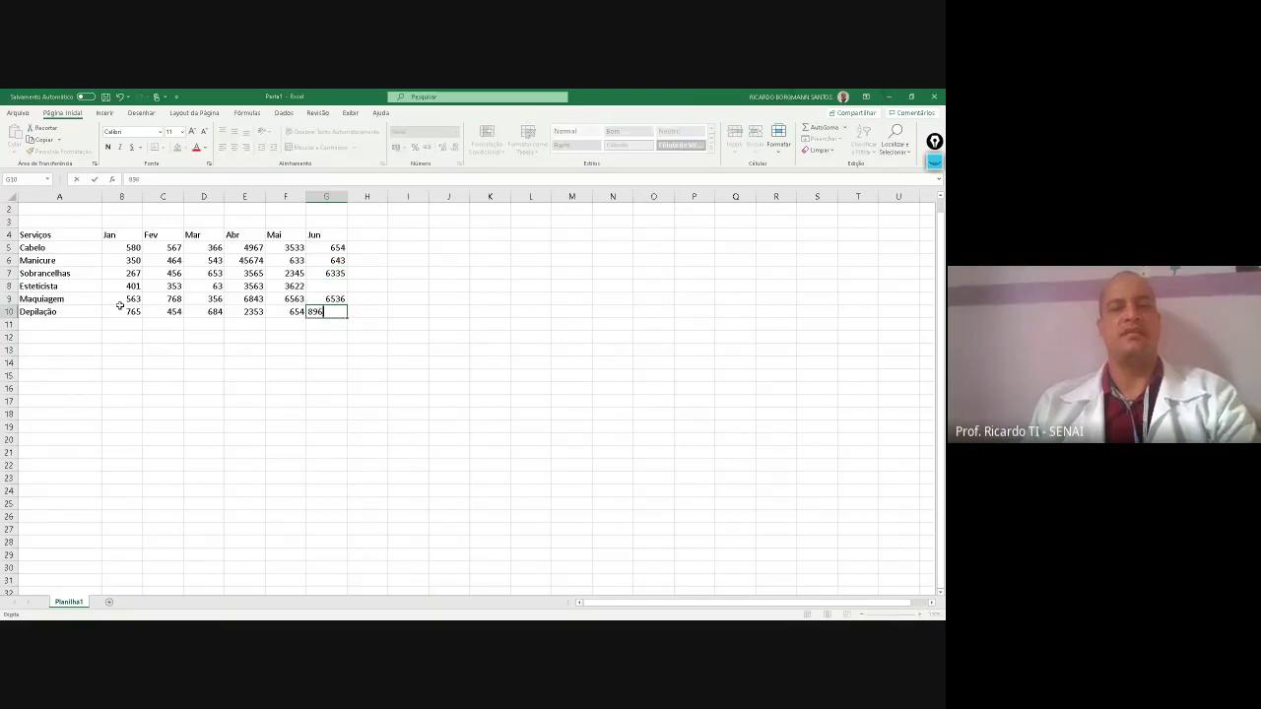
pyautogui.press('Return')
pyautogui.press('Up')
pyautogui.press('Up')
pyautogui.press('Up')
pyautogui.write('5959')
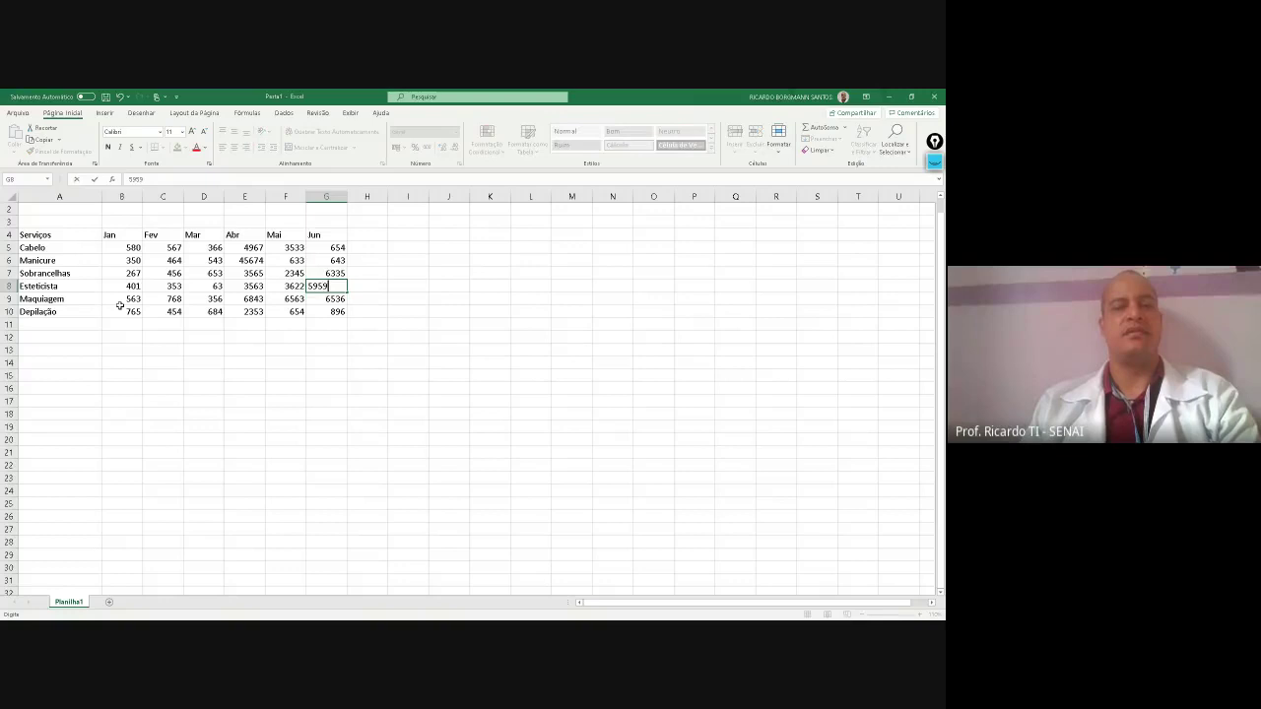
pyautogui.press('Left')
# Change the Abr value for Manicure in cell E6 to 4633
pyautogui.press('Up')
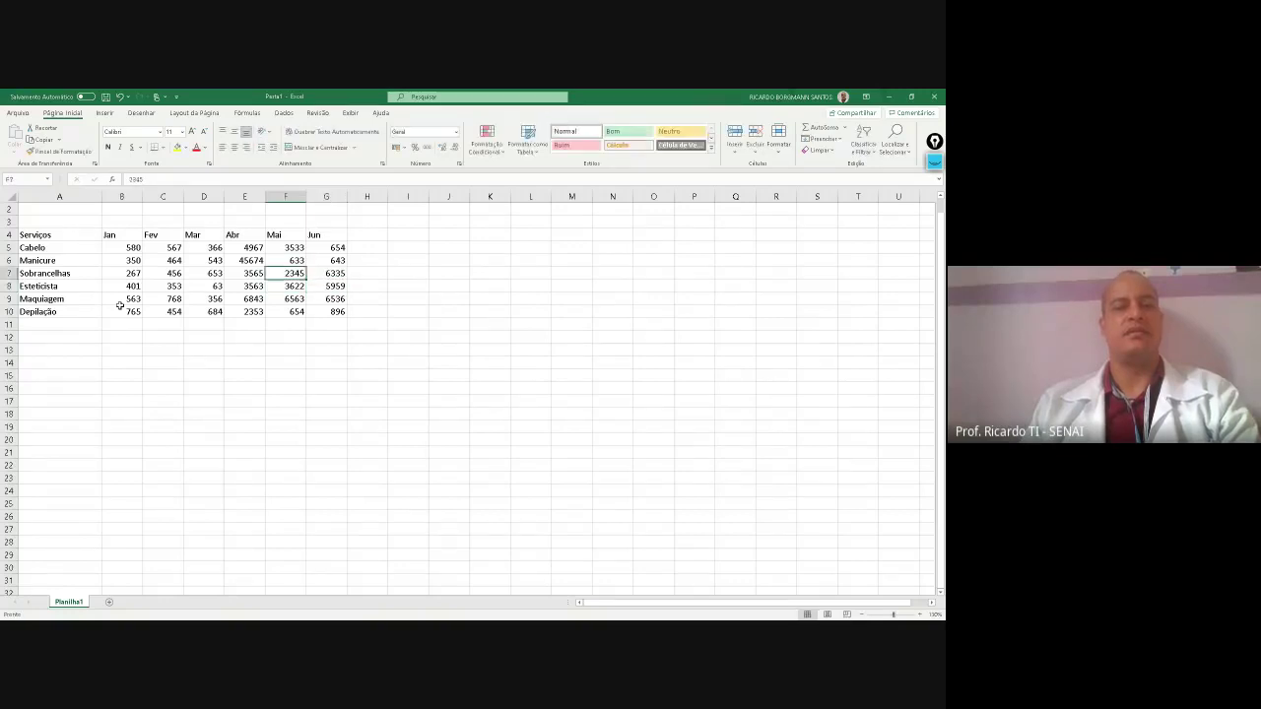
pyautogui.press('Up')
pyautogui.press('Left')
pyautogui.write('463')
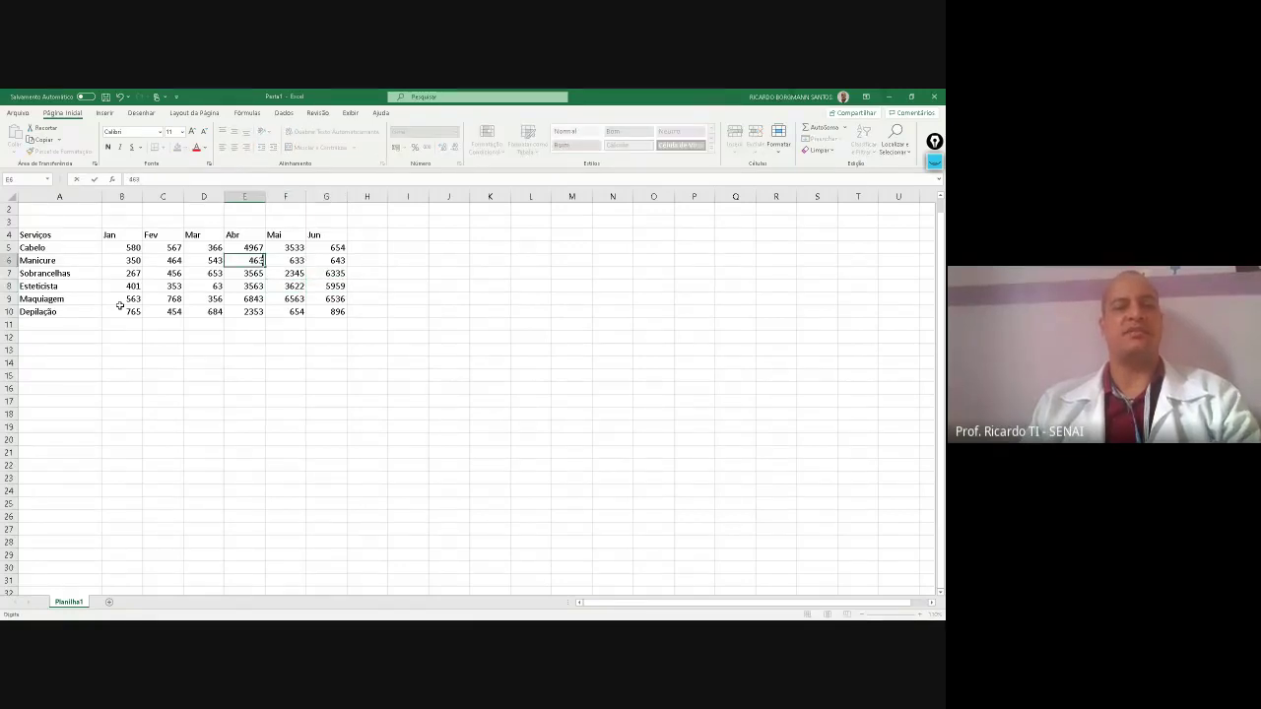
pyautogui.press('Return')
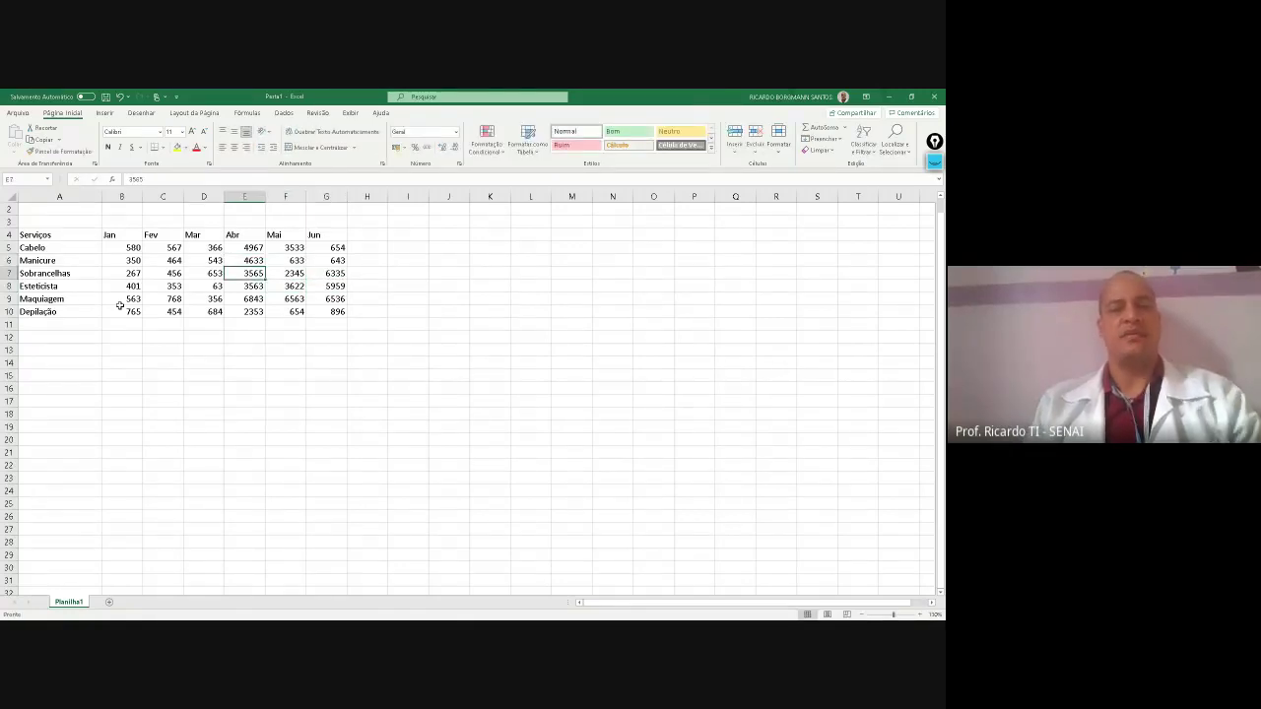
pyautogui.click(369, 451)
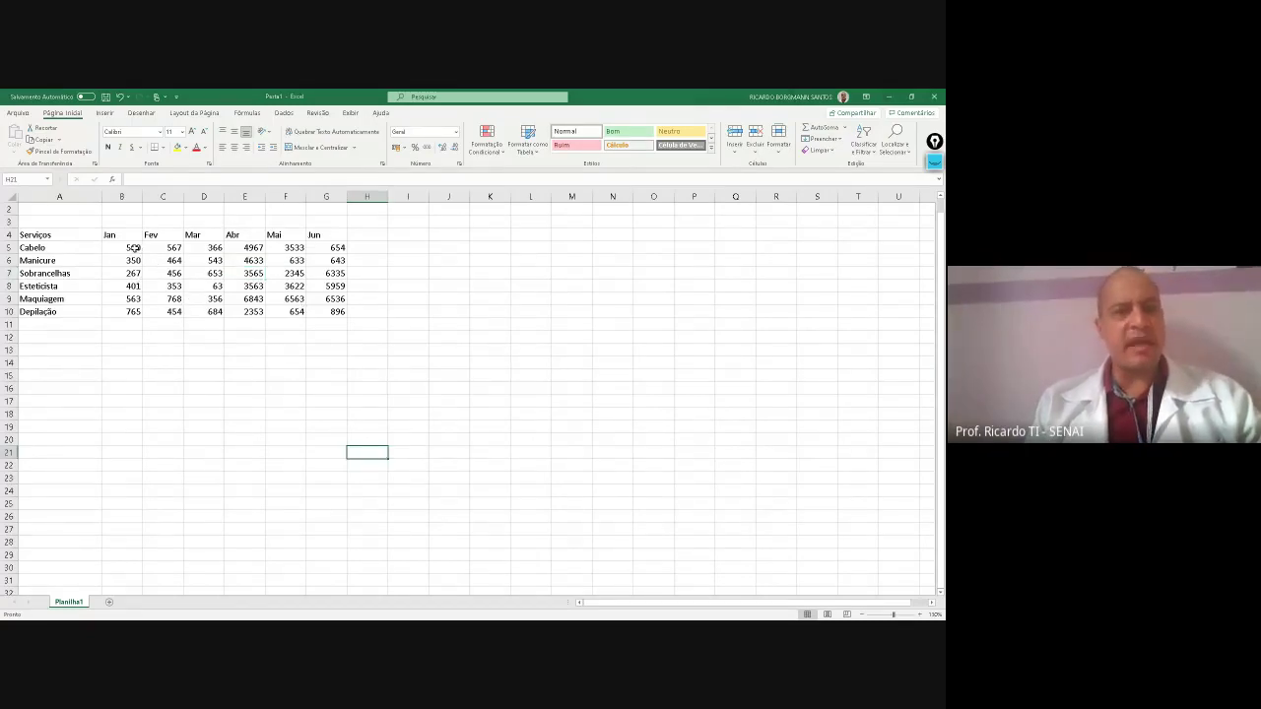
# Format all monthly values in B5:G10 as currency using the Moeda number format
pyautogui.moveTo(135, 248); pyautogui.dragTo(326, 307)
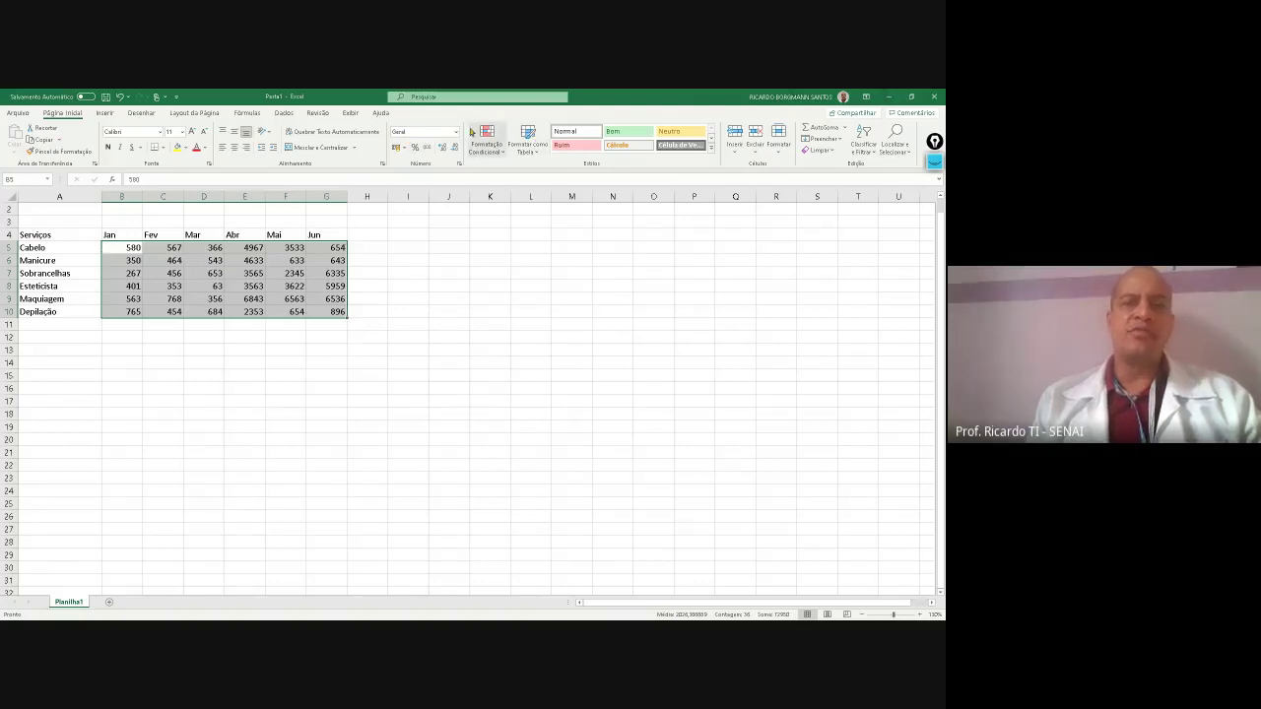
pyautogui.click(457, 131)
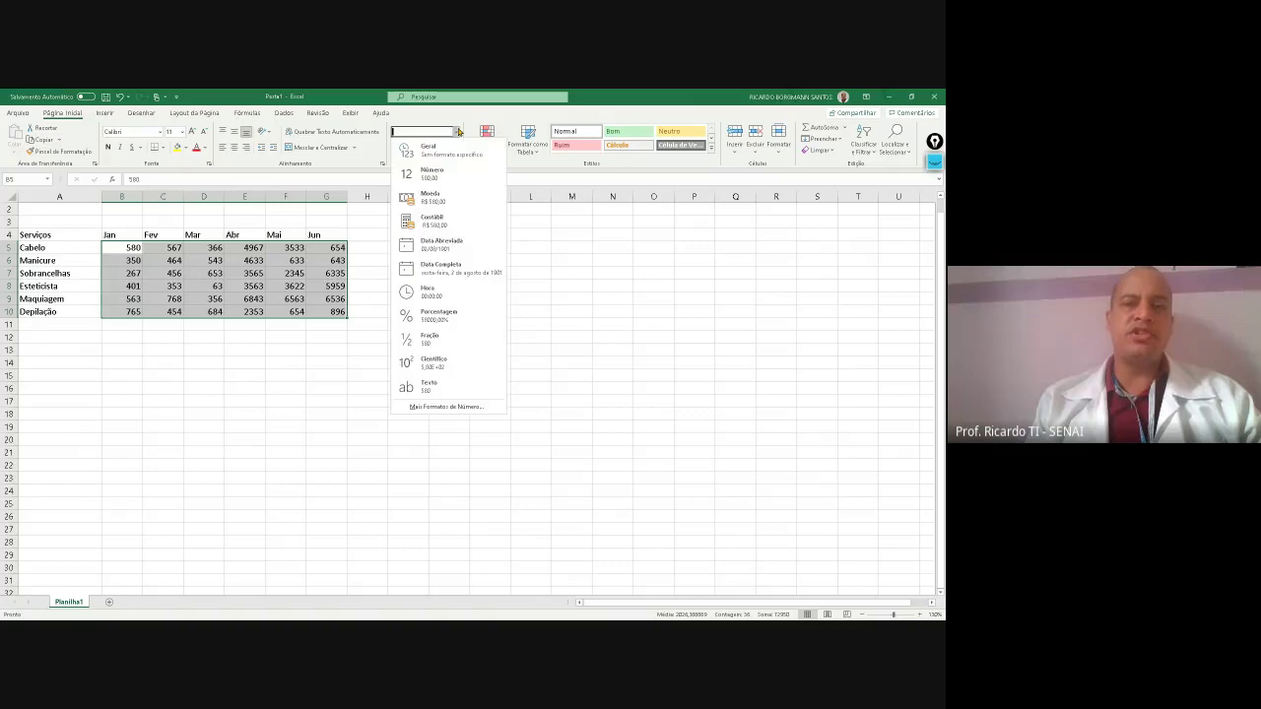
pyautogui.click(449, 202)
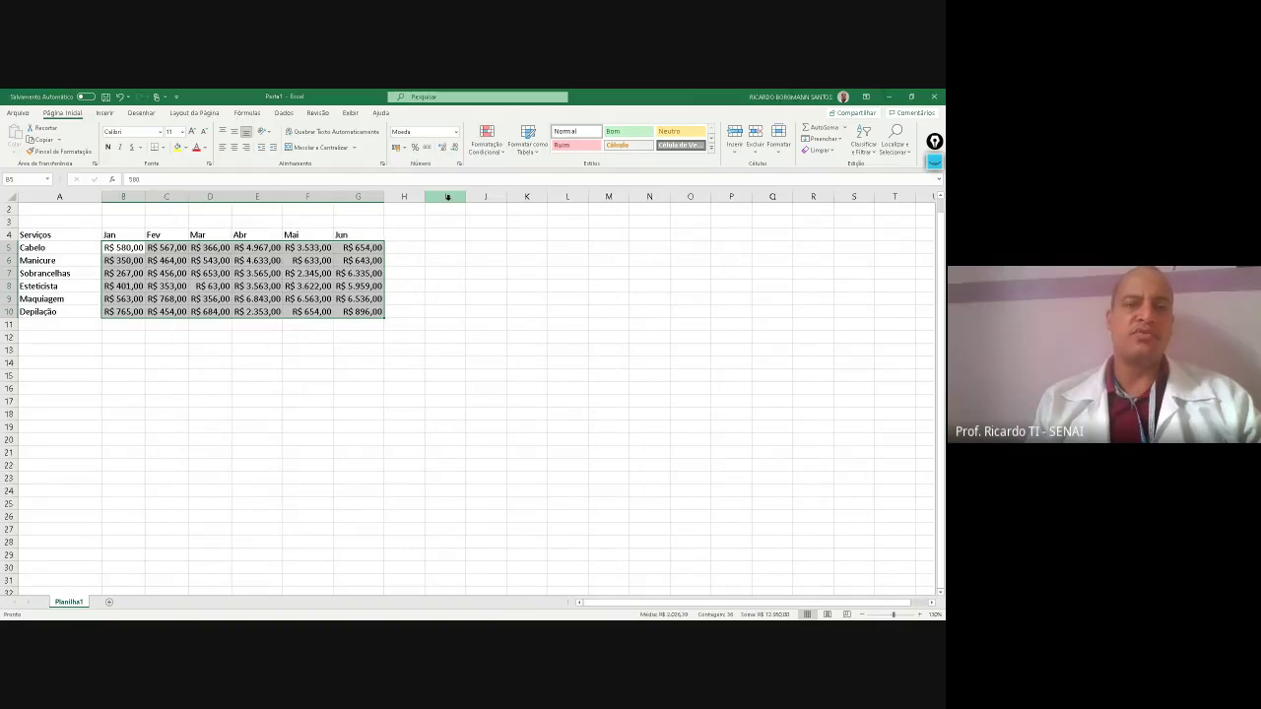
pyautogui.click(449, 197)
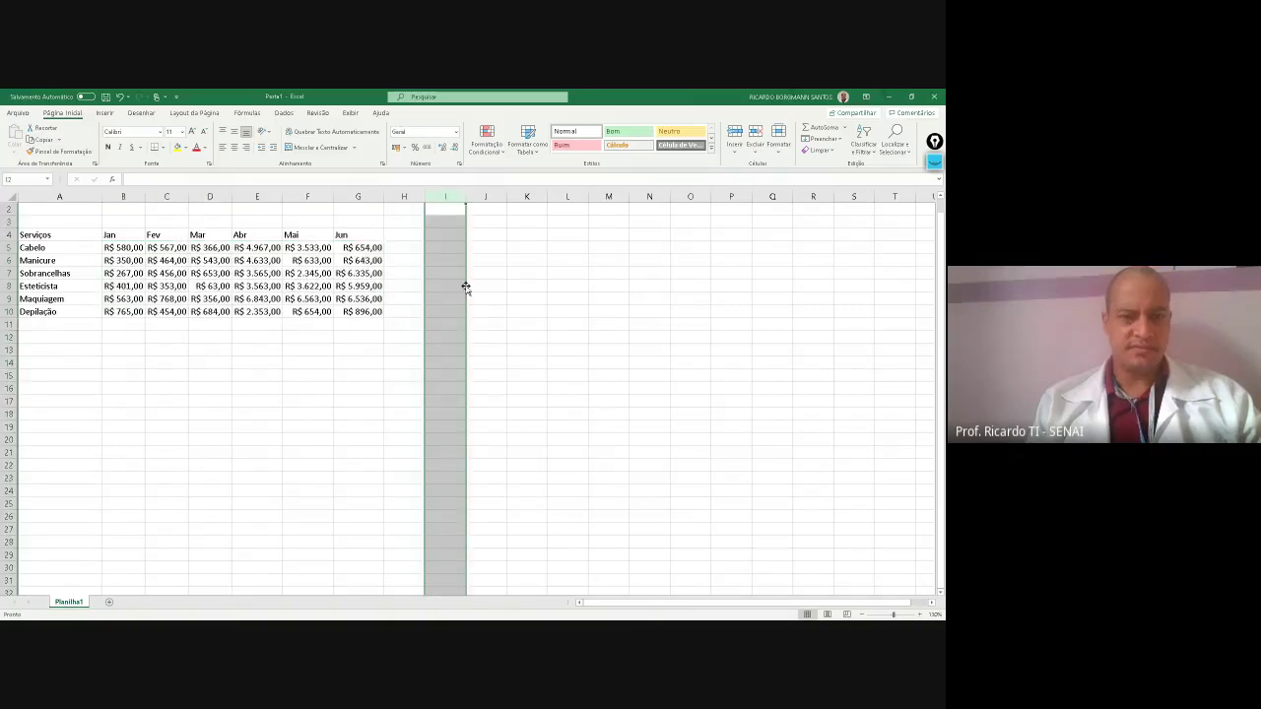
pyautogui.click(476, 313)
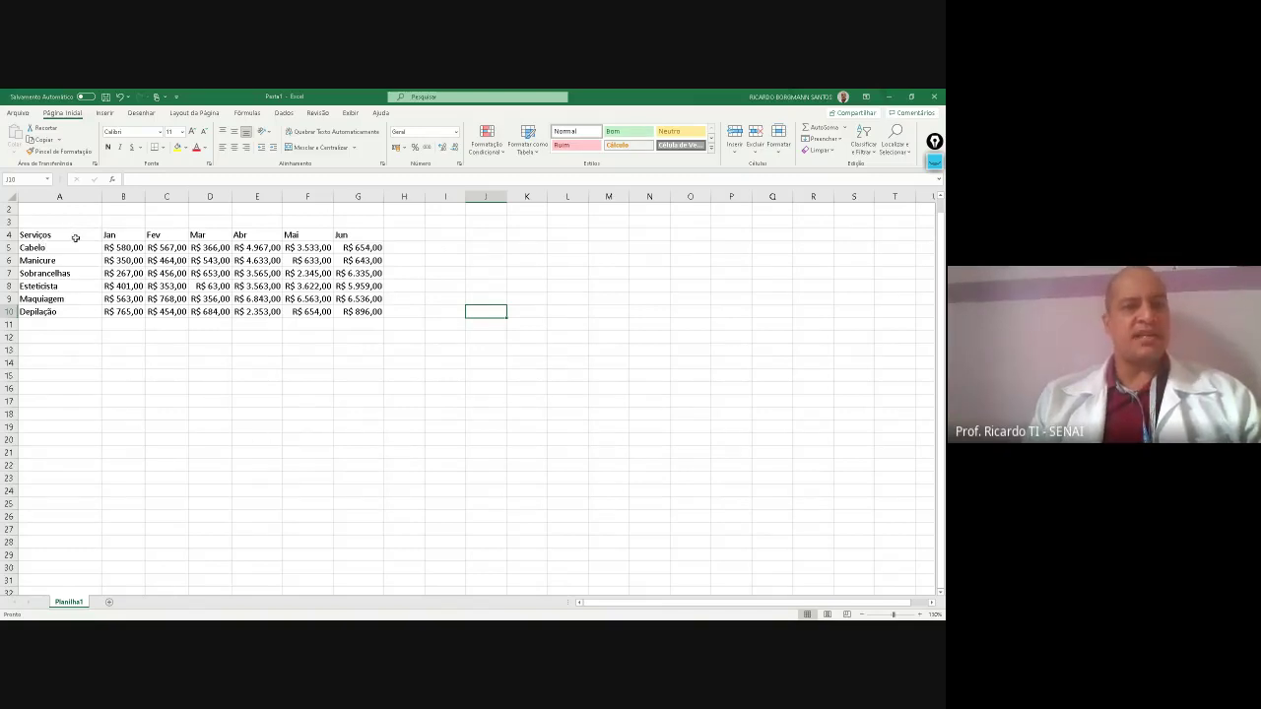
# Select the services table A4:G10 from the Serviços header to the last Jun value, and also in the reverse direction
pyautogui.moveTo(61, 235); pyautogui.dragTo(365, 313)
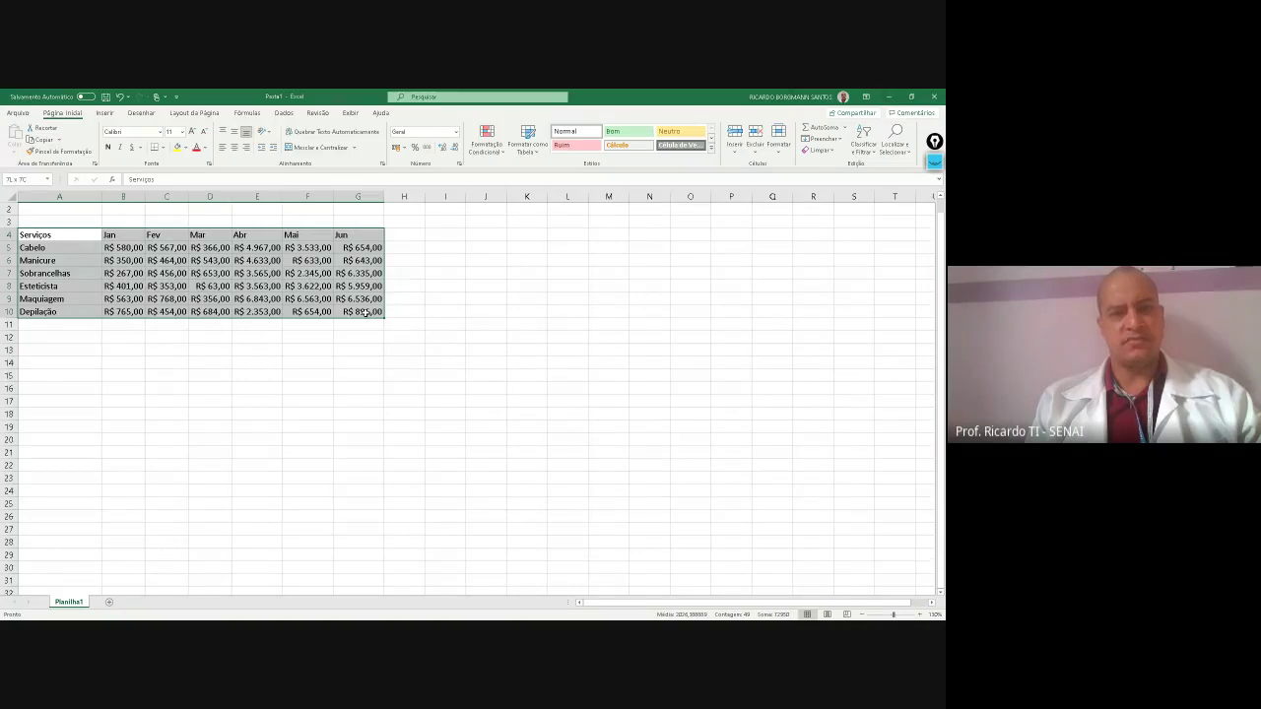
pyautogui.moveTo(365, 313)
pyautogui.mouseDown()
pyautogui.moveTo(325, 312)
pyautogui.moveTo(384, 315)
pyautogui.mouseUp()
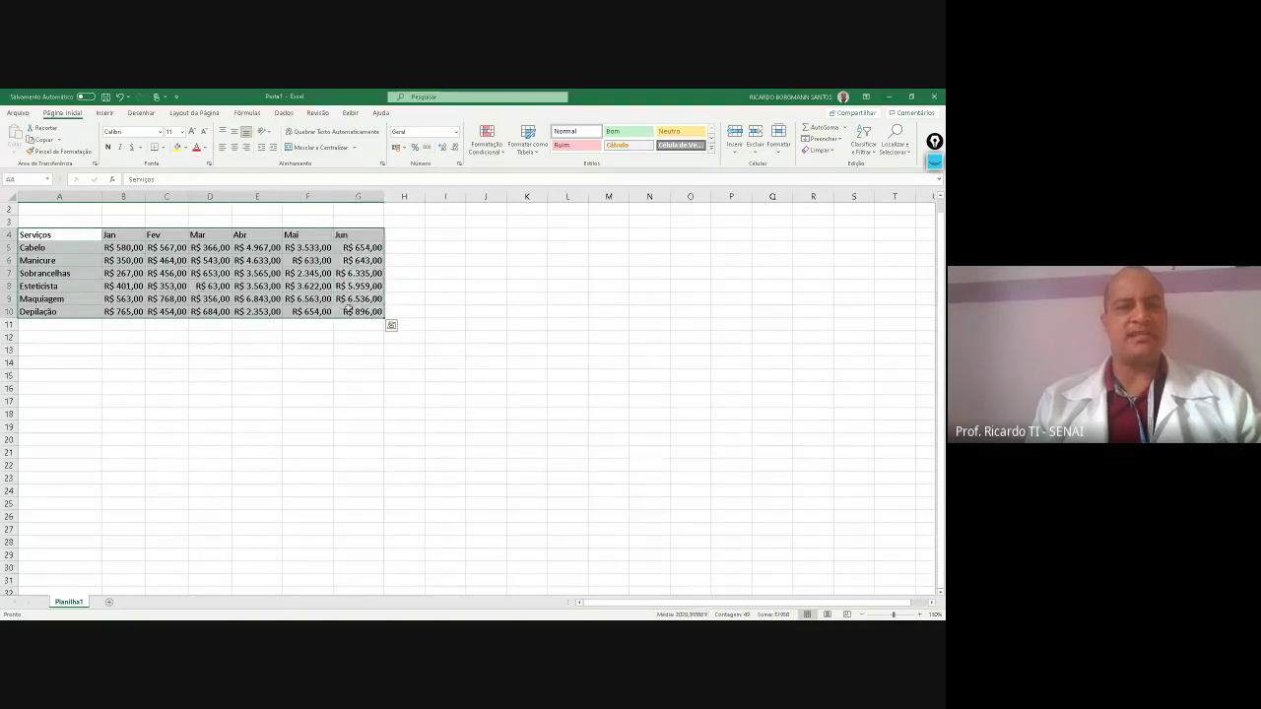
pyautogui.click(380, 313)
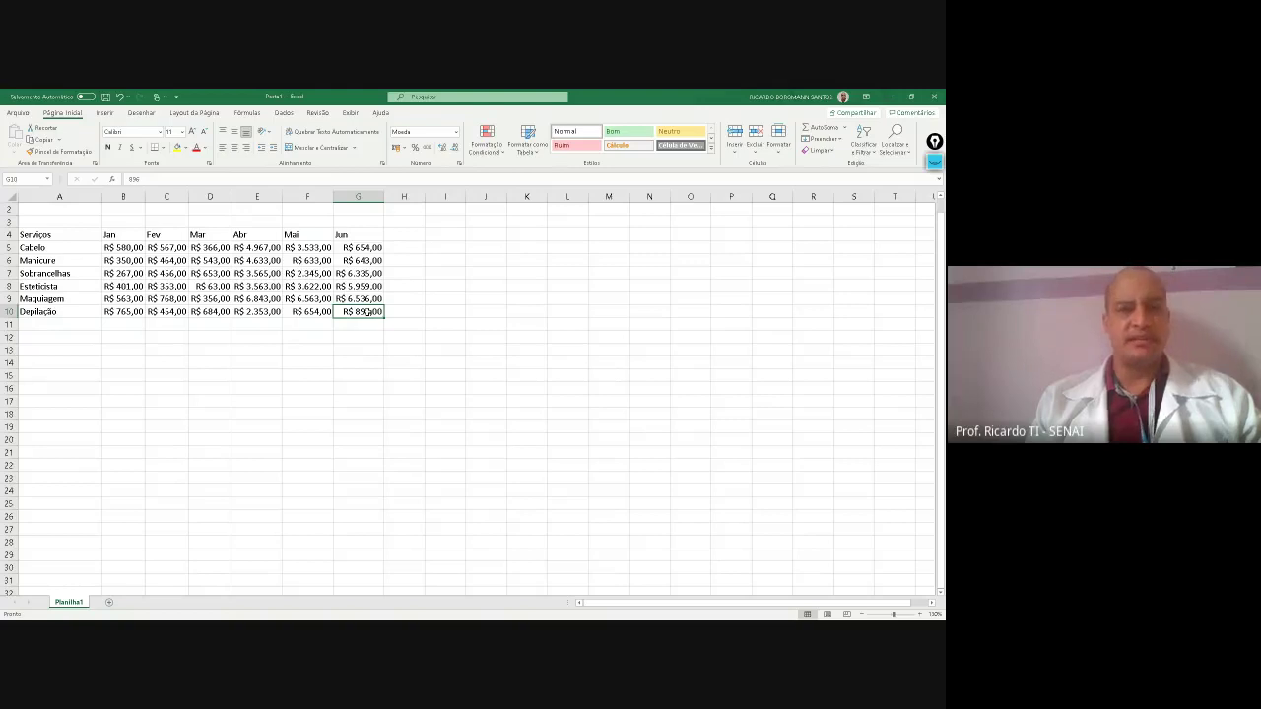
pyautogui.moveTo(366, 312); pyautogui.dragTo(77, 232)
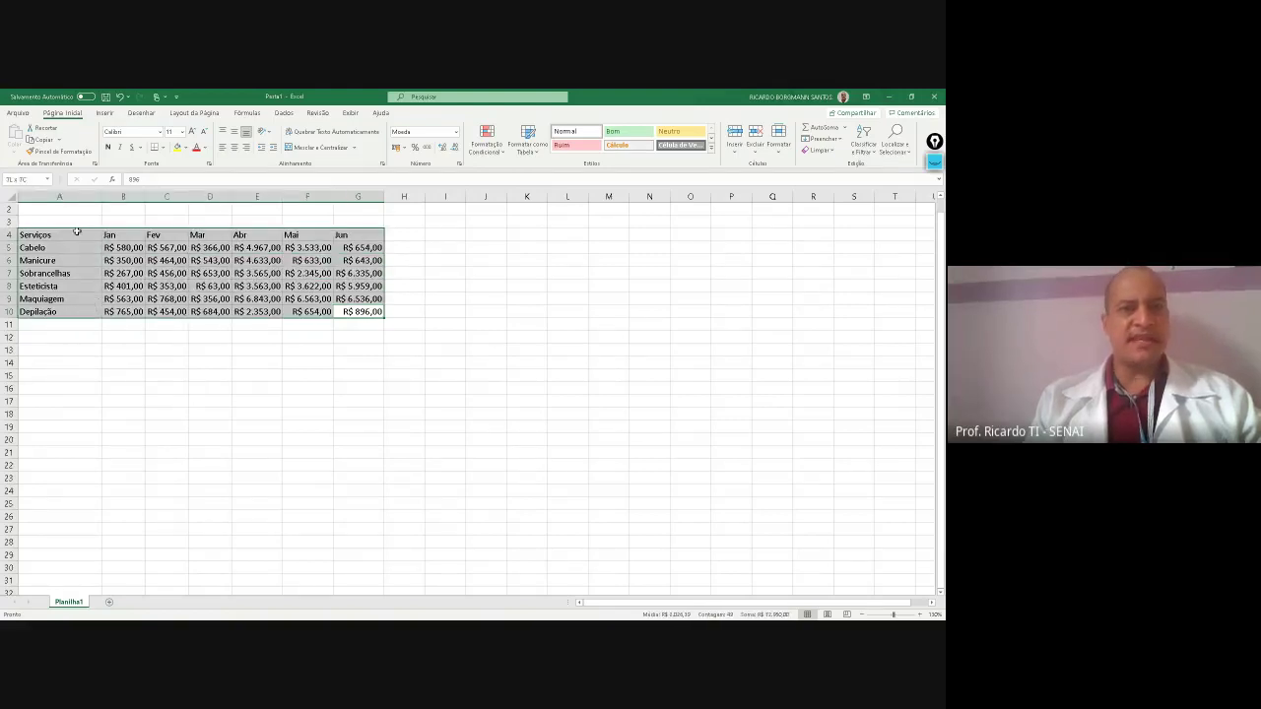
pyautogui.click(253, 362)
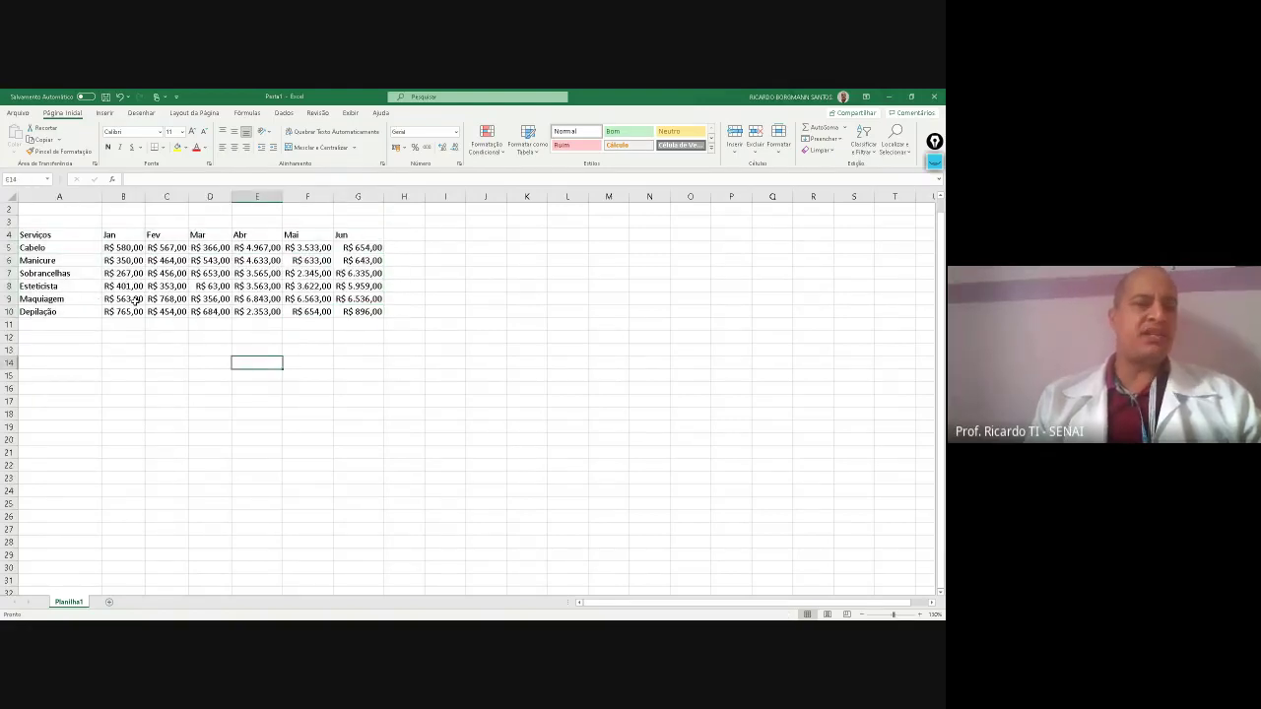
pyautogui.moveTo(50, 235); pyautogui.dragTo(361, 318)
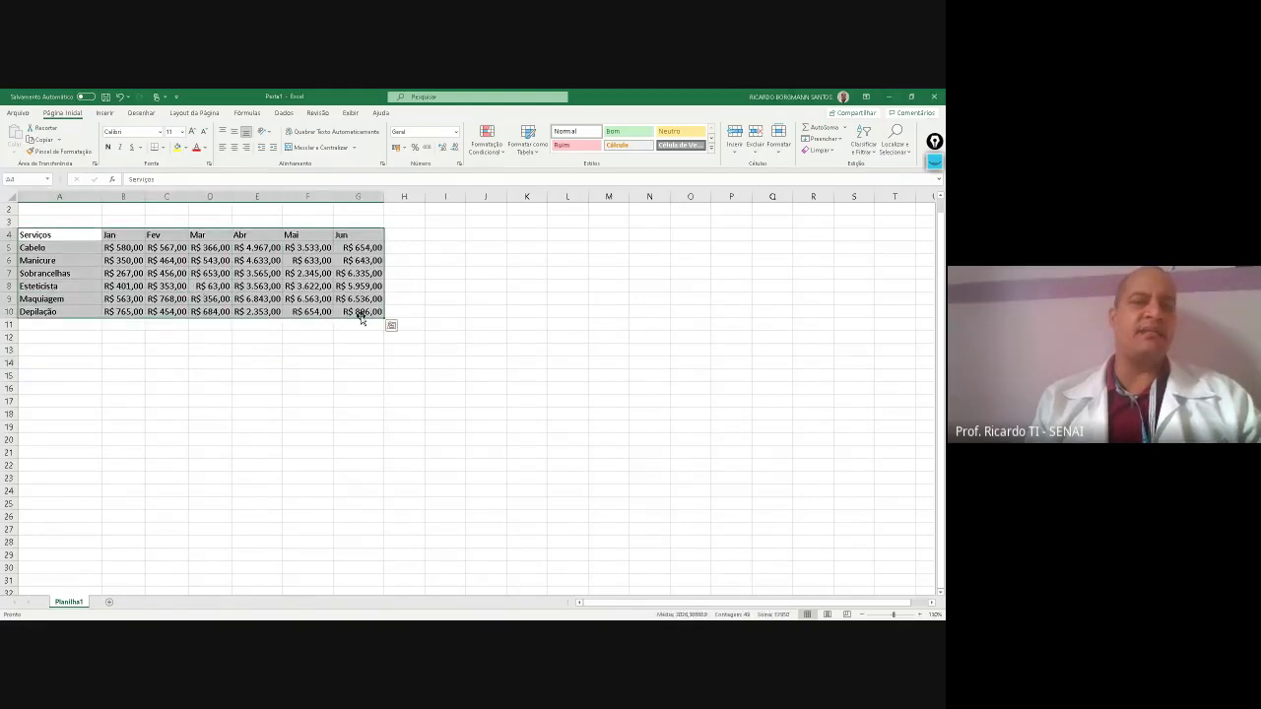
# Try selecting the whole Abr column E, and the entire data table from single cells inside it, clearing each selection
pyautogui.click(252, 296)
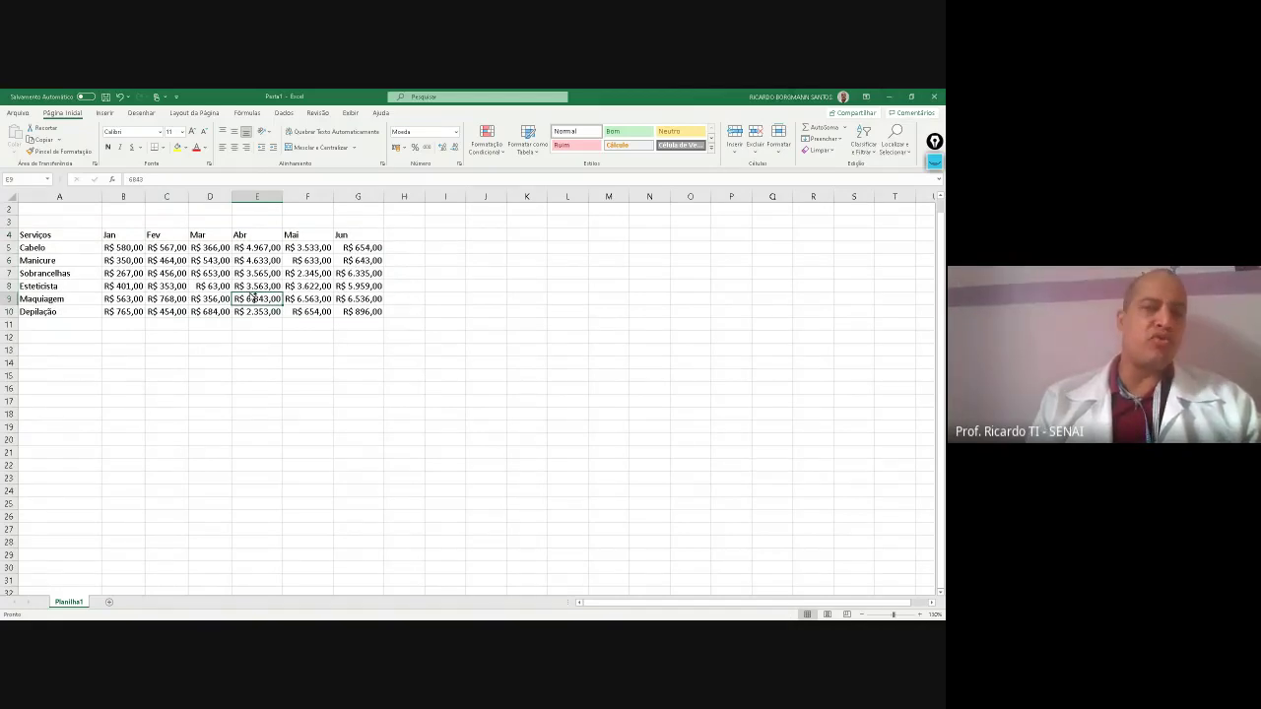
pyautogui.hotkey('ctrl', 'space')
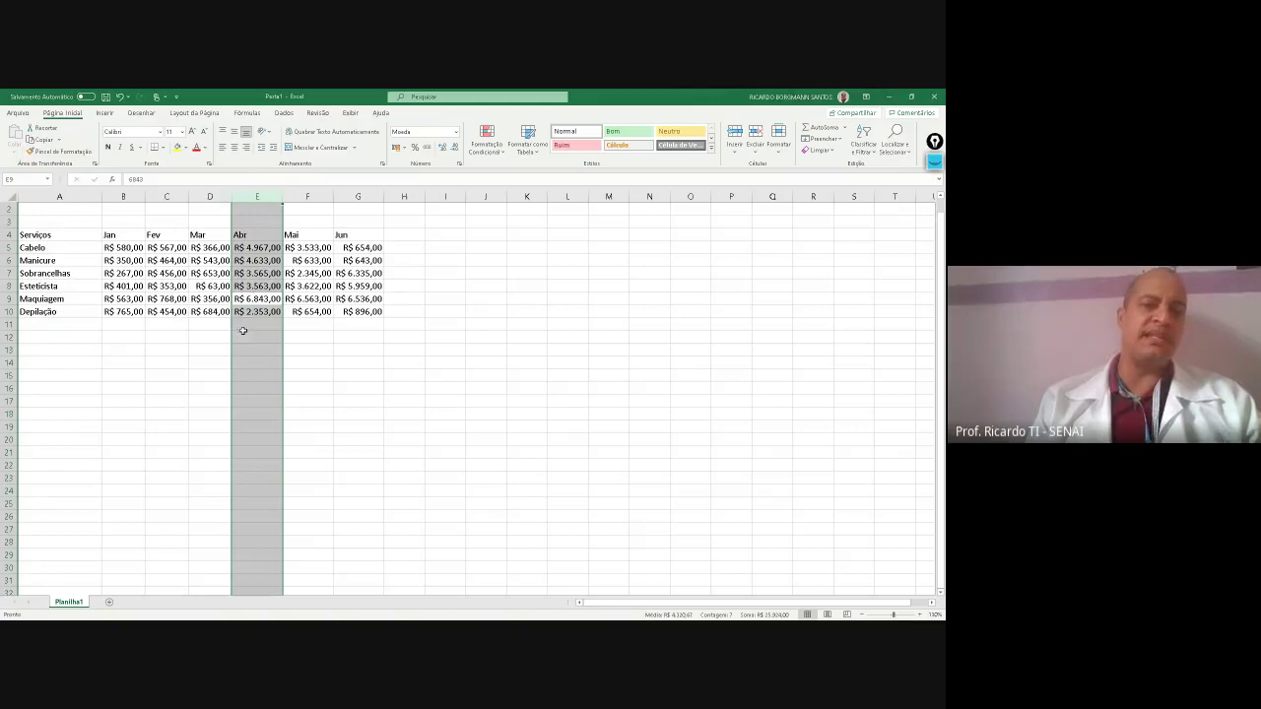
pyautogui.click(136, 288)
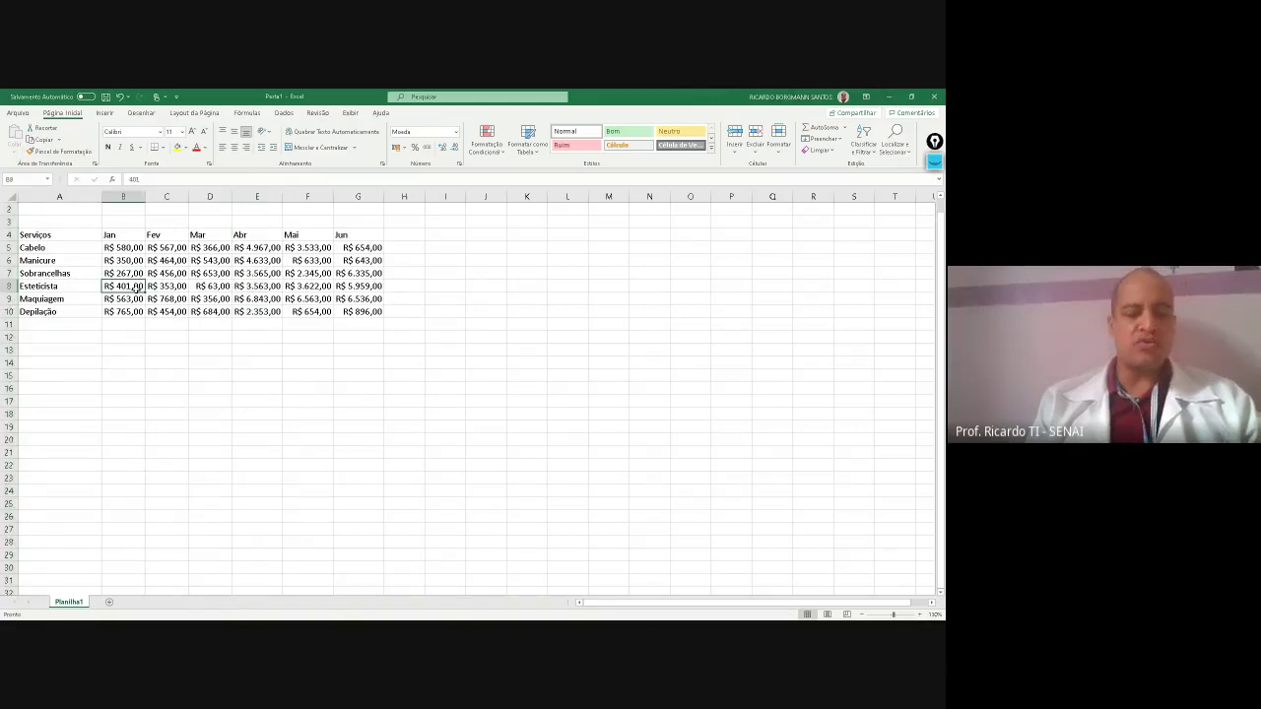
pyautogui.hotkey('ctrl', 'a')
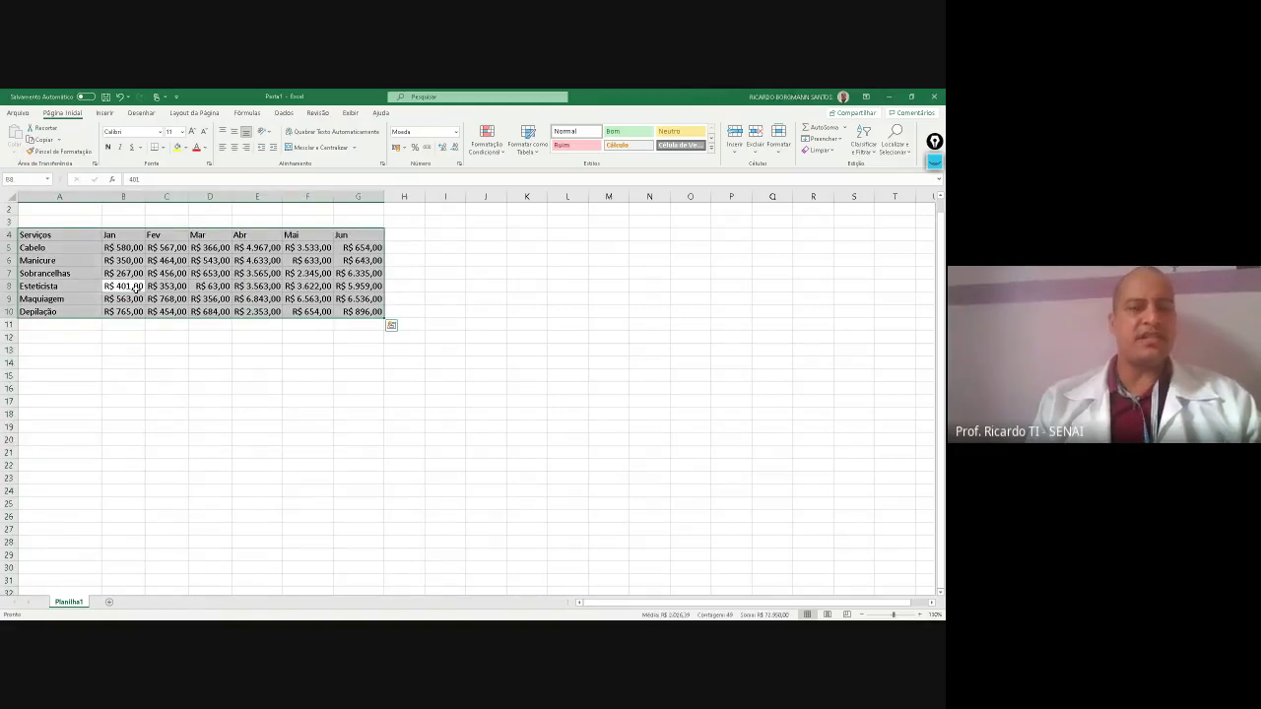
pyautogui.click(187, 370)
pyautogui.click(149, 264)
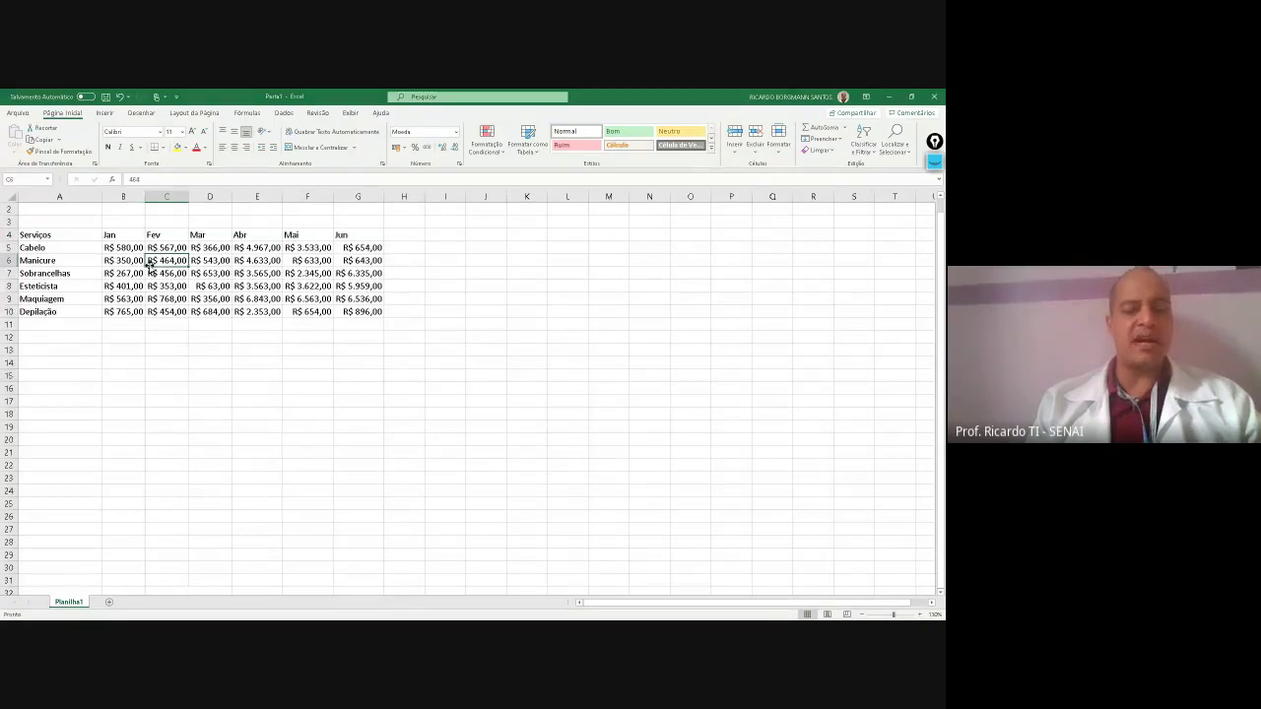
pyautogui.hotkey('ctrl', 'a')
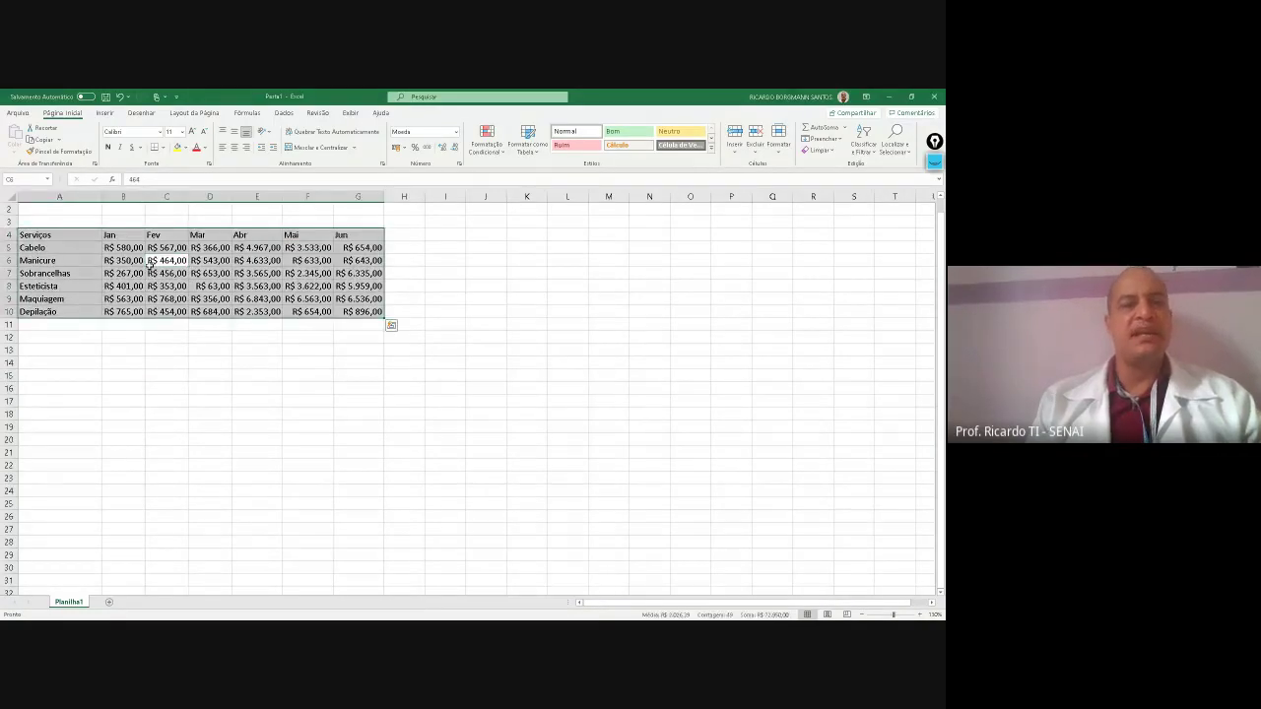
pyautogui.click(197, 480)
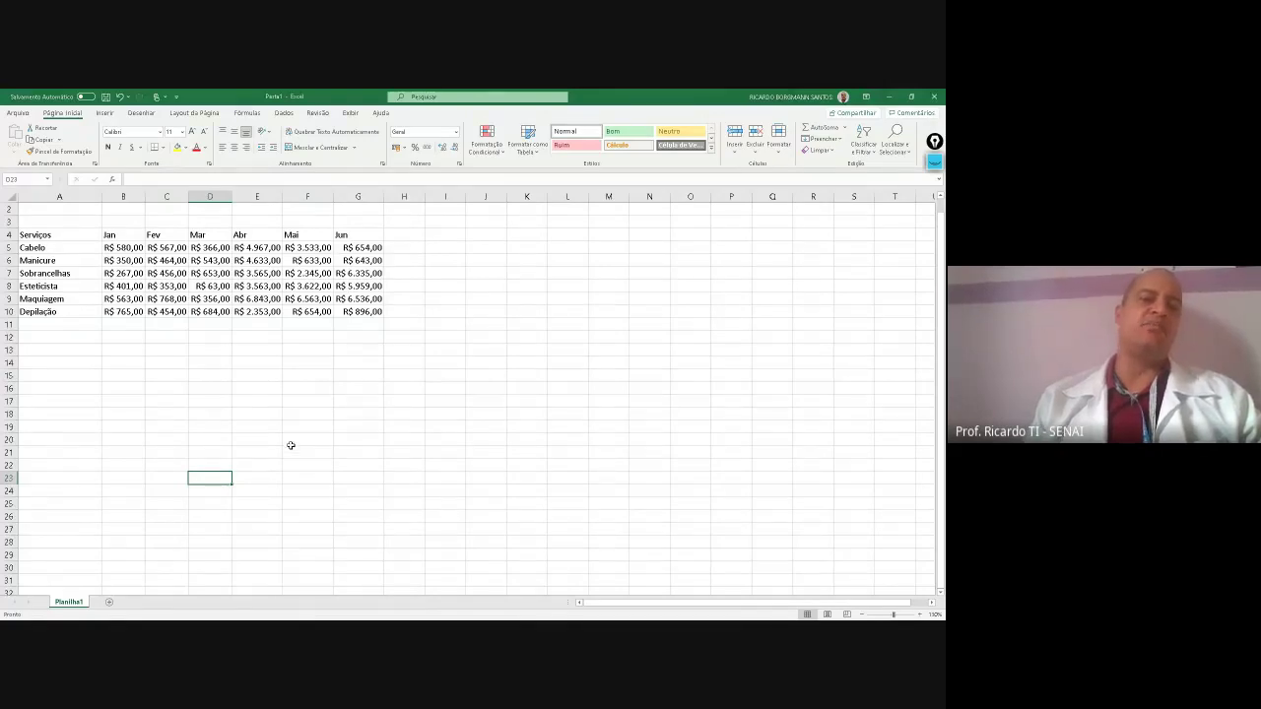
# Select the entire services table A4:G10 at once, starting from the Esteticista value for Fev in C8
pyautogui.scroll(2, 290, 445)
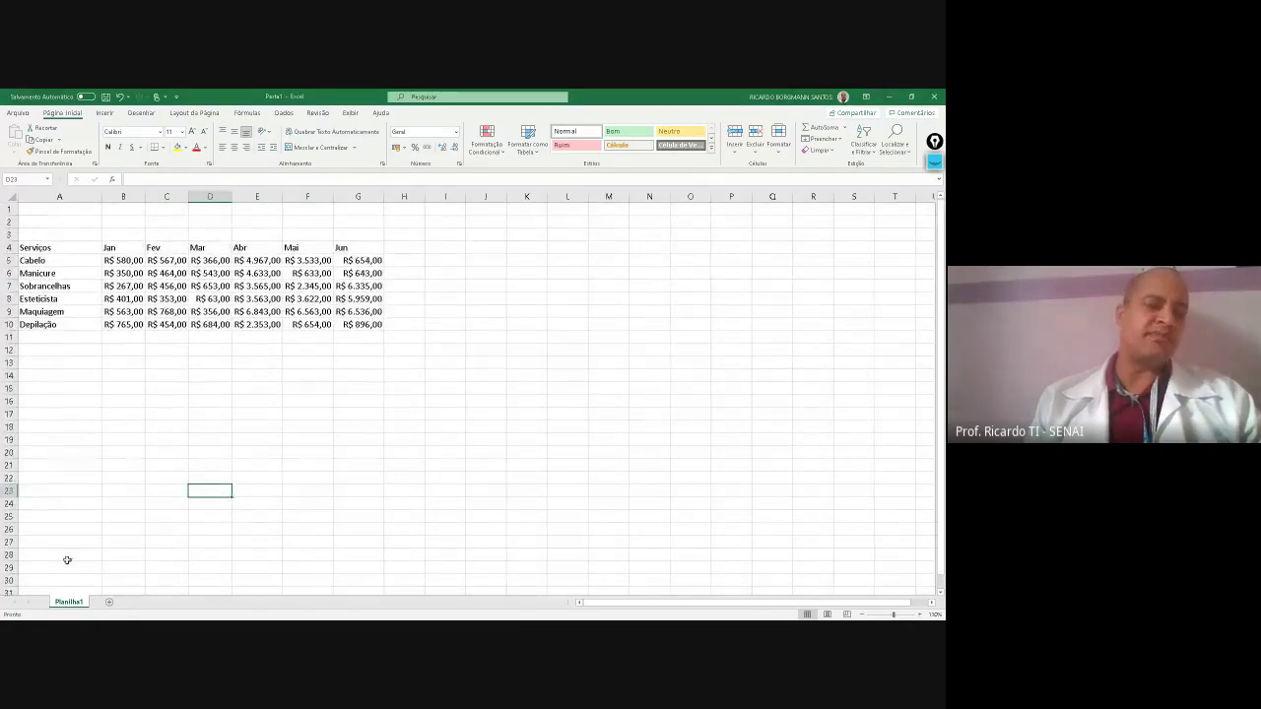
pyautogui.moveTo(46, 253); pyautogui.dragTo(222, 465)
pyautogui.moveTo(263, 518); pyautogui.dragTo(448, 475)
pyautogui.click(448, 475)
pyautogui.click(185, 298)
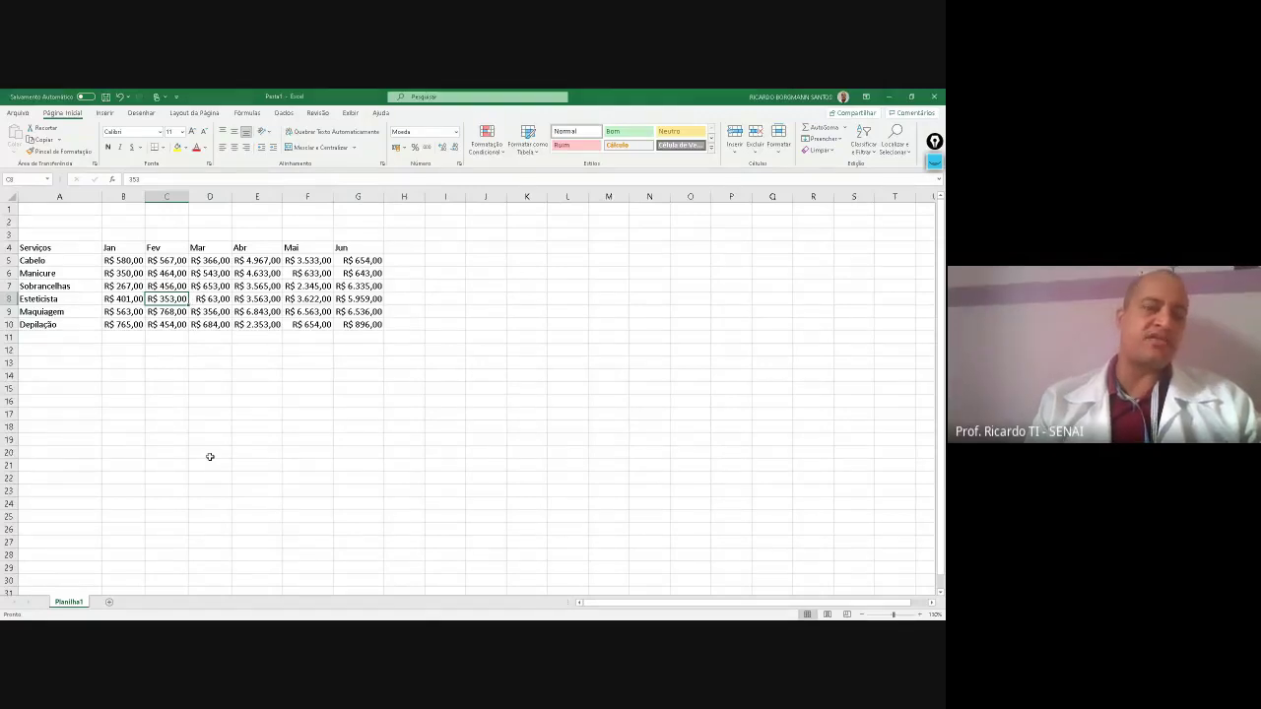
pyautogui.hotkey('ctrl', 'a')
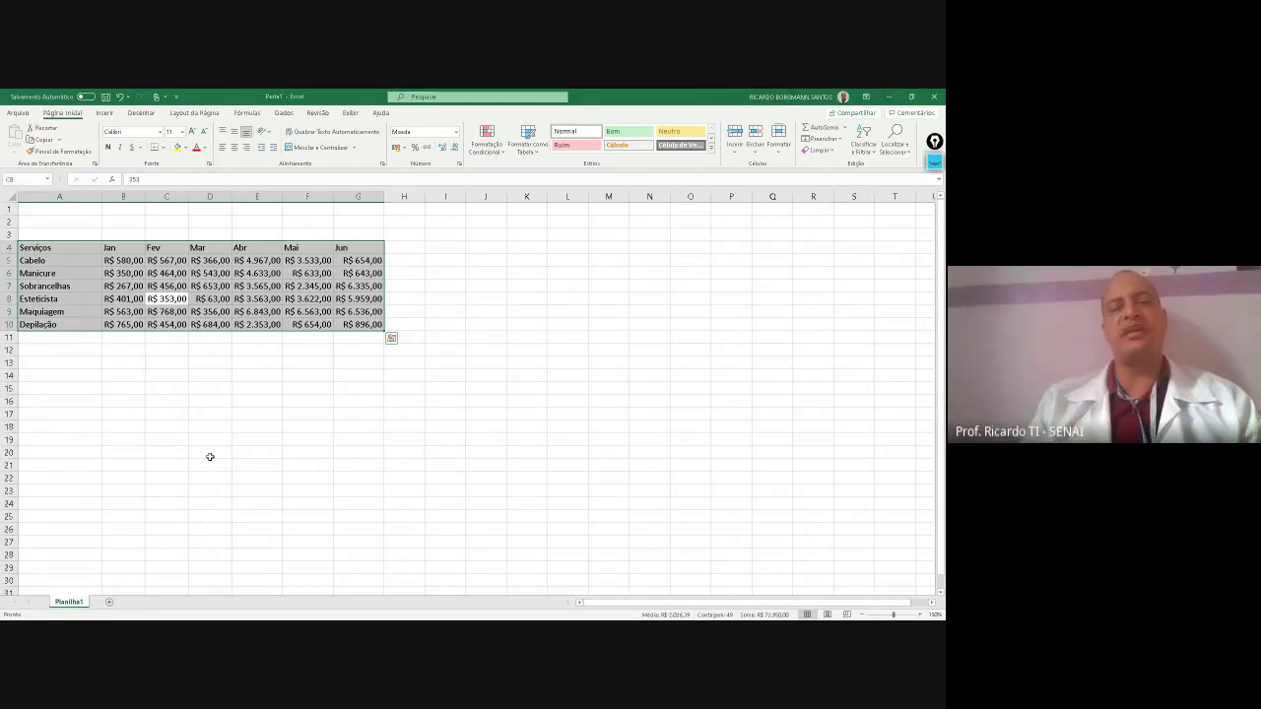
# Select the entire services table A4:G10 from the Maquiagem value for Mai in F9, and clear the selection
pyautogui.click(302, 314)
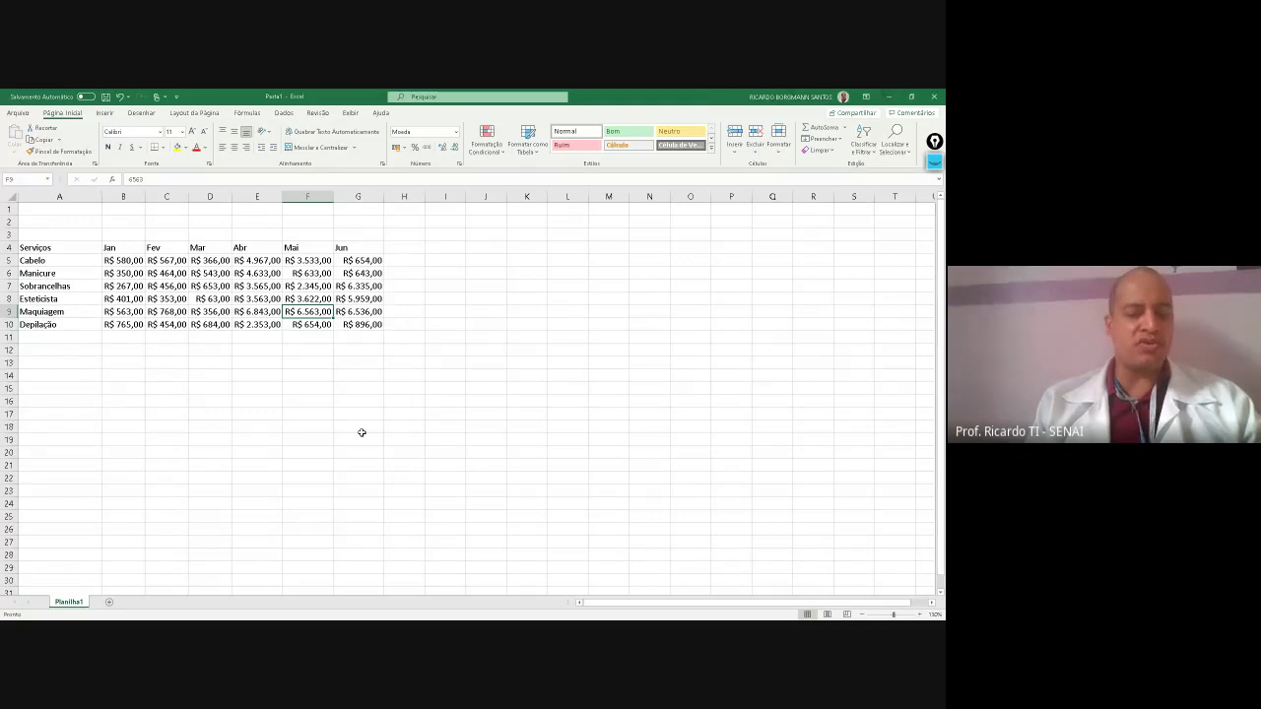
pyautogui.hotkey('ctrl', 'a')
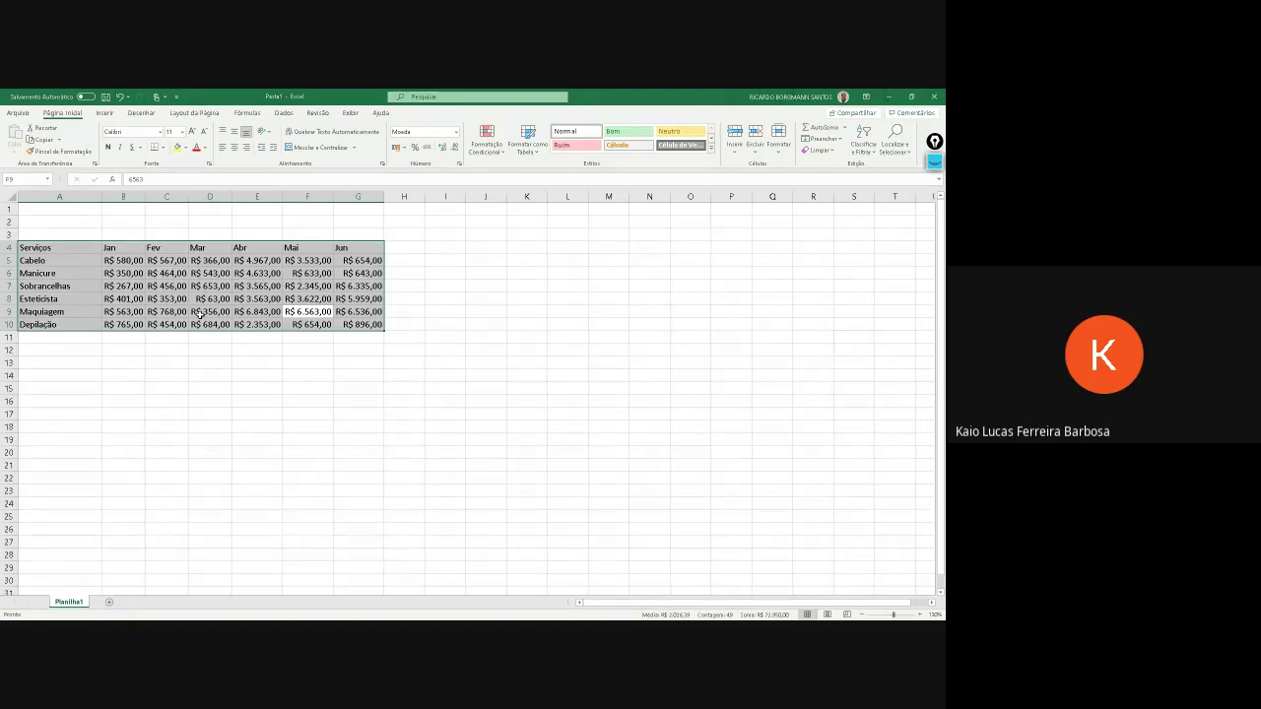
pyautogui.hotkey('ctrl', 'q')
pyautogui.click(300, 300)
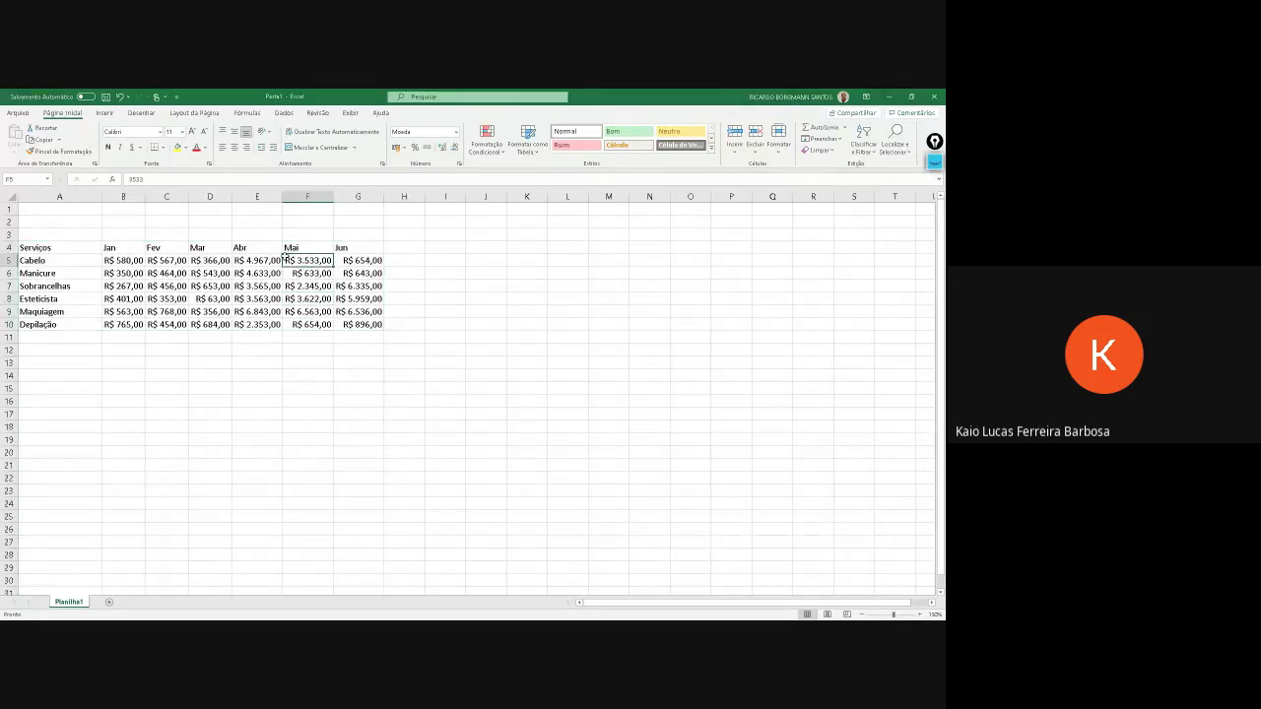
# Select the whole columns A to D, starting from the Mar column and extending back to Serviços
pyautogui.click(209, 250)
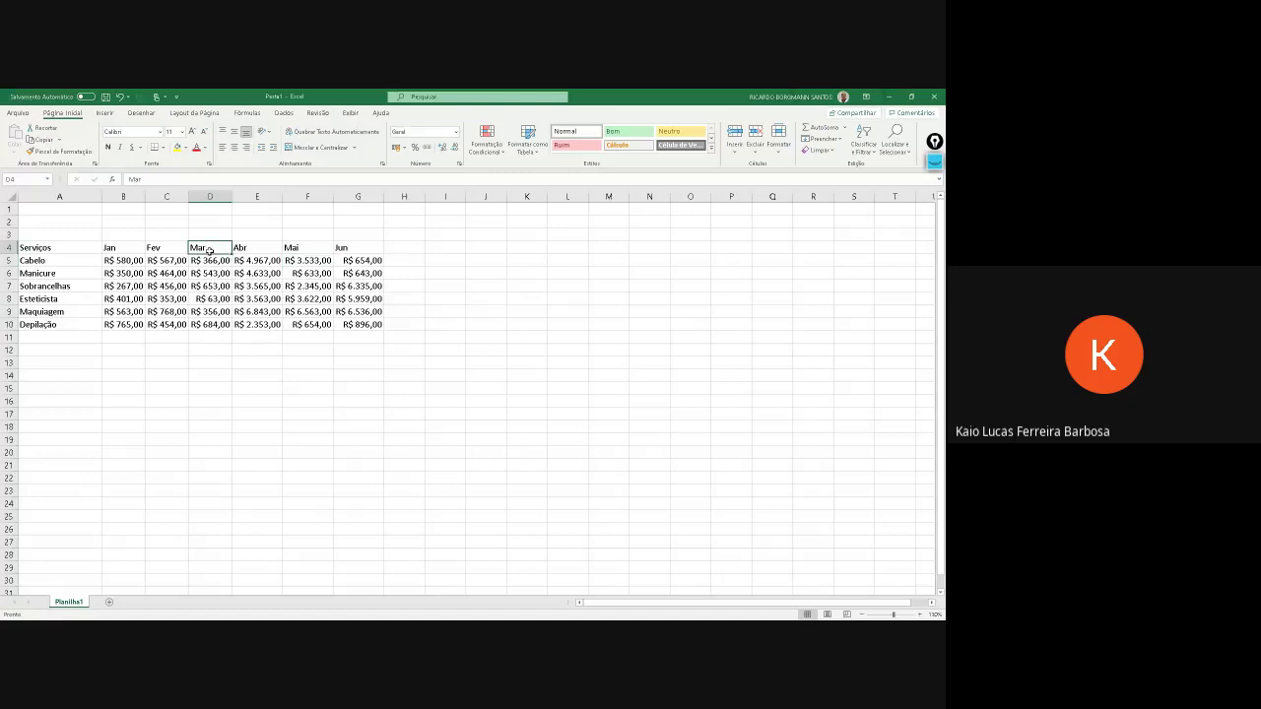
pyautogui.click(209, 196)
pyautogui.moveTo(207, 196); pyautogui.dragTo(93, 204)
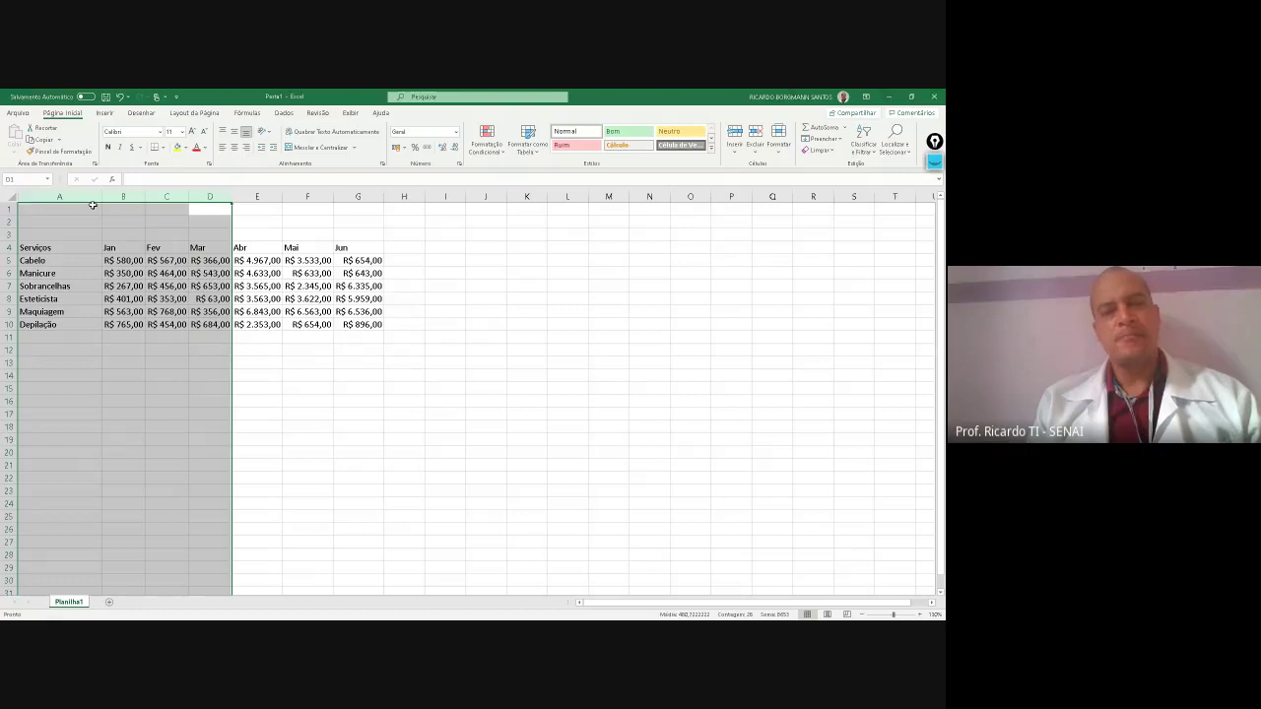
# Move back and forth between the Manicure label in A6 and its Jun value at the end of the row
pyautogui.click(65, 273)
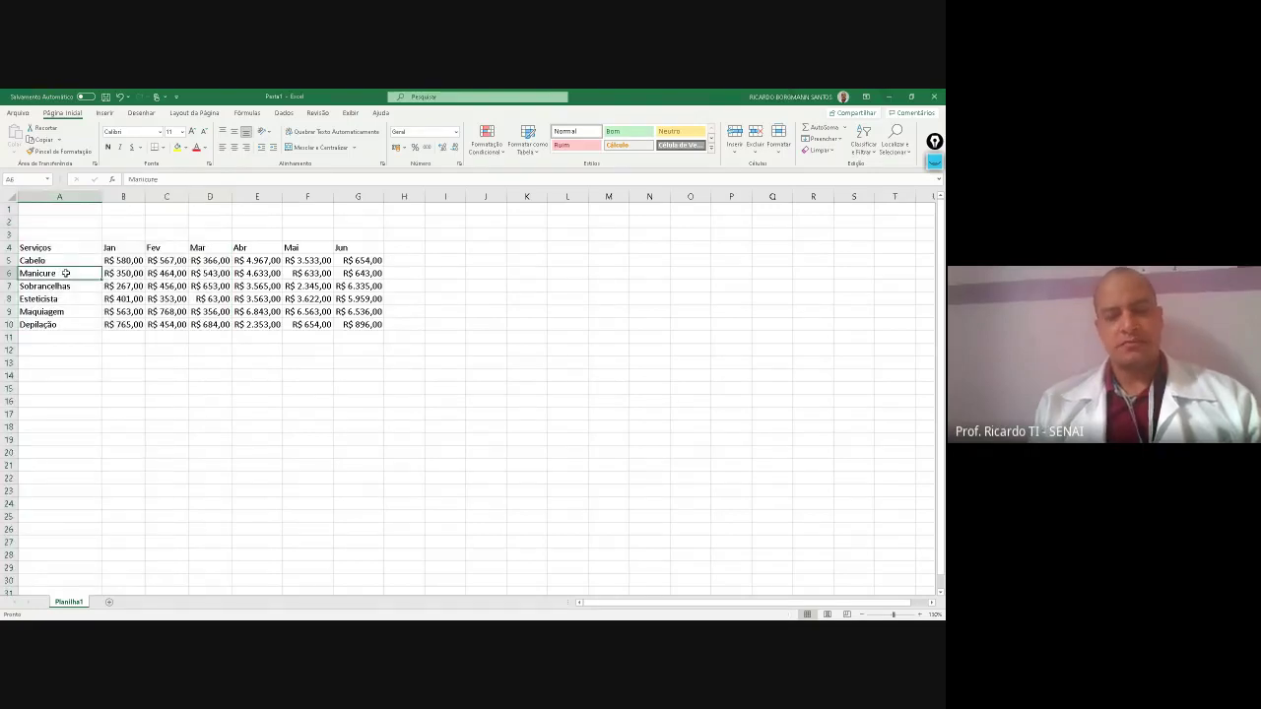
pyautogui.hotkey('ctrl', 'Right')
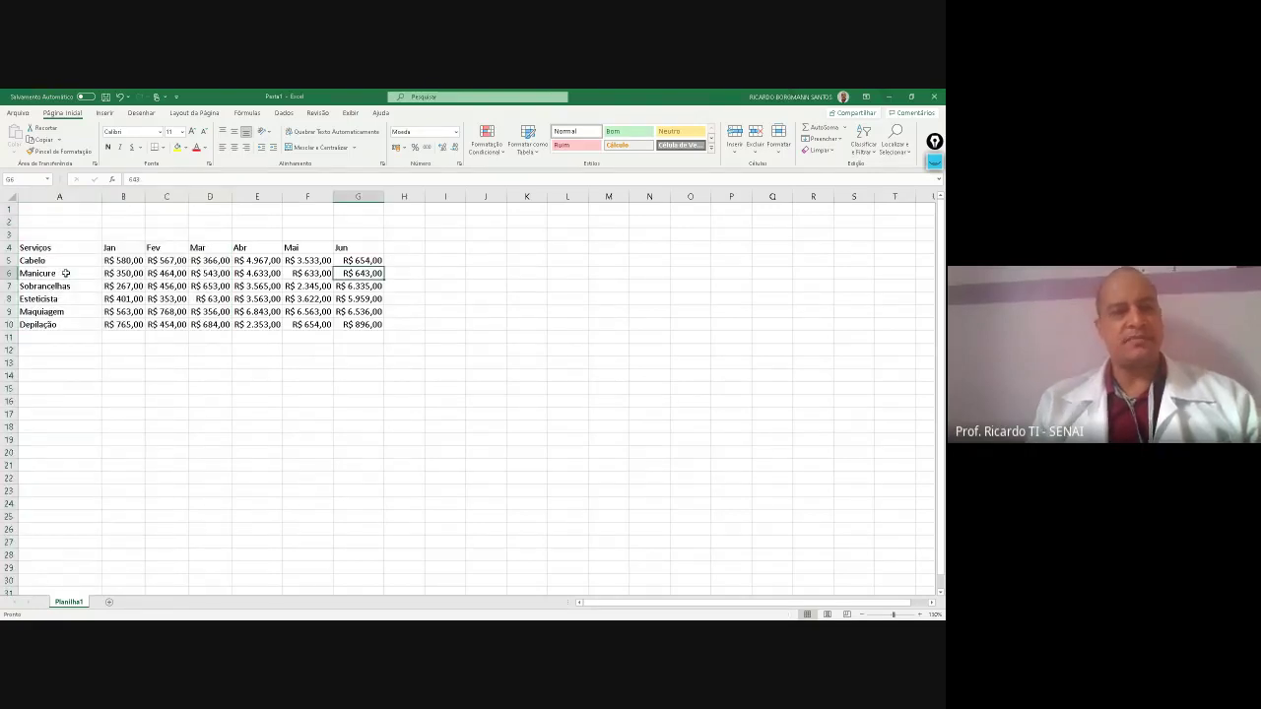
pyautogui.hotkey('ctrl', 'Left')
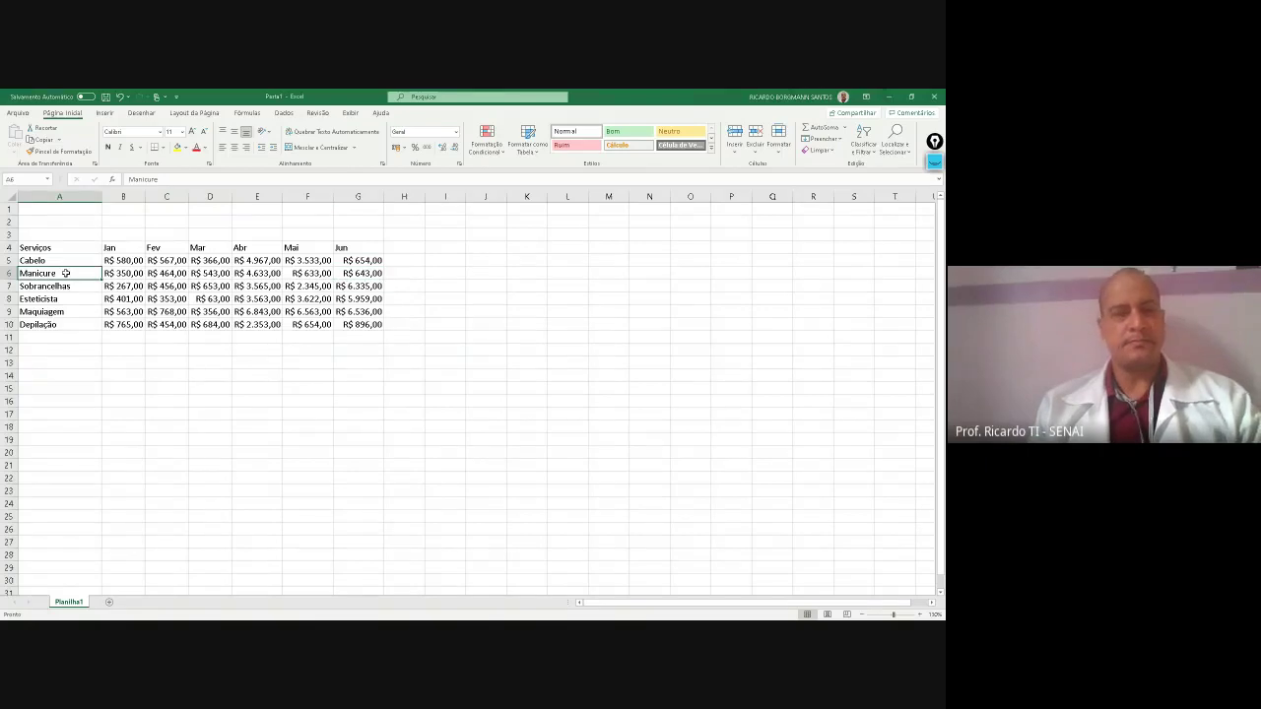
pyautogui.hotkey('ctrl', 'space')
pyautogui.hotkey('ctrl', 'Right')
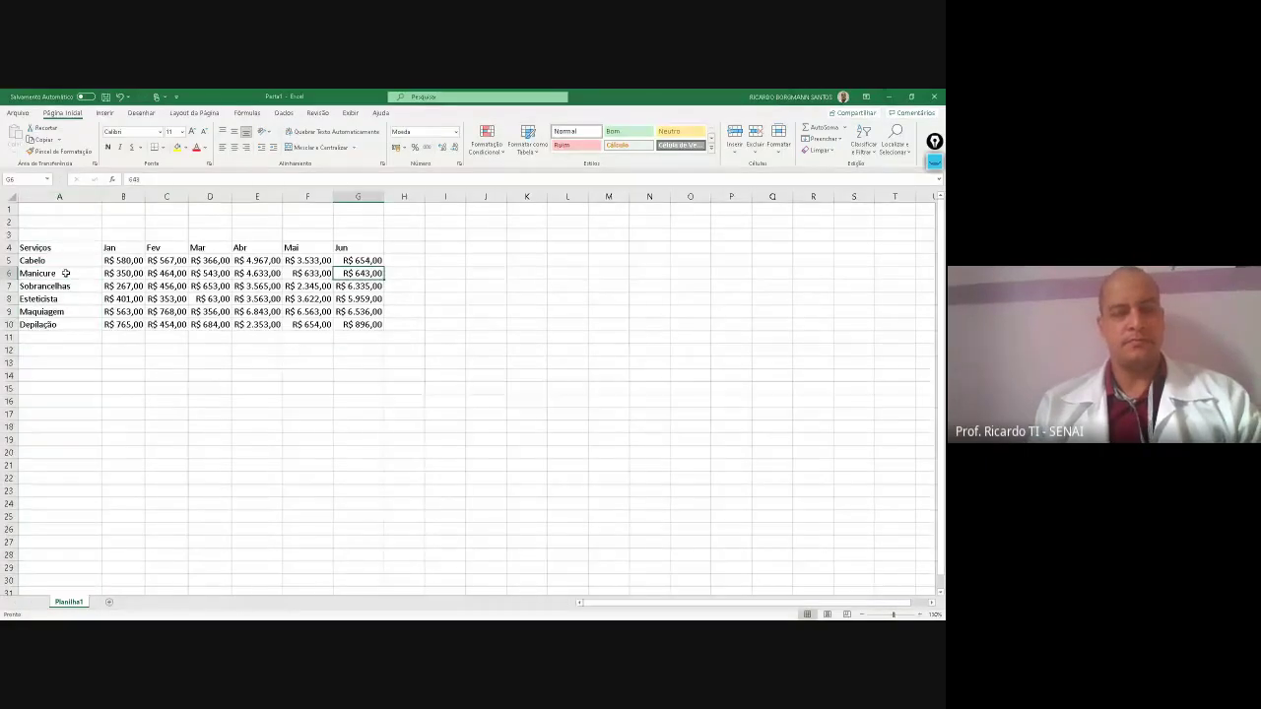
pyautogui.hotkey('ctrl', 'Left')
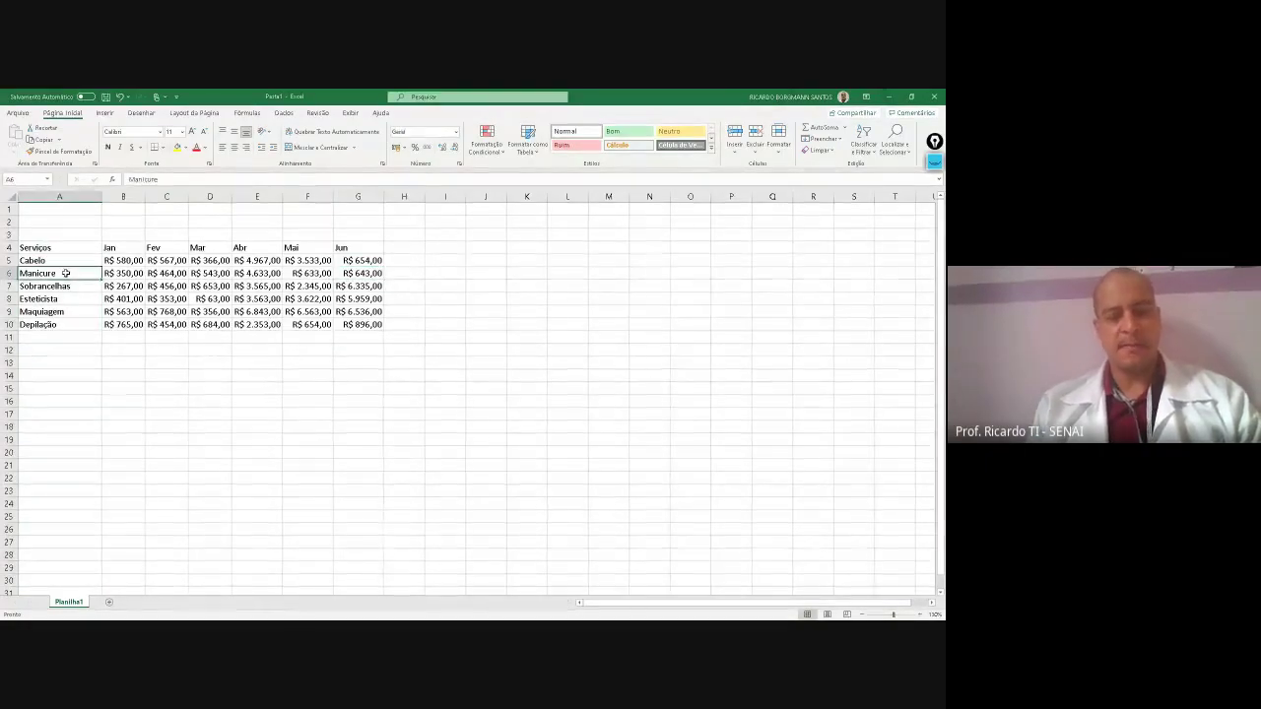
# Select the whole column A, fill its contents across columns B to D, and undo the fill
pyautogui.hotkey('ctrl', 'space')
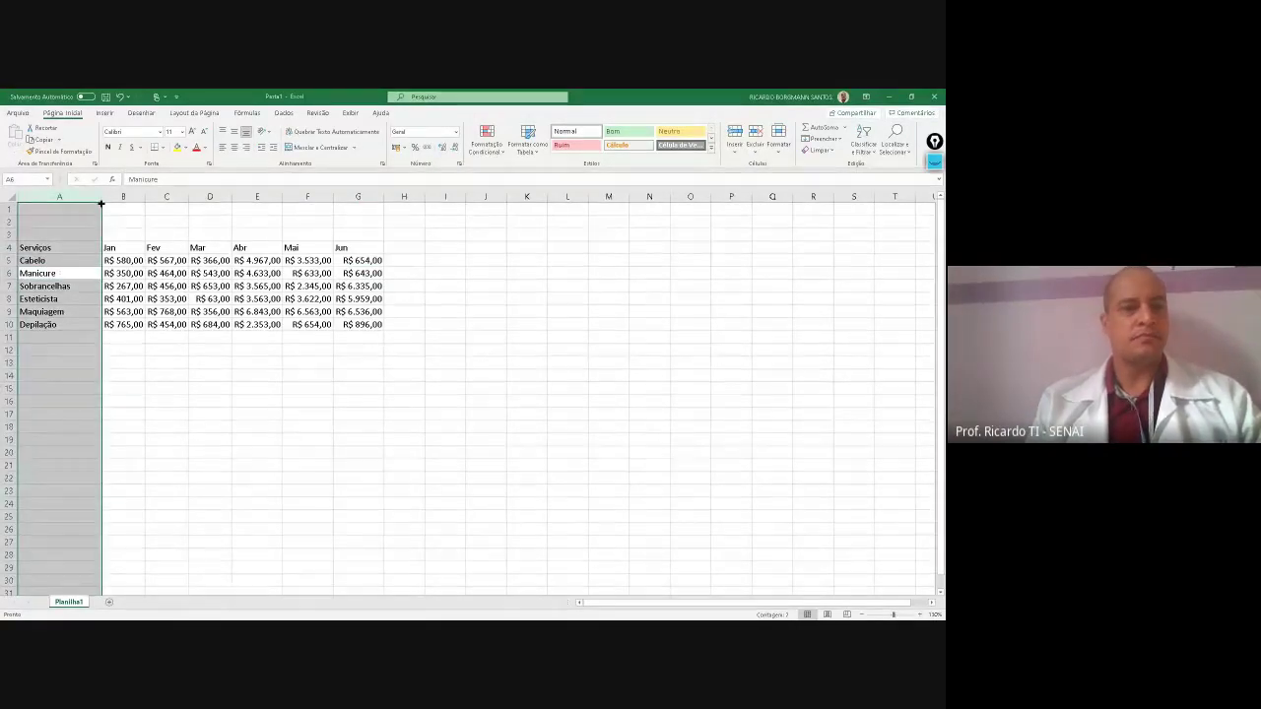
pyautogui.moveTo(100, 202); pyautogui.dragTo(215, 209)
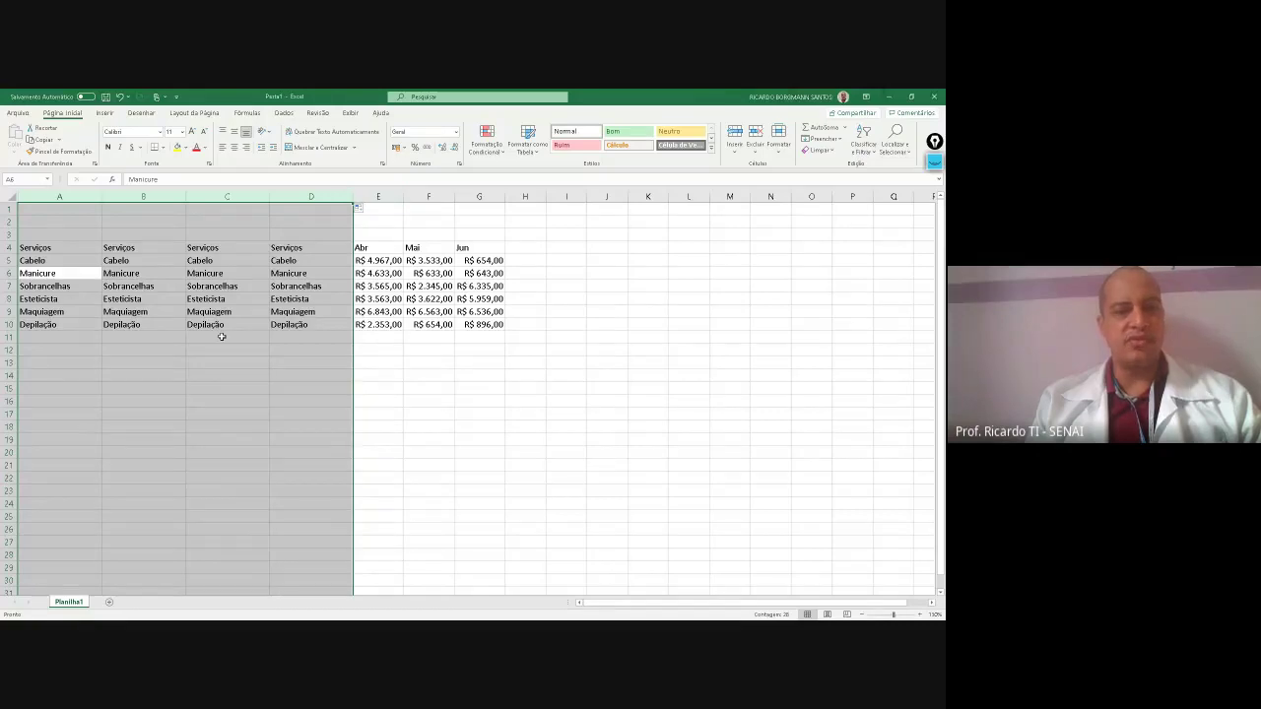
pyautogui.hotkey('ctrl', 'z')
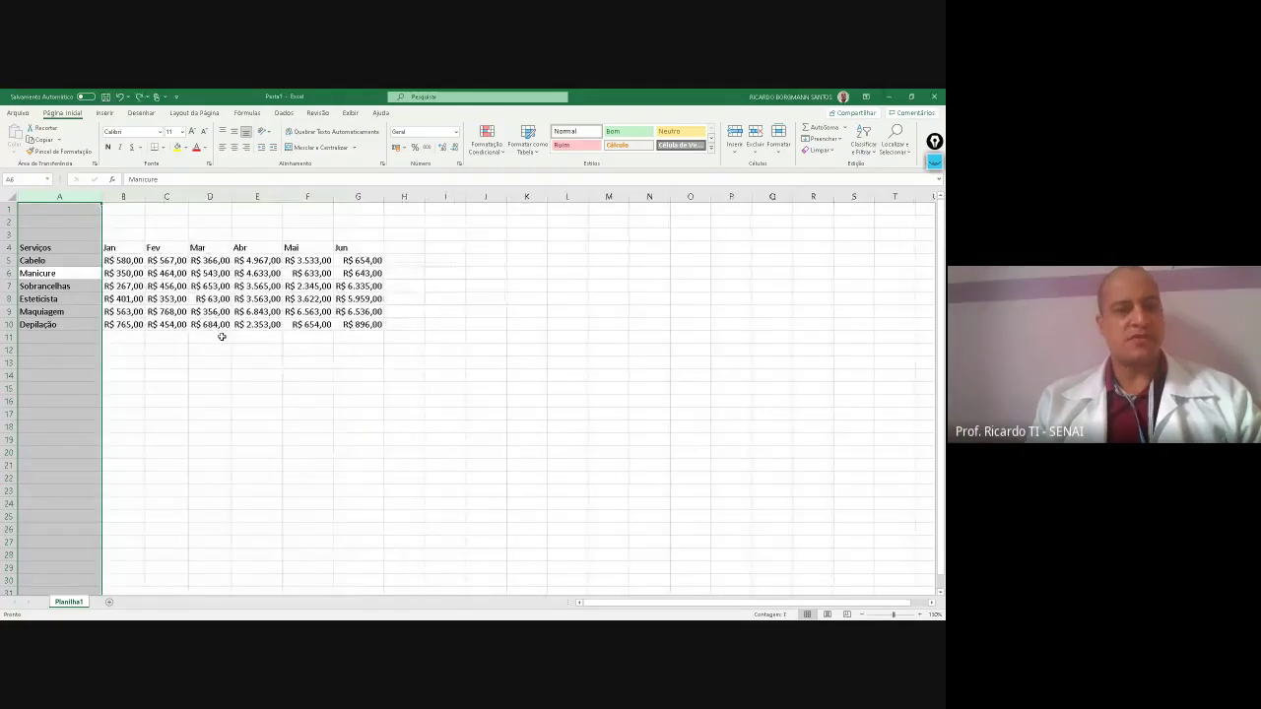
# Select the block A6:D7 from Manicure to the Sobrancelhas value for Mar, and the whole column A from the Serviços header
pyautogui.keyDown('shift'); pyautogui.click(222, 287); pyautogui.keyUp('shift')
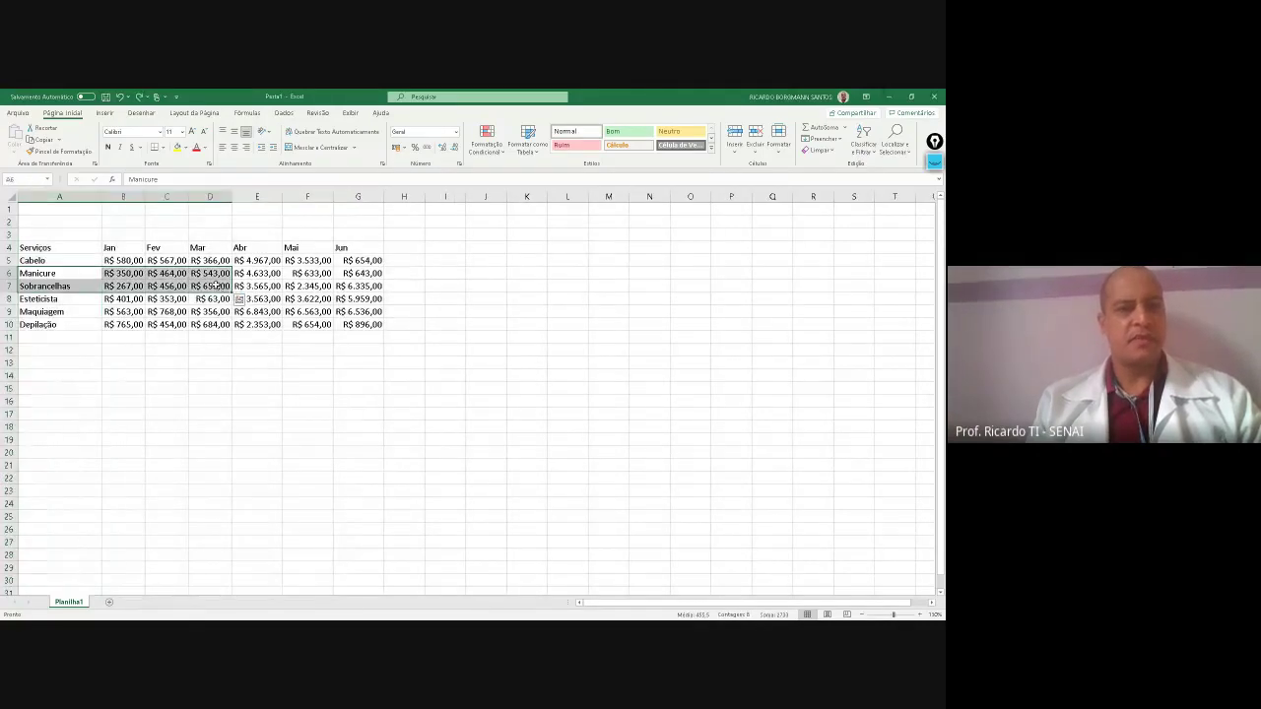
pyautogui.click(46, 252)
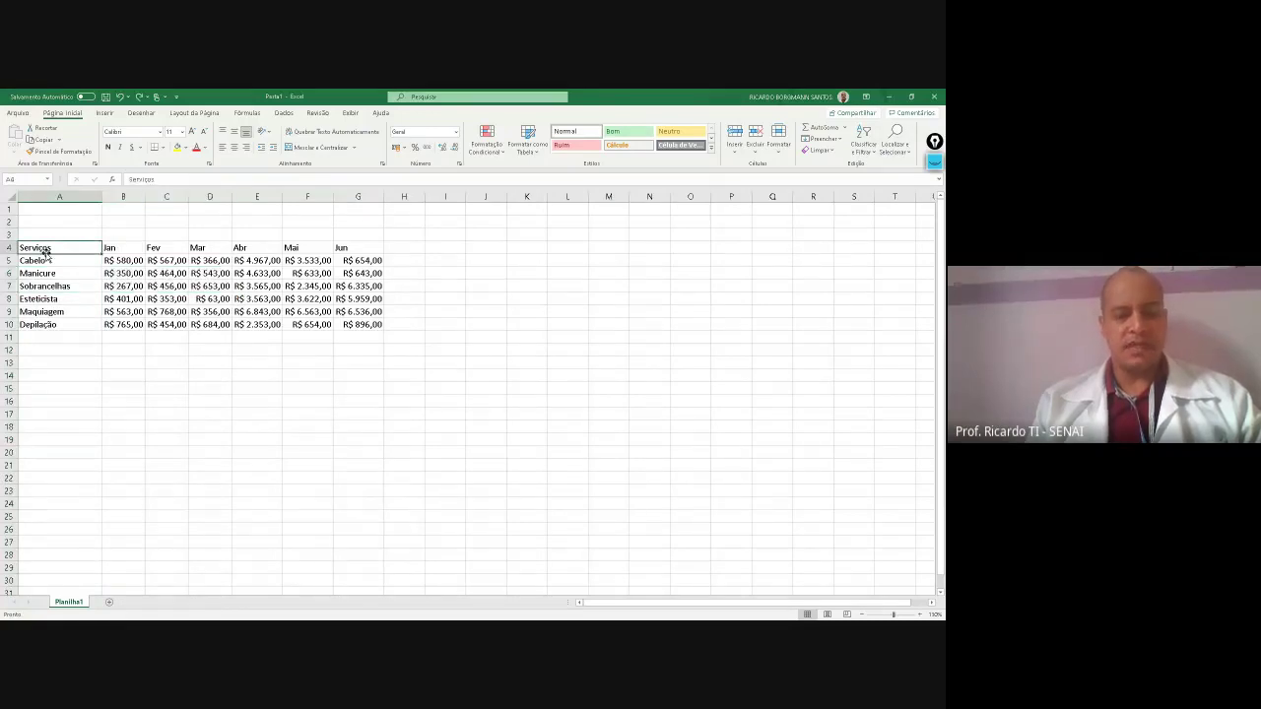
pyautogui.hotkey('ctrl', 'space')
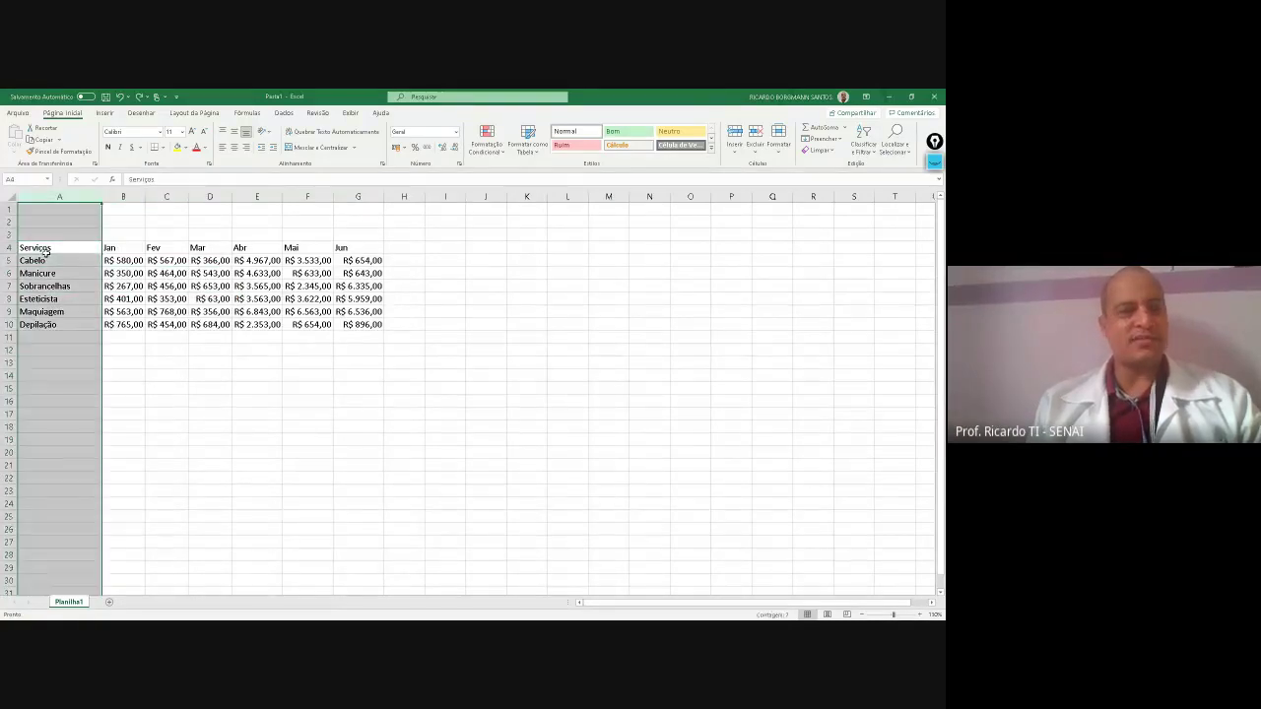
# Move between the Serviços and Jun headers in row 4, and select the whole column A again
pyautogui.hotkey('ctrl', 'Right')
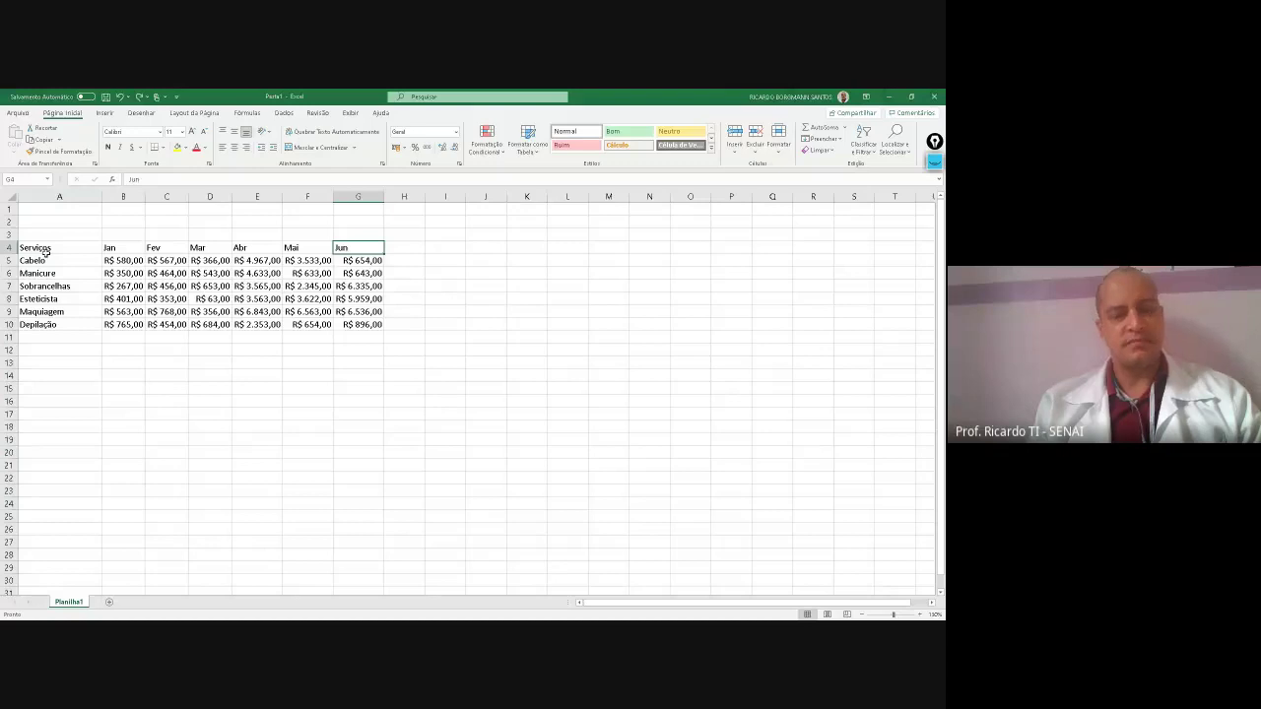
pyautogui.hotkey('ctrl', 'Left')
pyautogui.hotkey('ctrl', 'Right')
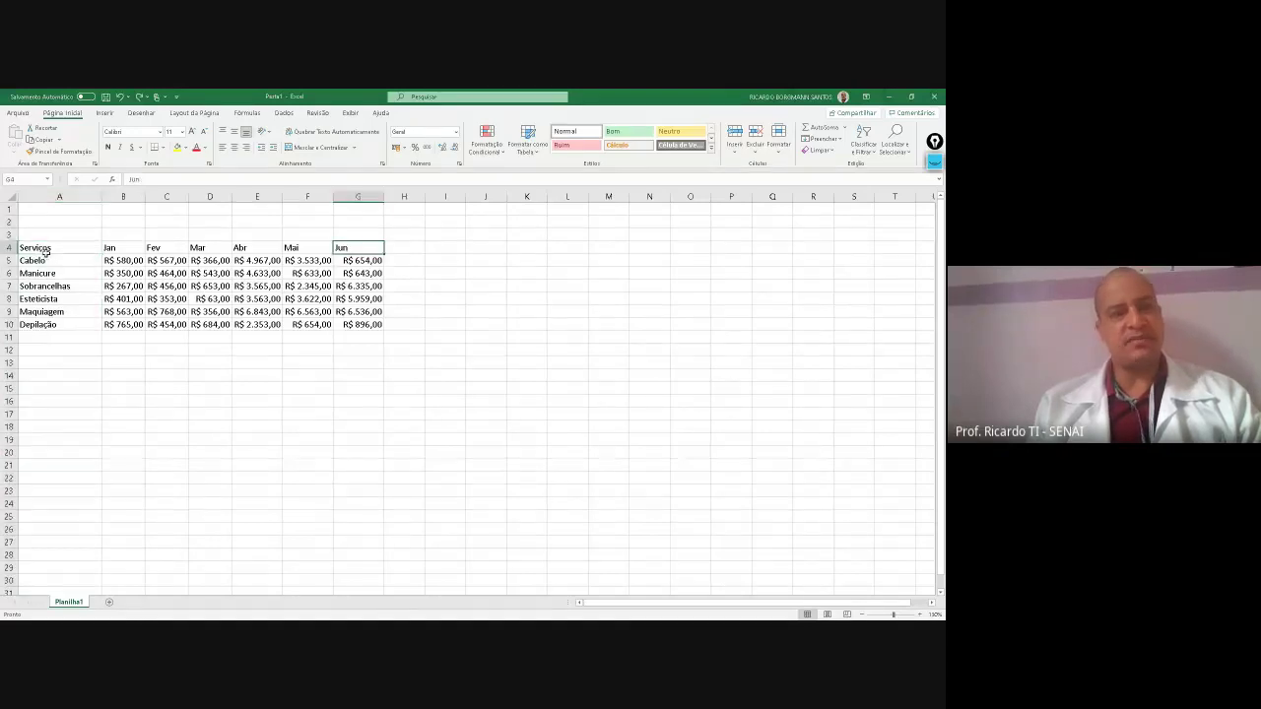
pyautogui.hotkey('ctrl', 'Left')
pyautogui.hotkey('ctrl', 'space')
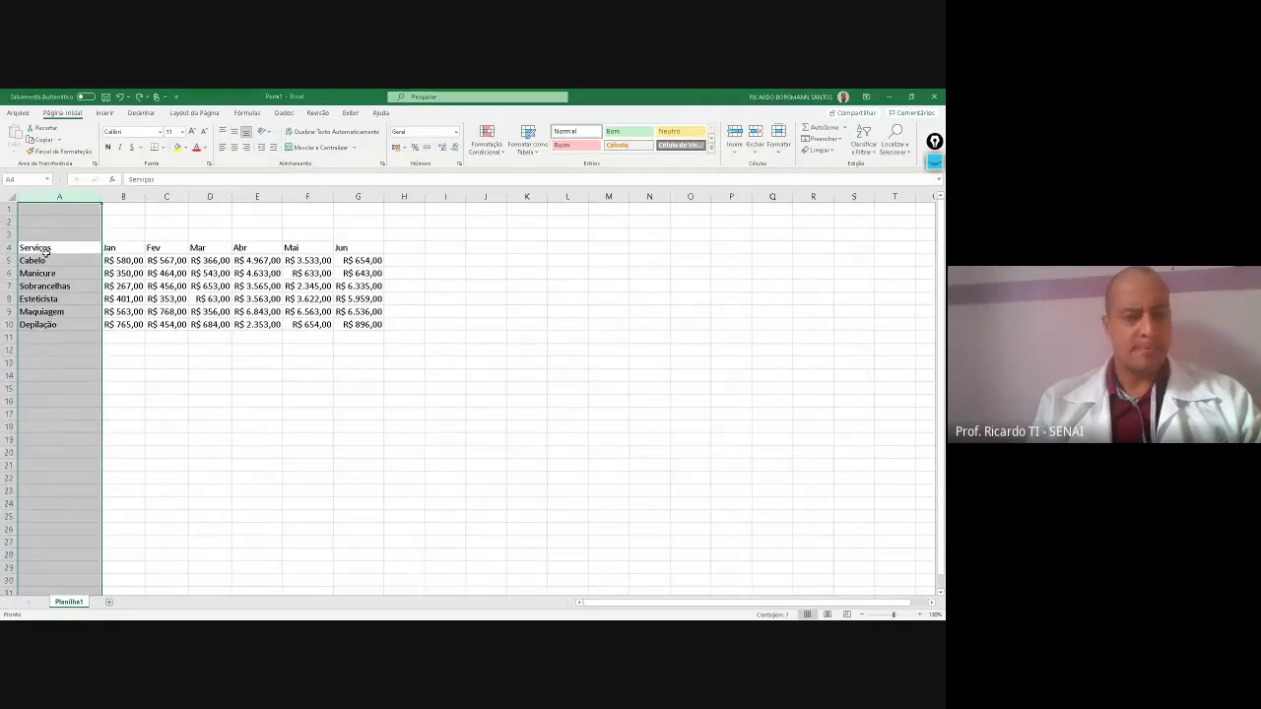
# Select A4:D5 from the Serviços header to Cabelo's Mar value, try extending it to whole columns, and clear the selection
pyautogui.press('Right')
pyautogui.press('Right')
pyautogui.moveTo(57, 249); pyautogui.dragTo(208, 260)
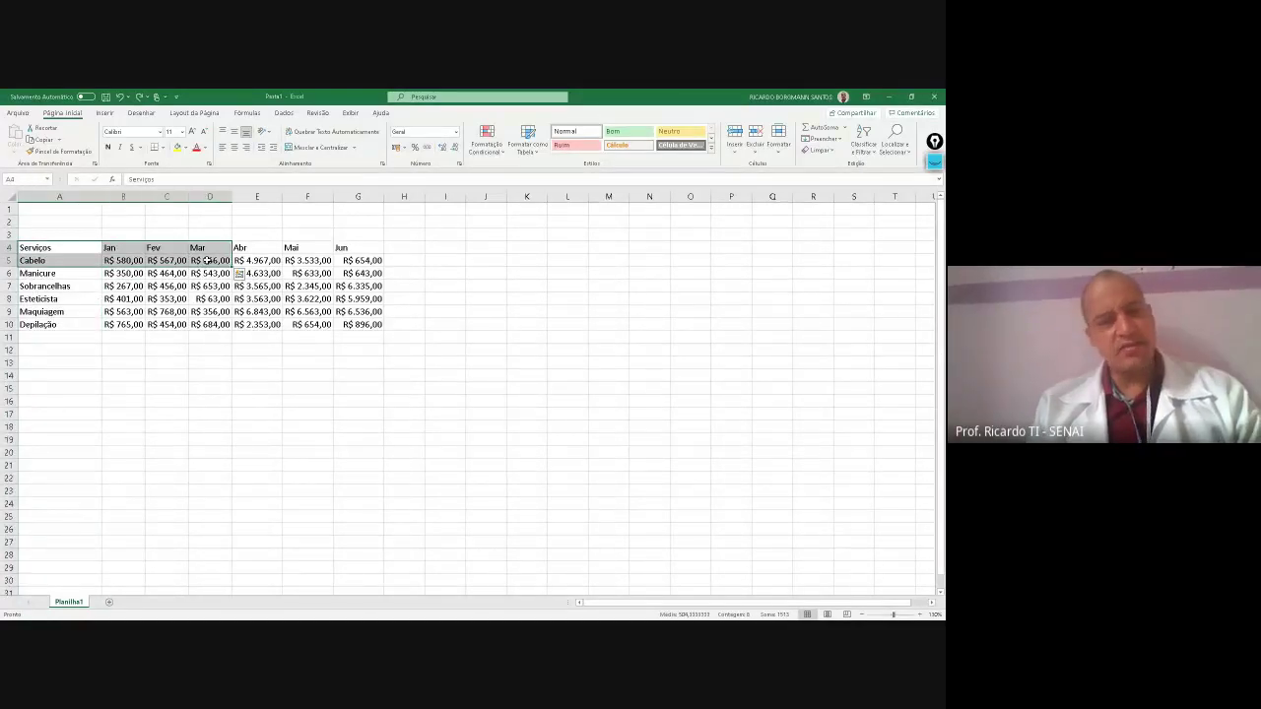
pyautogui.hotkey('ctrl', 'space')
pyautogui.click(207, 260)
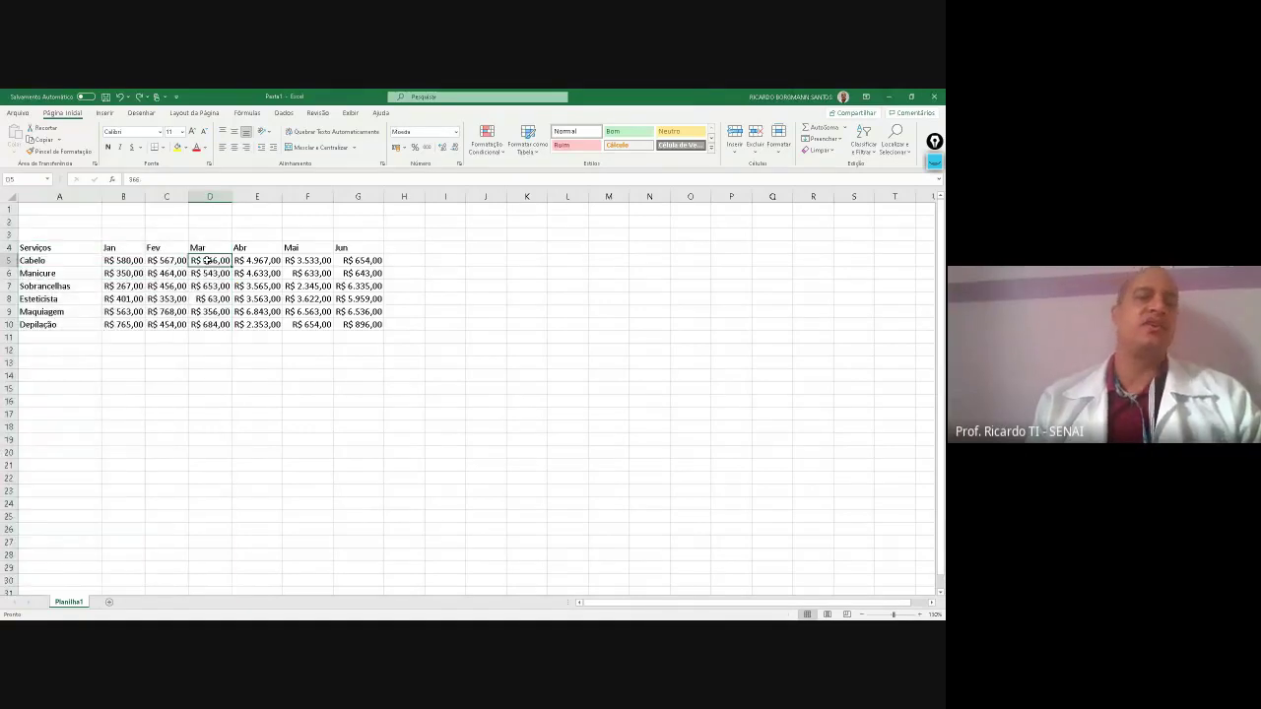
# Select the Cabelo row from A5 to D5, extend the selection to the whole columns A to D, and clear it
pyautogui.click(43, 258)
pyautogui.moveTo(50, 258); pyautogui.dragTo(193, 264)
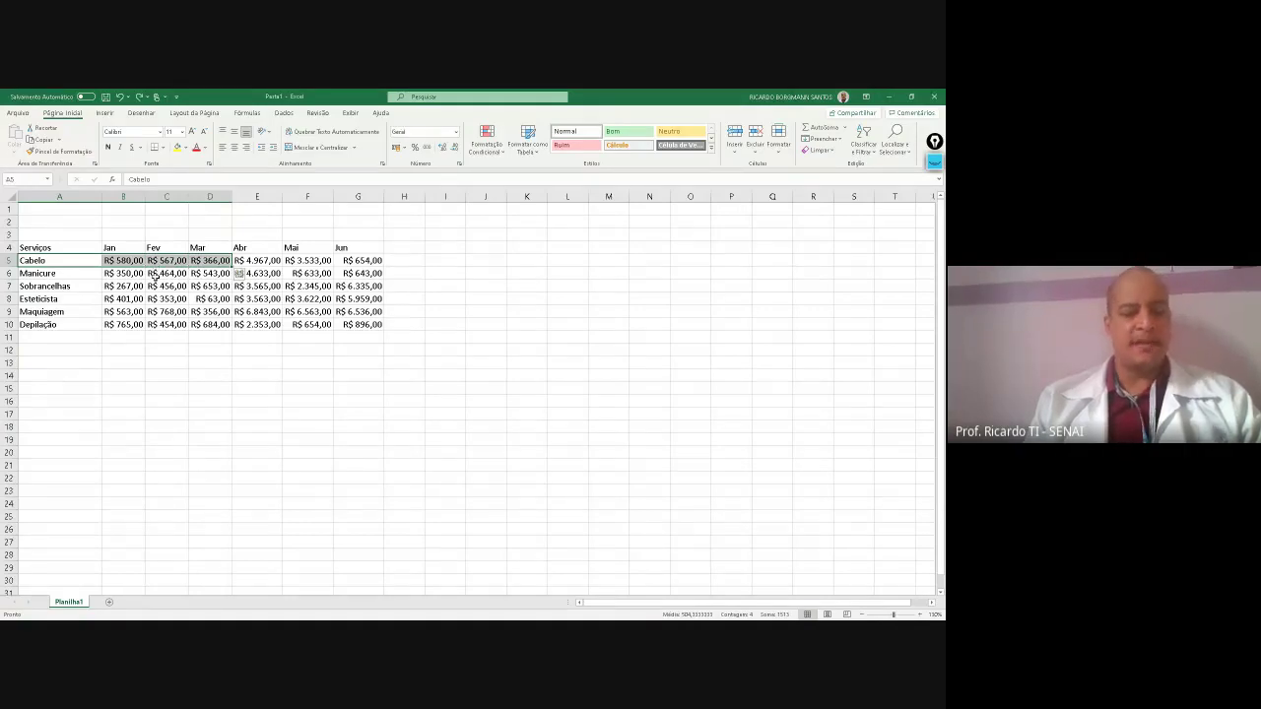
pyautogui.hotkey('ctrl', 'space')
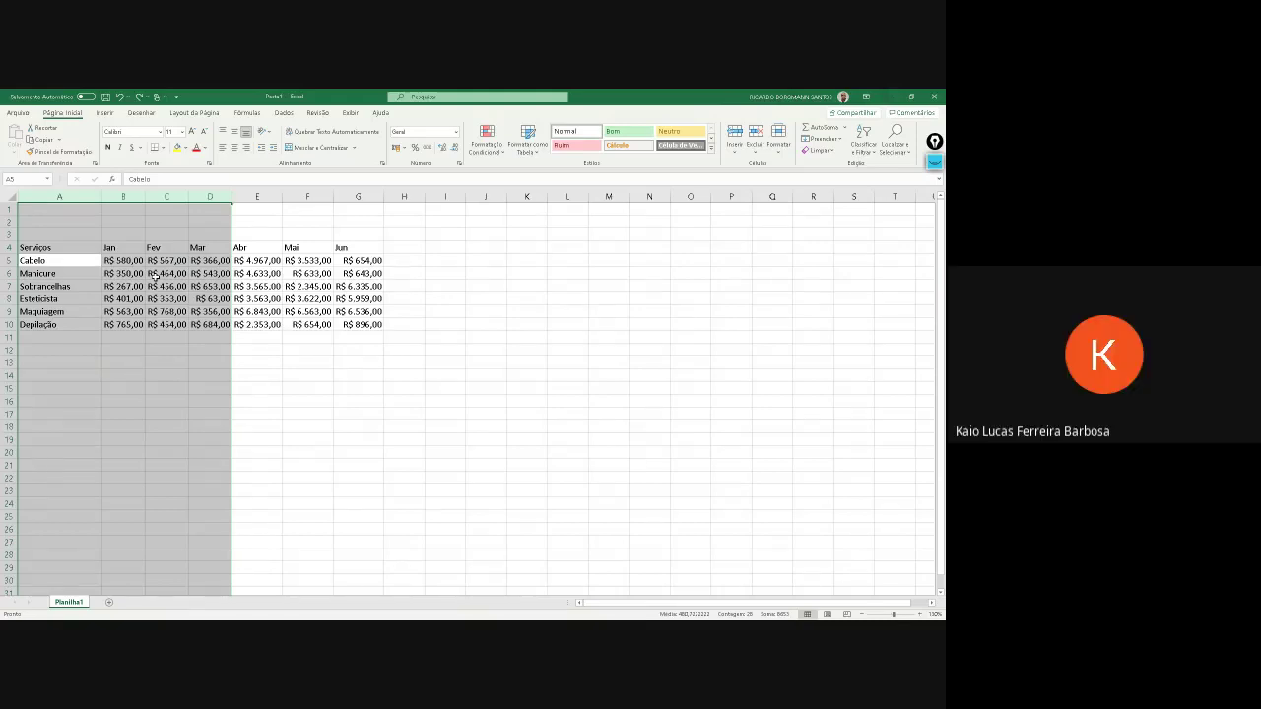
pyautogui.click(328, 299)
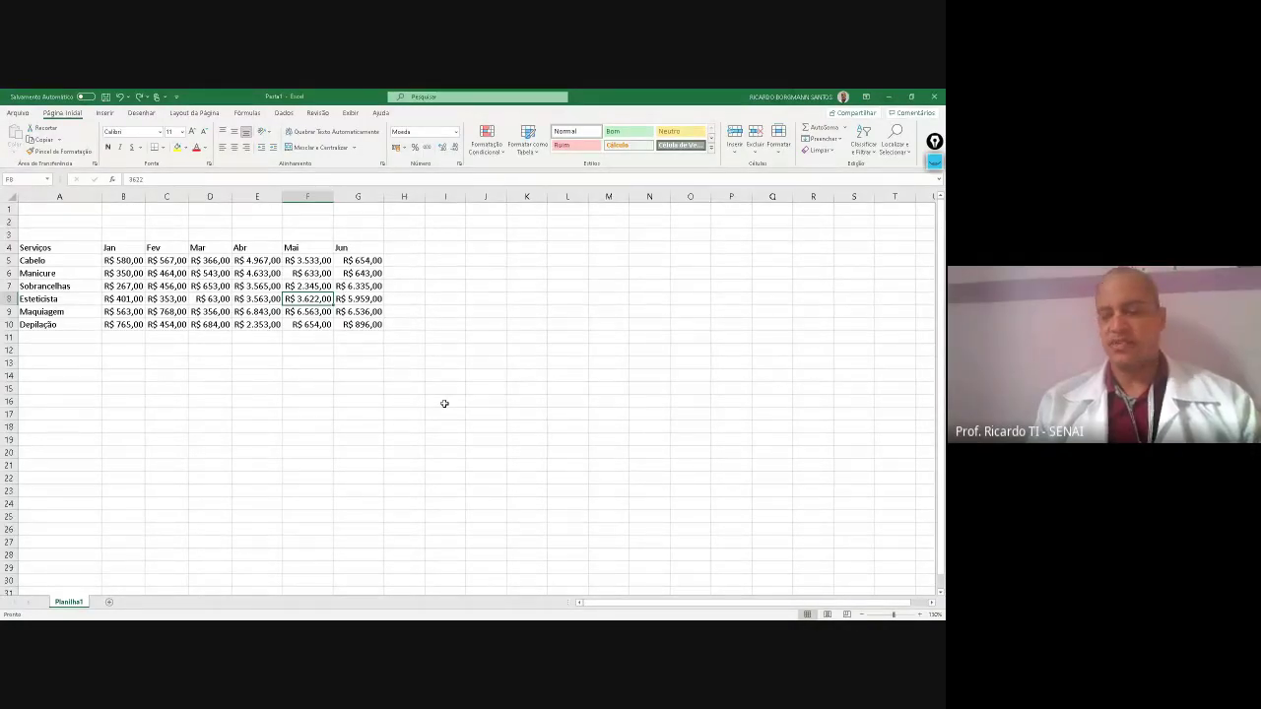
# Select E7:G8 in the Sobrancelhas and Esteticista rows, extend the selection to the whole columns E to G, and clear it
pyautogui.click(166, 285)
pyautogui.click(39, 272)
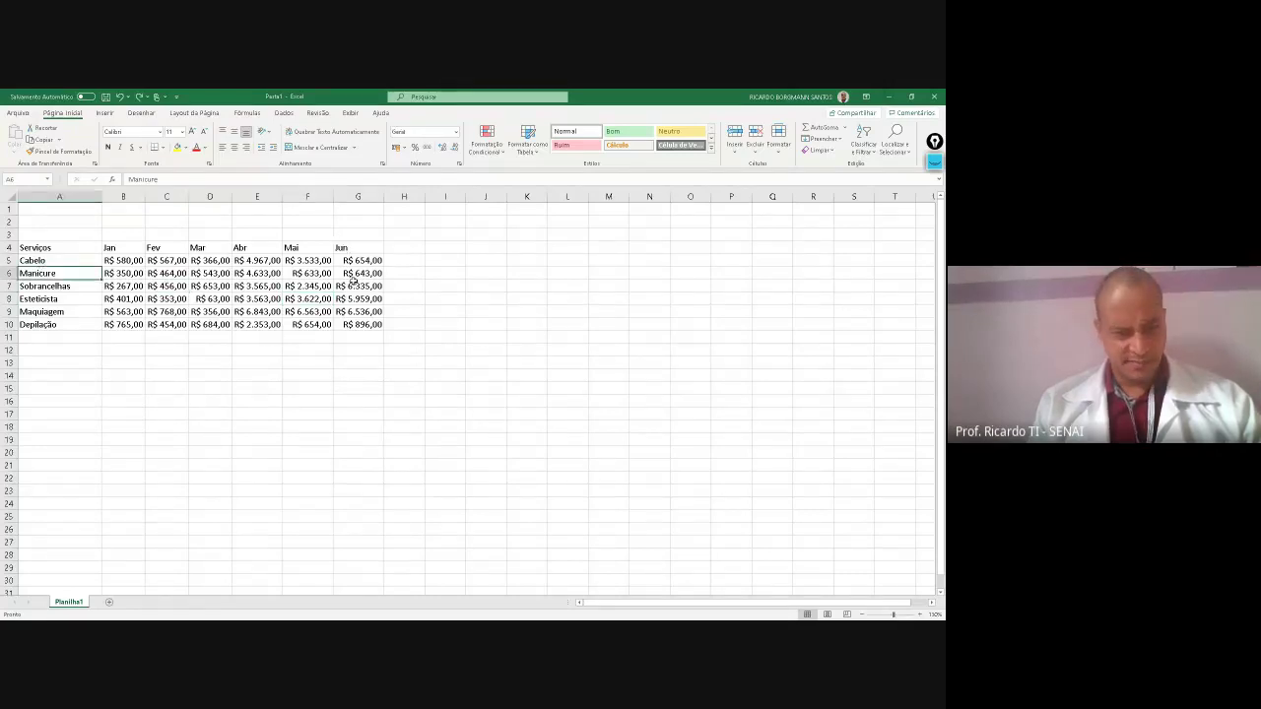
pyautogui.moveTo(353, 281); pyautogui.dragTo(254, 289)
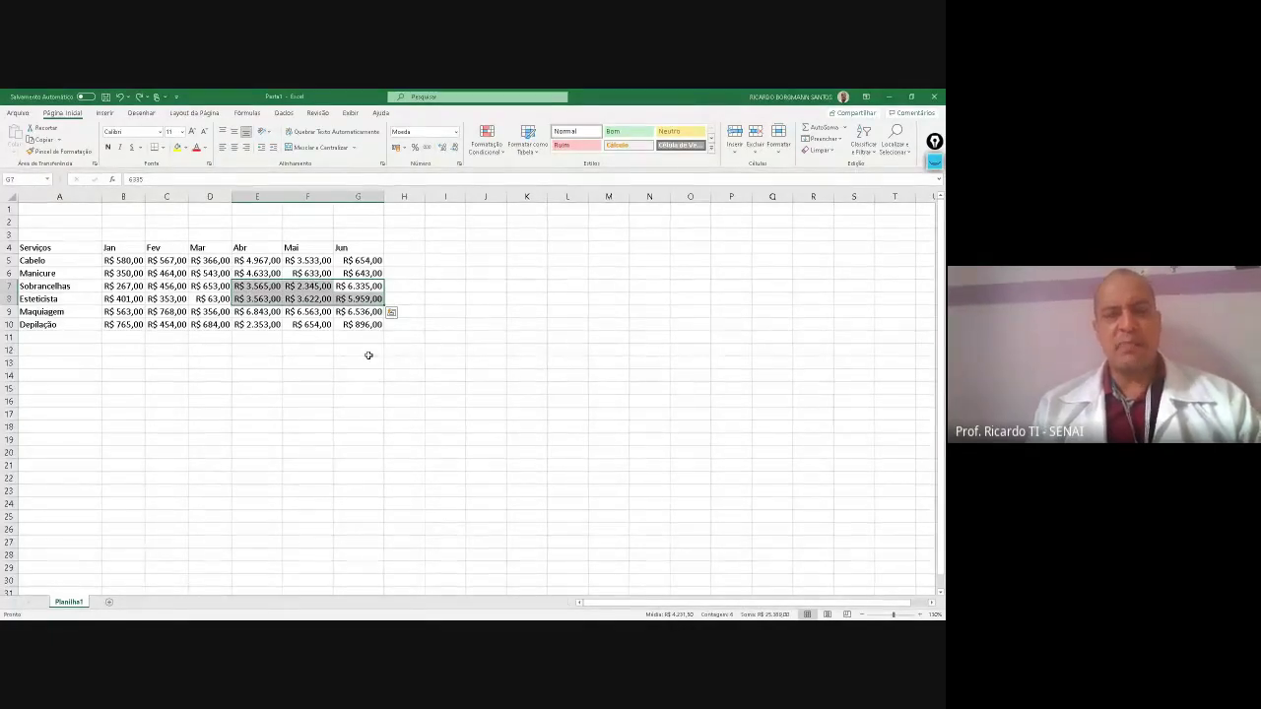
pyautogui.hotkey('ctrl', 'space')
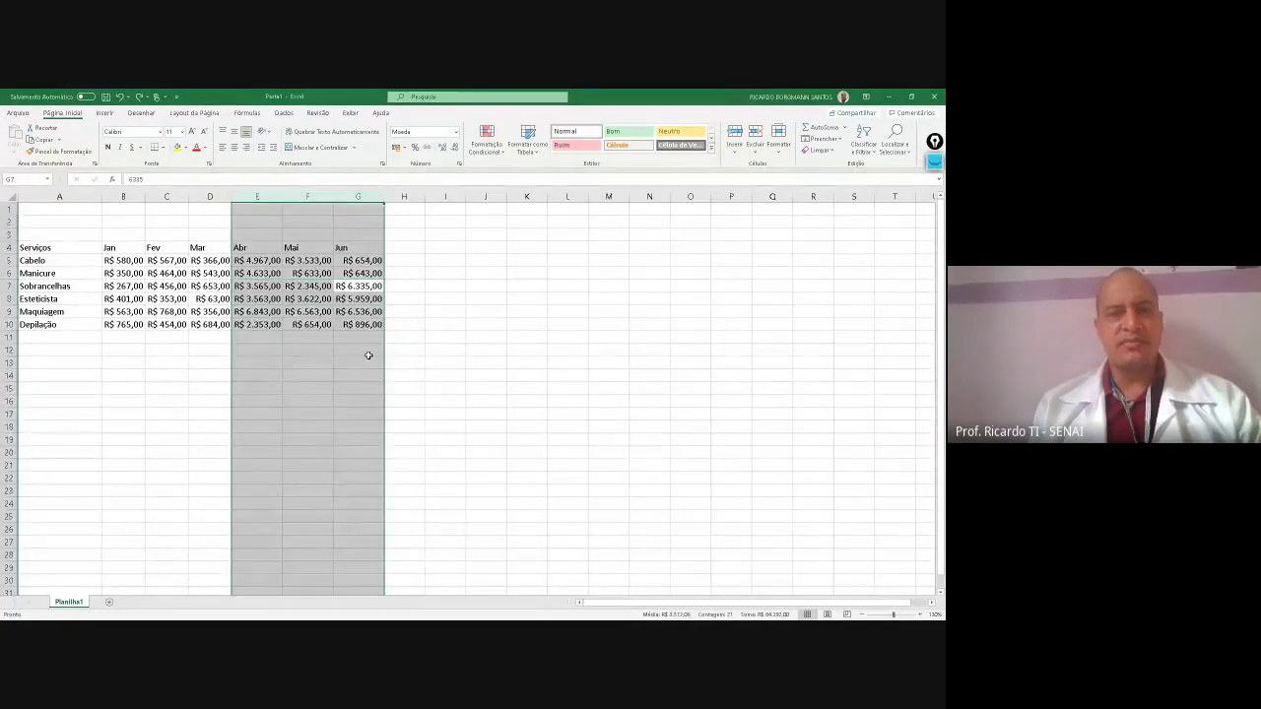
pyautogui.click(182, 285)
# Convert the whole services range A4:G10 into a table with headers, and deselect it
pyautogui.click(254, 298)
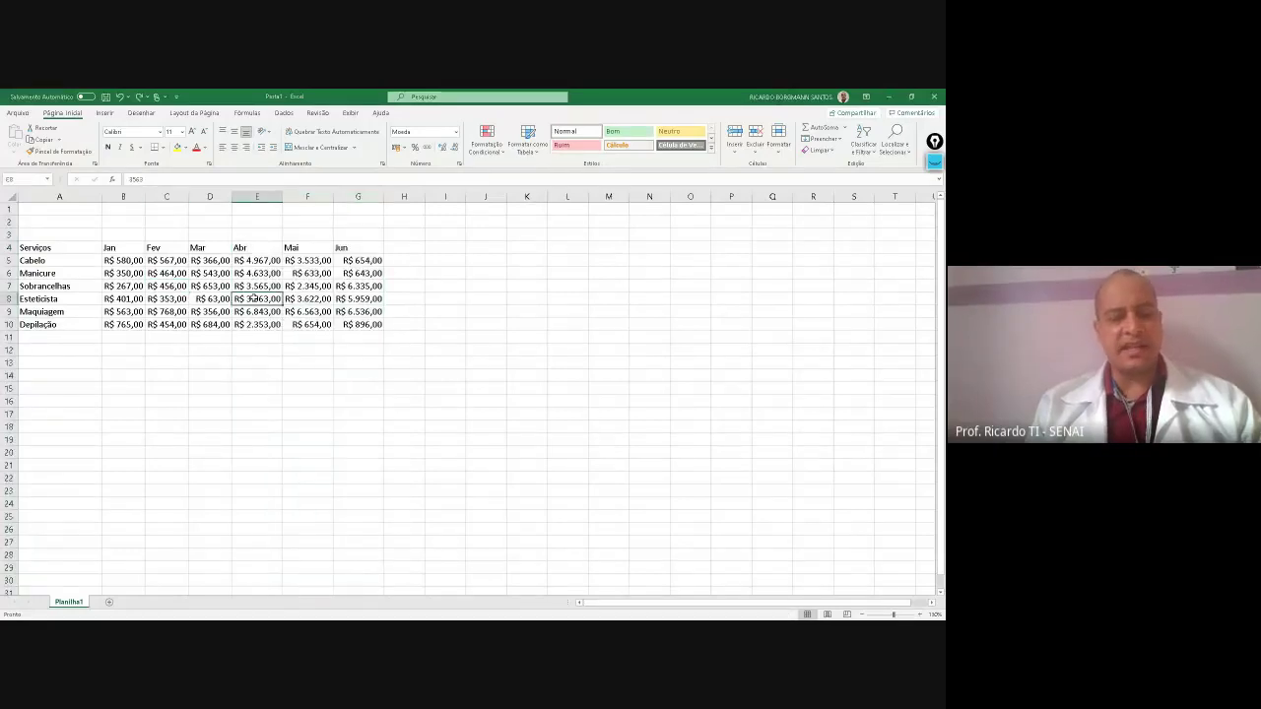
pyautogui.hotkey('ctrl', 'a')
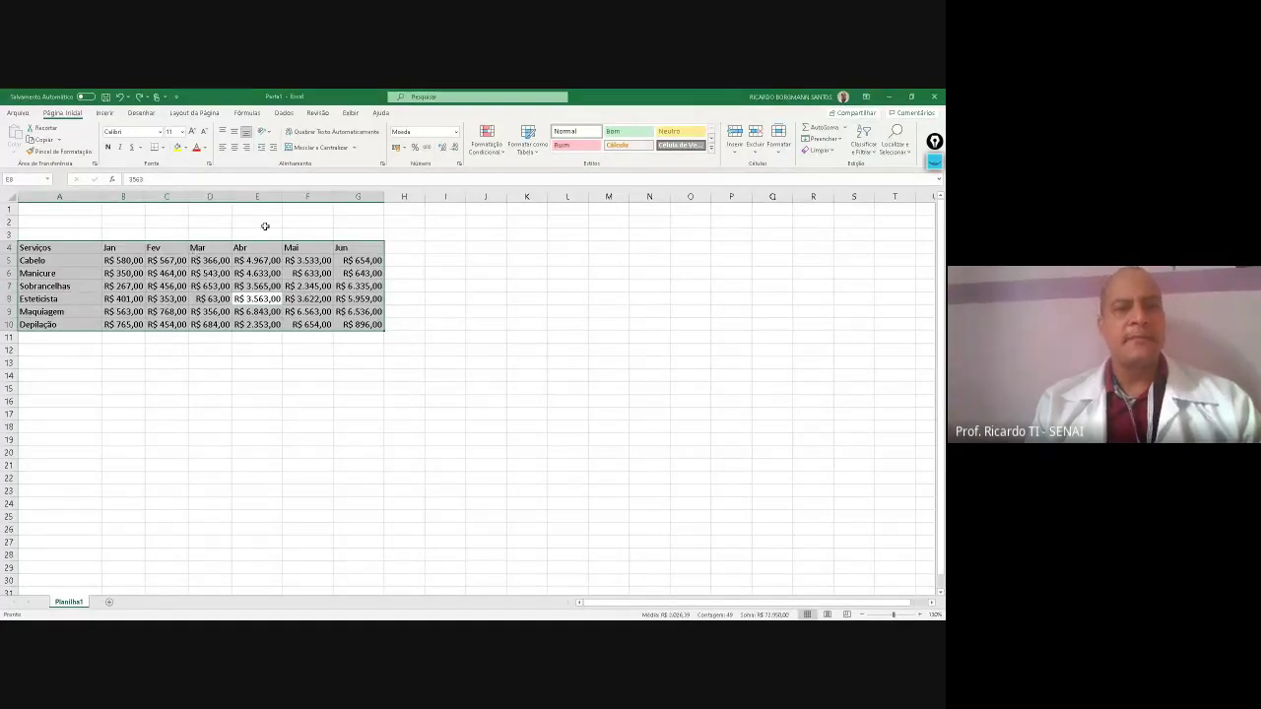
pyautogui.click(105, 113)
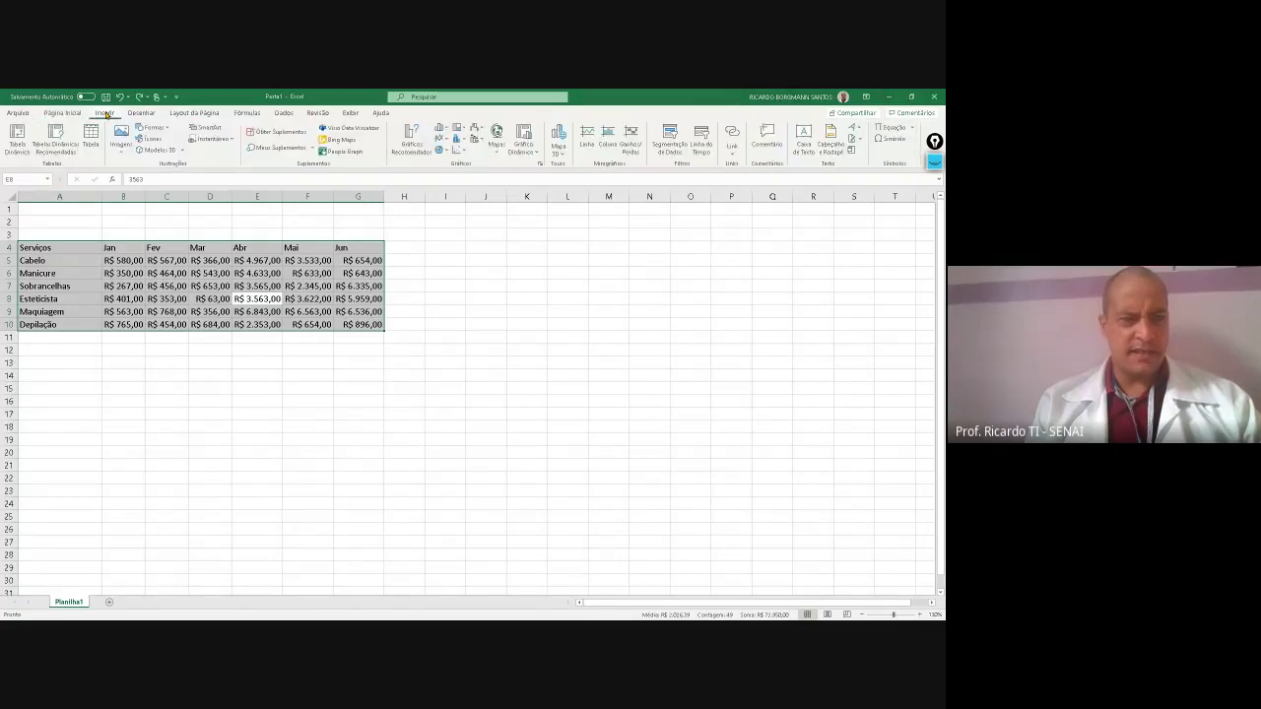
pyautogui.click(90, 143)
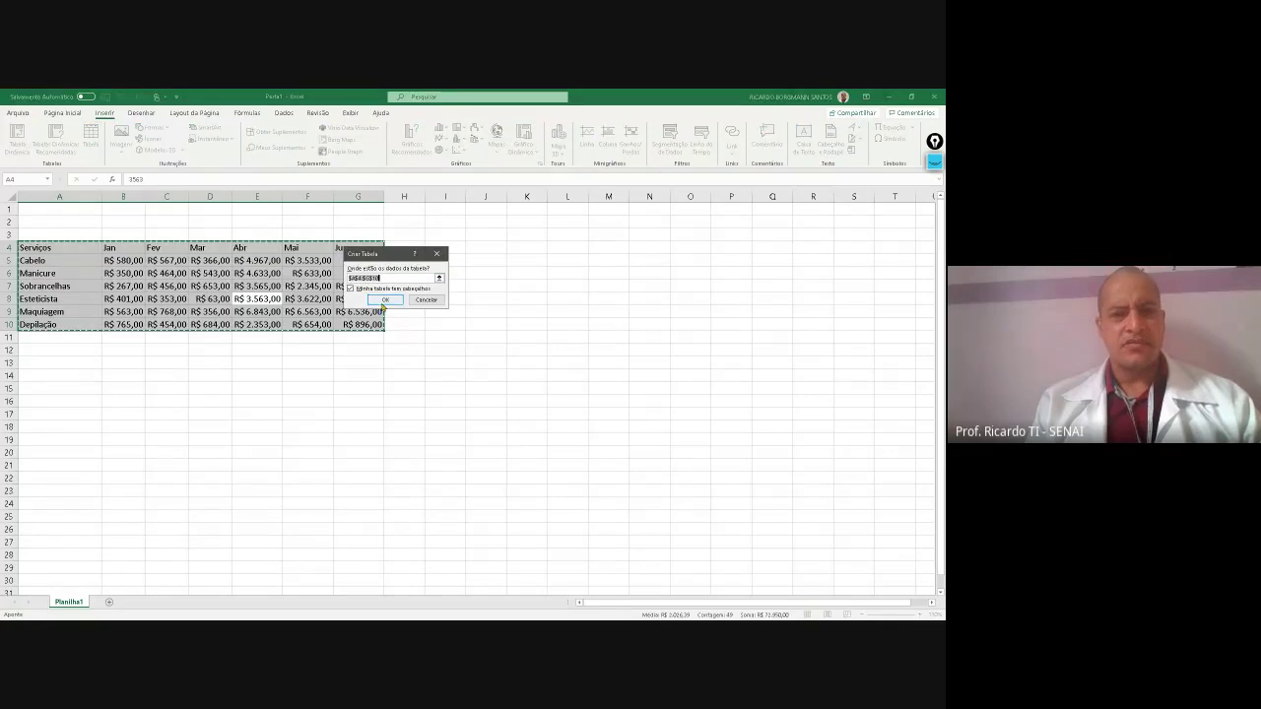
pyautogui.click(385, 299)
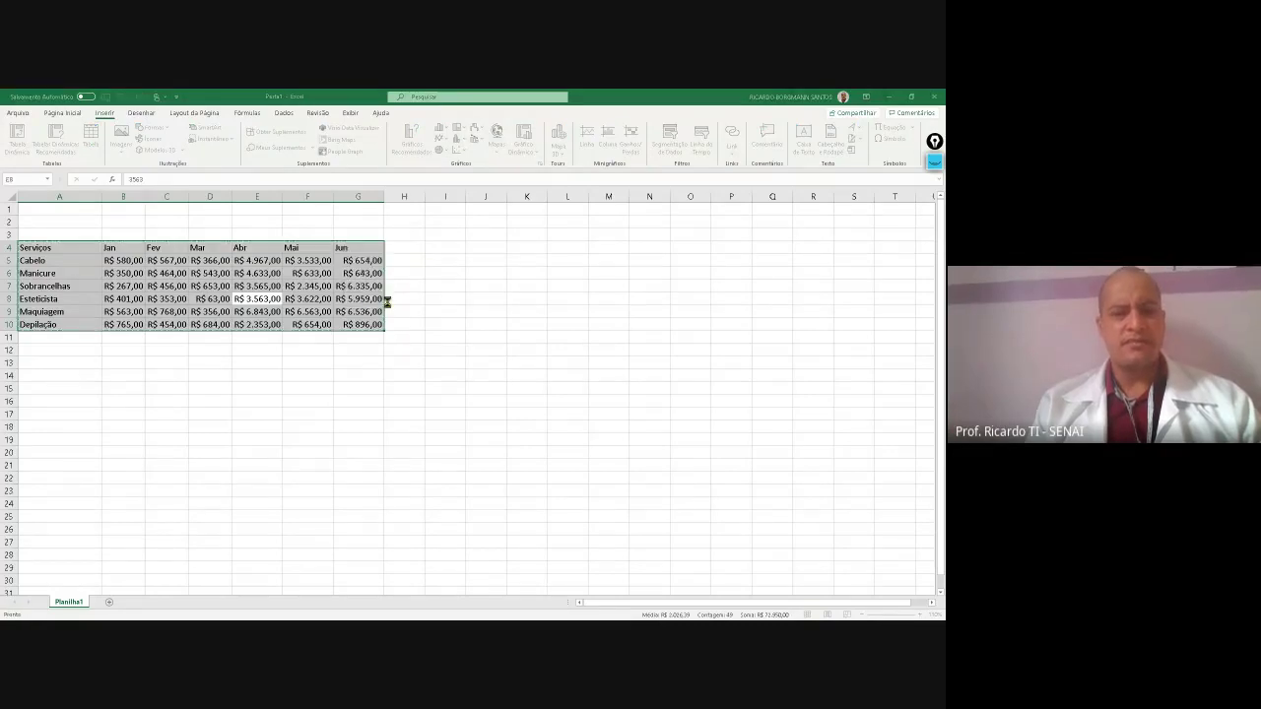
pyautogui.click(483, 325)
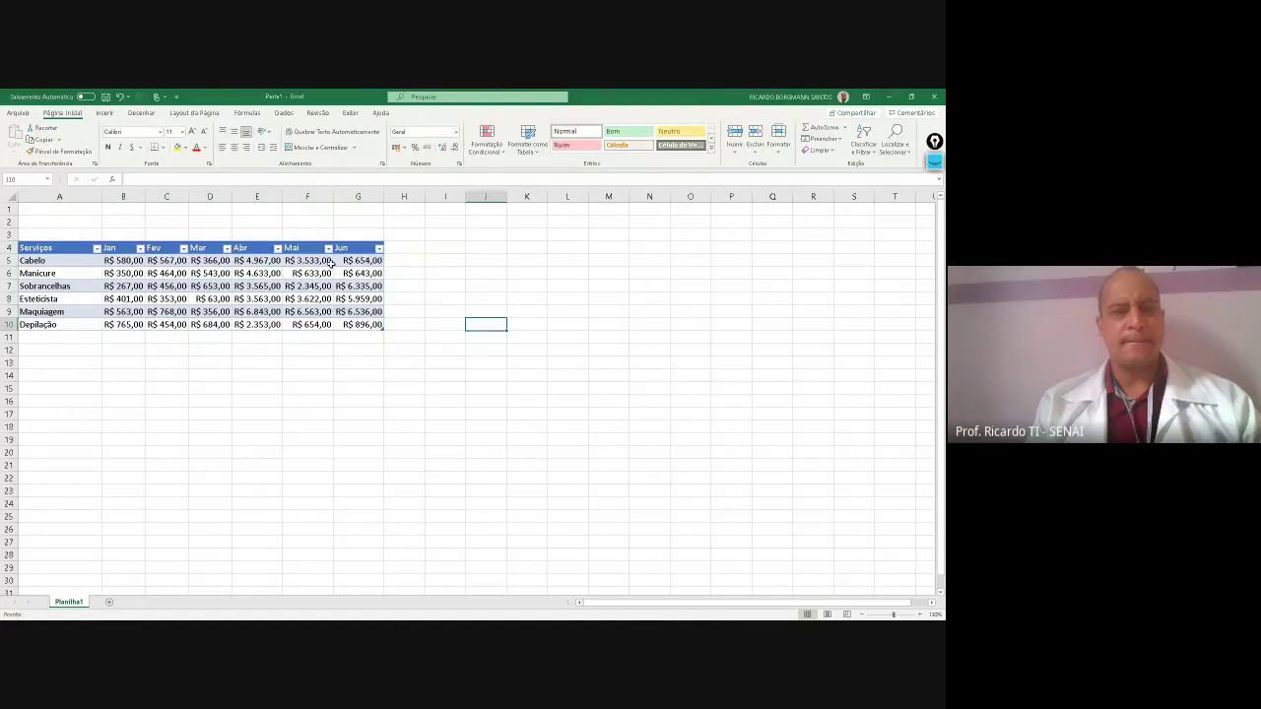
# Open the sort and filter options of the Fev column, and close them without applying any
pyautogui.click(184, 248)
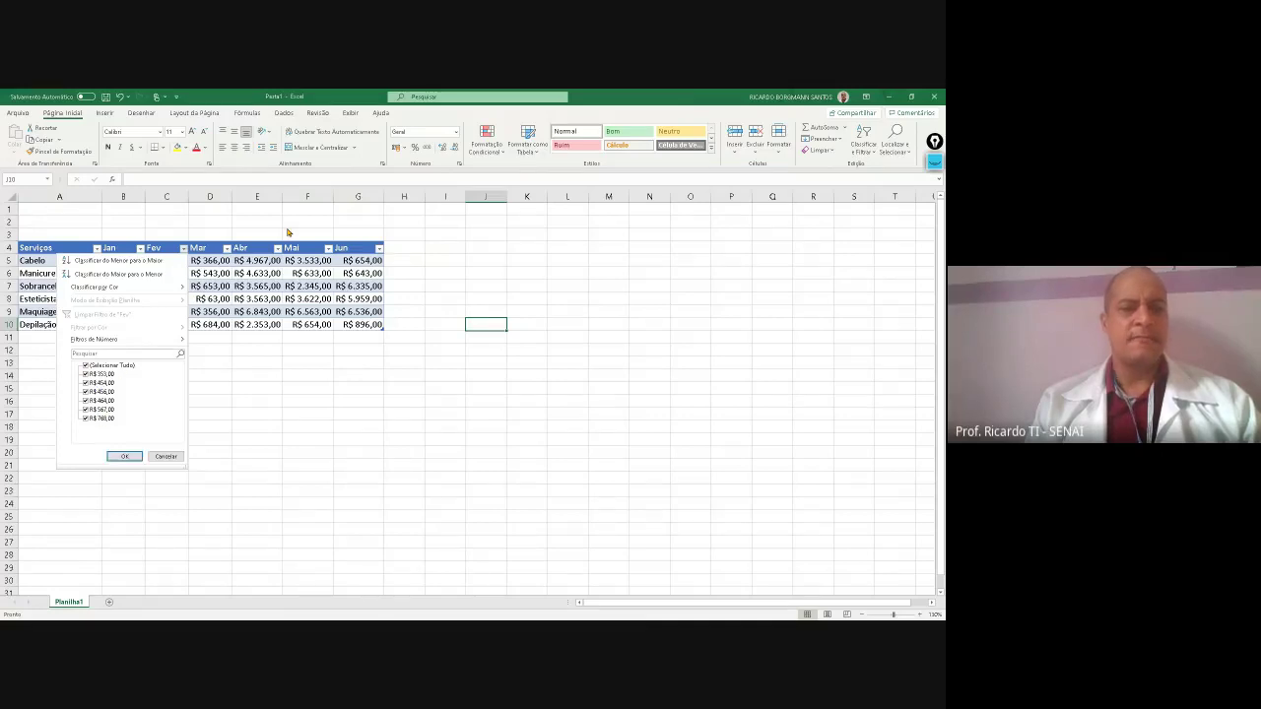
pyautogui.click(278, 275)
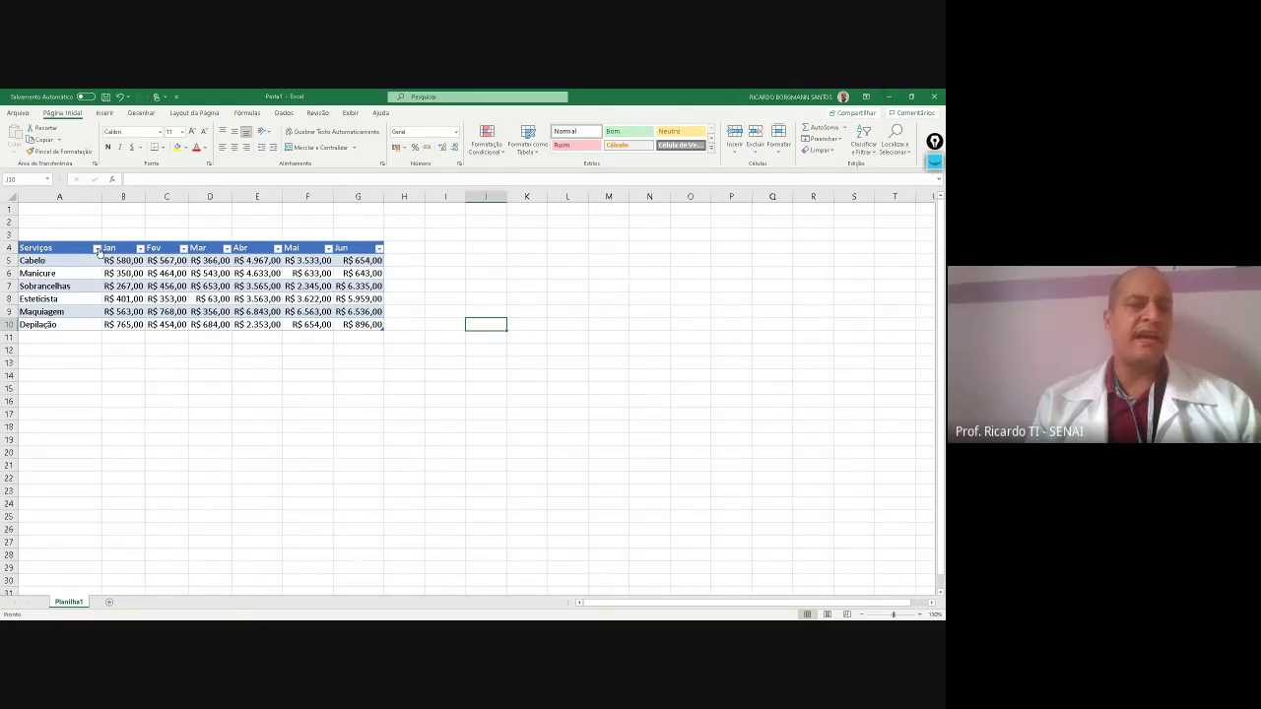
# Filter the Serviços column of the table to show only Esteticista
pyautogui.click(97, 248)
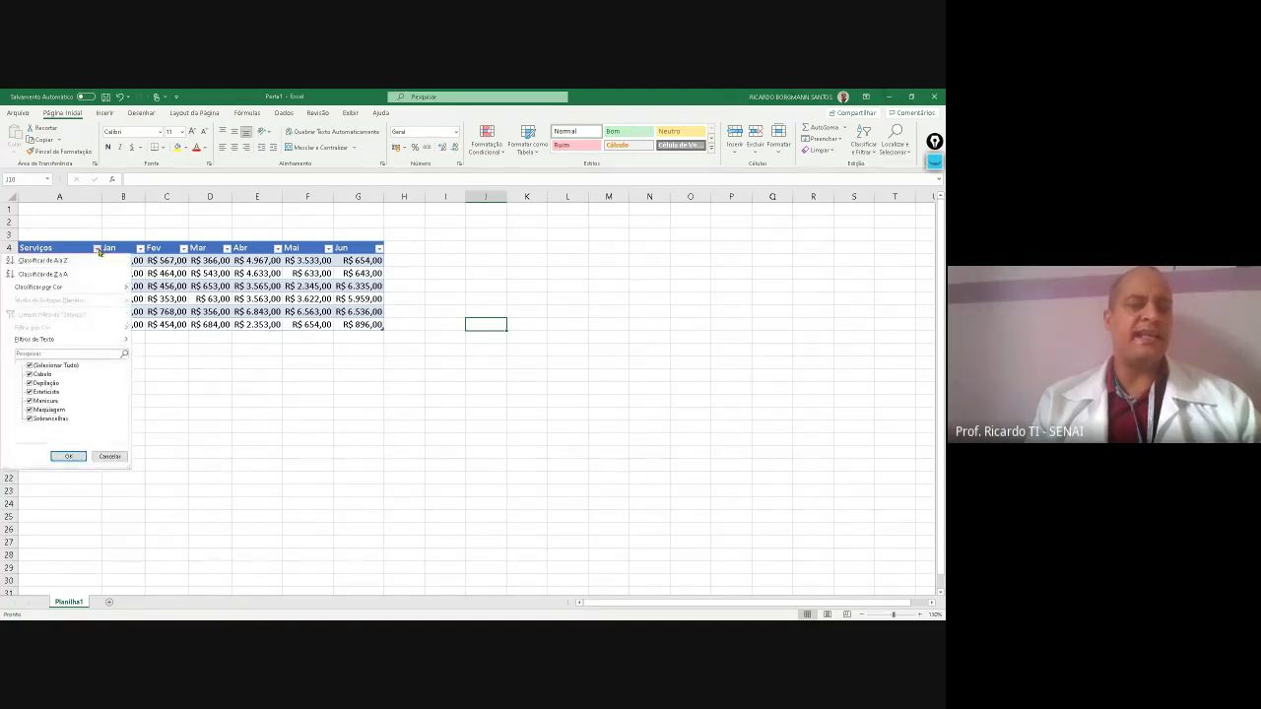
pyautogui.click(29, 366)
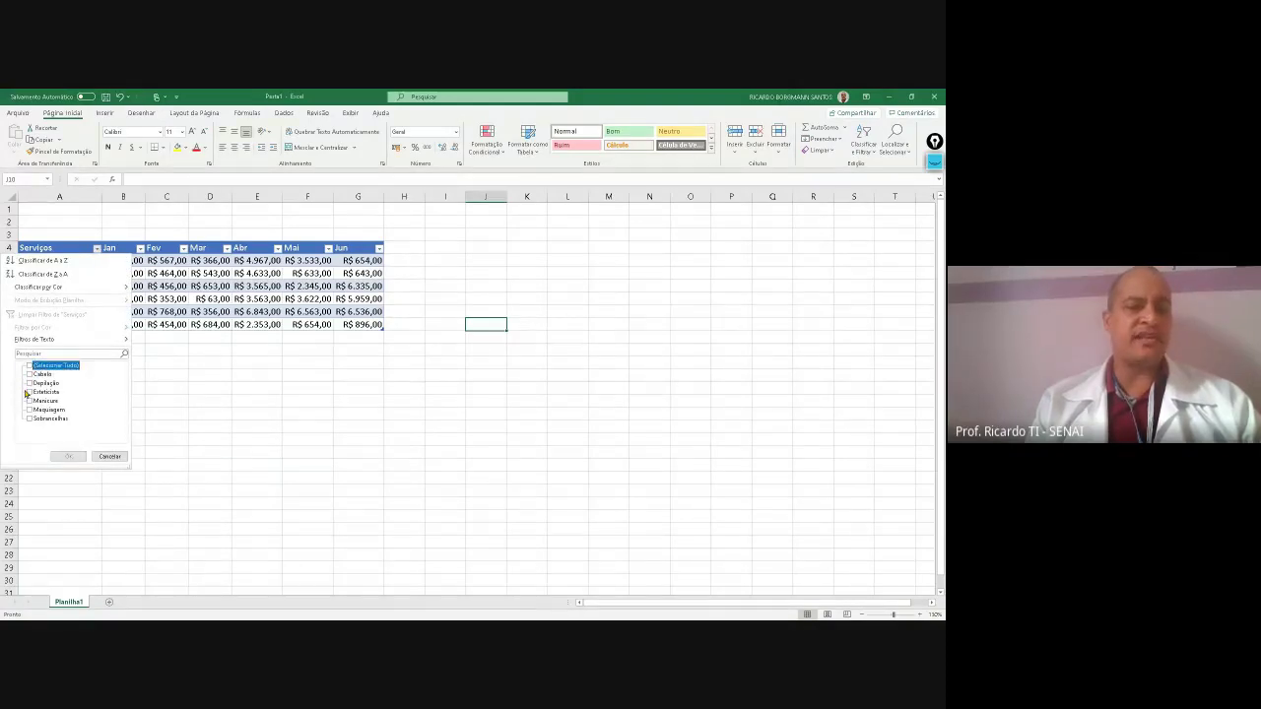
pyautogui.click(28, 393)
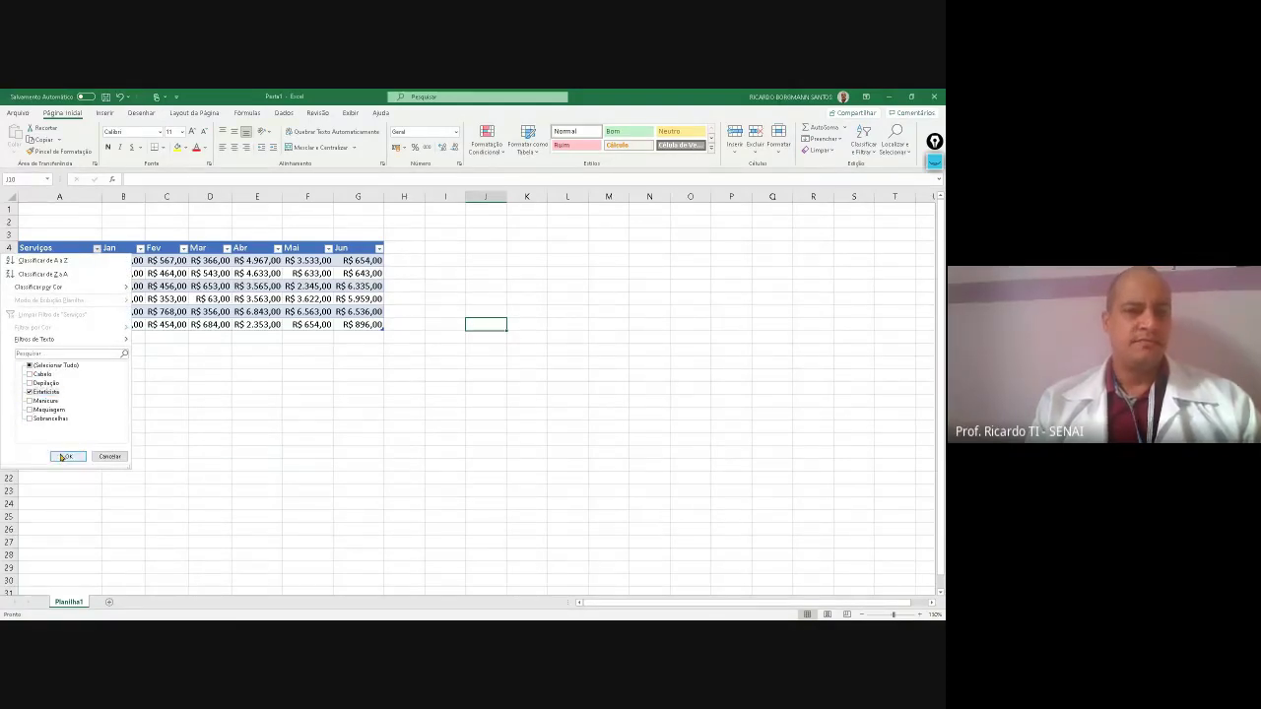
pyautogui.click(65, 456)
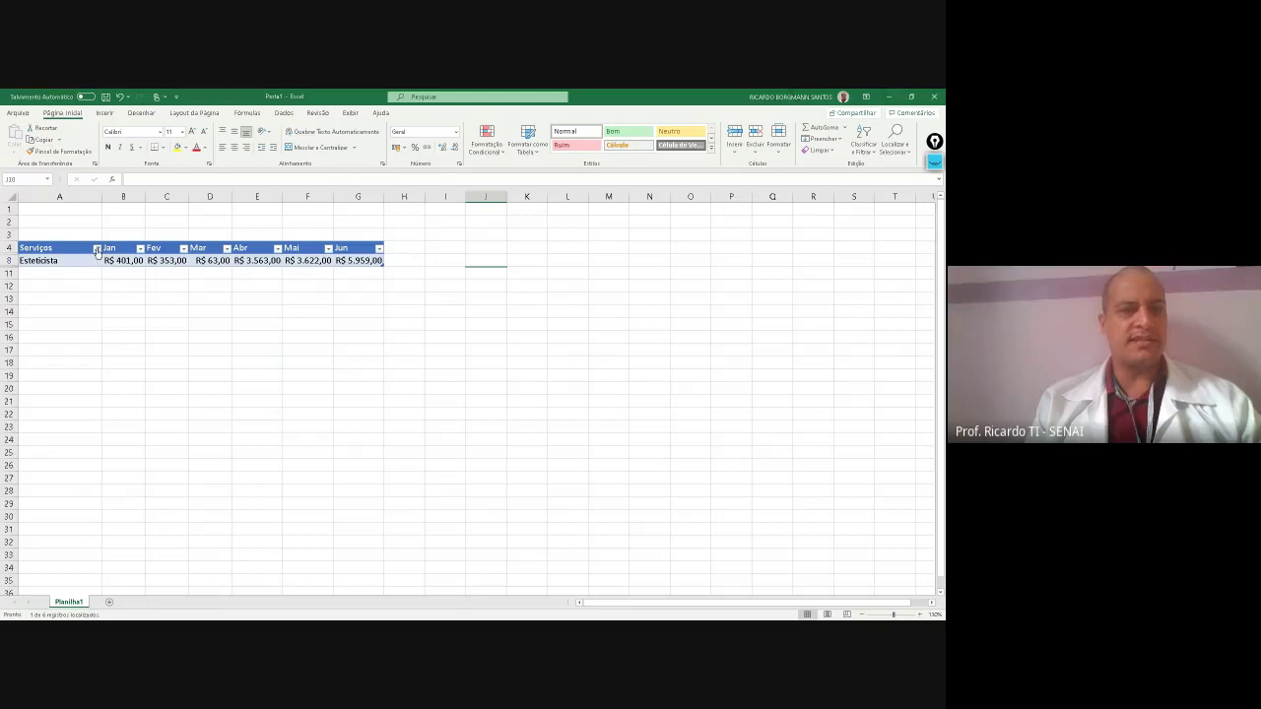
# Reset the Serviços column filter so that all services are selected again
pyautogui.click(96, 249)
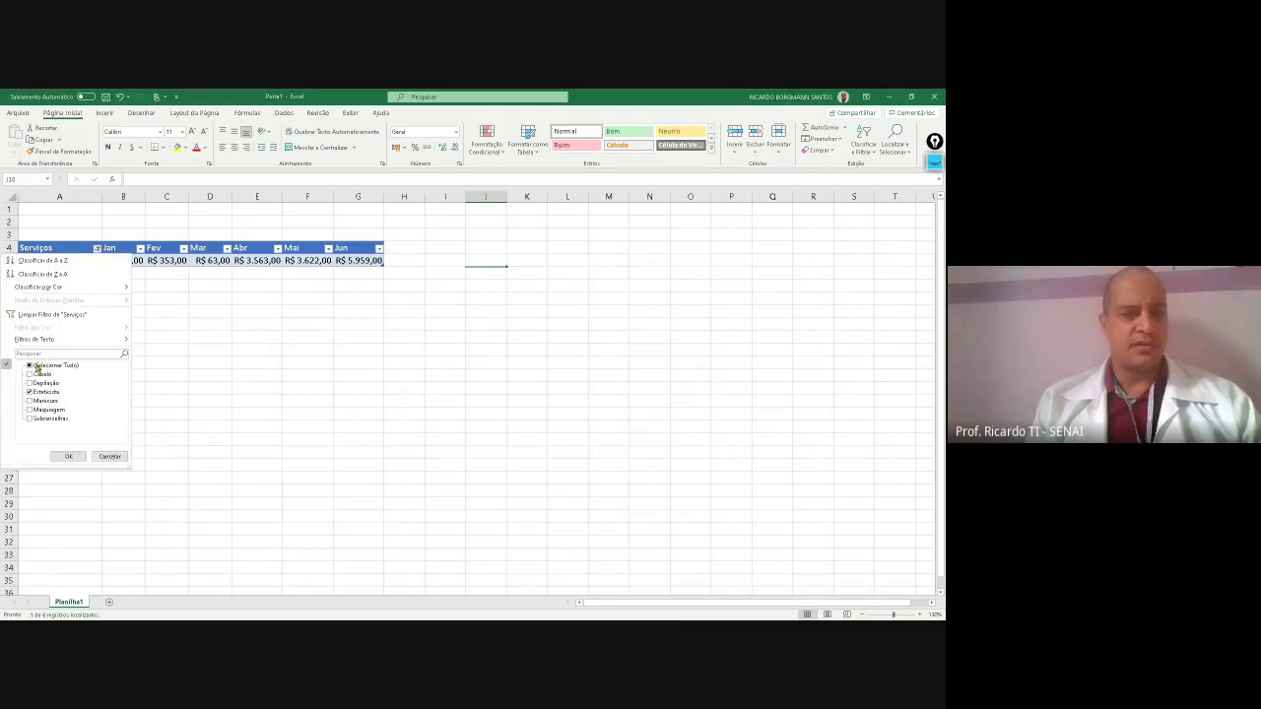
pyautogui.click(33, 365)
pyautogui.click(66, 456)
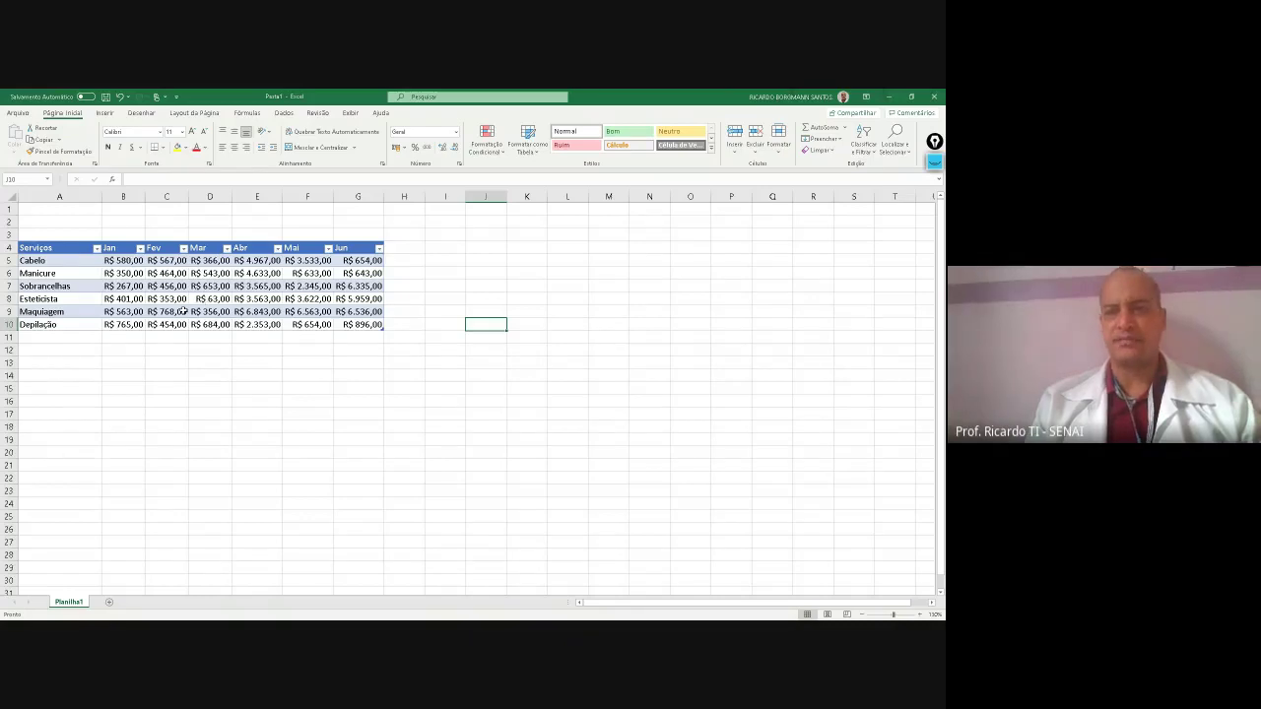
# Turn off the filter in the services table's header row, and deselect the table
pyautogui.click(183, 311)
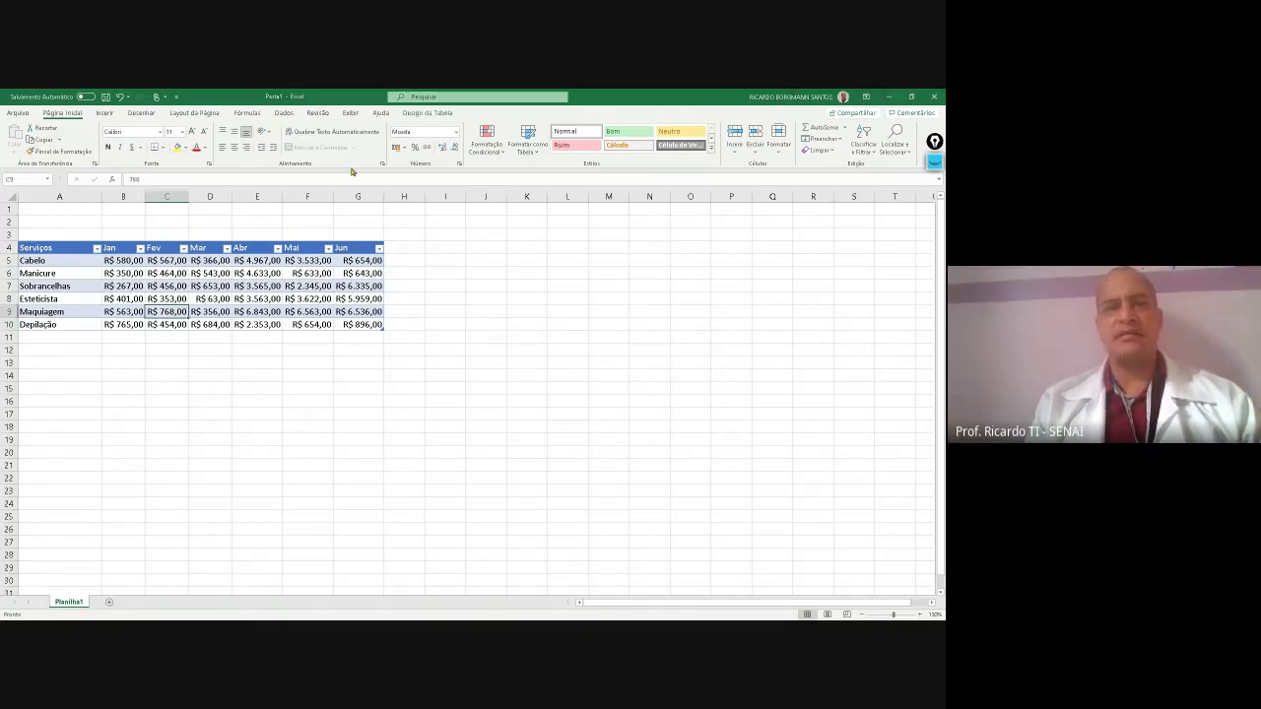
pyautogui.click(283, 114)
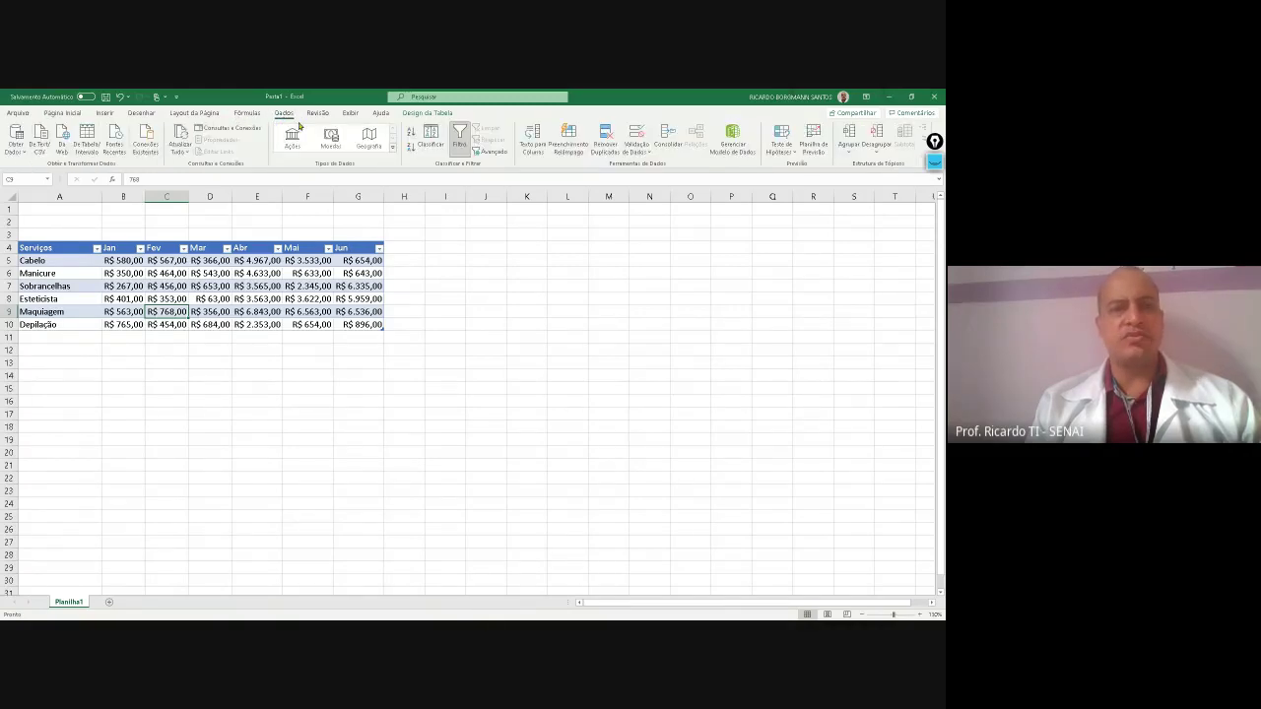
pyautogui.click(459, 140)
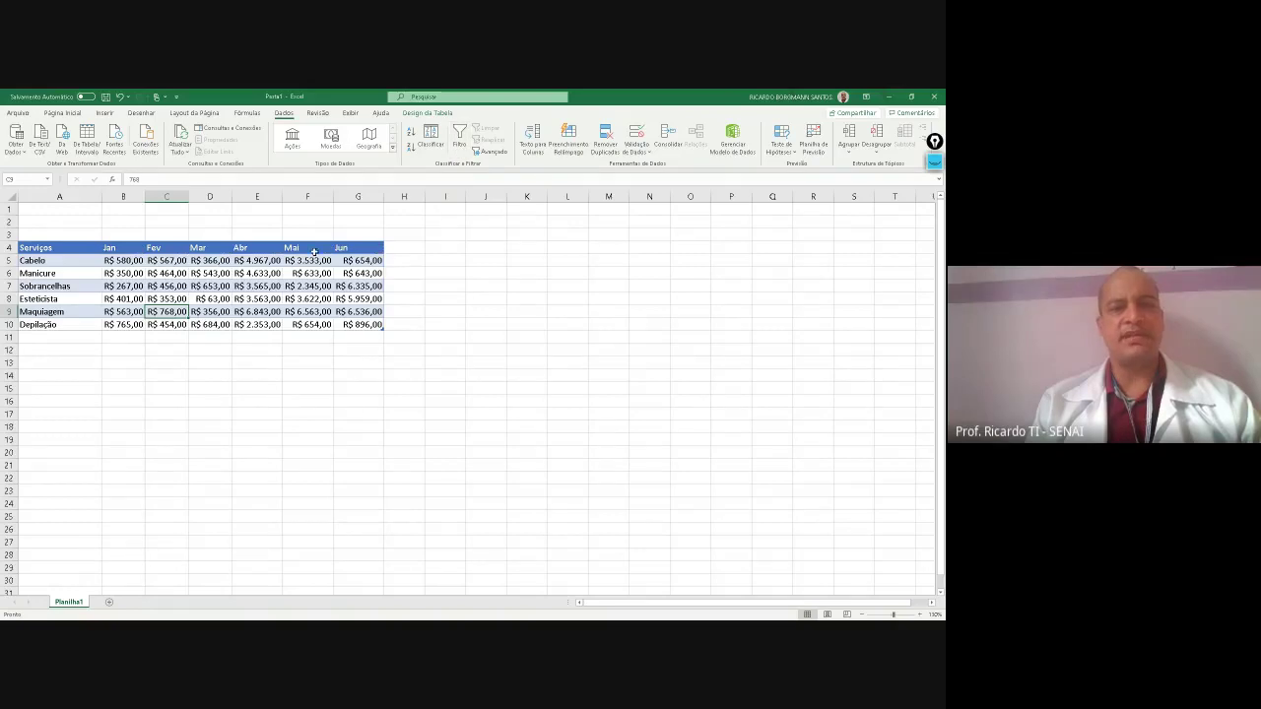
pyautogui.click(476, 282)
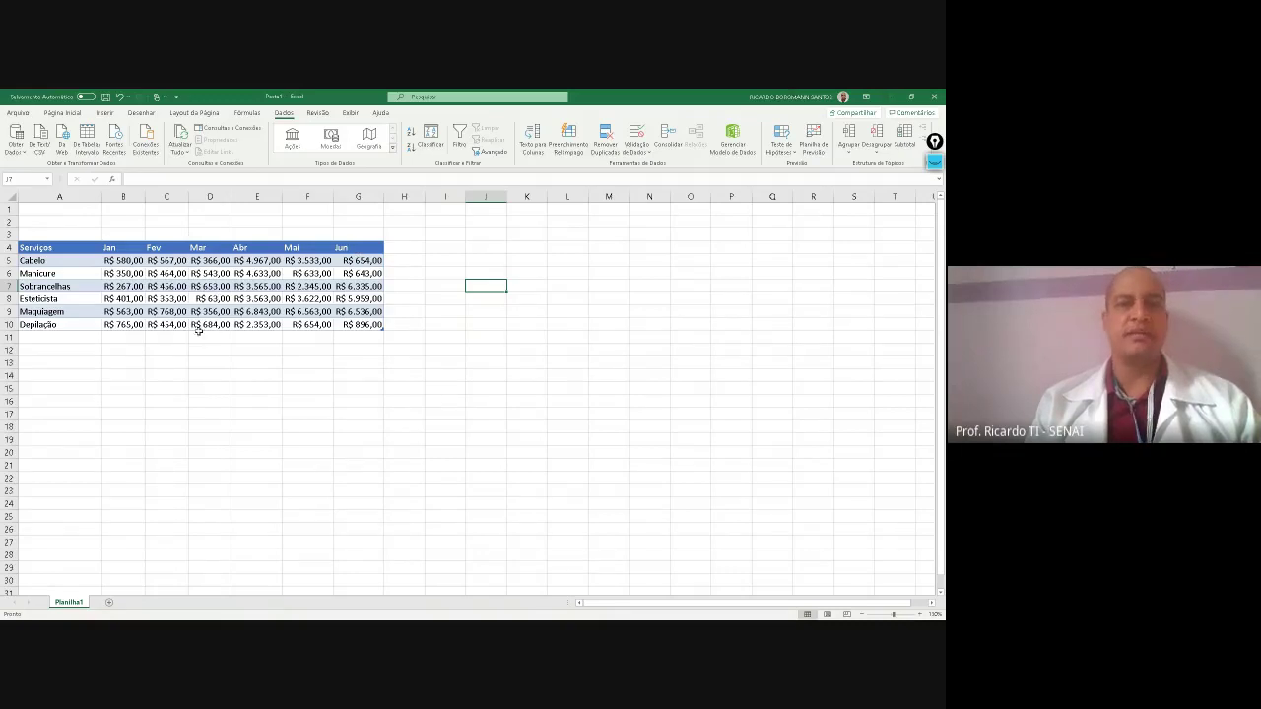
# Select the table's data rows, and extend the selection to the whole table A4:G10 including its headers
pyautogui.click(263, 259)
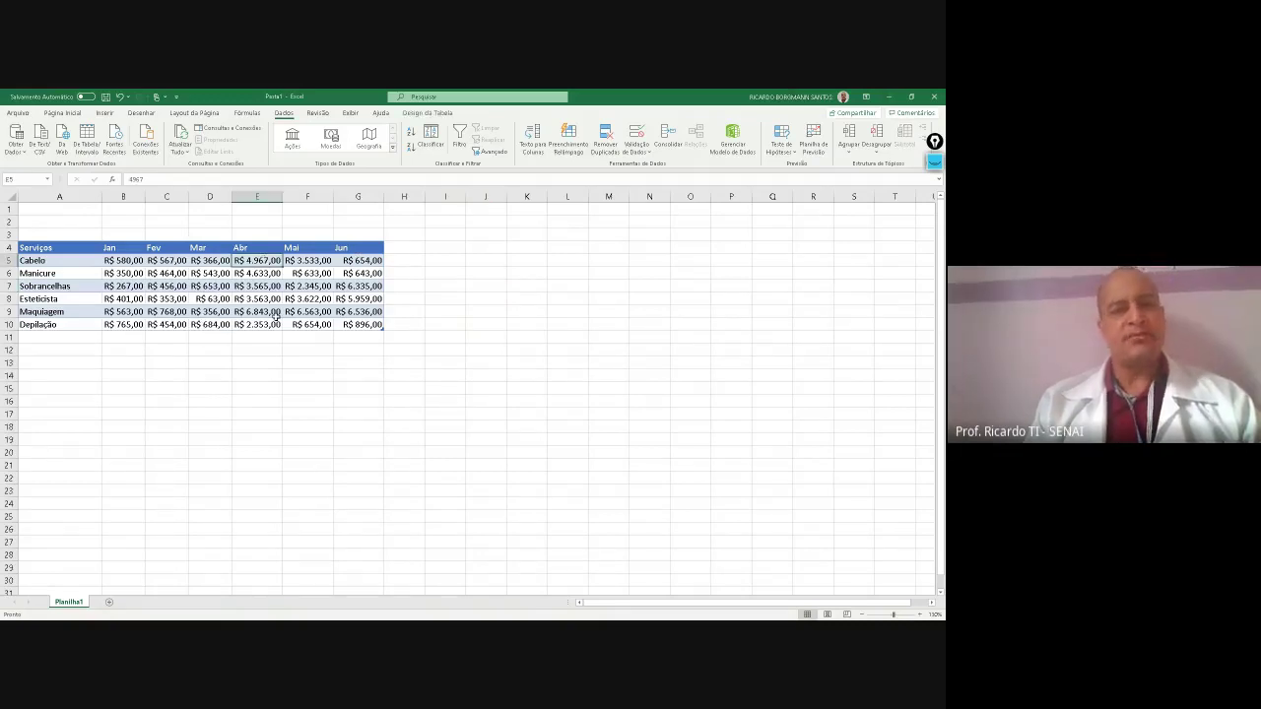
pyautogui.click(243, 333)
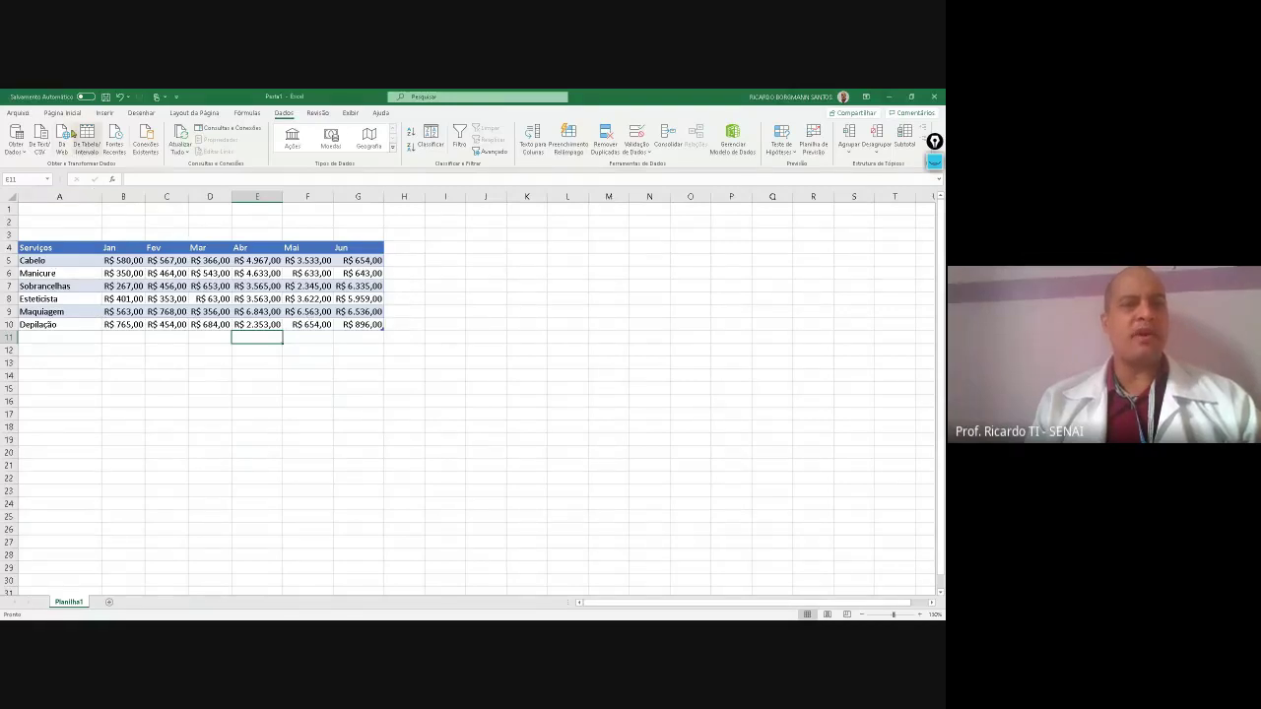
pyautogui.click(61, 113)
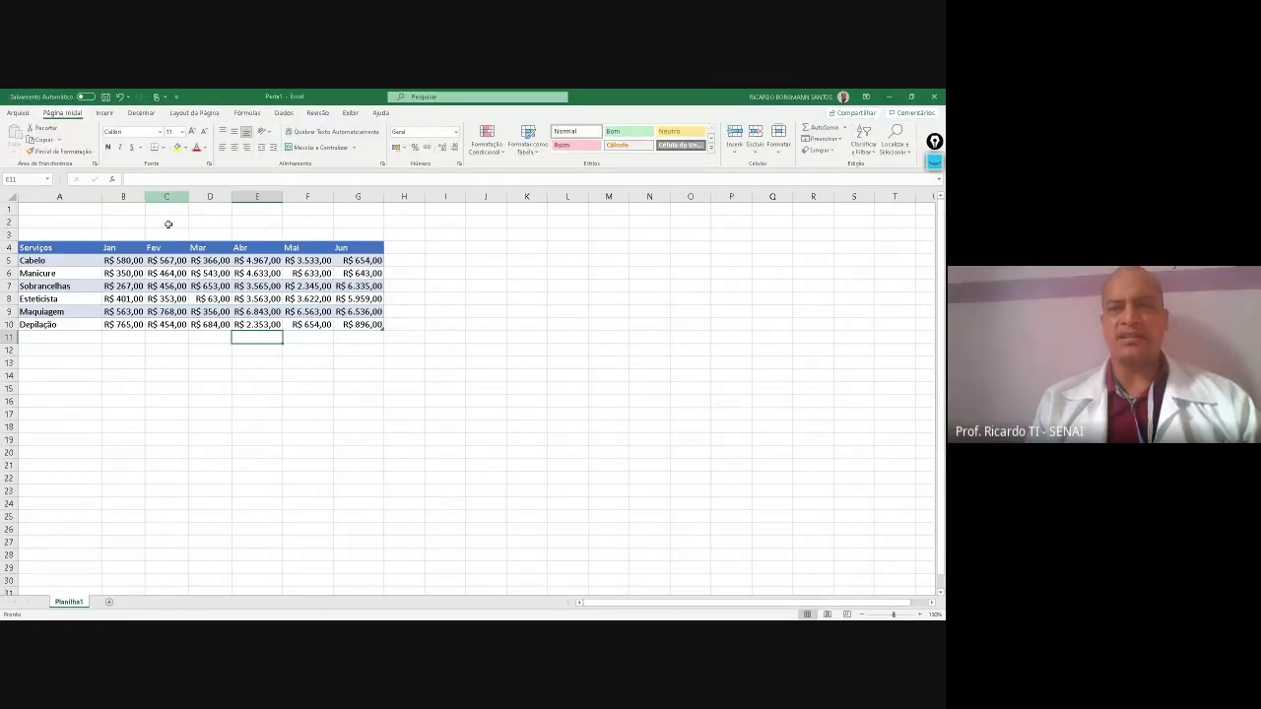
pyautogui.click(174, 271)
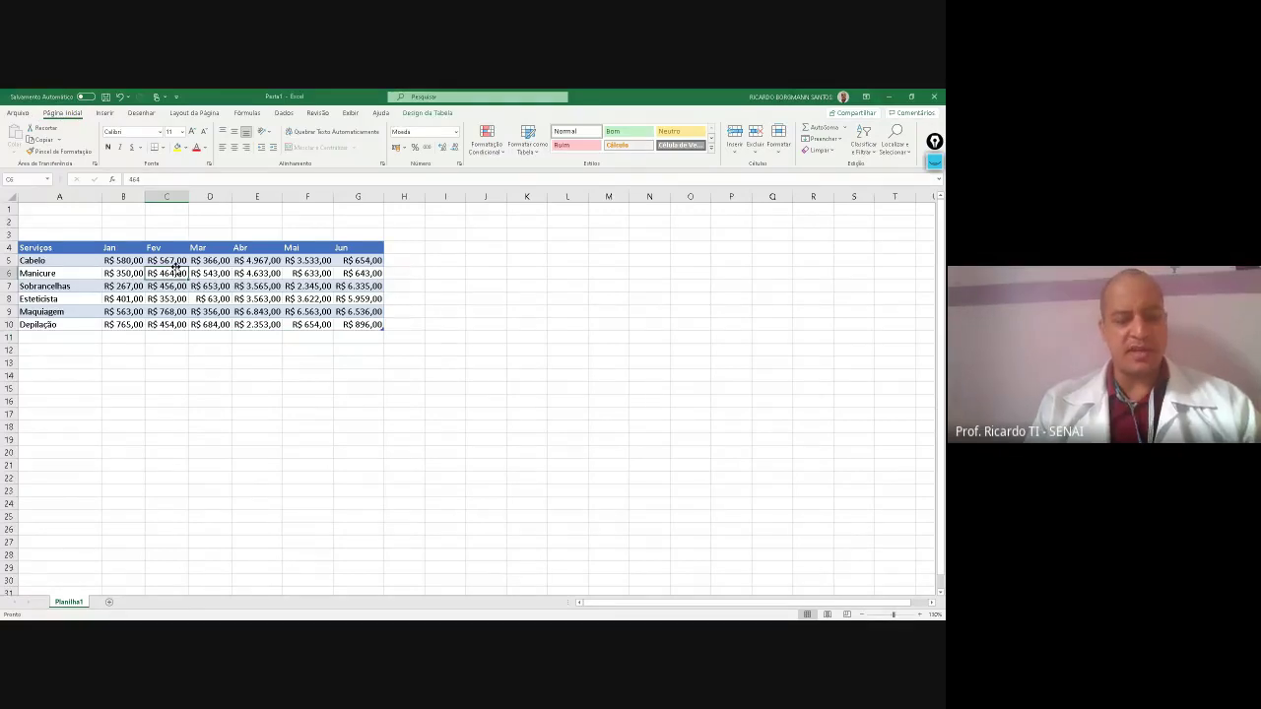
pyautogui.hotkey('ctrl', 'a')
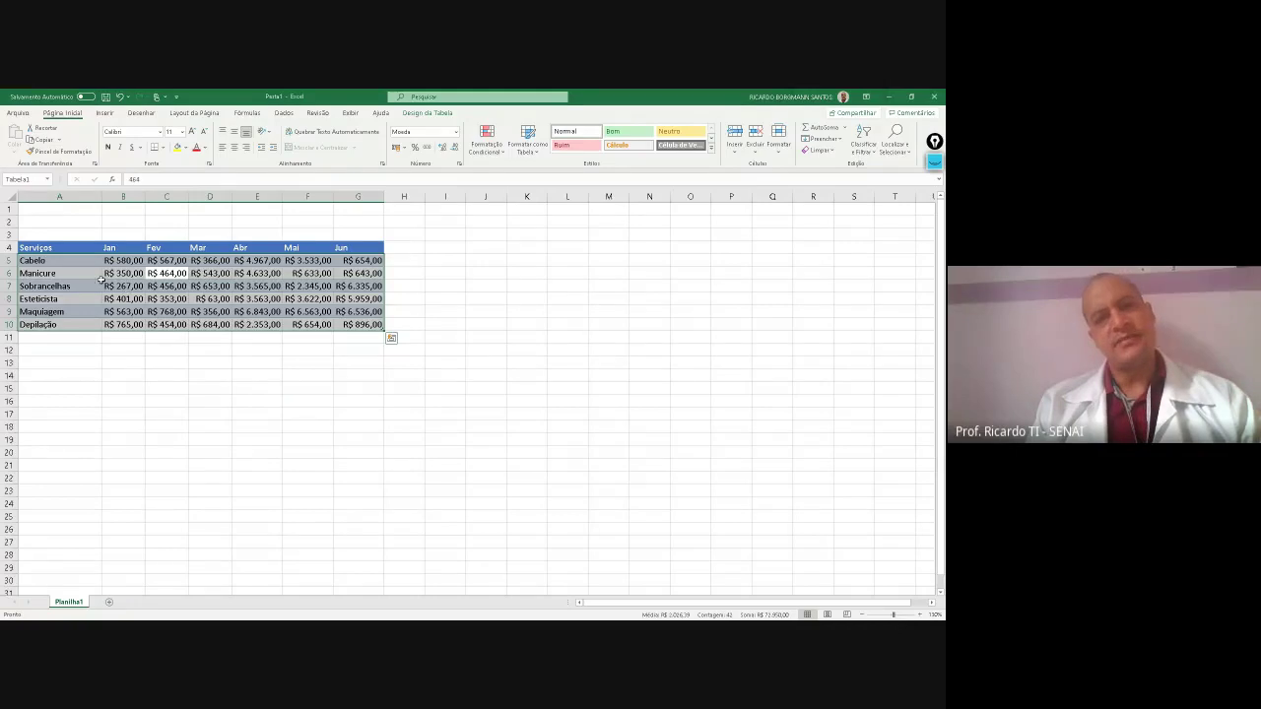
pyautogui.moveTo(56, 247); pyautogui.dragTo(358, 325)
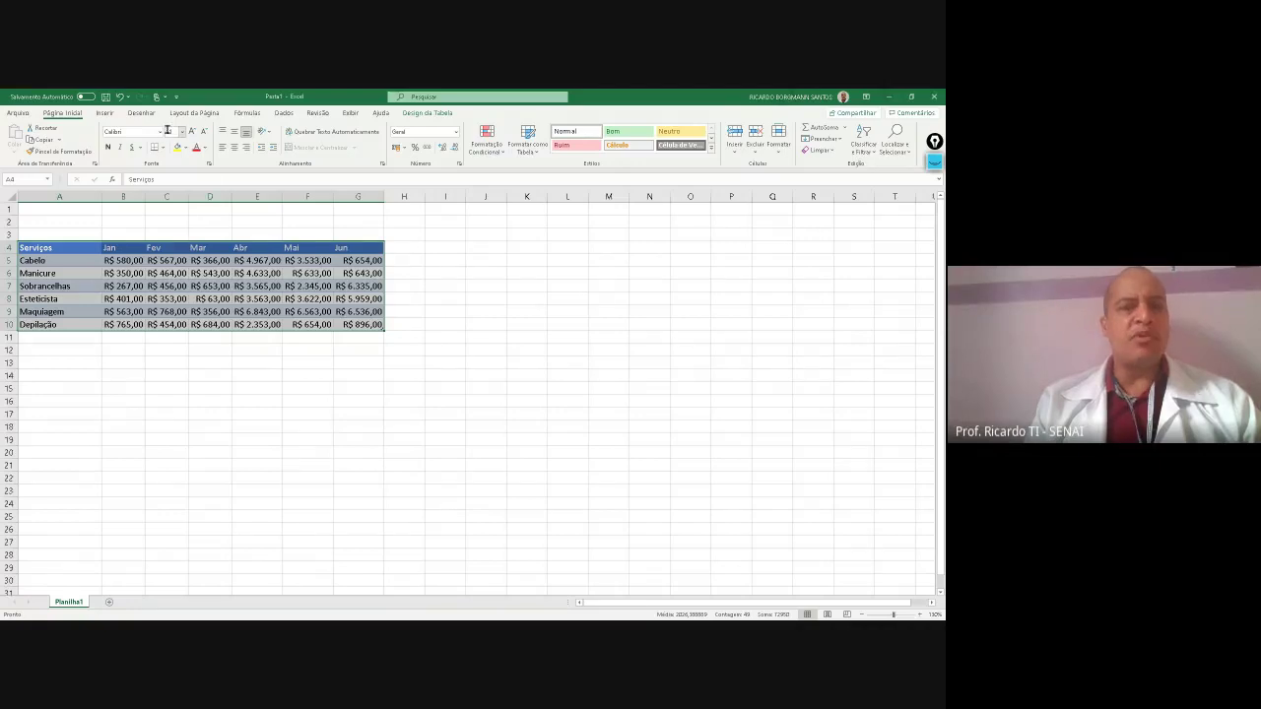
pyautogui.click(283, 114)
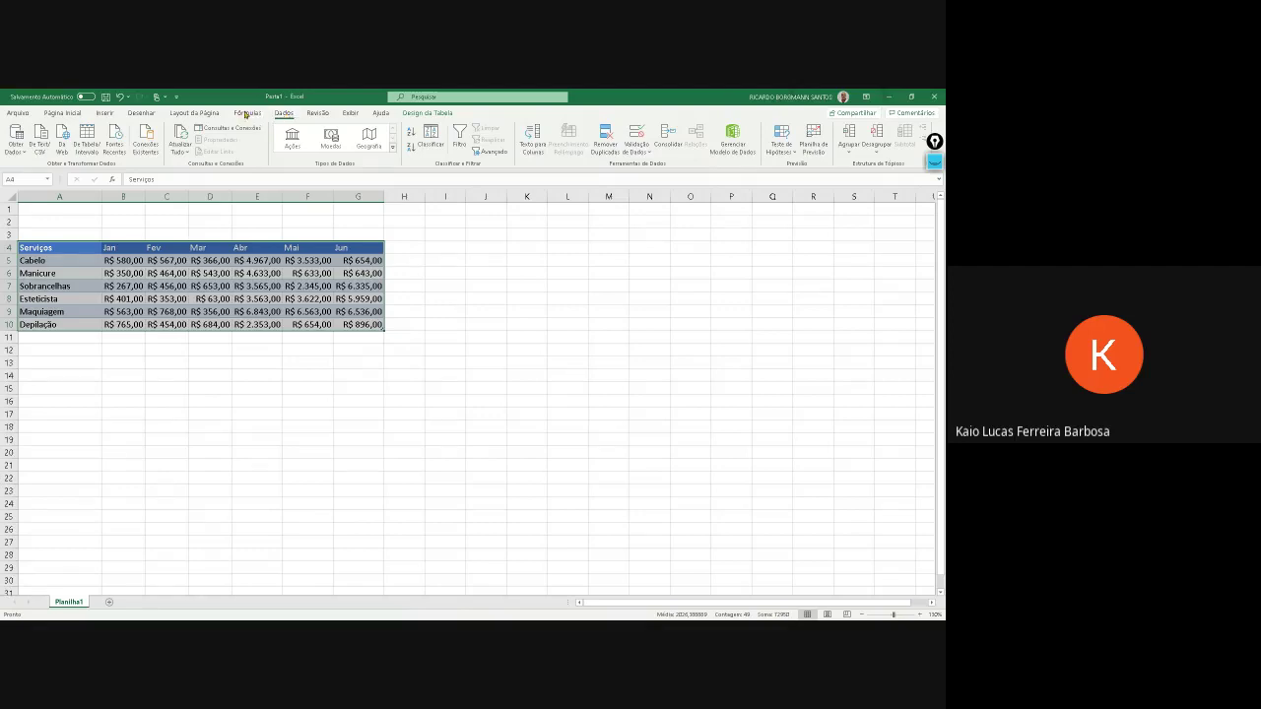
pyautogui.click(240, 115)
pyautogui.click(207, 114)
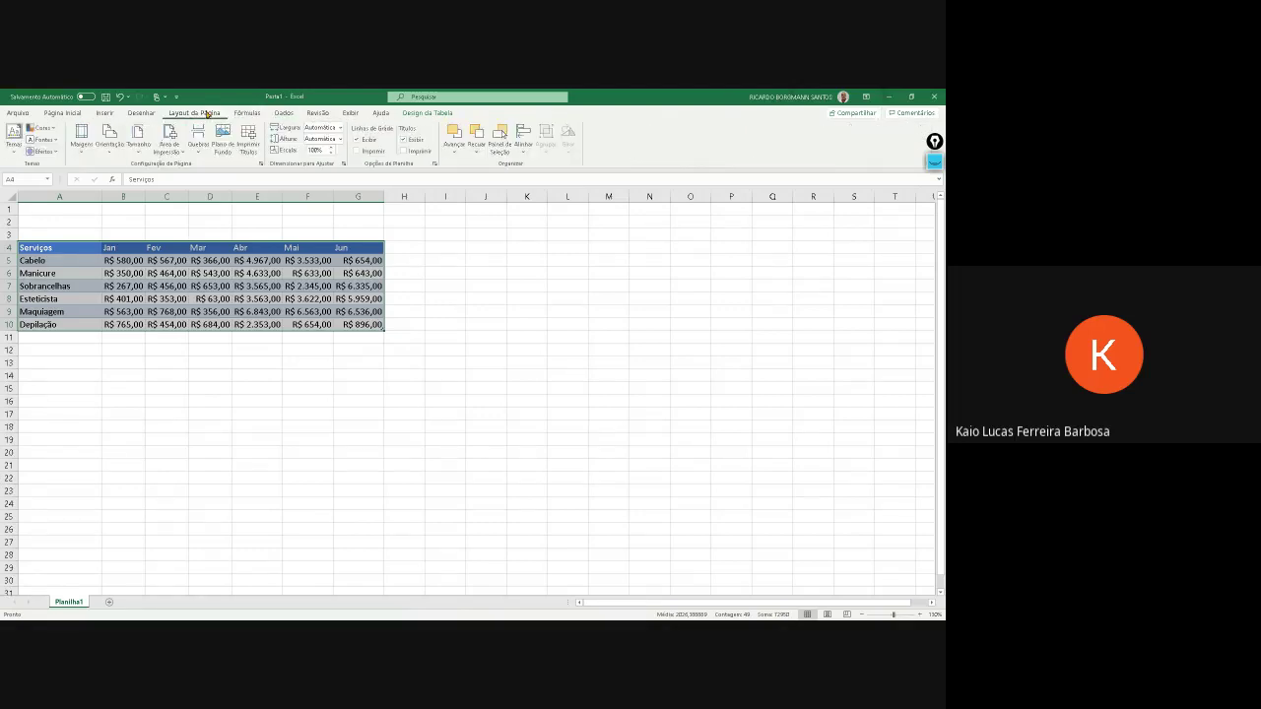
pyautogui.click(143, 113)
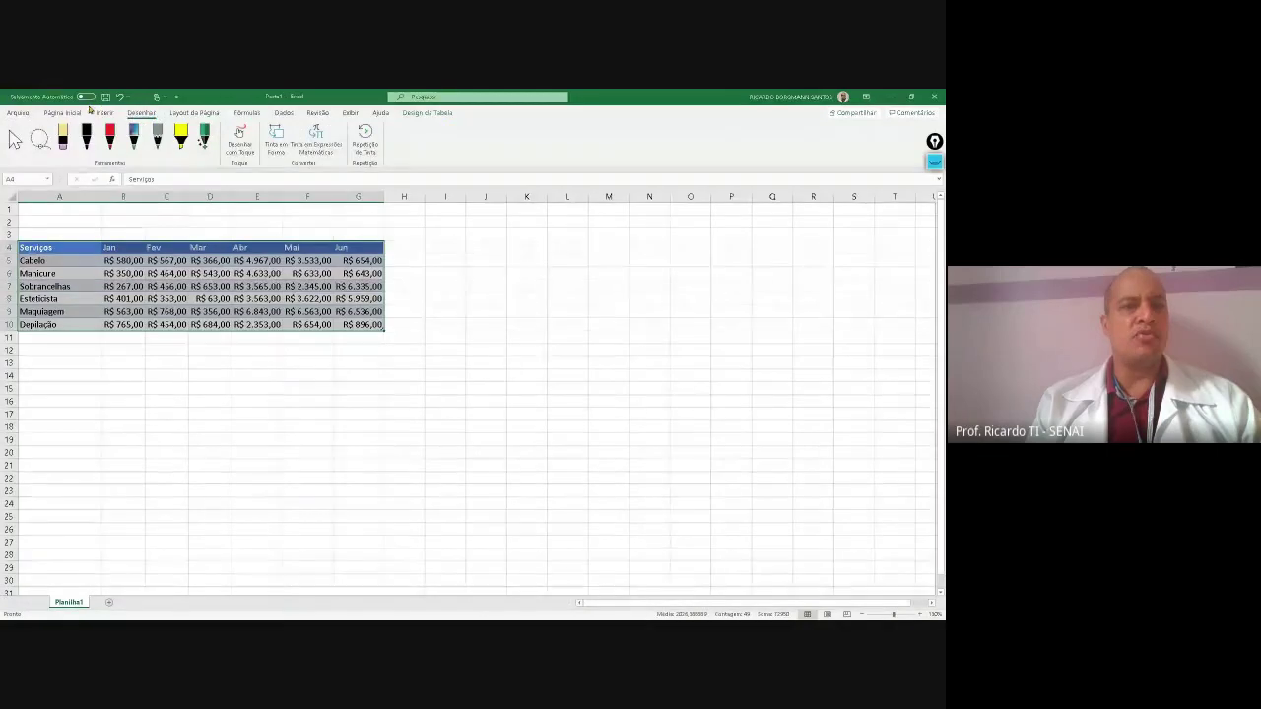
pyautogui.click(106, 113)
pyautogui.click(71, 114)
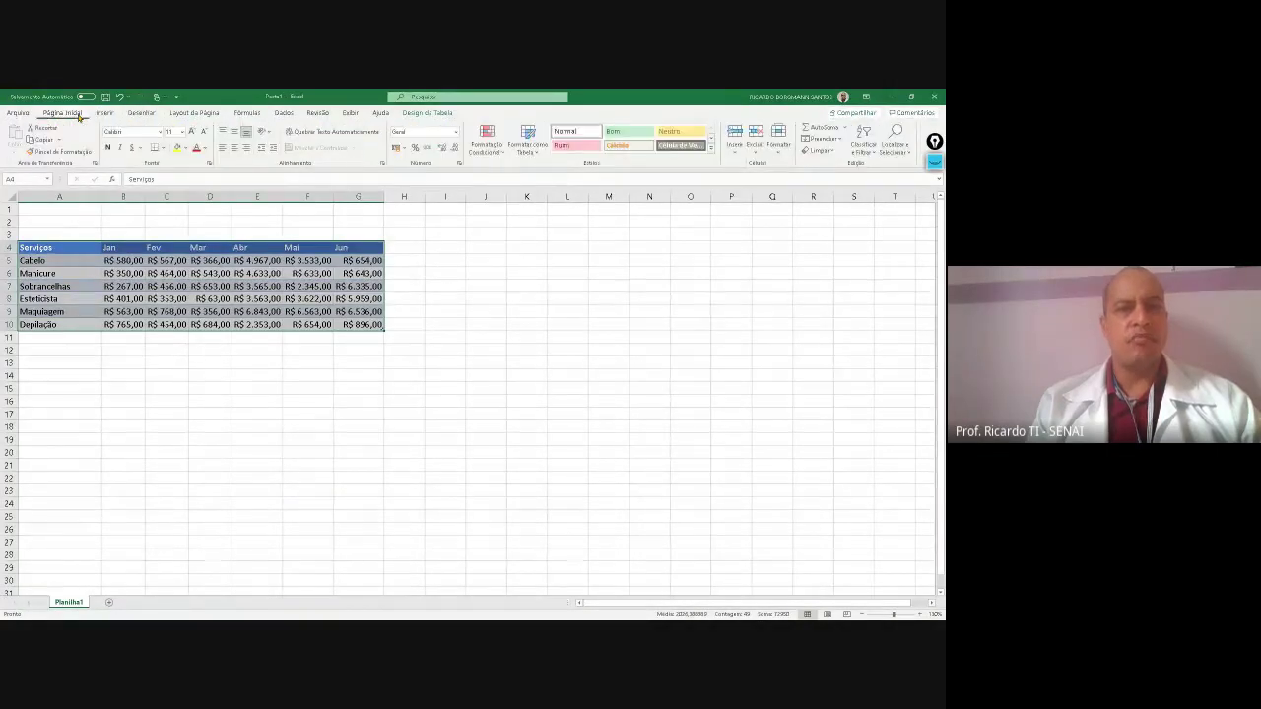
pyautogui.click(224, 336)
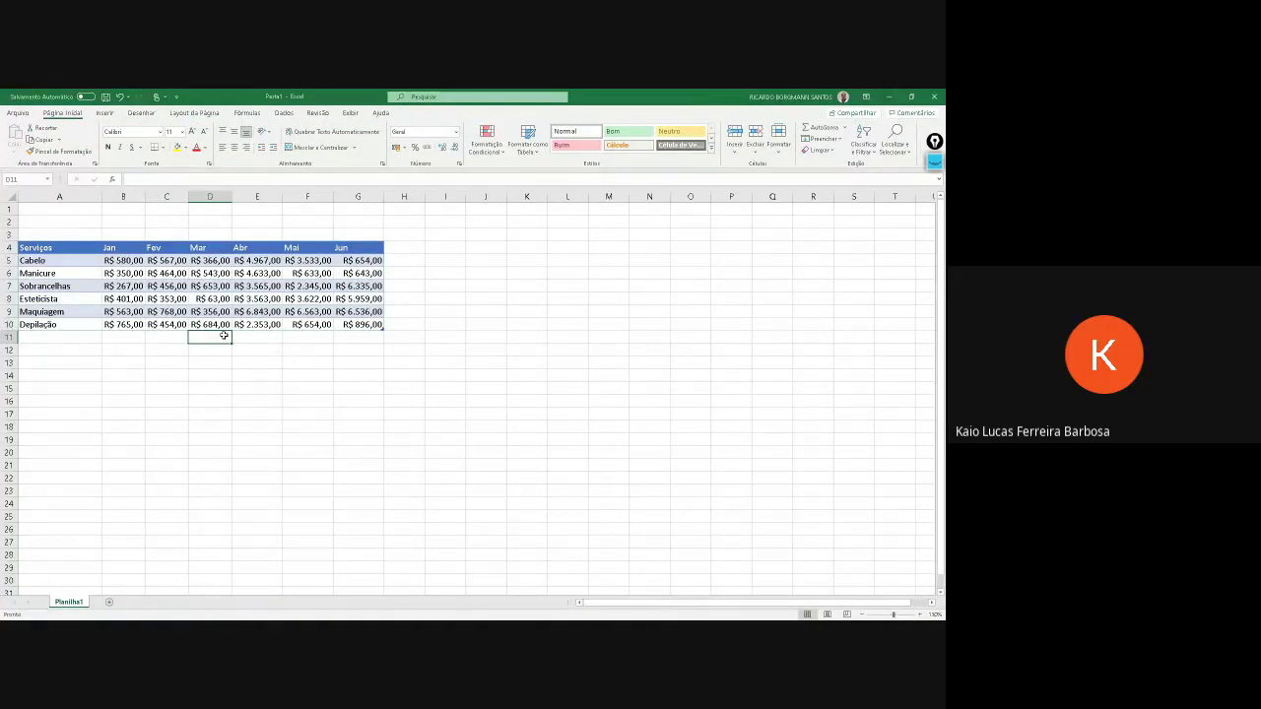
# Undo the filter changes and the table conversion back to the plain services range, and deselect it
pyautogui.hotkey('ctrl', 'z')
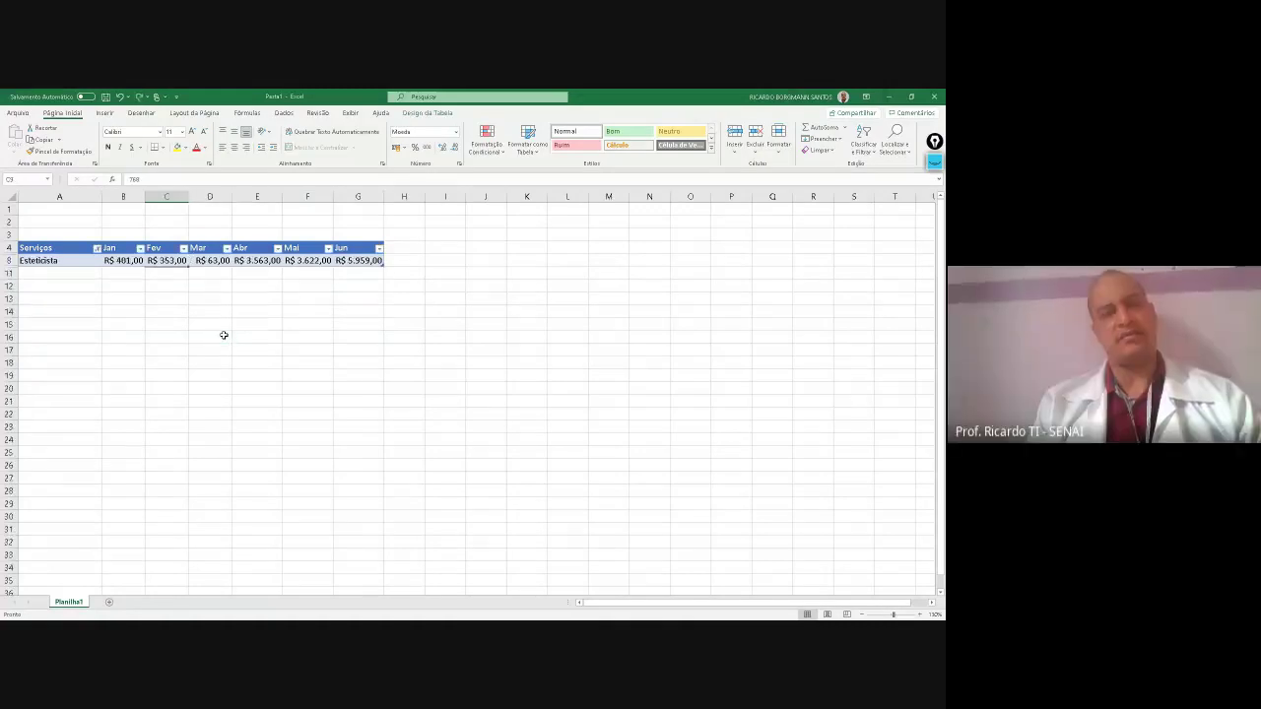
pyautogui.click(283, 406)
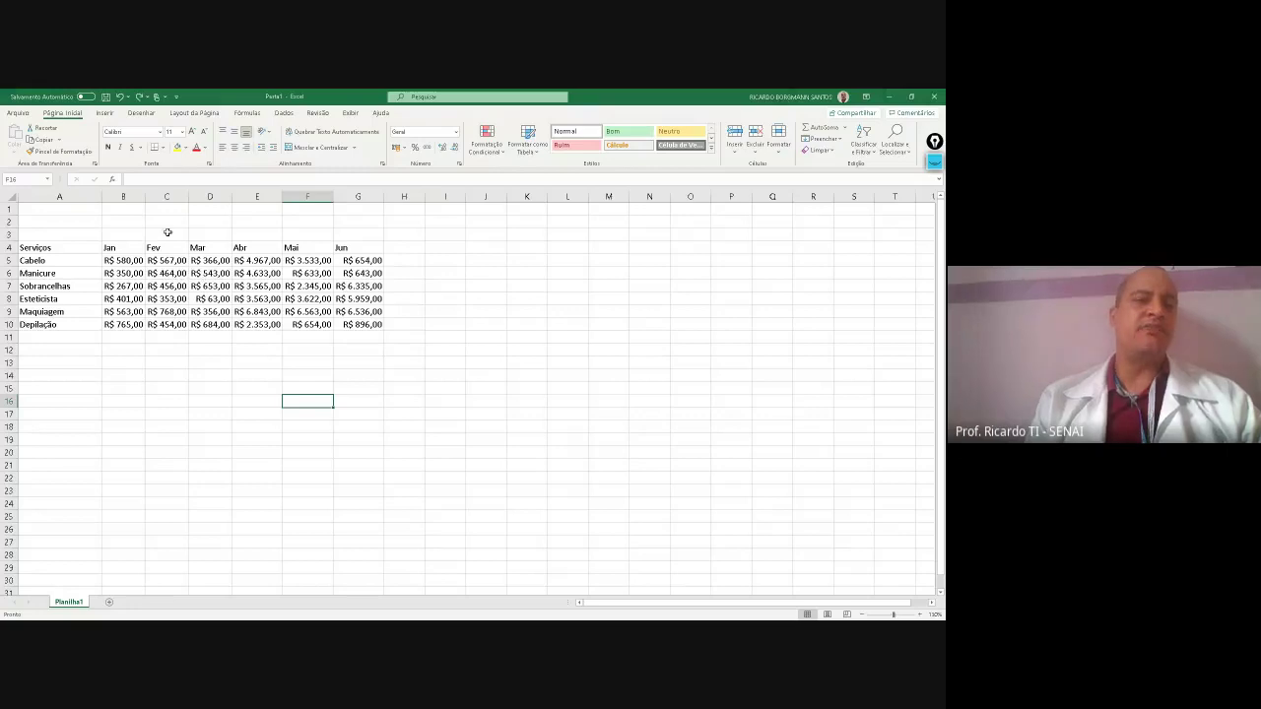
# Widen the month columns B to G together to one equal, larger width, and deselect them
pyautogui.moveTo(134, 196); pyautogui.dragTo(337, 215)
pyautogui.moveTo(145, 196)
pyautogui.mouseDown()
pyautogui.moveTo(193, 196)
pyautogui.moveTo(165, 198)
pyautogui.mouseUp()
pyautogui.click(198, 359)
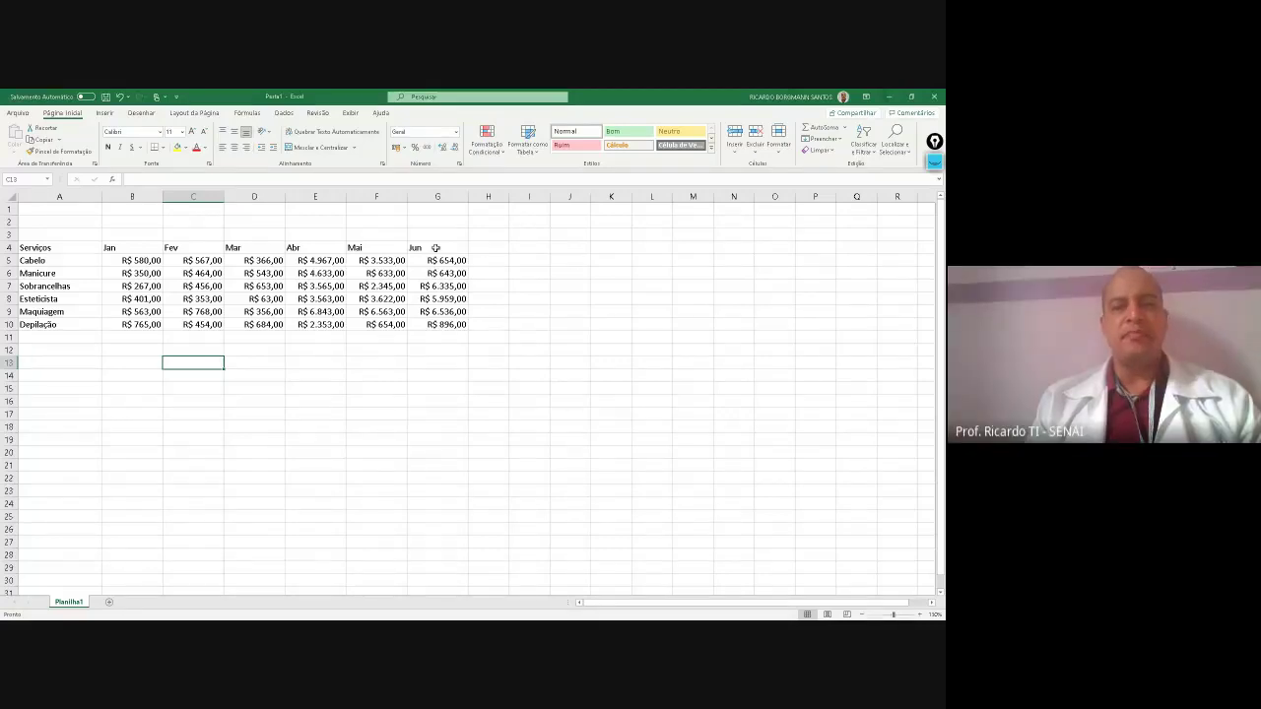
# Extend the month headers in row 4 from Jun through Dez by autofill, and add a TOTAL header in N4
pyautogui.moveTo(435, 248)
pyautogui.mouseDown()
pyautogui.moveTo(591, 253)
pyautogui.moveTo(445, 245)
pyautogui.mouseUp()
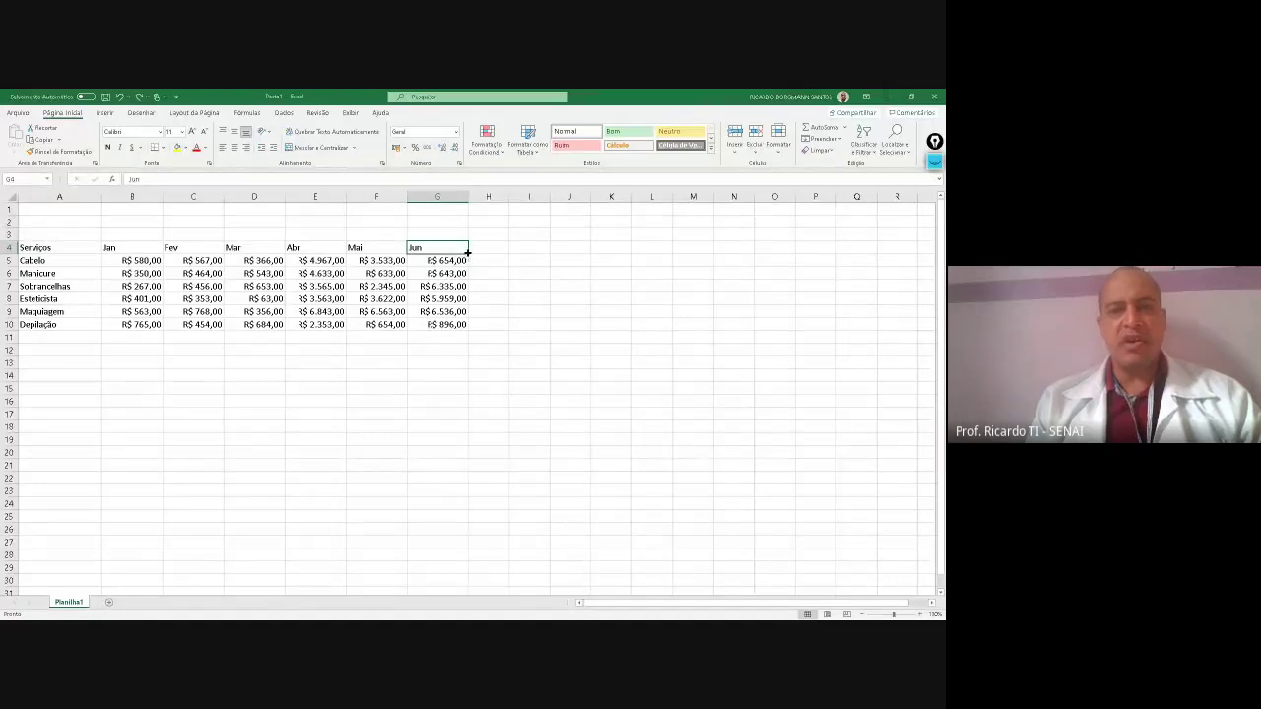
pyautogui.moveTo(468, 253); pyautogui.dragTo(700, 250)
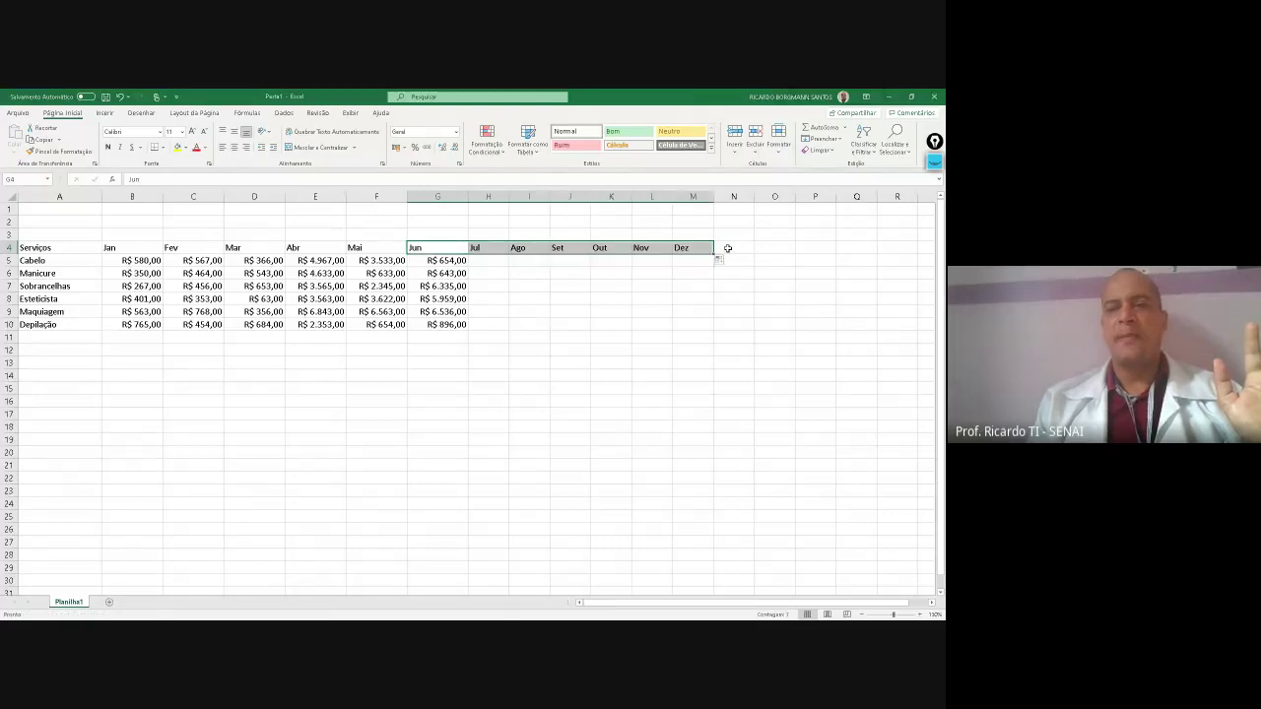
pyautogui.click(729, 248)
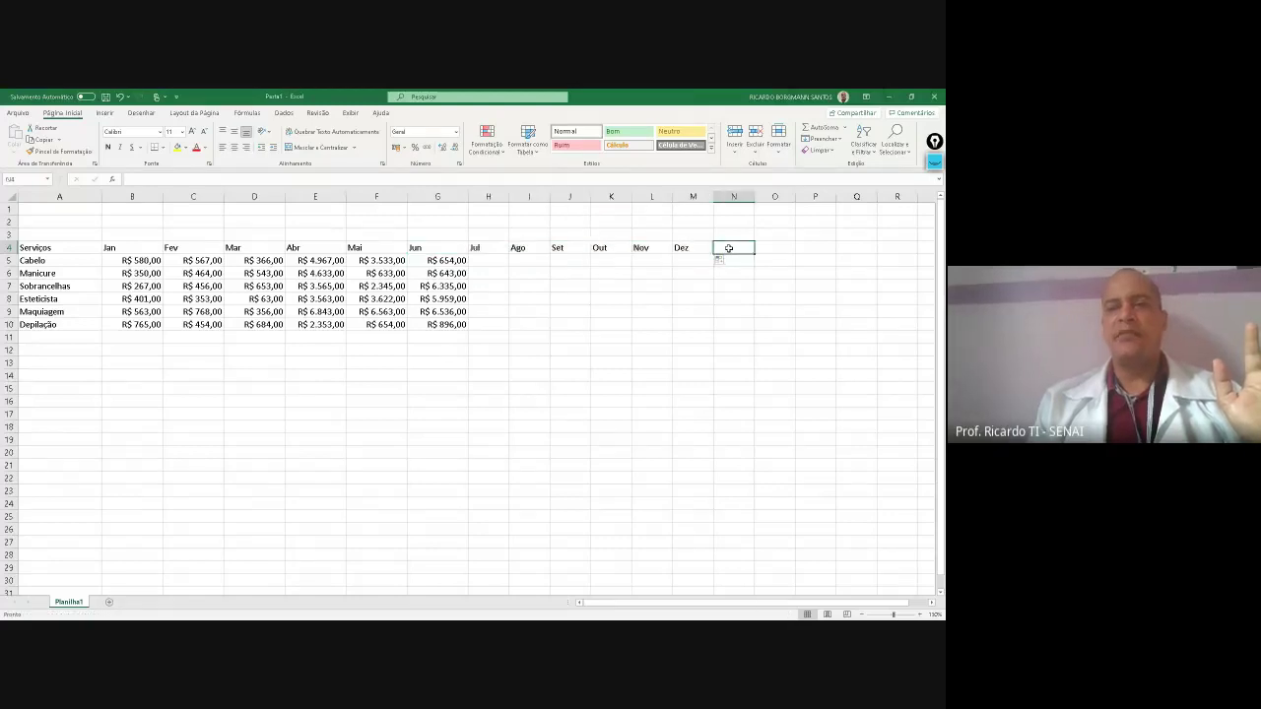
pyautogui.write('TOTAL')
pyautogui.click(722, 313)
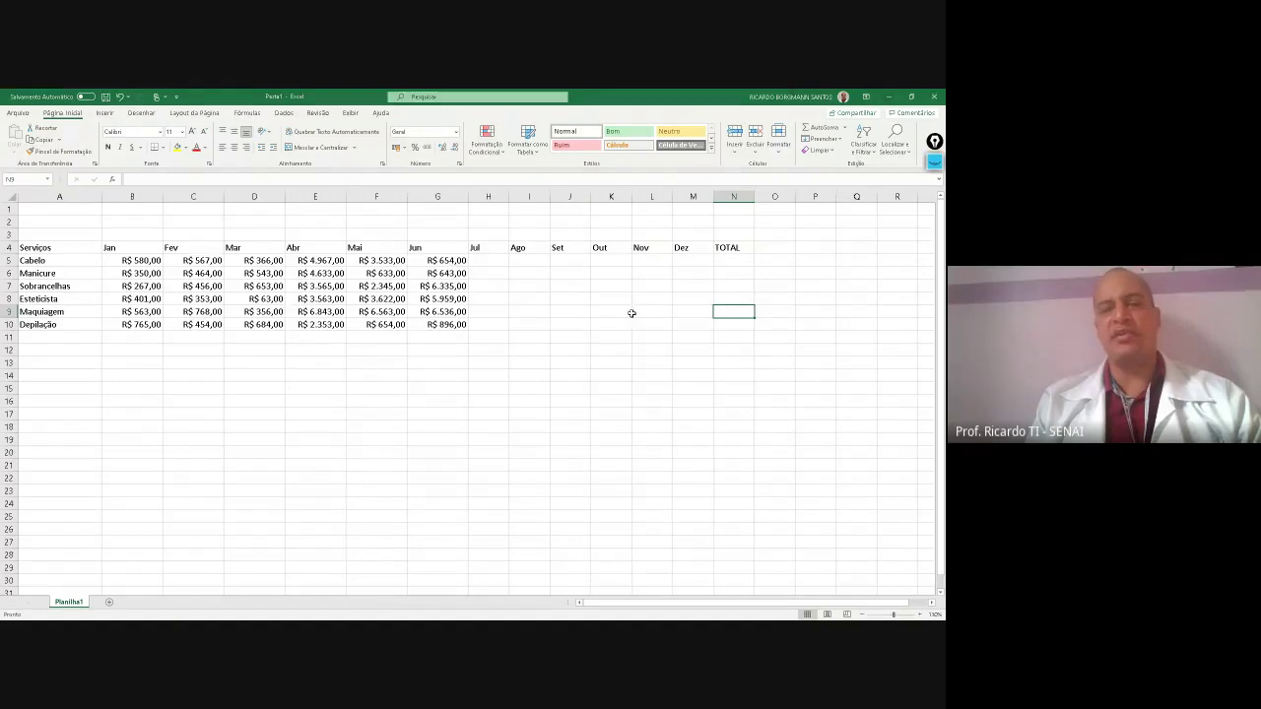
pyautogui.click(734, 262)
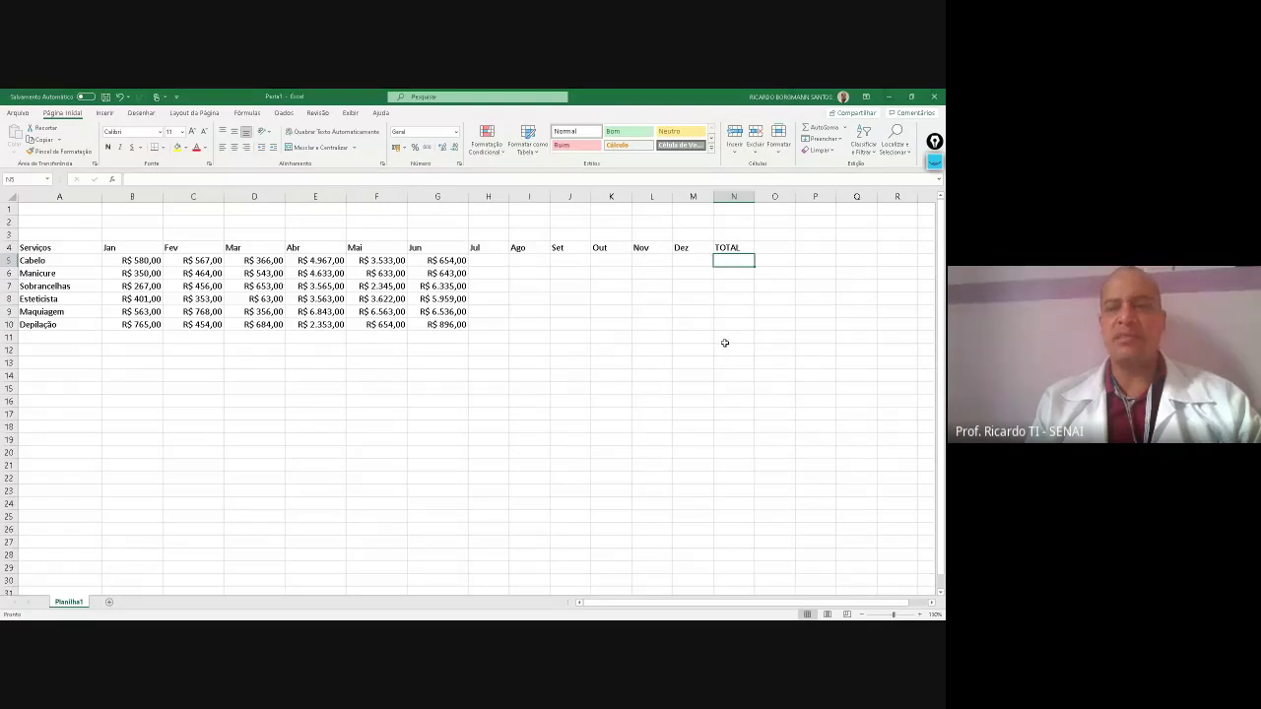
pyautogui.click(521, 377)
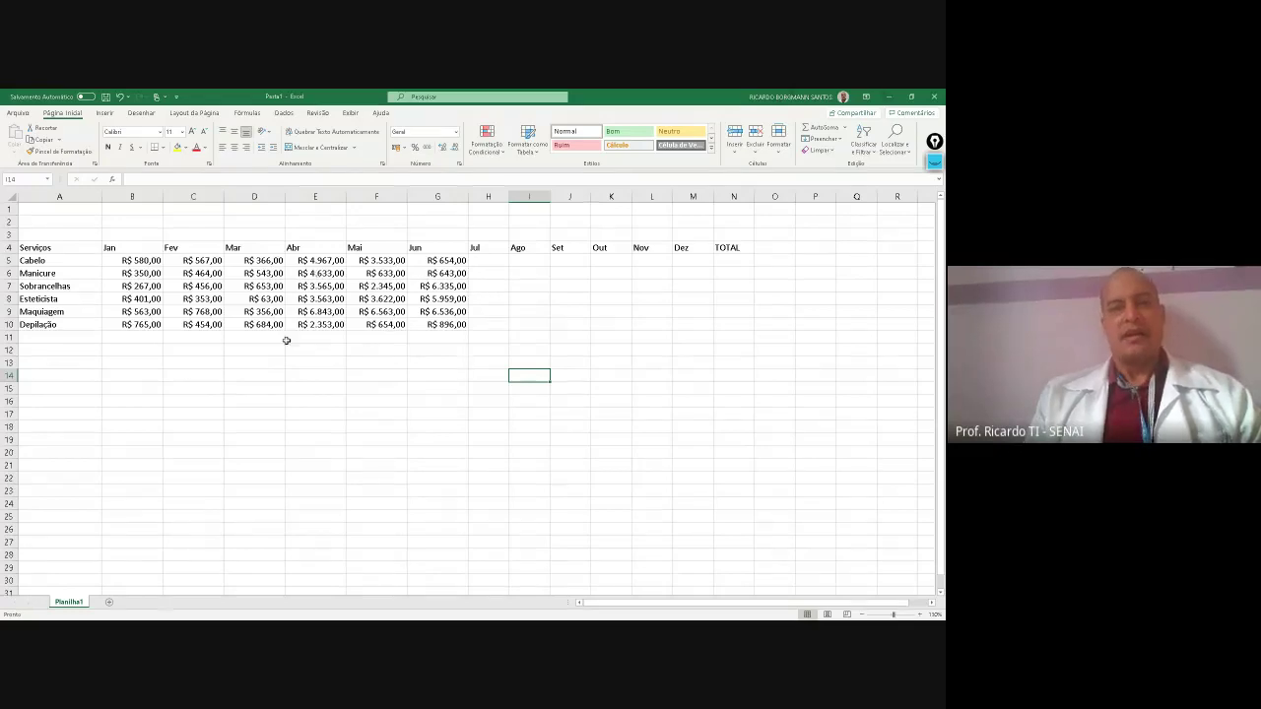
# Convert the whole services range A4:N10 into a table, using its first row as headers, and deselect it
pyautogui.click(51, 249)
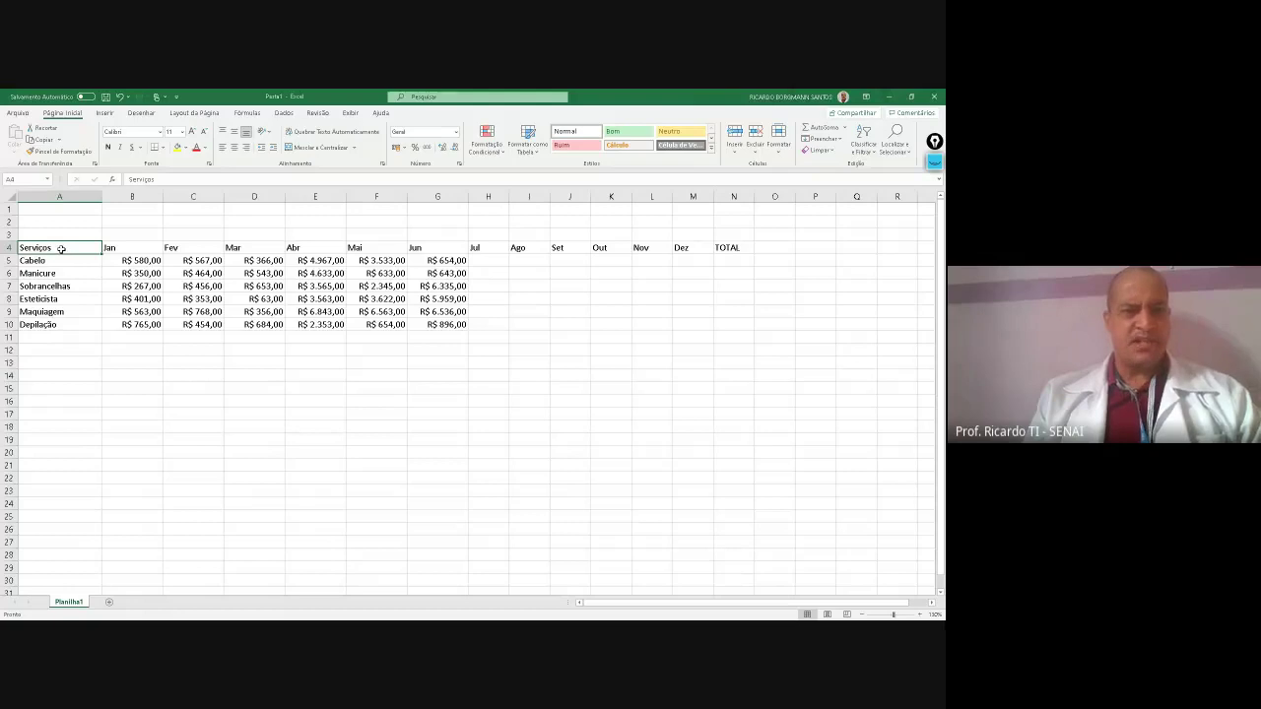
pyautogui.moveTo(62, 249); pyautogui.dragTo(226, 307)
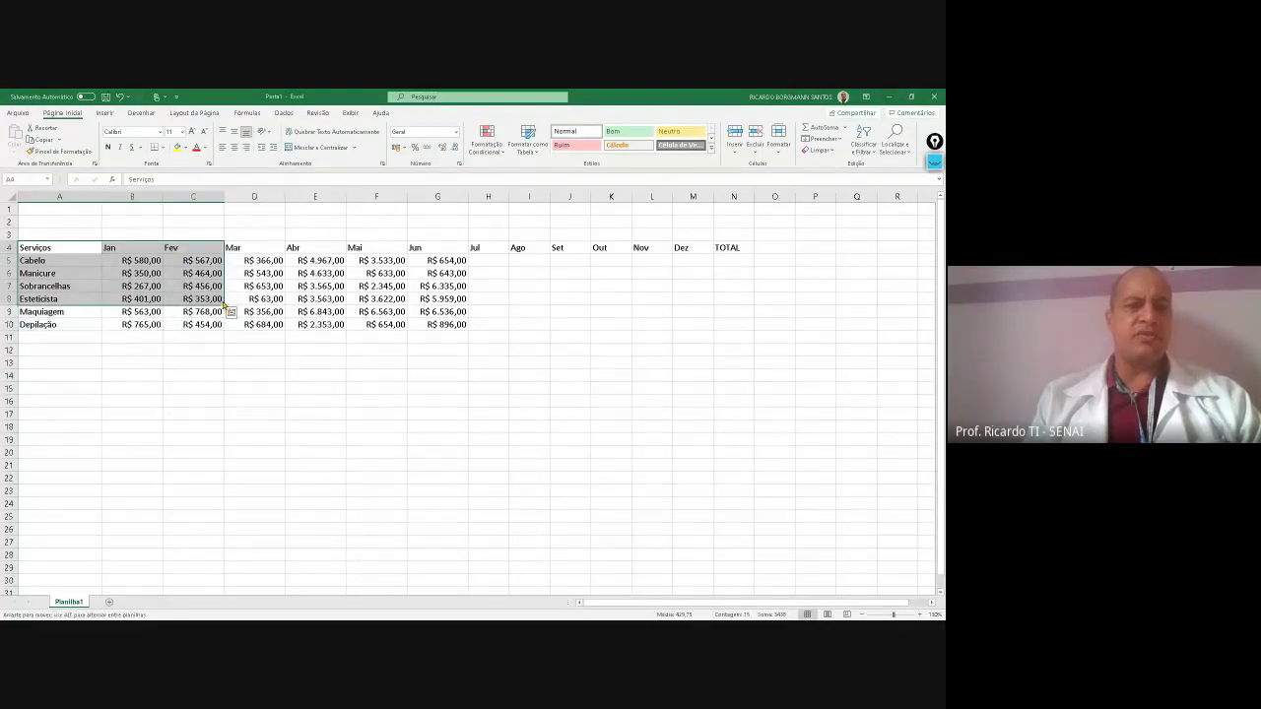
pyautogui.click(268, 287)
pyautogui.hotkey('ctrl', 'a')
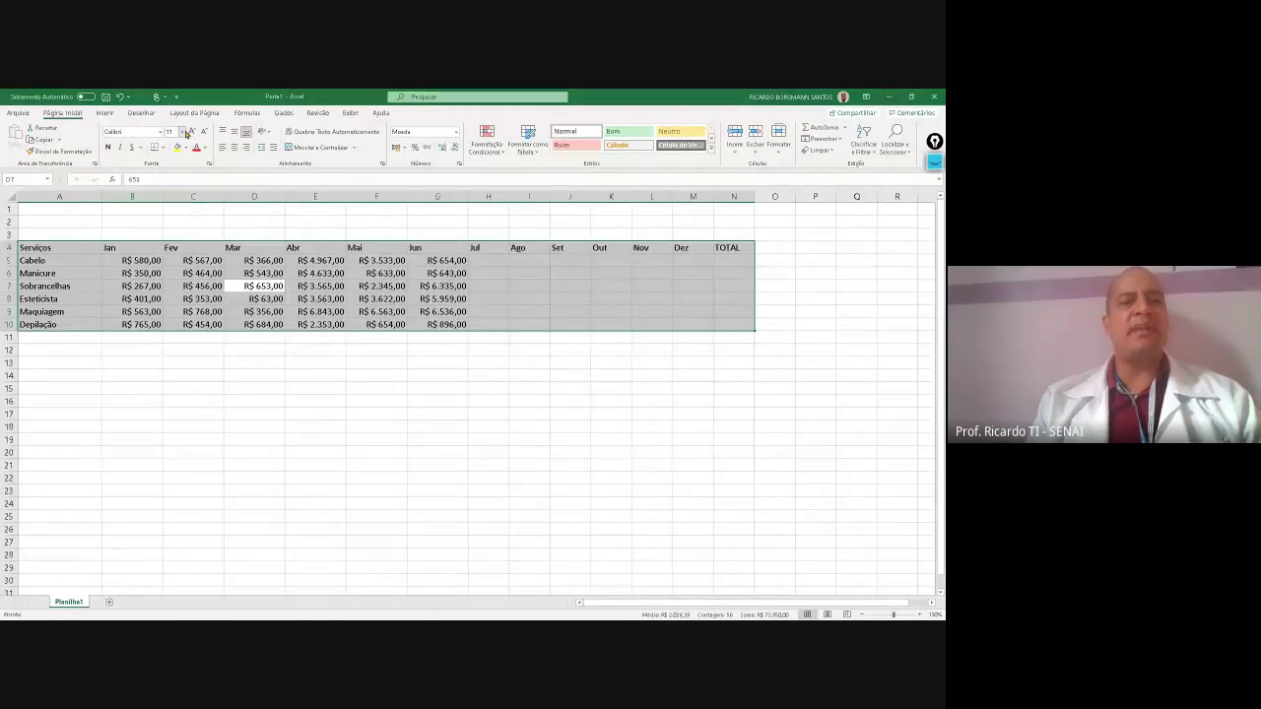
pyautogui.click(284, 113)
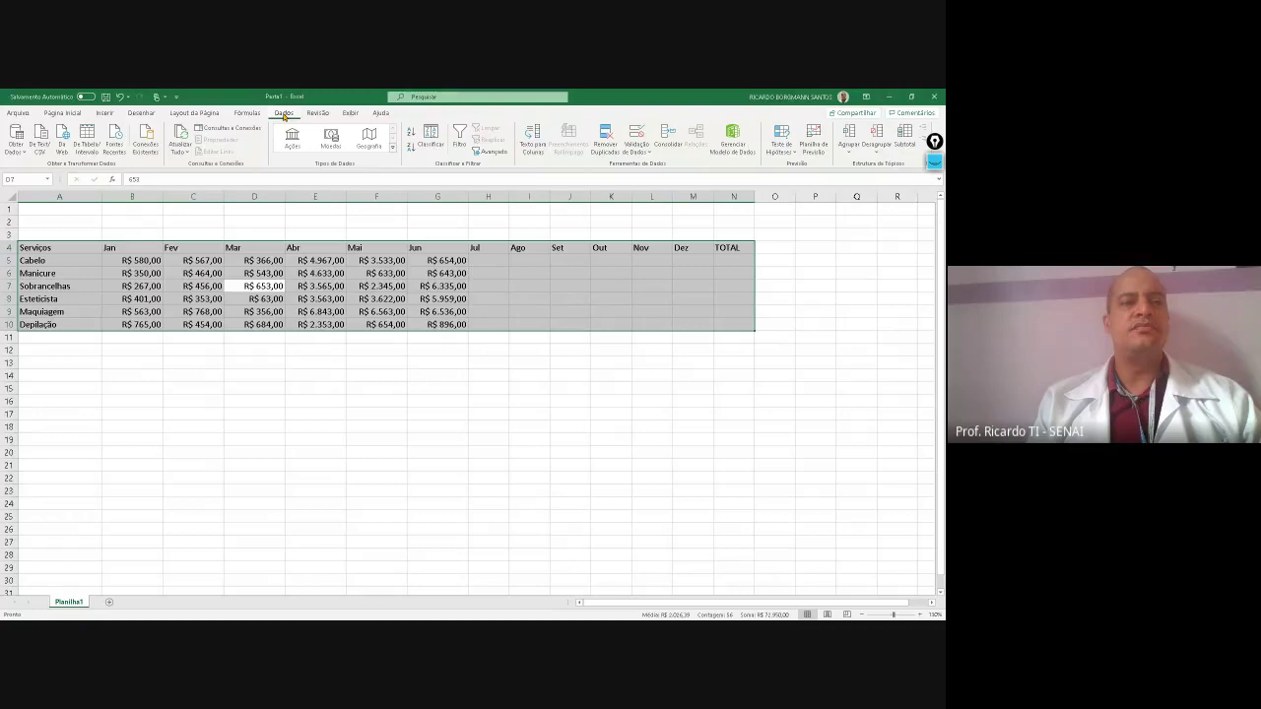
pyautogui.click(105, 113)
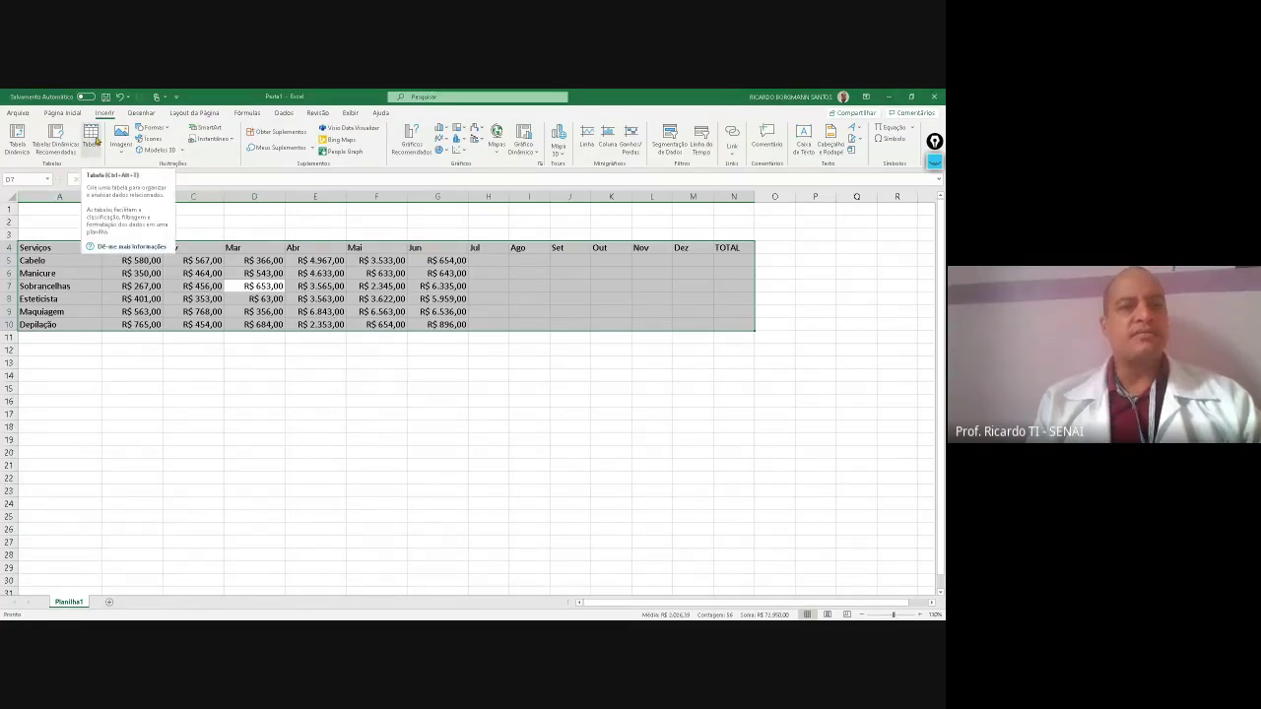
pyautogui.click(91, 138)
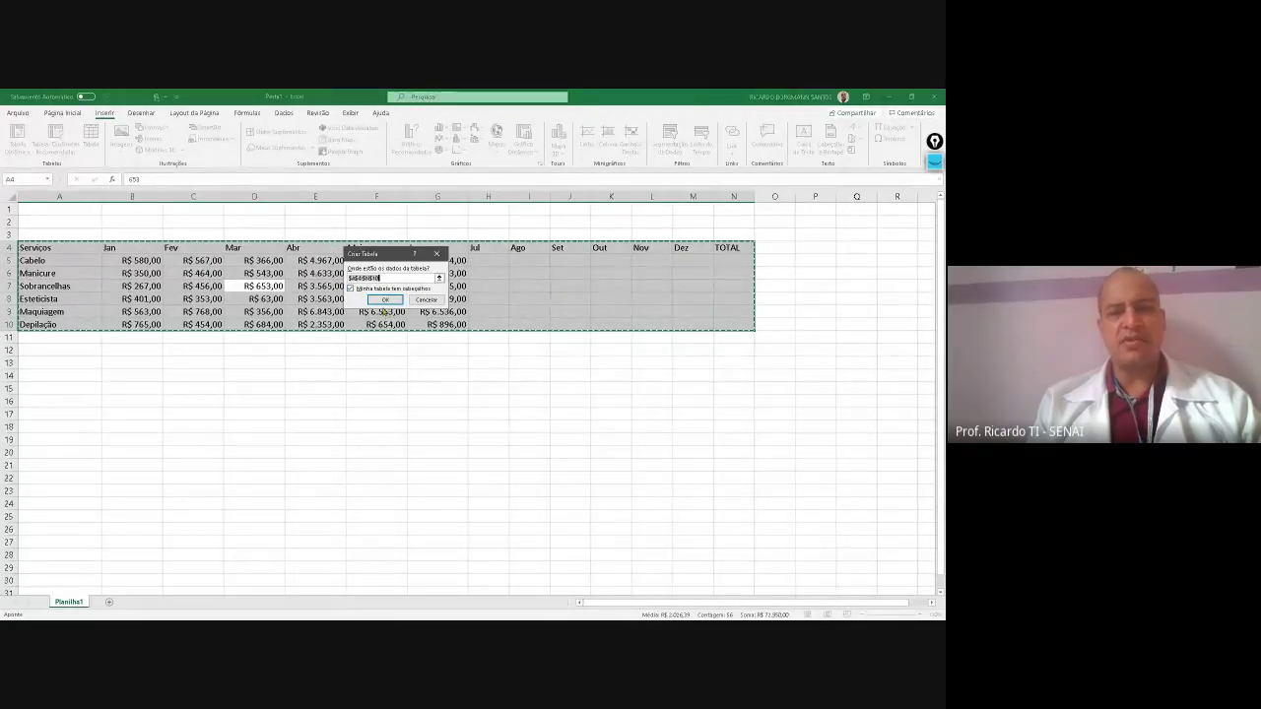
pyautogui.click(376, 300)
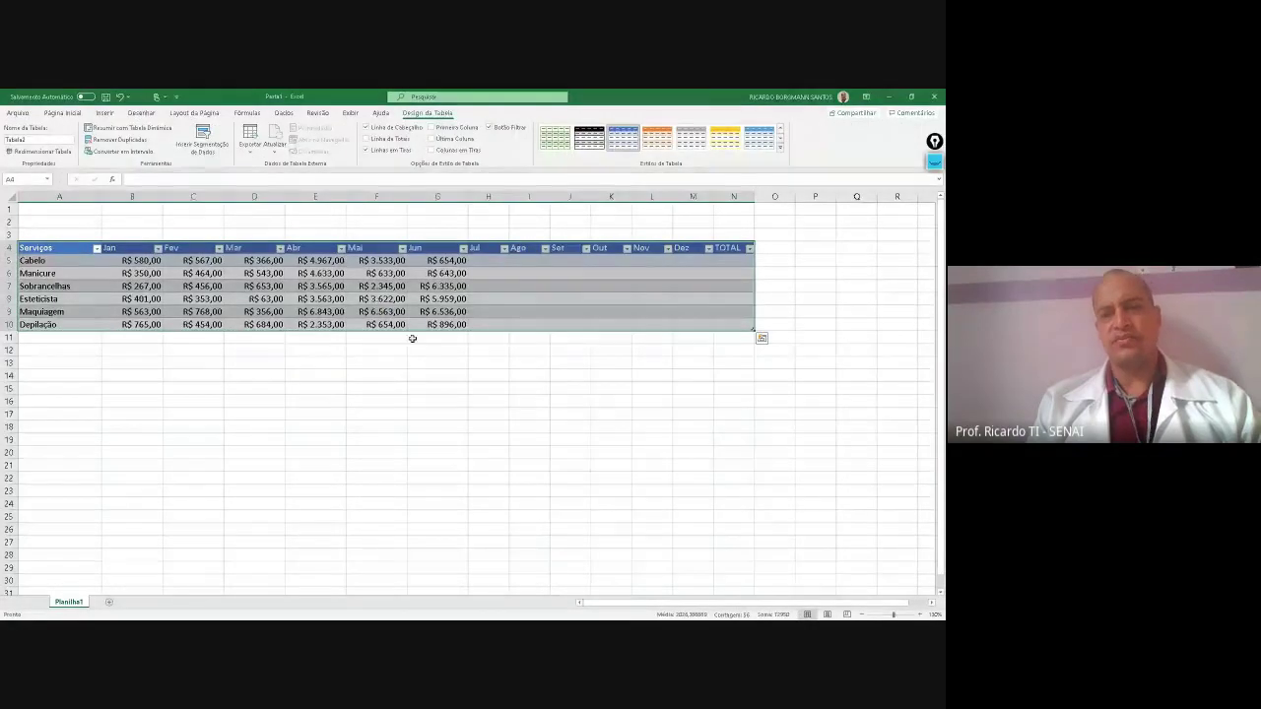
pyautogui.click(442, 388)
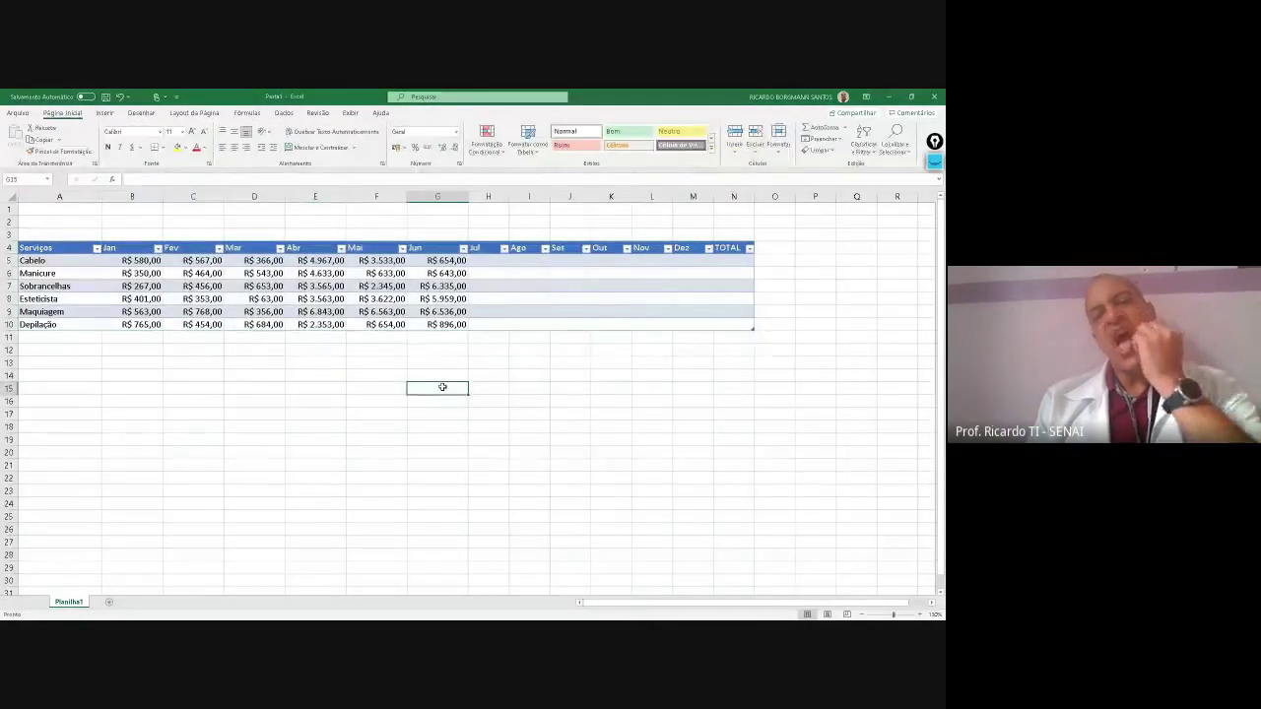
# Apply a green banded table style from the Média group to the services table and deselect it
pyautogui.click(66, 247)
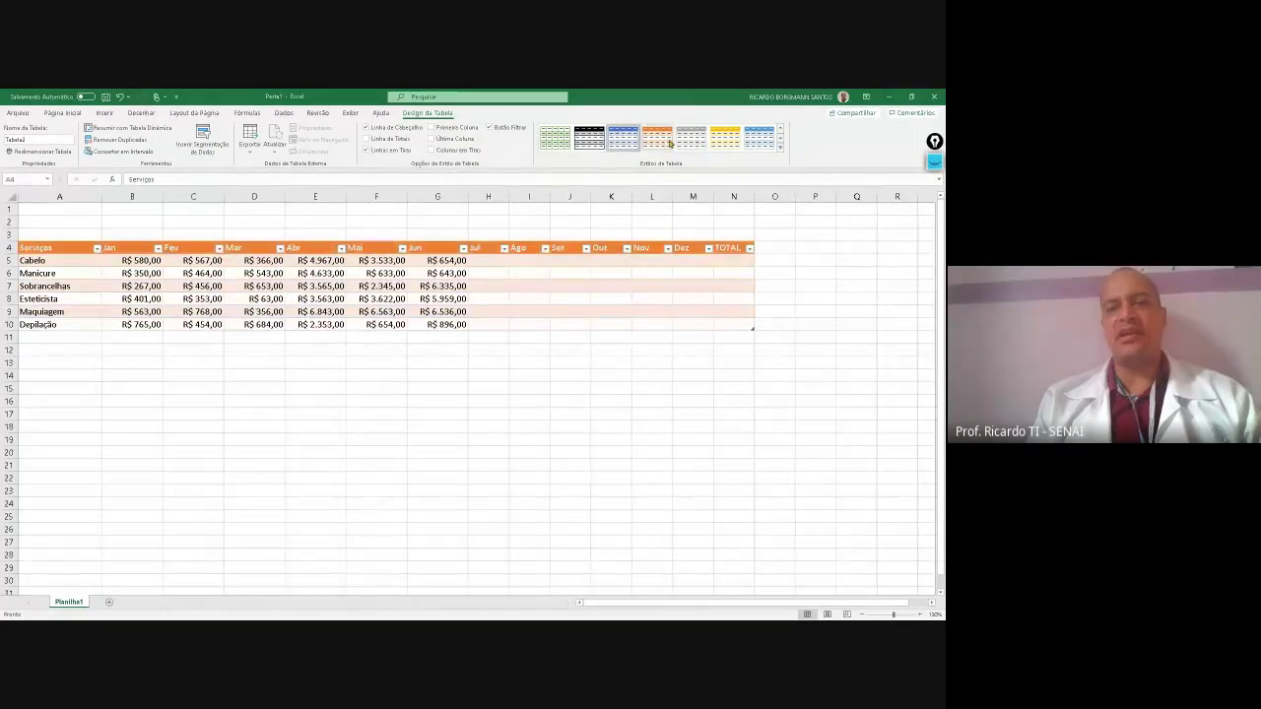
pyautogui.click(780, 149)
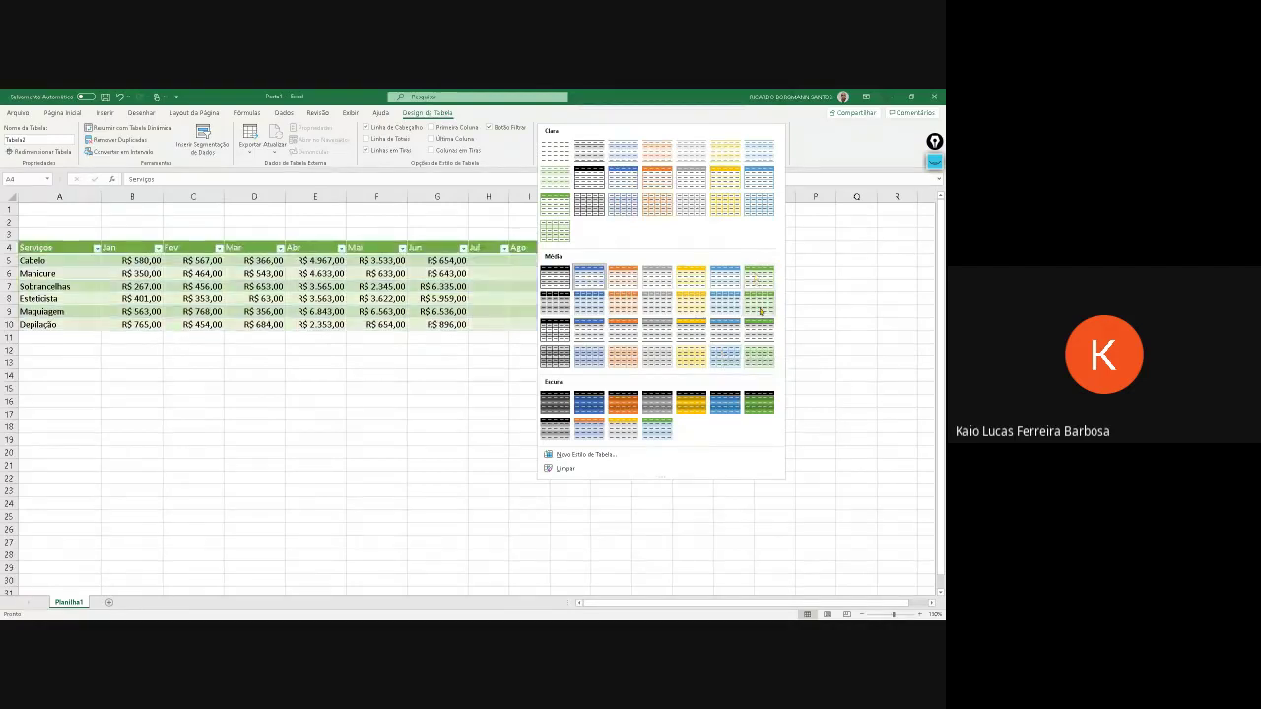
pyautogui.click(761, 312)
pyautogui.click(638, 364)
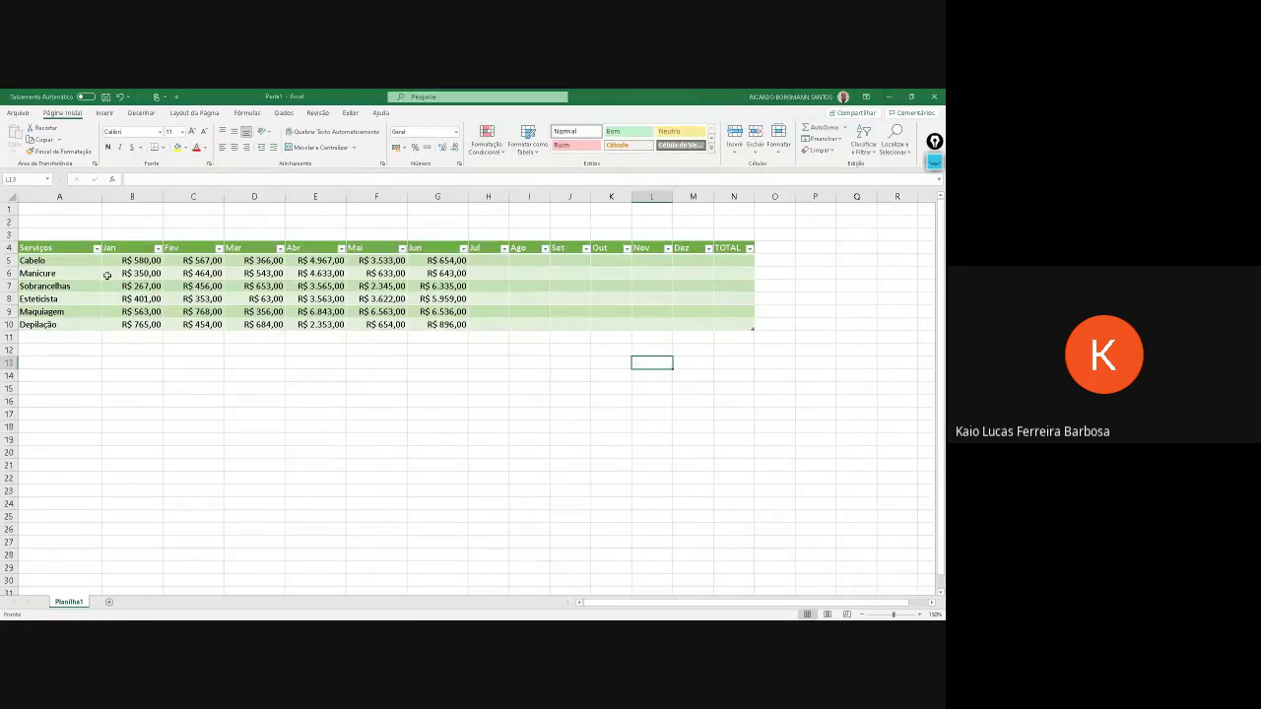
# Undo the green style and the table conversion, back to the plain services range
pyautogui.moveTo(39, 233); pyautogui.dragTo(220, 219)
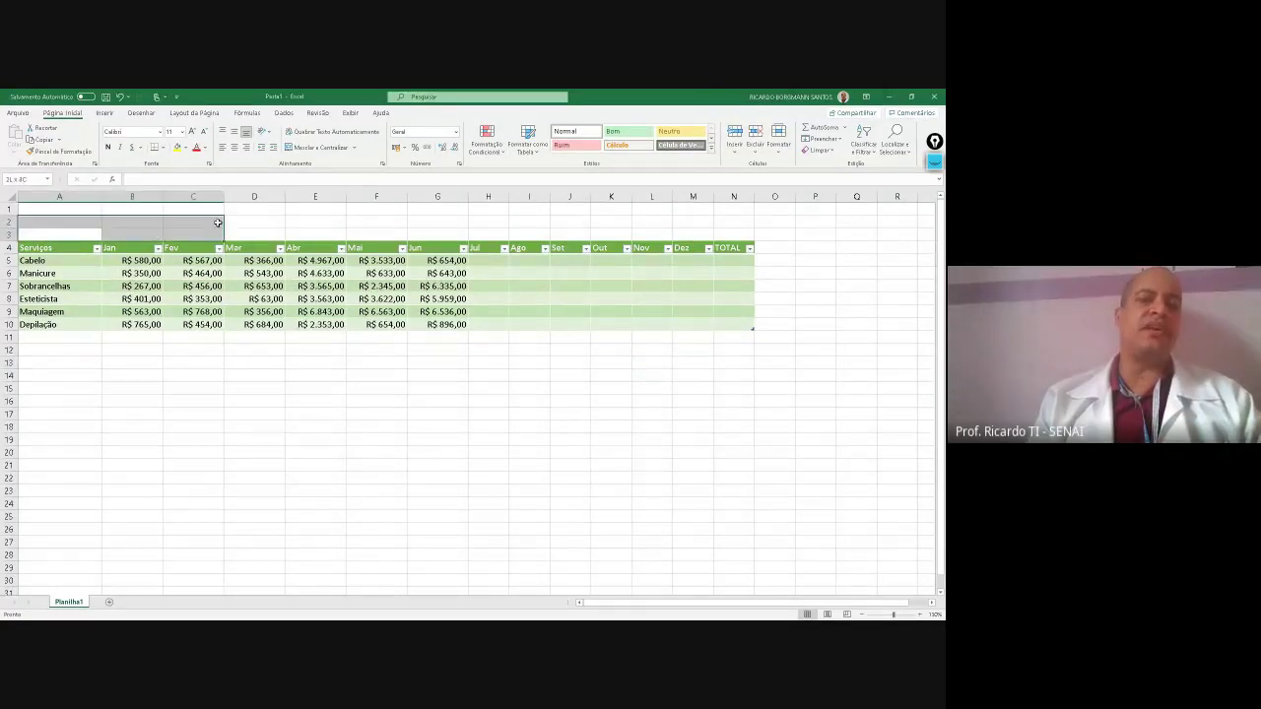
pyautogui.click(73, 284)
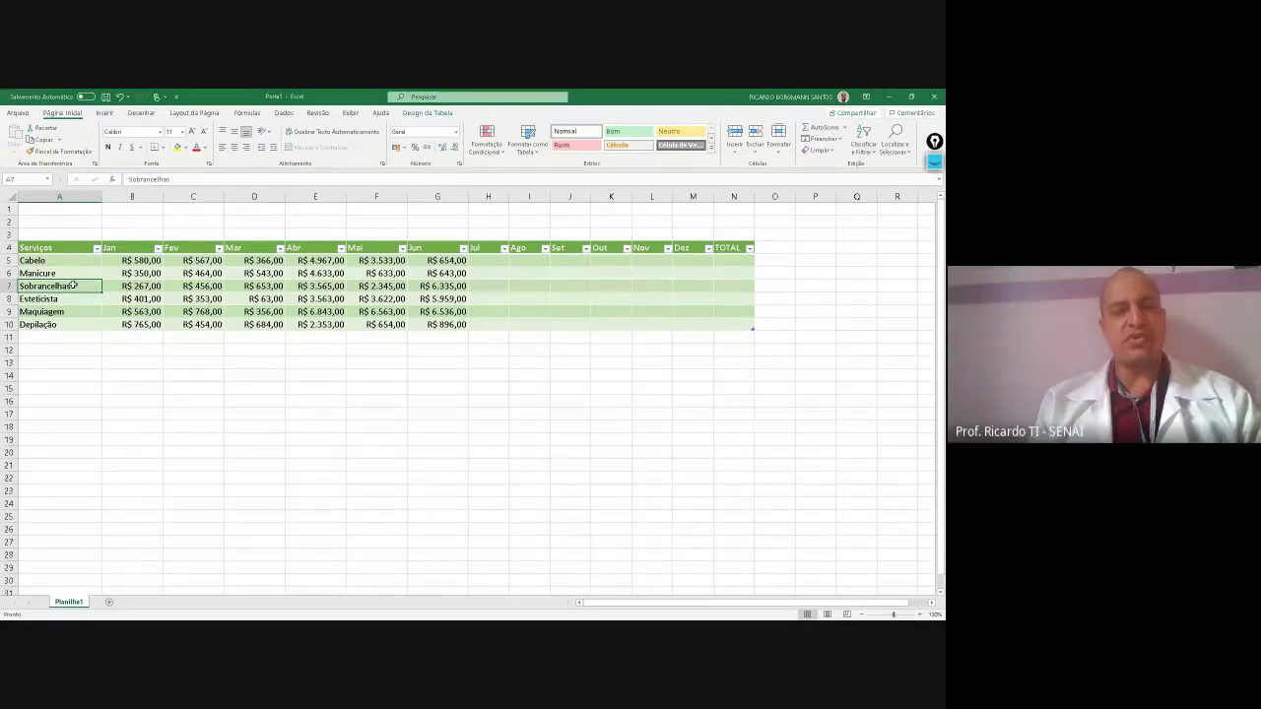
pyautogui.hotkey('ctrl', 'z')
pyautogui.hotkey('ctrl', 'z')
pyautogui.hotkey('ctrl', 'z')
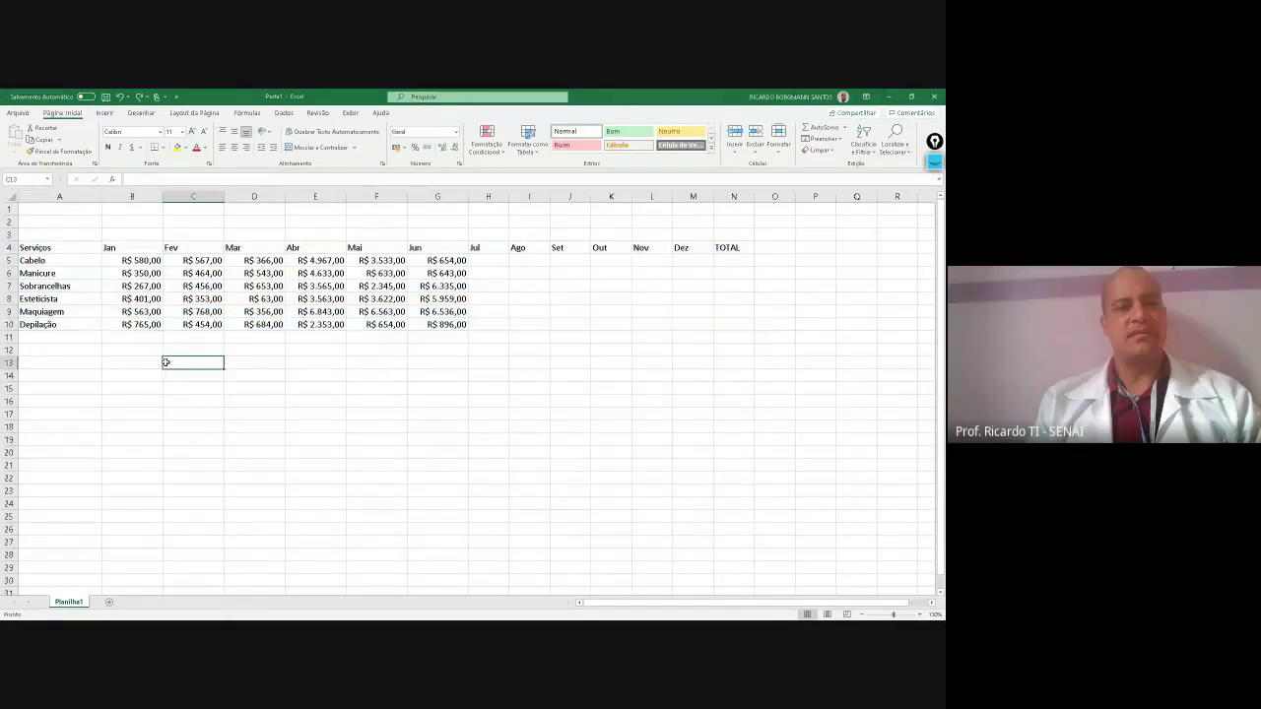
# Convert the range A2:N11, including the empty rows around the data, into a table with the headers option enabled
pyautogui.moveTo(42, 230); pyautogui.dragTo(258, 307)
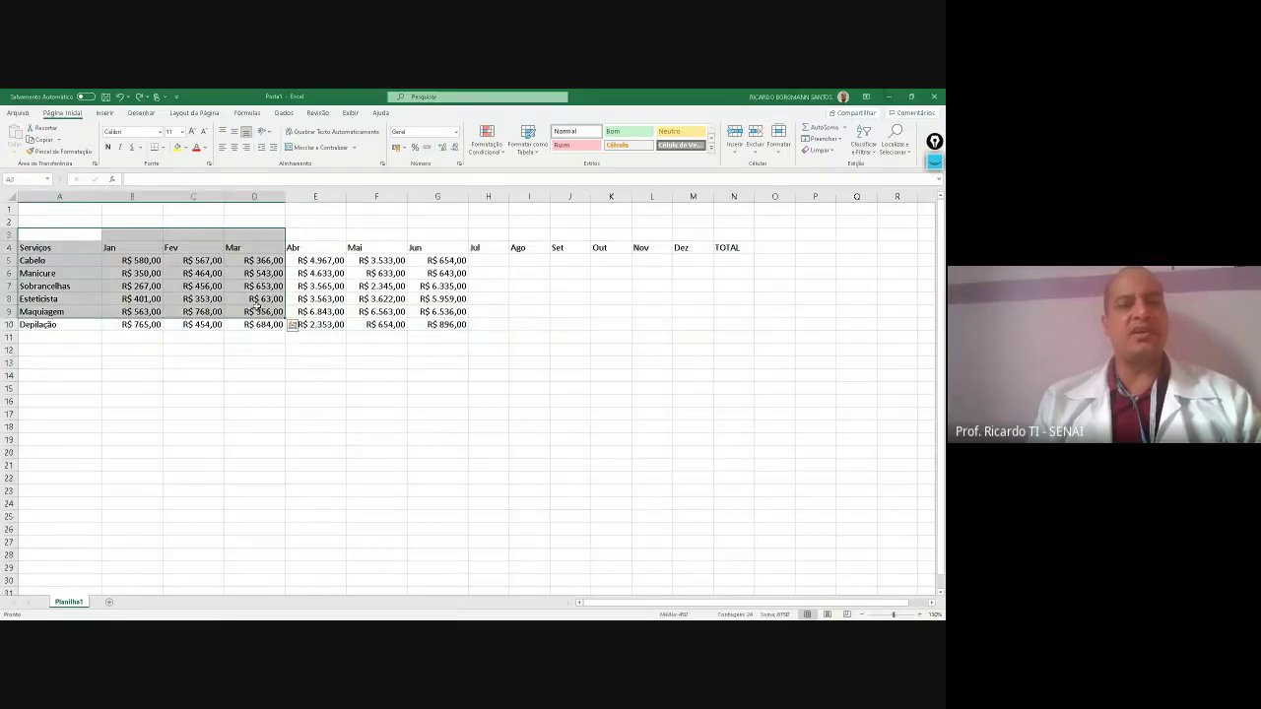
pyautogui.moveTo(53, 219); pyautogui.dragTo(728, 334)
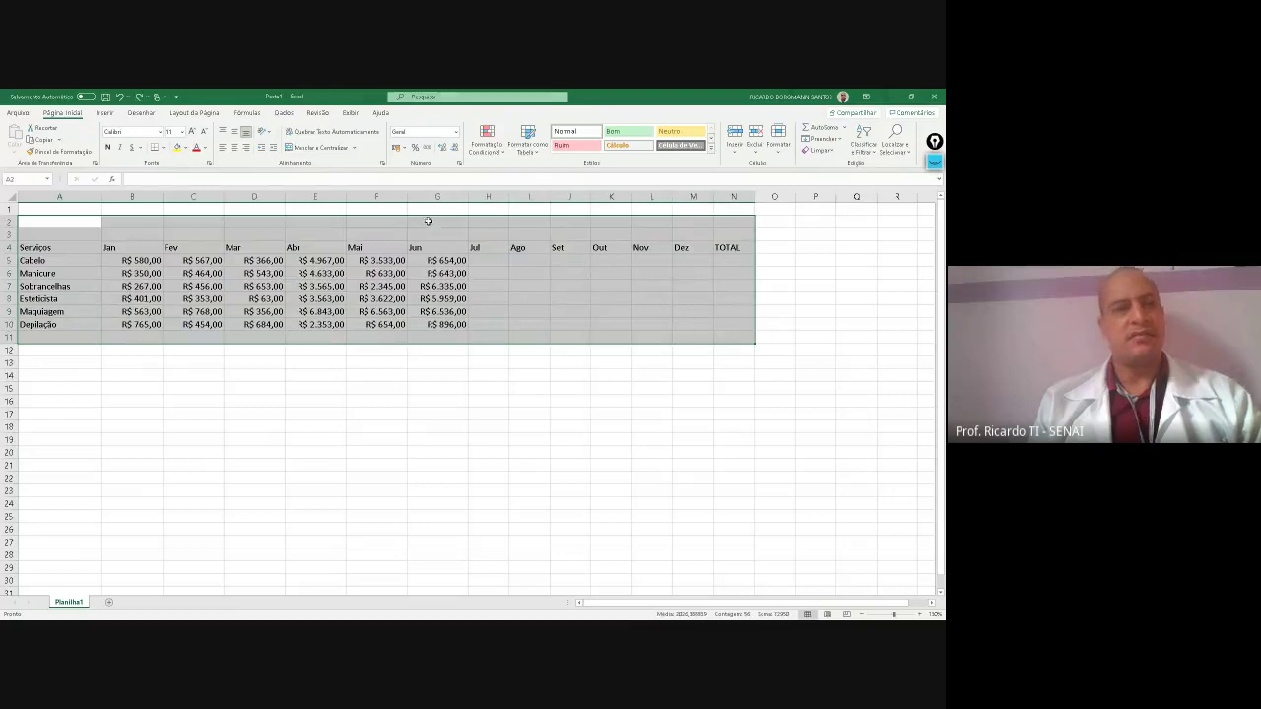
pyautogui.click(105, 112)
pyautogui.click(89, 134)
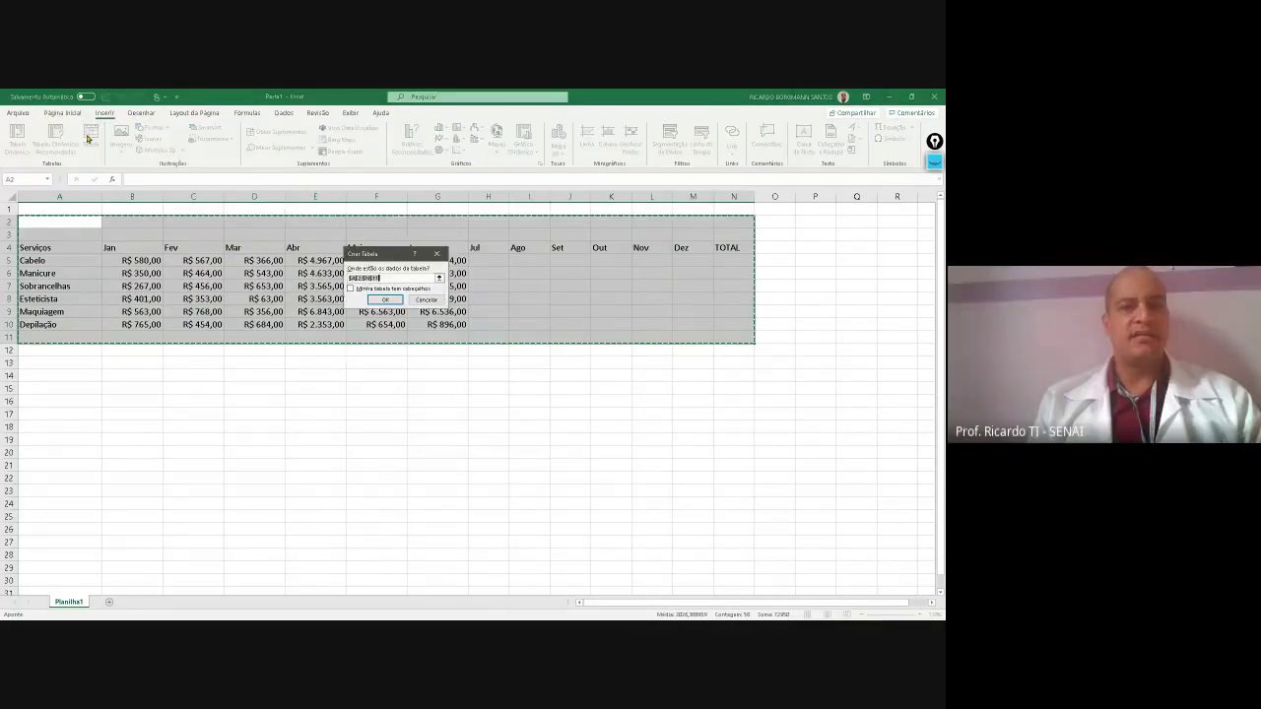
pyautogui.click(373, 289)
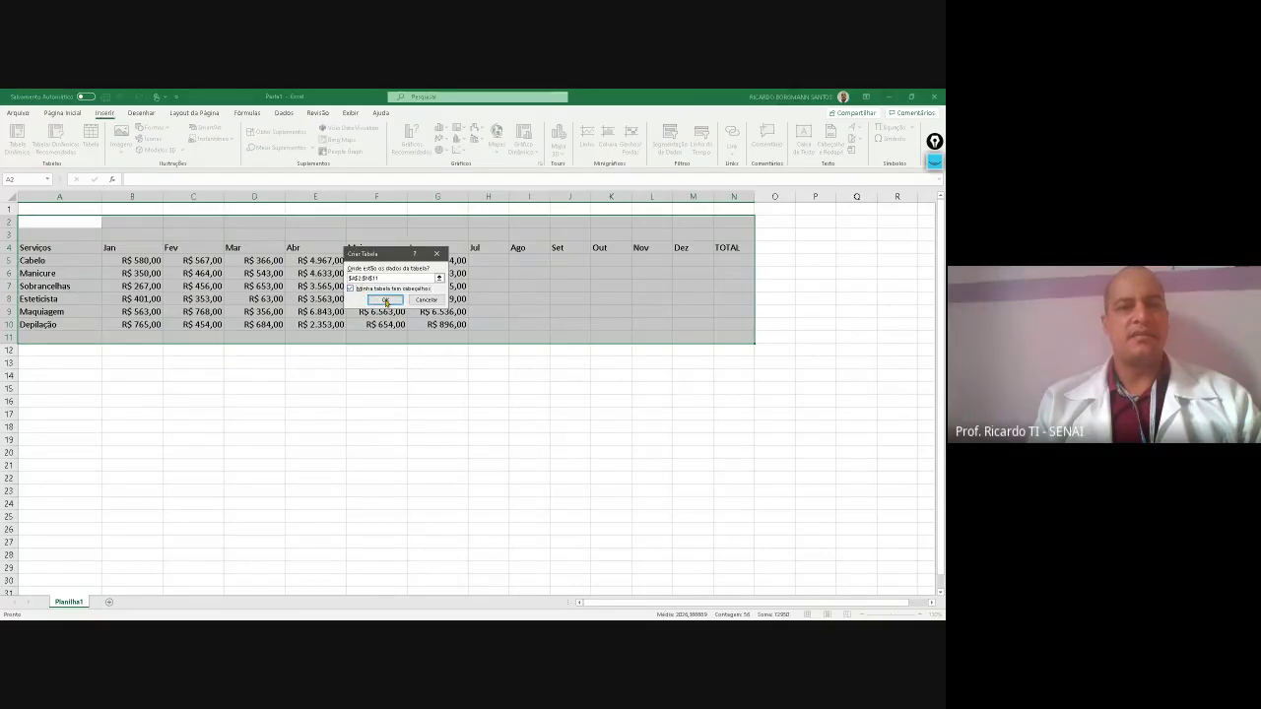
pyautogui.click(379, 300)
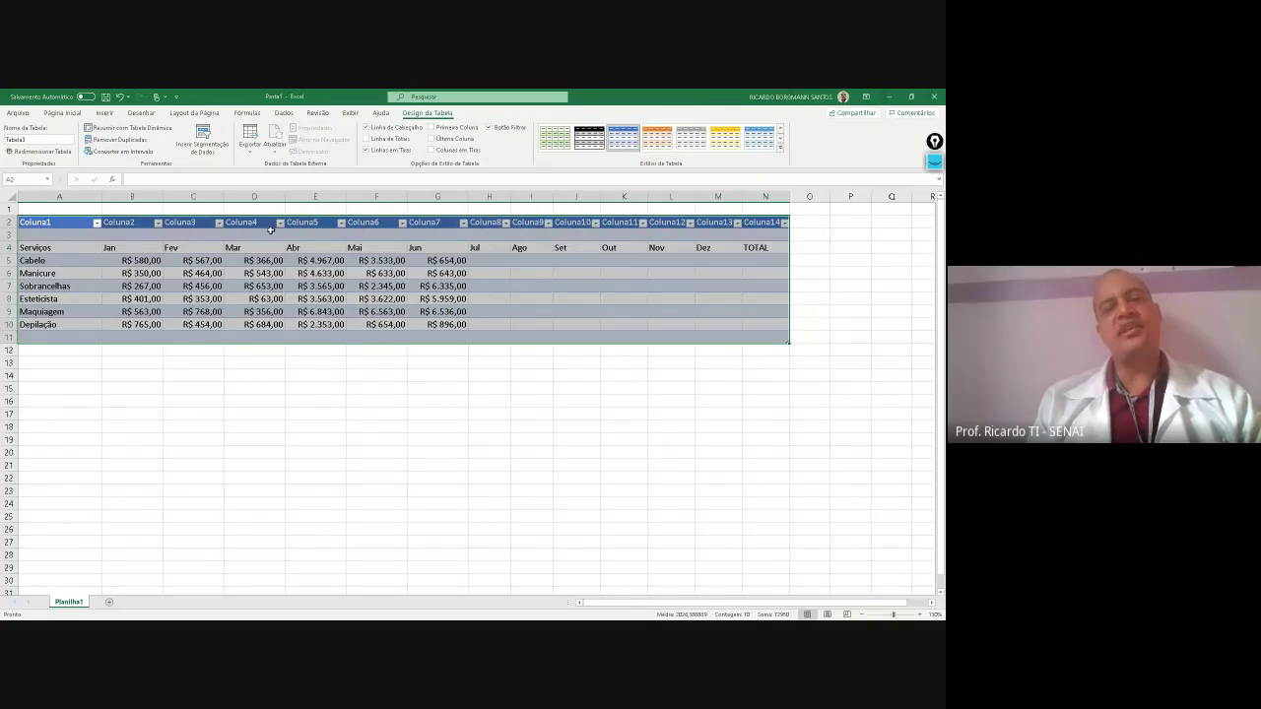
# Undo the conversion of A2:N11 into a table and deselect the range
pyautogui.click(627, 248)
pyautogui.moveTo(765, 247); pyautogui.dragTo(583, 244)
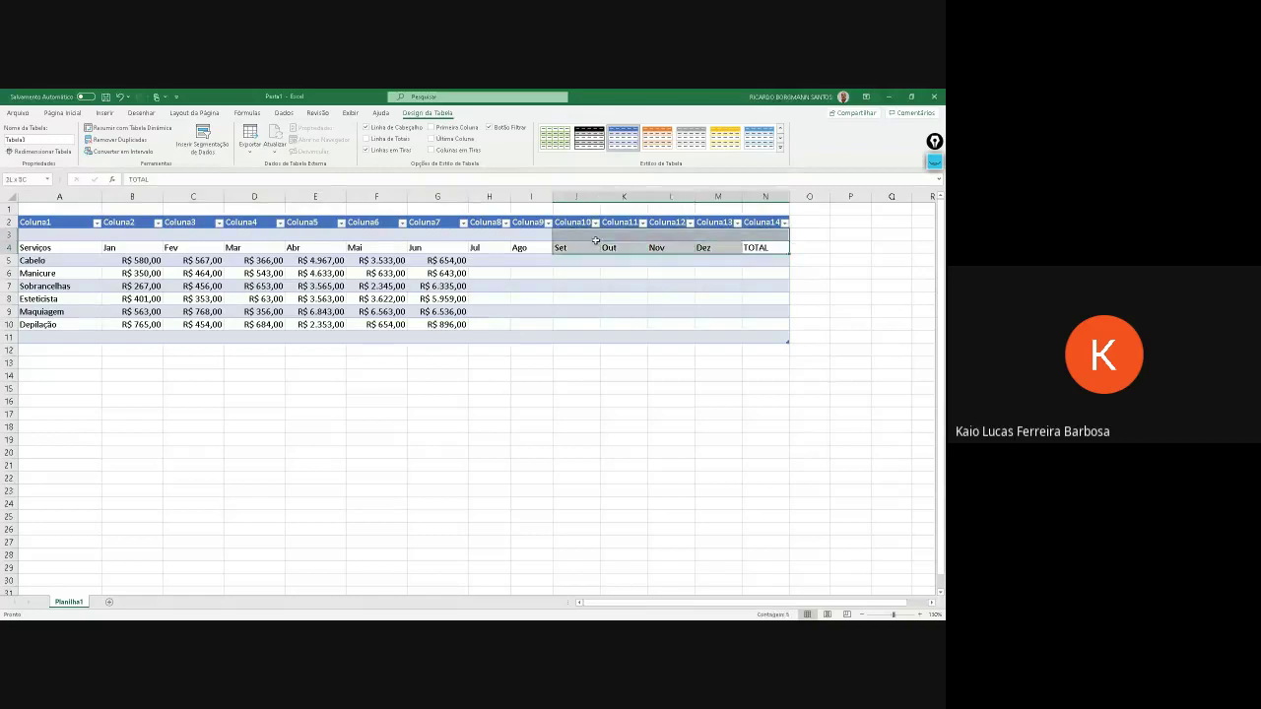
pyautogui.click(557, 361)
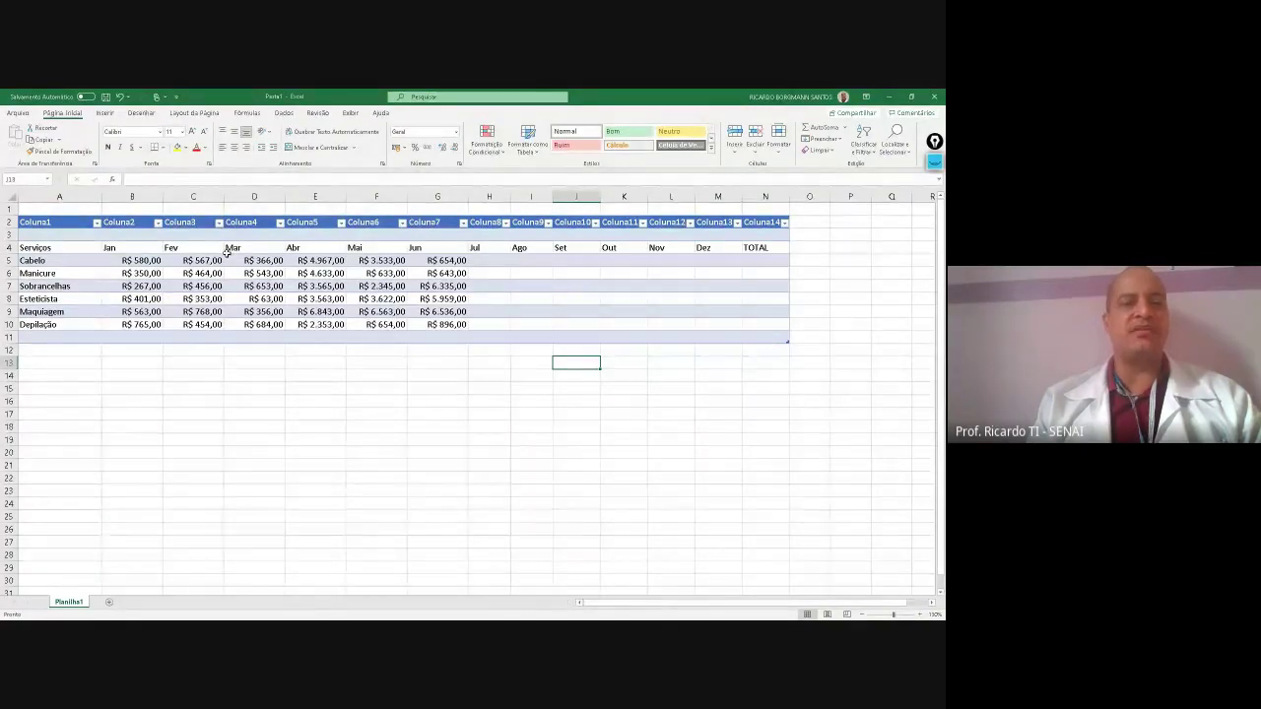
pyautogui.hotkey('ctrl', 'z')
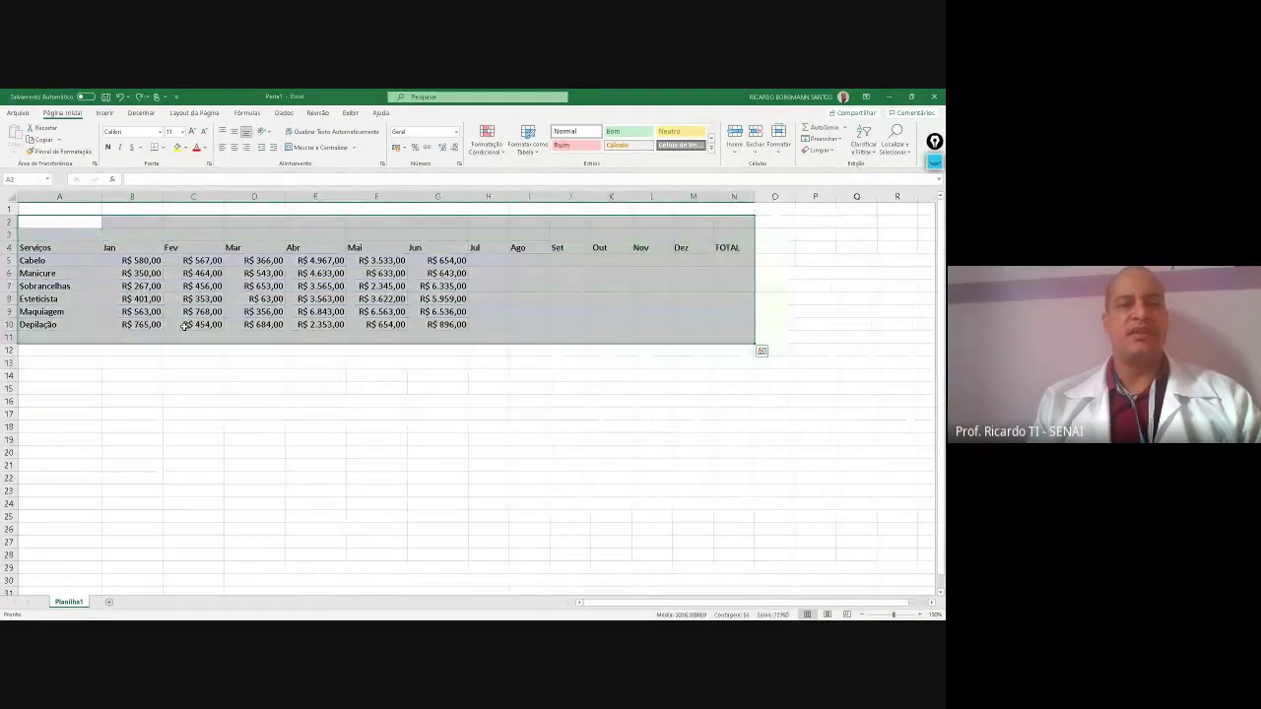
pyautogui.click(141, 347)
pyautogui.moveTo(6, 209)
pyautogui.mouseDown()
pyautogui.moveTo(6, 237)
pyautogui.moveTo(6, 220)
pyautogui.mouseUp()
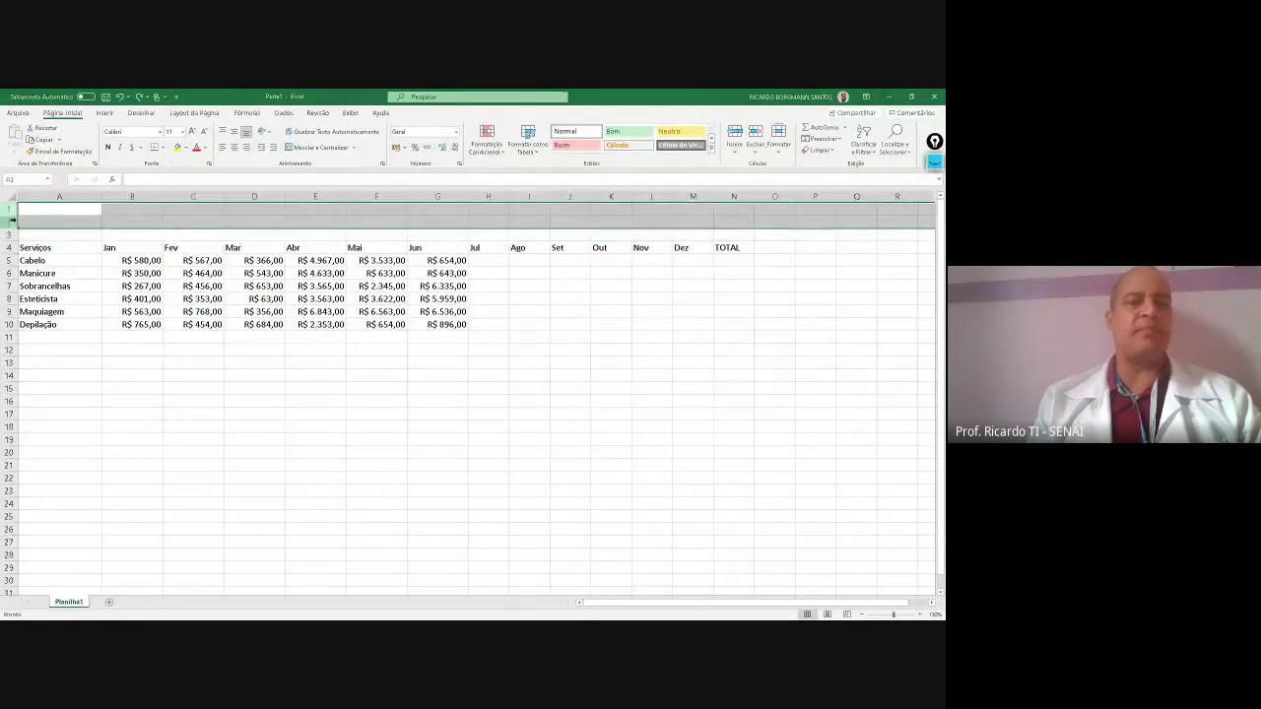
pyautogui.click(187, 234)
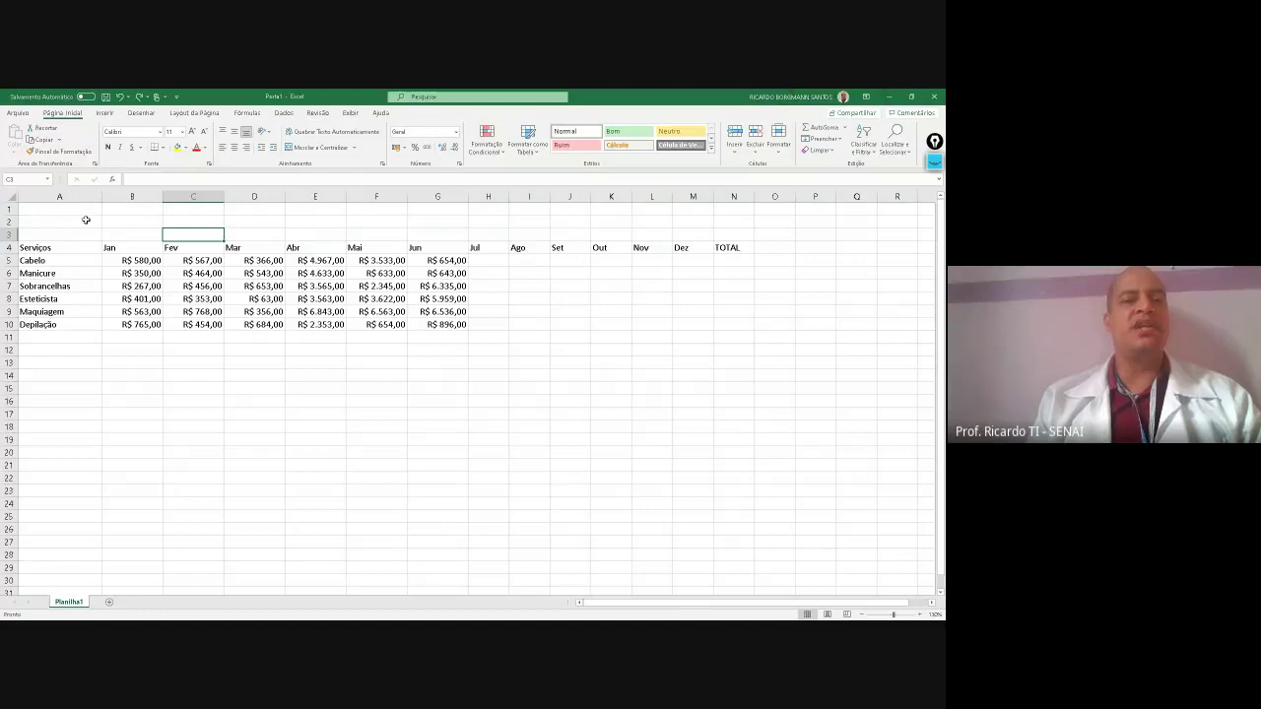
# Enter the title "Planilha de faturamento anual" in cell A2
pyautogui.moveTo(86, 219)
pyautogui.mouseDown()
pyautogui.moveTo(141, 219)
pyautogui.moveTo(90, 221)
pyautogui.mouseUp()
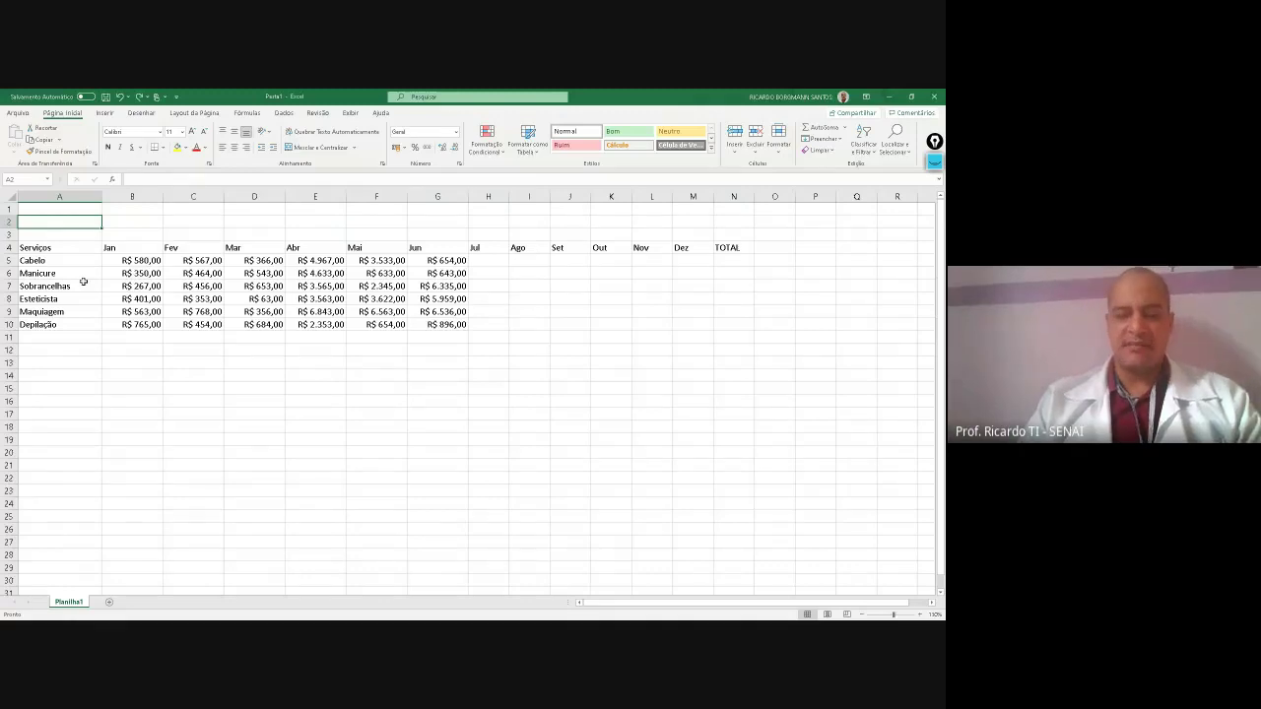
pyautogui.write('Plan')
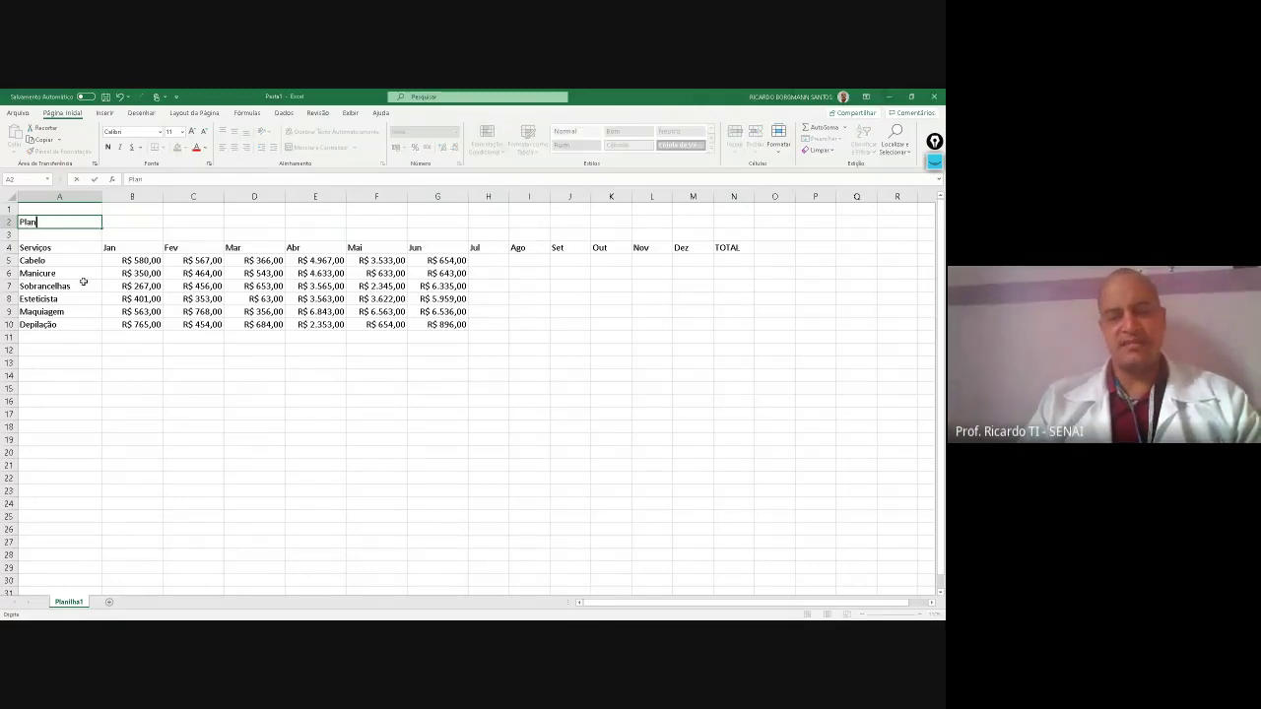
pyautogui.write('ilha de')
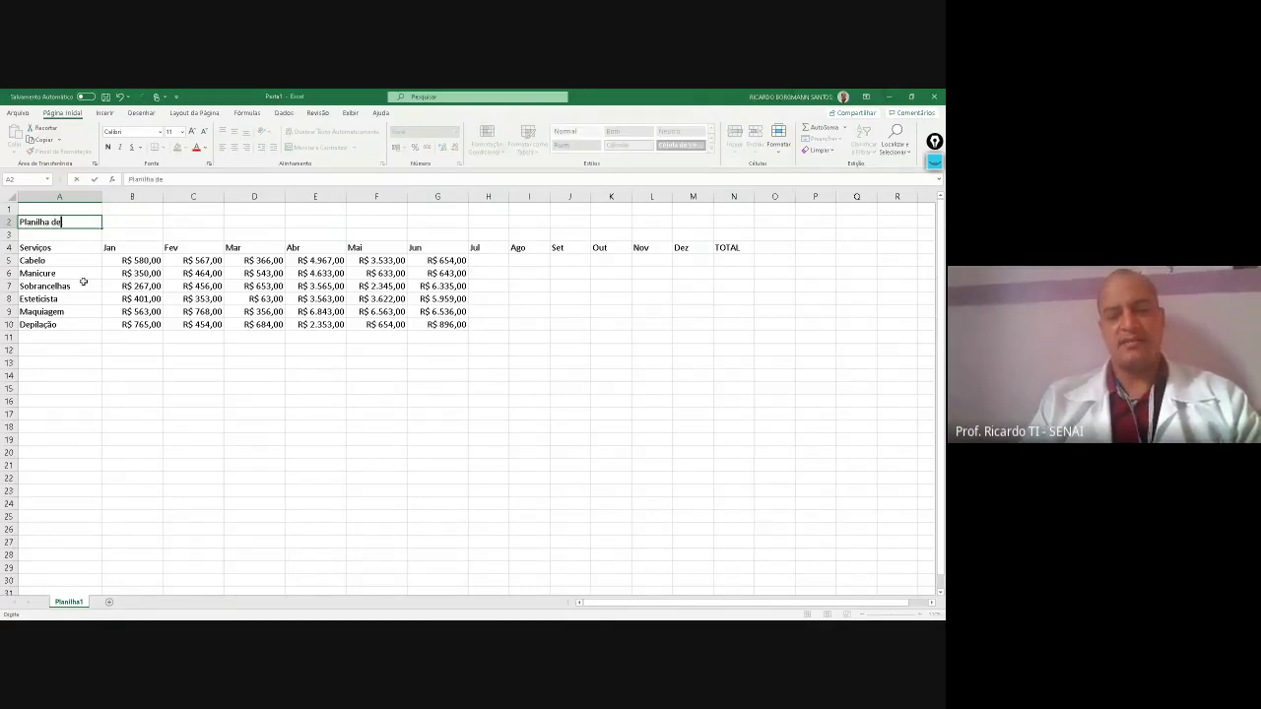
pyautogui.write(' vensdas')
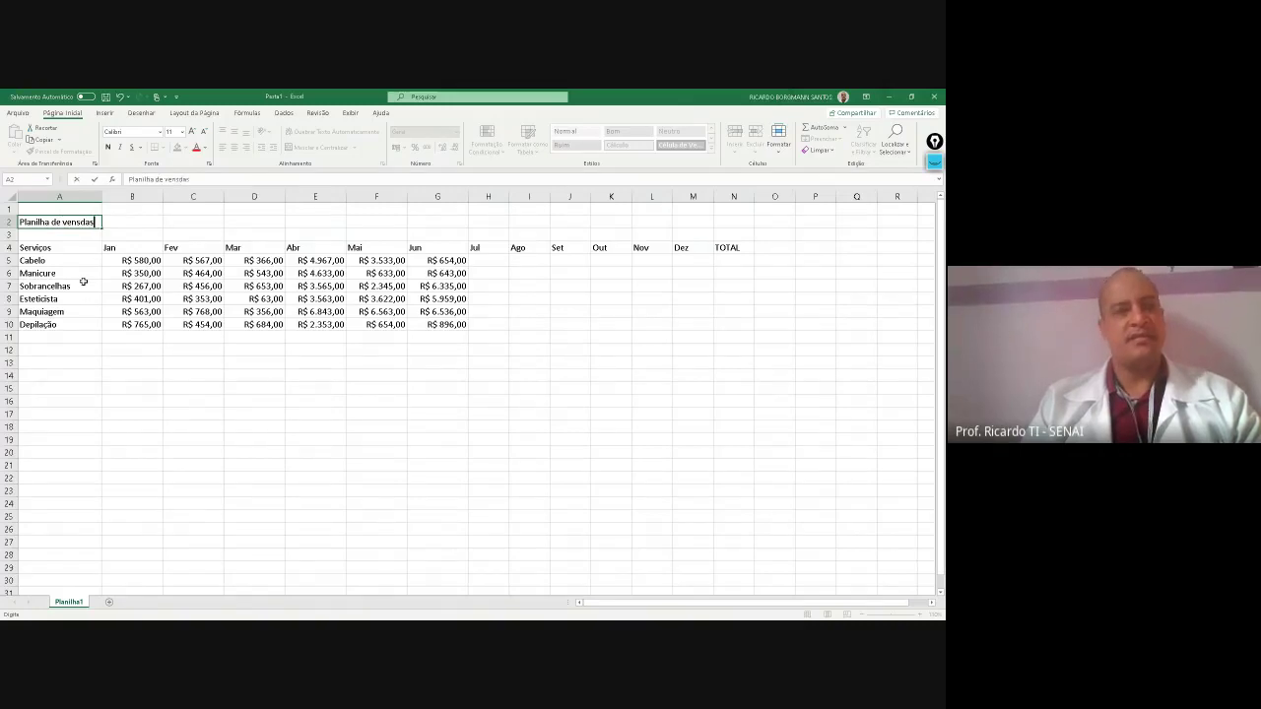
pyautogui.press('BackSpace')
pyautogui.press('BackSpace')
pyautogui.press('BackSpace')
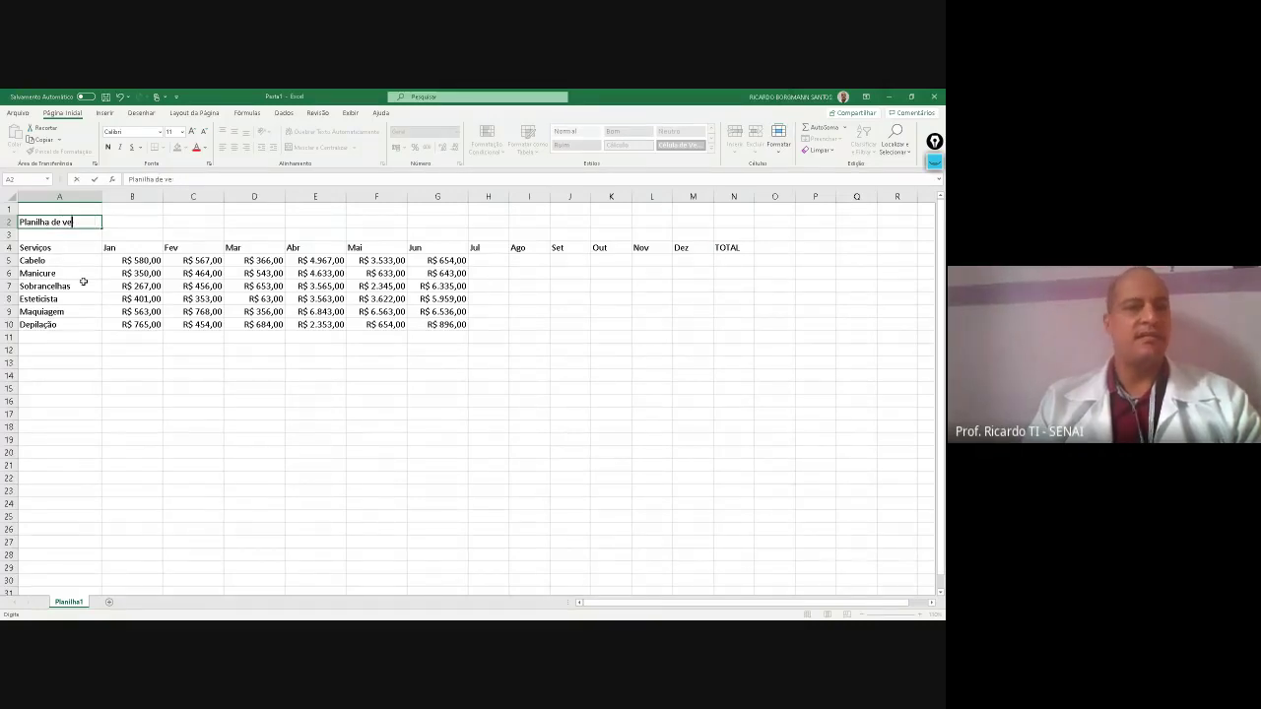
pyautogui.write('fa')
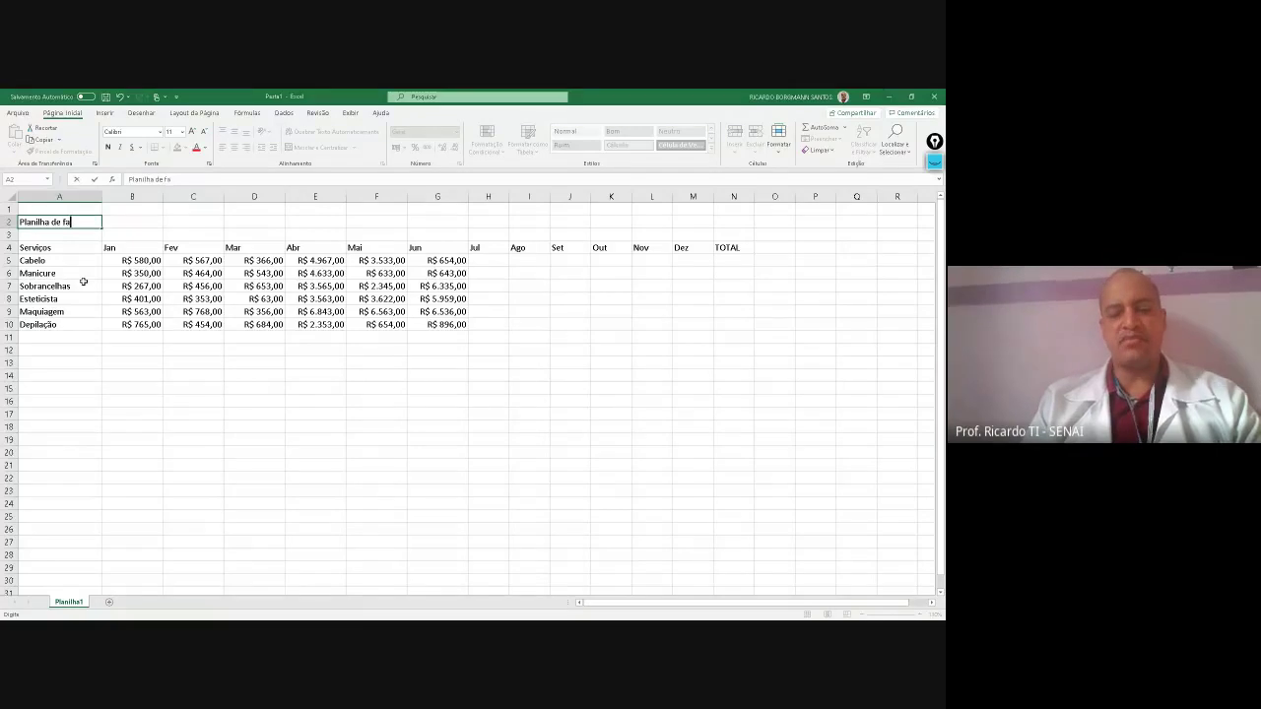
pyautogui.write('turament')
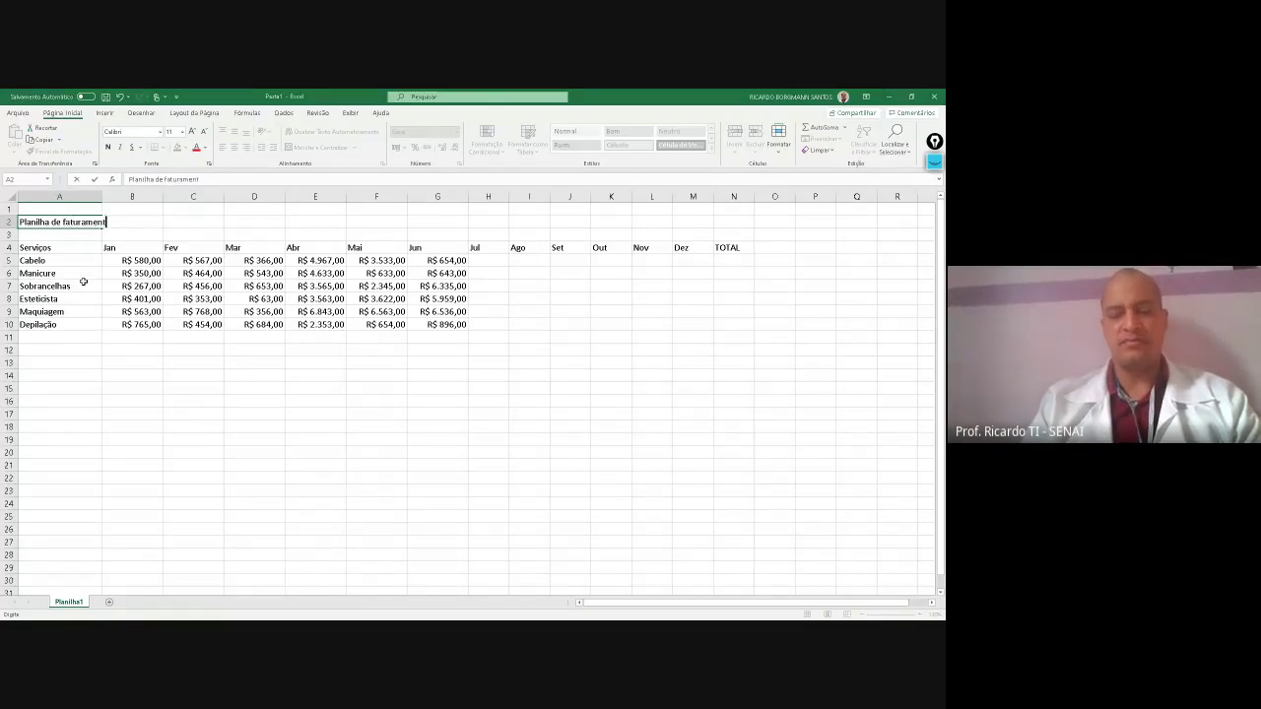
pyautogui.write('o anual')
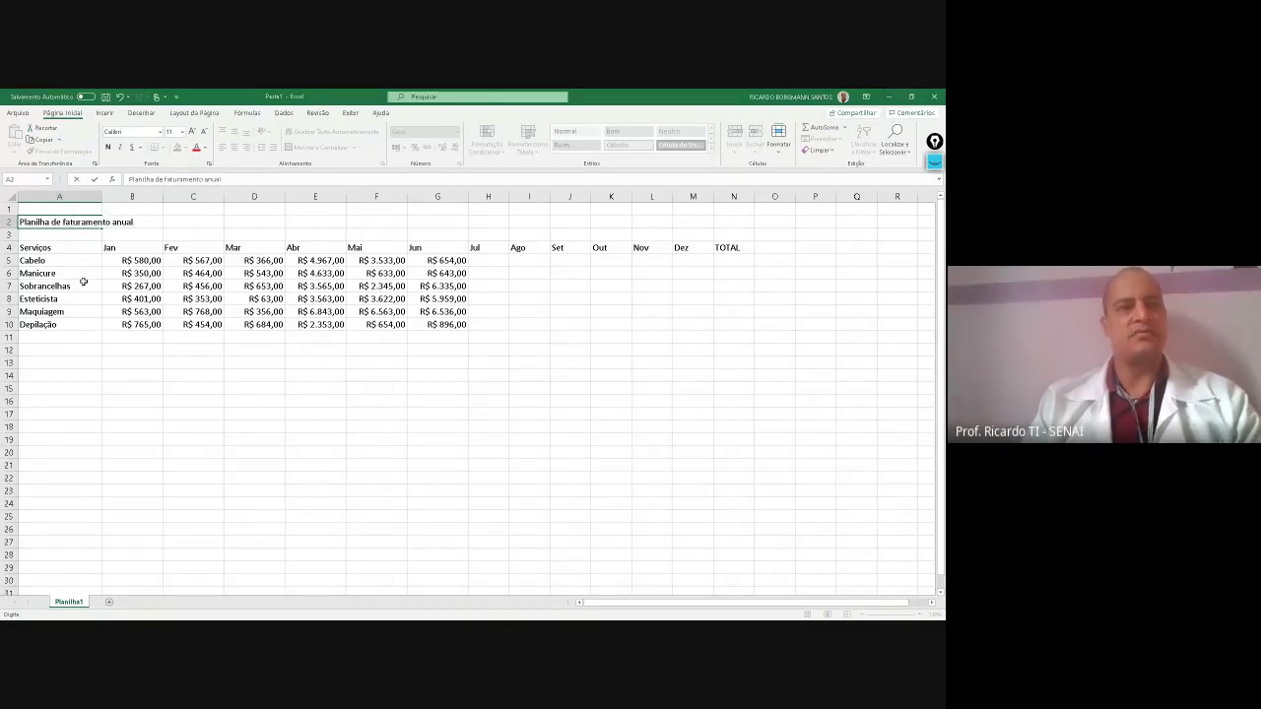
pyautogui.click(109, 237)
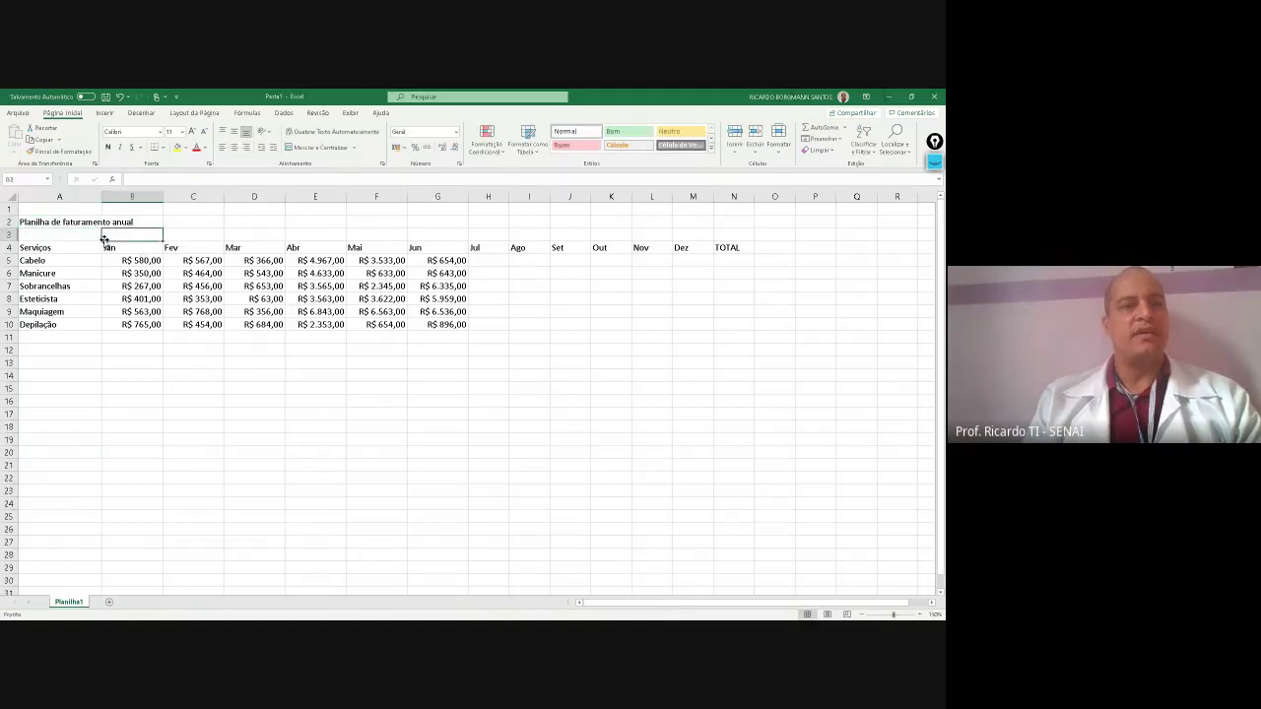
# Enter the business name "Victória Coiffeurs" in cell A1, correcting its spelling
pyautogui.click(52, 213)
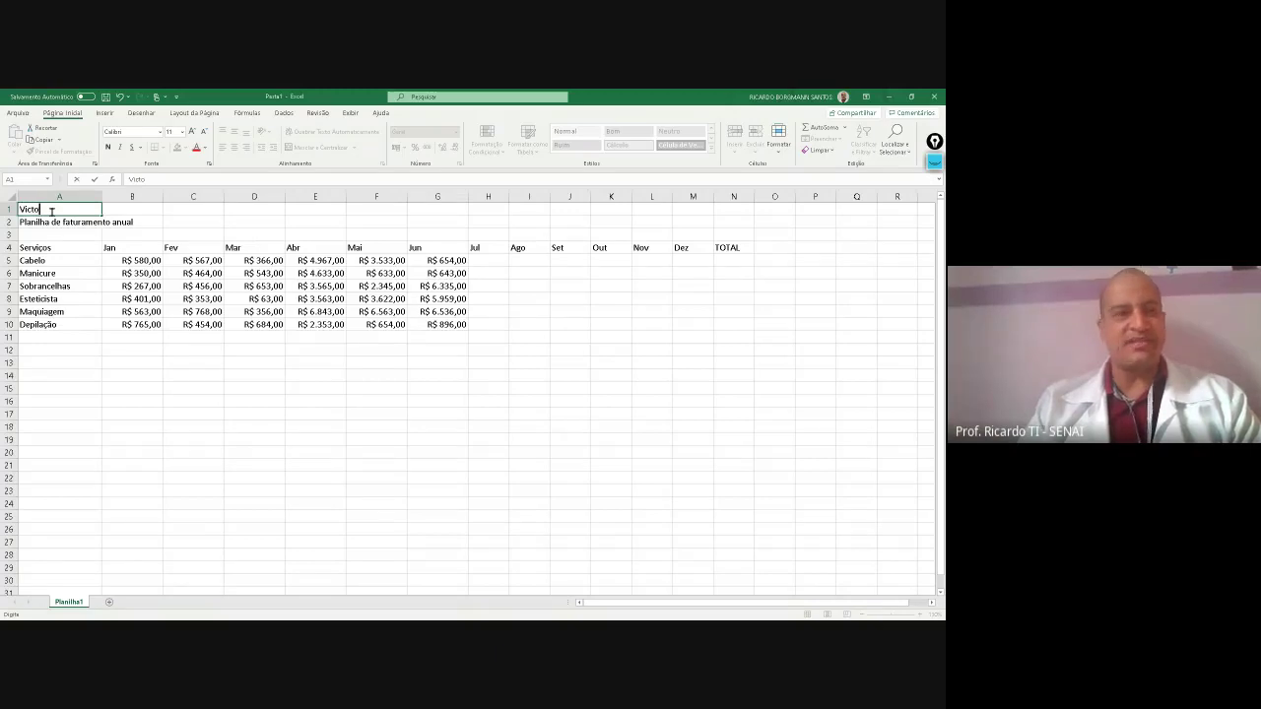
pyautogui.write('ictória Cifeurs')
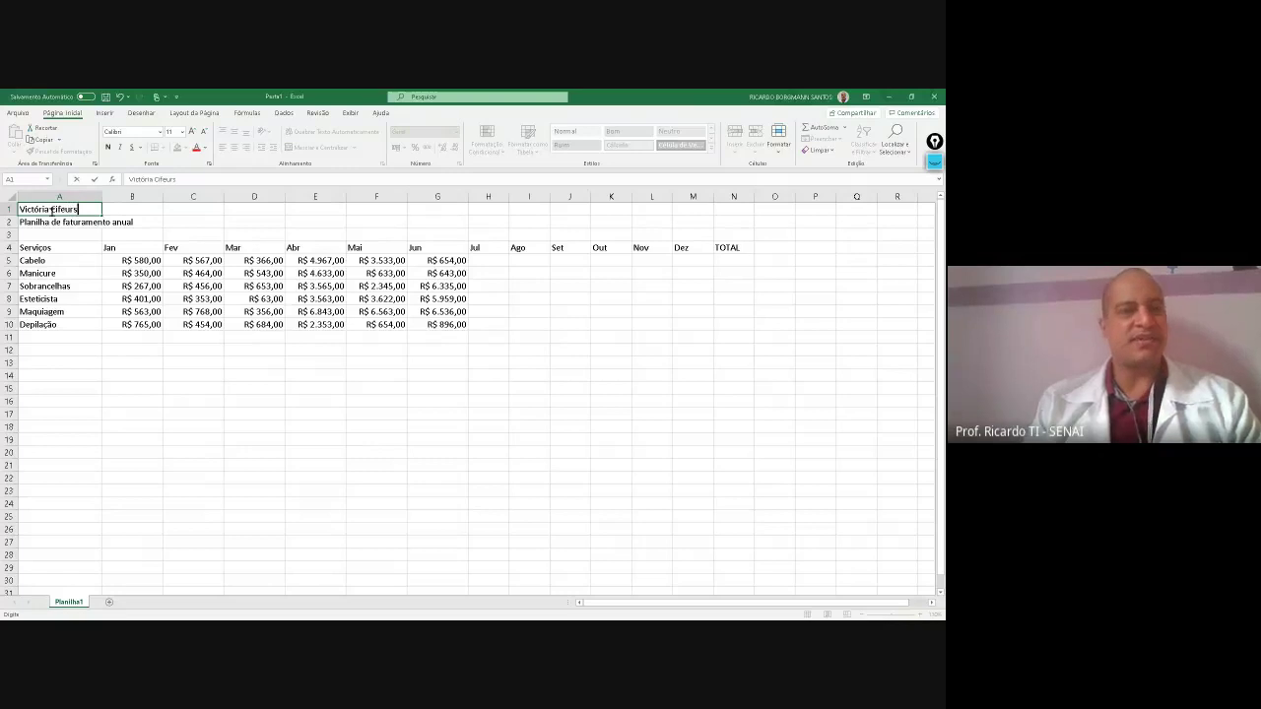
pyautogui.click(120, 285)
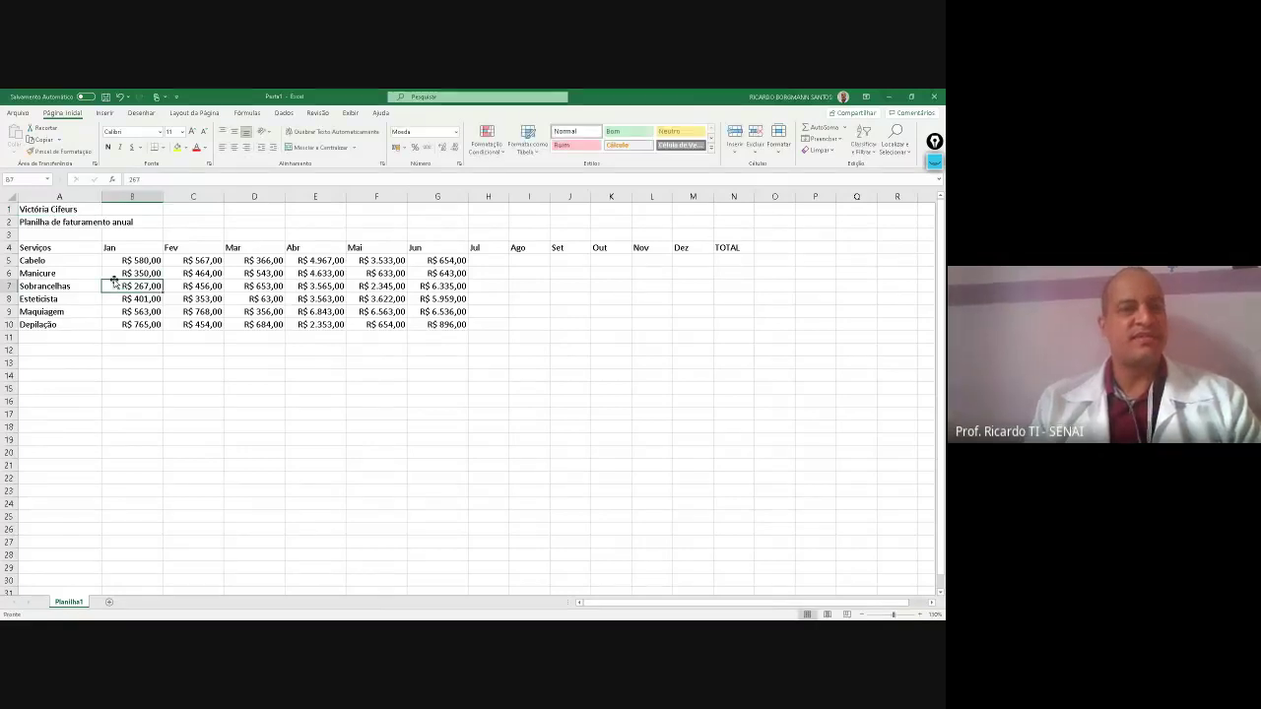
pyautogui.doubleClick(52, 209)
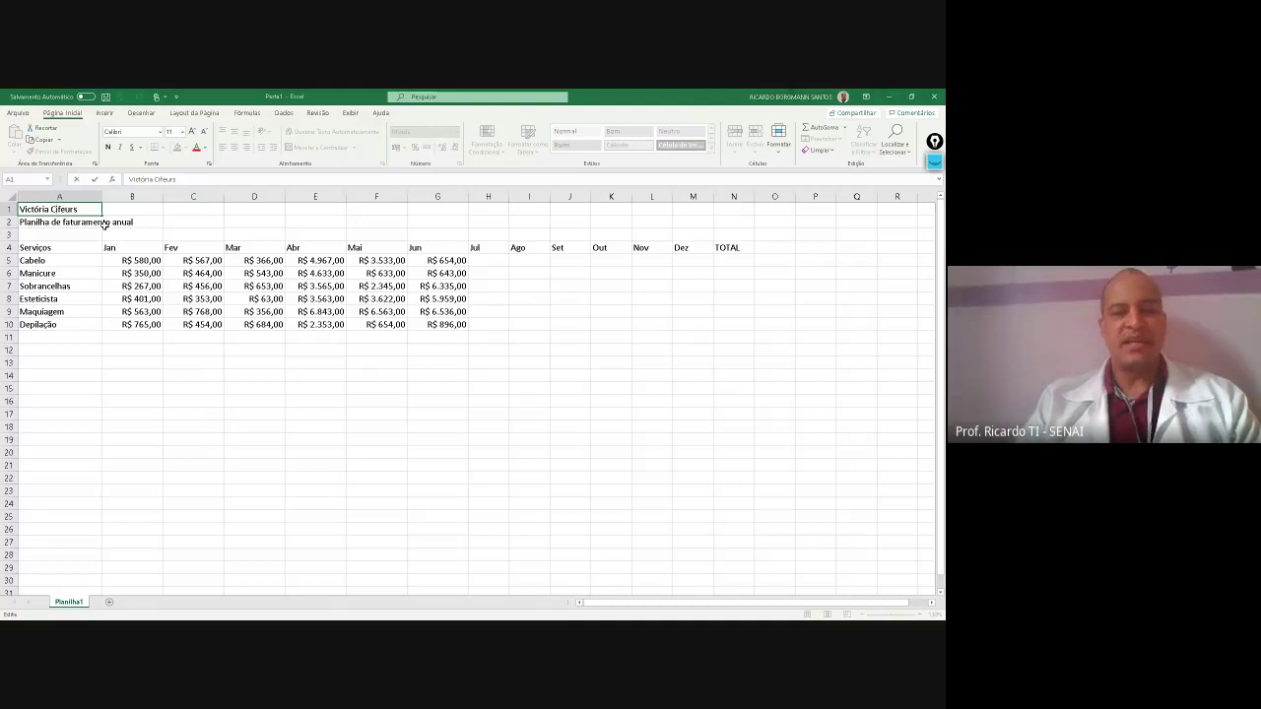
pyautogui.write('oi')
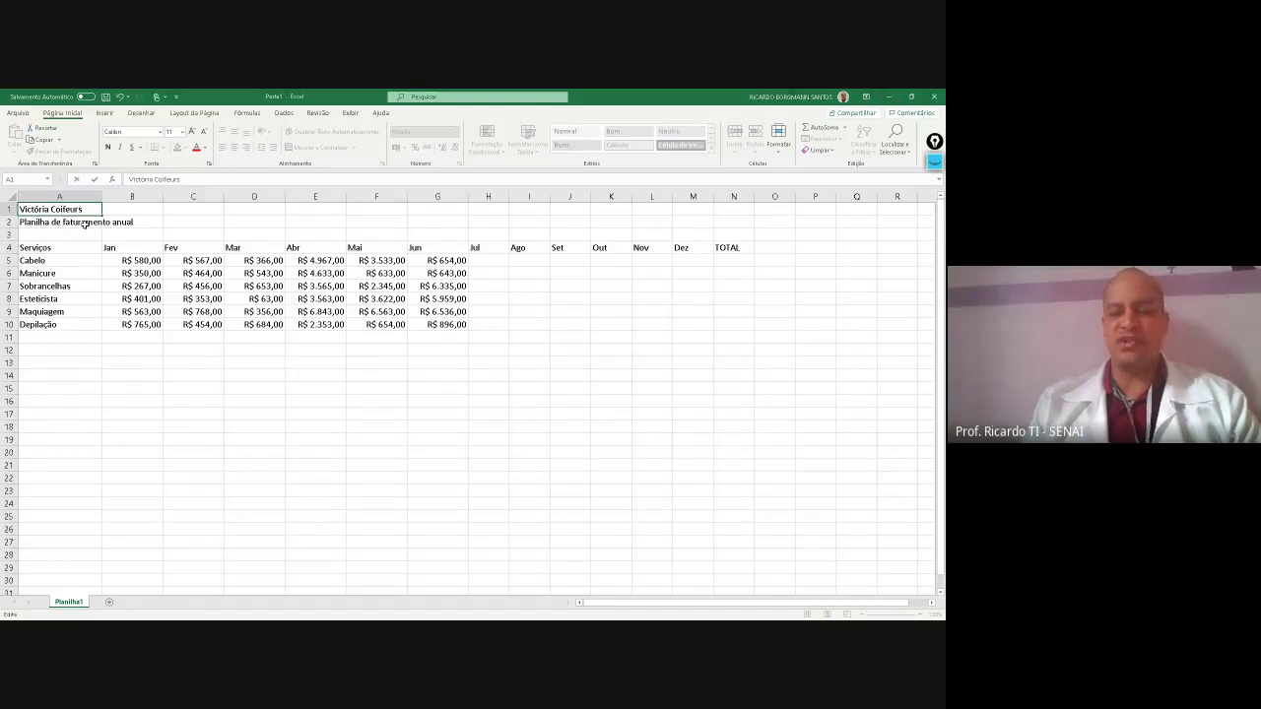
pyautogui.write('f')
pyautogui.click(98, 252)
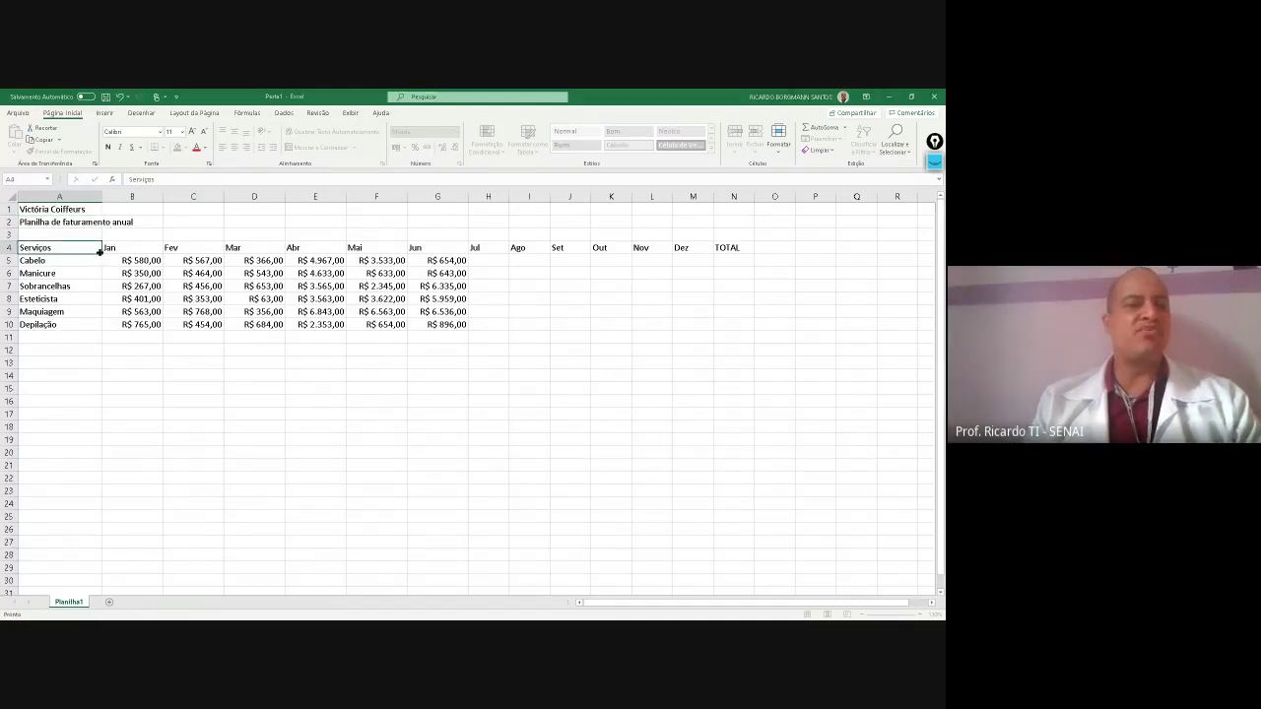
pyautogui.moveTo(73, 212); pyautogui.dragTo(128, 224)
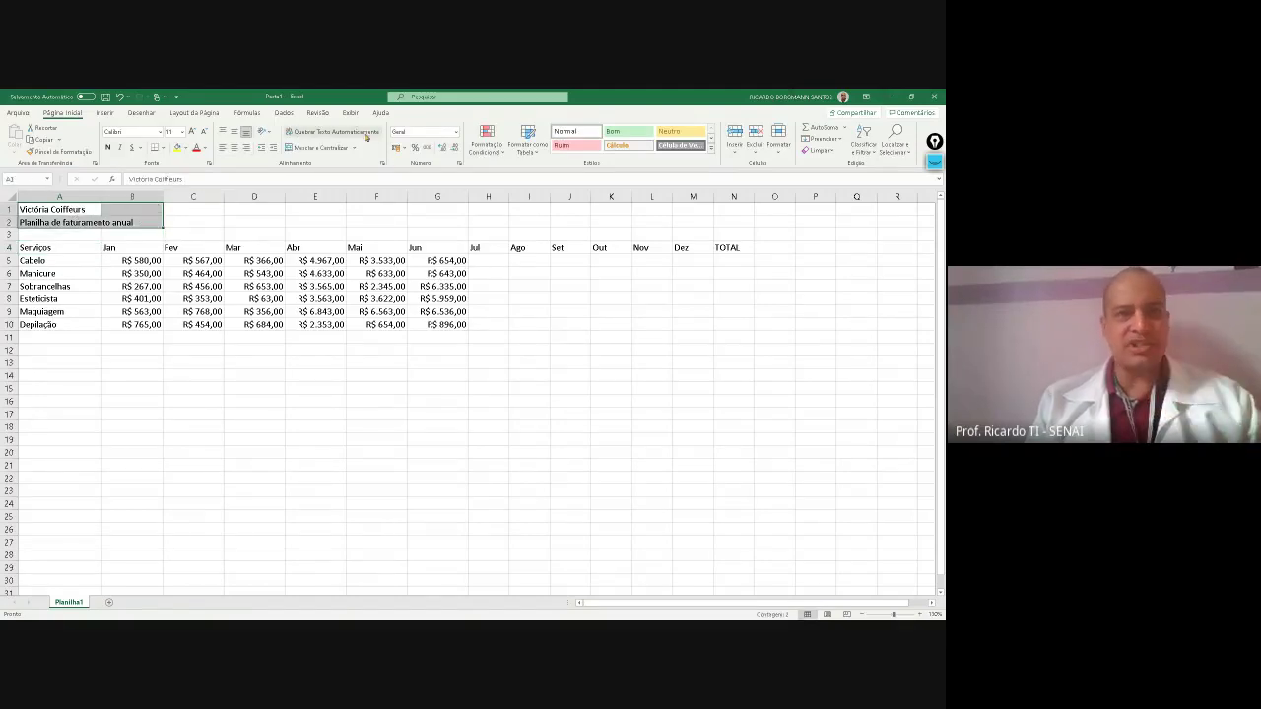
pyautogui.click(415, 226)
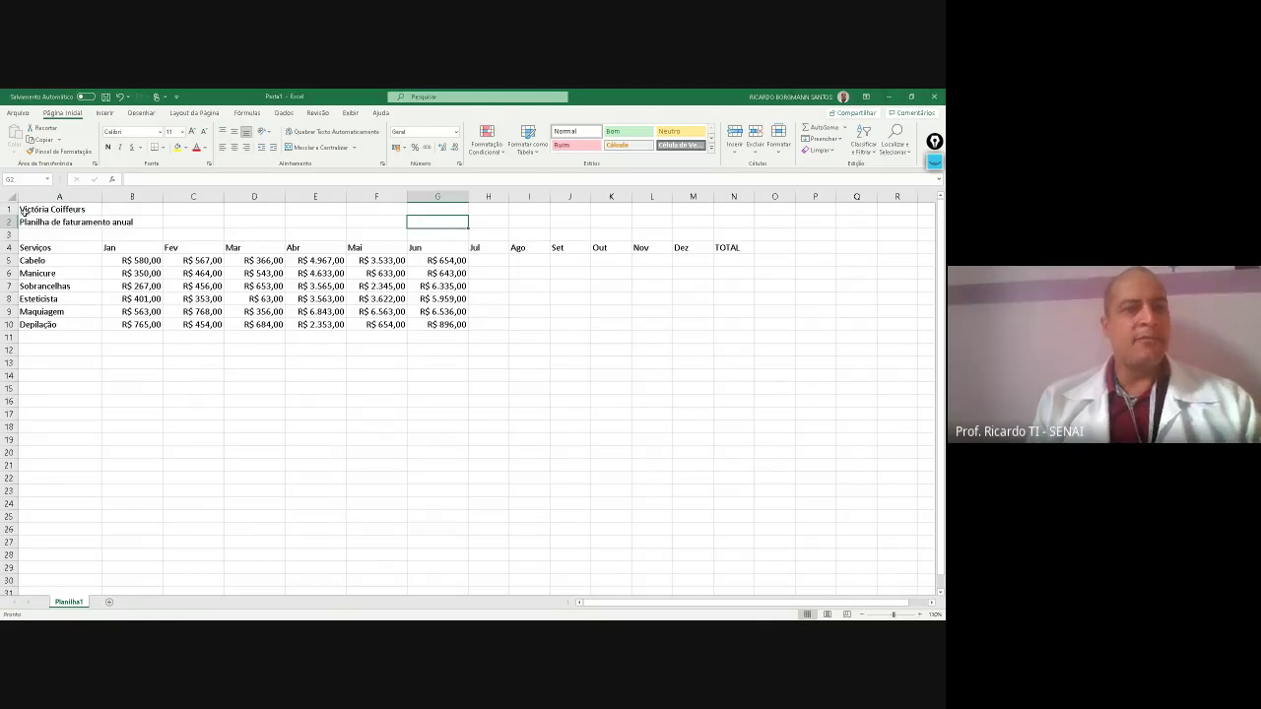
# Convert the range A4:N10, from Serviços to TOTAL, into a table with the headers option enabled
pyautogui.moveTo(26, 251); pyautogui.dragTo(719, 323)
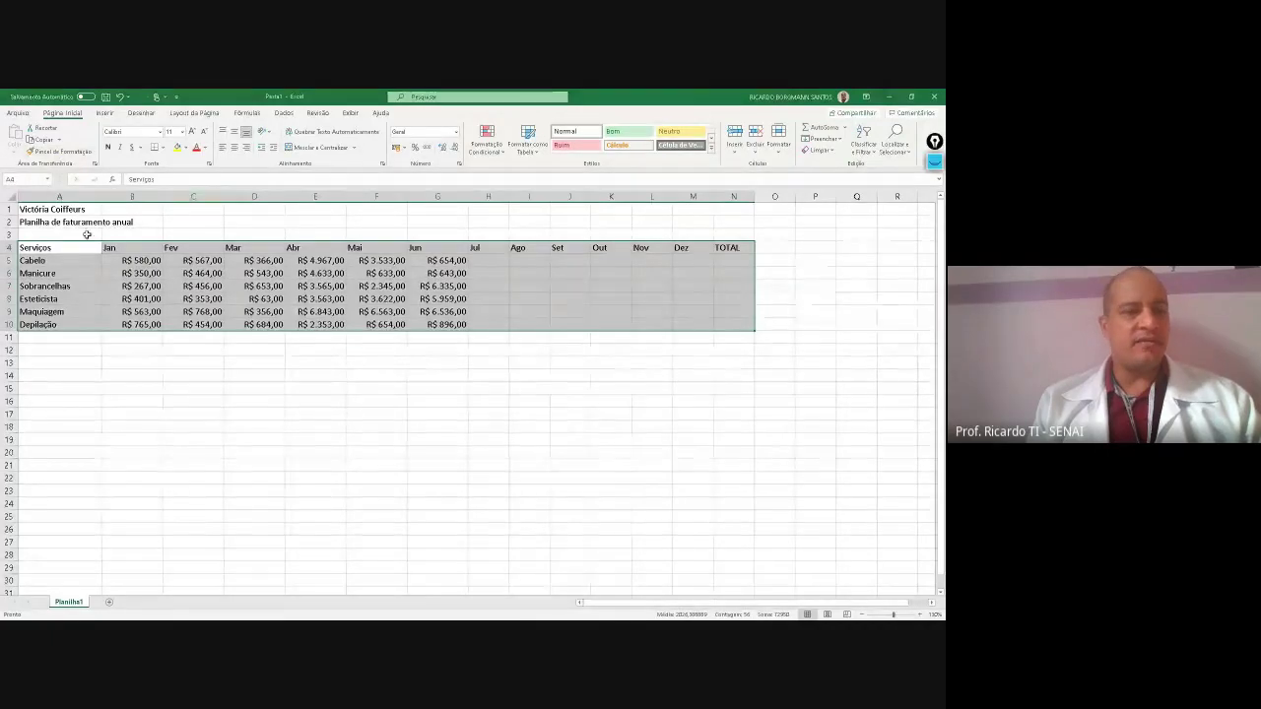
pyautogui.click(103, 115)
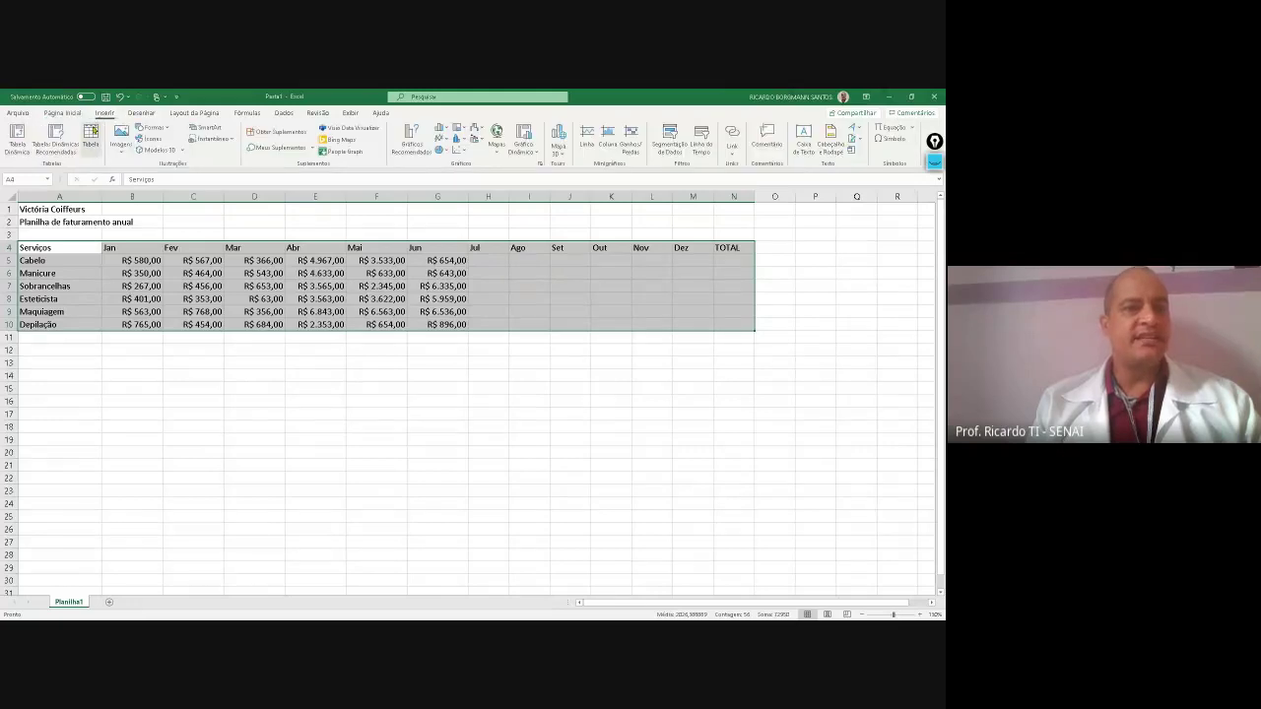
pyautogui.click(89, 138)
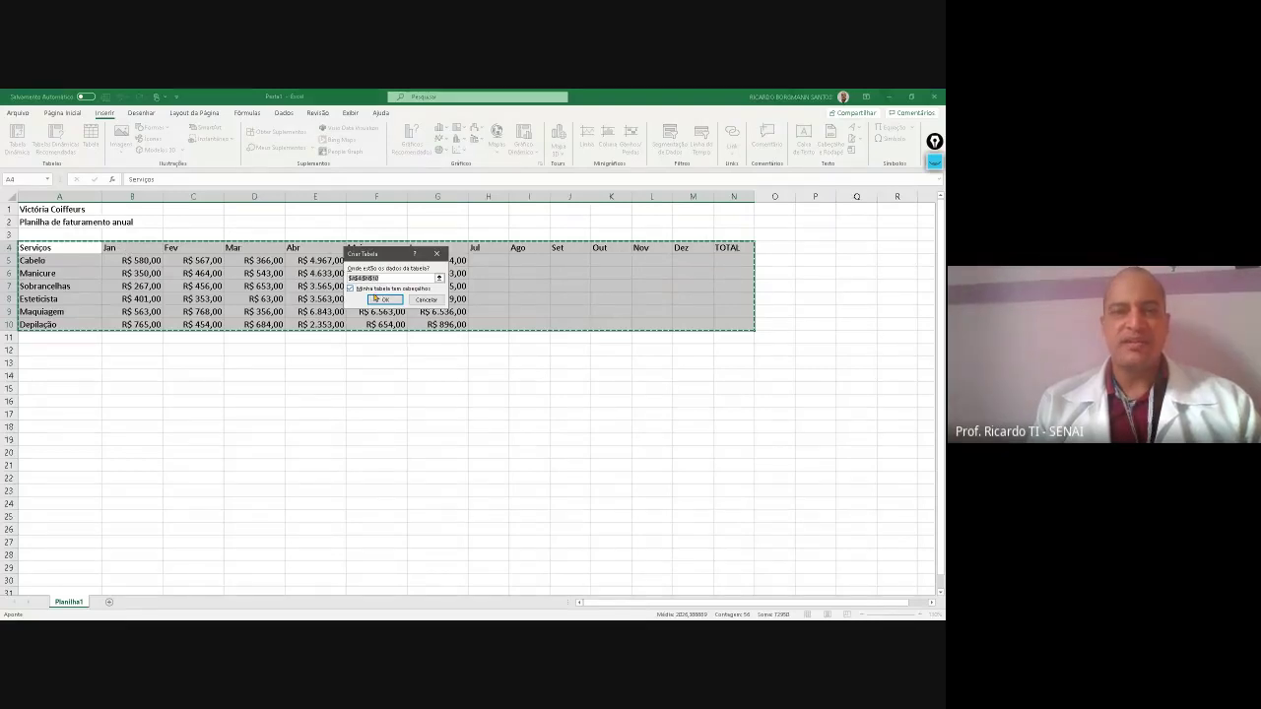
pyautogui.click(384, 298)
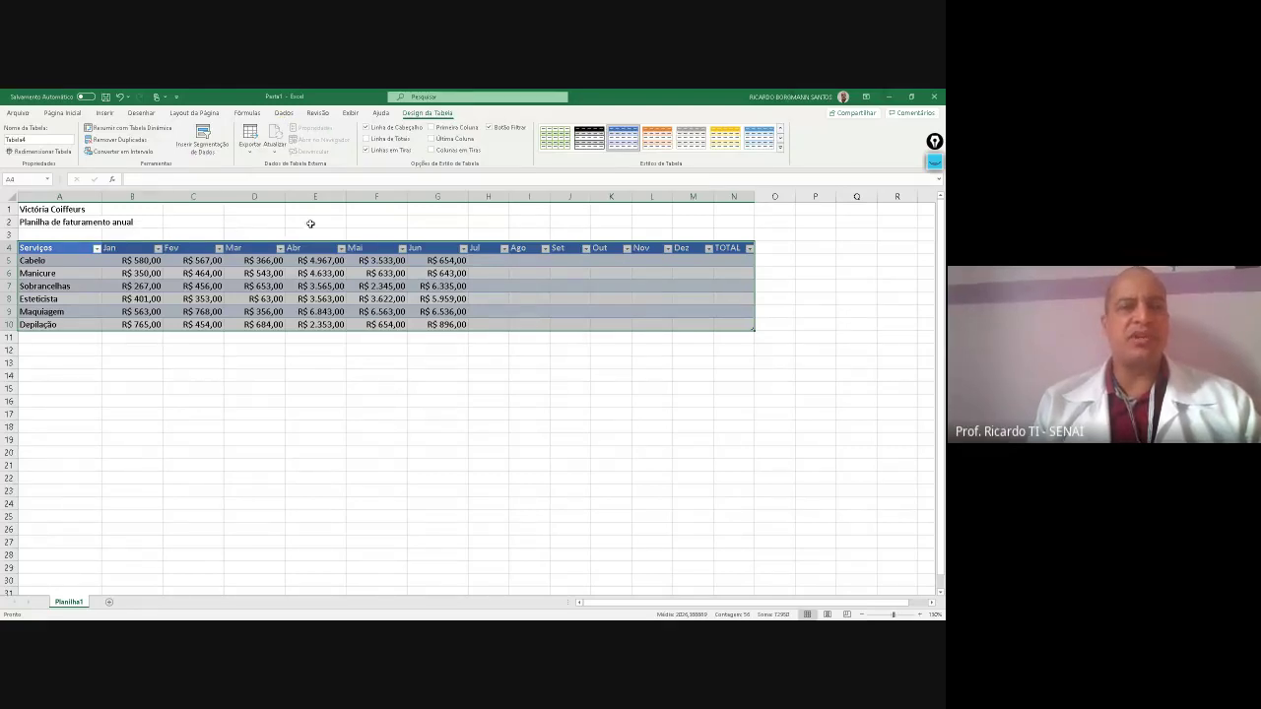
# Remove the filter buttons from the header row of the services table and deselect the range
pyautogui.click(283, 112)
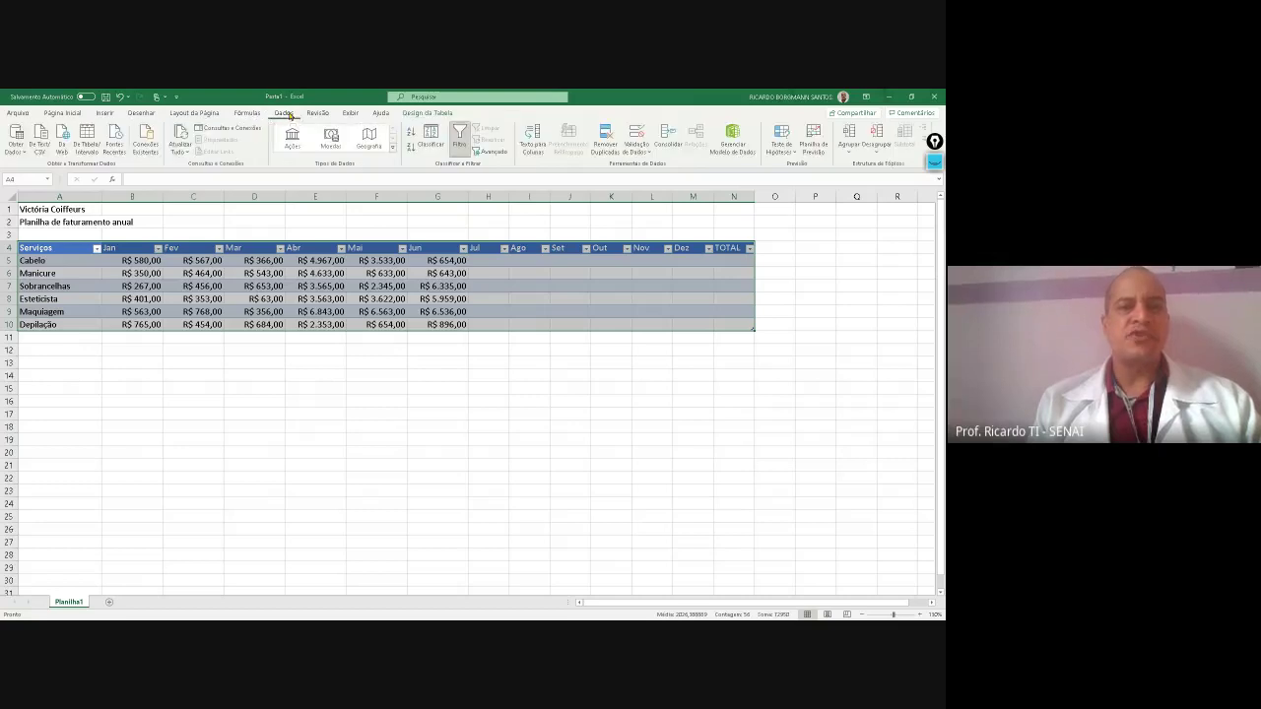
pyautogui.click(458, 138)
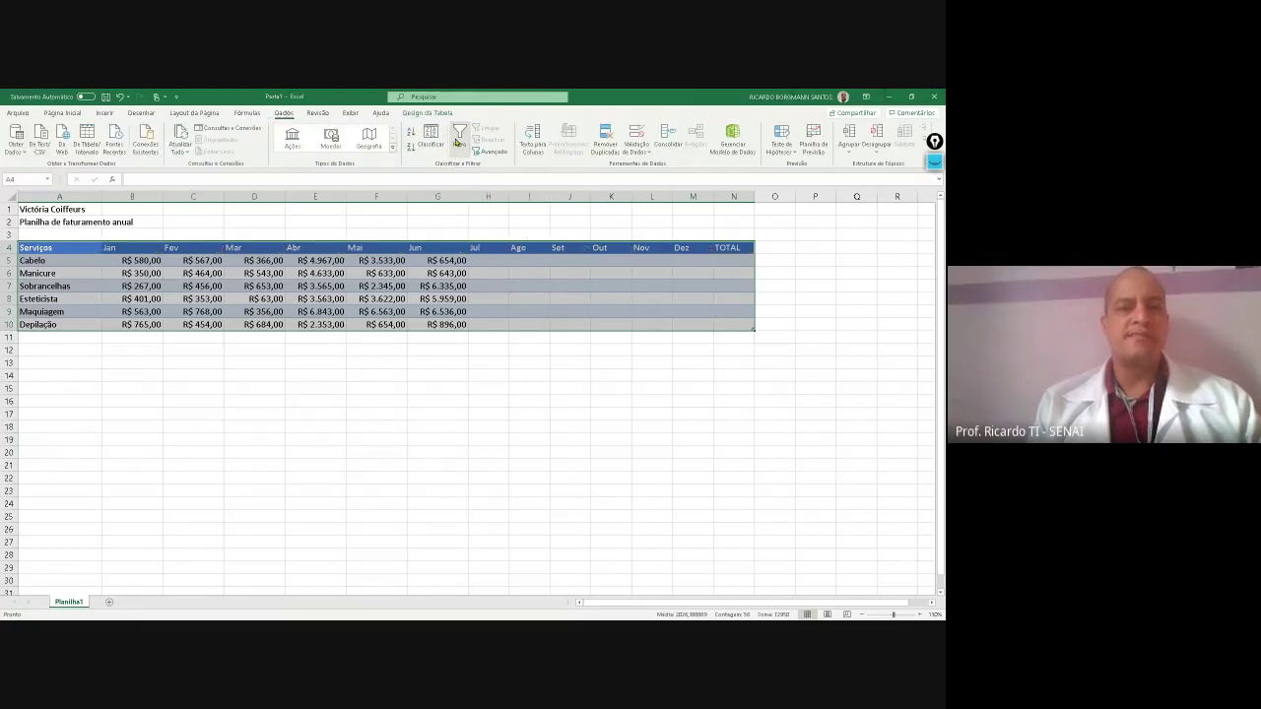
pyautogui.click(457, 363)
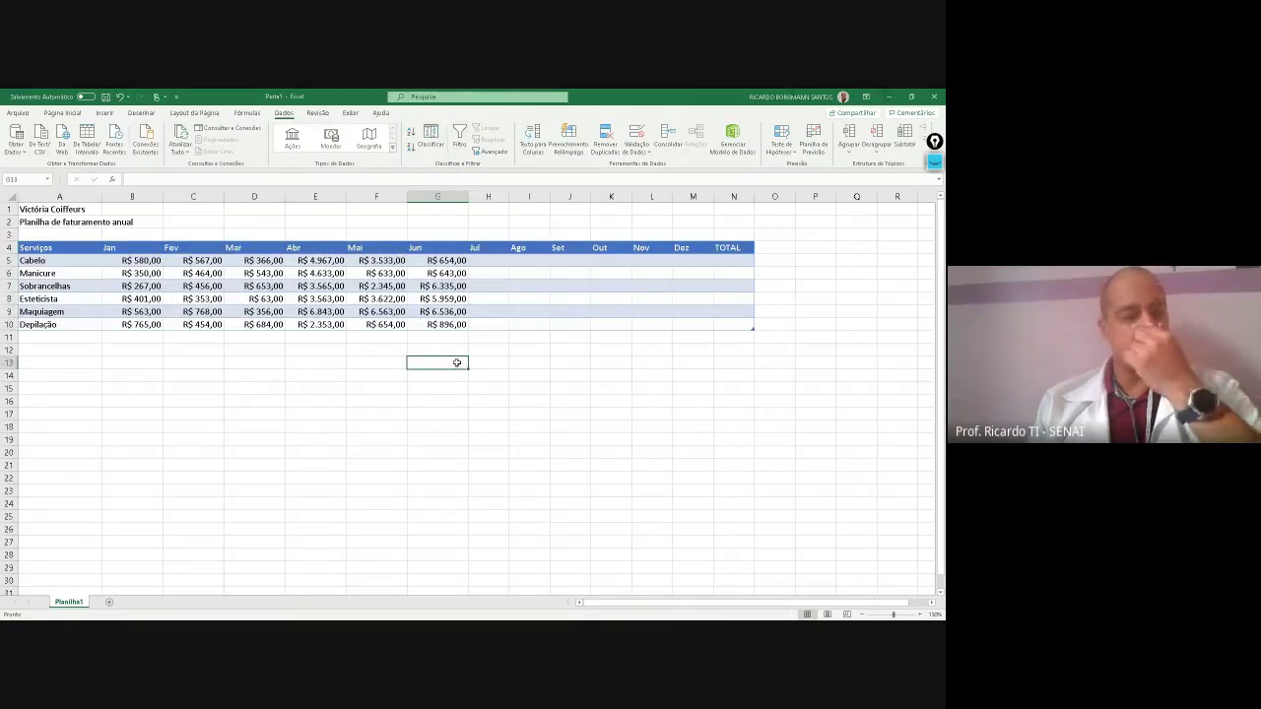
pyautogui.click(78, 248)
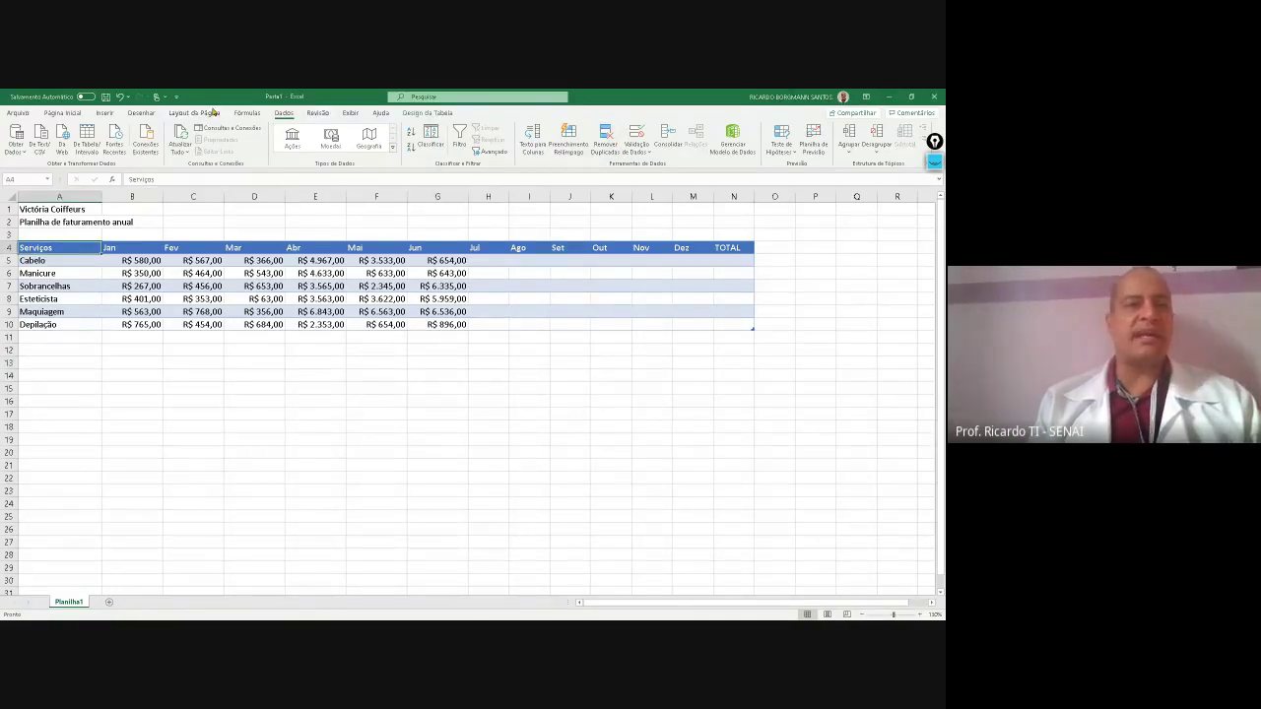
pyautogui.click(104, 113)
pyautogui.click(59, 114)
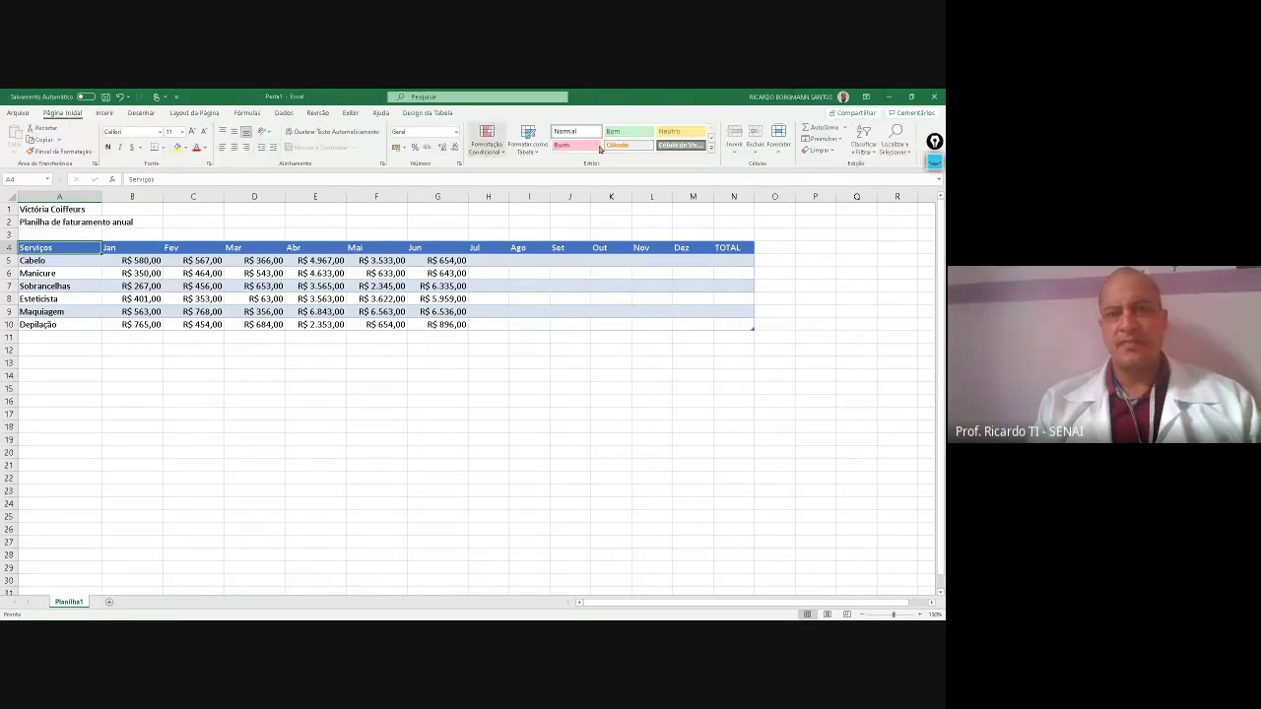
pyautogui.click(495, 296)
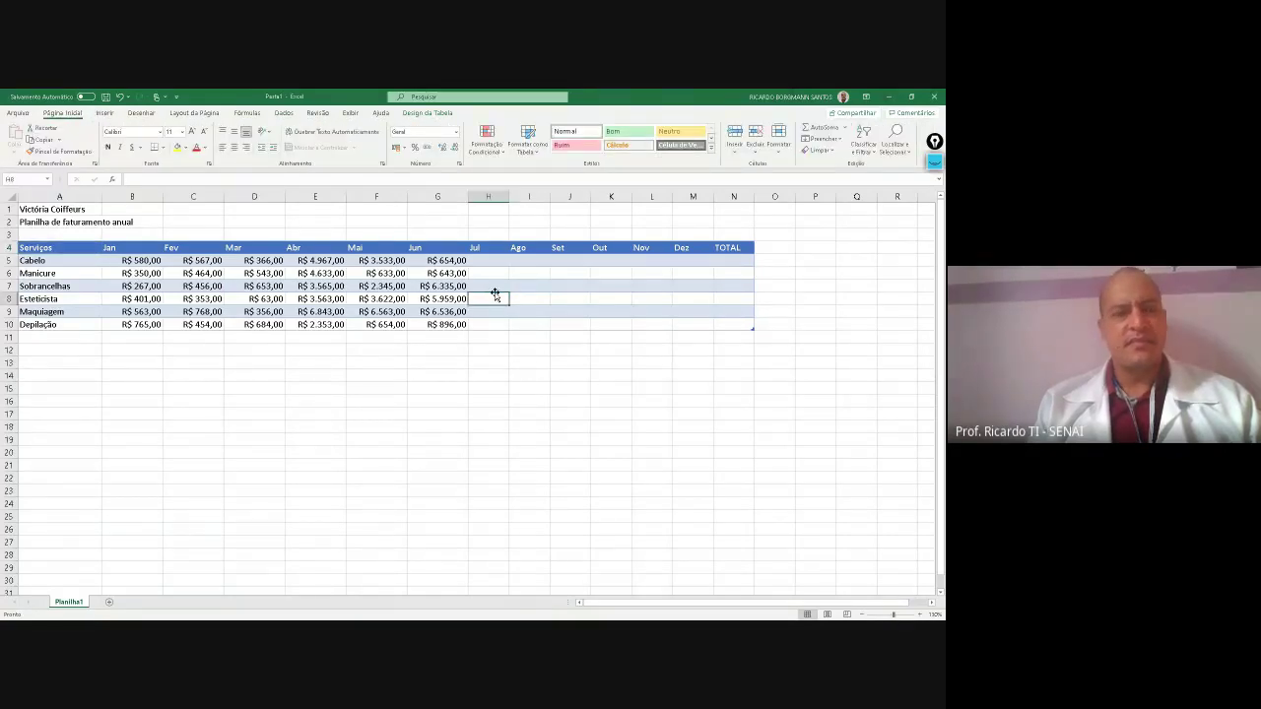
pyautogui.click(410, 286)
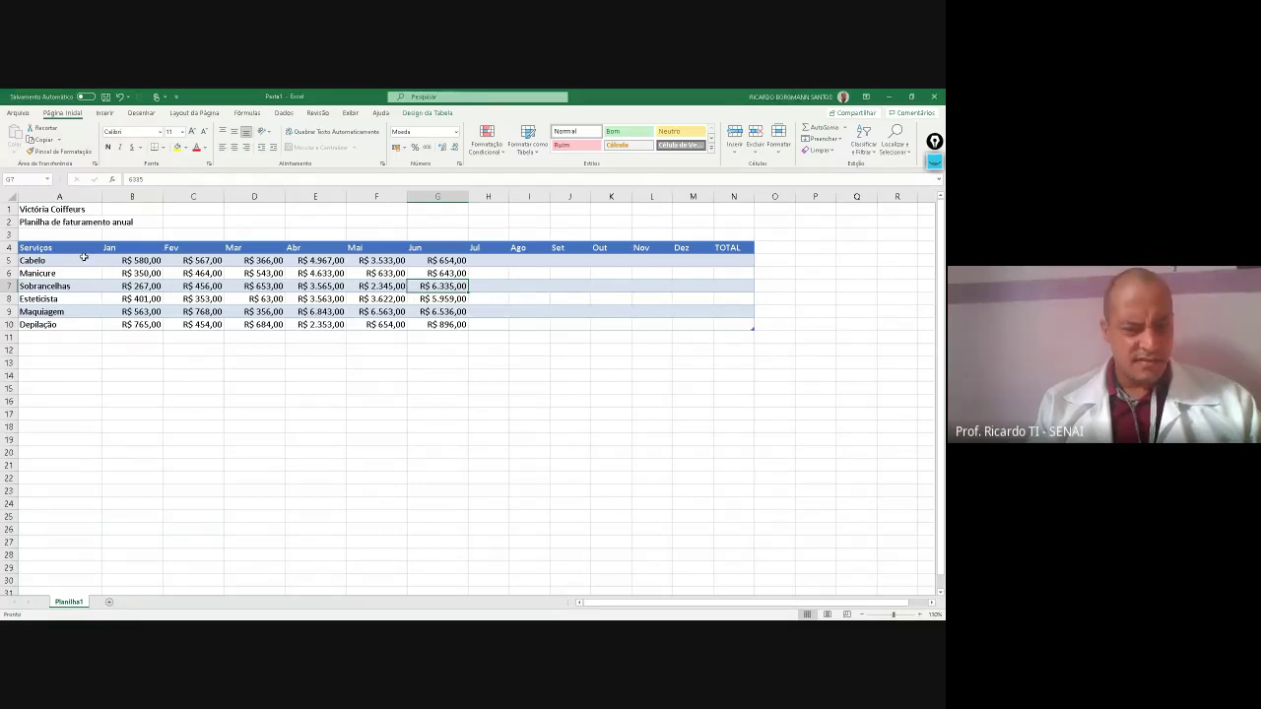
# Toggle the filter buttons of the table A4:N10 on and off several times, leaving them off
pyautogui.moveTo(71, 249); pyautogui.dragTo(731, 321)
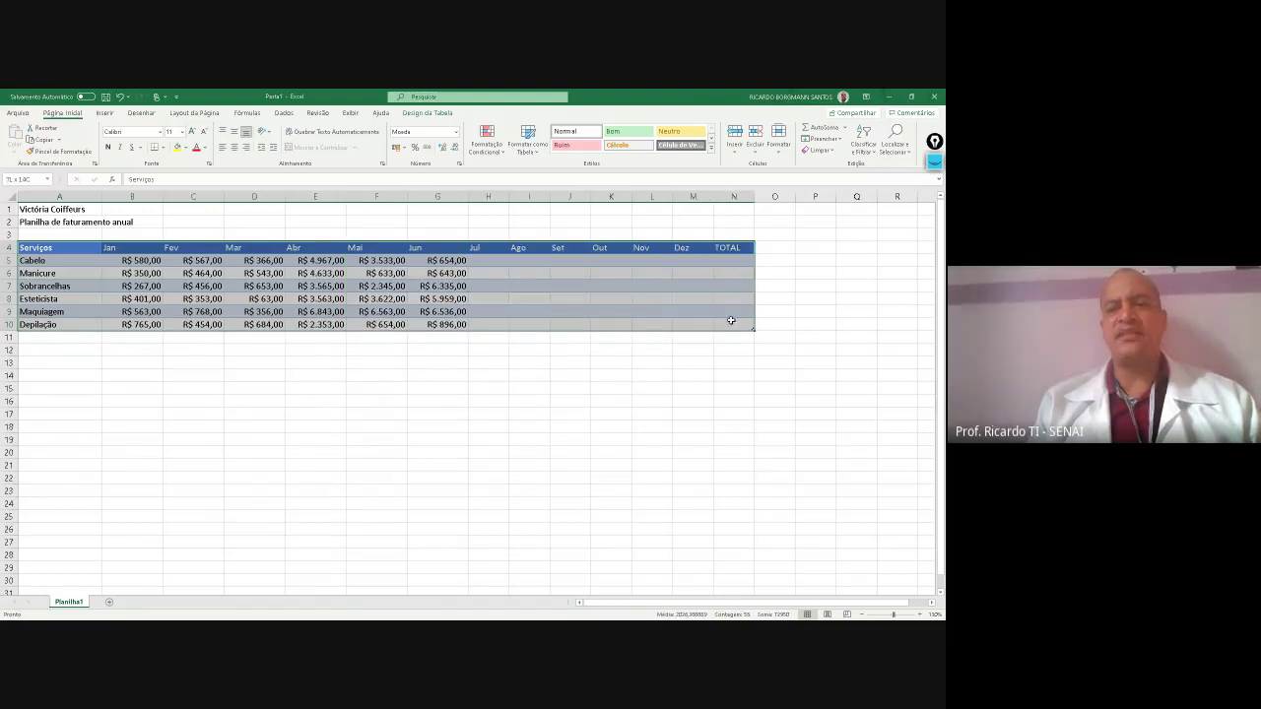
pyautogui.click(283, 114)
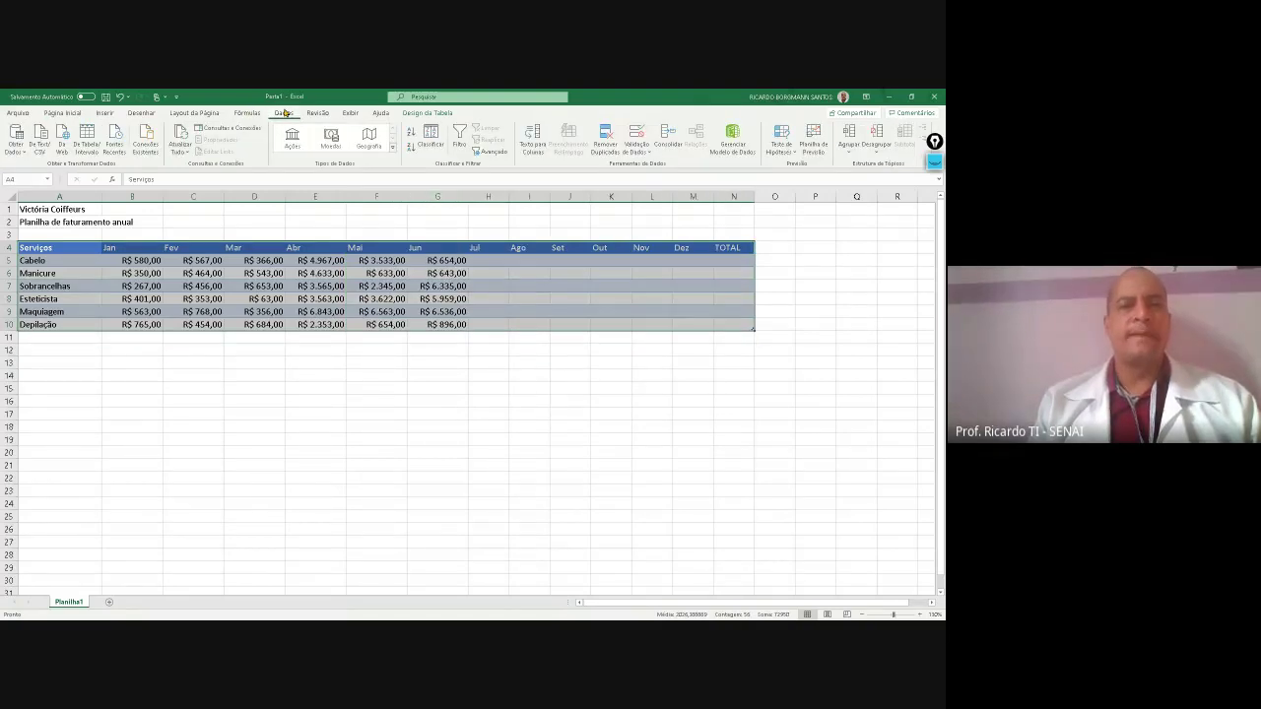
pyautogui.click(456, 144)
pyautogui.click(457, 144)
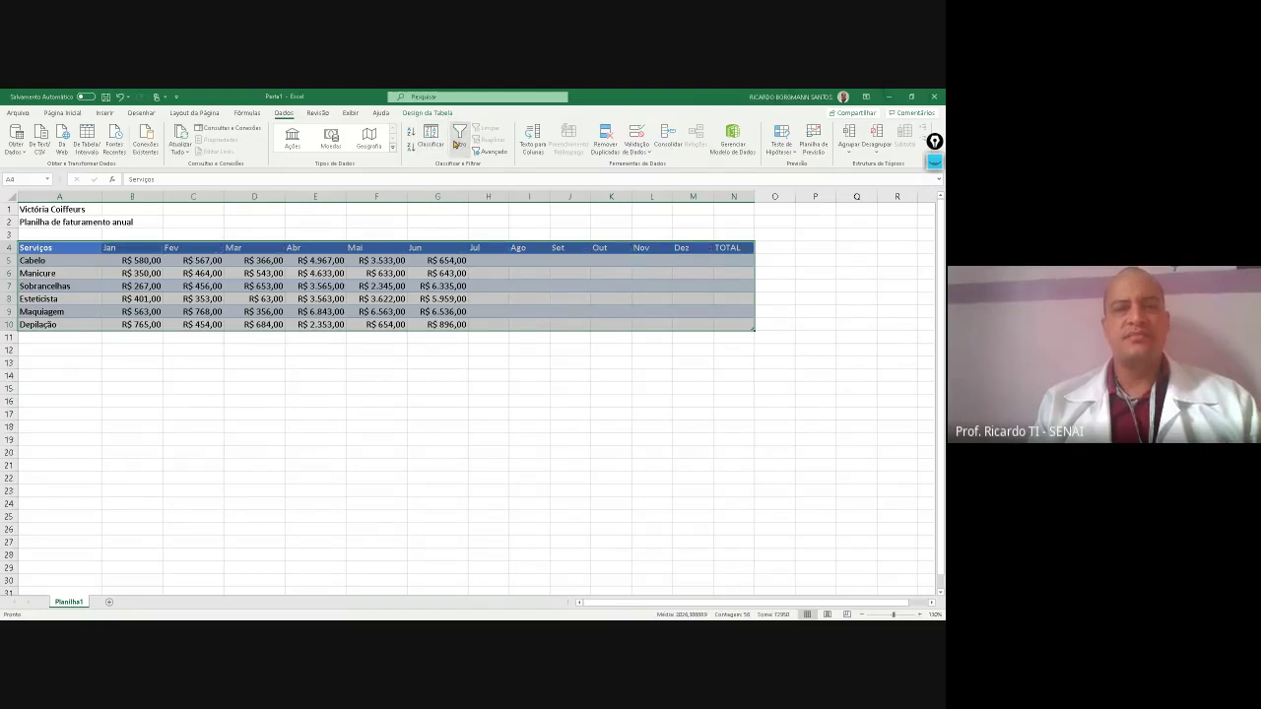
pyautogui.click(456, 144)
pyautogui.click(456, 144)
pyautogui.click(456, 144)
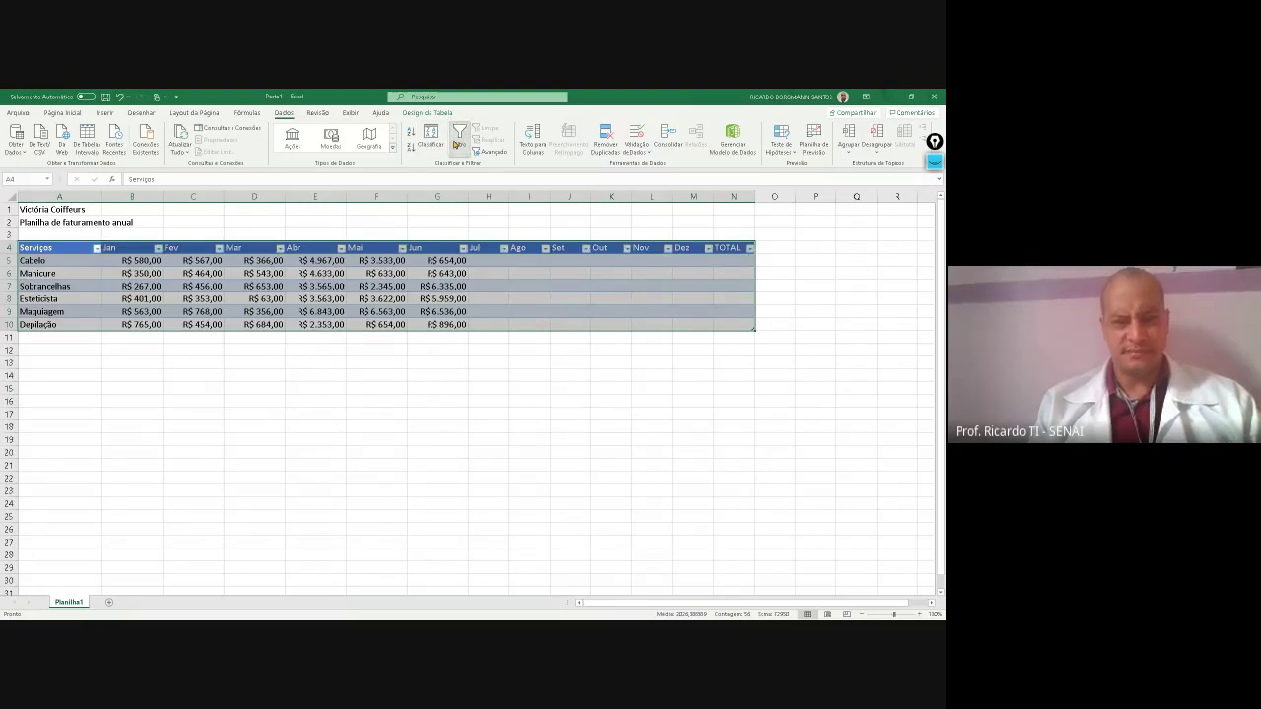
pyautogui.click(456, 144)
pyautogui.click(433, 301)
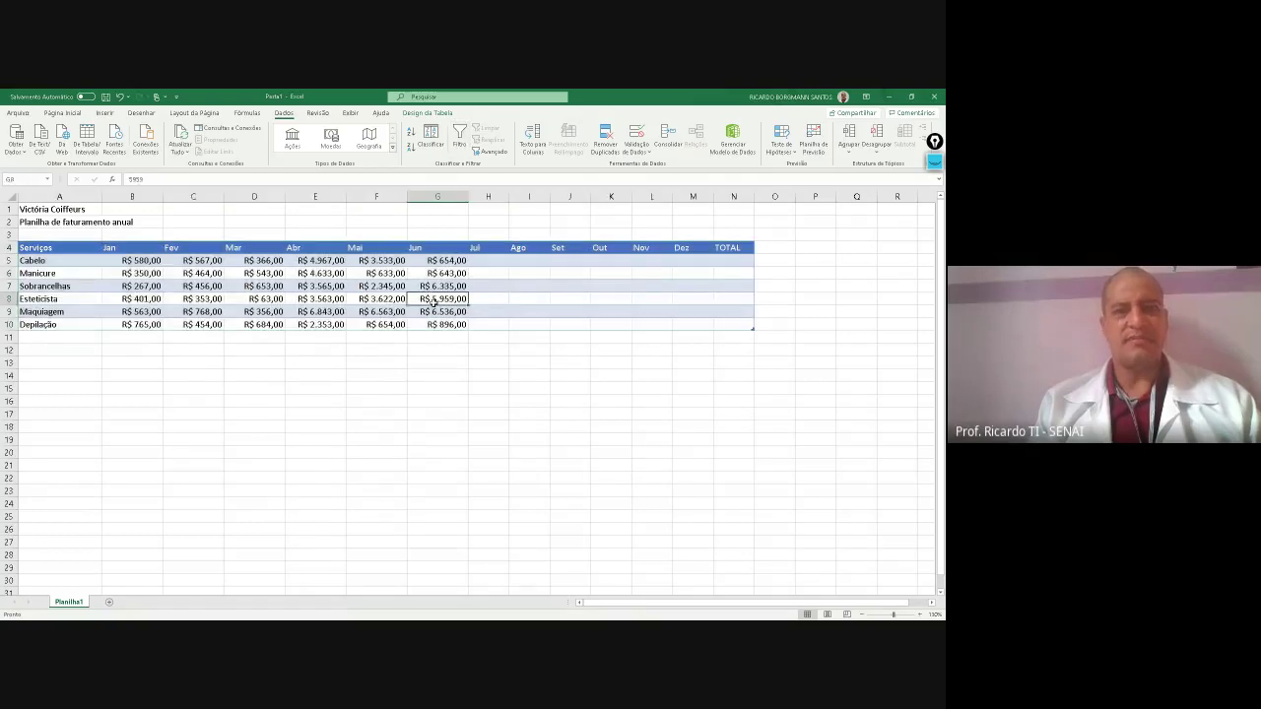
pyautogui.click(483, 414)
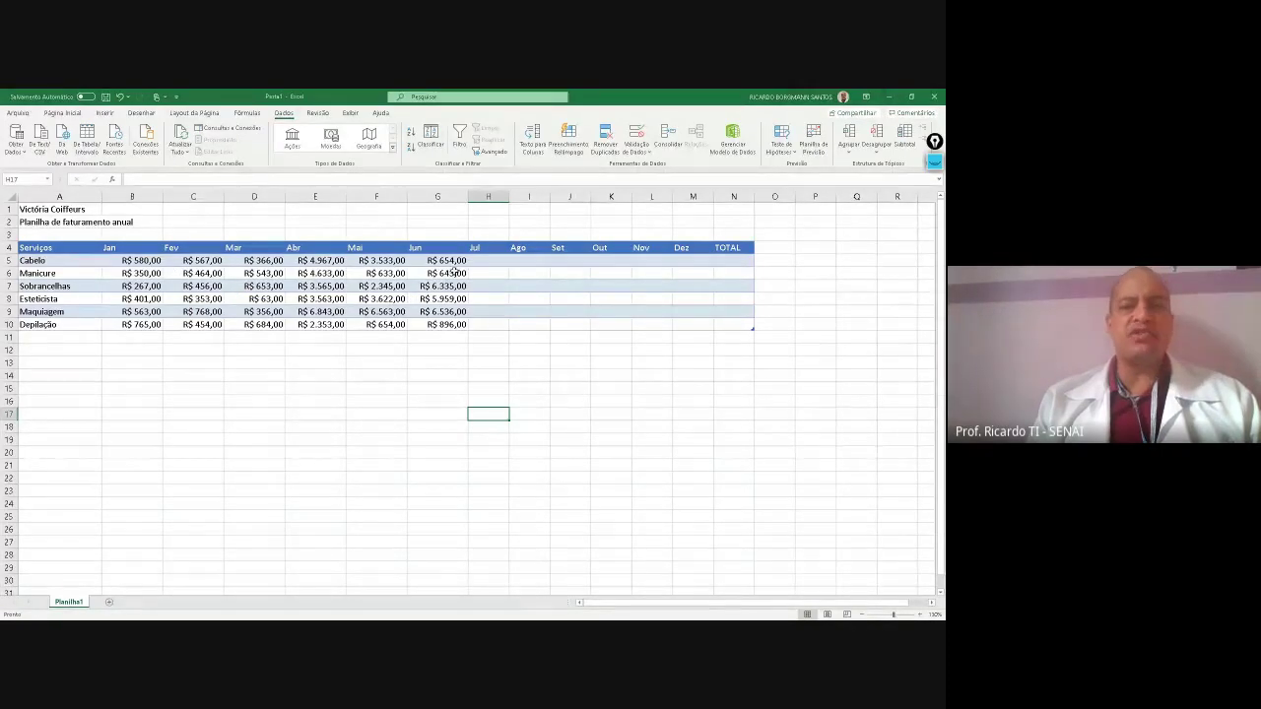
pyautogui.click(746, 260)
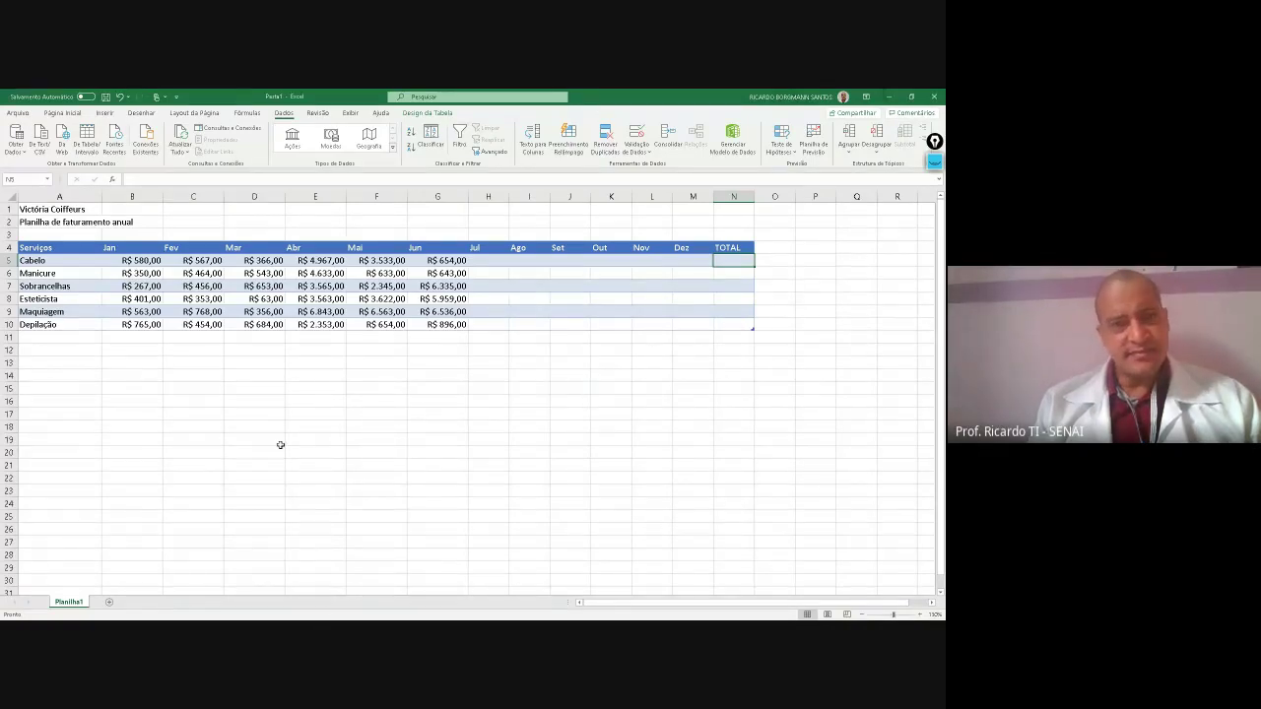
pyautogui.doubleClick(648, 94)
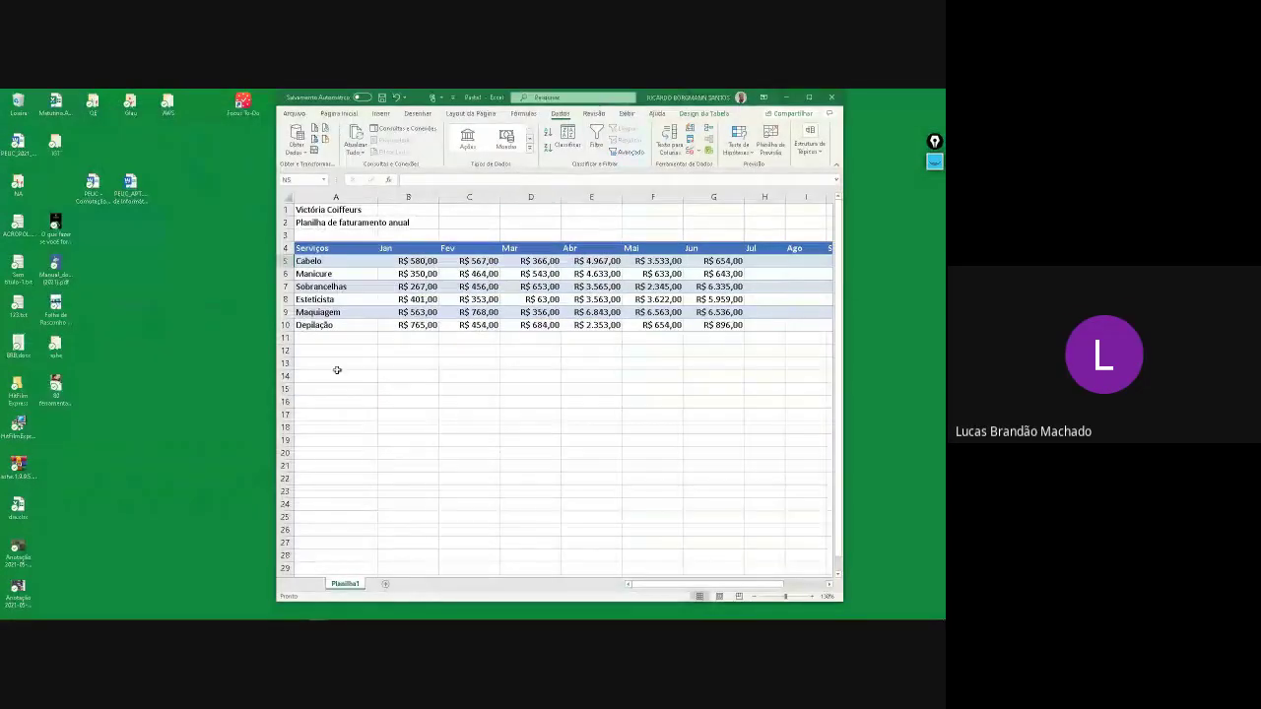
pyautogui.moveTo(273, 616)
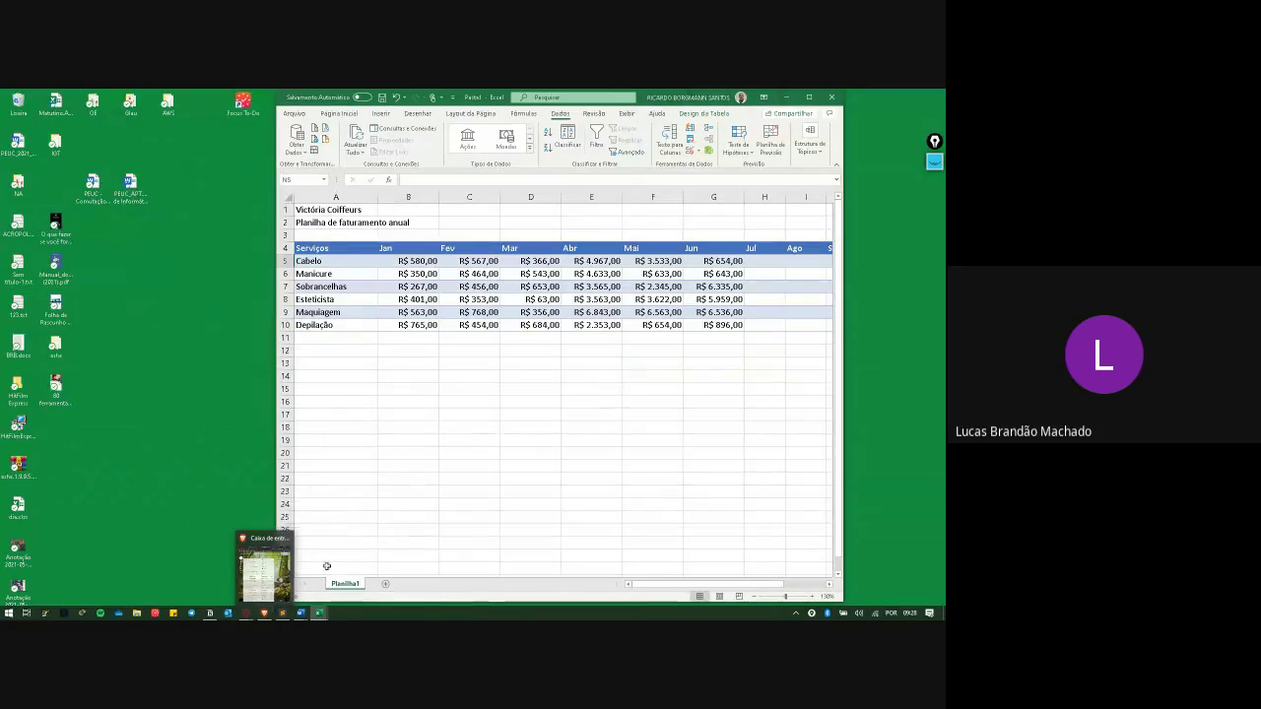
pyautogui.doubleClick(674, 98)
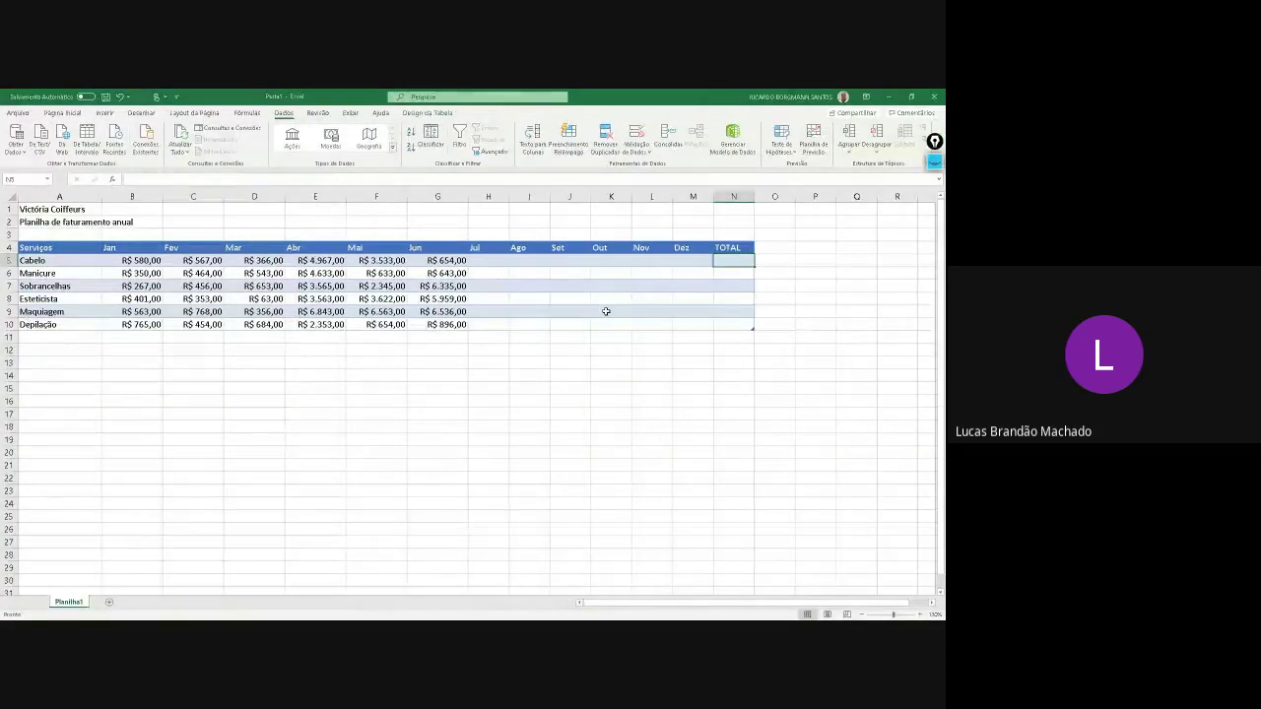
# Merge and center the title "Planilha de faturamento anual" across A2:N2 and the business name across A1:N1
pyautogui.click(82, 219)
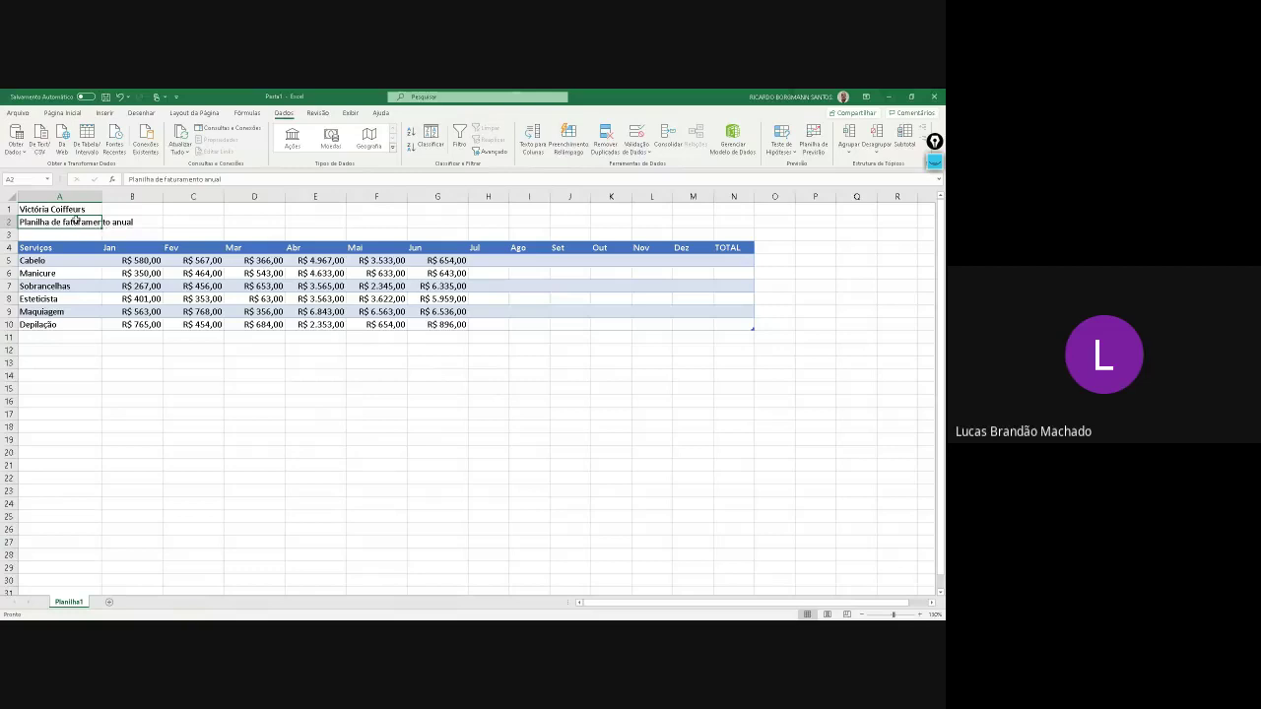
pyautogui.moveTo(76, 221); pyautogui.dragTo(726, 223)
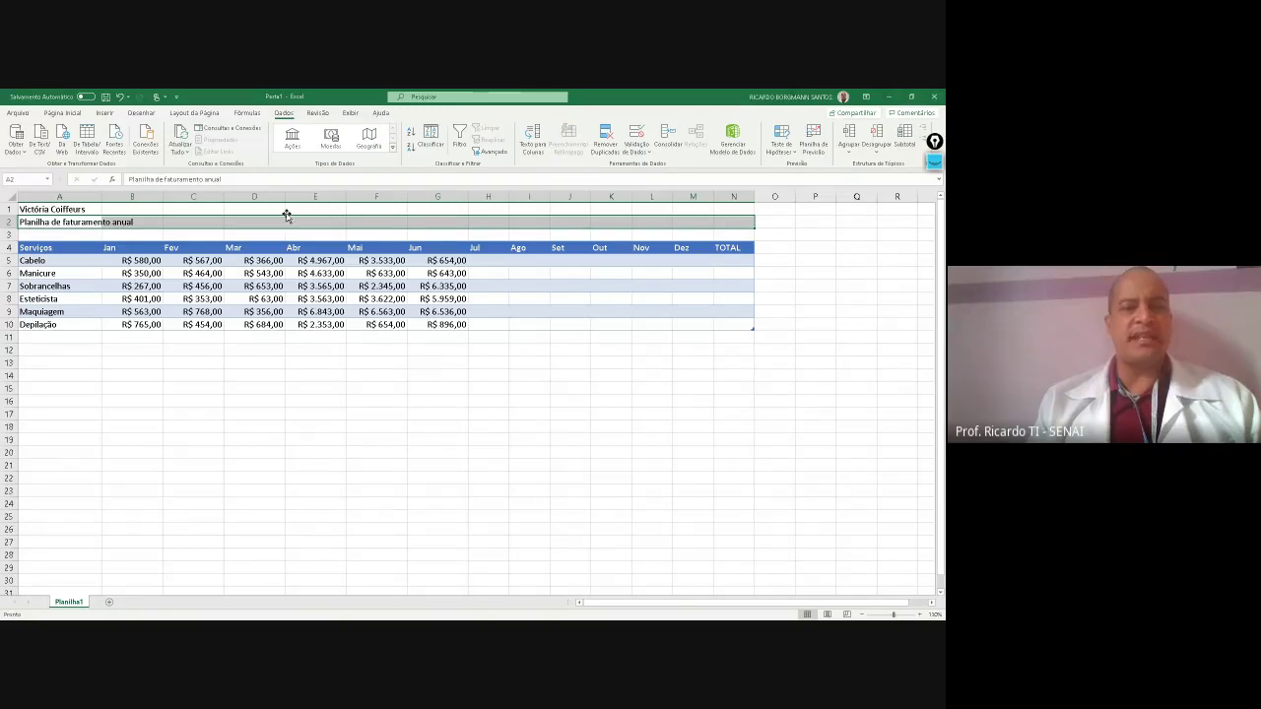
pyautogui.click(60, 113)
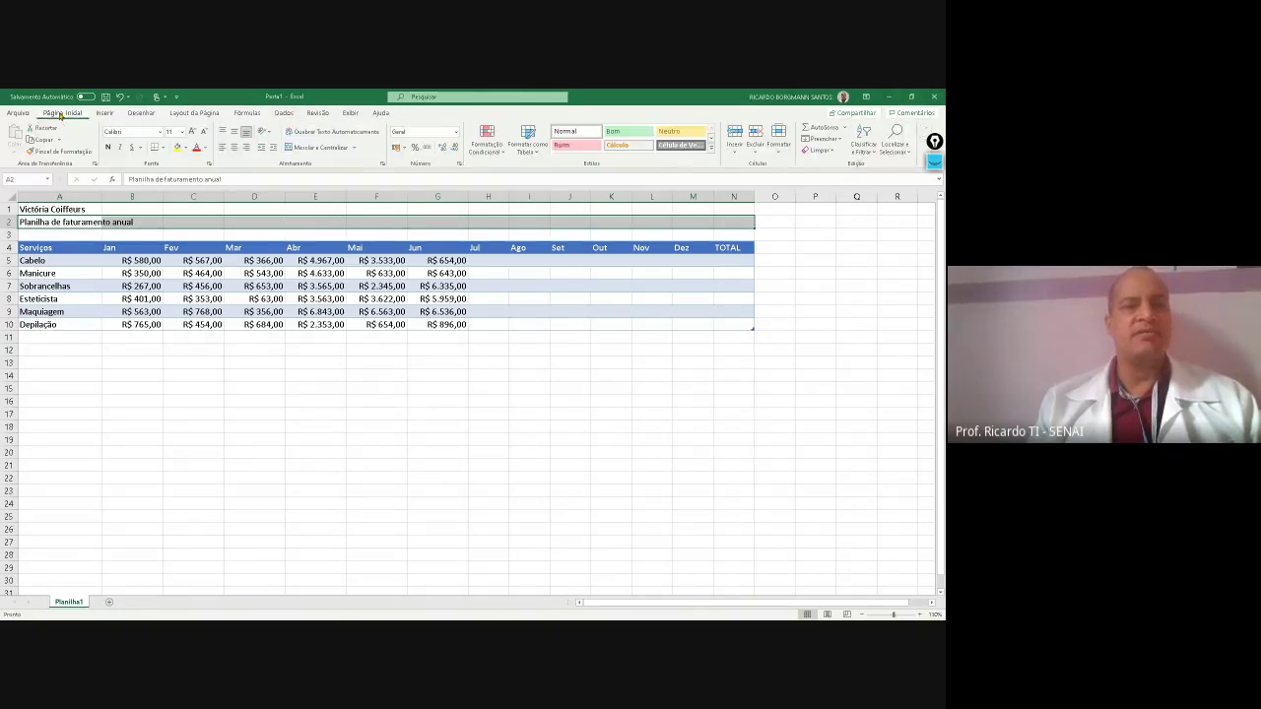
pyautogui.click(315, 148)
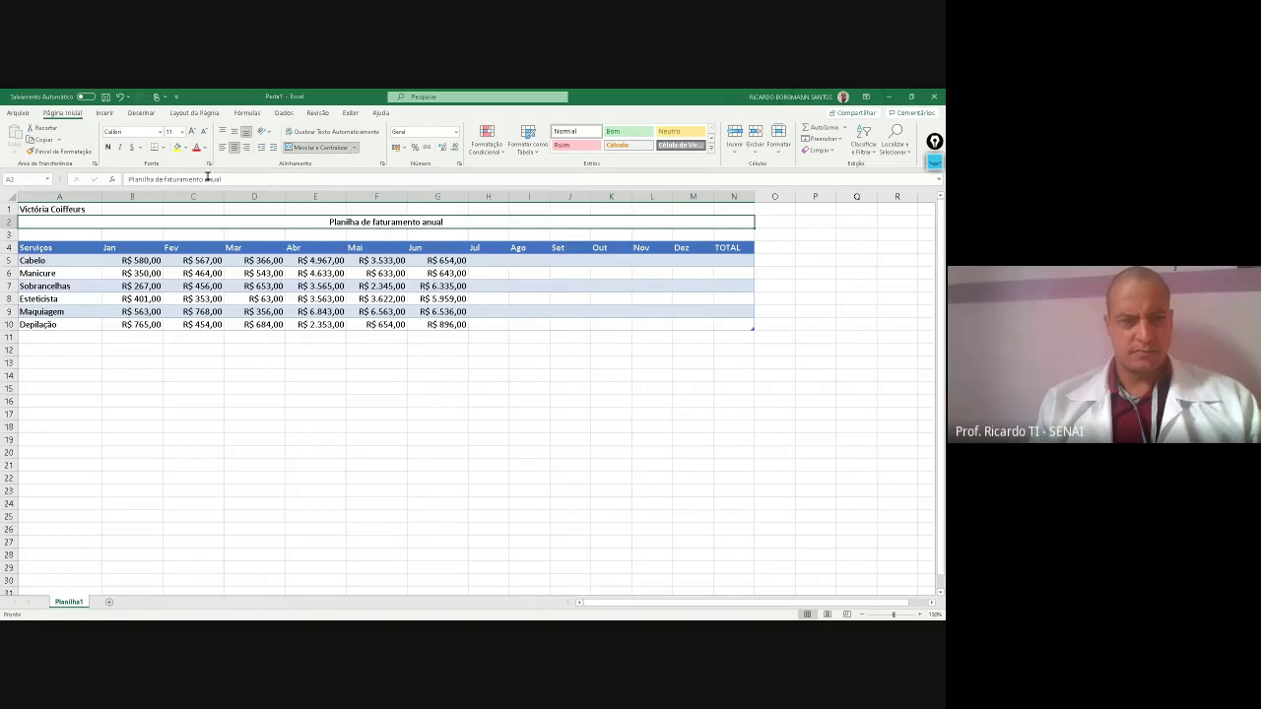
pyautogui.moveTo(54, 209); pyautogui.dragTo(725, 207)
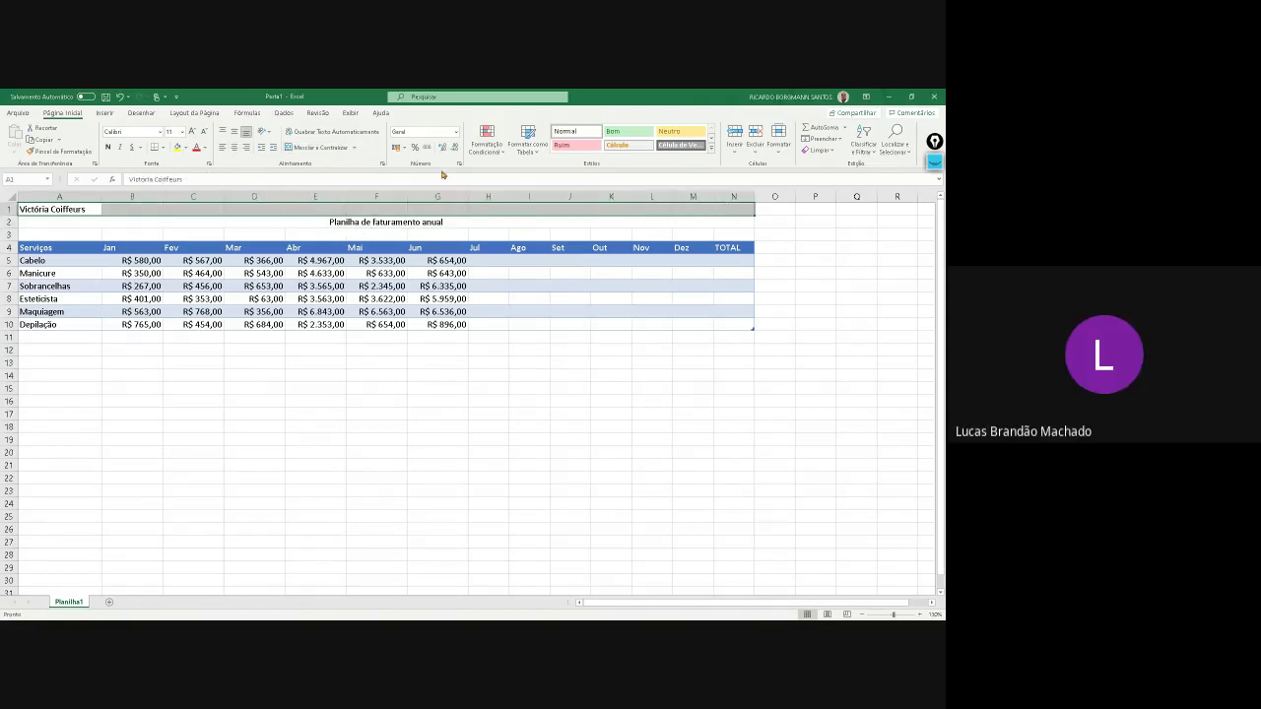
pyautogui.click(313, 149)
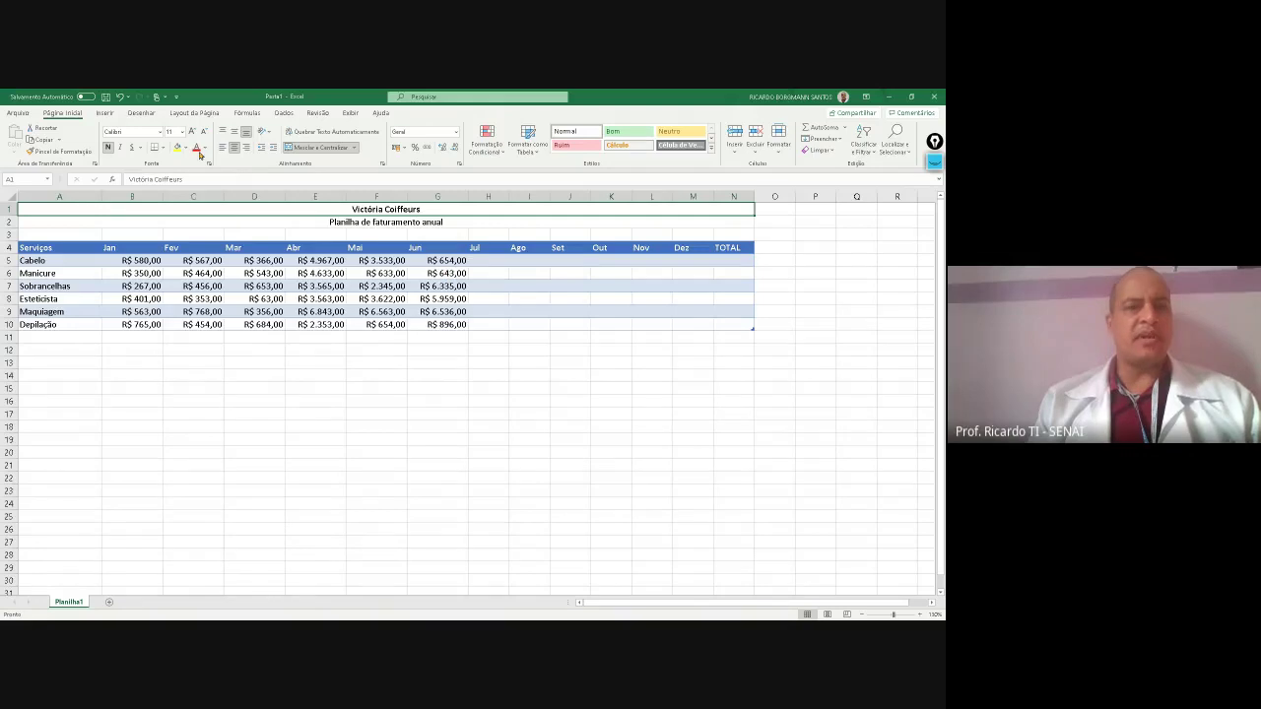
# Set the business name in row 1 to the font Amasis MT Pro Medium at size 20
pyautogui.click(159, 134)
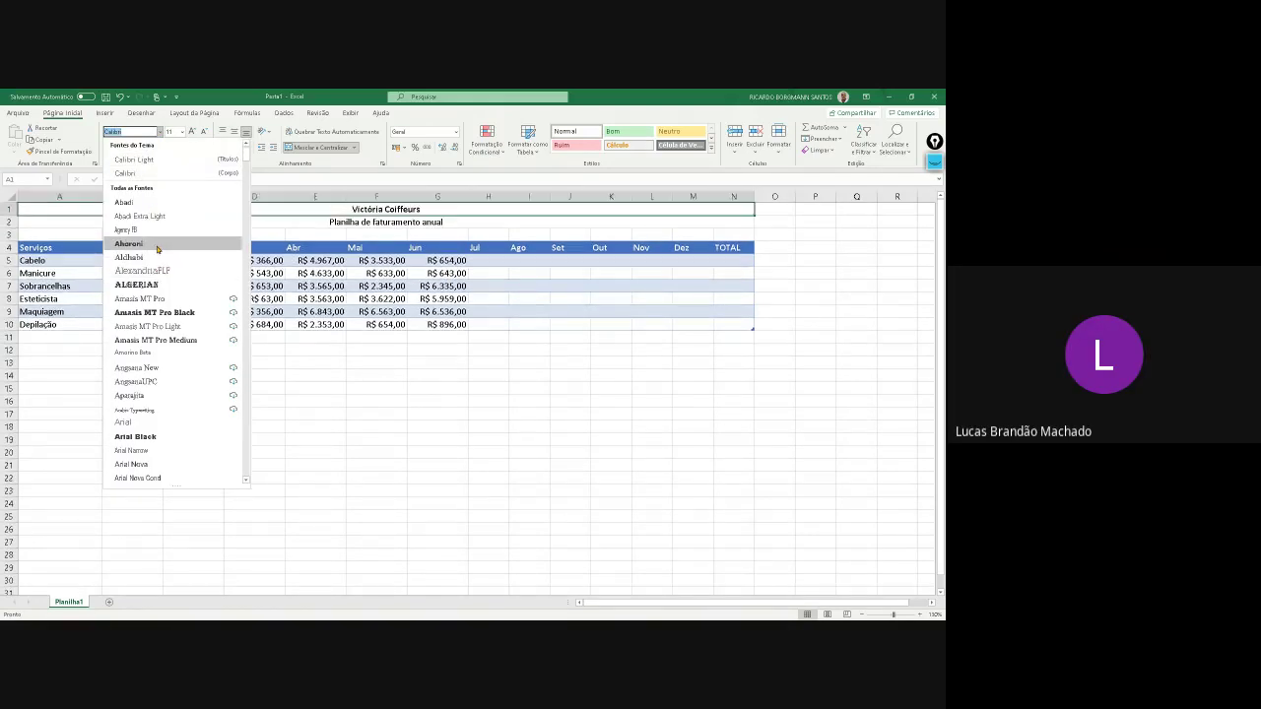
pyautogui.click(168, 339)
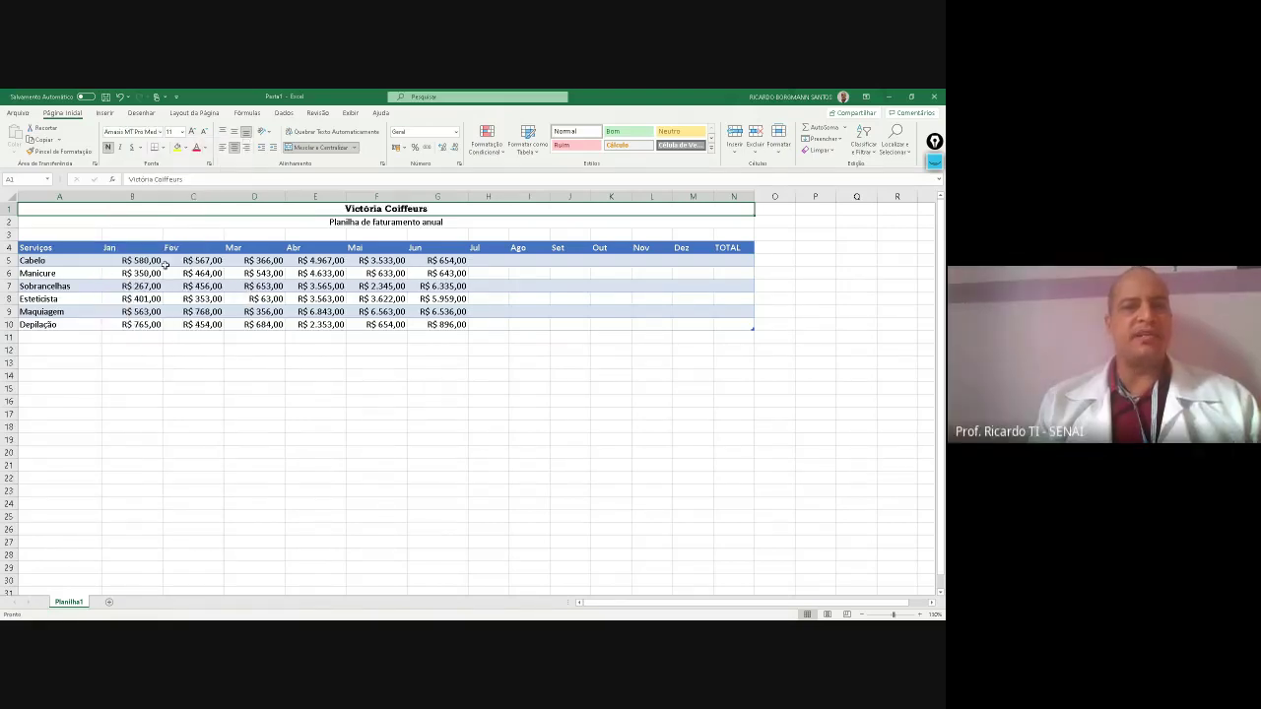
pyautogui.click(183, 132)
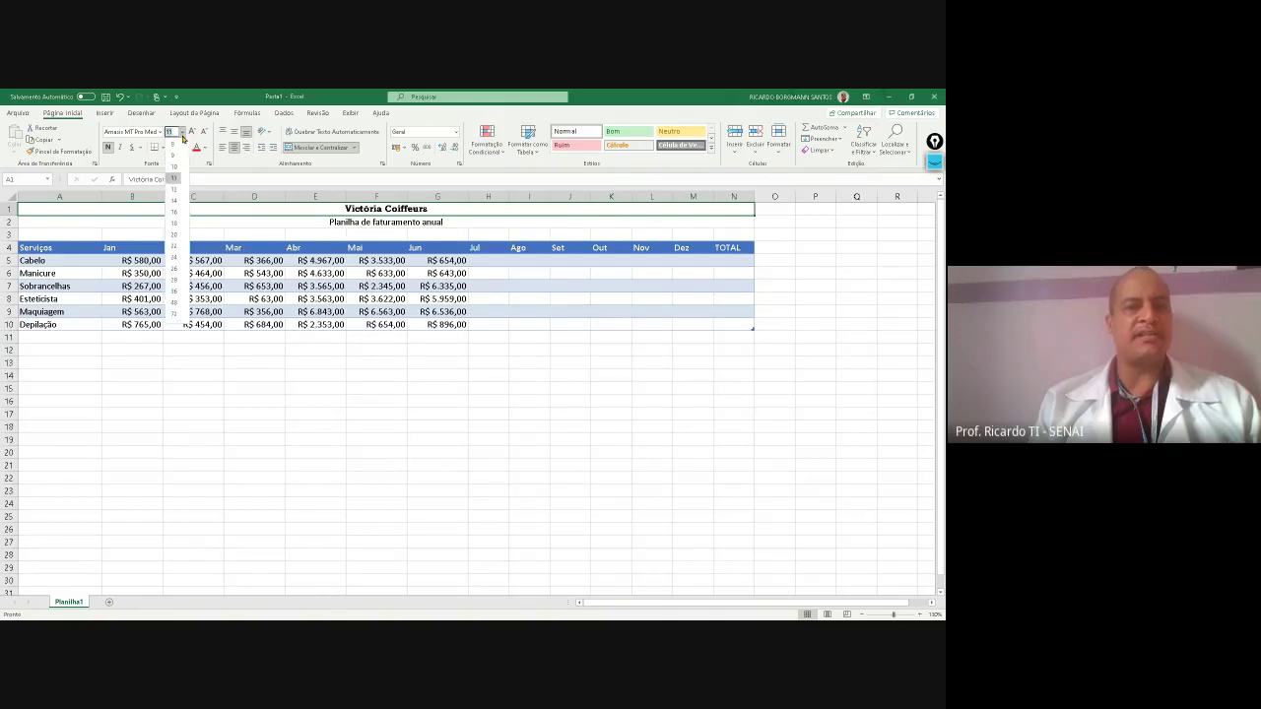
pyautogui.click(171, 237)
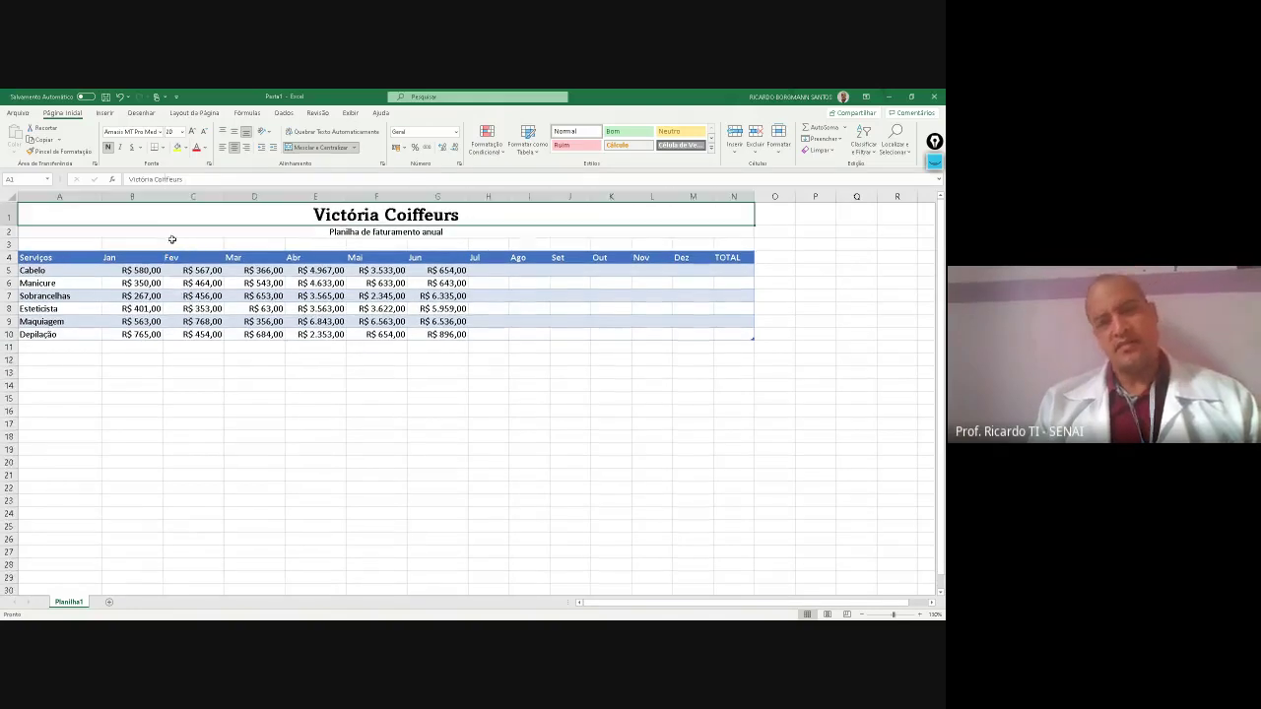
pyautogui.click(448, 340)
pyautogui.click(265, 420)
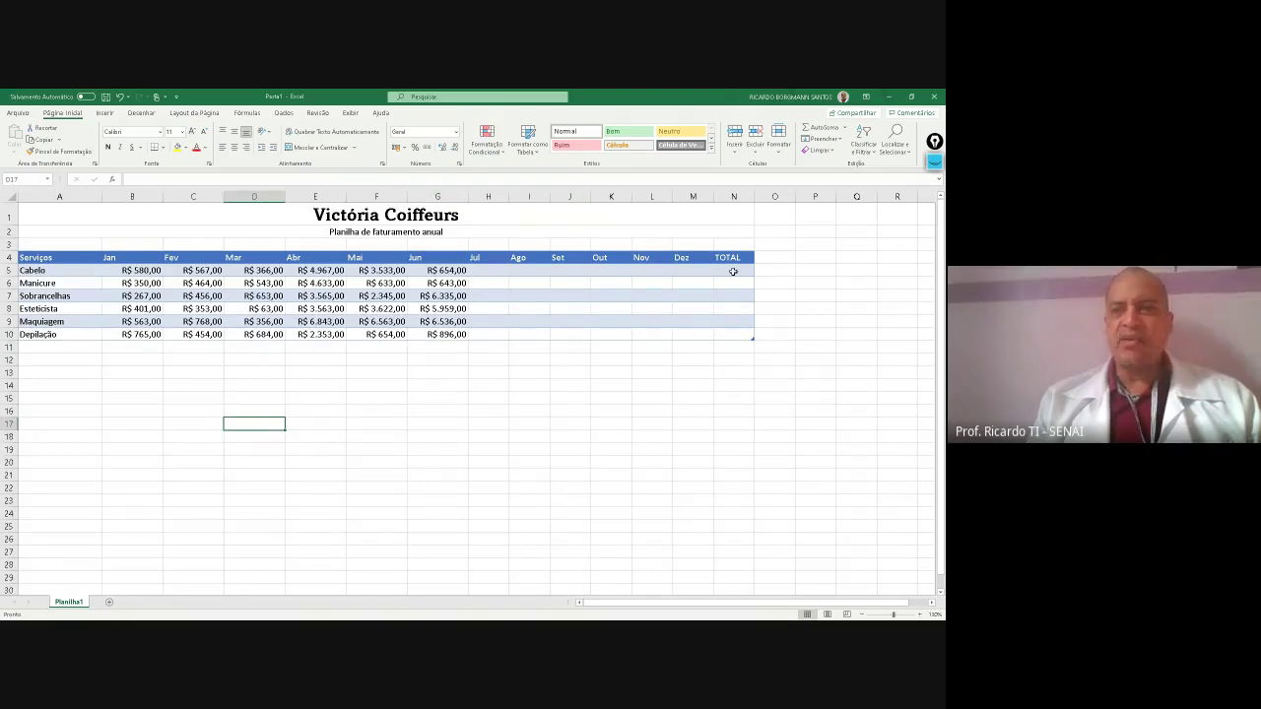
# Examine the available functions and function categories in the Insert Function dialog for the Cabelo TOTAL cell N5
pyautogui.click(732, 271)
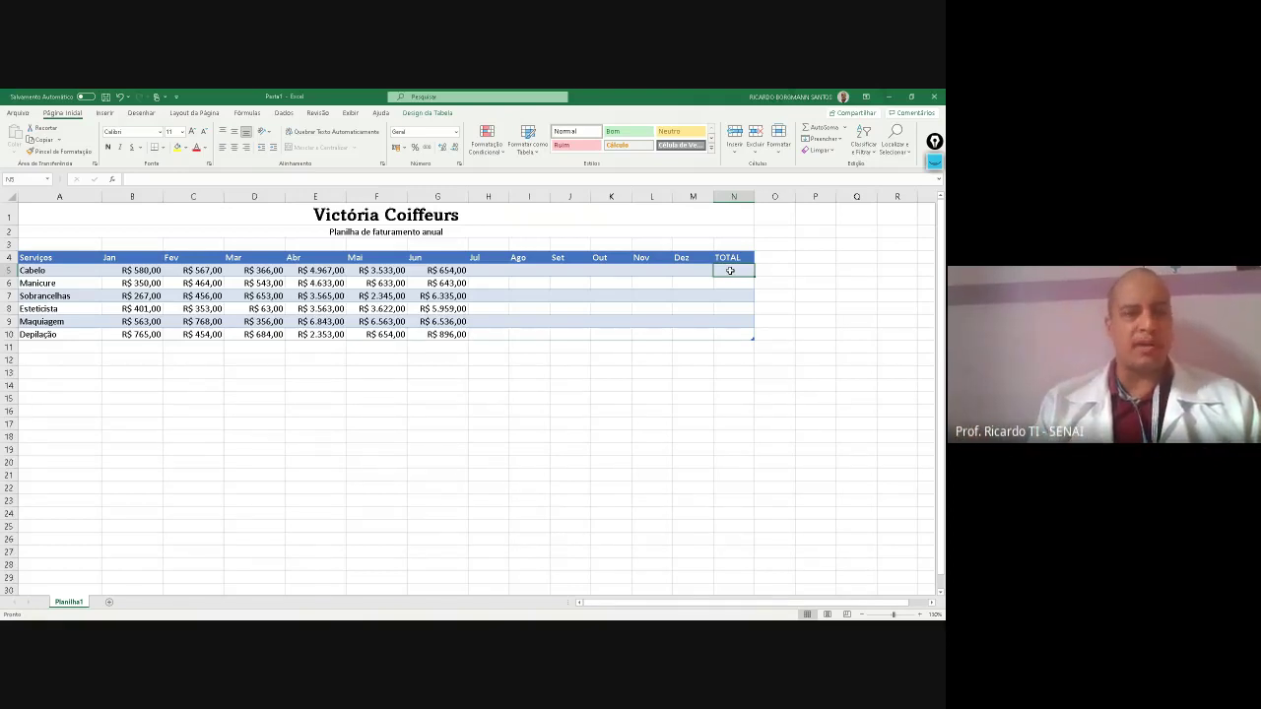
pyautogui.click(695, 320)
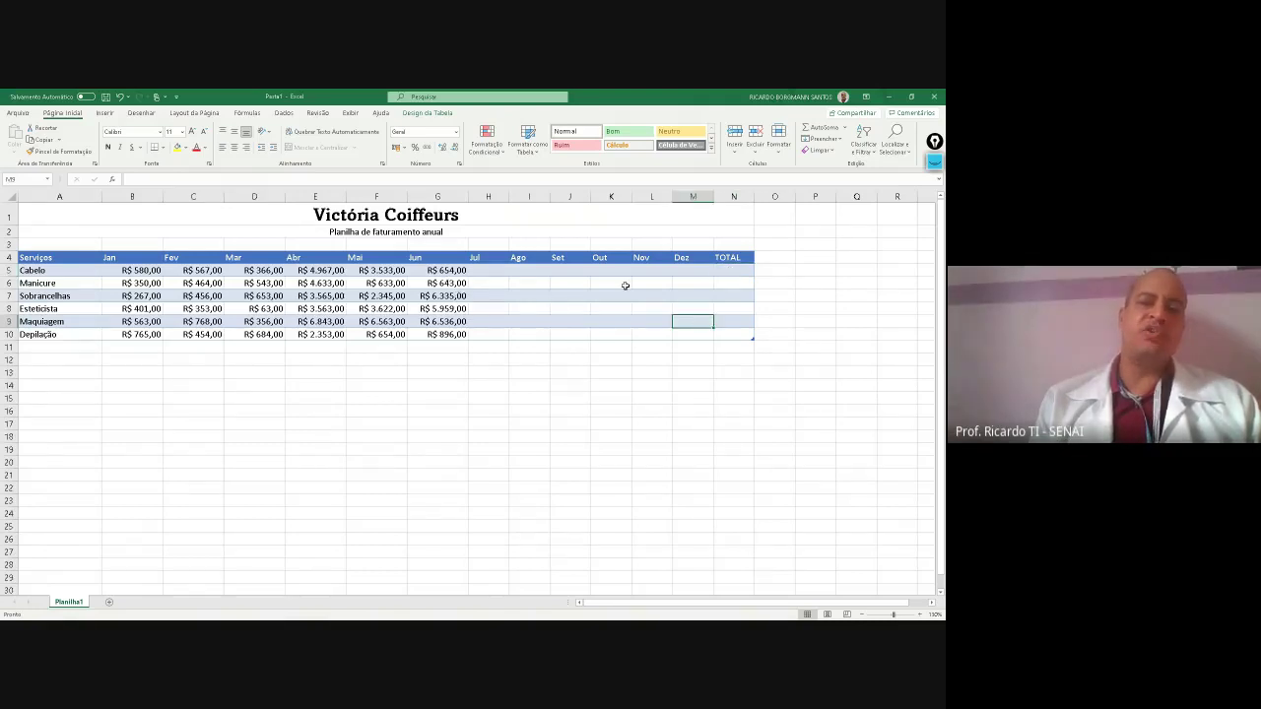
pyautogui.click(732, 270)
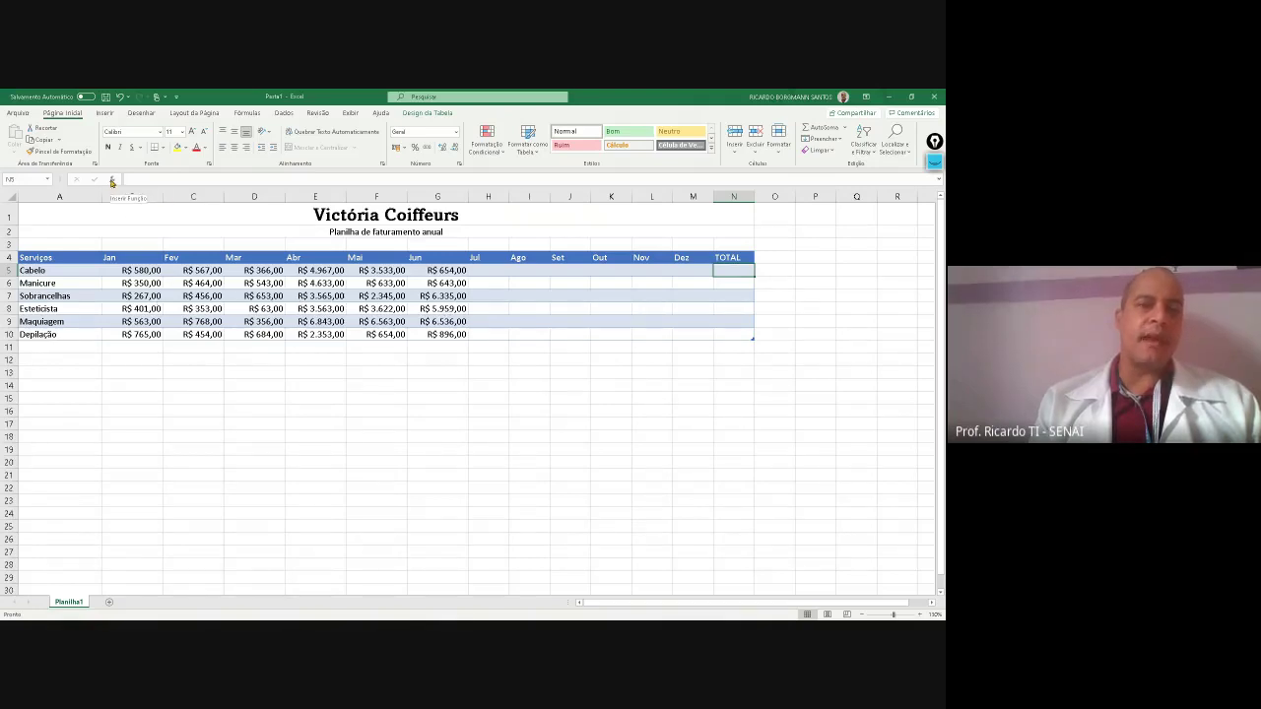
pyautogui.click(113, 181)
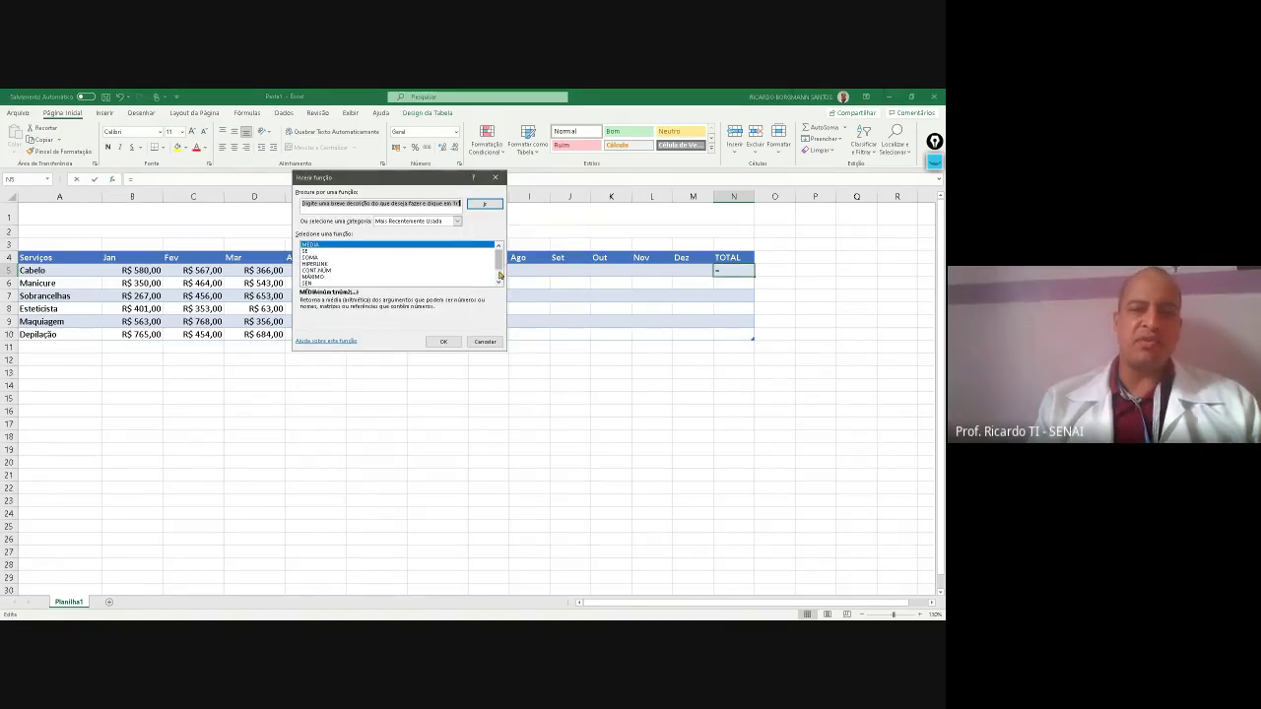
pyautogui.scroll(-1, 500, 276)
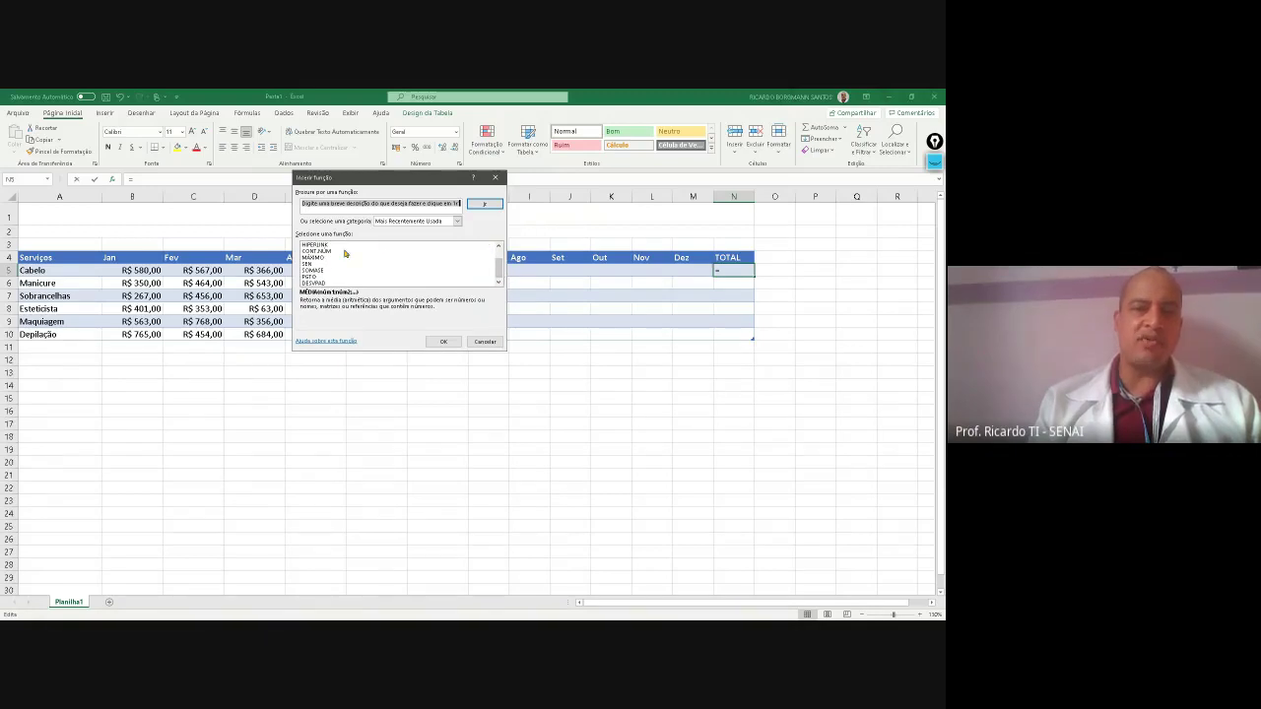
pyautogui.click(458, 221)
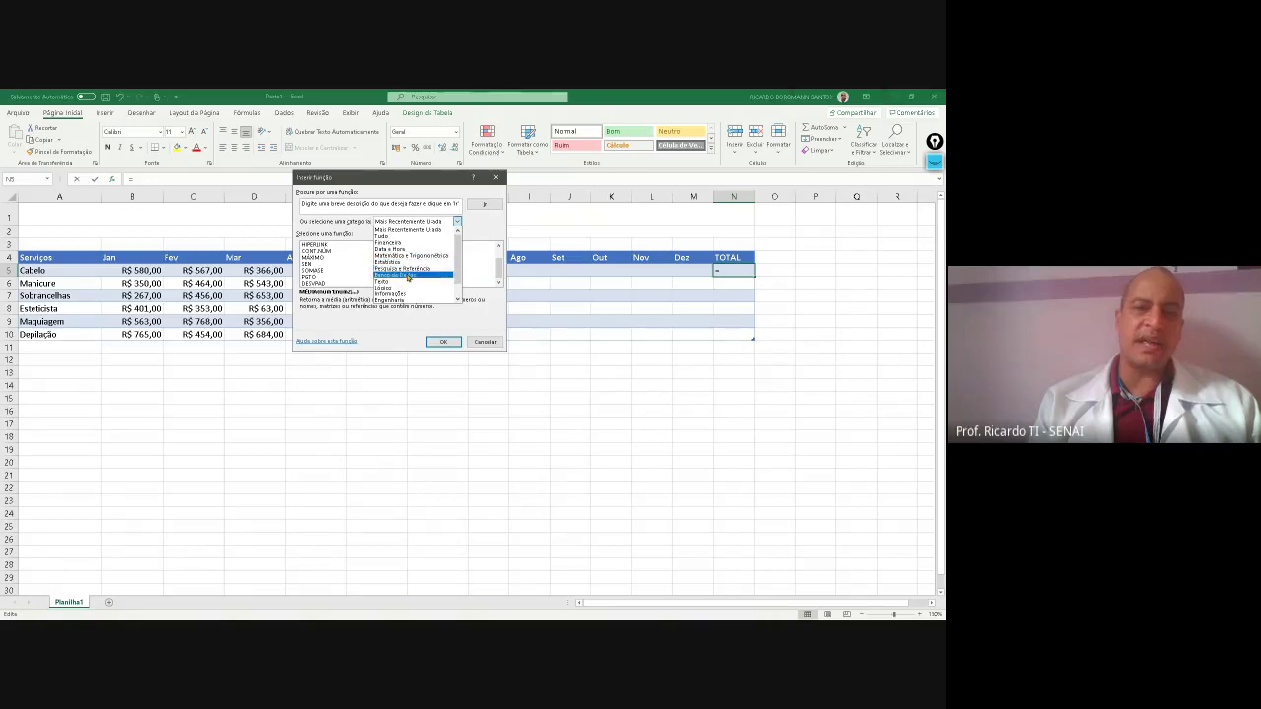
pyautogui.scroll(-1, 418, 291)
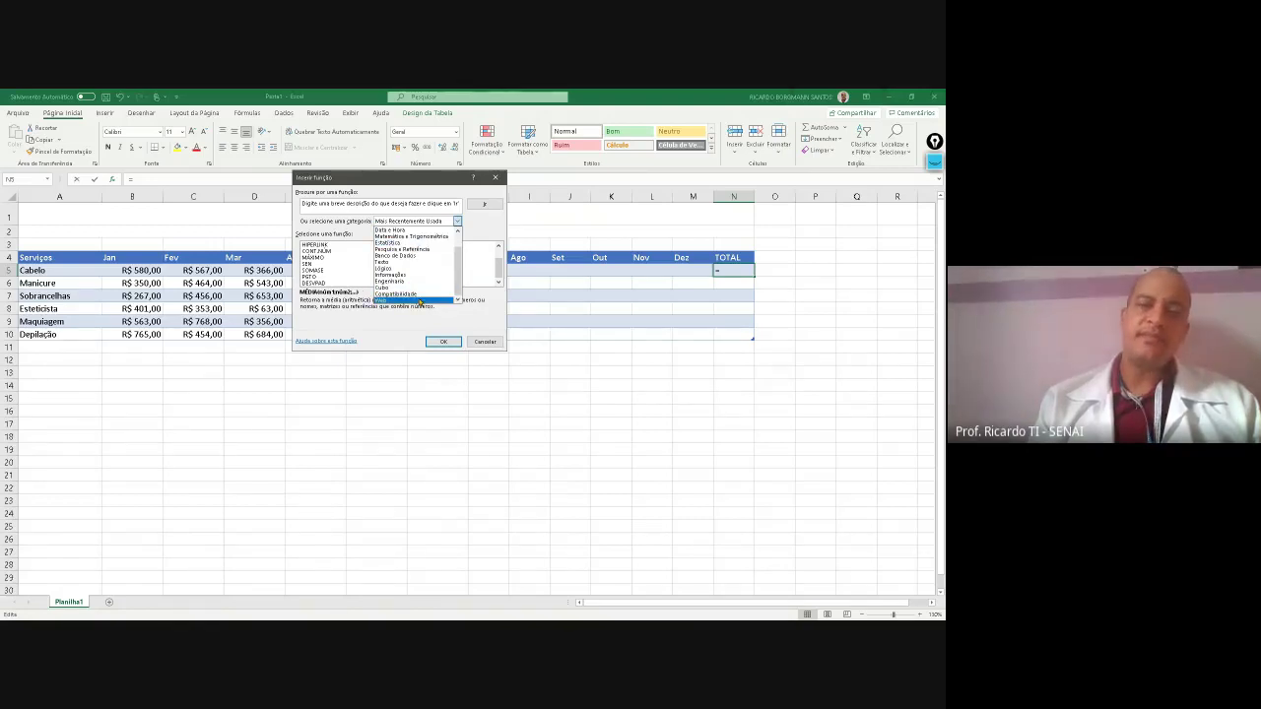
pyautogui.scroll(1, 458, 245)
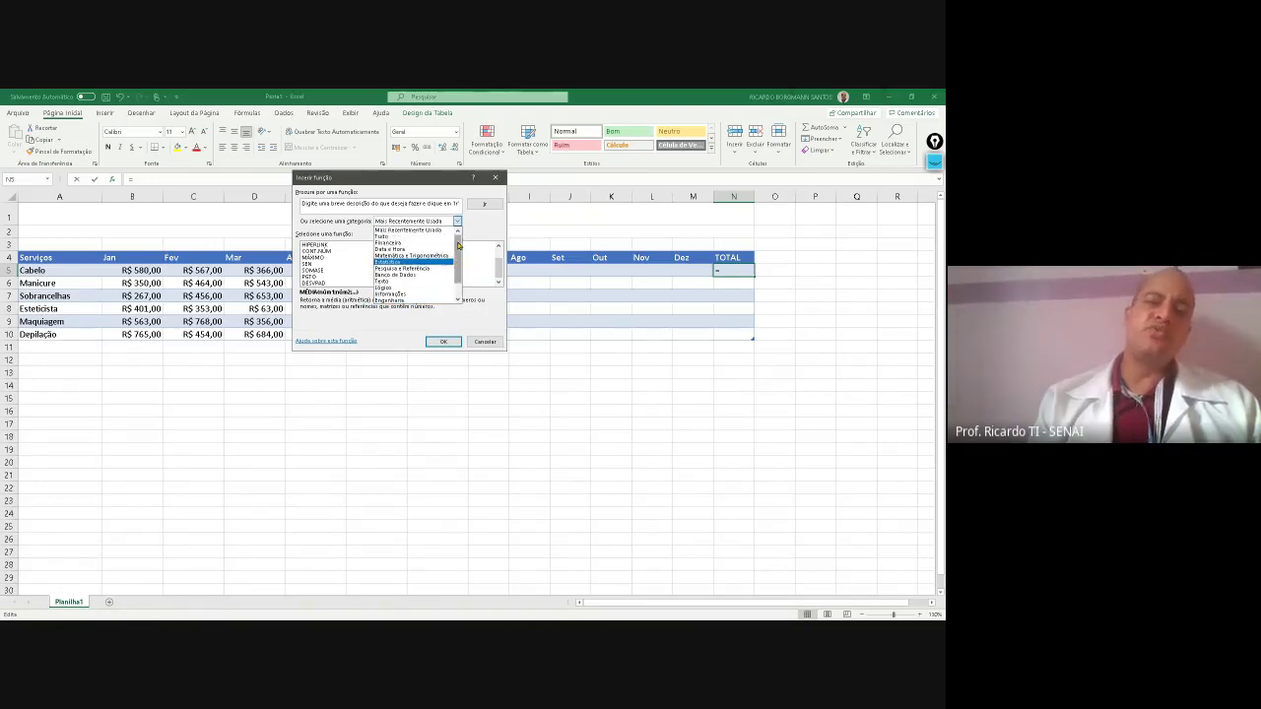
pyautogui.moveTo(458, 245); pyautogui.dragTo(456, 275)
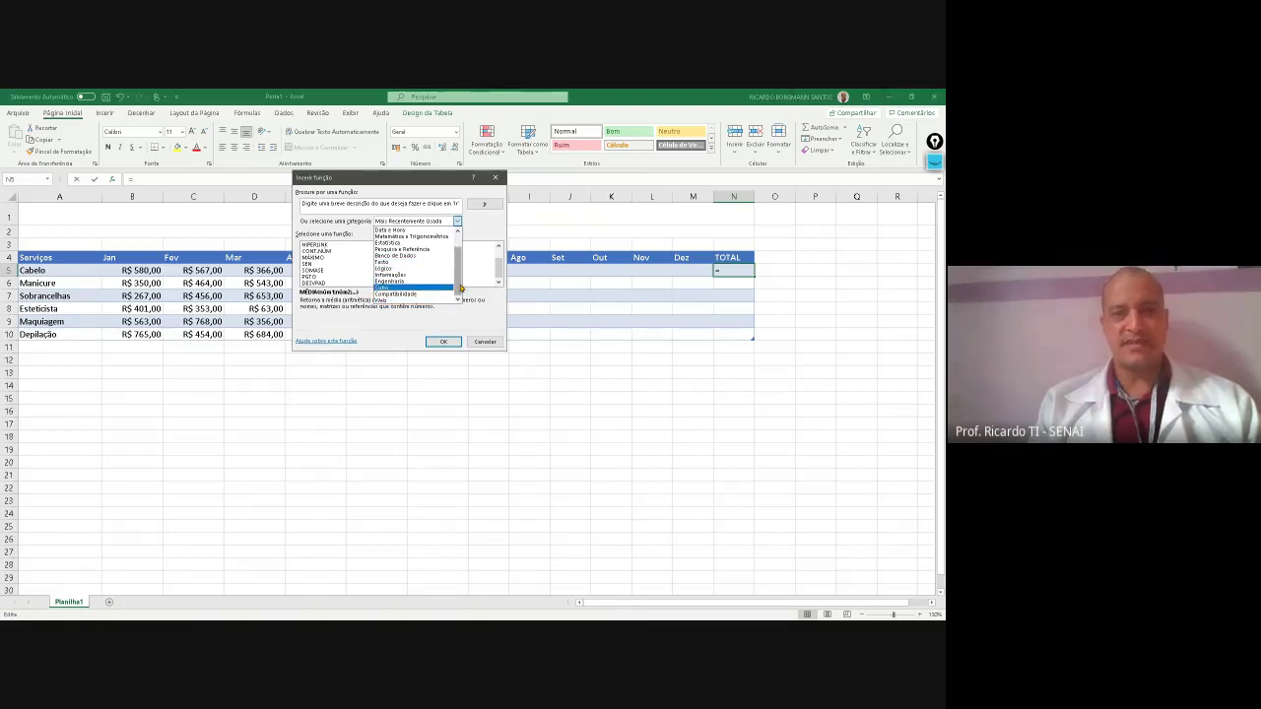
pyautogui.scroll(1, 459, 286)
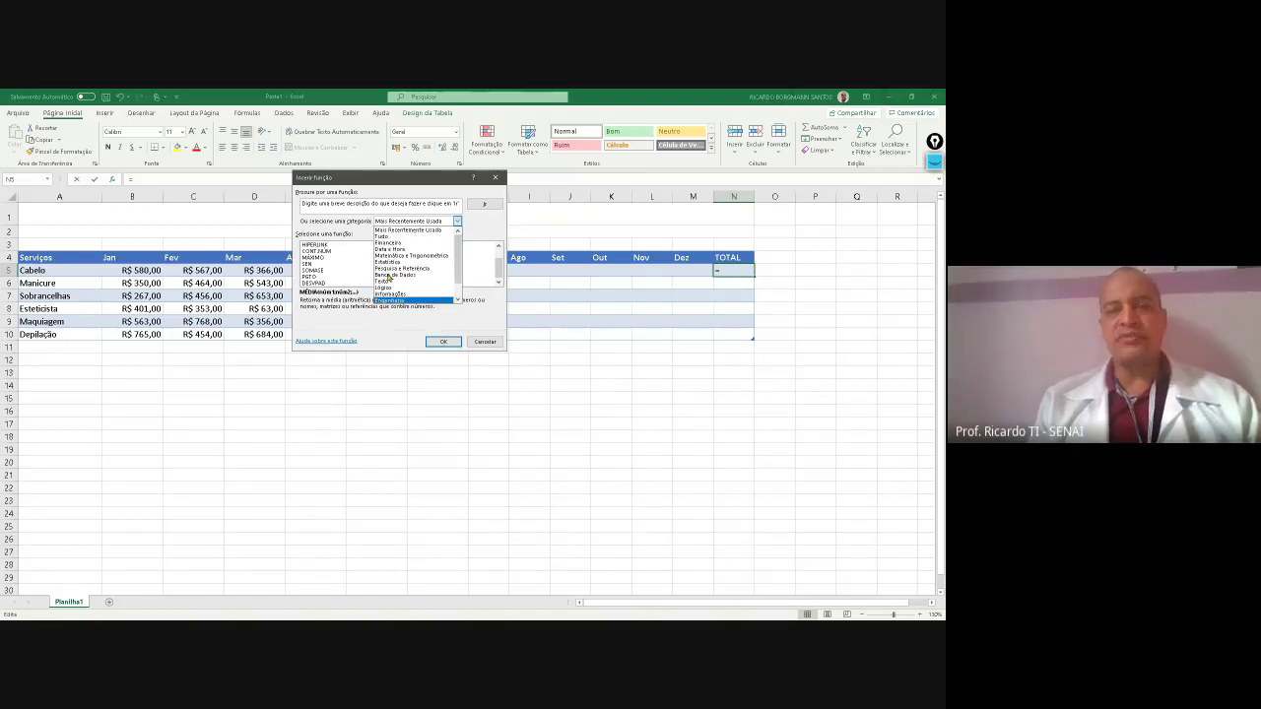
pyautogui.click(485, 341)
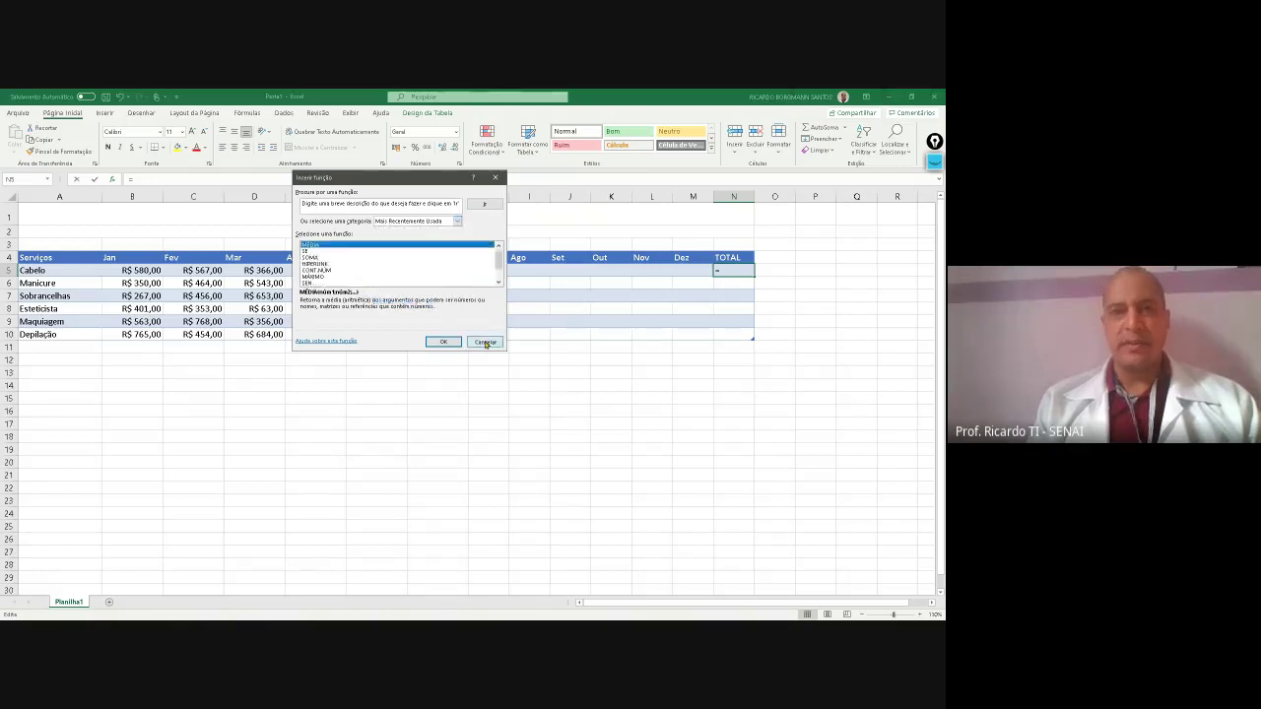
pyautogui.click(485, 341)
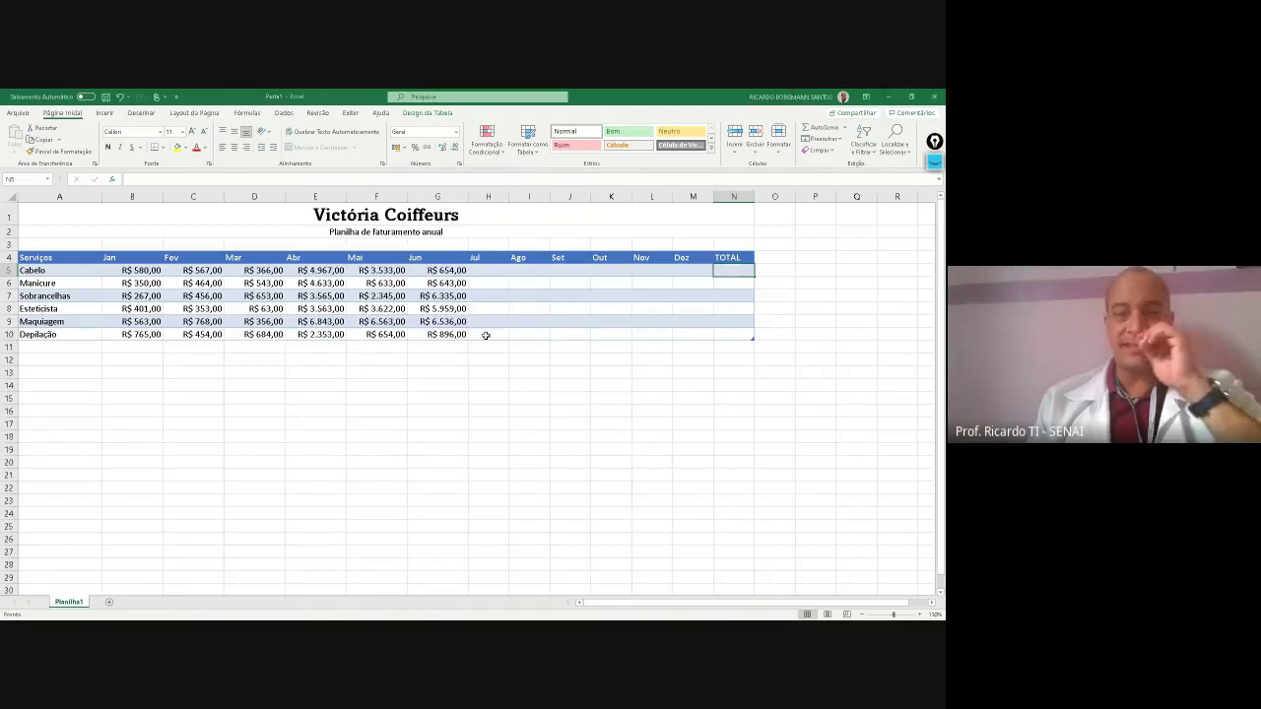
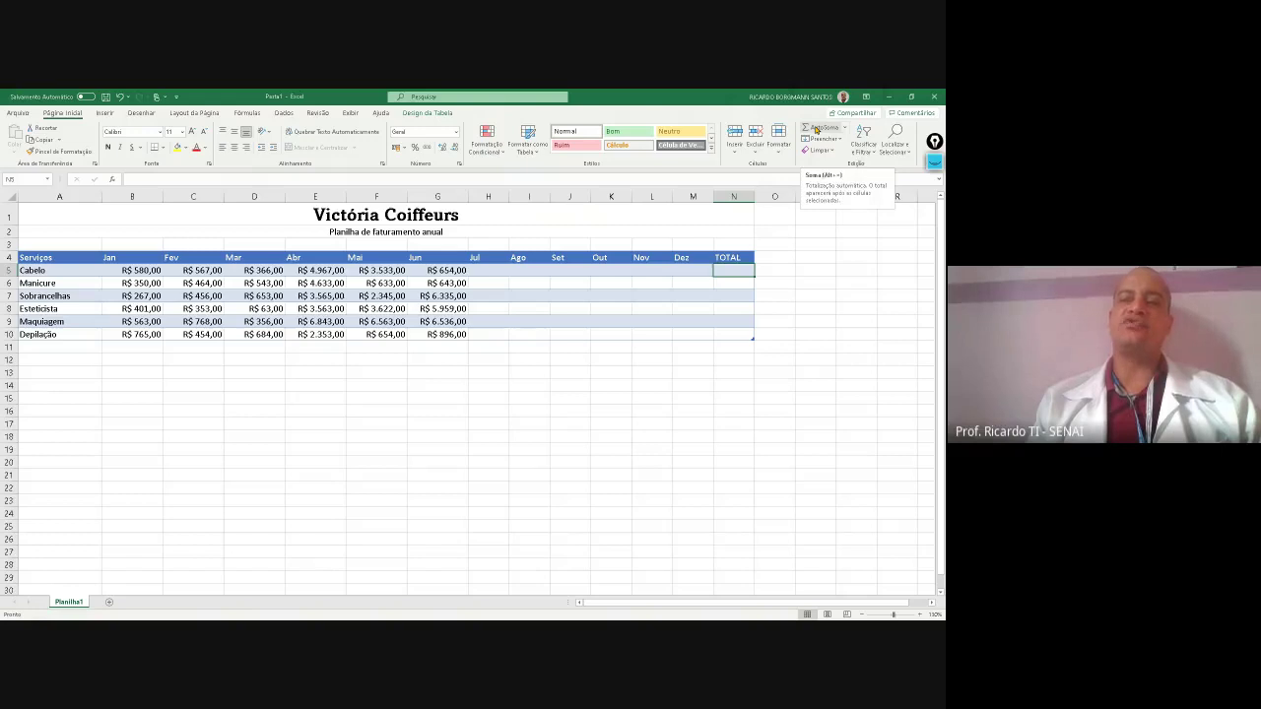
pyautogui.click(815, 129)
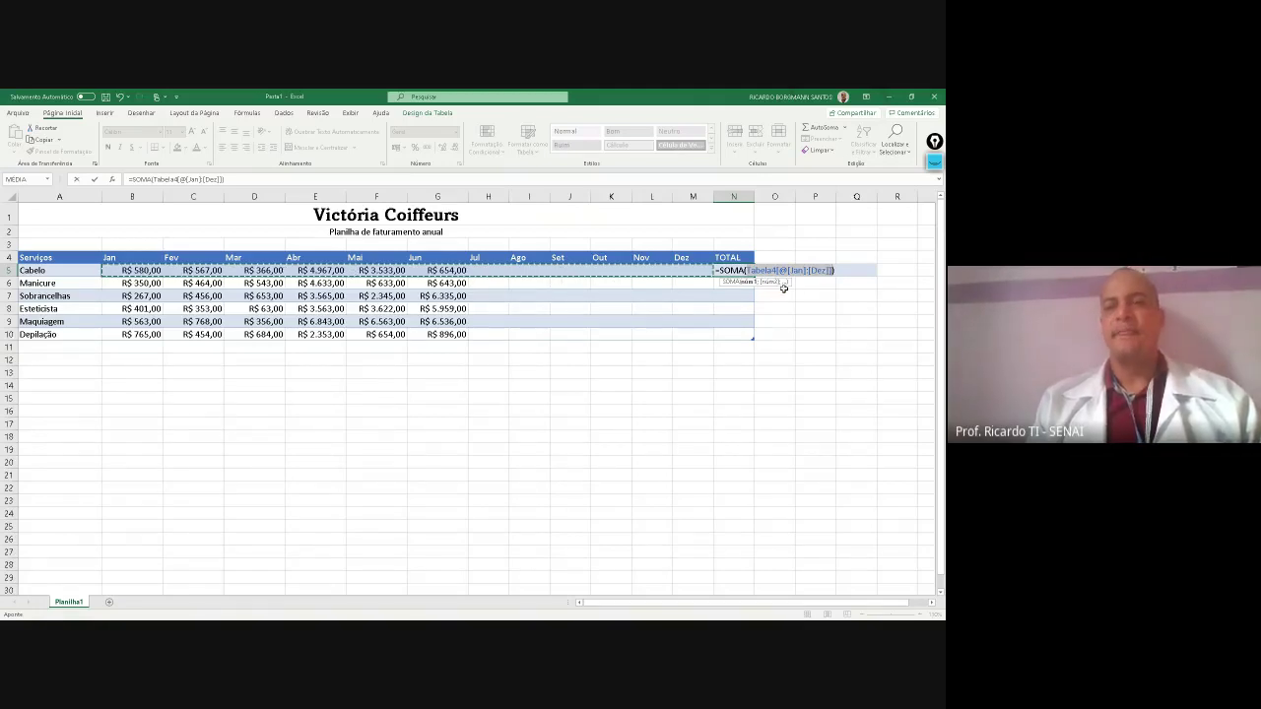
pyautogui.press('Escape')
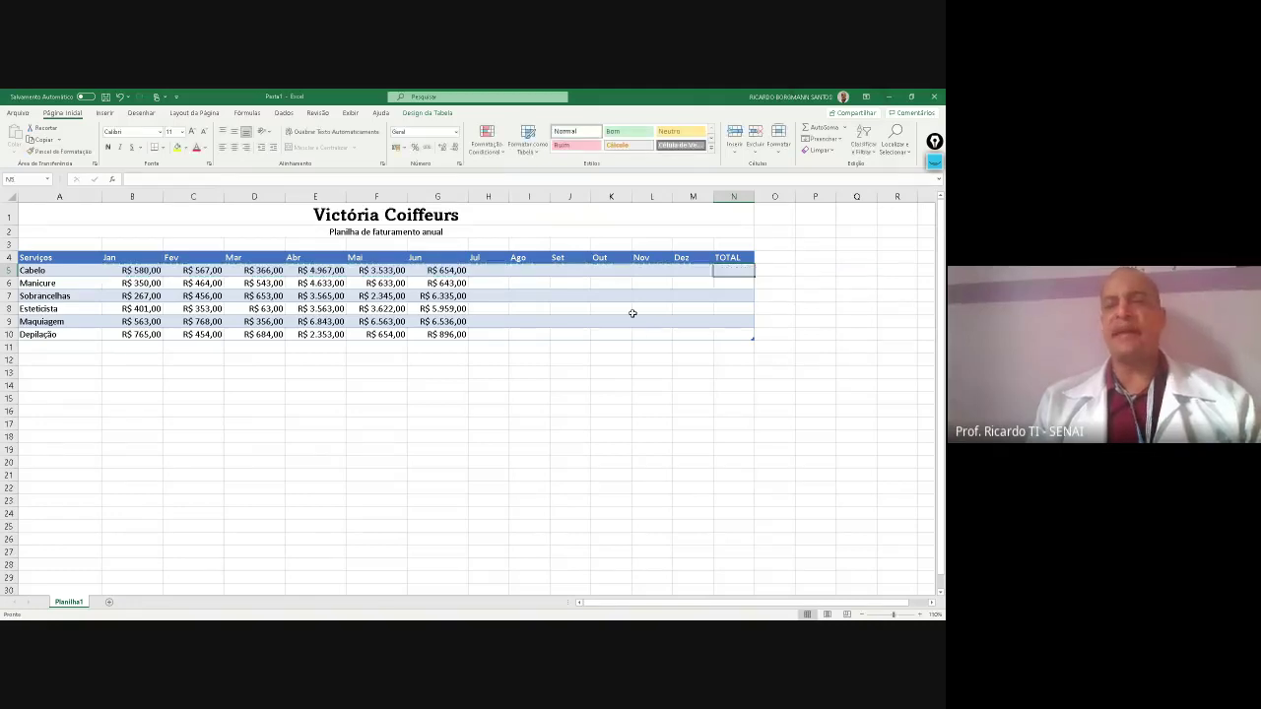
pyautogui.click(757, 394)
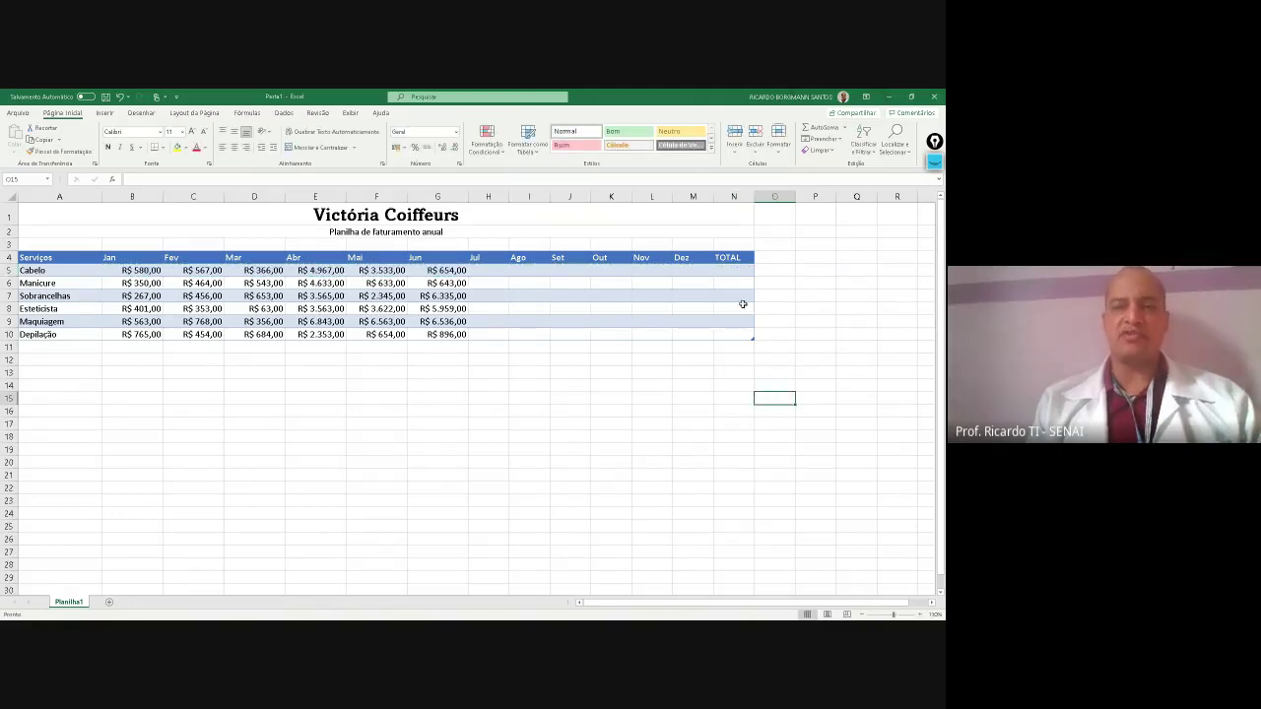
pyautogui.click(733, 267)
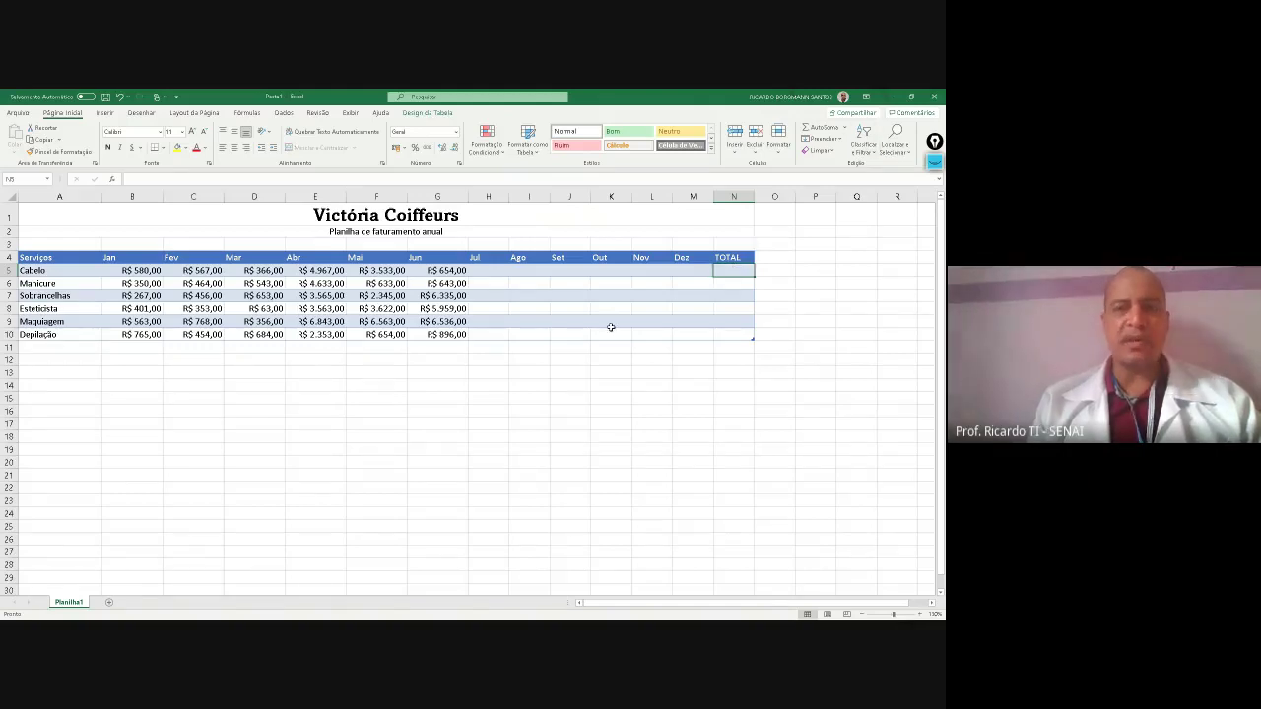
pyautogui.click(731, 284)
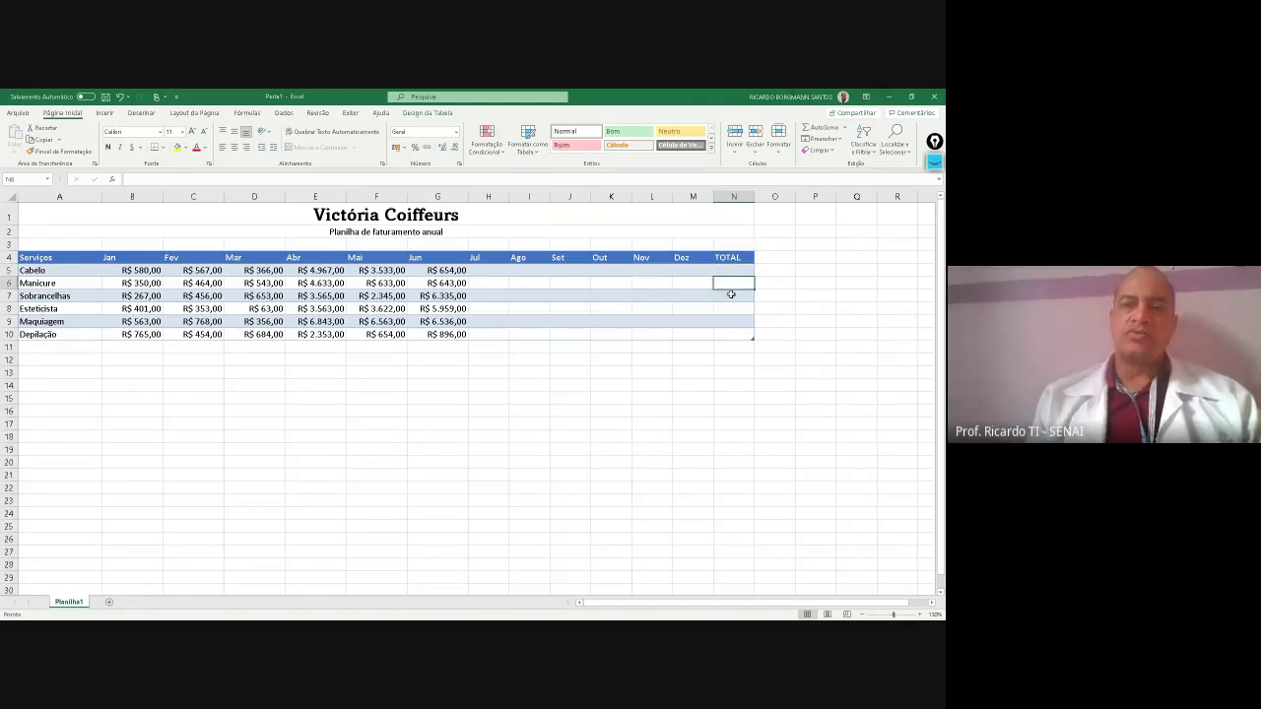
pyautogui.click(731, 294)
pyautogui.click(727, 306)
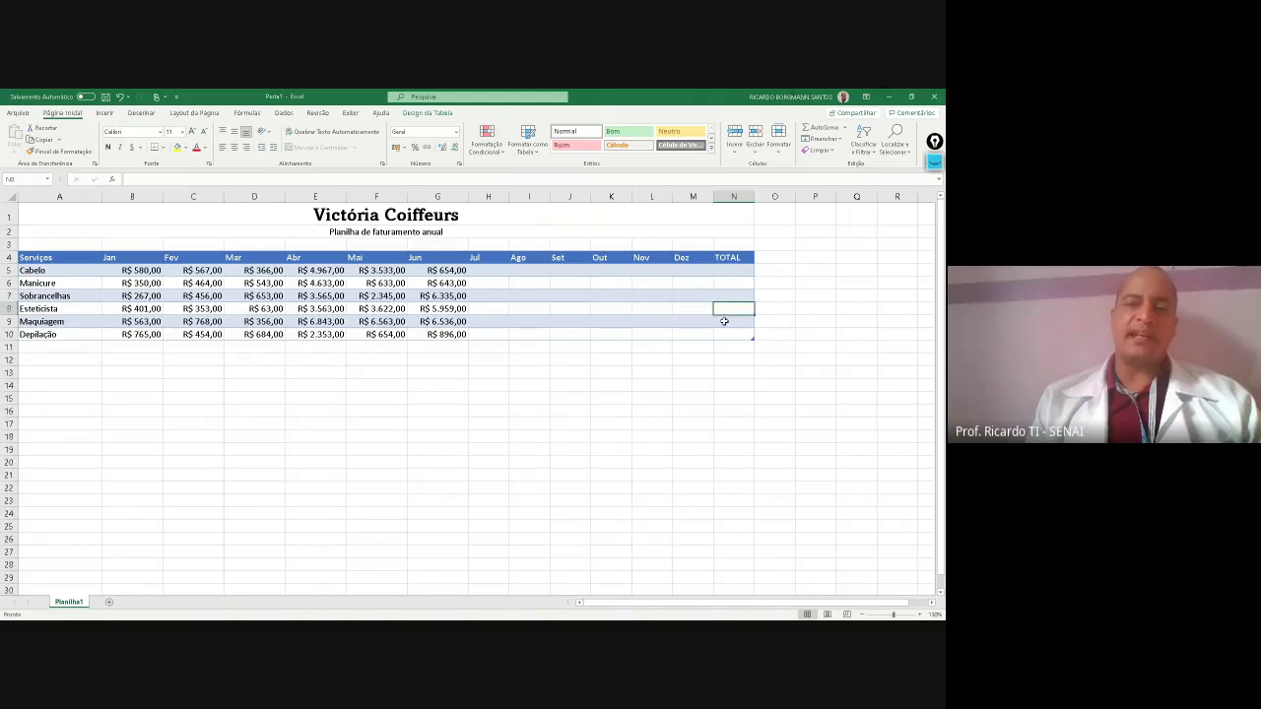
pyautogui.click(724, 322)
pyautogui.click(722, 332)
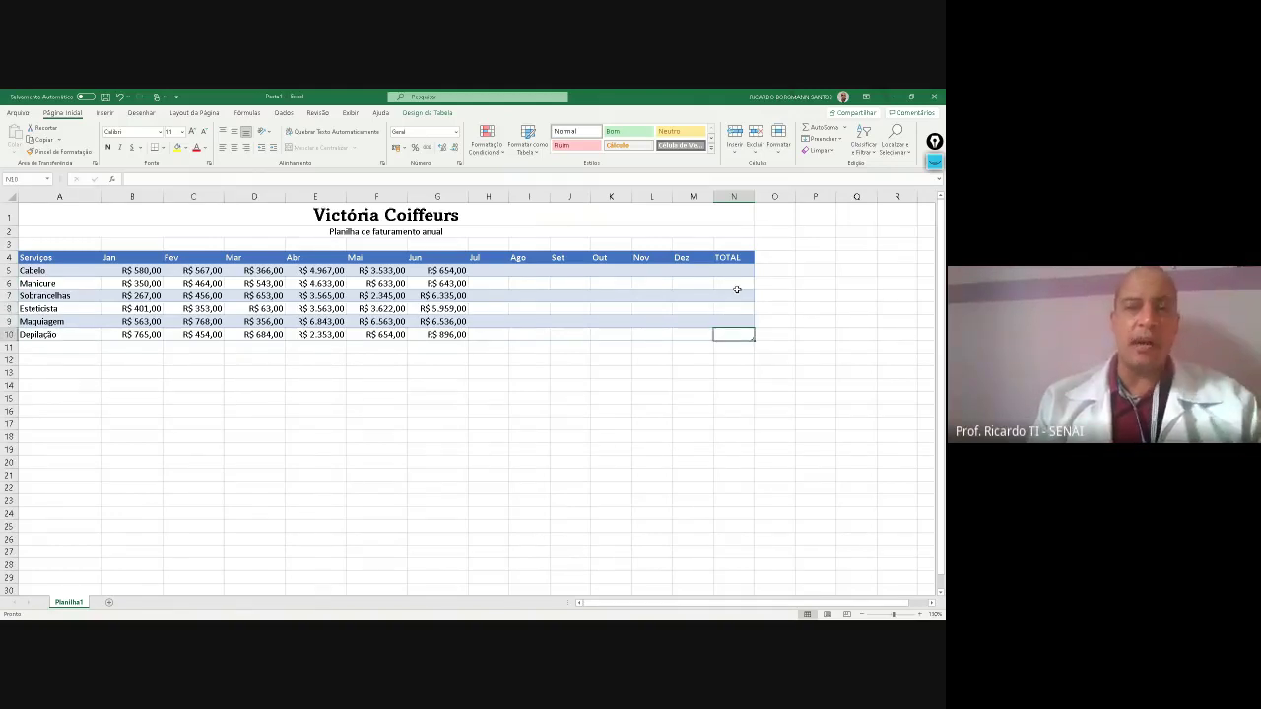
# Examine the function suggestions for formulas beginning with "so", "s" and "a" in the Cabelo TOTAL cell N5
pyautogui.click(739, 272)
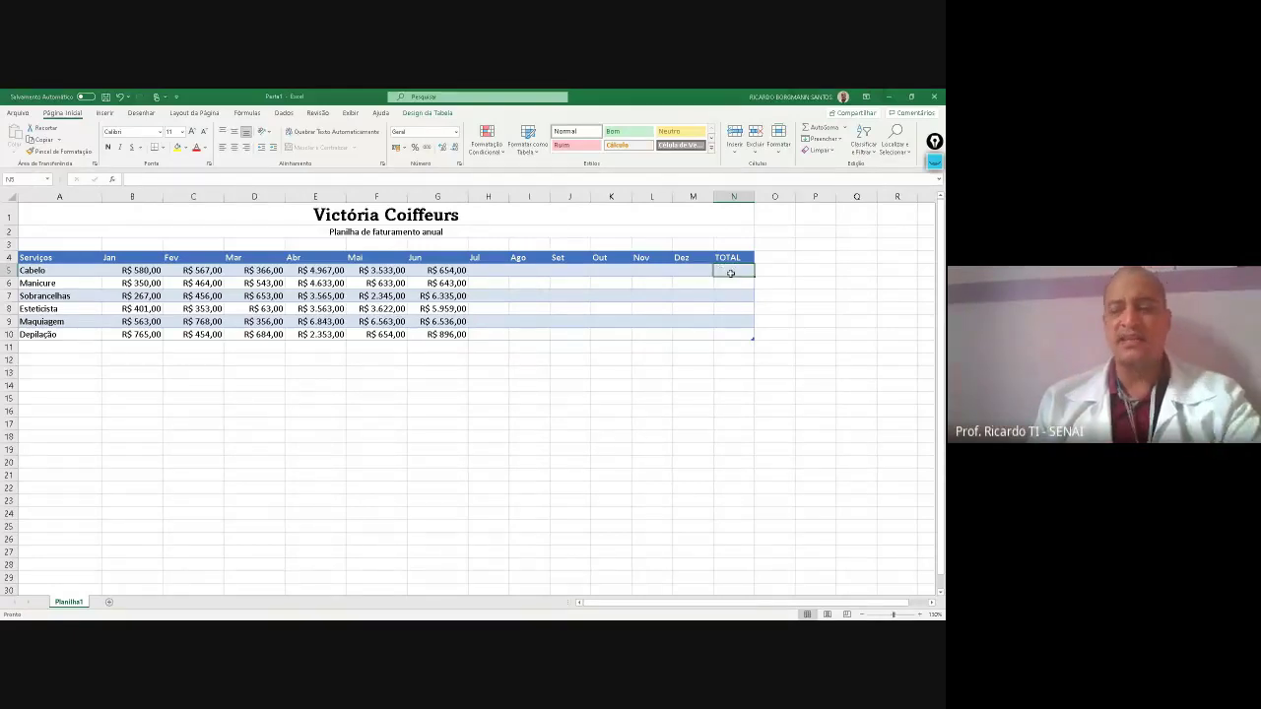
pyautogui.write('=')
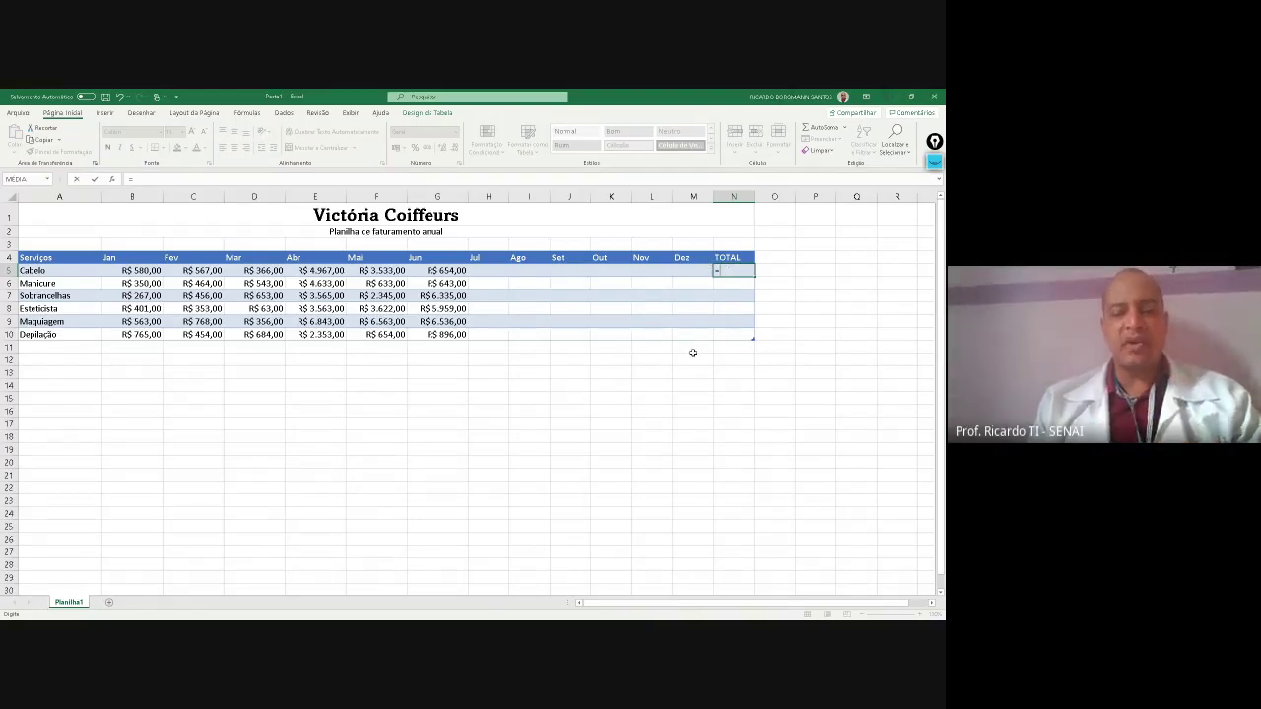
pyautogui.write('so')
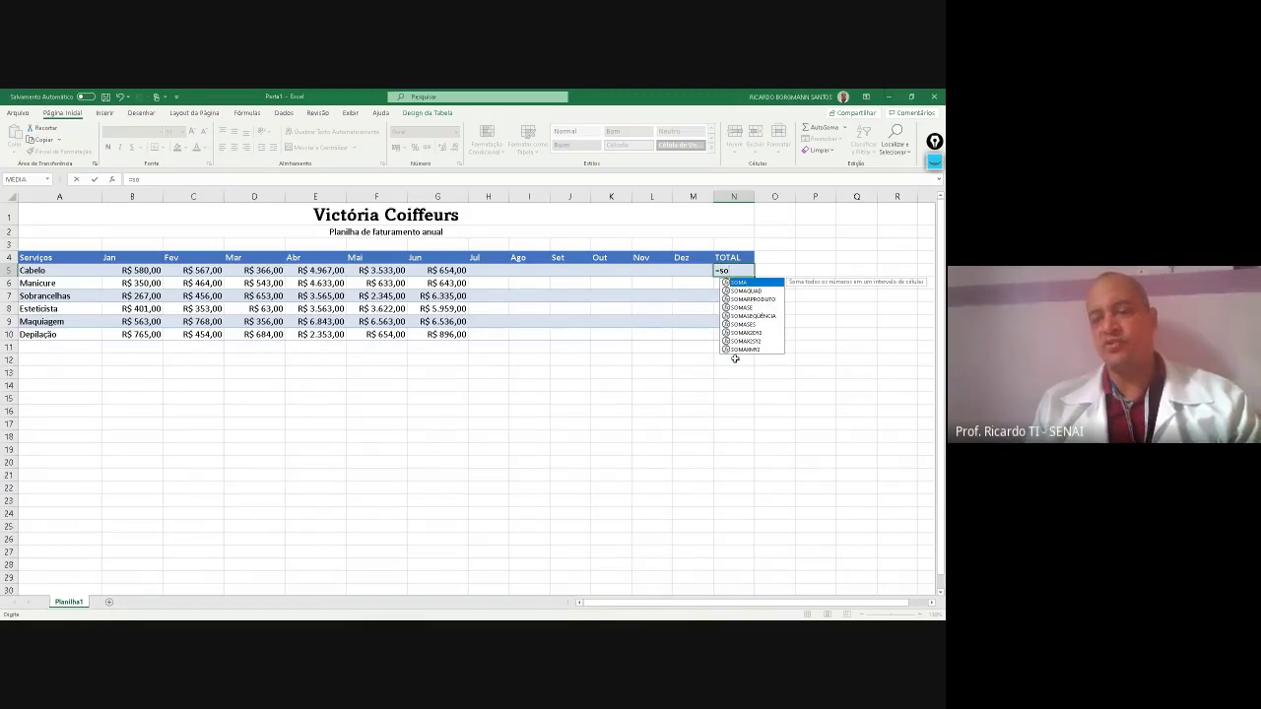
pyautogui.press('BackSpace')
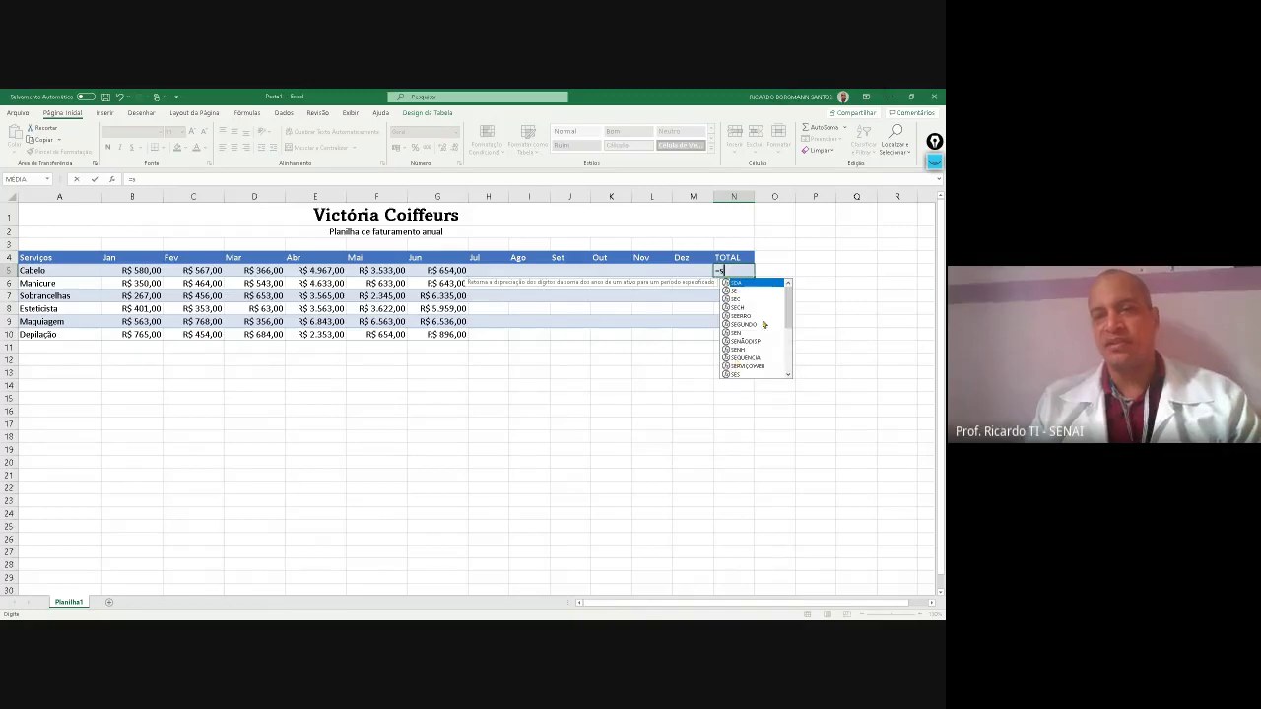
pyautogui.moveTo(791, 311); pyautogui.dragTo(789, 375)
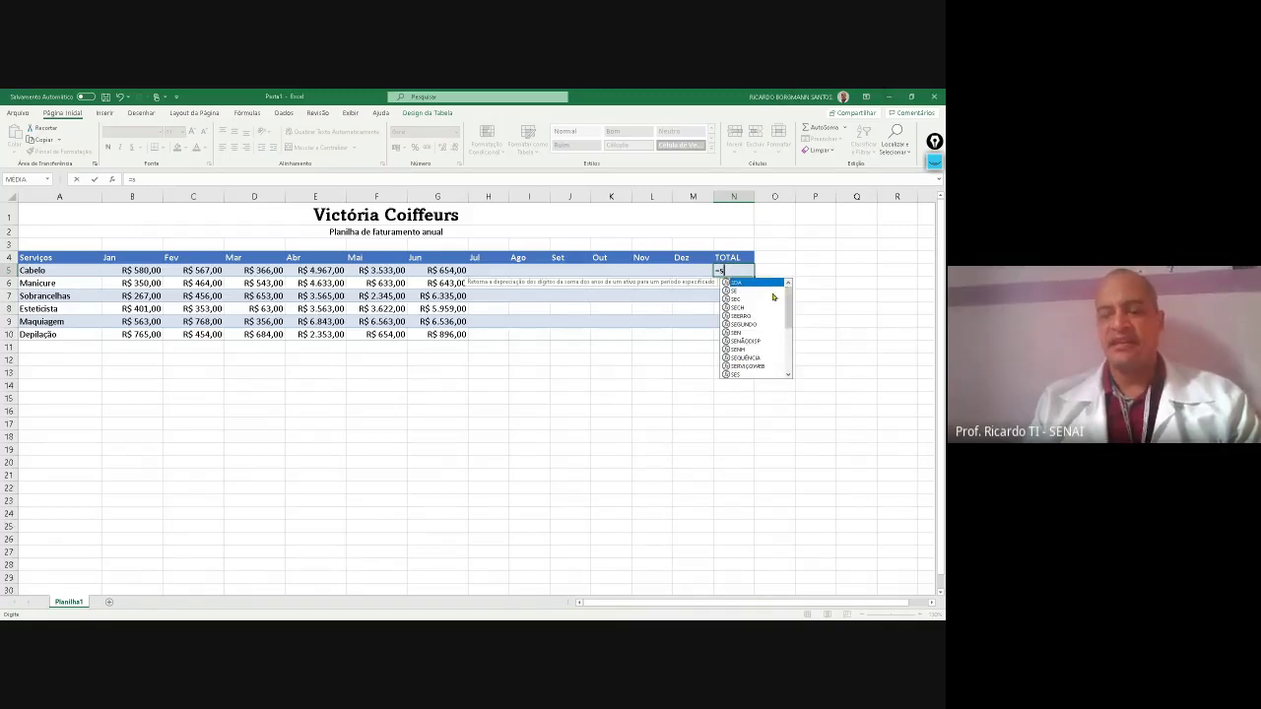
pyautogui.press('BackSpace')
pyautogui.write('a')
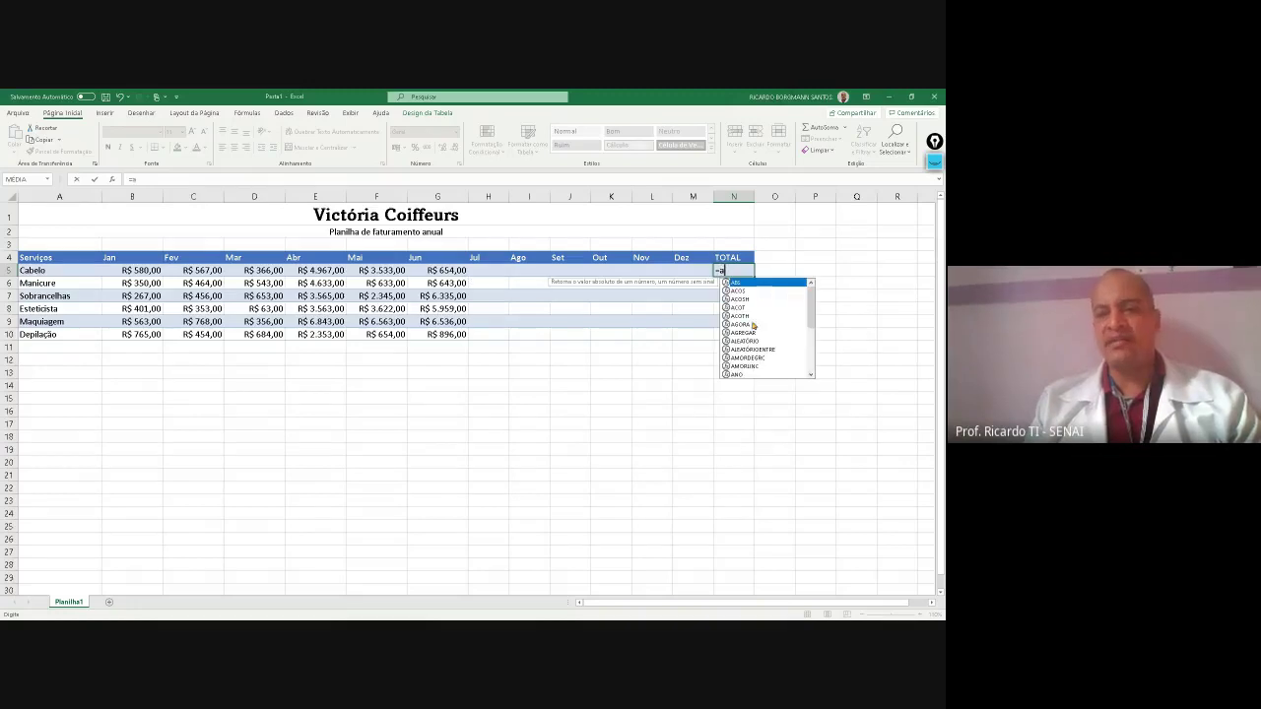
pyautogui.moveTo(811, 316)
pyautogui.mouseDown()
pyautogui.moveTo(803, 374)
pyautogui.moveTo(808, 303)
pyautogui.mouseUp()
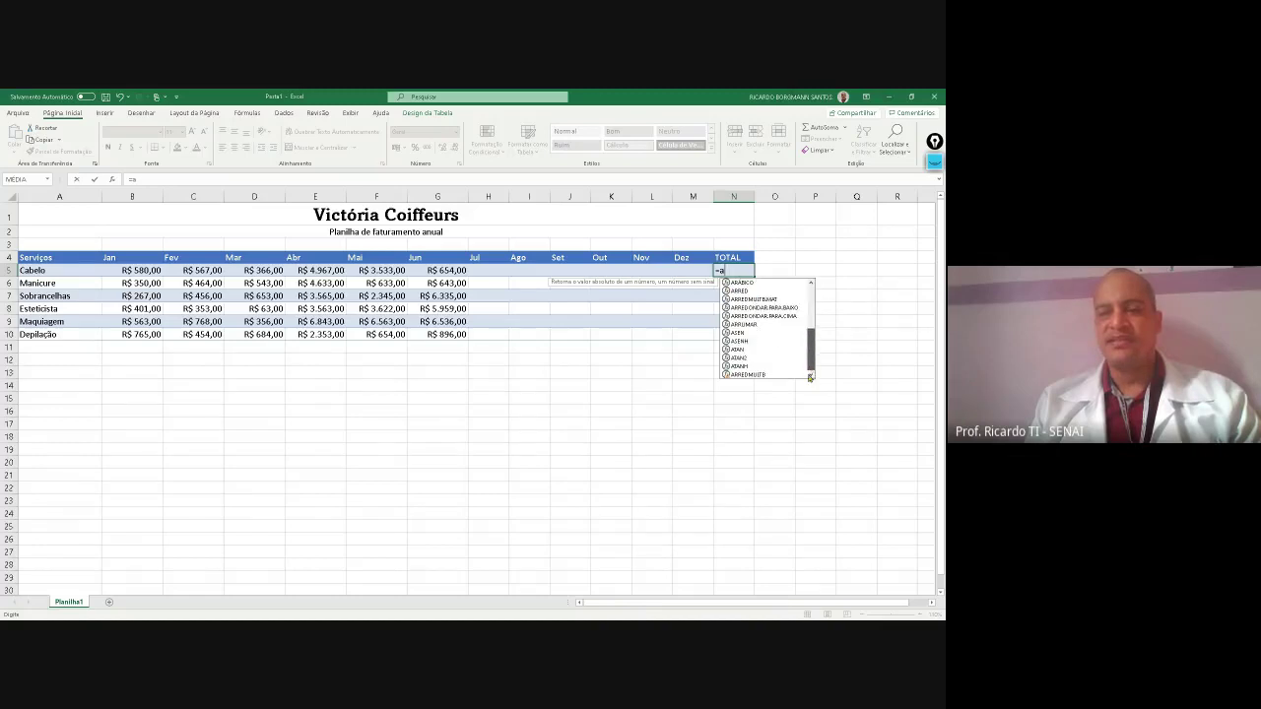
pyautogui.moveTo(810, 310); pyautogui.dragTo(805, 362)
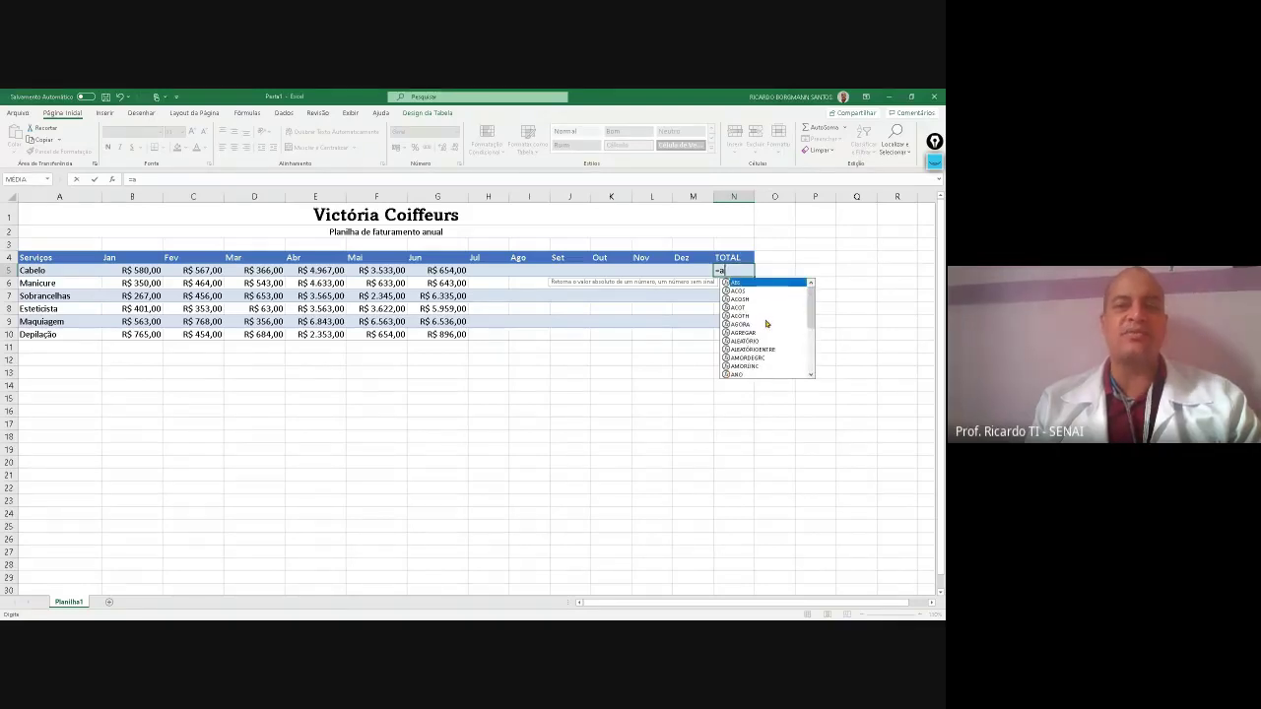
pyautogui.press('BackSpace')
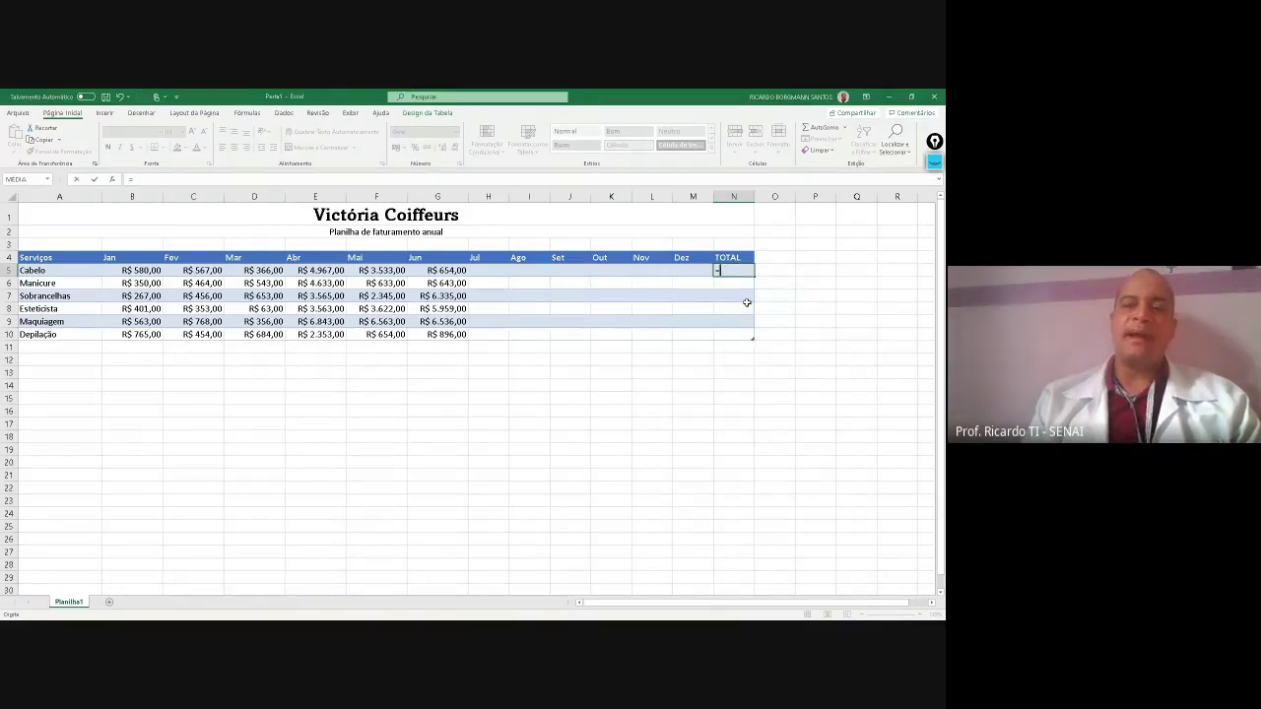
# Enter a SOMA formula in the Cabelo TOTAL cell N5 that covers the Jan to Dez cells of that row
pyautogui.write('S')
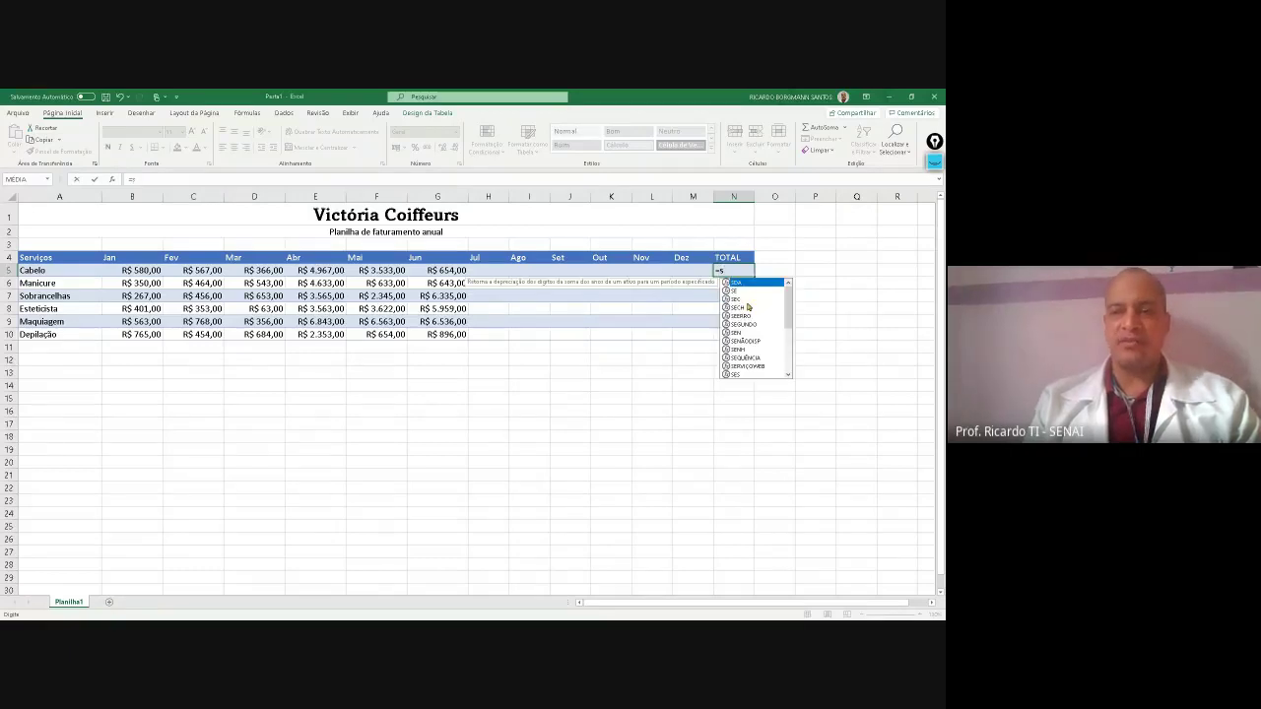
pyautogui.write('o')
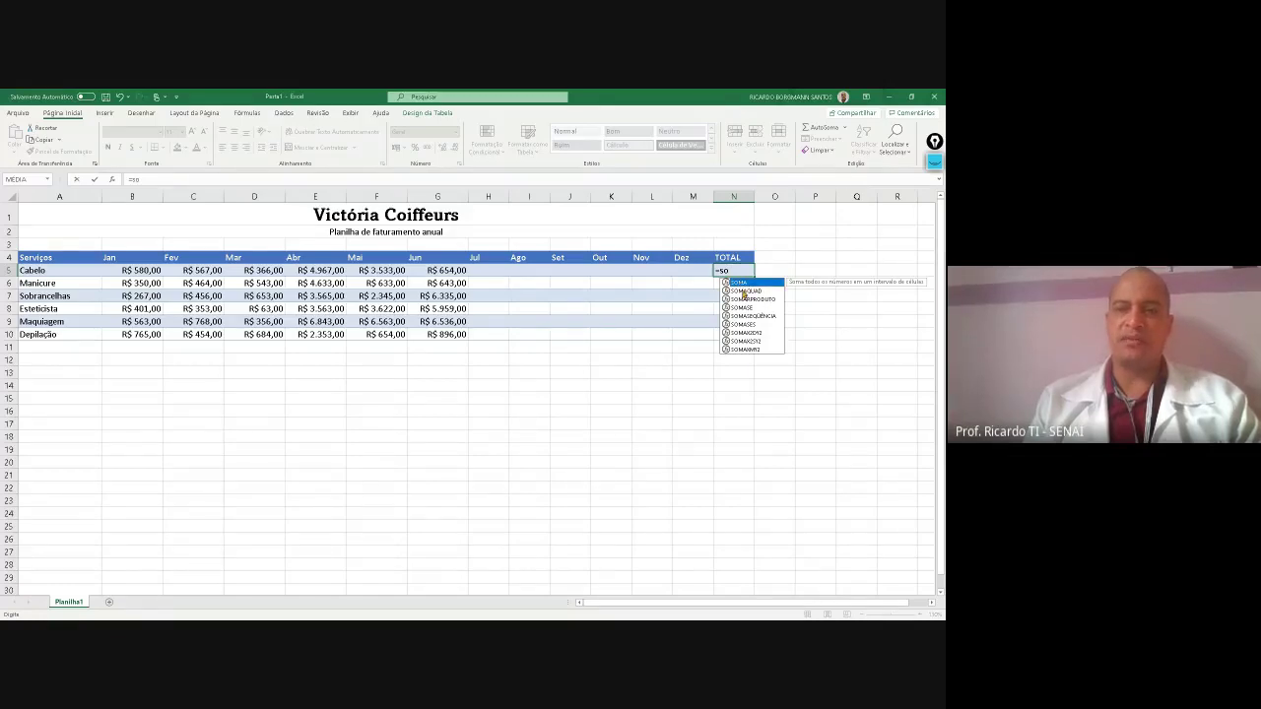
pyautogui.write('m')
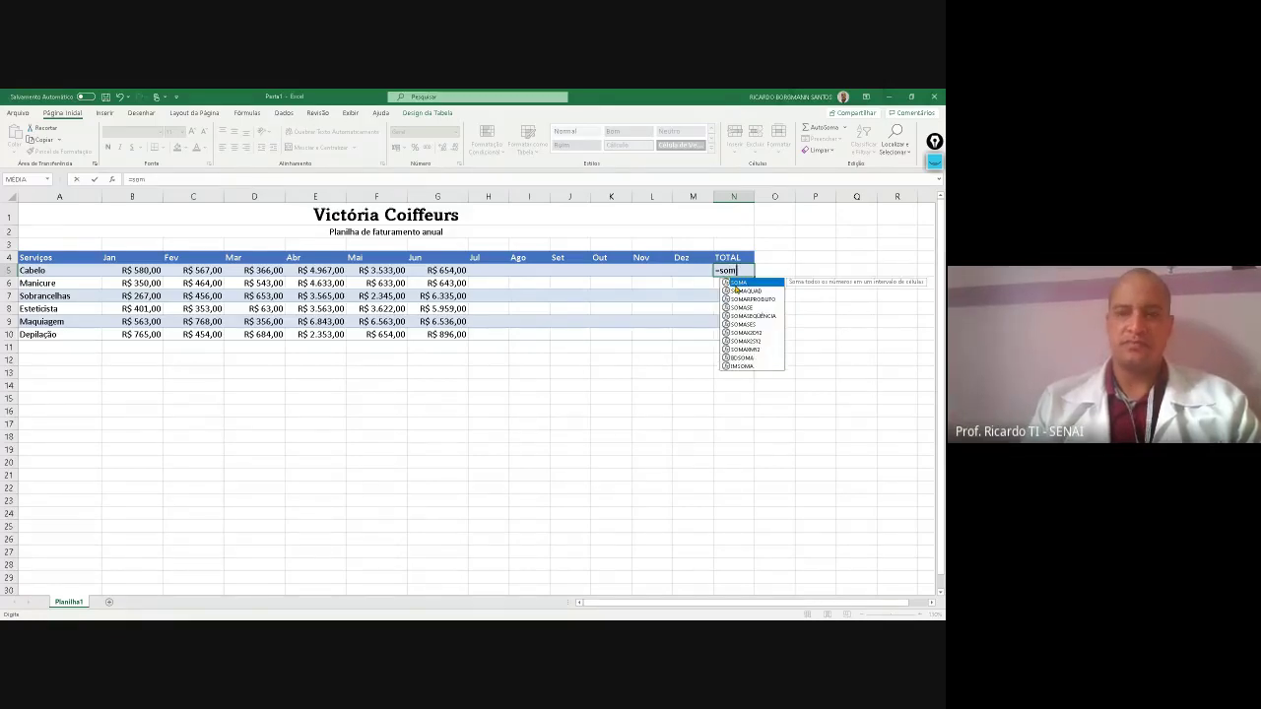
pyautogui.write('a(')
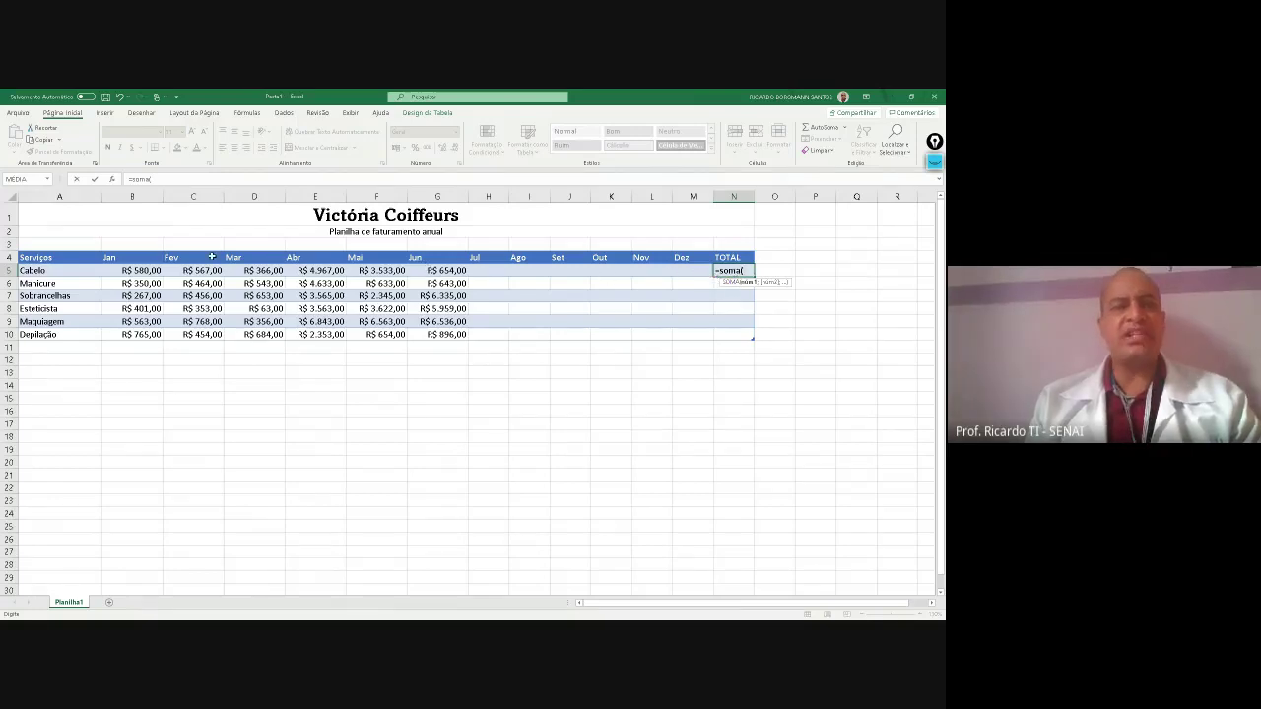
pyautogui.moveTo(135, 272); pyautogui.dragTo(446, 273)
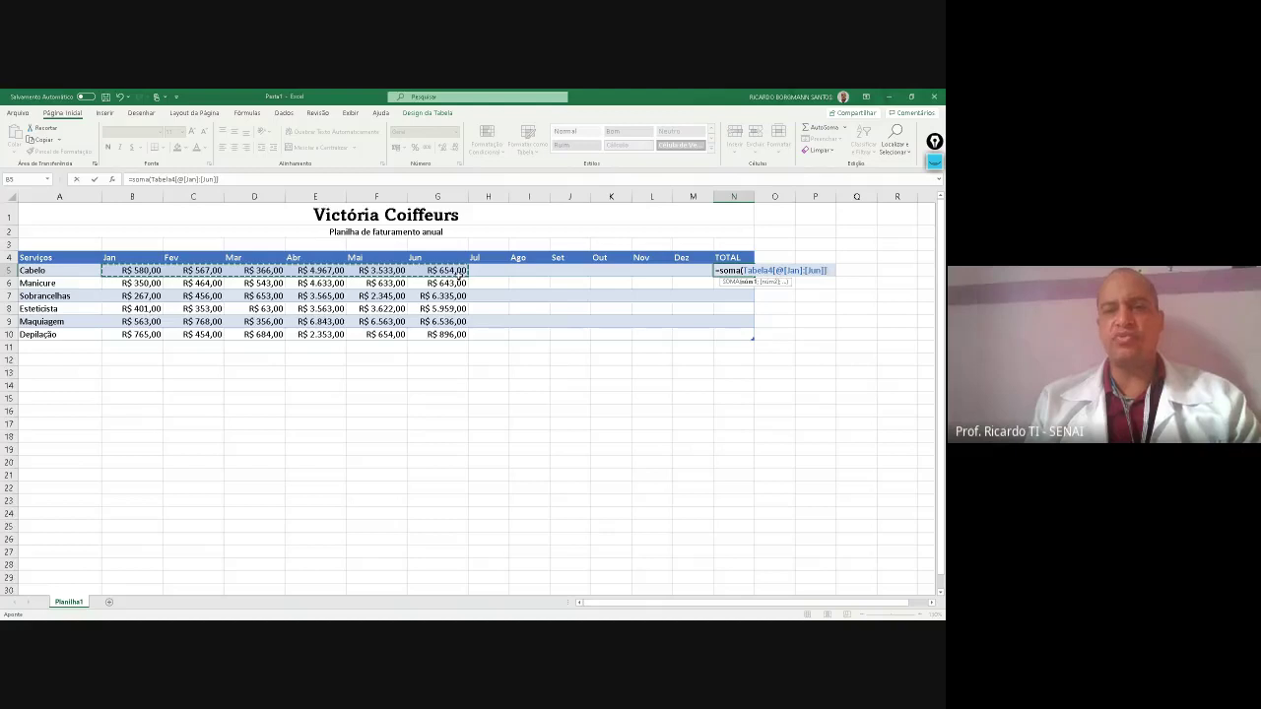
pyautogui.moveTo(456, 273); pyautogui.dragTo(586, 273)
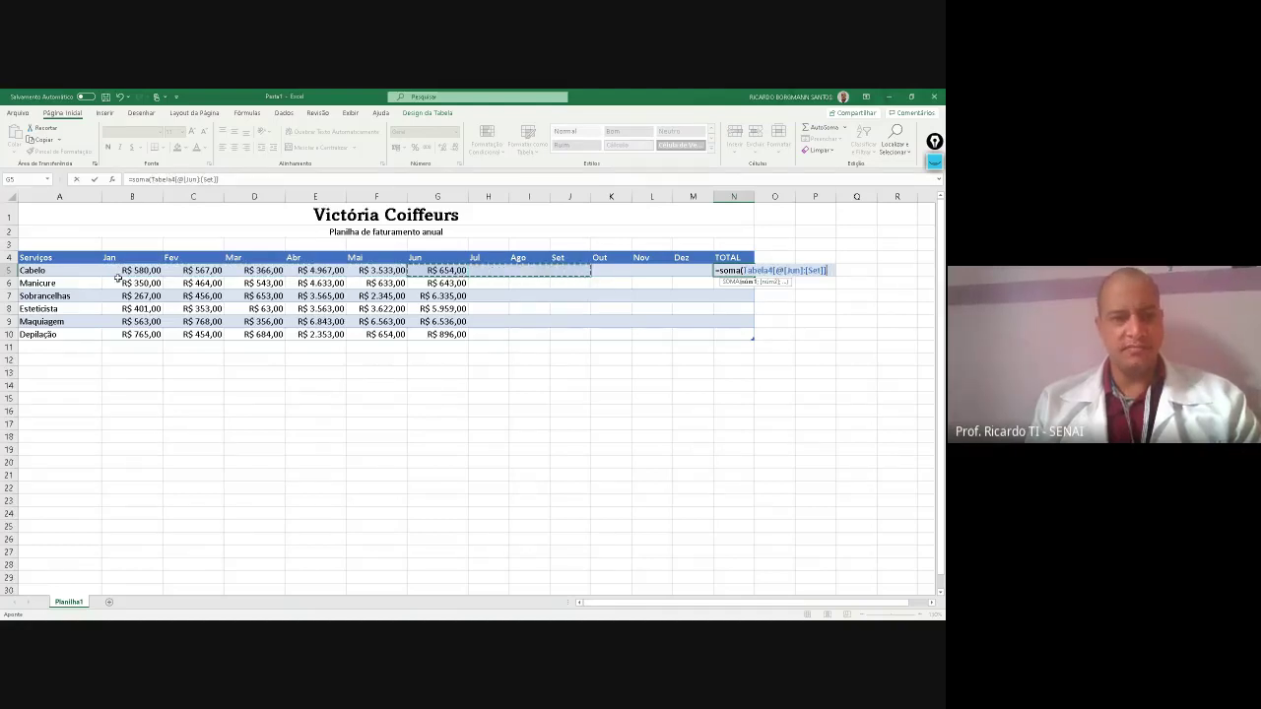
pyautogui.click(118, 275)
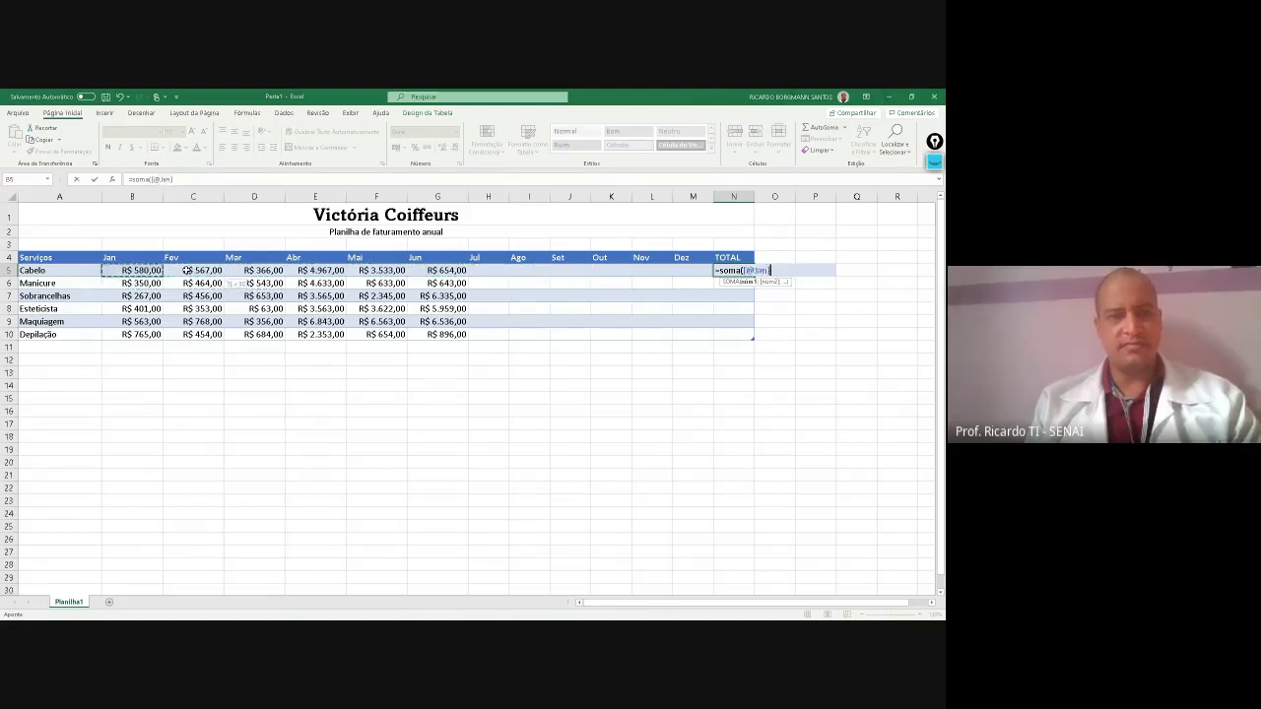
pyautogui.moveTo(186, 270); pyautogui.dragTo(691, 270)
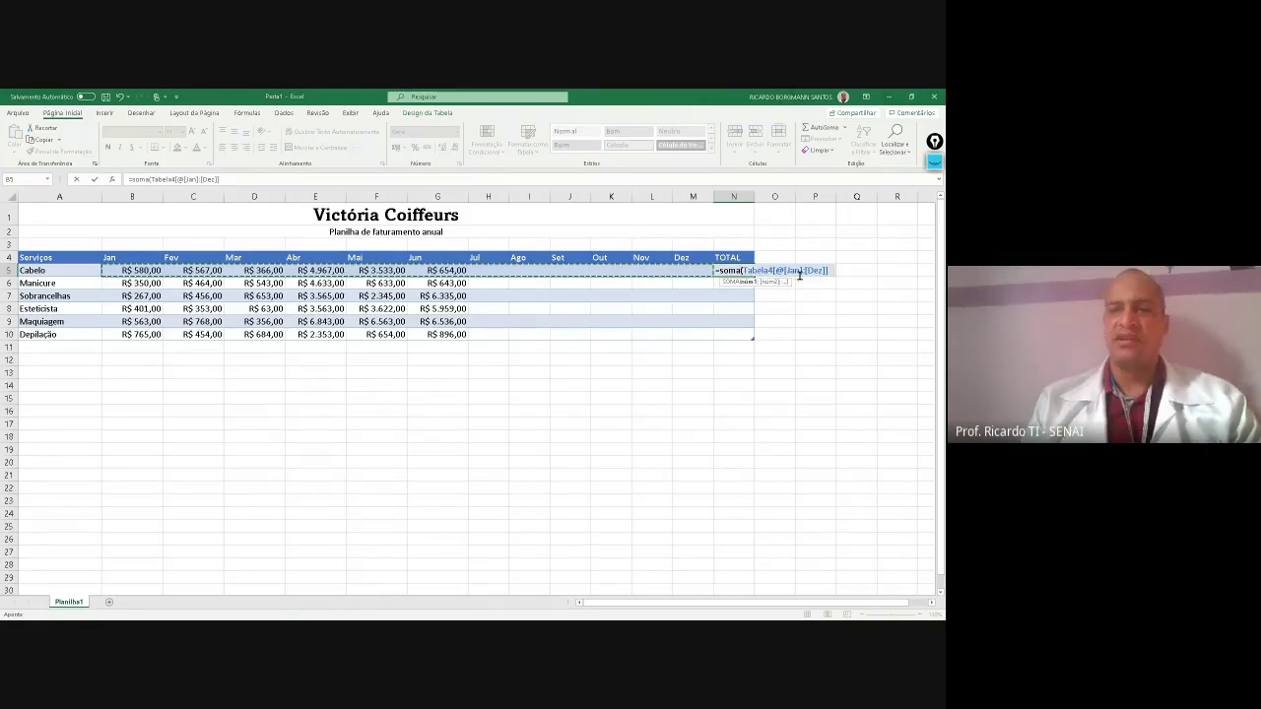
# Complete the Cabelo row's TOTAL with the formula =soma(Tabela4[@[Jan]:[Dez]])
pyautogui.press('Return')
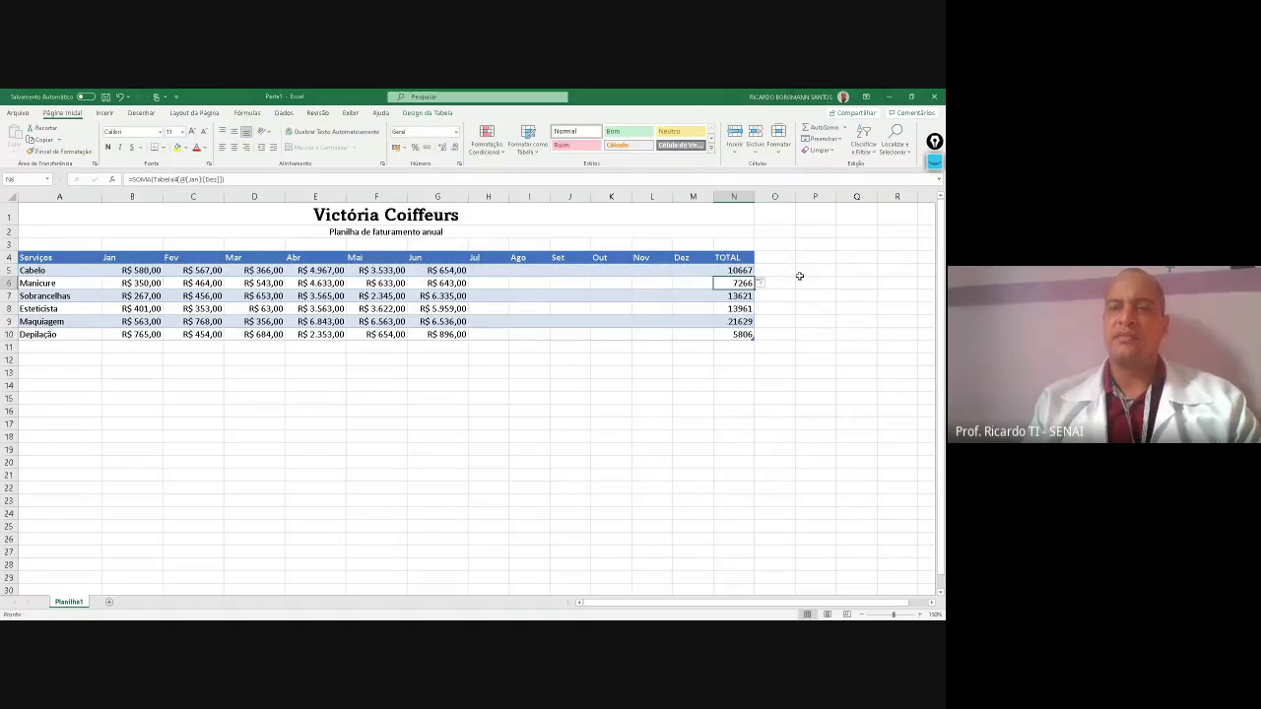
pyautogui.click(810, 333)
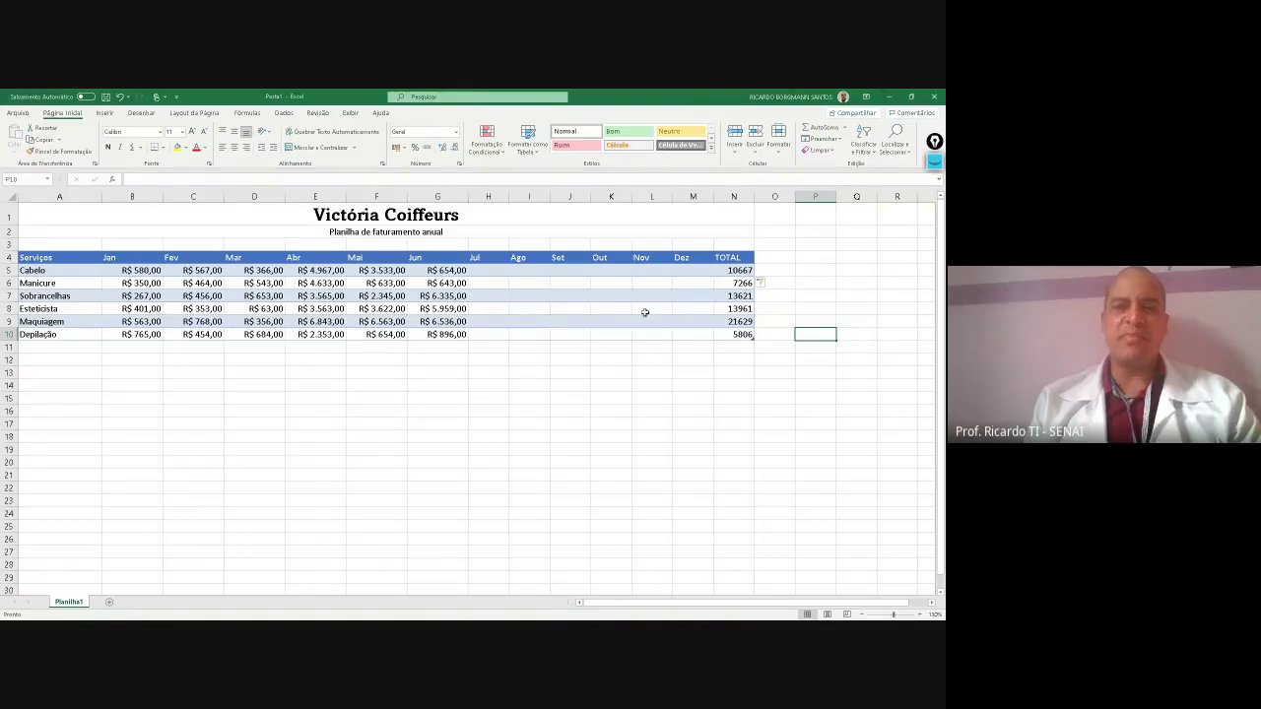
pyautogui.click(731, 294)
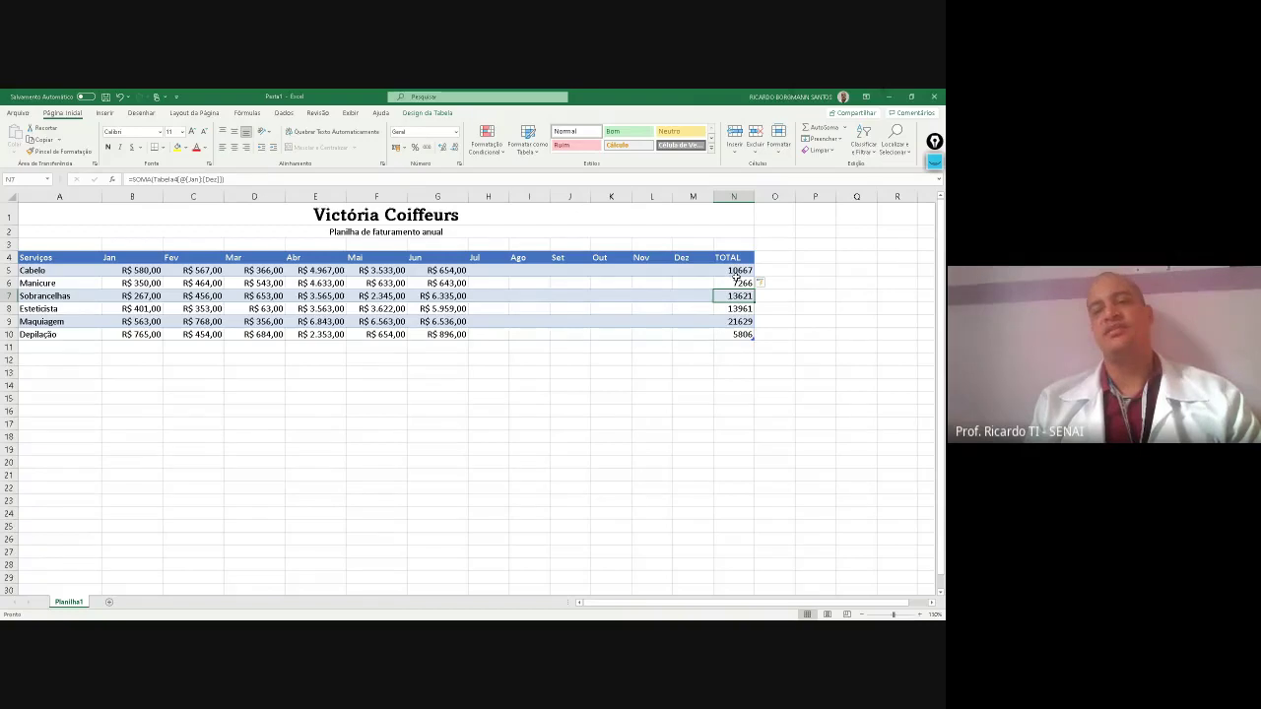
# Format the TOTAL values in N5:N10 as currency (Moeda)
pyautogui.moveTo(735, 276); pyautogui.dragTo(729, 333)
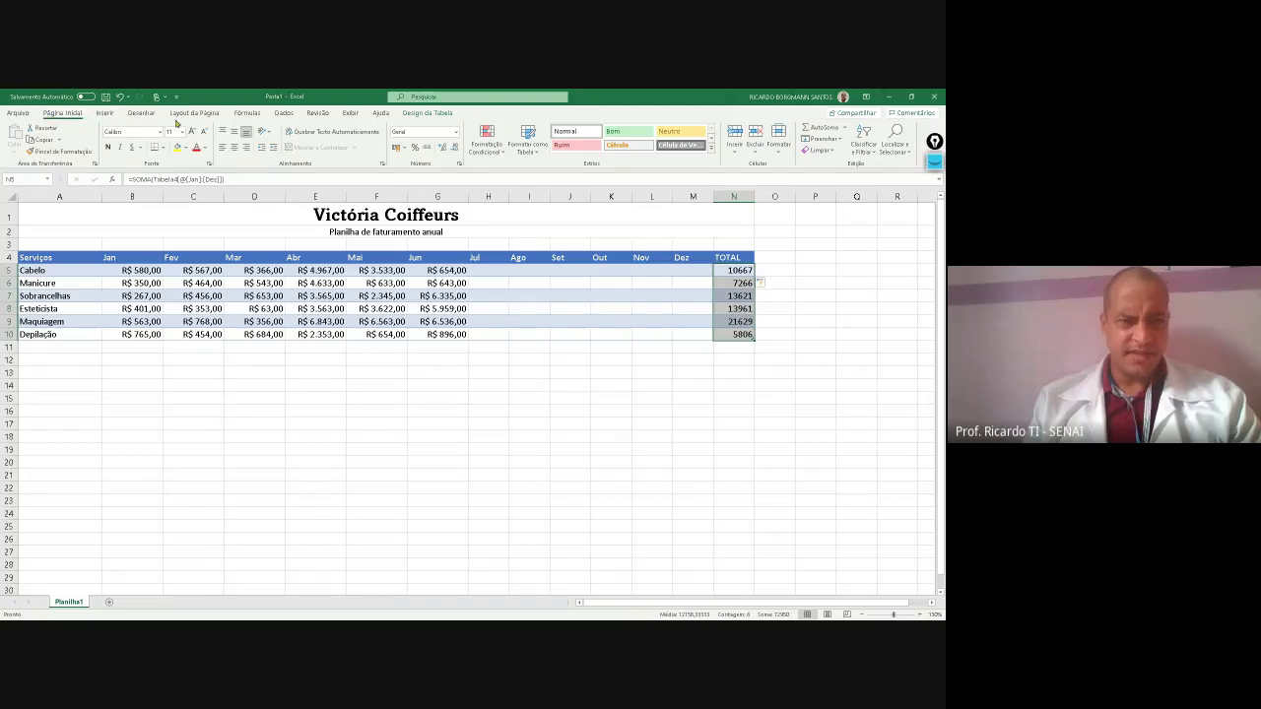
pyautogui.click(455, 136)
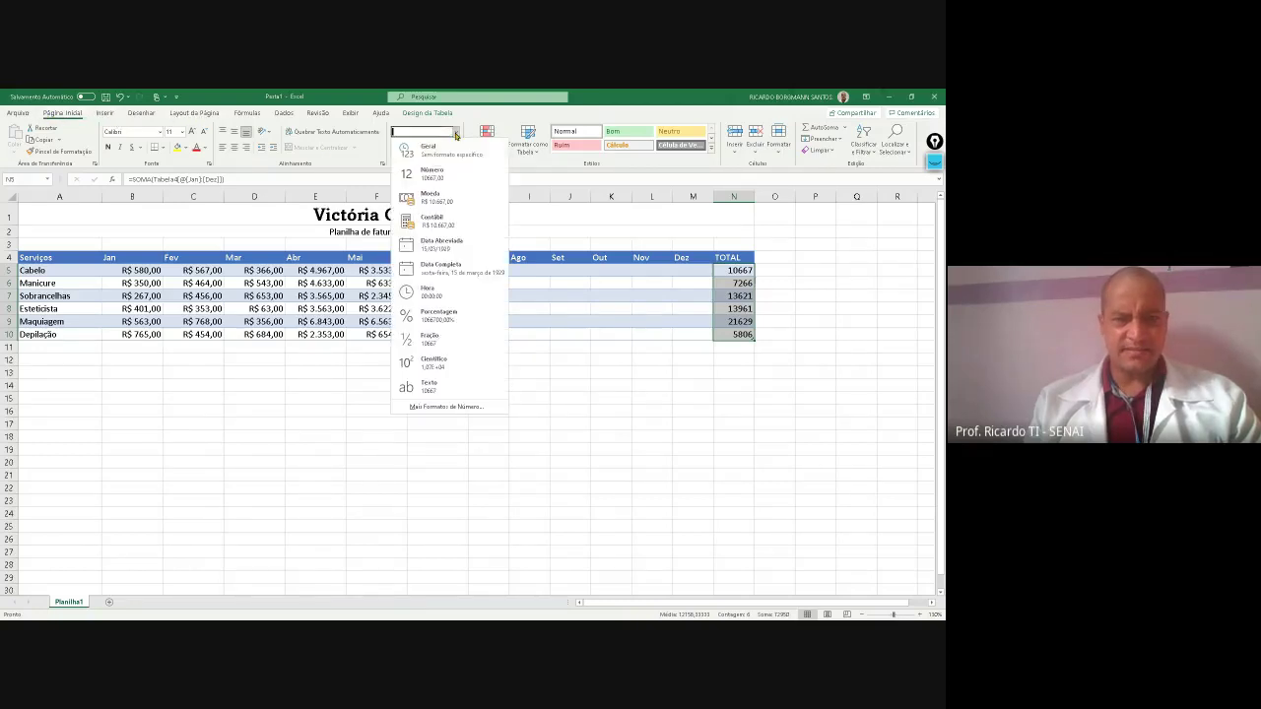
pyautogui.click(443, 195)
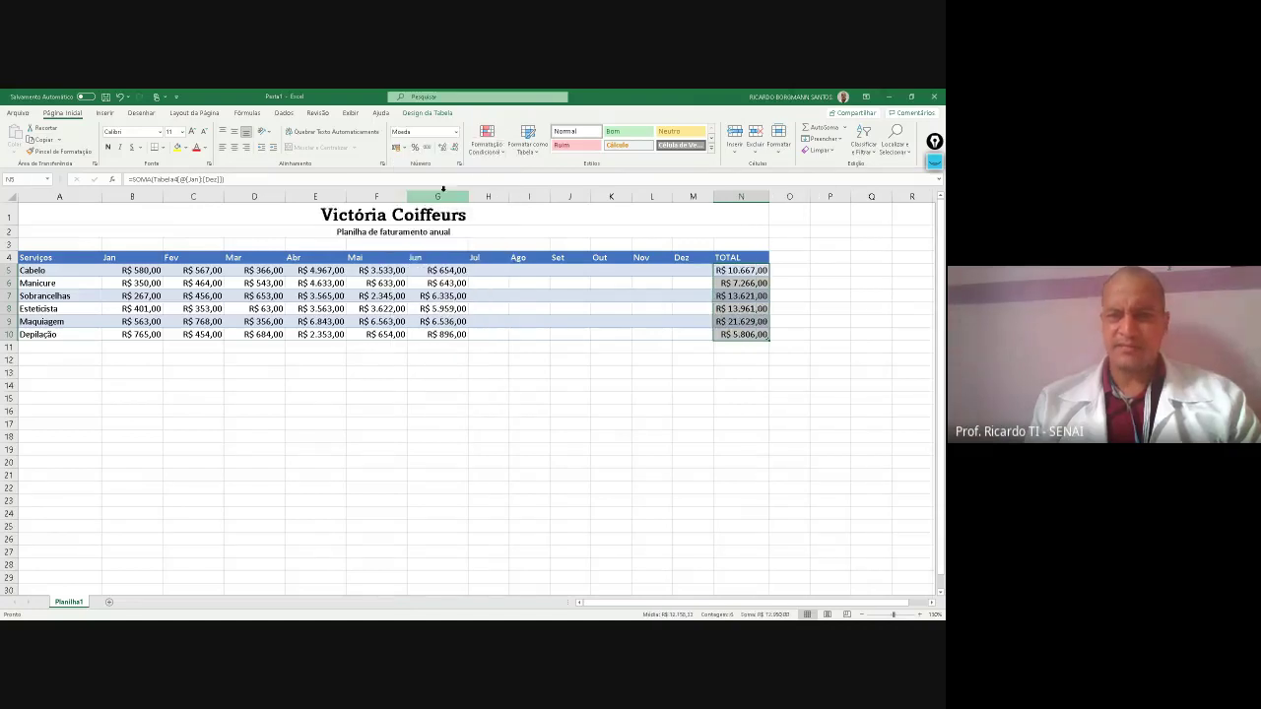
pyautogui.click(679, 348)
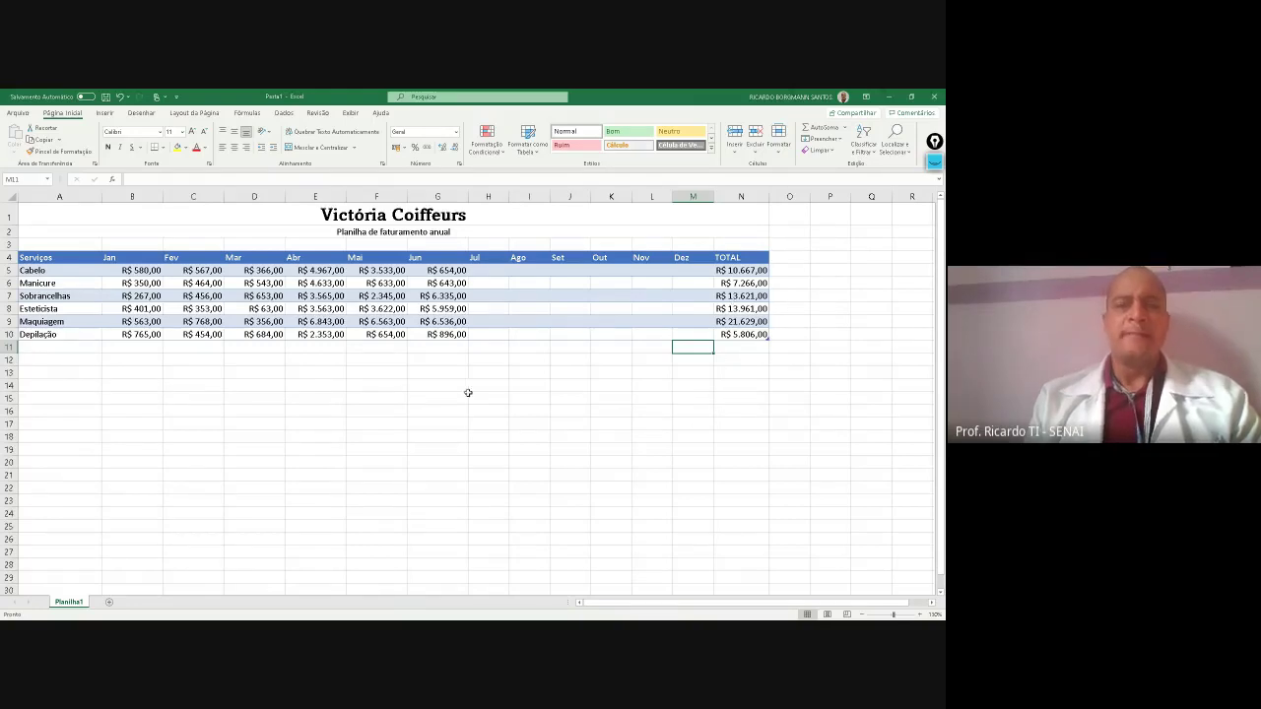
# Enter the sample numbers 45, 23, 12 and 34 in cells D14 to G14 below the table
pyautogui.click(256, 387)
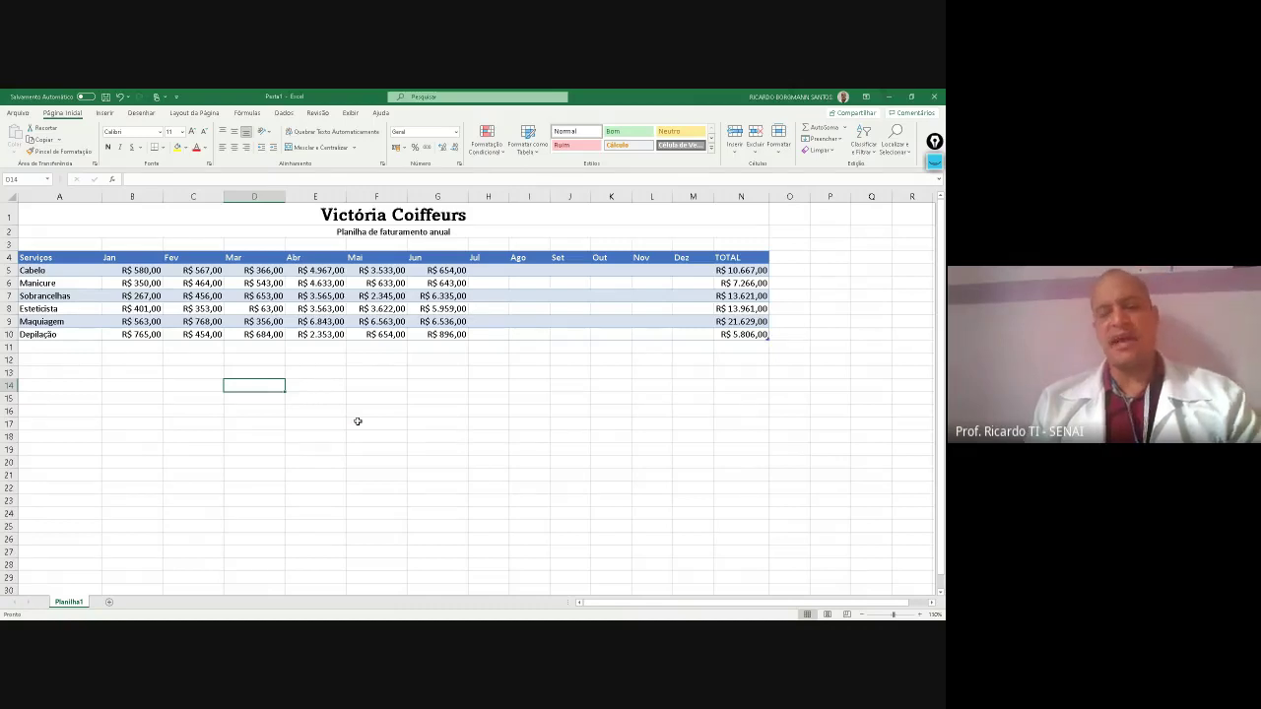
pyautogui.write('45')
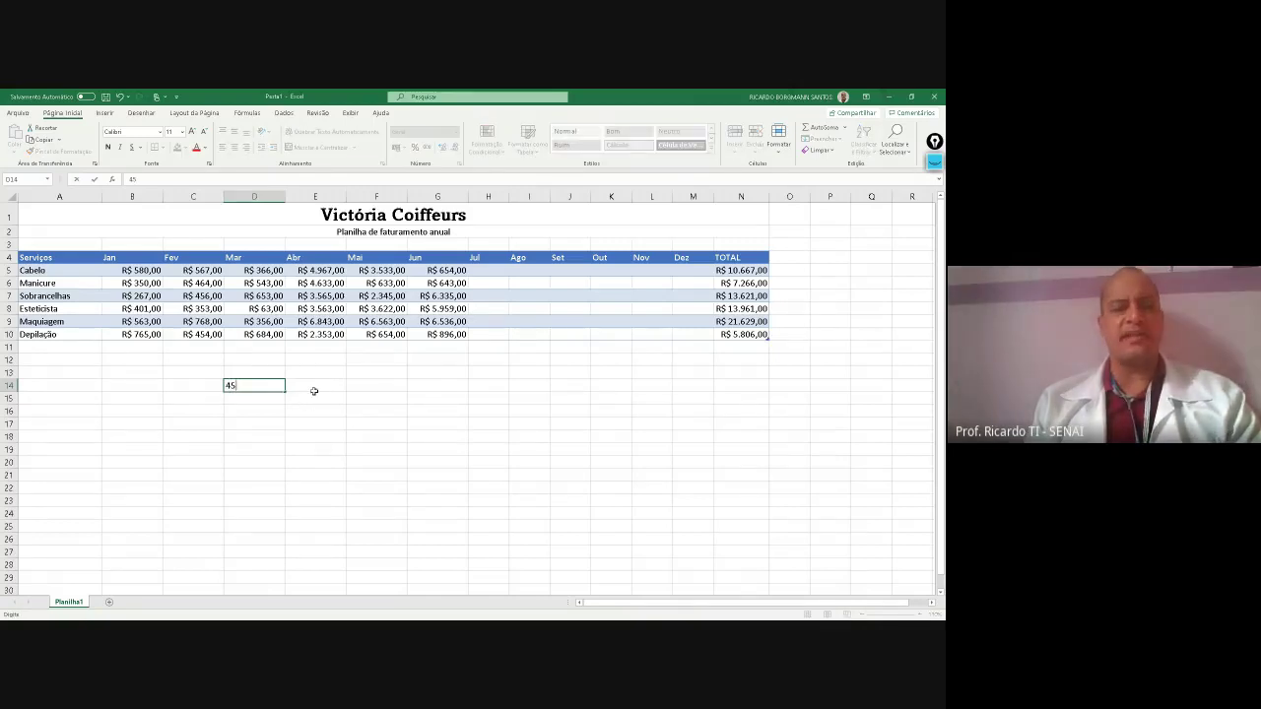
pyautogui.click(332, 382)
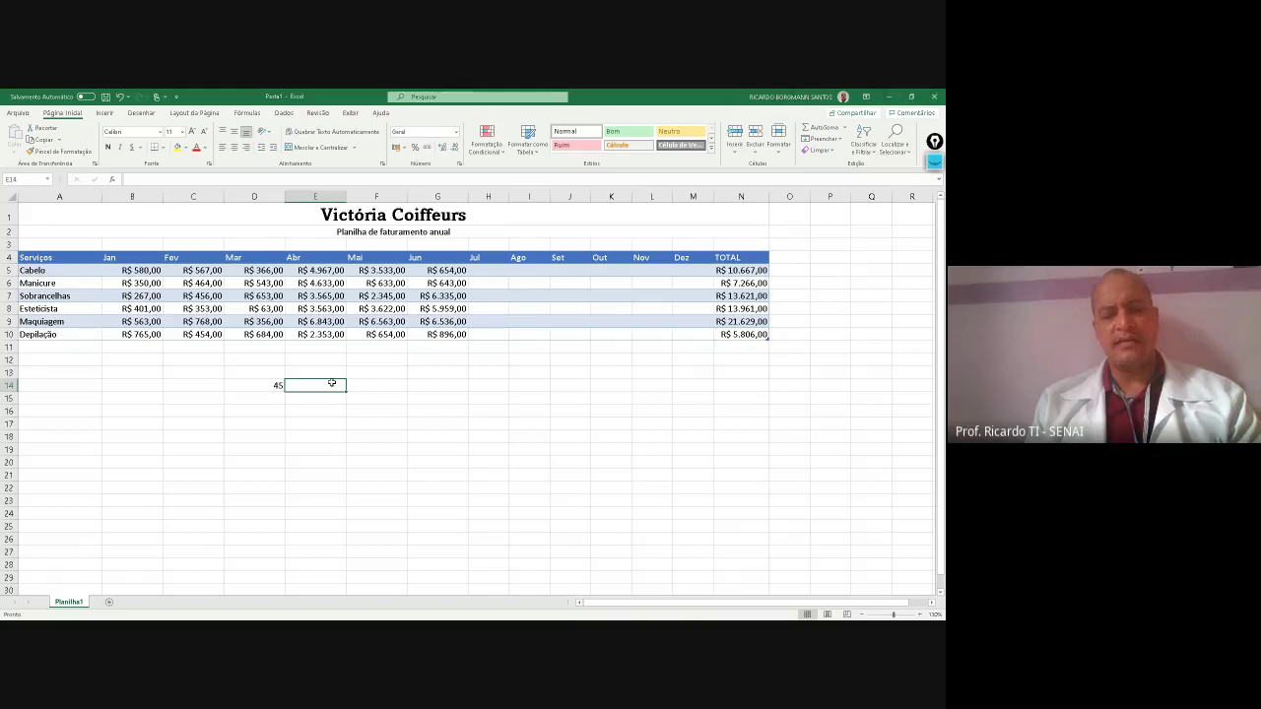
pyautogui.write('23')
pyautogui.click(364, 384)
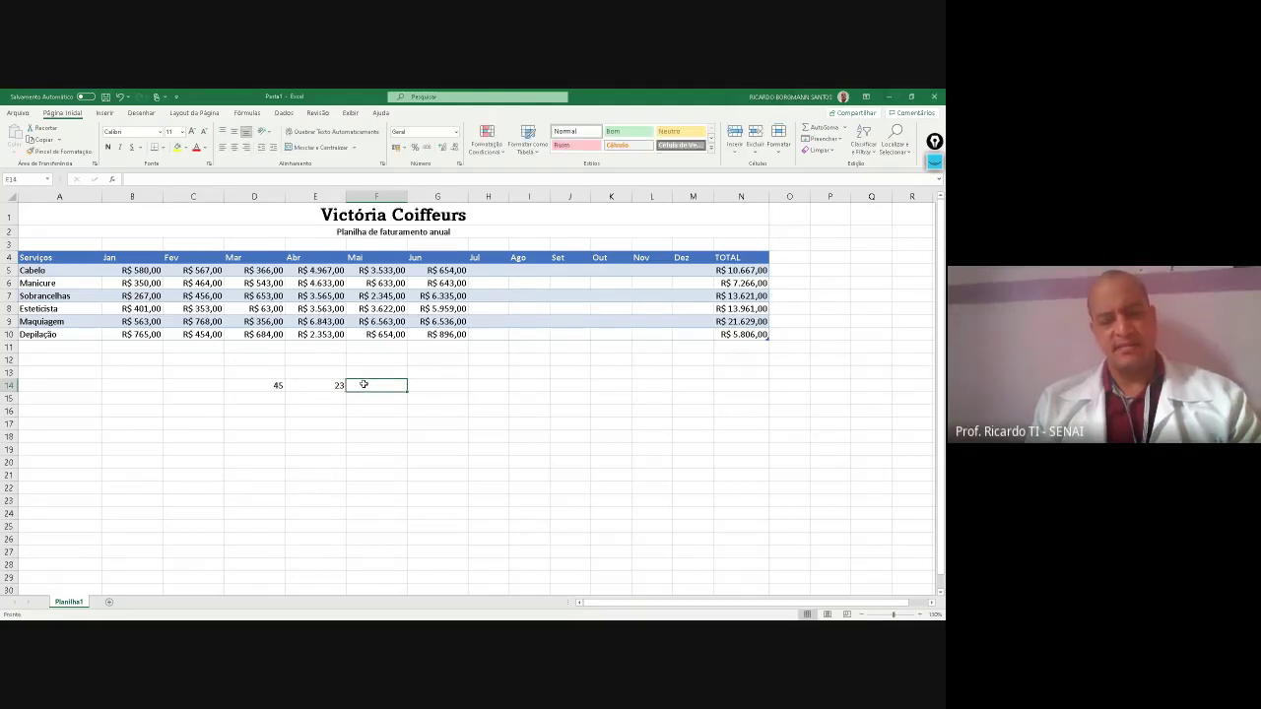
pyautogui.write('12')
pyautogui.click(439, 389)
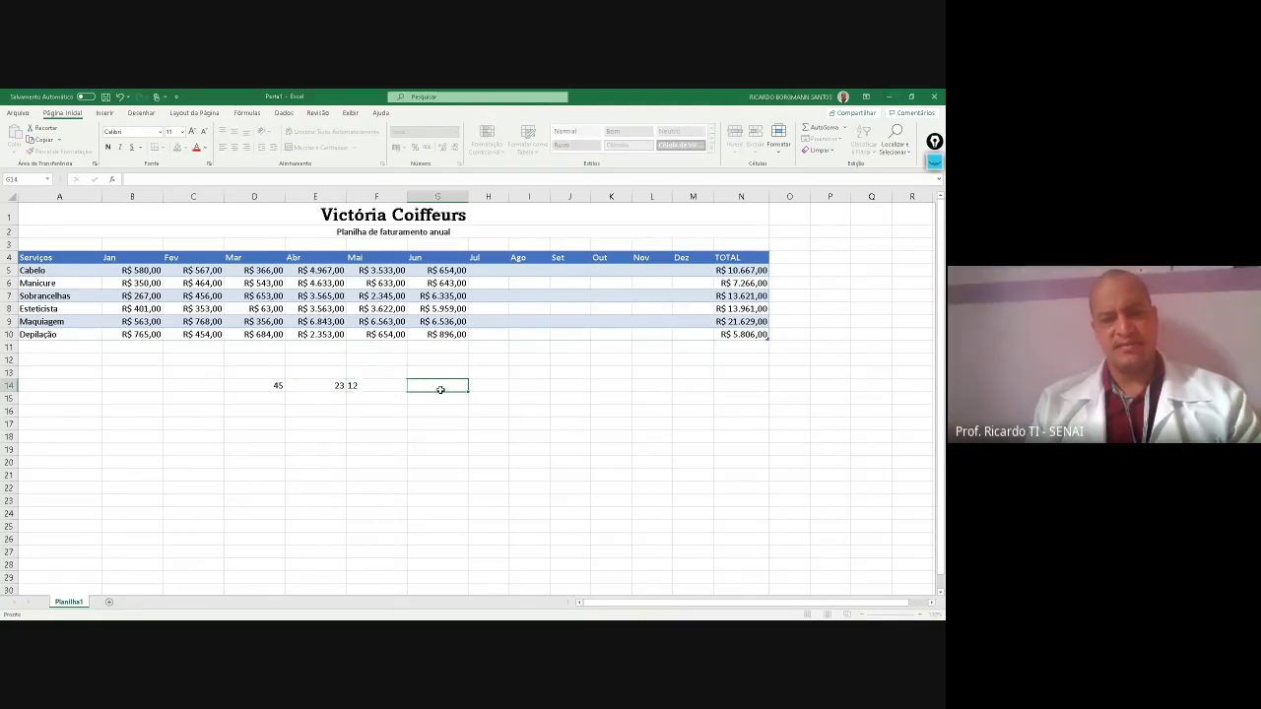
pyautogui.write('34')
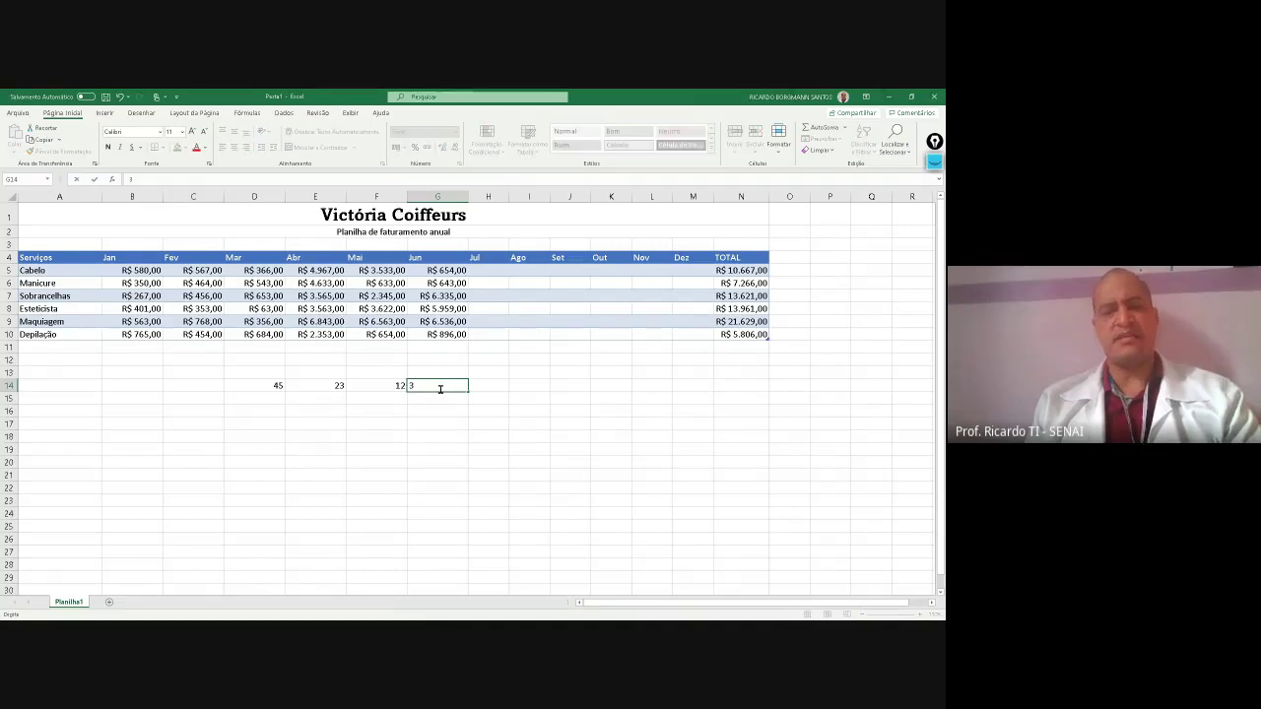
pyautogui.click(497, 435)
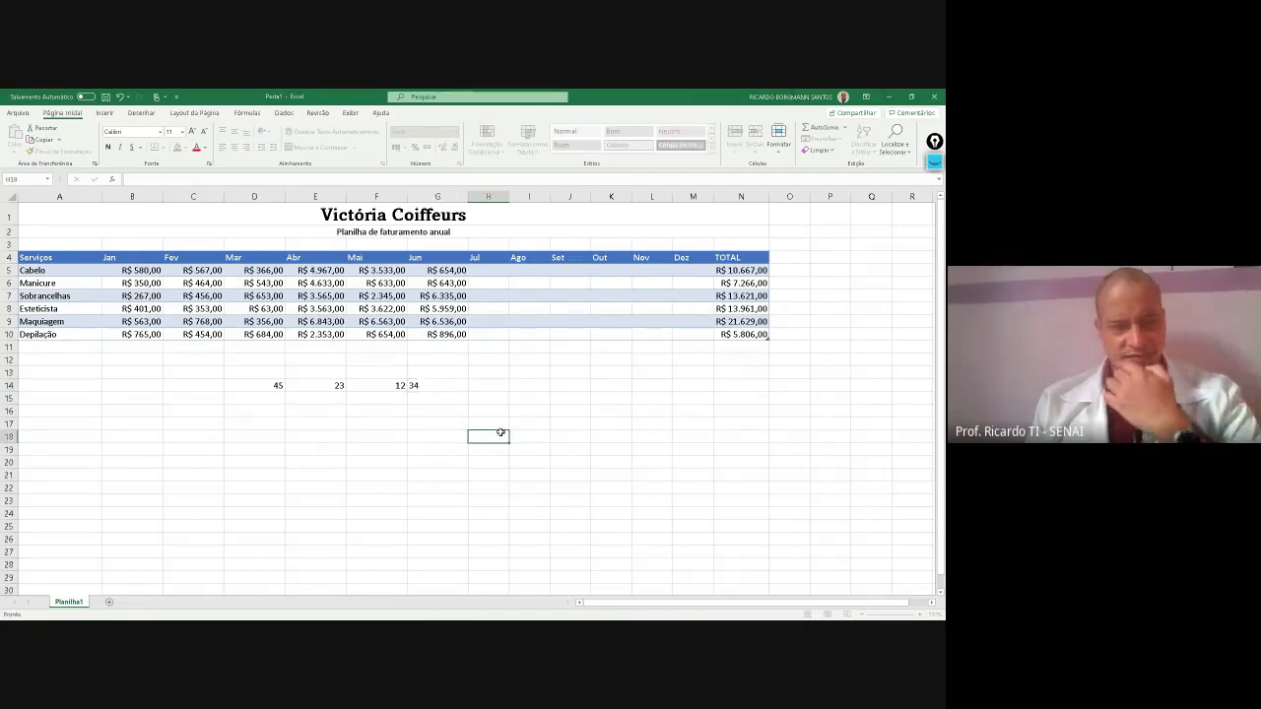
pyautogui.click(480, 384)
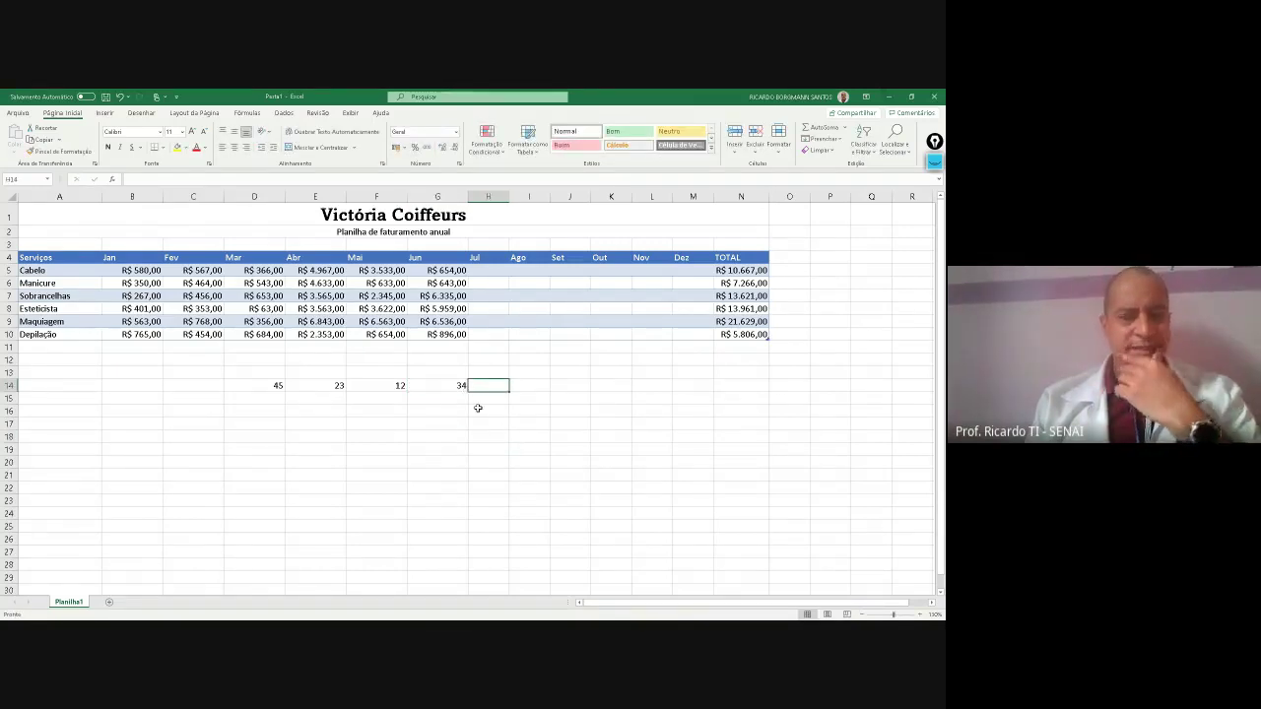
pyautogui.click(276, 386)
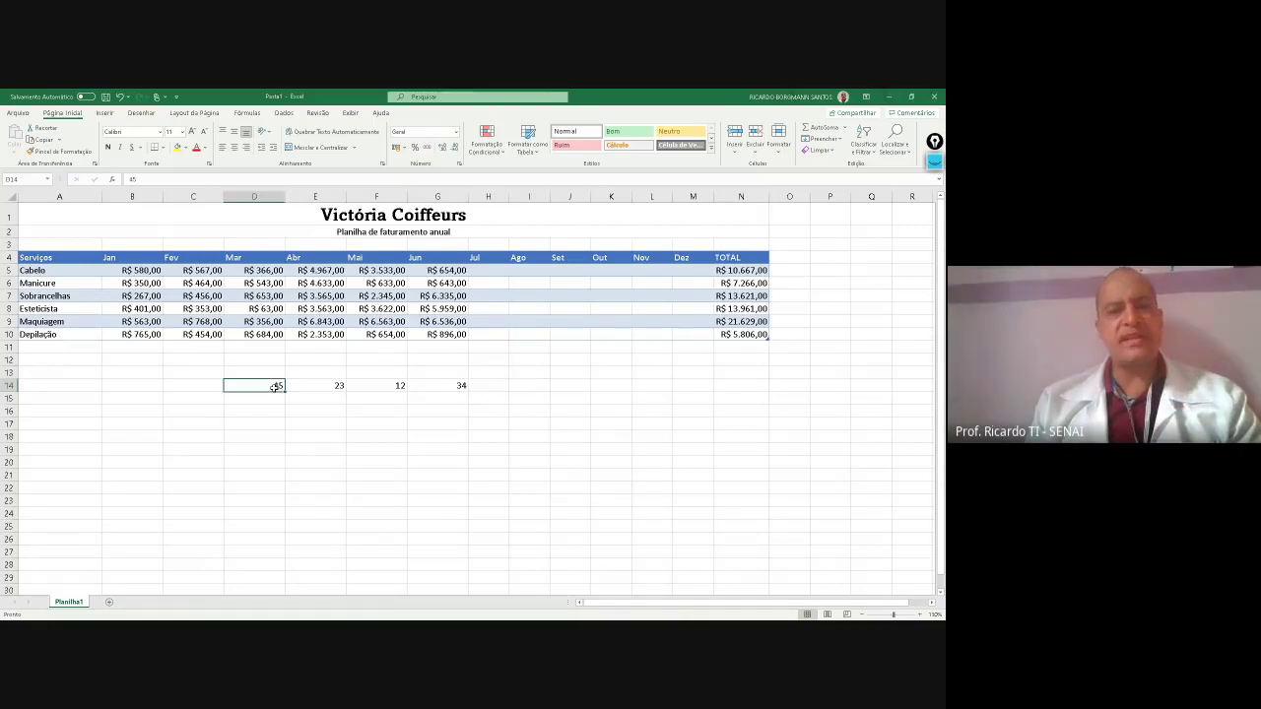
pyautogui.click(318, 384)
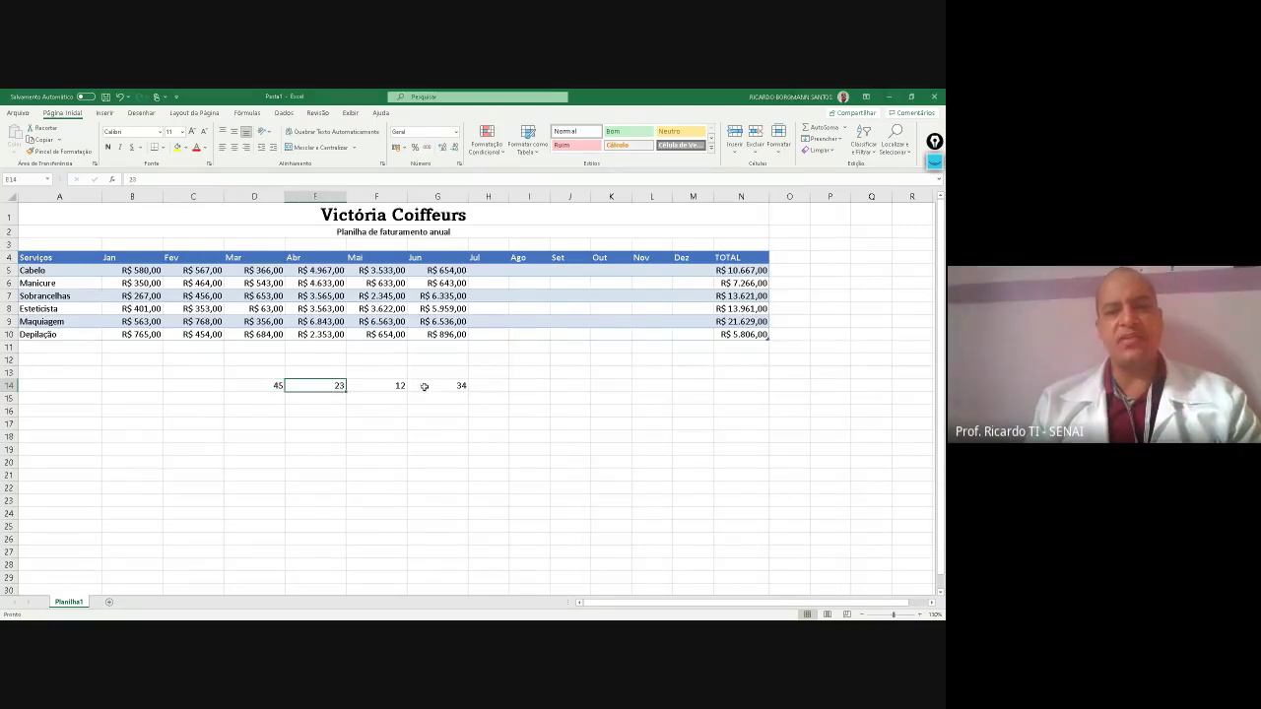
pyautogui.click(480, 385)
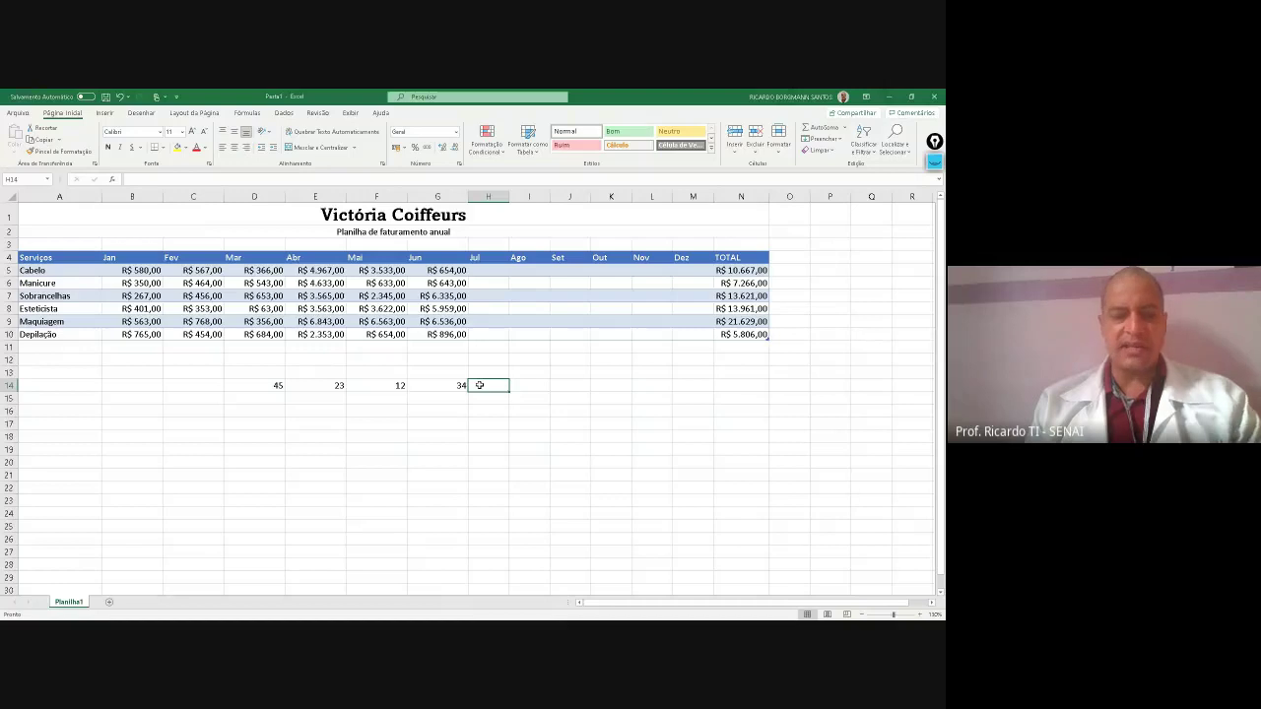
pyautogui.write('=')
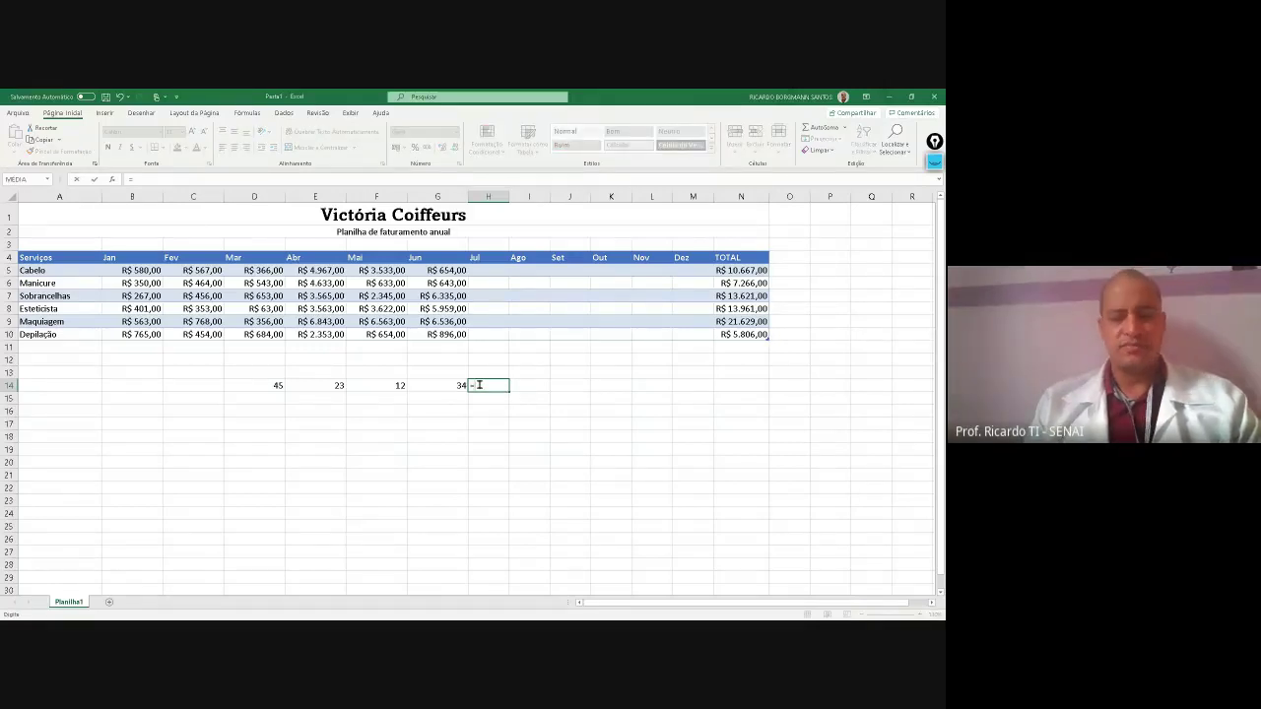
pyautogui.write('som')
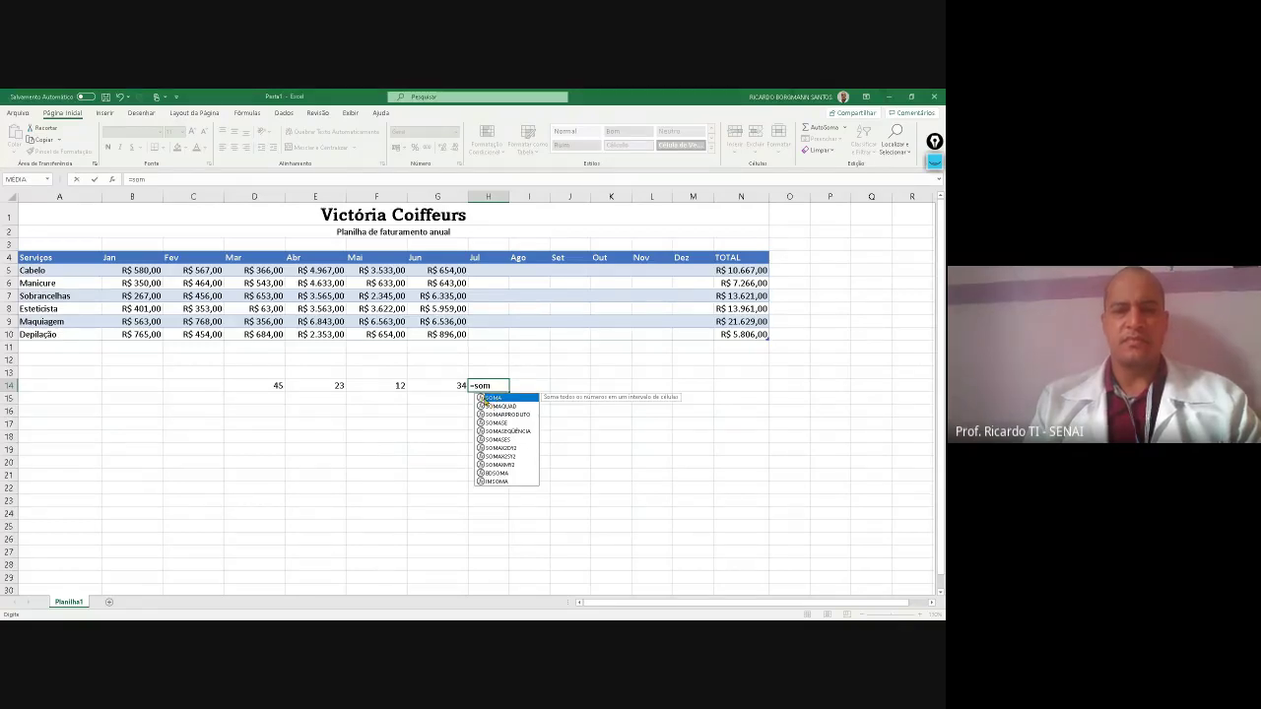
pyautogui.hotkey('ctrl', 'Return')
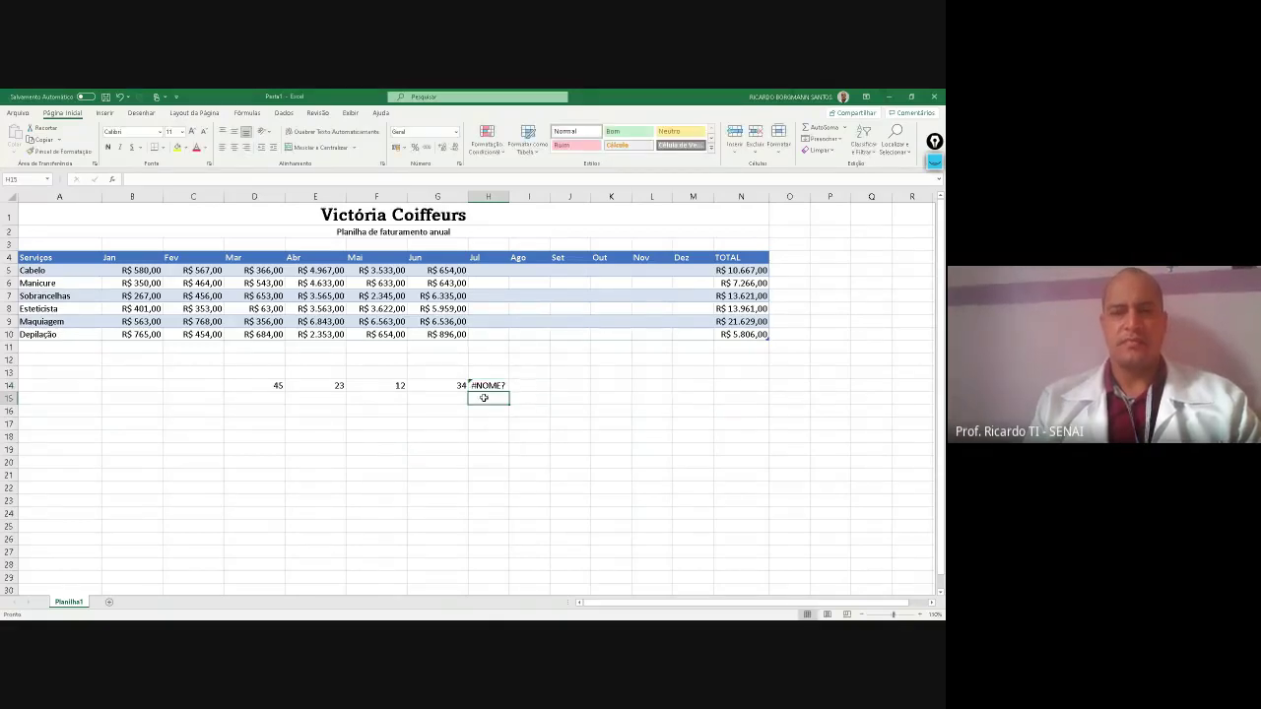
pyautogui.press('Delete')
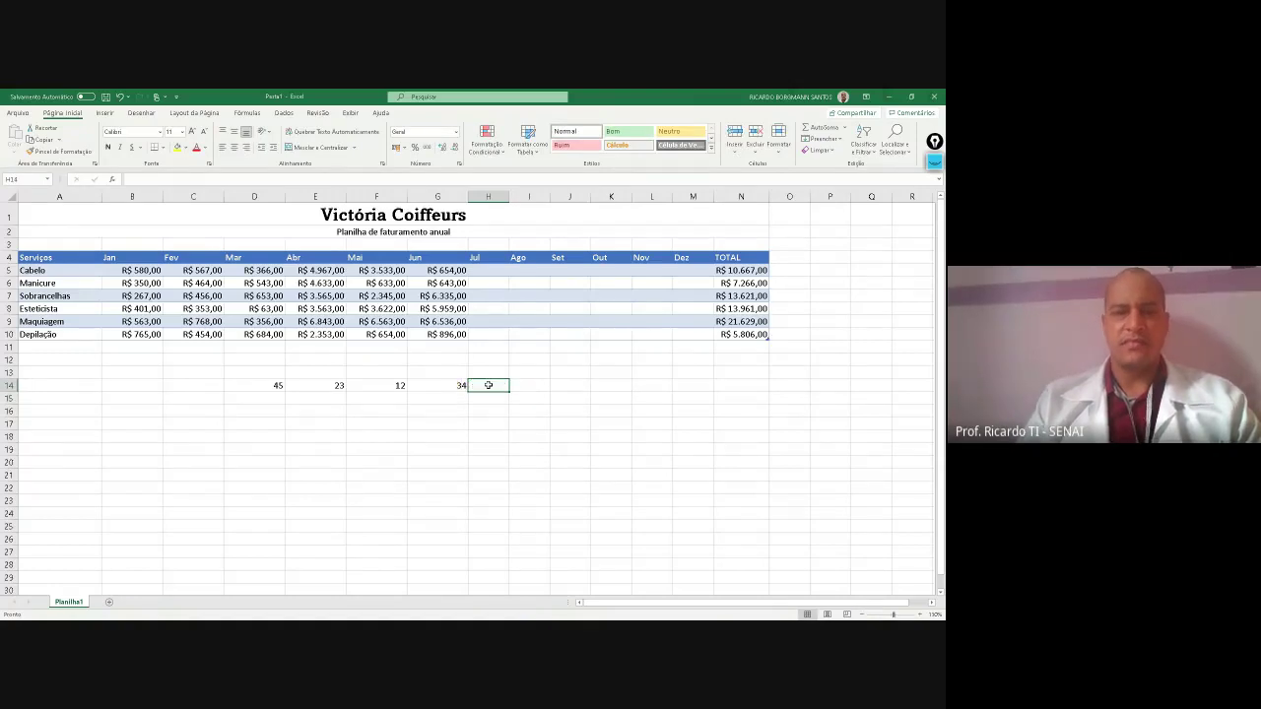
# Add only the cells D14 and F14 in H14 with the formula =soma(D14;F14)
pyautogui.write('=')
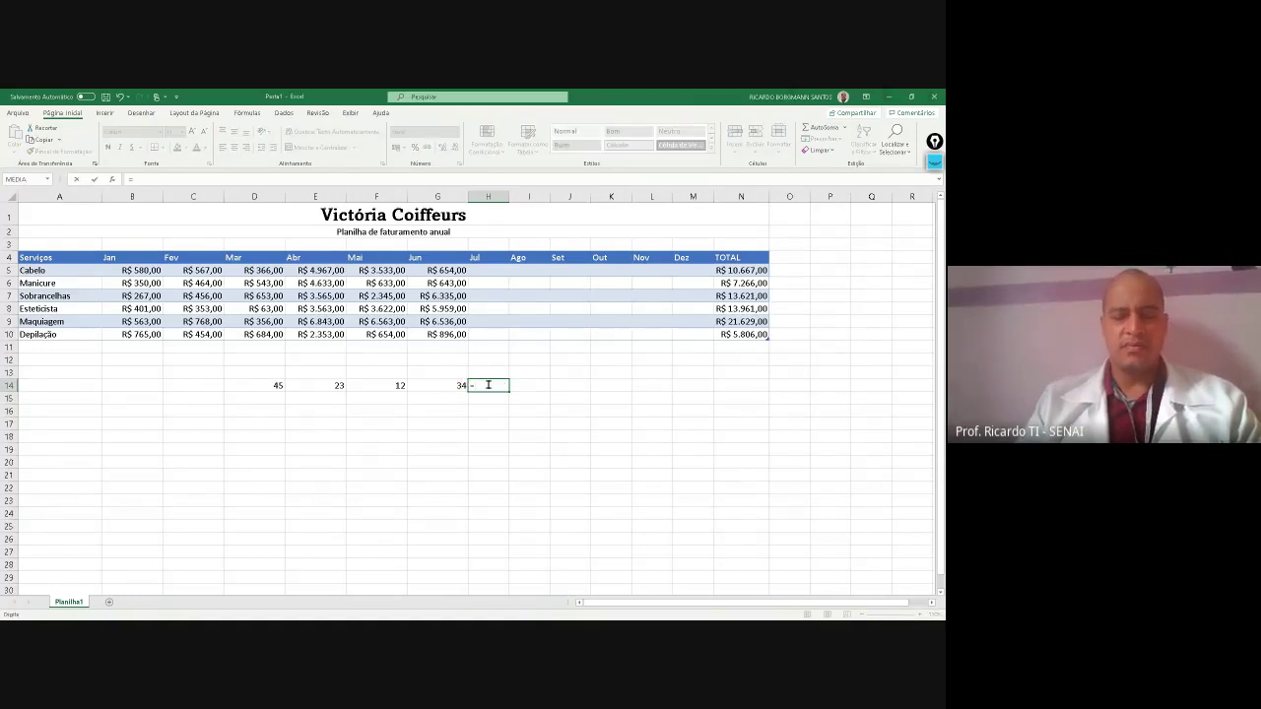
pyautogui.write('soma')
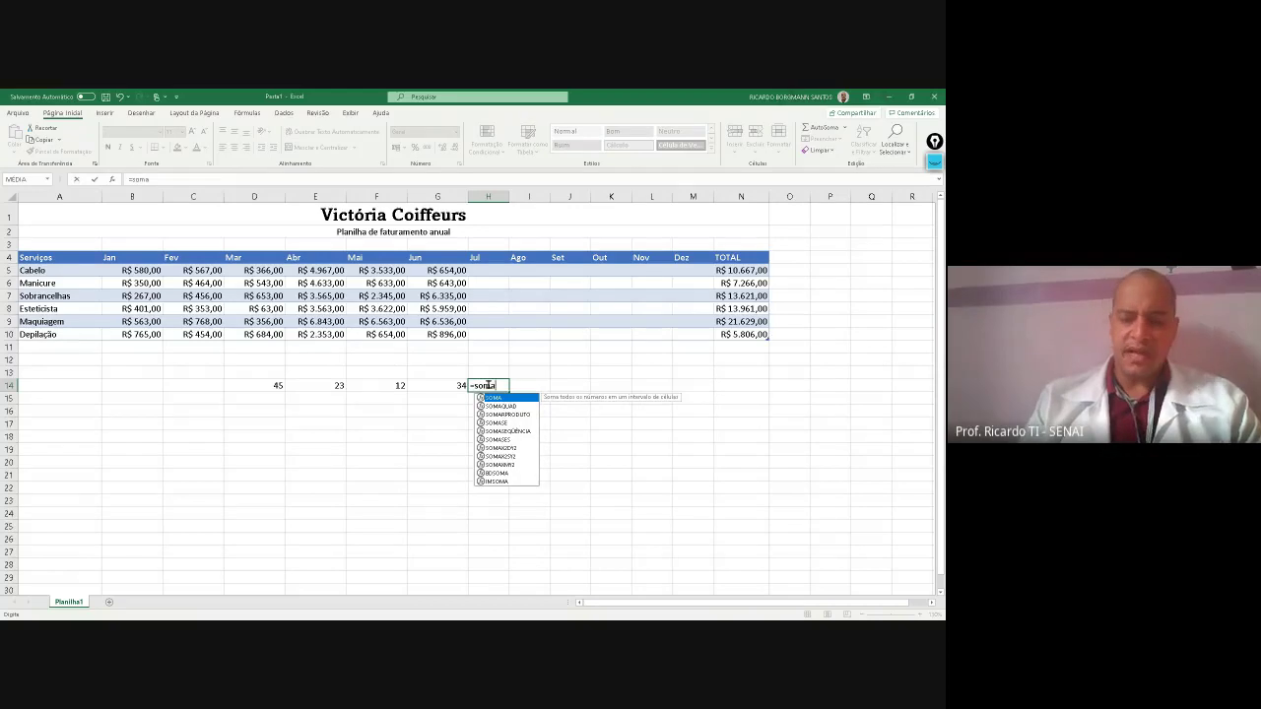
pyautogui.write('(')
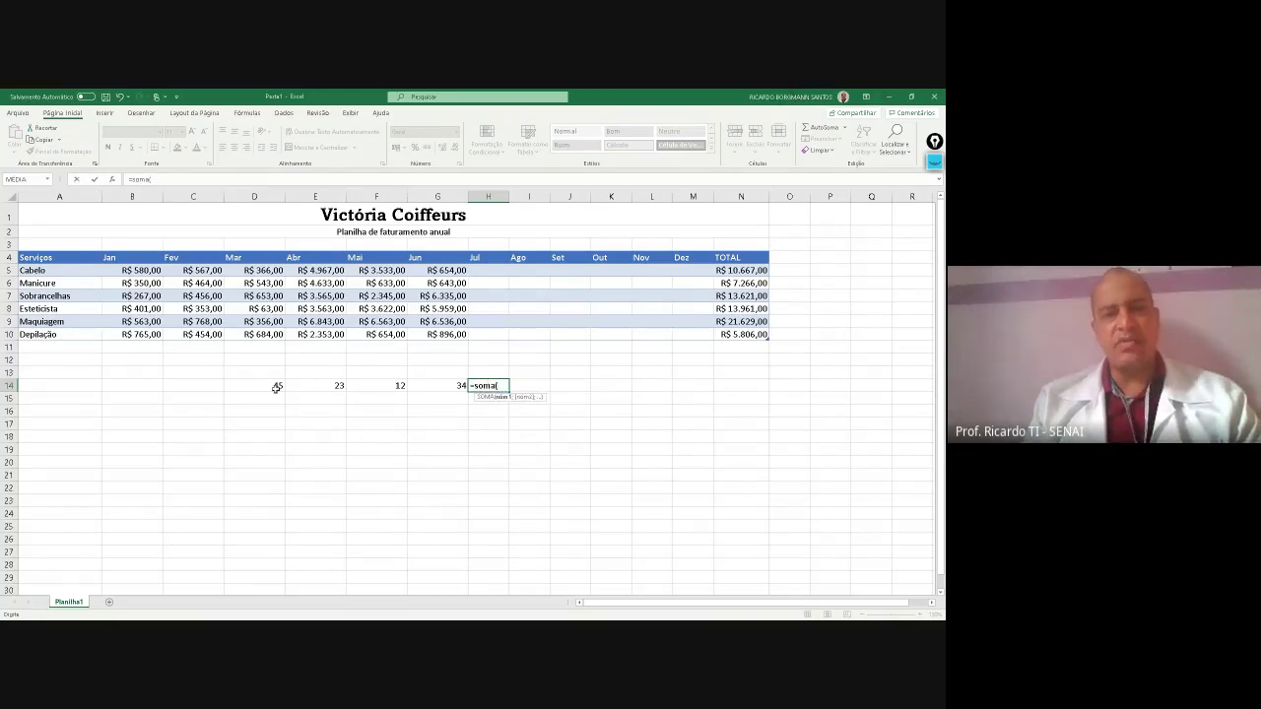
pyautogui.click(277, 387)
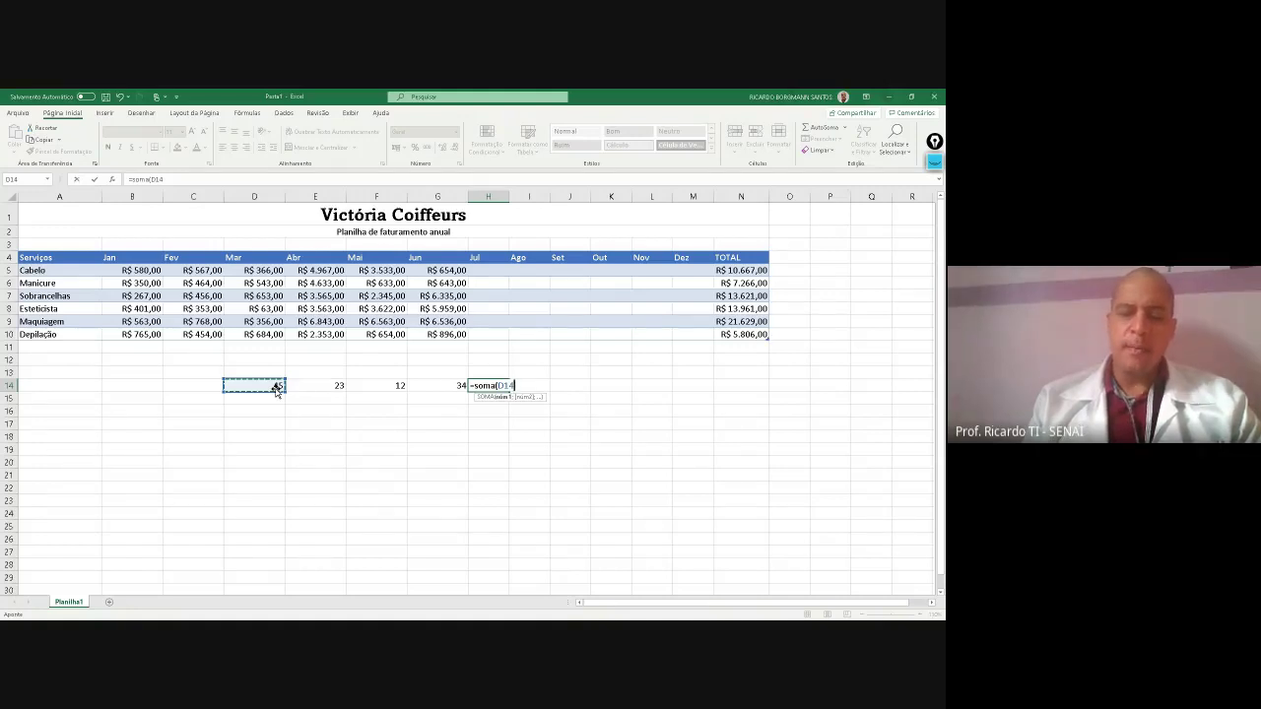
pyautogui.write(';')
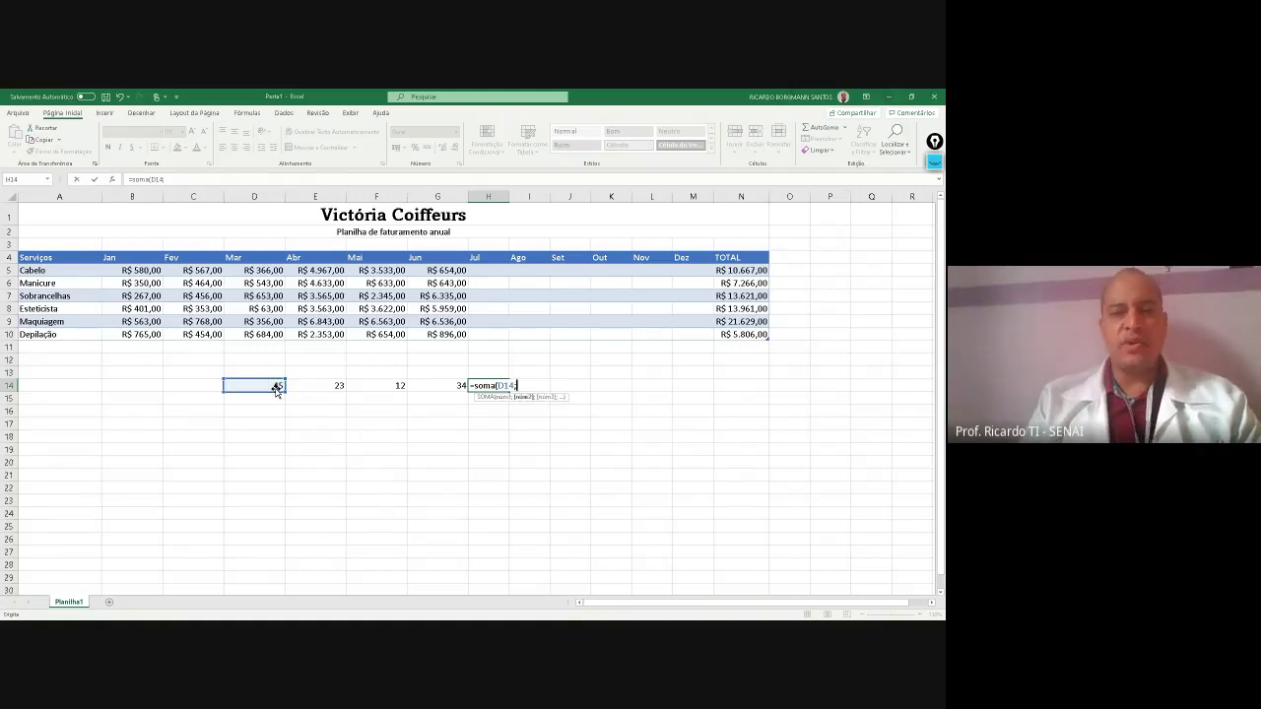
pyautogui.click(386, 385)
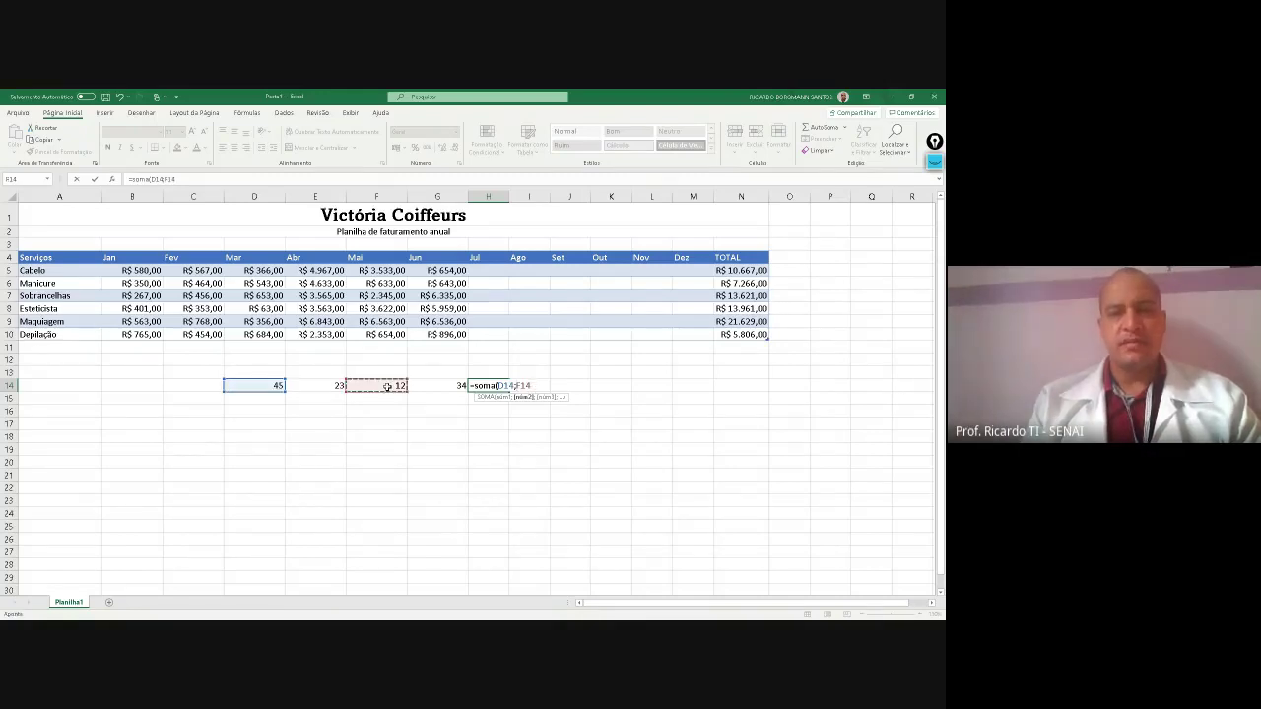
pyautogui.write(')')
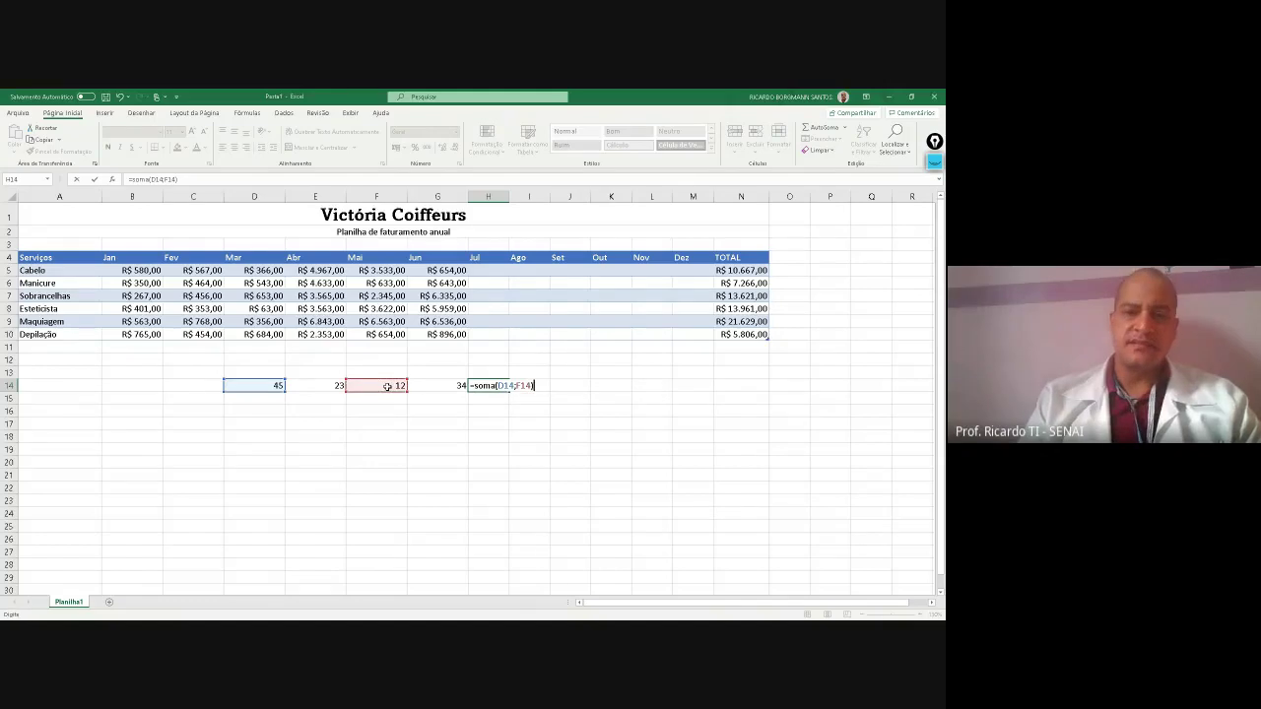
pyautogui.press('Return')
# Check the SOMA formula in H14 against the two cells it adds, D14 and F14
pyautogui.moveTo(522, 450); pyautogui.dragTo(276, 385)
pyautogui.click(276, 385)
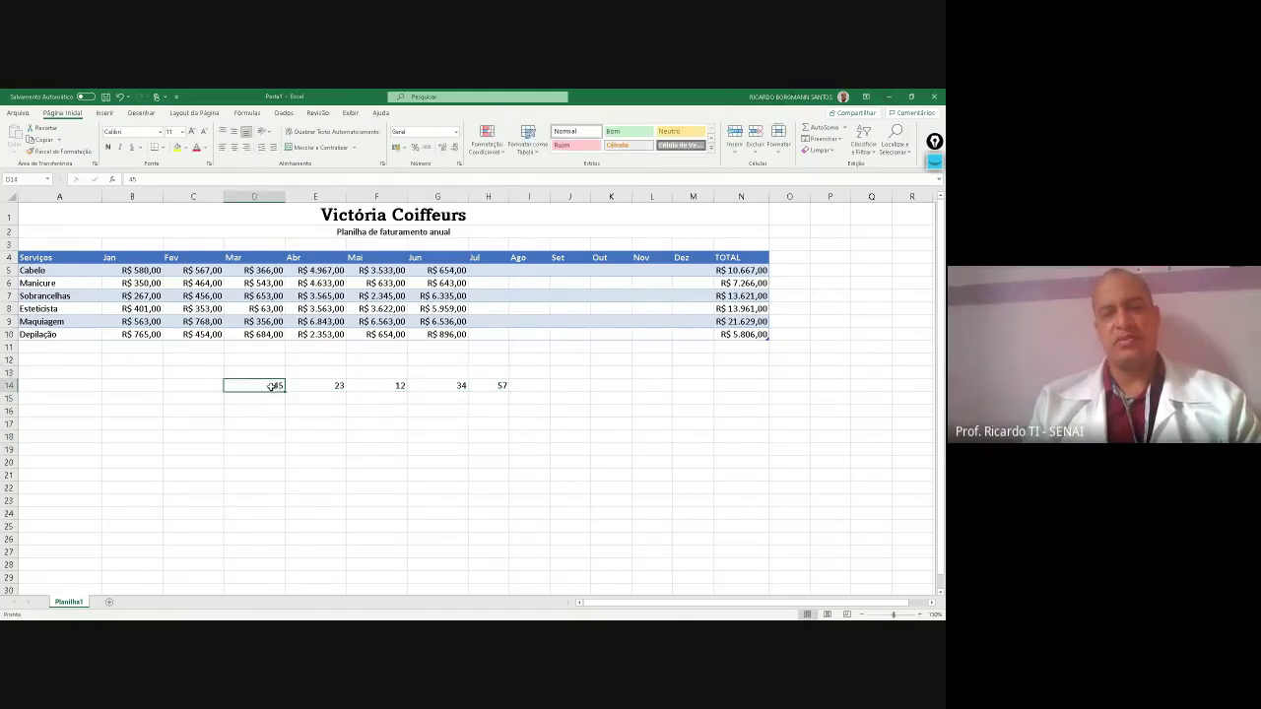
pyautogui.click(391, 388)
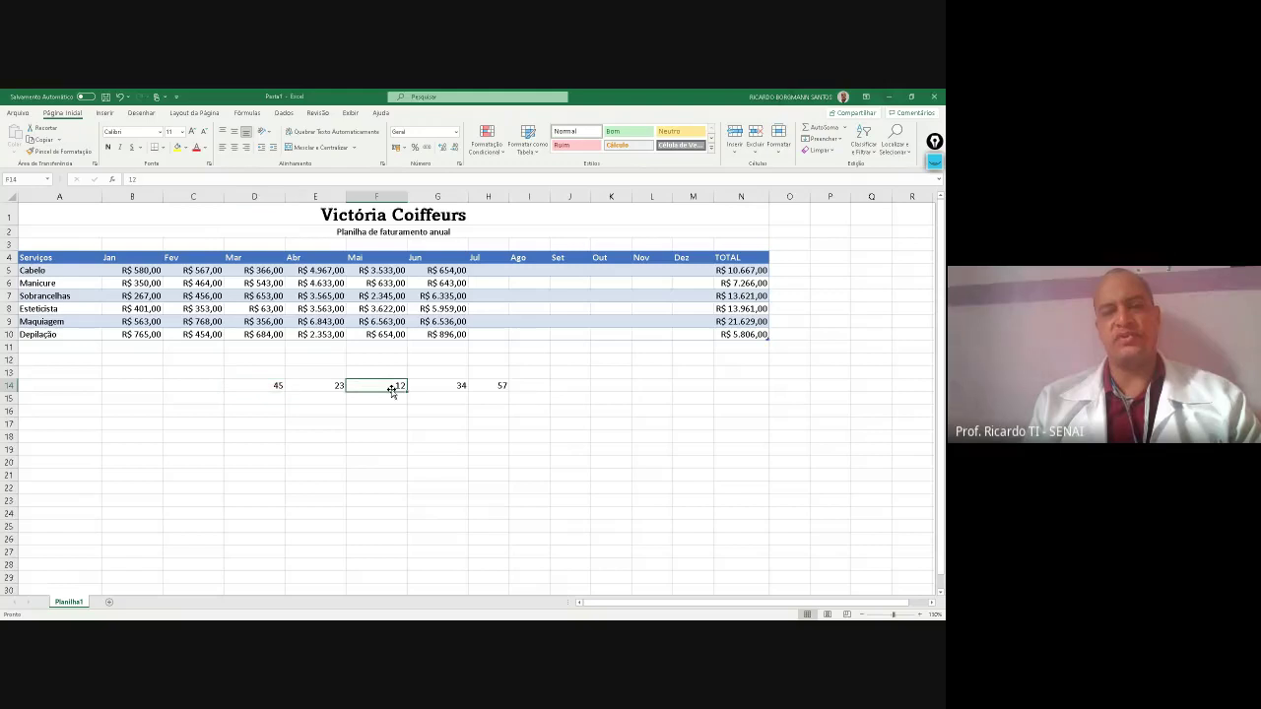
pyautogui.click(492, 384)
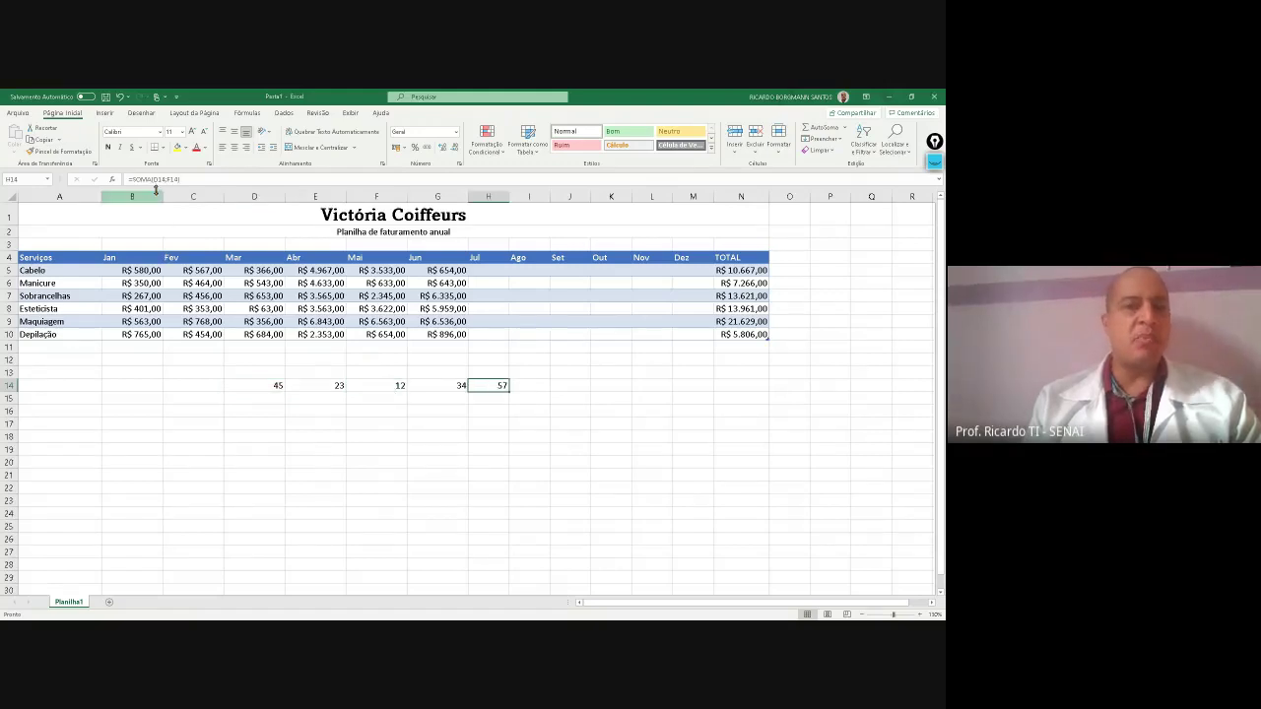
pyautogui.click(266, 390)
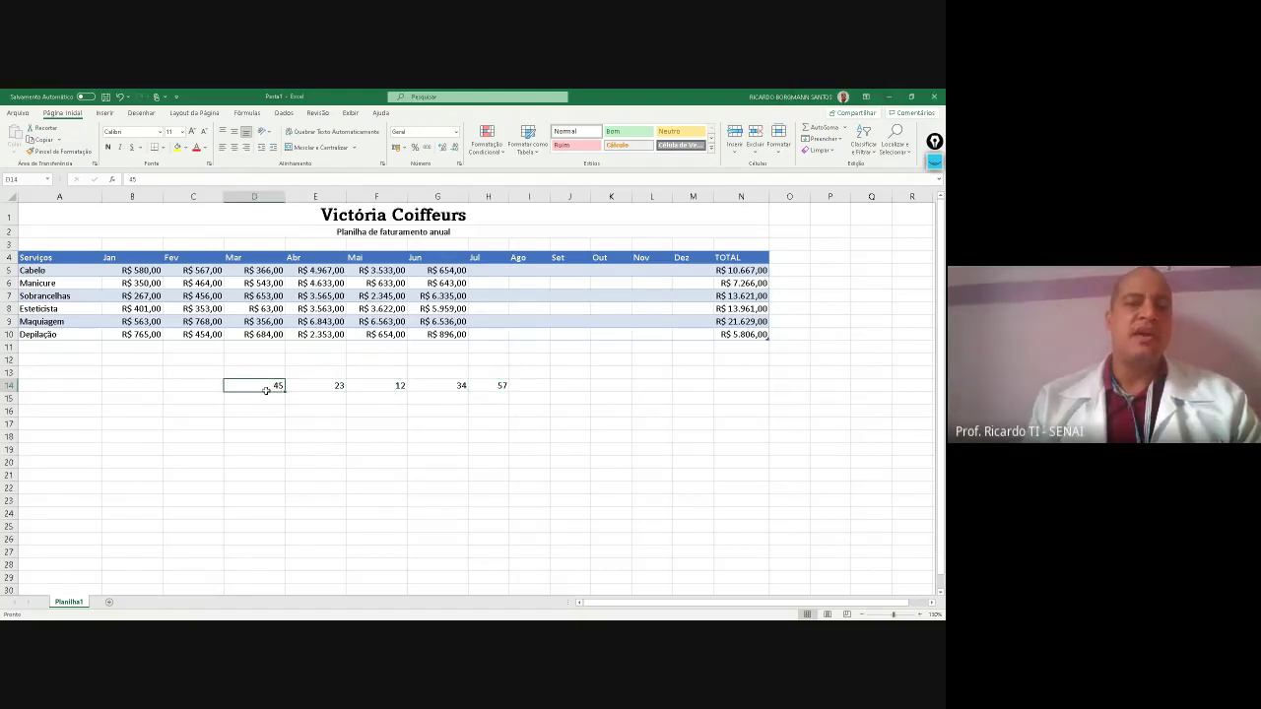
pyautogui.click(394, 385)
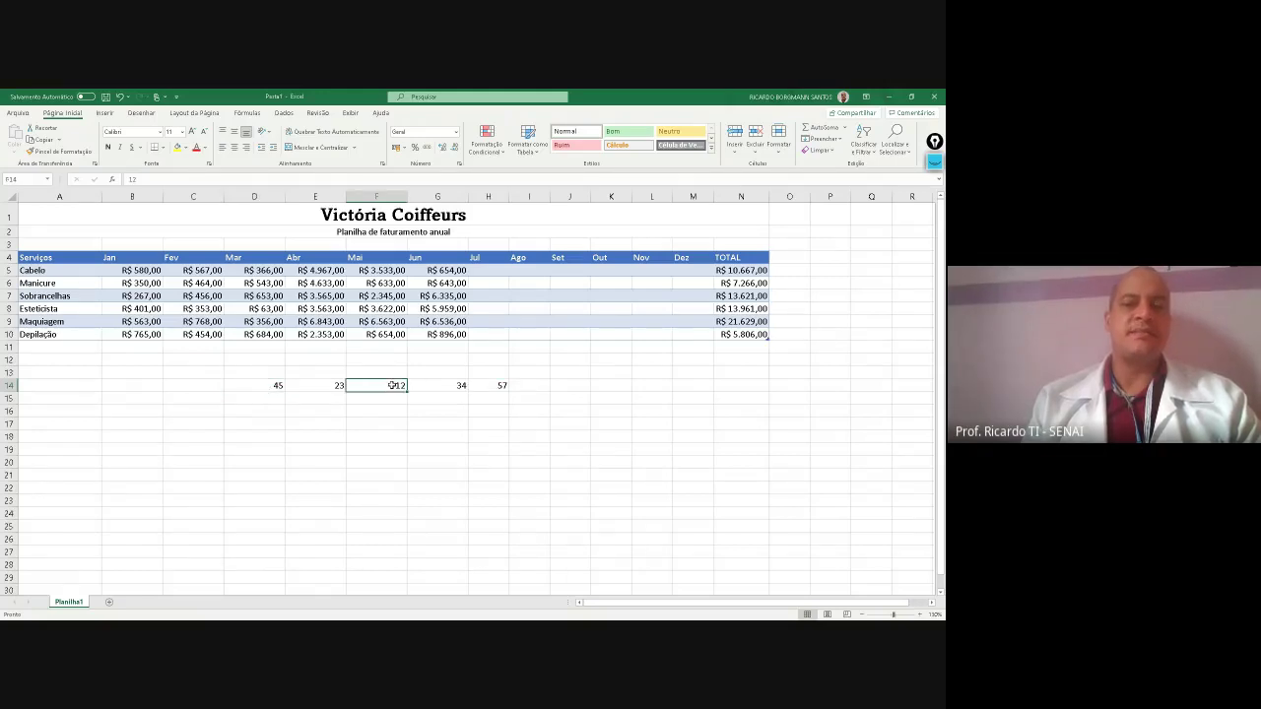
pyautogui.click(490, 386)
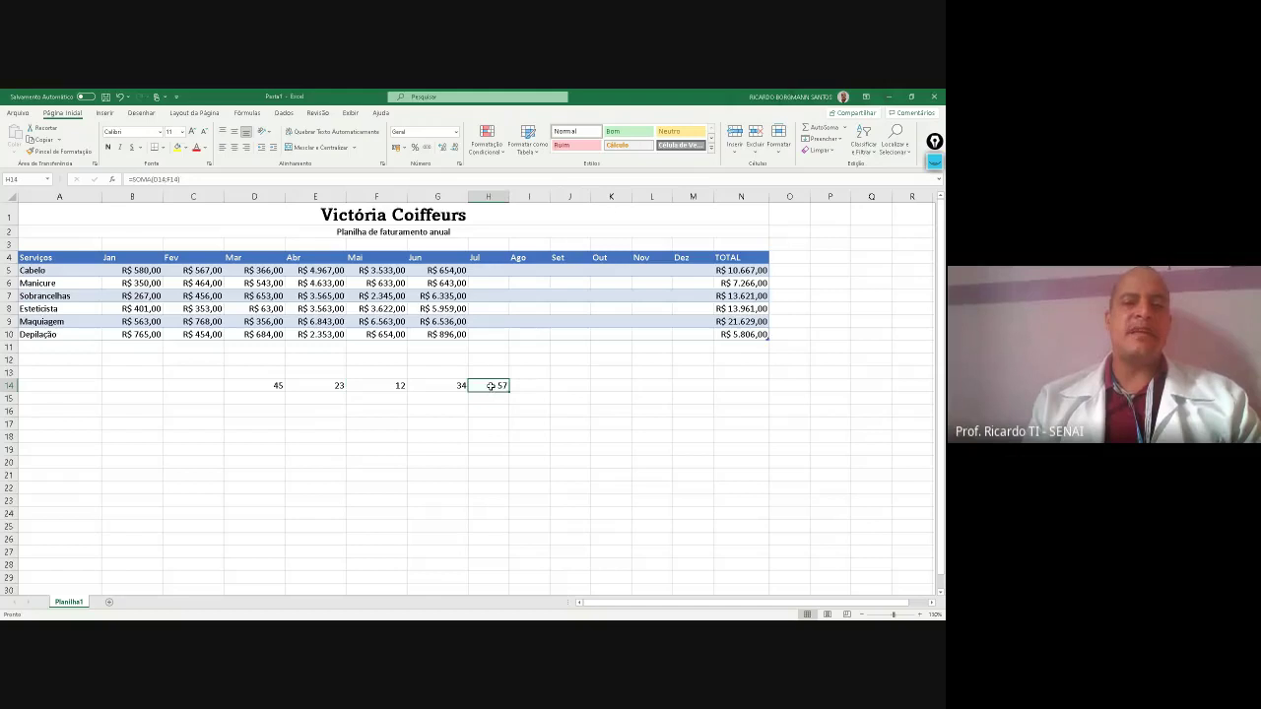
# Change the formula in H14 to add the whole range with =SOMA(D14:G14)
pyautogui.click(169, 178)
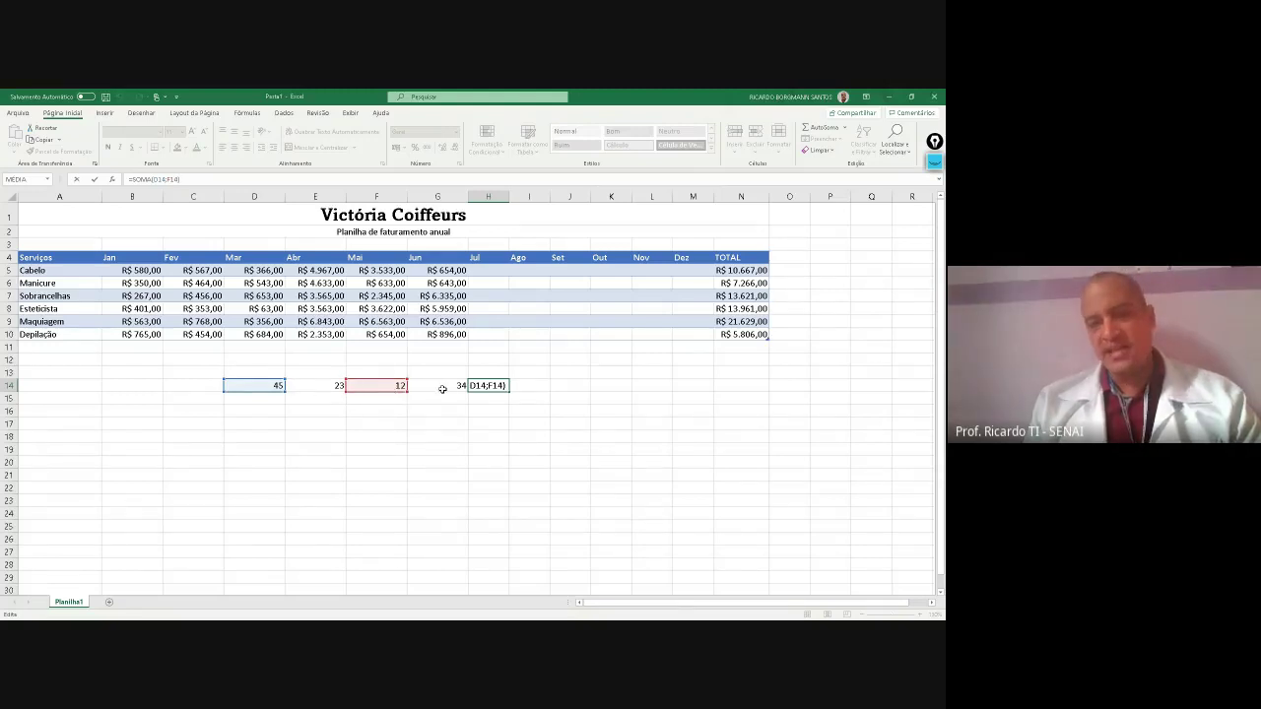
pyautogui.click(488, 385)
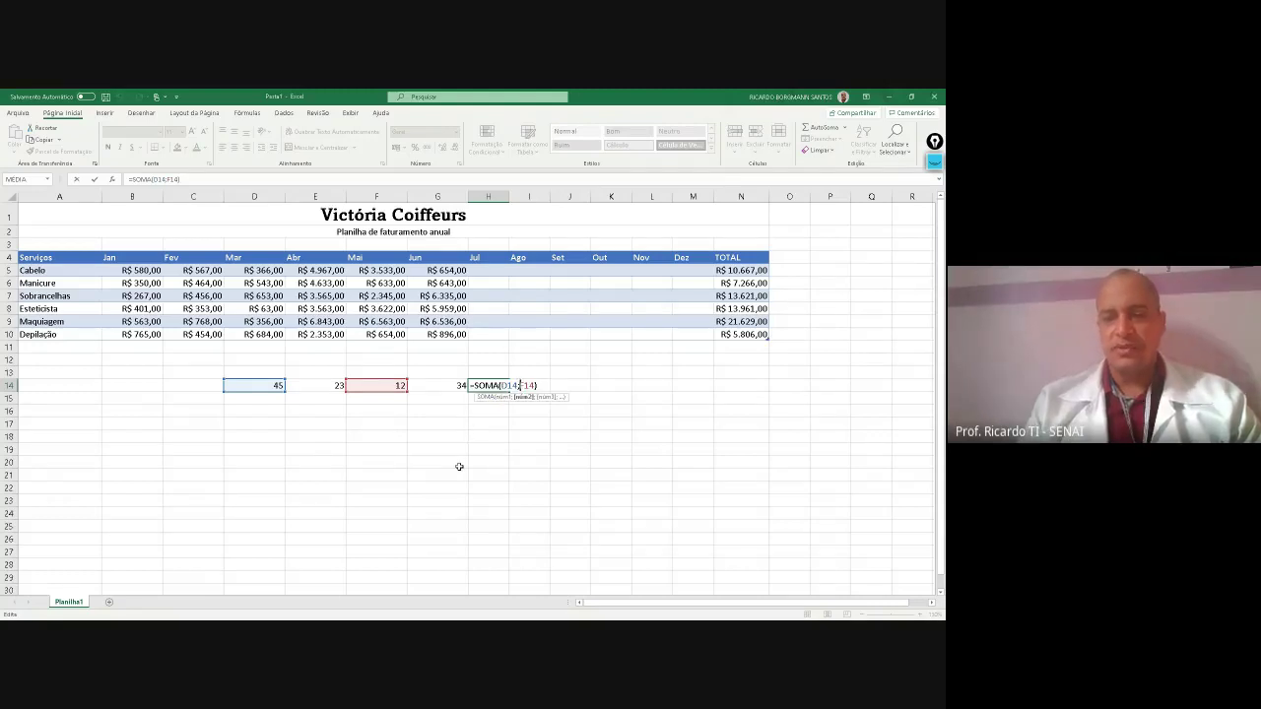
pyautogui.press('BackSpace')
pyautogui.write(':')
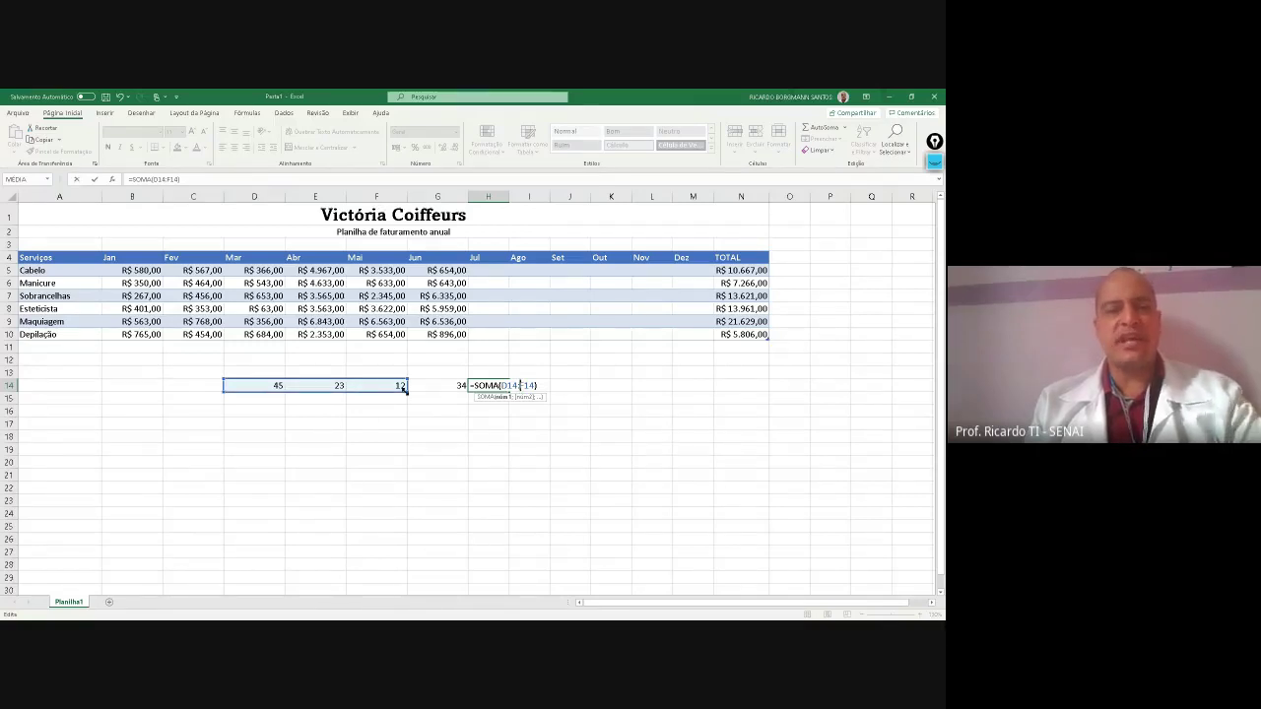
pyautogui.moveTo(407, 388); pyautogui.dragTo(449, 387)
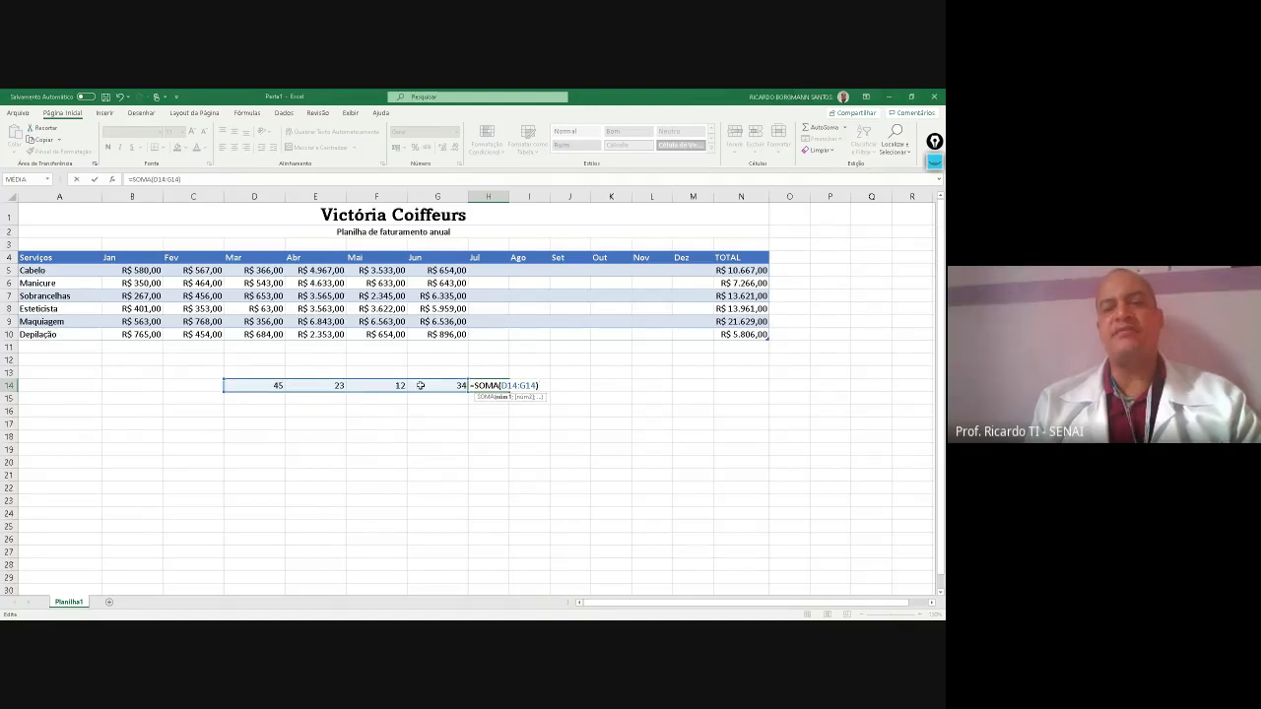
pyautogui.press('Return')
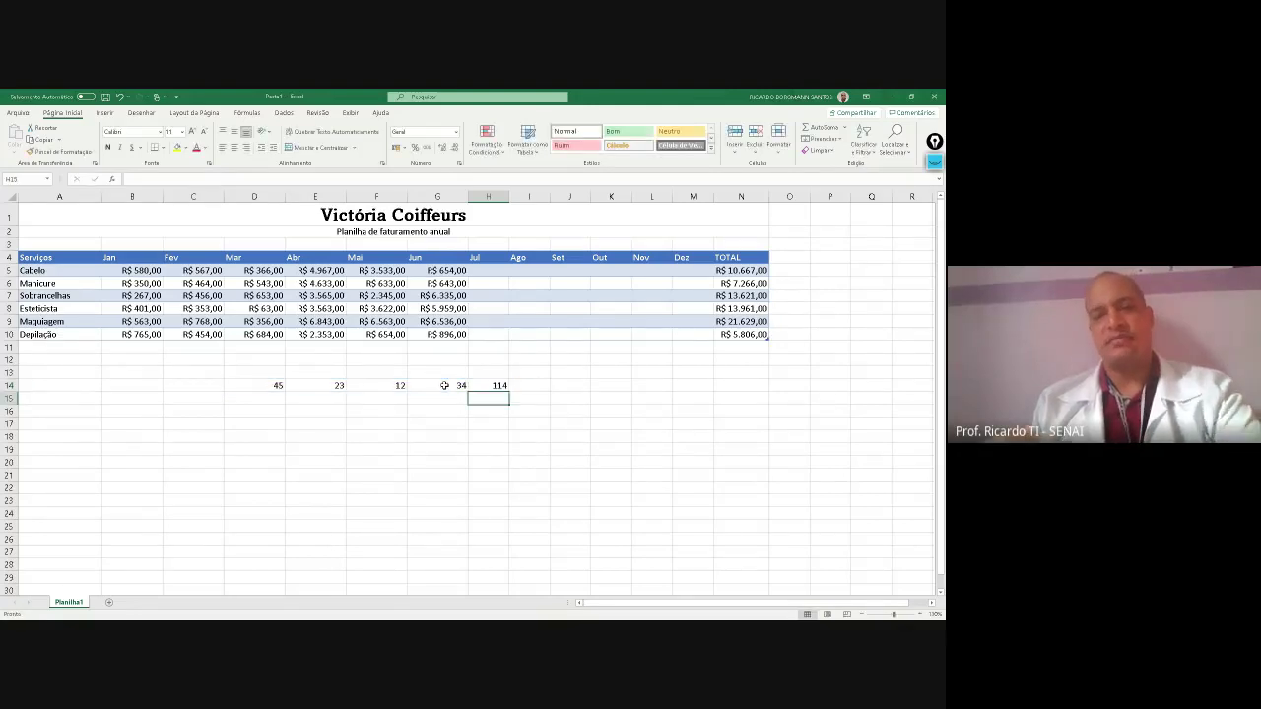
# Check the range sum in H14 against the sample numbers in D14 to G14
pyautogui.click(439, 435)
pyautogui.click(495, 386)
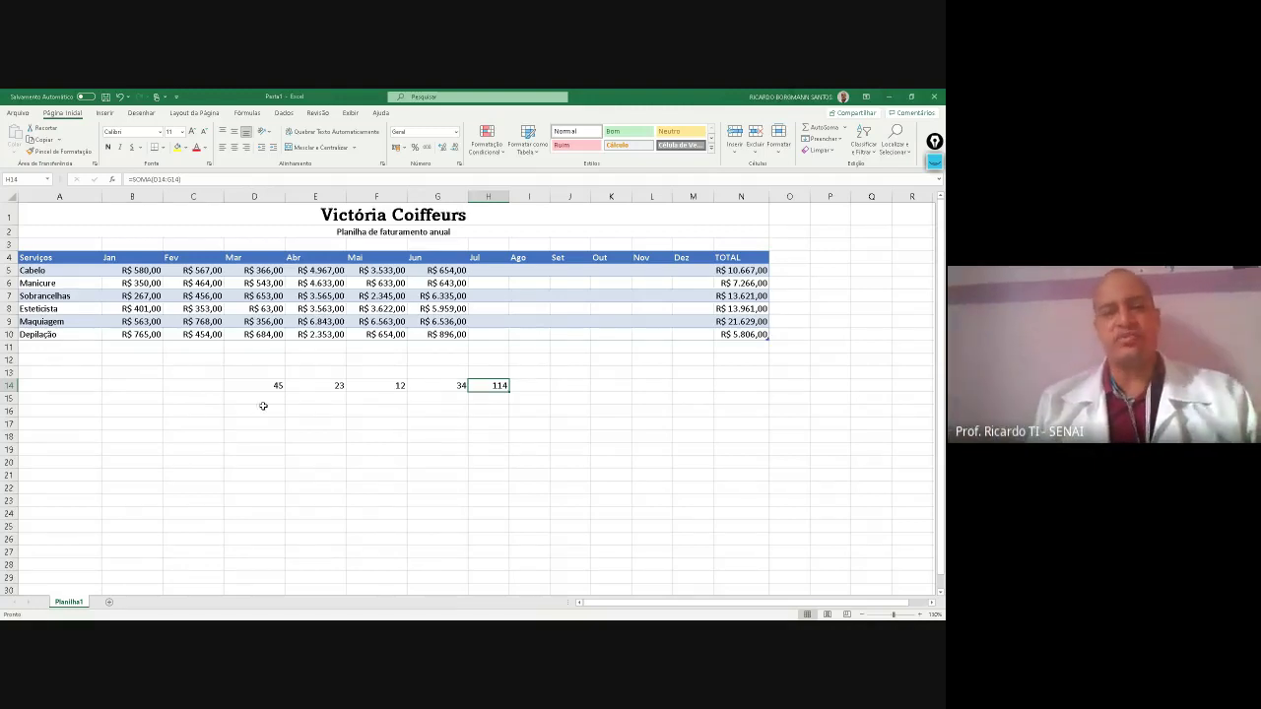
pyautogui.click(487, 422)
pyautogui.moveTo(271, 385); pyautogui.dragTo(483, 384)
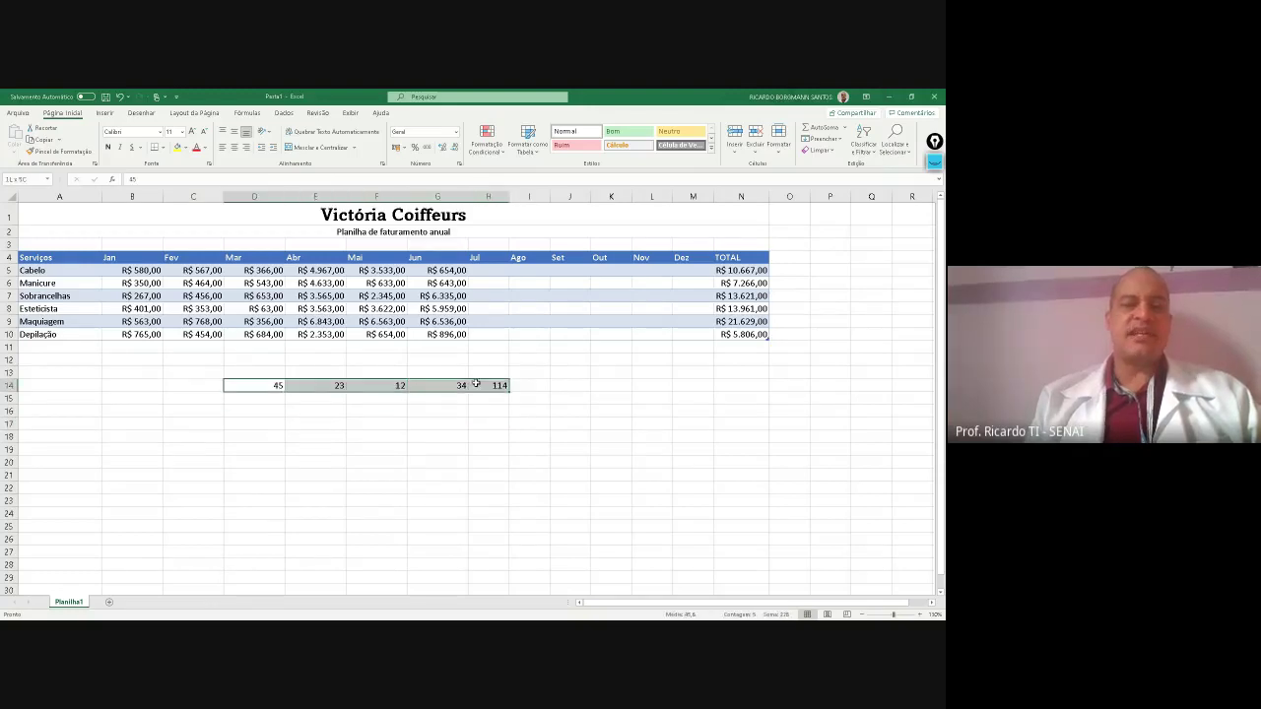
pyautogui.click(496, 388)
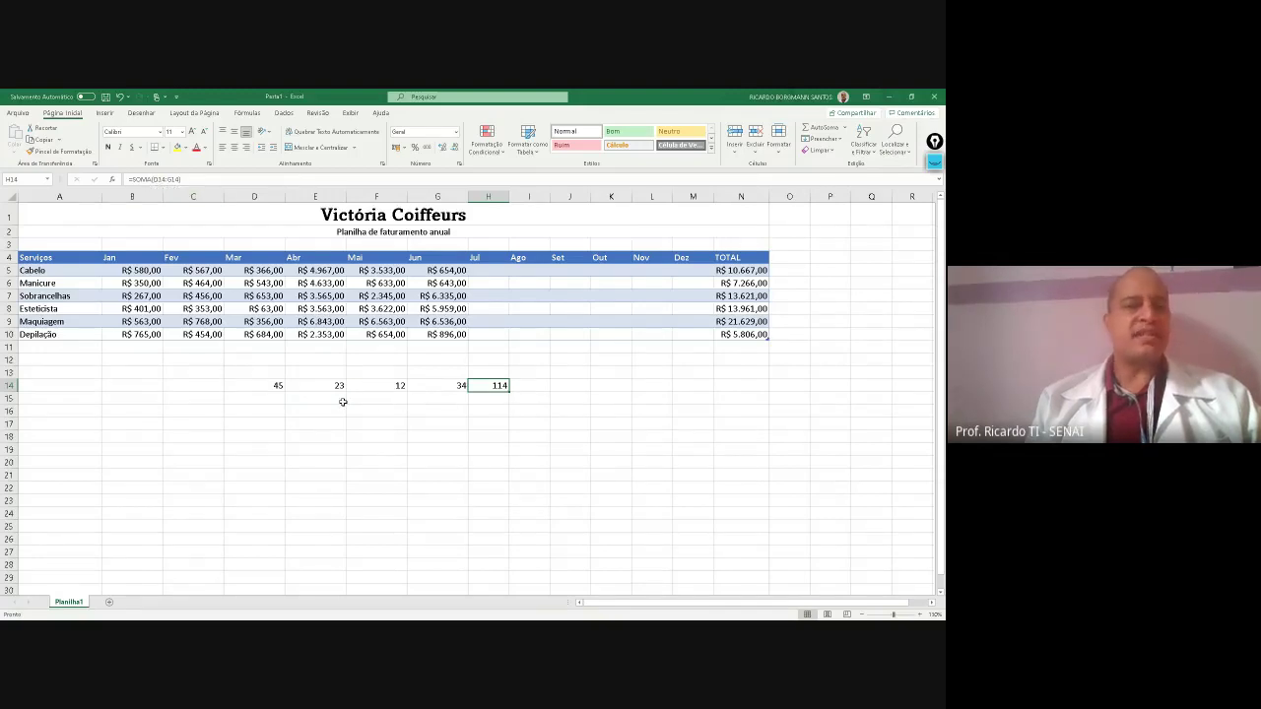
# Replace SOMA with the media function in H14 to average the range D14:G14
pyautogui.click(143, 179)
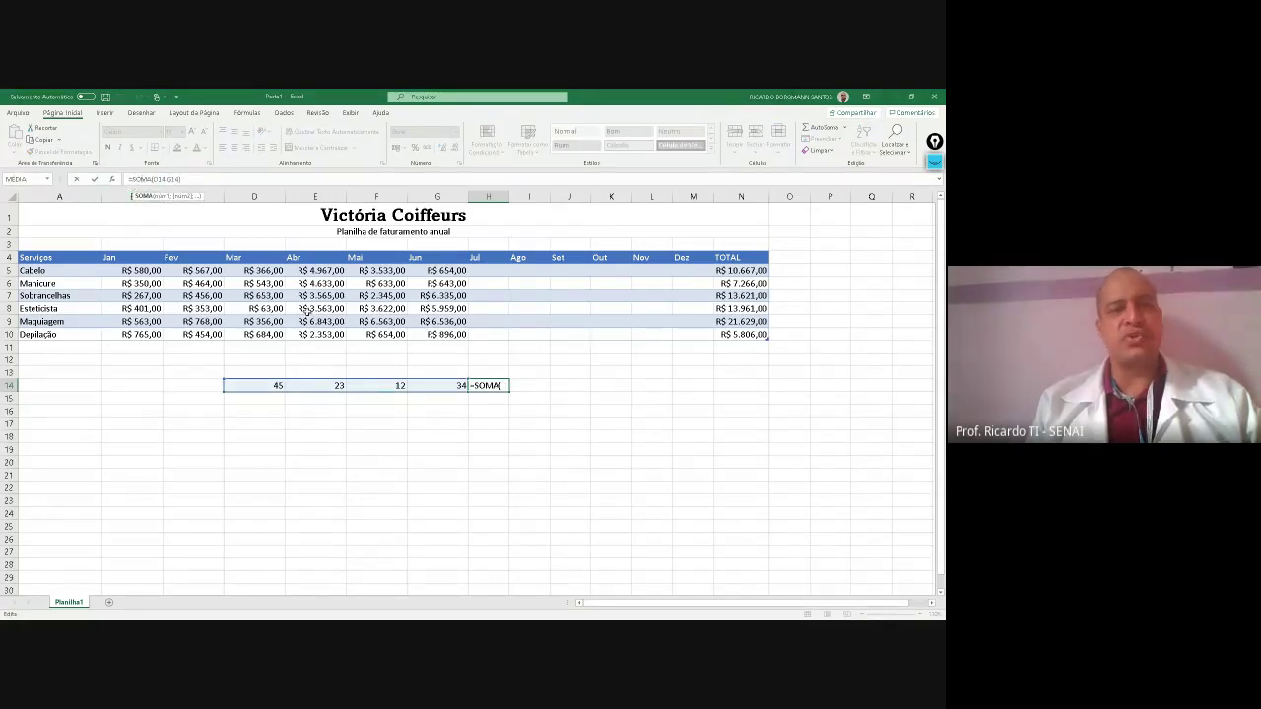
pyautogui.click(498, 387)
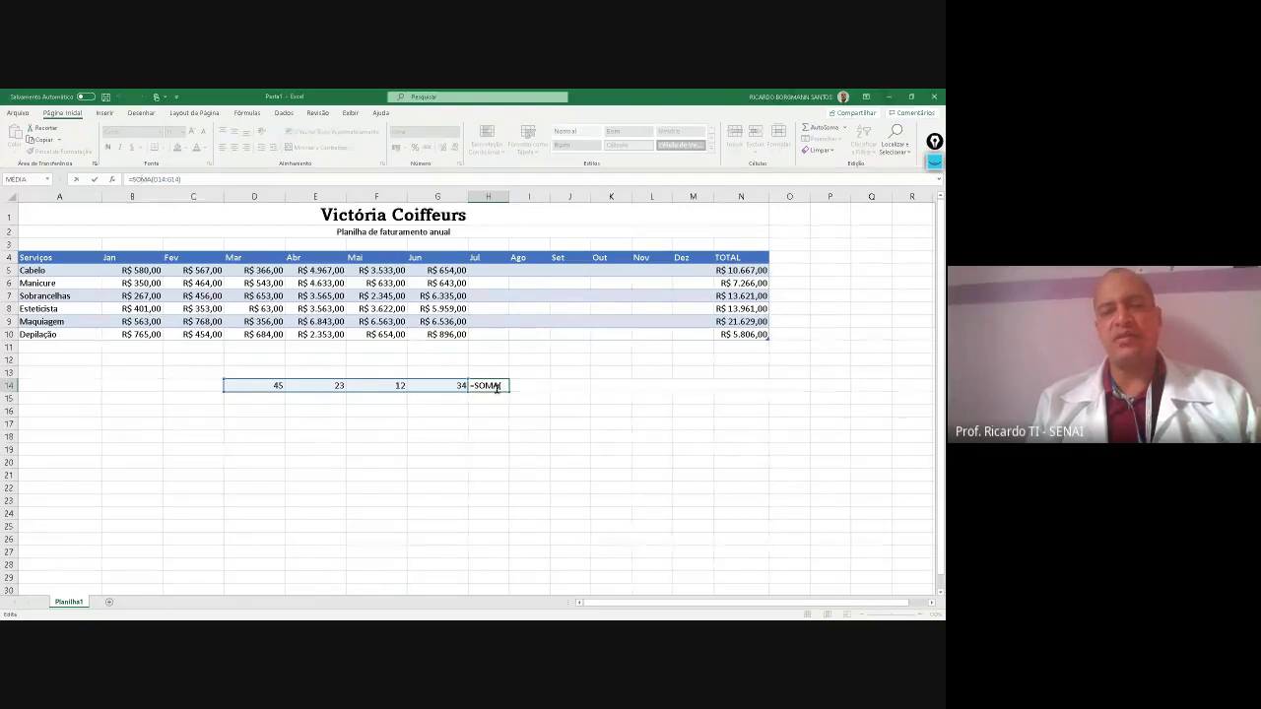
pyautogui.press('BackSpace')
pyautogui.press('BackSpace')
pyautogui.press('BackSpace')
pyautogui.press('BackSpace')
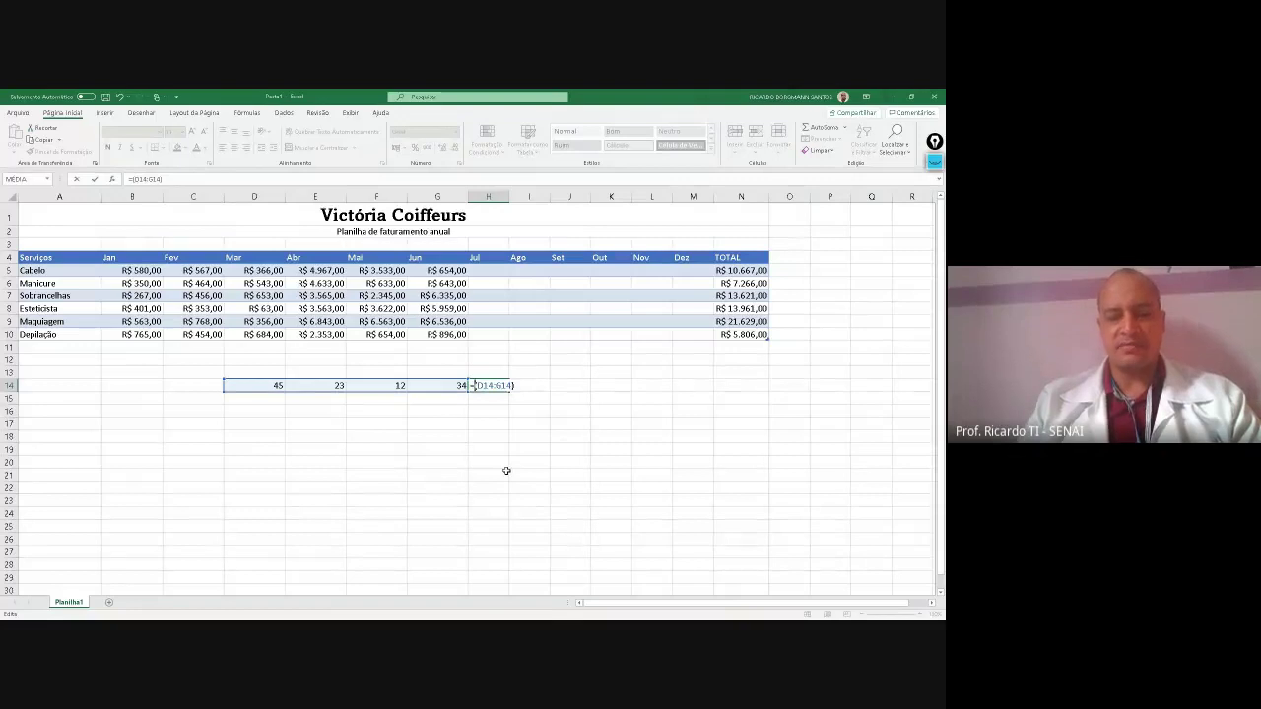
pyautogui.write('media')
pyautogui.press('Return')
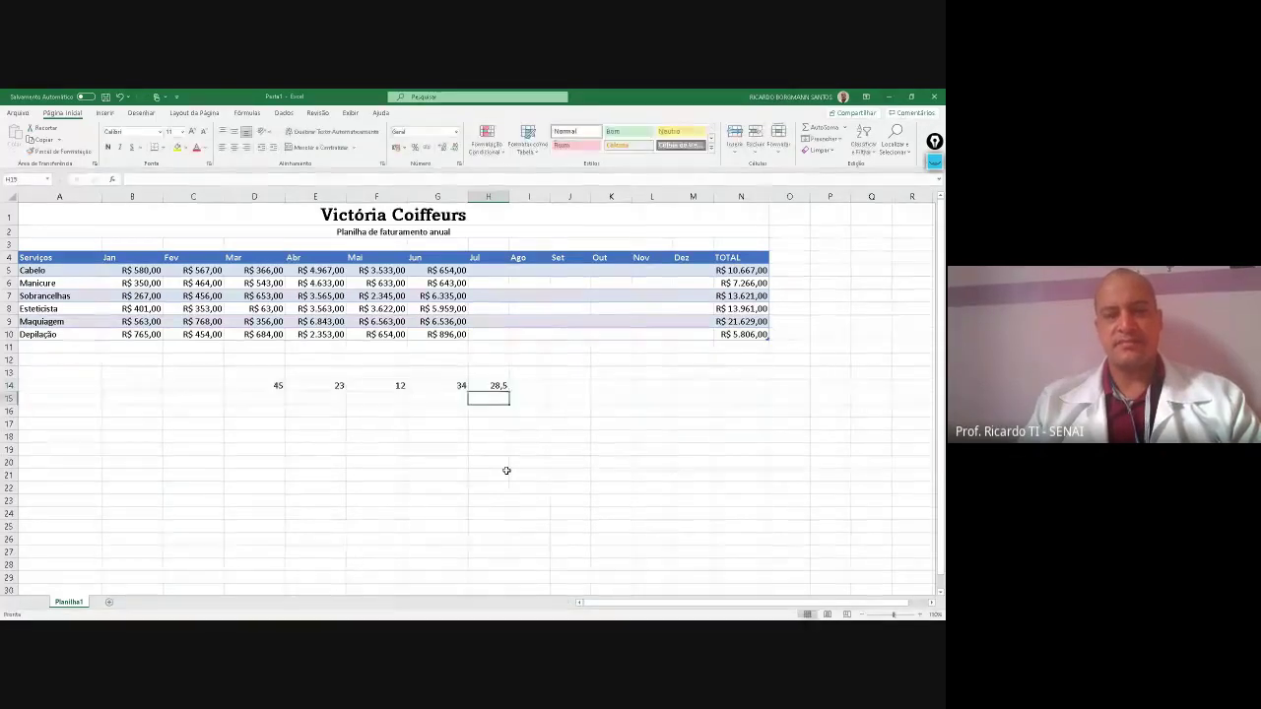
pyautogui.click(507, 500)
# Review the average in H14 by going through each of the four numbers in D14 to G14
pyautogui.click(491, 385)
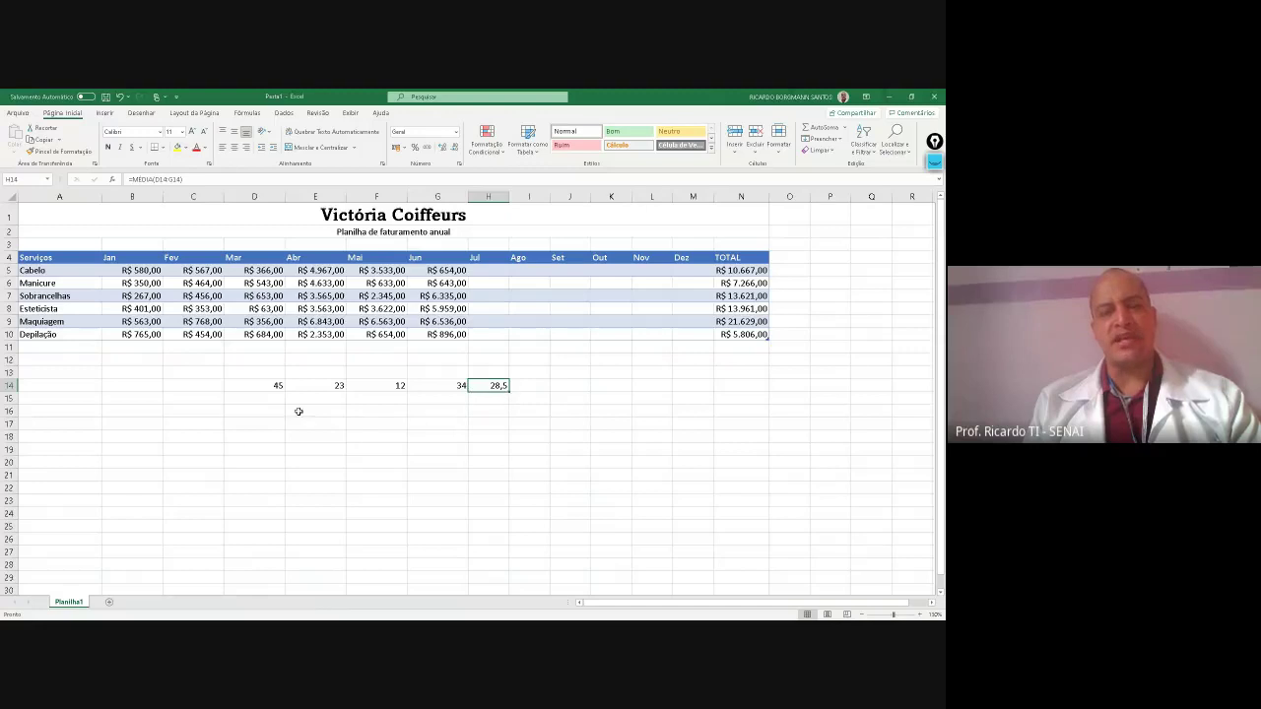
pyautogui.click(276, 383)
pyautogui.click(327, 382)
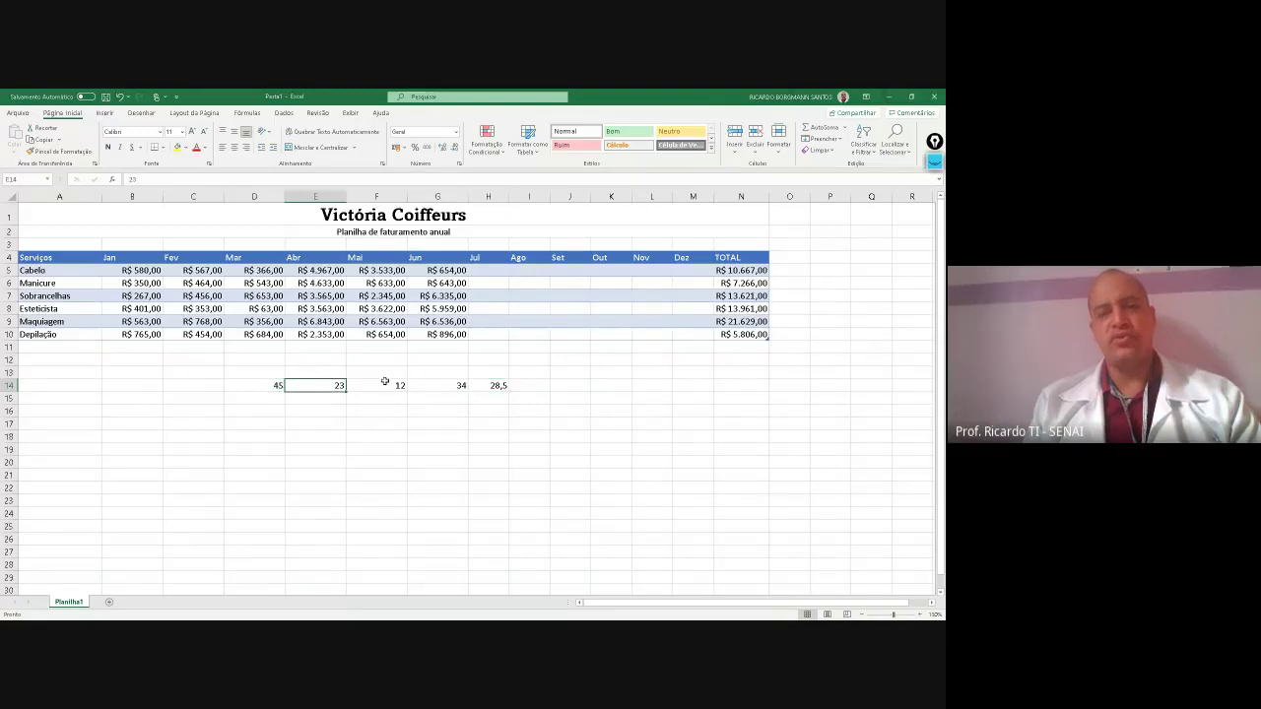
pyautogui.click(394, 384)
pyautogui.click(436, 383)
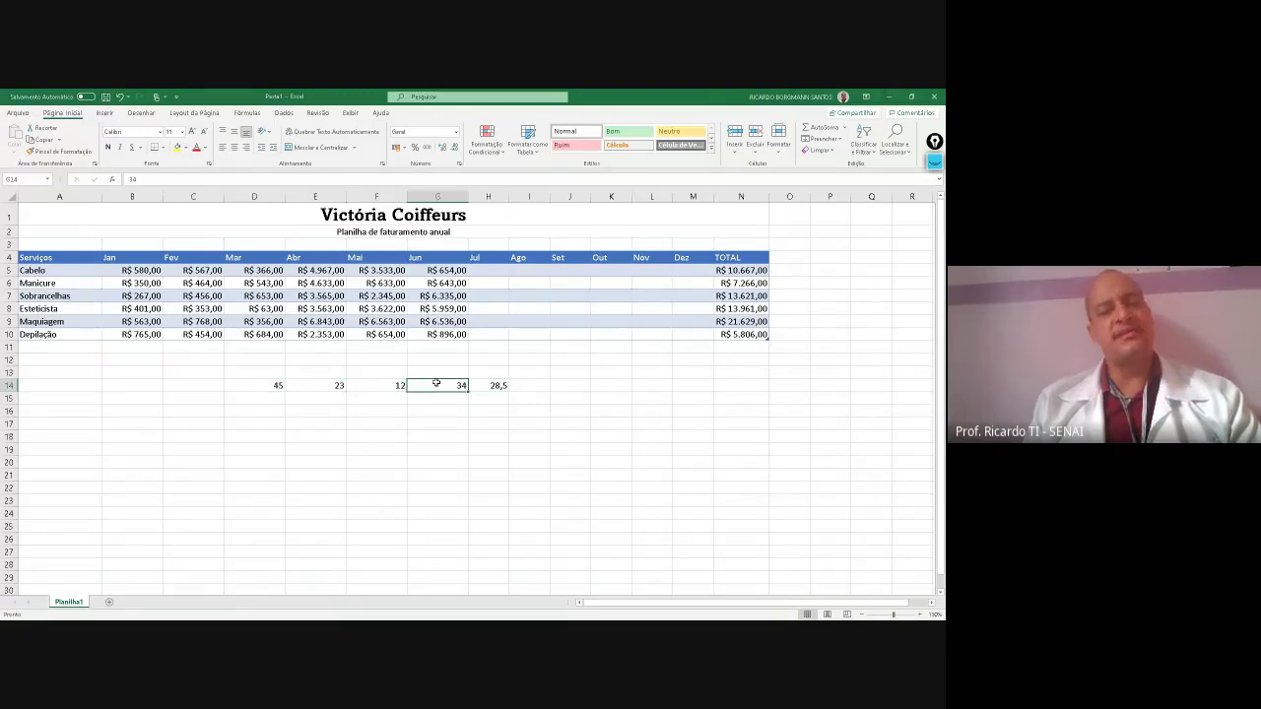
pyautogui.click(268, 410)
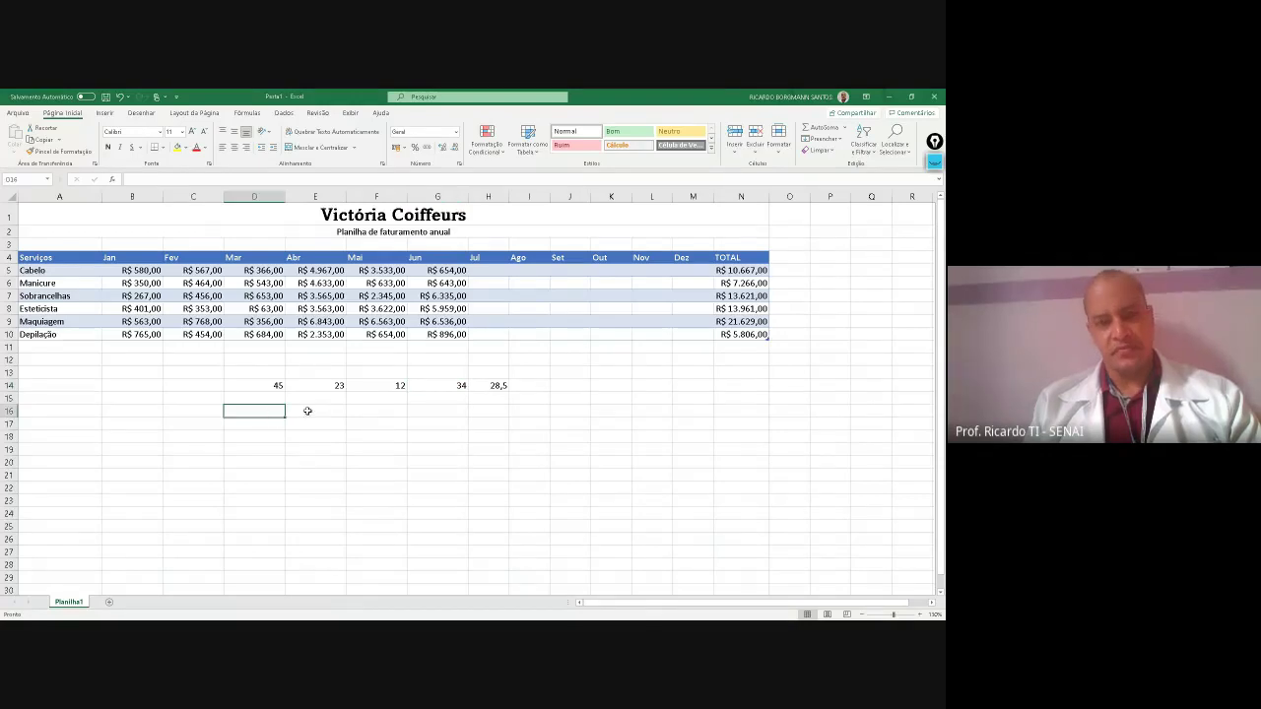
pyautogui.click(276, 388)
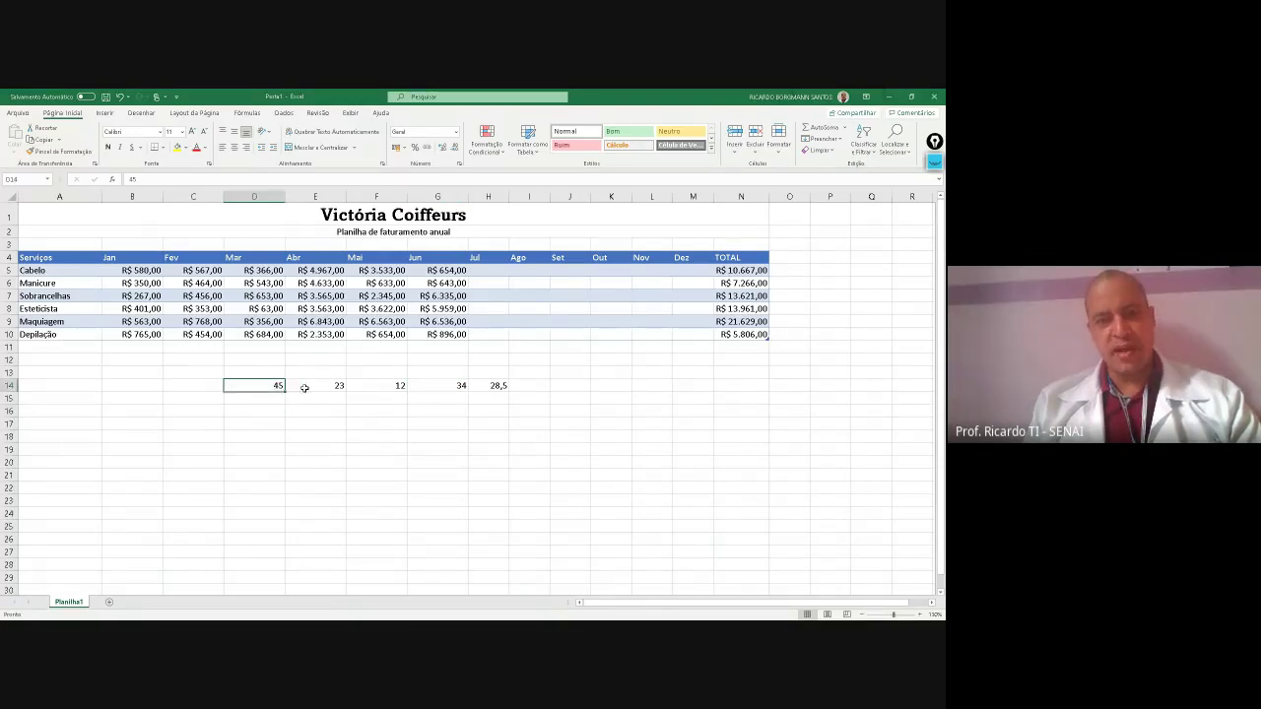
pyautogui.click(321, 387)
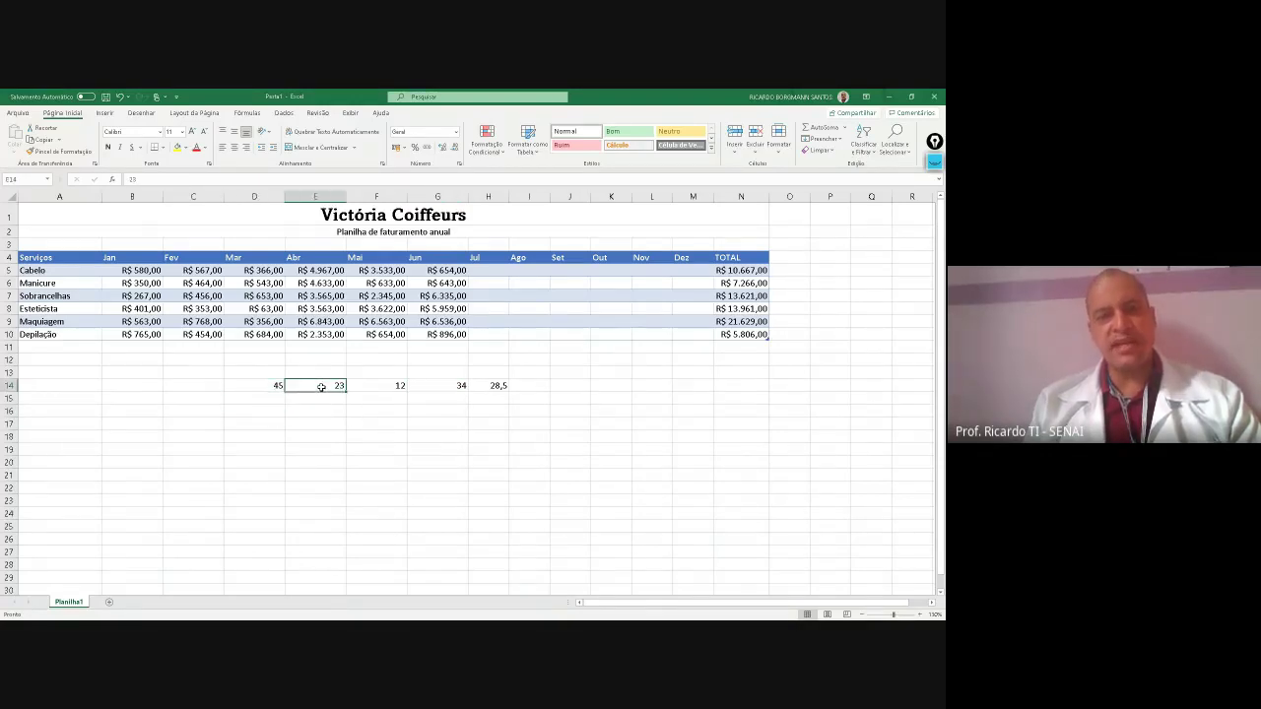
pyautogui.click(386, 388)
pyautogui.click(449, 383)
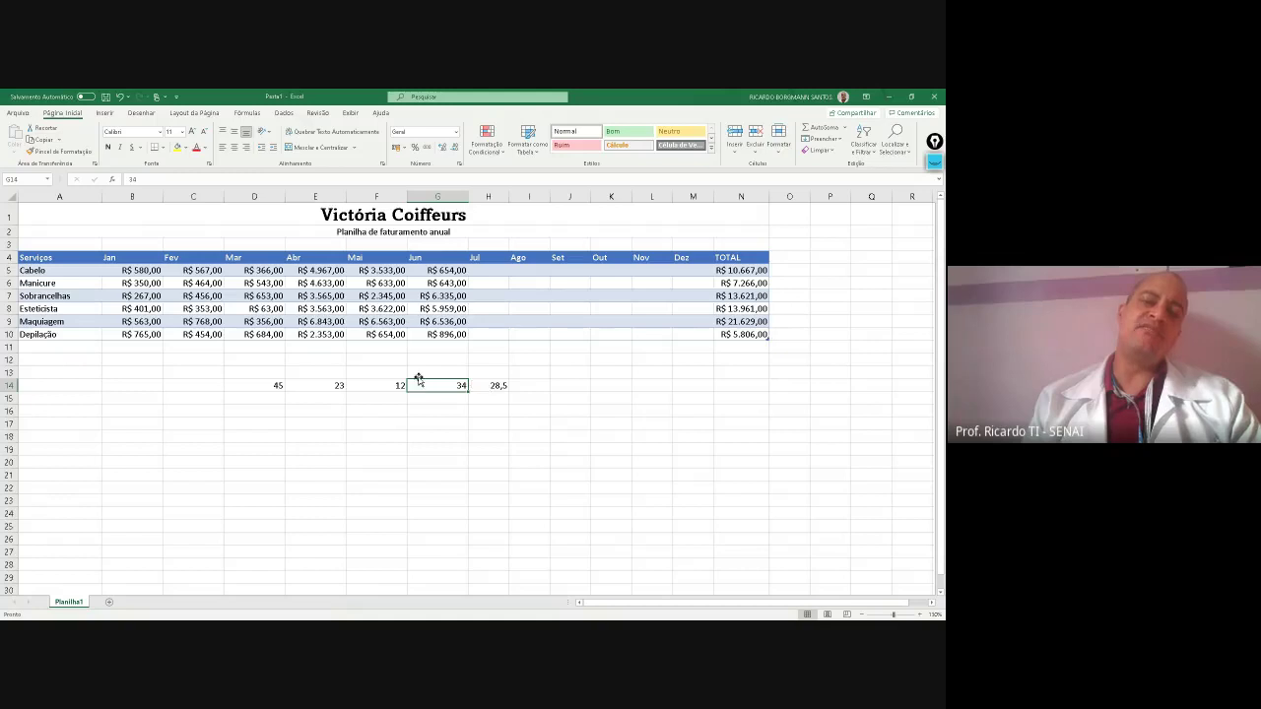
pyautogui.click(279, 384)
pyautogui.click(312, 386)
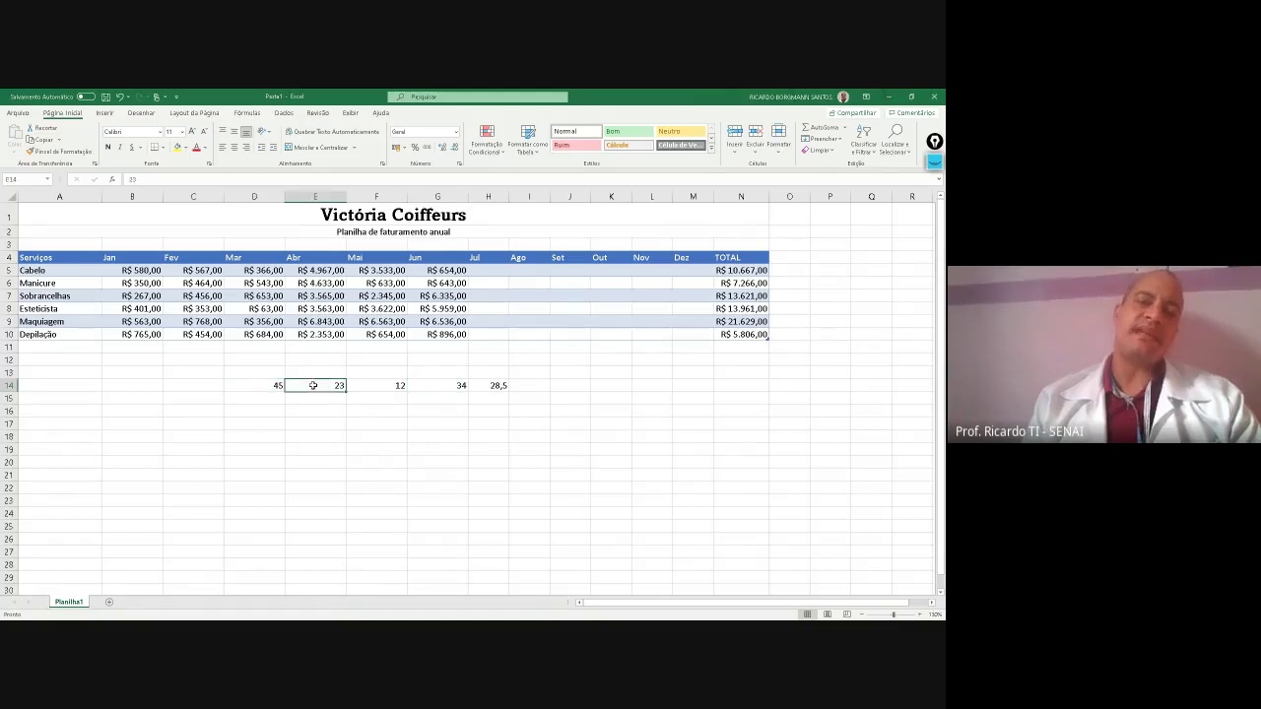
pyautogui.click(382, 384)
pyautogui.click(434, 388)
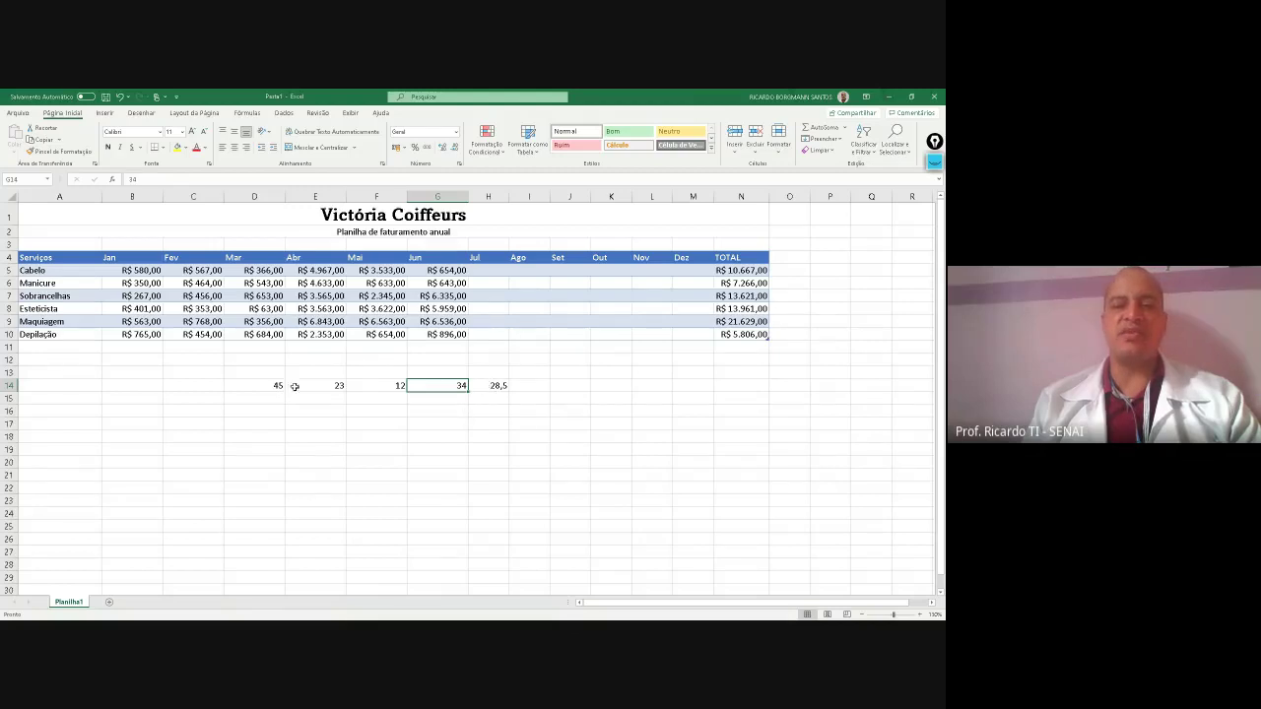
pyautogui.click(475, 384)
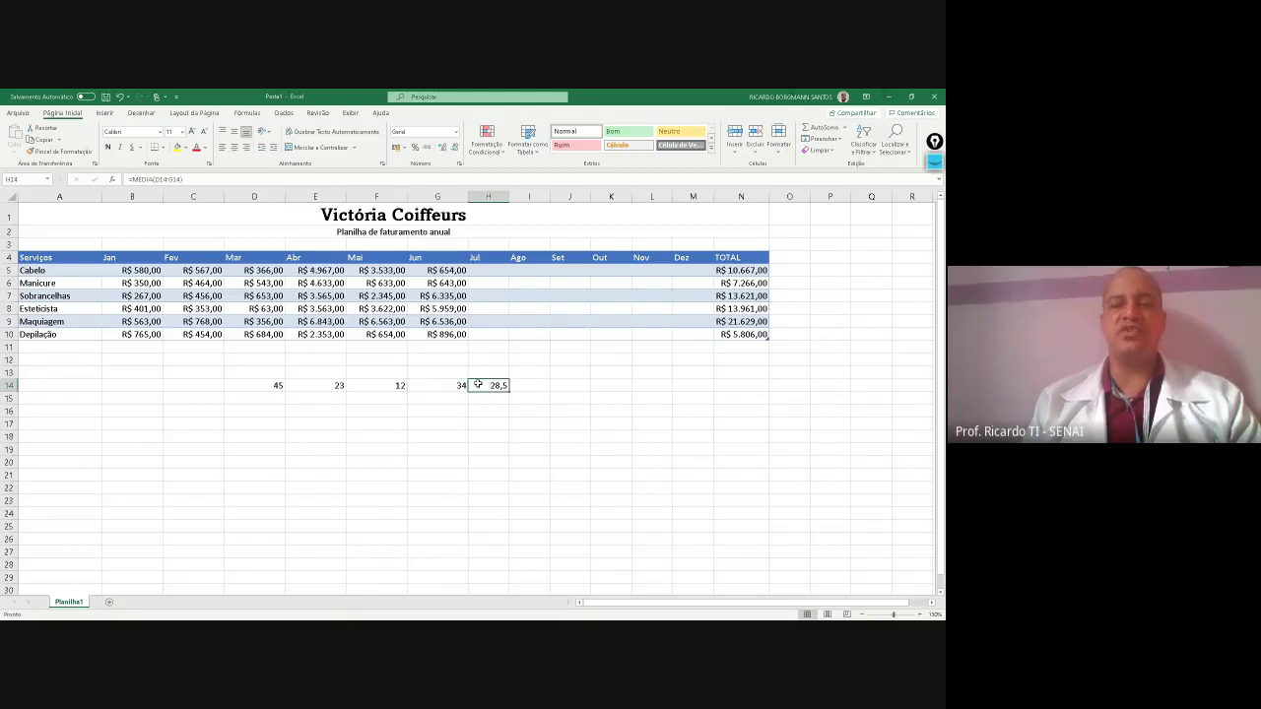
# Set E14 to 80 and check the recalculated average in H14 for D14:G14
pyautogui.click(302, 384)
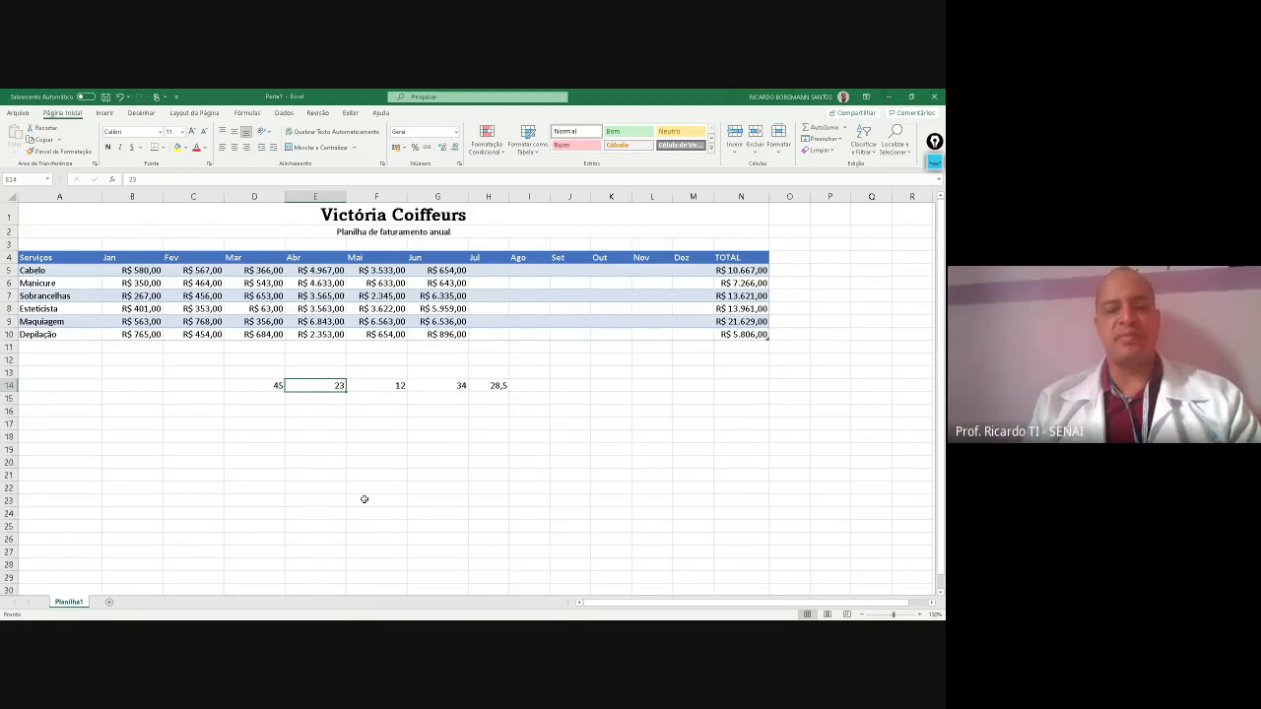
pyautogui.write('80')
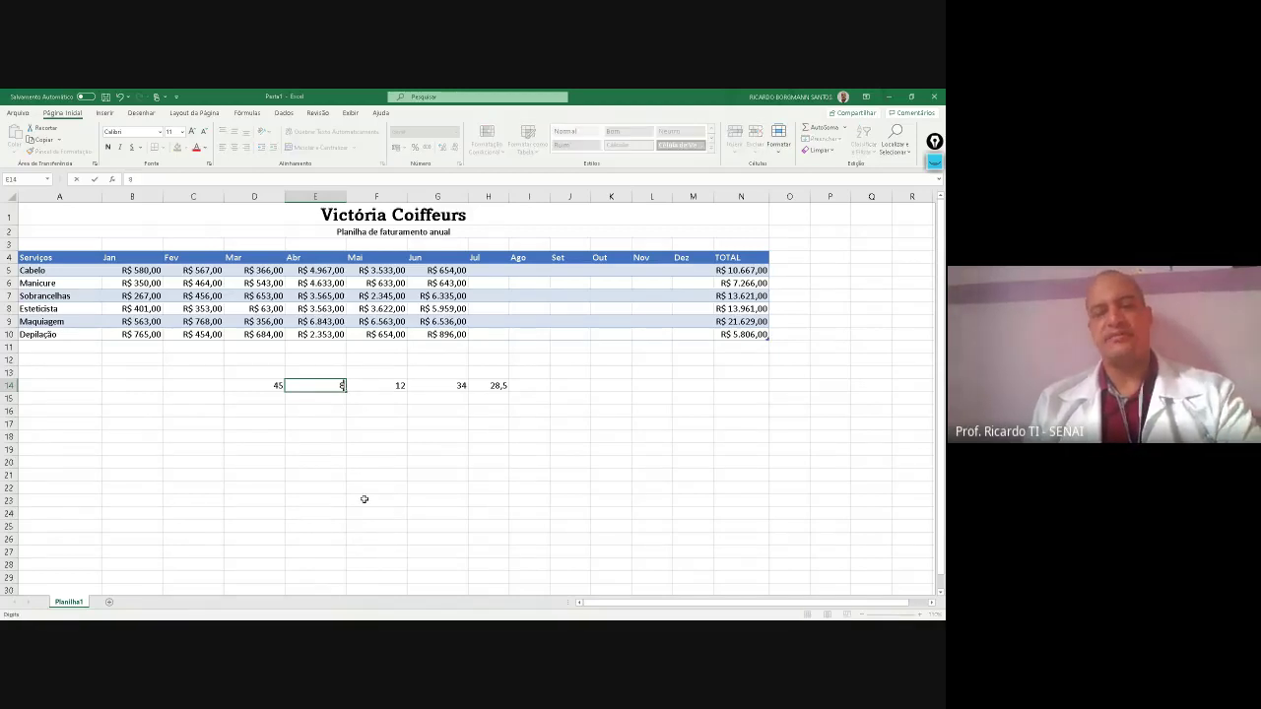
pyautogui.click(421, 446)
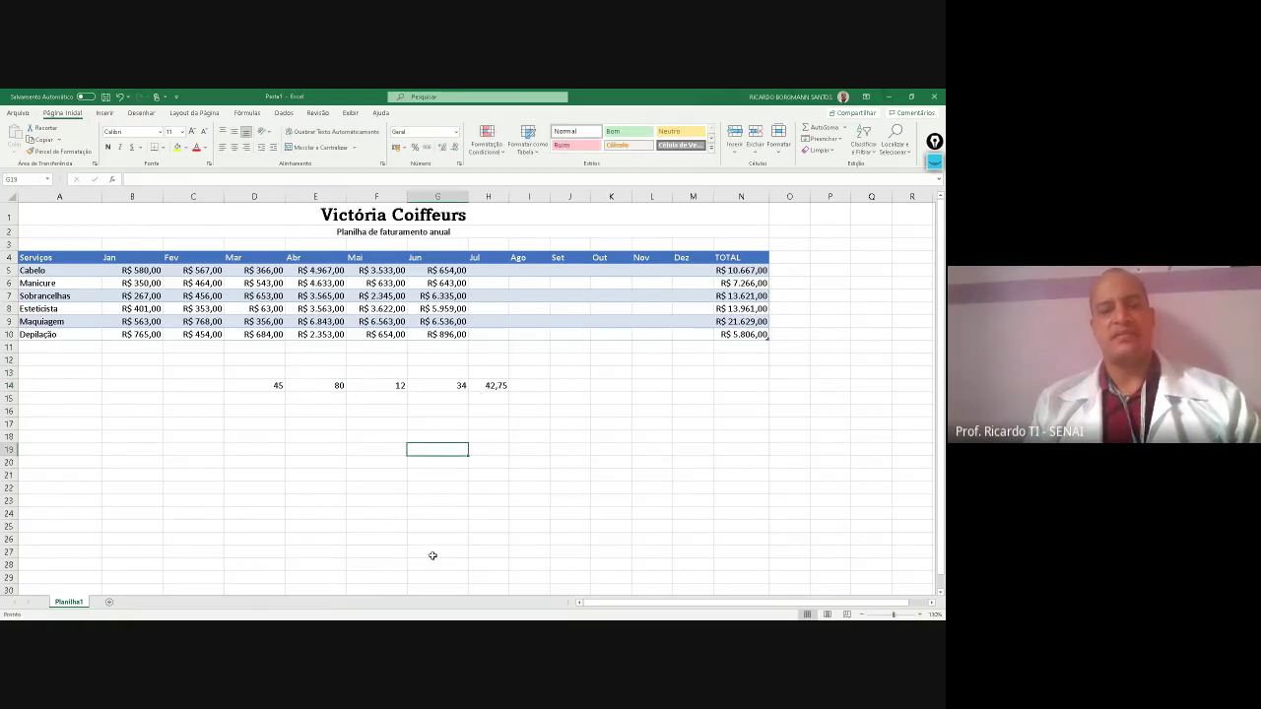
pyautogui.click(276, 384)
pyautogui.moveTo(276, 385); pyautogui.dragTo(463, 385)
pyautogui.click(485, 384)
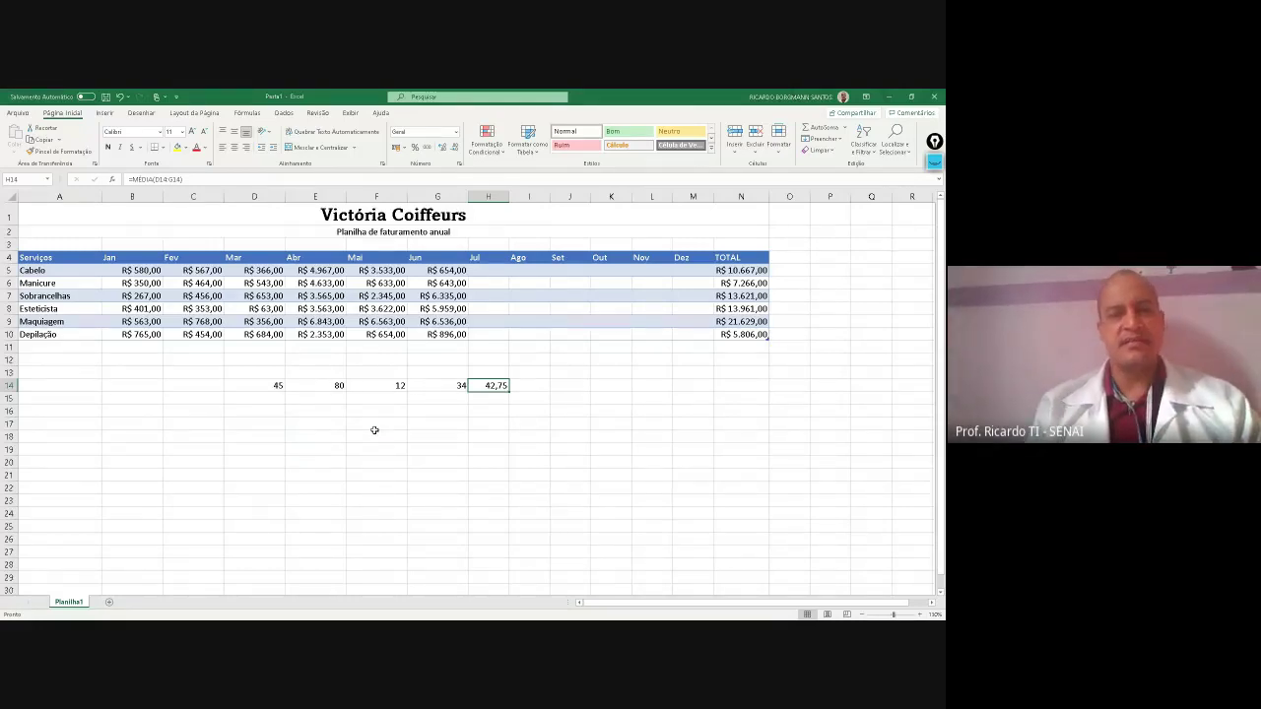
# Browse the recently used functions for insertion, view the descriptions of PGTO and SEN, and close the list without inserting any
pyautogui.moveTo(262, 375); pyautogui.dragTo(489, 405)
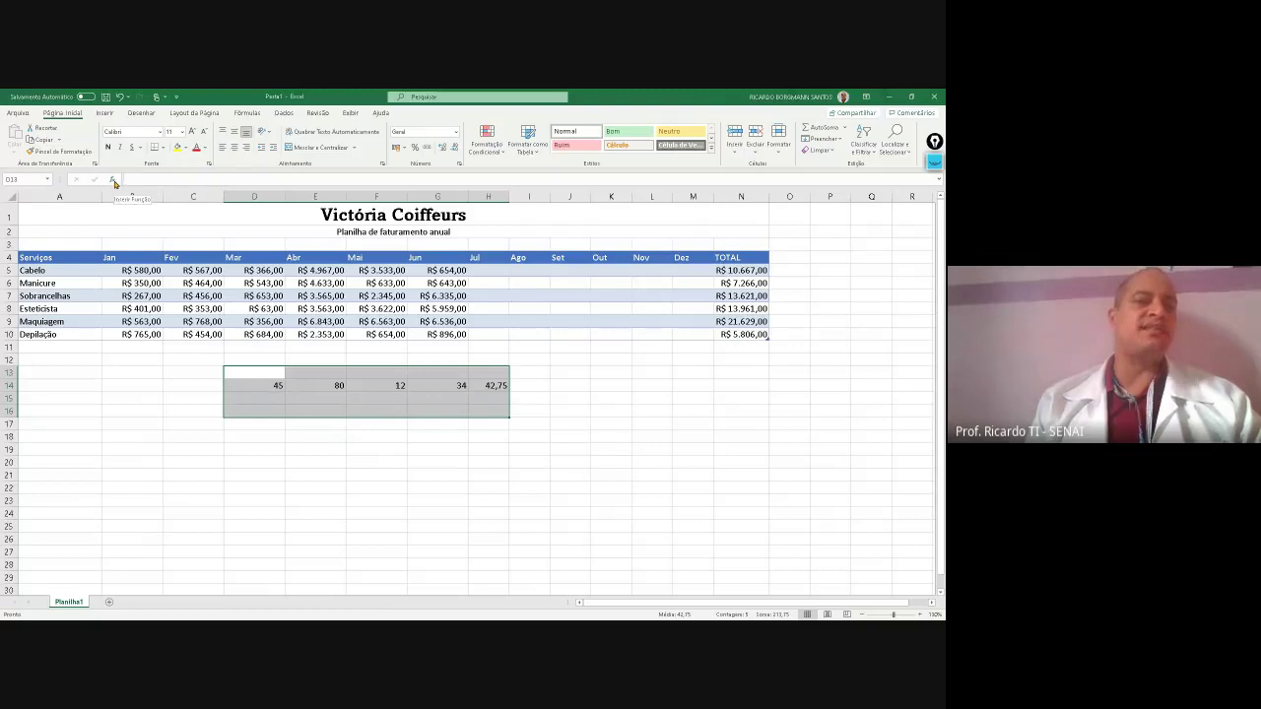
pyautogui.click(114, 182)
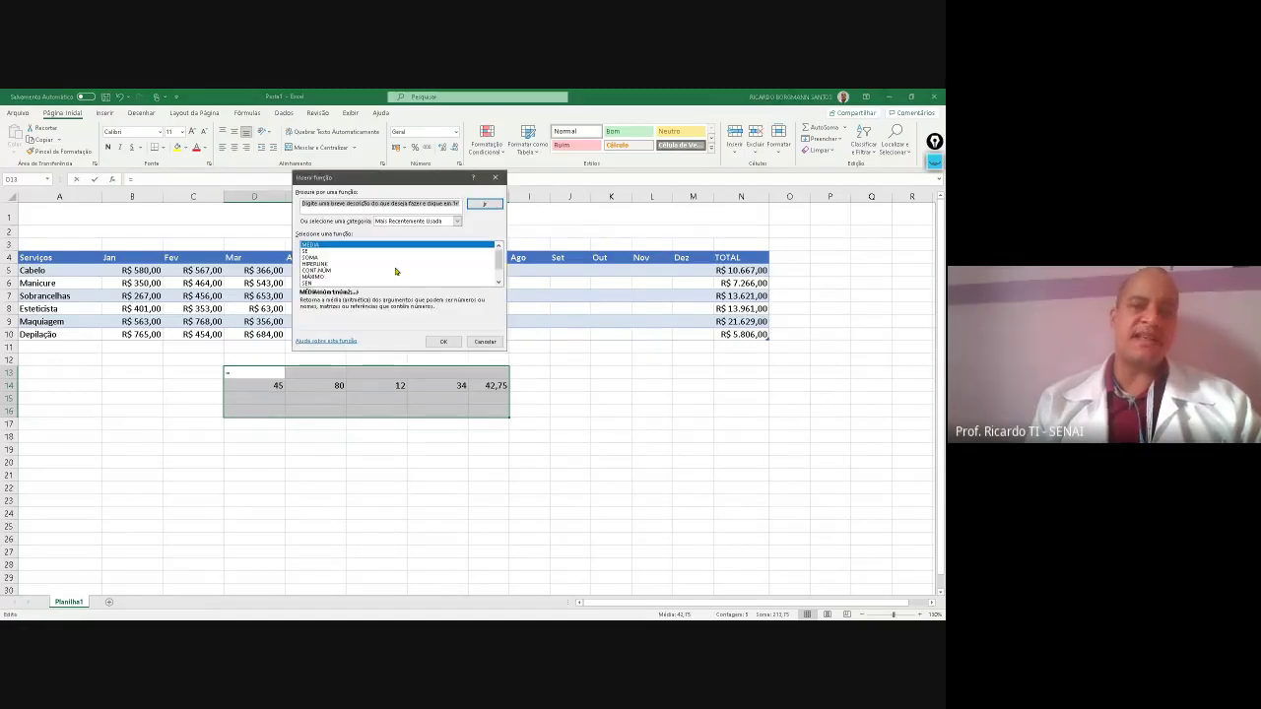
pyautogui.click(497, 283)
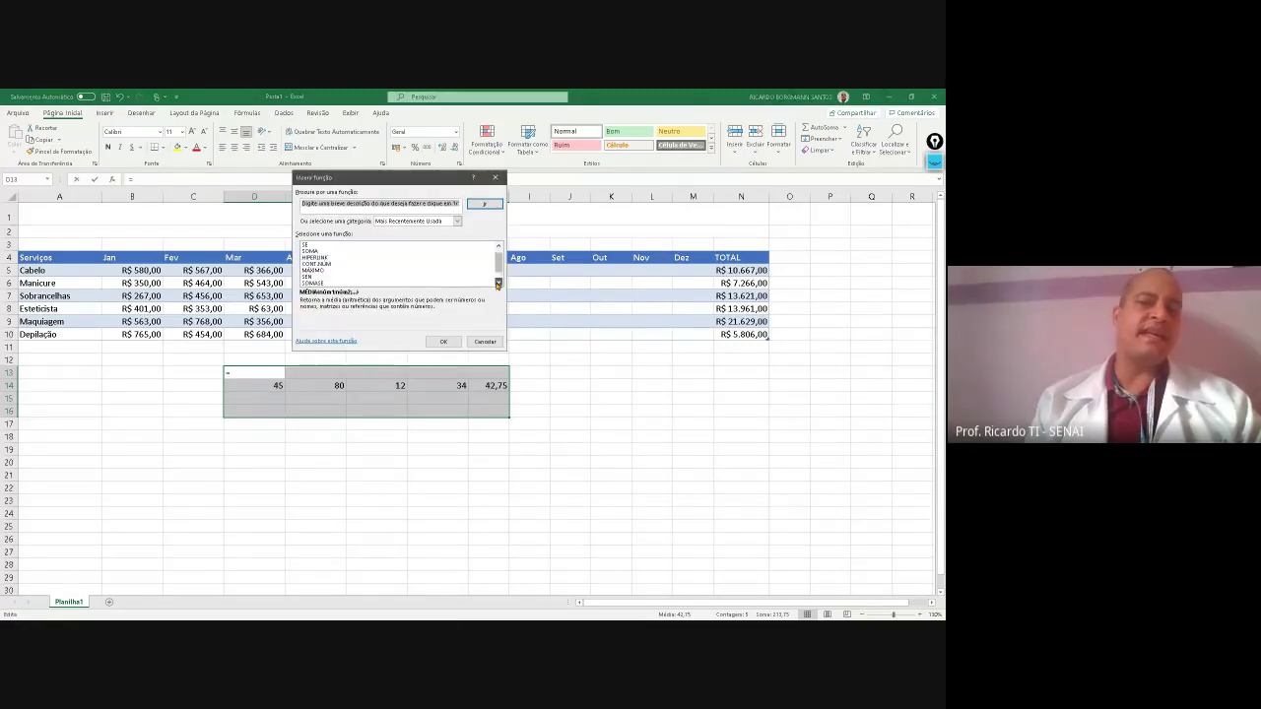
pyautogui.click(498, 284)
pyautogui.click(497, 284)
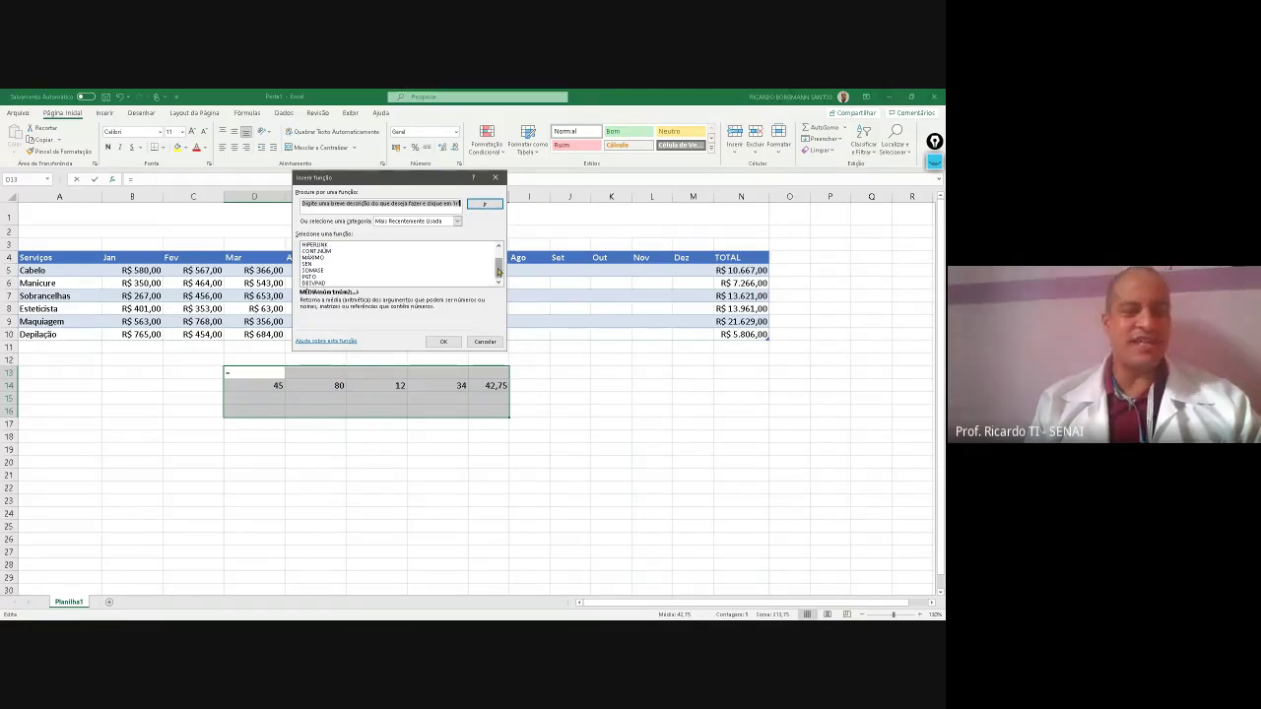
pyautogui.moveTo(501, 268); pyautogui.dragTo(503, 297)
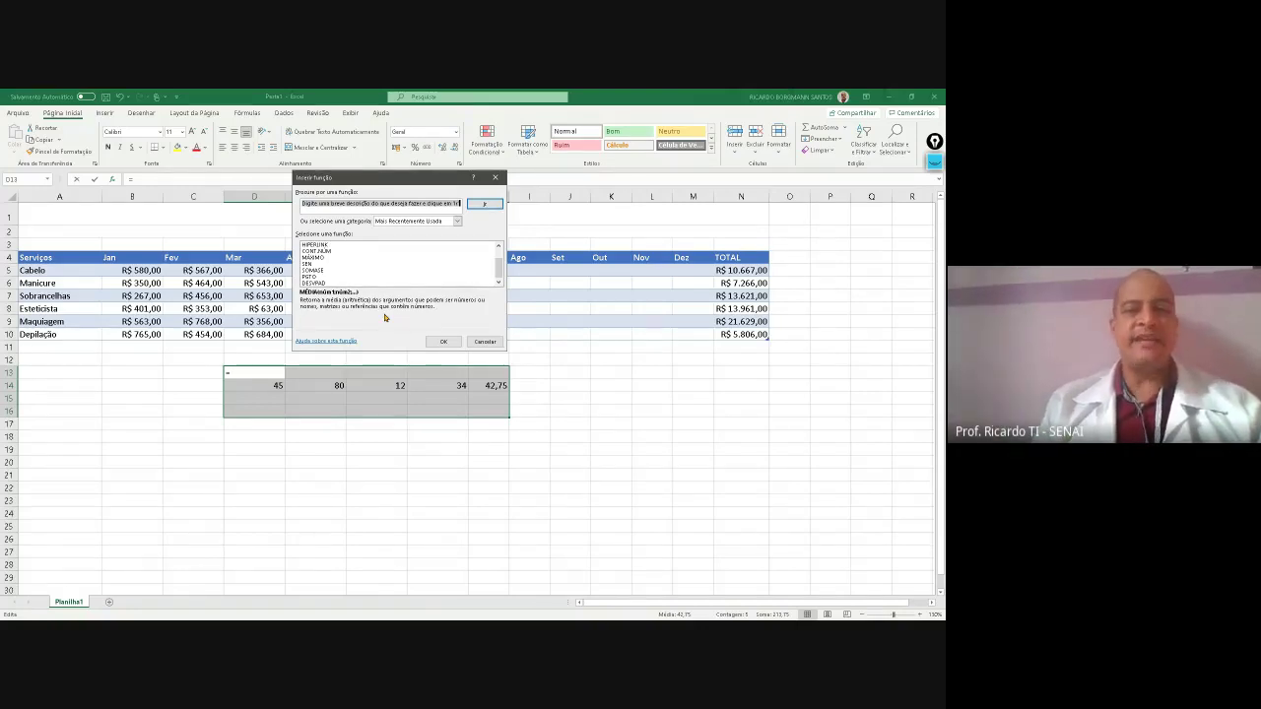
pyautogui.click(309, 278)
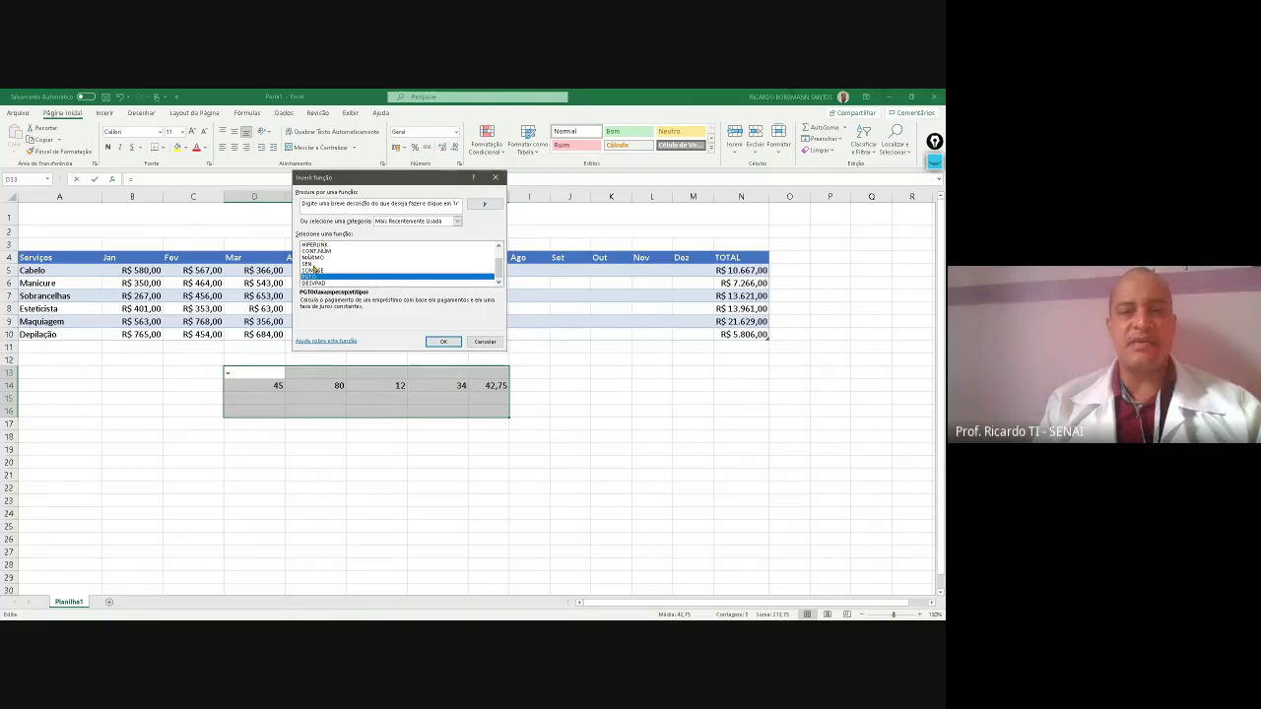
pyautogui.click(312, 264)
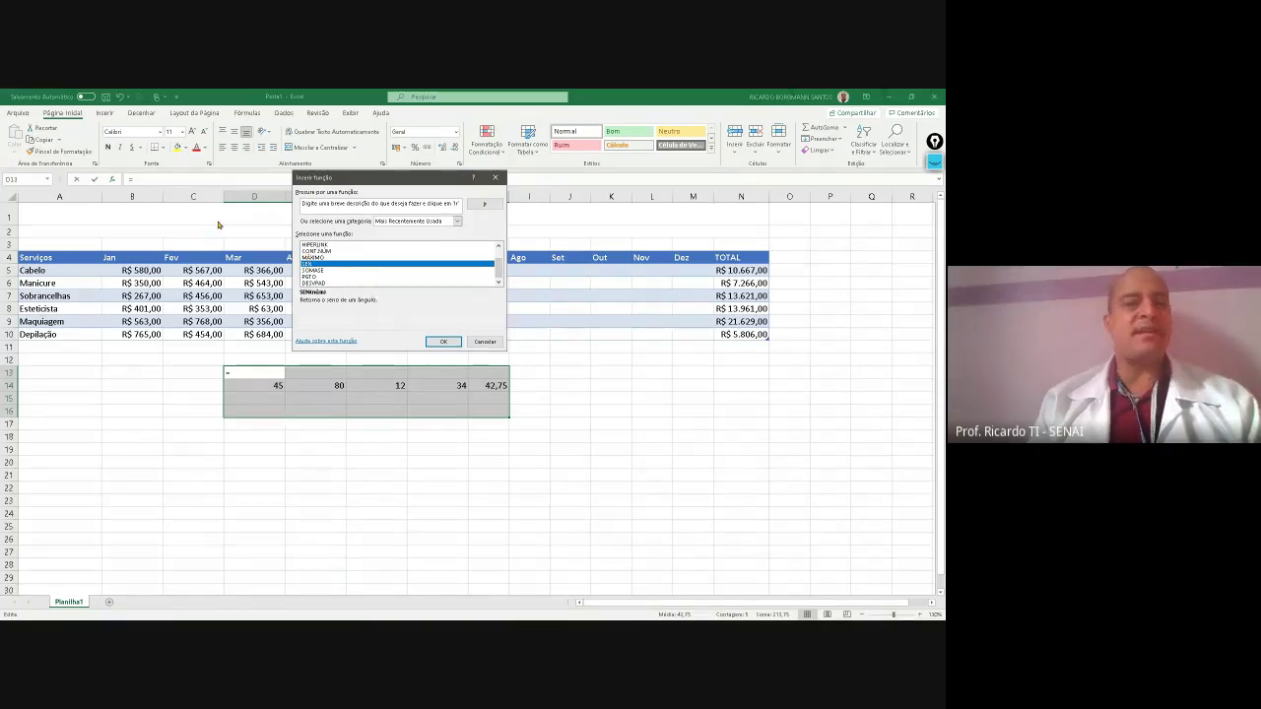
pyautogui.click(484, 340)
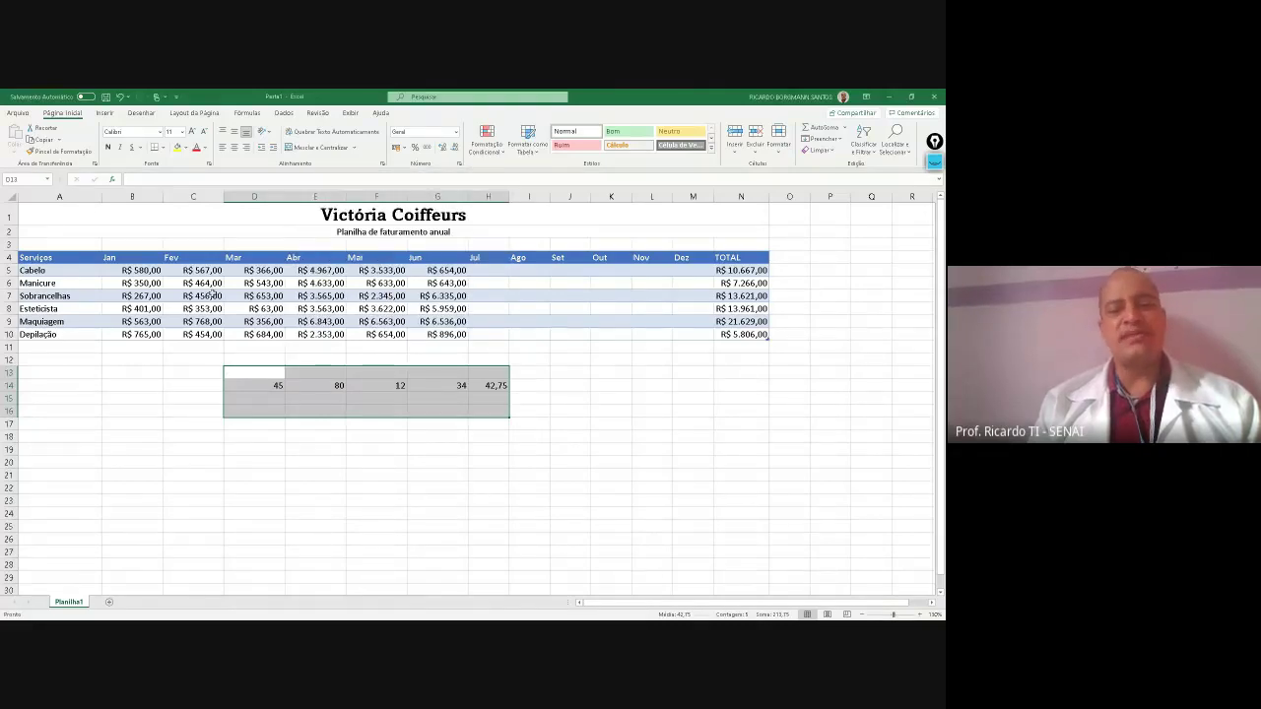
# Clear the sample numbers and their average from the range C12:H18 below the table
pyautogui.moveTo(192, 361); pyautogui.dragTo(486, 434)
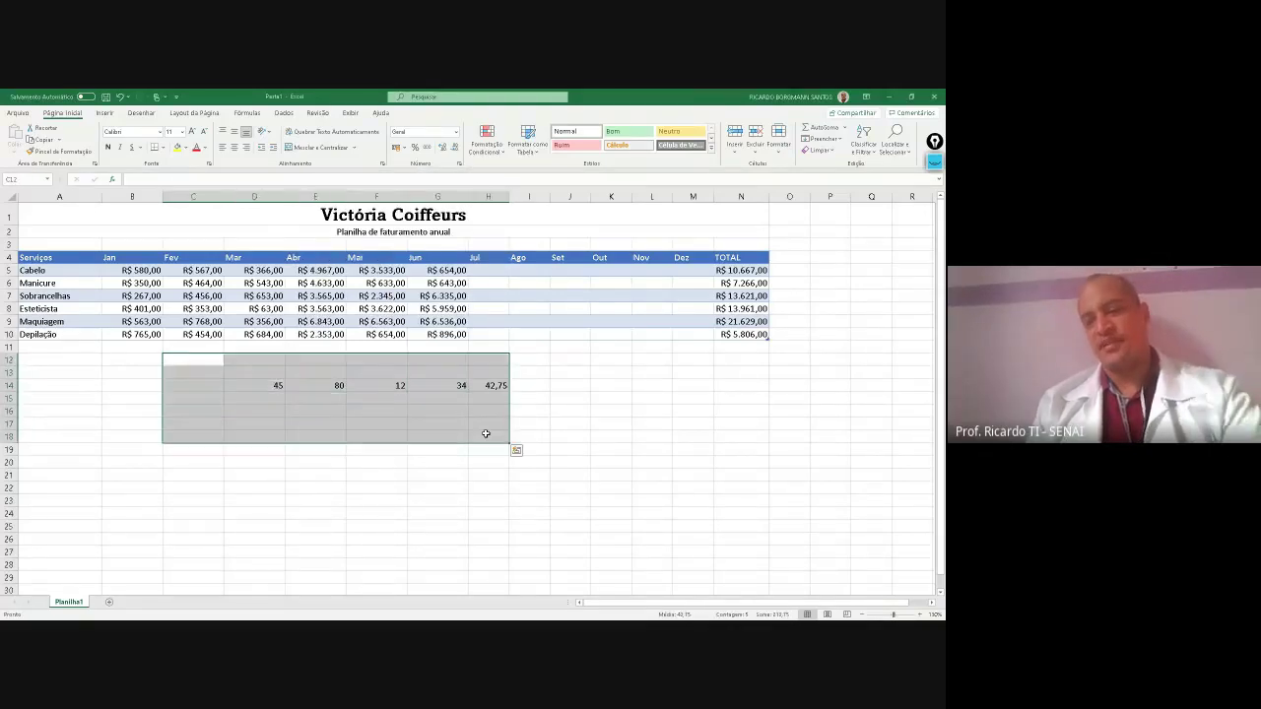
pyautogui.press('Delete')
pyautogui.click(499, 471)
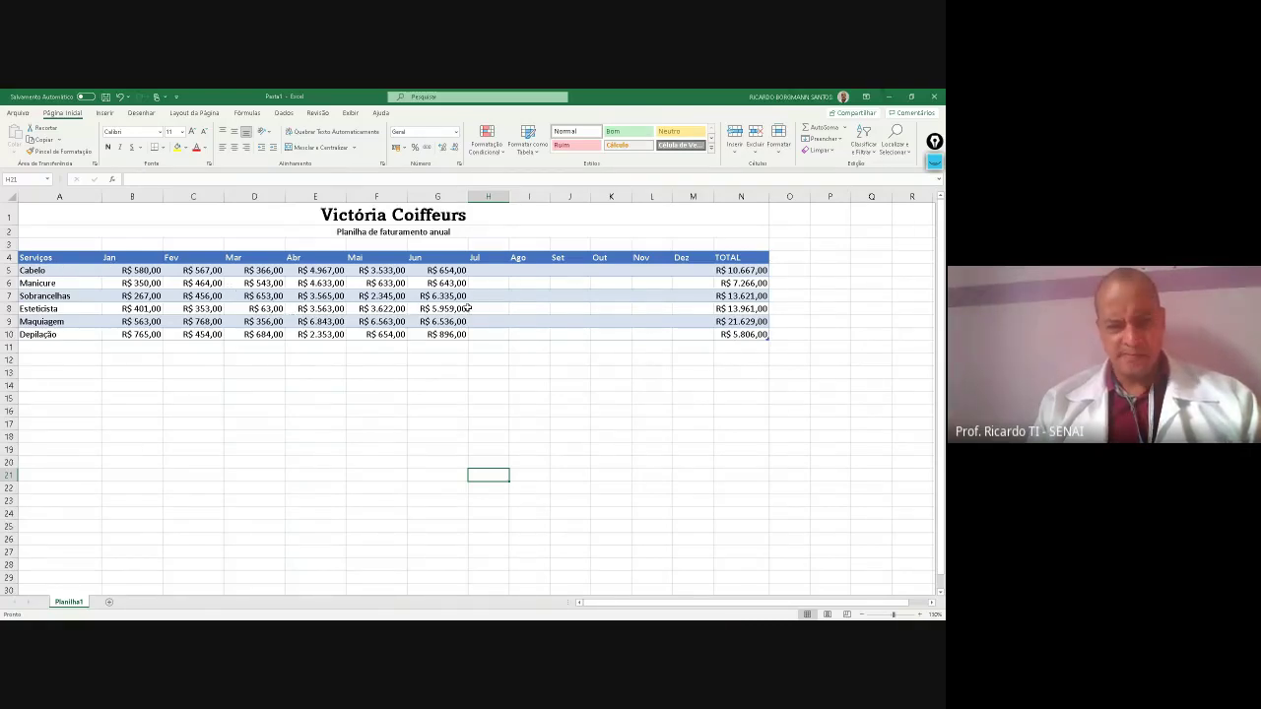
# Enter 20 for Esteticista in the Set column, check the recalculated TOTAL, and clear the value again
pyautogui.click(576, 305)
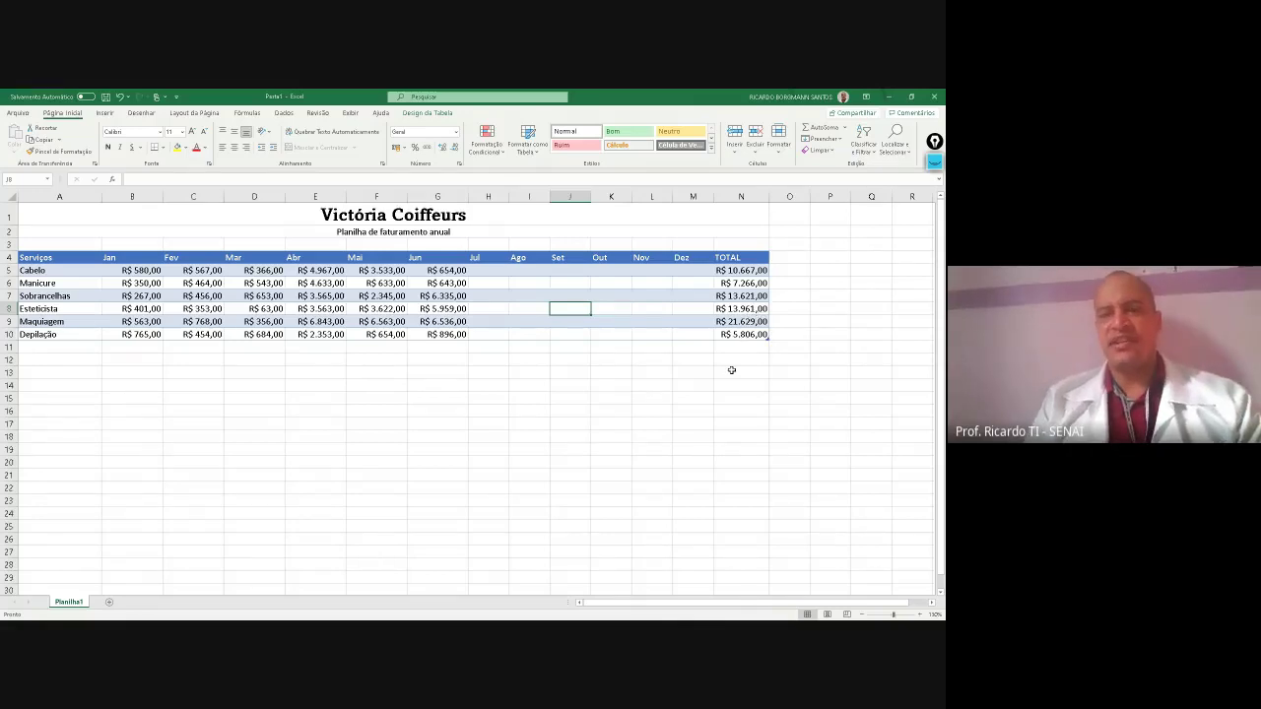
pyautogui.write('20')
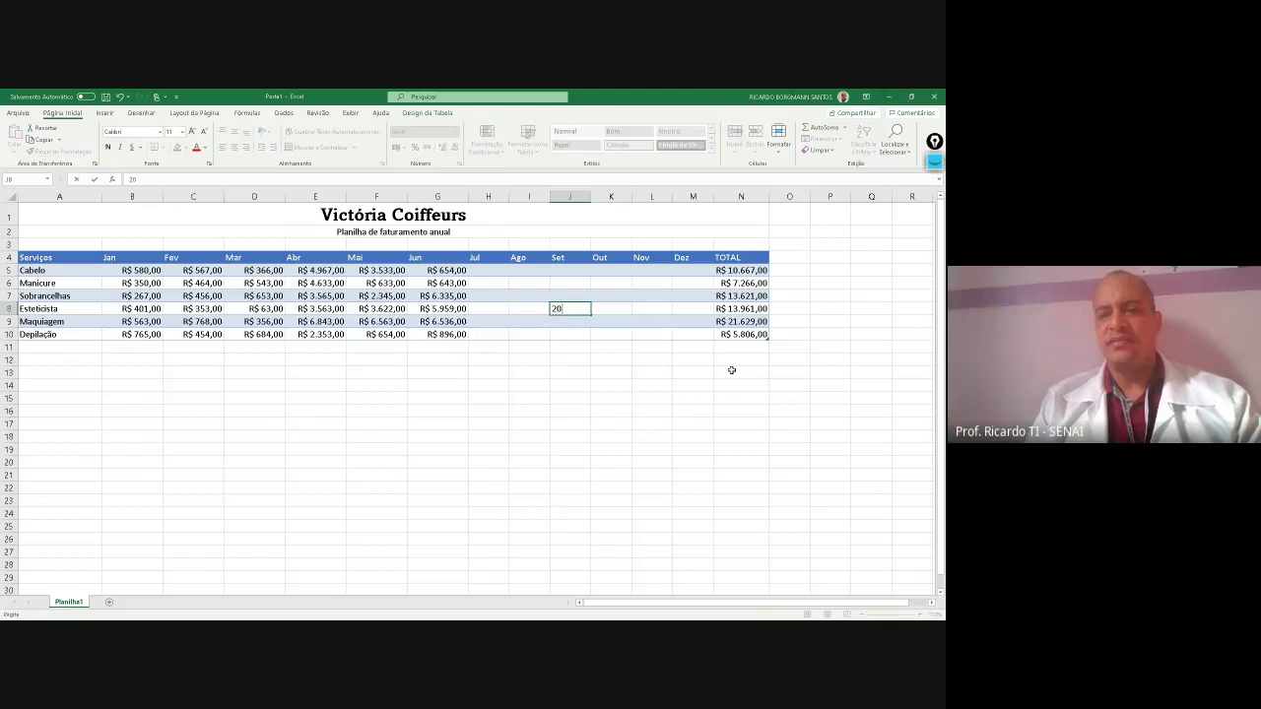
pyautogui.click(694, 374)
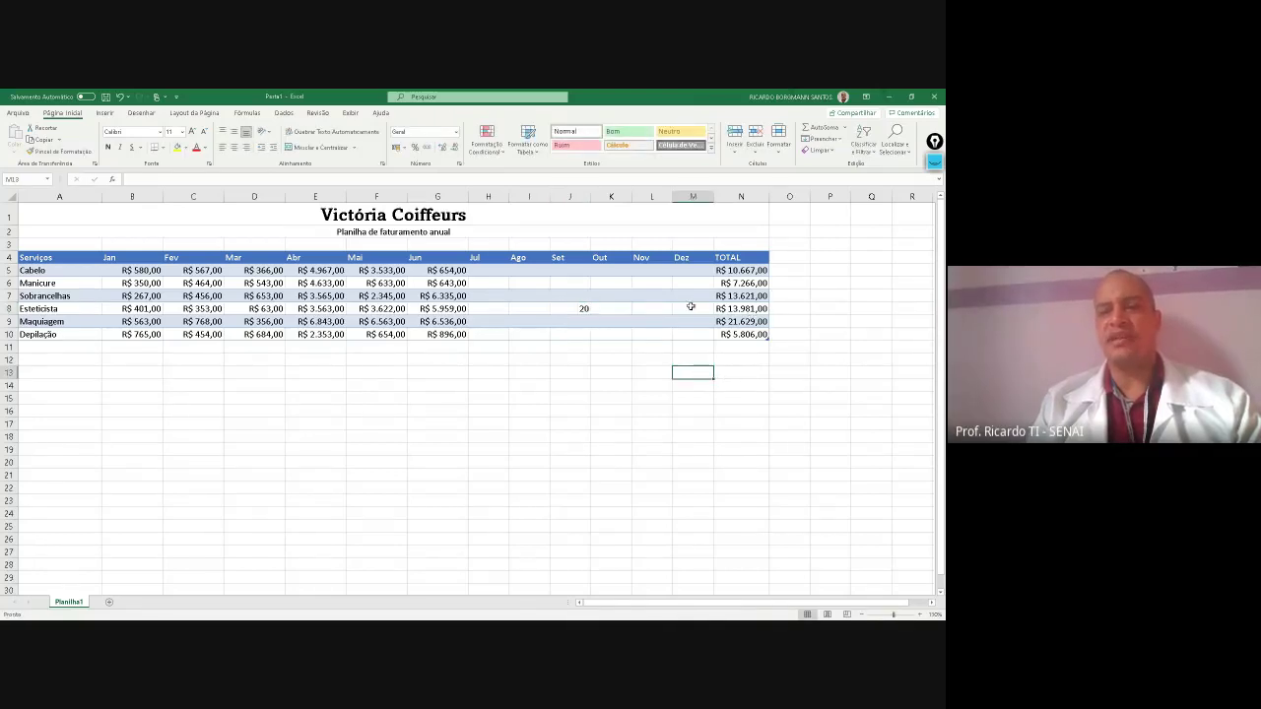
pyautogui.click(566, 309)
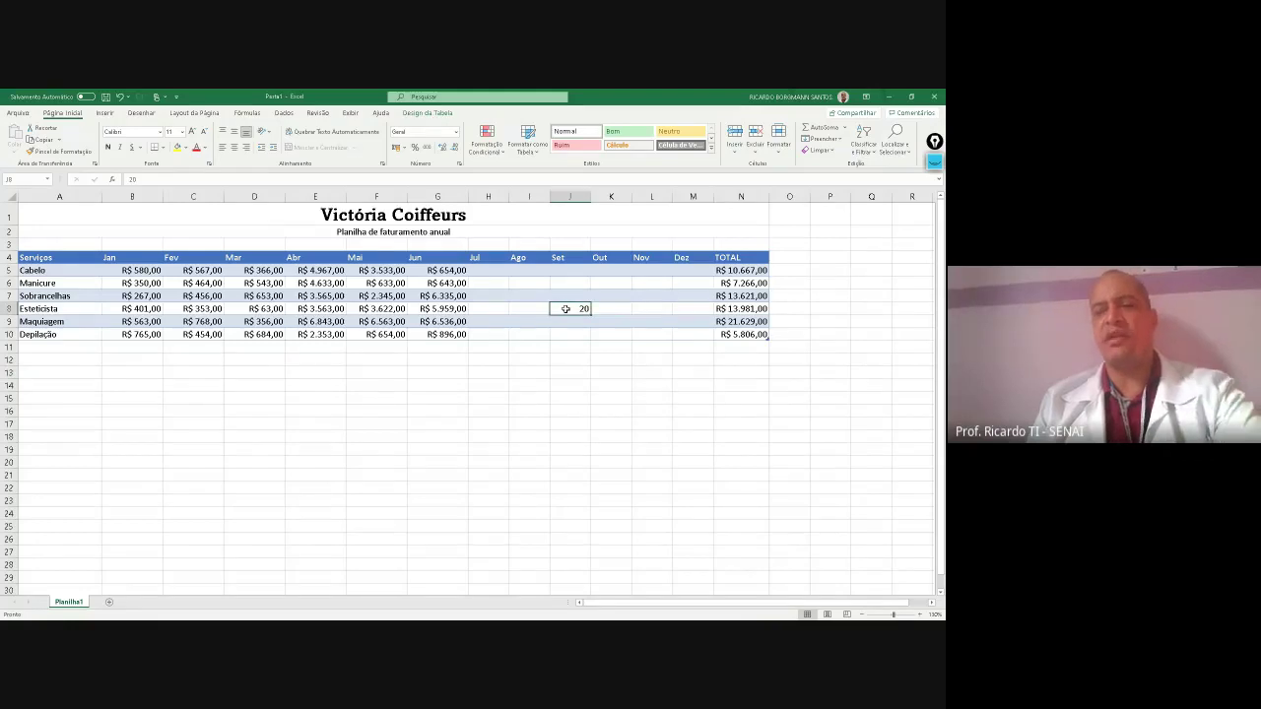
pyautogui.click(500, 321)
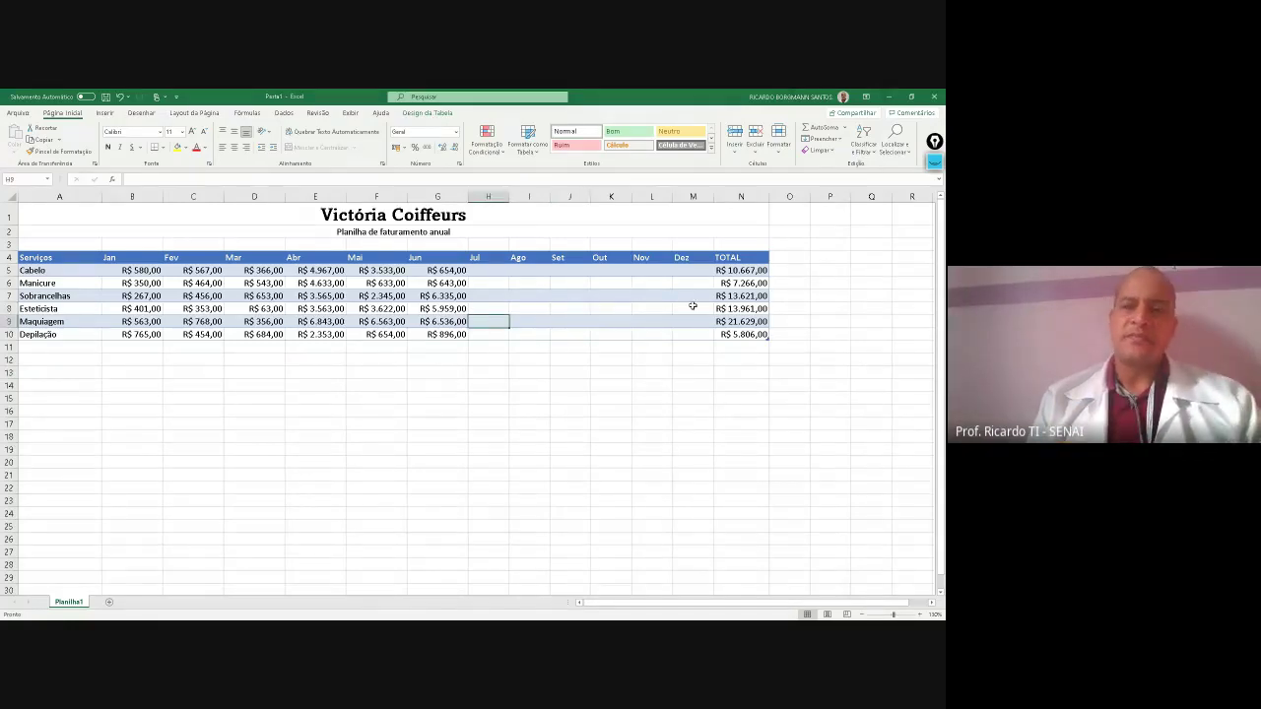
# Inspect the SOMA formula behind the Esteticista total in N8 and leave it without changes
pyautogui.click(745, 309)
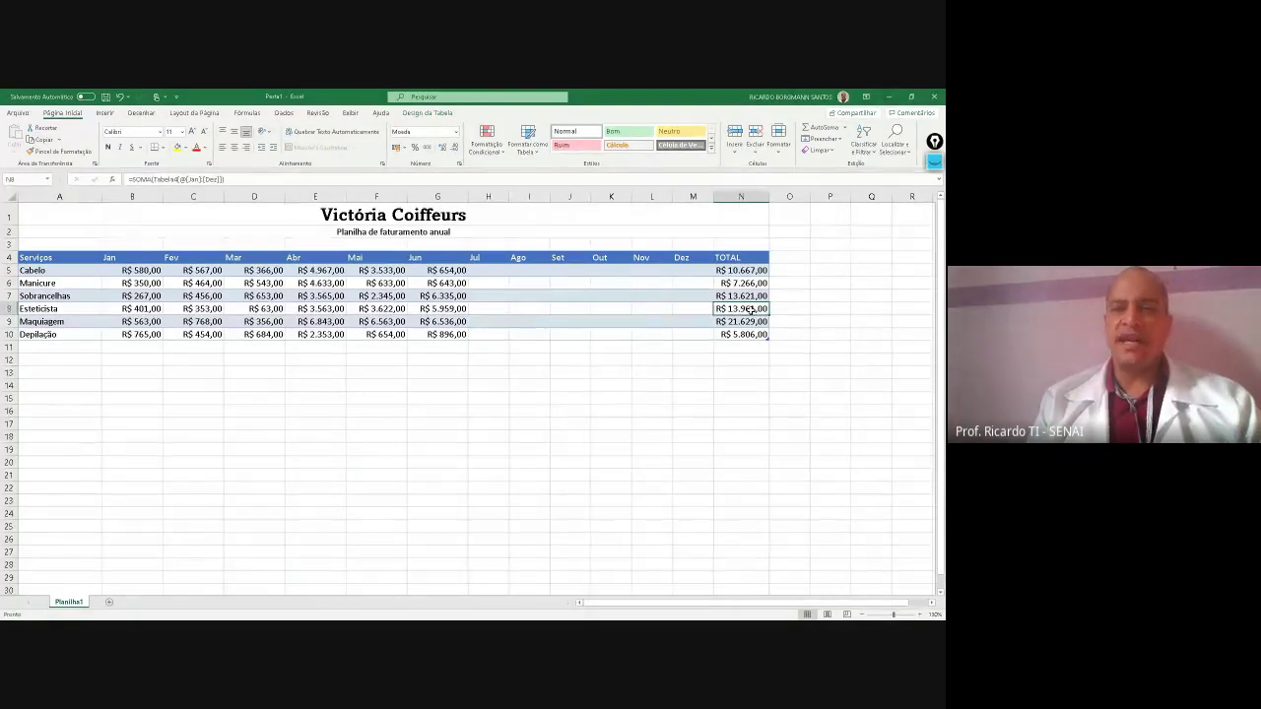
pyautogui.doubleClick(754, 309)
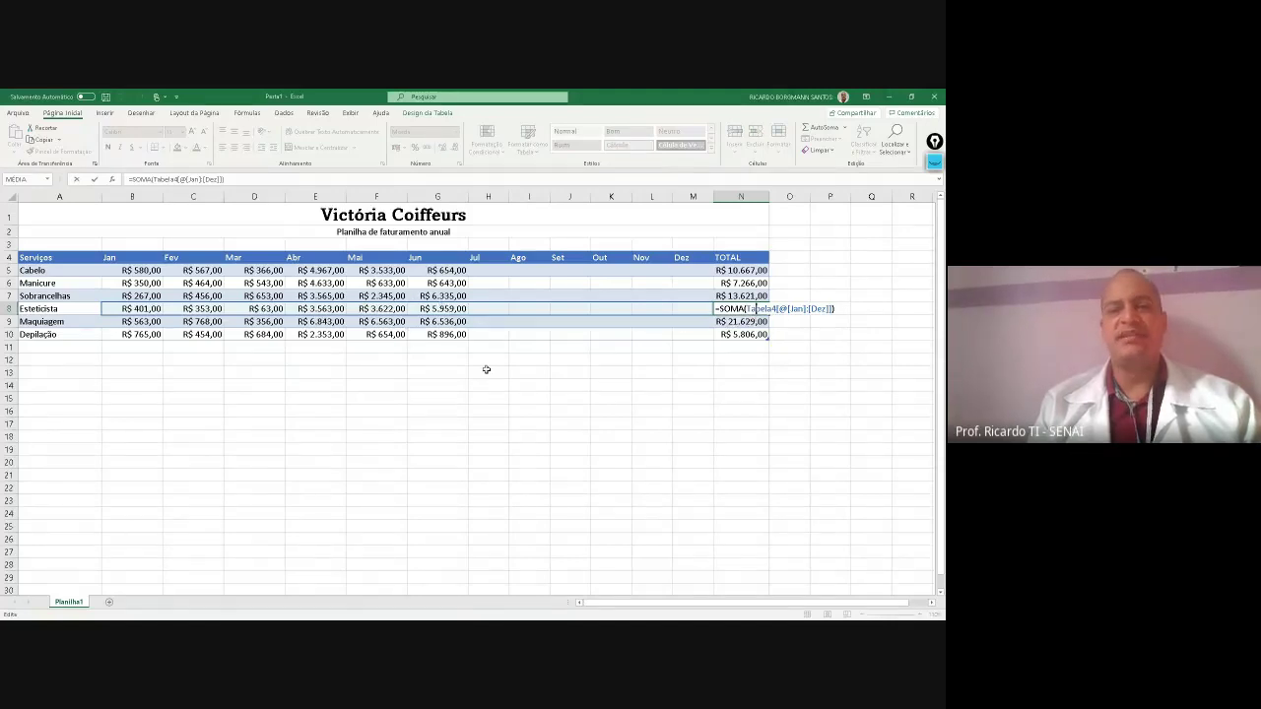
pyautogui.click(486, 369)
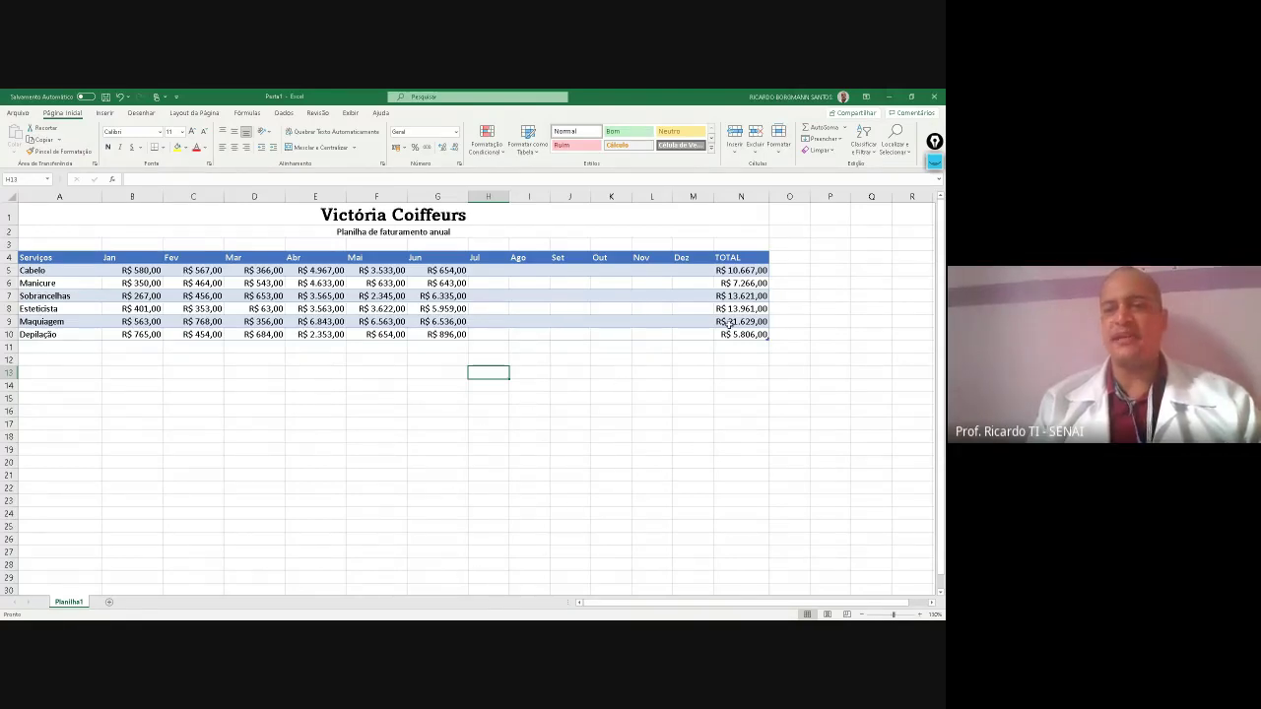
# Compare selecting the table's data rows from a body cell with selecting the whole table from a header cell
pyautogui.click(381, 309)
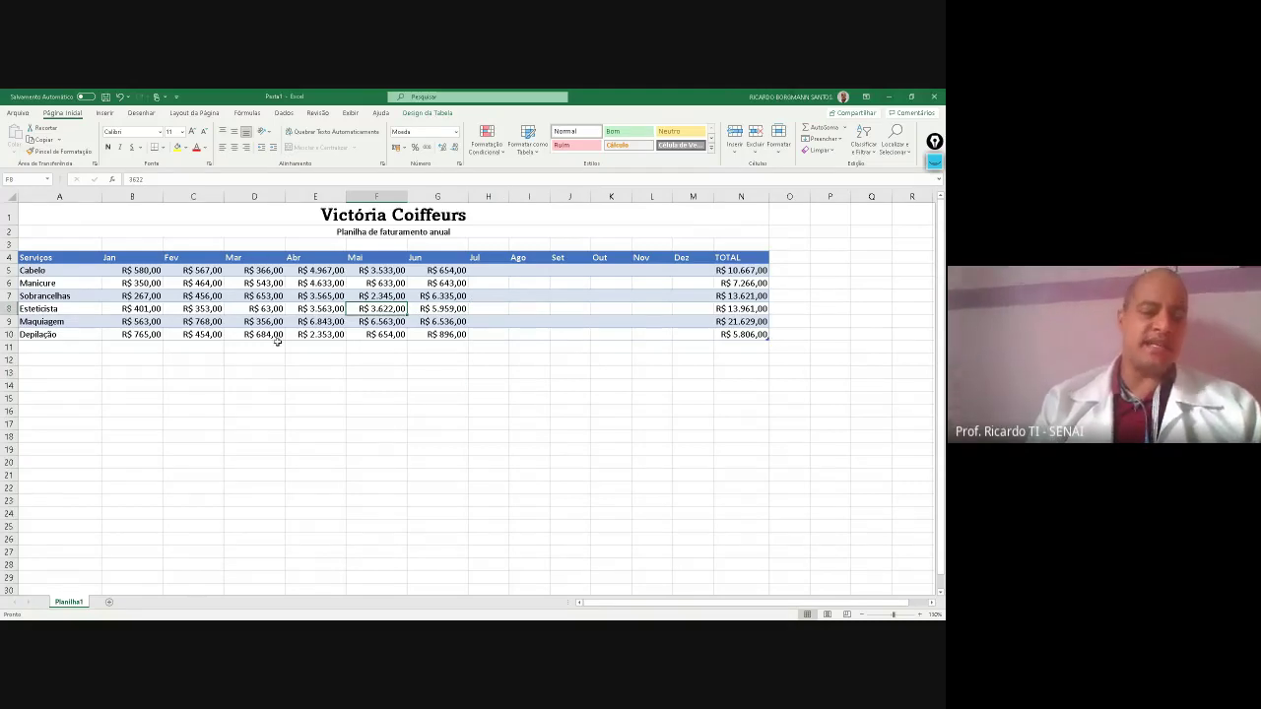
pyautogui.hotkey('ctrl', 'a')
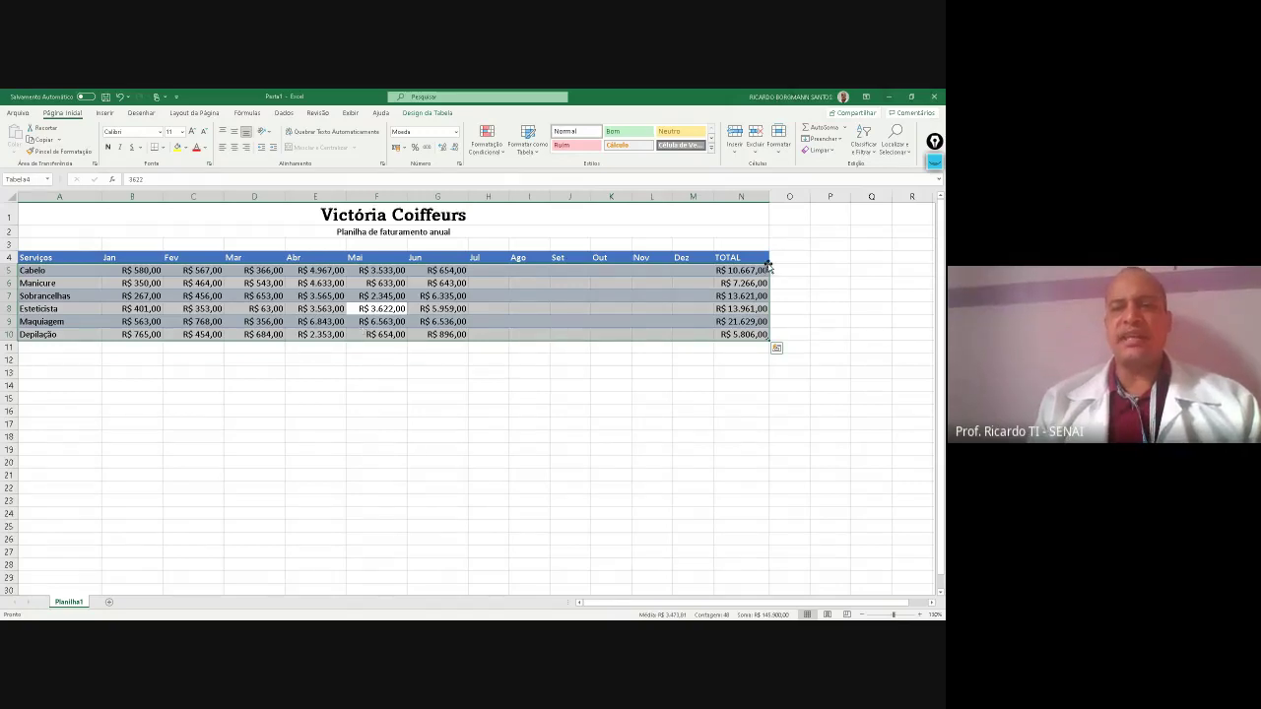
pyautogui.click(181, 252)
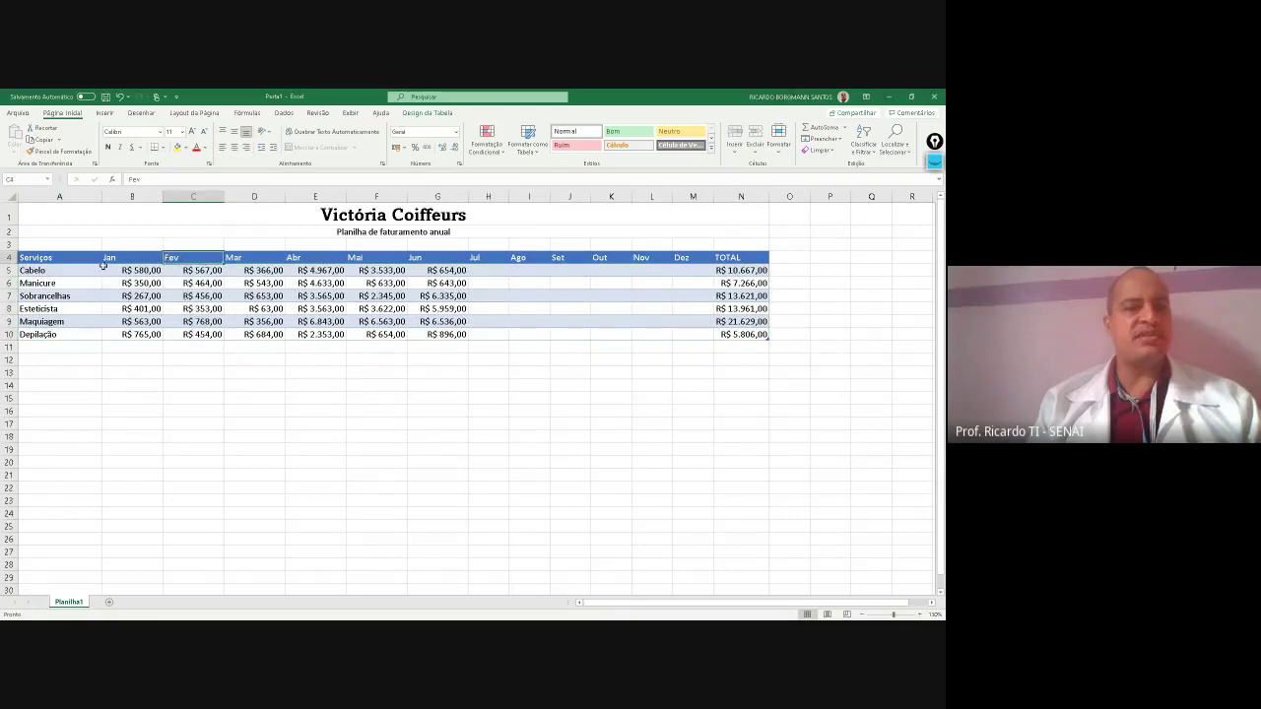
pyautogui.hotkey('ctrl', 'a')
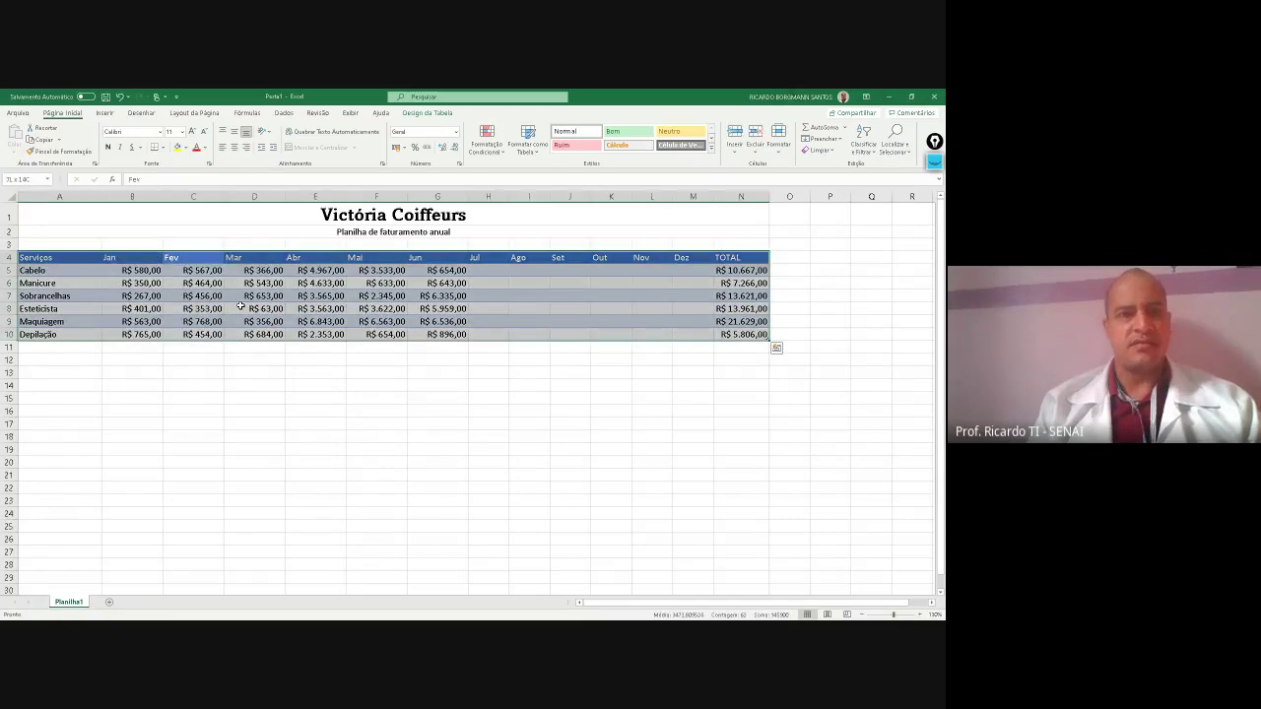
pyautogui.click(227, 407)
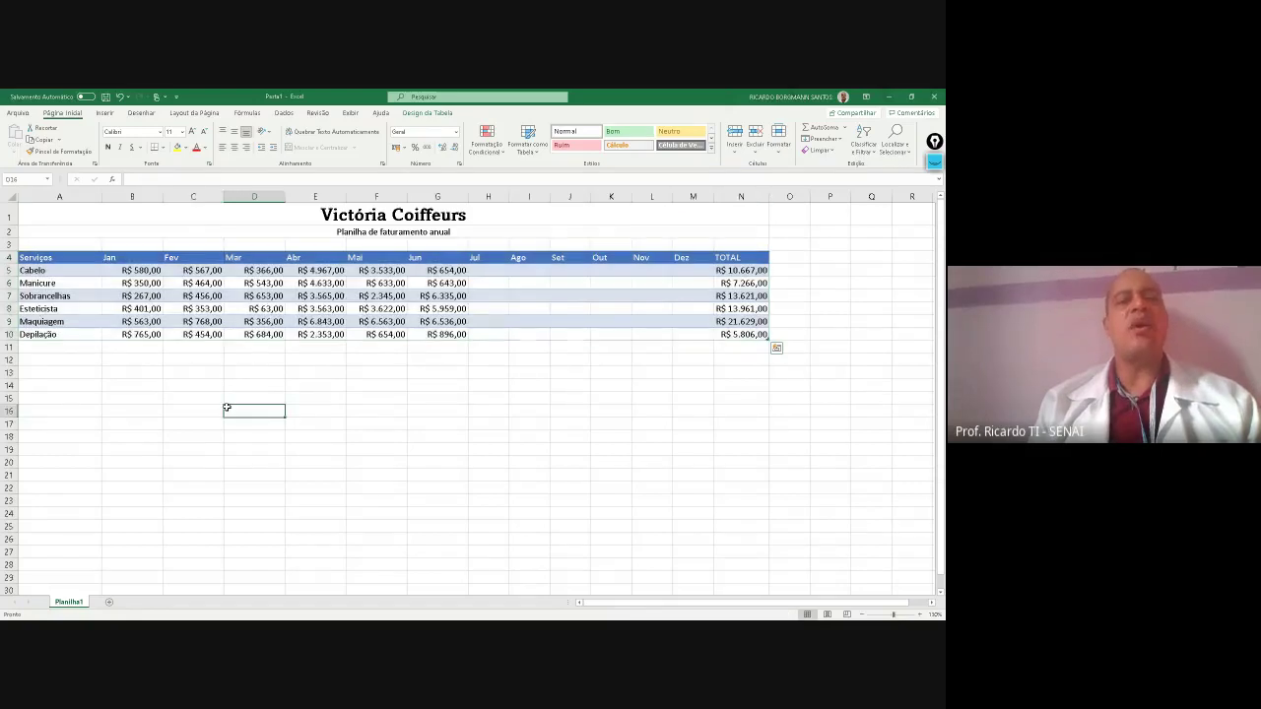
pyautogui.click(379, 306)
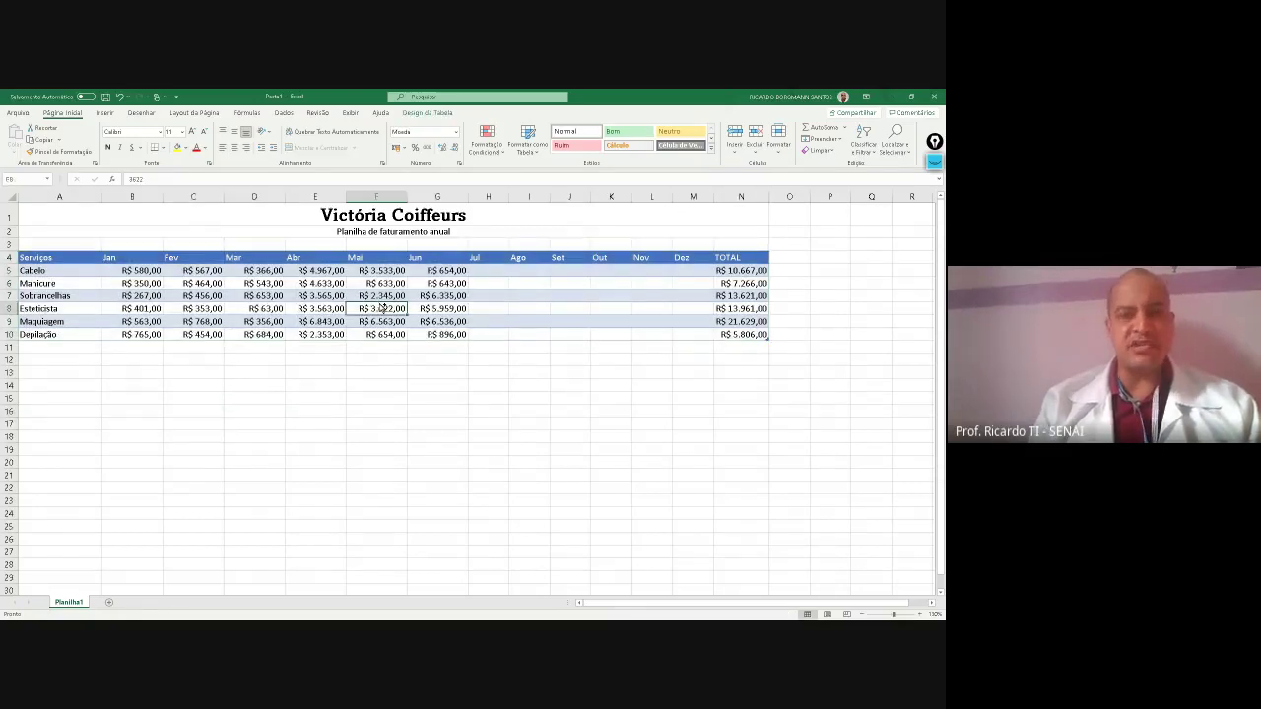
pyautogui.hotkey('ctrl', 'a')
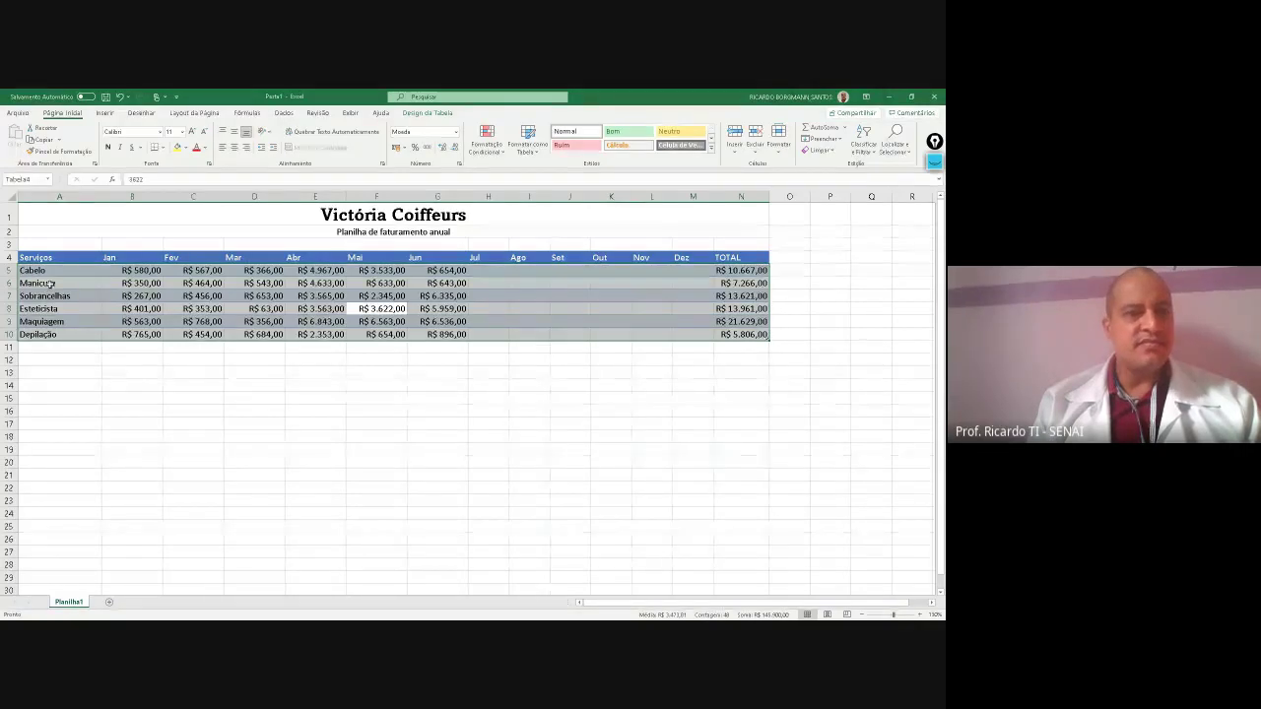
# Select the whole table A4:N10, including its header row, as the chart's source data
pyautogui.click(298, 257)
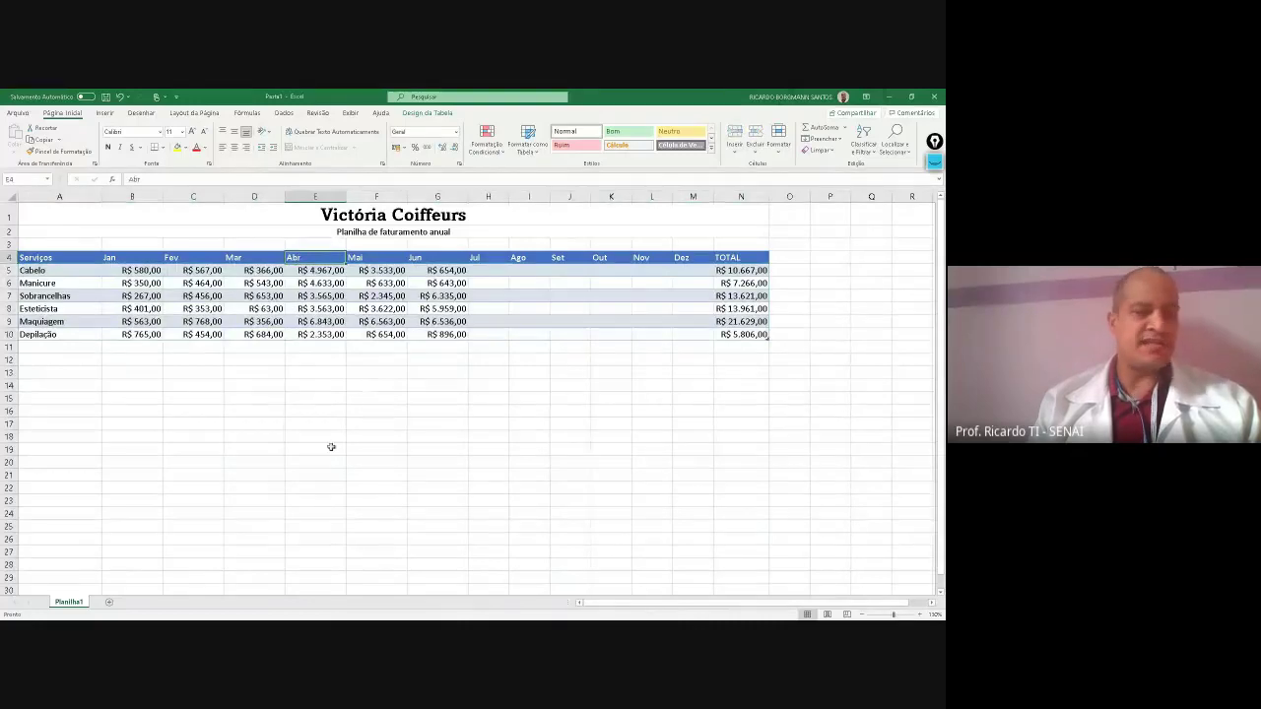
pyautogui.click(363, 258)
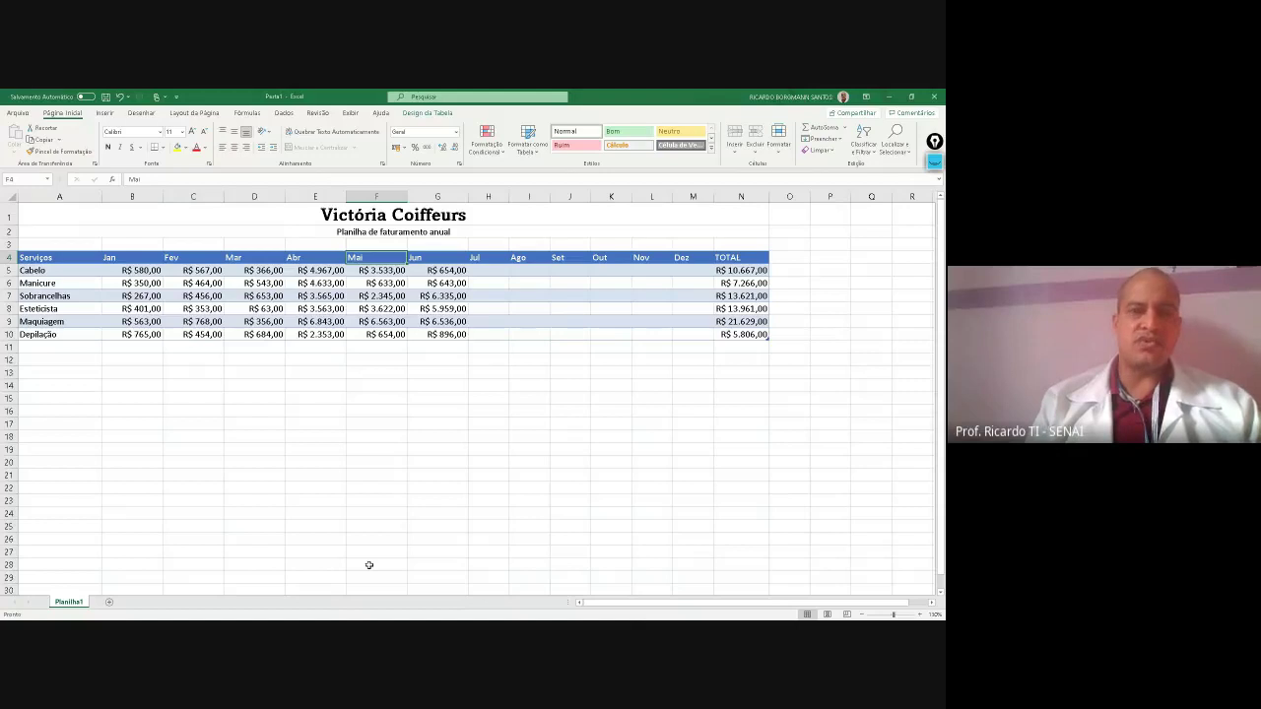
pyautogui.hotkey('ctrl', 'a')
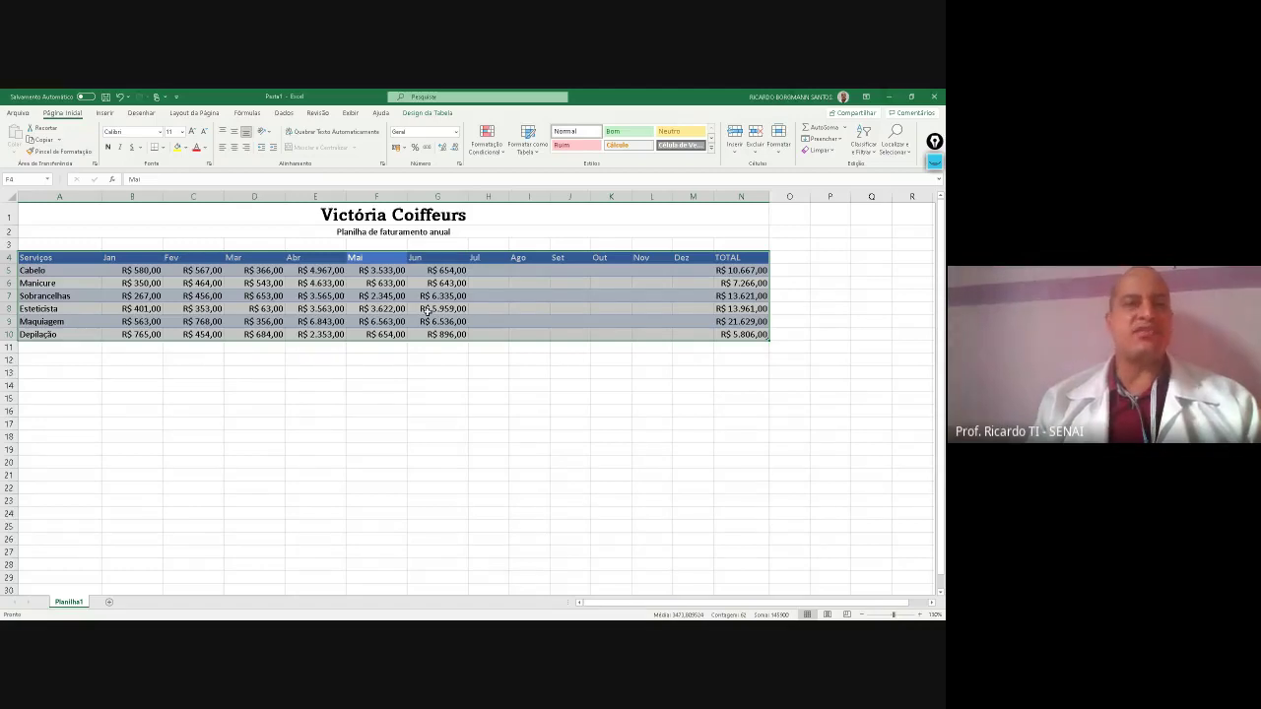
# Browse the recommended charts and the full list of chart types for the table, and close the dialog without inserting one
pyautogui.click(103, 114)
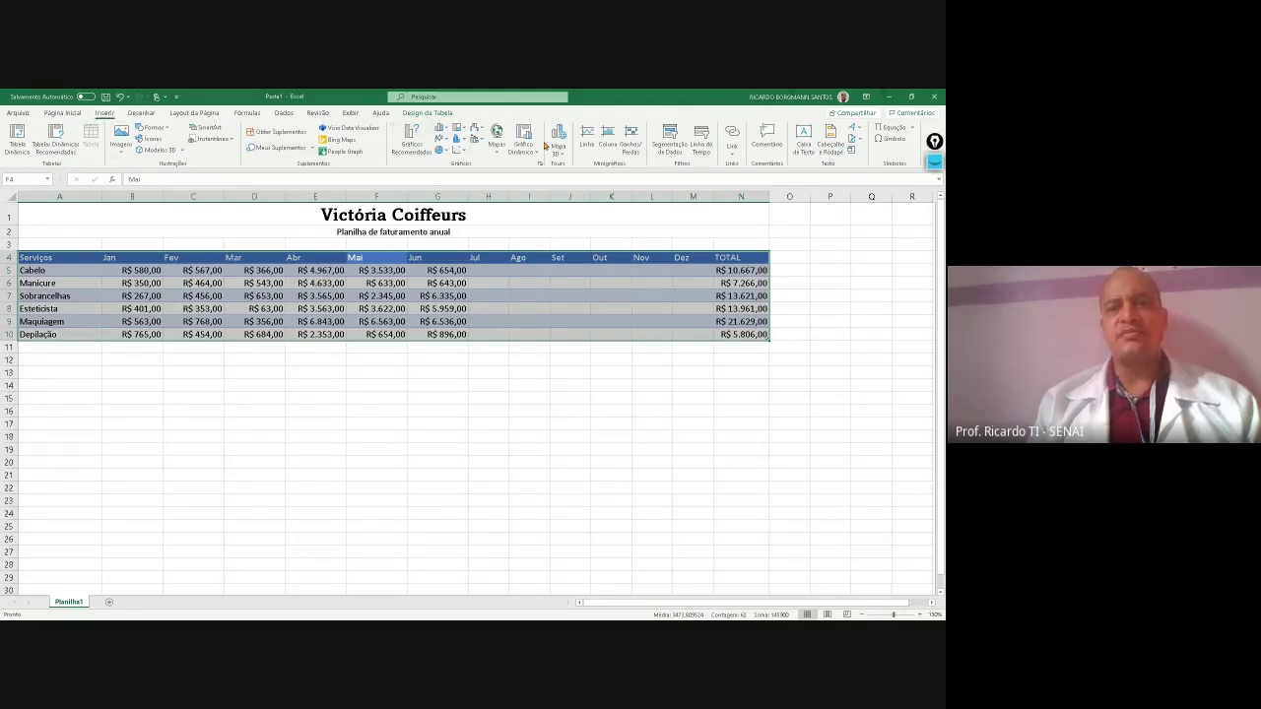
pyautogui.click(417, 140)
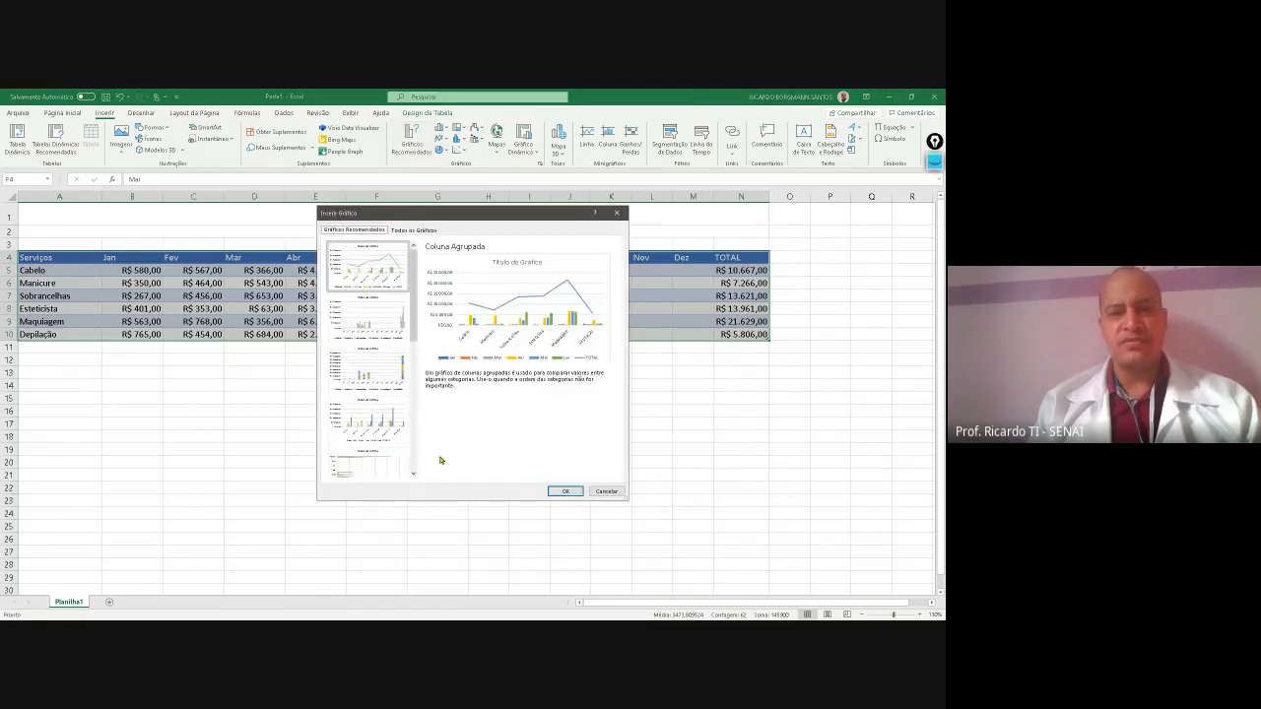
pyautogui.scroll(-5, 384, 380)
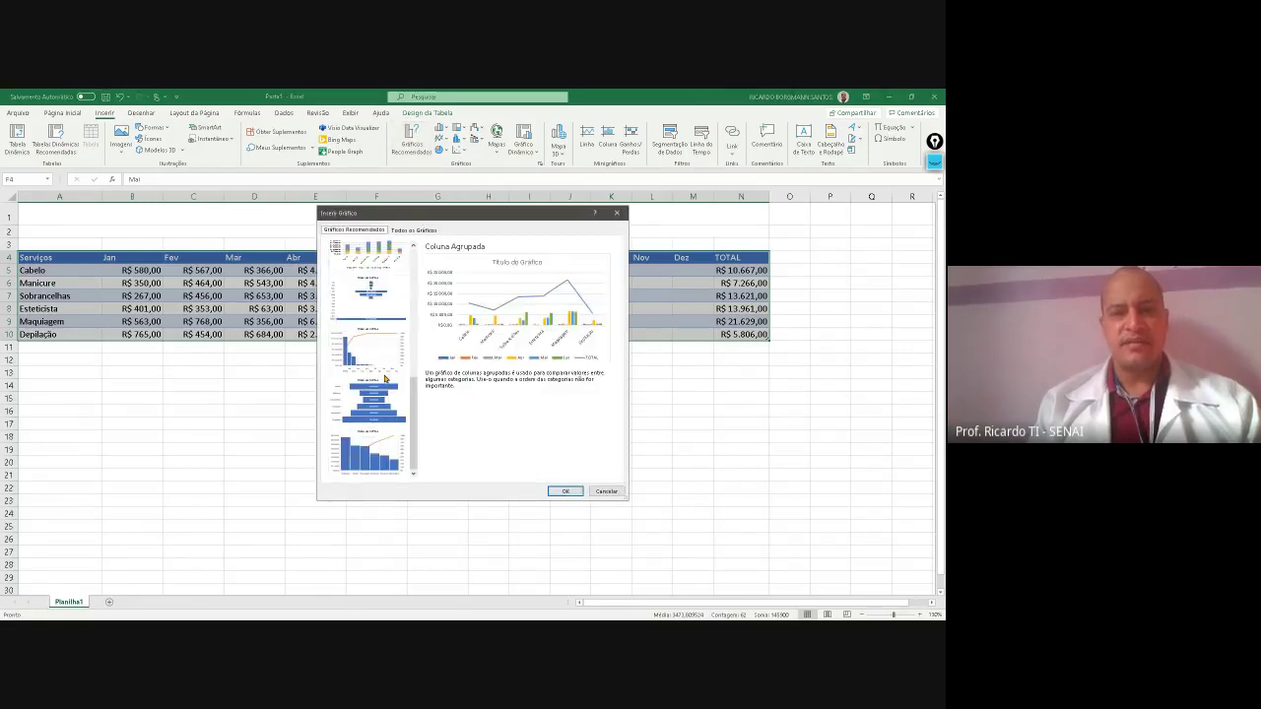
pyautogui.scroll(5, 384, 379)
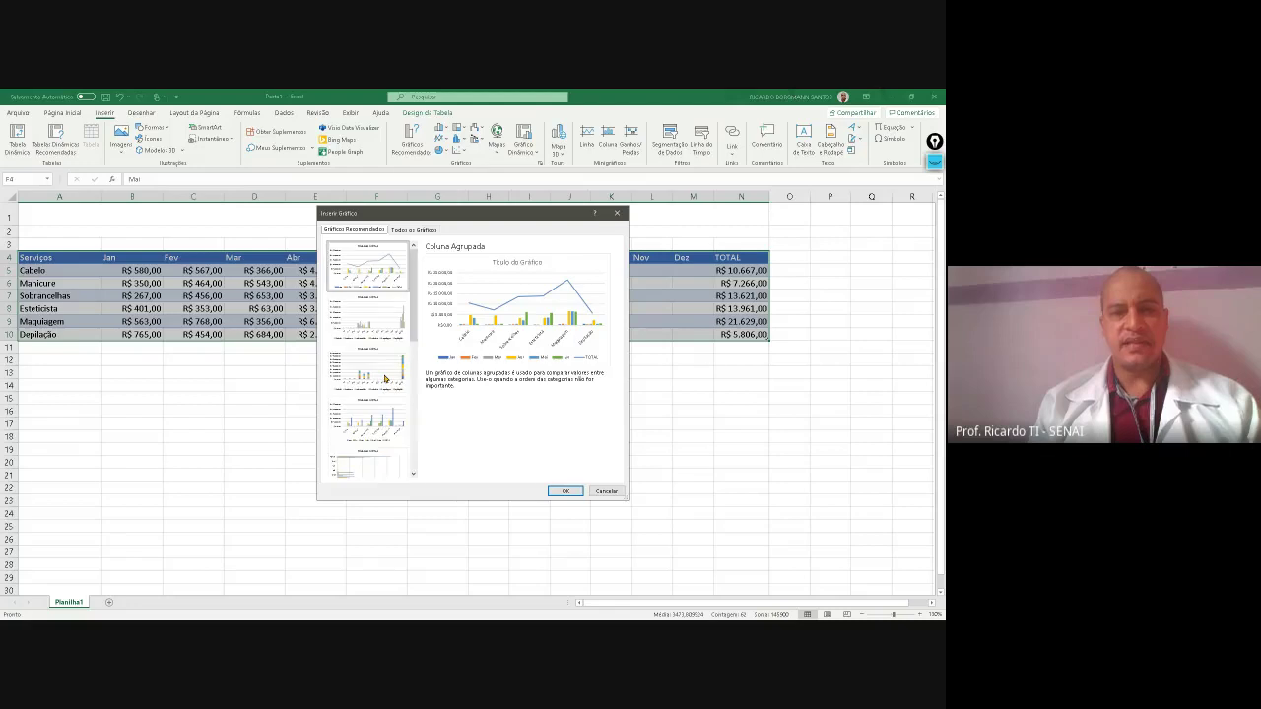
pyautogui.click(413, 230)
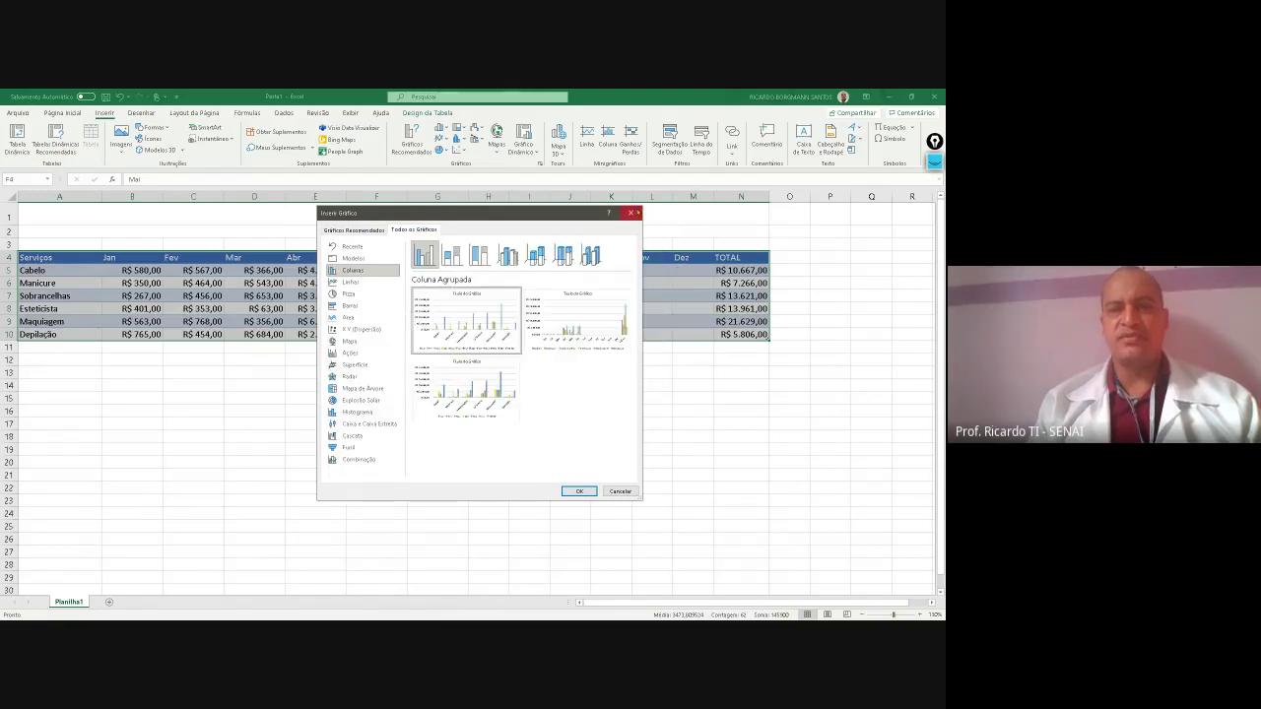
pyautogui.click(631, 214)
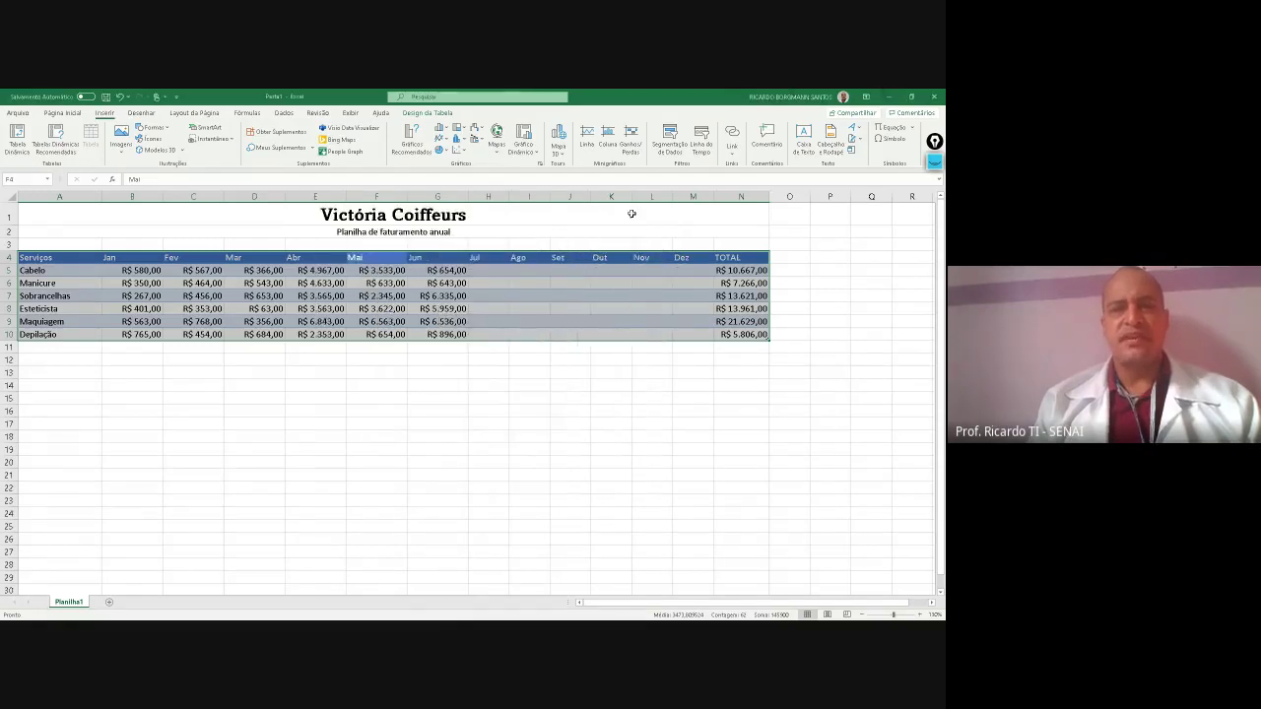
# Insert a Linha 100% Empilhada com Marcadores chart from the table and move it to the empty rows below the data
pyautogui.click(441, 140)
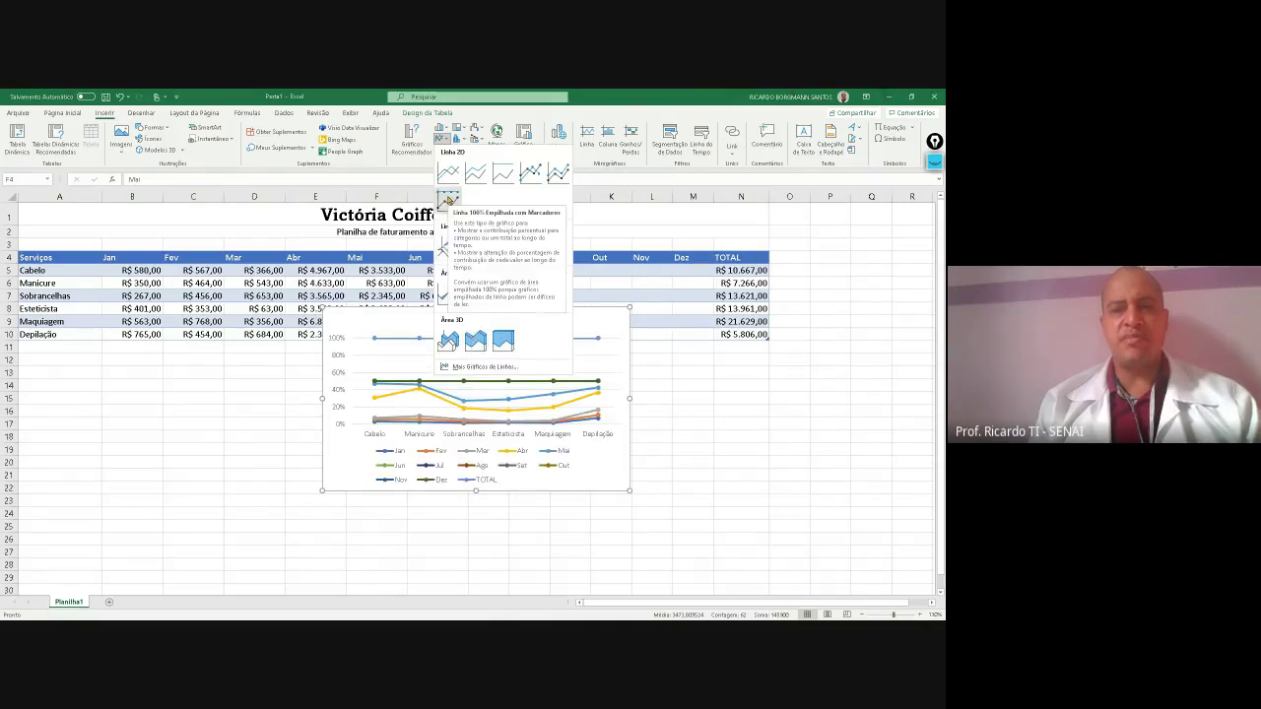
pyautogui.click(448, 200)
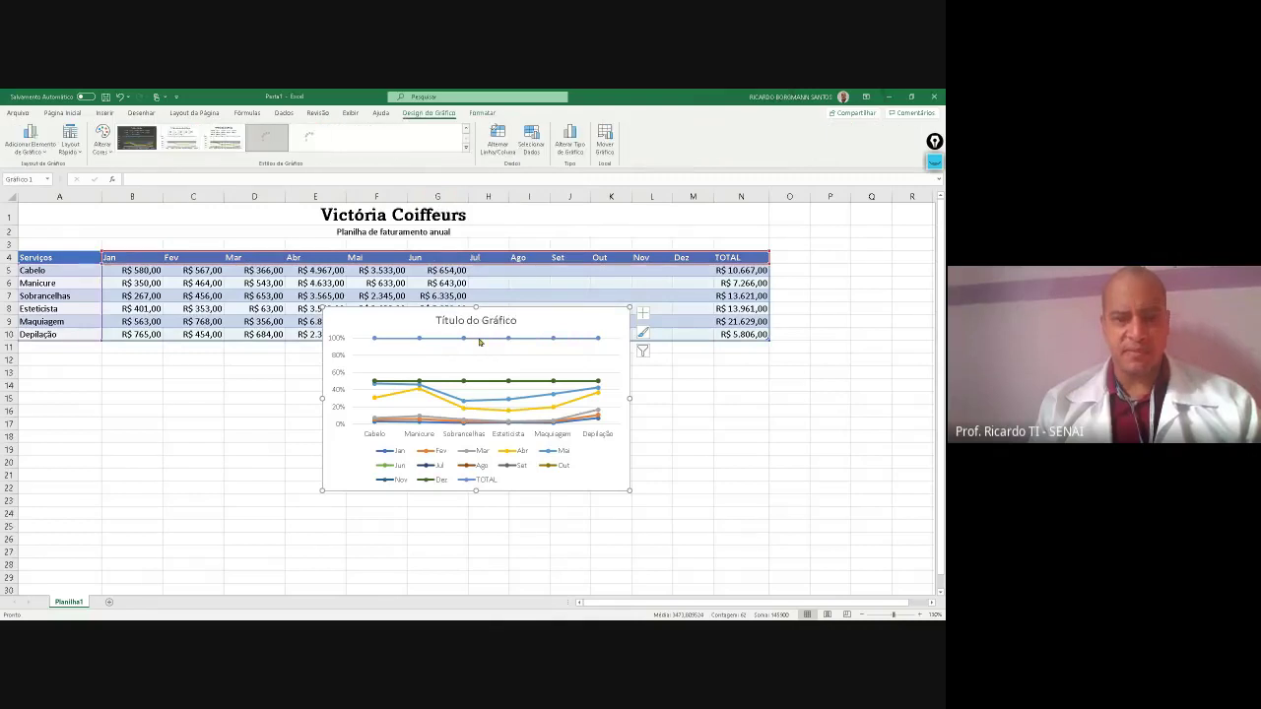
pyautogui.click(508, 320)
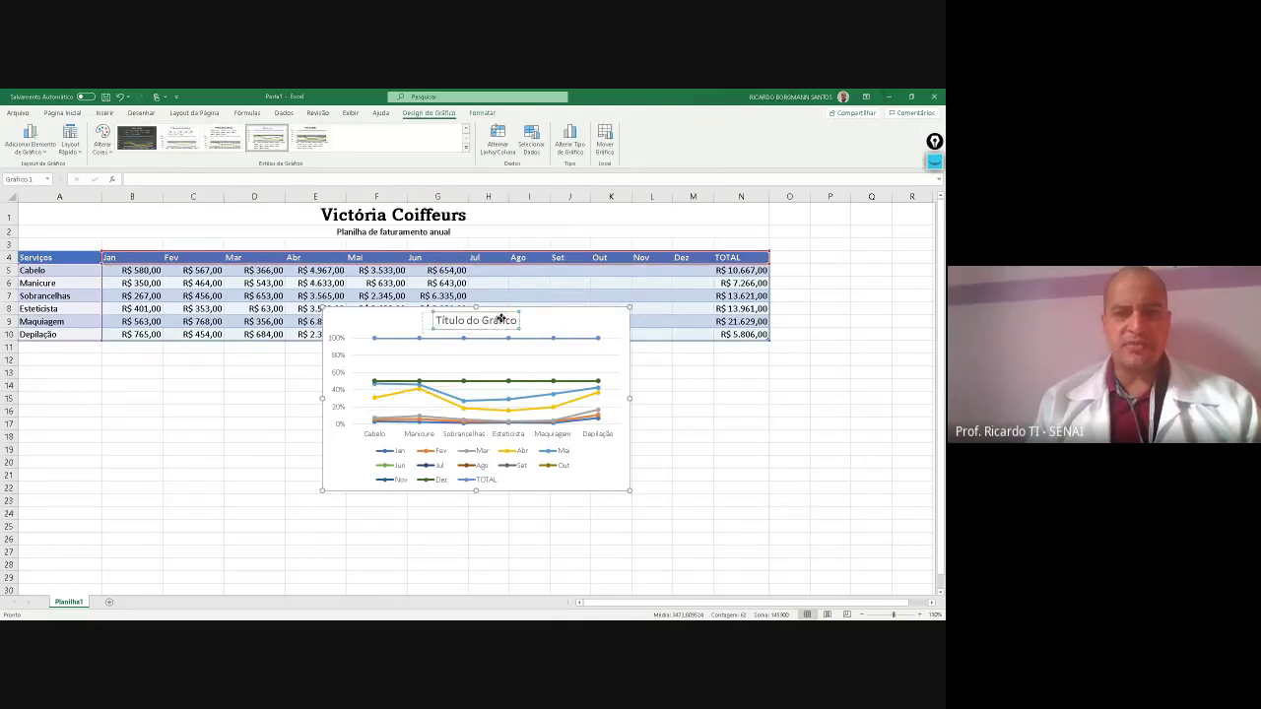
pyautogui.moveTo(503, 317); pyautogui.dragTo(493, 318)
pyautogui.moveTo(597, 307); pyautogui.dragTo(524, 360)
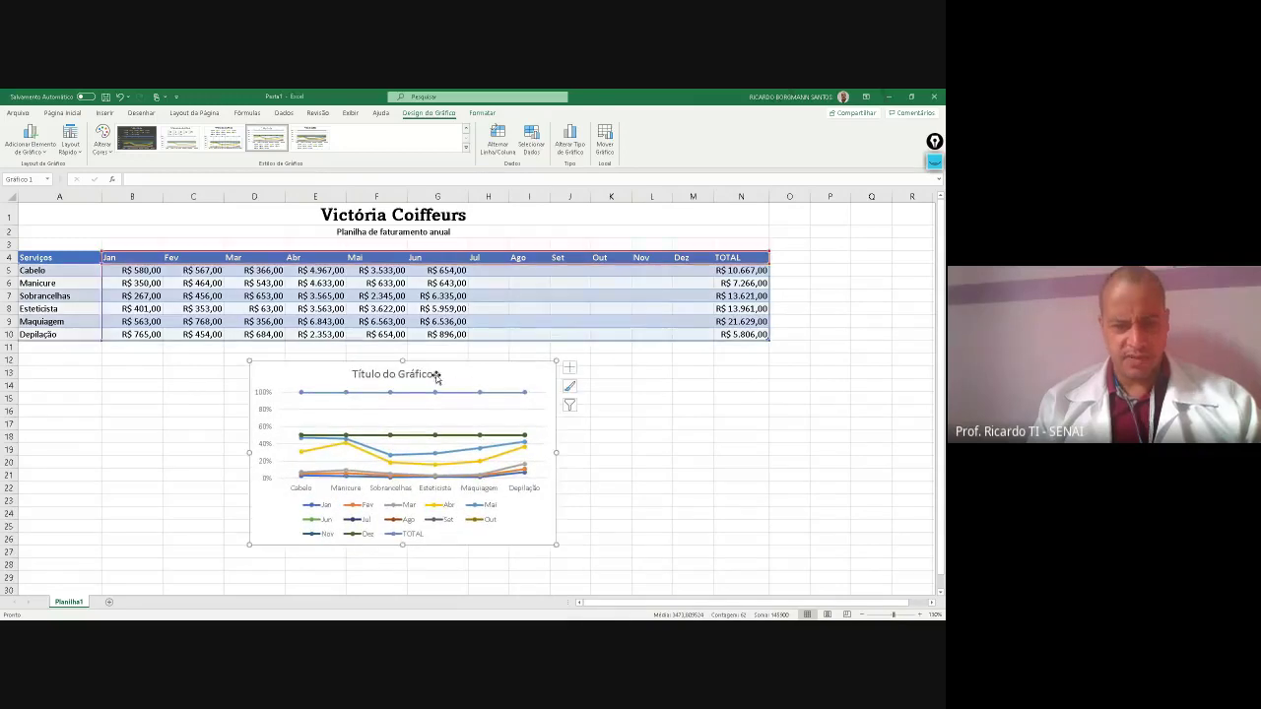
# Change the line chart's title to Vendas Mensais
pyautogui.doubleClick(414, 373)
pyautogui.doubleClick(409, 375)
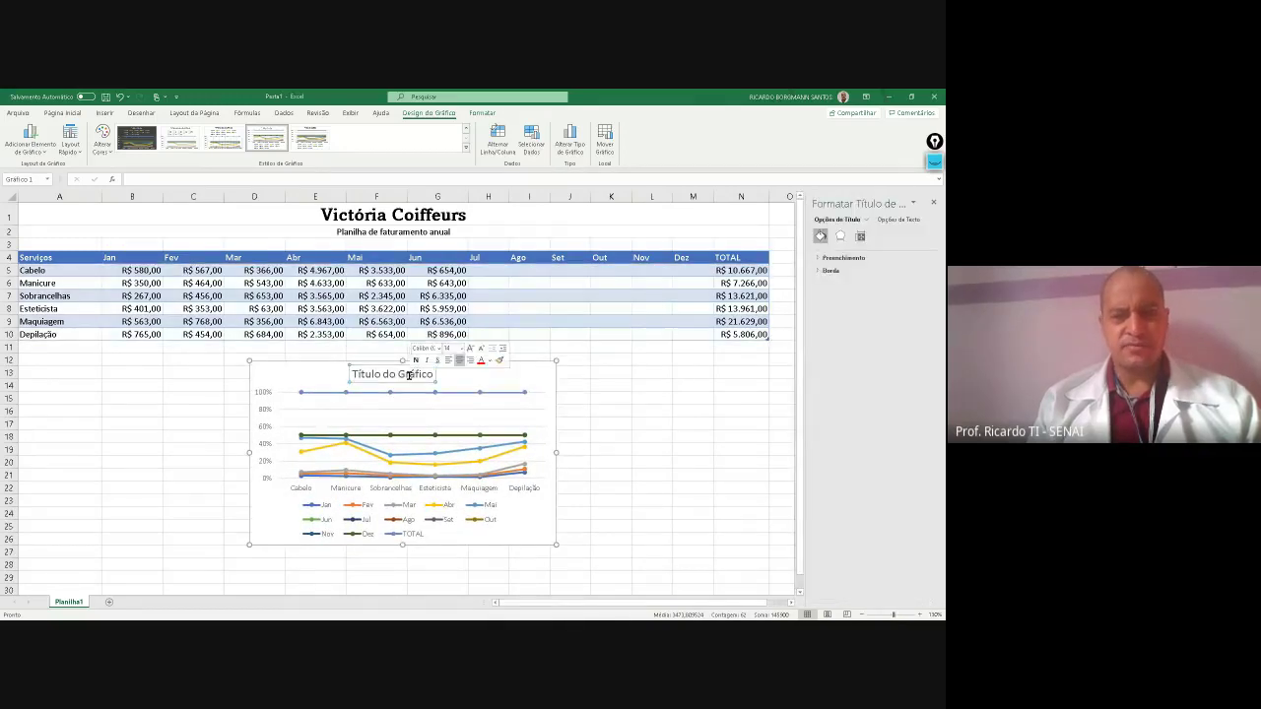
pyautogui.tripleClick(408, 375)
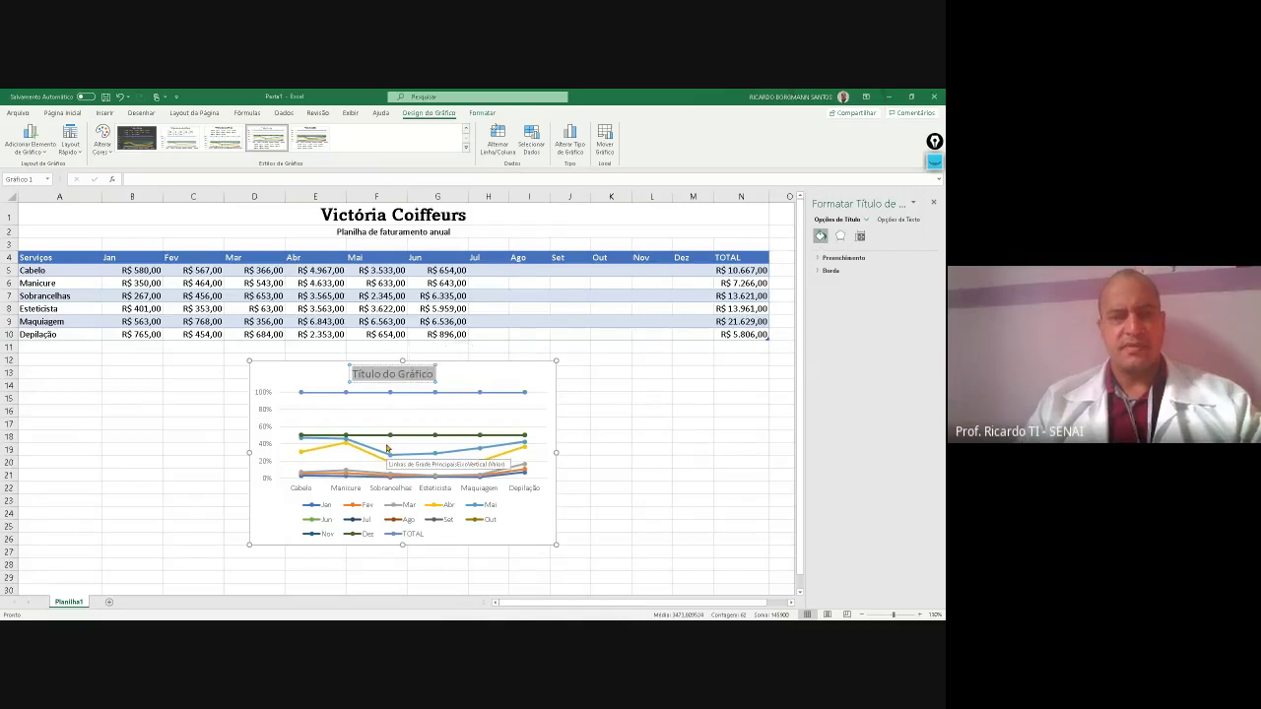
pyautogui.write('Vendas')
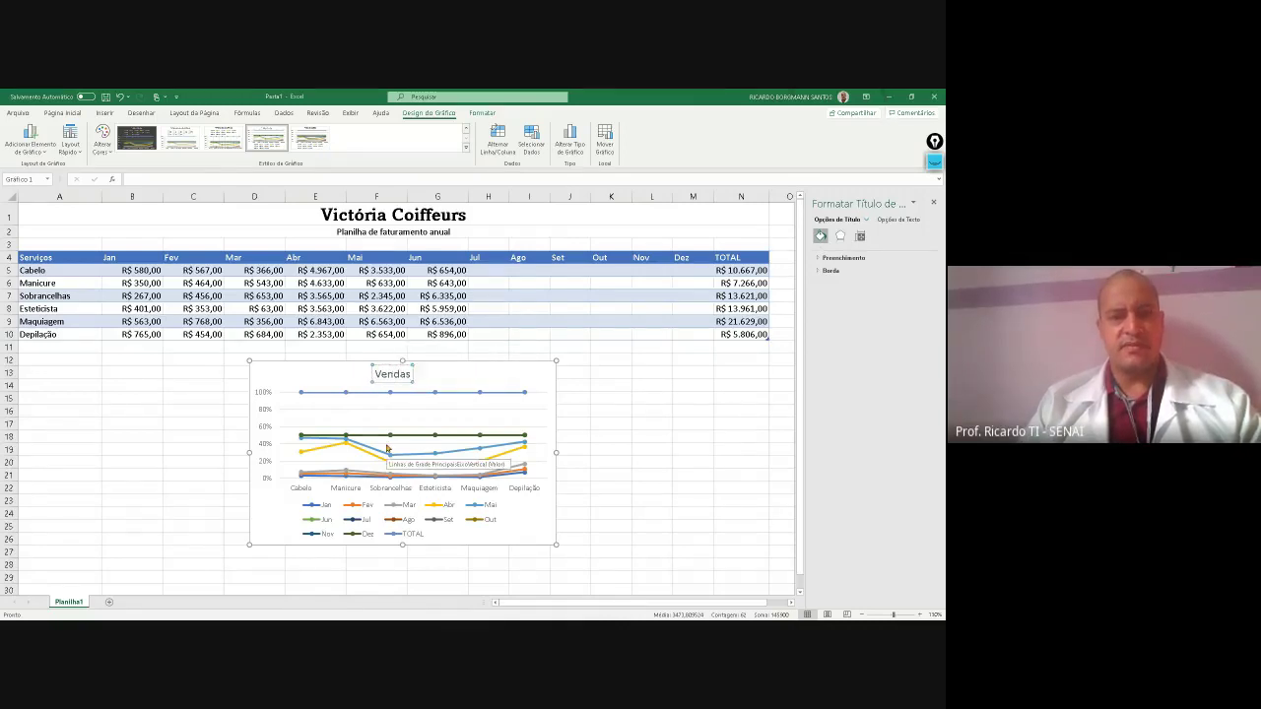
pyautogui.write(' Mens')
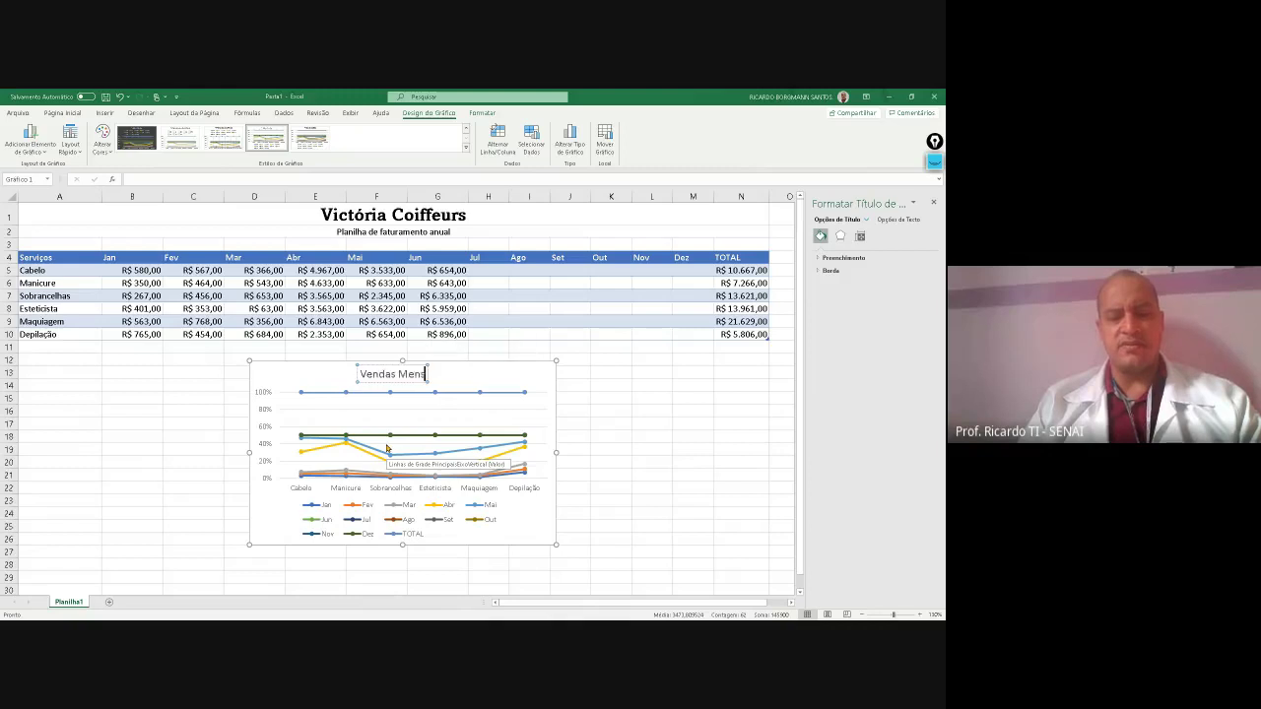
pyautogui.write('ais')
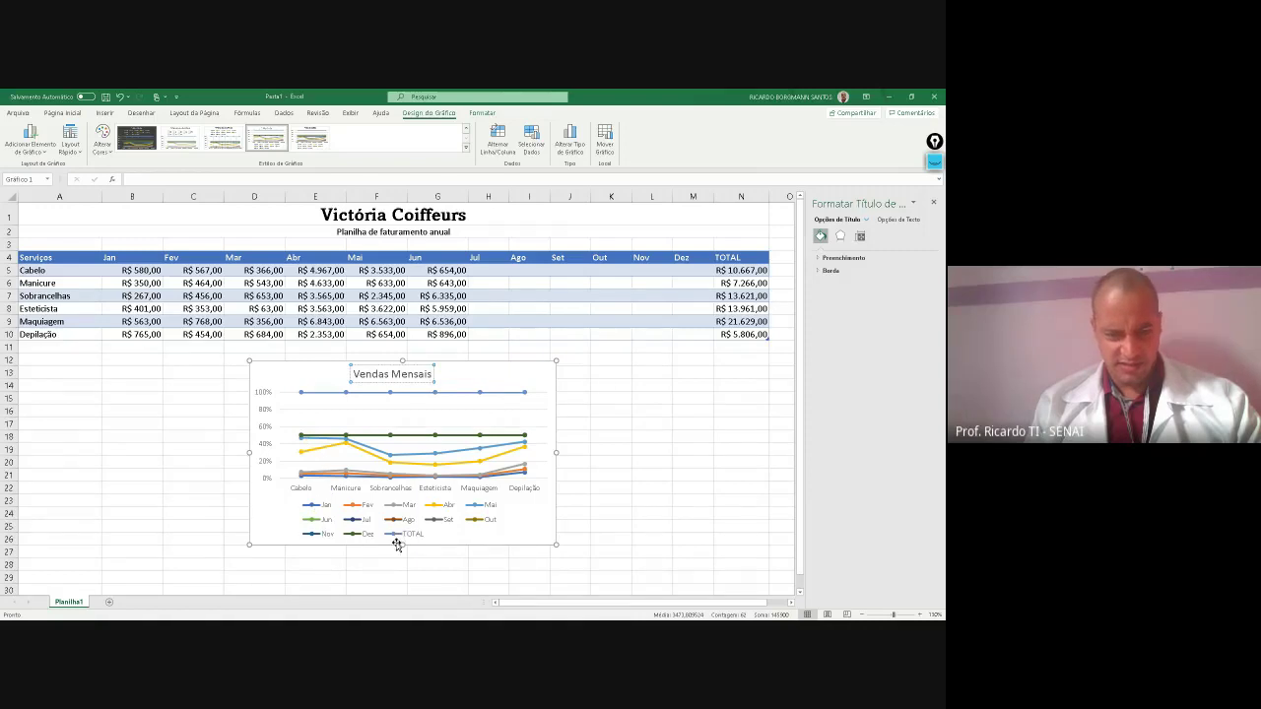
# Delete the Vendas Mensais line chart from the worksheet
pyautogui.click(542, 363)
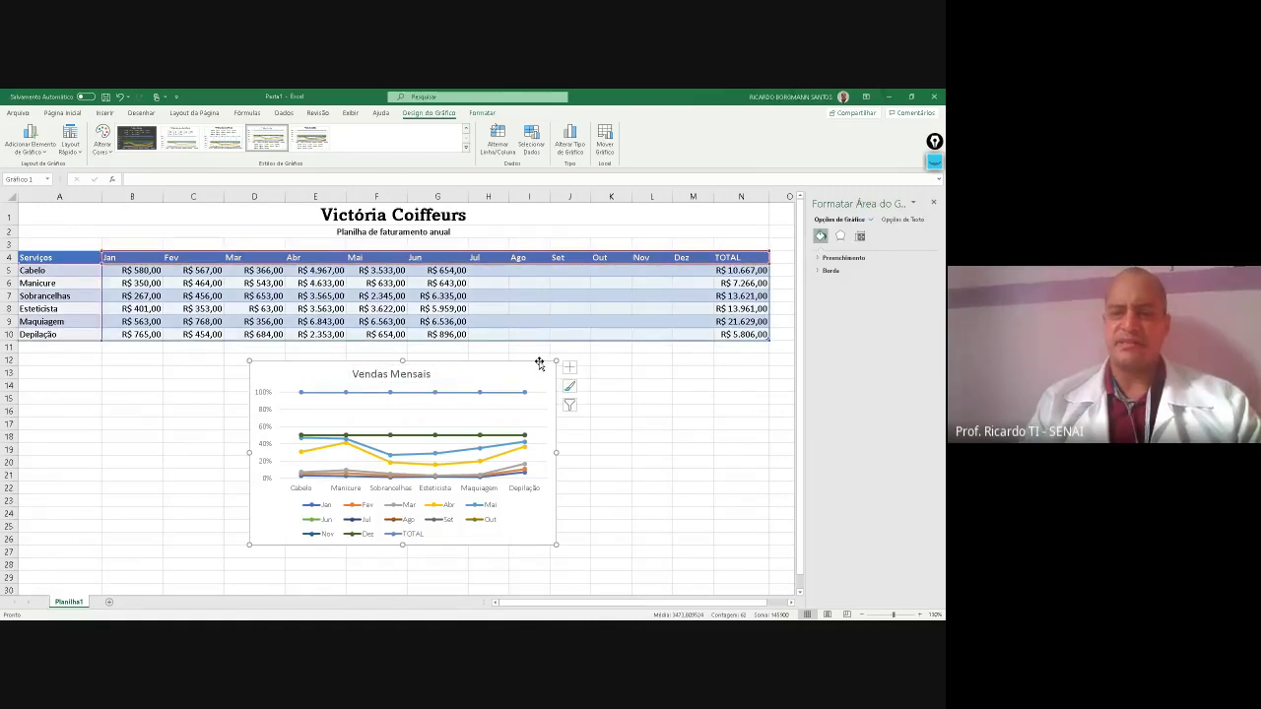
pyautogui.press('Delete')
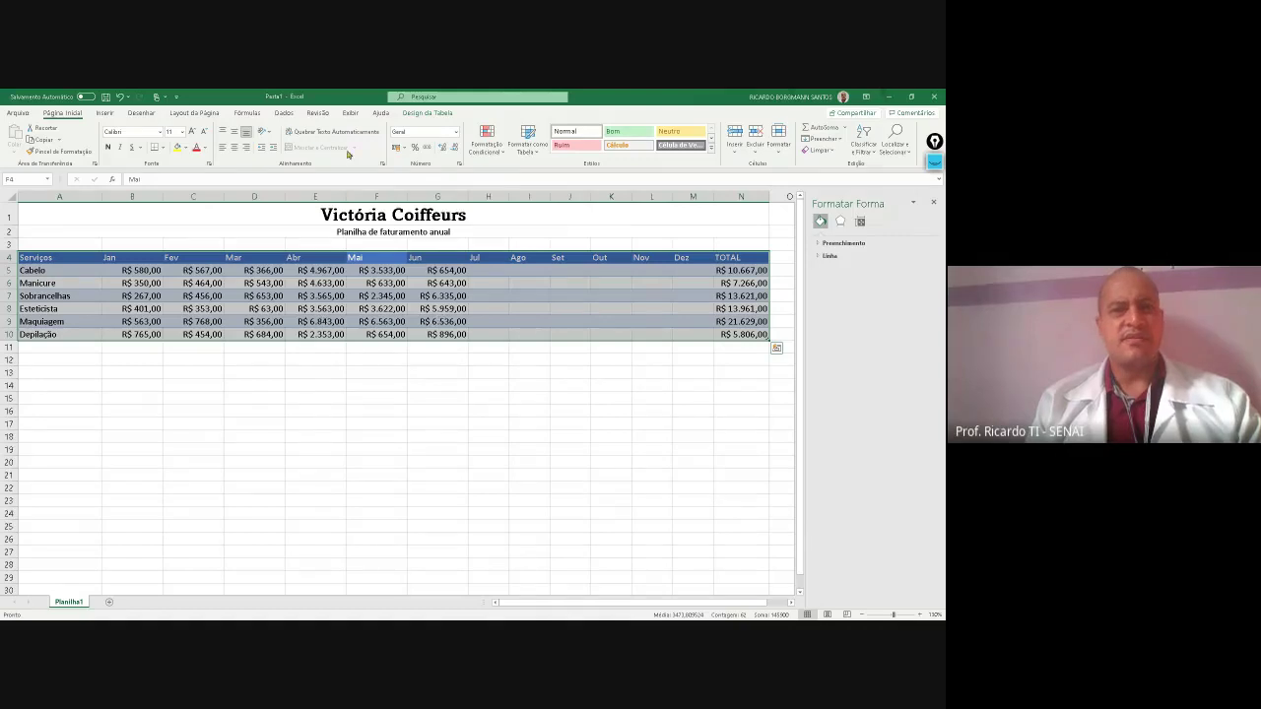
# Create a pivot chart from the table on a new worksheet, then delete that worksheet
pyautogui.click(104, 113)
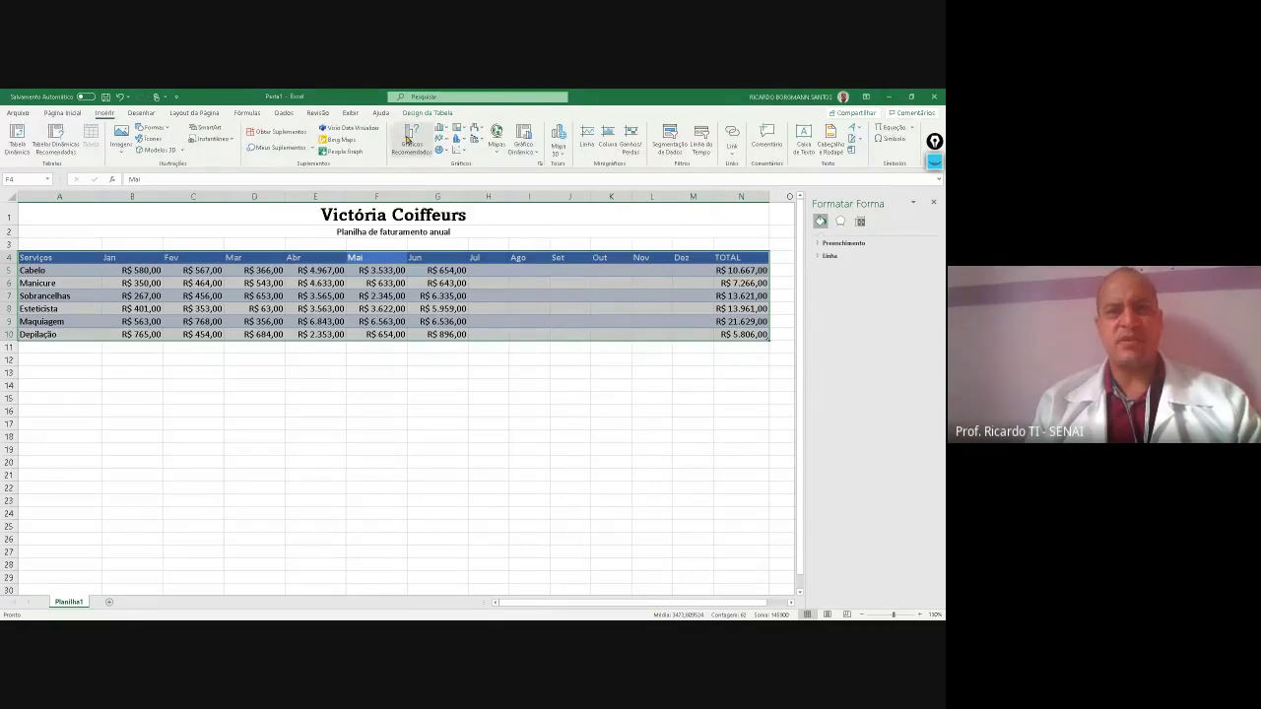
pyautogui.click(522, 136)
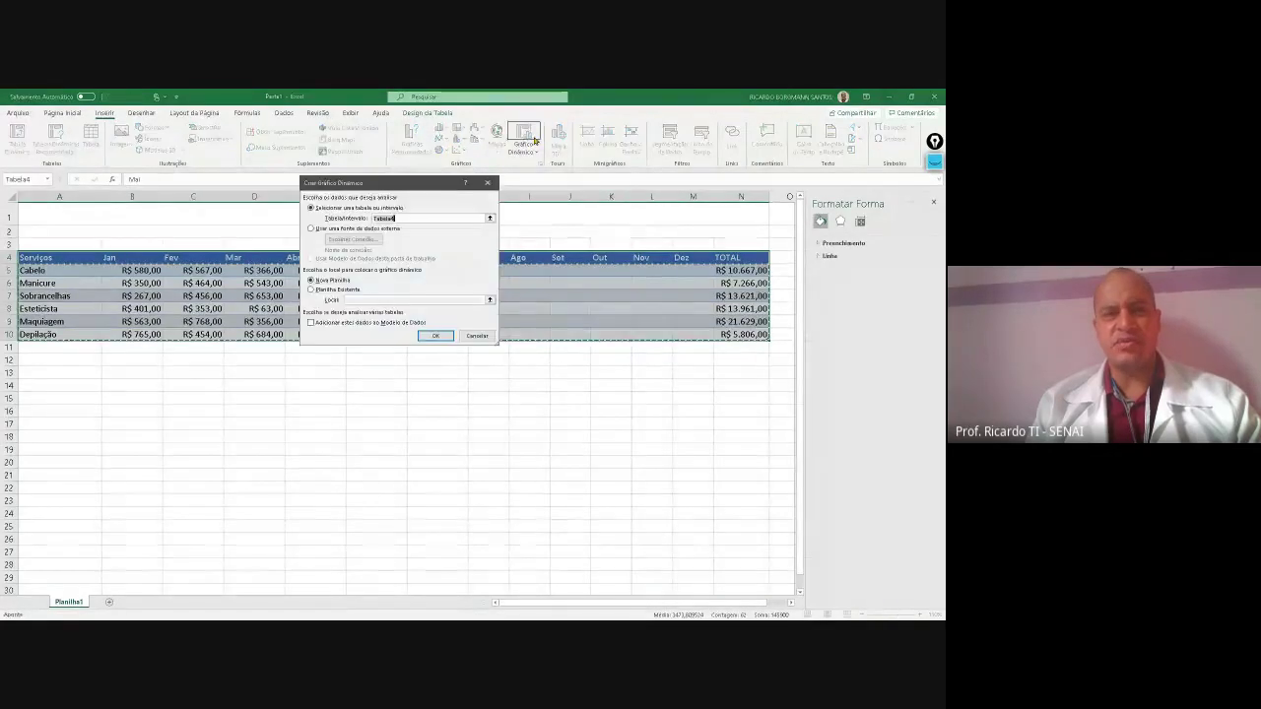
pyautogui.click(431, 337)
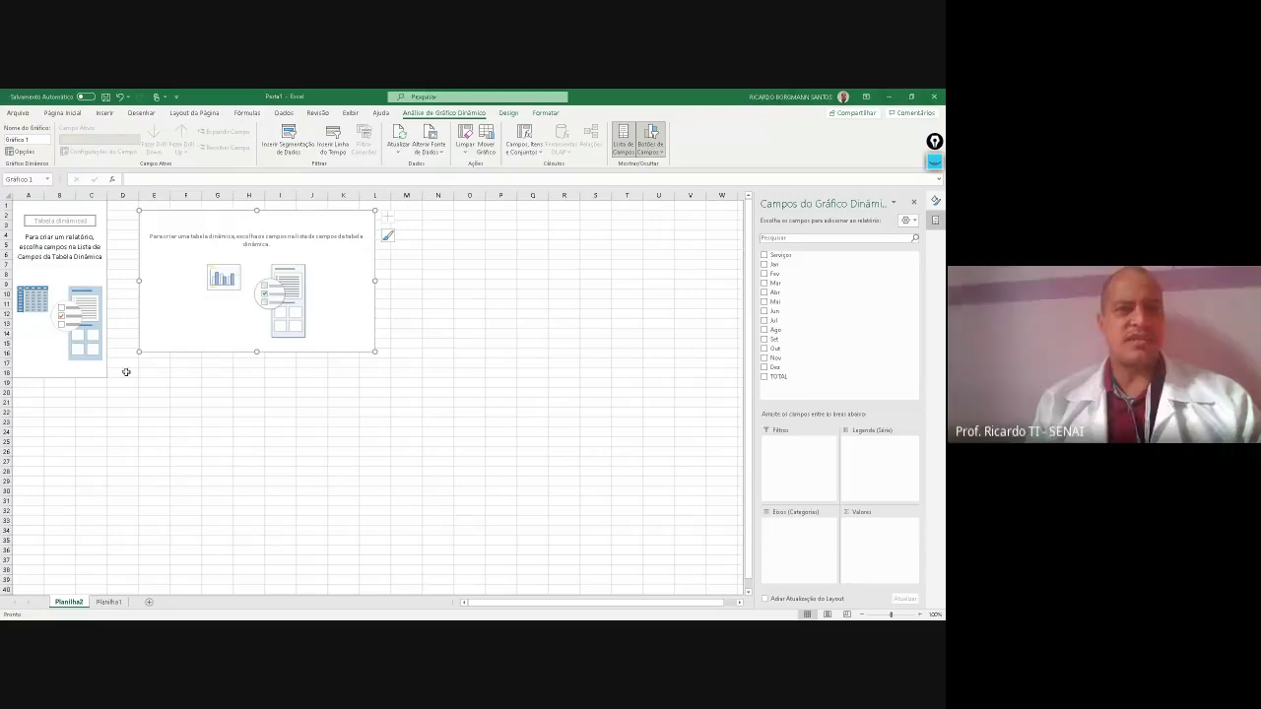
pyautogui.rightClick(69, 603)
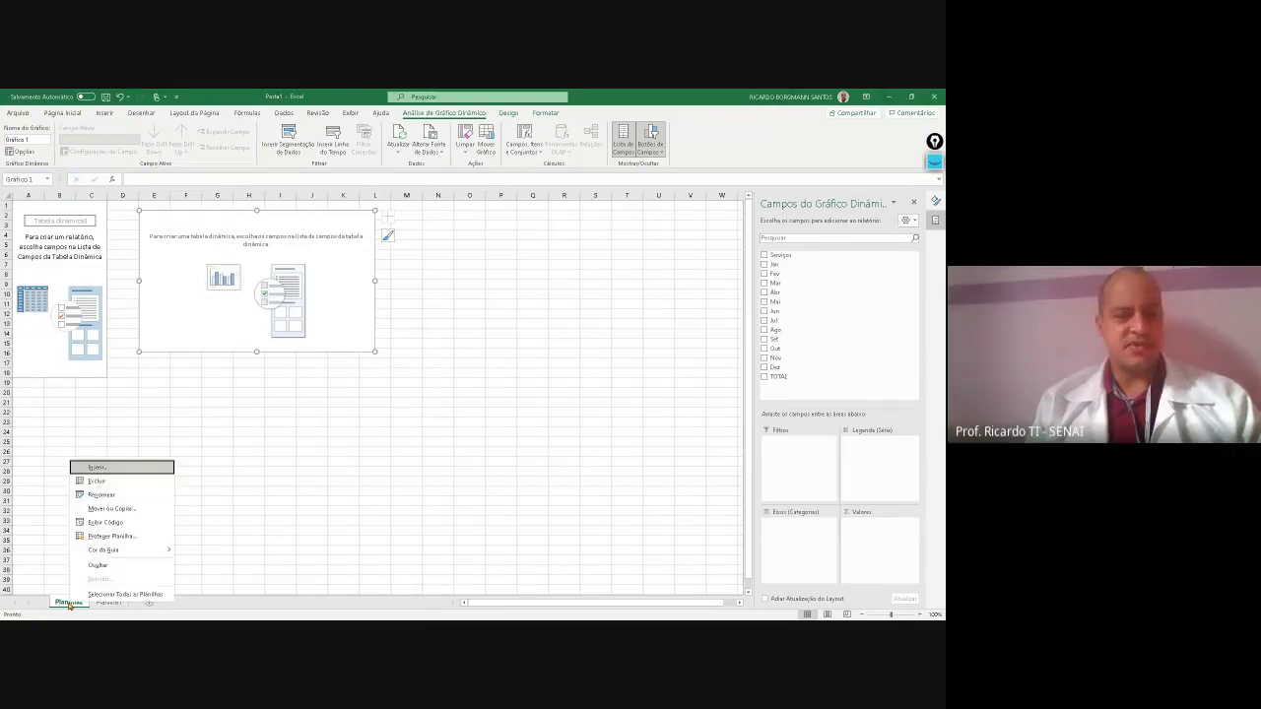
pyautogui.click(126, 480)
pyautogui.click(457, 386)
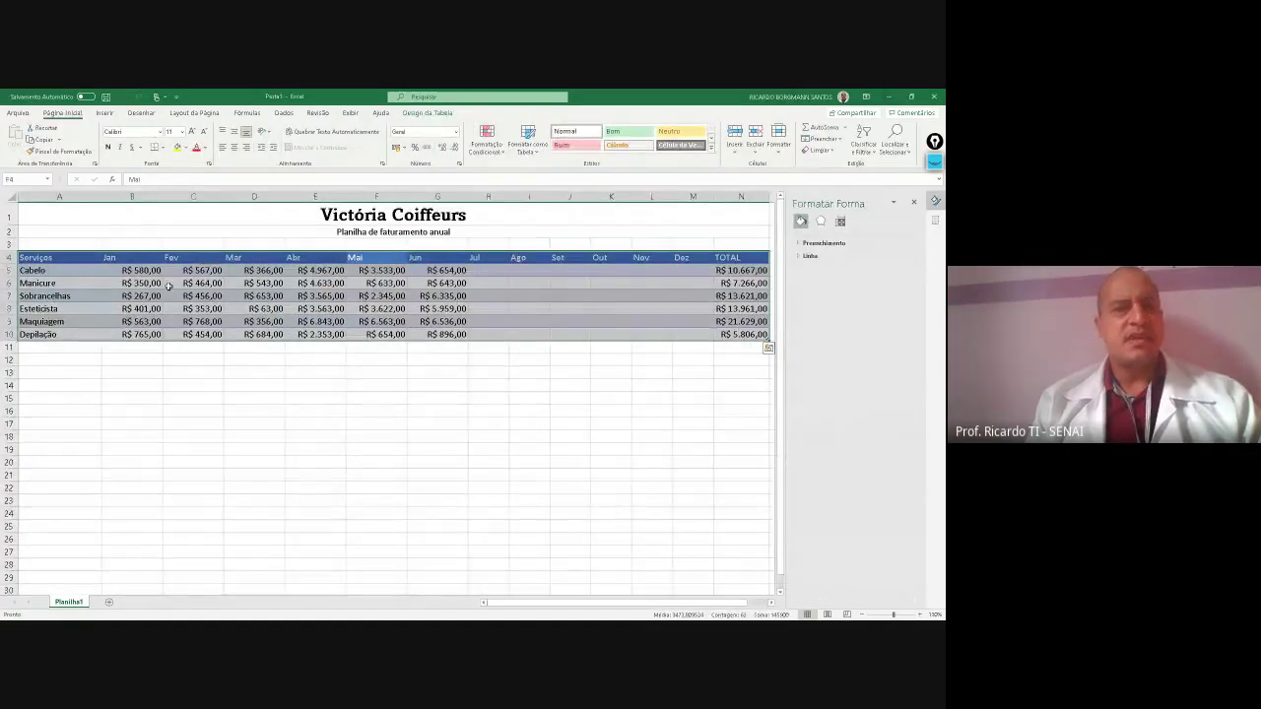
# Insert the recommended Coluna Agrupada chart, with TOTAL drawn as a line, from the selected table
pyautogui.click(105, 113)
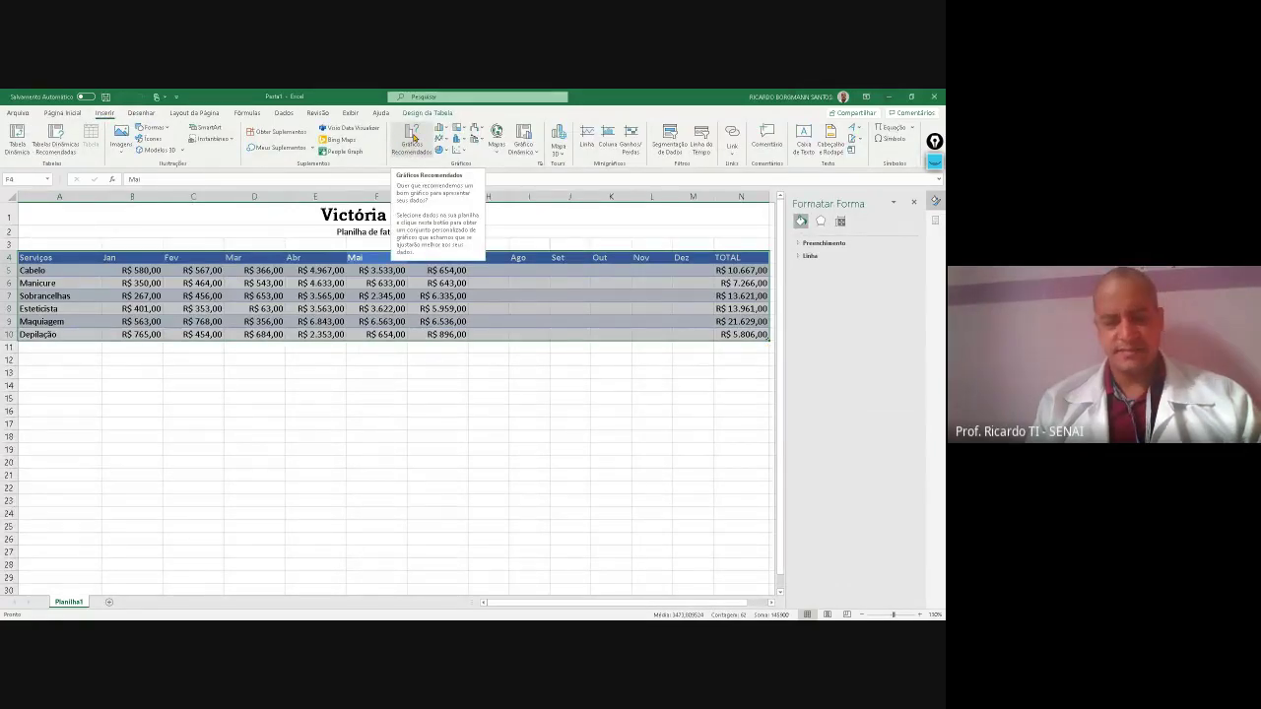
pyautogui.press('super')
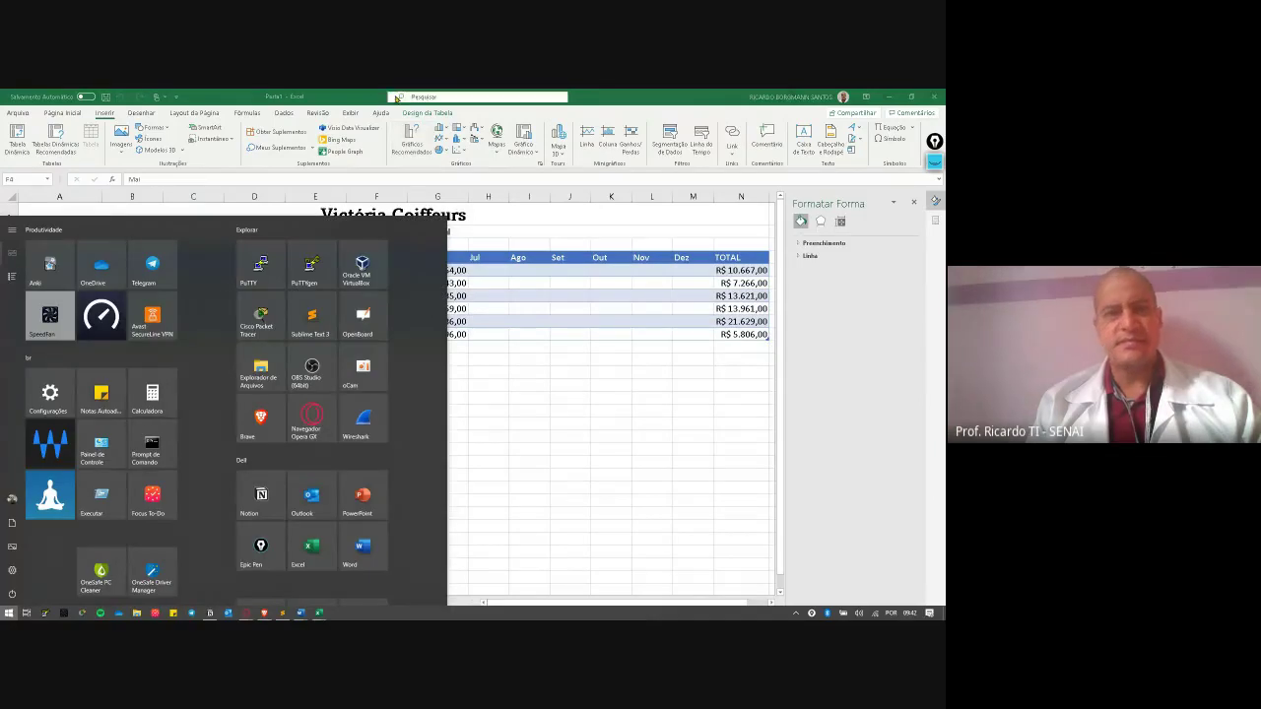
pyautogui.press('super')
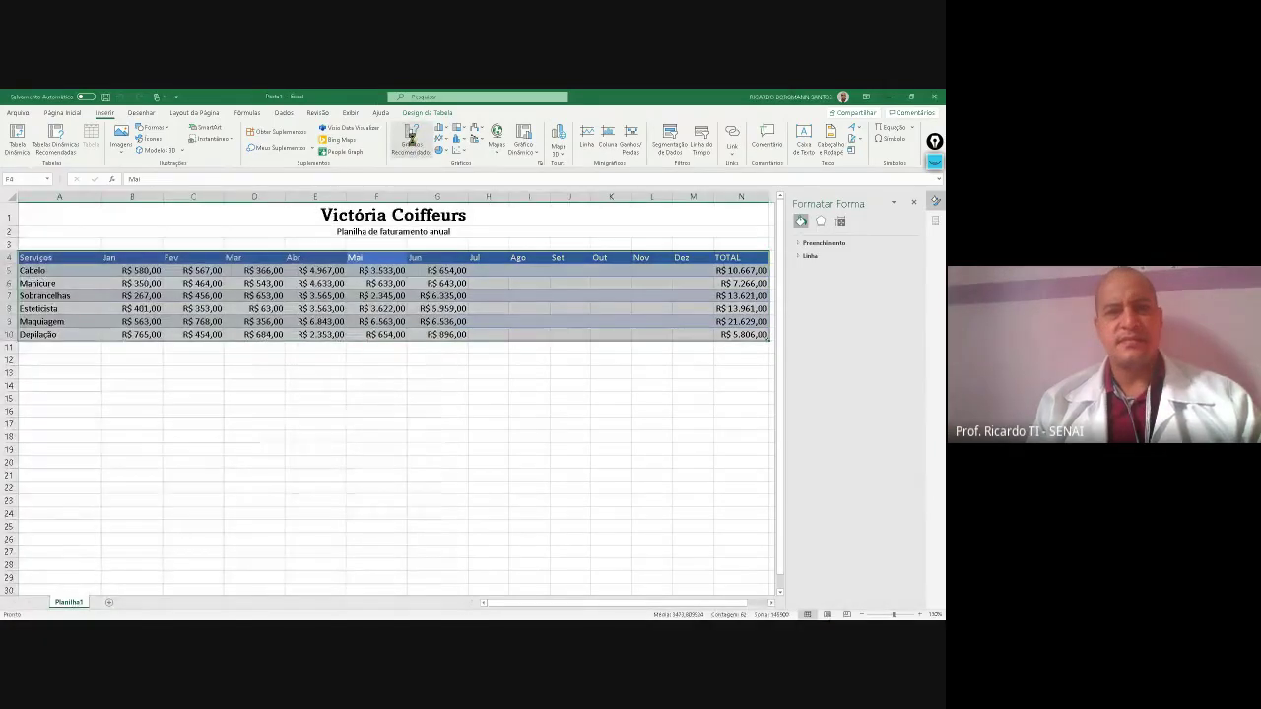
pyautogui.click(412, 138)
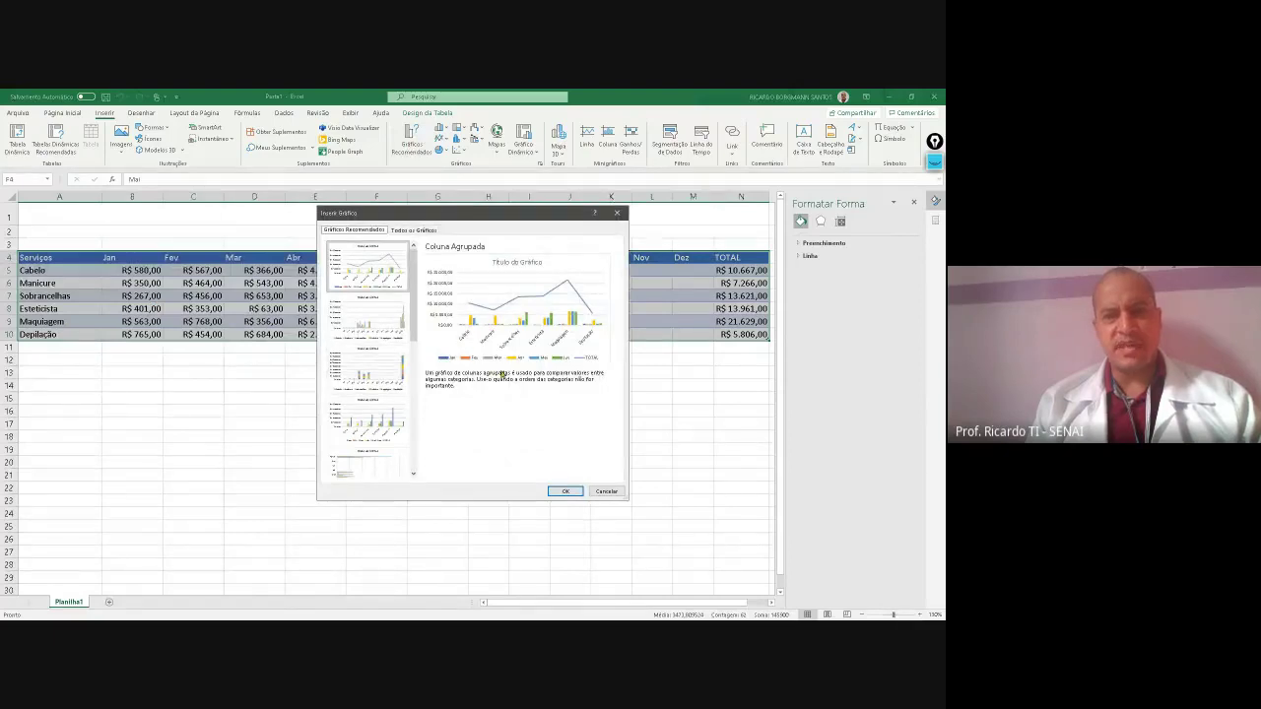
pyautogui.click(563, 492)
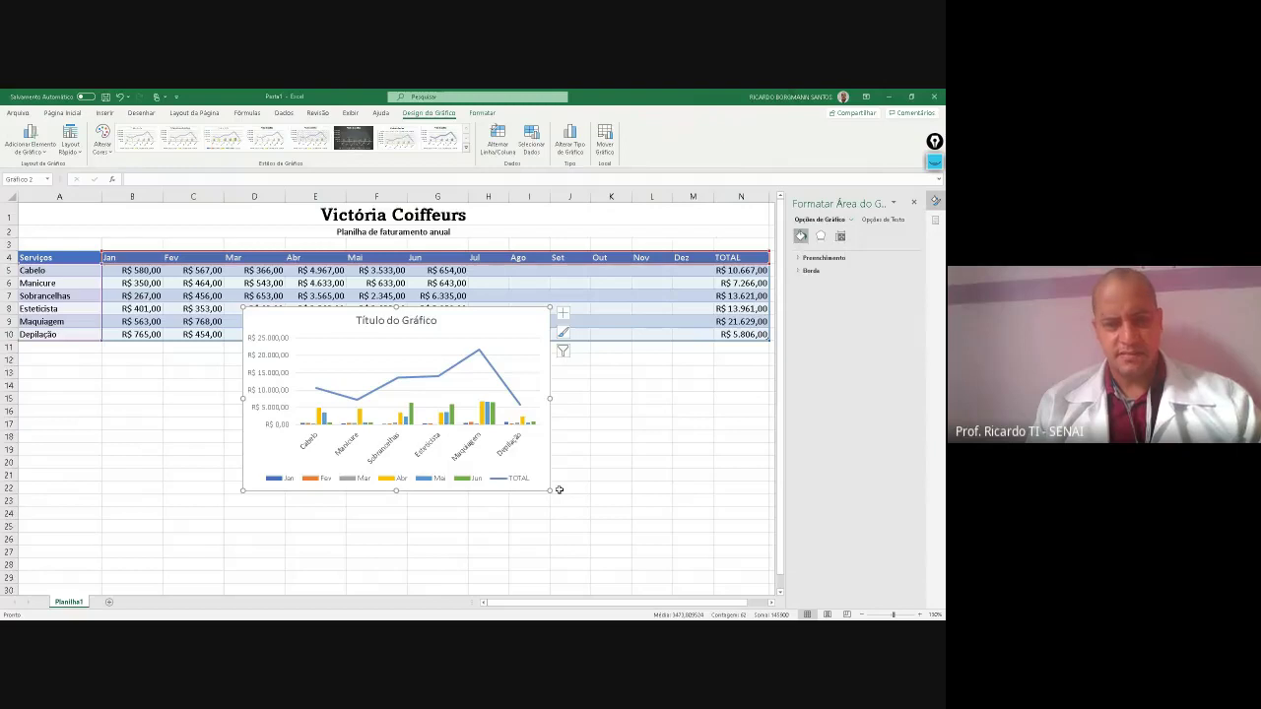
# Move the chart below the table and enlarge it to span about columns A to M and rows 11 to 30
pyautogui.moveTo(335, 315); pyautogui.dragTo(306, 369)
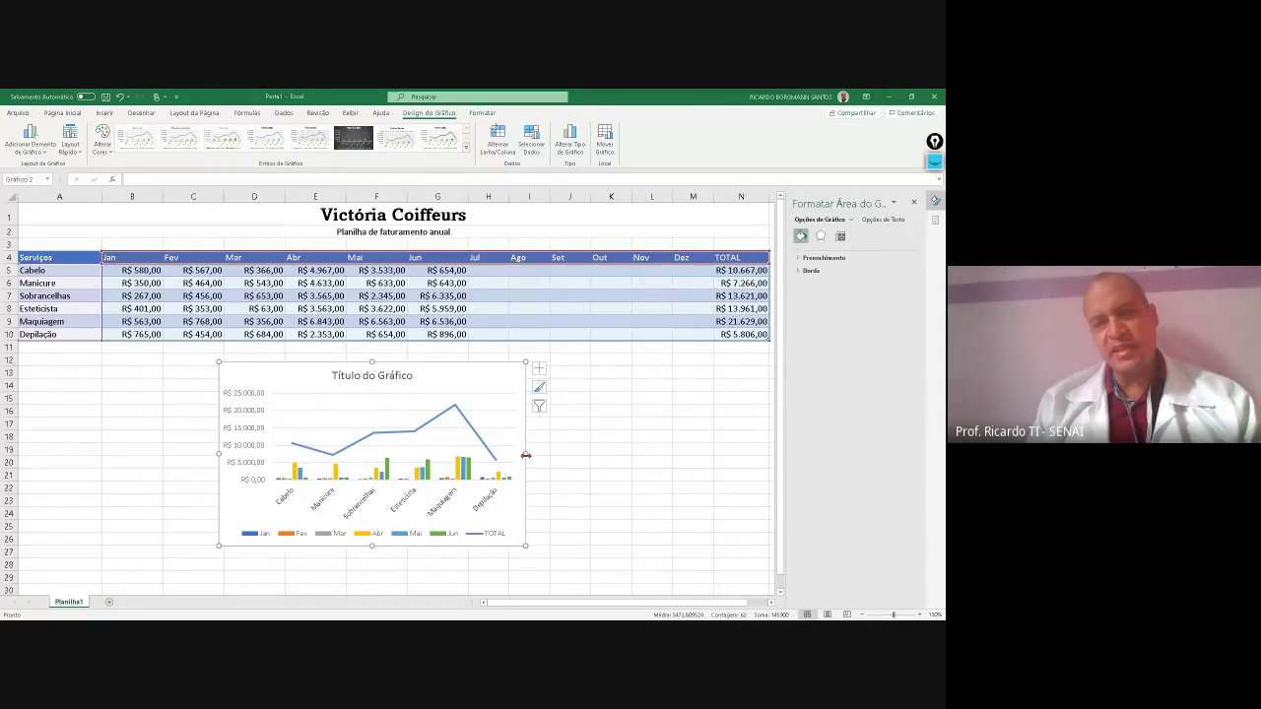
pyautogui.moveTo(524, 454); pyautogui.dragTo(697, 489)
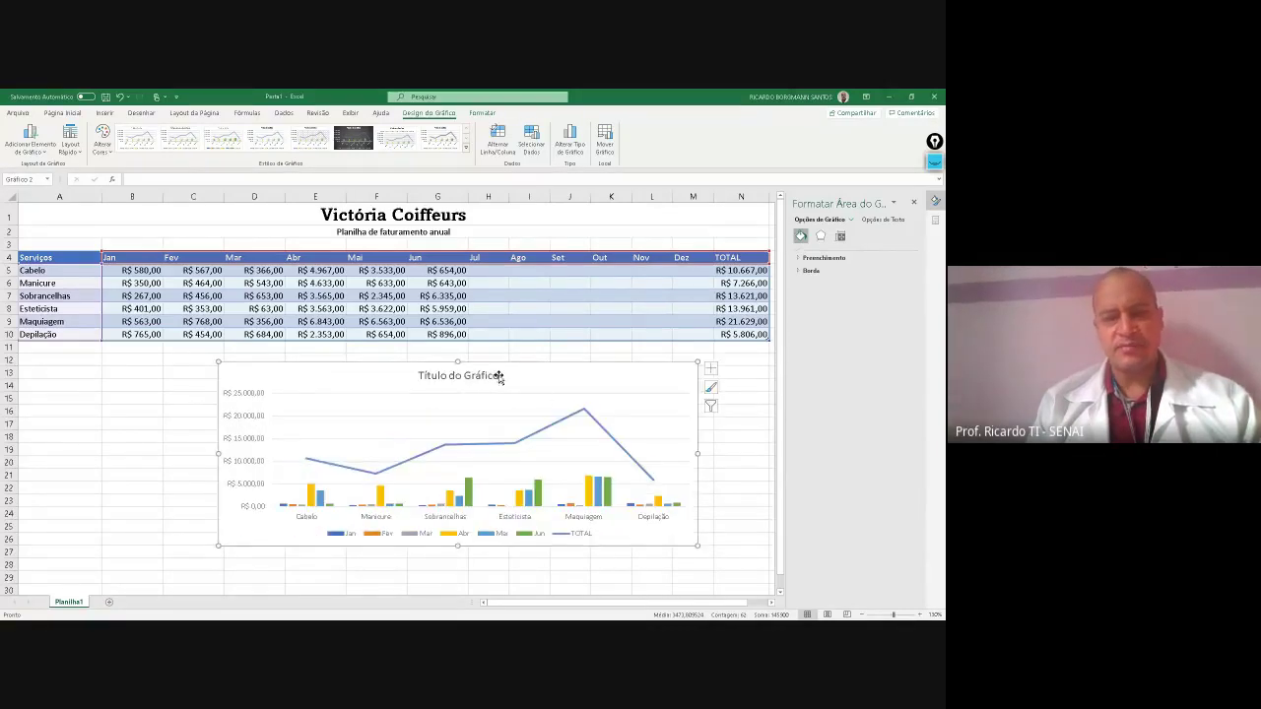
pyautogui.moveTo(456, 360); pyautogui.dragTo(456, 346)
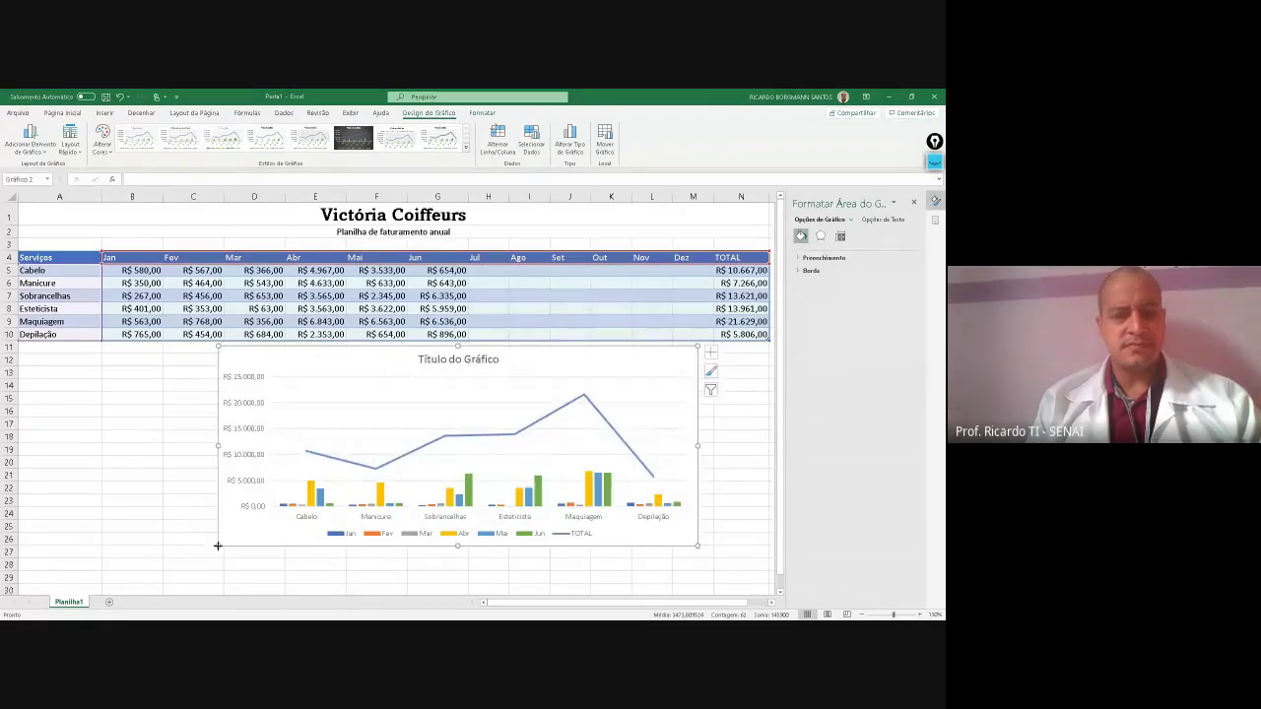
pyautogui.moveTo(218, 545); pyautogui.dragTo(59, 591)
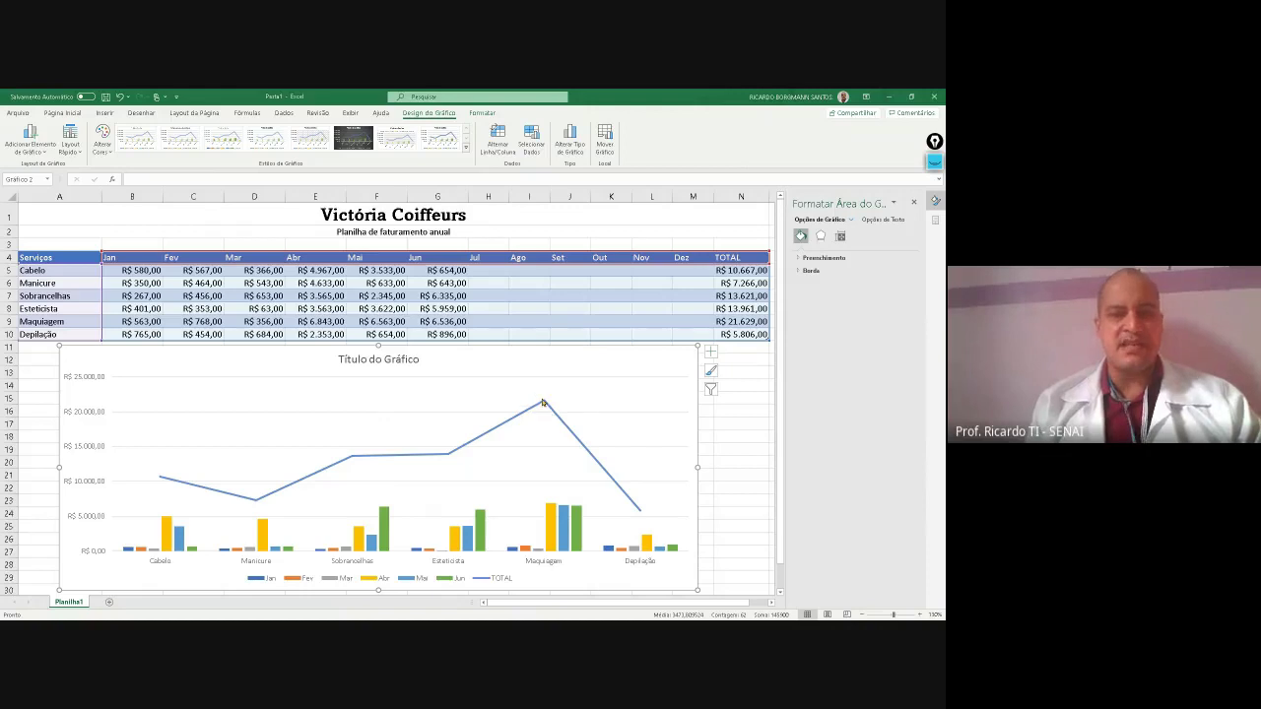
# Examine the line, shadow and glow formatting options for the chart's major gridlines without changing any
pyautogui.moveTo(543, 403)
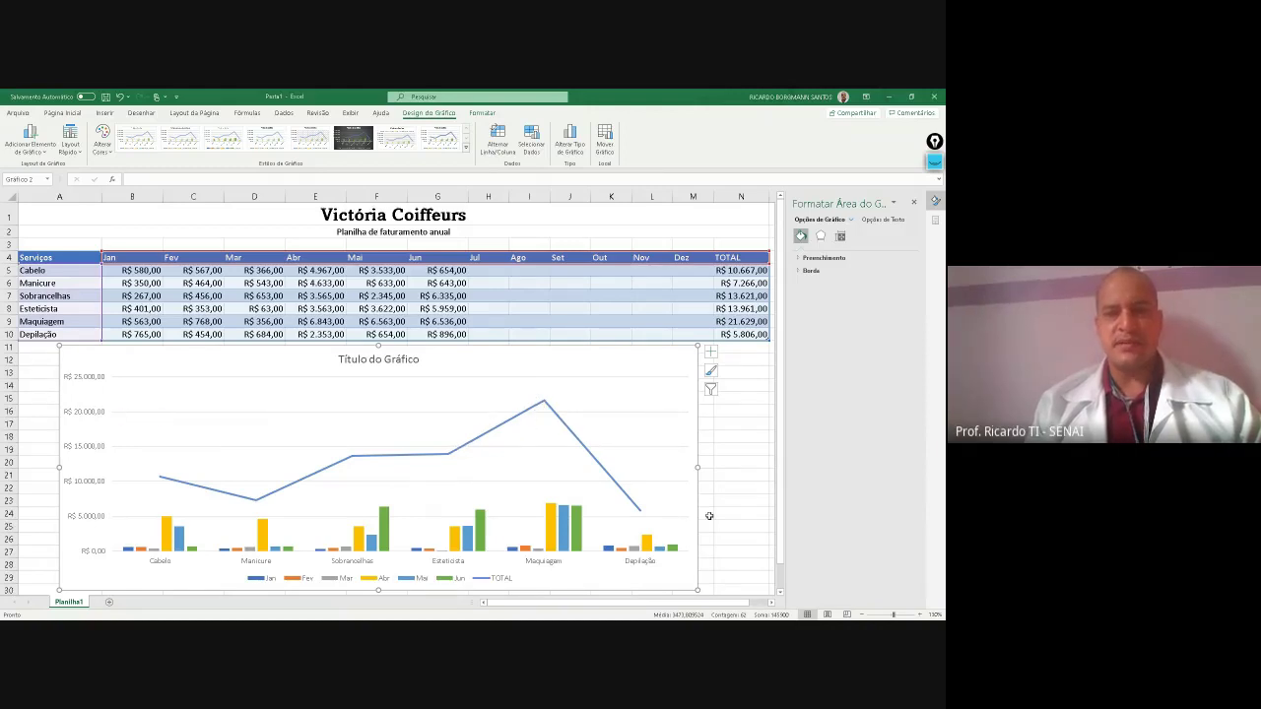
pyautogui.click(743, 511)
pyautogui.click(622, 452)
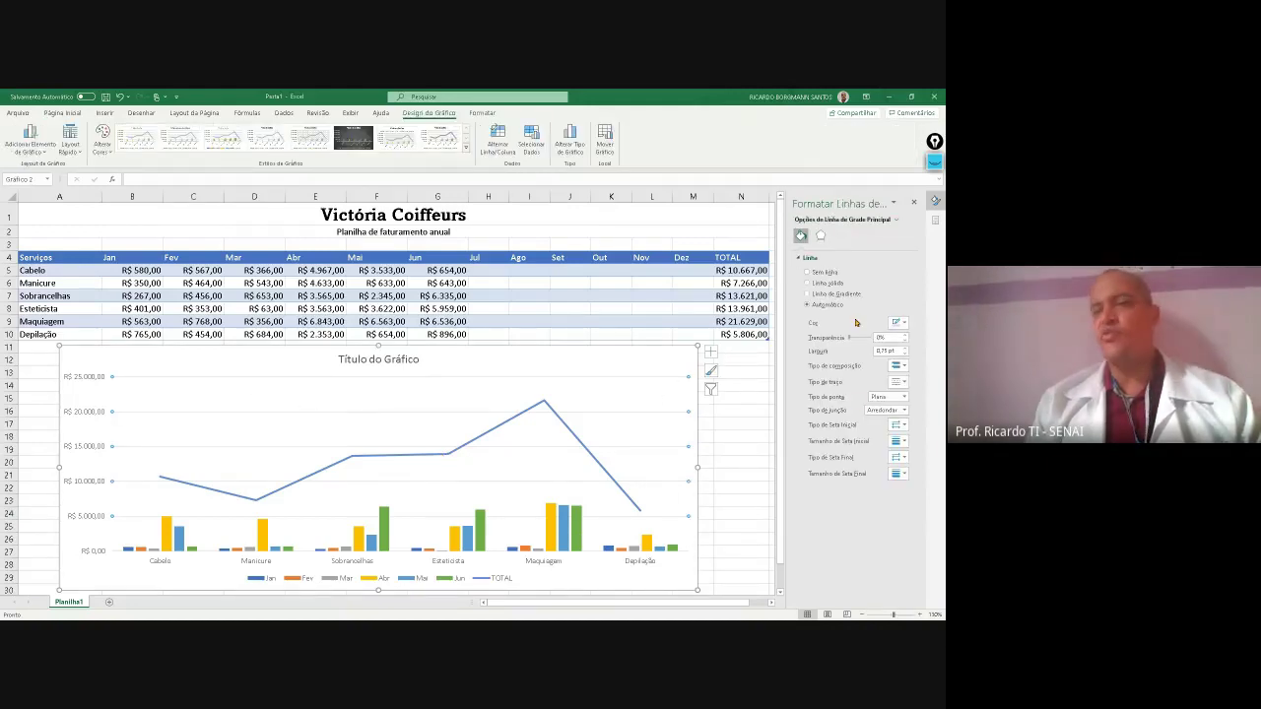
pyautogui.click(820, 237)
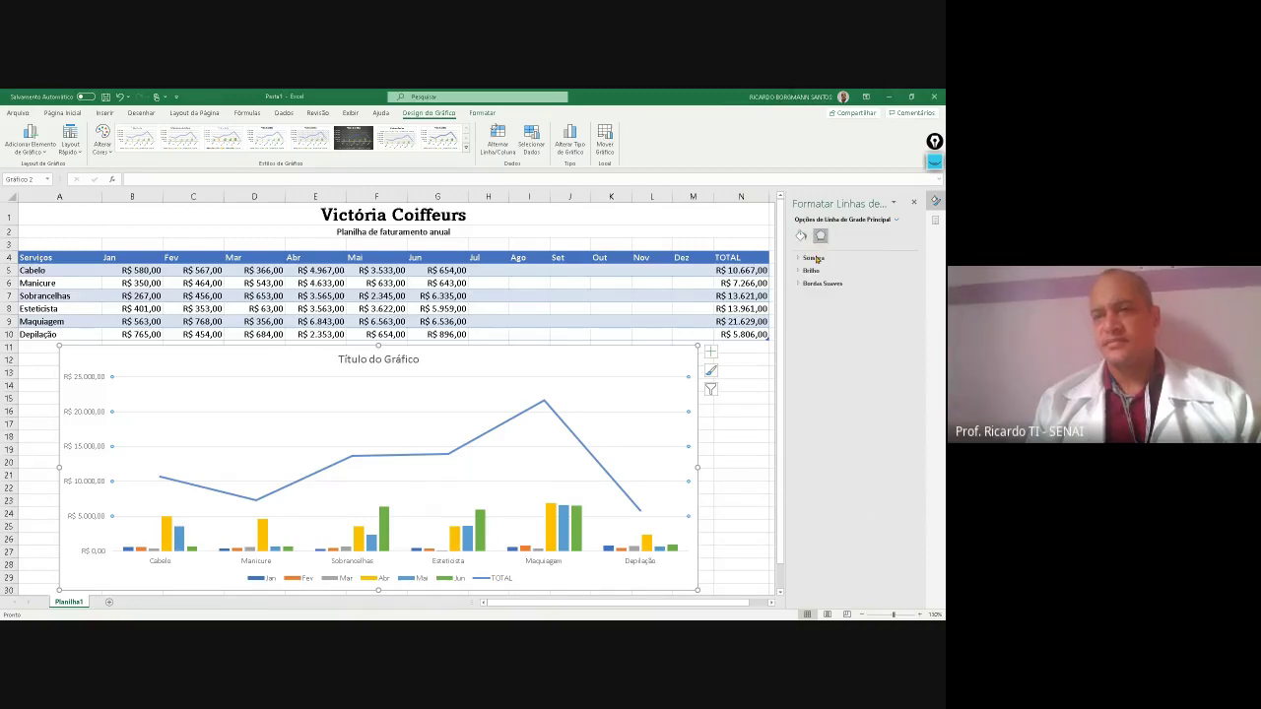
pyautogui.click(806, 257)
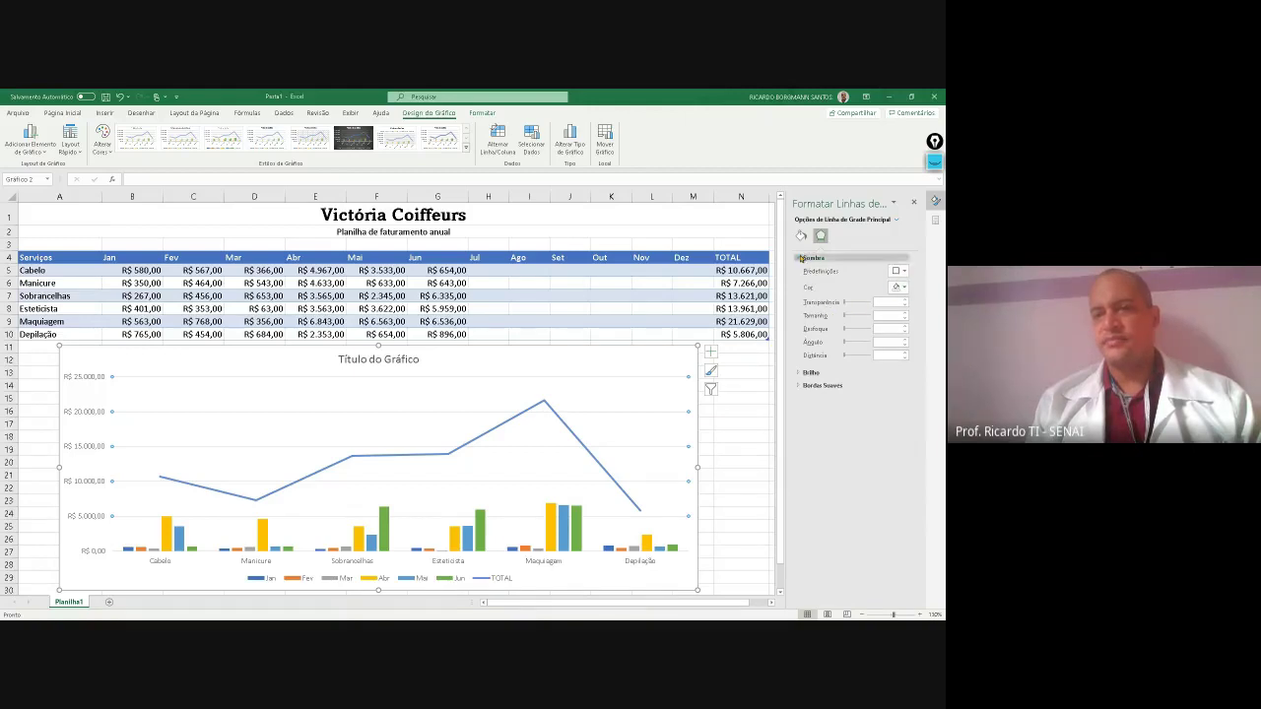
pyautogui.click(811, 372)
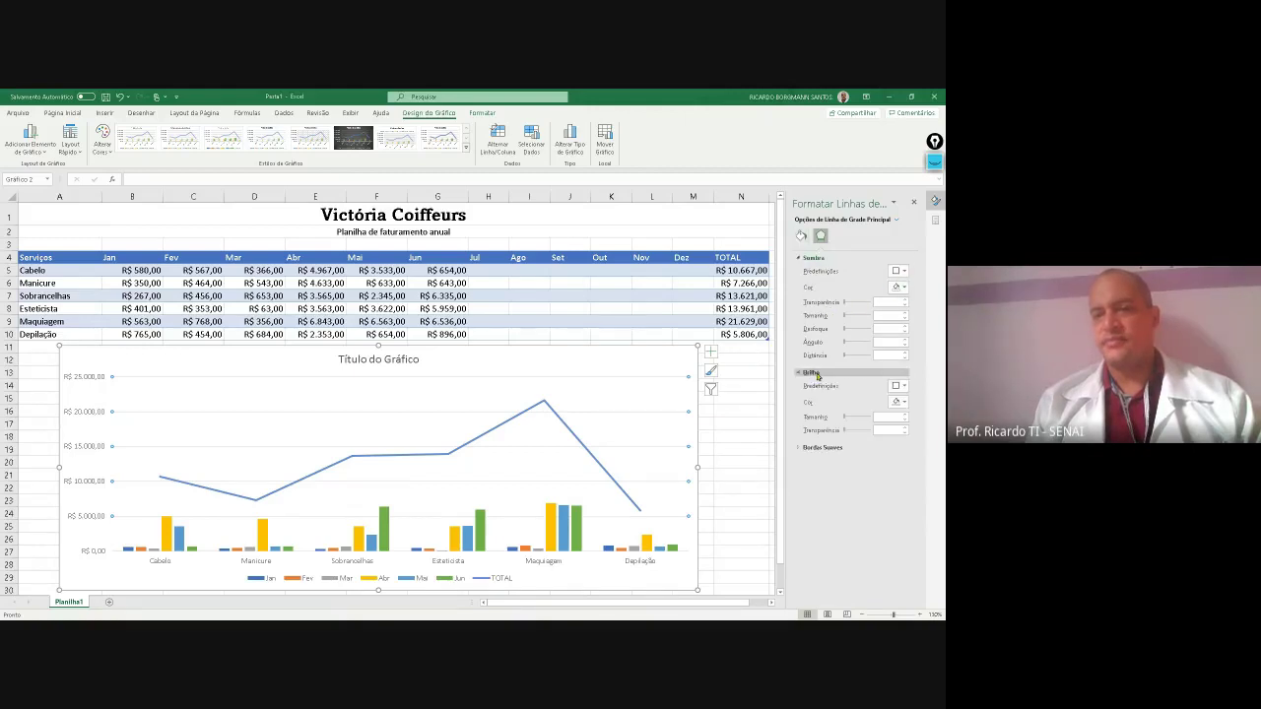
pyautogui.click(499, 238)
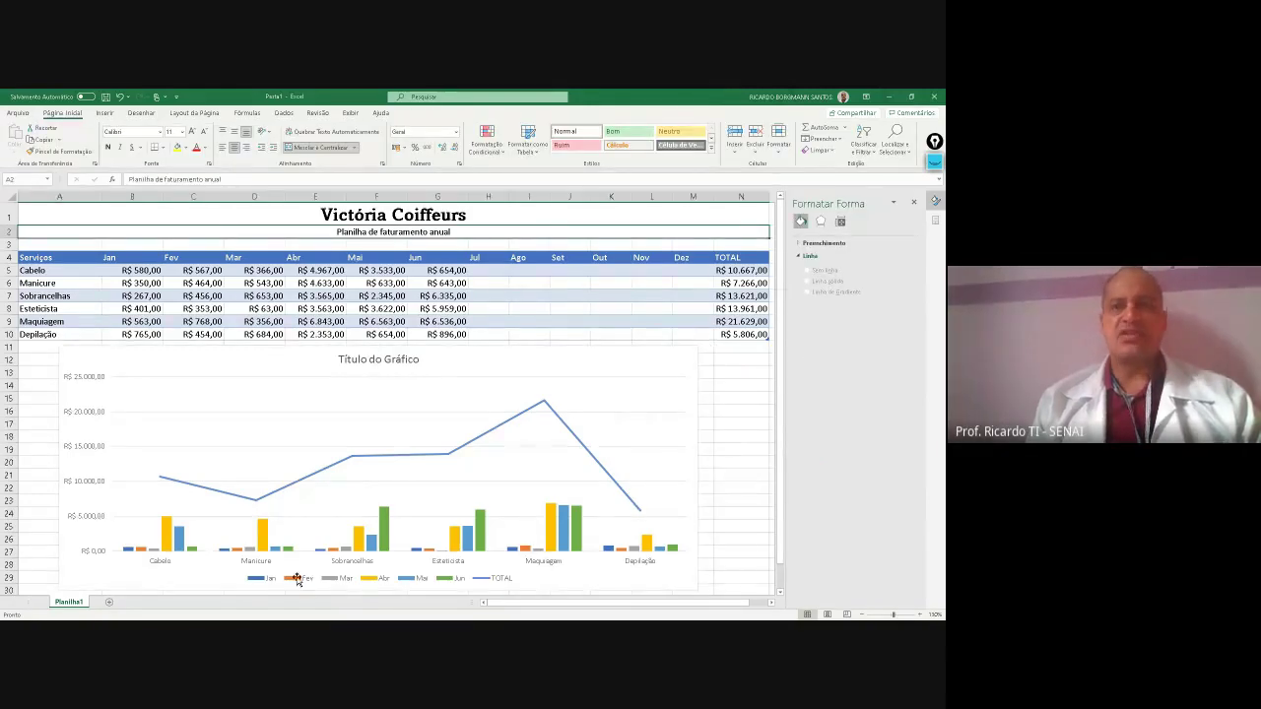
# Switch to the Google Meet call, review its chat messages, and return to the maximized Excel workbook
pyautogui.press('super+Down')
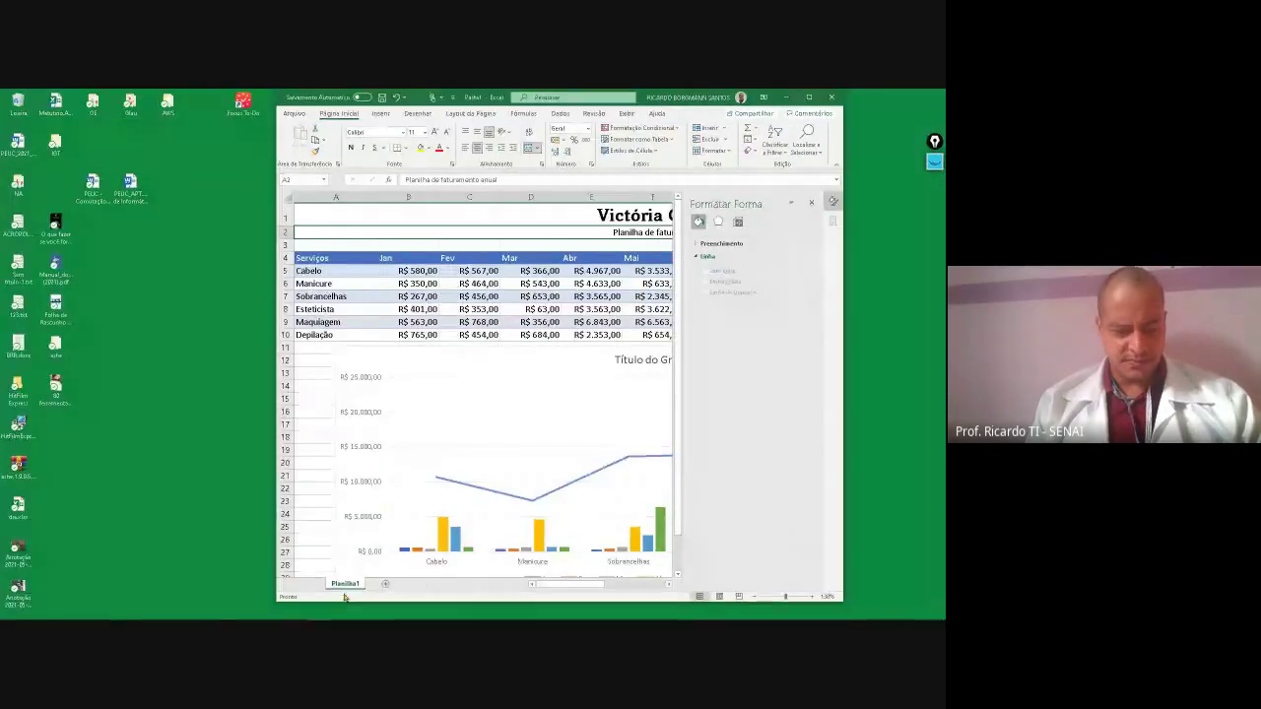
pyautogui.press('super')
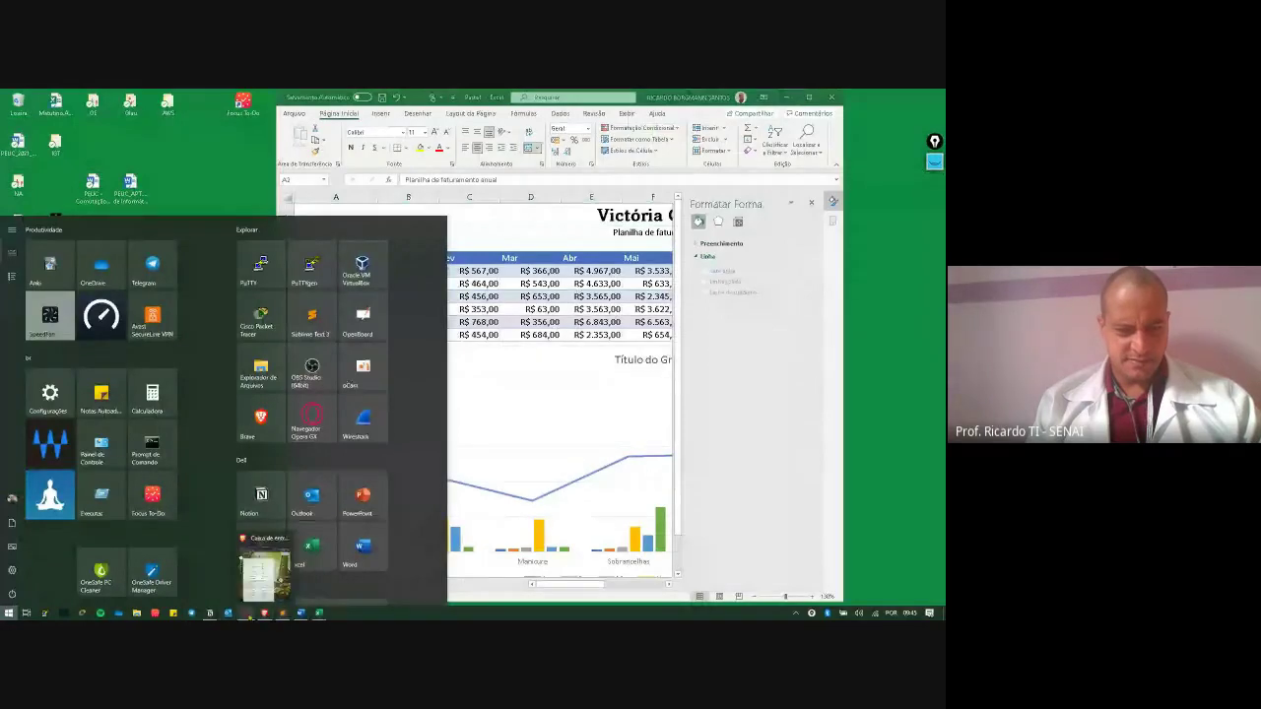
pyautogui.moveTo(246, 613)
pyautogui.click(187, 569)
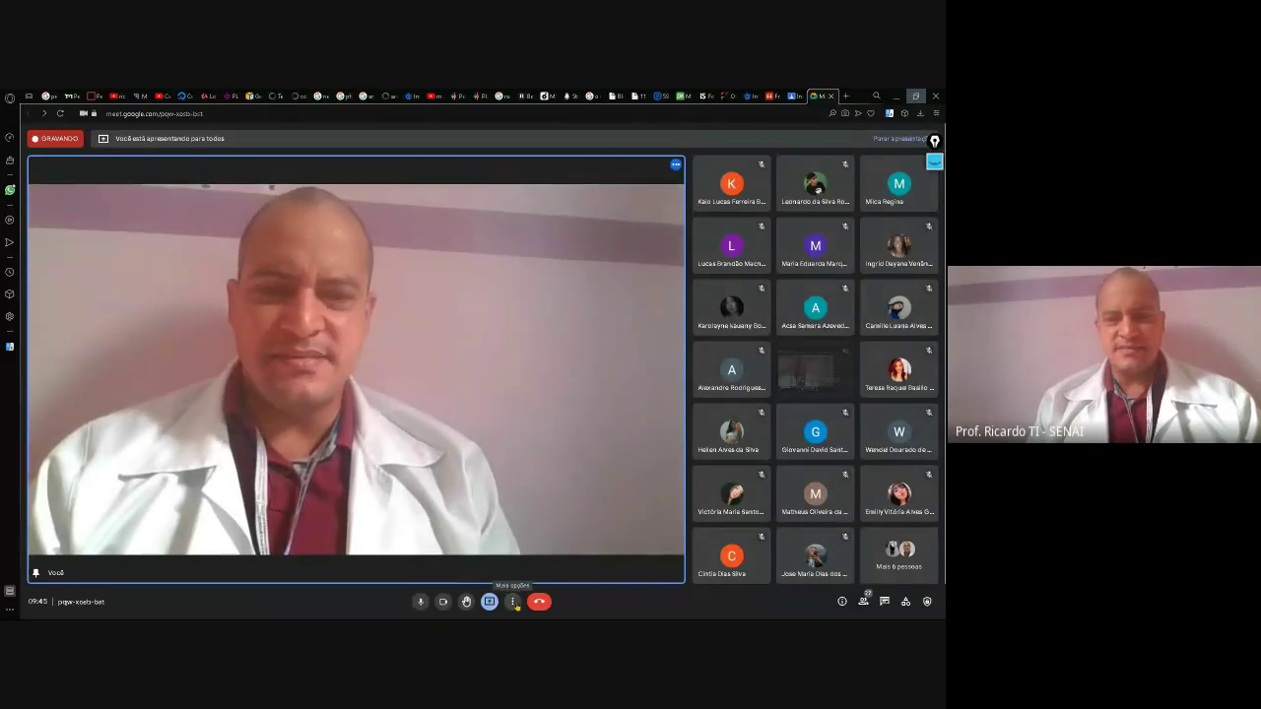
pyautogui.click(883, 601)
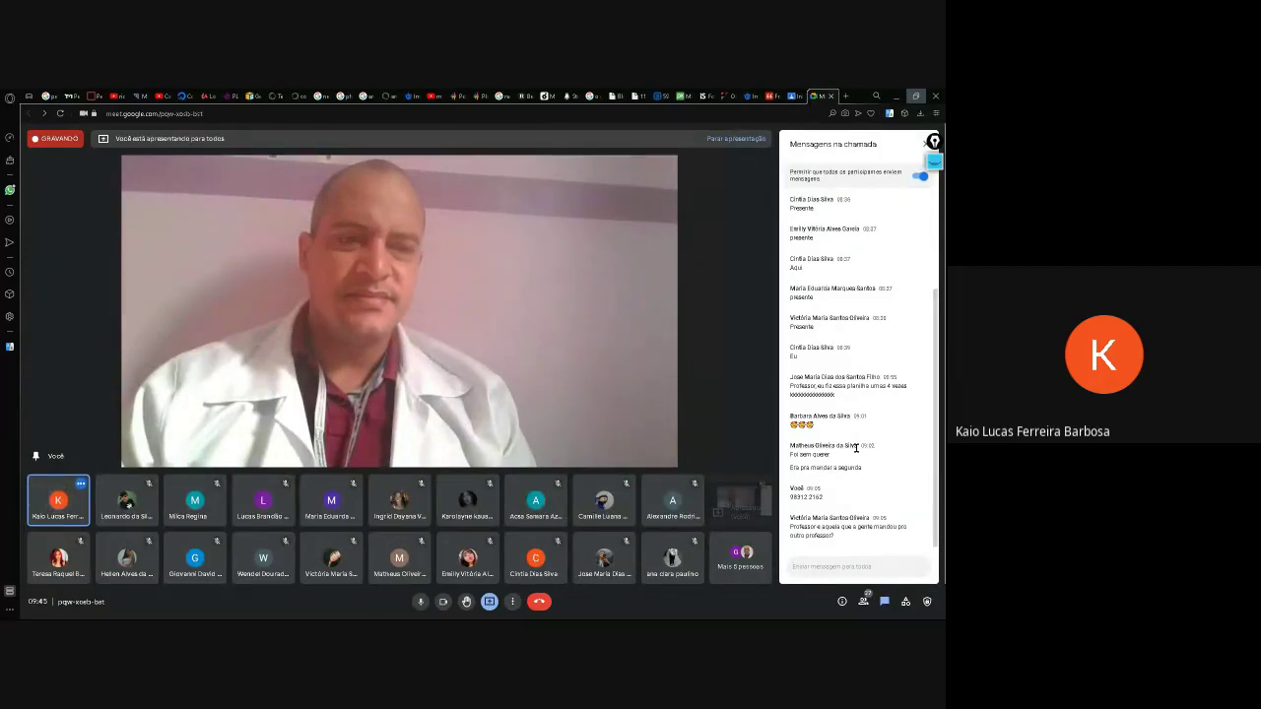
pyautogui.scroll(10, 856, 449)
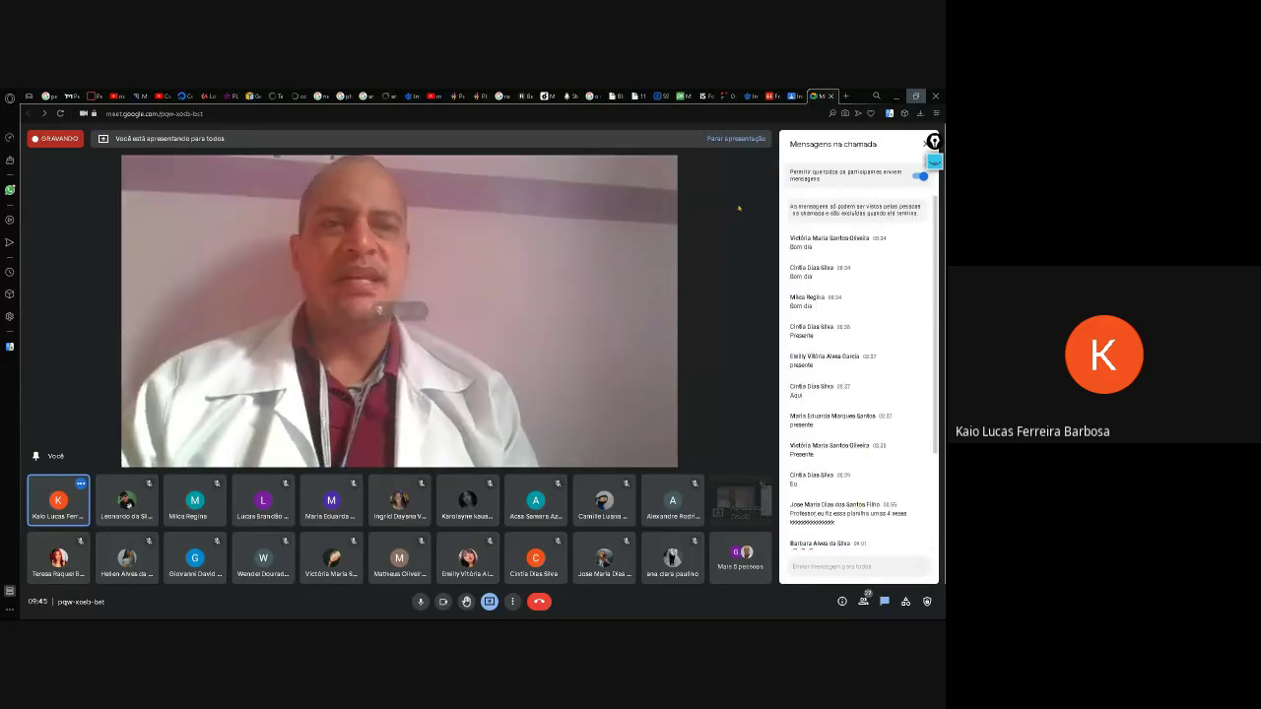
pyautogui.click(896, 97)
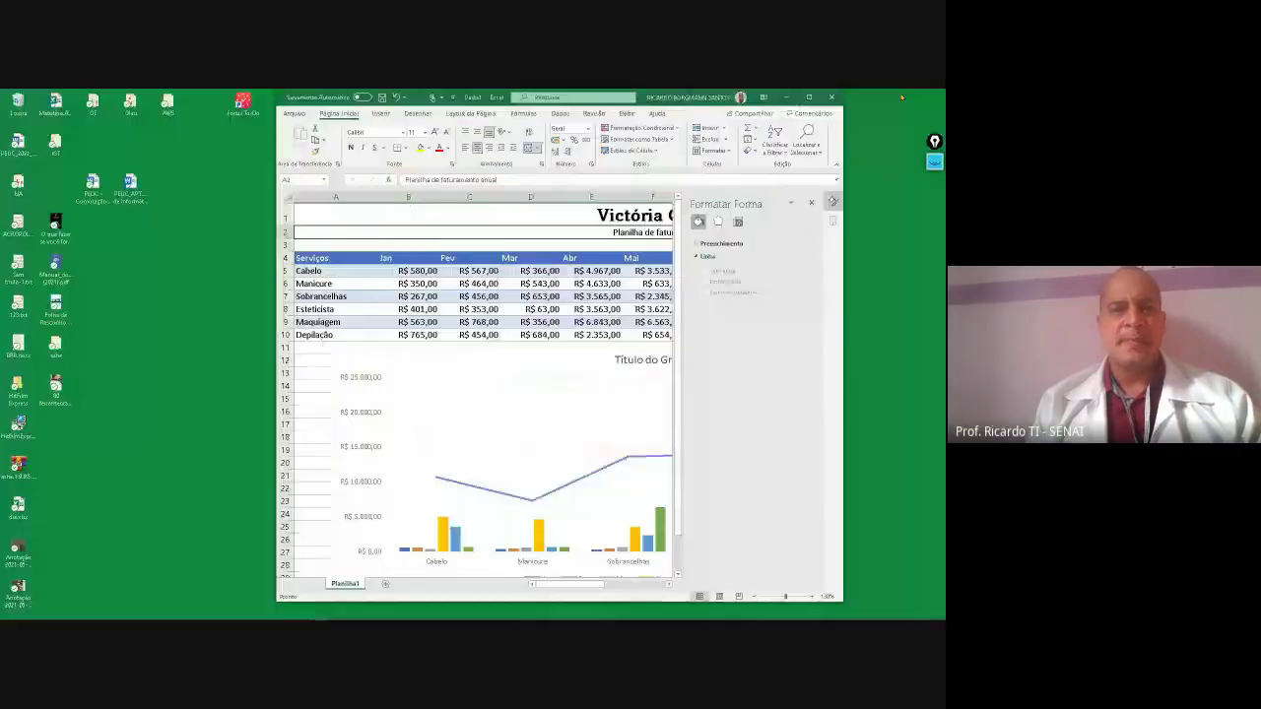
pyautogui.doubleClick(671, 95)
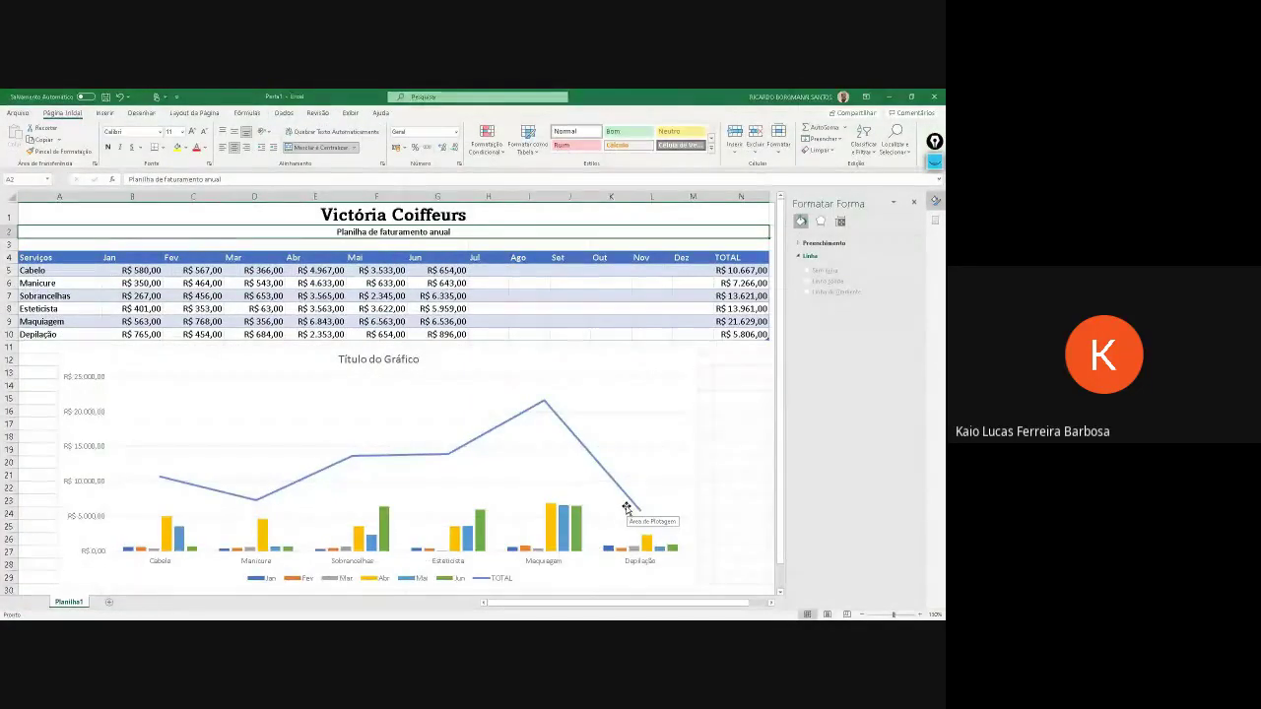
# Close the Formatar Forma pane and enlarge the view of the revenue table and chart
pyautogui.scroll(1, 627, 507)
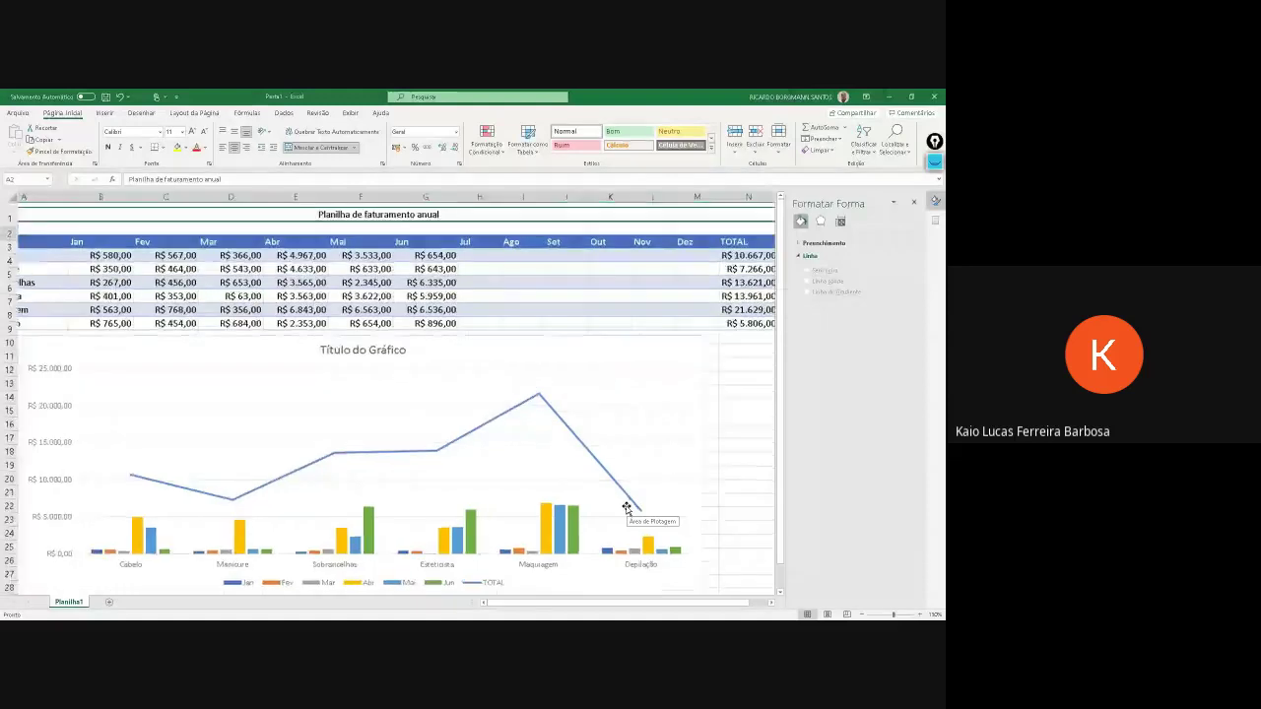
pyautogui.scroll(2, 627, 507)
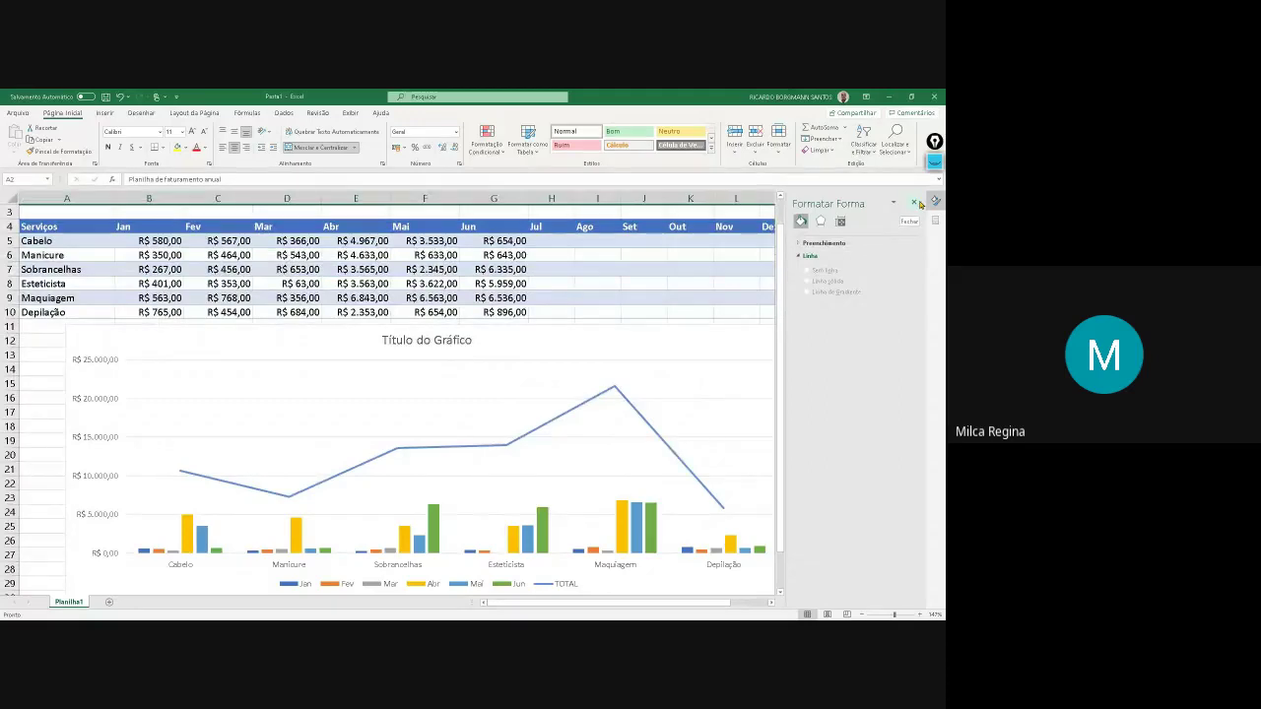
pyautogui.click(915, 203)
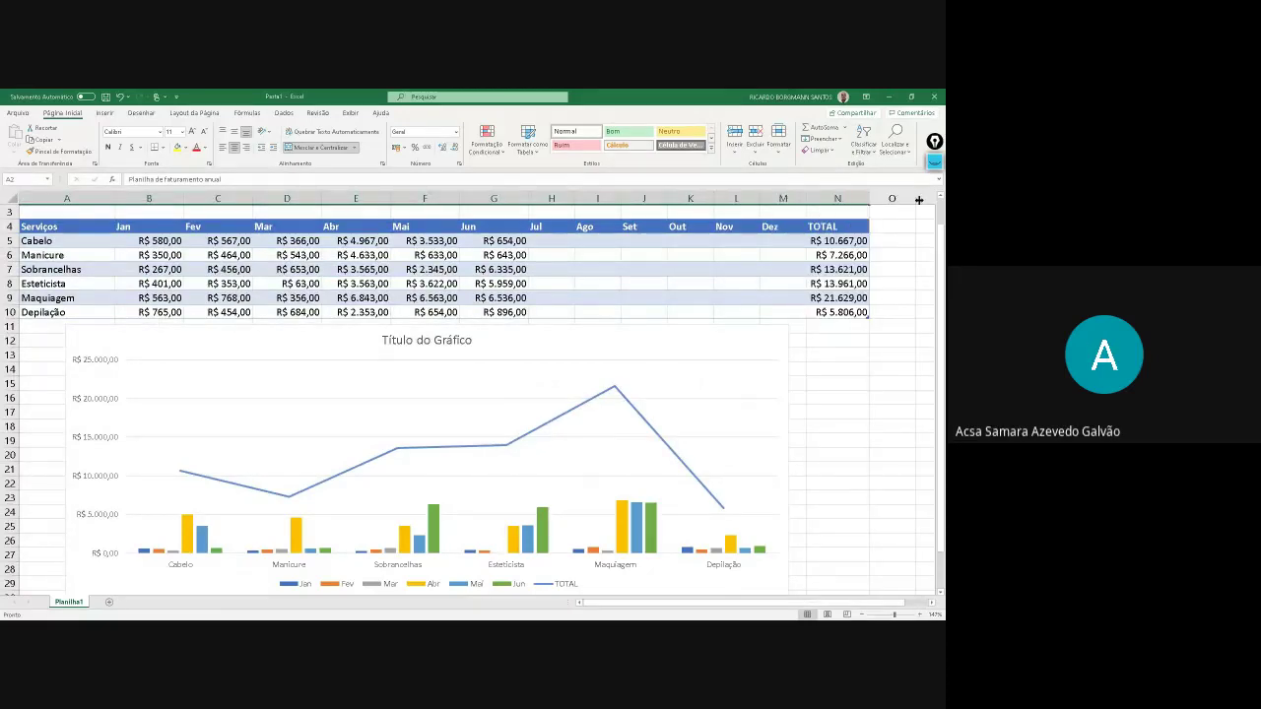
pyautogui.scroll(2, 883, 467)
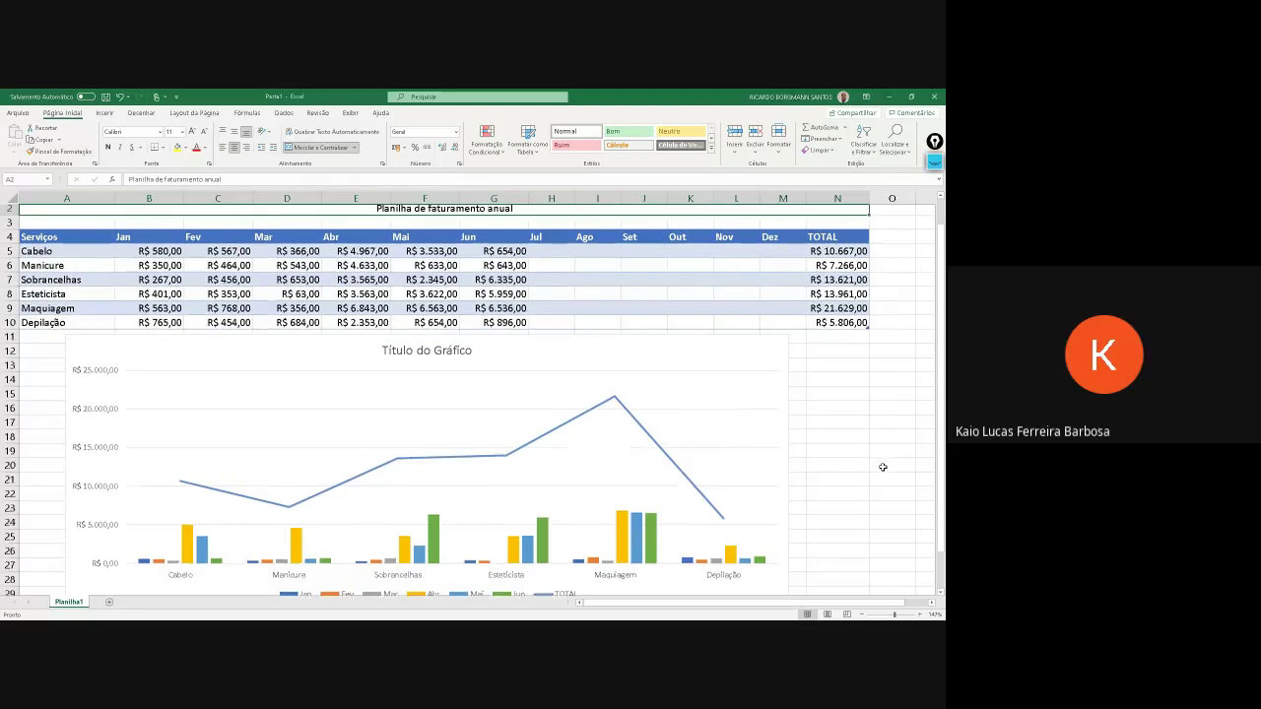
pyautogui.scroll(-4, 883, 467)
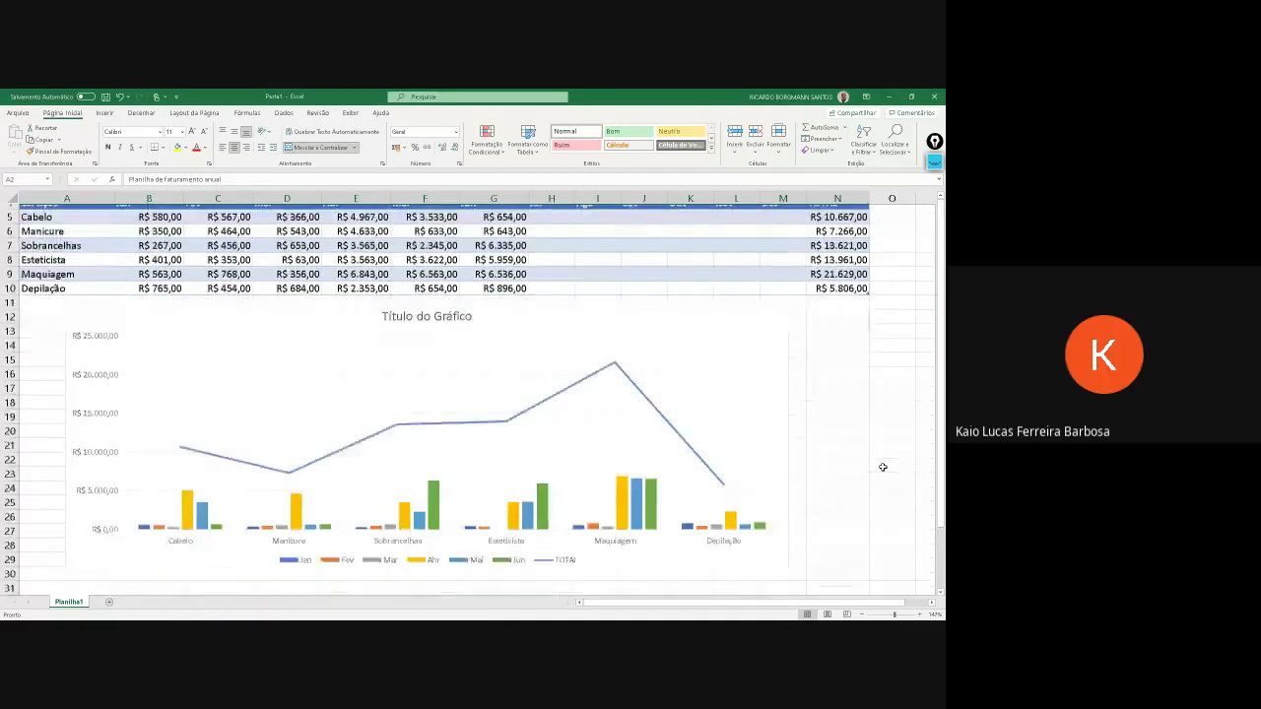
pyautogui.scroll(3, 882, 467)
pyautogui.scroll(2, 883, 467)
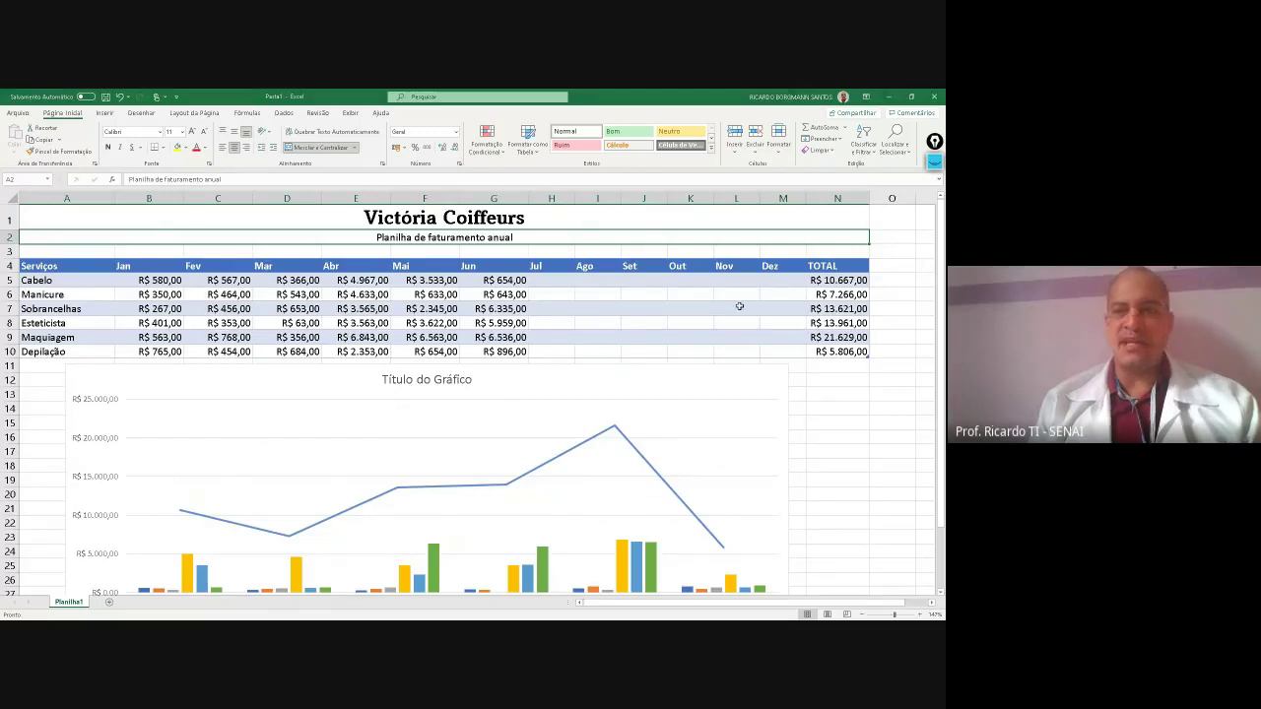
# Move the existing chart aside so it starts at about column M, clearing the area below the revenue table
pyautogui.scroll(2, 739, 306)
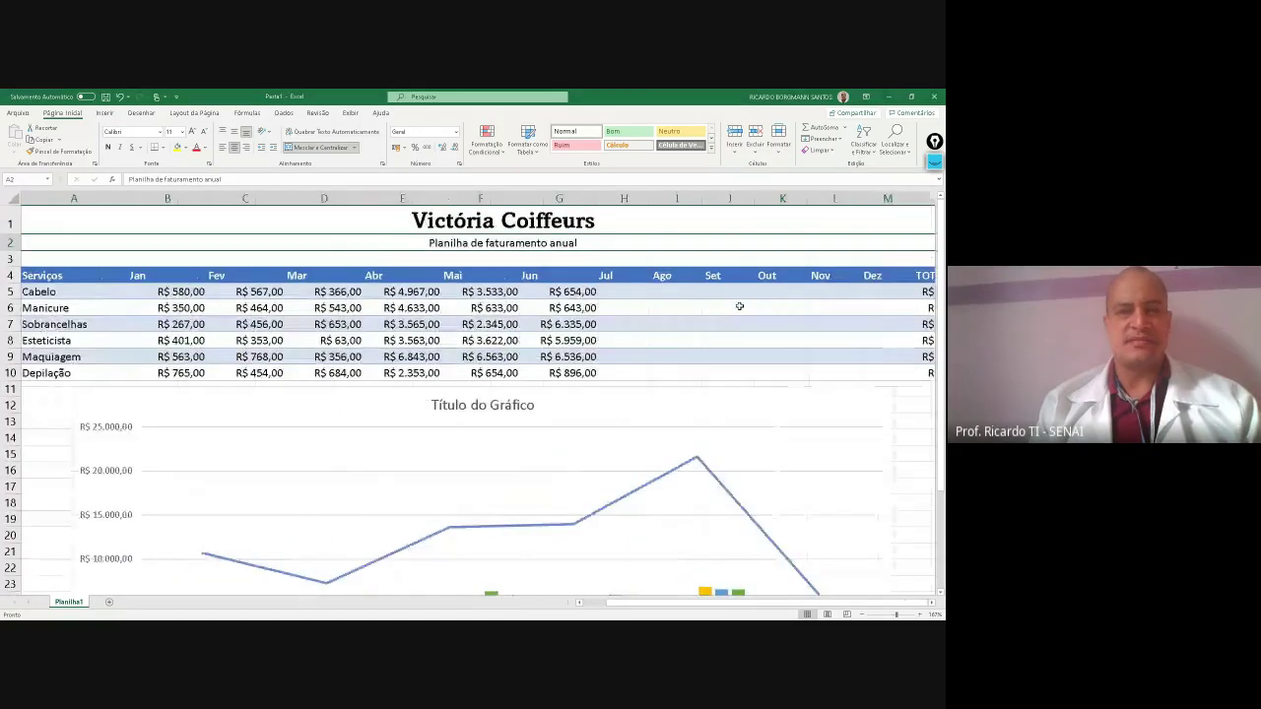
pyautogui.scroll(-3, 747, 305)
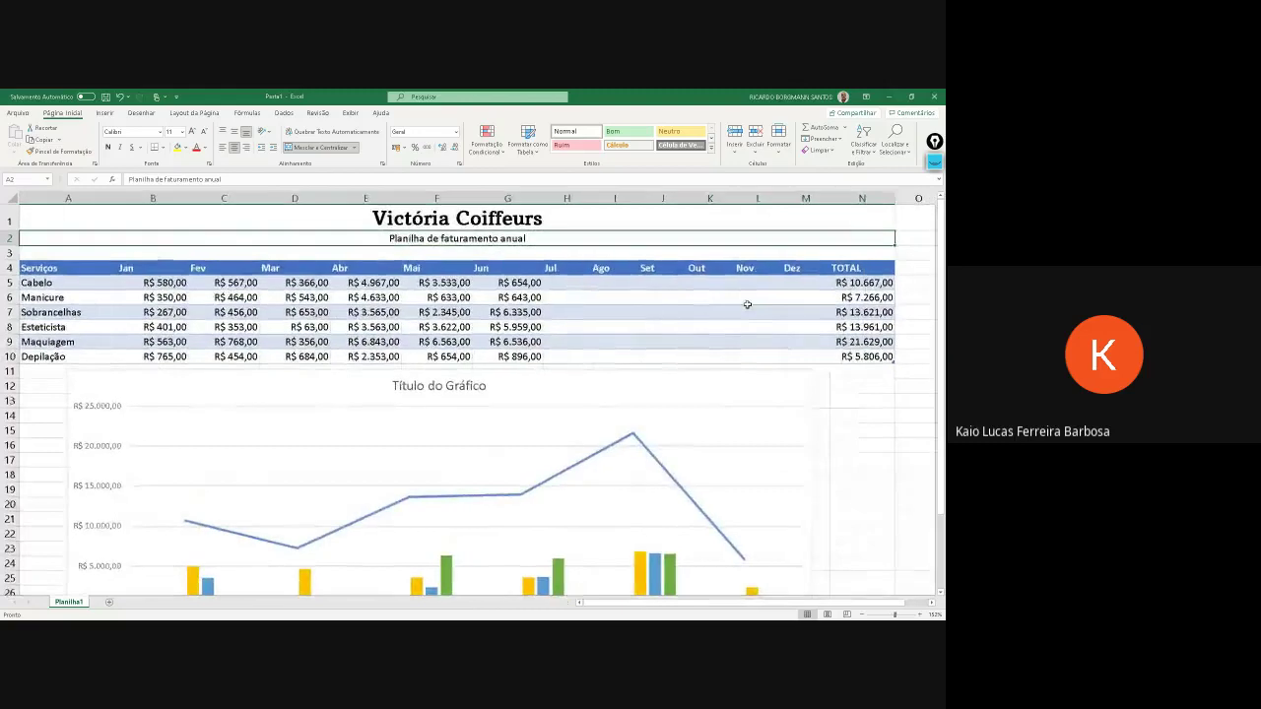
pyautogui.scroll(2, 747, 306)
pyautogui.scroll(2, 747, 305)
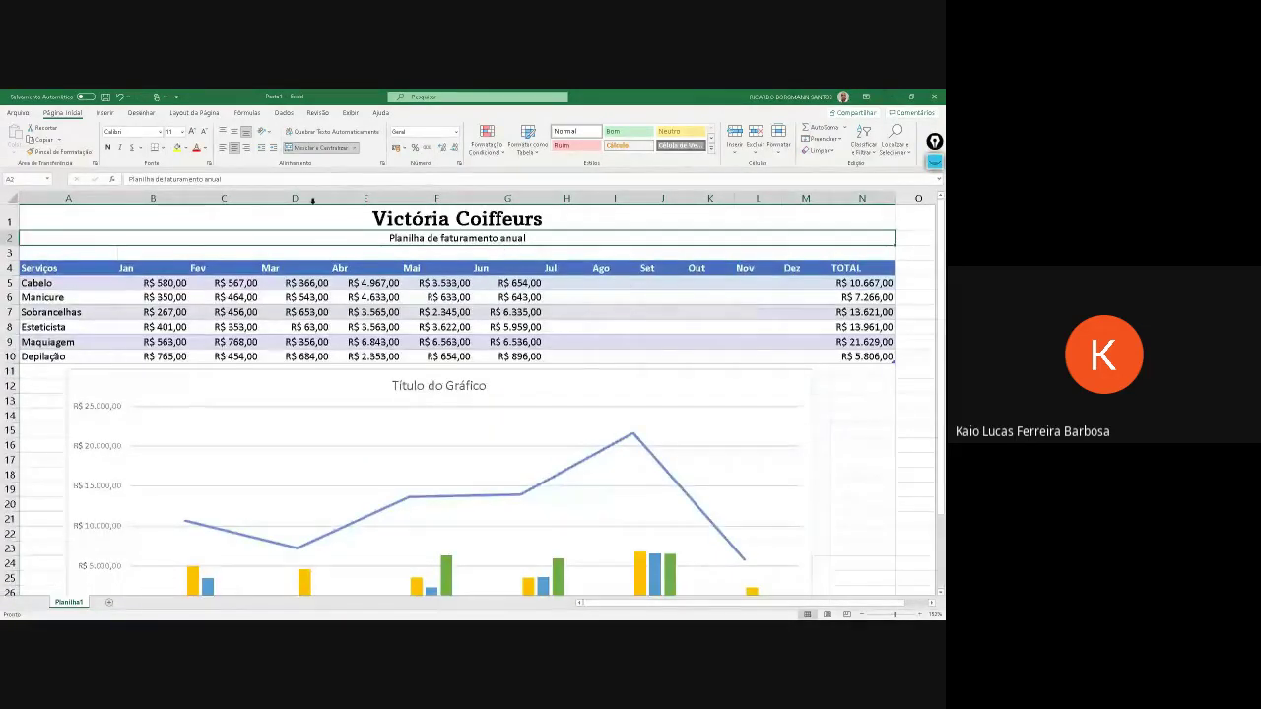
pyautogui.click(301, 312)
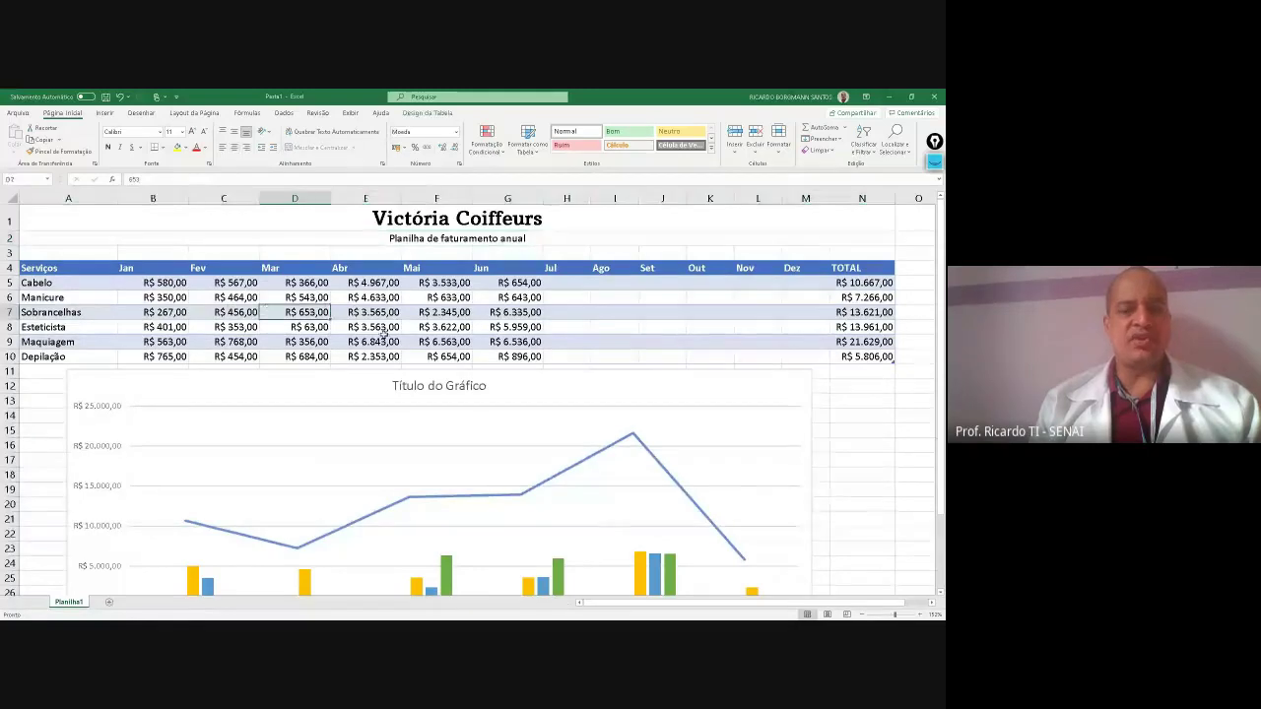
pyautogui.click(354, 456)
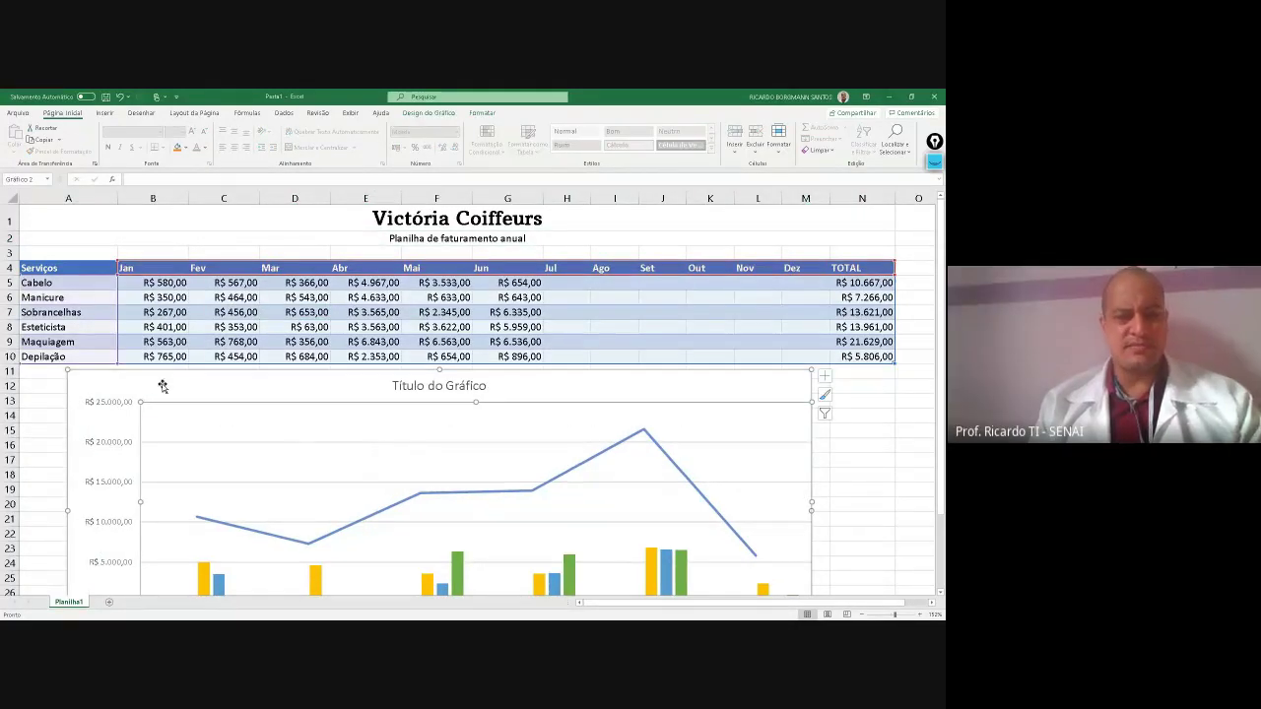
pyautogui.moveTo(125, 375); pyautogui.dragTo(847, 380)
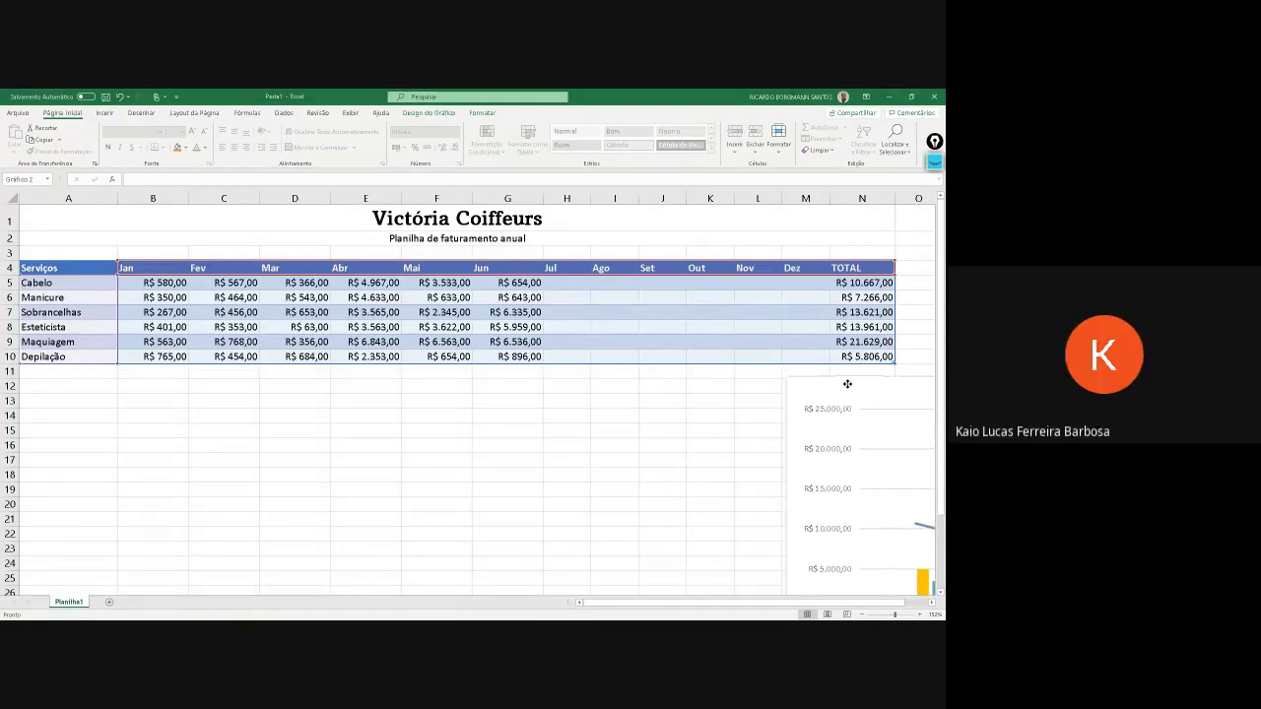
pyautogui.click(559, 430)
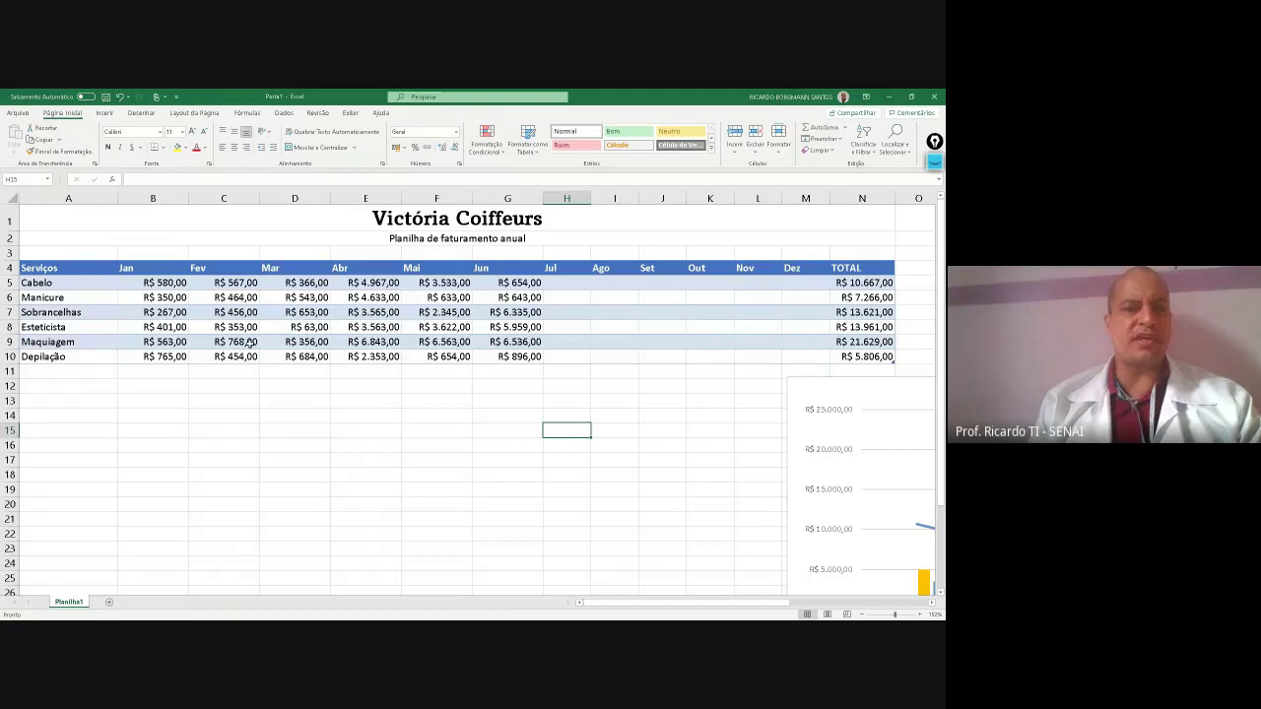
# Insert a combination chart of the whole revenue table with clustered columns and a line on the secondary axis
pyautogui.click(47, 260)
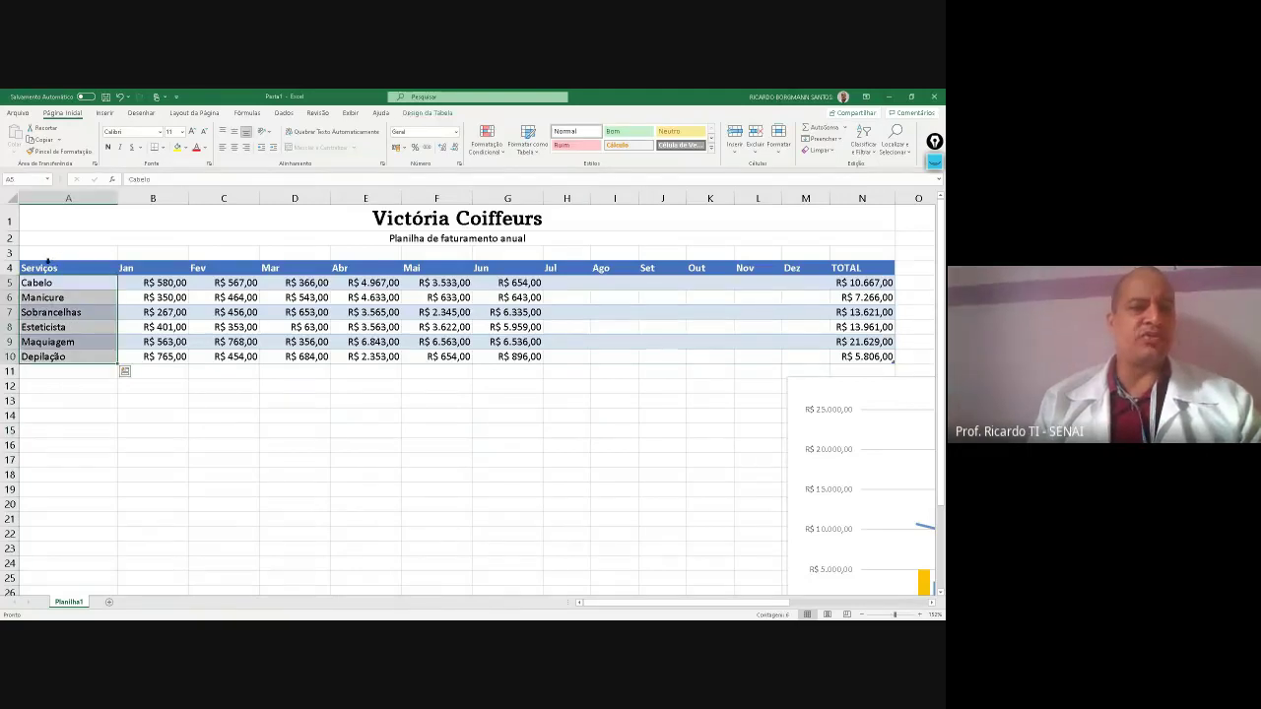
pyautogui.click(39, 268)
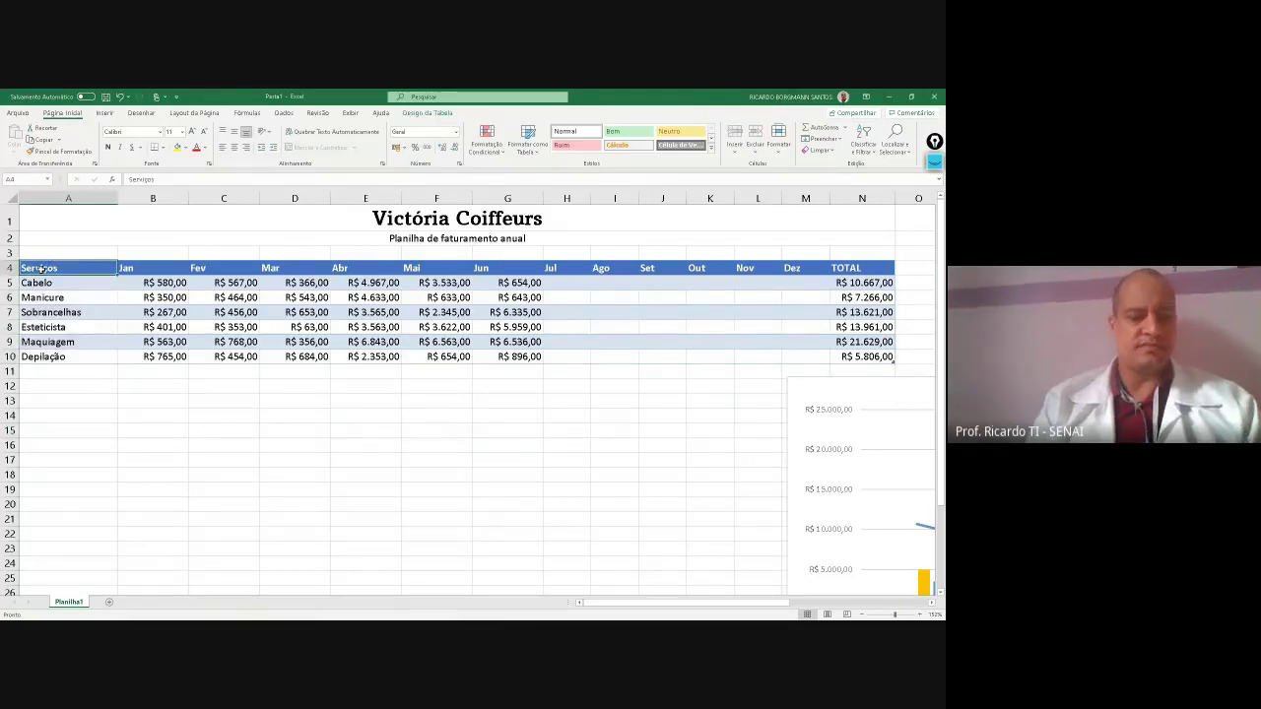
pyautogui.hotkey('ctrl', 'a')
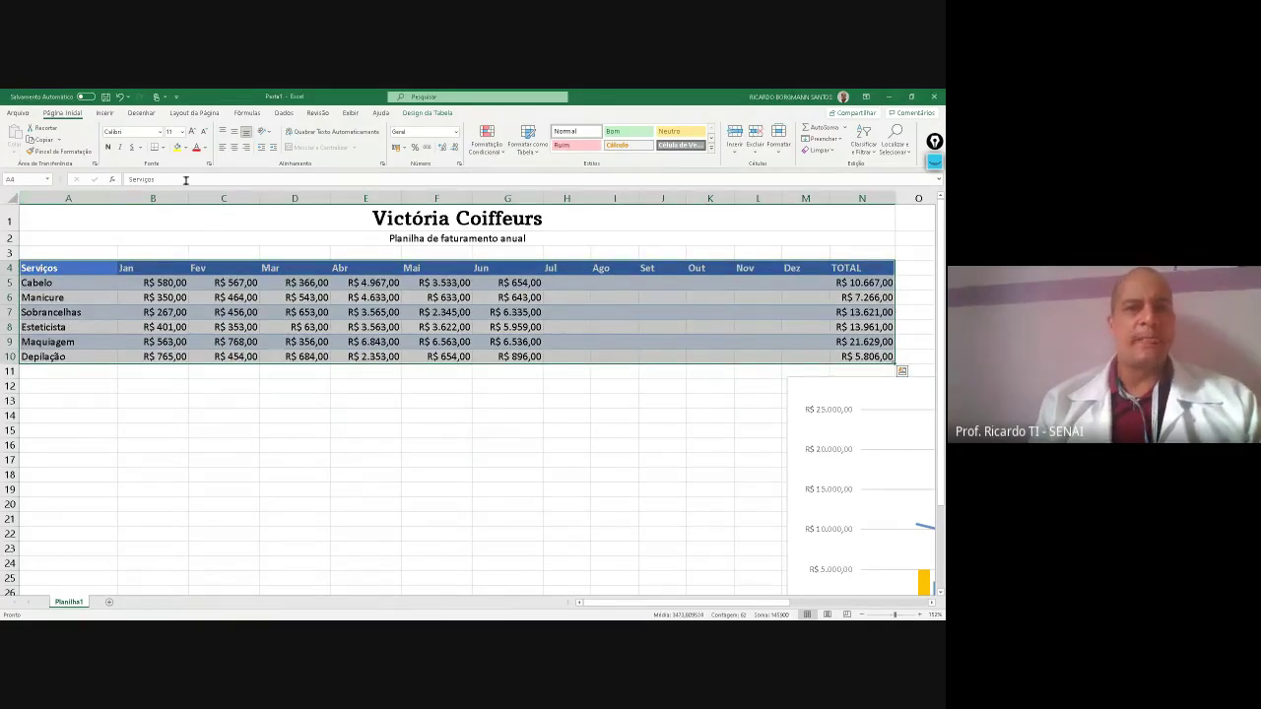
pyautogui.click(104, 113)
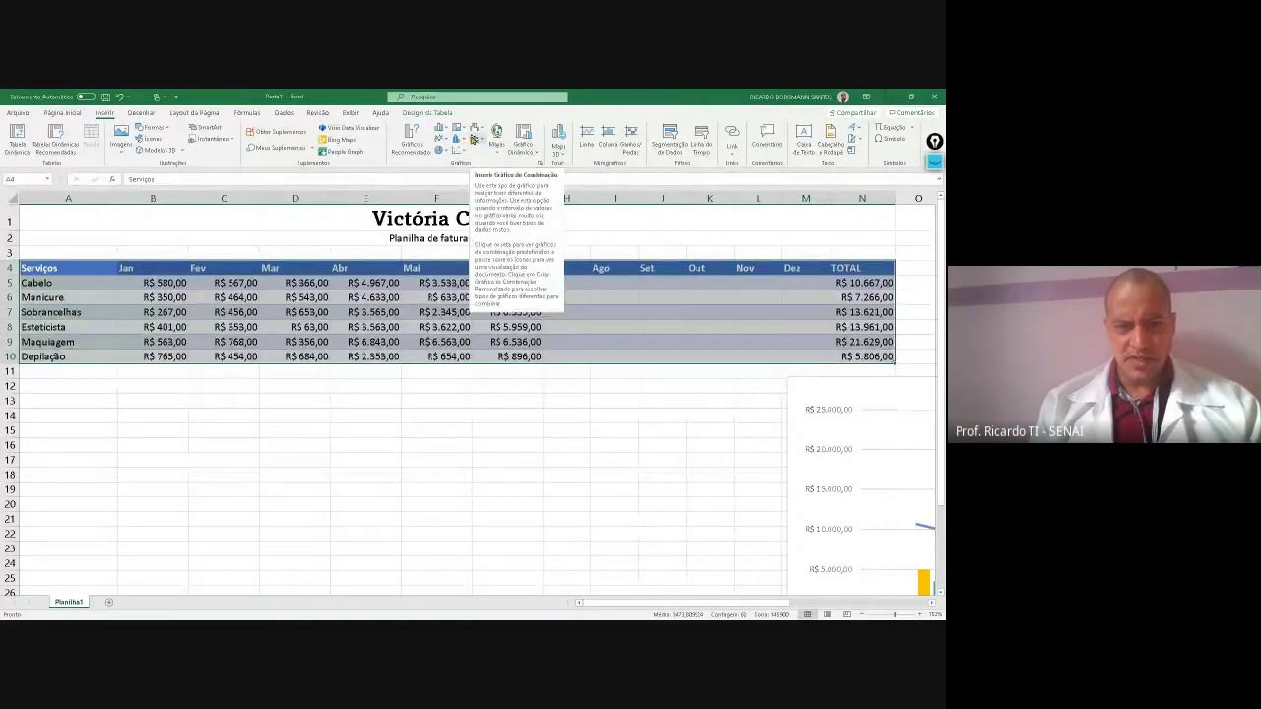
pyautogui.click(475, 140)
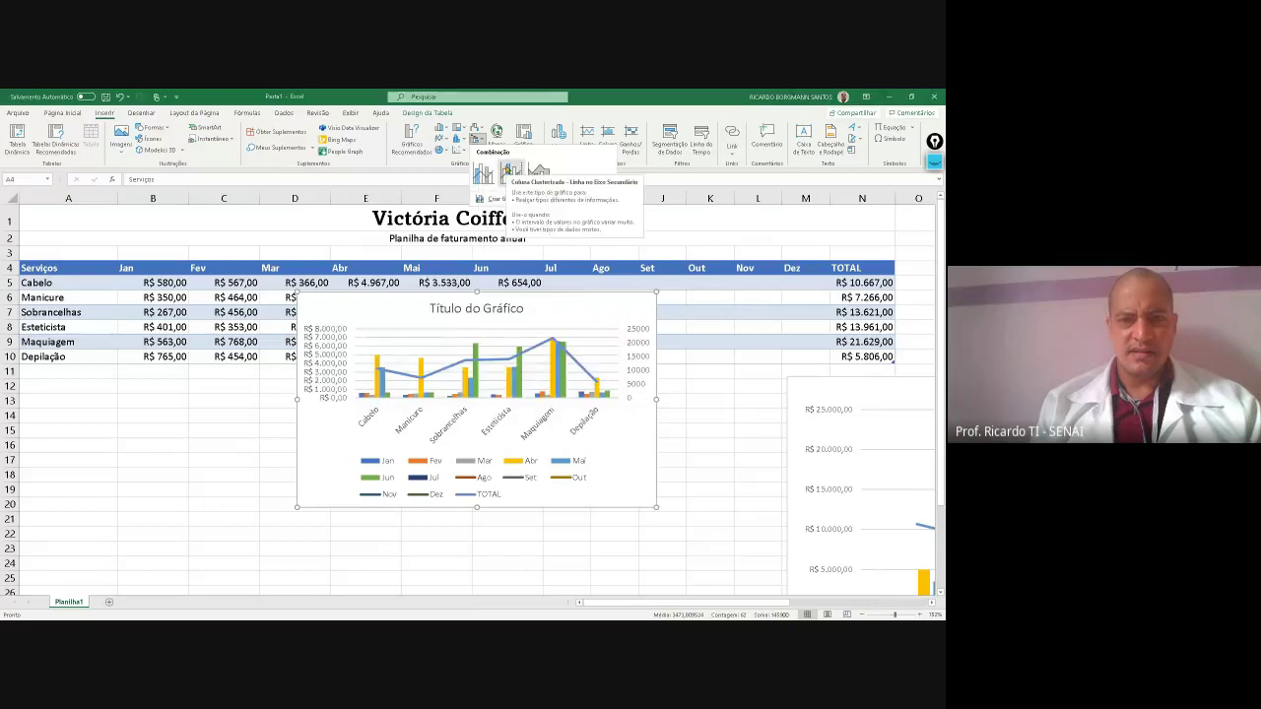
pyautogui.click(508, 170)
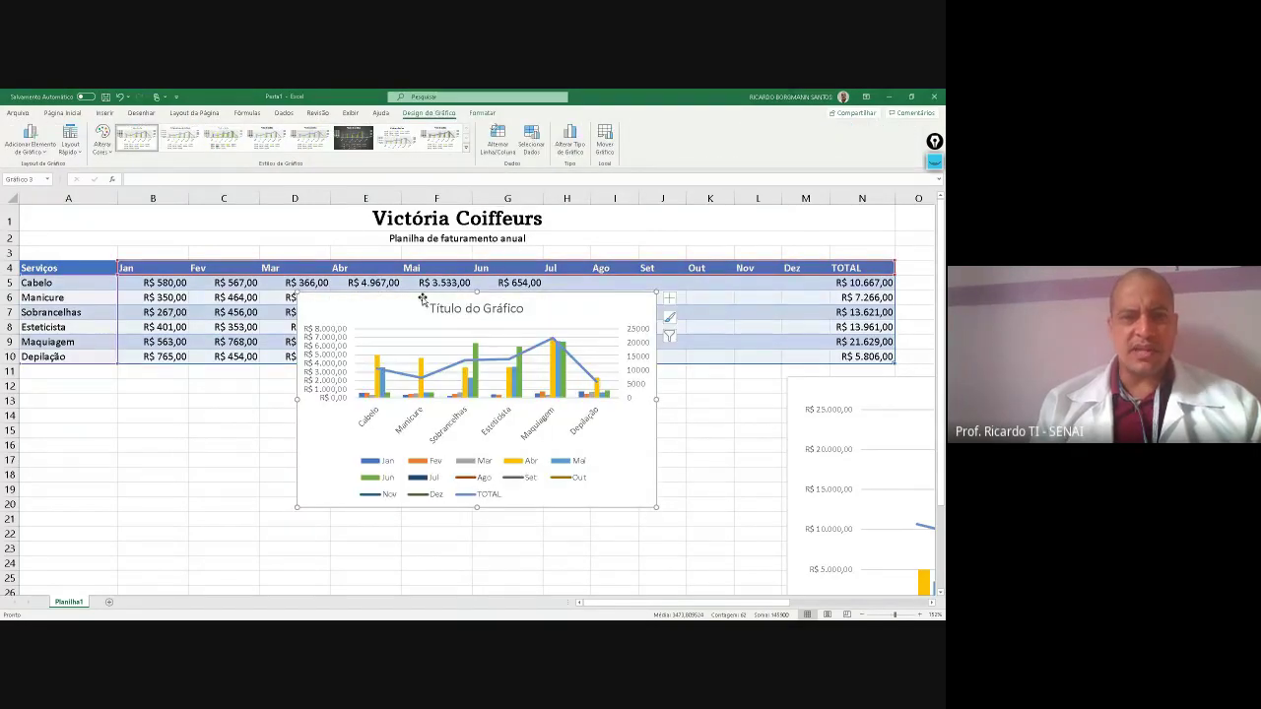
# Place the new combination chart below the table in the dark chart style, enlarged to span about columns C to J
pyautogui.moveTo(403, 296); pyautogui.dragTo(286, 397)
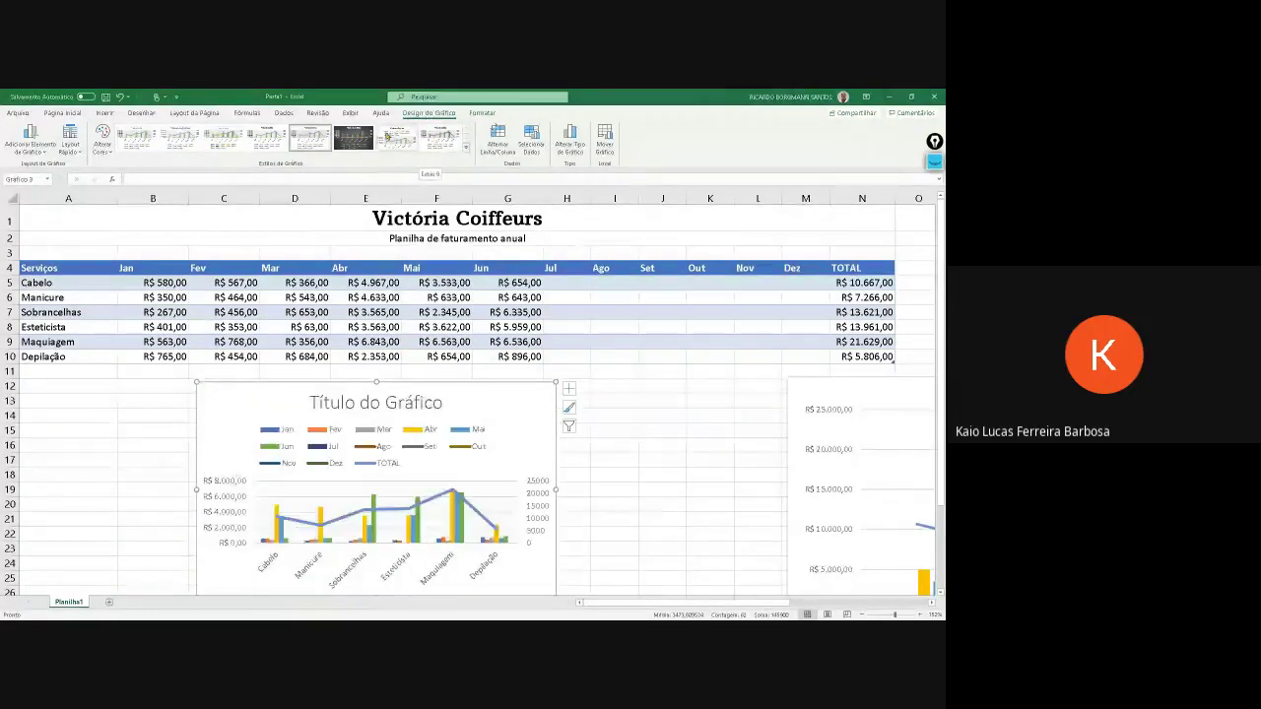
pyautogui.click(357, 137)
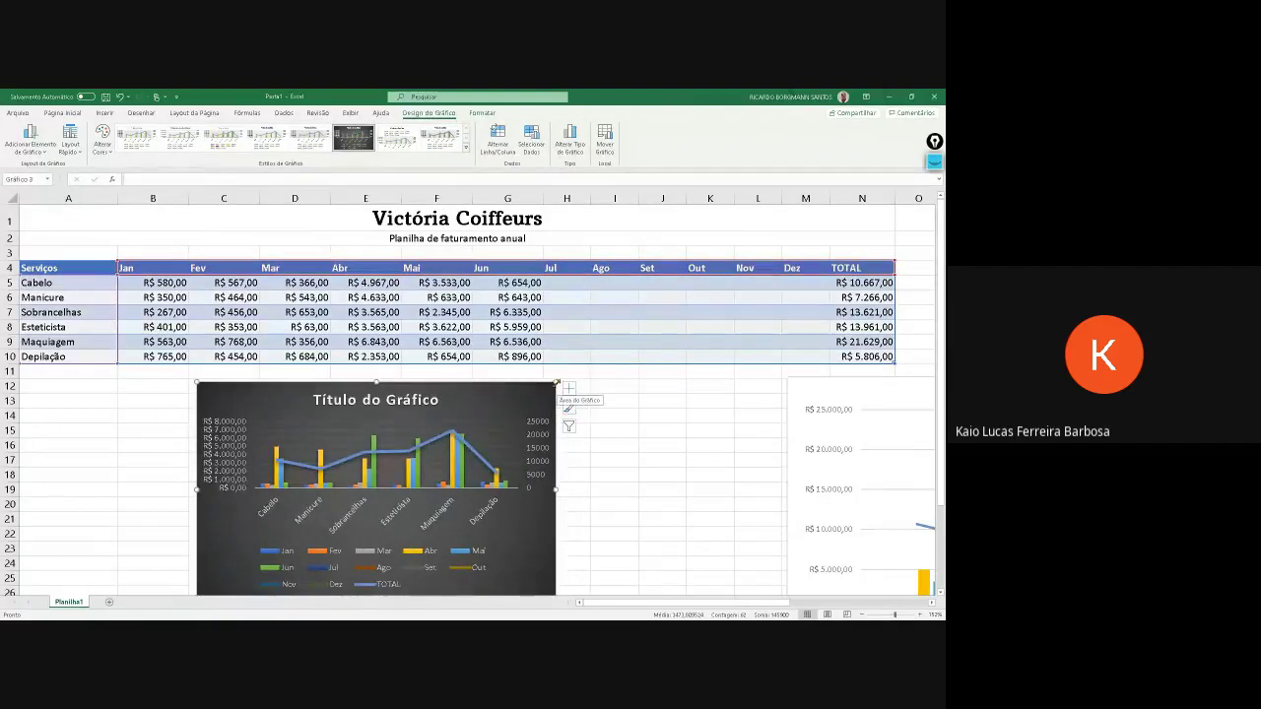
pyautogui.moveTo(556, 383); pyautogui.dragTo(689, 366)
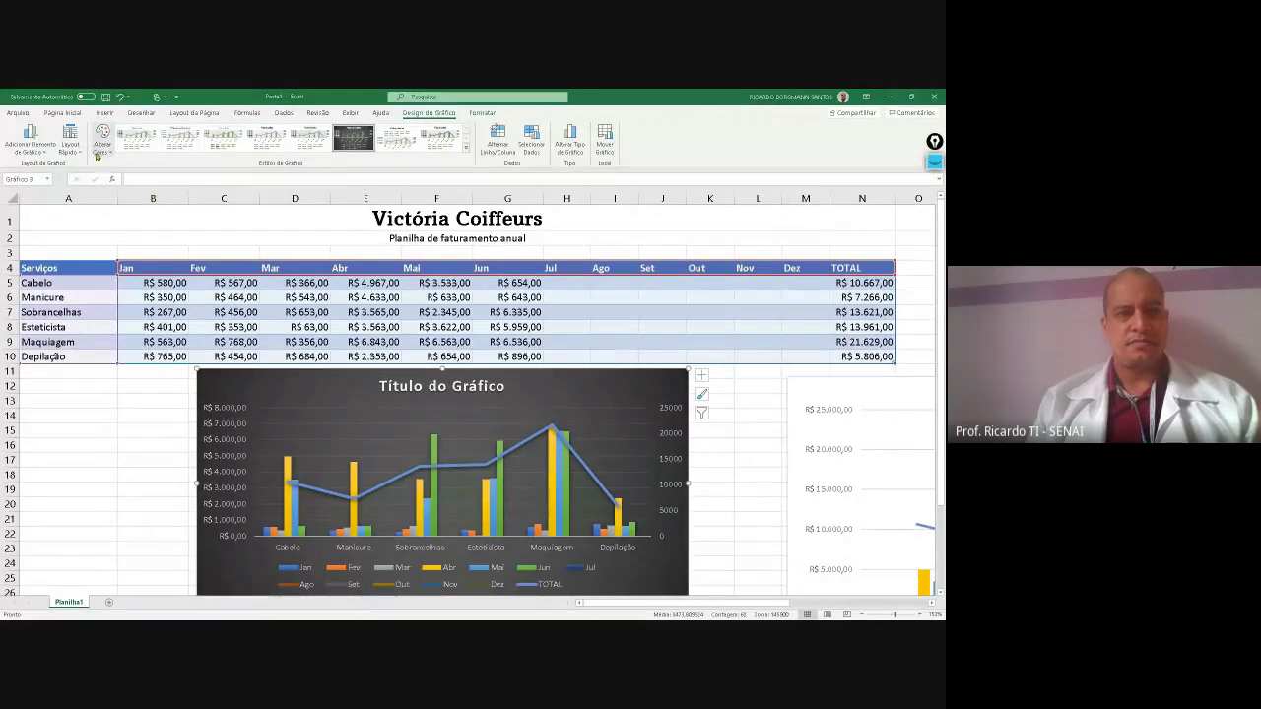
# Apply the quick layout Layout 11 to the dark combination chart
pyautogui.click(69, 145)
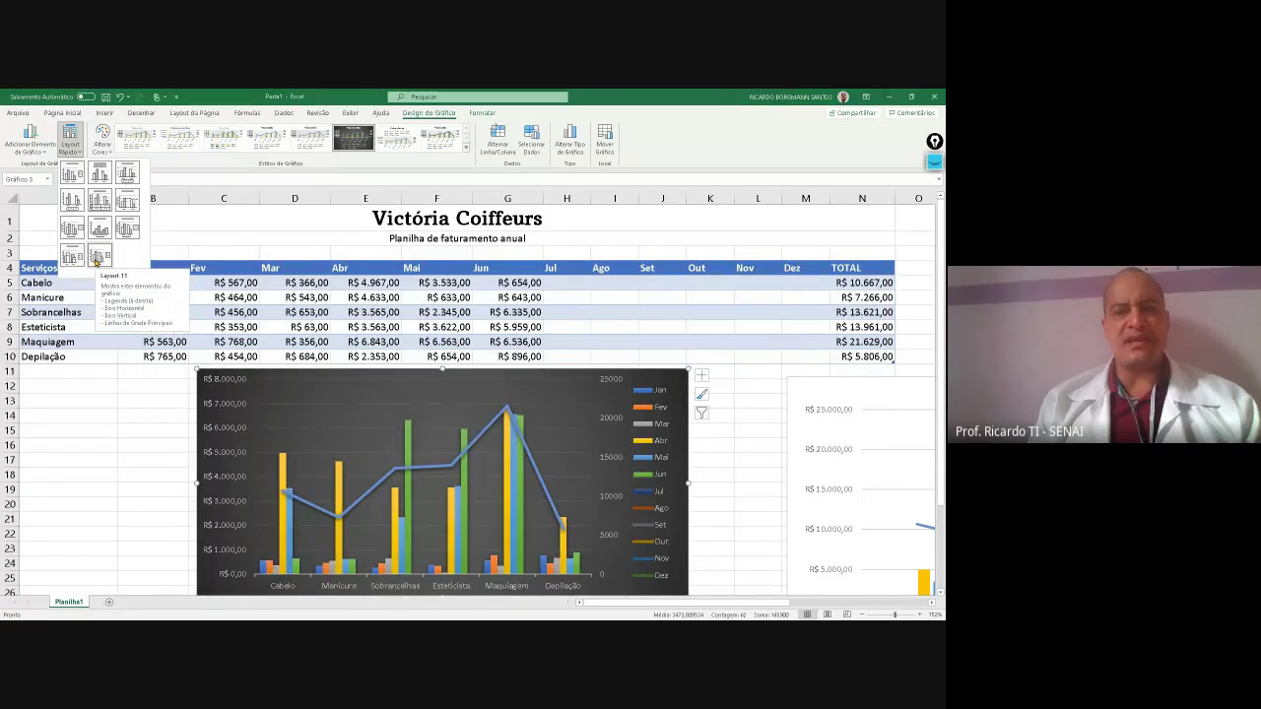
pyautogui.click(96, 259)
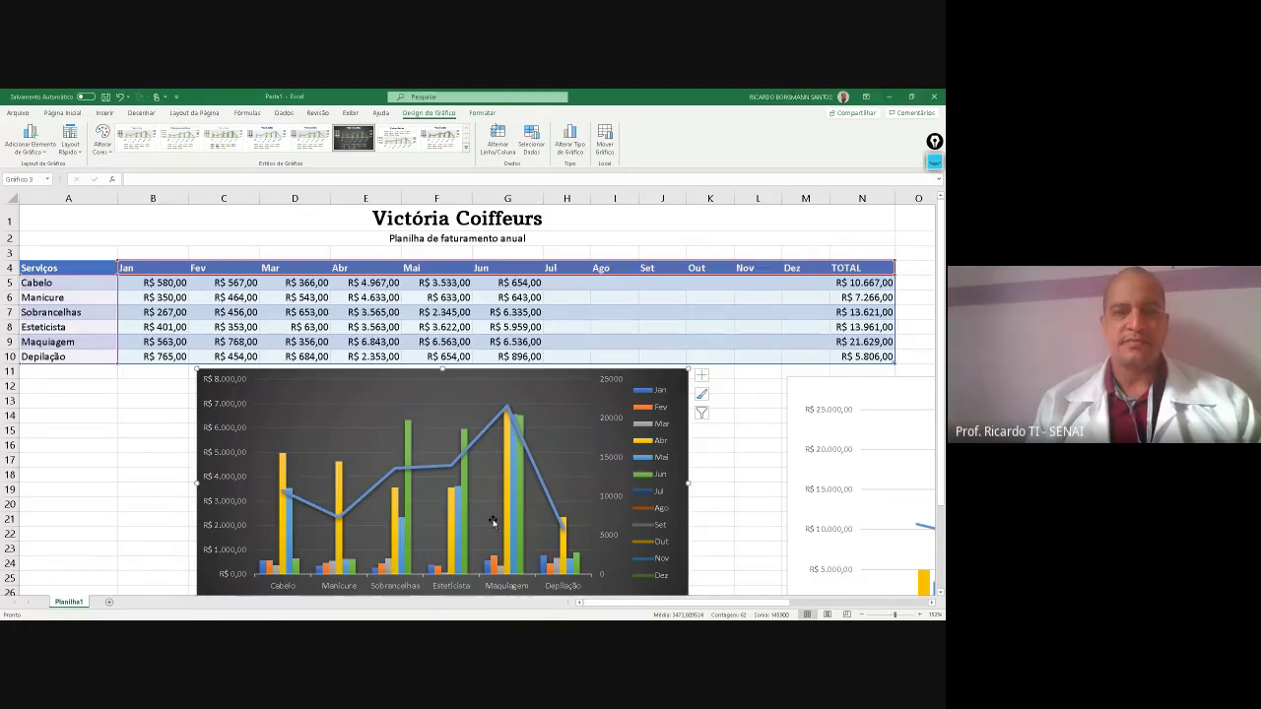
# Shift the plot area of the dark chart slightly to the right within the chart area
pyautogui.click(450, 438)
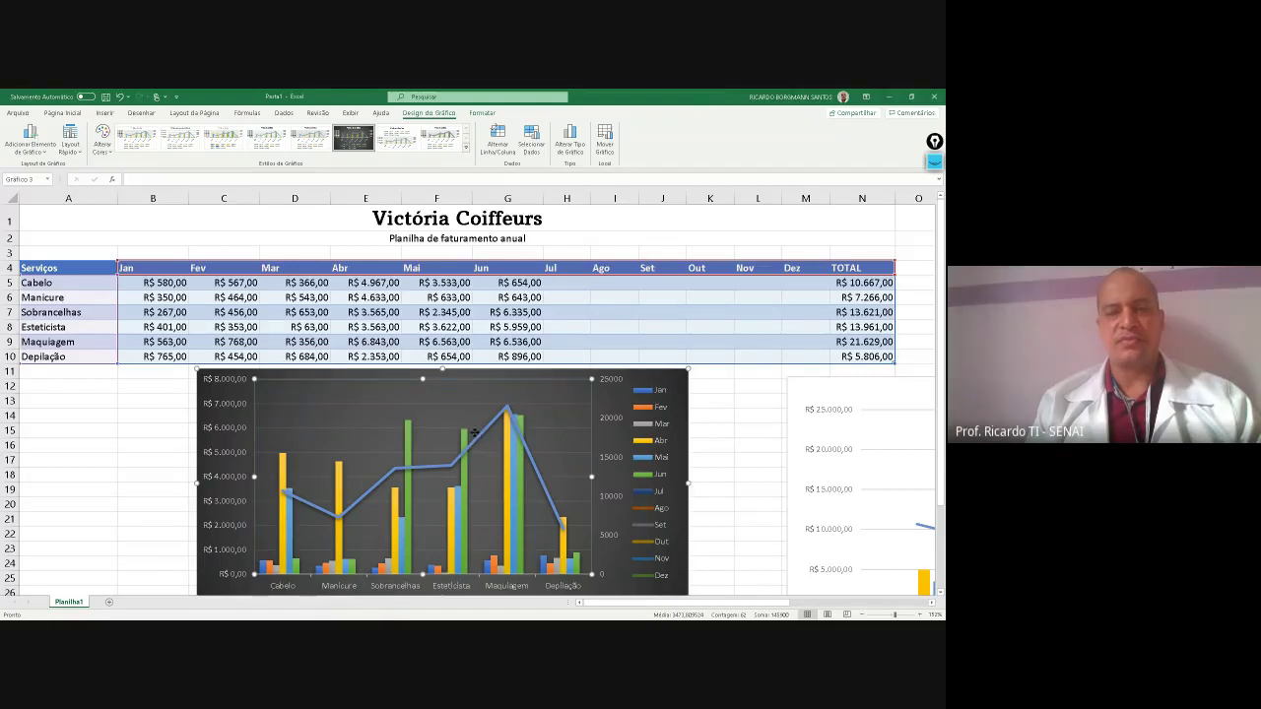
pyautogui.moveTo(474, 433); pyautogui.dragTo(497, 432)
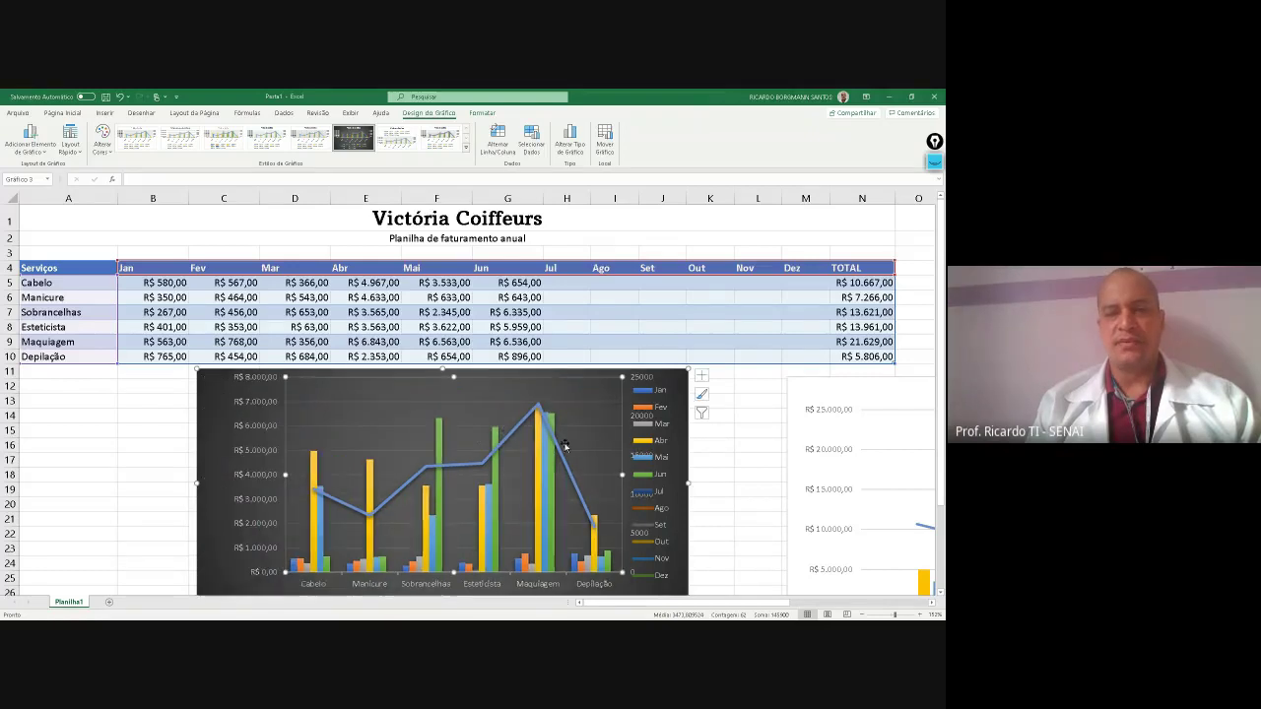
pyautogui.click(494, 432)
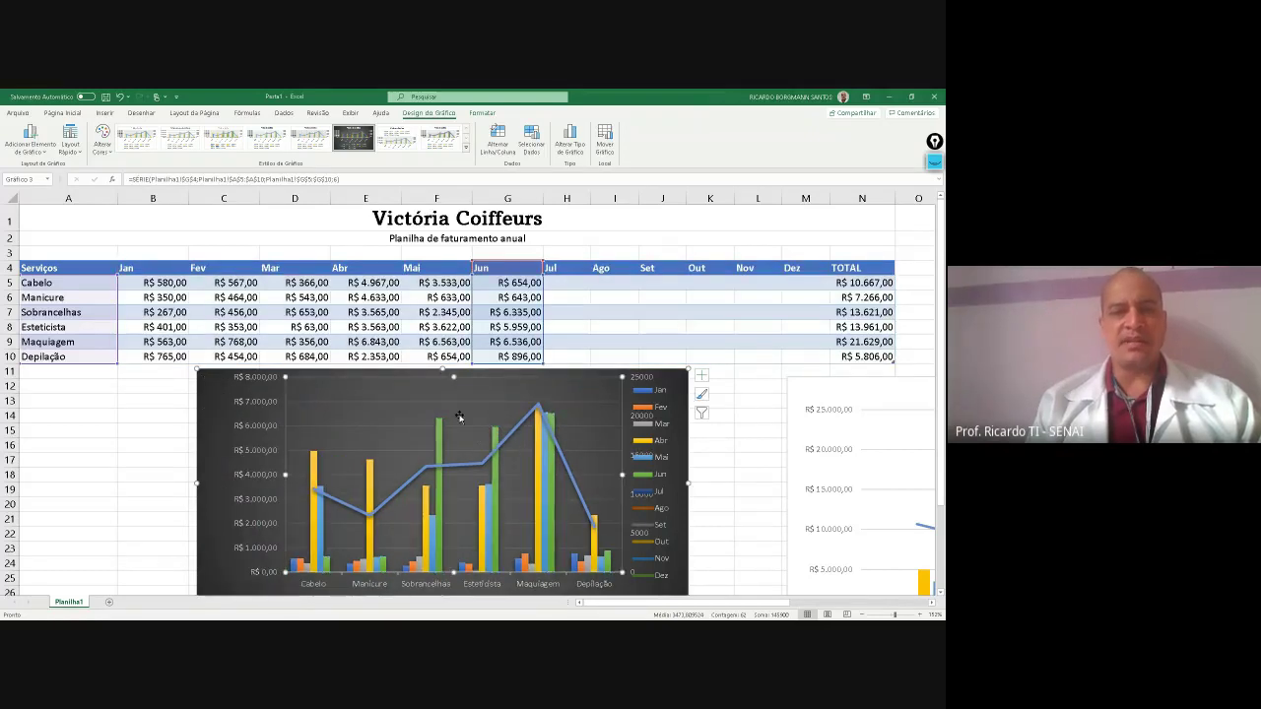
pyautogui.click(459, 417)
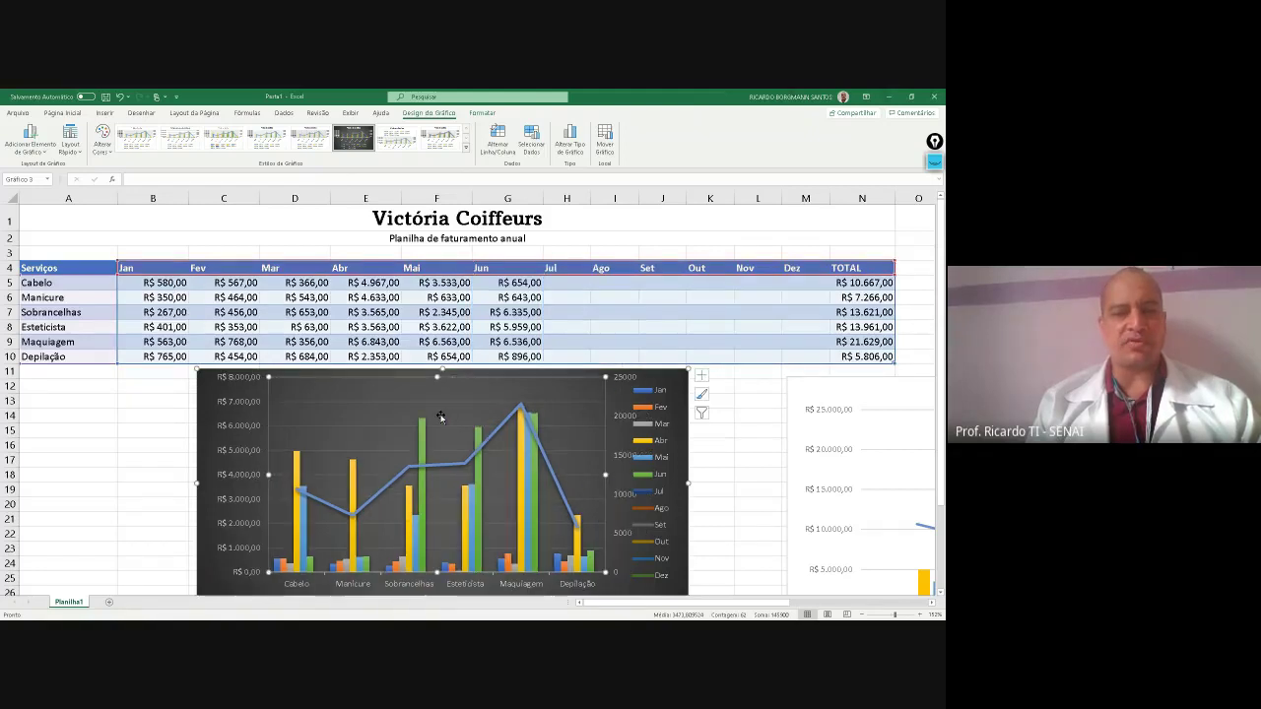
pyautogui.hotkey('ctrl', 'z')
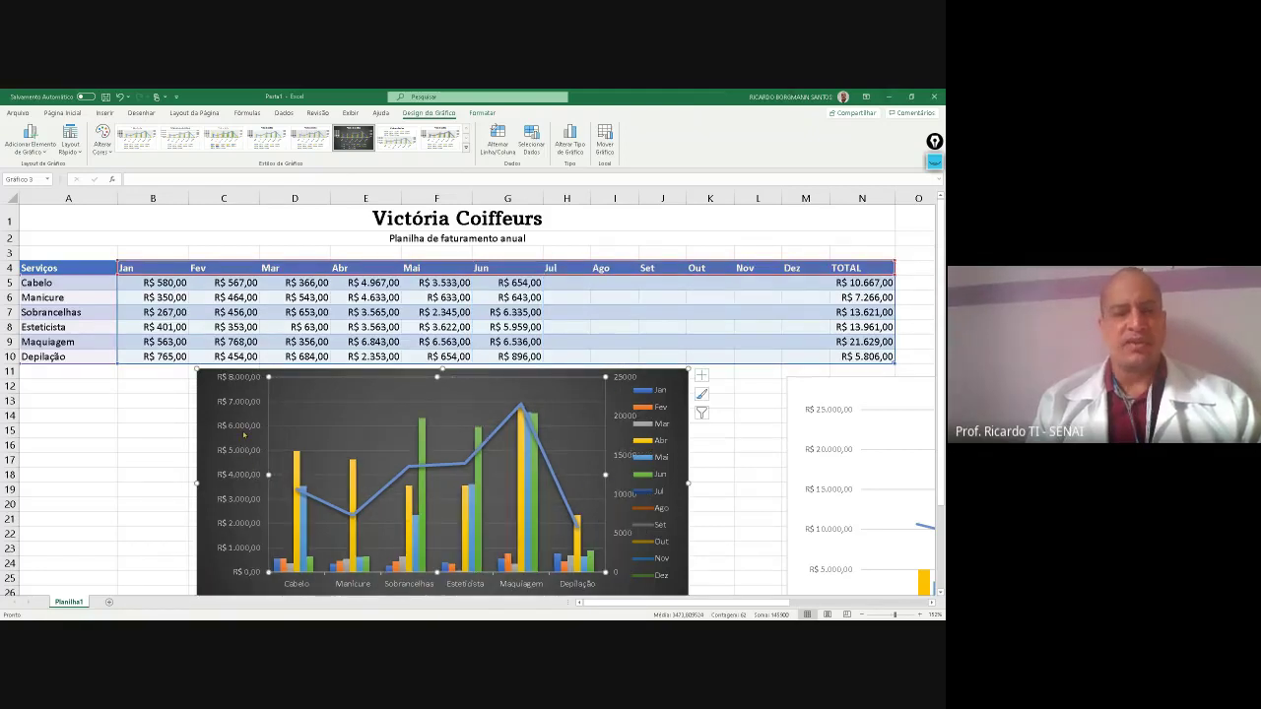
pyautogui.click(244, 426)
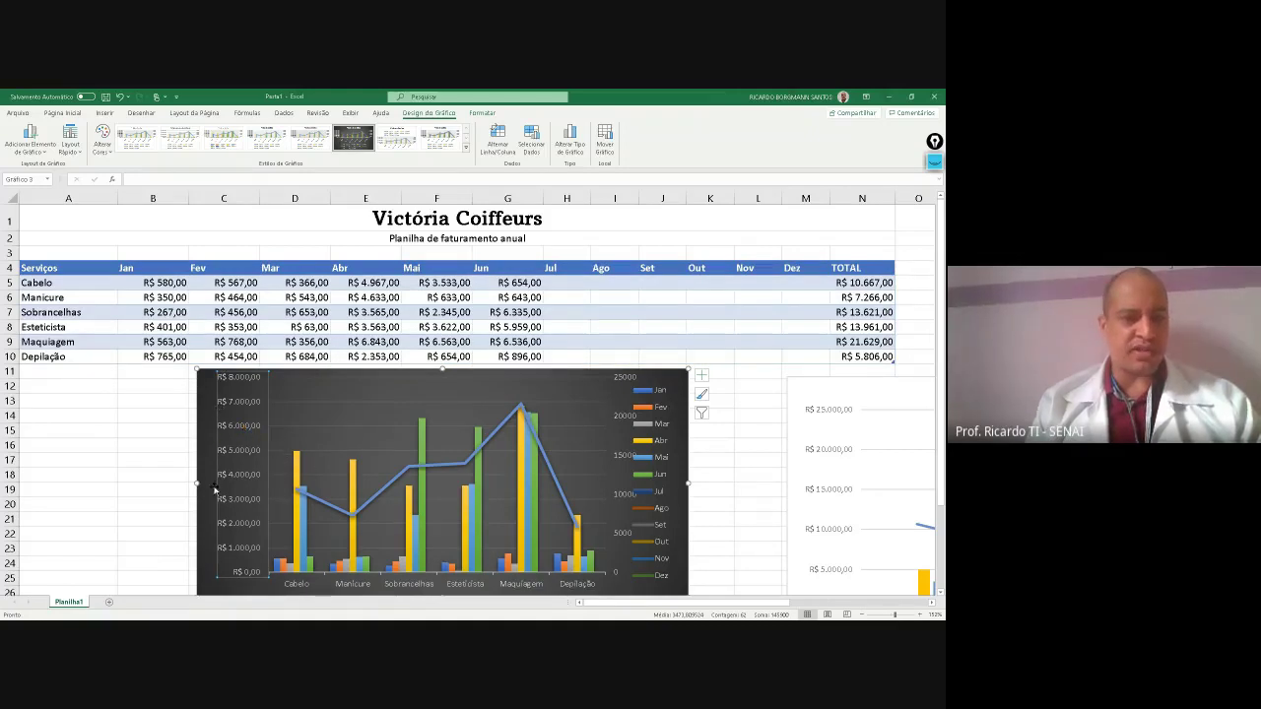
# Browse the available styles for the combination chart and reapply the dark style
pyautogui.click(703, 395)
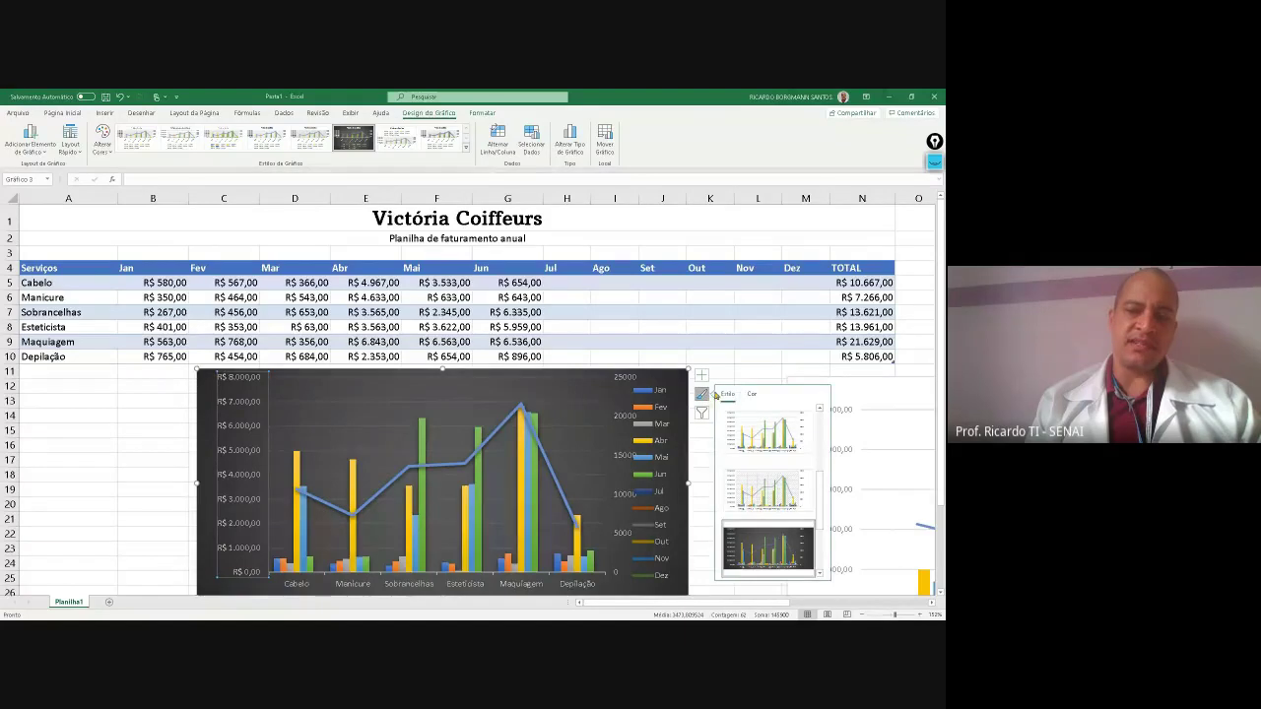
pyautogui.scroll(-2, 775, 495)
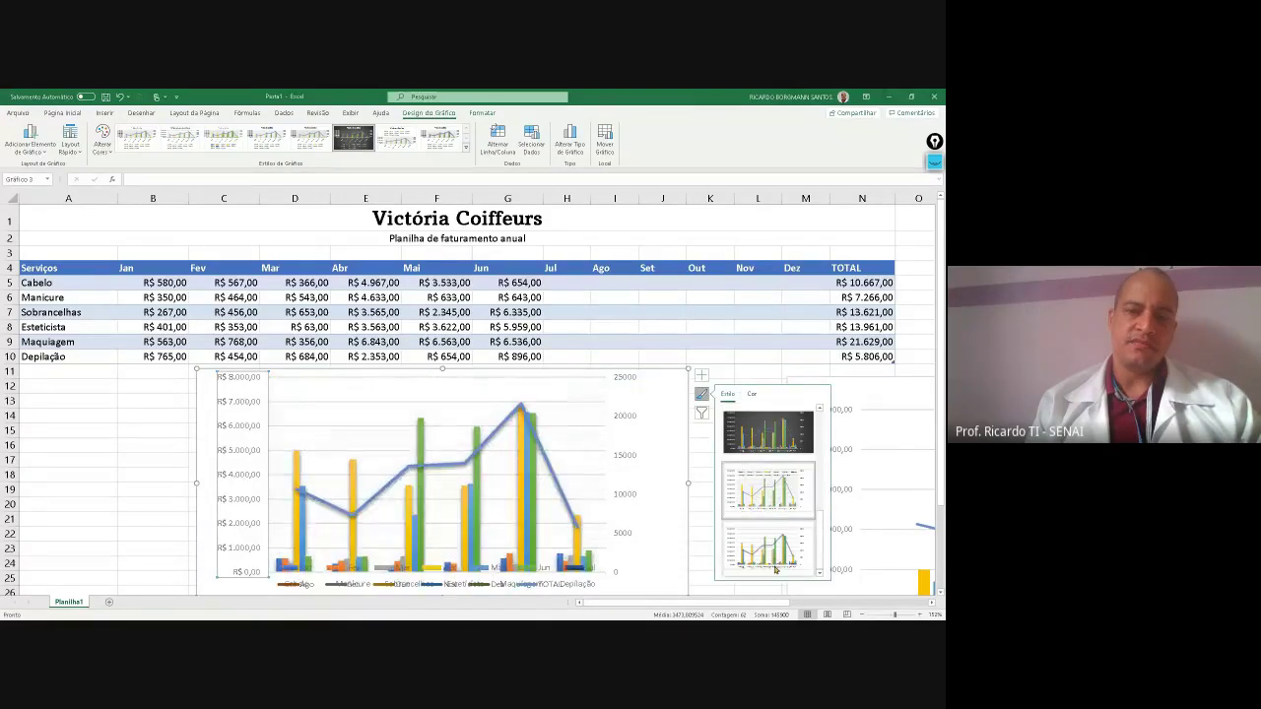
pyautogui.click(782, 441)
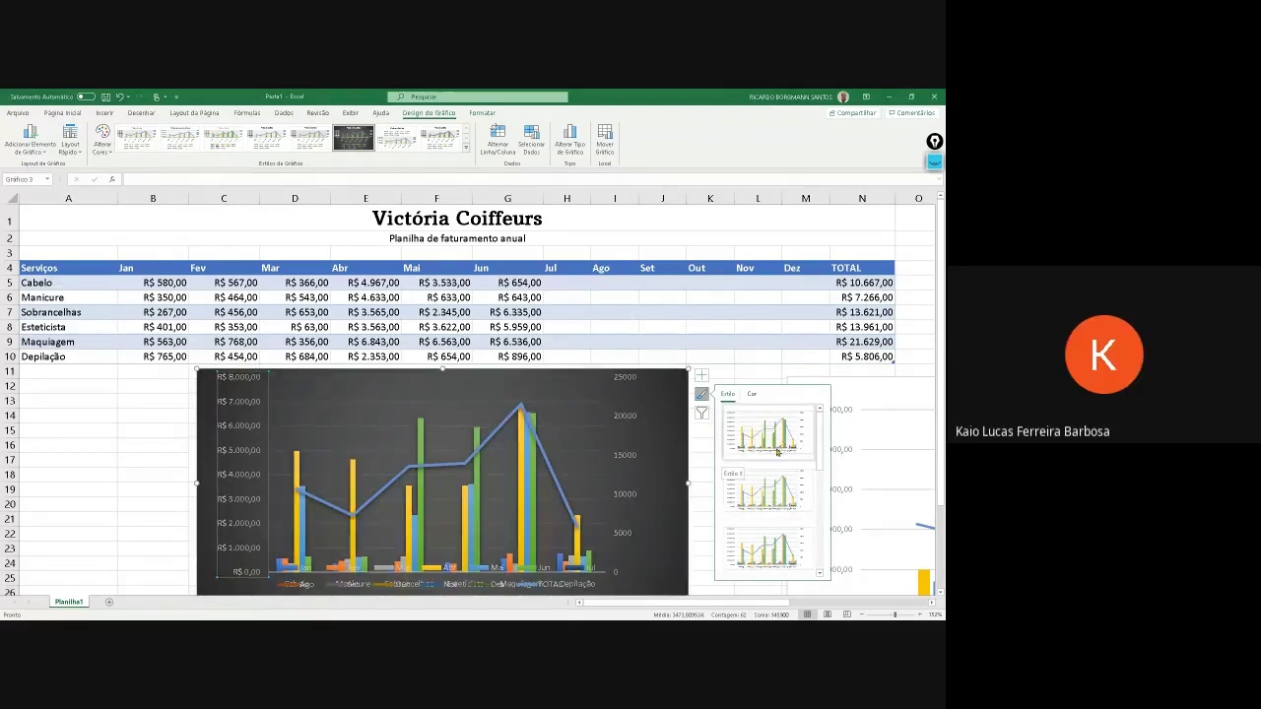
pyautogui.click(777, 447)
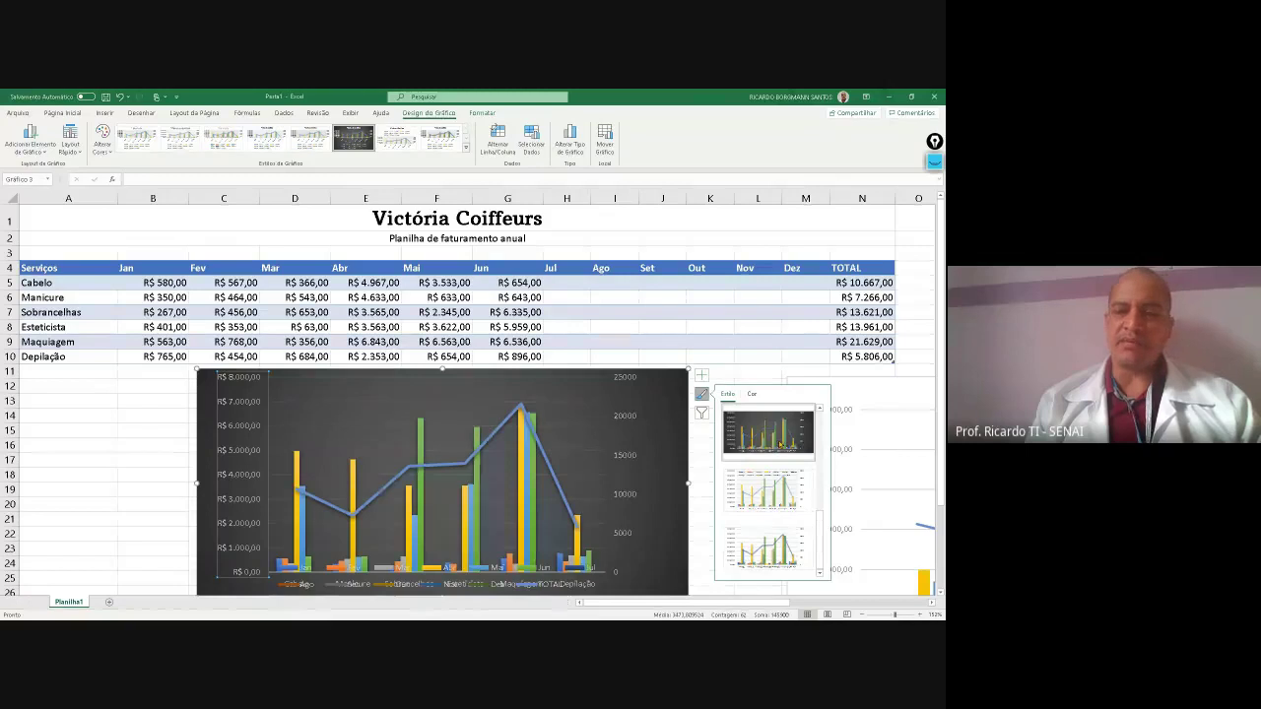
# Recolor the combination chart with the last monochromatic palette, running from light to dark green
pyautogui.click(751, 394)
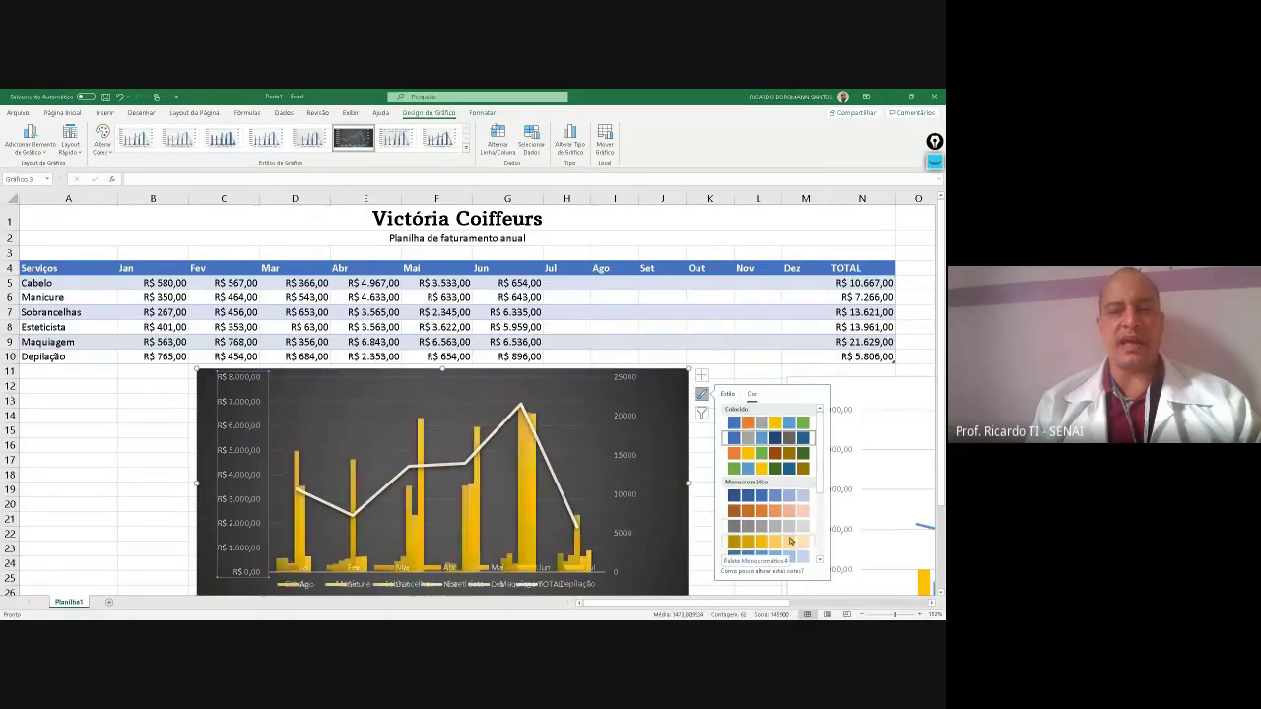
pyautogui.scroll(-3, 790, 541)
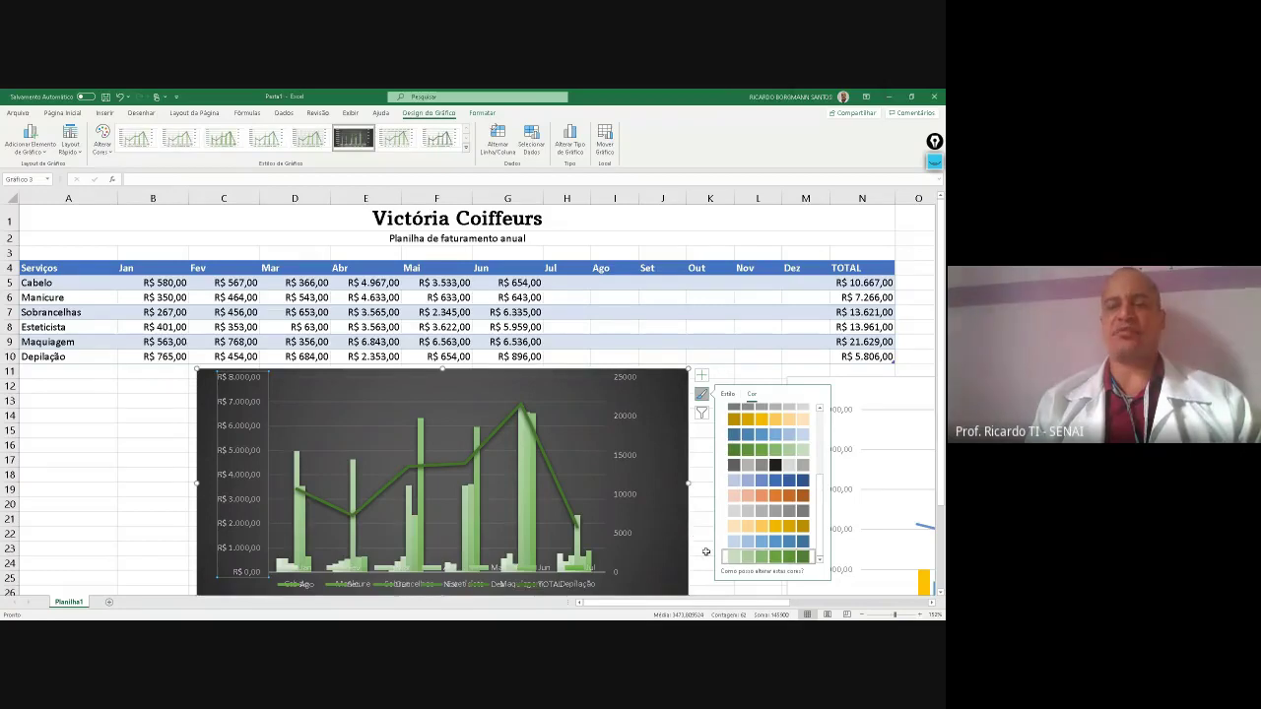
pyautogui.click(691, 491)
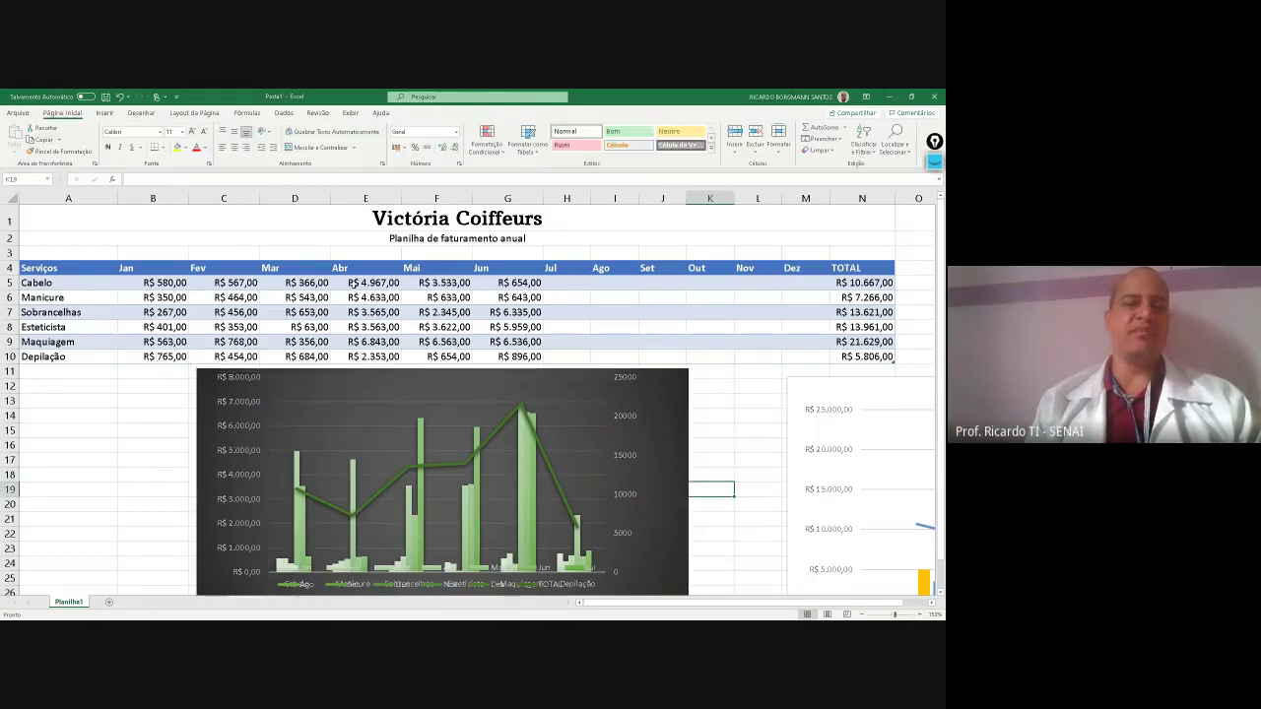
# Select the whole services table and apply the green table style with a solid green header and light green banded rows
pyautogui.click(162, 268)
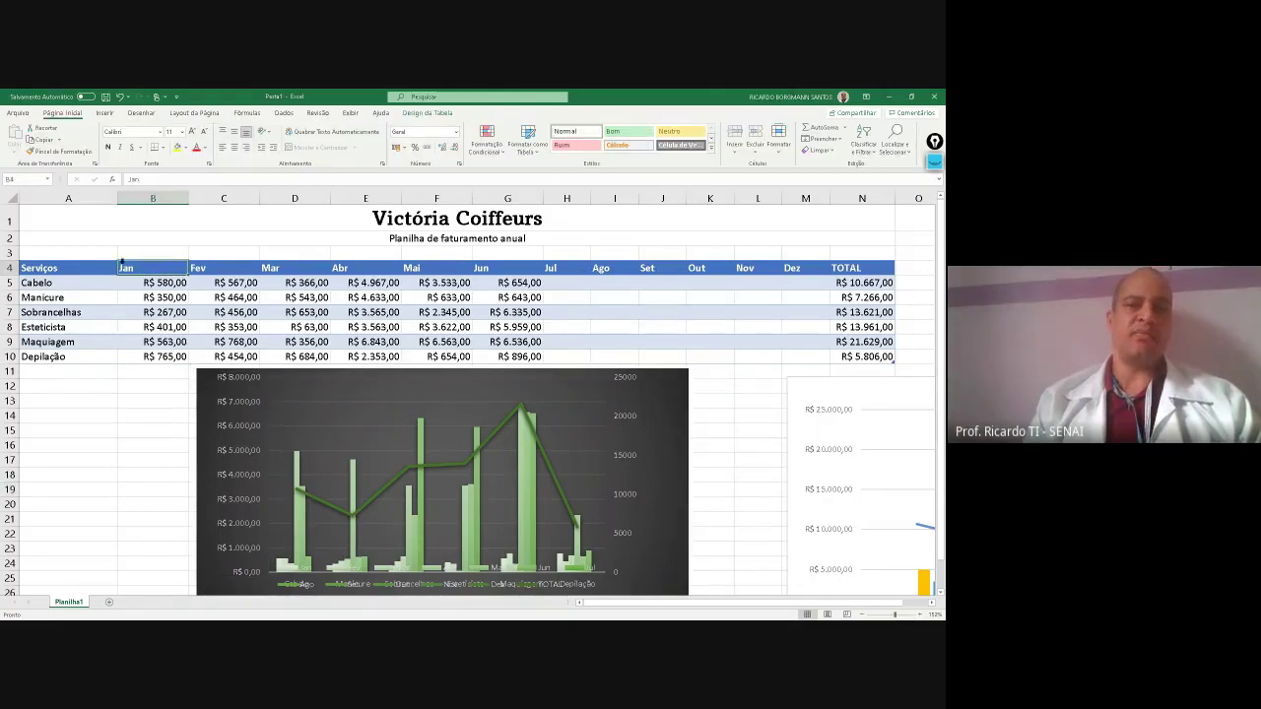
pyautogui.click(71, 266)
pyautogui.hotkey('ctrl', 'a')
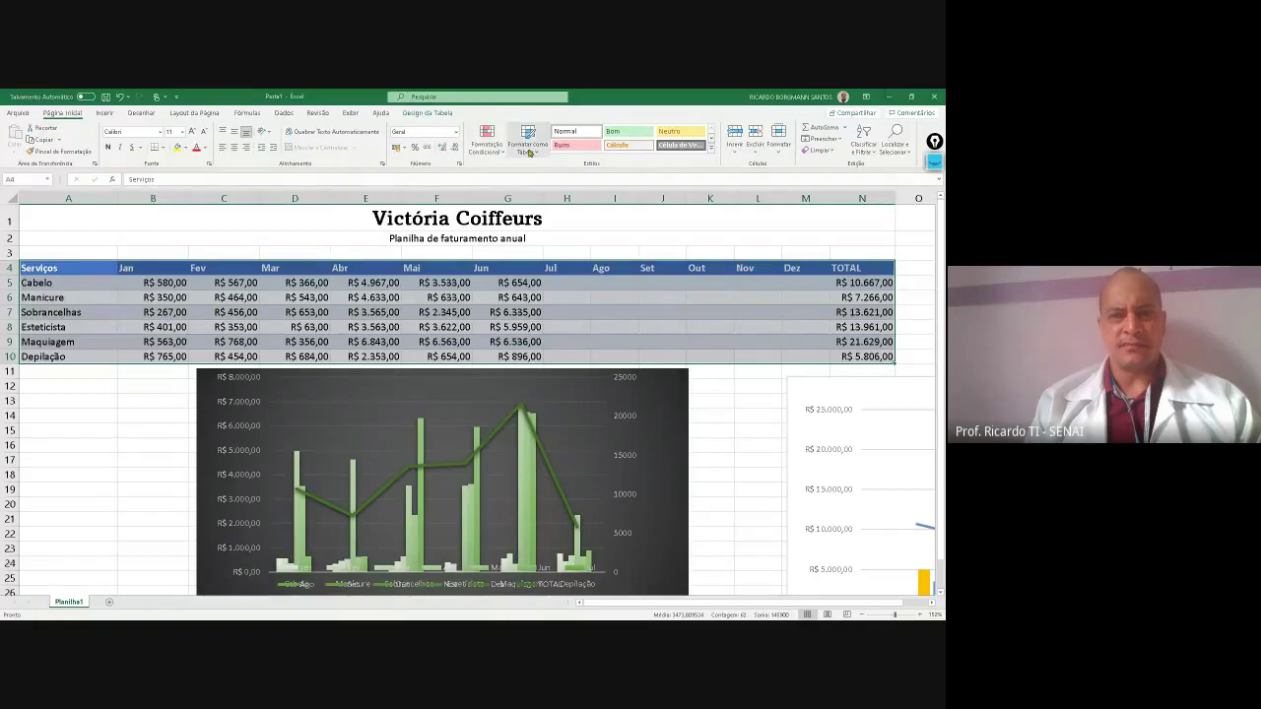
pyautogui.click(104, 113)
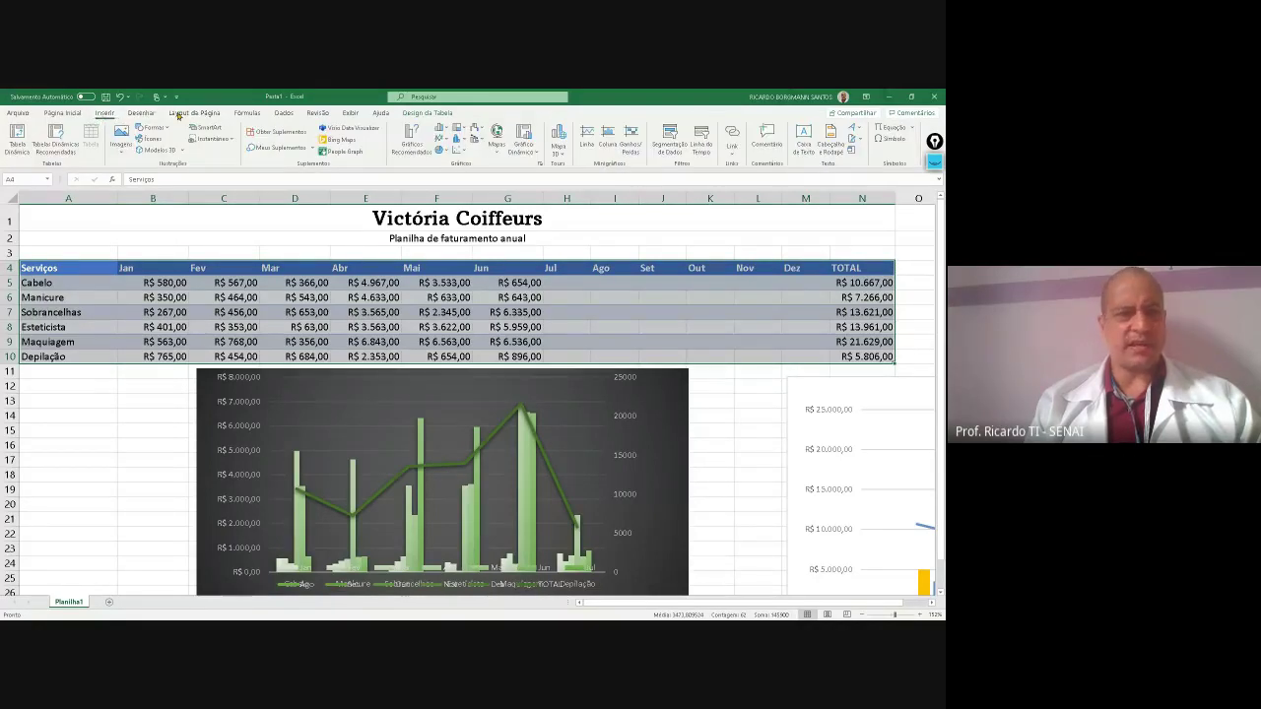
pyautogui.click(130, 114)
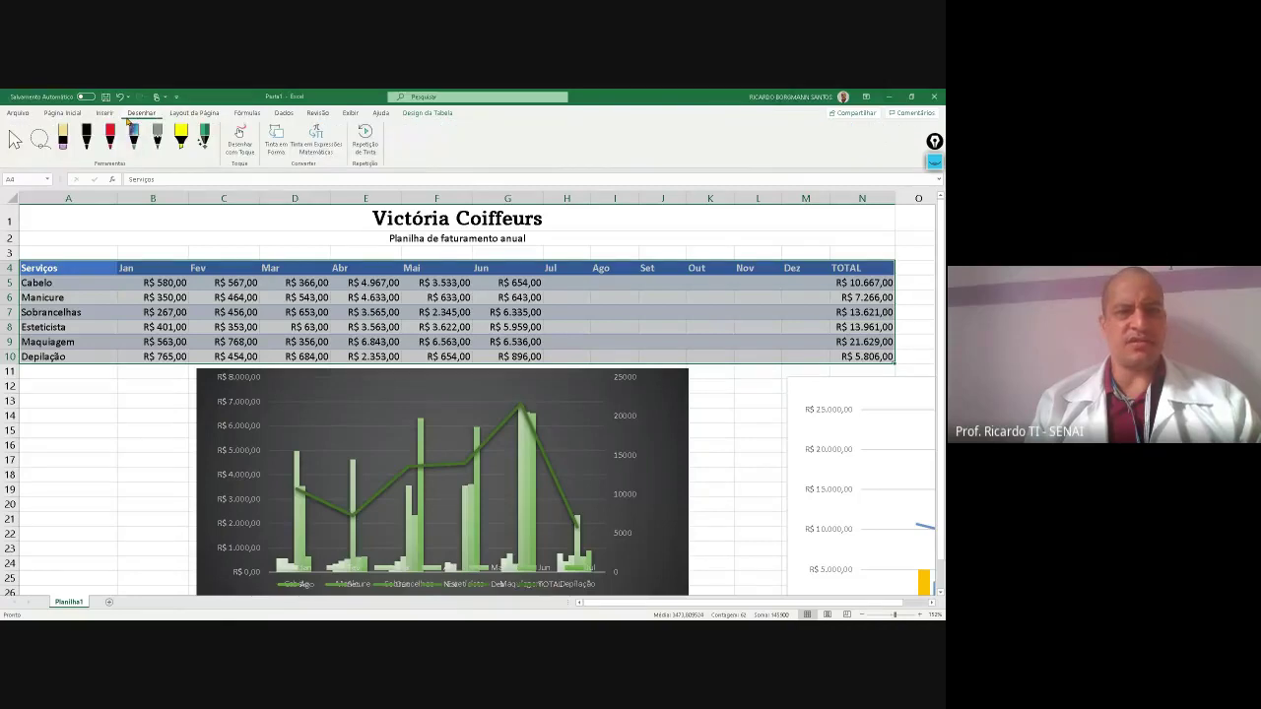
pyautogui.click(292, 116)
pyautogui.click(322, 115)
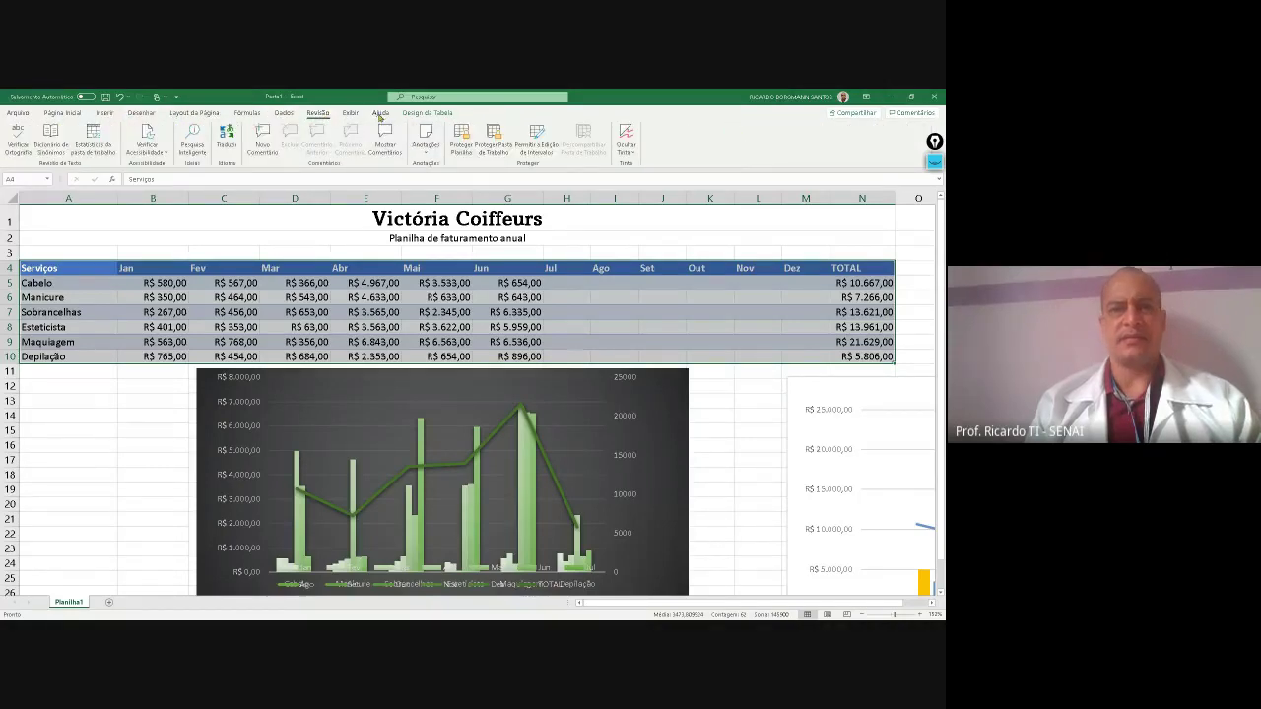
pyautogui.click(351, 113)
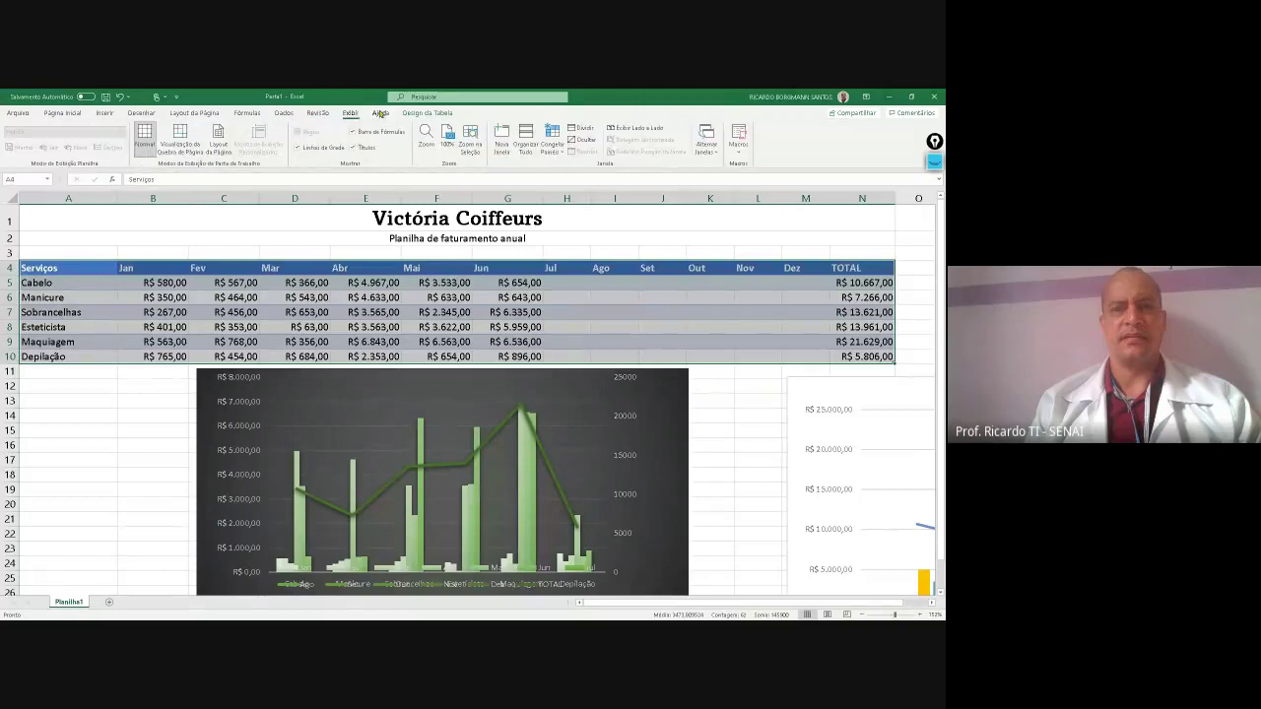
pyautogui.click(430, 113)
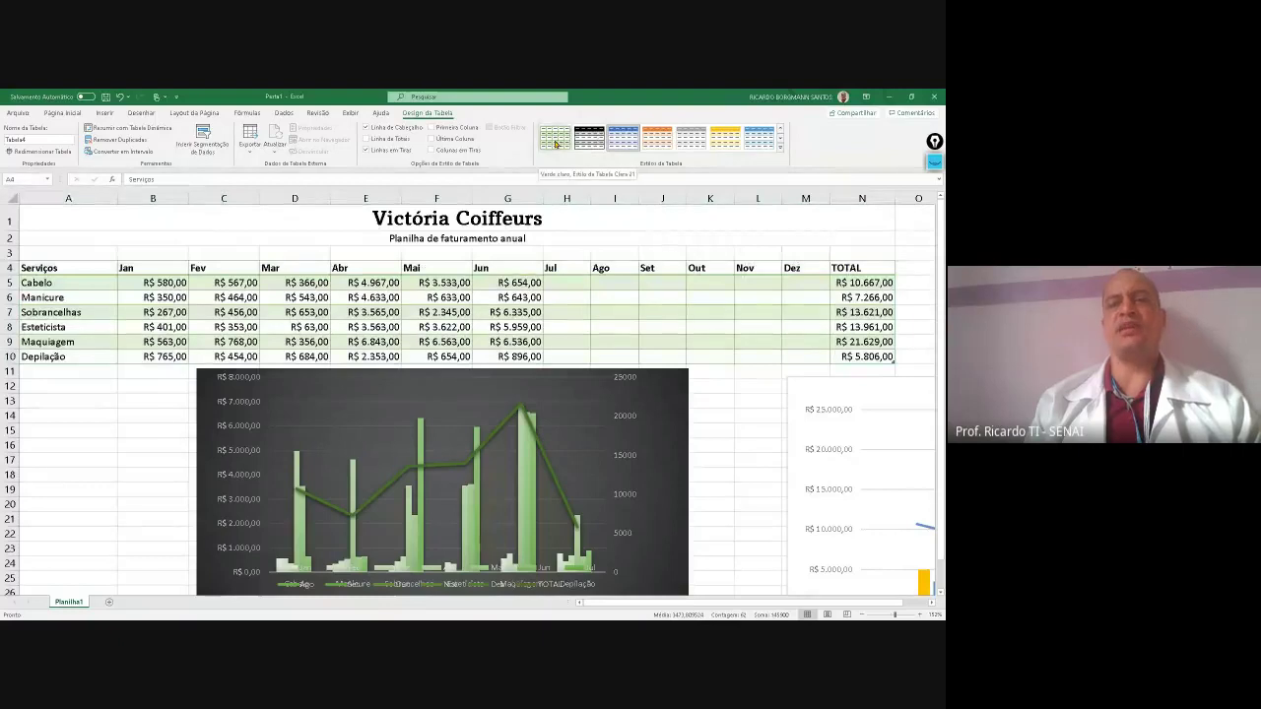
pyautogui.click(622, 138)
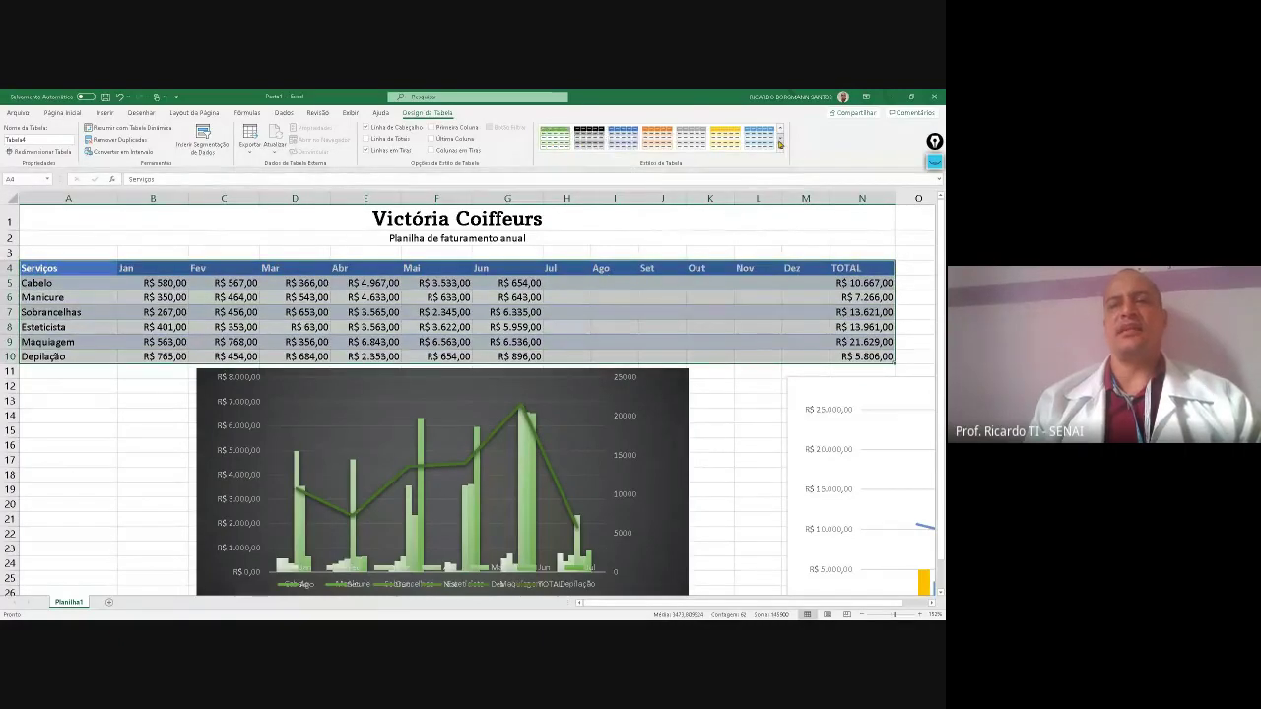
pyautogui.click(555, 132)
pyautogui.click(576, 219)
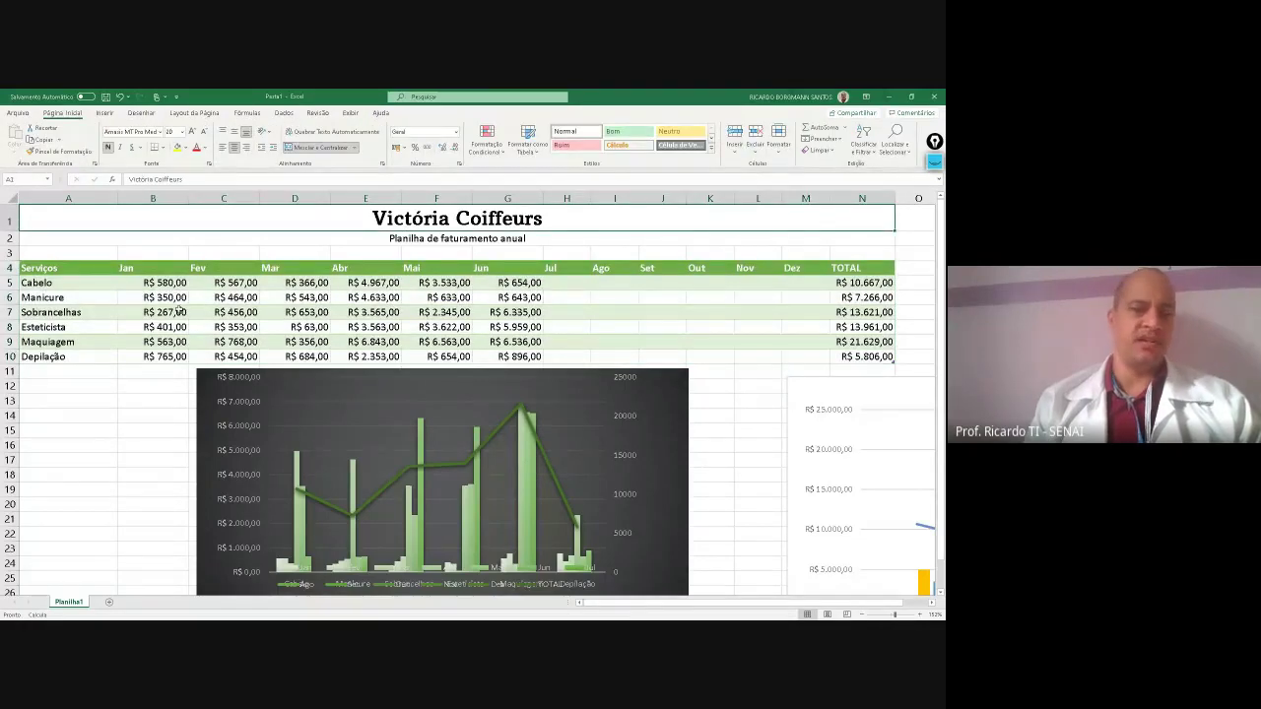
pyautogui.click(236, 296)
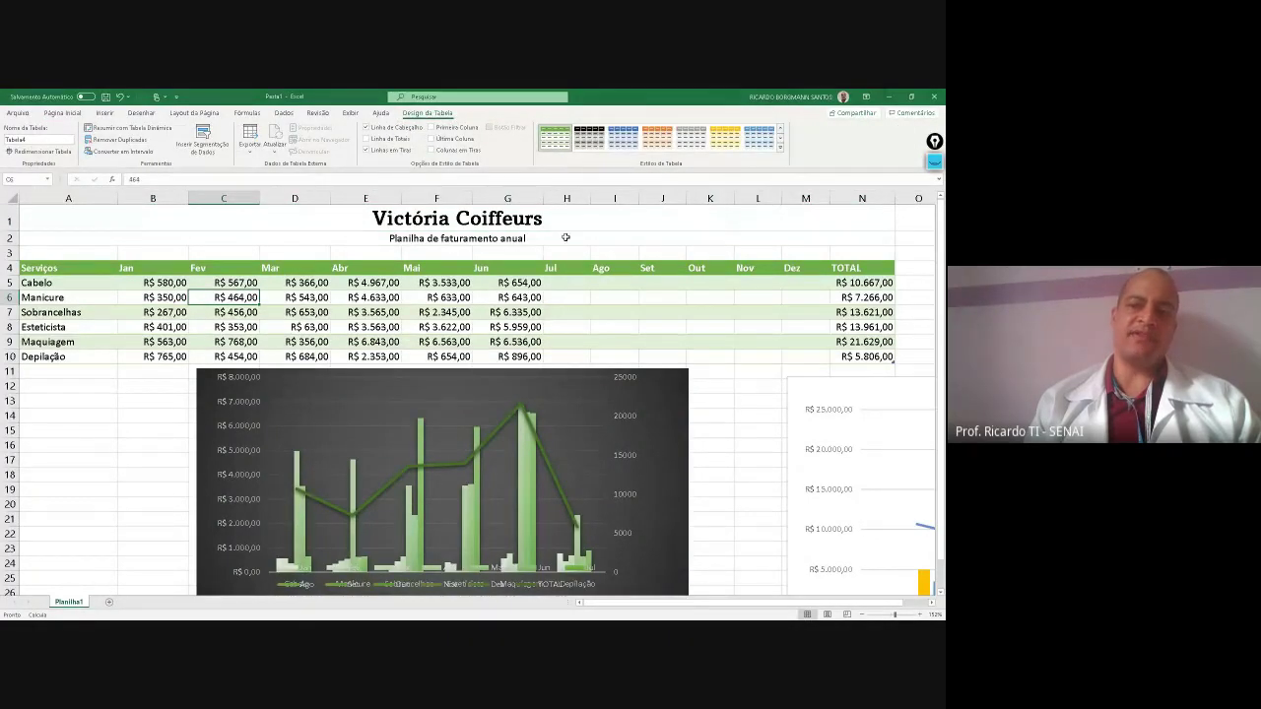
pyautogui.click(445, 312)
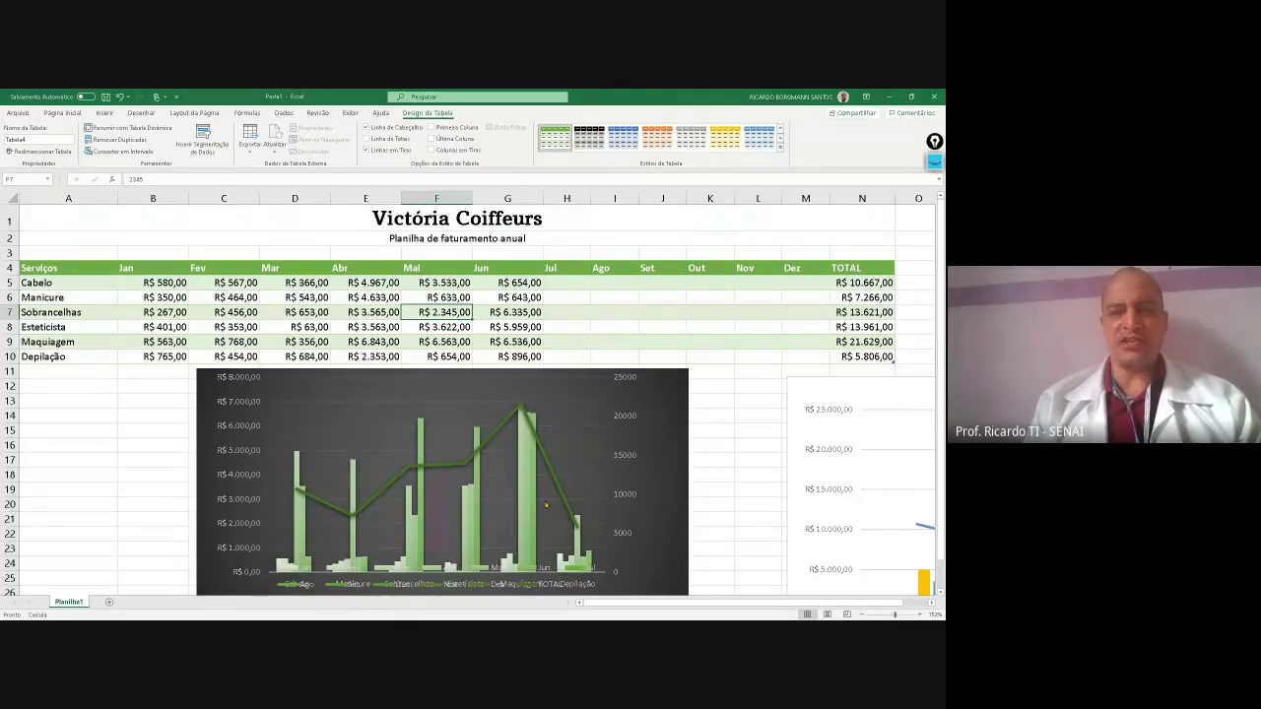
pyautogui.scroll(-4, 545, 504)
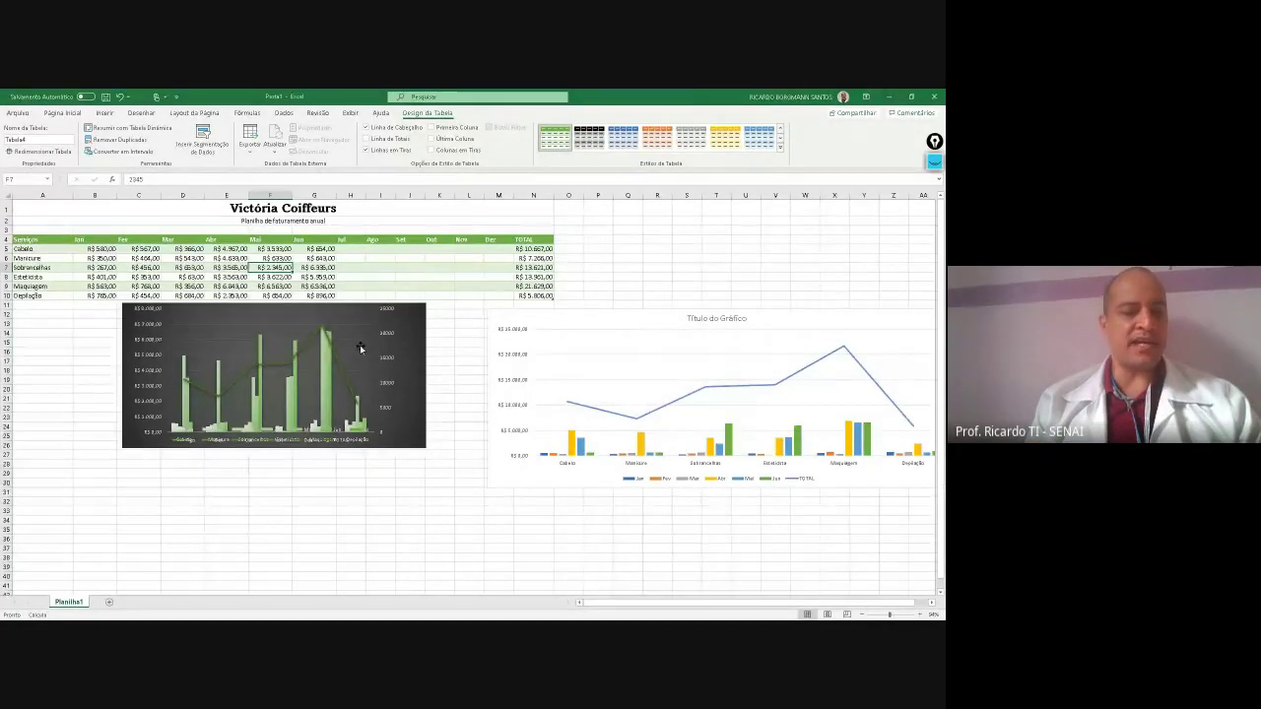
pyautogui.keyDown('ctrl'); pyautogui.scroll(3, 361, 349); pyautogui.keyUp('ctrl')
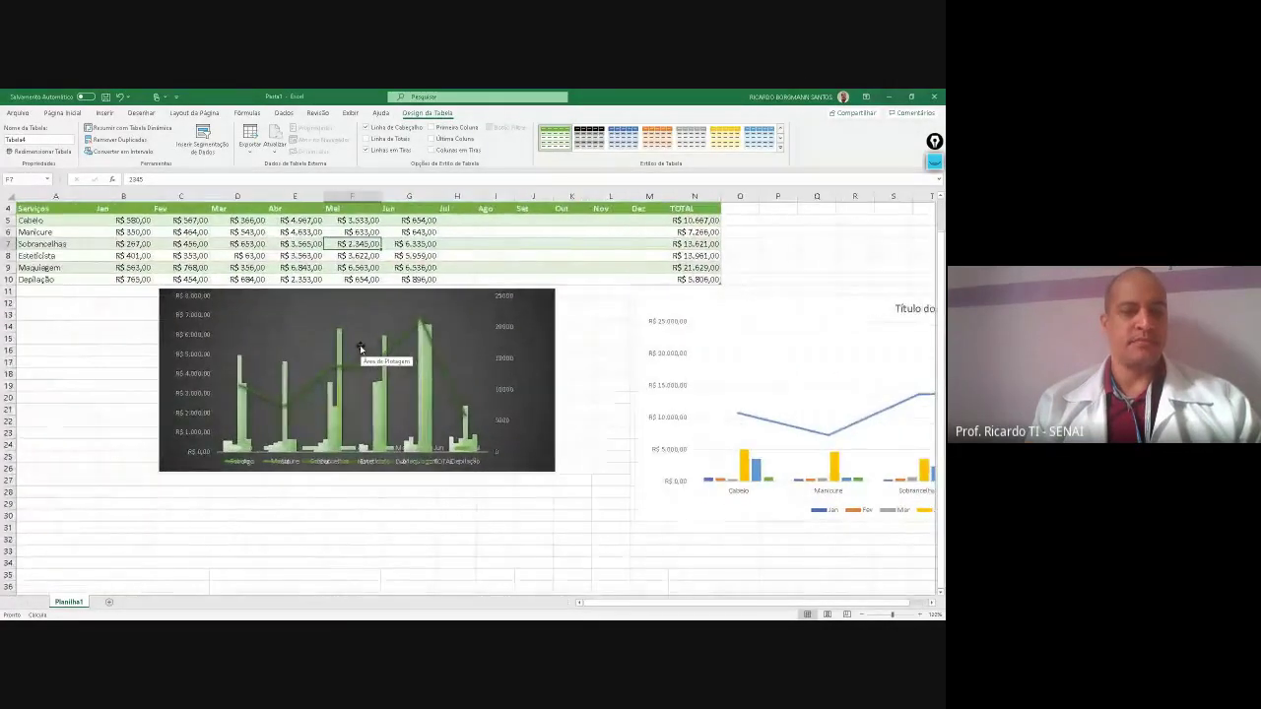
pyautogui.scroll(1, 360, 348)
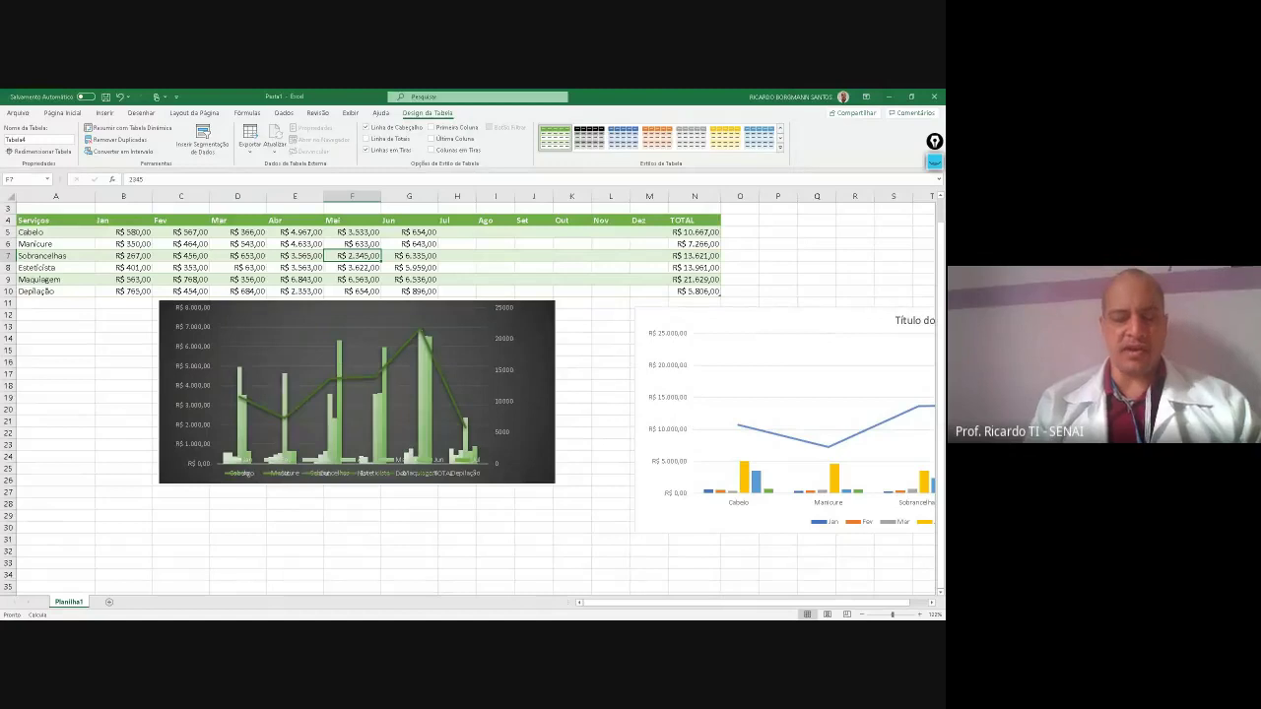
pyautogui.press('super')
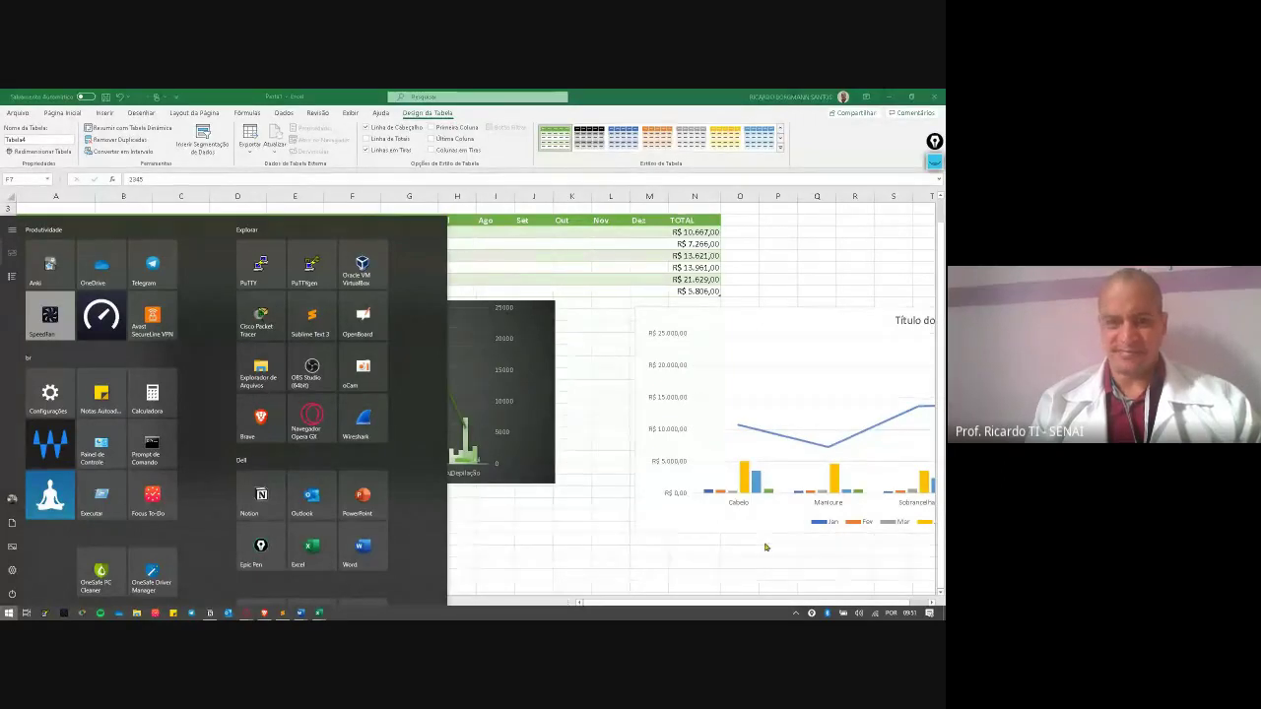
pyautogui.click(633, 499)
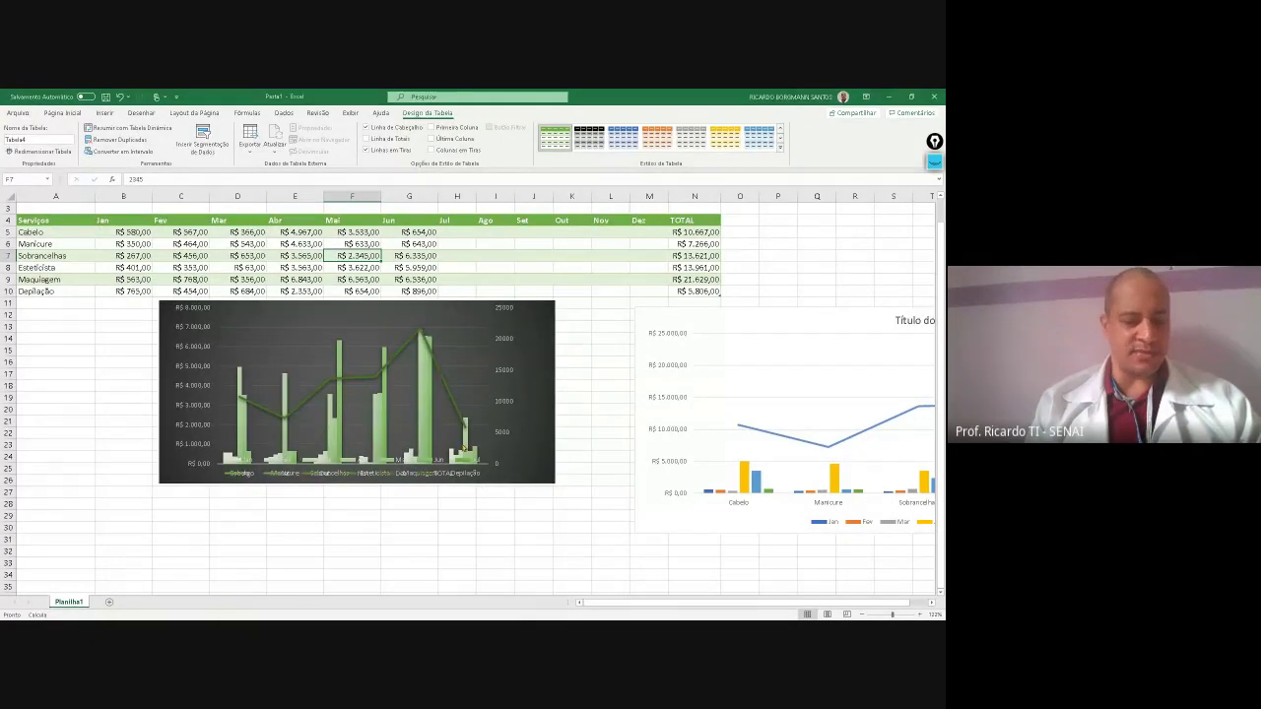
pyautogui.moveTo(464, 448)
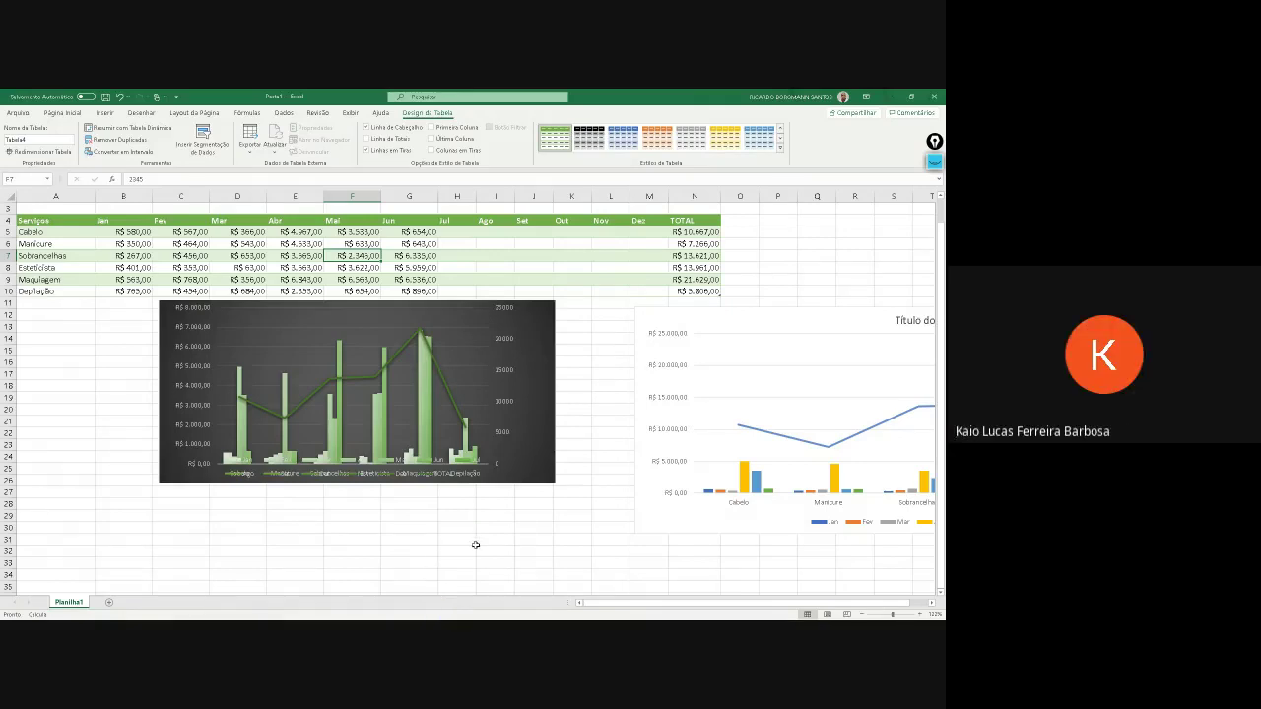
pyautogui.click(410, 549)
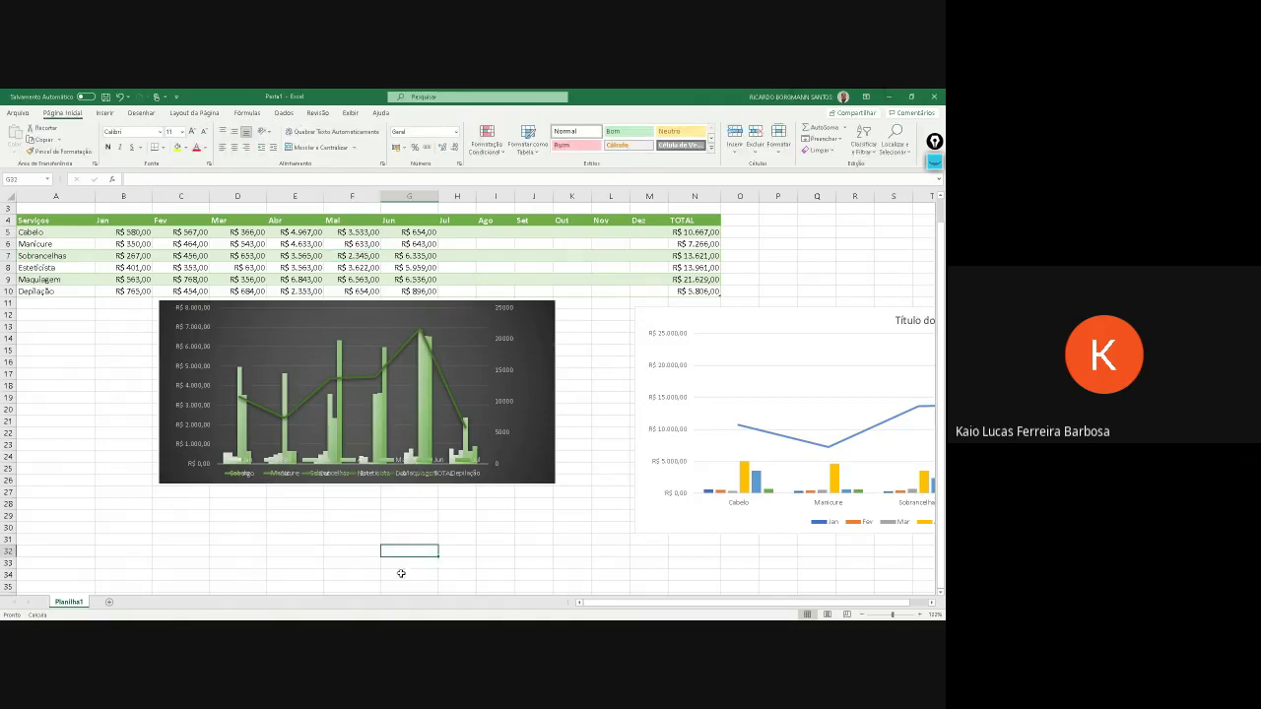
pyautogui.click(431, 513)
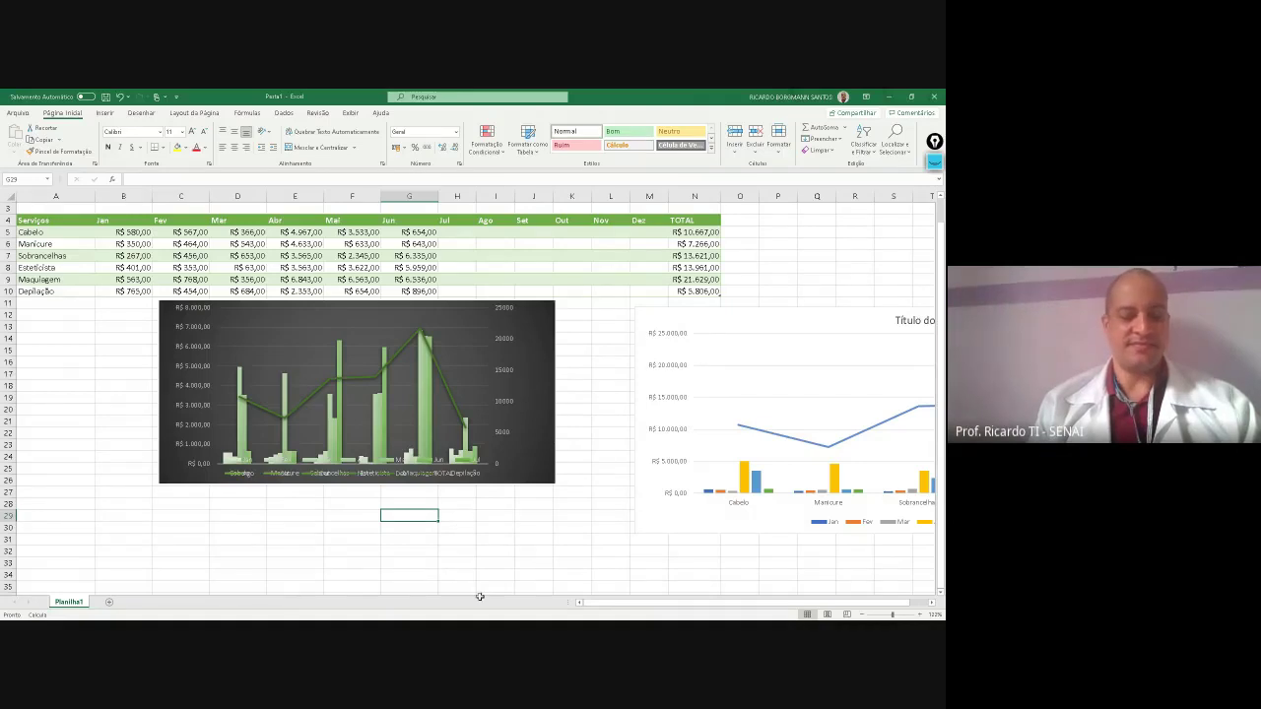
# Switch to the Google Meet call and stop presenting the screen
pyautogui.press('super')
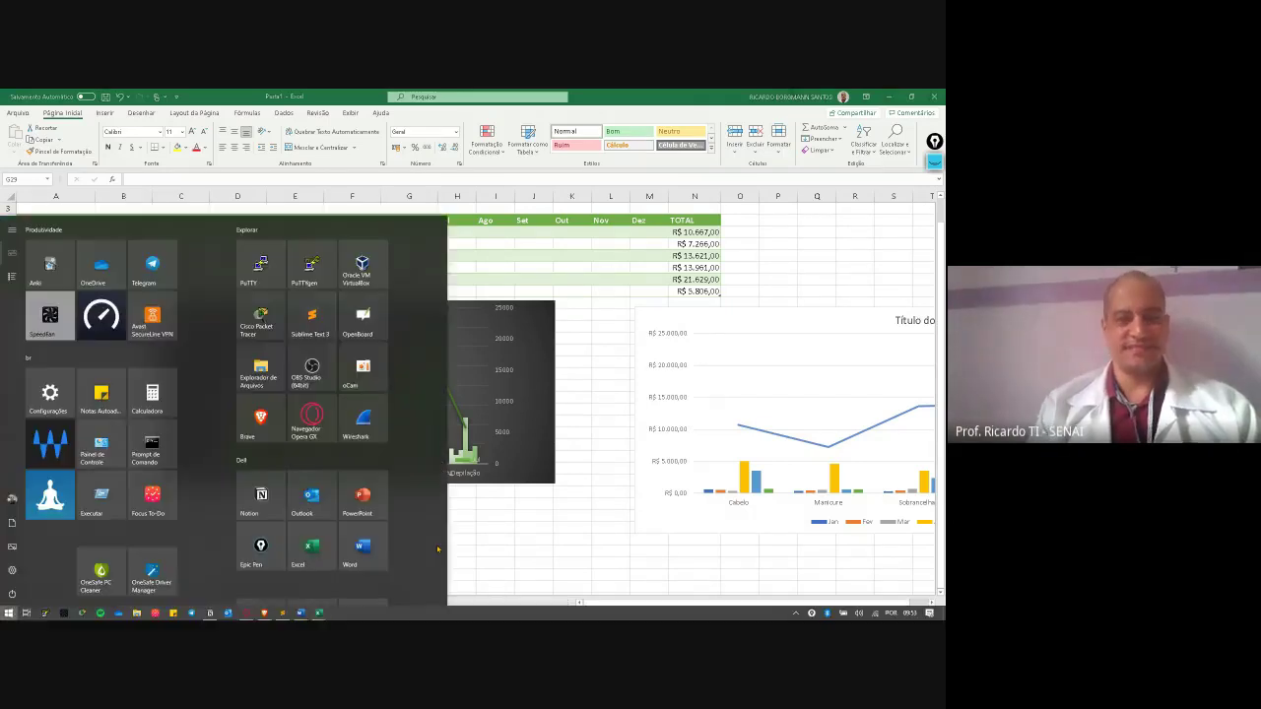
pyautogui.moveTo(264, 613)
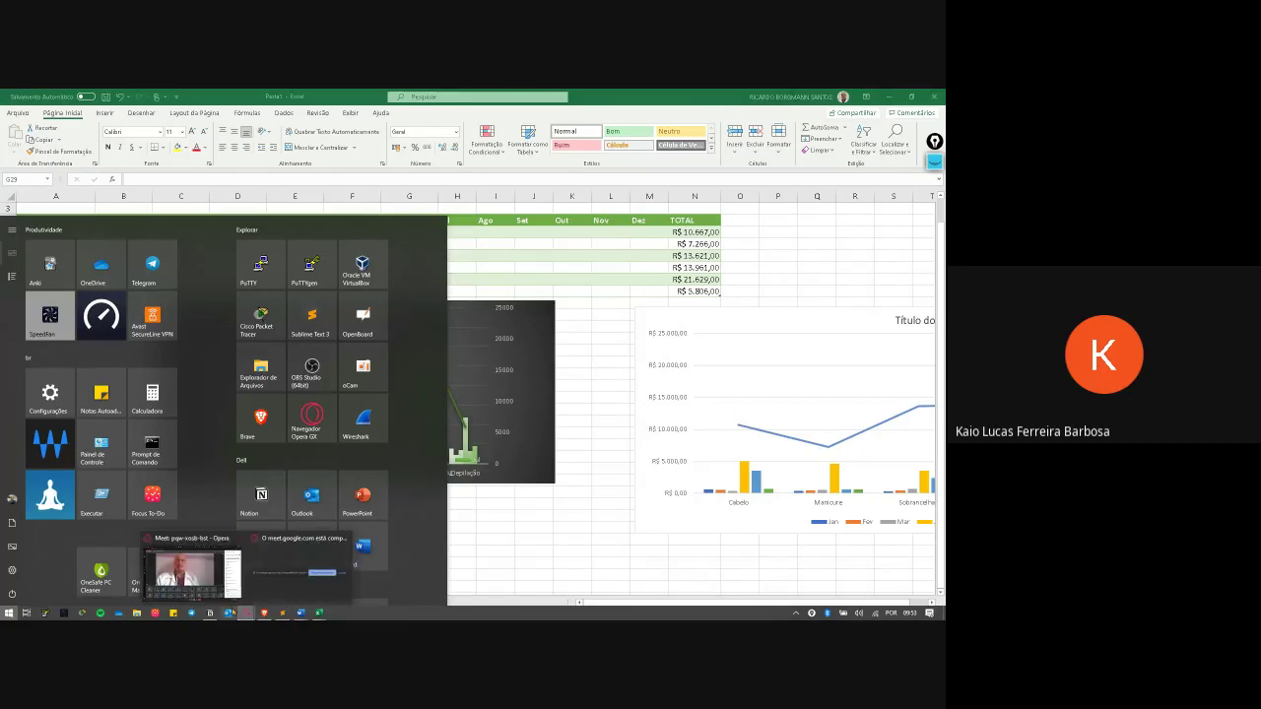
pyautogui.click(202, 569)
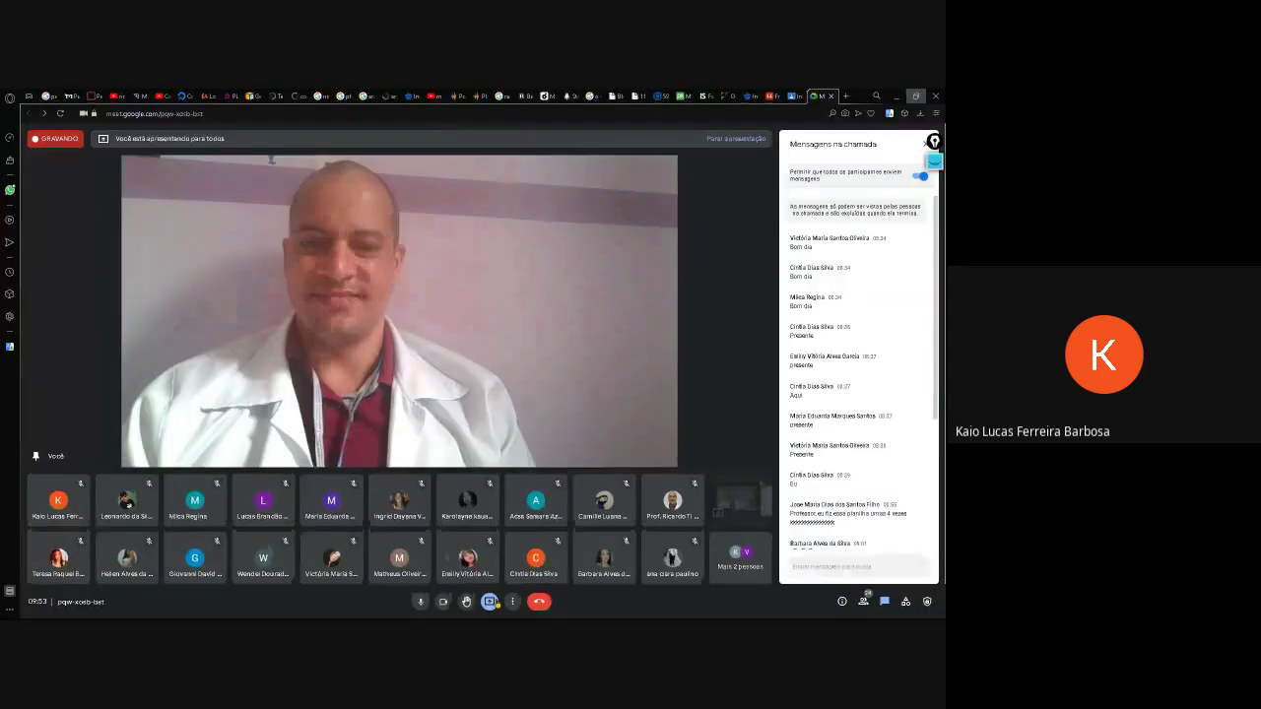
pyautogui.click(490, 601)
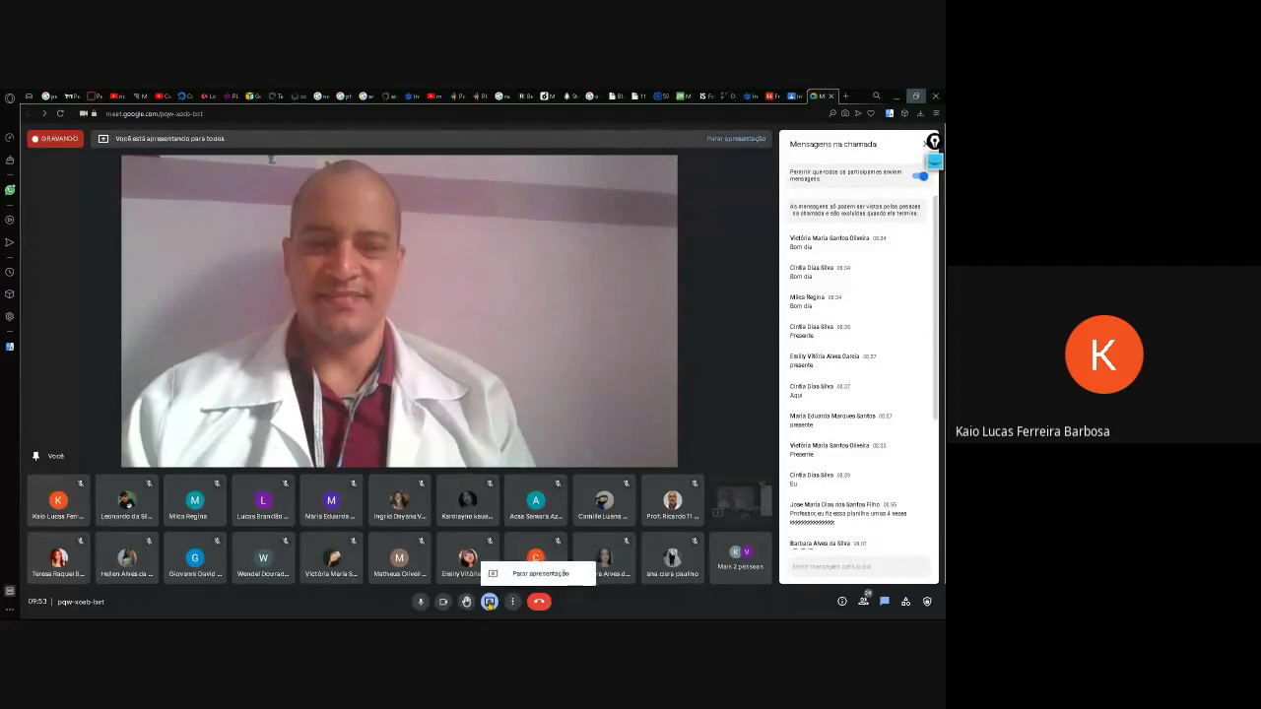
pyautogui.click(537, 573)
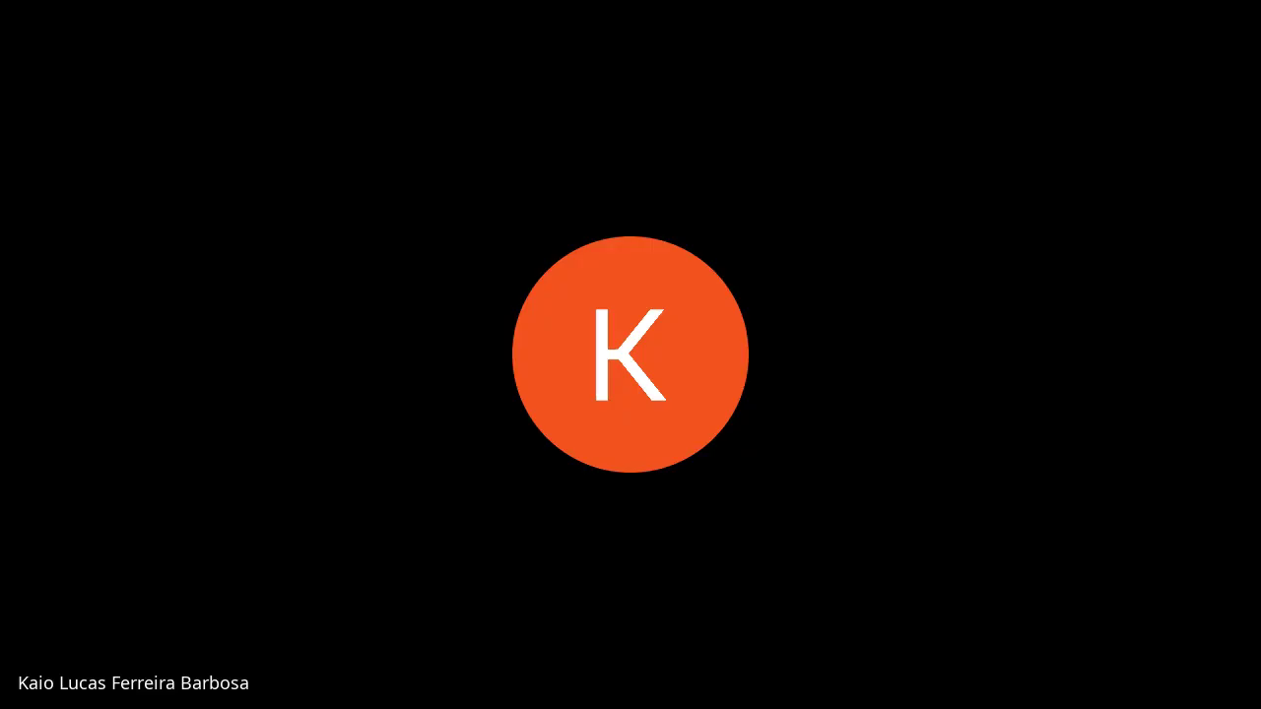
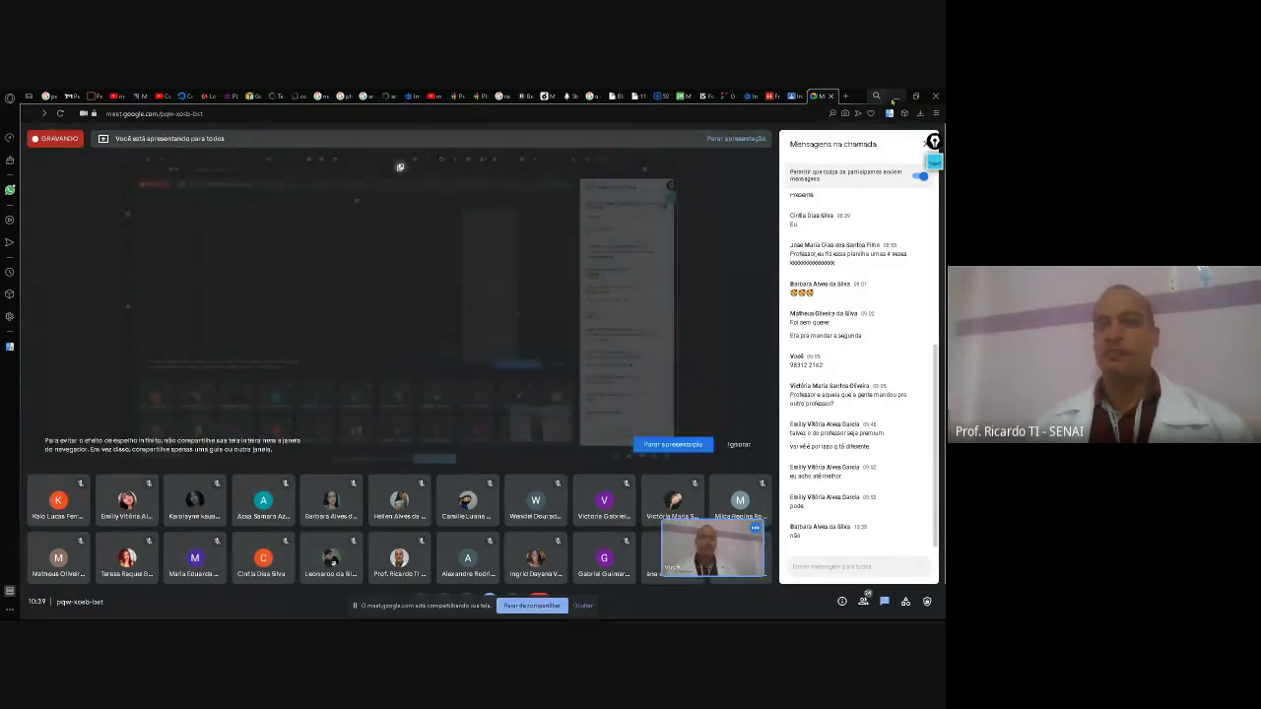
# Return to the Excel workbook and delete both the dark green combination chart and the white combination chart beside it
pyautogui.hotkey('alt', 'Tab')
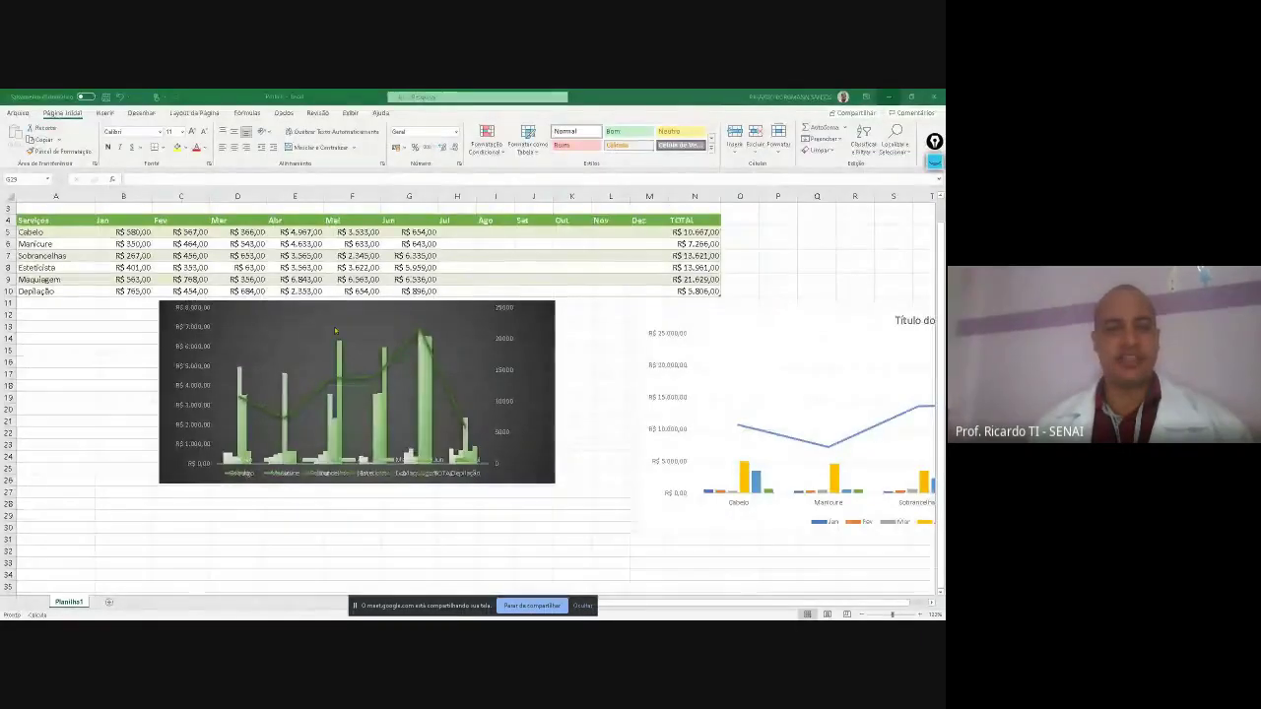
pyautogui.click(371, 375)
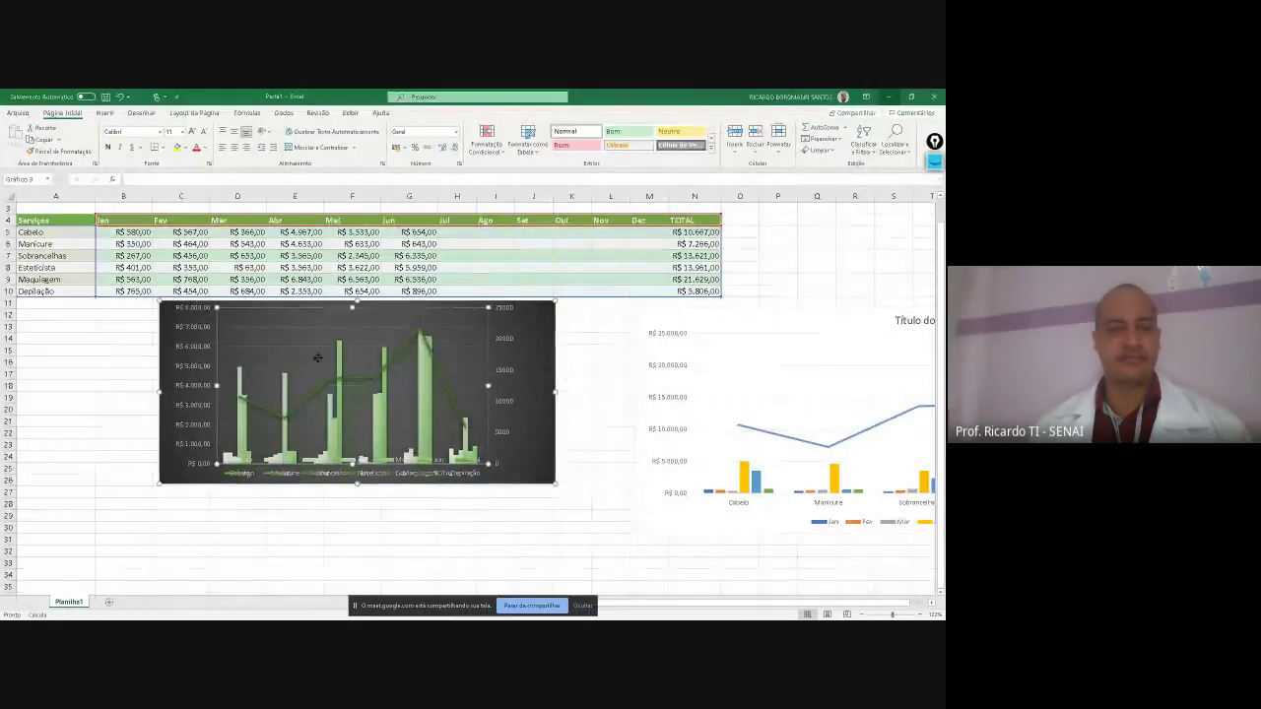
pyautogui.moveTo(207, 322); pyautogui.dragTo(262, 357)
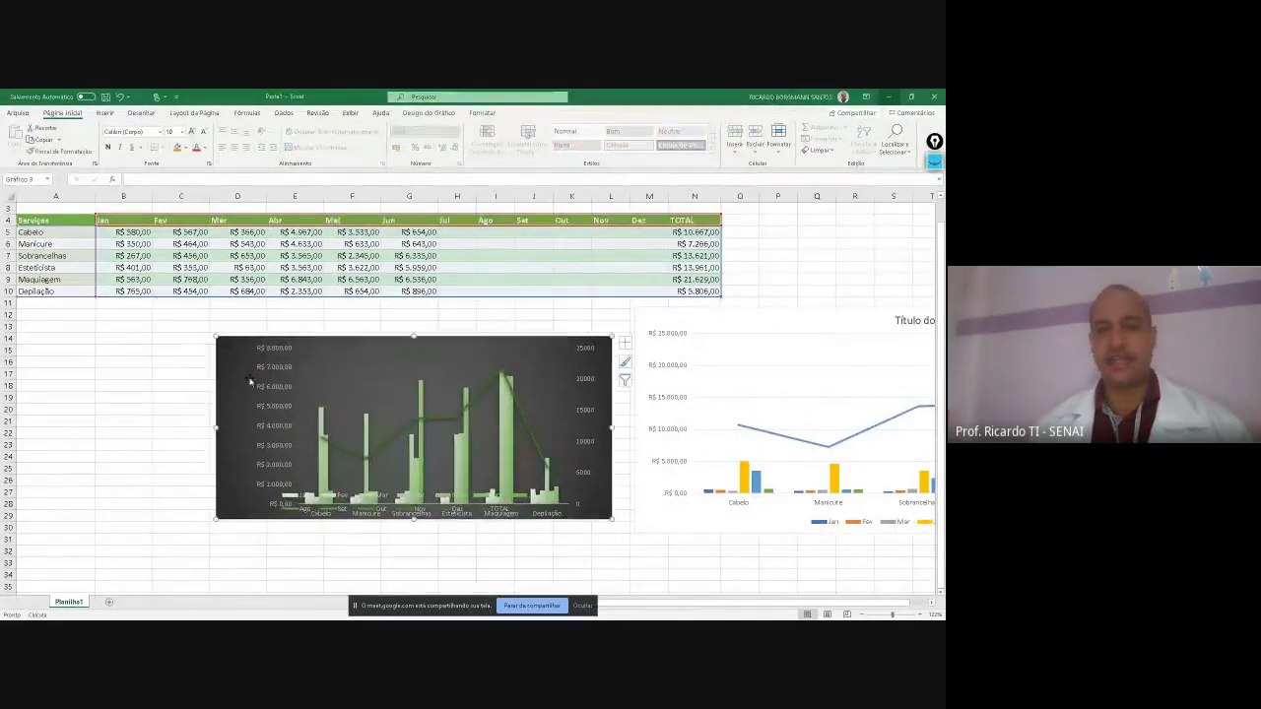
pyautogui.press('Delete')
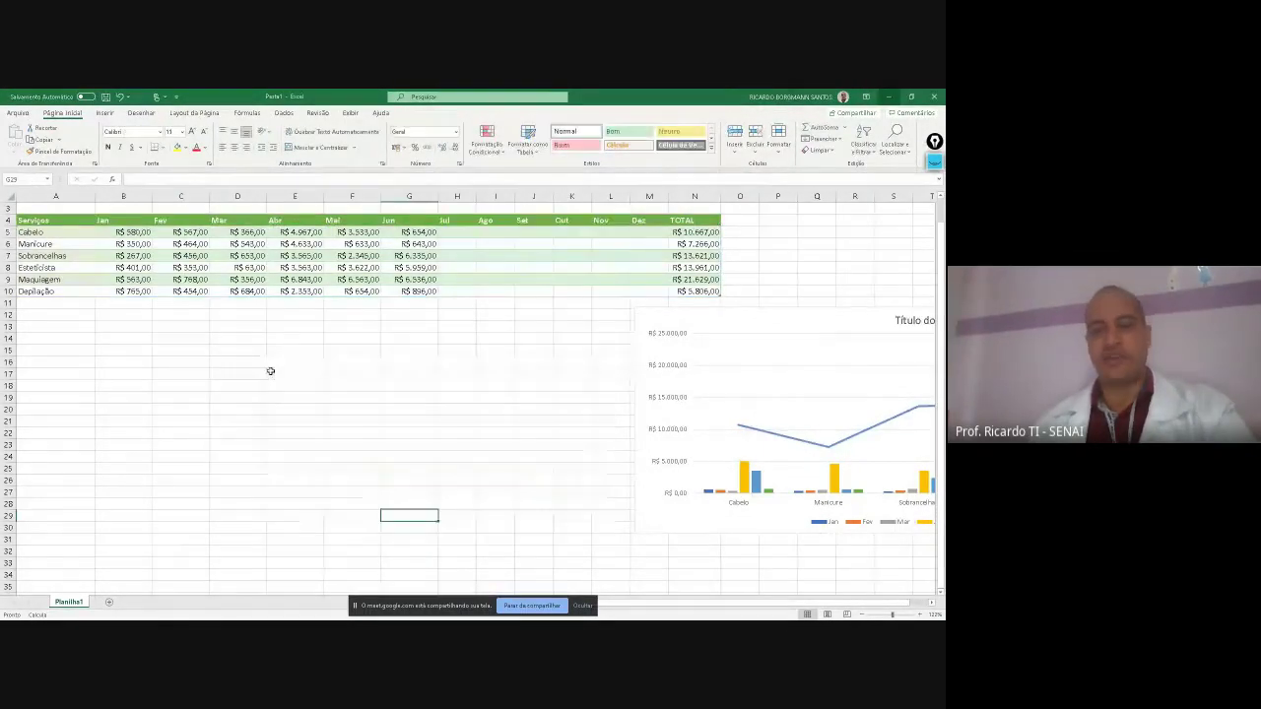
pyautogui.click(664, 332)
pyautogui.press('Delete')
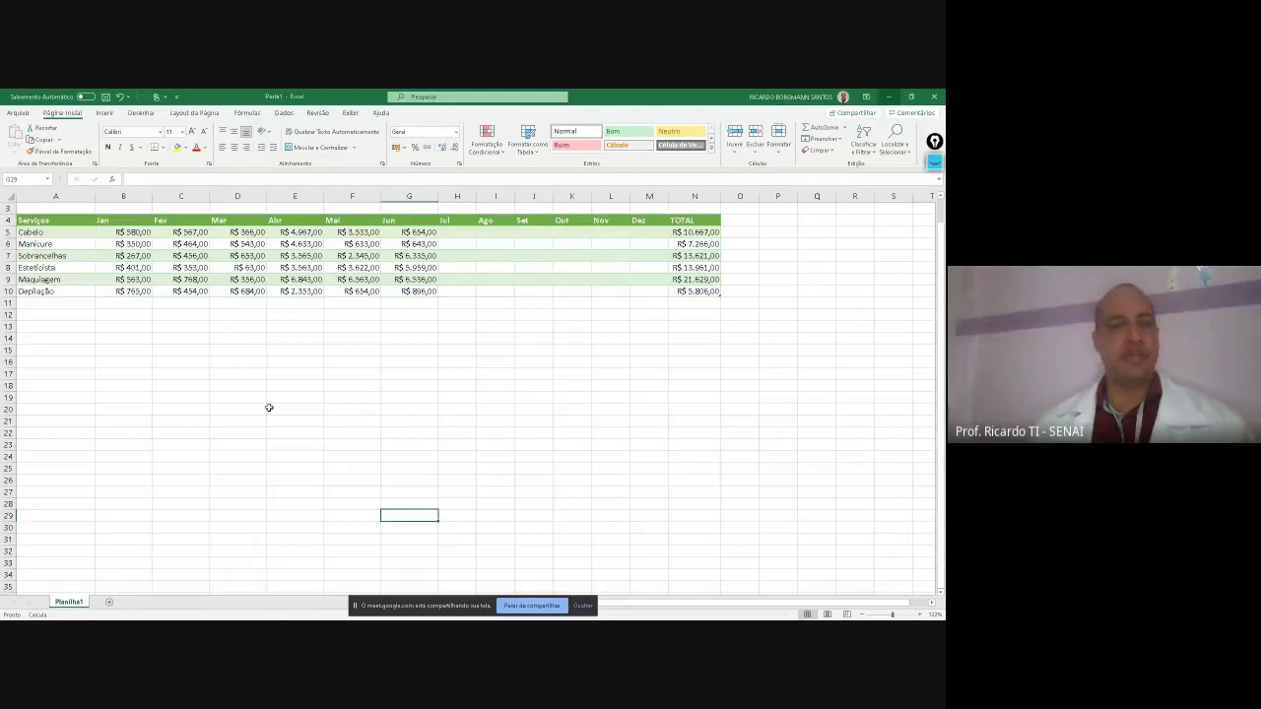
# Hide the screen-sharing notice that covers the lower edge of the worksheet
pyautogui.click(421, 489)
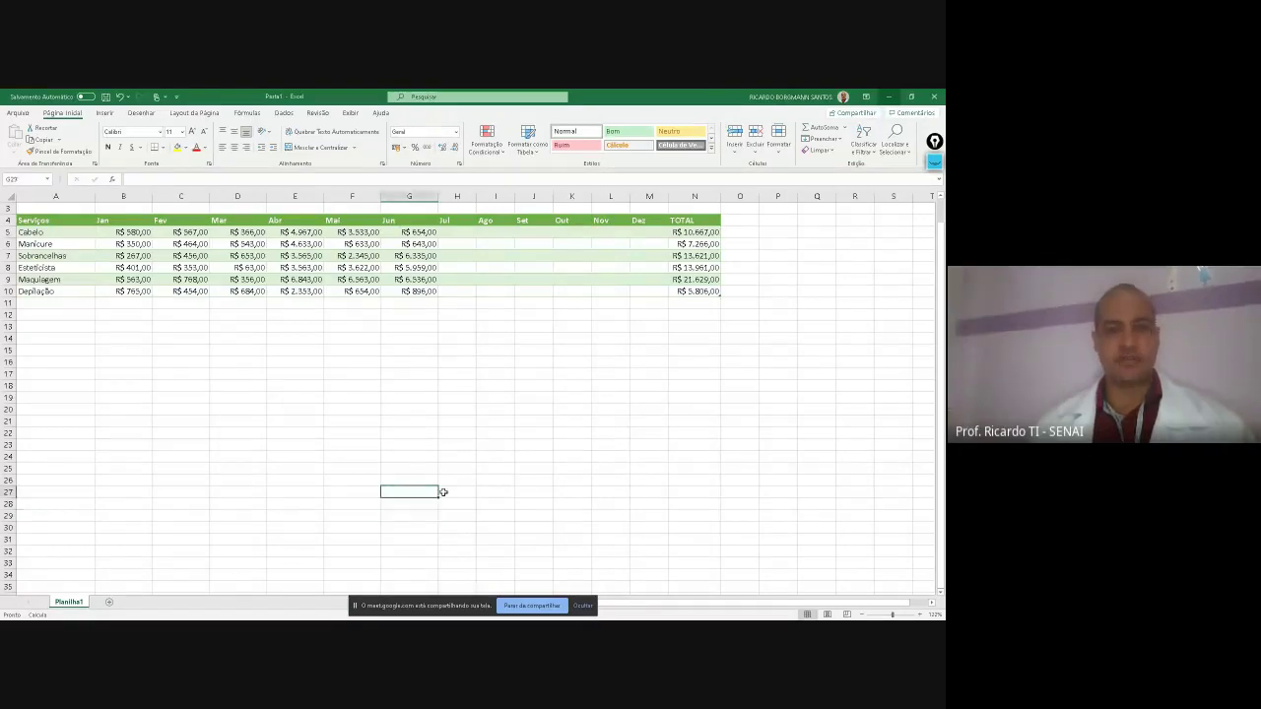
pyautogui.click(585, 606)
pyautogui.click(459, 433)
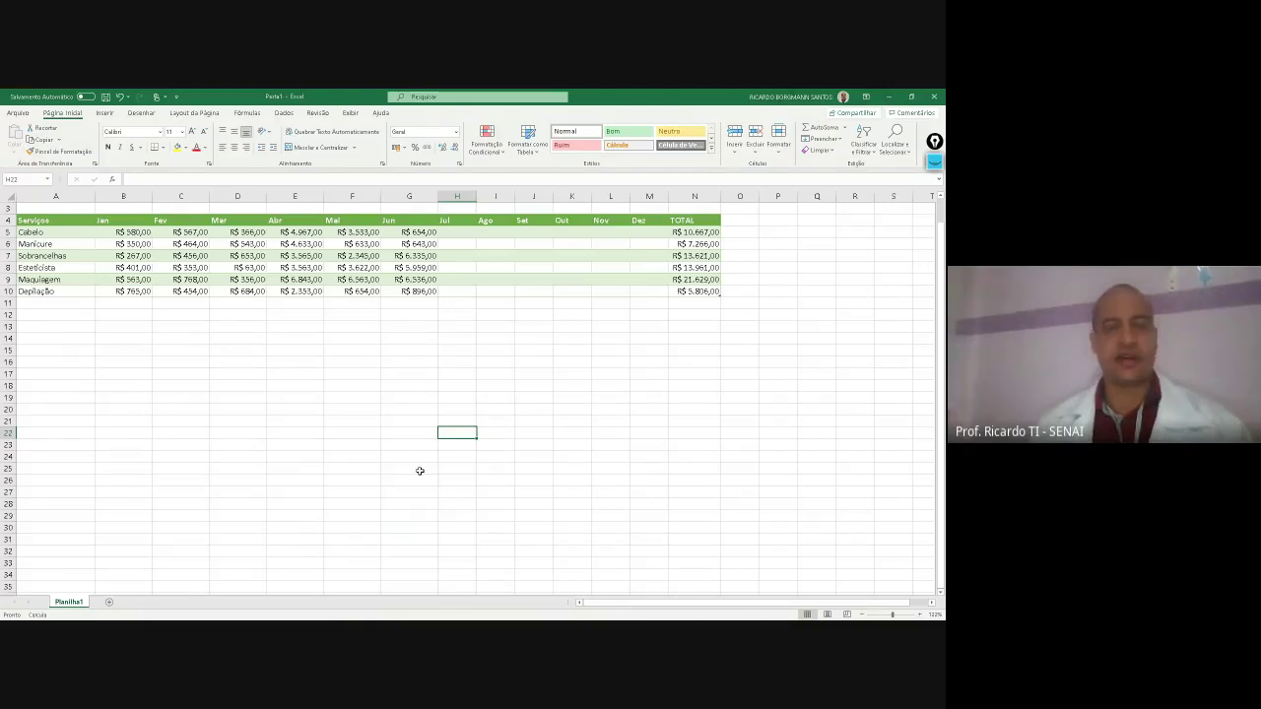
# Insert a histogram chart from an empty cell below the services table
pyautogui.click(329, 439)
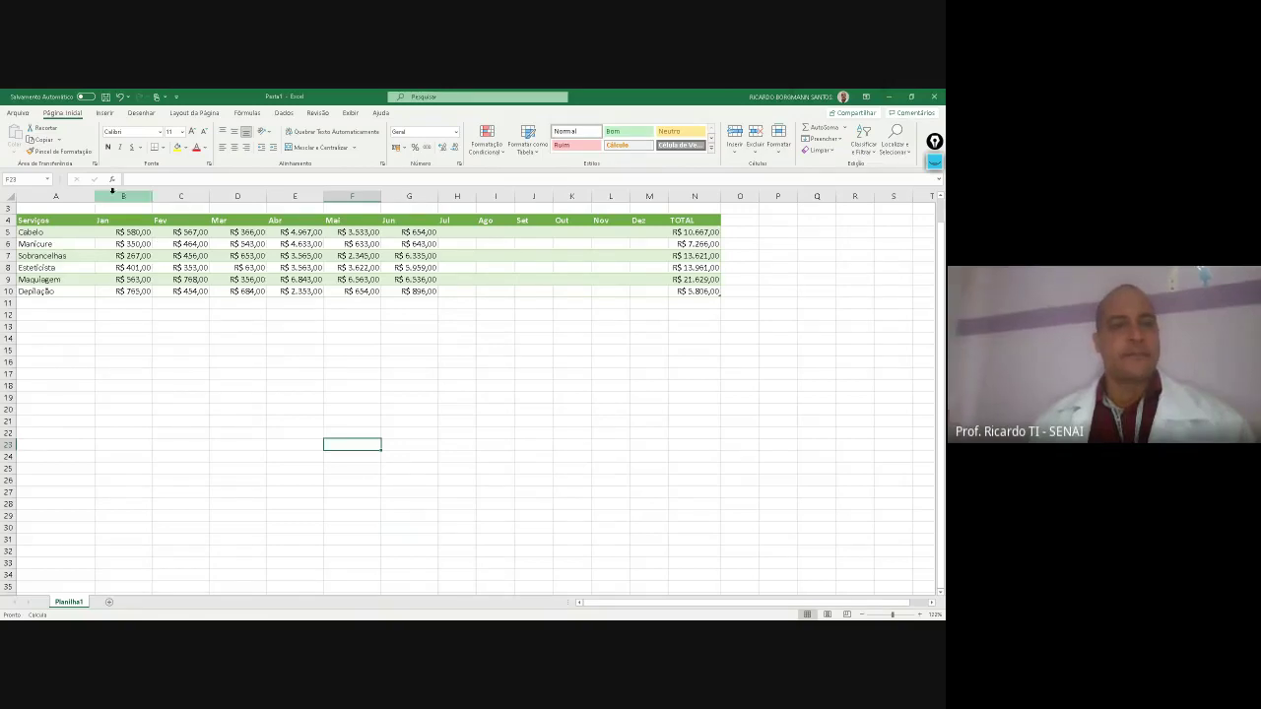
pyautogui.click(102, 114)
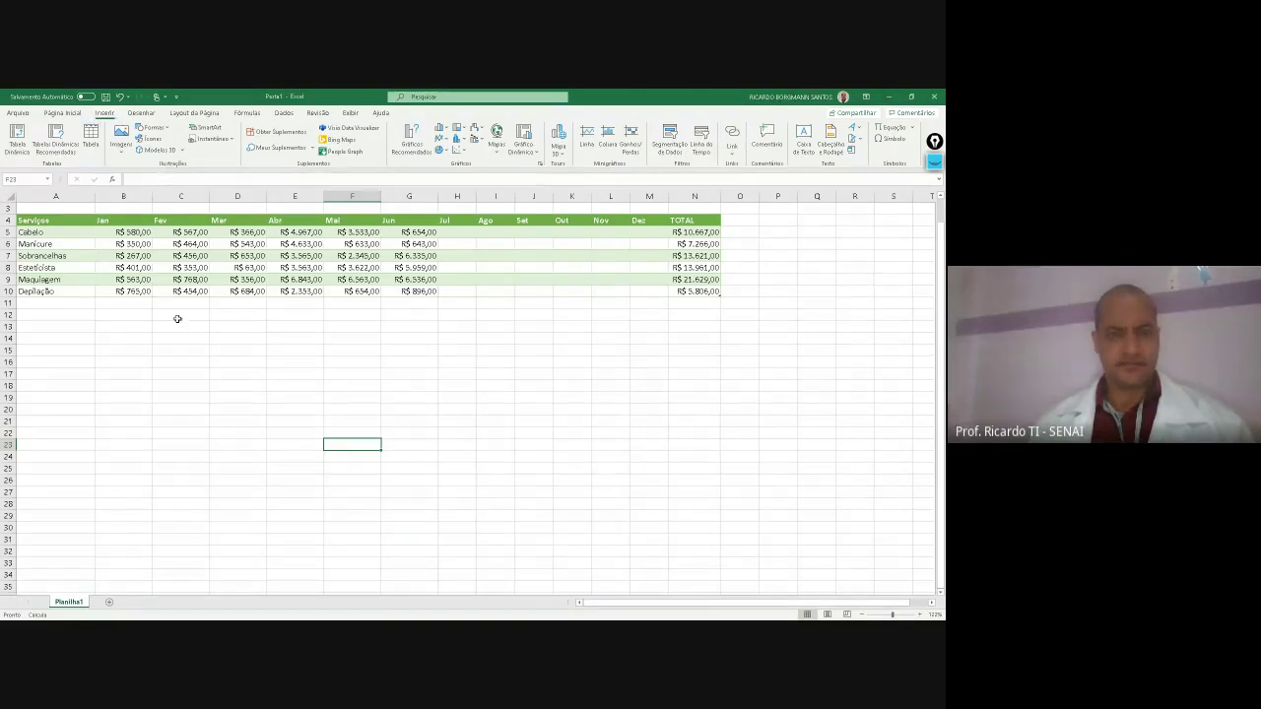
pyautogui.click(335, 422)
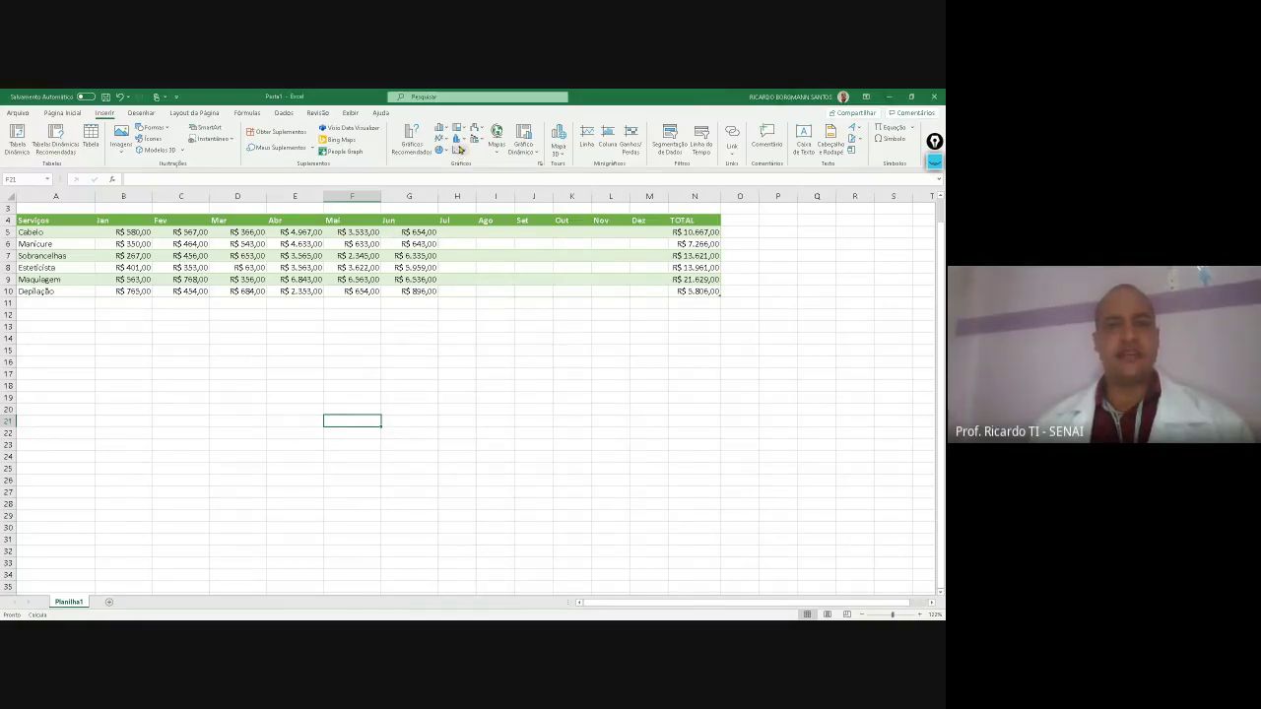
pyautogui.click(459, 139)
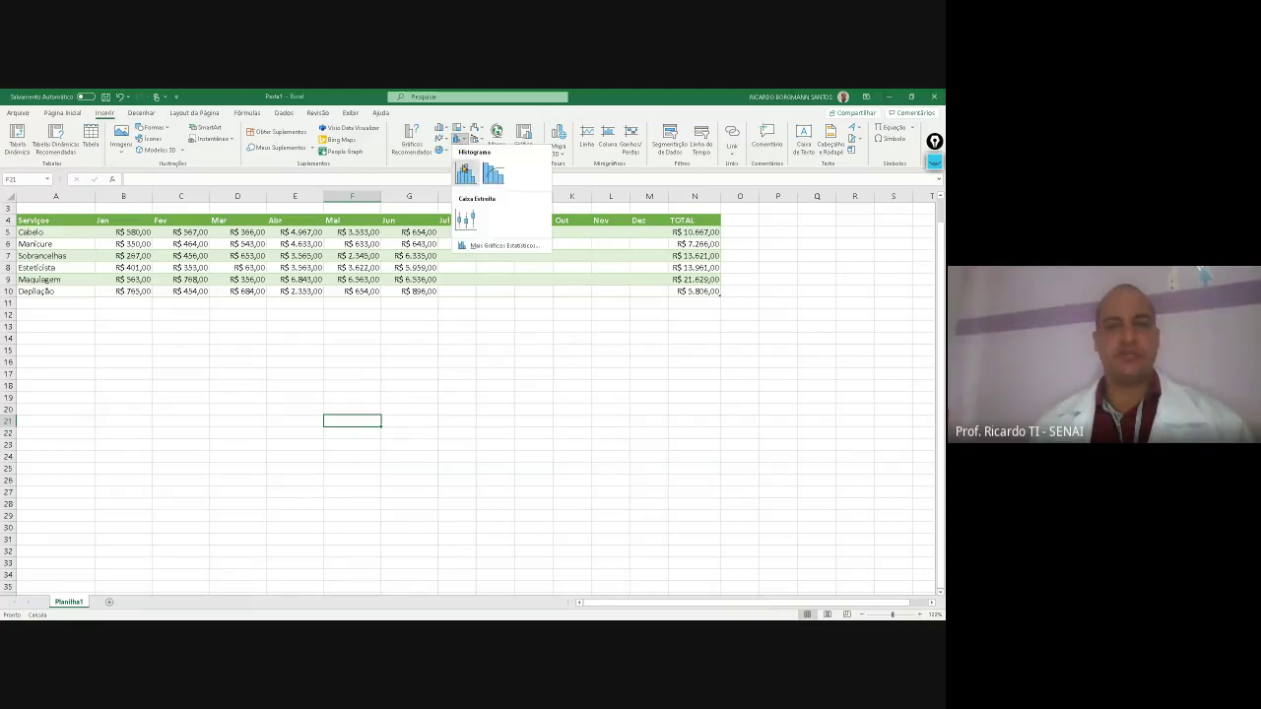
pyautogui.click(465, 171)
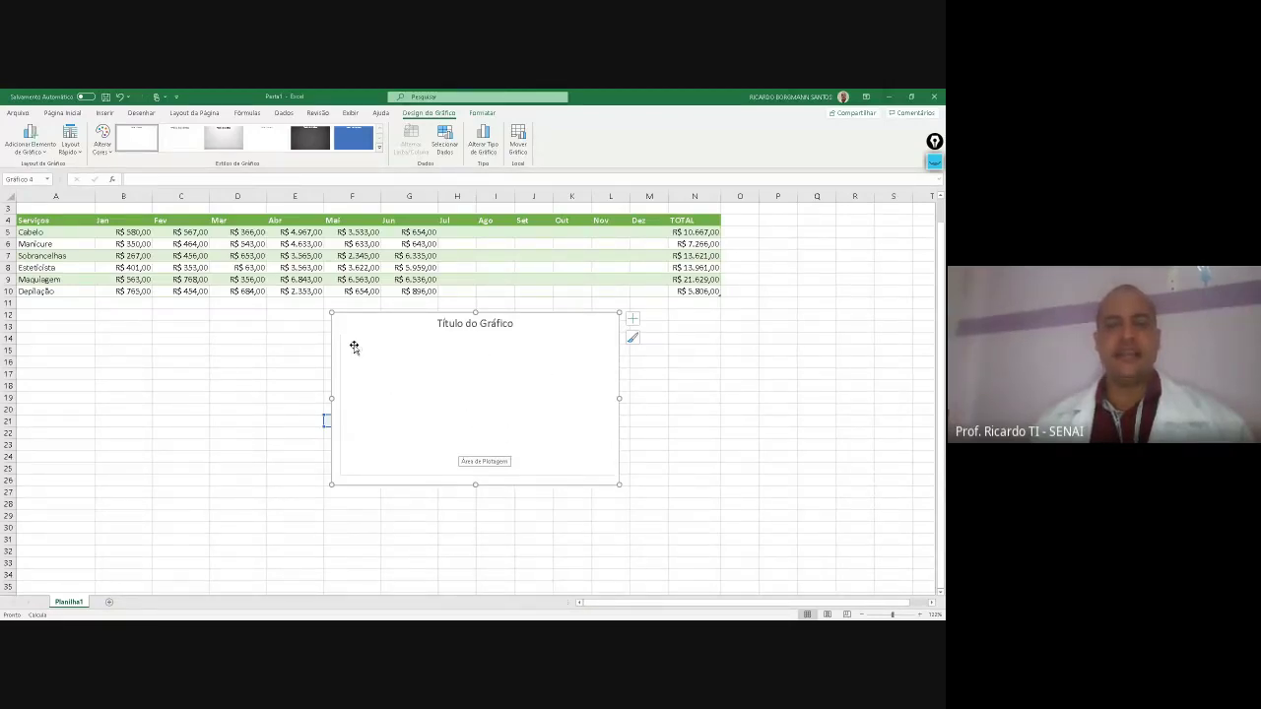
# Show the empty histogram's plot area formatting and chart elements, and select the service names in A5:A10
pyautogui.moveTo(57, 230); pyautogui.dragTo(50, 292)
pyautogui.click(369, 397)
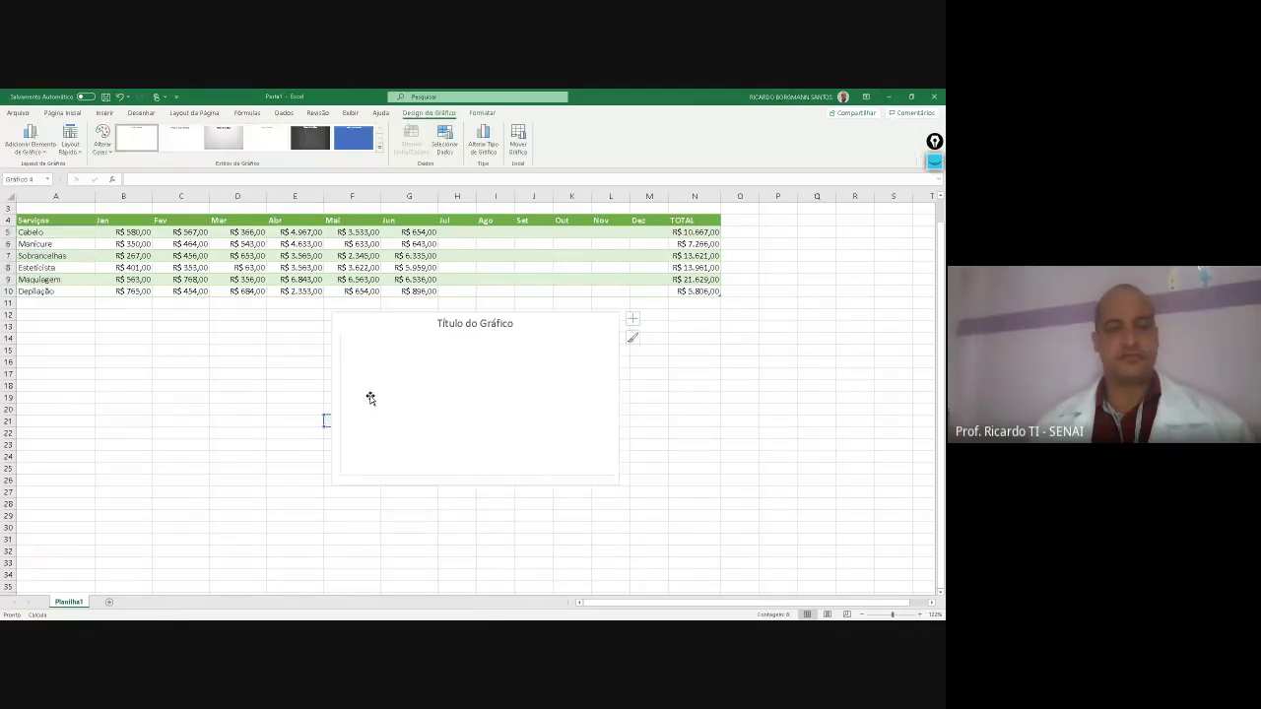
pyautogui.doubleClick(360, 398)
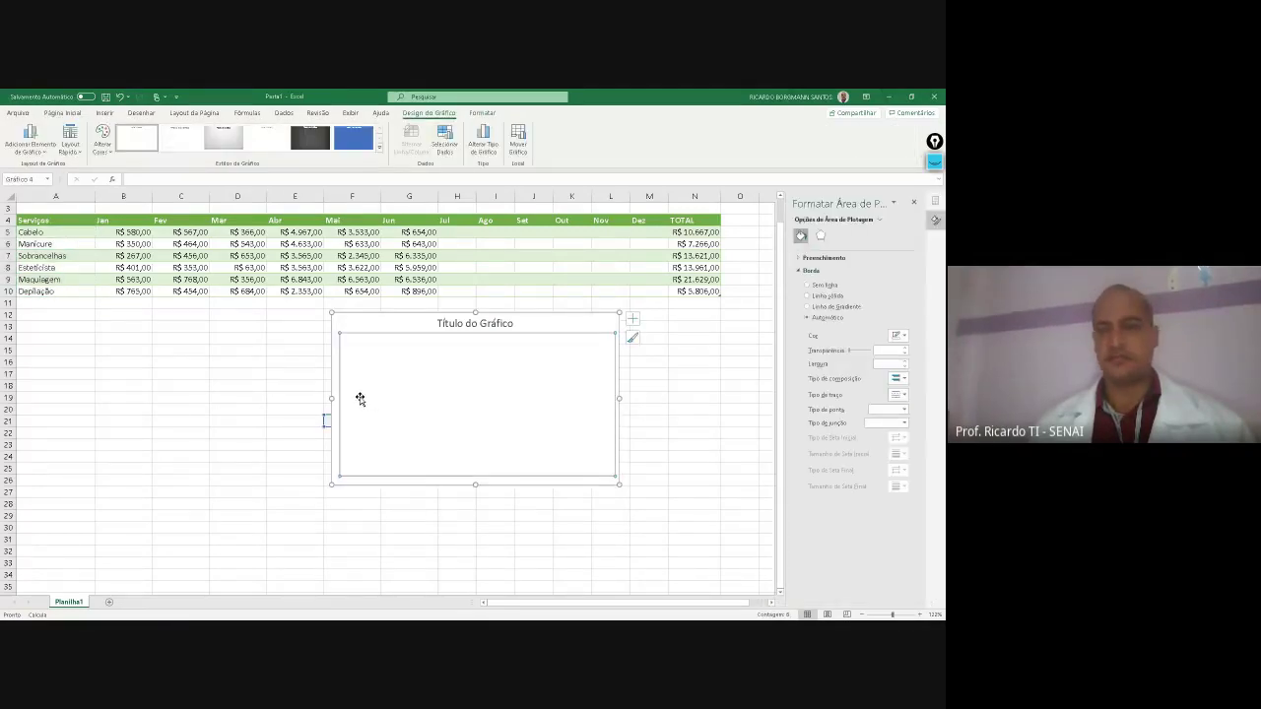
pyautogui.click(631, 319)
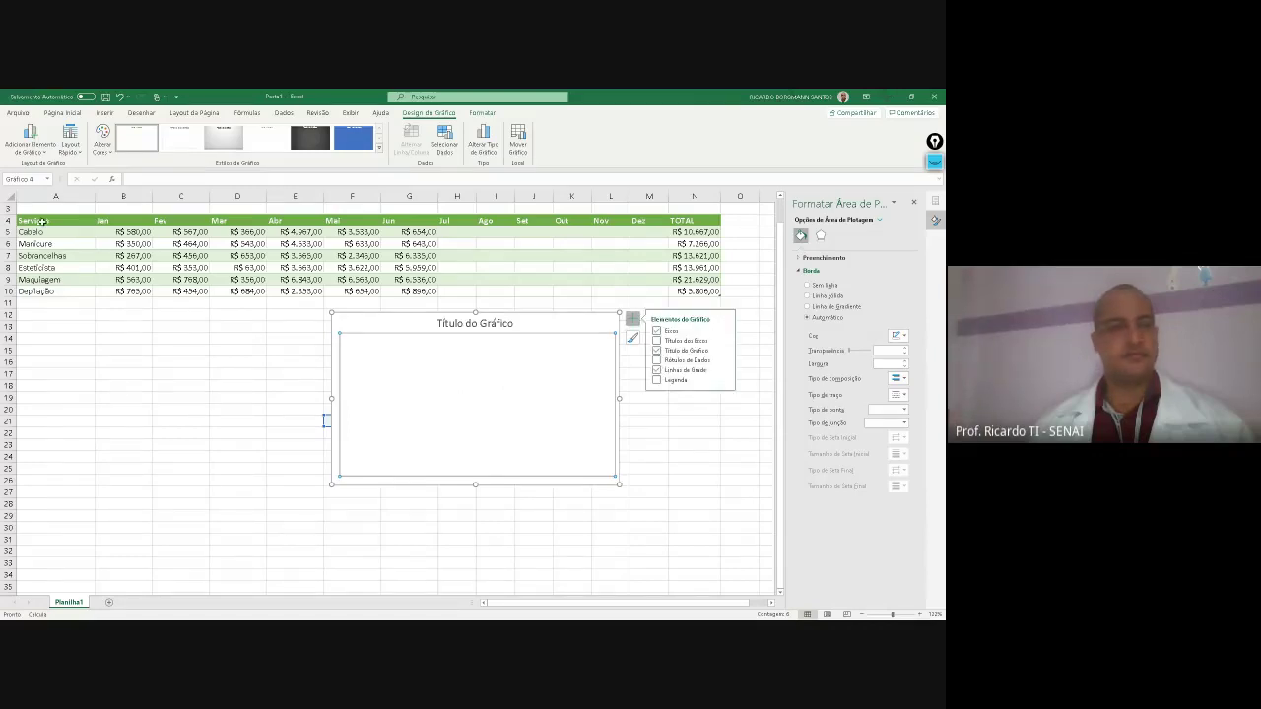
pyautogui.moveTo(40, 231); pyautogui.dragTo(47, 291)
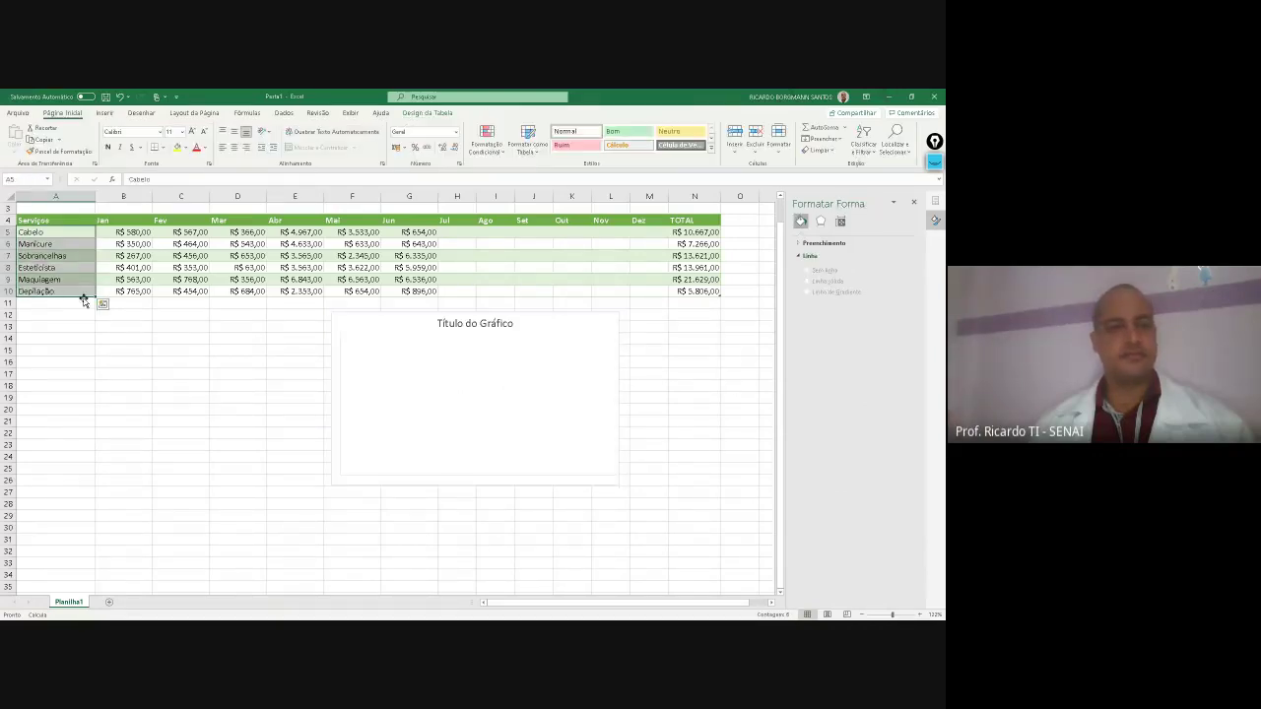
# Open the histogram's data source settings and close them without choosing a range
pyautogui.rightClick(399, 412)
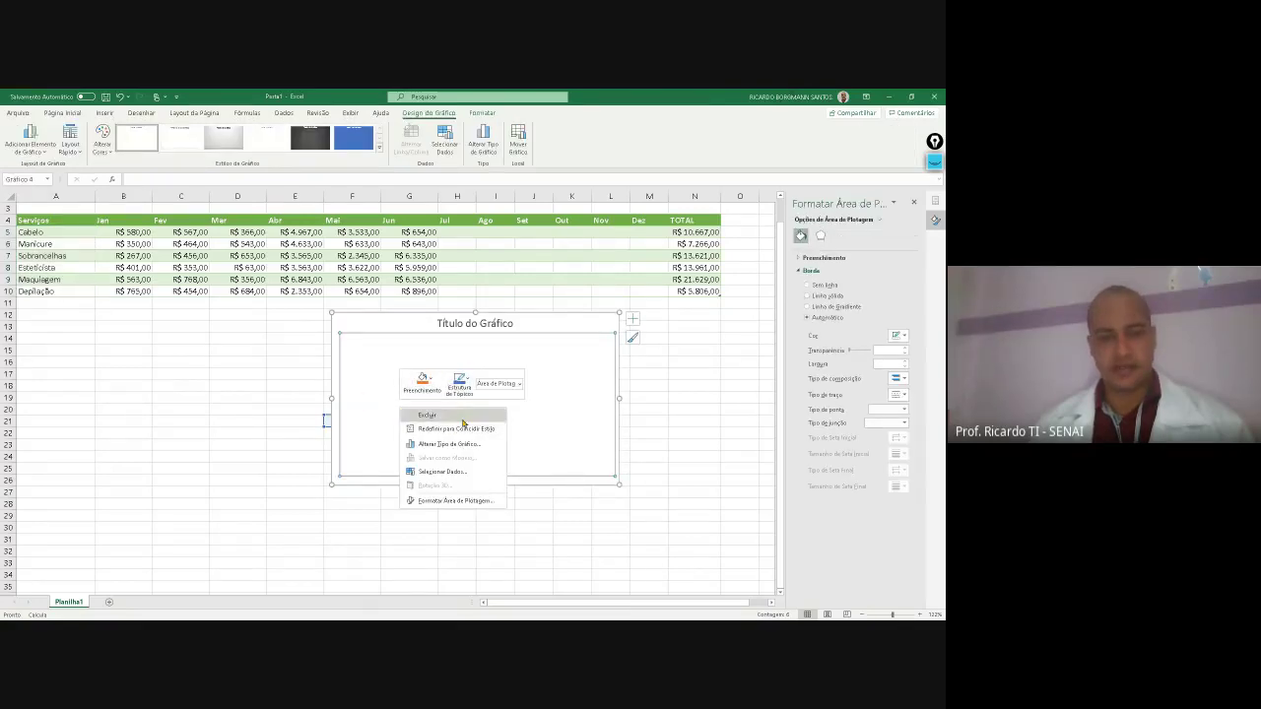
pyautogui.click(462, 477)
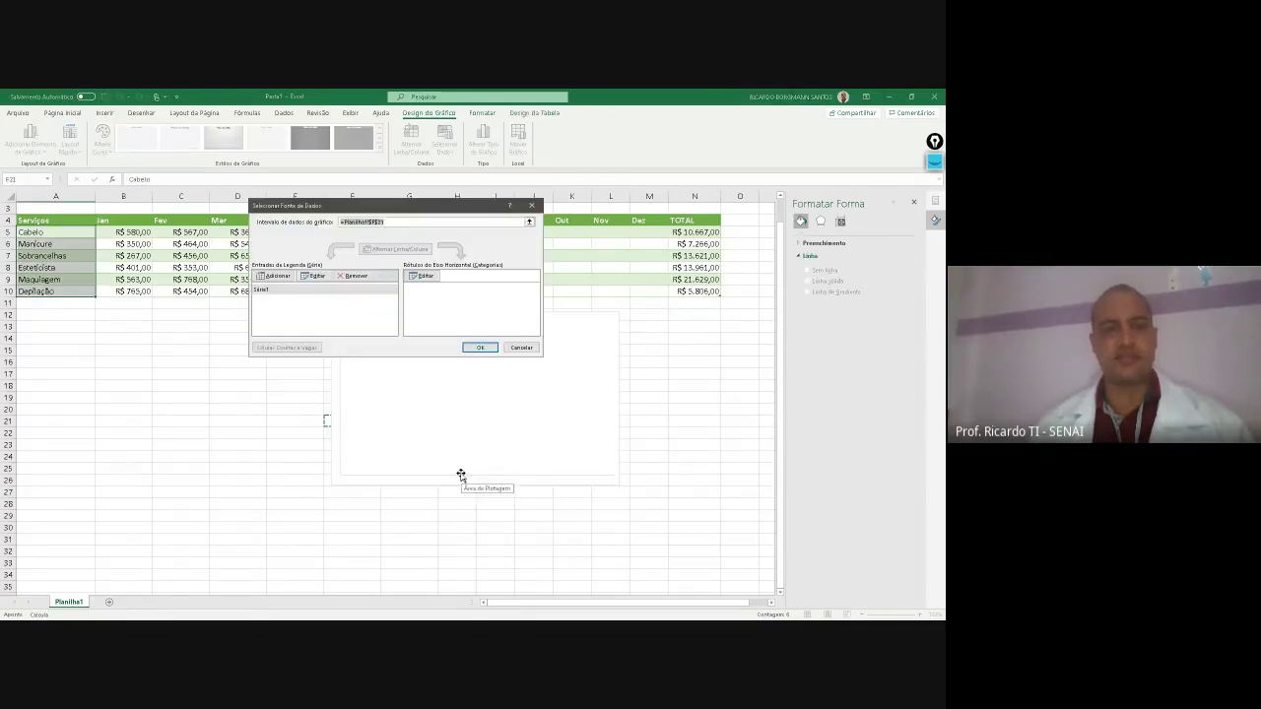
pyautogui.moveTo(437, 202); pyautogui.dragTo(803, 286)
pyautogui.click(908, 289)
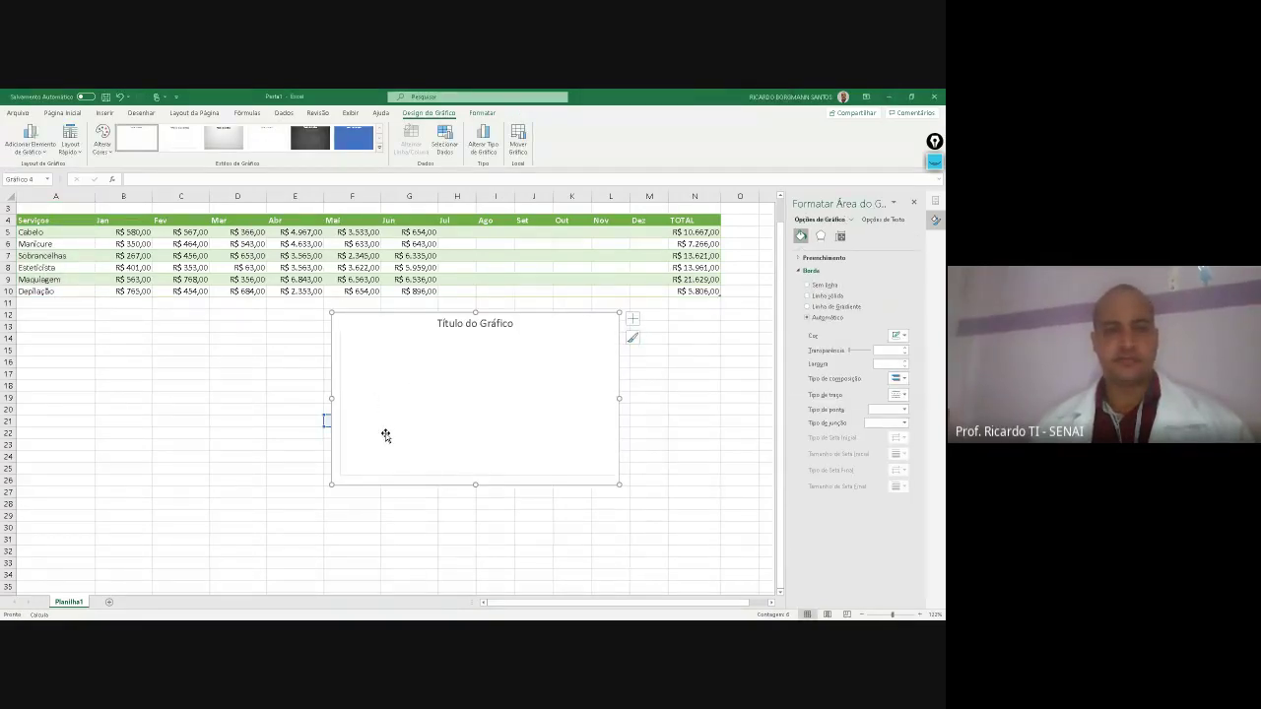
pyautogui.rightClick(477, 399)
pyautogui.click(410, 417)
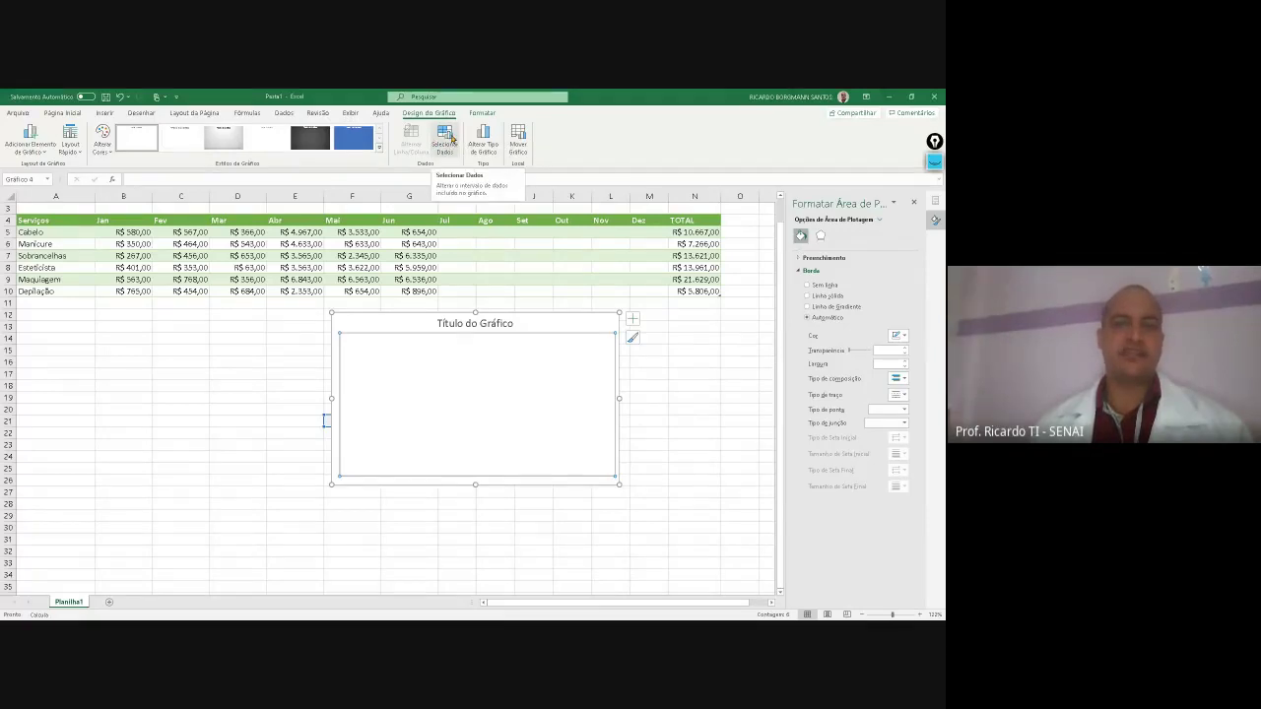
# Try the TOTAL values in N5:N10 as the histogram's data range, cancel the change and delete the chart
pyautogui.click(451, 138)
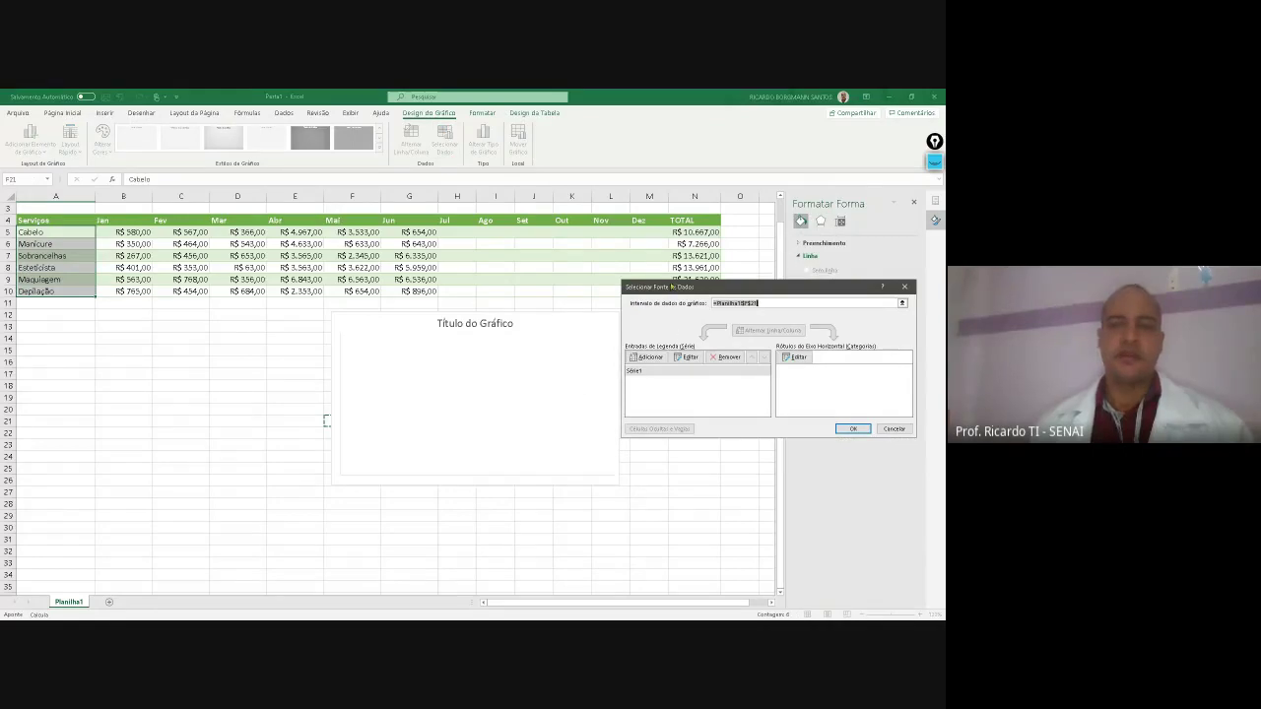
pyautogui.moveTo(672, 286); pyautogui.dragTo(595, 166)
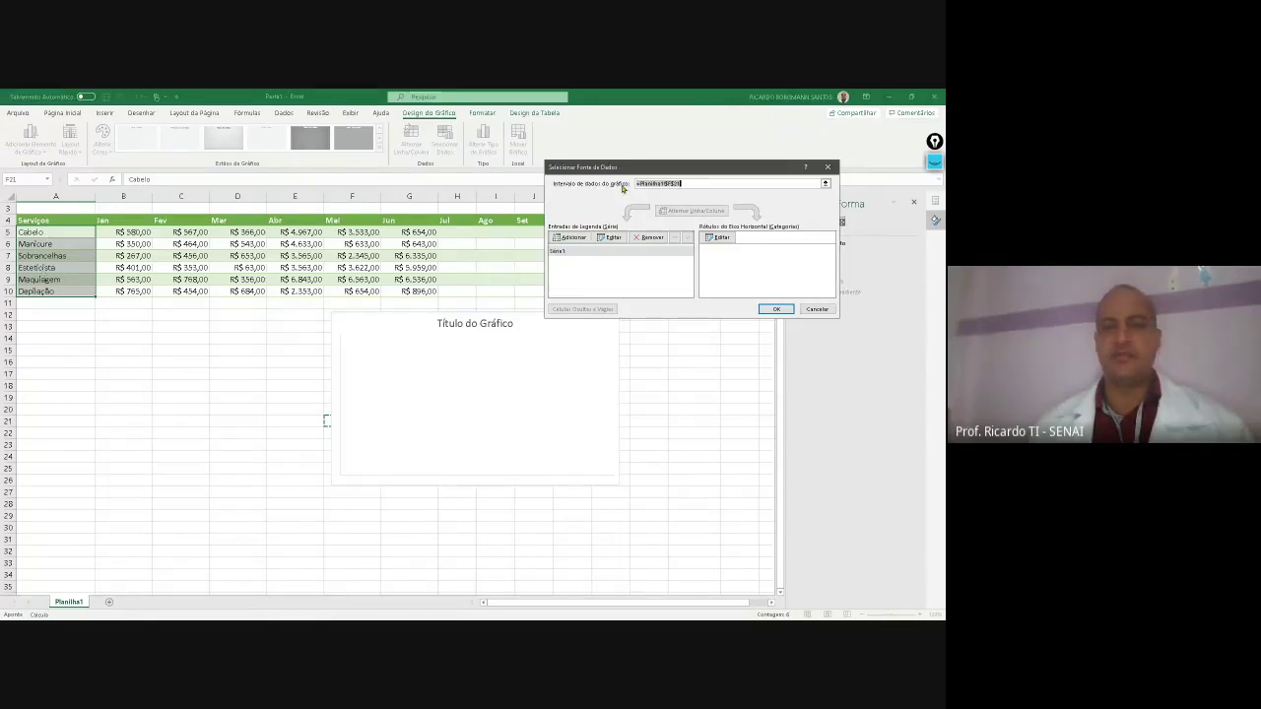
pyautogui.moveTo(634, 172); pyautogui.dragTo(175, 361)
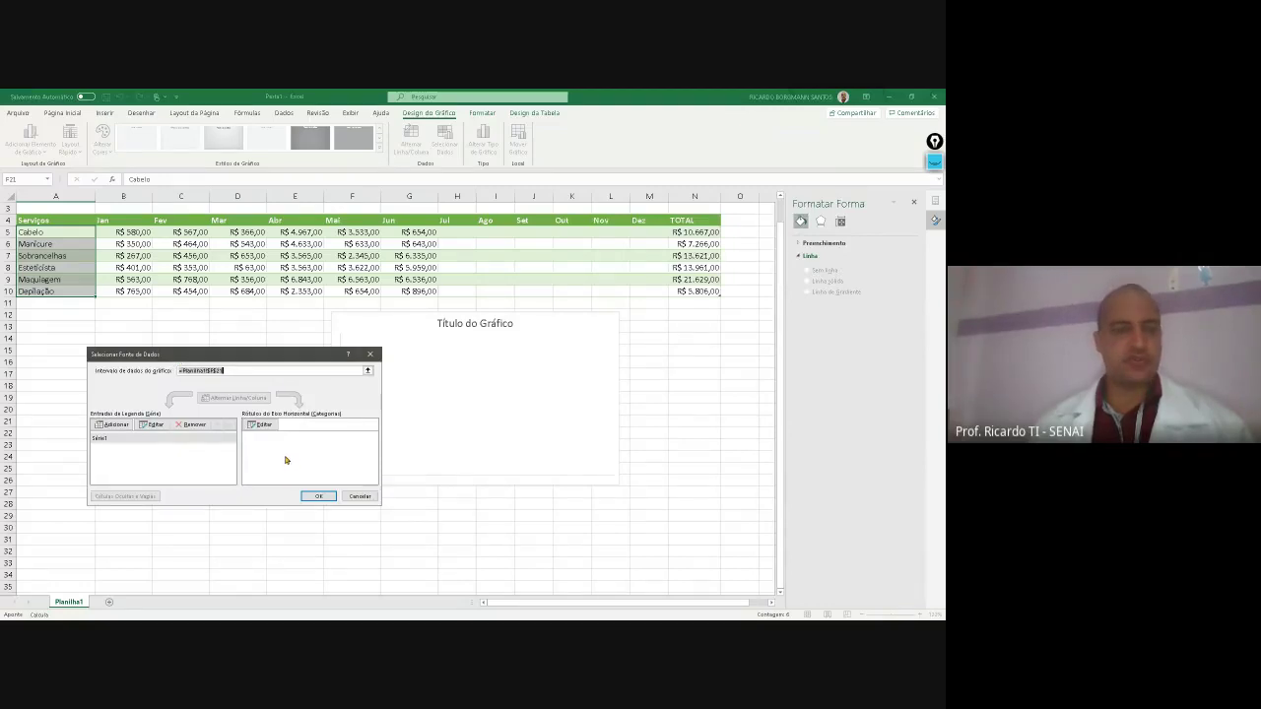
pyautogui.moveTo(698, 232); pyautogui.dragTo(693, 295)
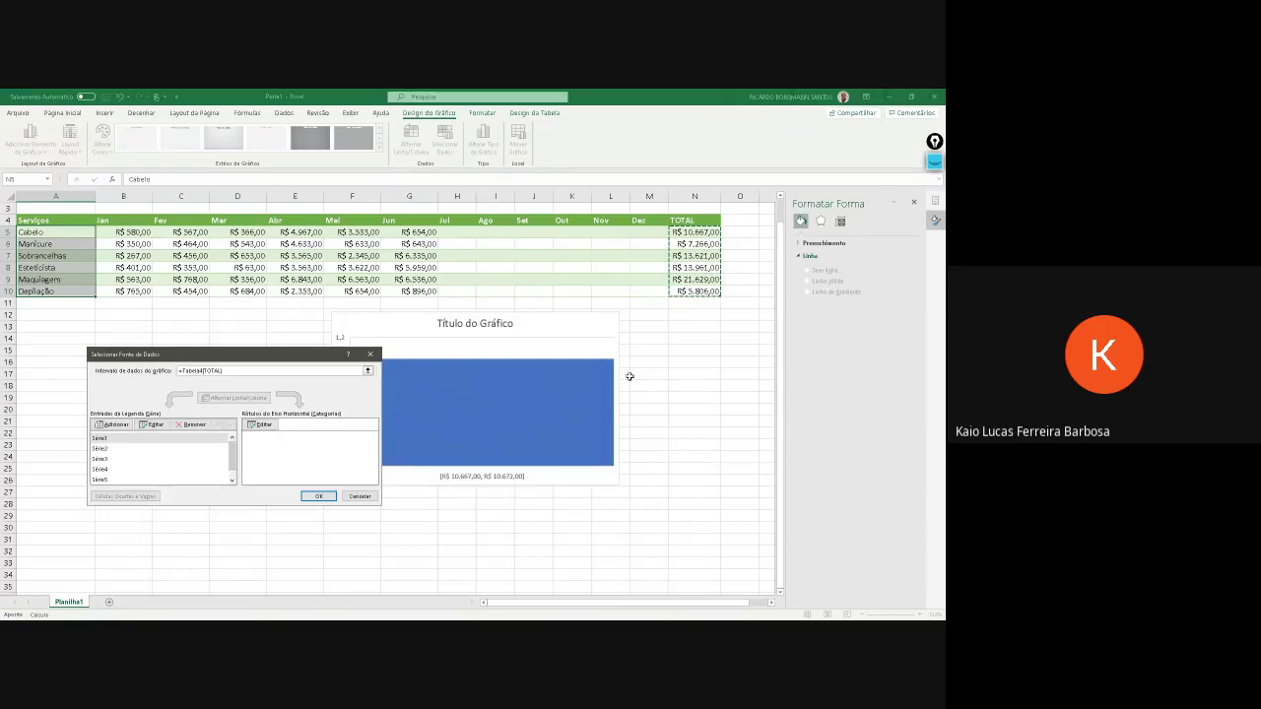
pyautogui.click(352, 495)
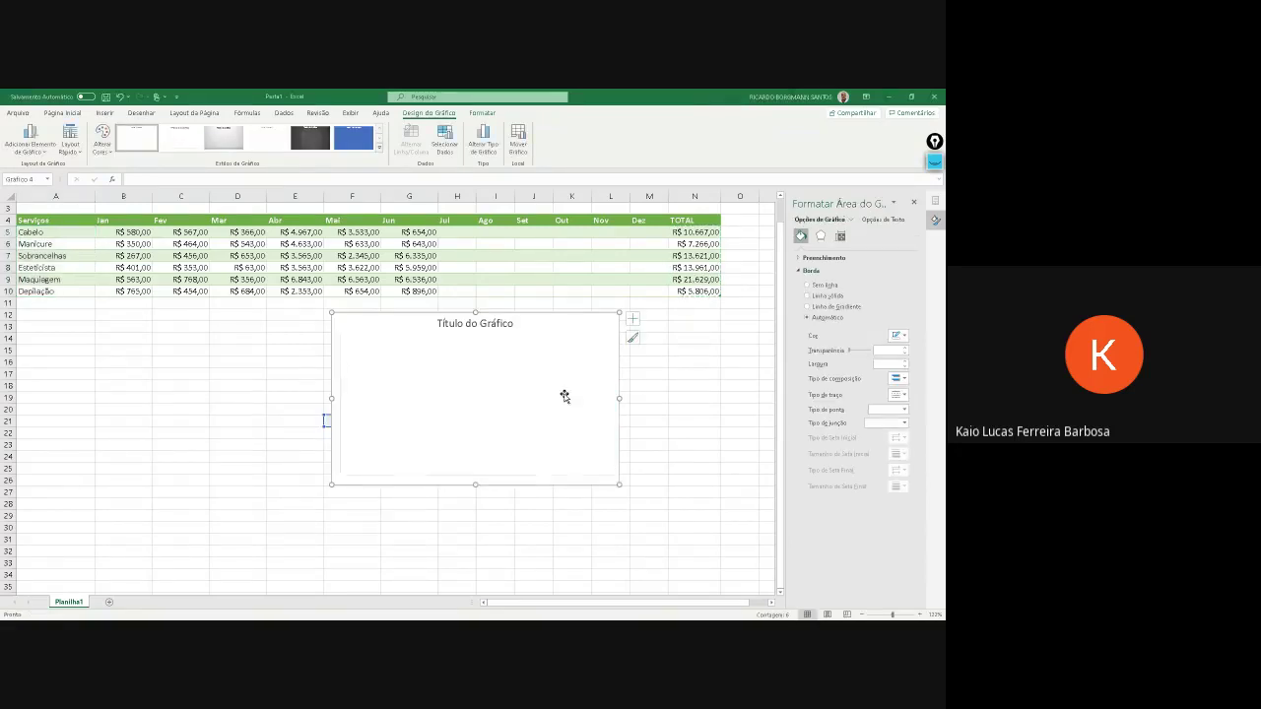
pyautogui.press('Delete')
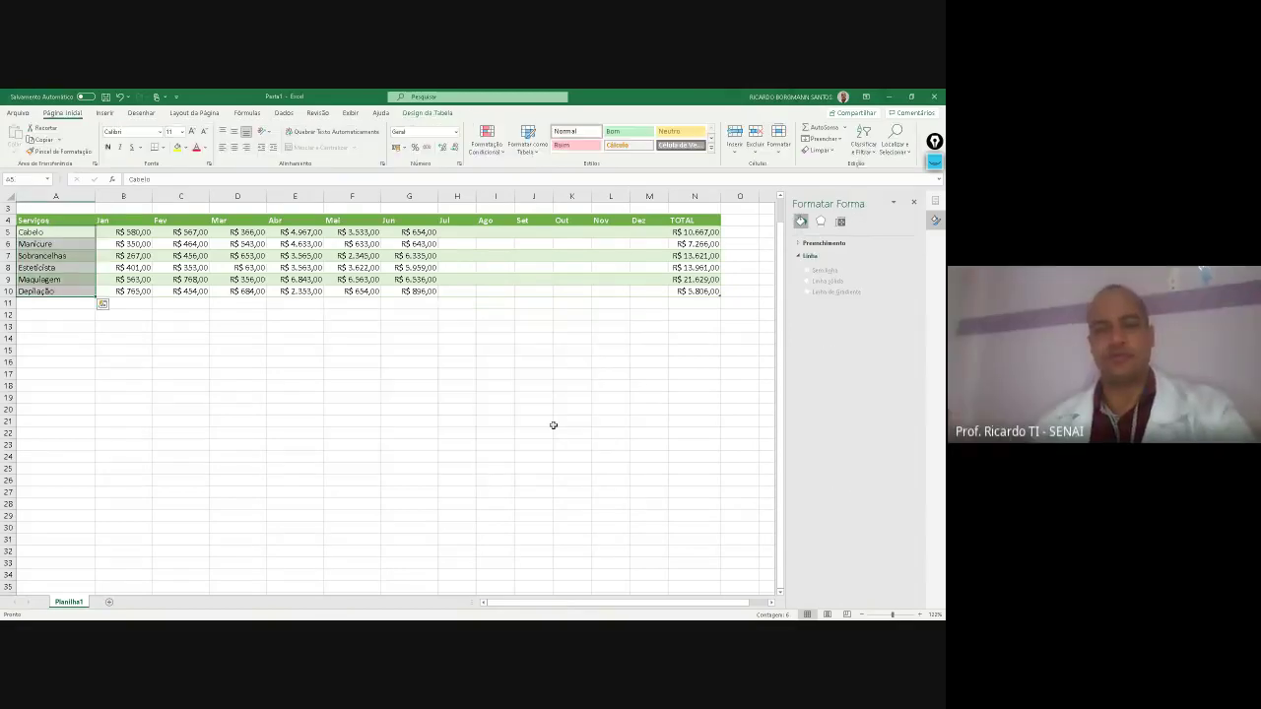
pyautogui.click(529, 418)
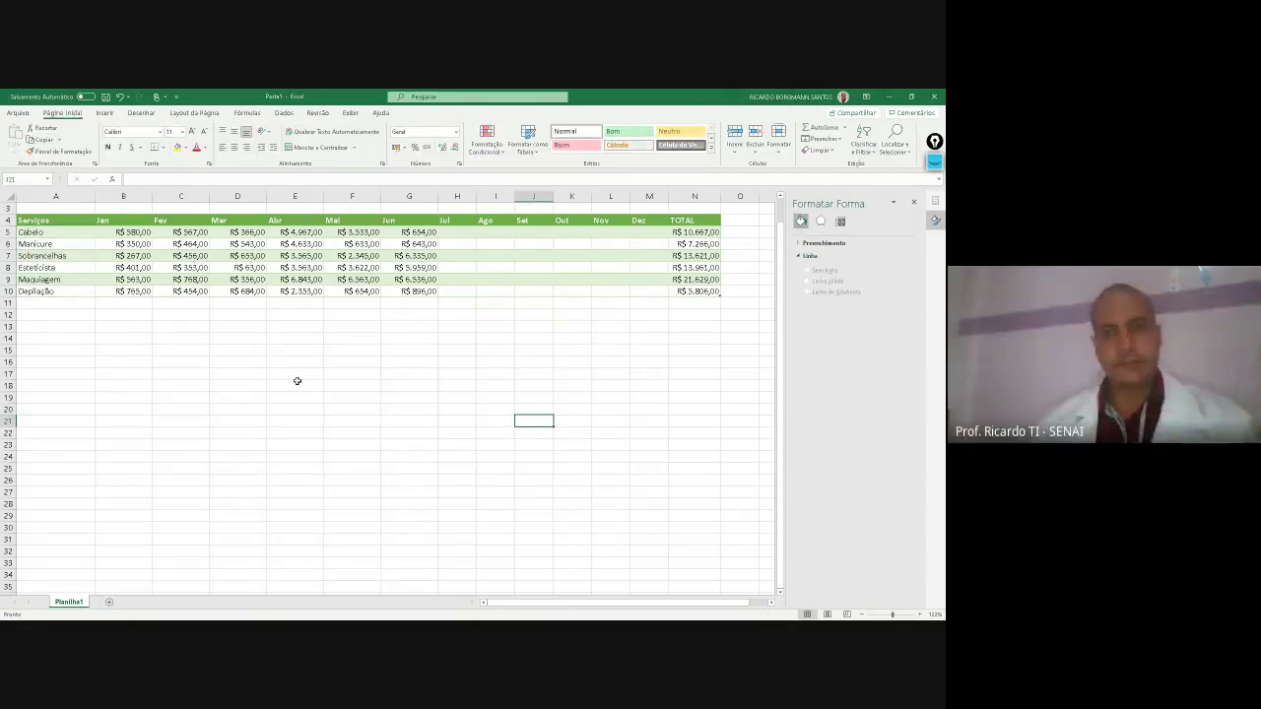
# Insert a 3D pie chart from the service names in A5:A10
pyautogui.moveTo(56, 234); pyautogui.dragTo(46, 291)
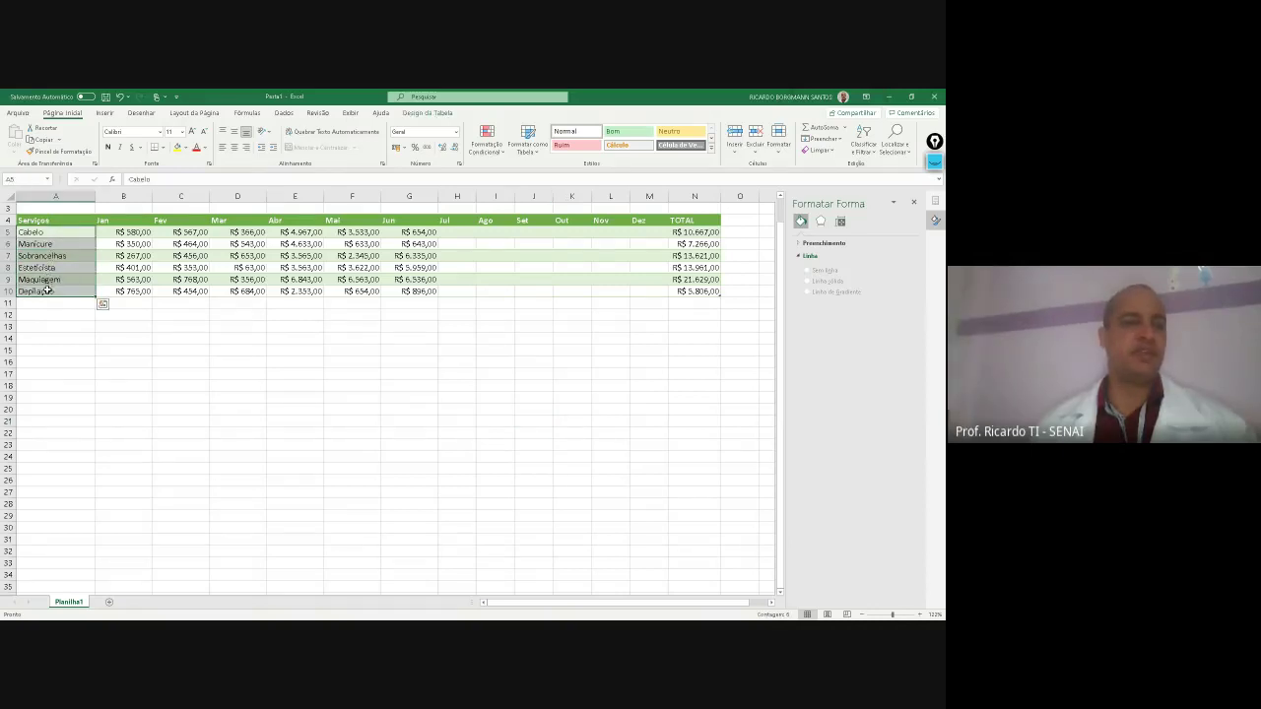
pyautogui.moveTo(38, 234); pyautogui.dragTo(39, 293)
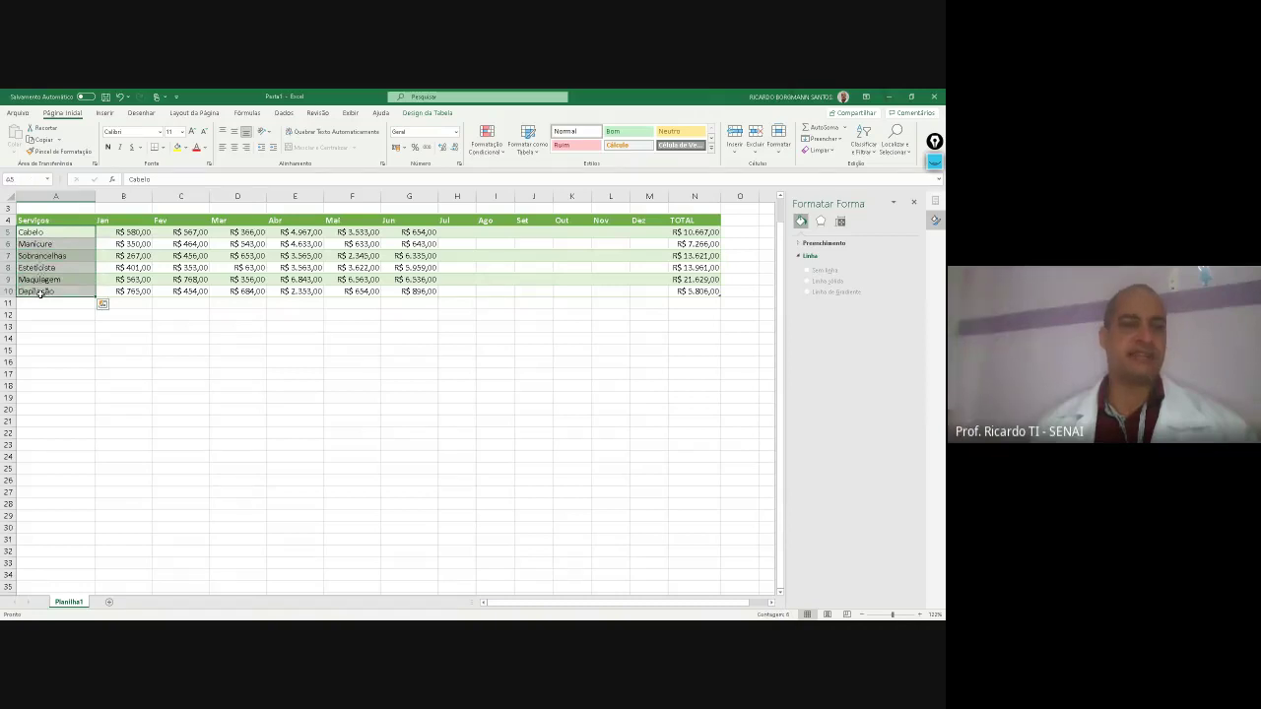
pyautogui.click(104, 113)
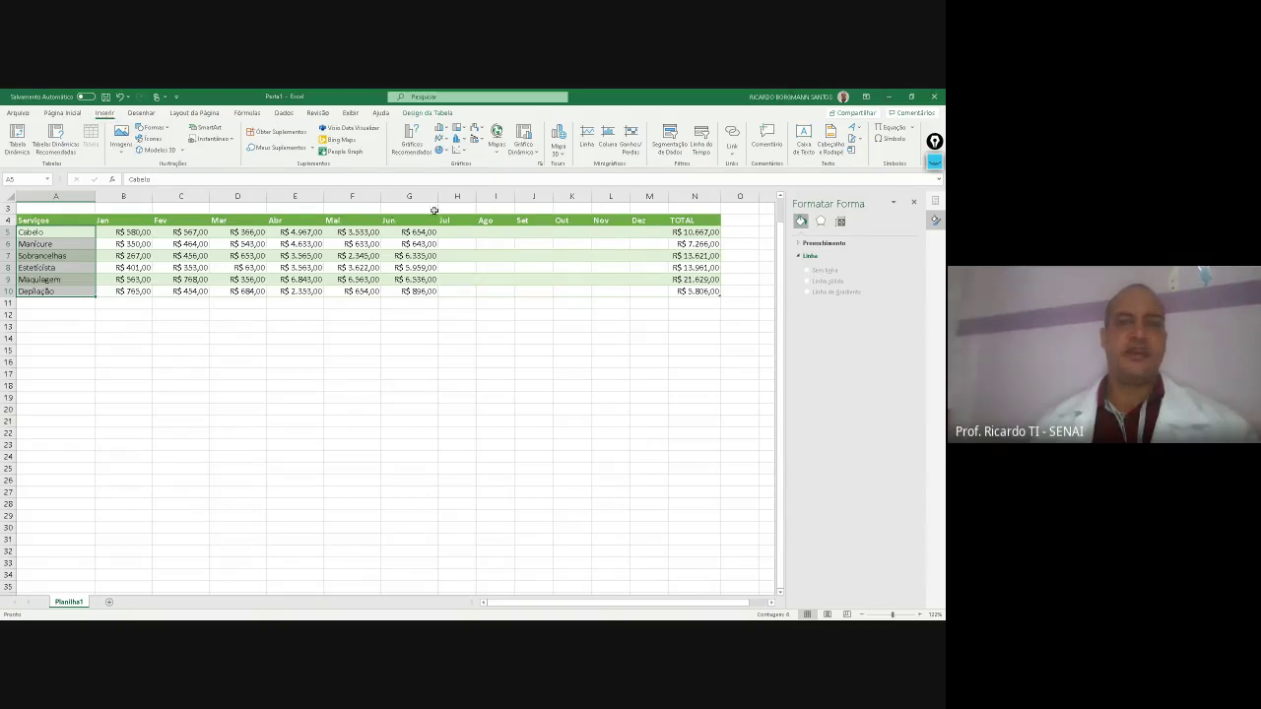
pyautogui.click(440, 151)
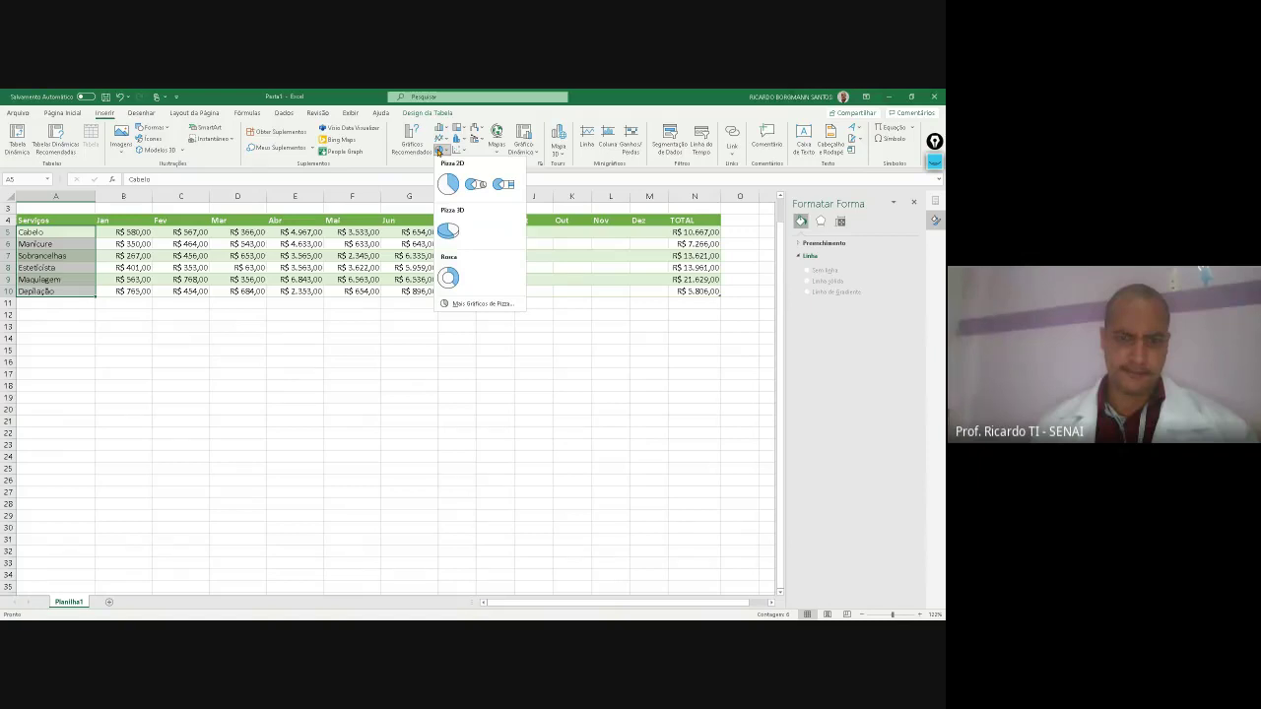
pyautogui.click(448, 233)
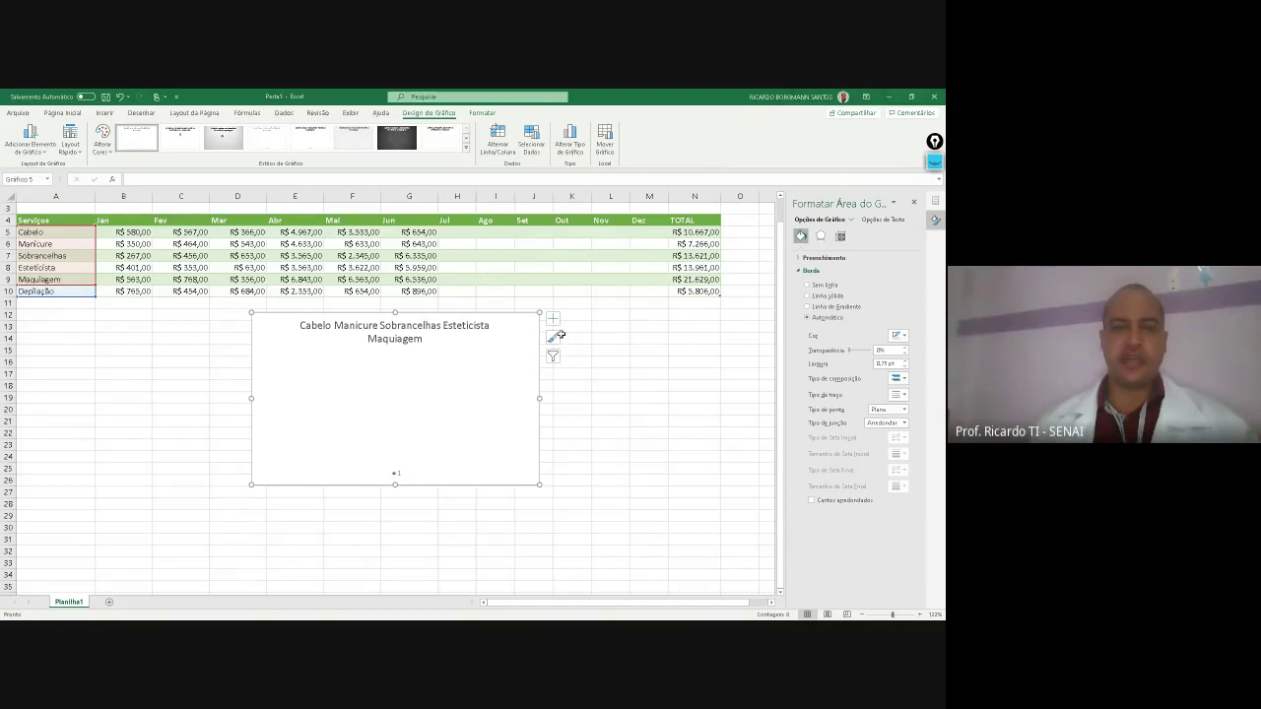
# Add a data series to the pie chart with the TOTAL cells N5:N10 as its series name
pyautogui.click(530, 142)
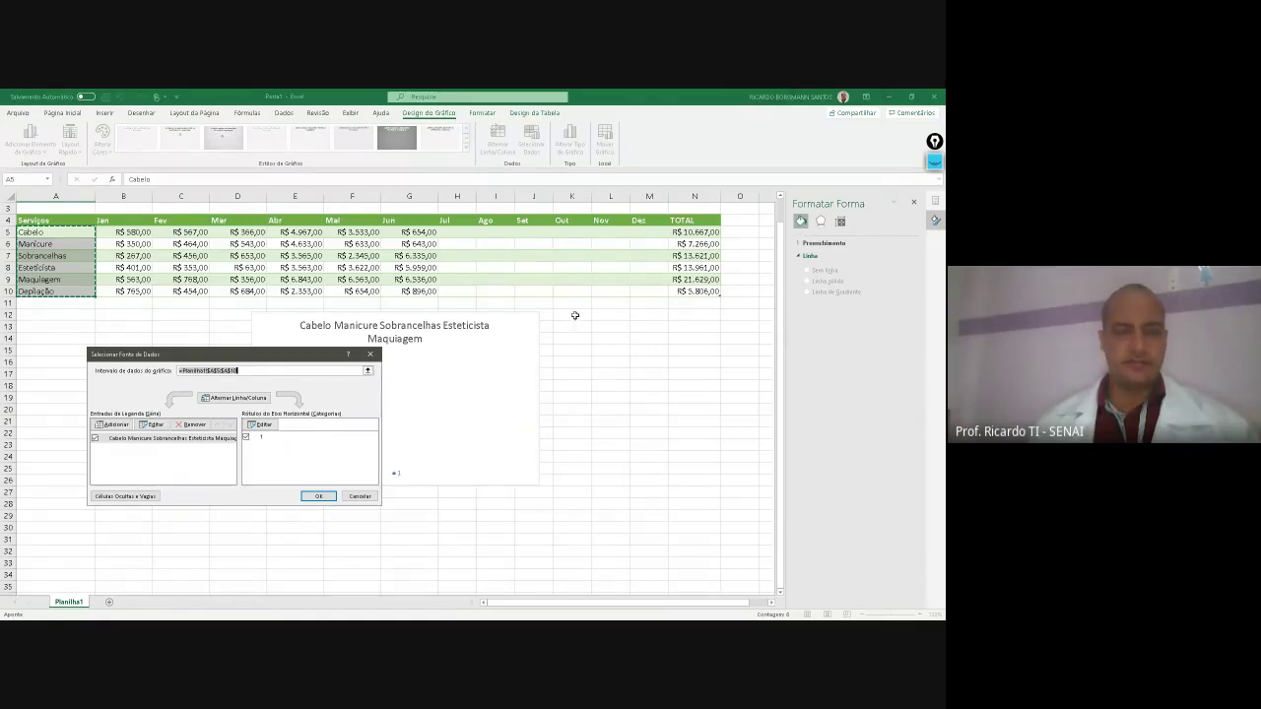
pyautogui.click(113, 425)
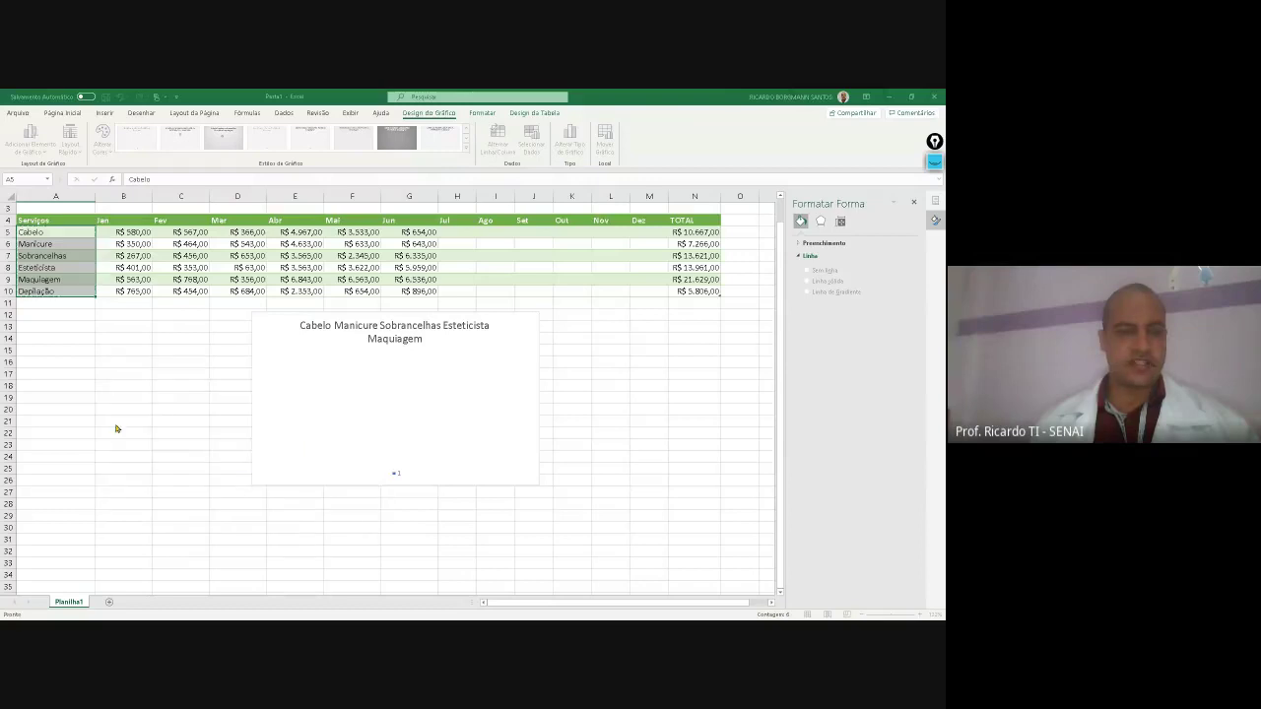
pyautogui.click(228, 439)
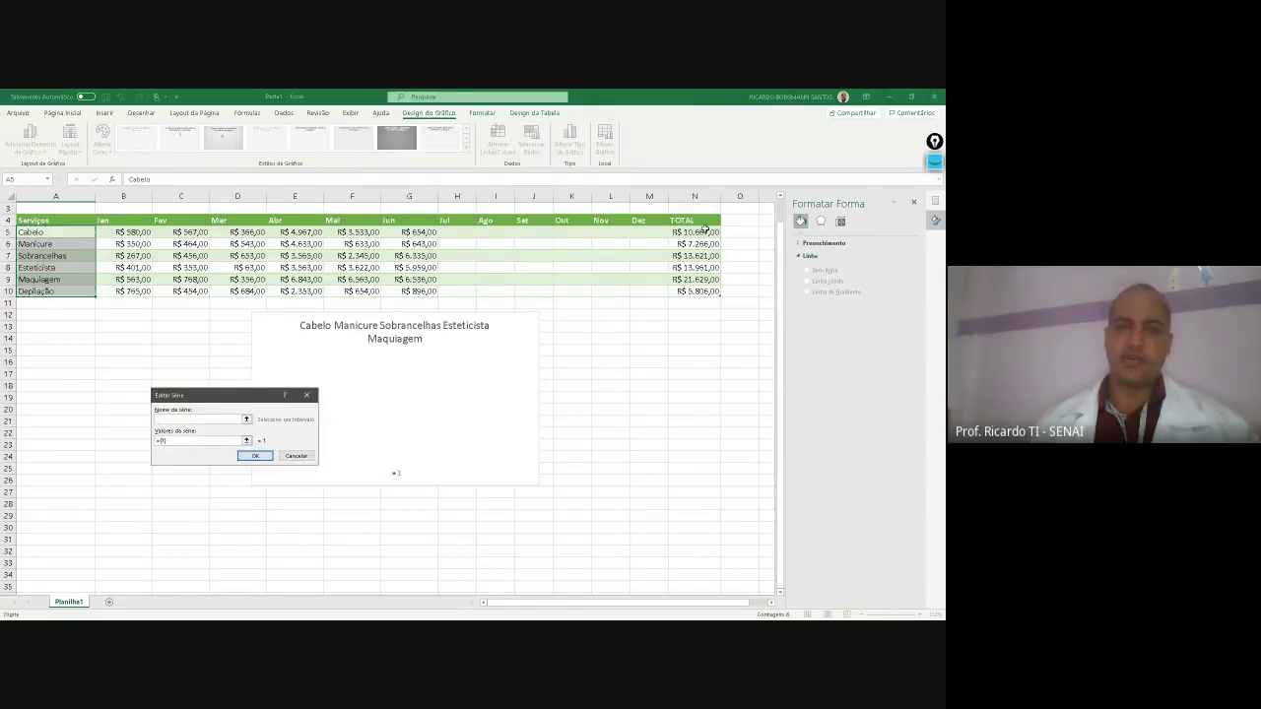
pyautogui.moveTo(695, 231); pyautogui.dragTo(703, 292)
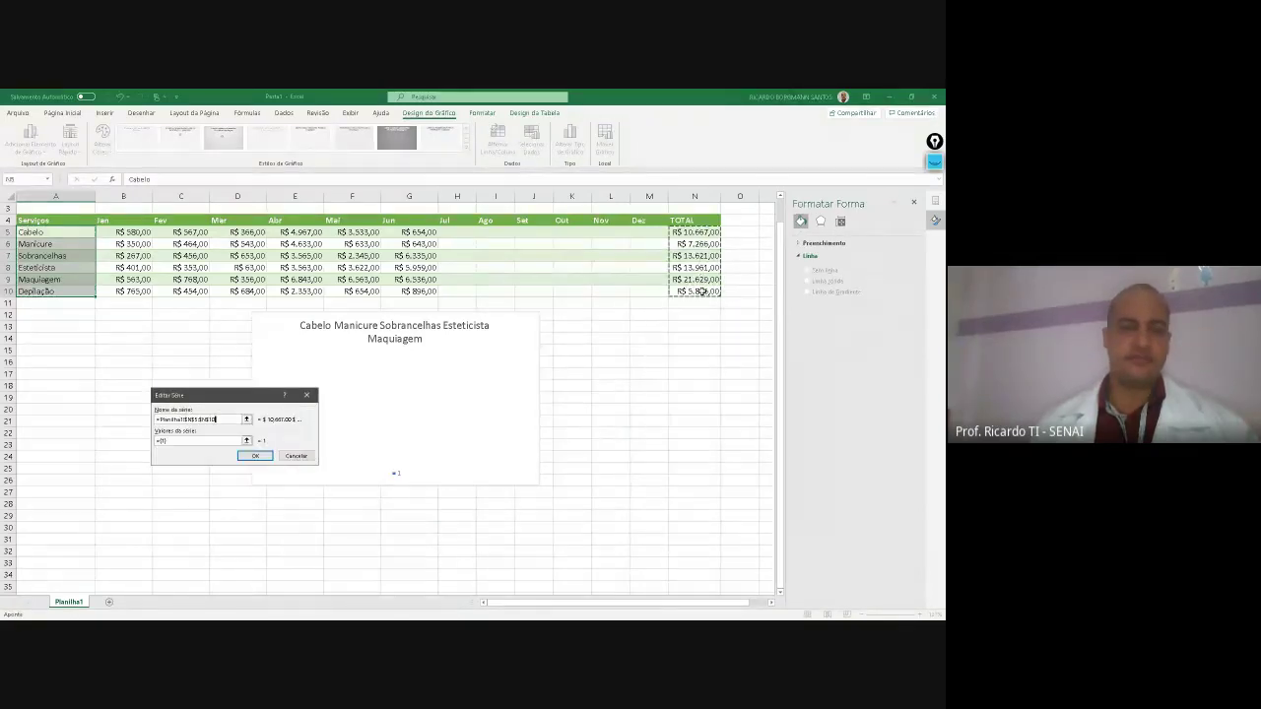
pyautogui.click(254, 455)
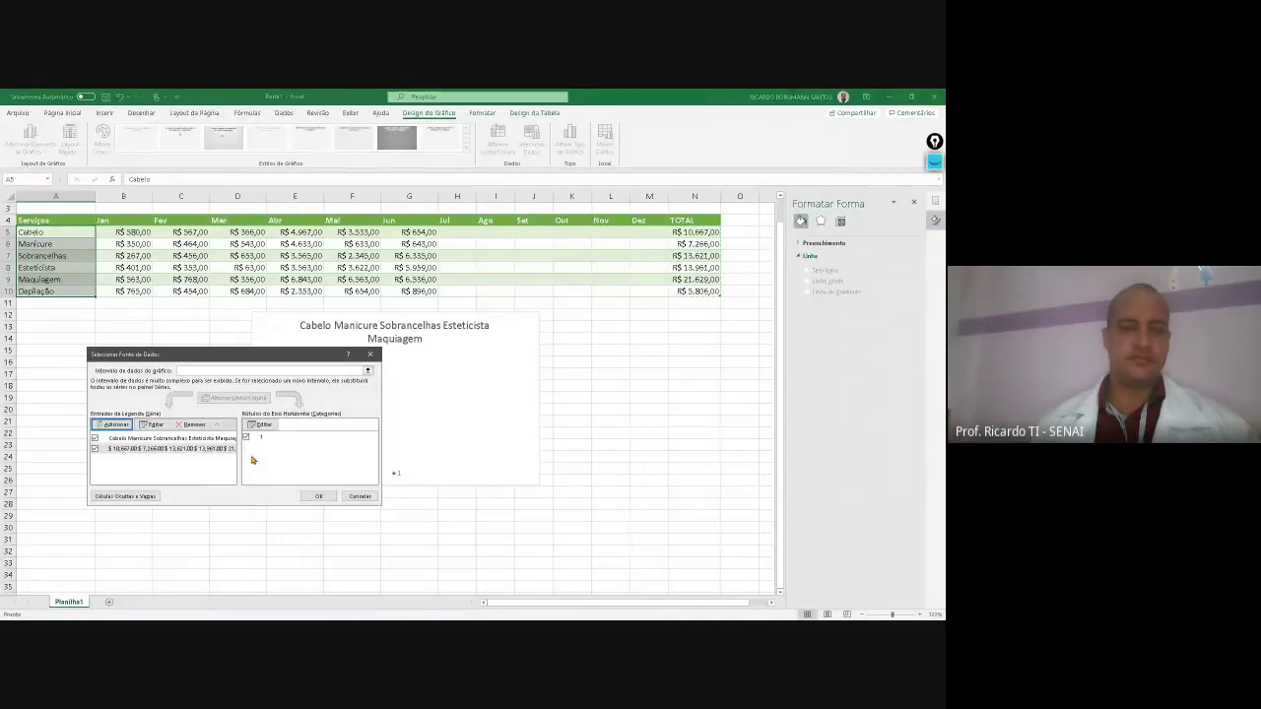
pyautogui.click(328, 499)
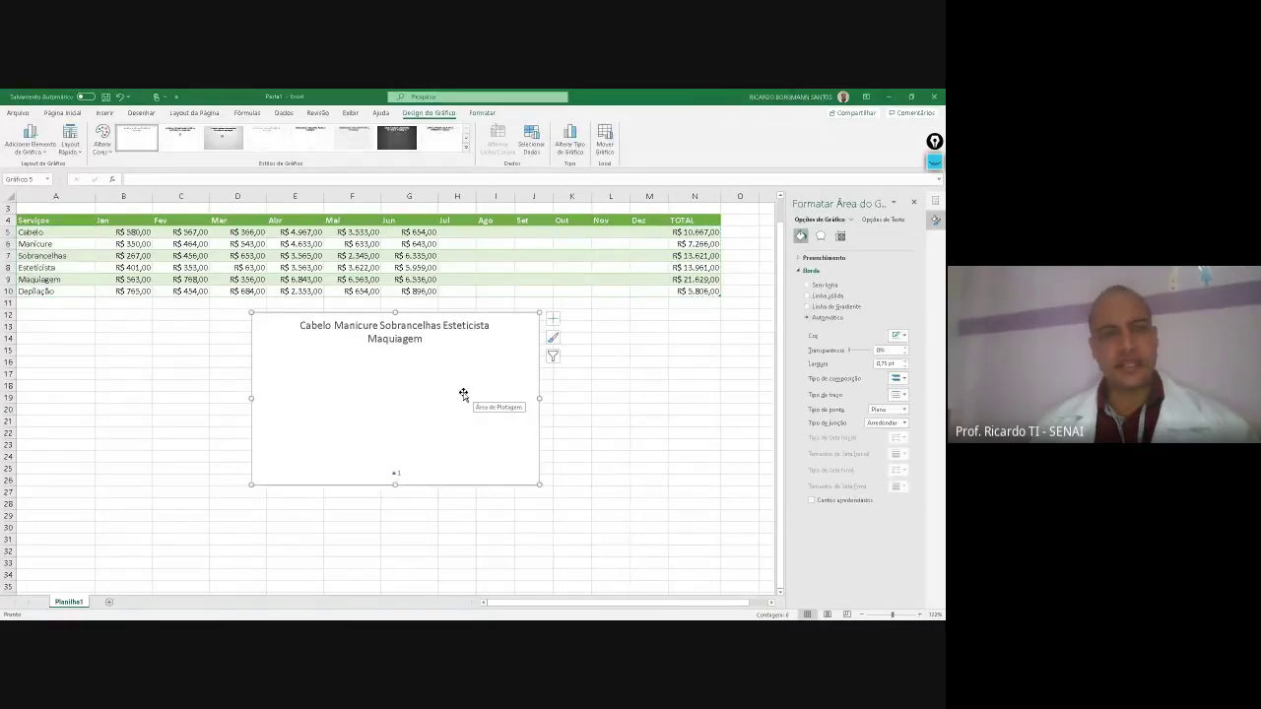
# Delete the empty pie chart from the sheet and select the Cabelo cell in the services table
pyautogui.click(423, 392)
pyautogui.click(413, 335)
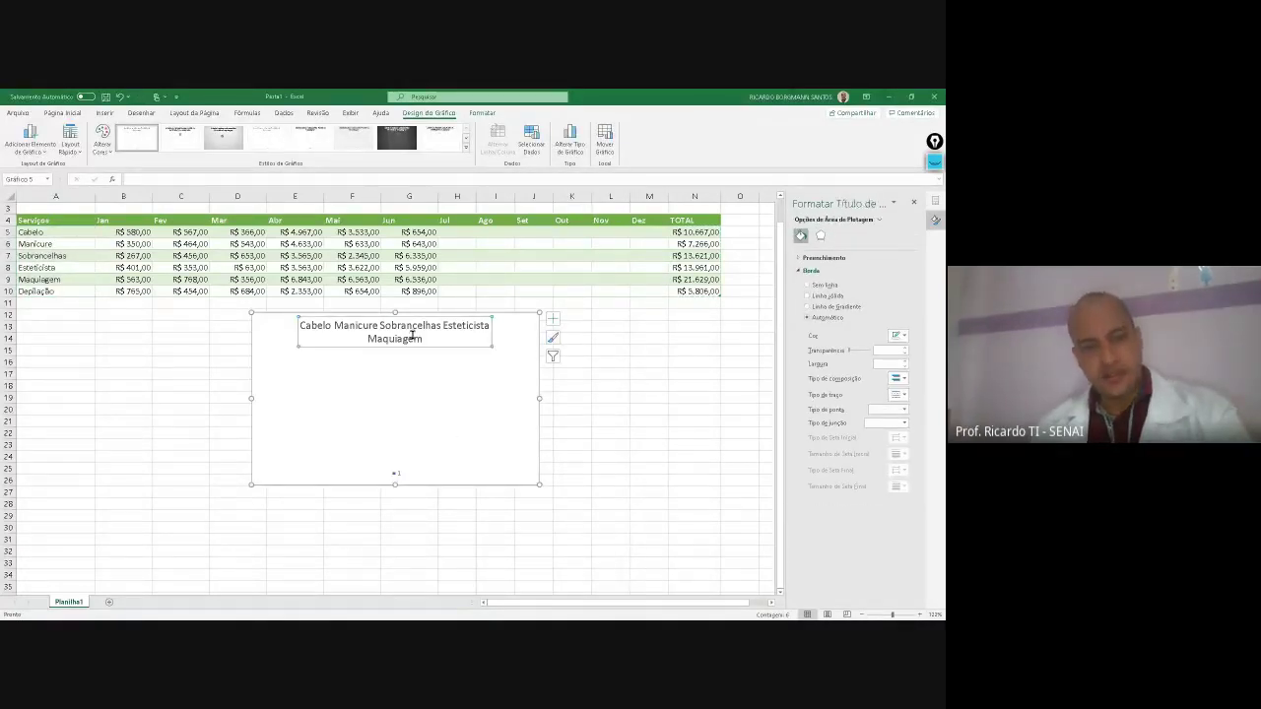
pyautogui.click(420, 383)
pyautogui.click(470, 326)
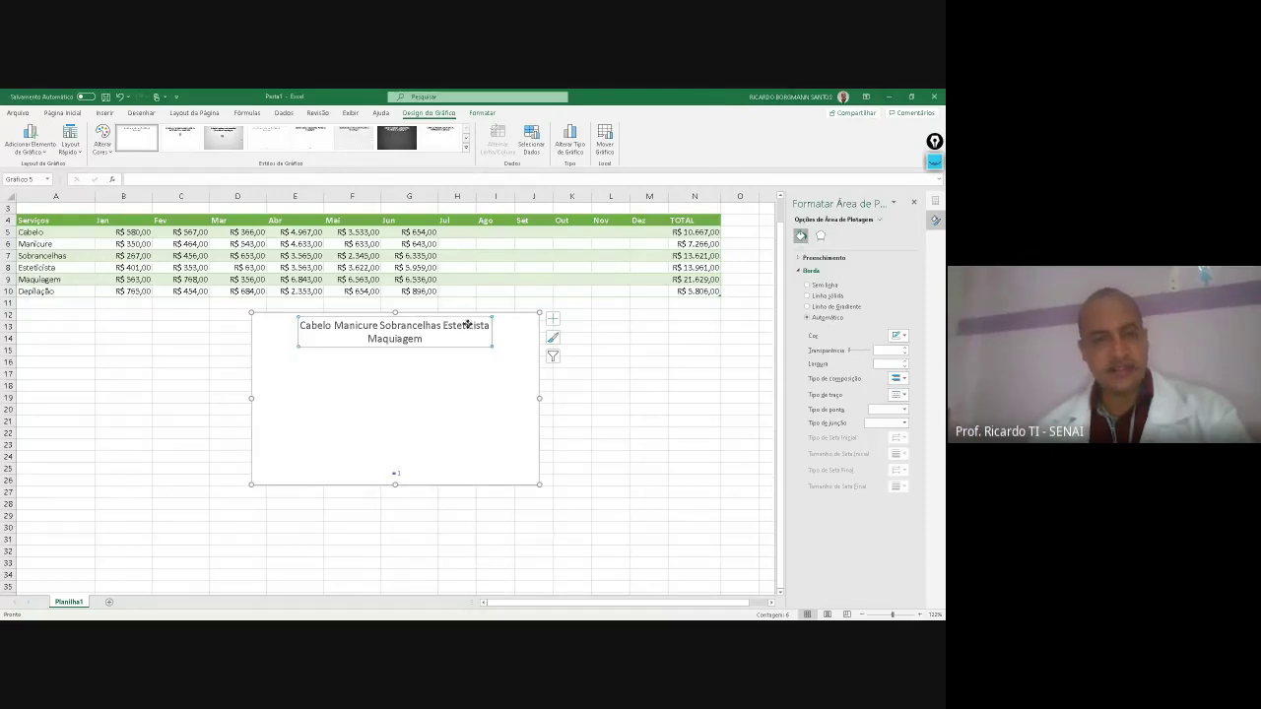
pyautogui.click(523, 319)
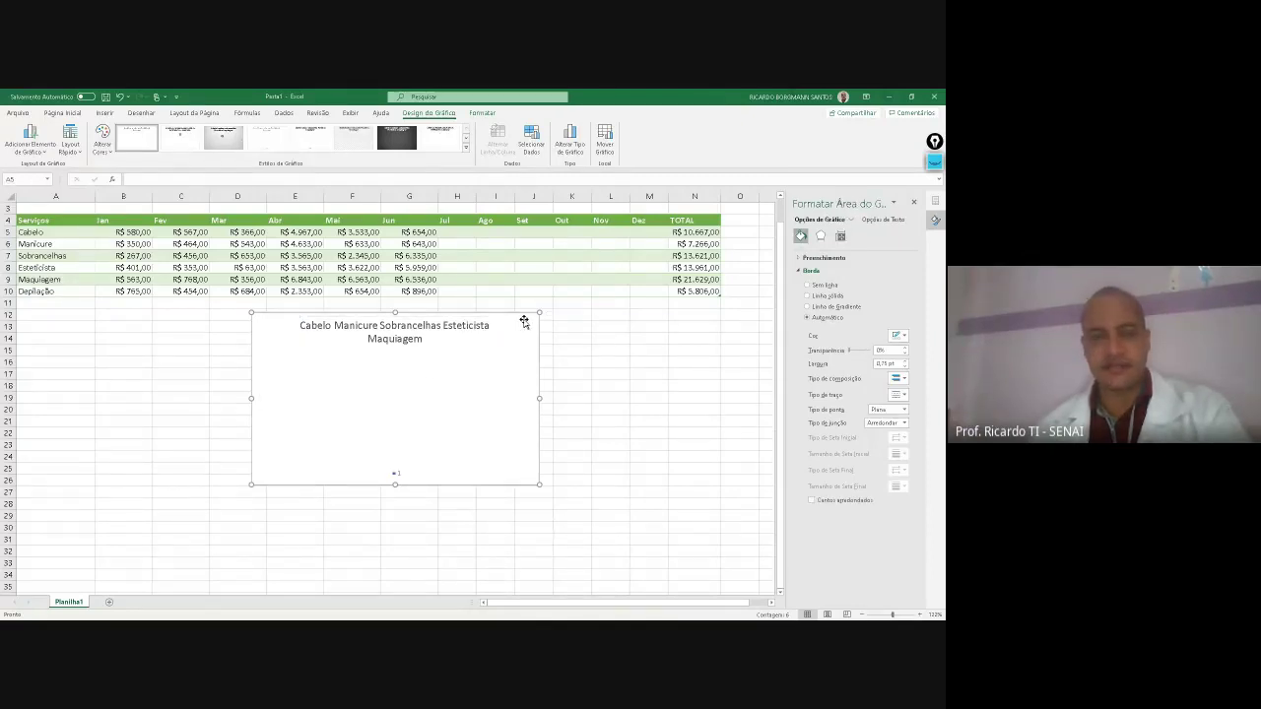
pyautogui.press('Delete')
pyautogui.click(477, 445)
pyautogui.click(43, 230)
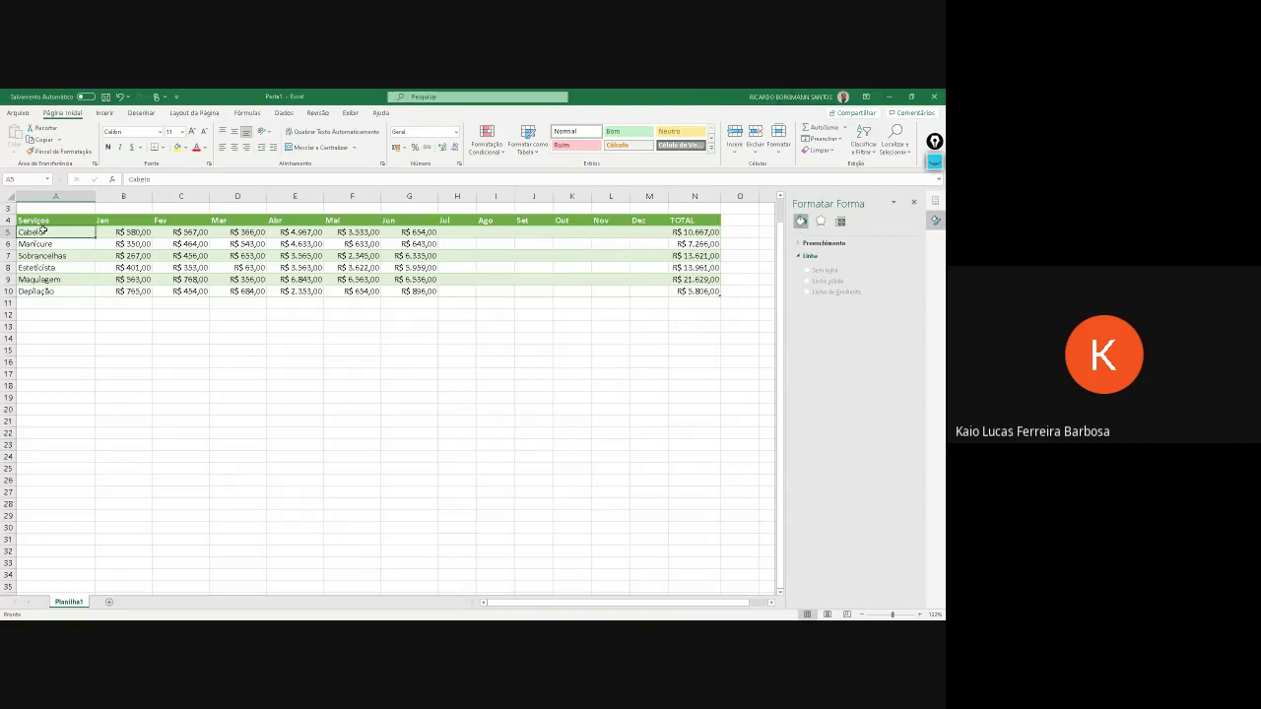
# Insert a 3D pie chart from the services table data in A5:N10
pyautogui.moveTo(43, 230); pyautogui.dragTo(681, 290)
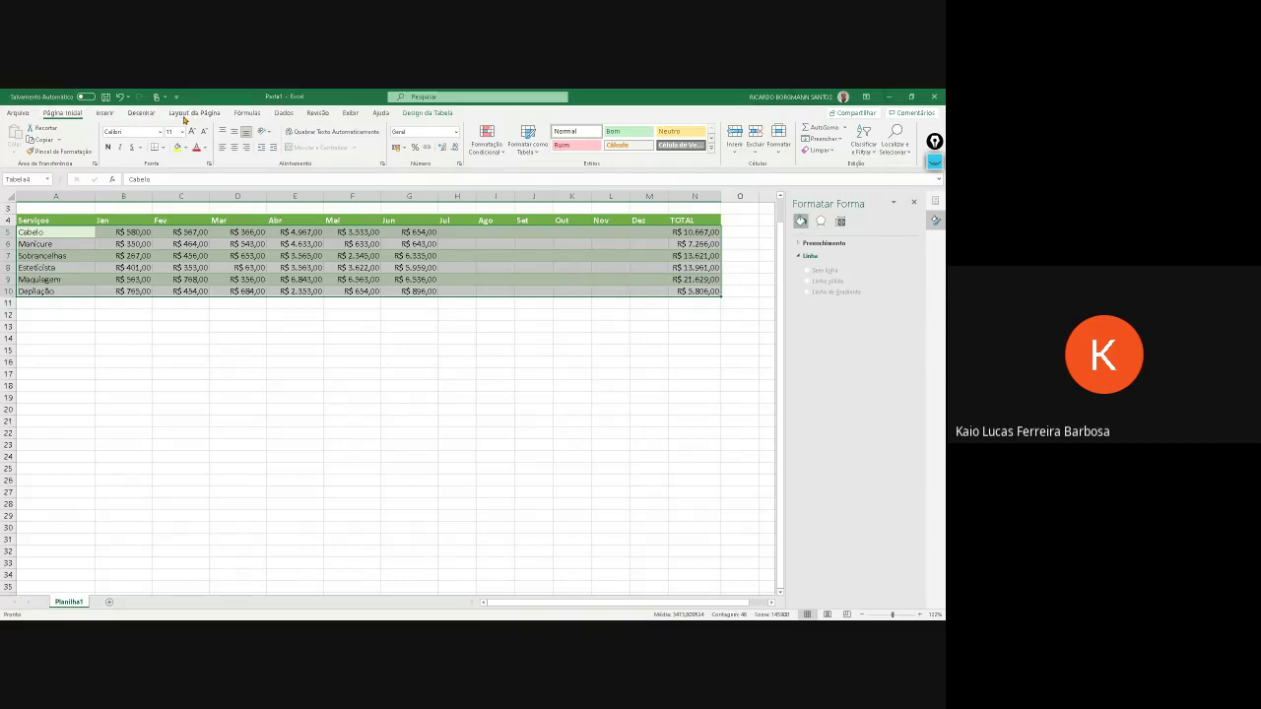
pyautogui.click(103, 113)
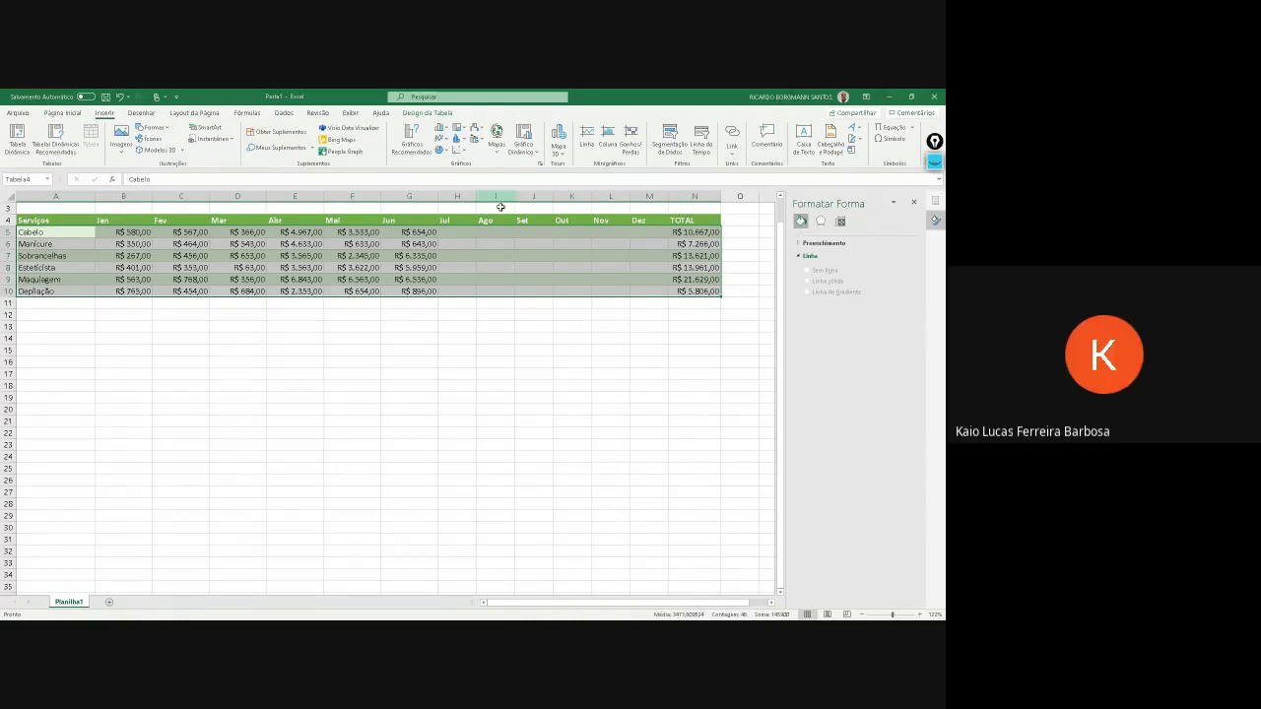
pyautogui.click(442, 151)
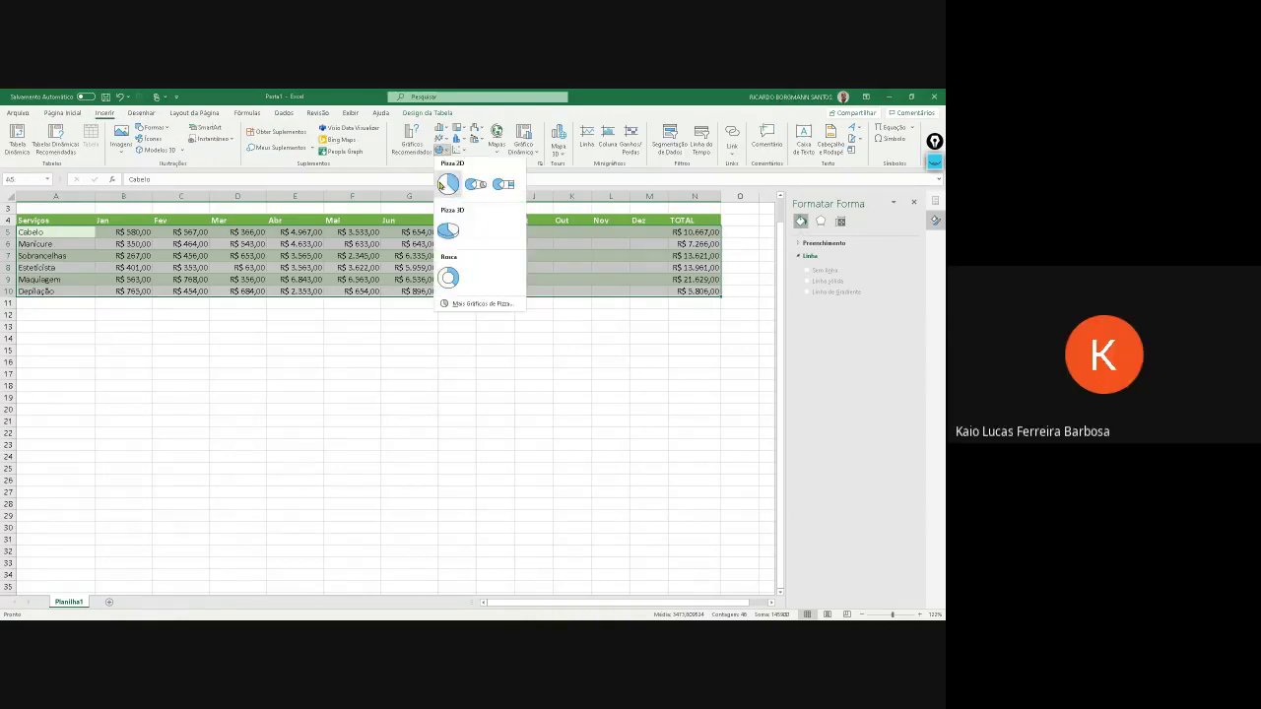
pyautogui.click(447, 230)
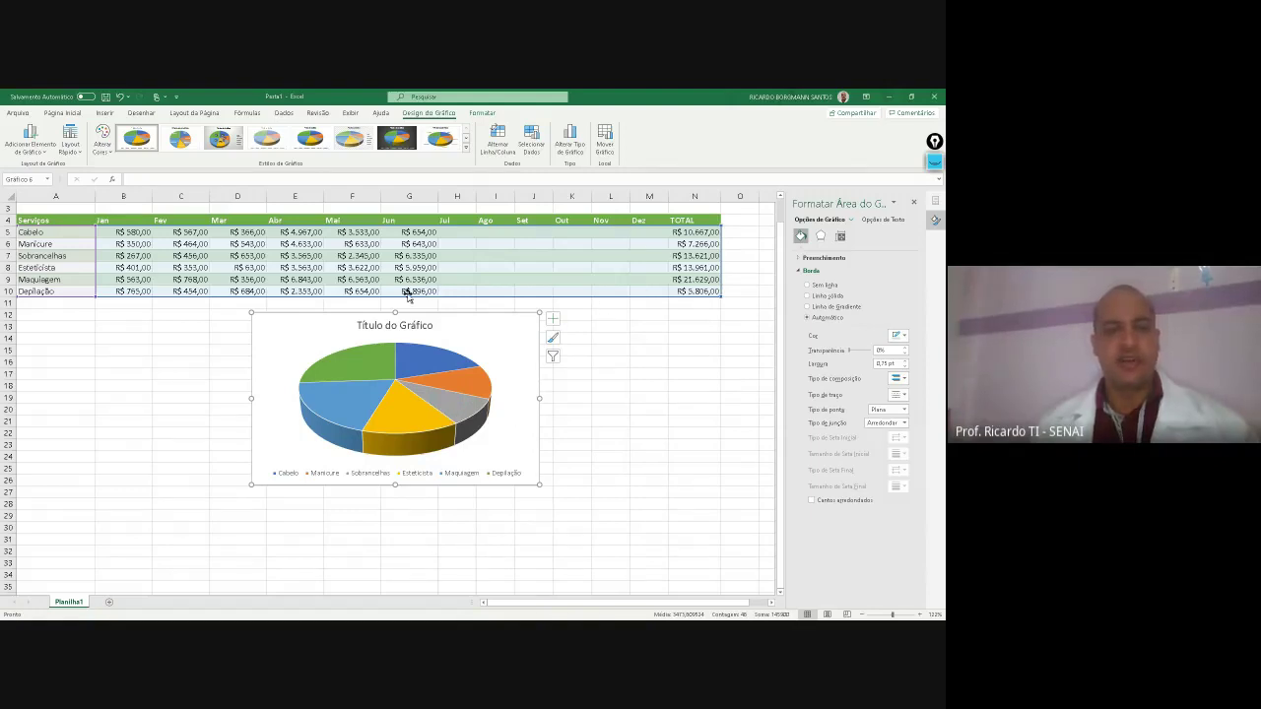
# Enter 5000 for Esteticista in Jul and 400 in Set
pyautogui.click(143, 268)
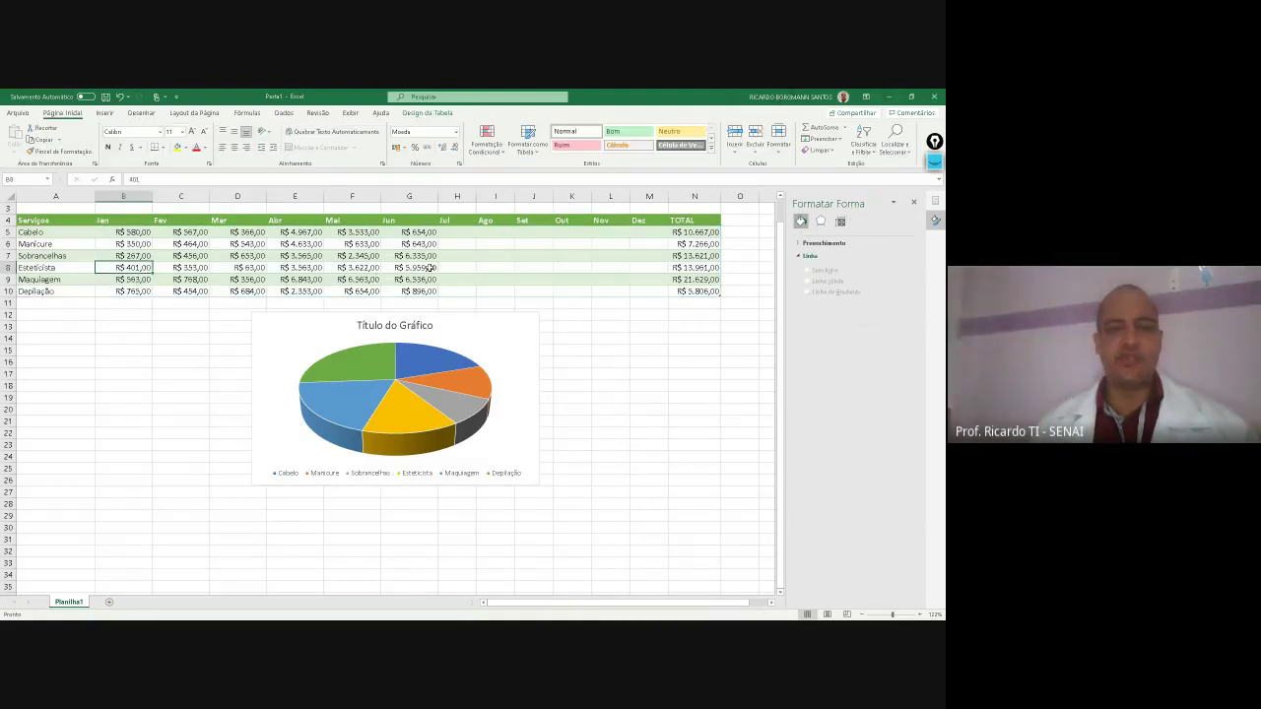
pyautogui.click(469, 268)
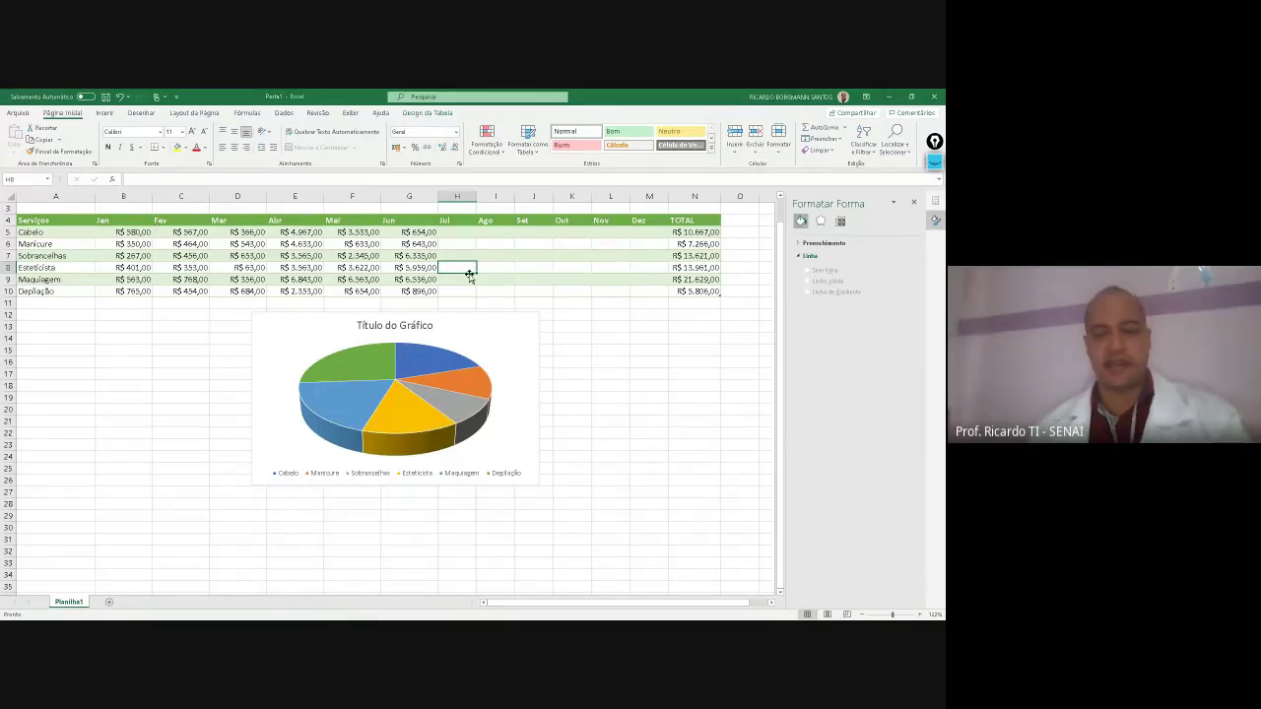
pyautogui.write('5000')
pyautogui.click(508, 267)
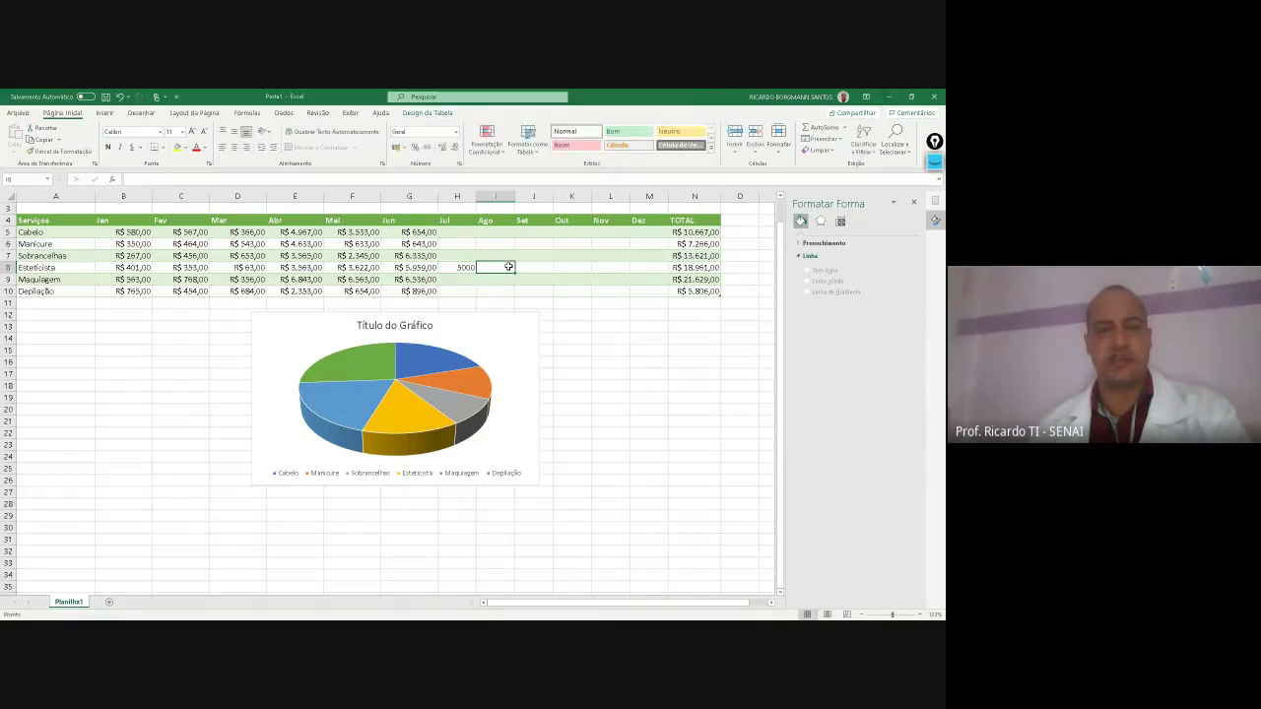
pyautogui.click(540, 268)
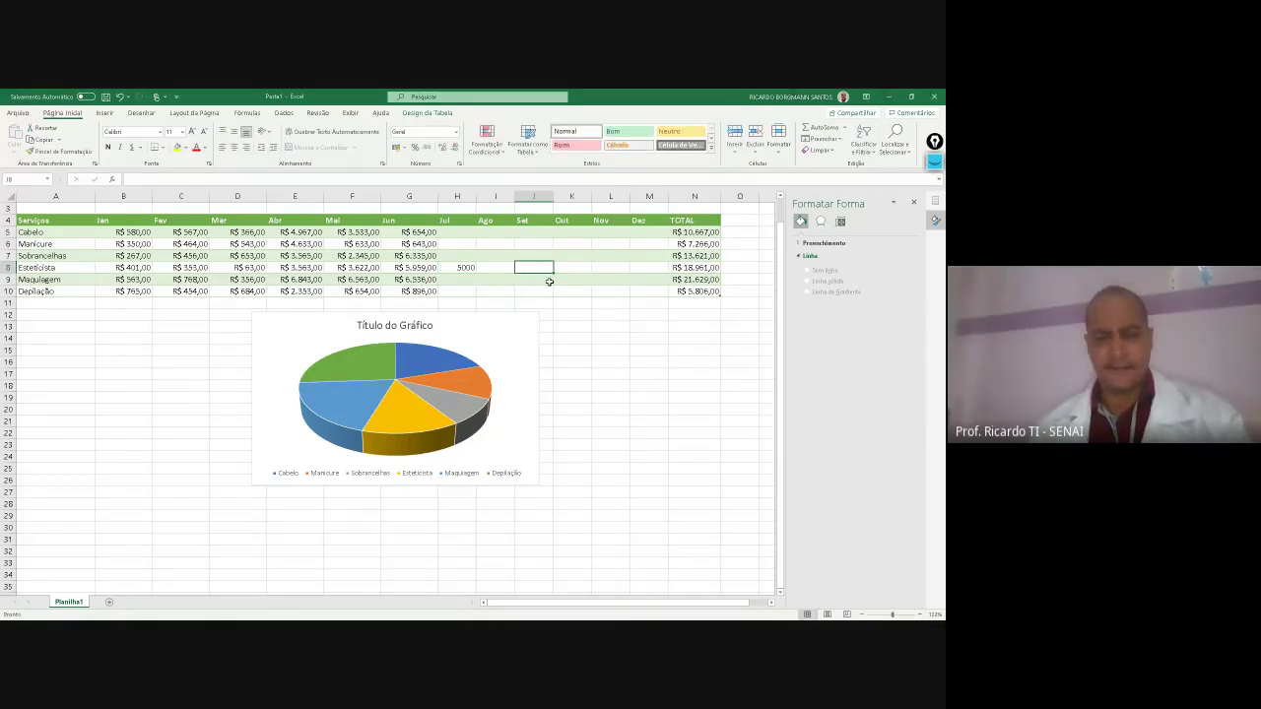
pyautogui.write('400')
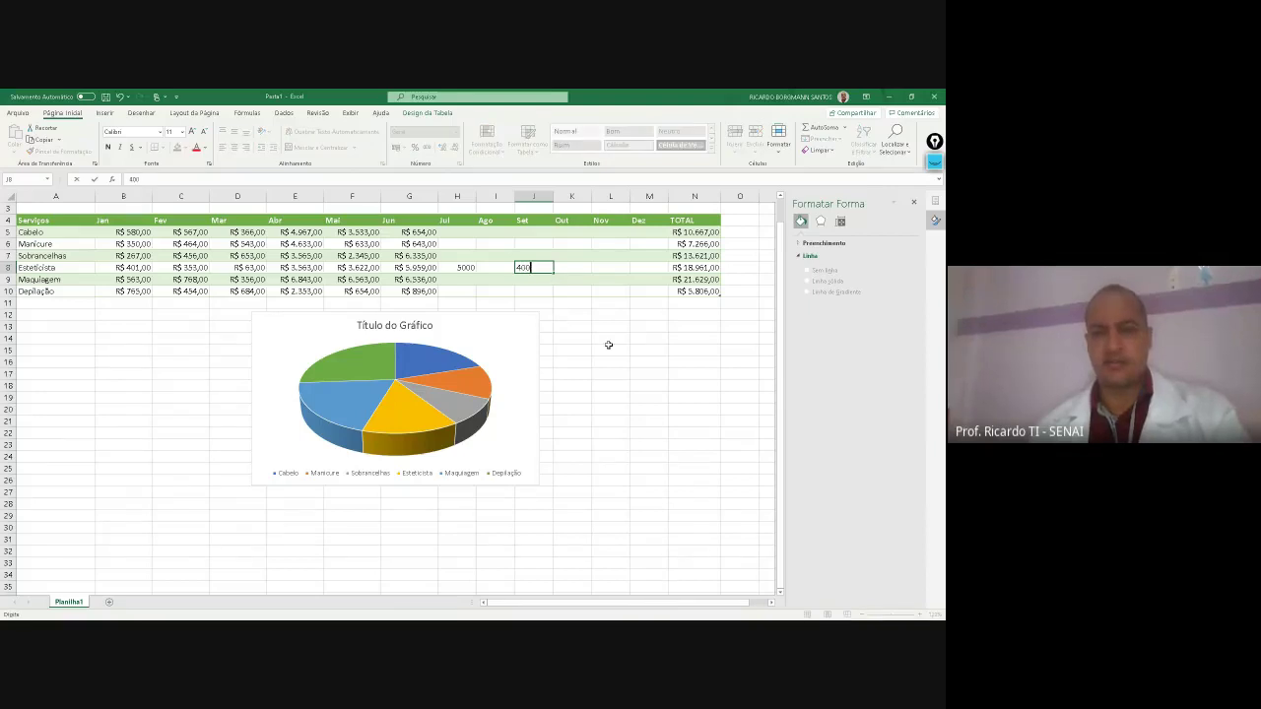
pyautogui.click(619, 348)
# Examine which table cells the pie chart's slices take their values from
pyautogui.click(440, 391)
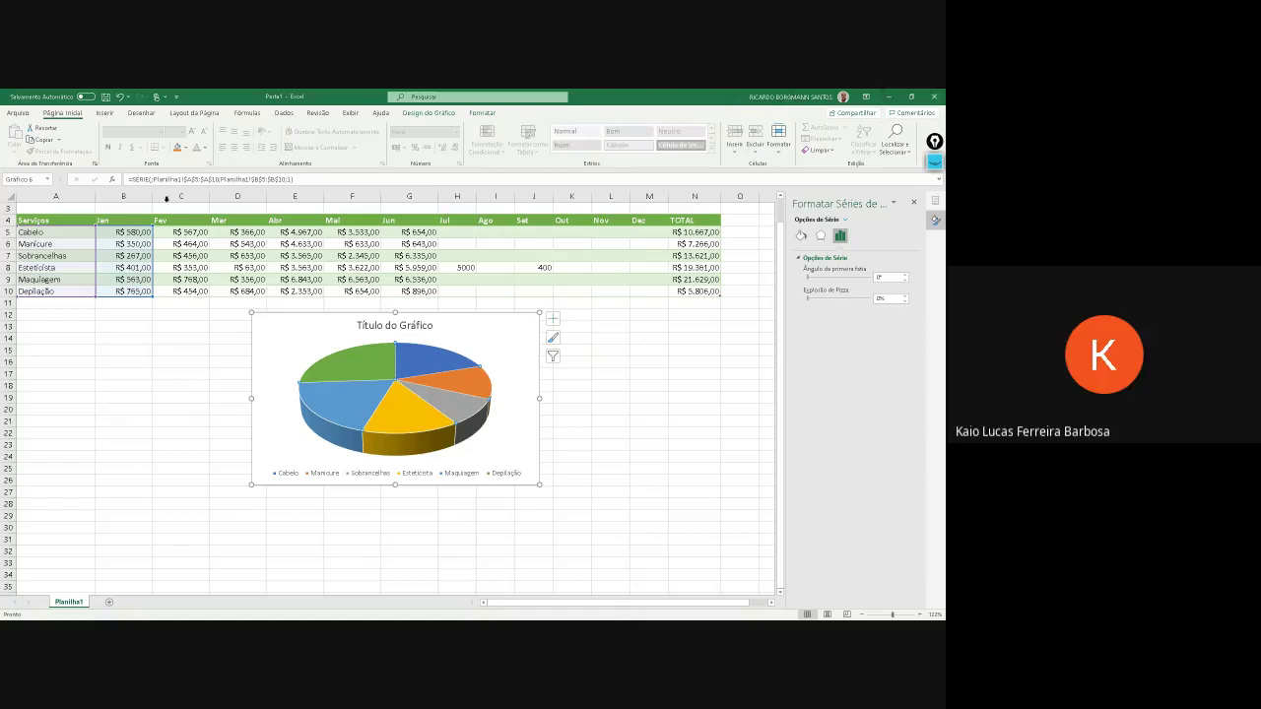
pyautogui.click(284, 114)
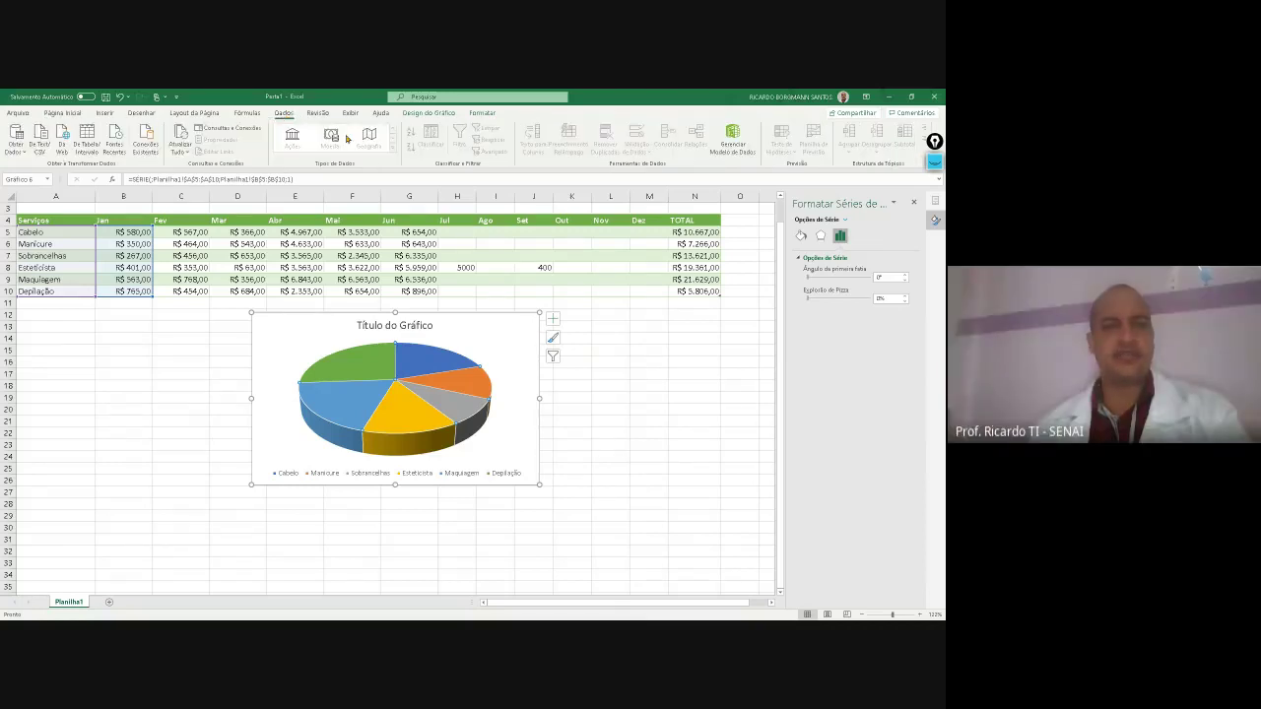
pyautogui.click(511, 326)
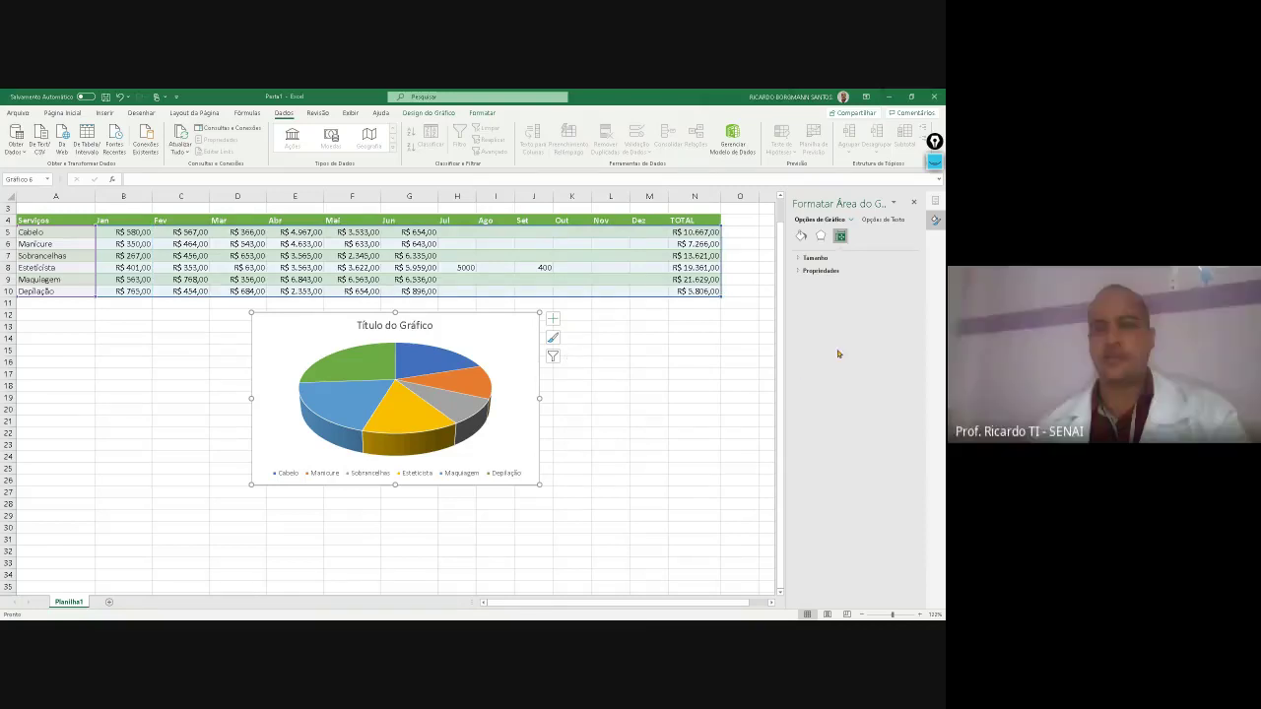
pyautogui.click(407, 394)
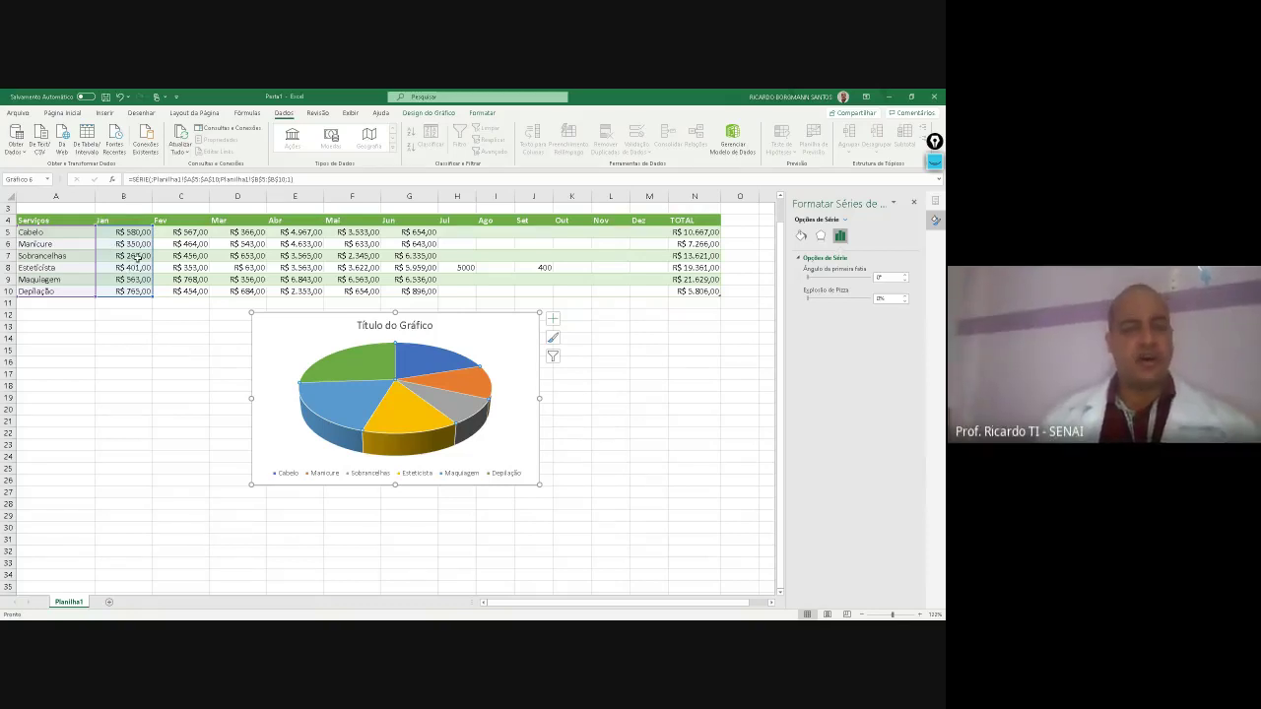
pyautogui.click(267, 337)
pyautogui.click(44, 252)
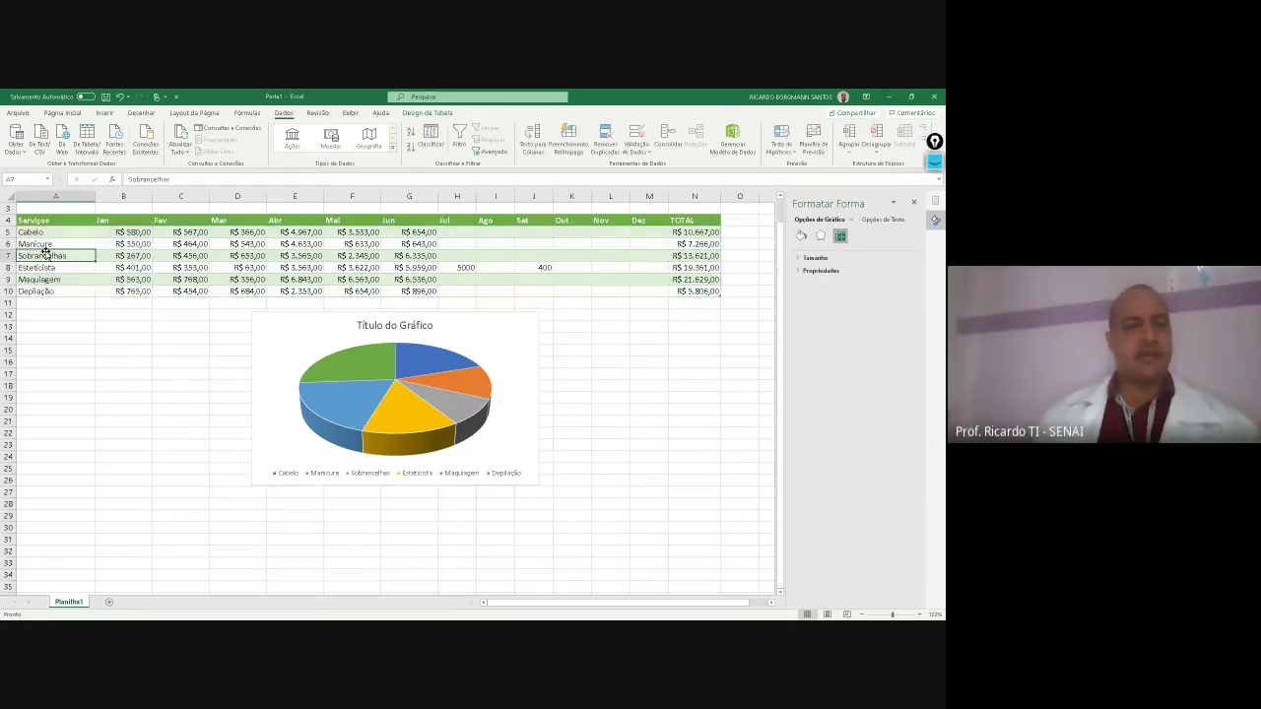
pyautogui.click(340, 364)
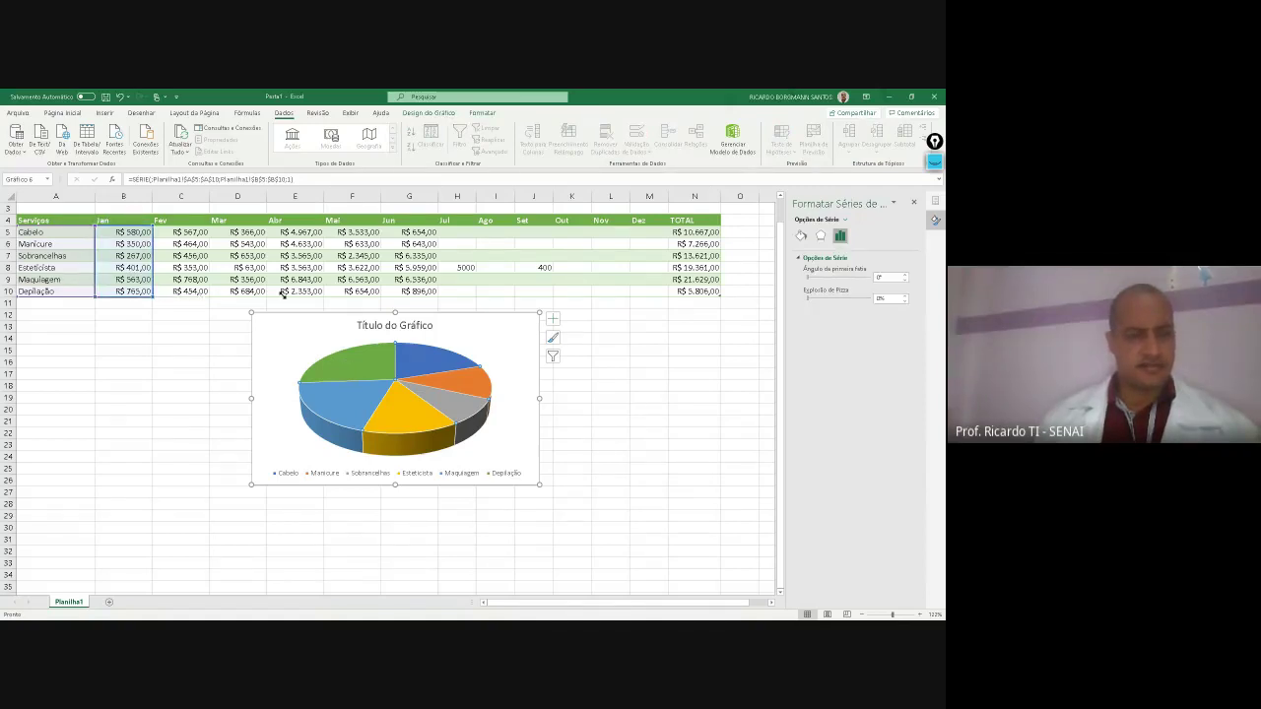
pyautogui.click(123, 251)
pyautogui.click(66, 232)
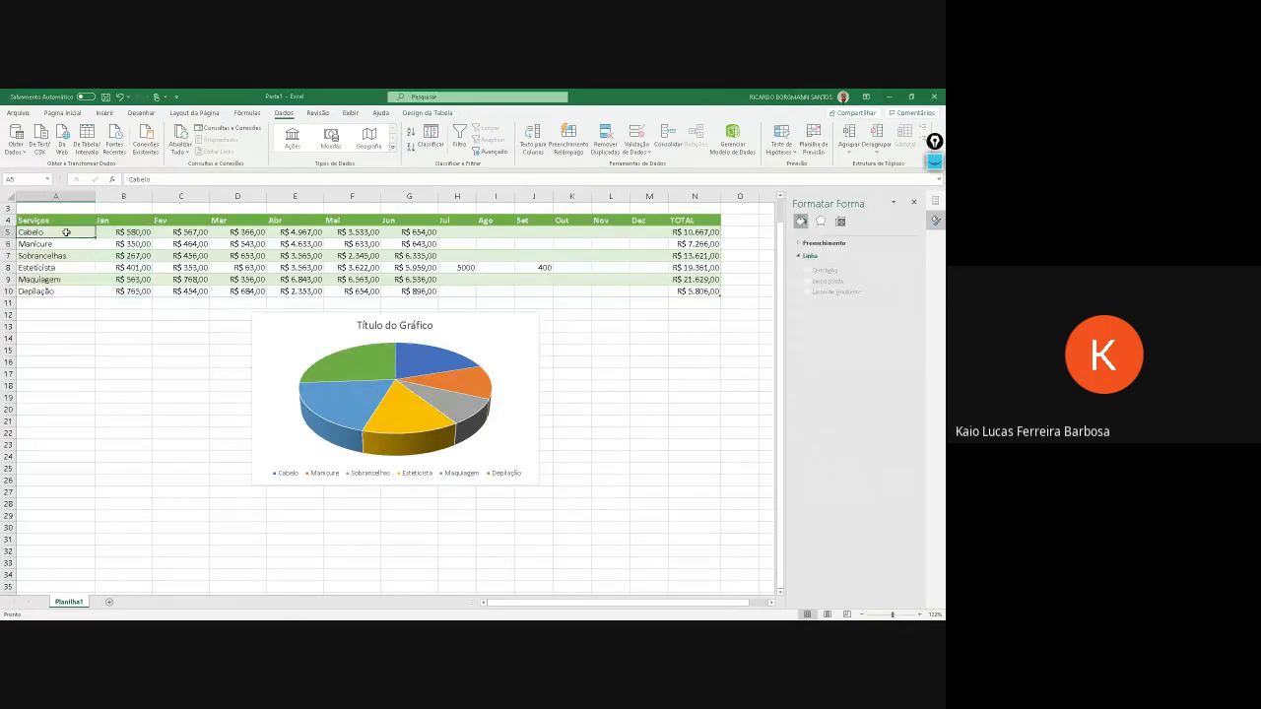
pyautogui.click(380, 376)
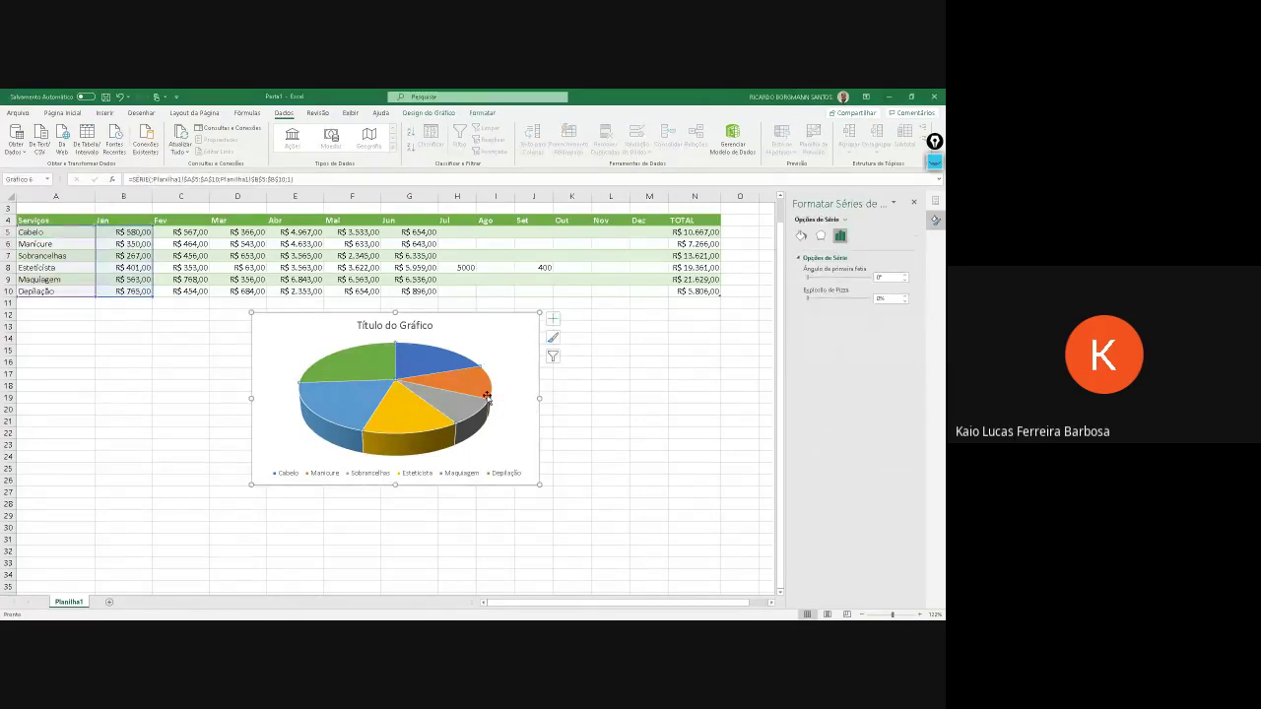
# Change Esteticista's Jan value to 4401
pyautogui.click(136, 268)
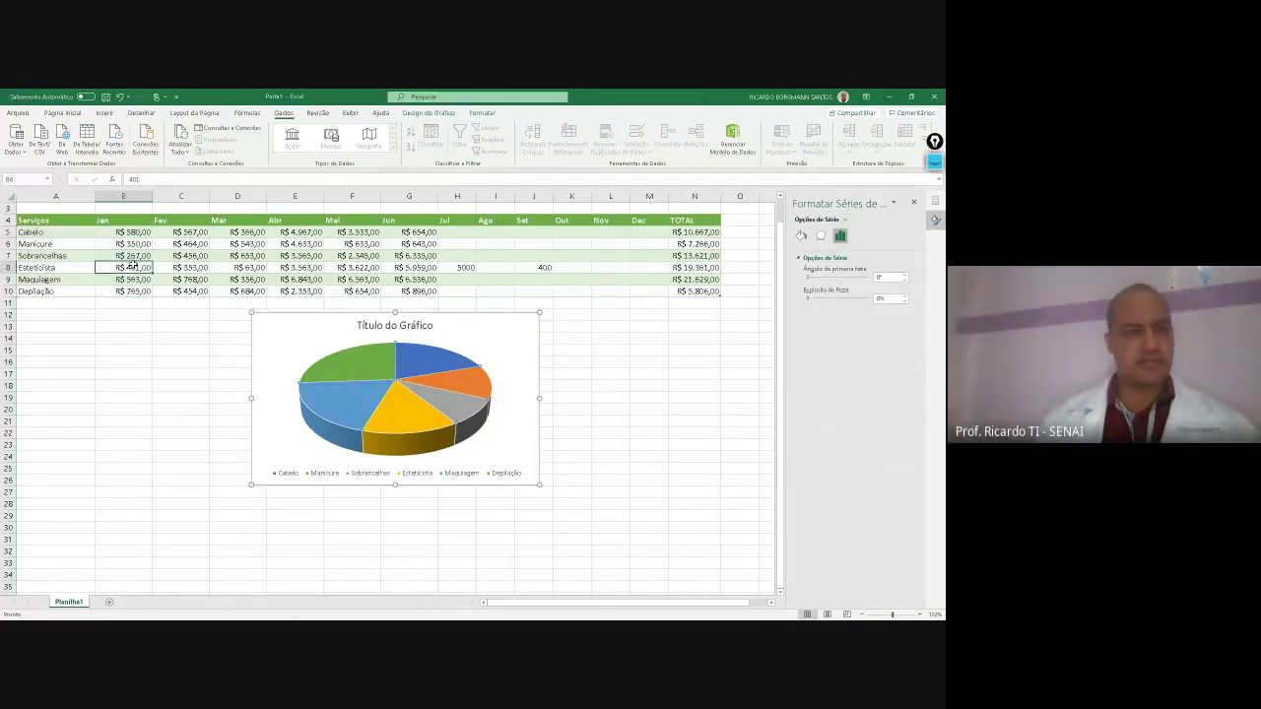
pyautogui.doubleClick(138, 268)
pyautogui.write('4')
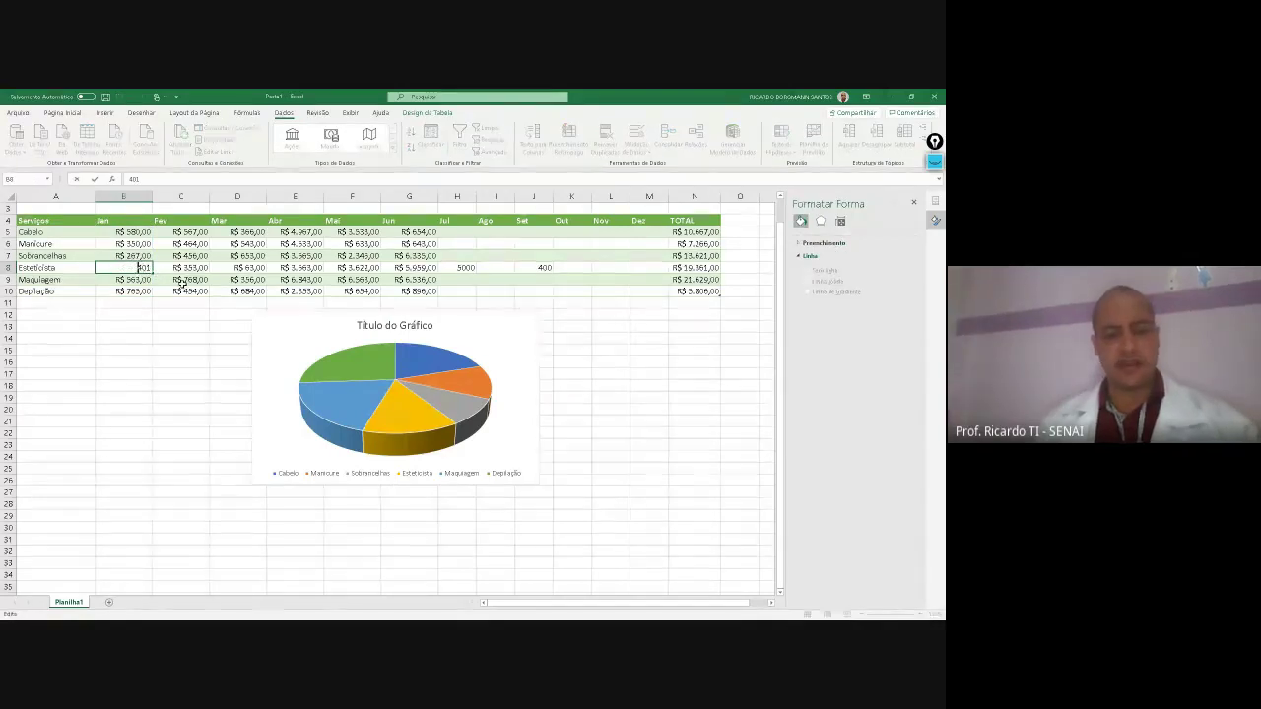
pyautogui.click(135, 409)
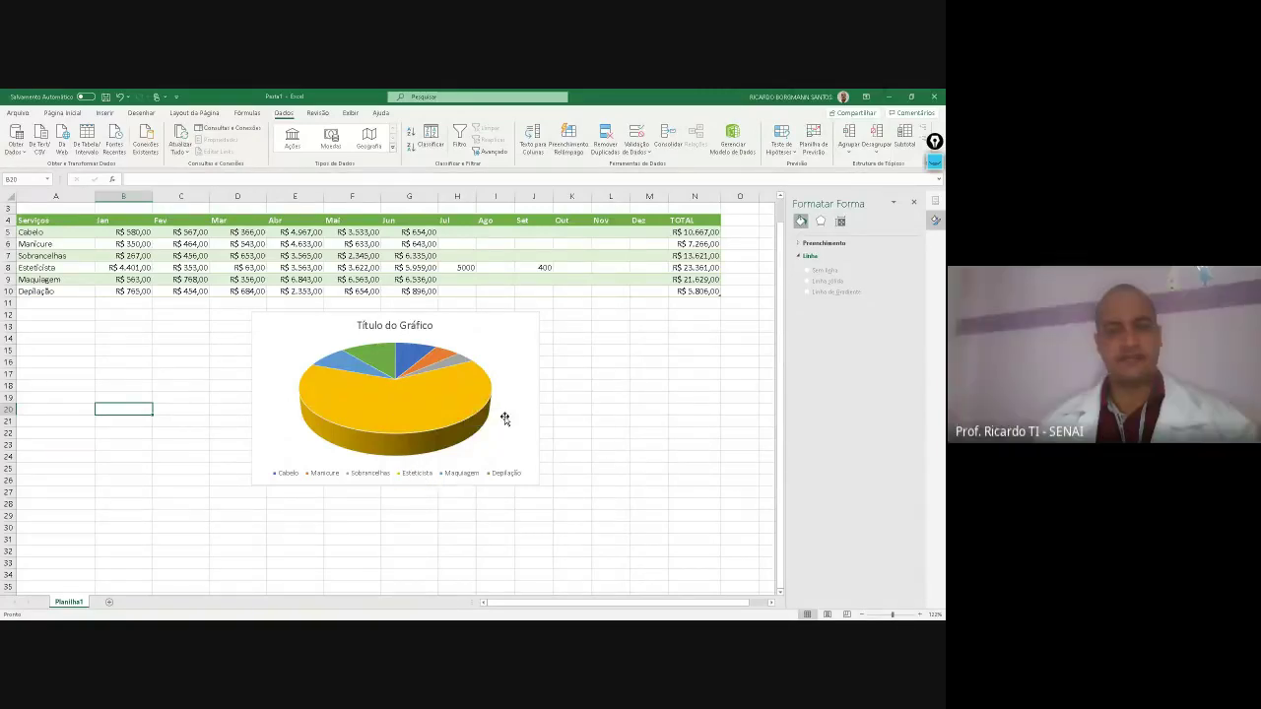
# Open the pie chart's data source selection, place the dialog clear of the table, and review the category labels
pyautogui.click(131, 256)
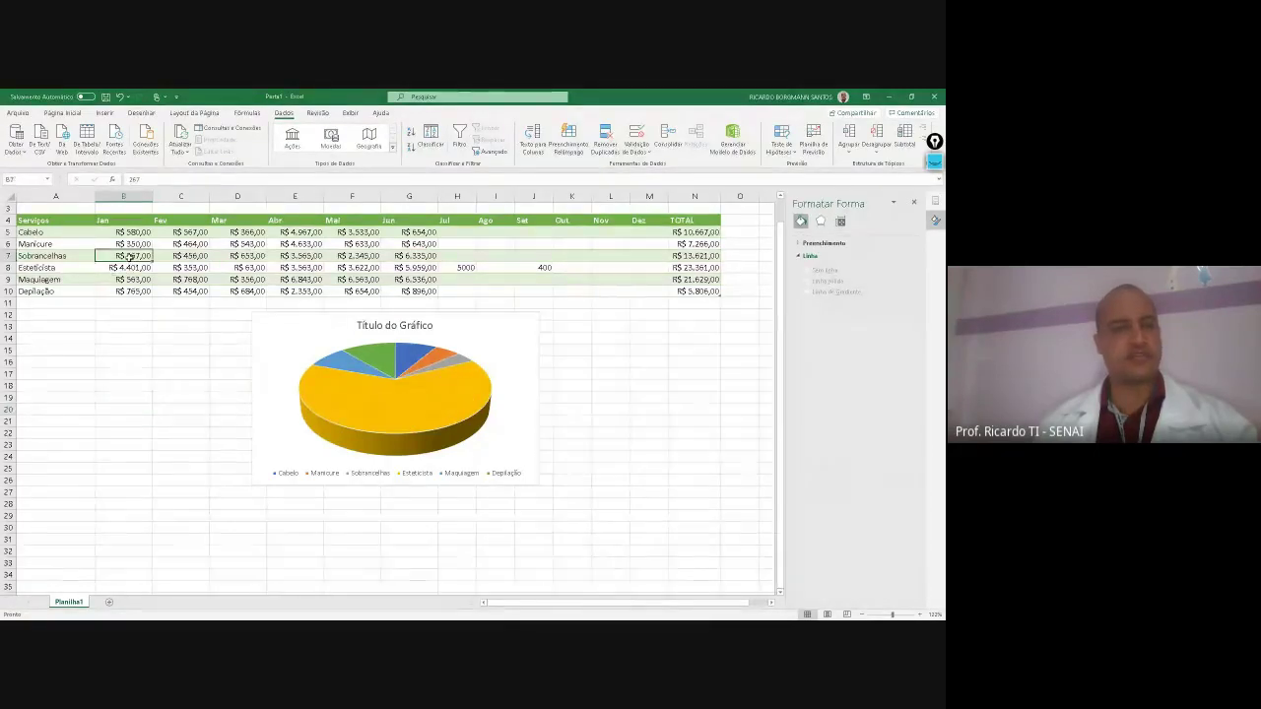
pyautogui.click(378, 425)
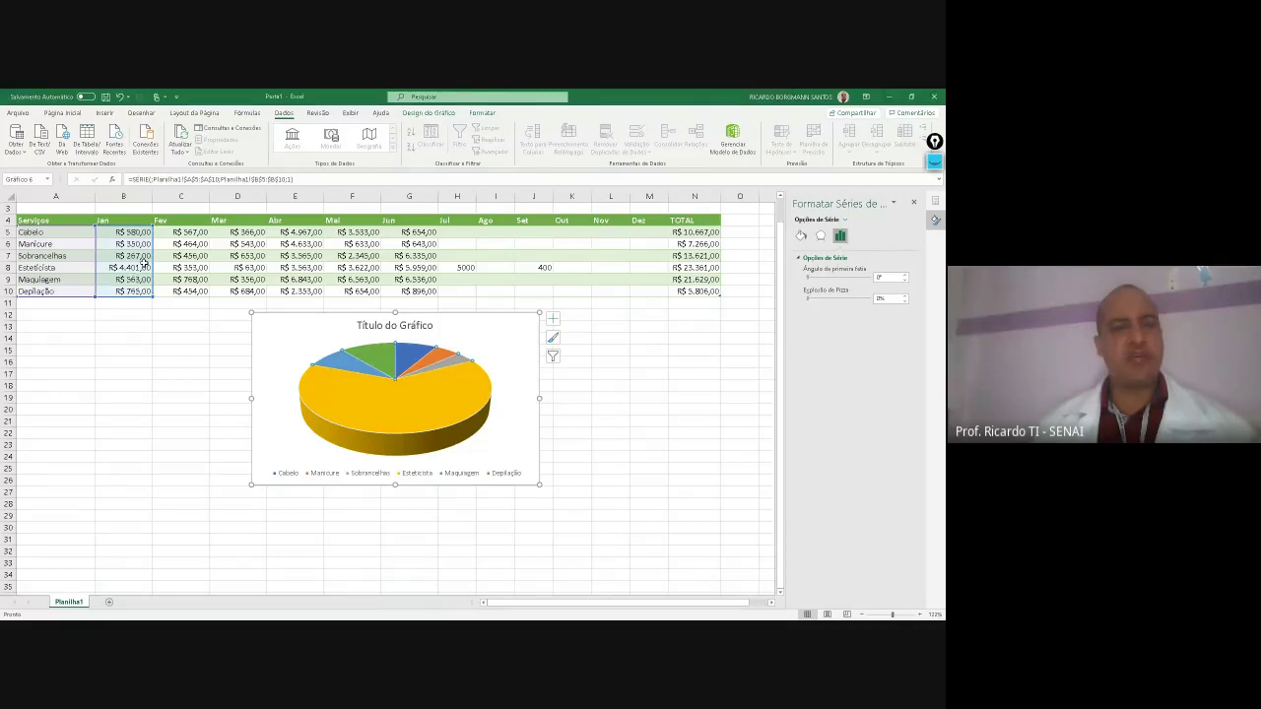
pyautogui.click(553, 356)
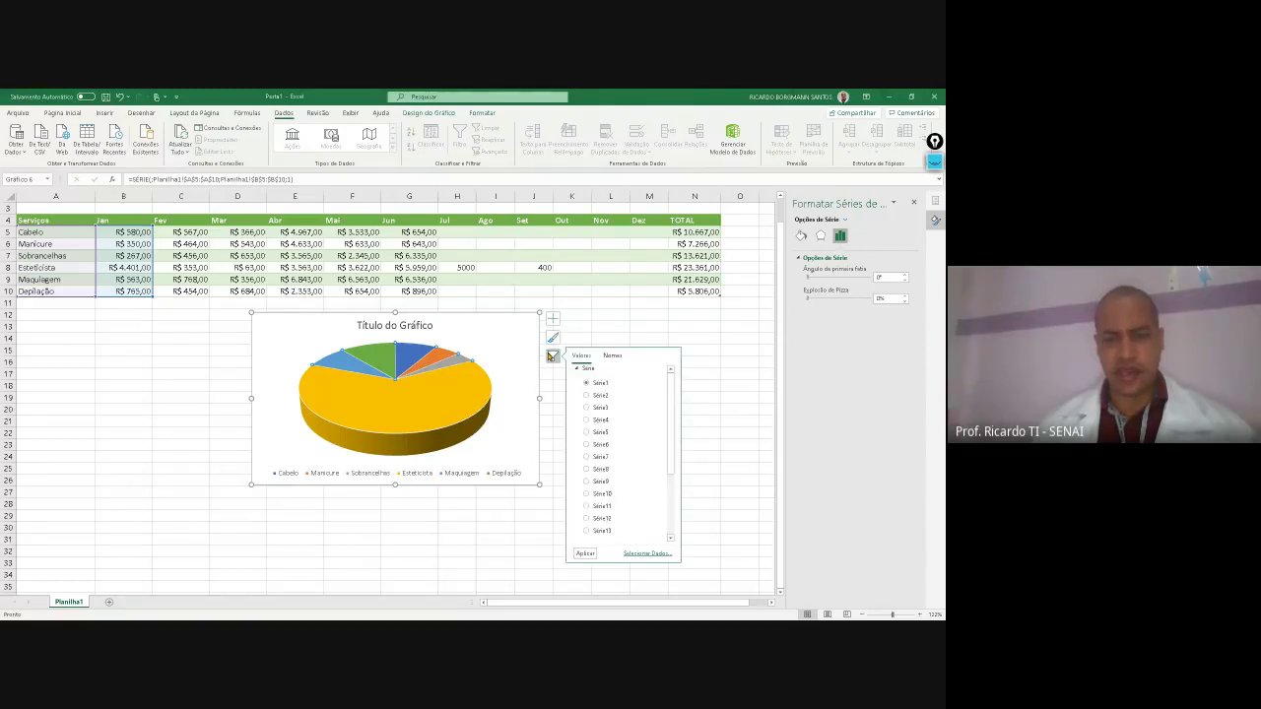
pyautogui.click(648, 553)
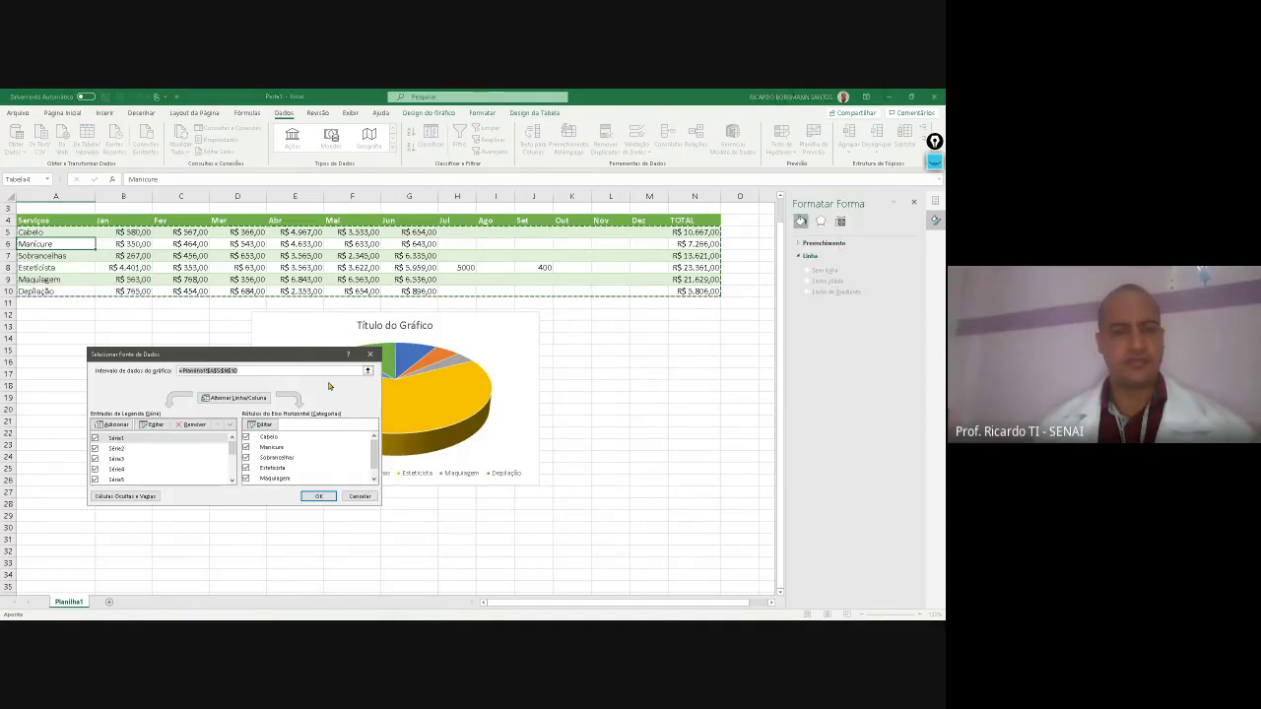
pyautogui.moveTo(292, 359); pyautogui.dragTo(671, 317)
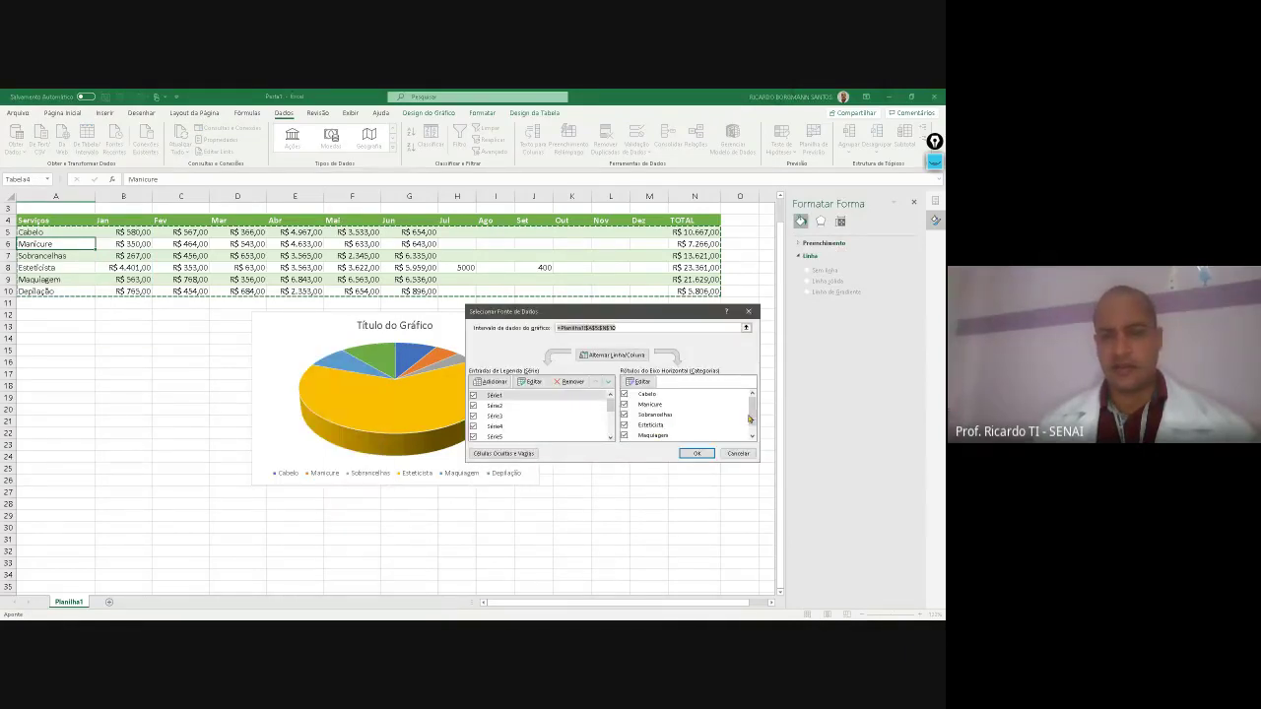
pyautogui.moveTo(750, 419); pyautogui.dragTo(690, 391)
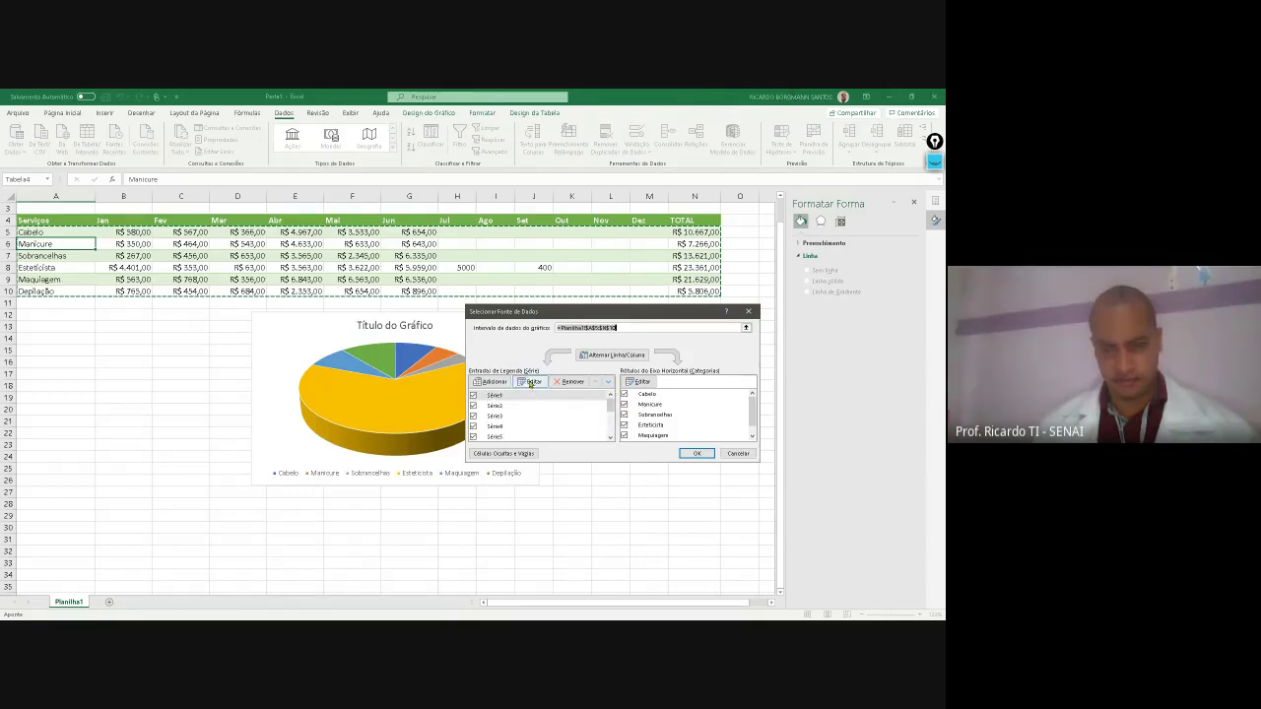
# Set the values of the pie chart's first series to the TOTAL cells N5:N10 and apply the new data source
pyautogui.click(530, 382)
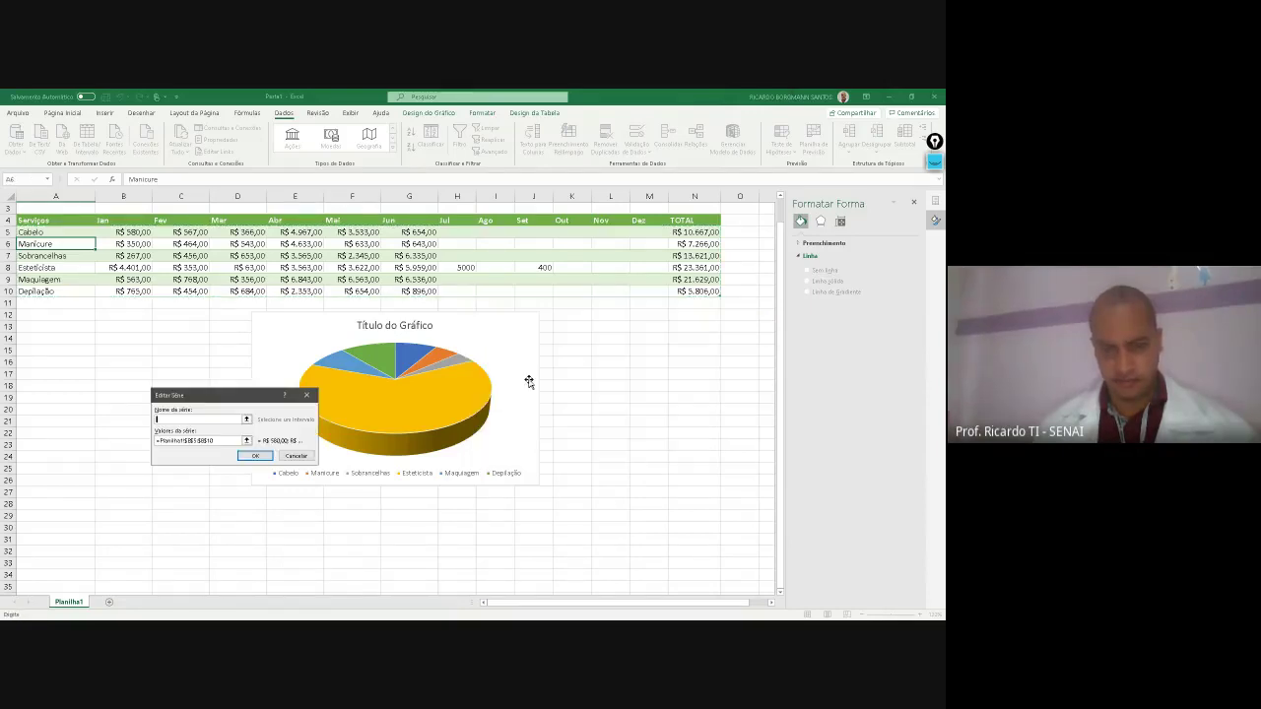
pyautogui.click(246, 441)
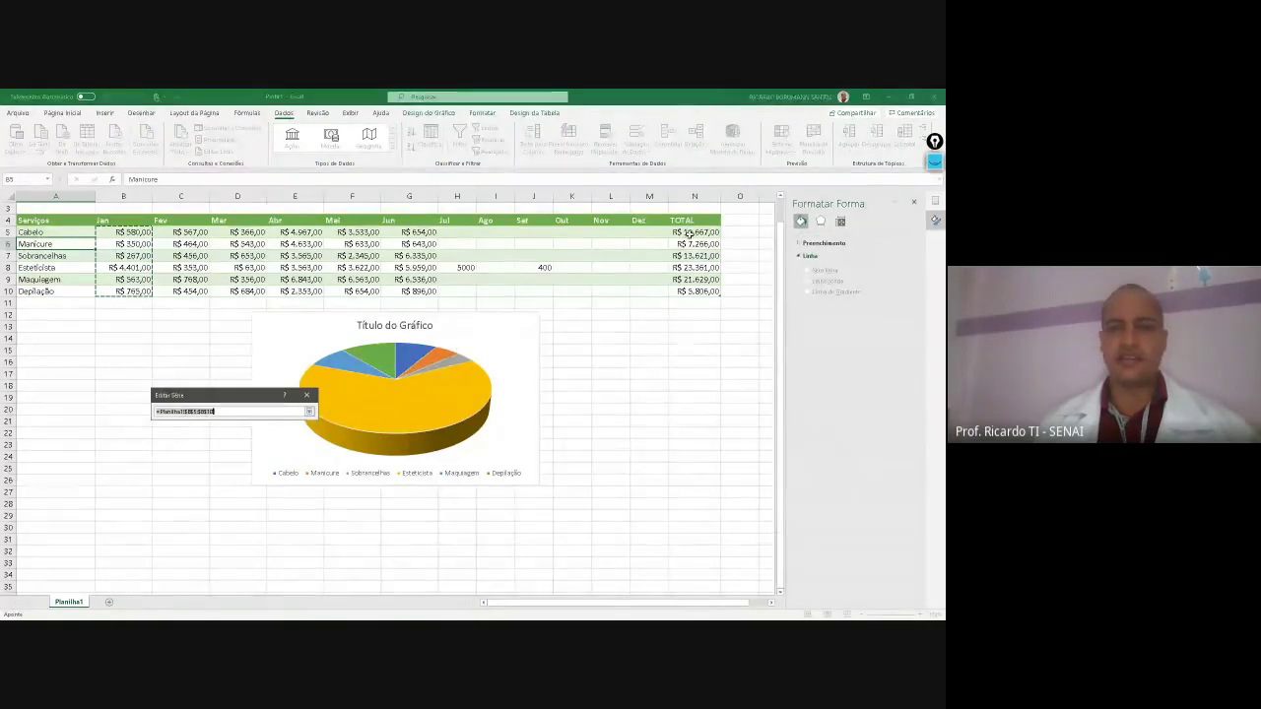
pyautogui.click(687, 292)
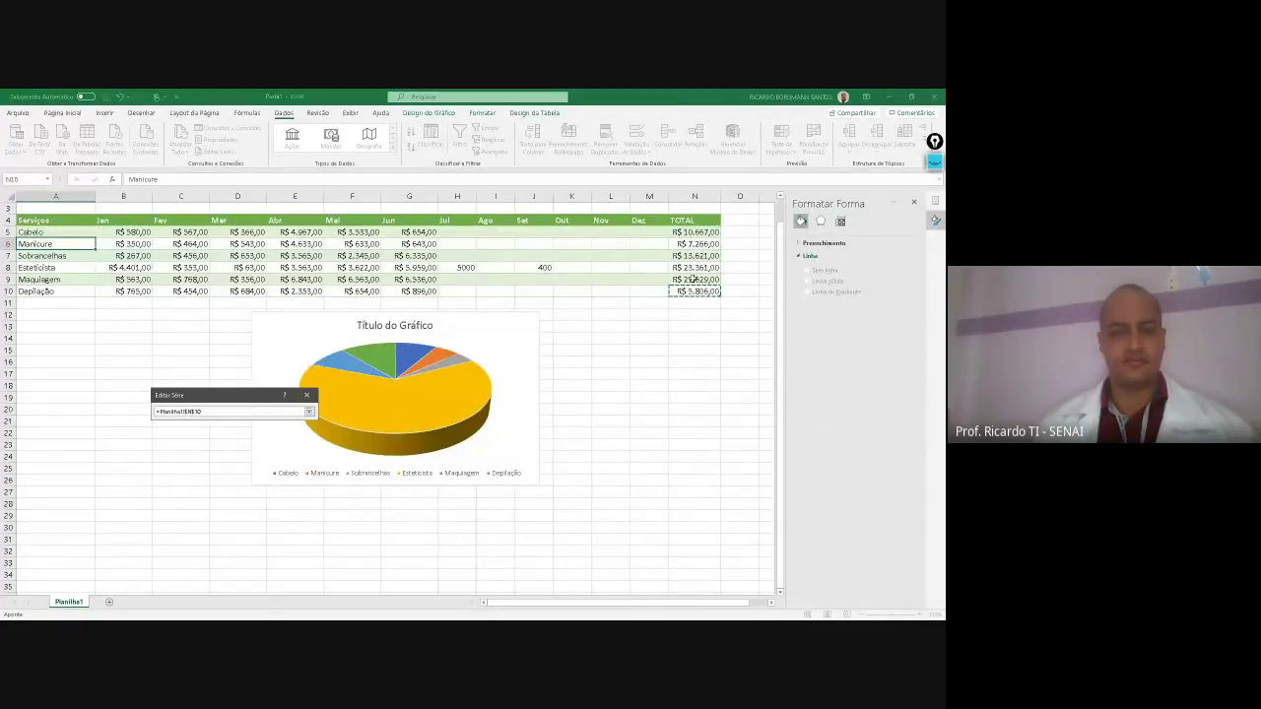
pyautogui.moveTo(690, 290); pyautogui.dragTo(690, 235)
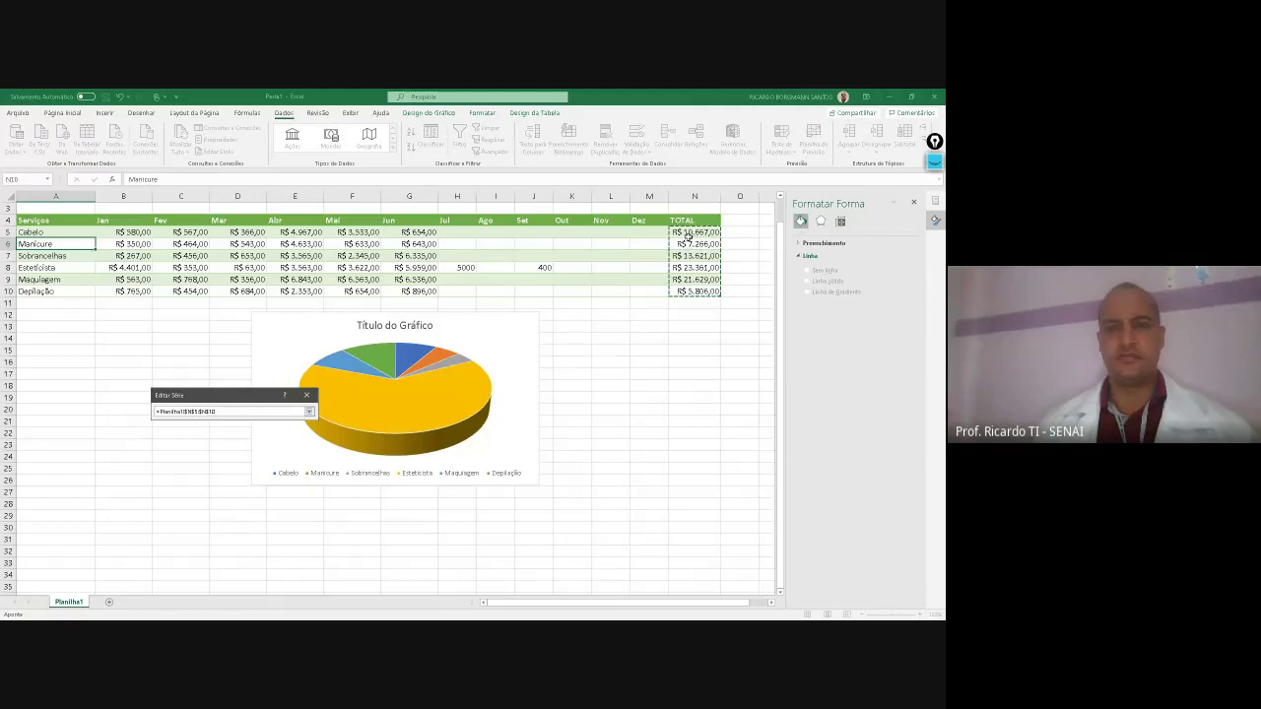
pyautogui.press('Return')
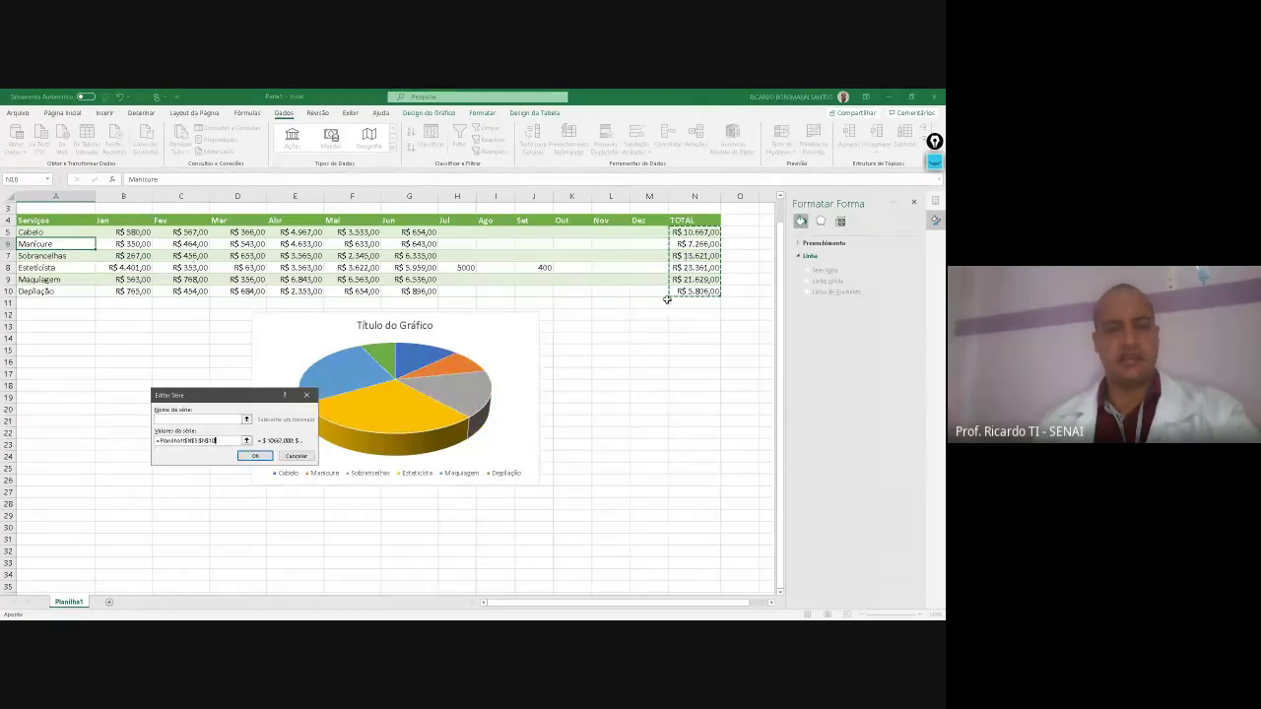
pyautogui.click(256, 457)
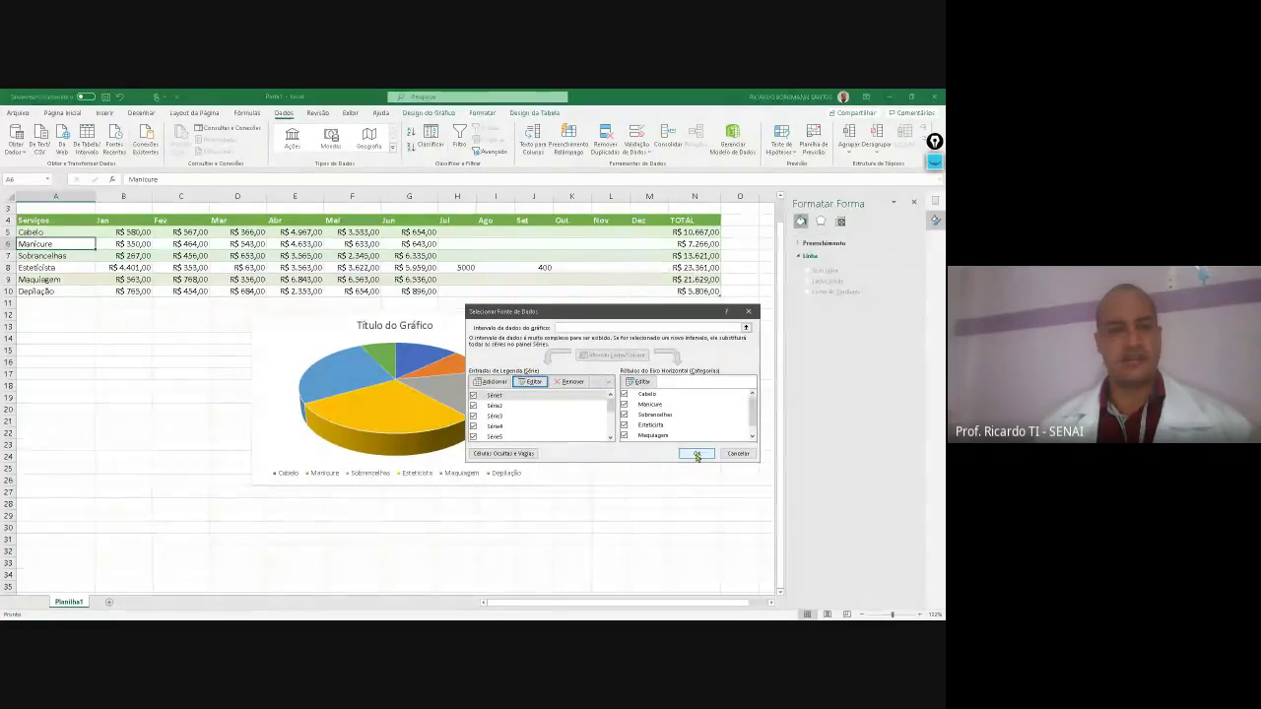
pyautogui.click(697, 453)
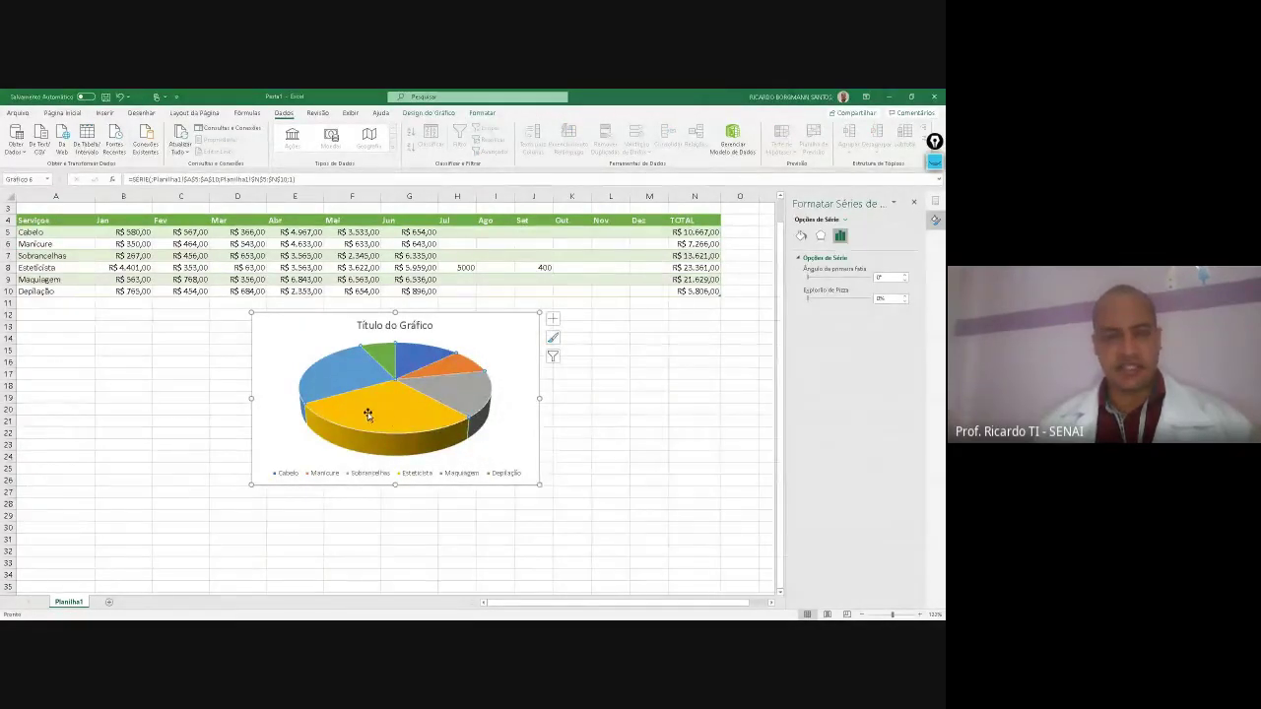
pyautogui.moveTo(379, 420)
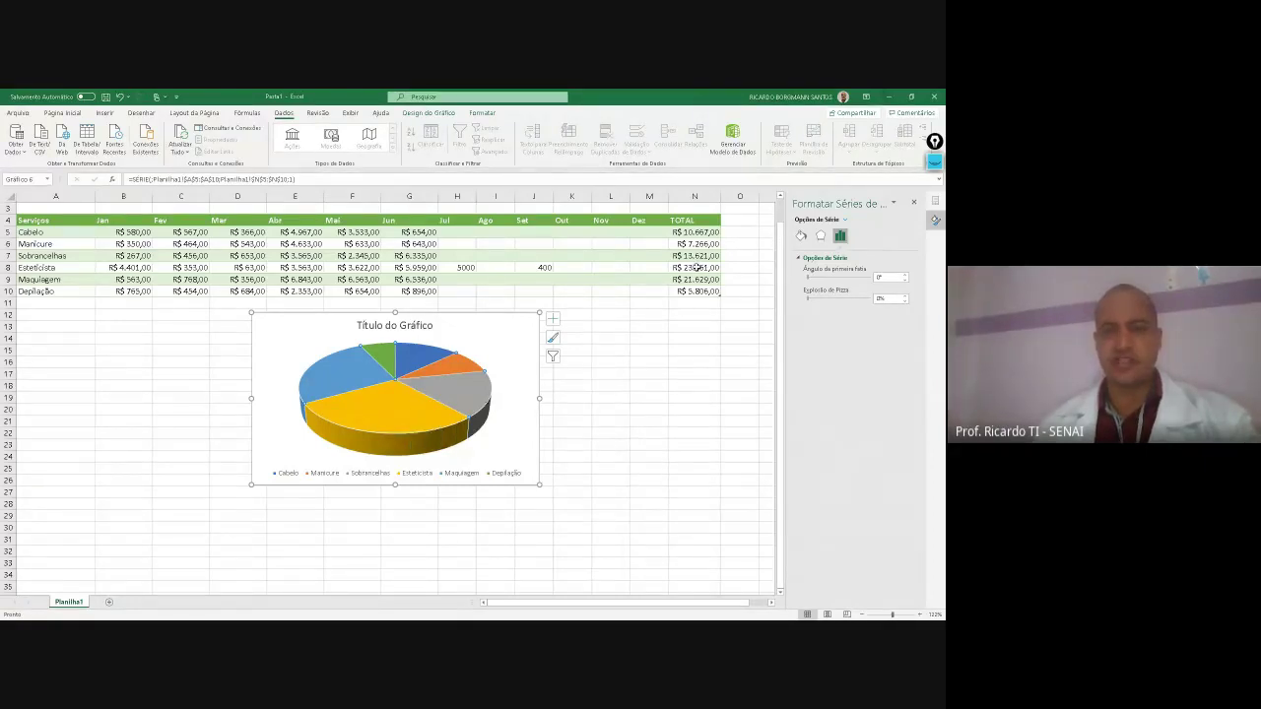
pyautogui.click(582, 265)
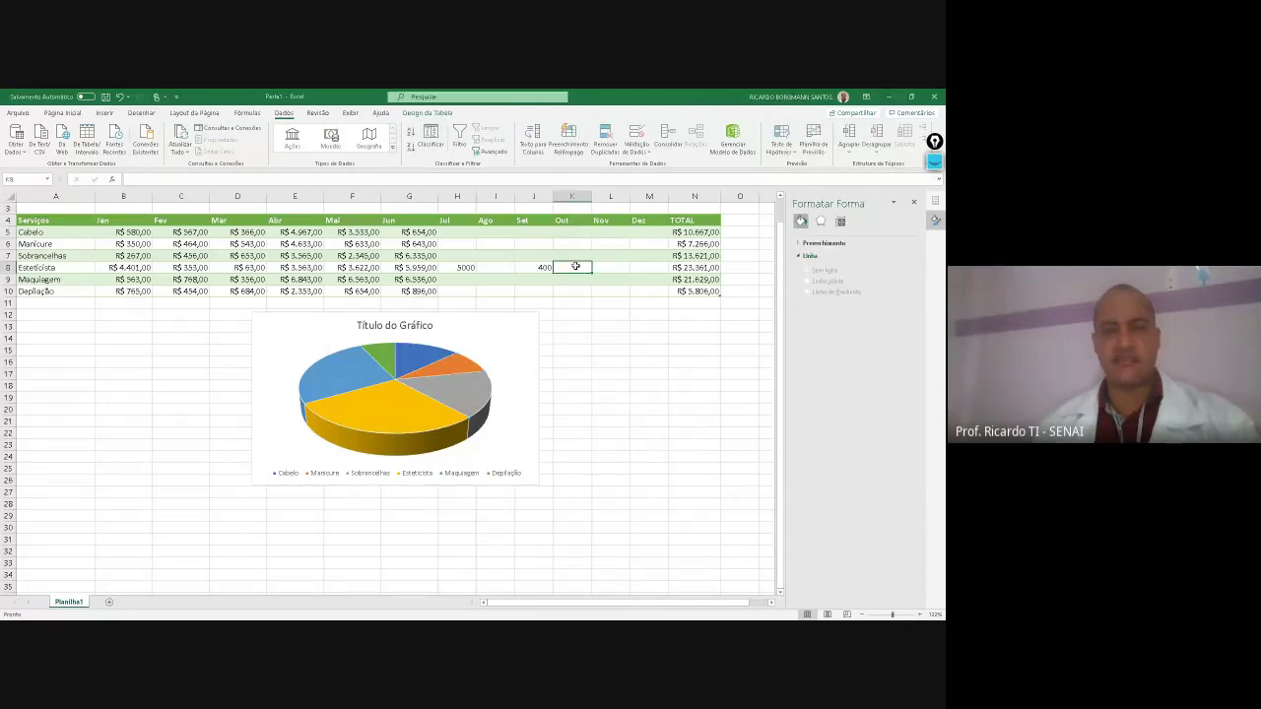
# Enter 5000 as Esteticista's Out value and check how the pie chart responds
pyautogui.write('5000')
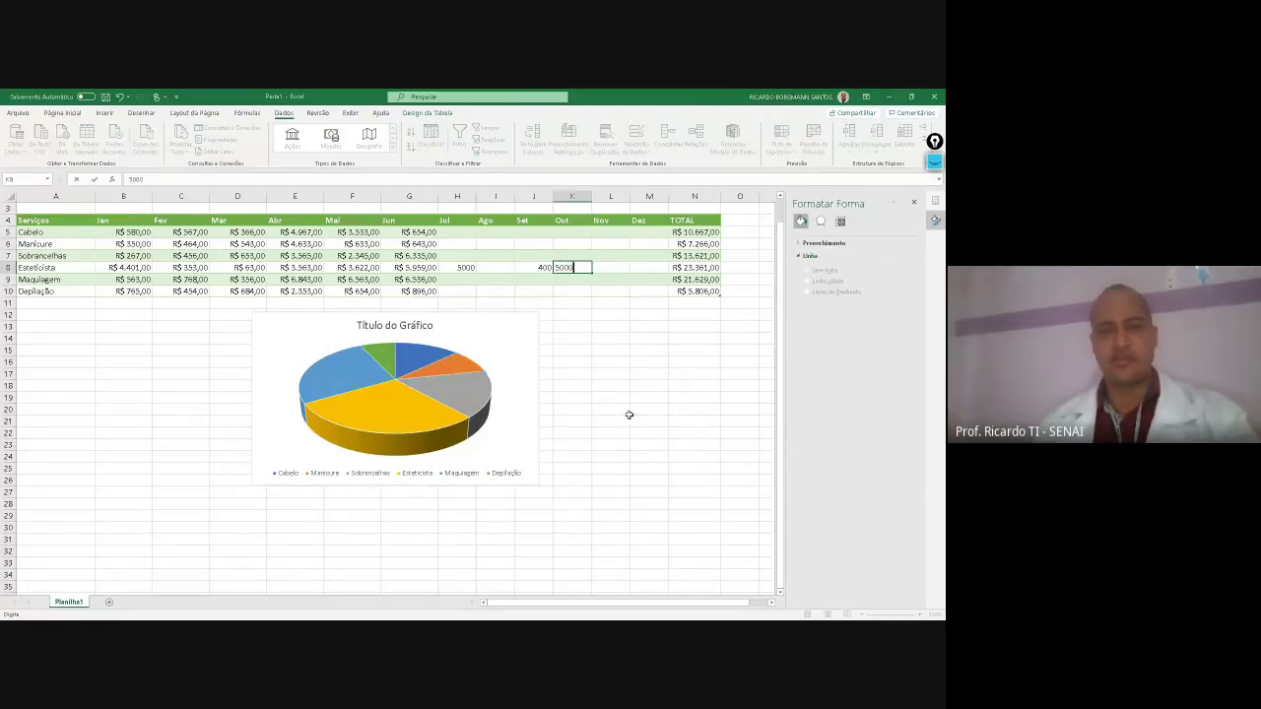
pyautogui.click(657, 443)
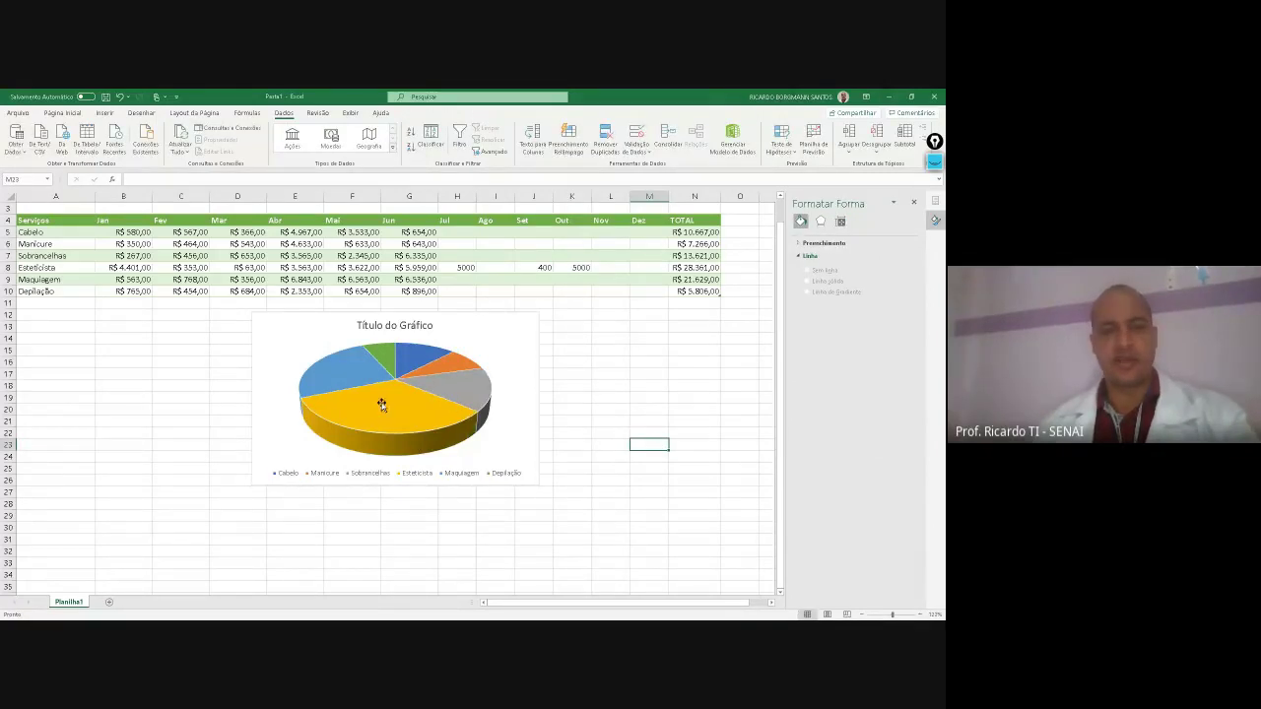
pyautogui.moveTo(443, 428)
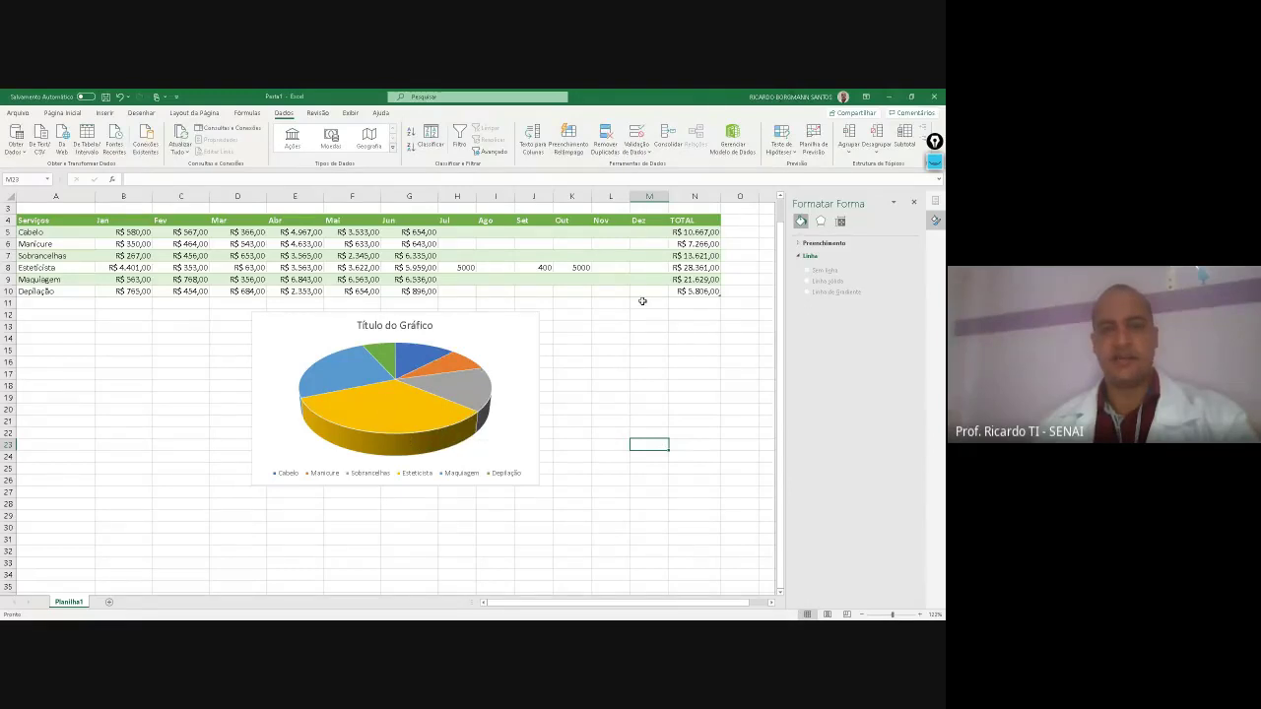
# Enter 10000 as Manicure's Out value and 30000 as its Nov value
pyautogui.click(607, 242)
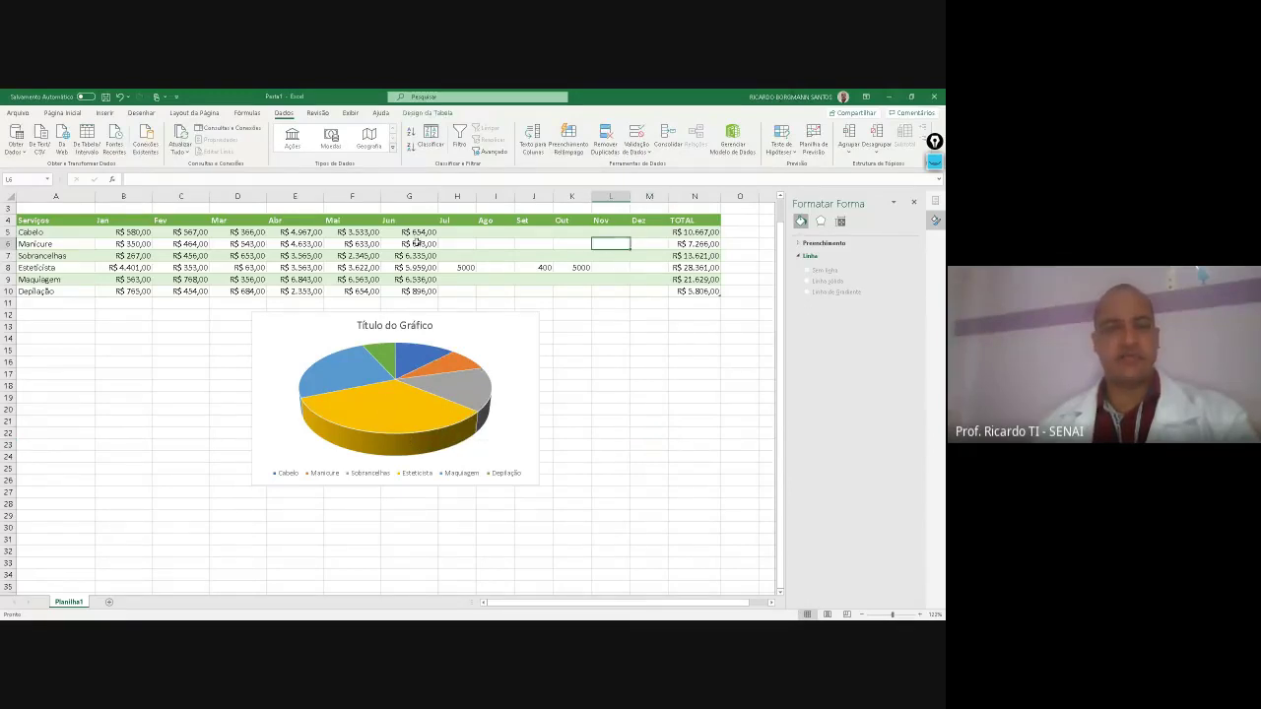
pyautogui.click(578, 243)
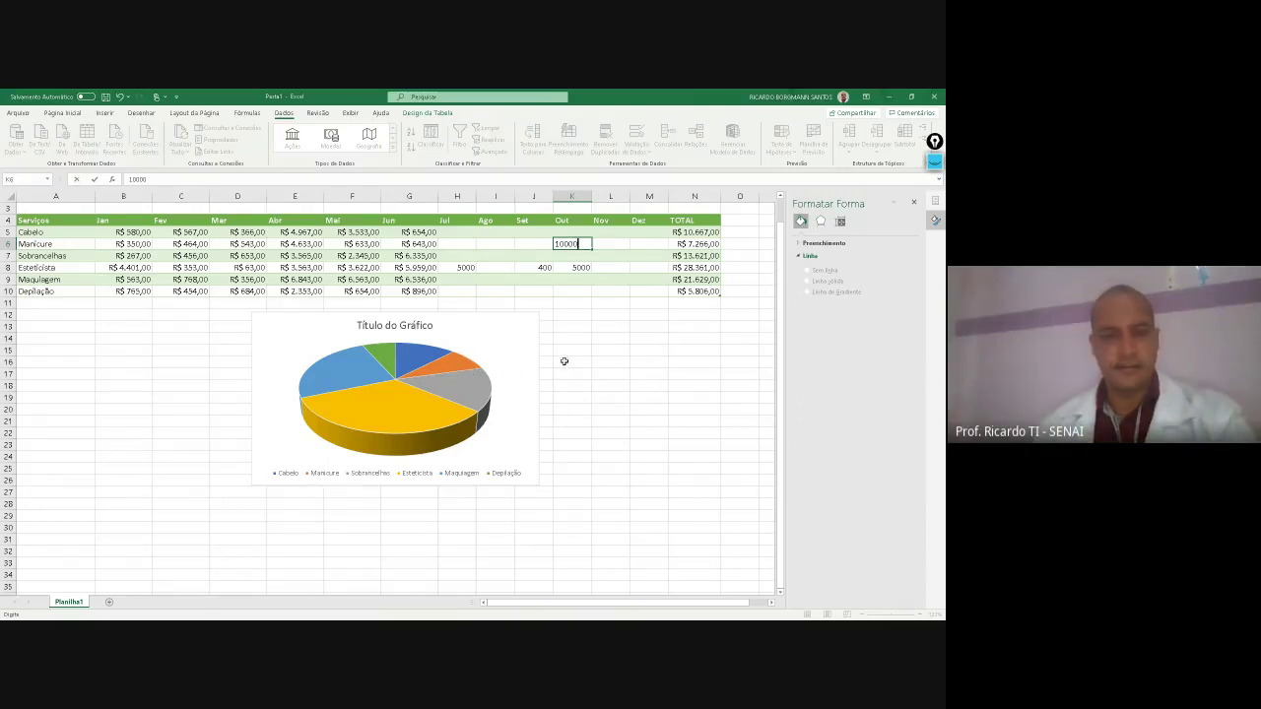
pyautogui.press('Return')
pyautogui.click(599, 243)
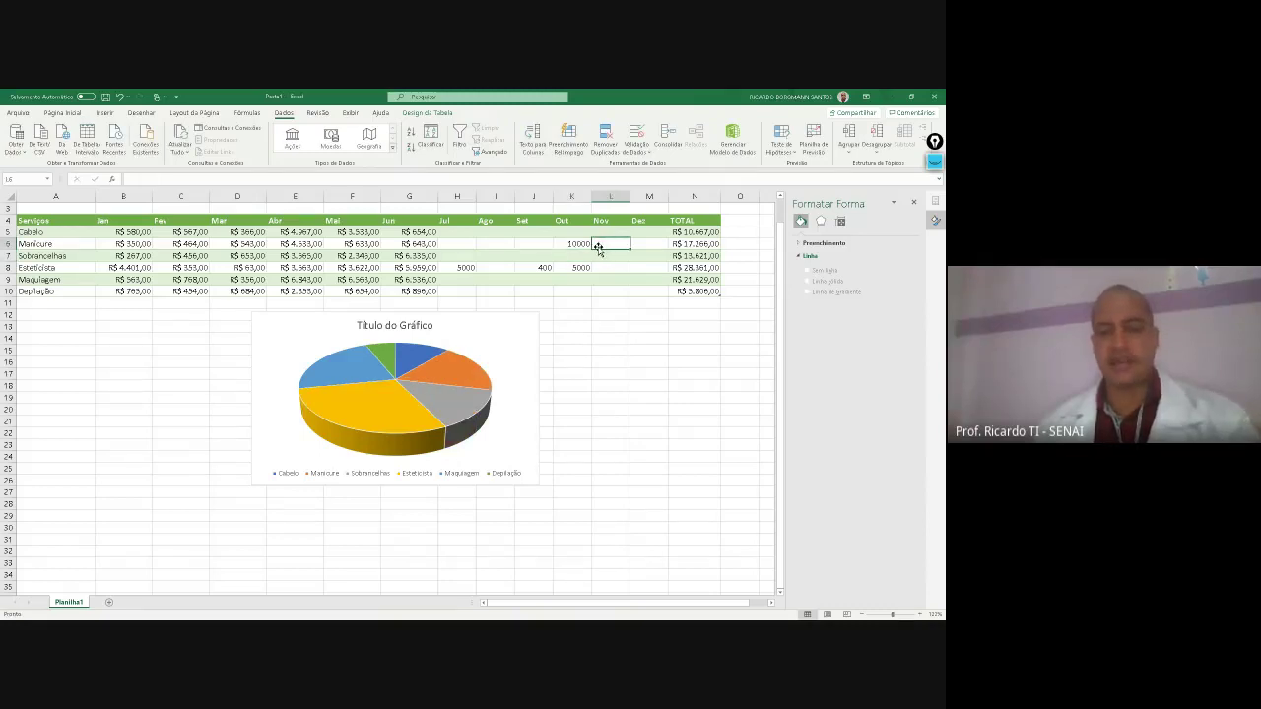
pyautogui.write('3000')
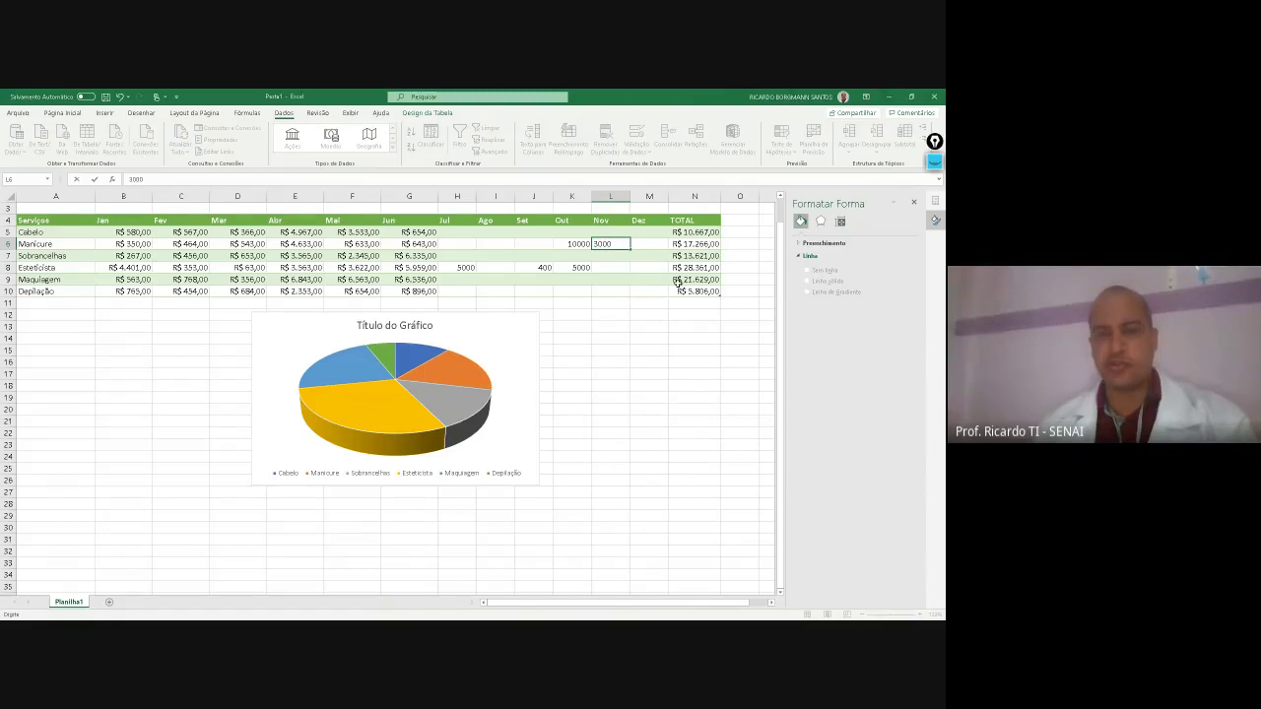
pyautogui.write('0')
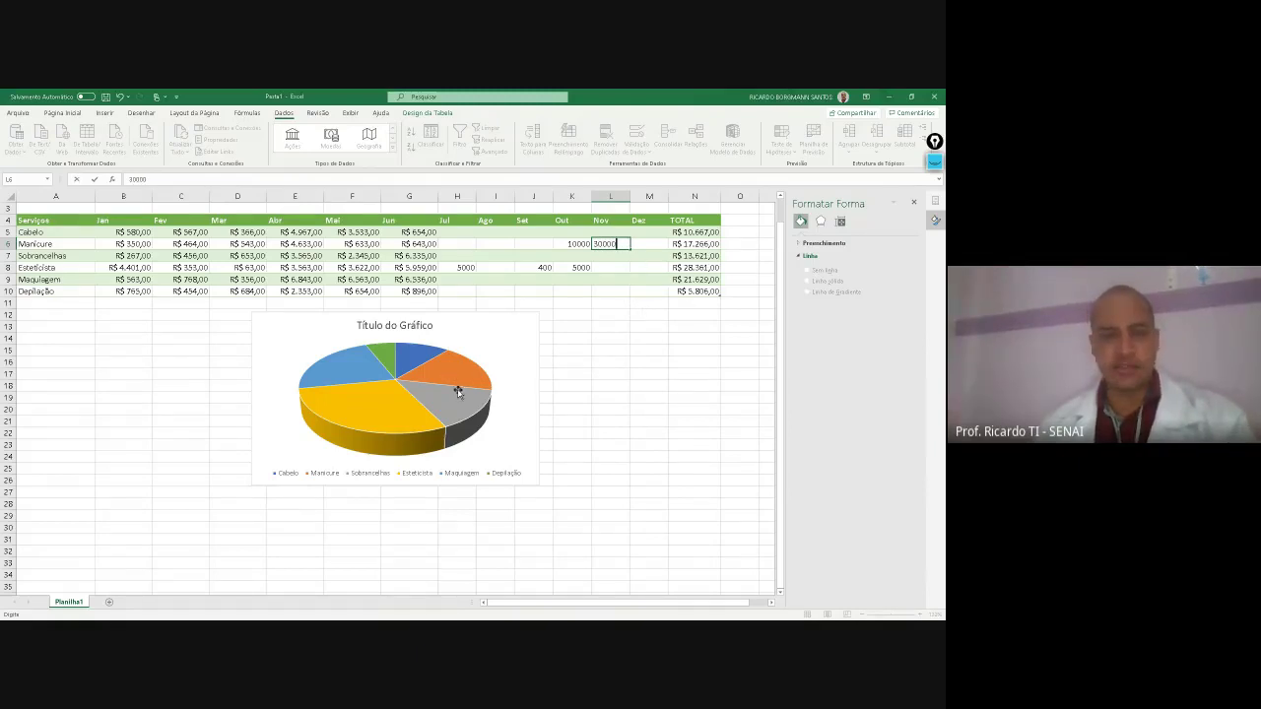
pyautogui.press('Return')
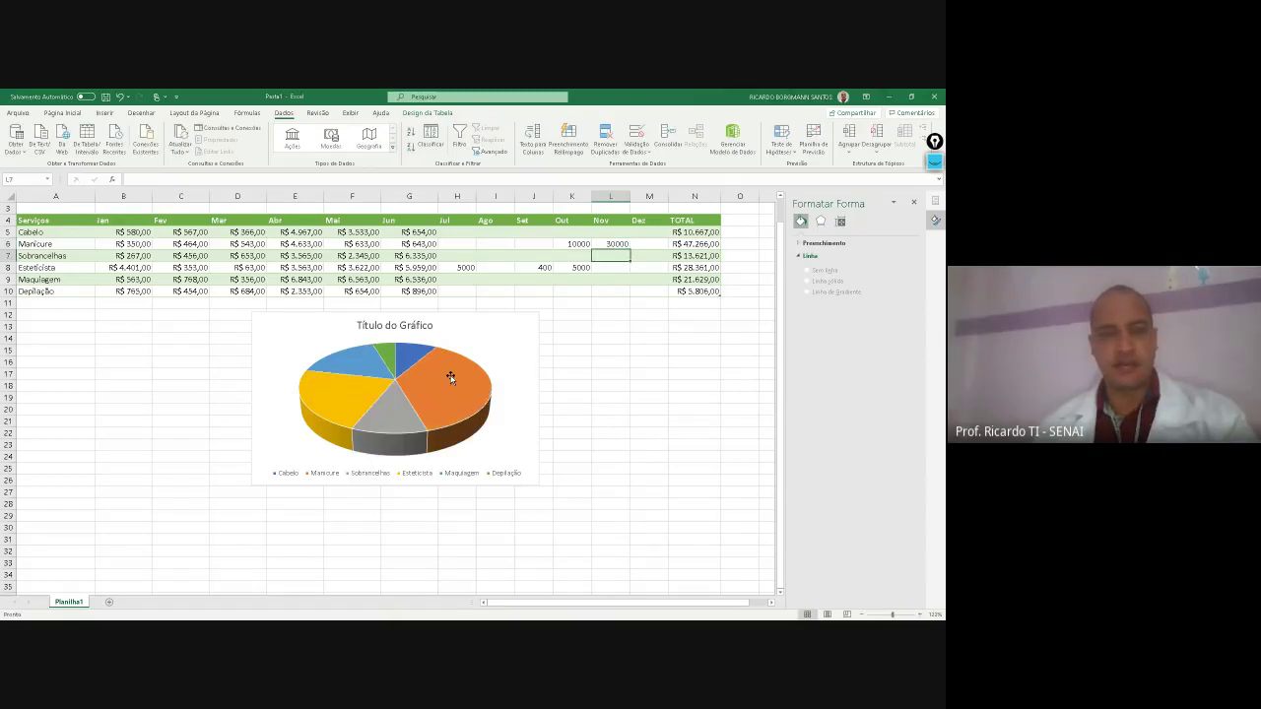
pyautogui.click(689, 374)
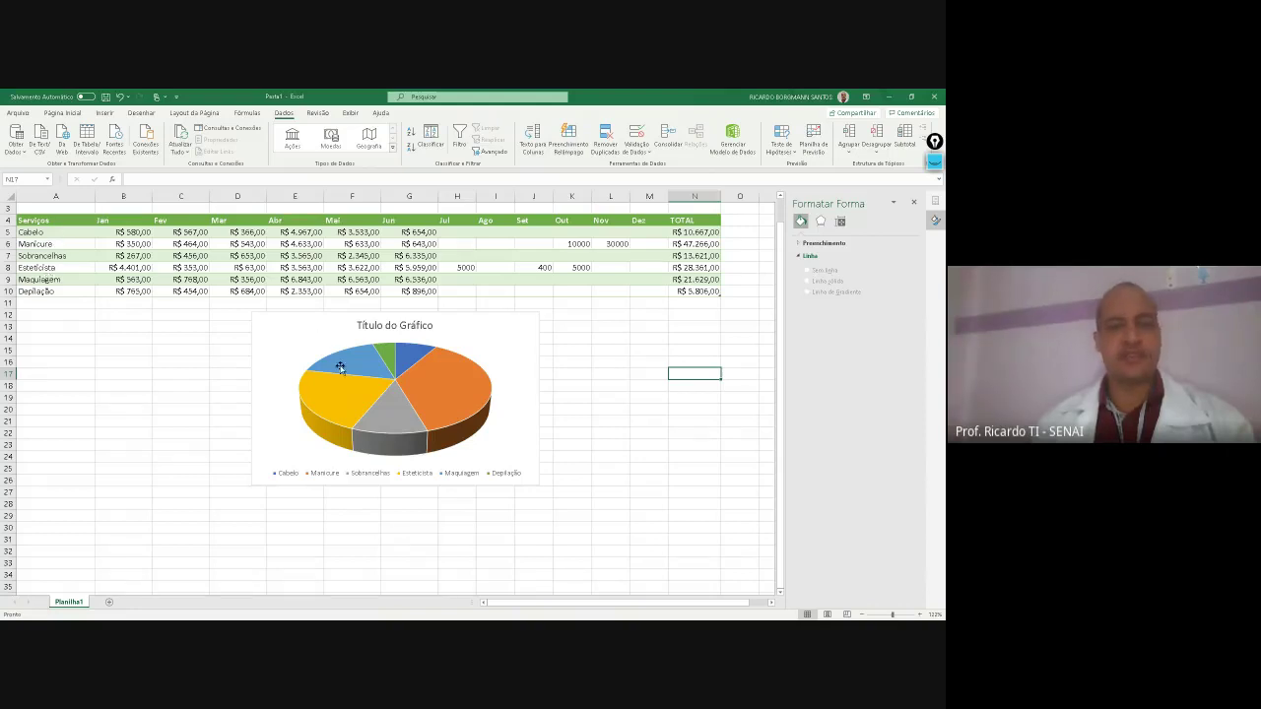
# Open the pie chart's data source selection again, reposition the dialog, and look through the list of series
pyautogui.click(522, 366)
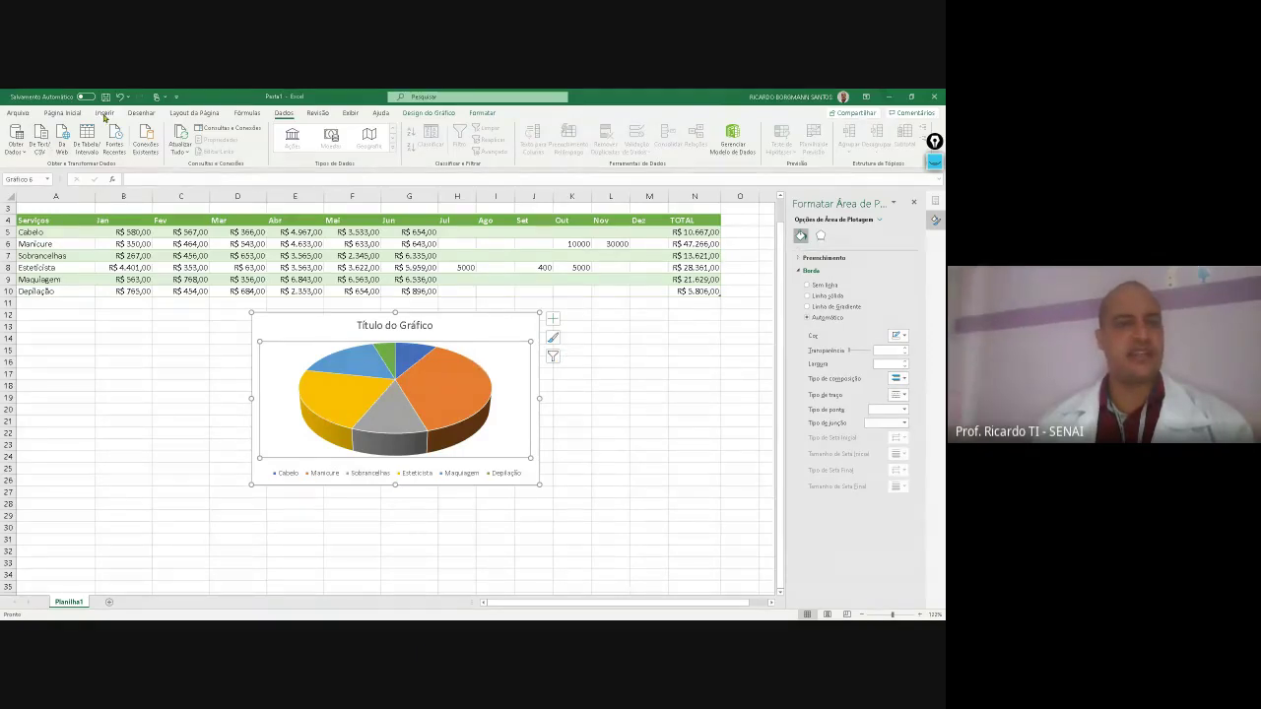
pyautogui.click(104, 113)
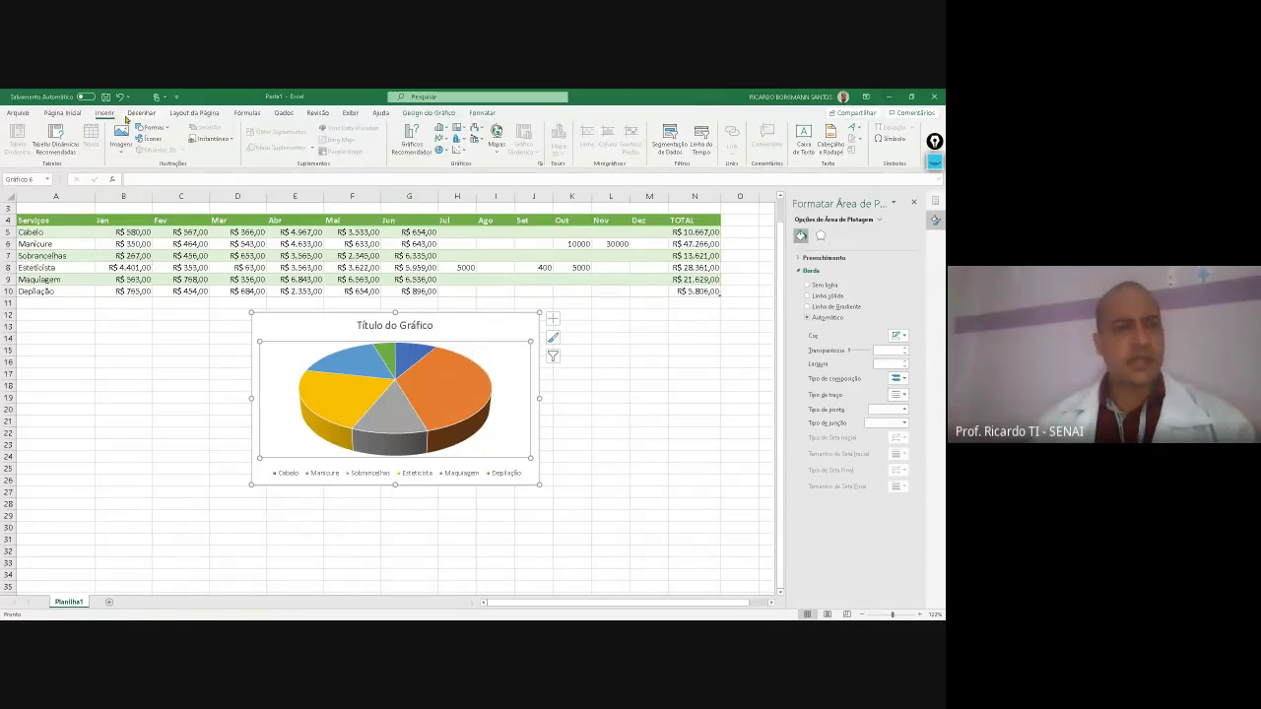
pyautogui.click(281, 114)
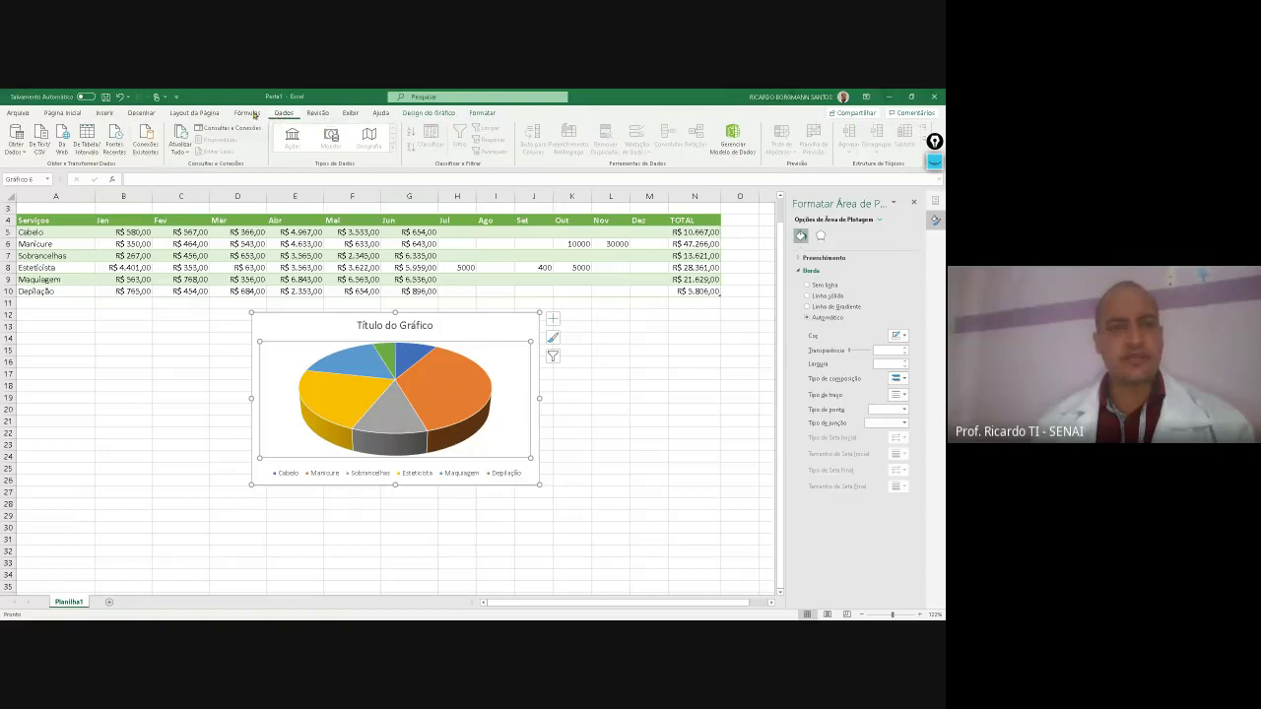
pyautogui.click(105, 113)
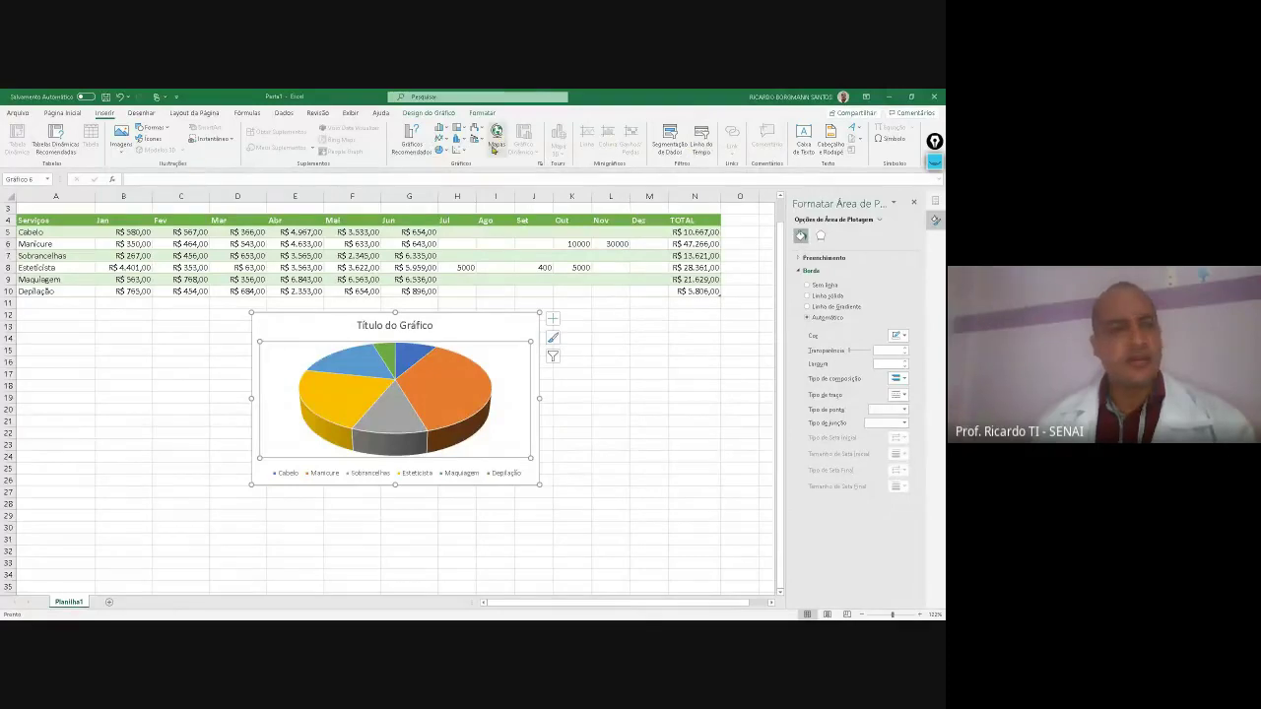
pyautogui.click(554, 358)
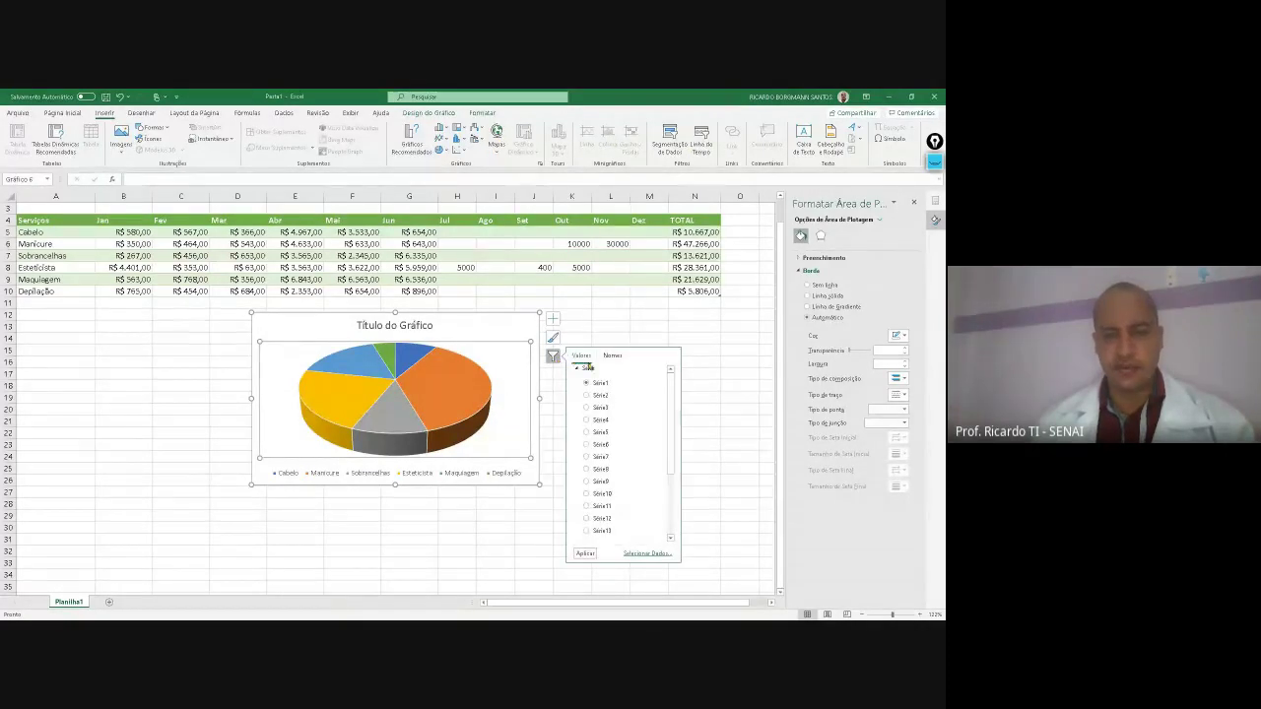
pyautogui.click(650, 554)
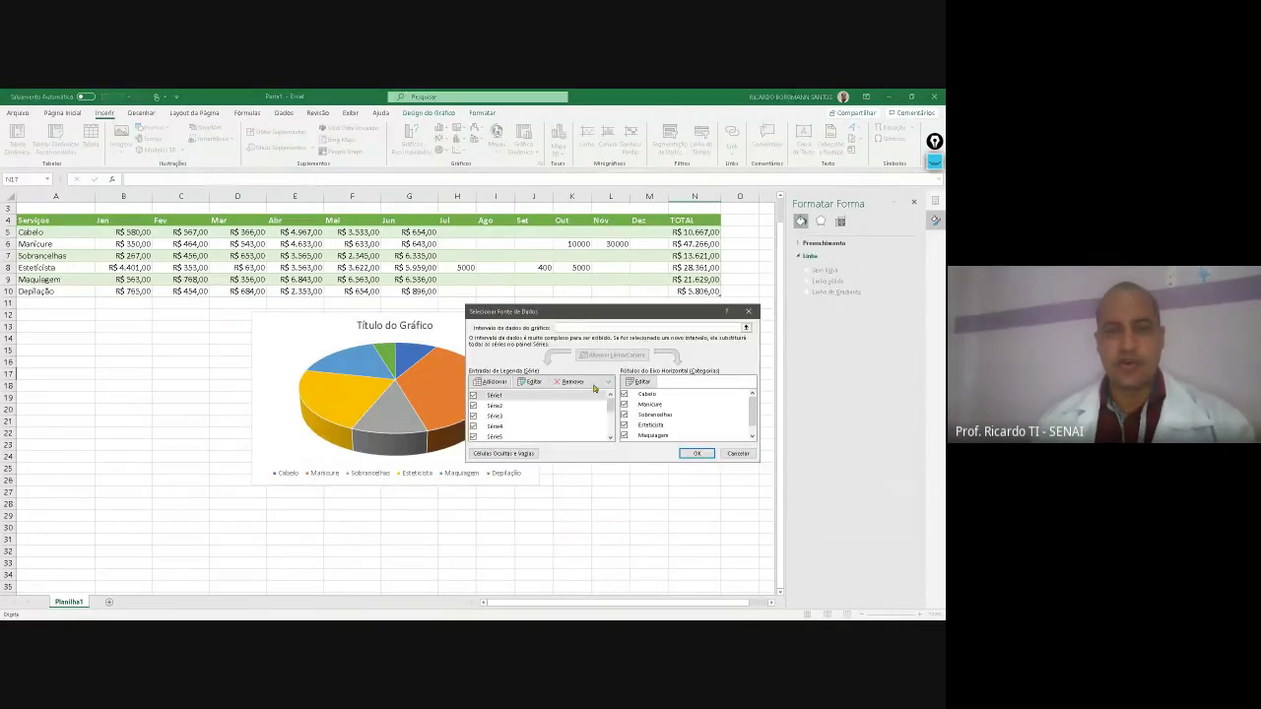
pyautogui.moveTo(581, 315); pyautogui.dragTo(516, 314)
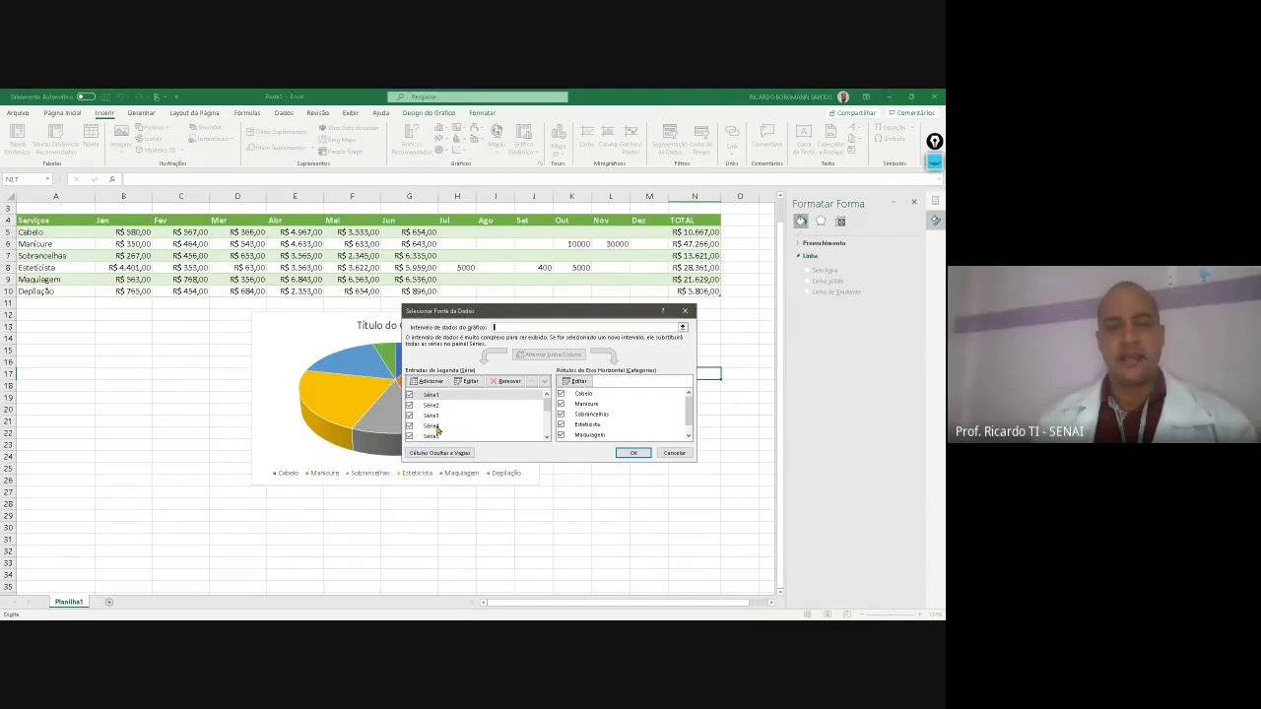
pyautogui.scroll(-5, 445, 425)
pyautogui.scroll(5, 446, 424)
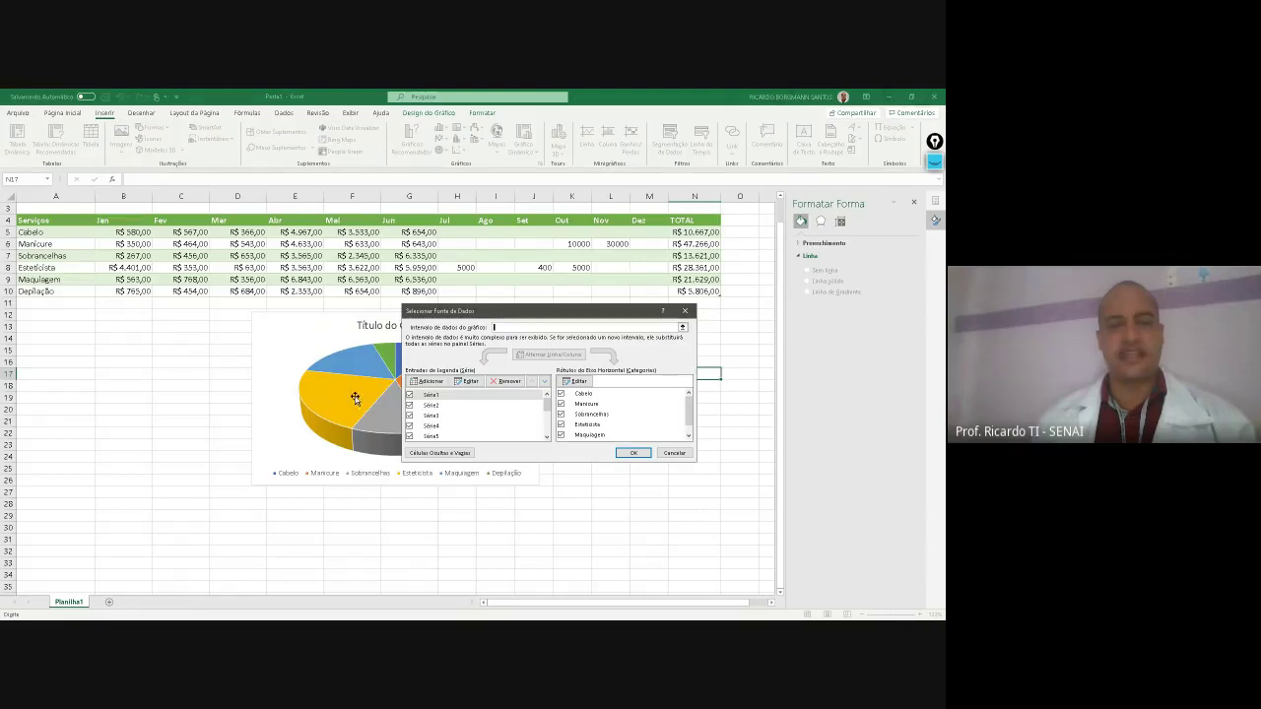
# Reselect the TOTAL cells N5:N10 as the values of the pie chart's first series and apply the data source
pyautogui.click(469, 381)
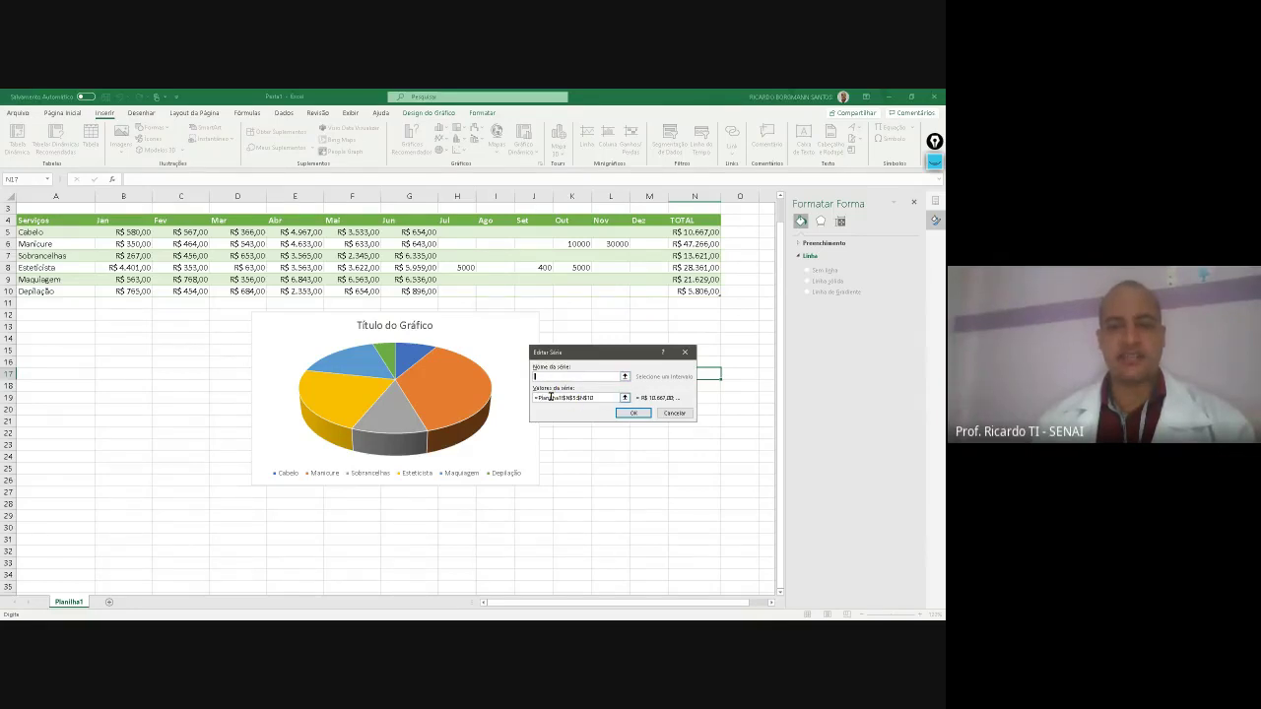
pyautogui.click(625, 398)
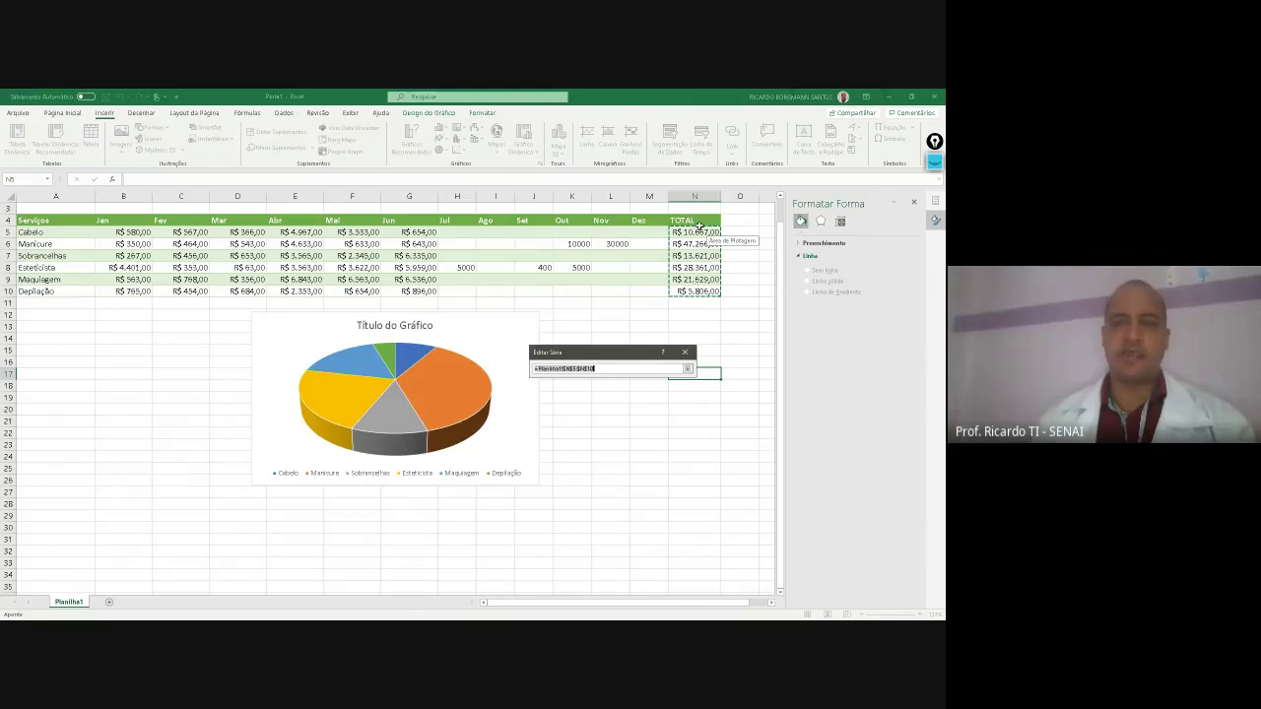
pyautogui.moveTo(699, 227); pyautogui.dragTo(681, 290)
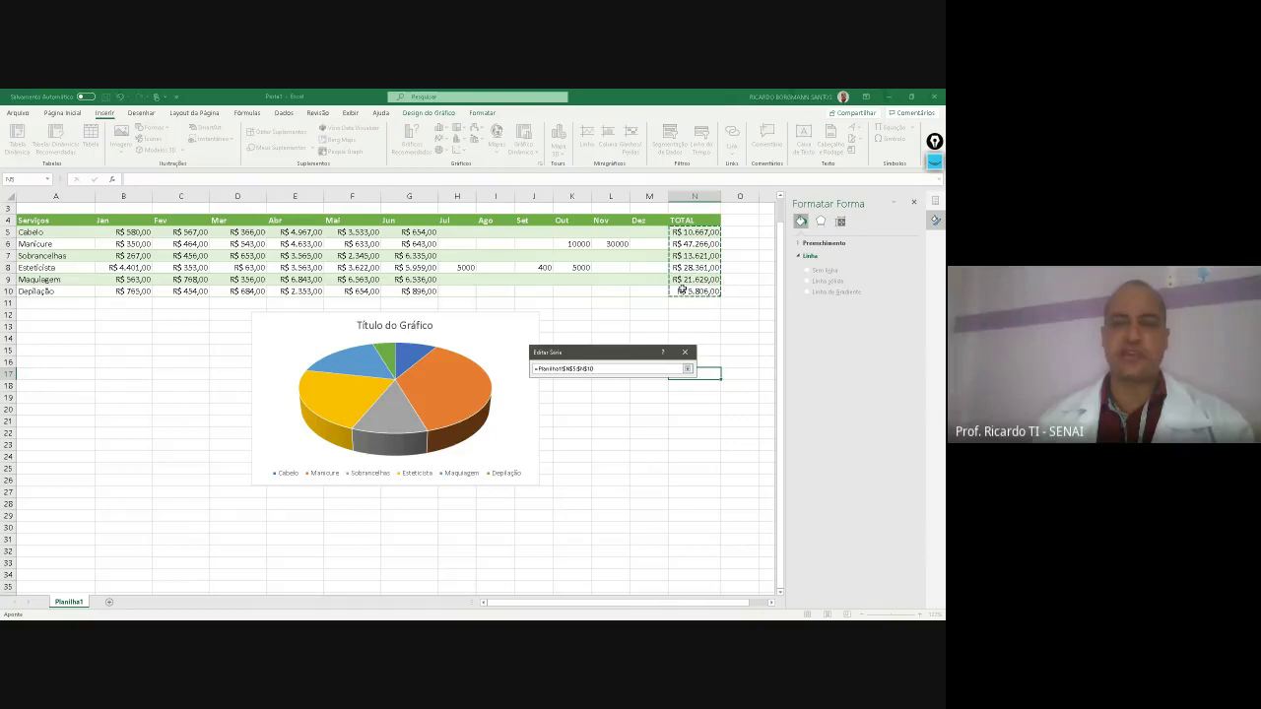
pyautogui.click(686, 368)
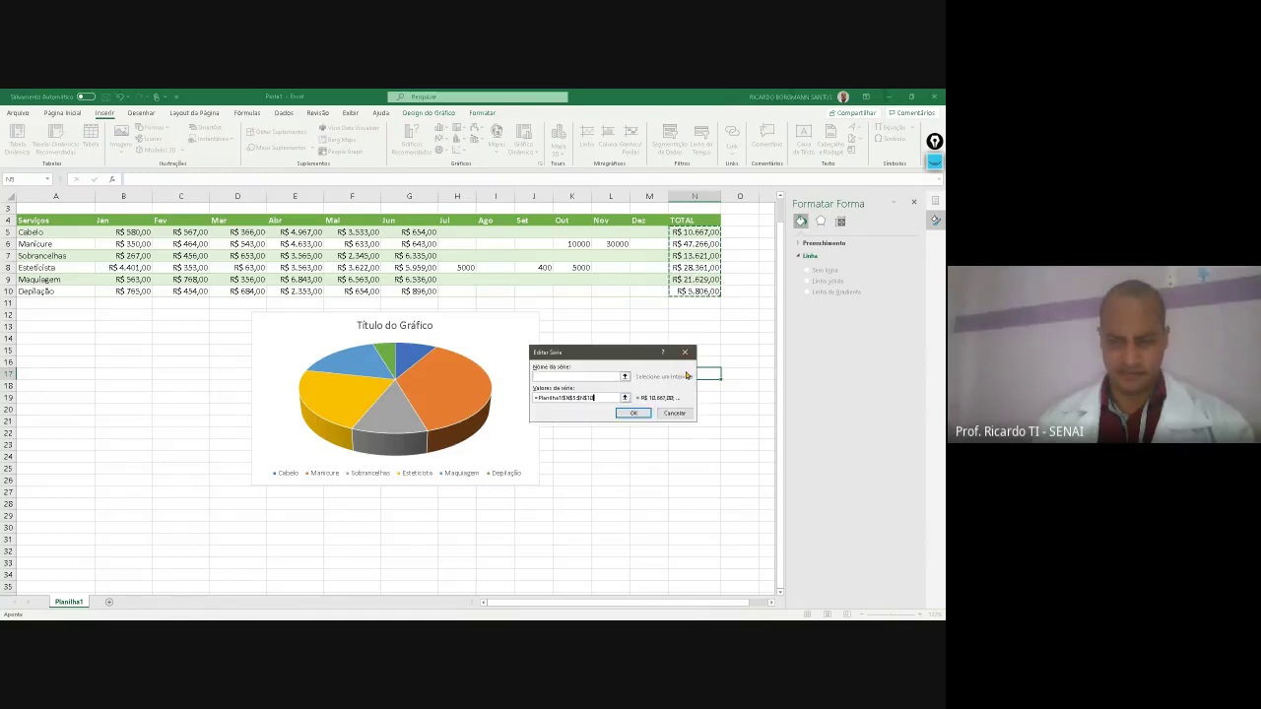
pyautogui.click(632, 413)
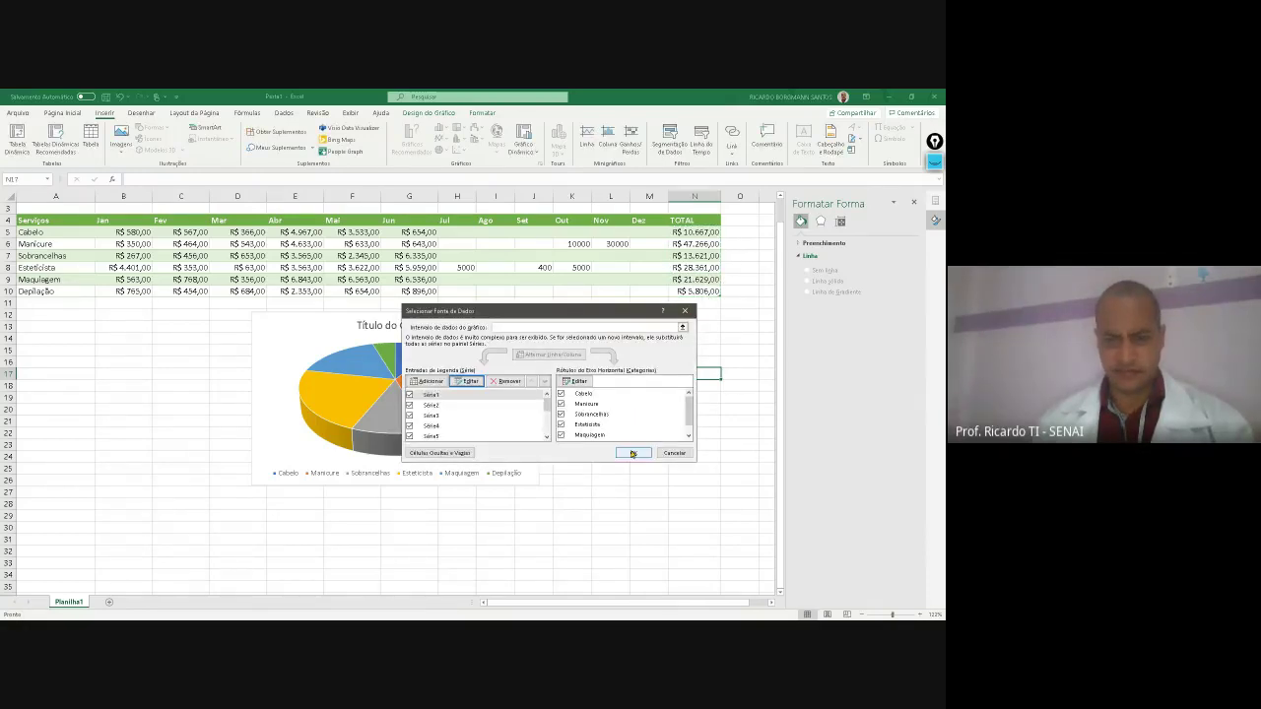
pyautogui.click(633, 453)
# Replace the pie chart's placeholder title with "Total Anual"
pyautogui.click(379, 326)
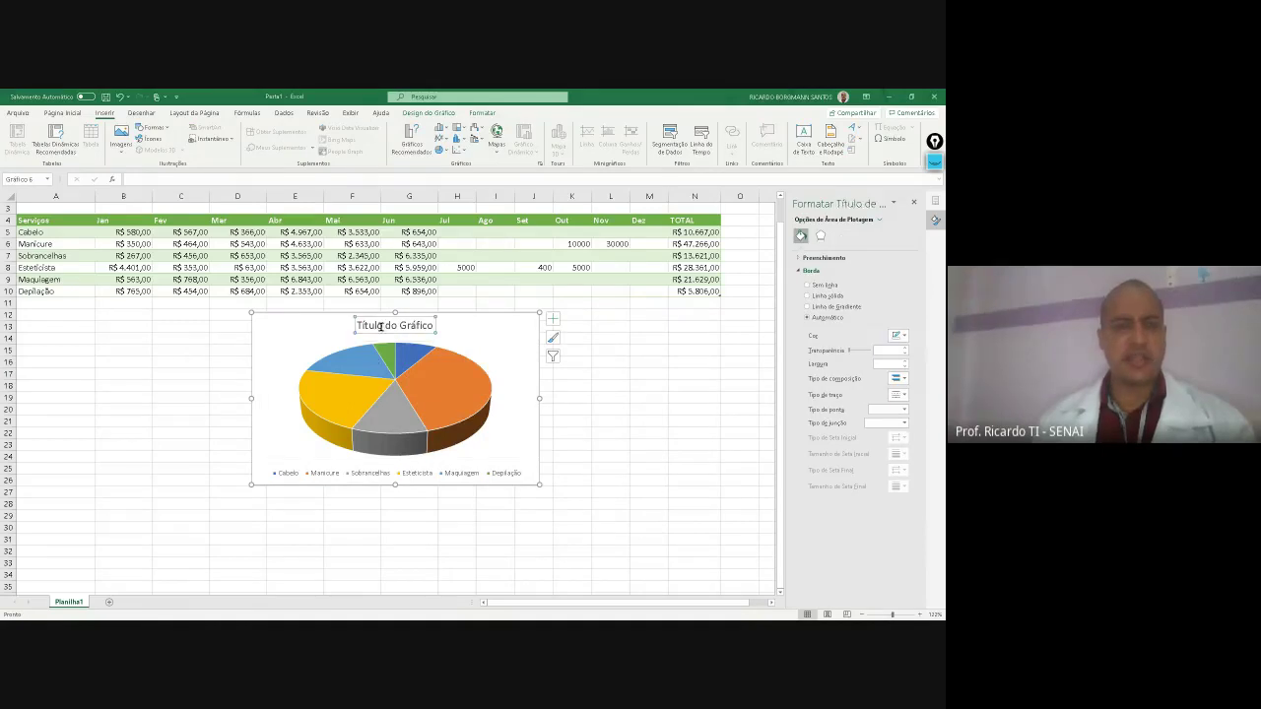
pyautogui.click(380, 326)
pyautogui.doubleClick(380, 326)
pyautogui.doubleClick(395, 326)
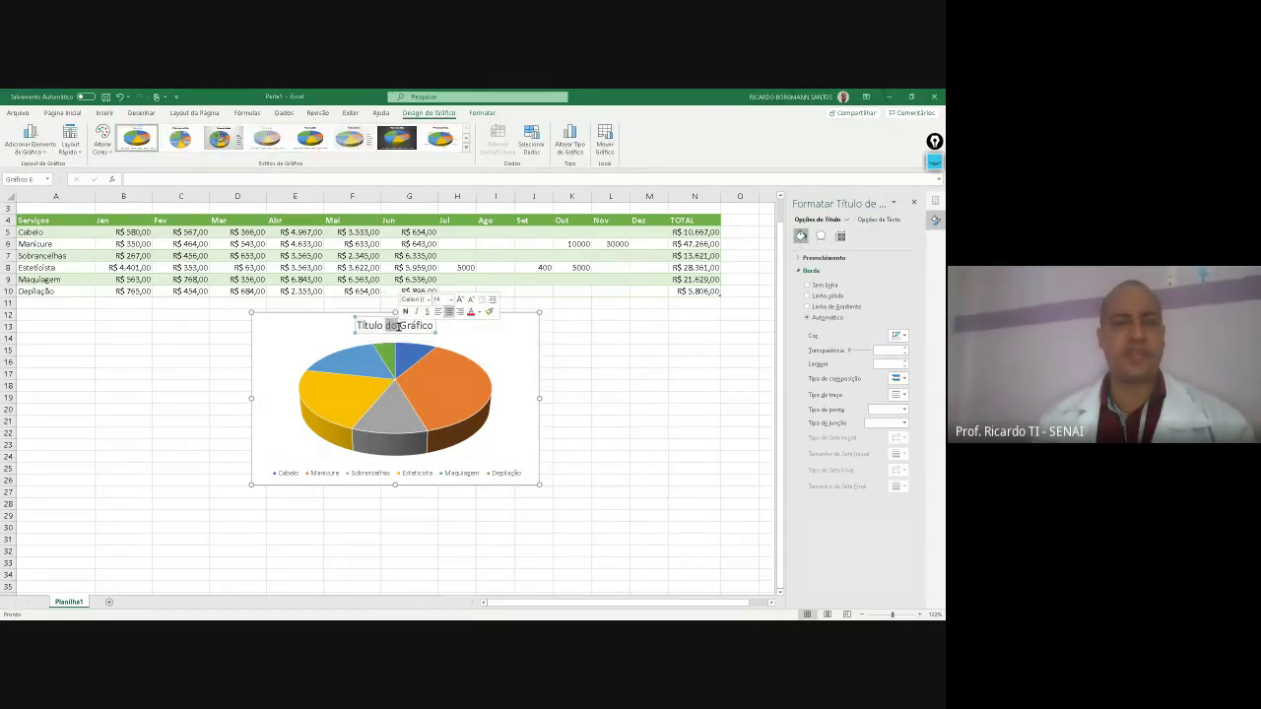
pyautogui.doubleClick(400, 329)
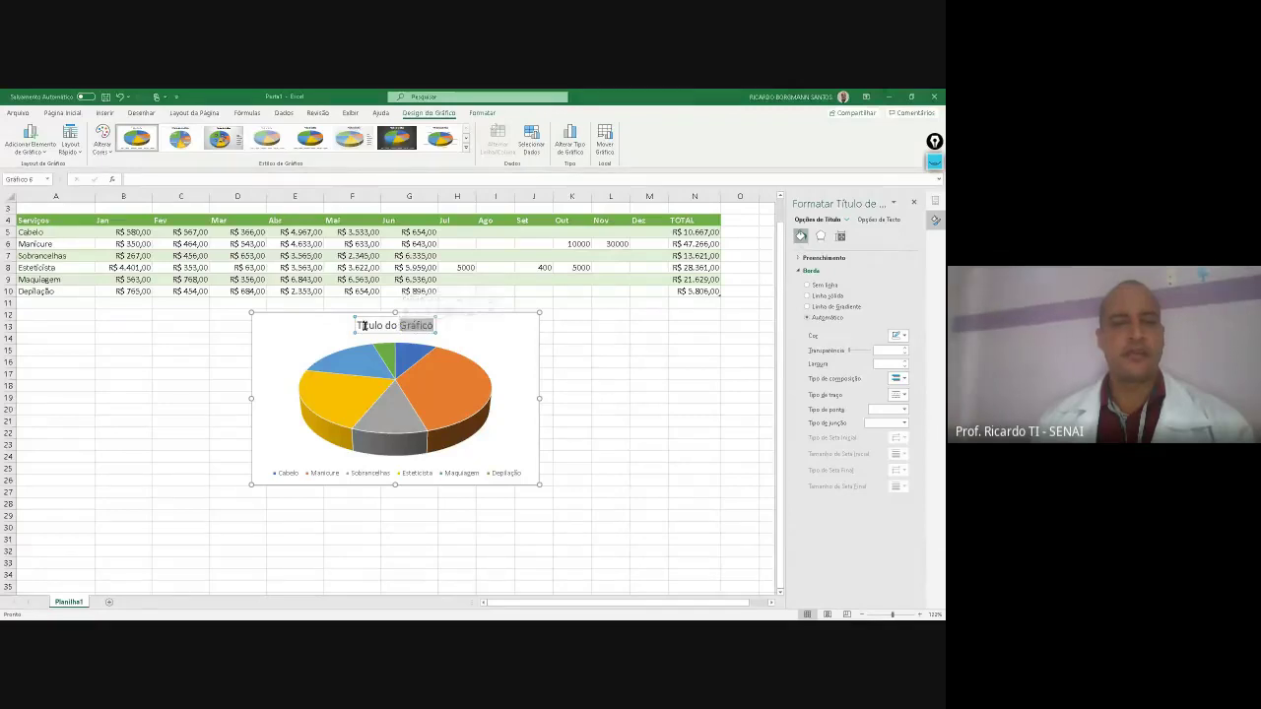
pyautogui.moveTo(362, 326); pyautogui.dragTo(445, 332)
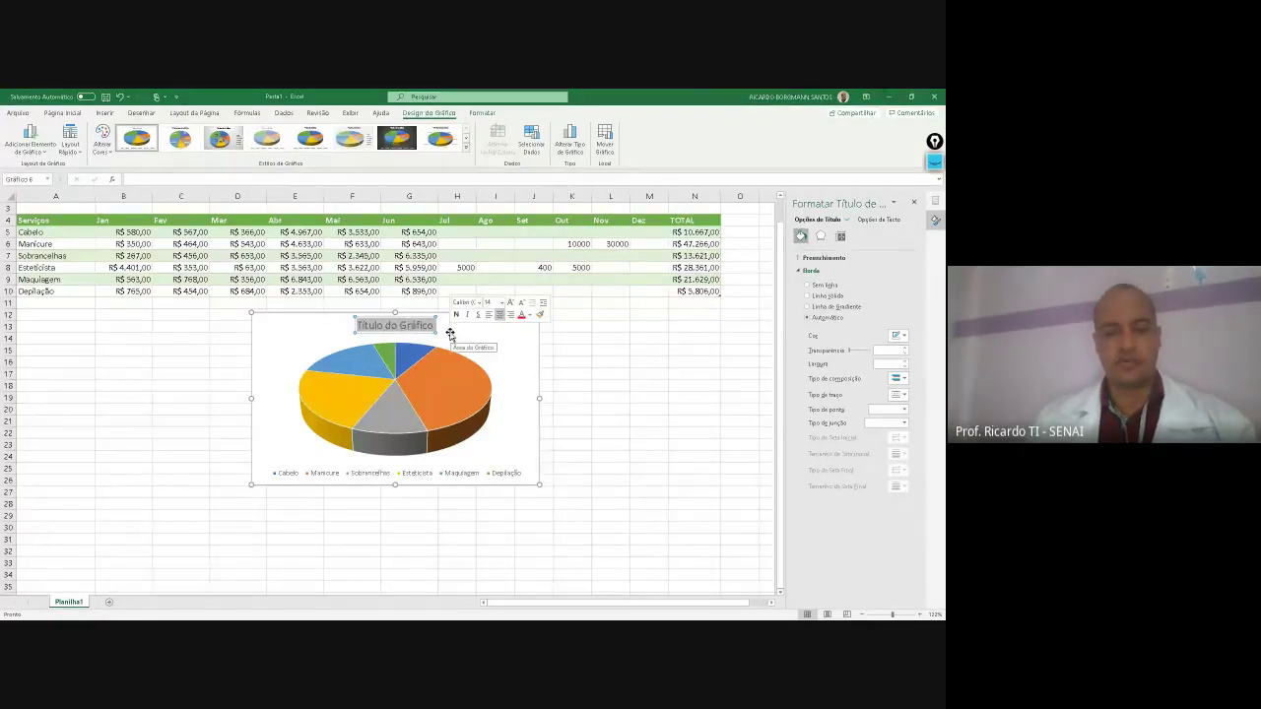
pyautogui.write('Total A')
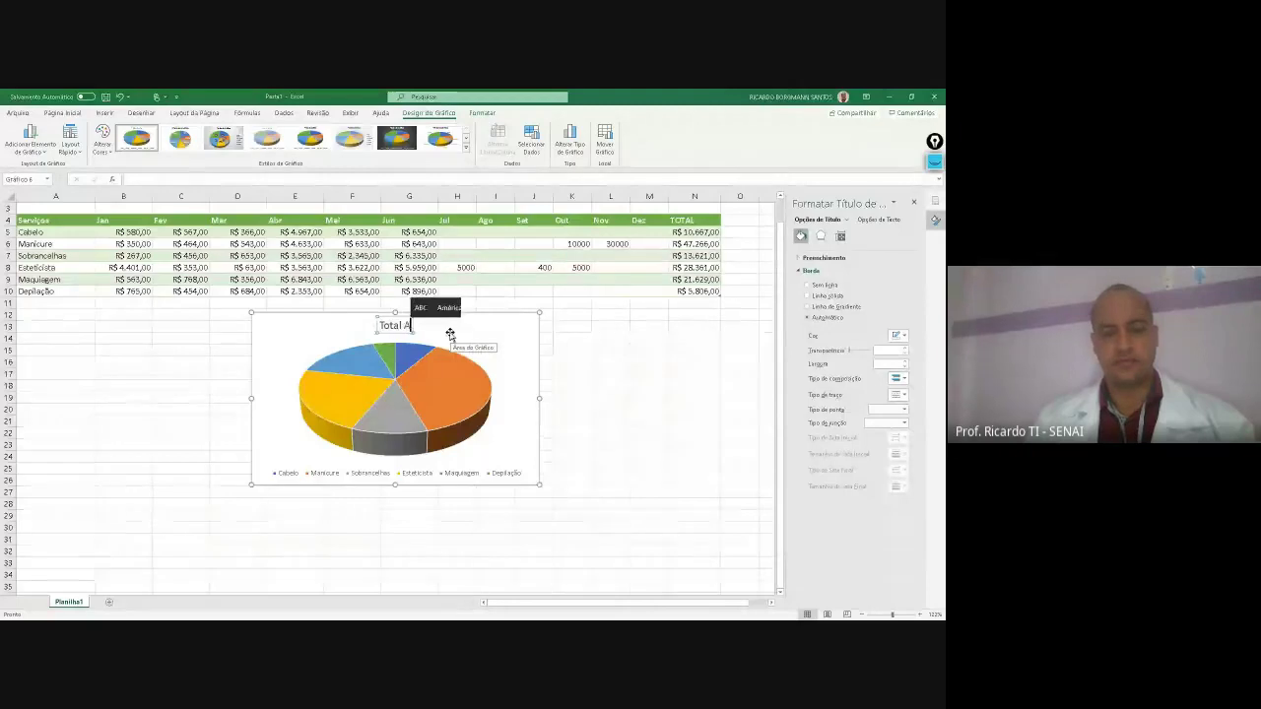
pyautogui.write('nua')
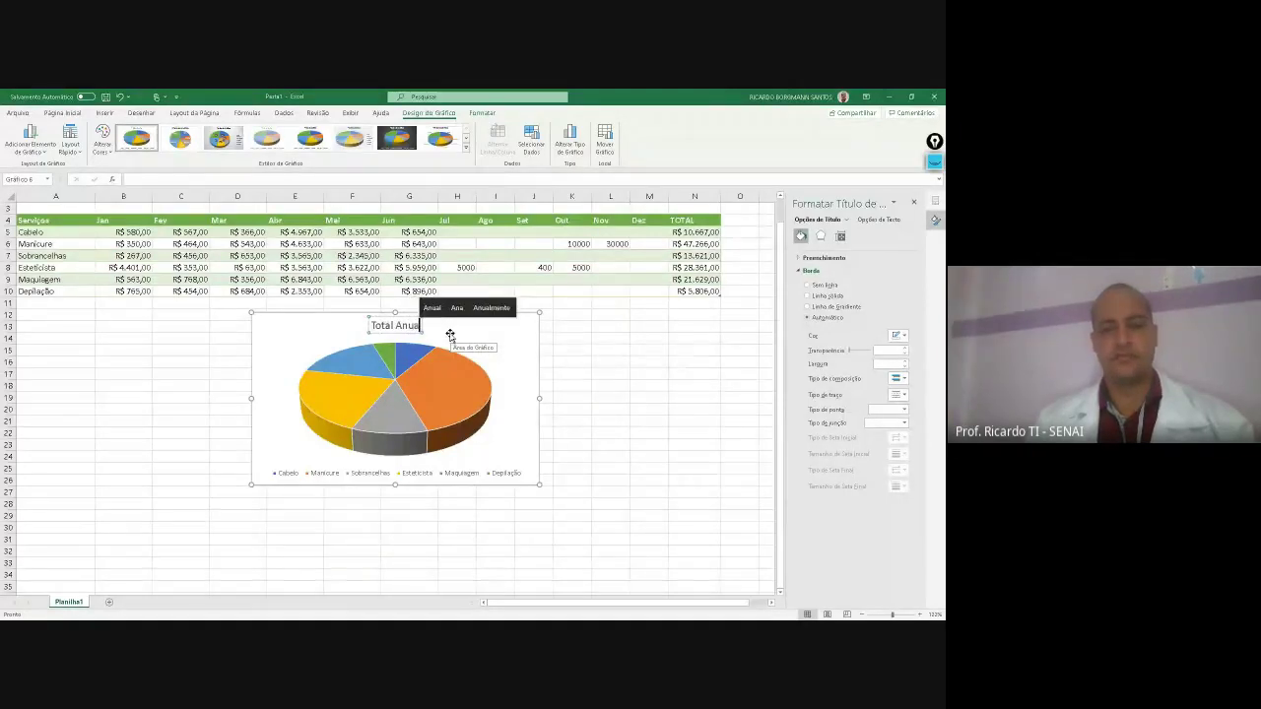
pyautogui.write('l')
pyautogui.click(649, 433)
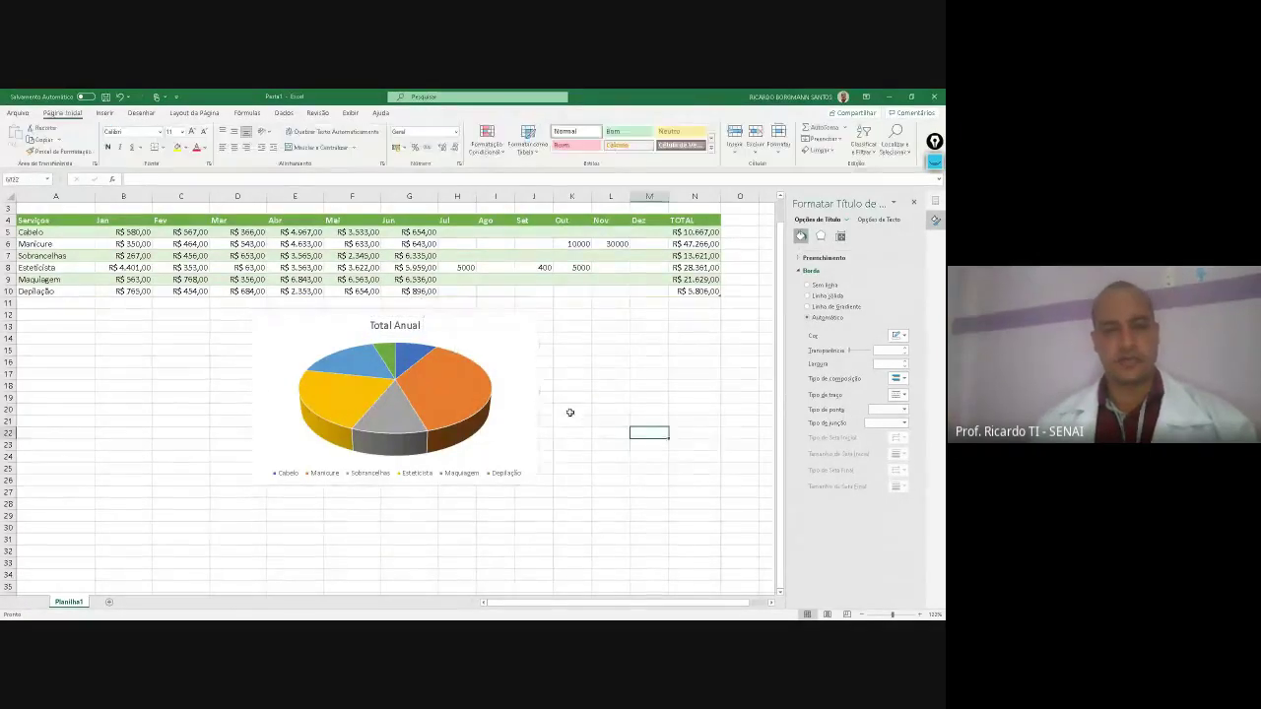
# Move the pie chart below the Jul to TOTAL columns, around rows 15 to 29, and deselect it
pyautogui.click(284, 338)
pyautogui.moveTo(267, 315); pyautogui.dragTo(473, 352)
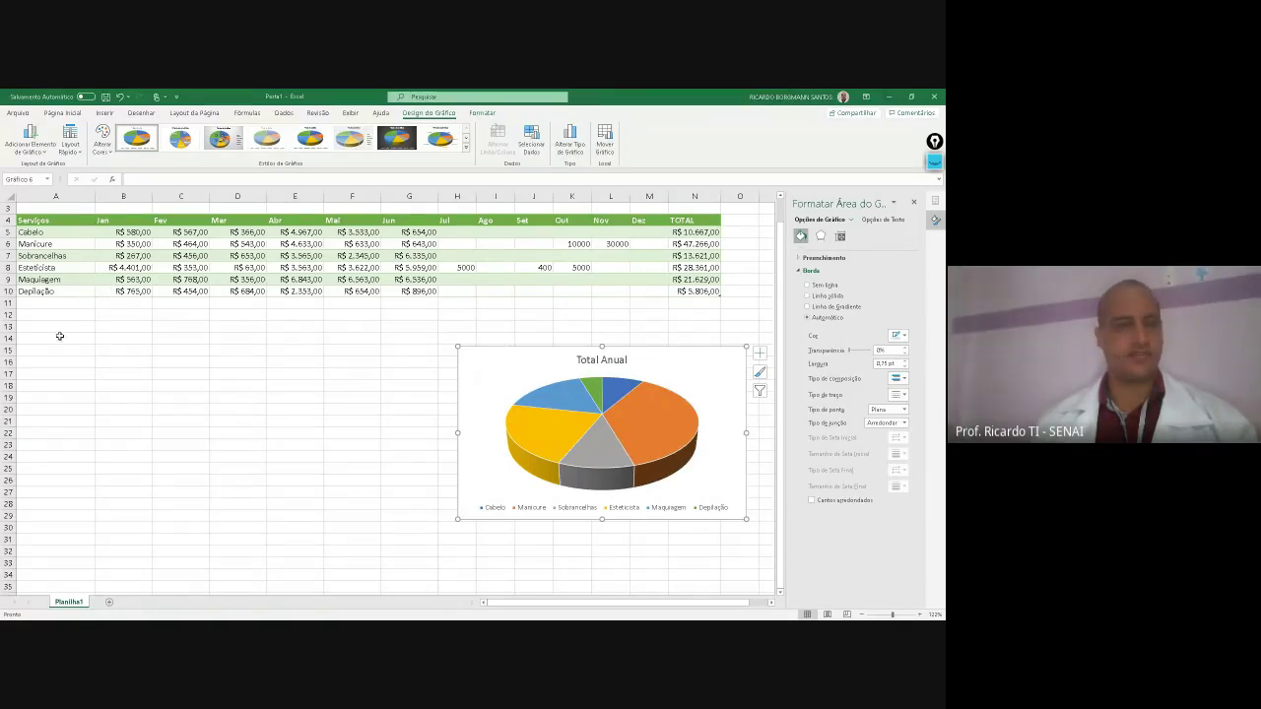
pyautogui.click(54, 387)
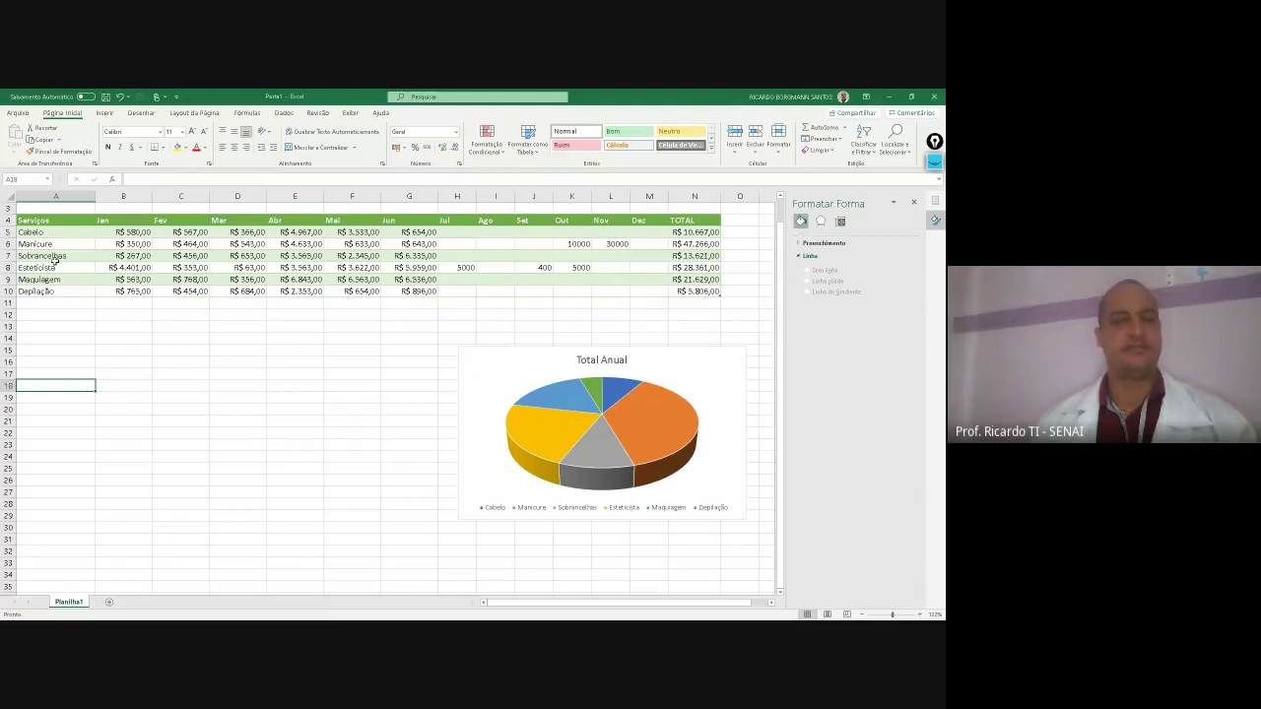
pyautogui.click(175, 412)
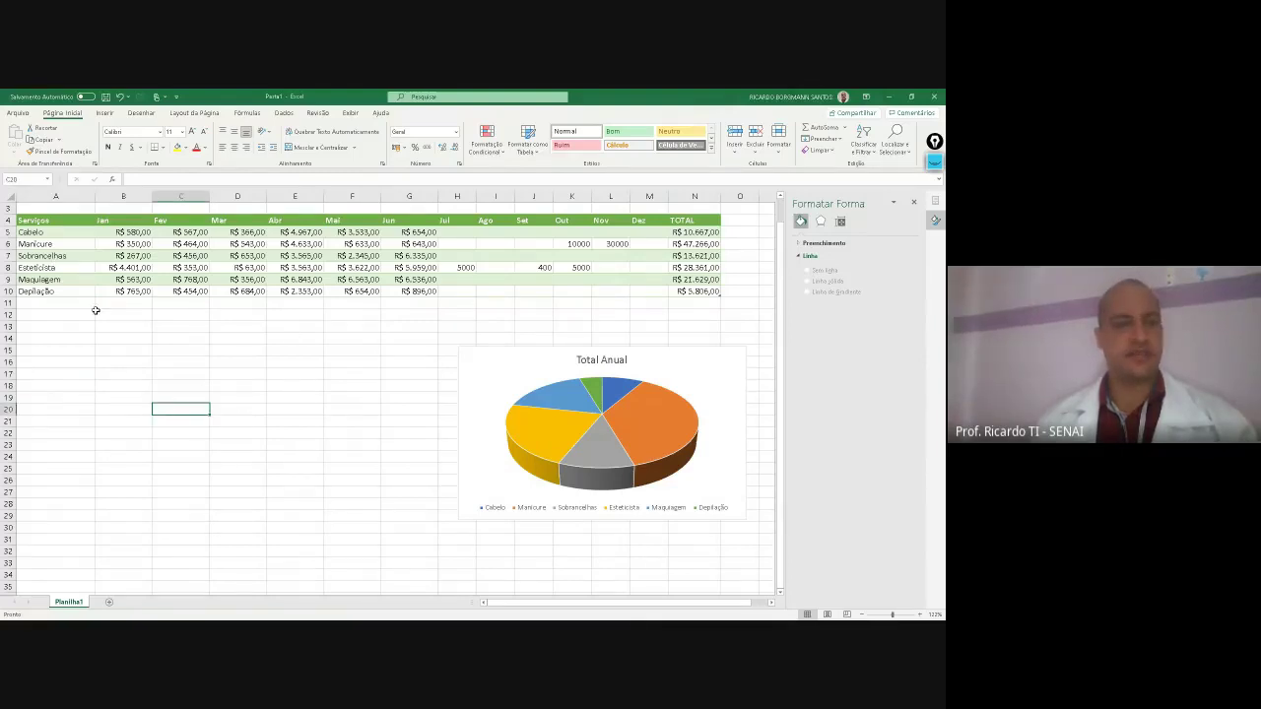
# Insert a 3D pie chart from the service names and January values (A5:B10) and place it below the table, beside the Total Anual chart
pyautogui.moveTo(68, 231); pyautogui.dragTo(43, 273)
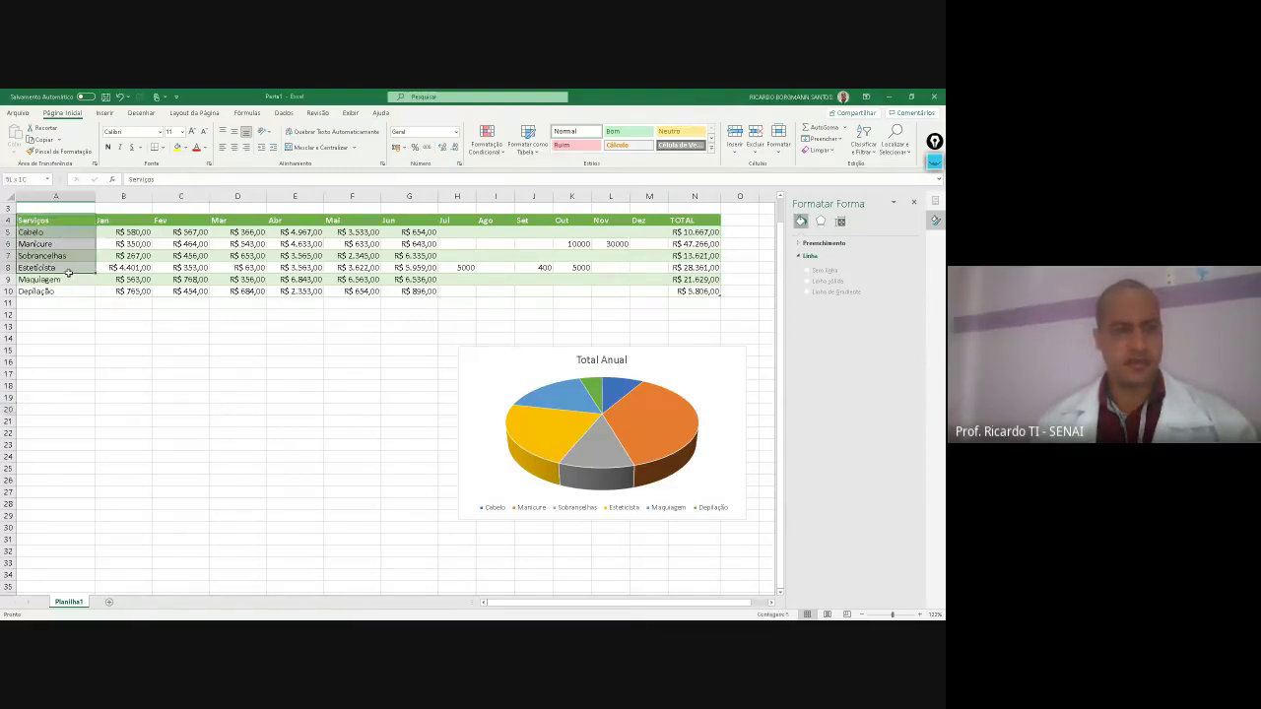
pyautogui.click(123, 350)
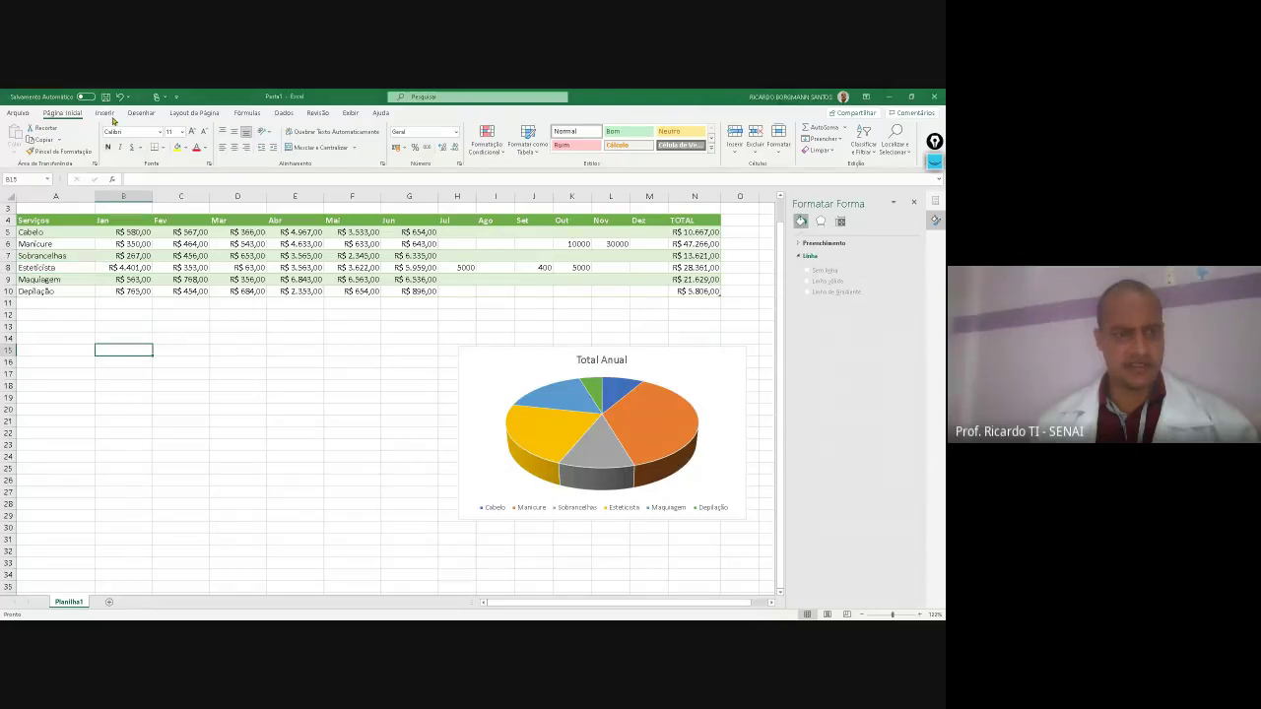
pyautogui.click(106, 113)
pyautogui.moveTo(39, 232); pyautogui.dragTo(46, 290)
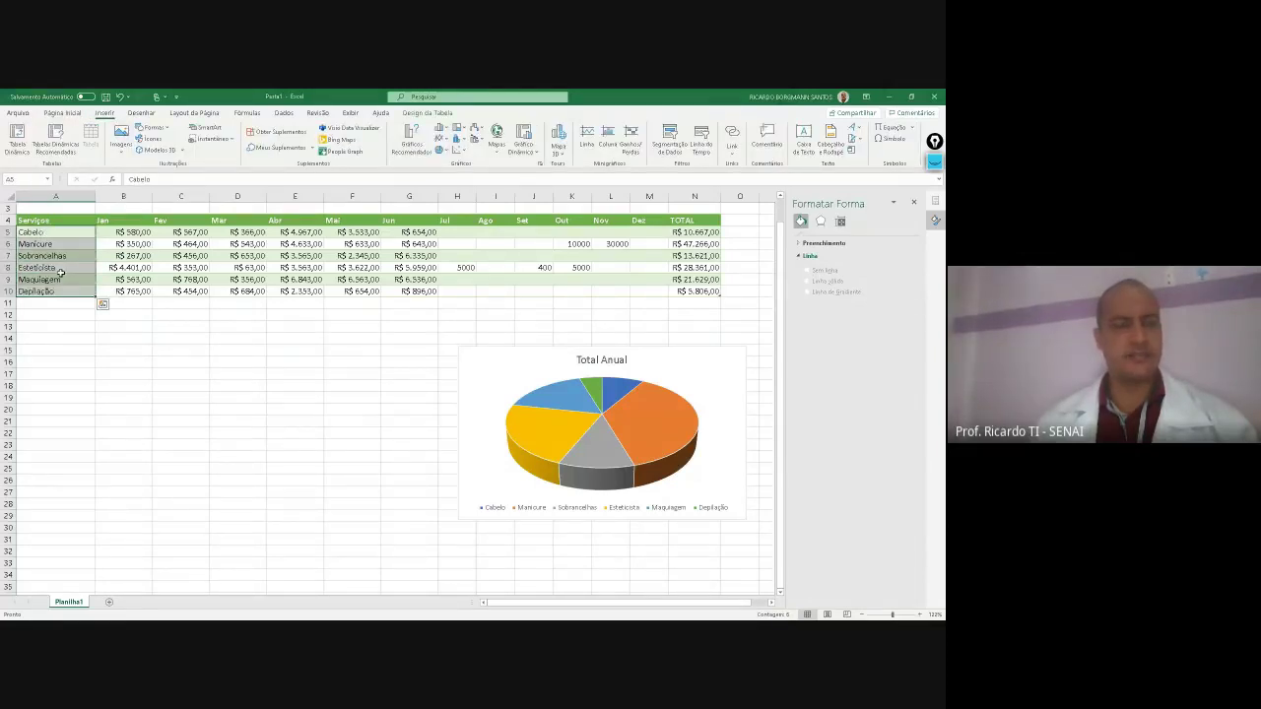
pyautogui.moveTo(45, 232); pyautogui.dragTo(112, 291)
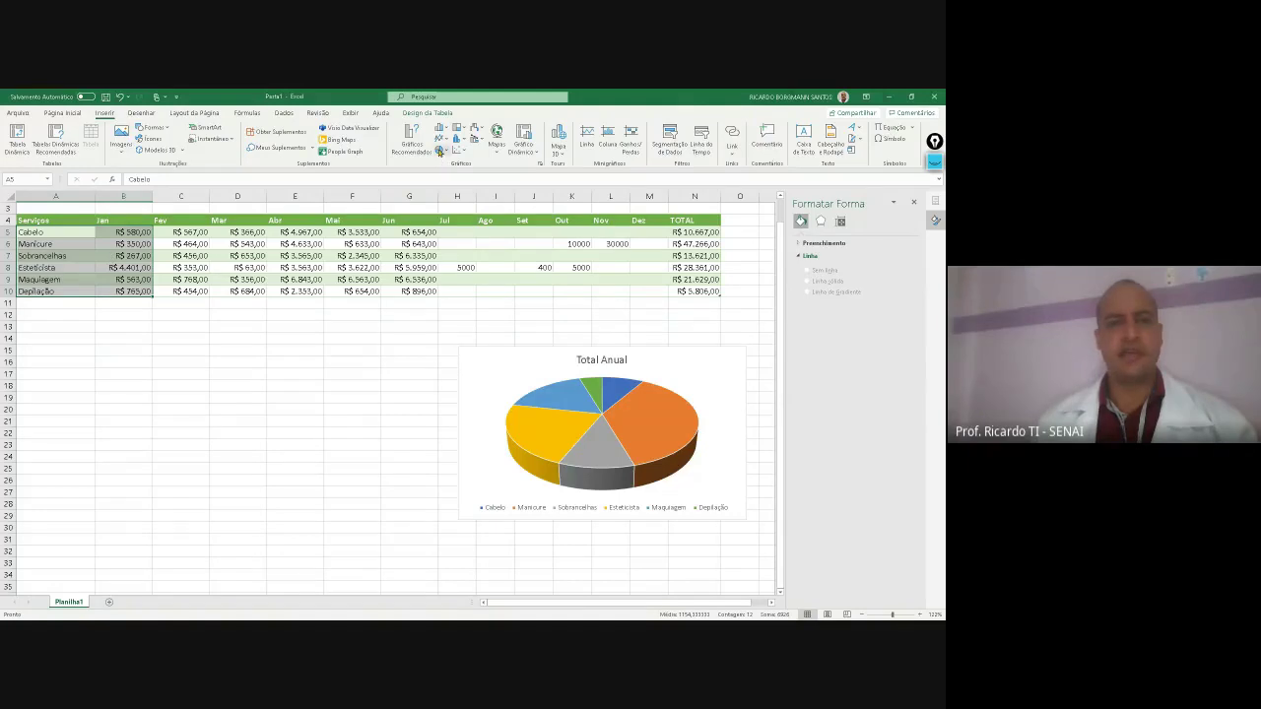
pyautogui.click(440, 151)
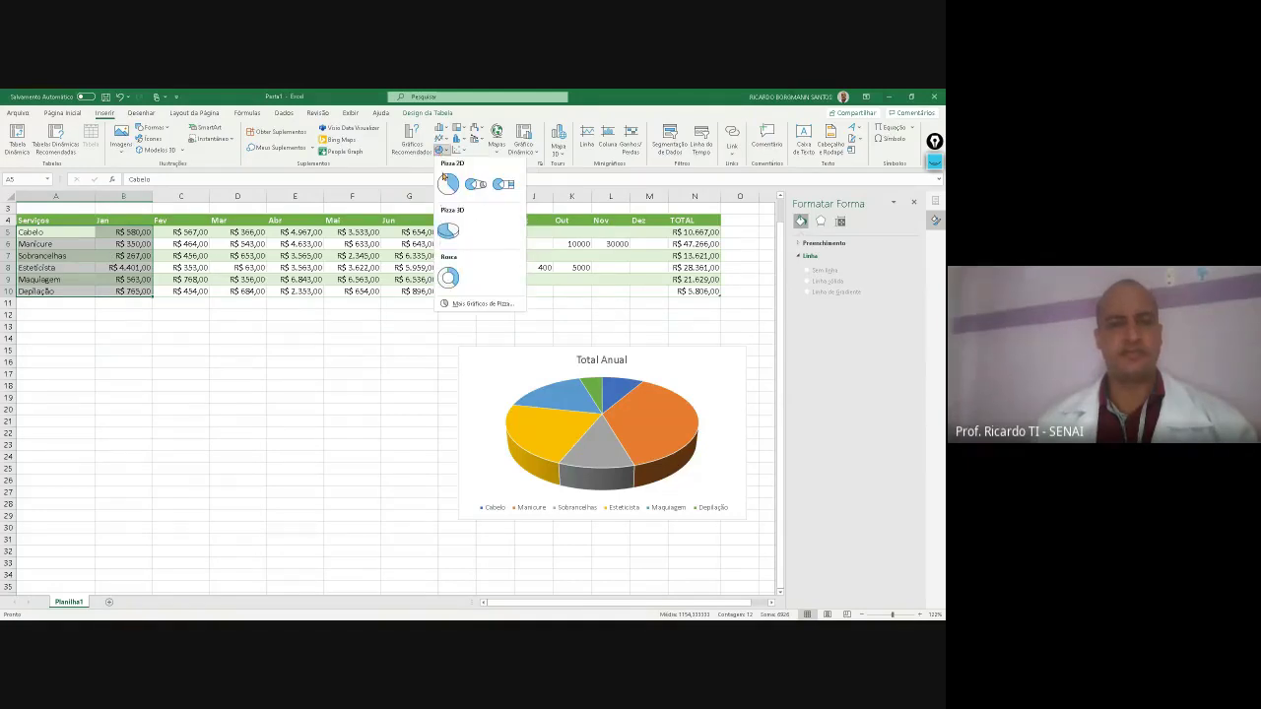
pyautogui.click(448, 230)
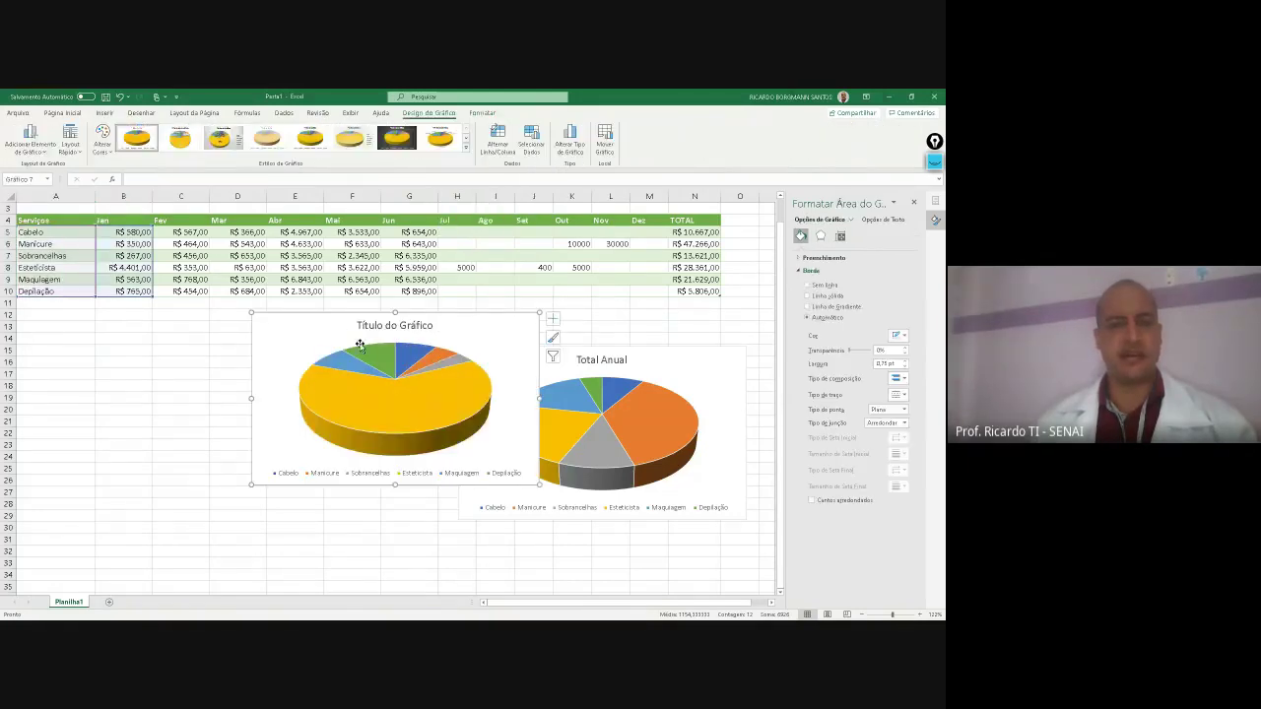
pyautogui.moveTo(359, 345); pyautogui.dragTo(207, 369)
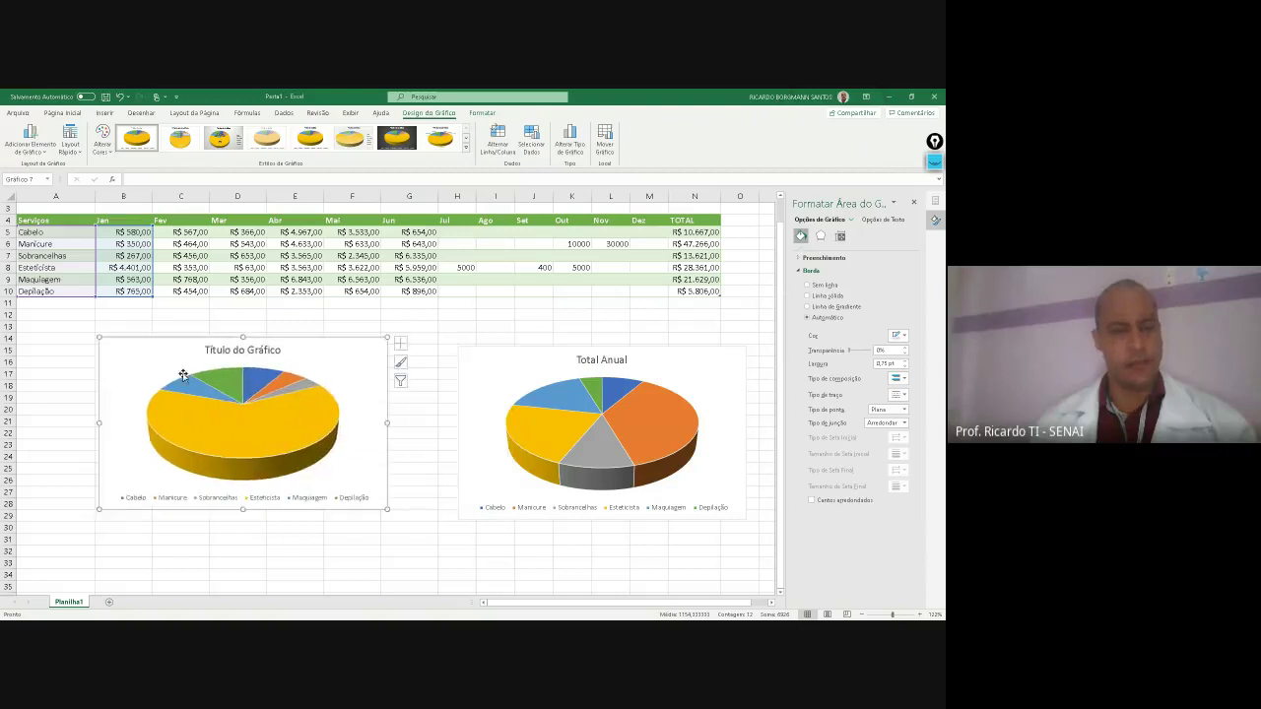
# Replace the new January chart's placeholder title with "Total Janeiro"
pyautogui.click(228, 352)
pyautogui.click(208, 350)
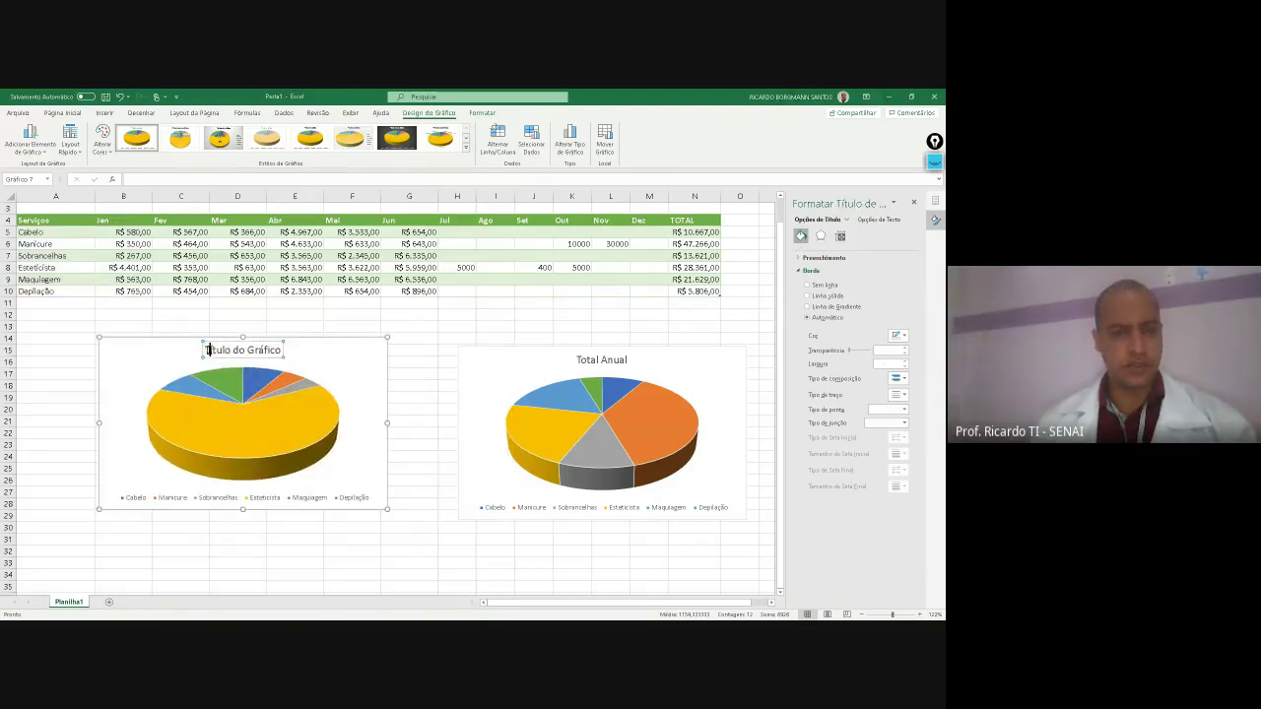
pyautogui.moveTo(208, 350); pyautogui.dragTo(290, 365)
pyautogui.write('T')
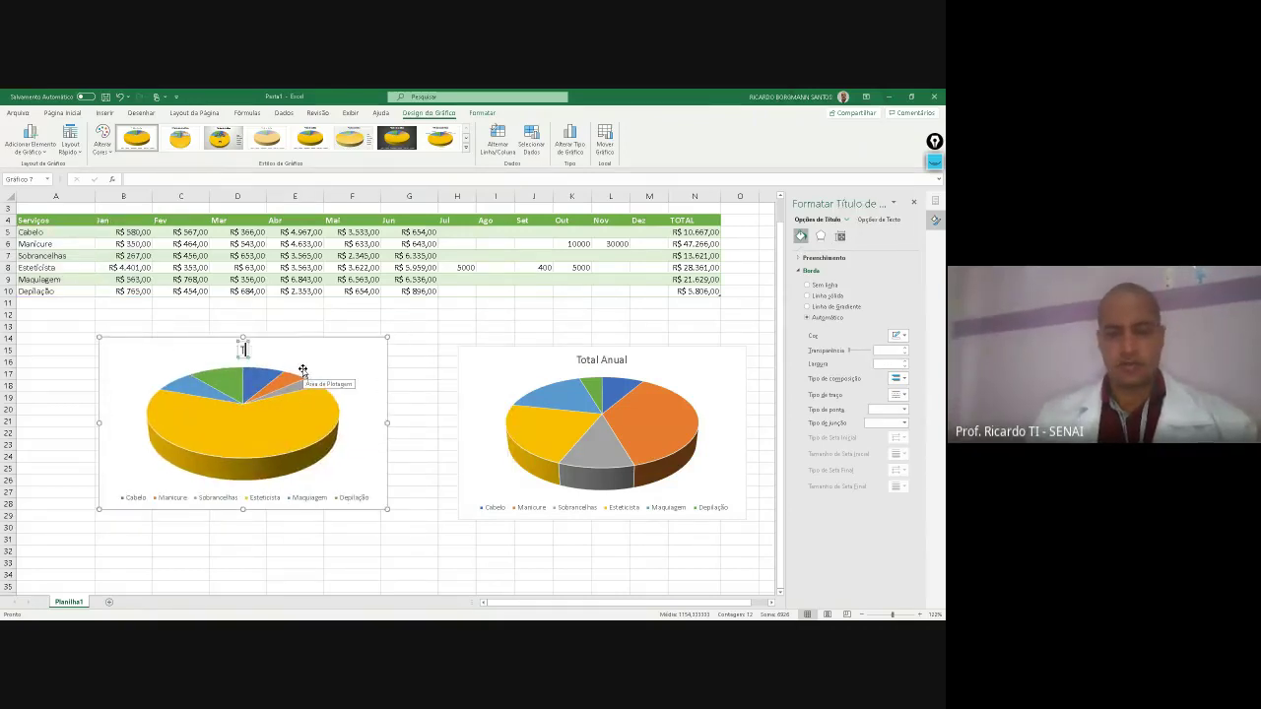
pyautogui.write('otal Jae')
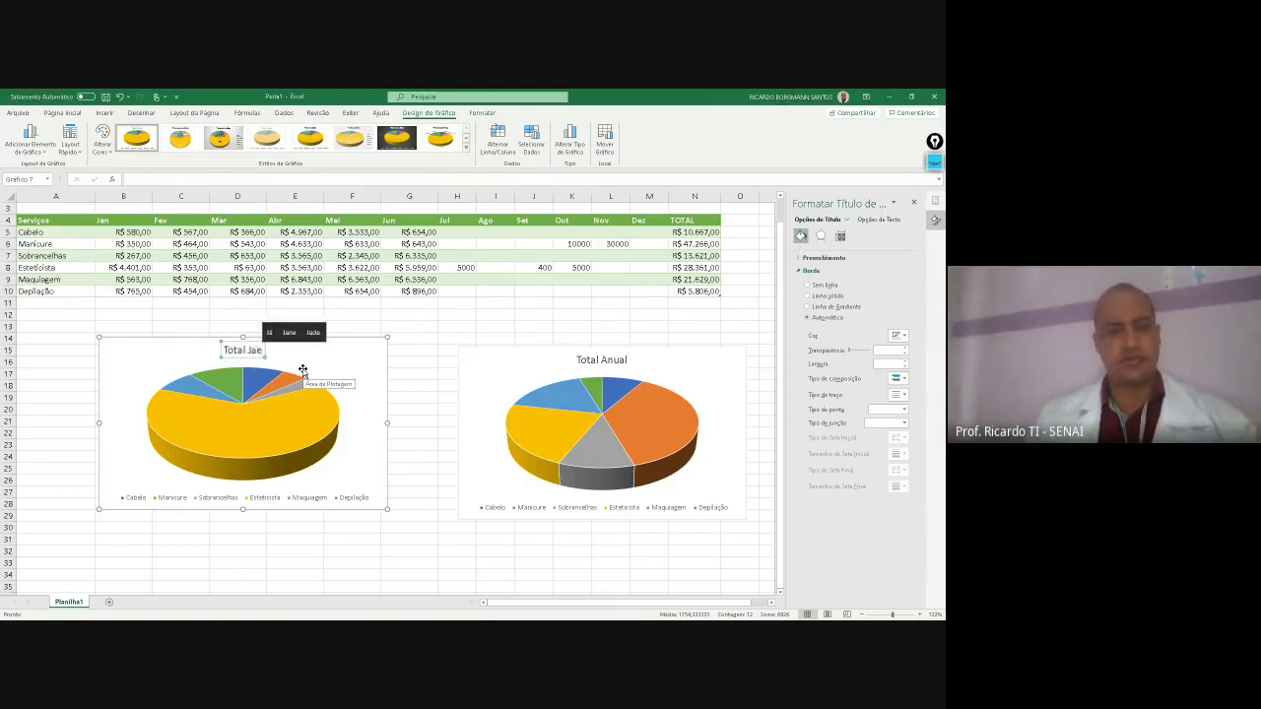
pyautogui.press('BackSpace')
pyautogui.write('neiro')
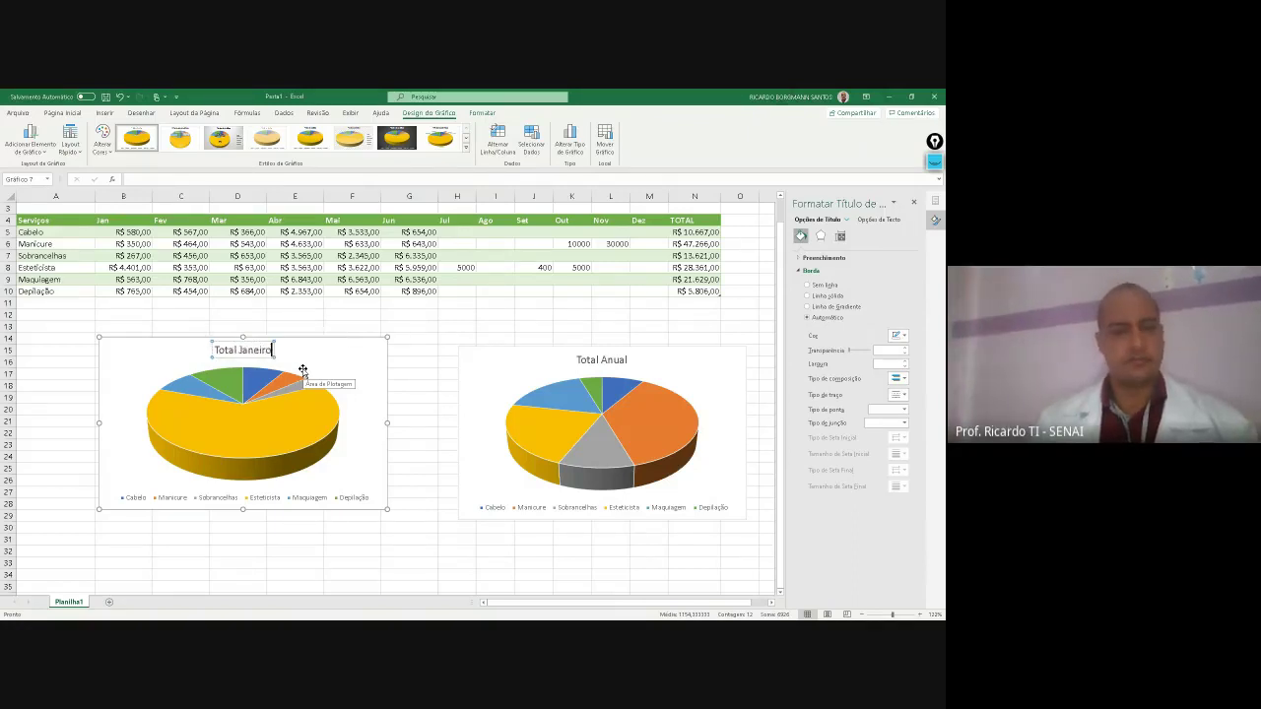
pyautogui.click(448, 418)
pyautogui.click(250, 430)
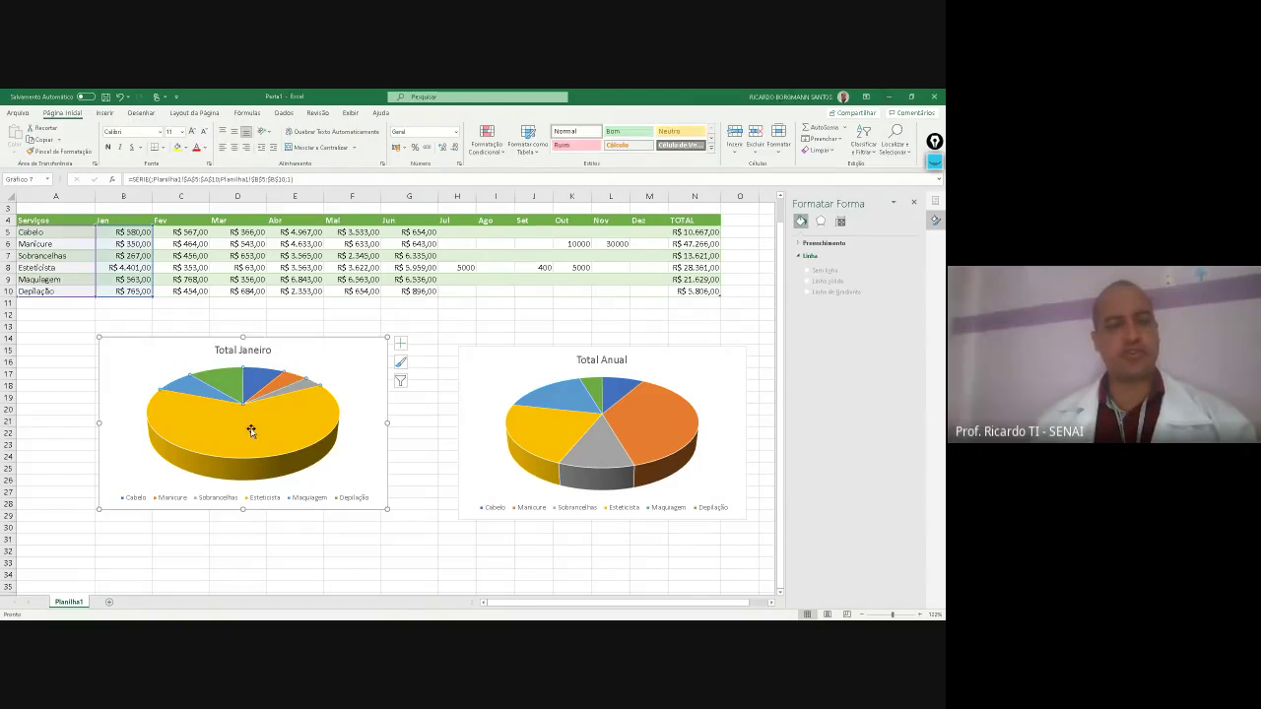
pyautogui.click(412, 456)
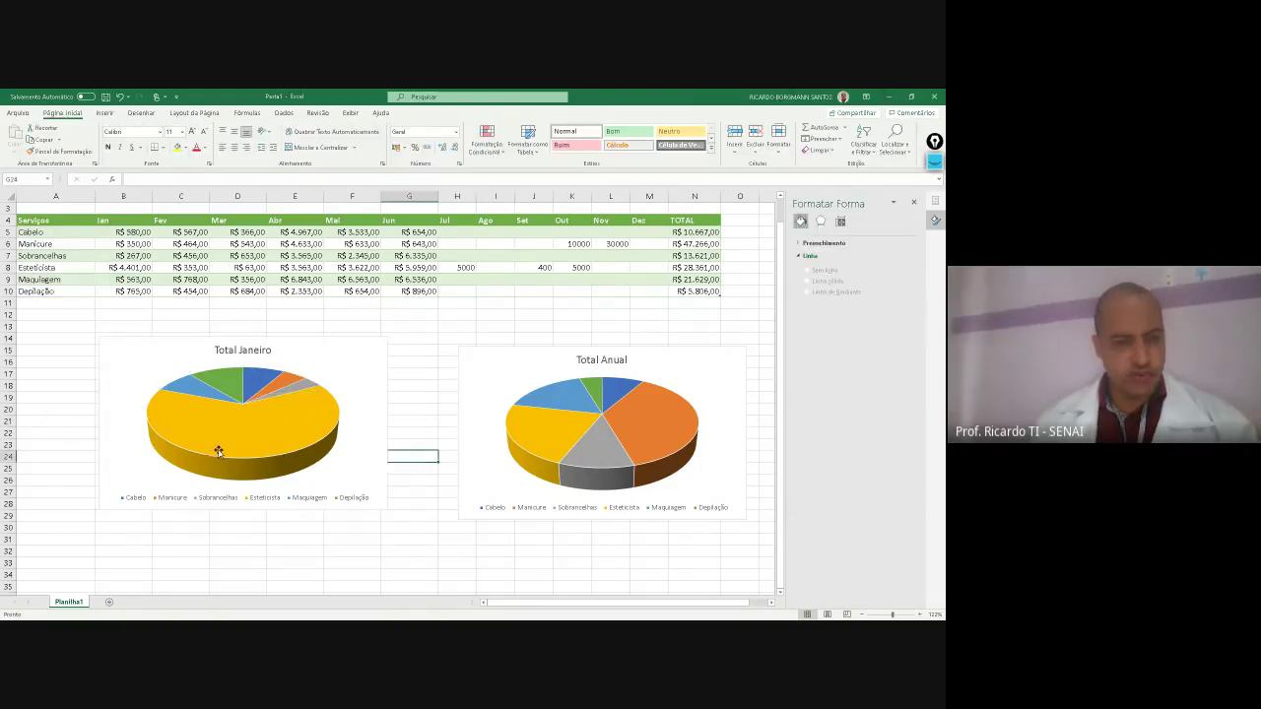
# Set the January value for Cabelo in cell B5 to 5580
pyautogui.click(248, 391)
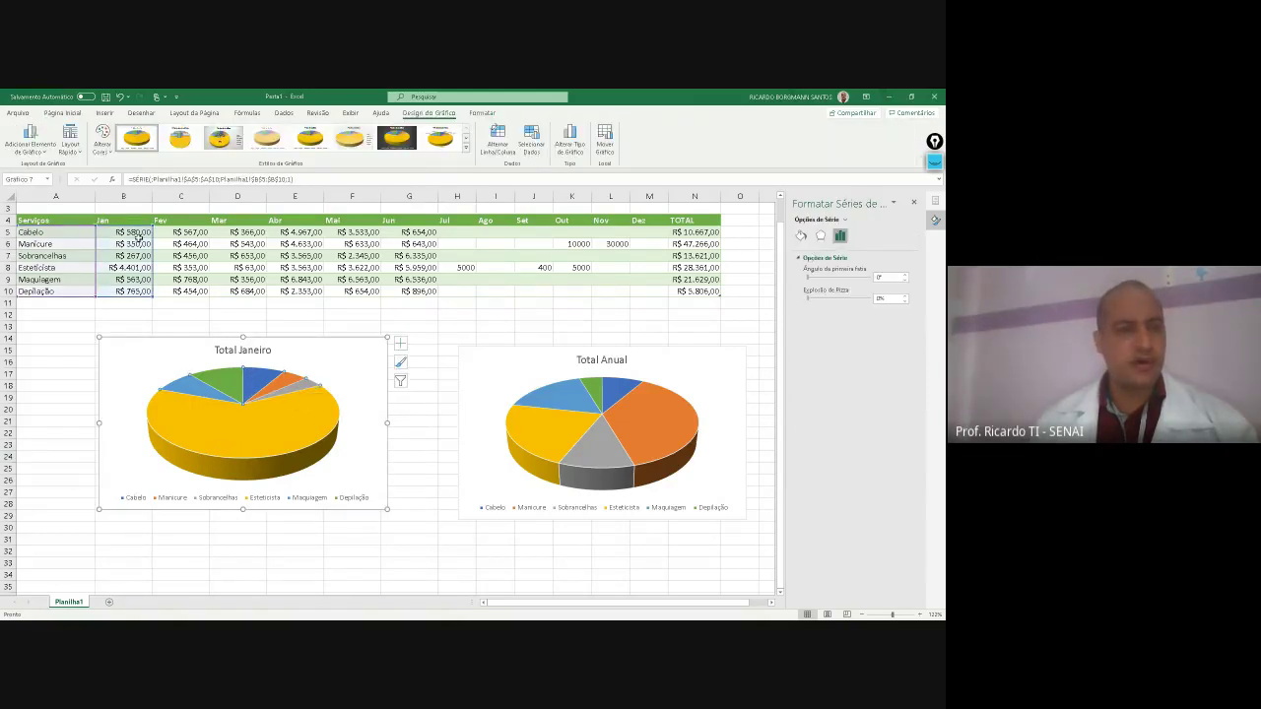
pyautogui.doubleClick(138, 231)
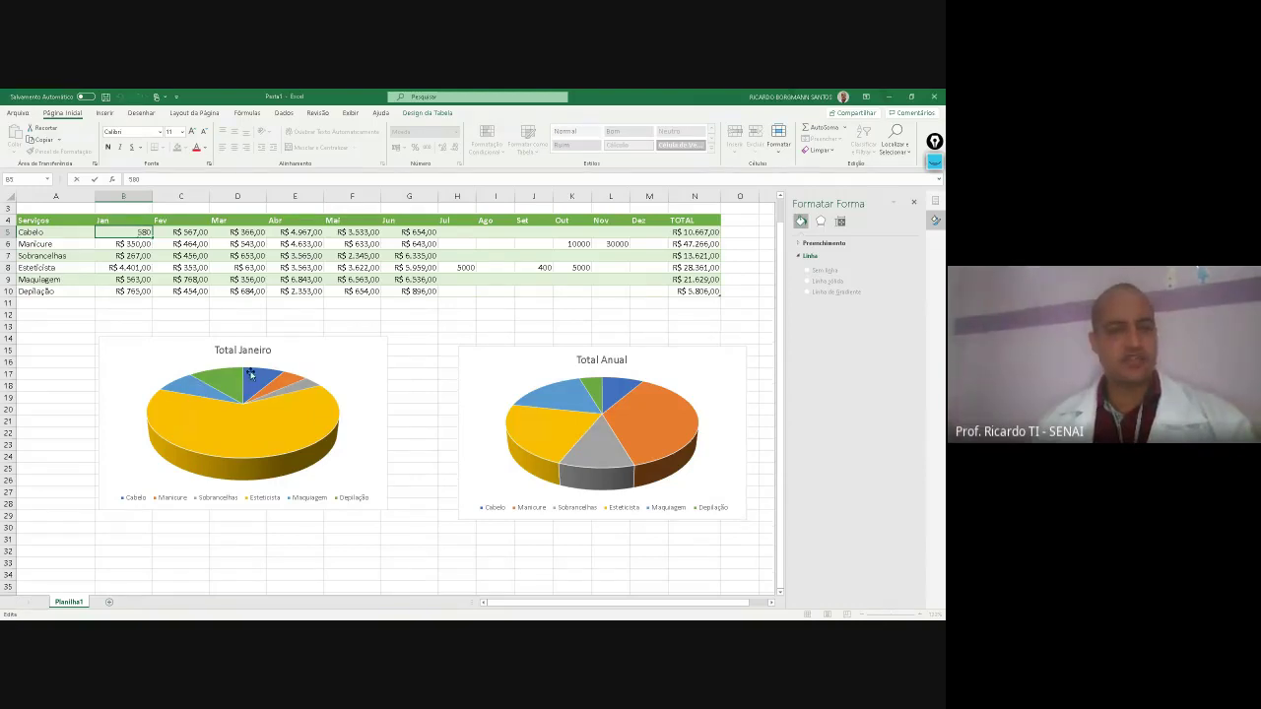
pyautogui.moveTo(327, 423)
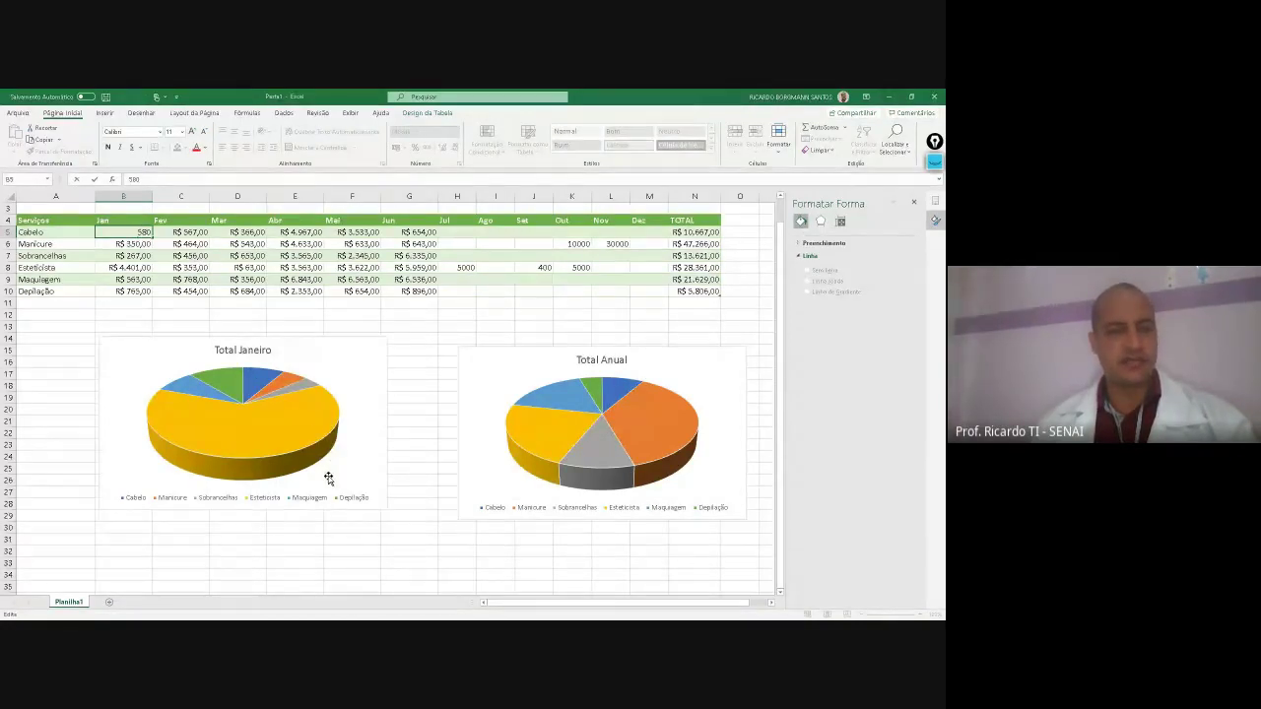
pyautogui.write('5')
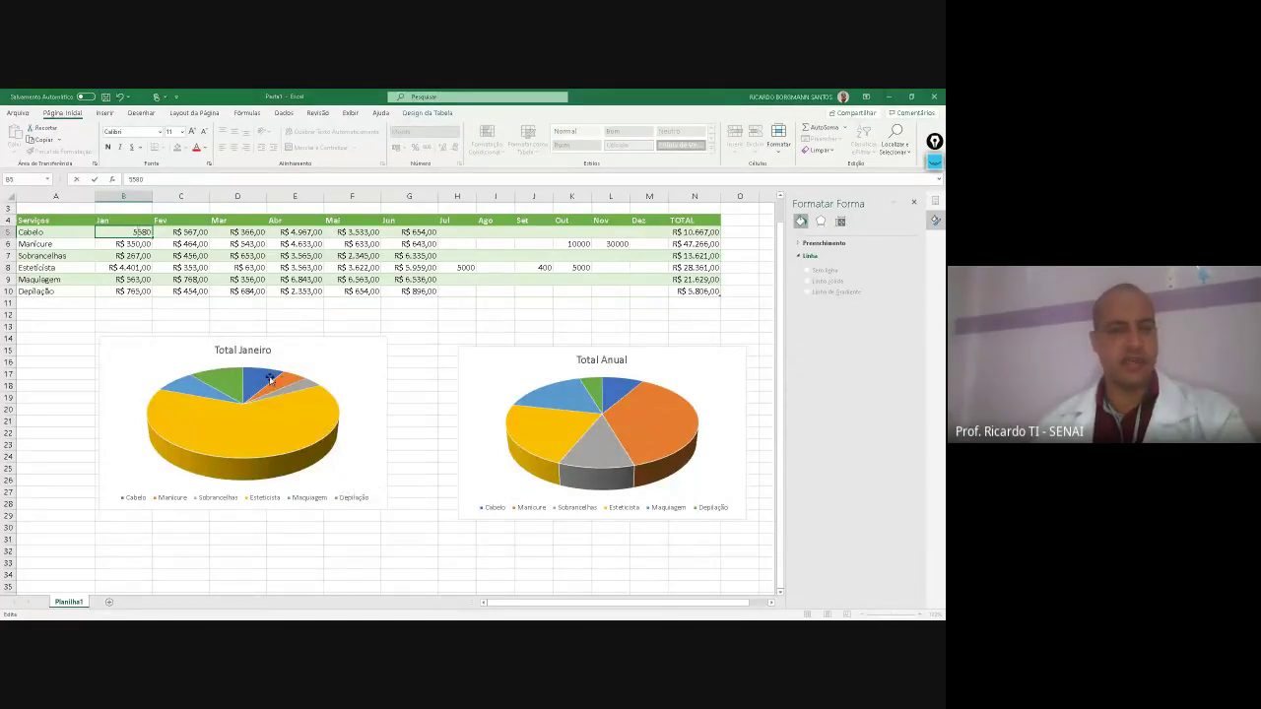
pyautogui.press('Return')
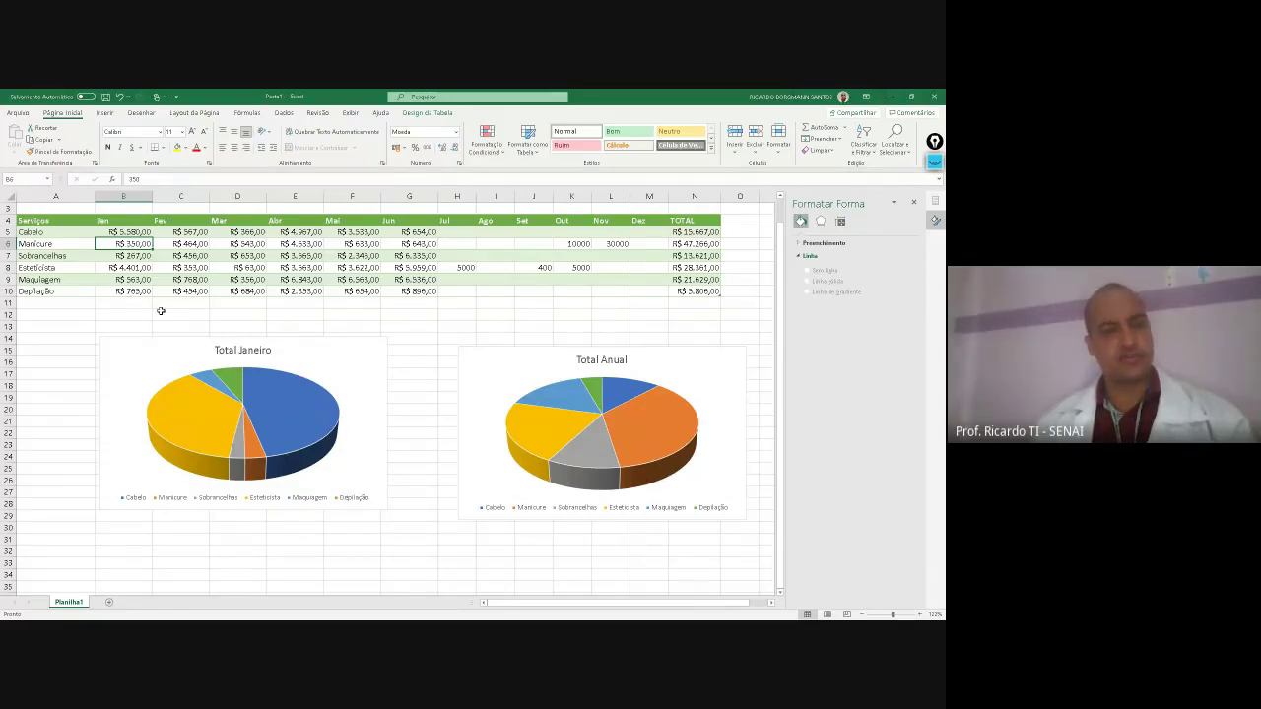
pyautogui.click(445, 407)
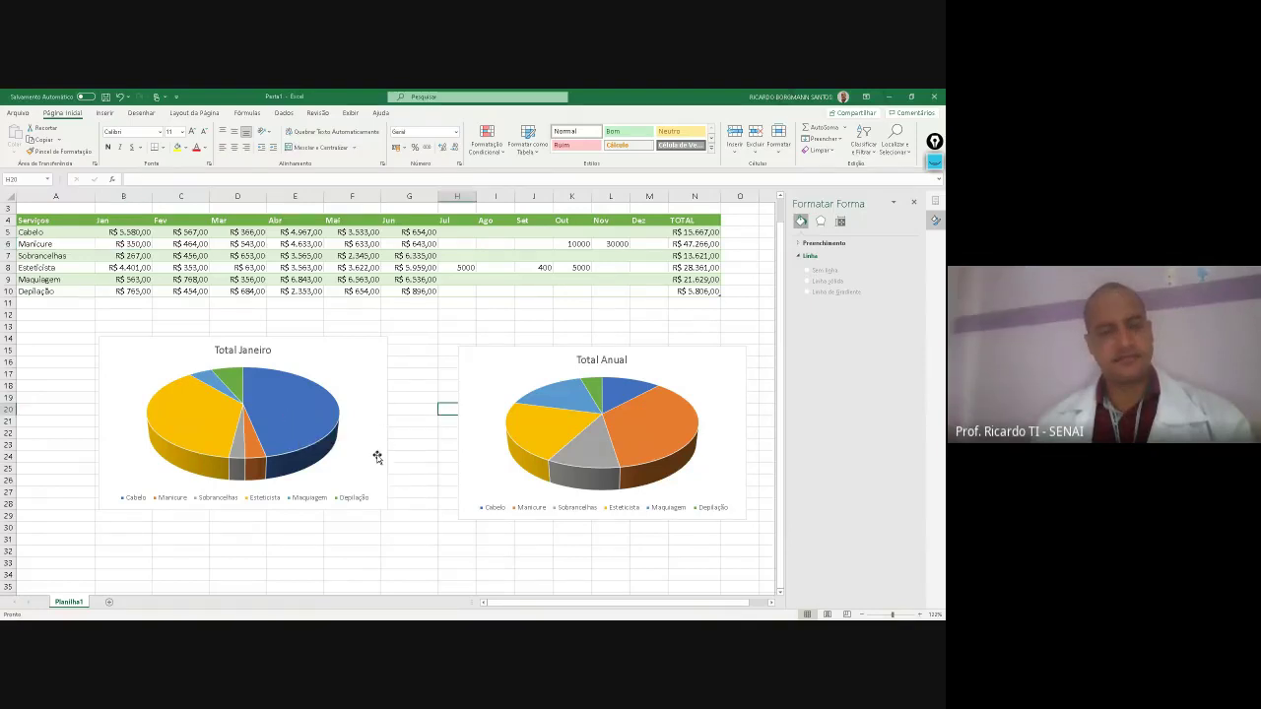
pyautogui.click(420, 482)
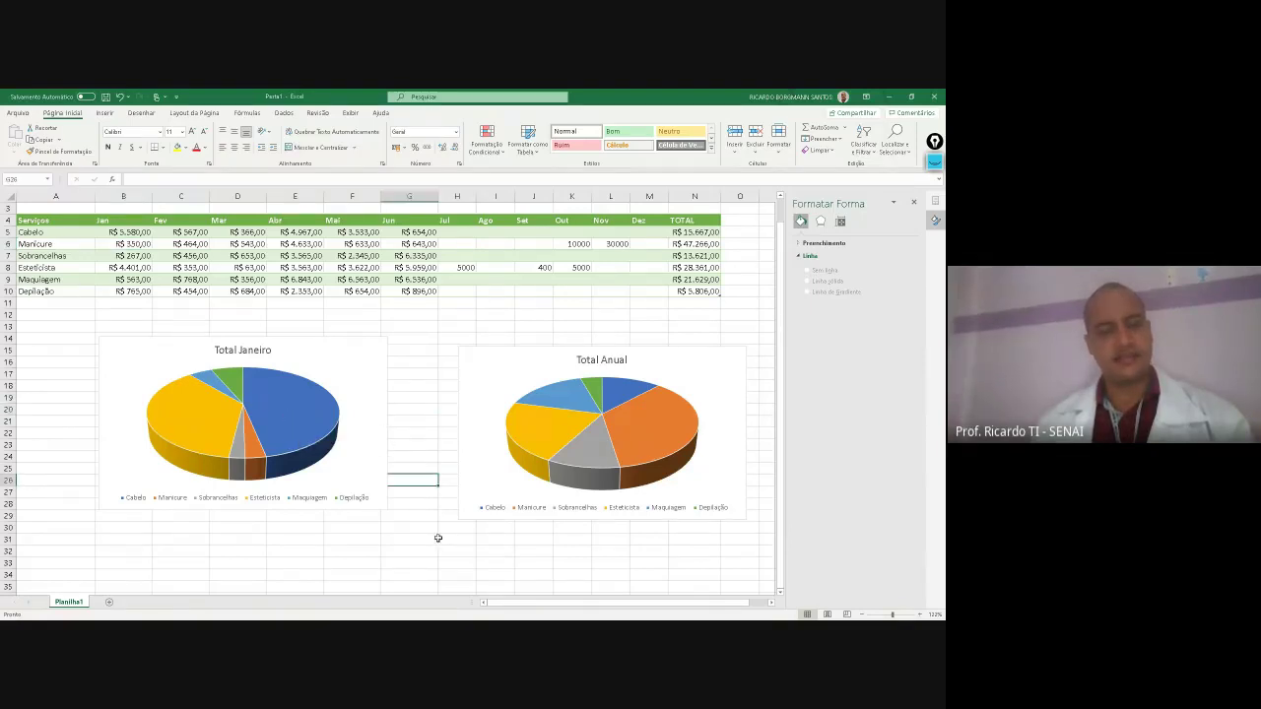
pyautogui.moveTo(289, 439)
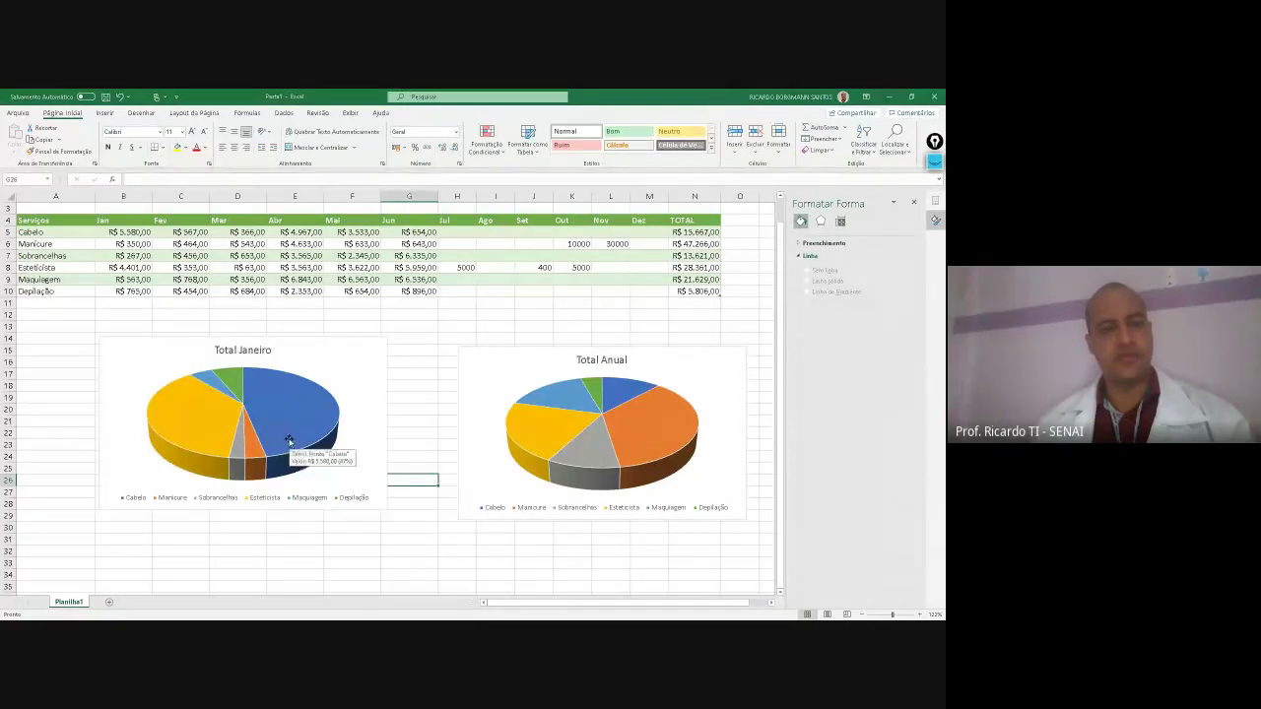
pyautogui.click(414, 376)
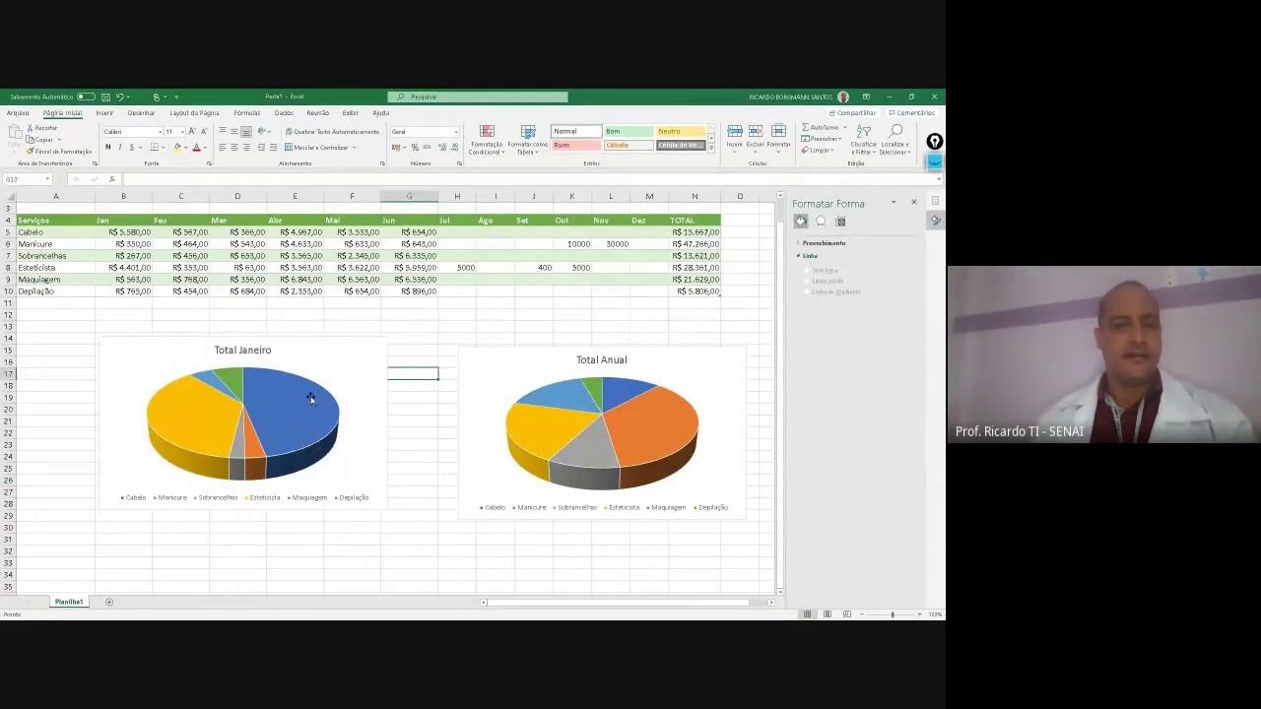
# Move the Total Janeiro chart up and left, beneath the first columns of the table
pyautogui.moveTo(281, 346); pyautogui.dragTo(210, 329)
pyautogui.click(364, 471)
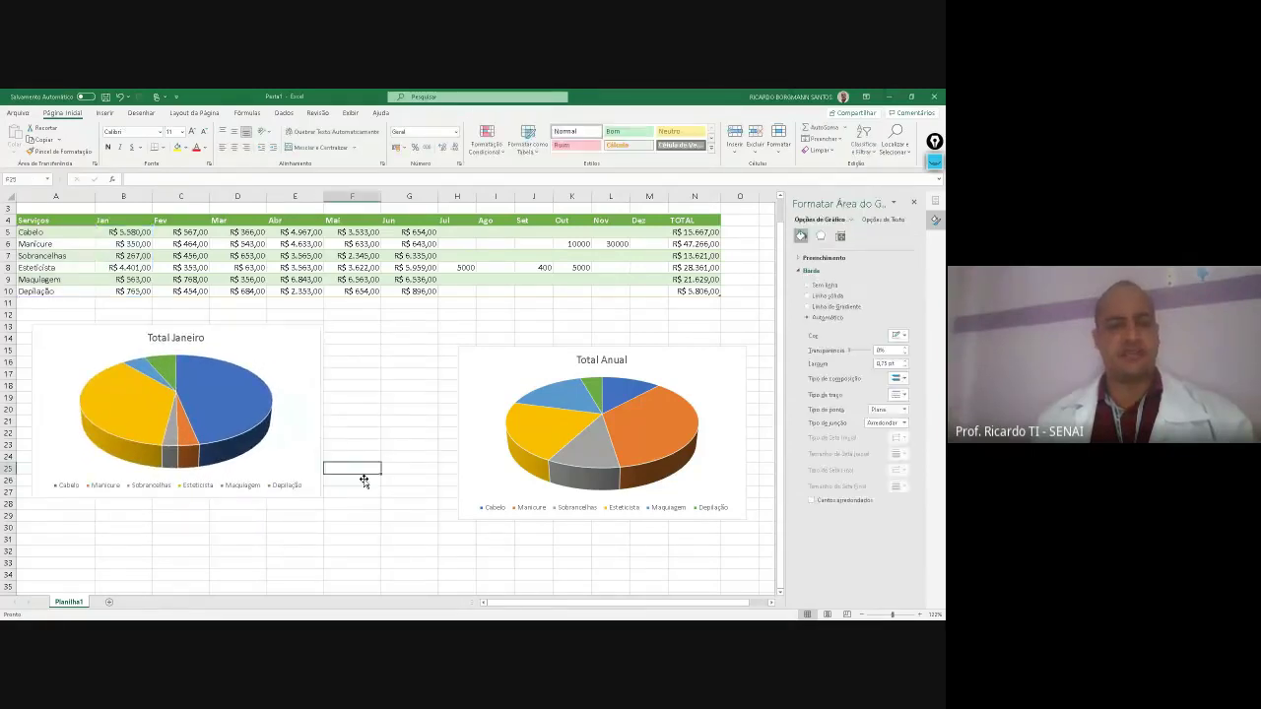
pyautogui.scroll(-2, 366, 479)
pyautogui.scroll(-2, 365, 478)
pyautogui.click(234, 445)
# Insert a 3D pie chart from the service names (A5:A10) and the February values (C5:C10)
pyautogui.scroll(4, 80, 286)
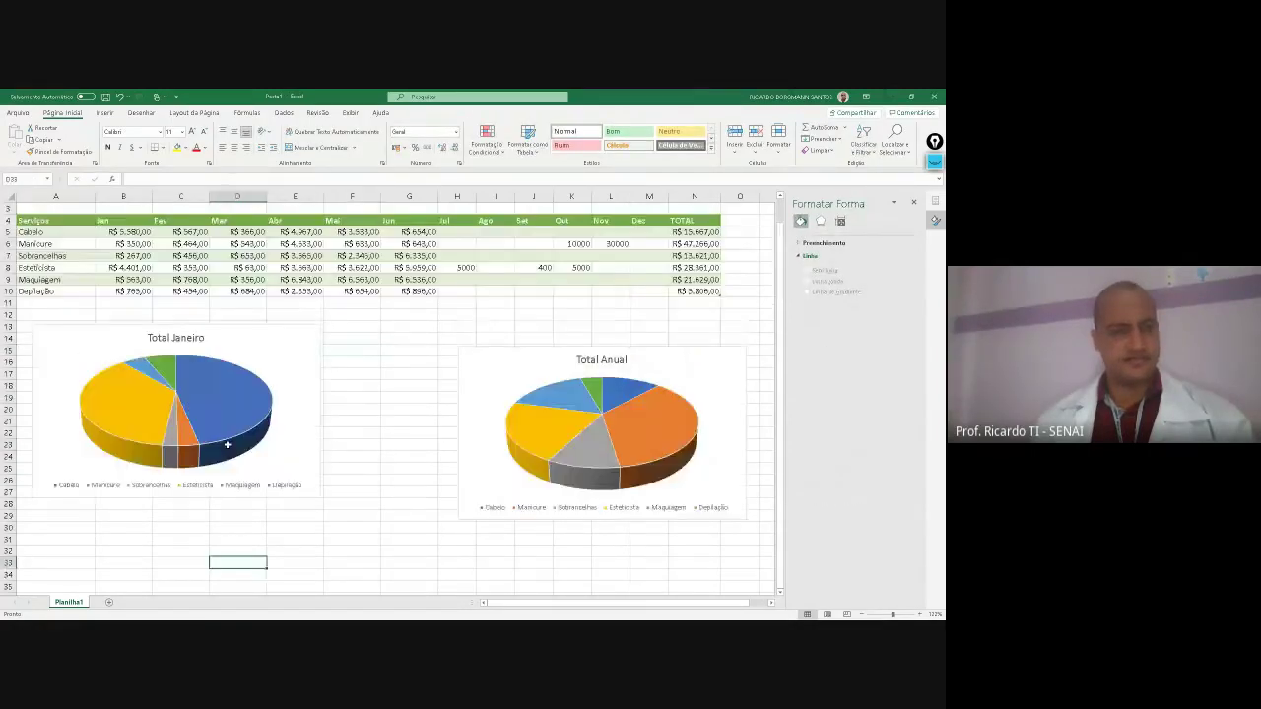
pyautogui.moveTo(56, 265); pyautogui.dragTo(55, 323)
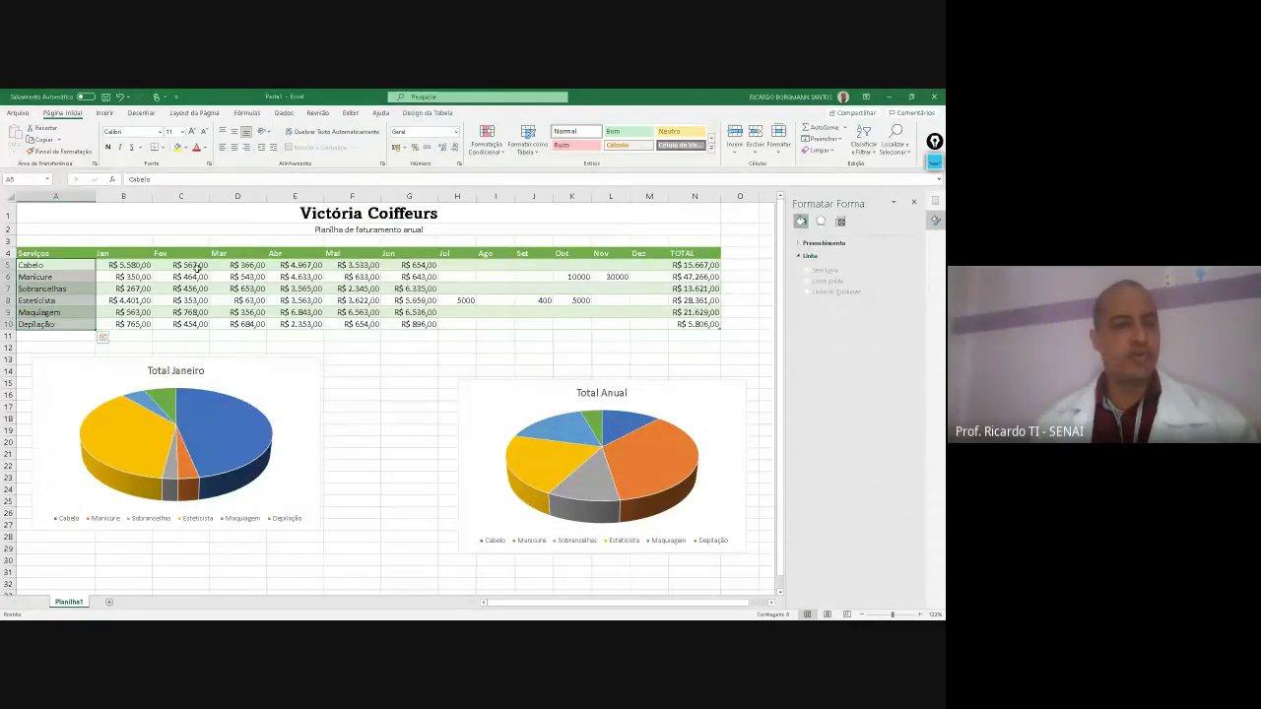
pyautogui.moveTo(191, 265); pyautogui.dragTo(185, 325)
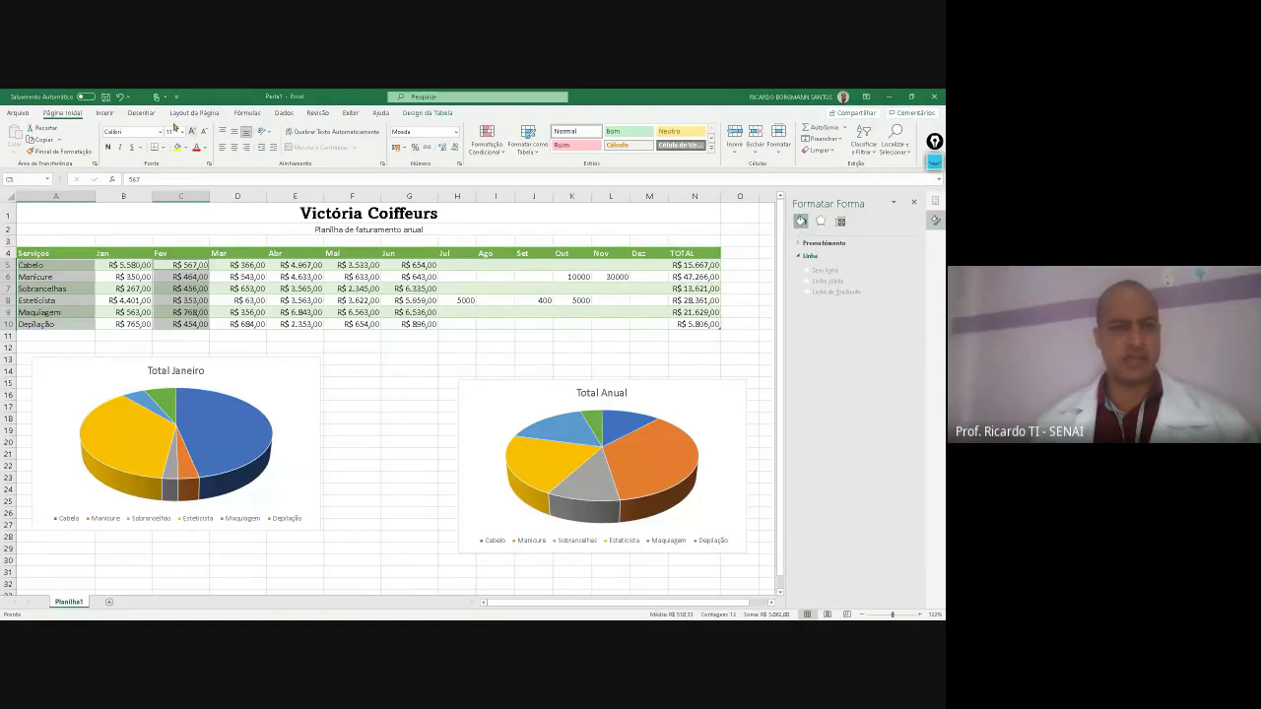
pyautogui.click(105, 113)
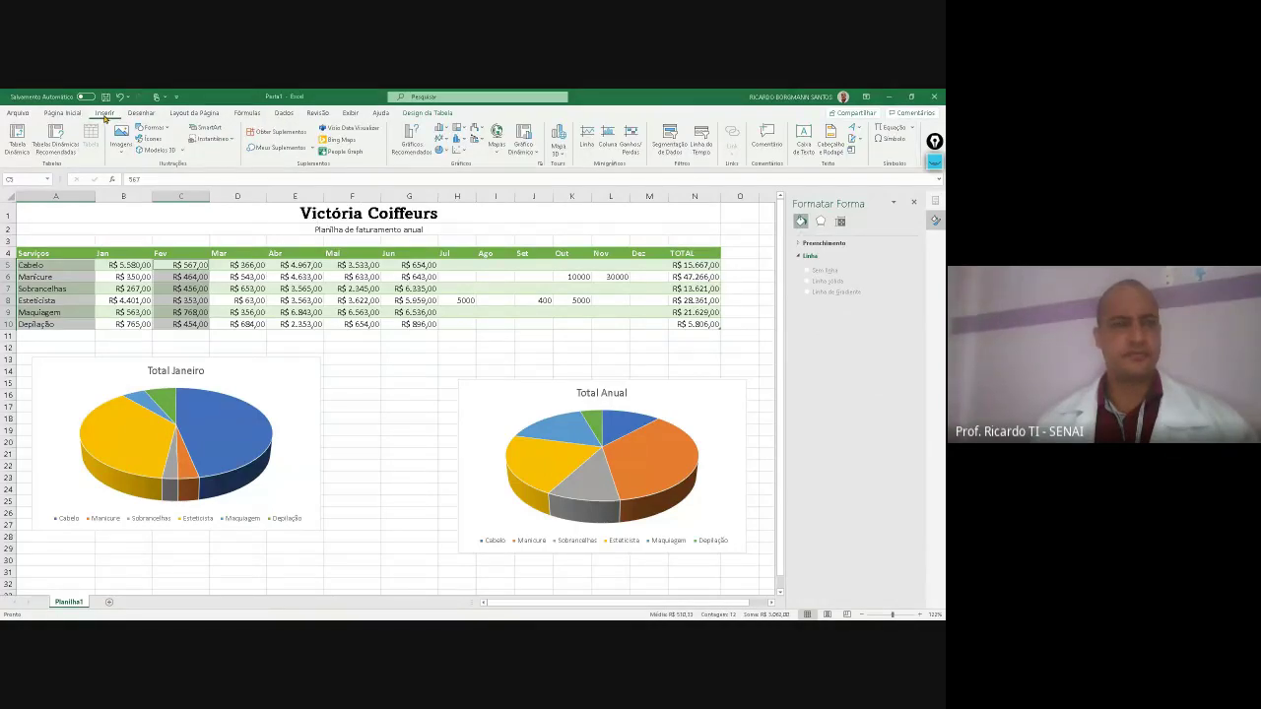
pyautogui.click(440, 152)
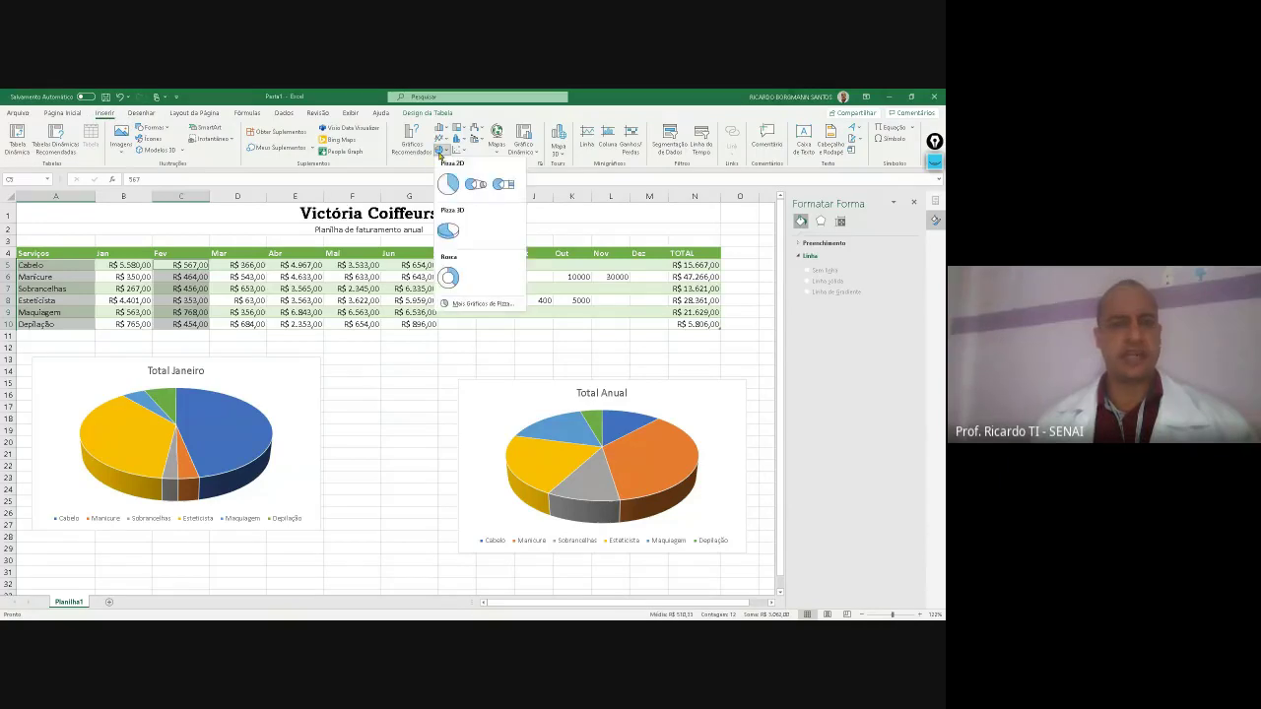
pyautogui.click(447, 229)
# Place the new February chart beside Total Janeiro and shift the Total Anual chart to its right so they do not overlap
pyautogui.moveTo(292, 327); pyautogui.dragTo(365, 369)
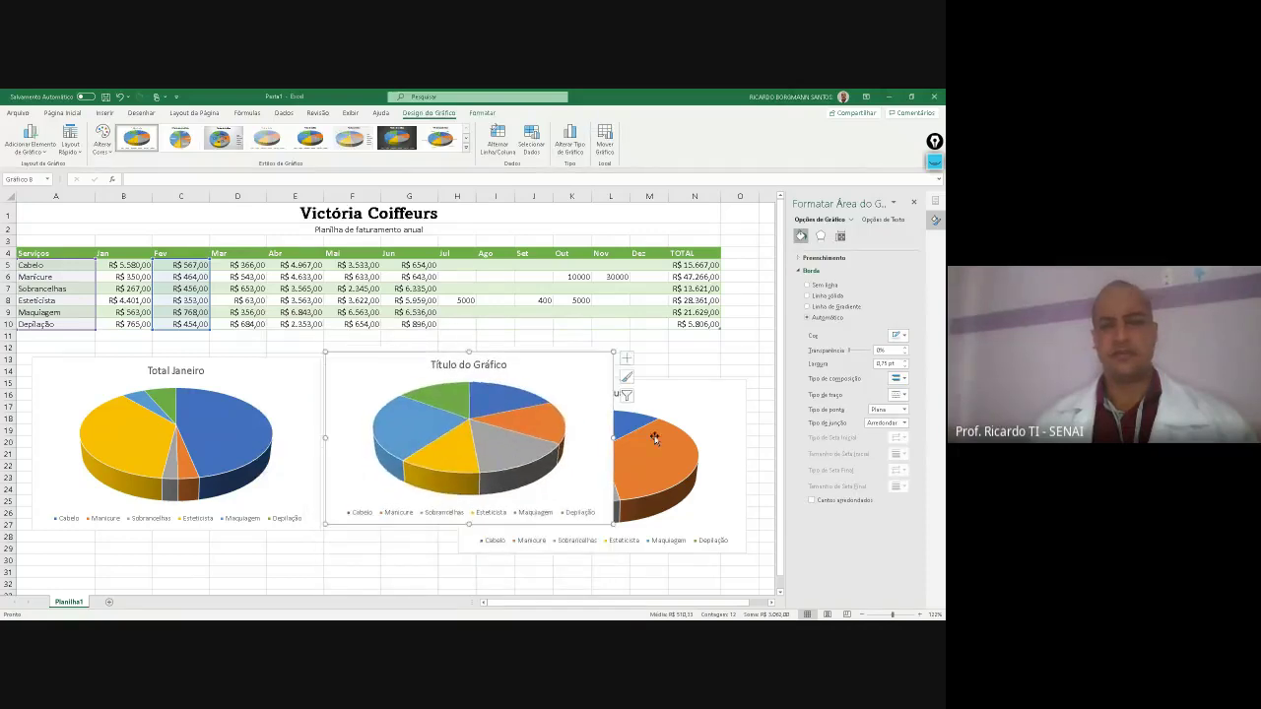
pyautogui.click(622, 416)
pyautogui.moveTo(650, 394)
pyautogui.mouseDown()
pyautogui.moveTo(667, 485)
pyautogui.moveTo(760, 352)
pyautogui.moveTo(778, 349)
pyautogui.moveTo(641, 366)
pyautogui.moveTo(641, 384)
pyautogui.moveTo(664, 341)
pyautogui.moveTo(664, 374)
pyautogui.mouseUp()
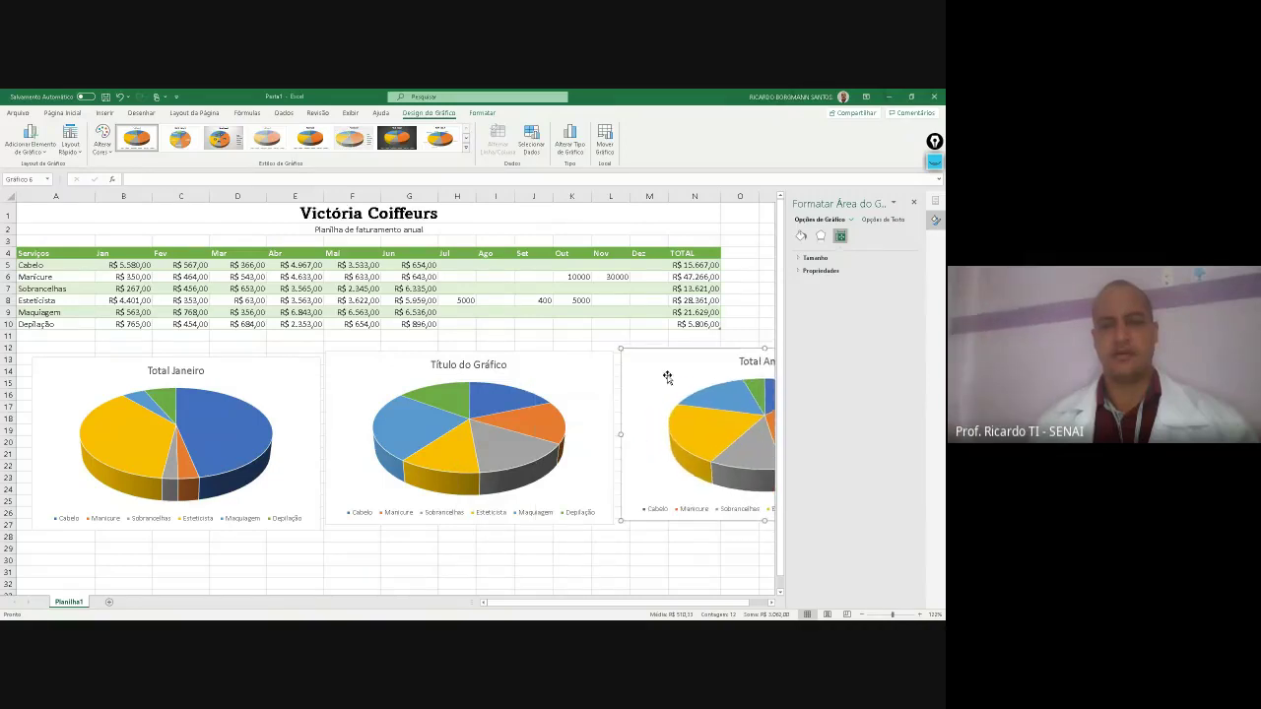
# Replace the February chart's placeholder title with "Total Fevereiro"
pyautogui.click(451, 367)
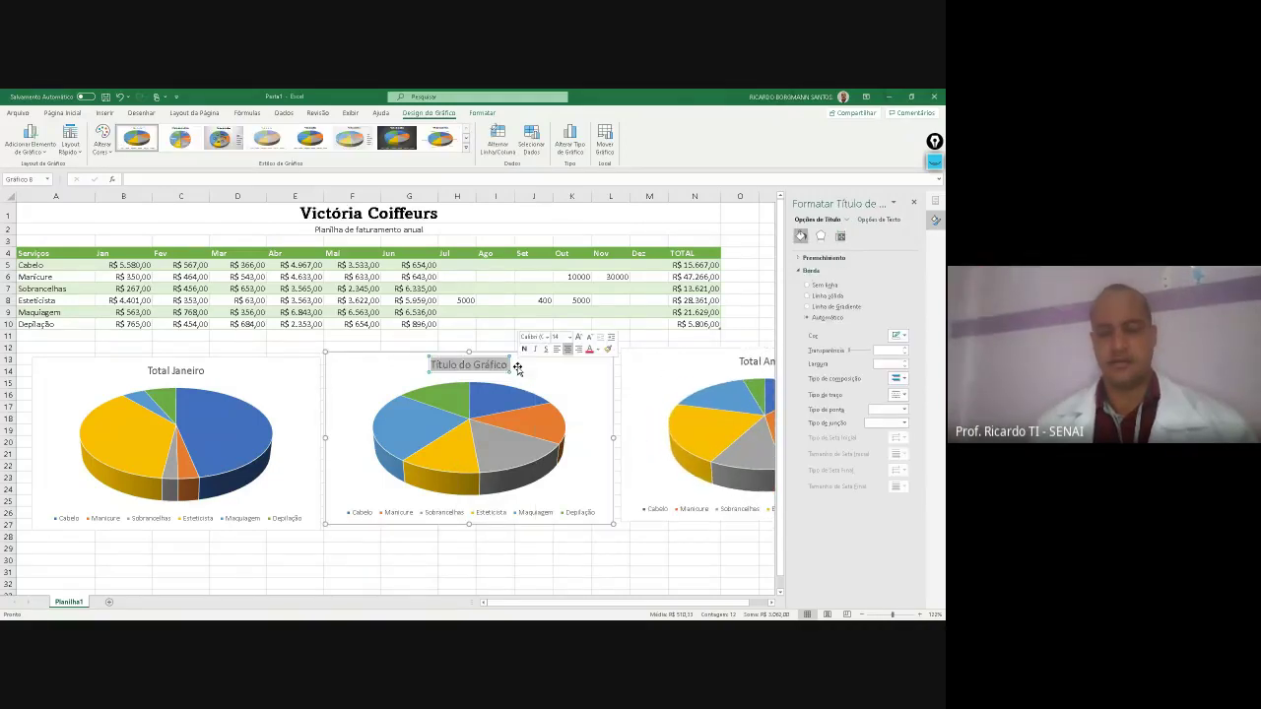
pyautogui.write('Total')
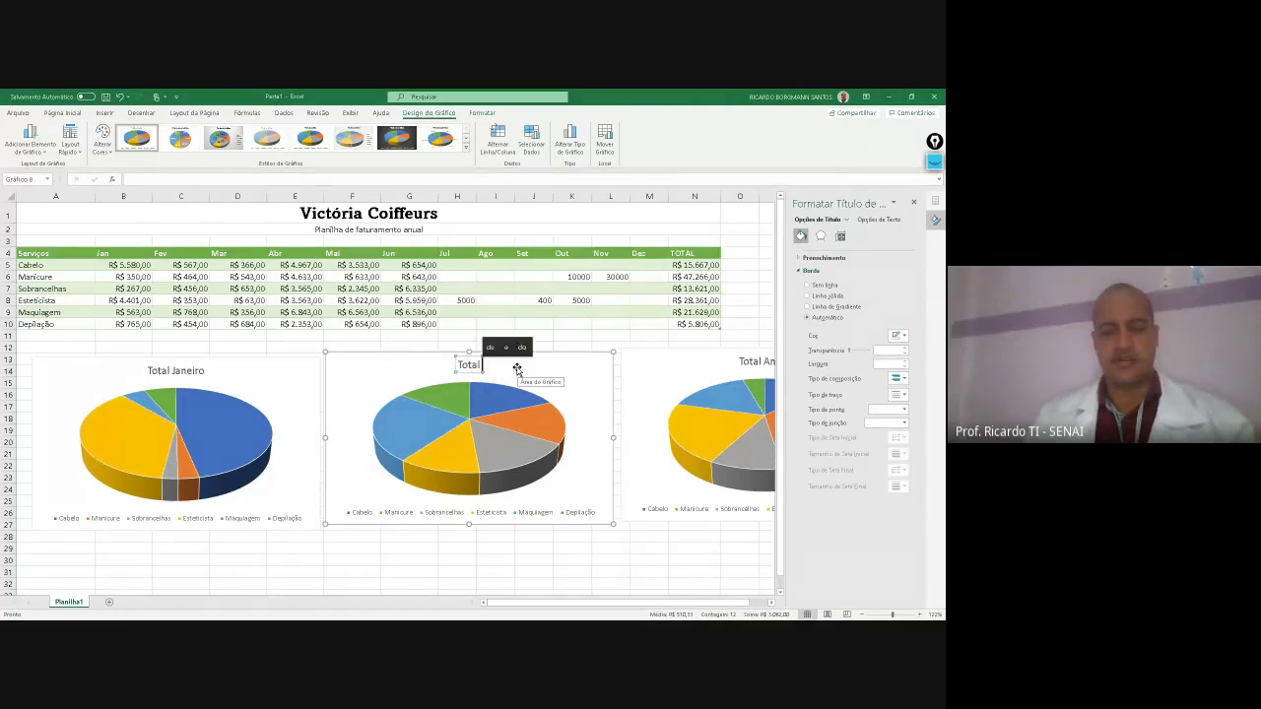
pyautogui.write(' Fevereiro')
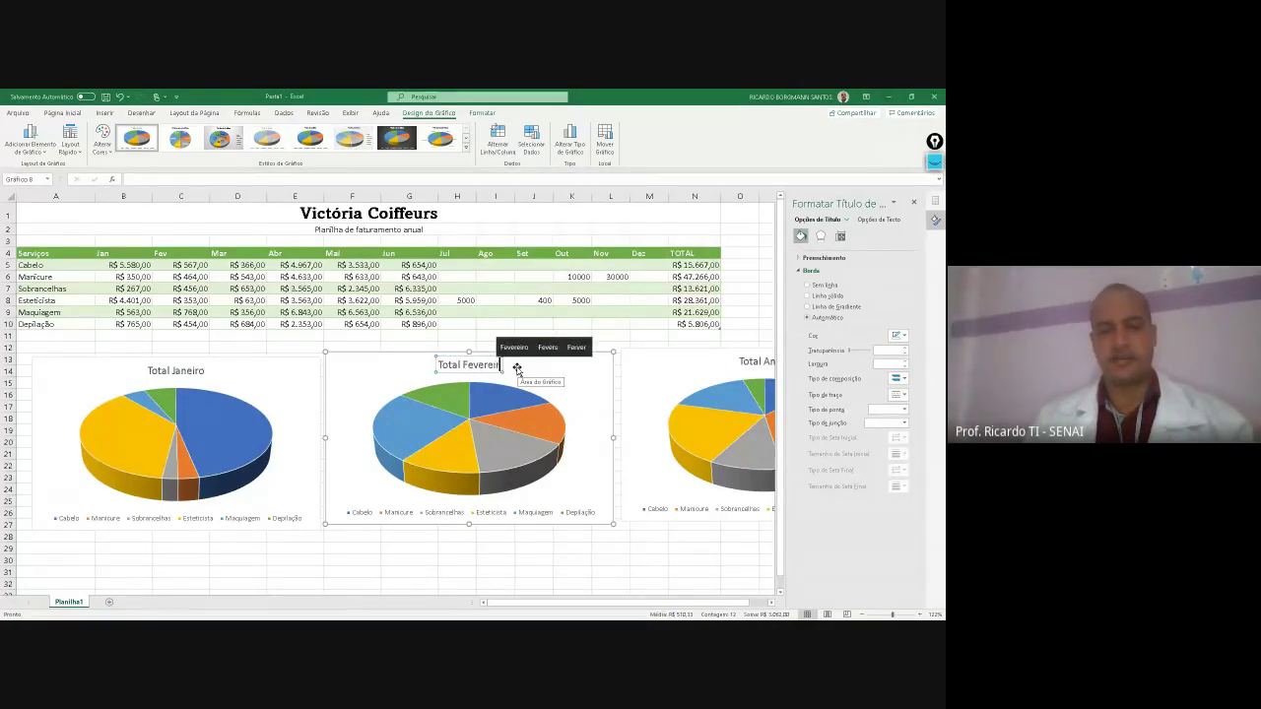
pyautogui.click(437, 546)
pyautogui.click(453, 469)
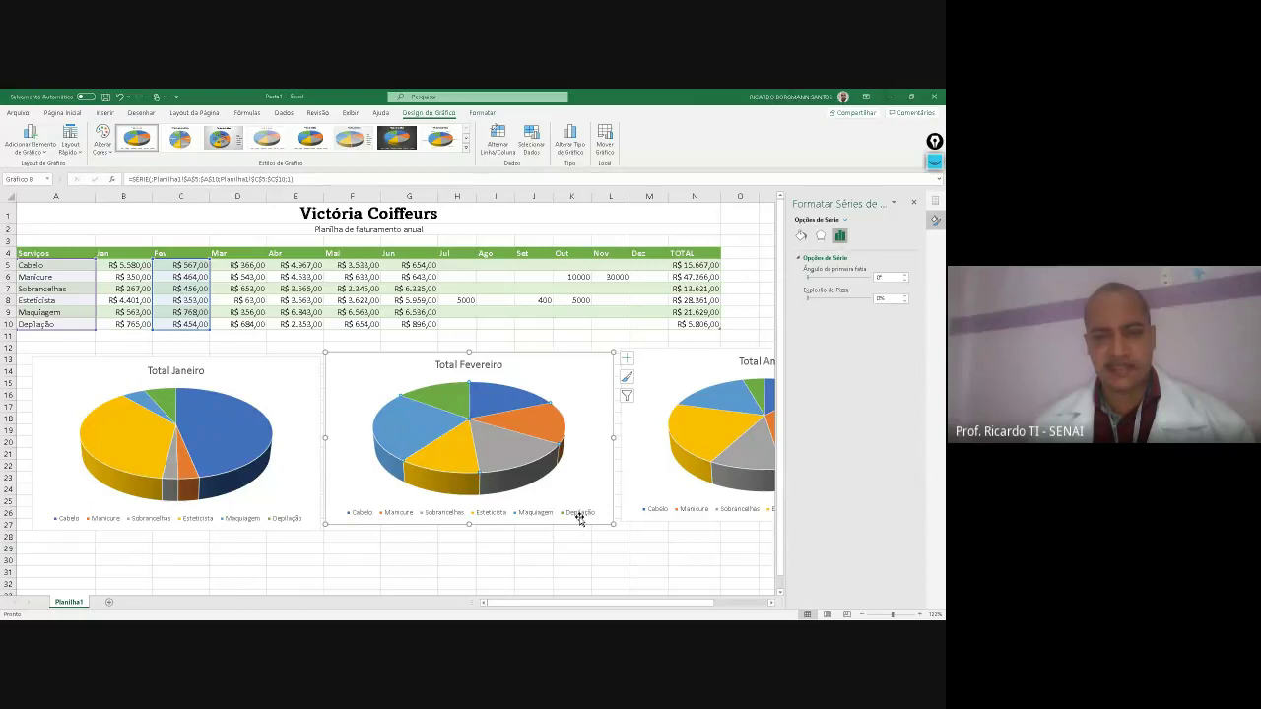
pyautogui.click(177, 289)
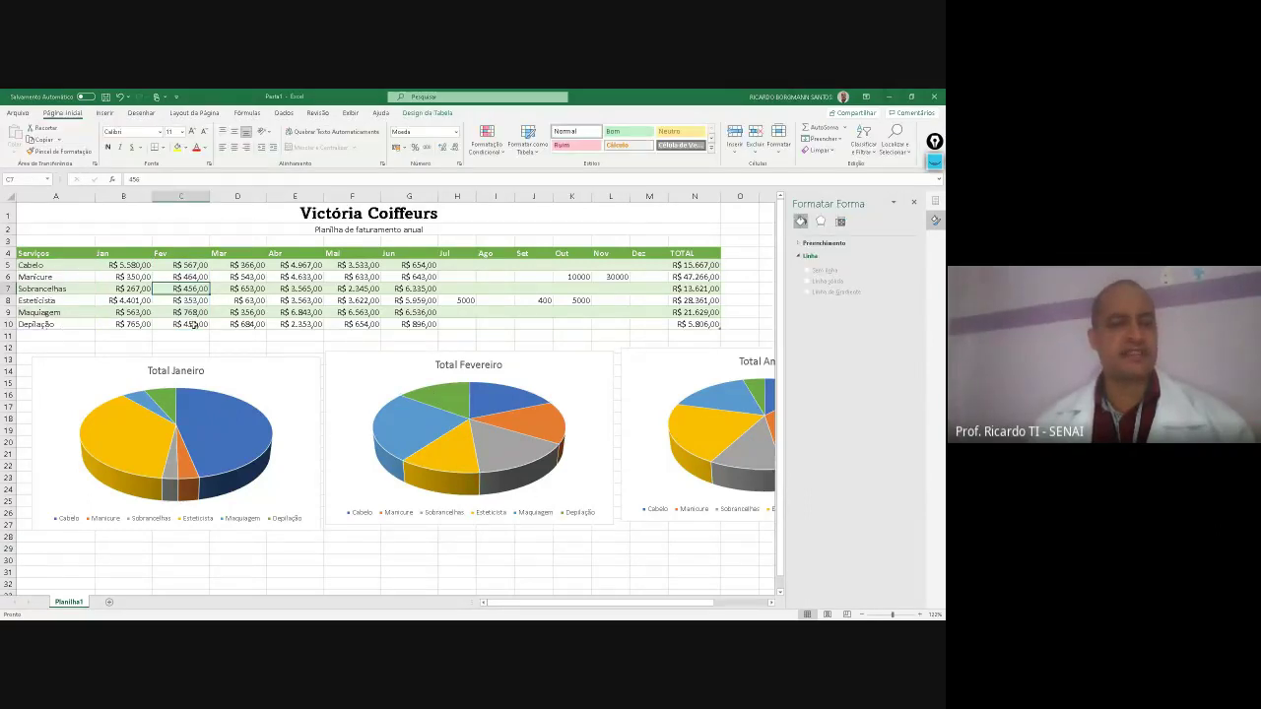
# Set the February revenue for Depilação in cell C10 to 4454
pyautogui.click(181, 323)
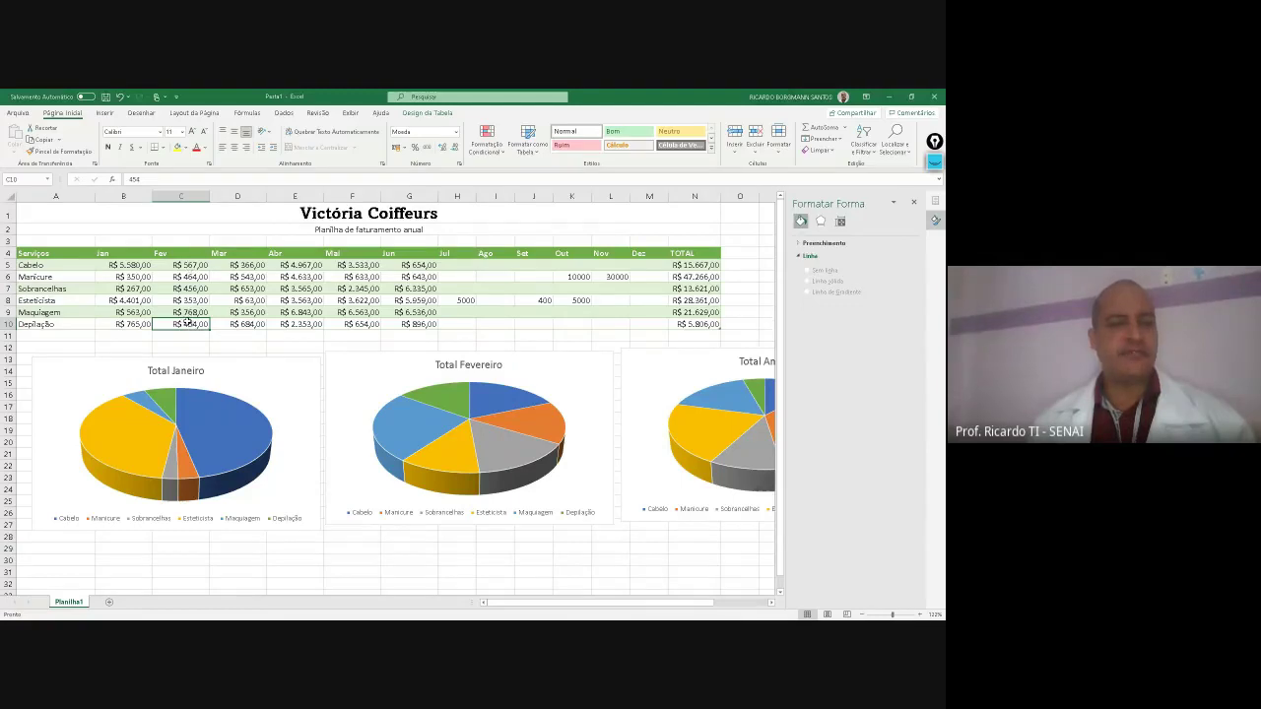
pyautogui.doubleClick(187, 323)
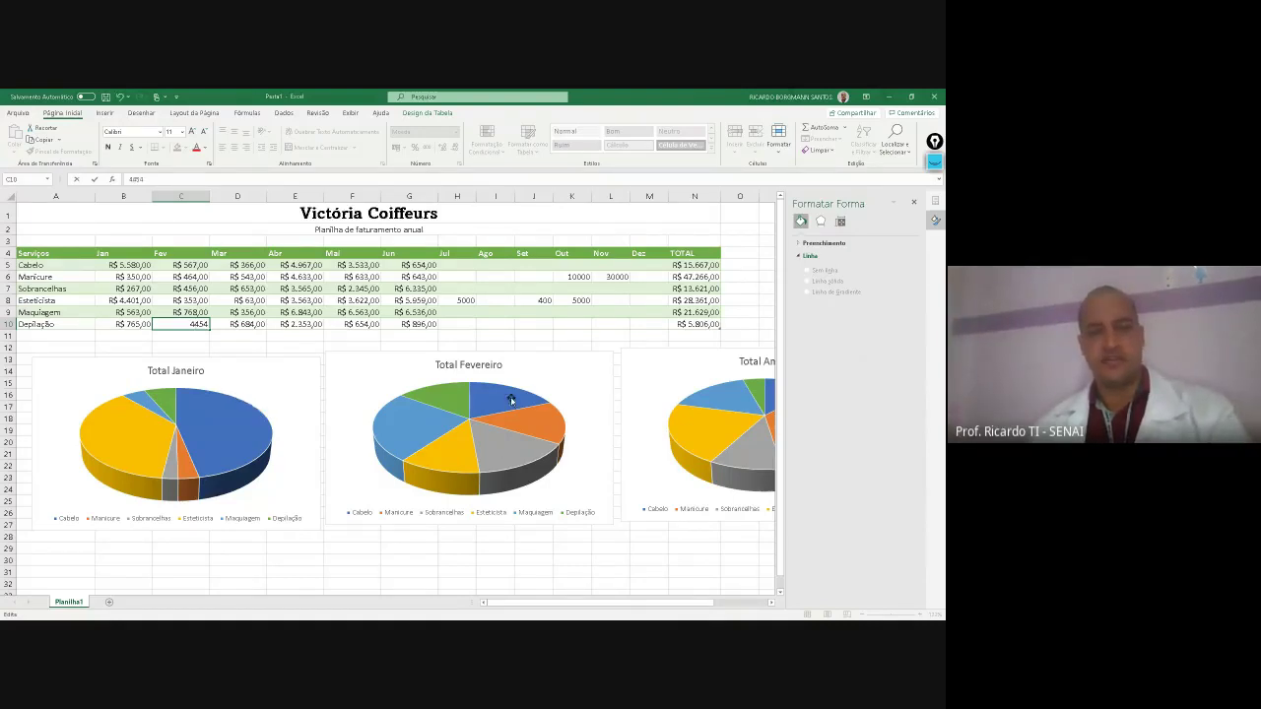
pyautogui.press('Return')
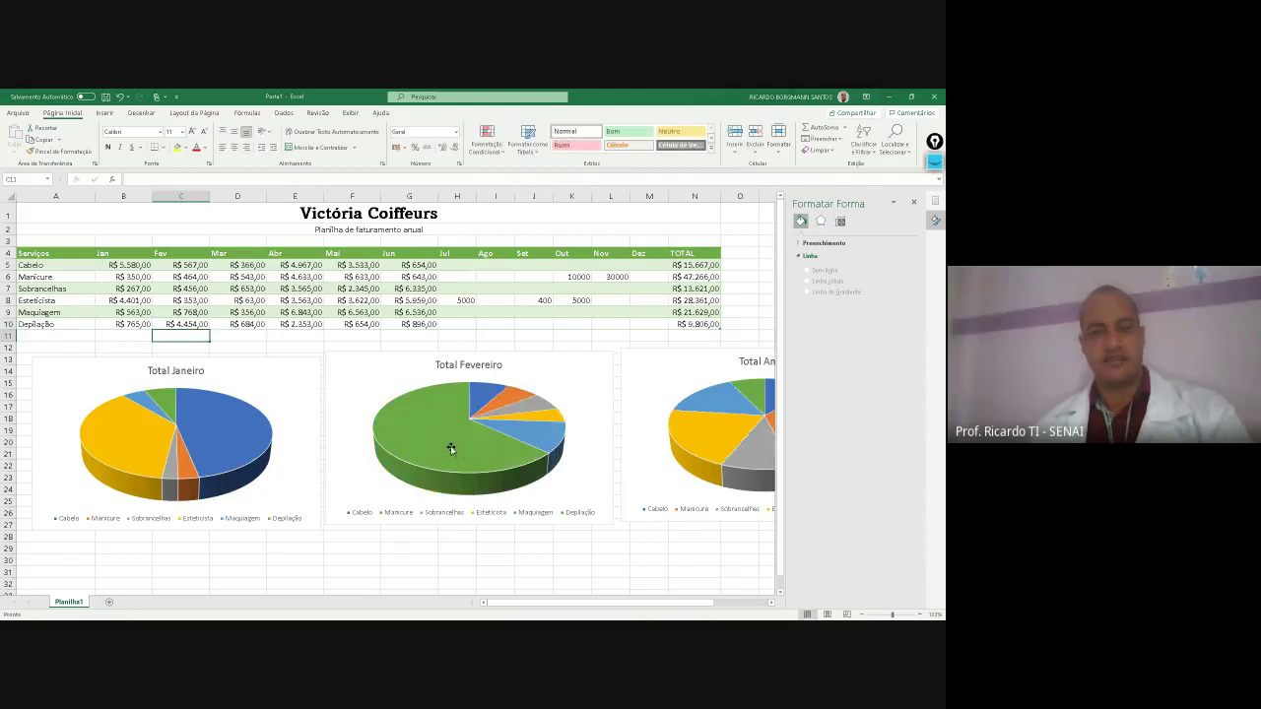
pyautogui.click(547, 539)
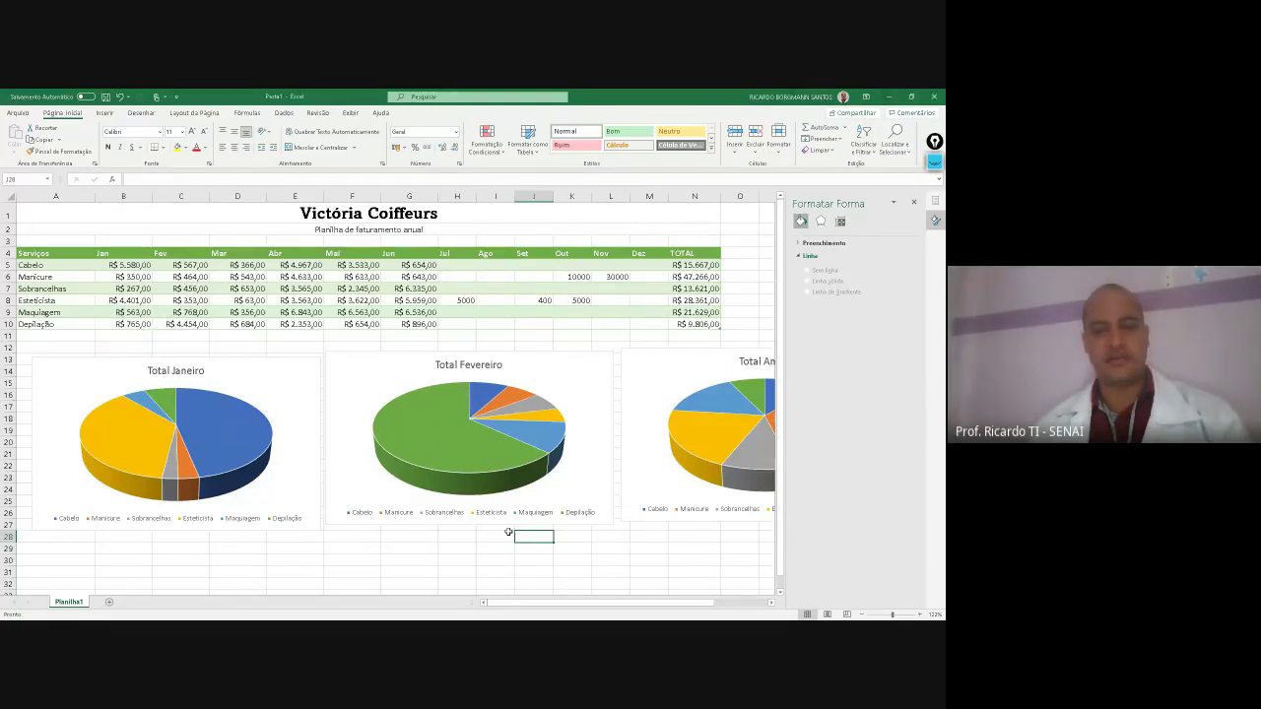
pyautogui.click(416, 537)
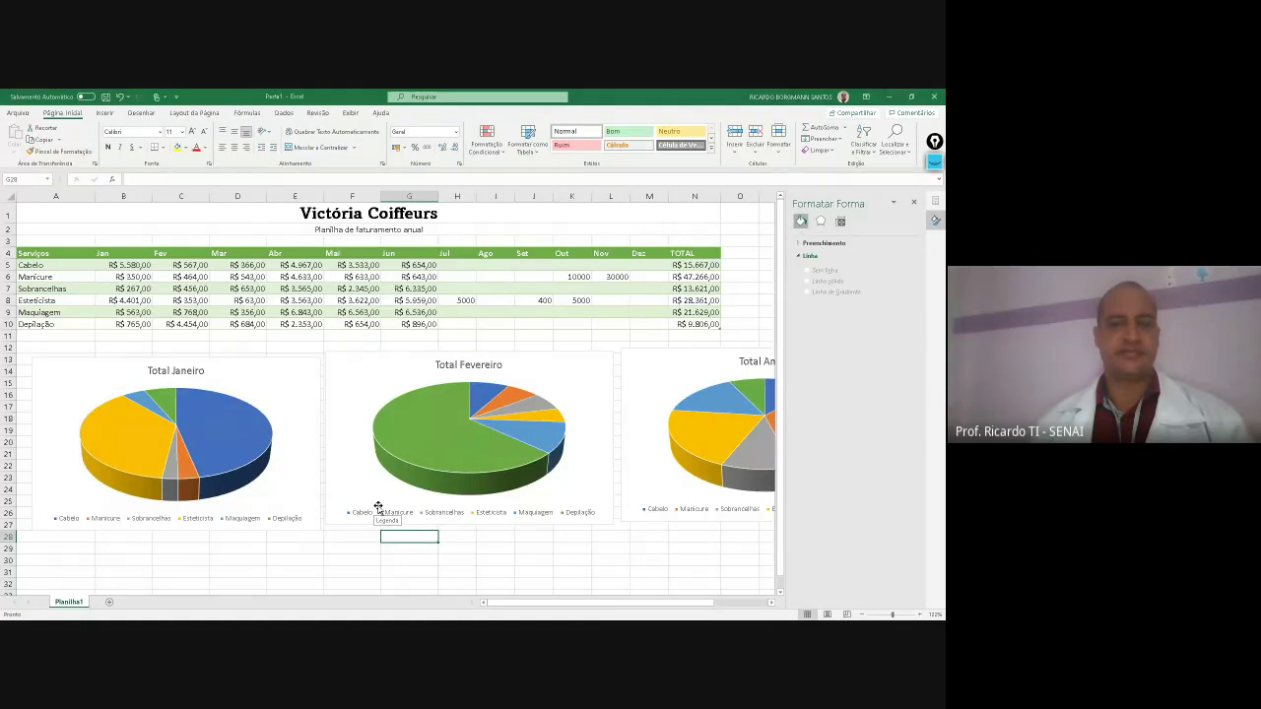
# Examine the January, February and annual pie charts one after another, along with the table ranges they use
pyautogui.click(256, 379)
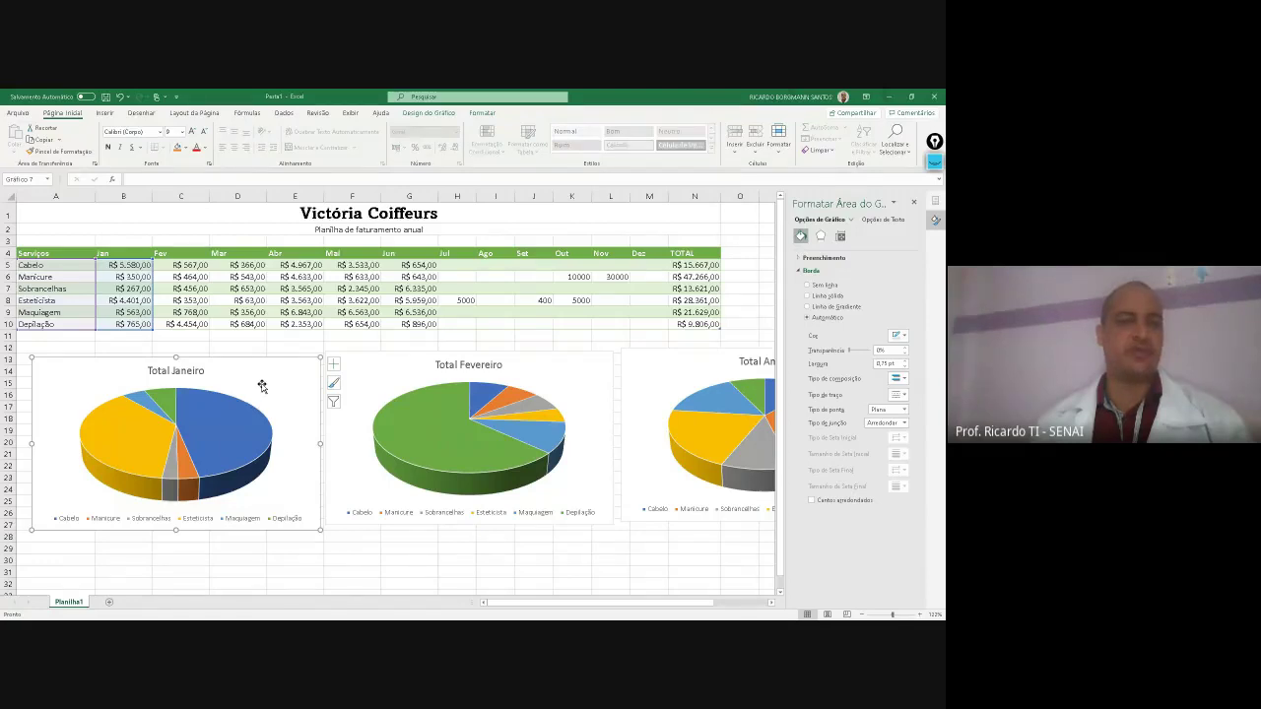
pyautogui.click(261, 386)
pyautogui.click(343, 540)
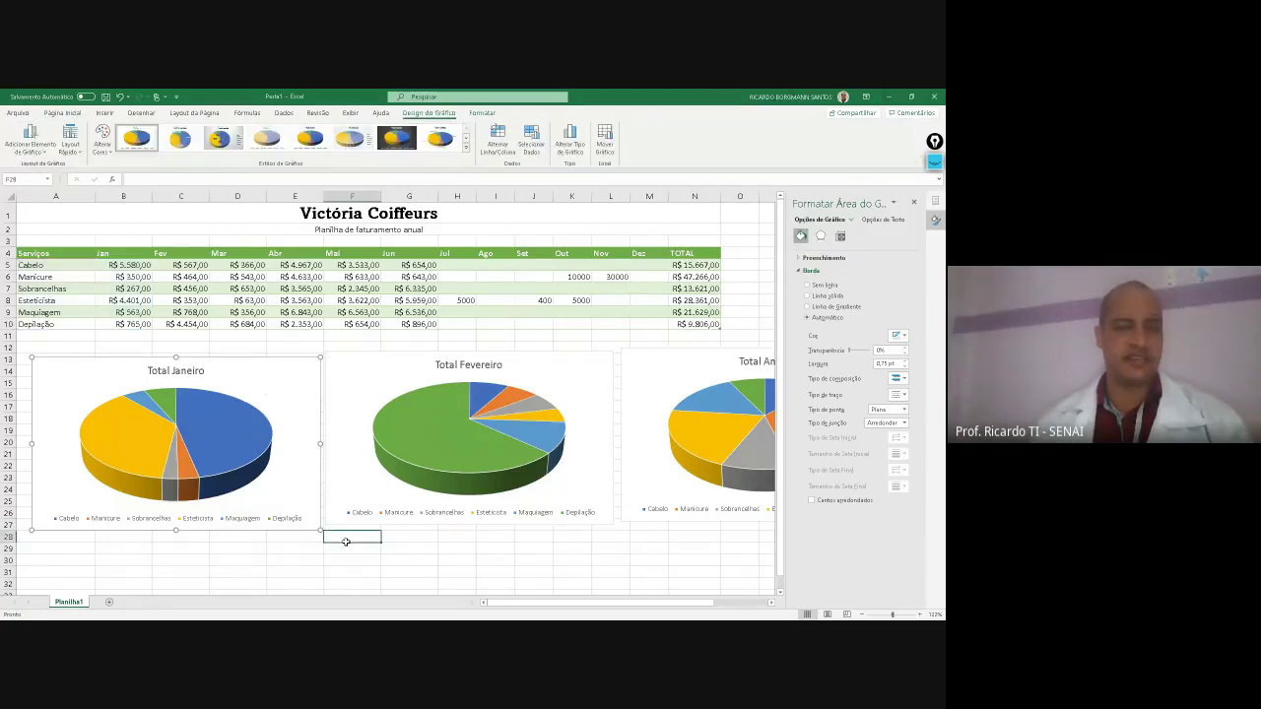
pyautogui.click(366, 403)
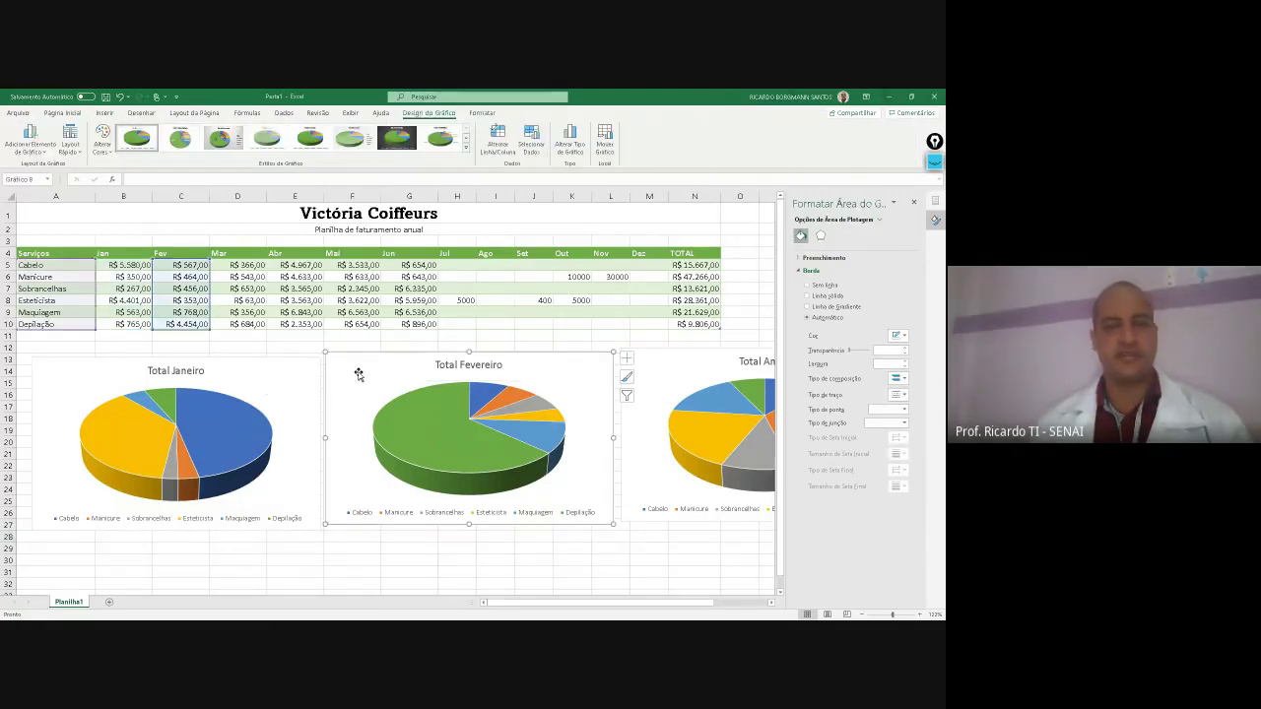
pyautogui.click(689, 537)
pyautogui.click(655, 399)
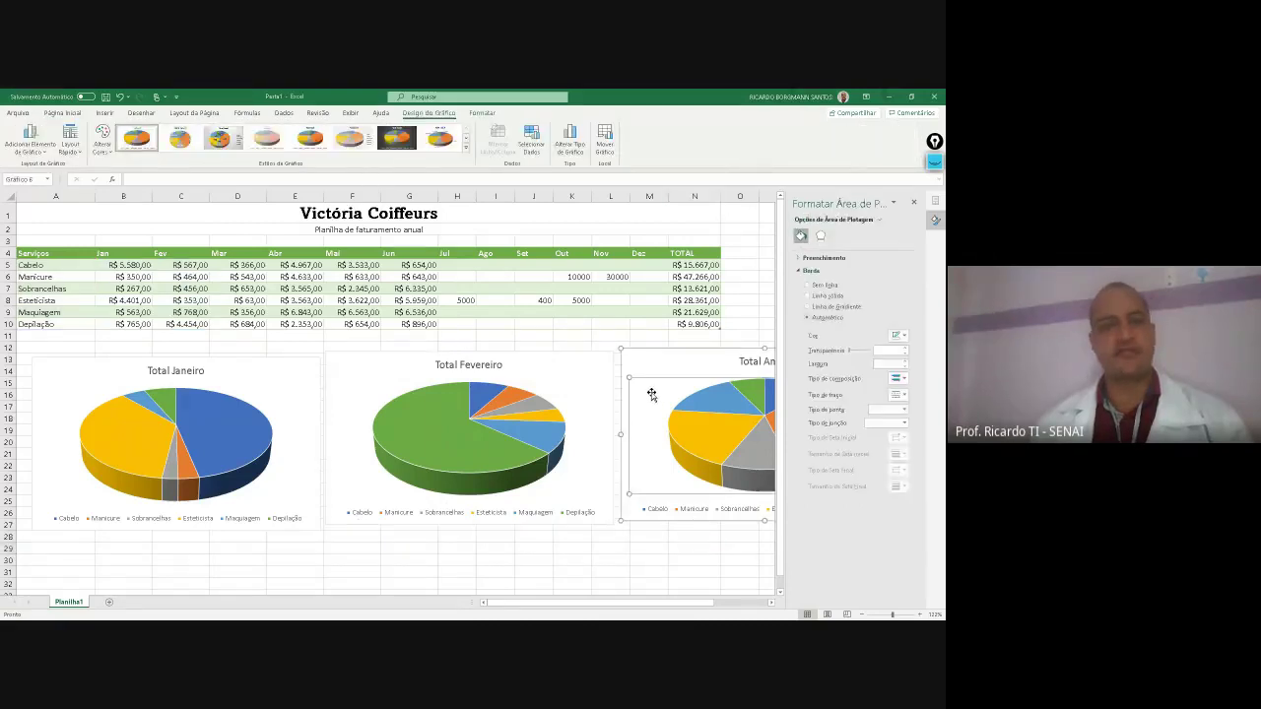
pyautogui.click(248, 365)
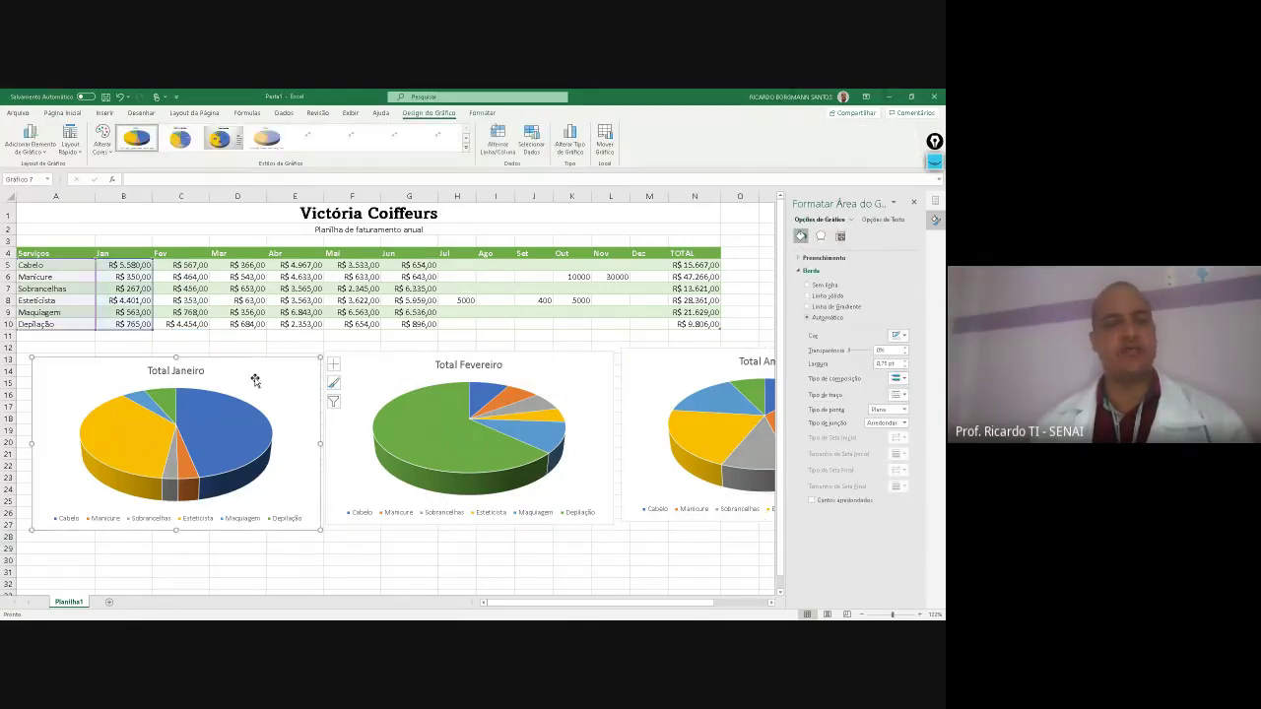
pyautogui.click(379, 387)
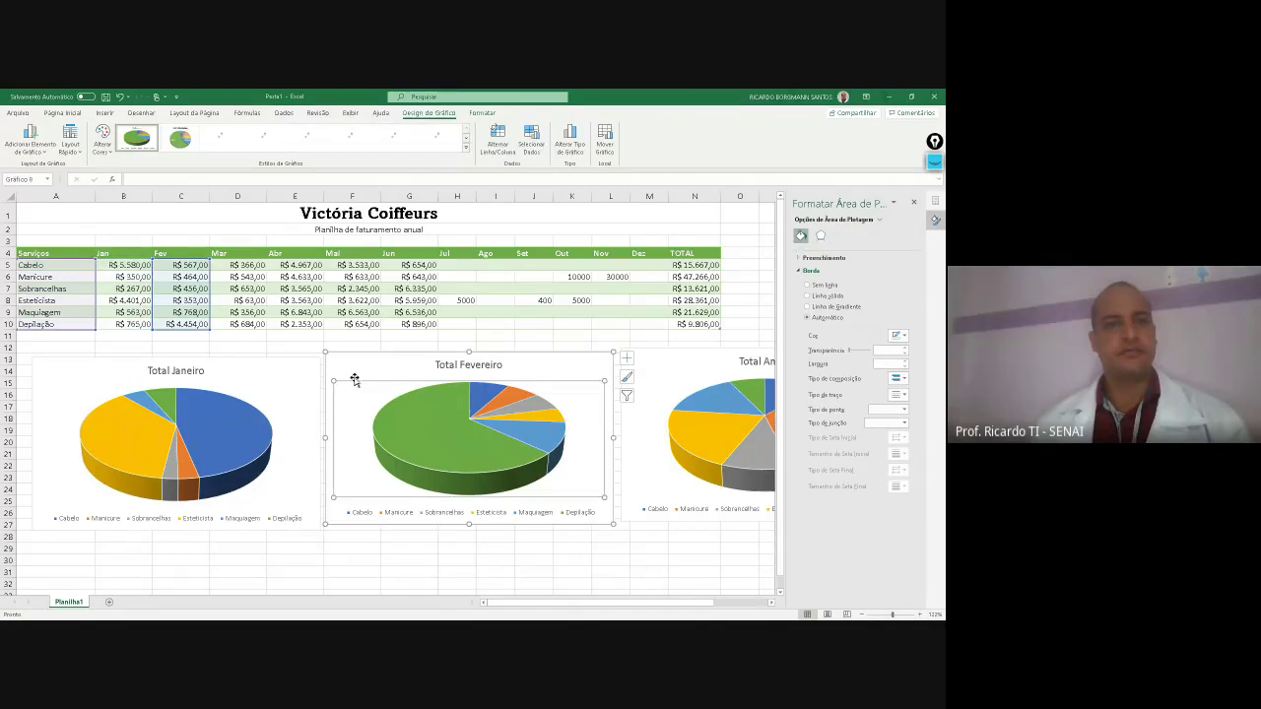
# Try several chart styles on Total Janeiro and apply the one with an uppercase title and coloured service labels outside the slices
pyautogui.click(250, 368)
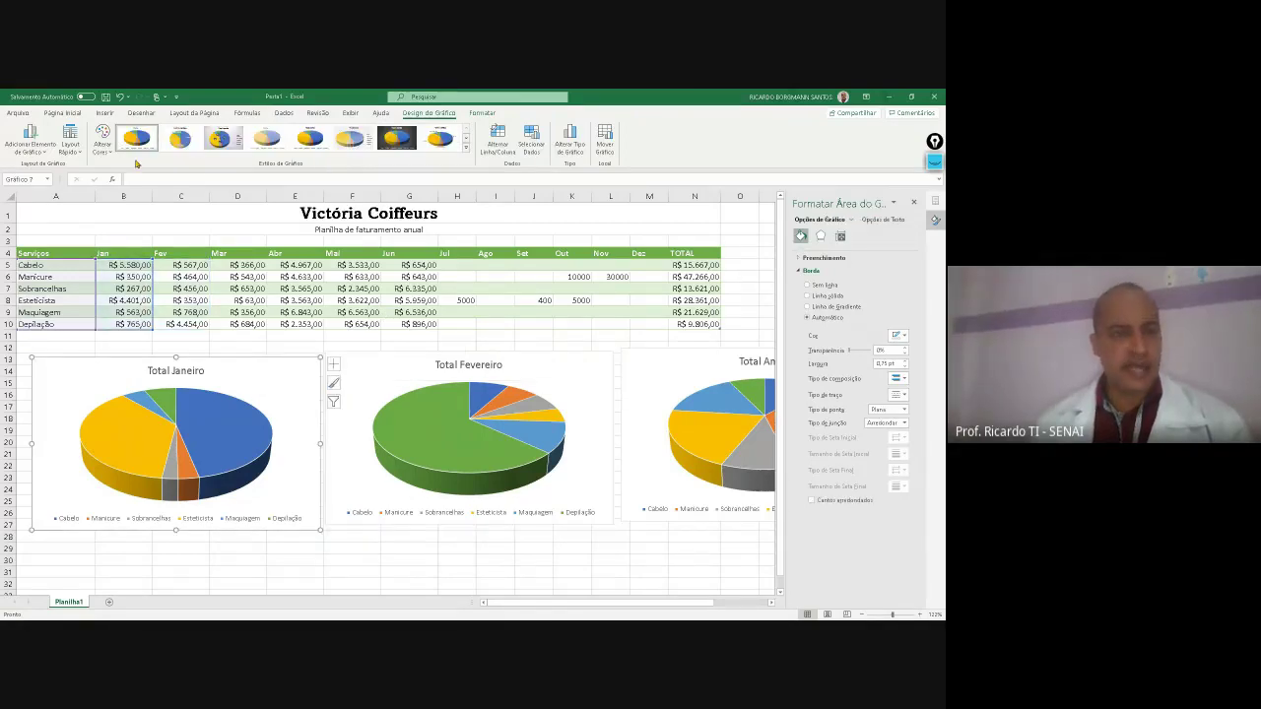
pyautogui.click(312, 143)
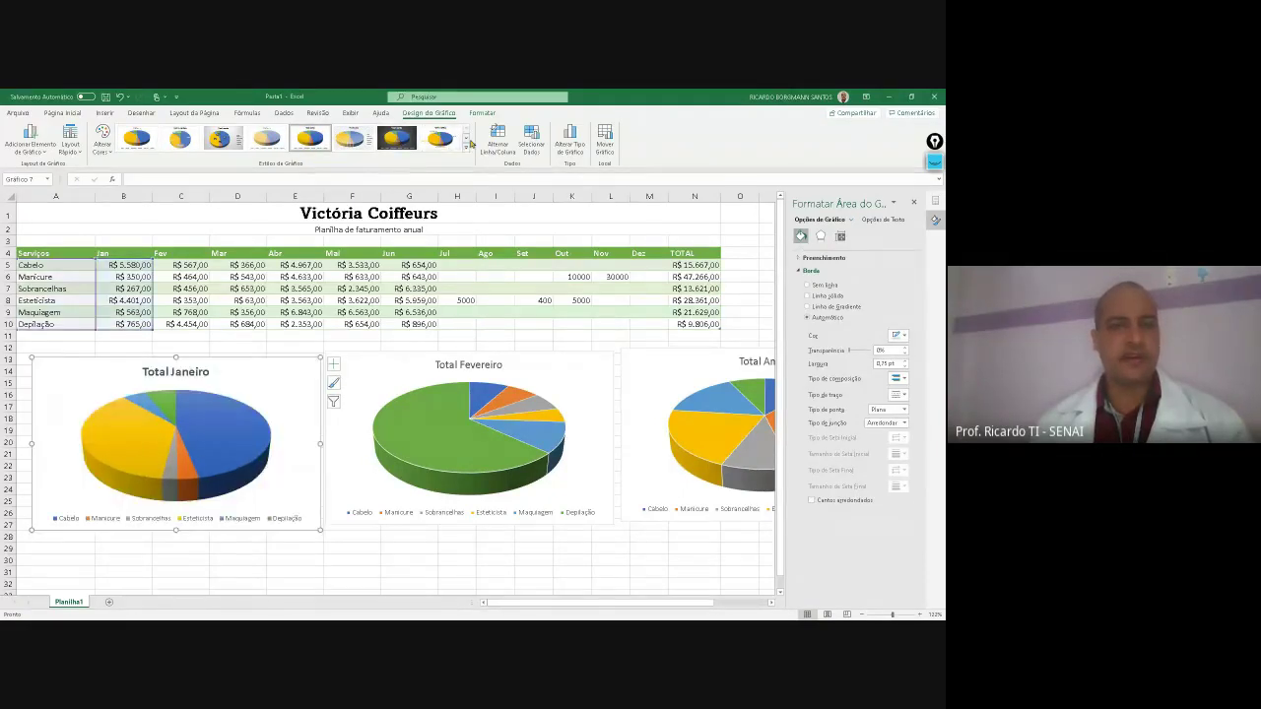
pyautogui.click(465, 139)
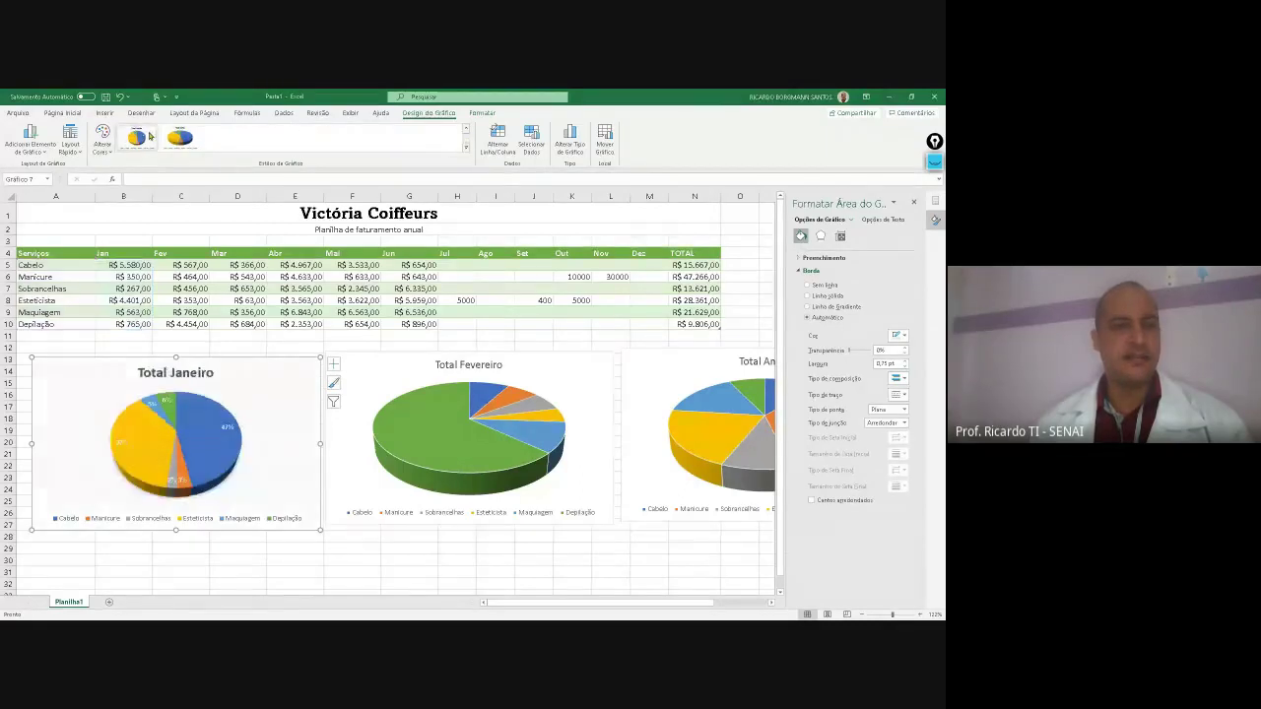
pyautogui.click(148, 135)
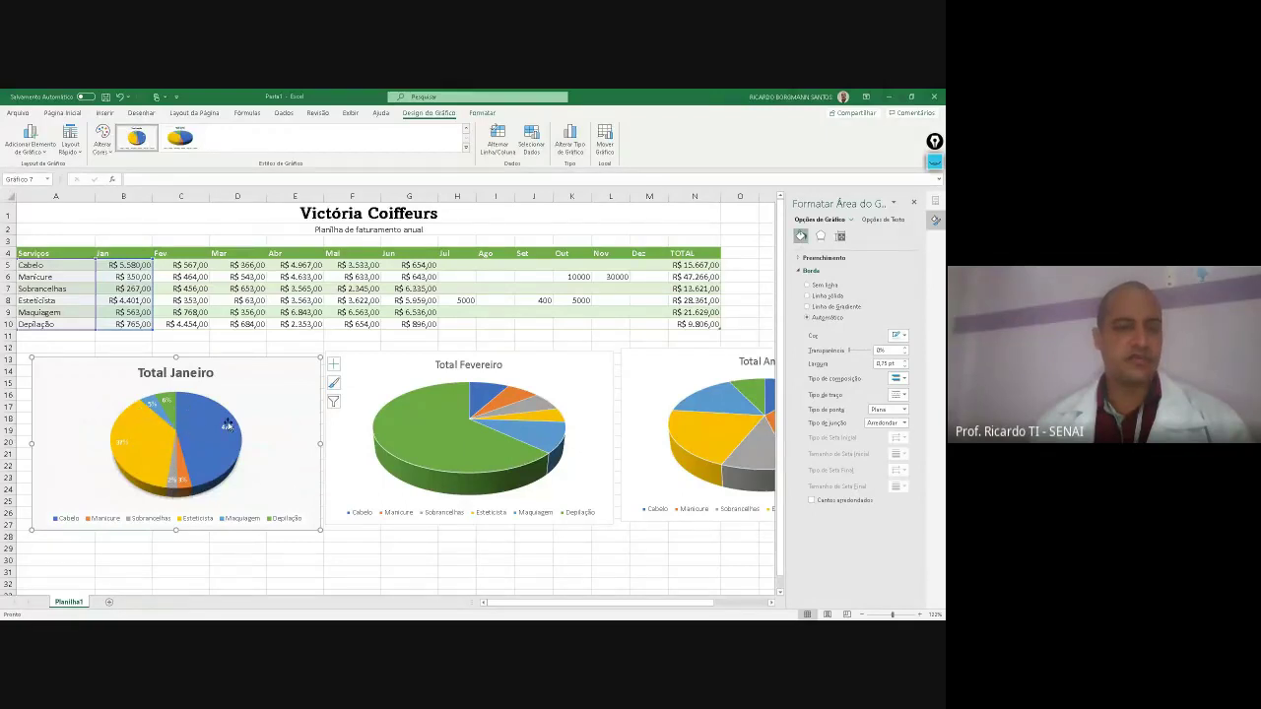
pyautogui.click(182, 139)
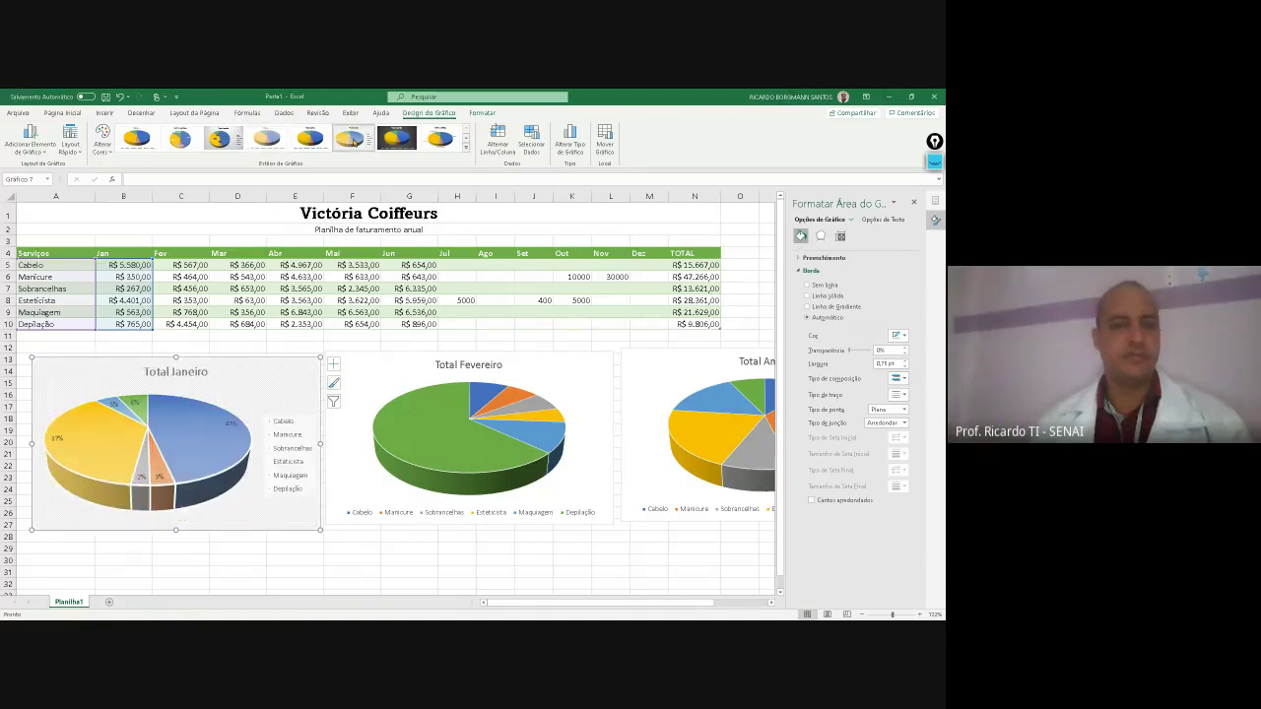
pyautogui.click(182, 141)
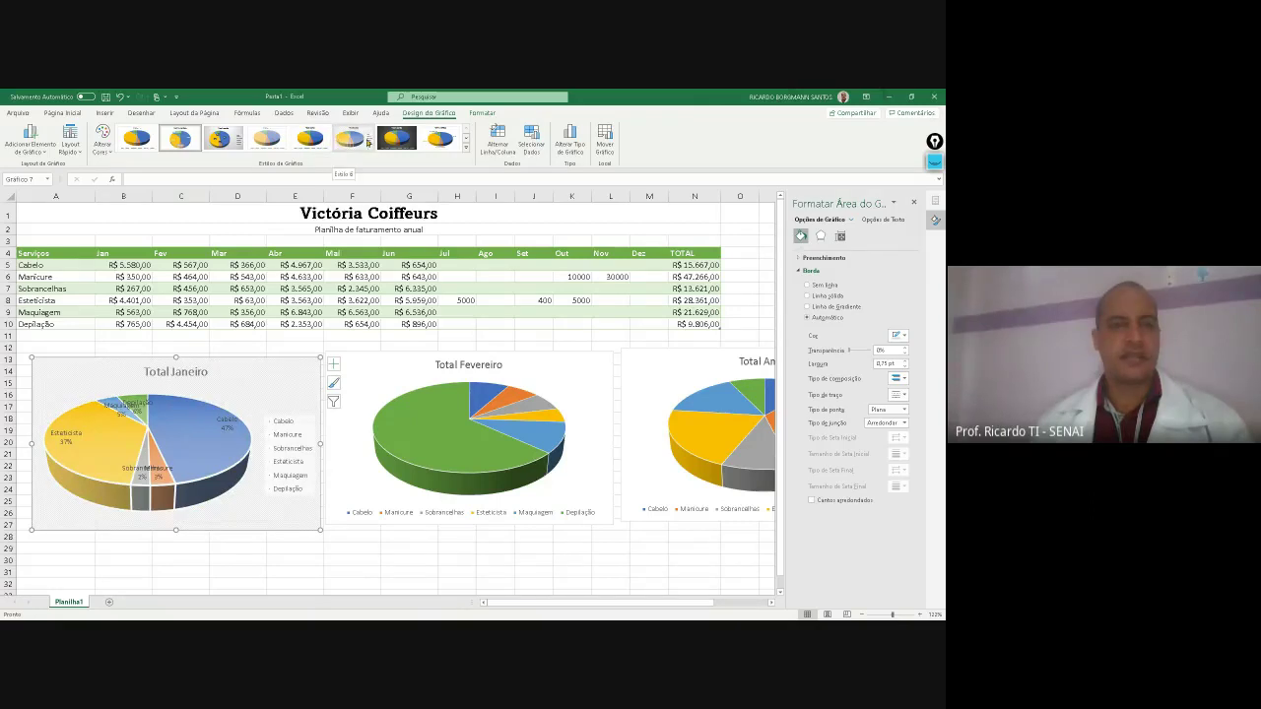
pyautogui.click(441, 141)
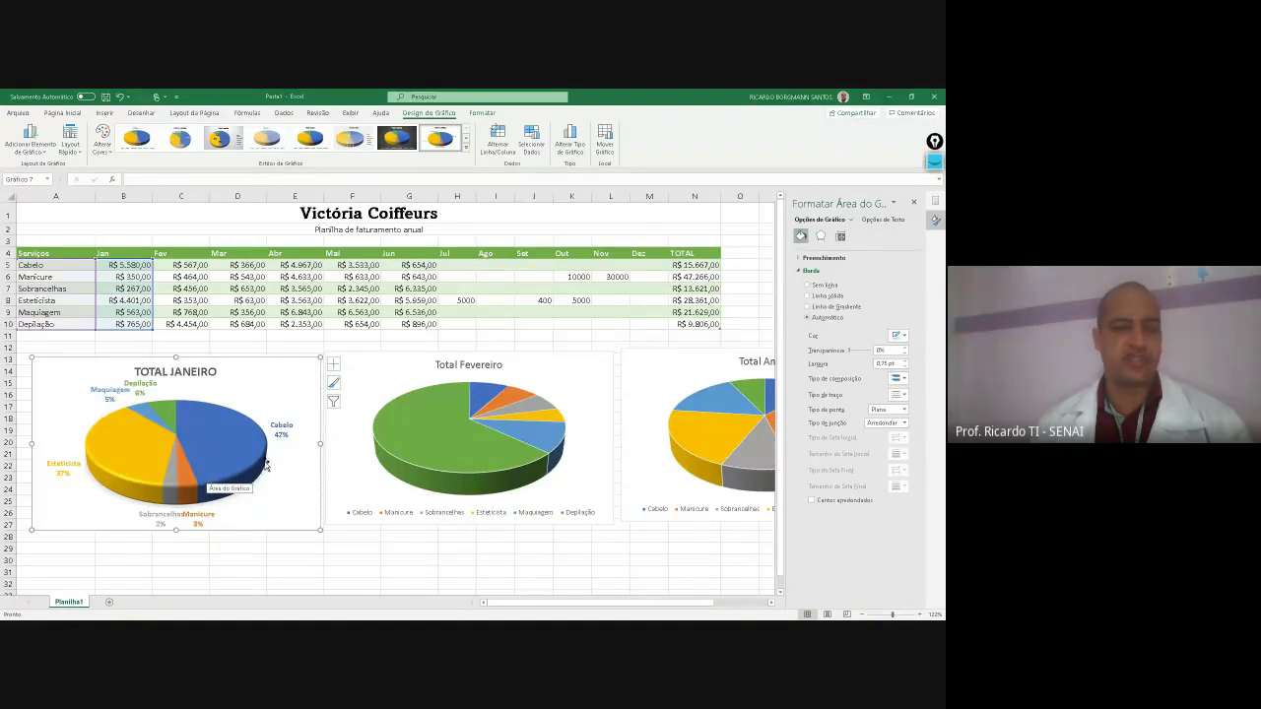
pyautogui.click(280, 560)
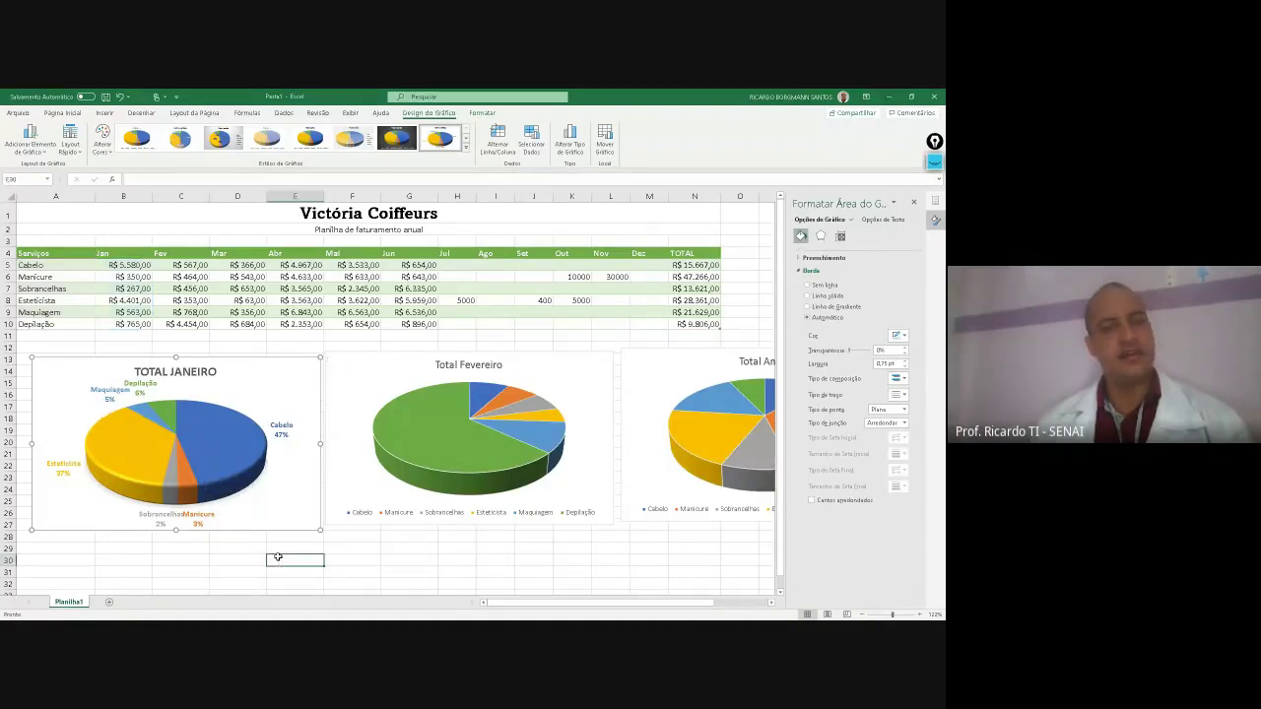
# Move the TOTAL JANEIRO title within its chart to the upper right corner, clear of the Depilação label
pyautogui.click(192, 374)
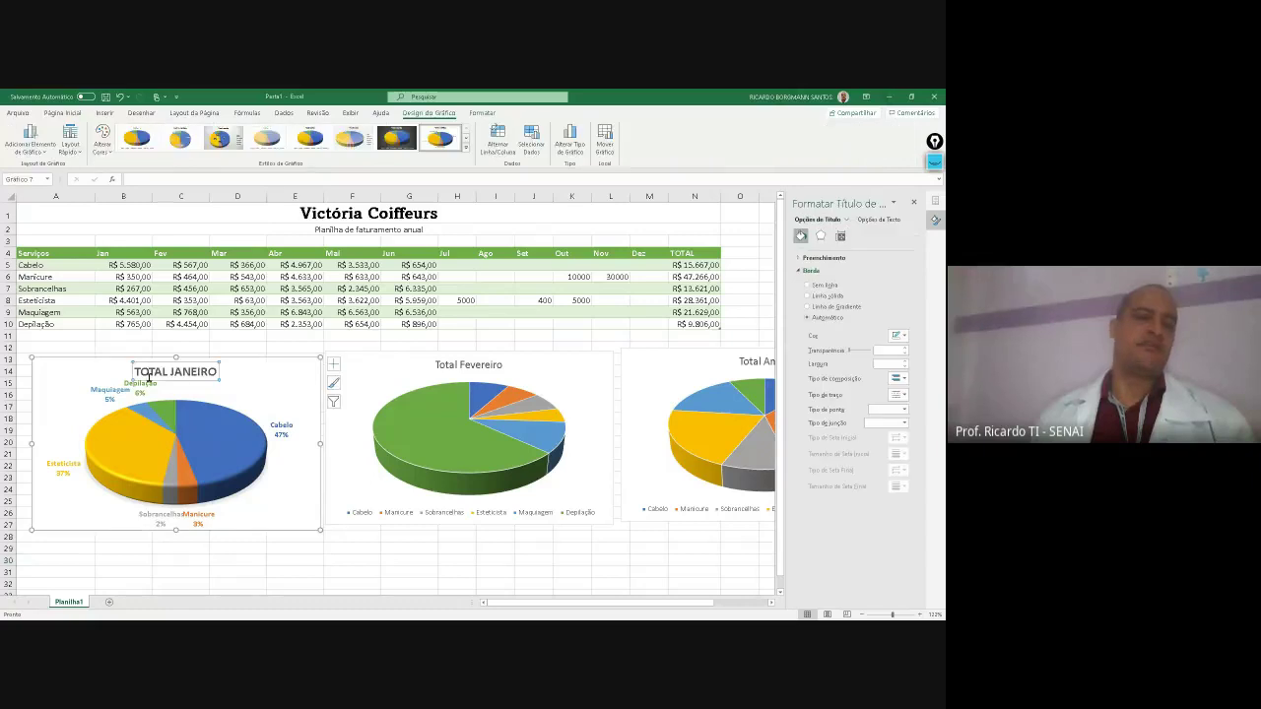
pyautogui.moveTo(193, 379); pyautogui.dragTo(275, 380)
pyautogui.click(217, 573)
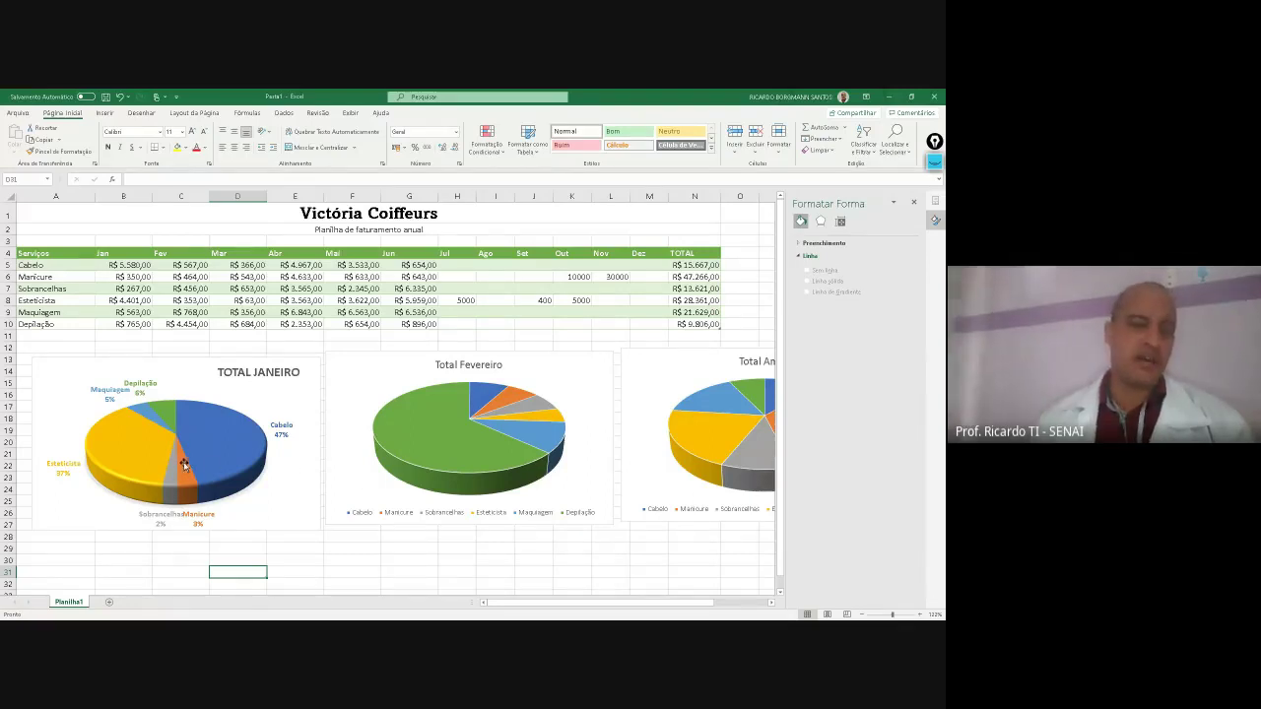
# Apply the January chart's style, with uppercase title and coloured labels outside the slices, to the Total Fevereiro chart
pyautogui.click(354, 488)
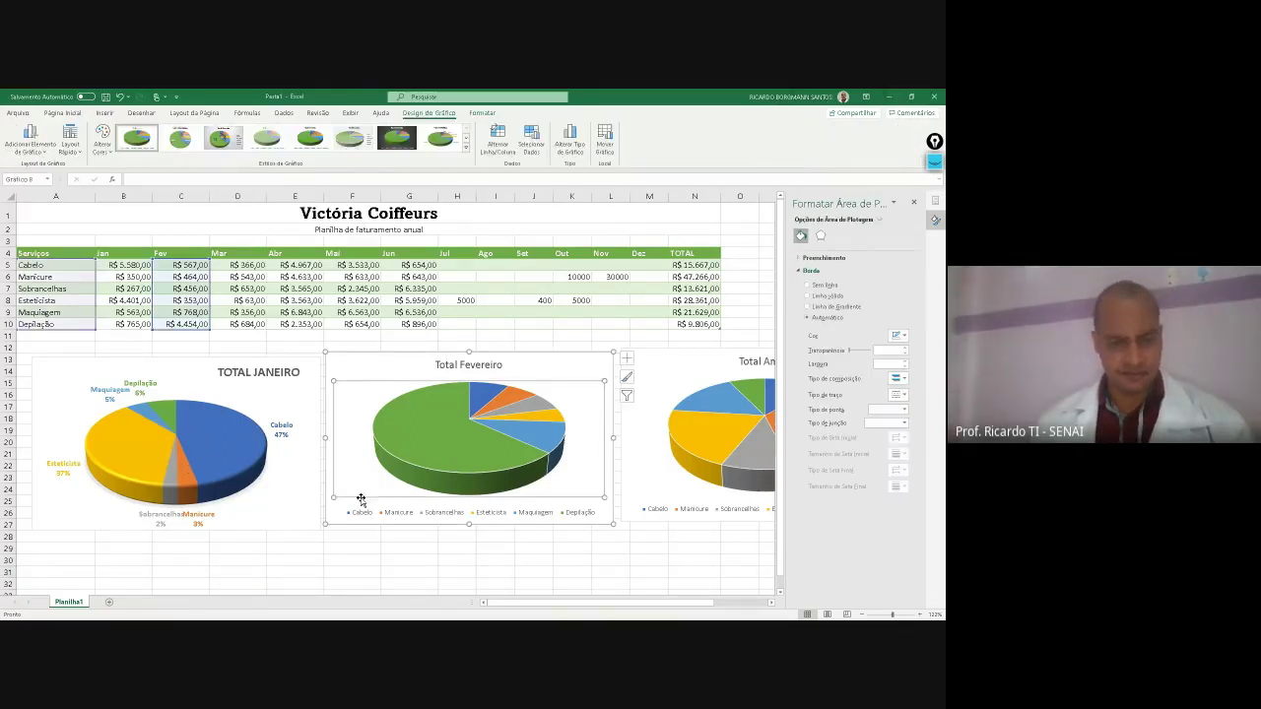
pyautogui.click(173, 451)
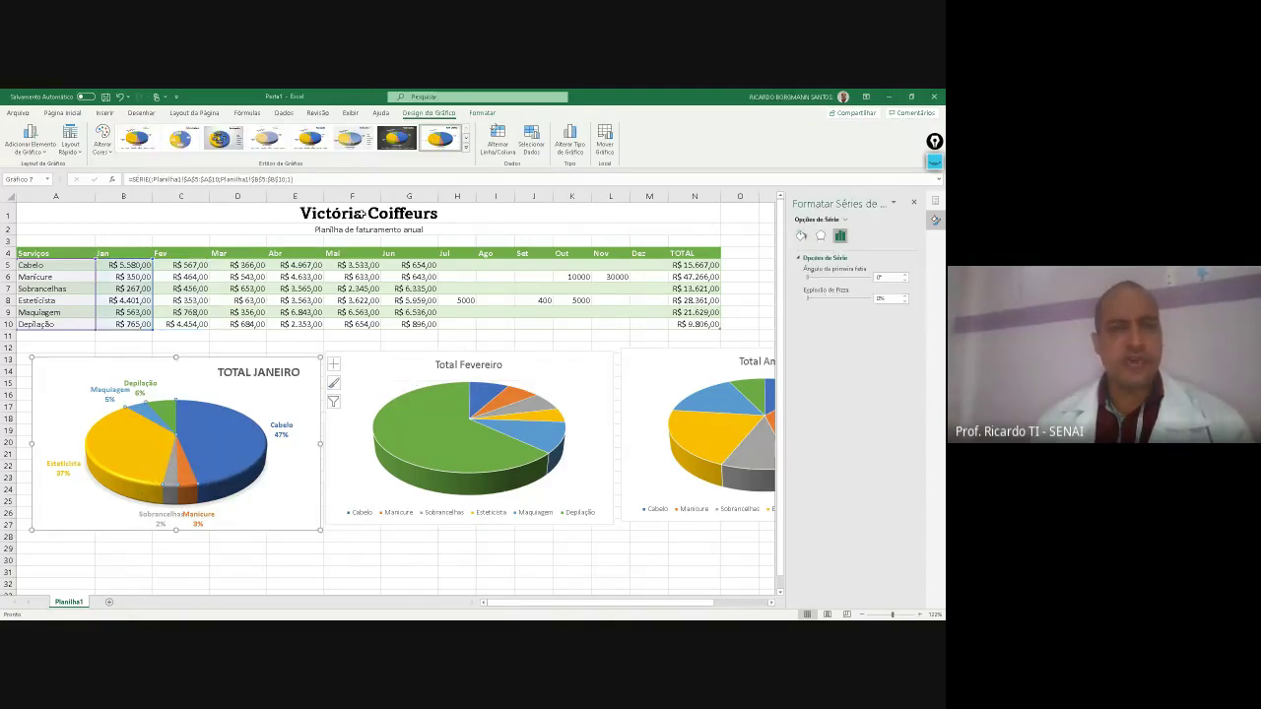
pyautogui.click(352, 484)
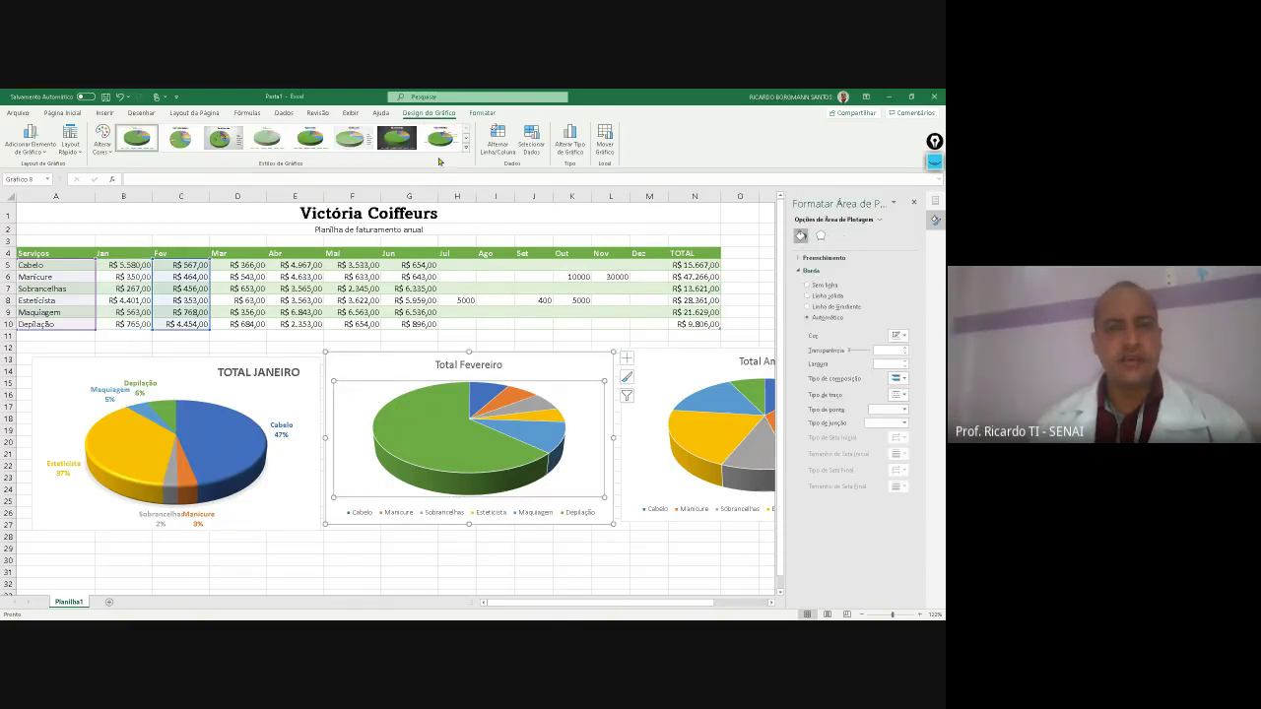
pyautogui.click(439, 141)
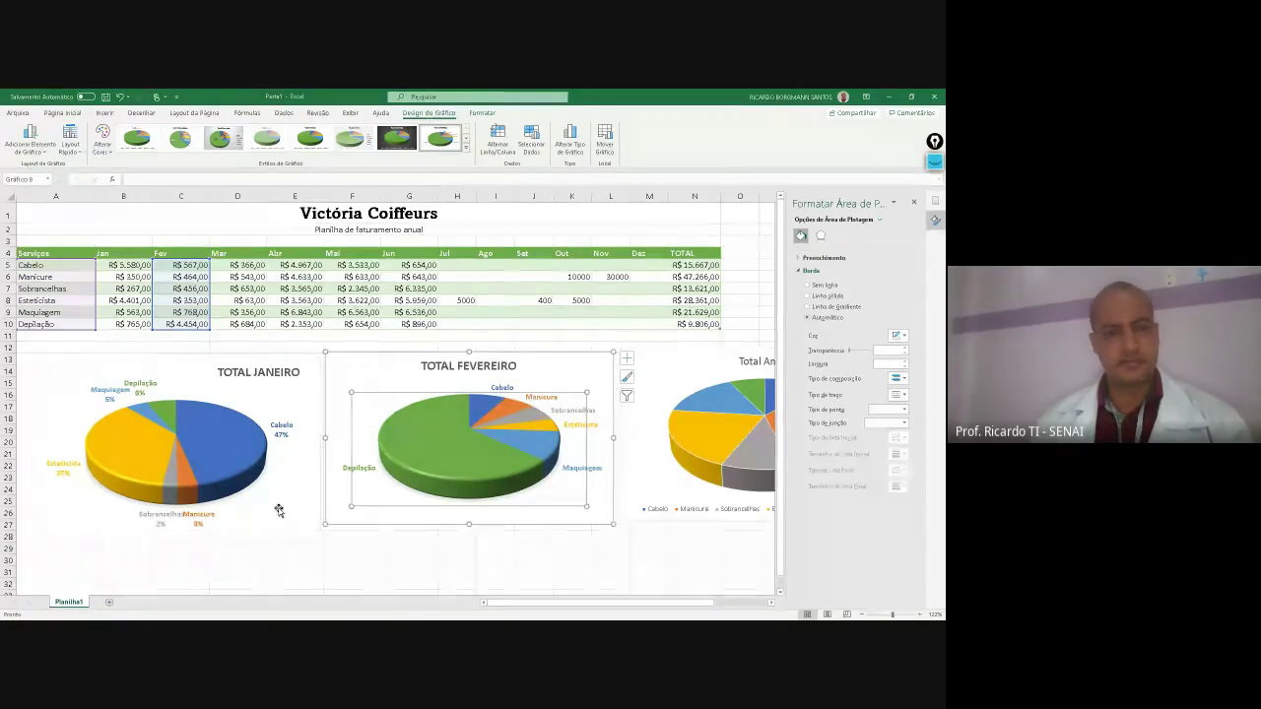
pyautogui.click(298, 559)
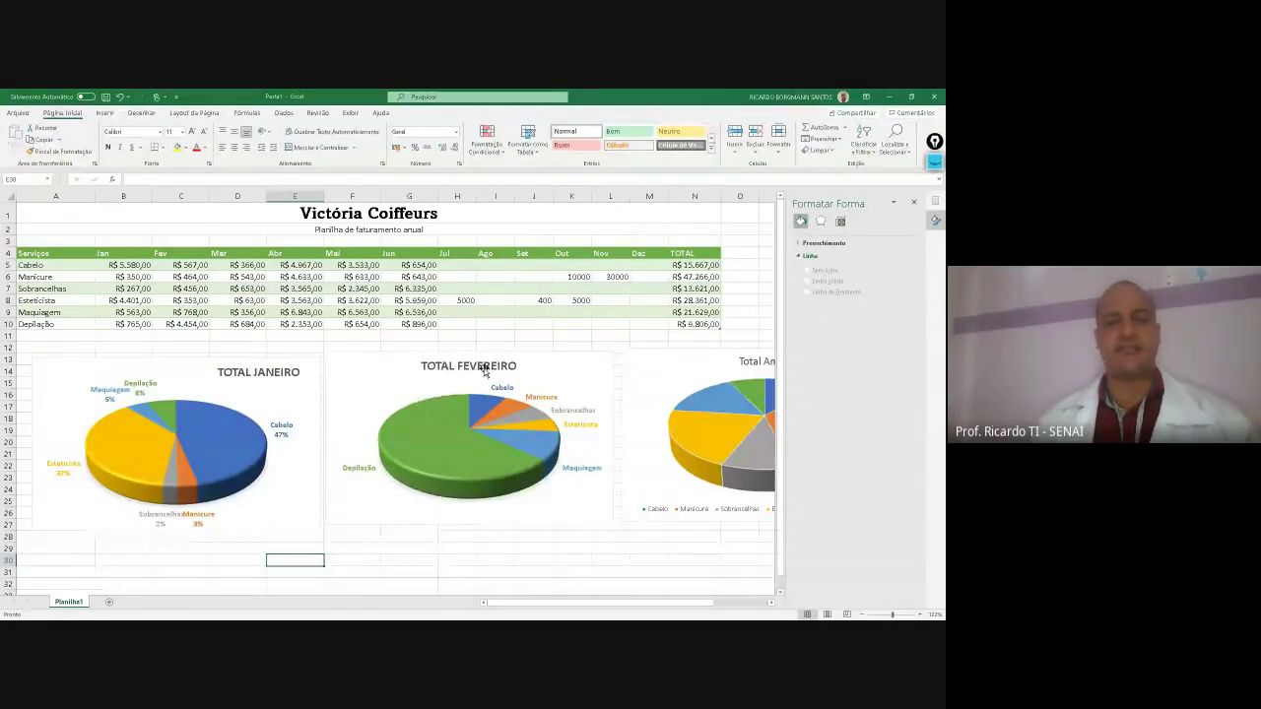
# View the table and all three charts together at 100% zoom, and check the empty area beneath the charts
pyautogui.scroll(-3, 479, 365)
pyautogui.click(519, 388)
pyautogui.click(124, 492)
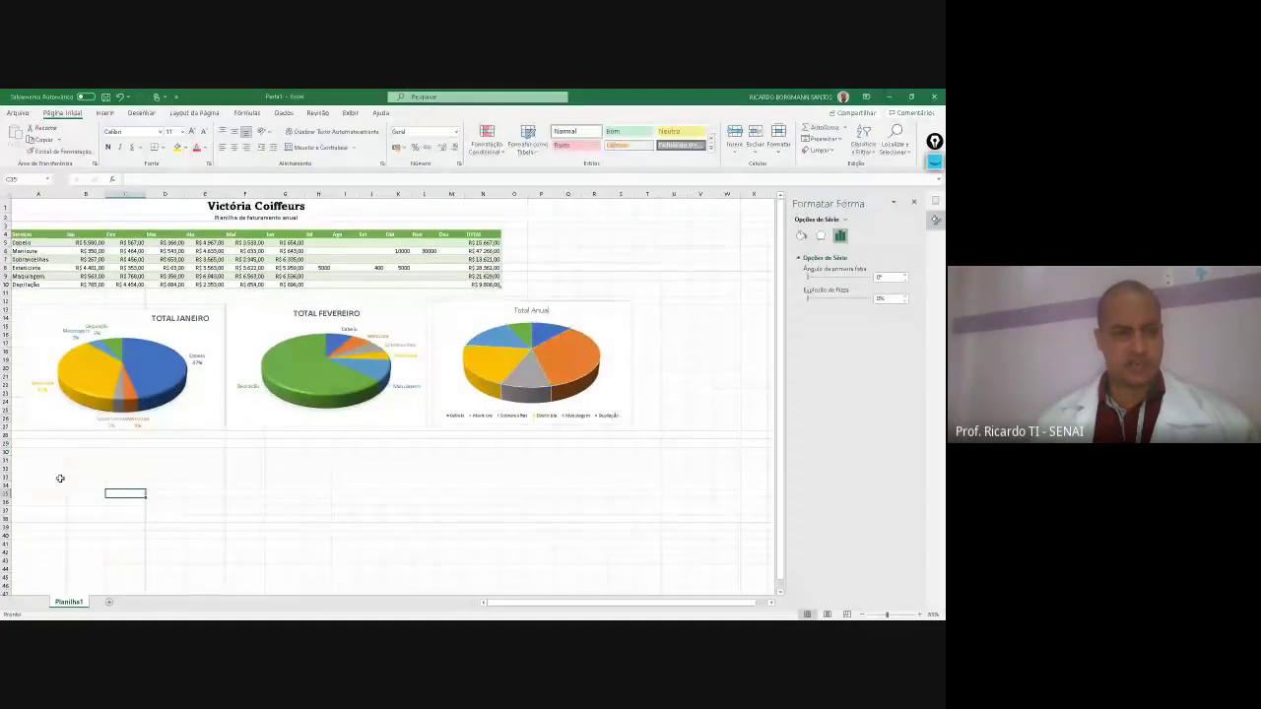
pyautogui.click(46, 455)
pyautogui.moveTo(46, 455); pyautogui.dragTo(528, 565)
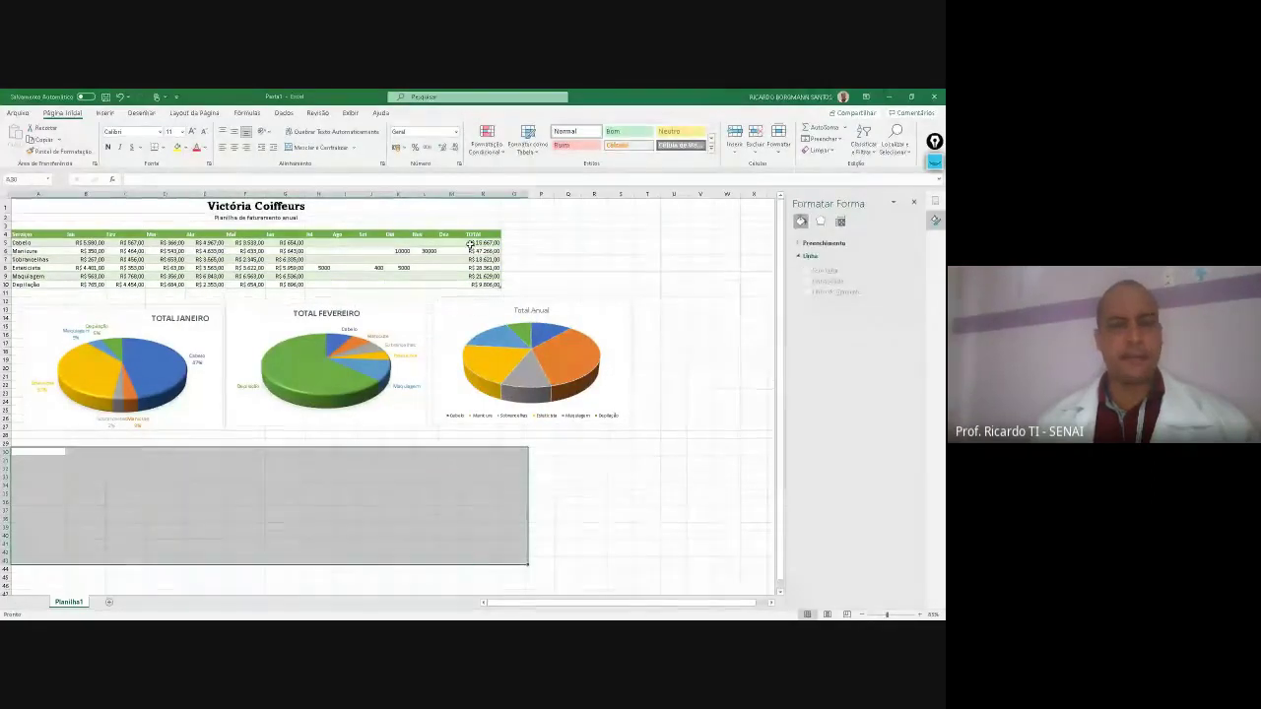
pyautogui.click(563, 472)
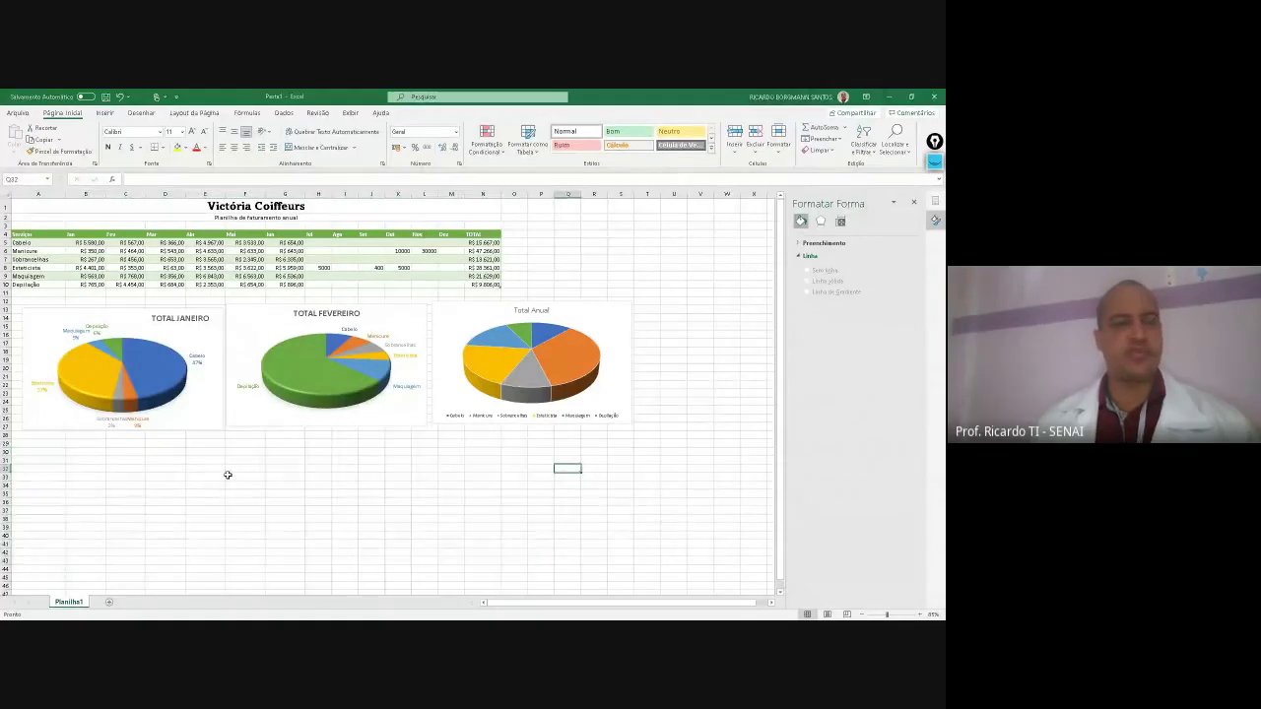
pyautogui.scroll(1, 231, 476)
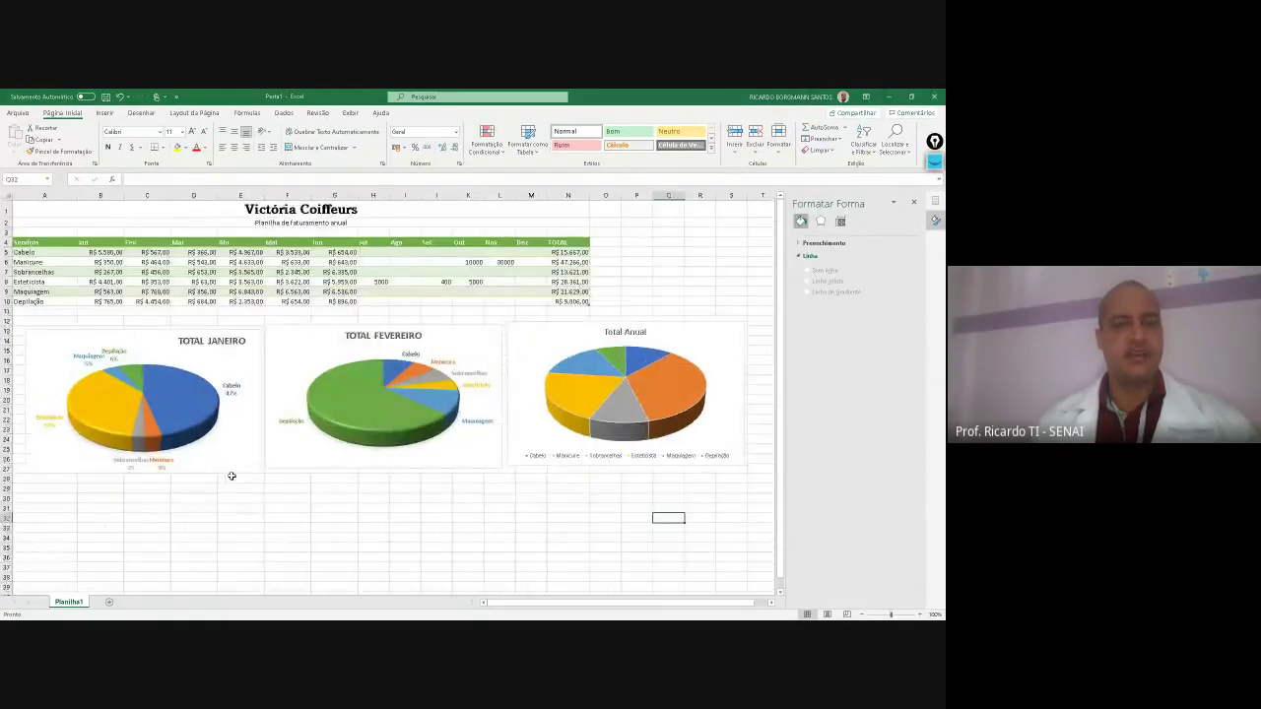
pyautogui.moveTo(69, 495); pyautogui.dragTo(606, 589)
pyautogui.scroll(-1, 606, 589)
pyautogui.click(604, 530)
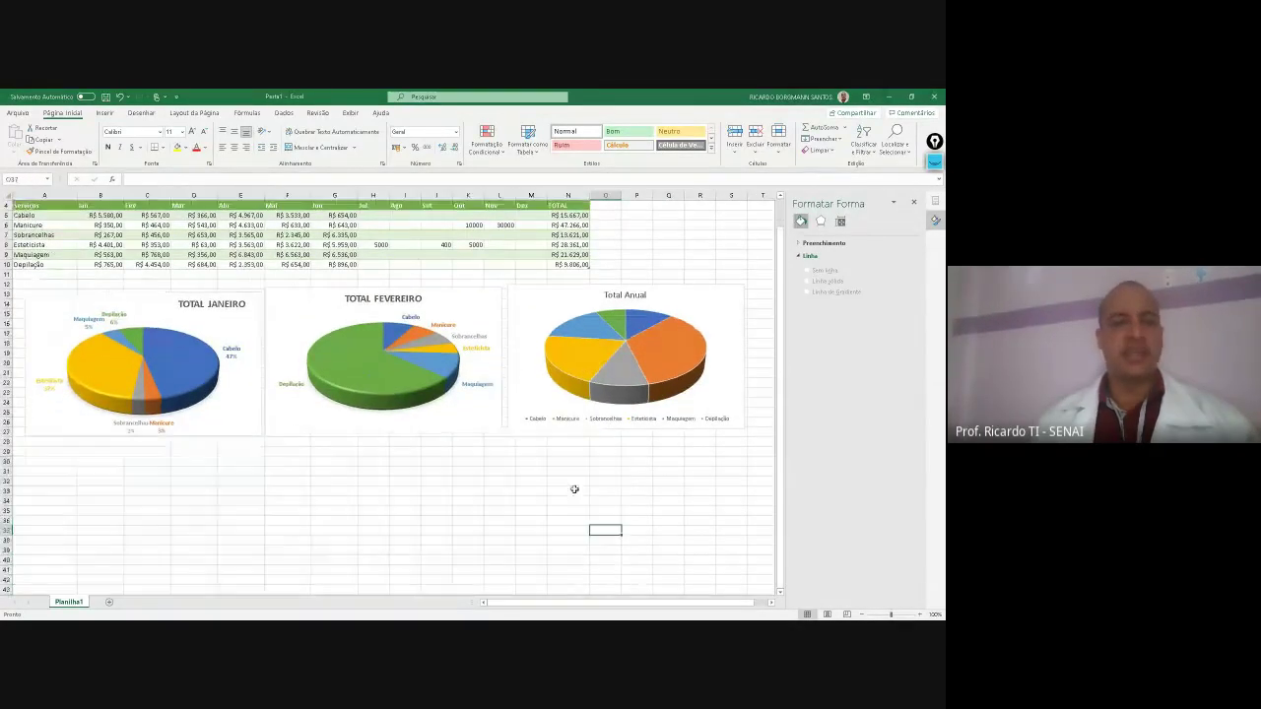
pyautogui.scroll(1, 463, 389)
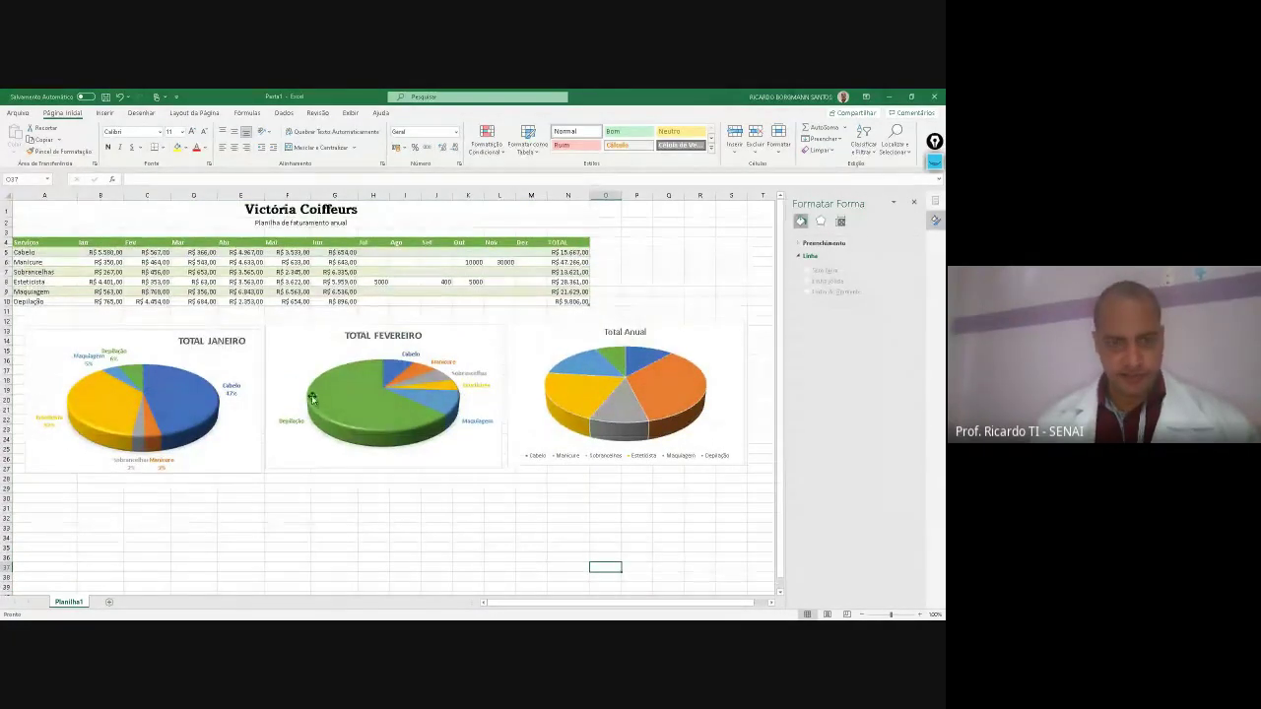
pyautogui.moveTo(99, 525); pyautogui.dragTo(551, 543)
pyautogui.click(144, 518)
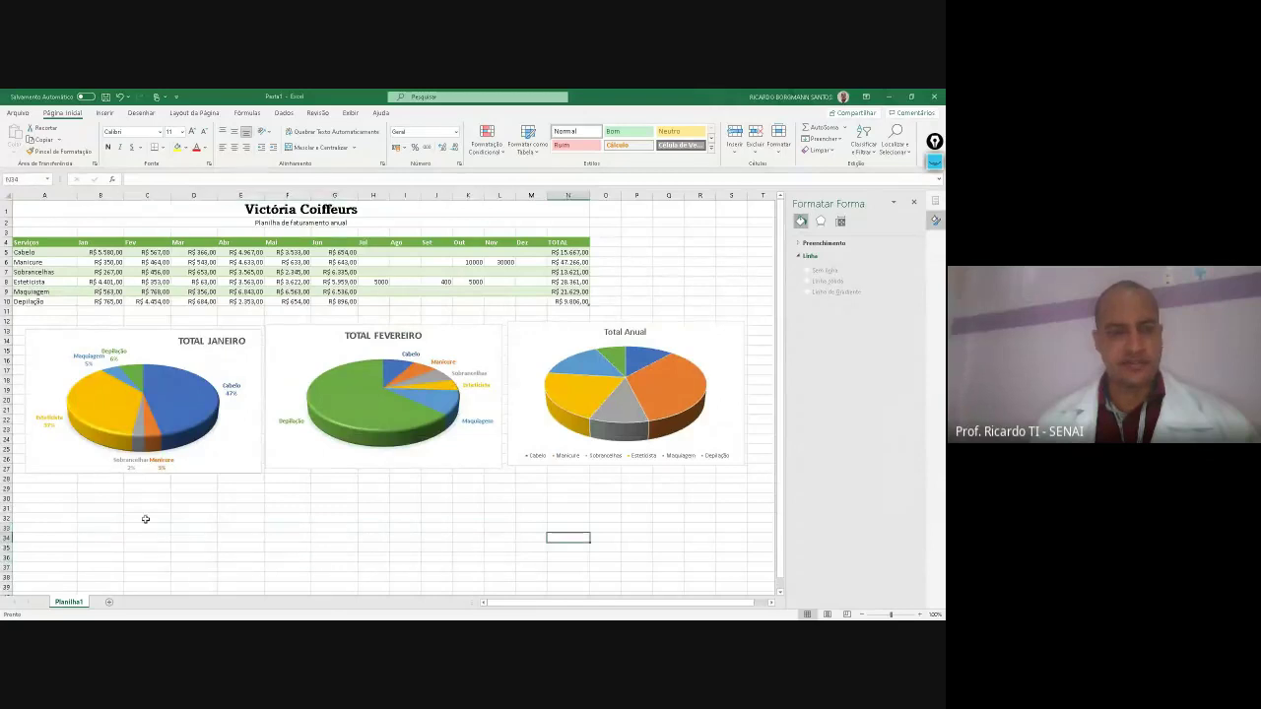
pyautogui.moveTo(94, 497); pyautogui.dragTo(570, 570)
pyautogui.click(626, 548)
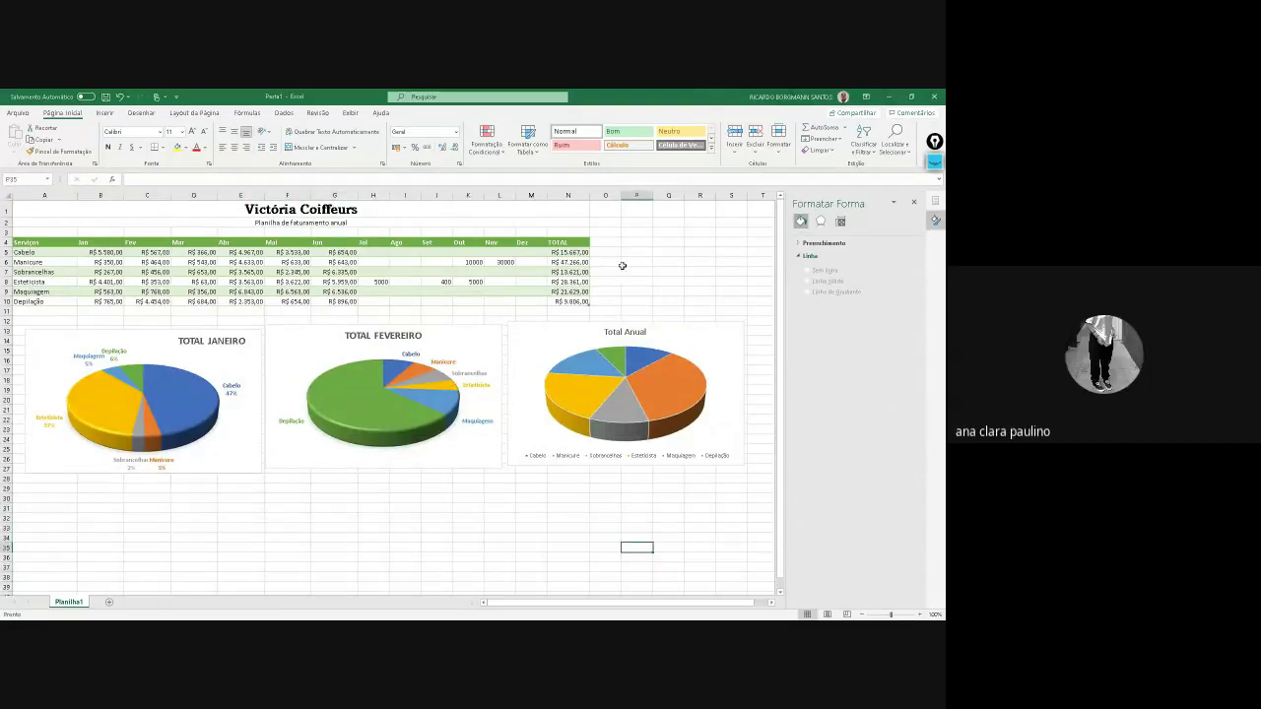
# Switch to the Google Meet call, read through its chat messages, and return to the salon workbook in Excel
pyautogui.click(889, 96)
pyautogui.moveTo(319, 613)
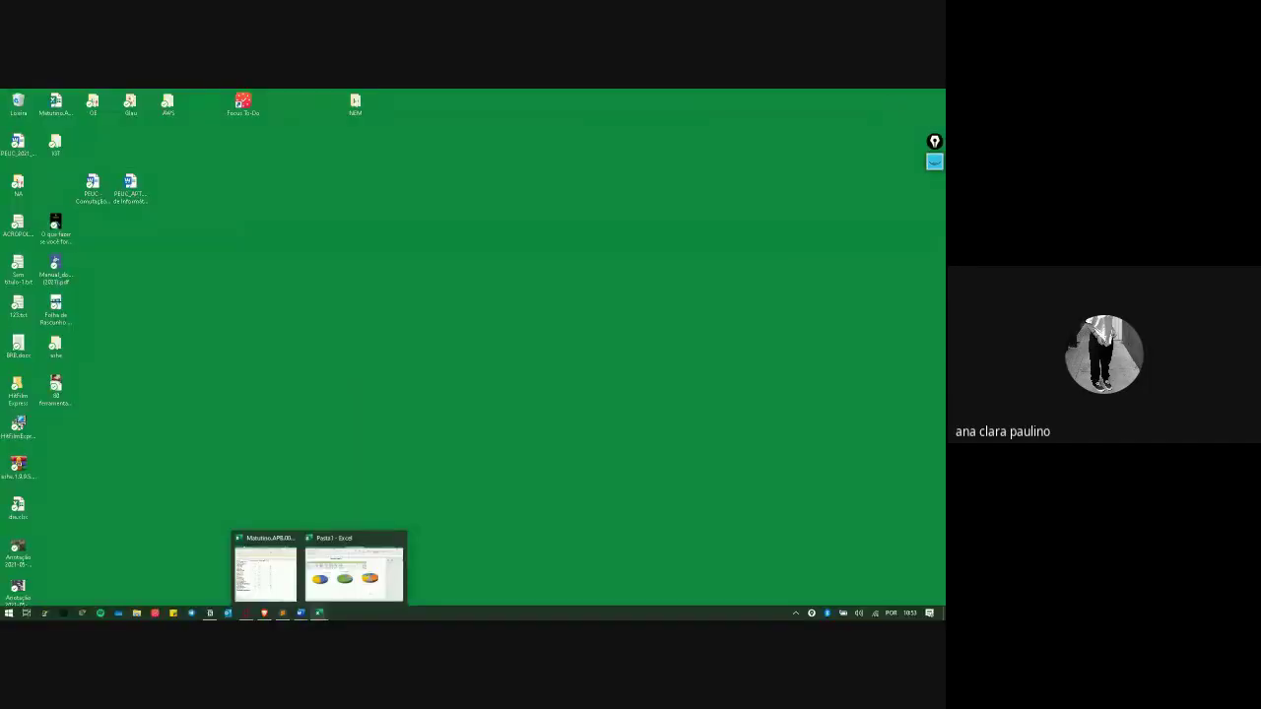
pyautogui.moveTo(265, 614)
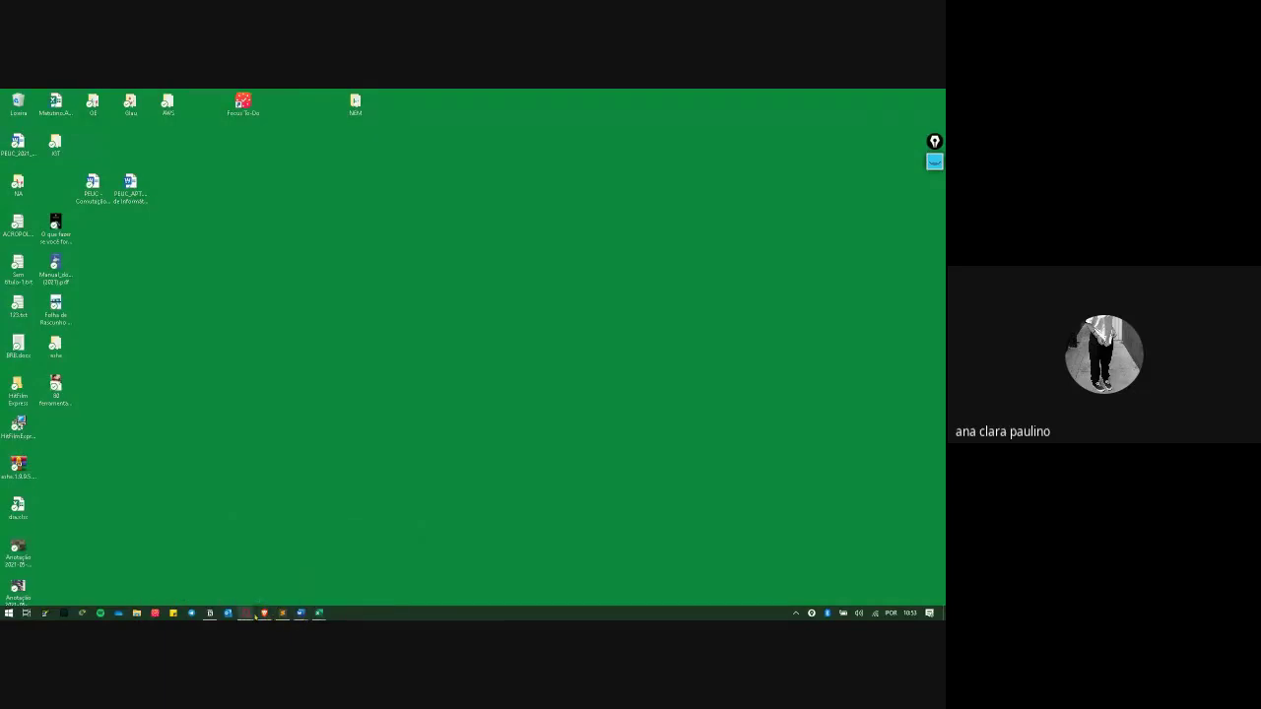
pyautogui.click(206, 578)
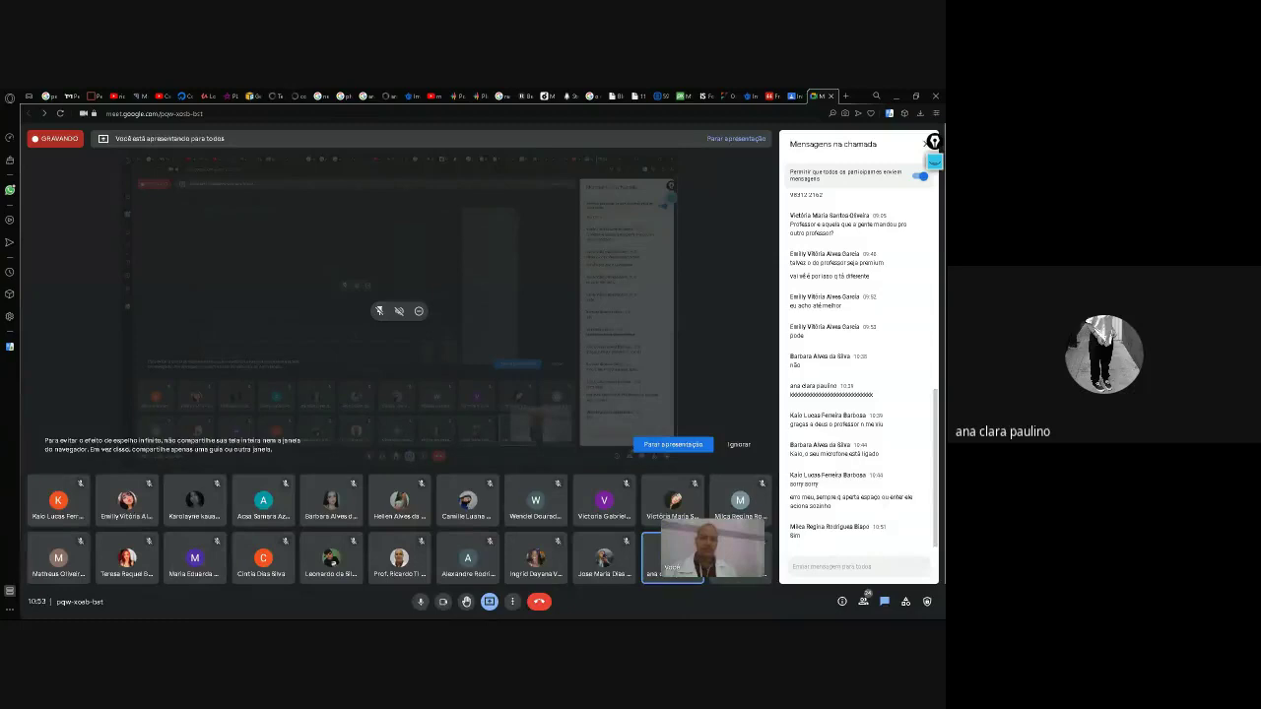
pyautogui.scroll(10, 832, 529)
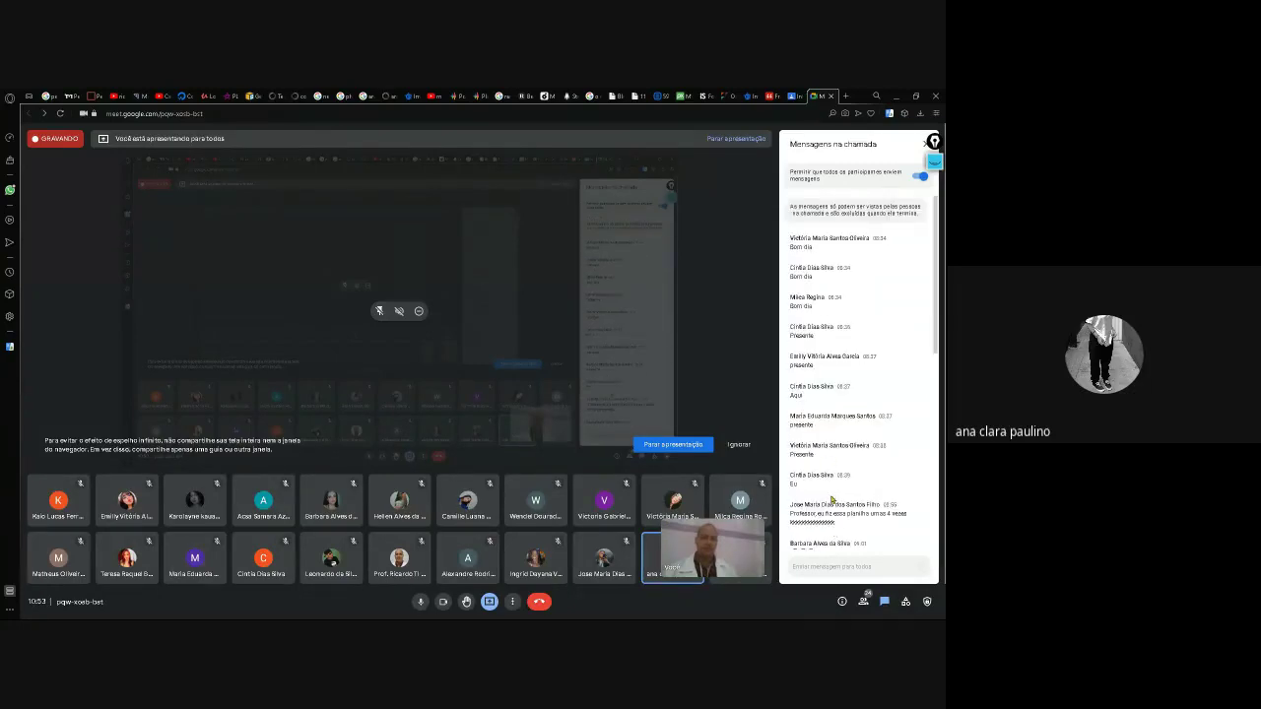
pyautogui.scroll(-5, 833, 501)
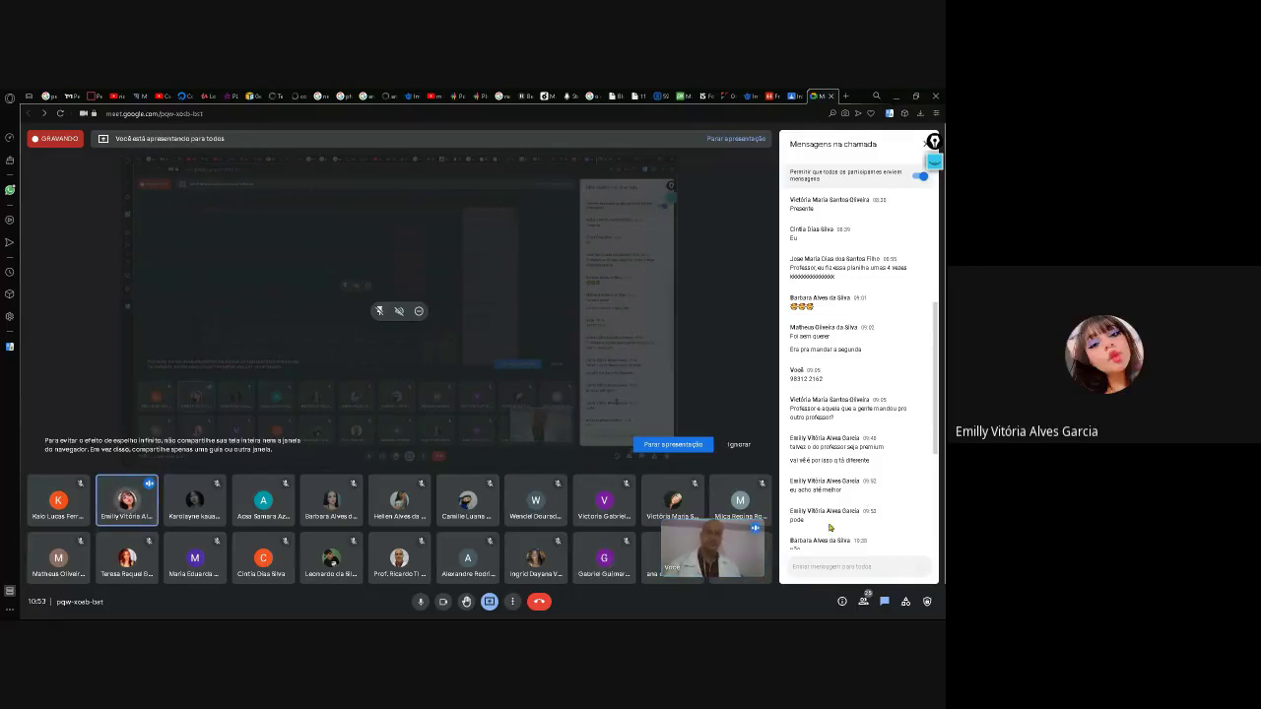
pyautogui.press('super+d')
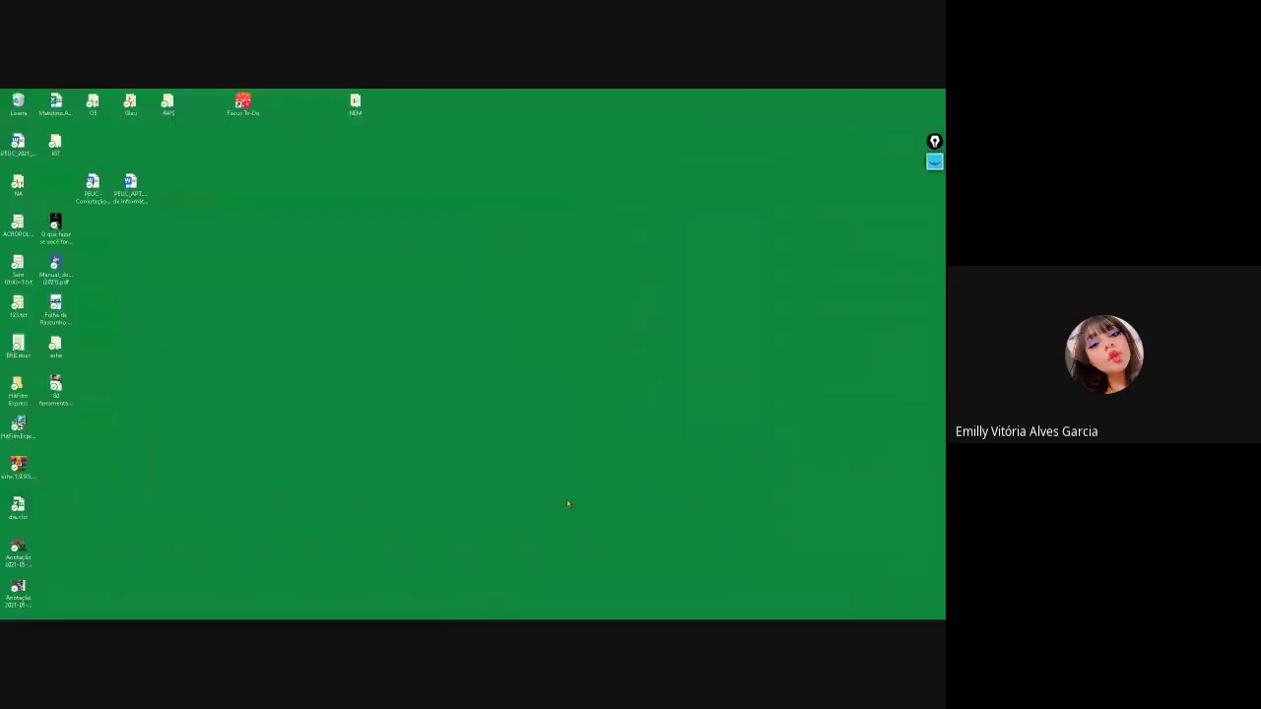
pyautogui.press('super')
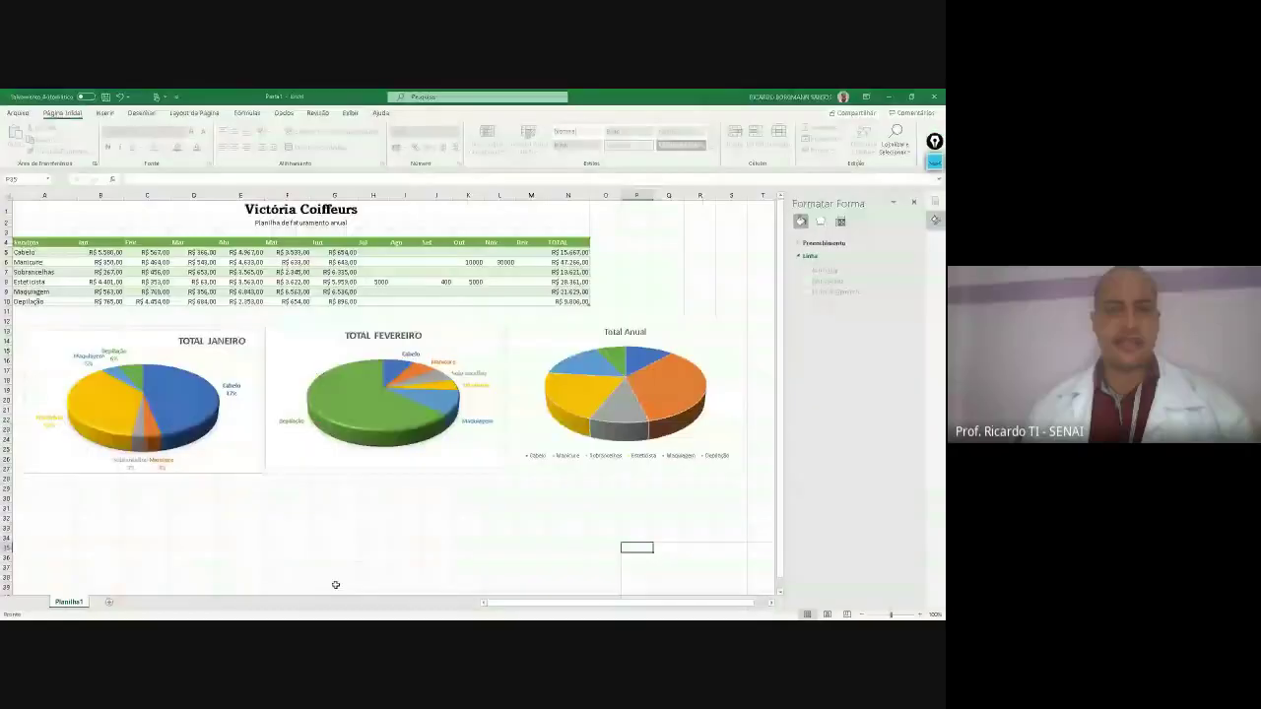
pyautogui.click(338, 591)
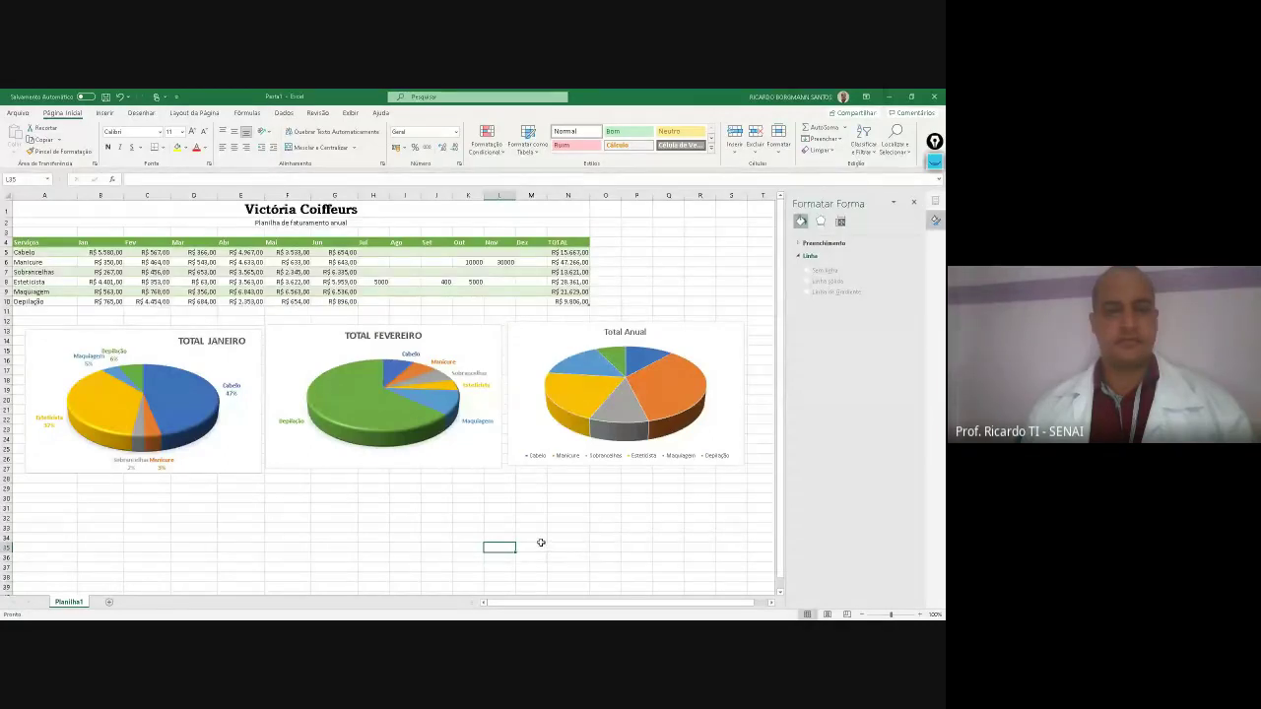
# Delete the January, February and annual pie charts from beneath the billing table
pyautogui.click(569, 423)
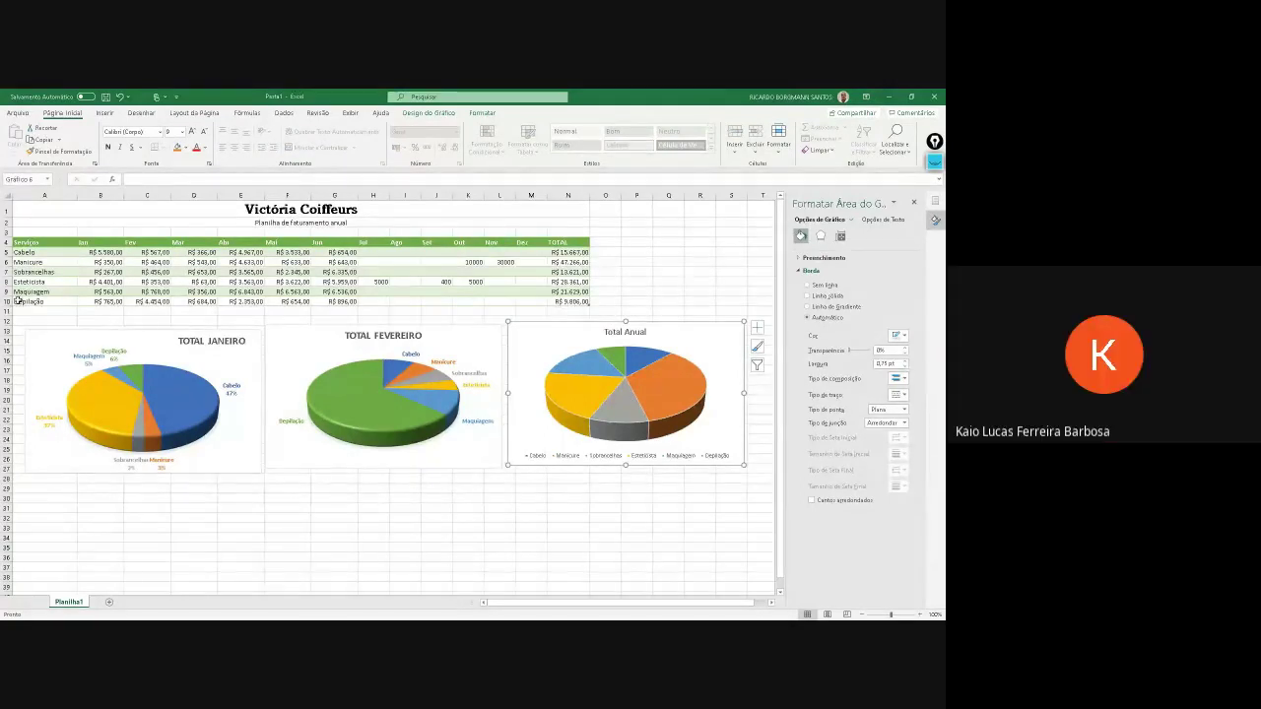
pyautogui.click(708, 349)
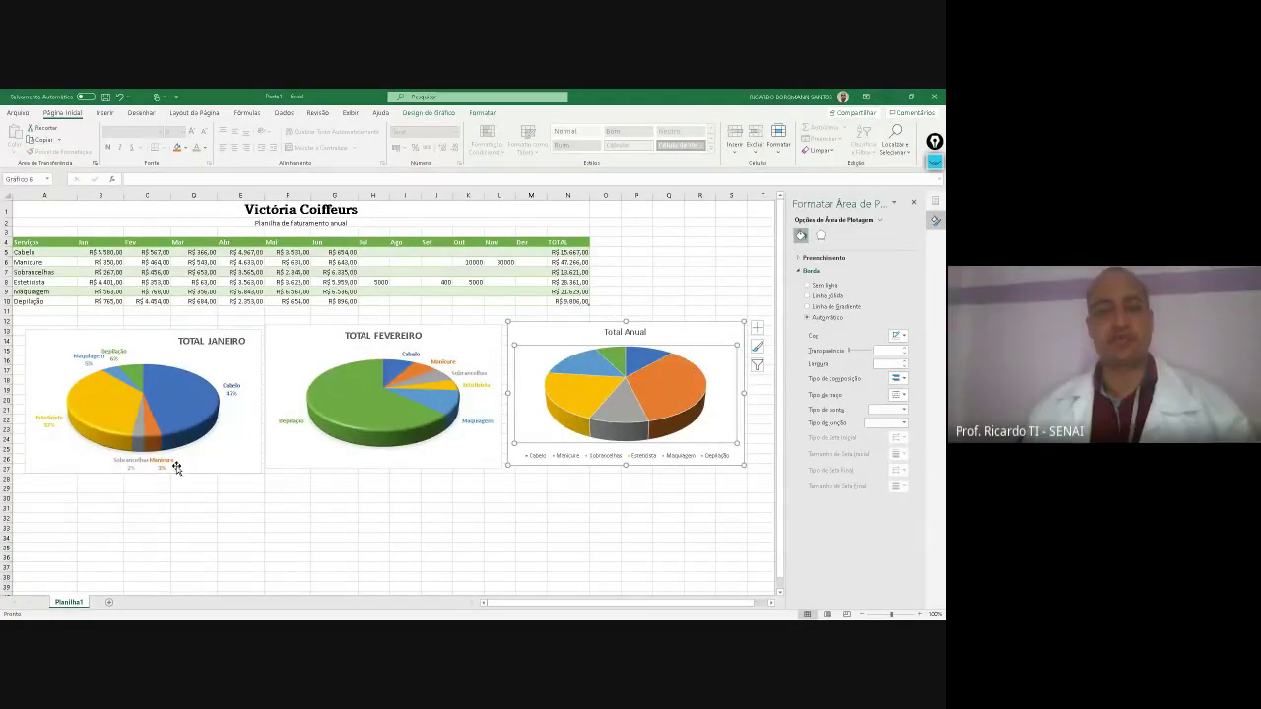
pyautogui.moveTo(662, 529); pyautogui.dragTo(57, 352)
pyautogui.click(564, 350)
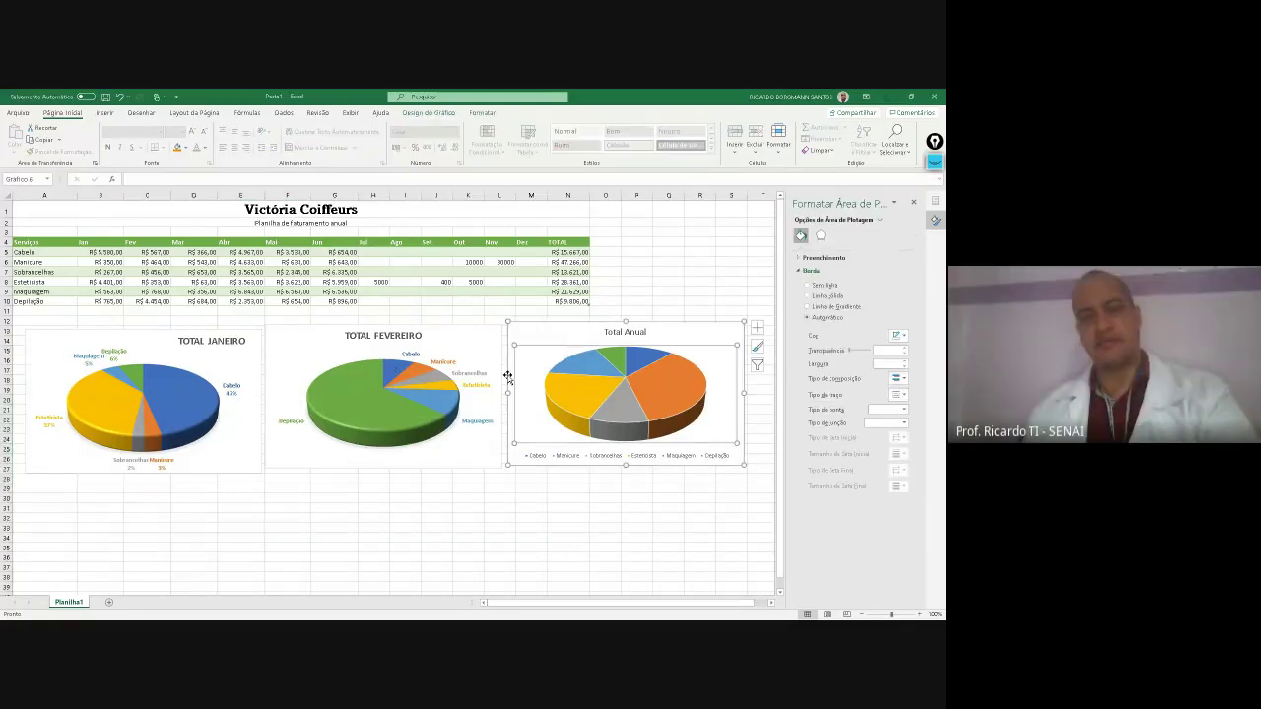
pyautogui.click(433, 341)
pyautogui.press('Delete')
pyautogui.click(172, 343)
pyautogui.press('Delete')
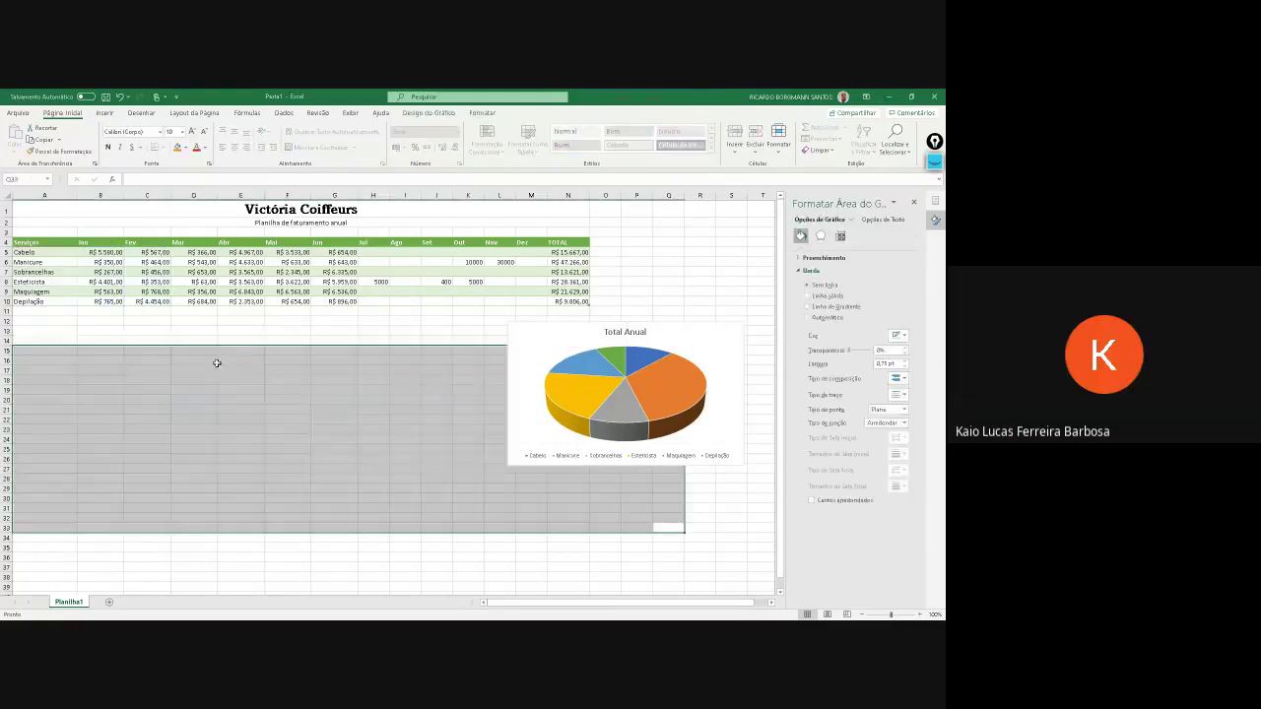
pyautogui.click(670, 371)
pyautogui.click(671, 339)
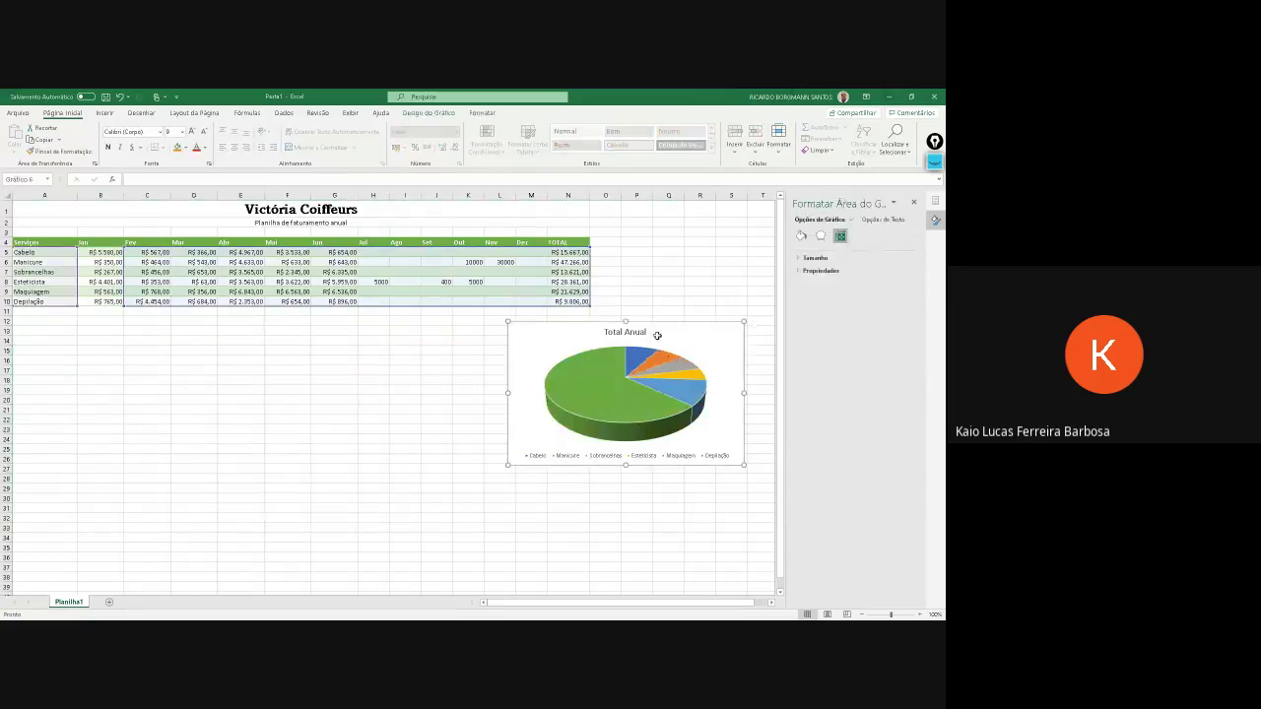
pyautogui.press('Delete')
pyautogui.click(510, 400)
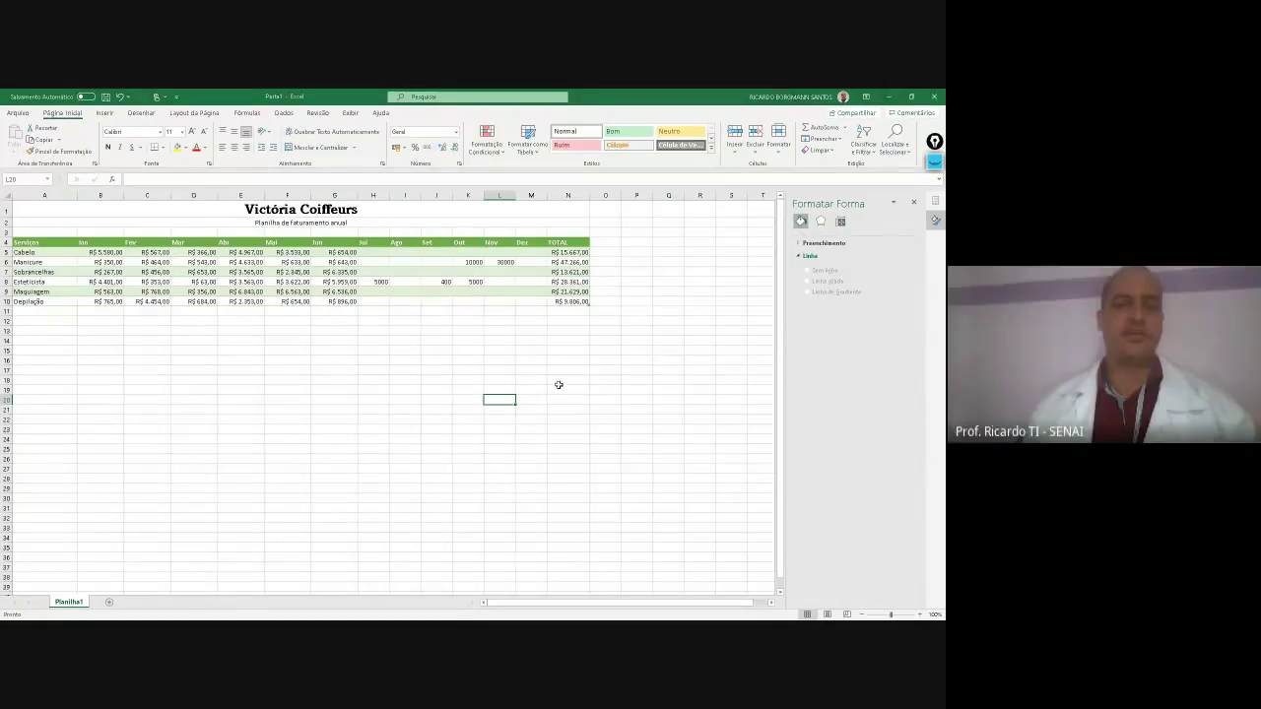
pyautogui.click(460, 429)
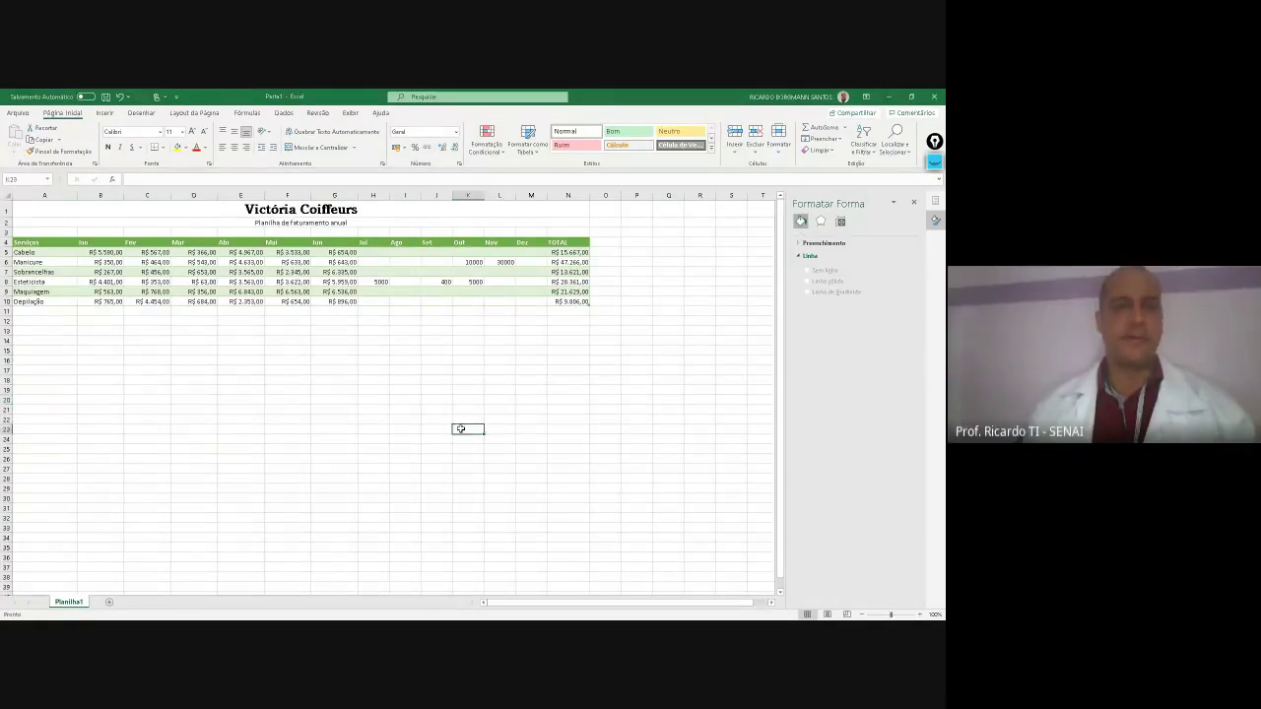
pyautogui.click(306, 398)
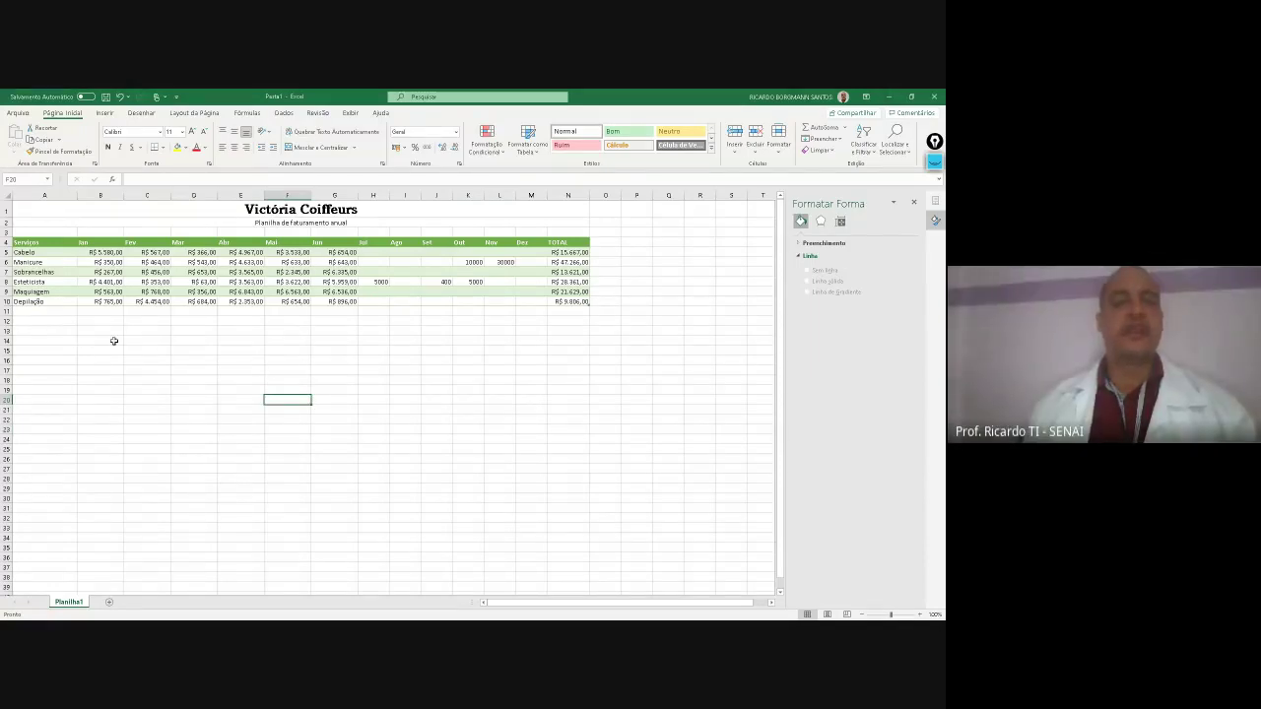
pyautogui.click(528, 392)
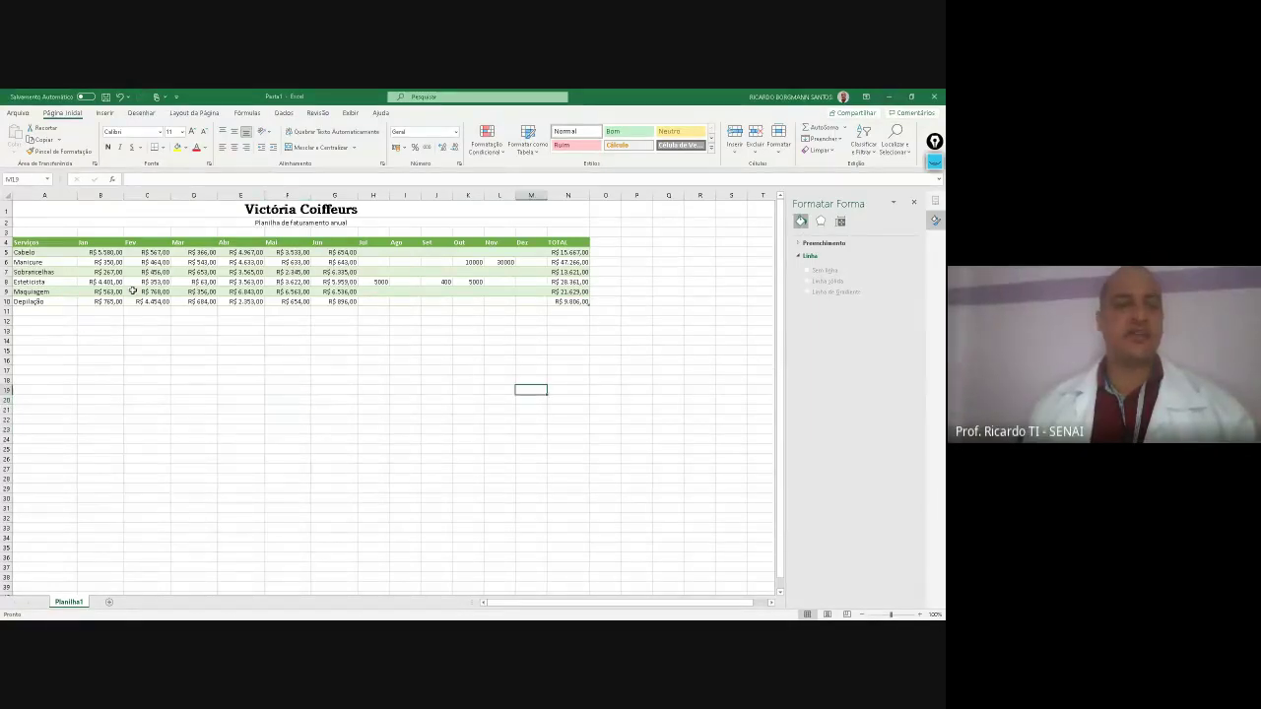
pyautogui.moveTo(39, 250); pyautogui.dragTo(591, 315)
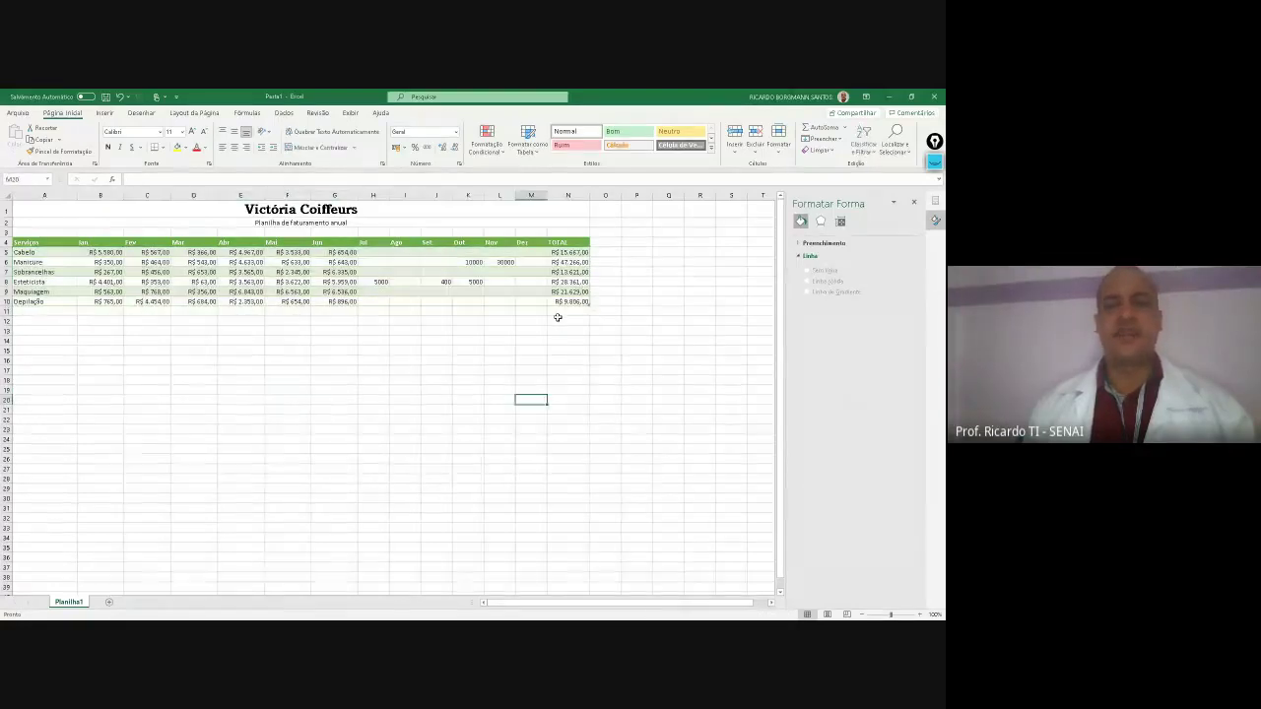
pyautogui.click(568, 242)
pyautogui.moveTo(576, 262); pyautogui.dragTo(565, 301)
pyautogui.click(531, 399)
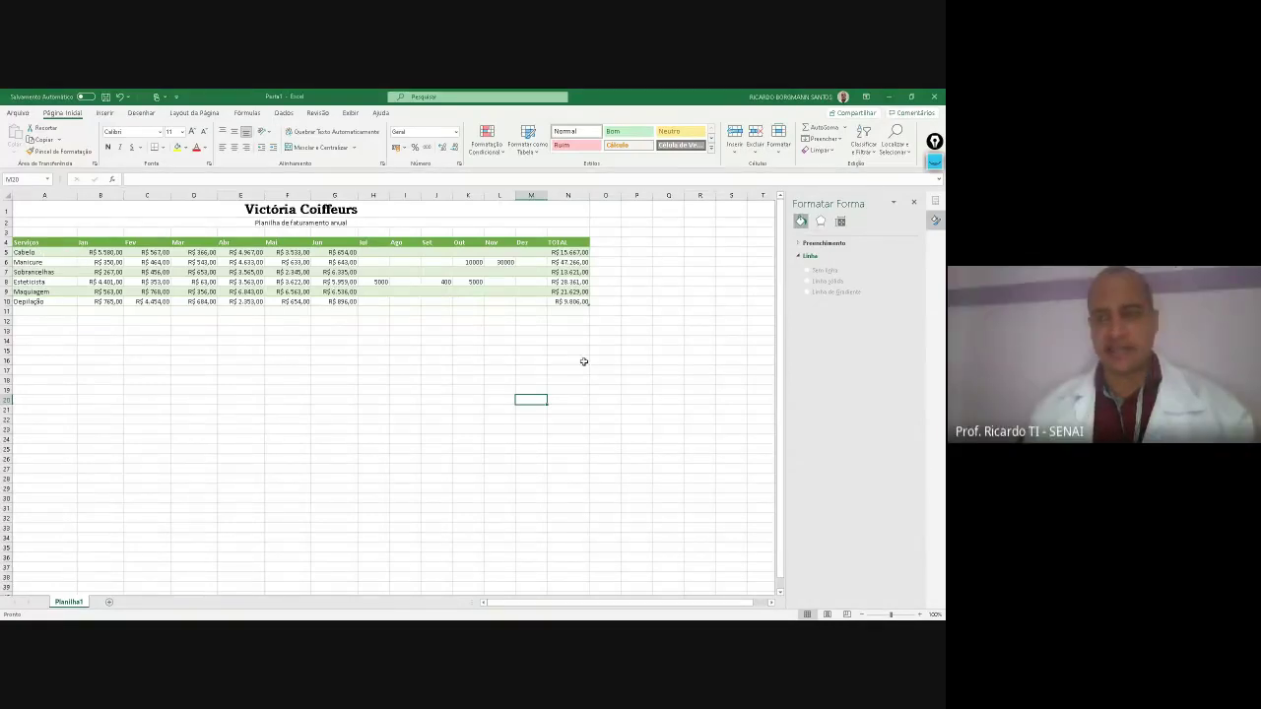
# Close the shape formatting pane so the worksheet uses the full window width
pyautogui.click(914, 203)
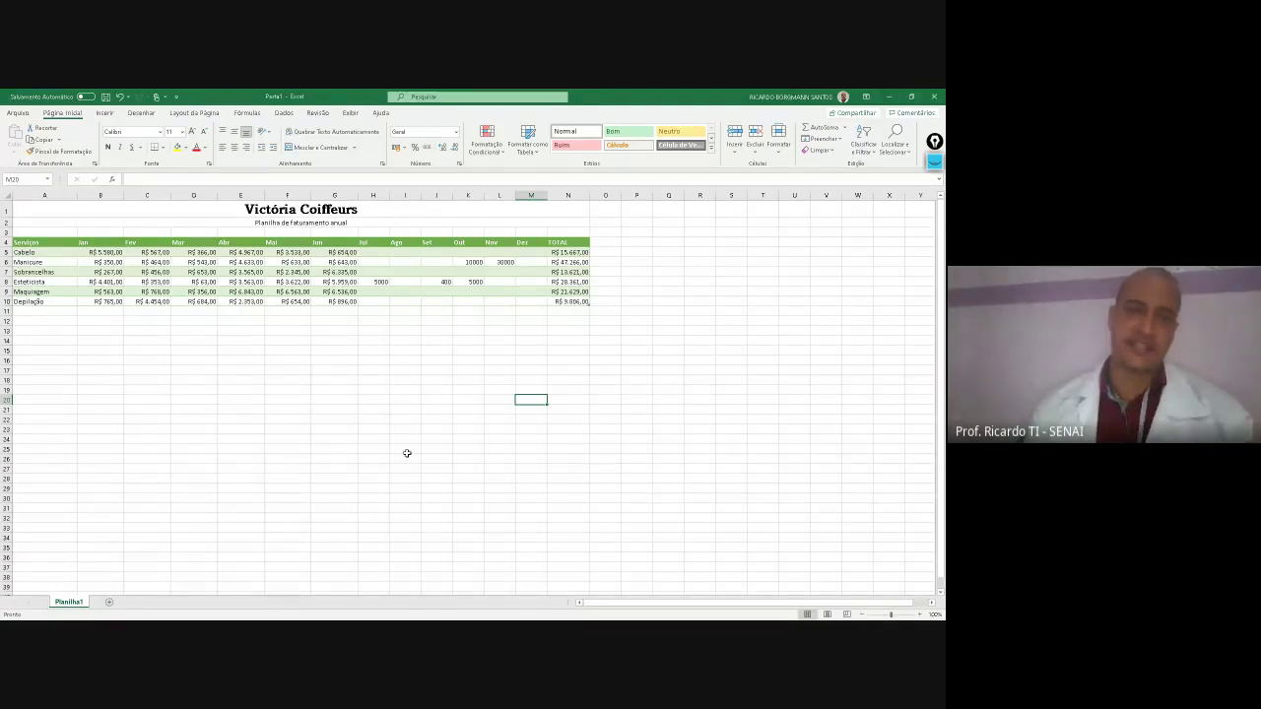
pyautogui.click(443, 420)
pyautogui.click(82, 344)
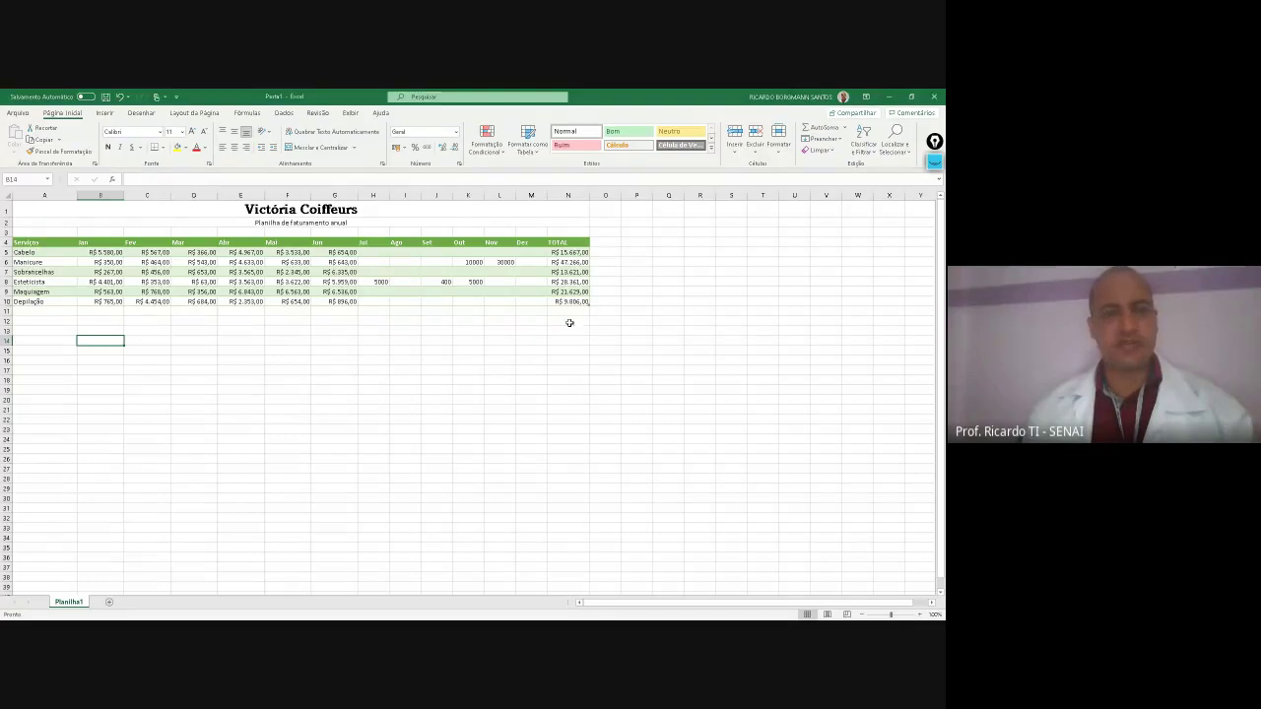
# Fill in the July revenue: Cabelo 232, Manicure 344, Sobrancelhas 3232, Maquiagem 232 and Depilação 23232
pyautogui.click(380, 262)
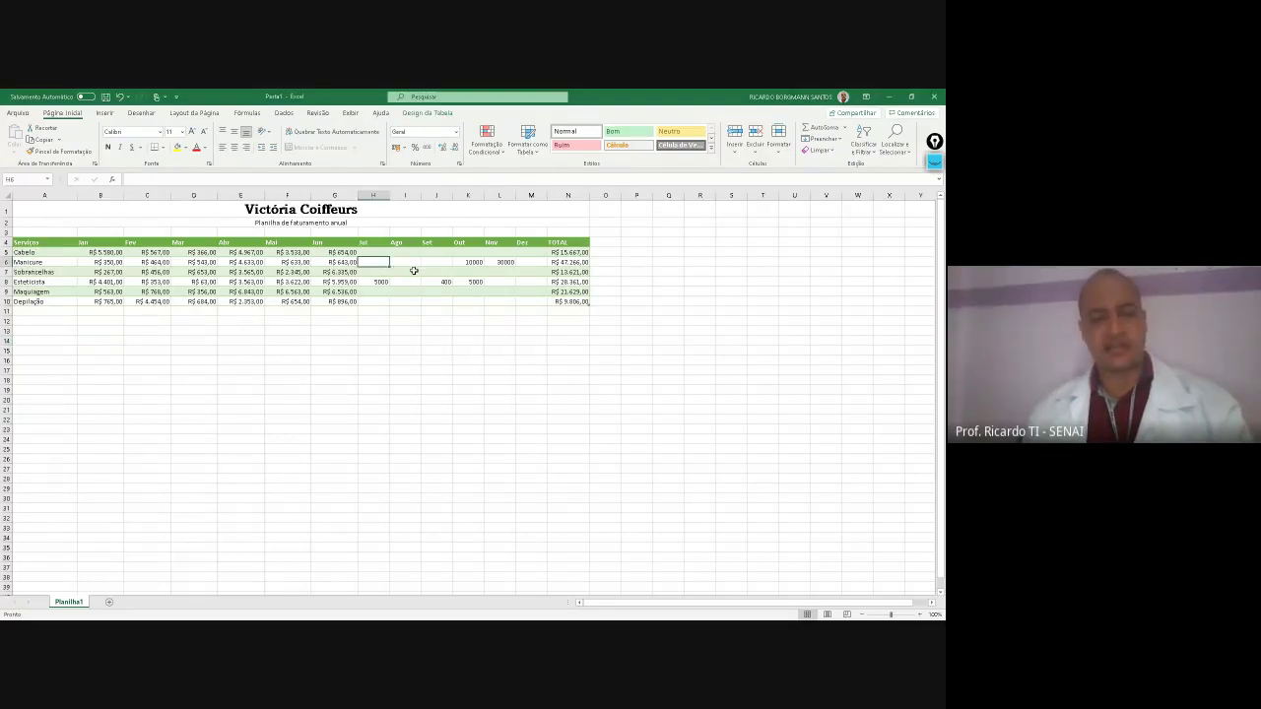
pyautogui.write('344')
pyautogui.press('Return')
pyautogui.write('32')
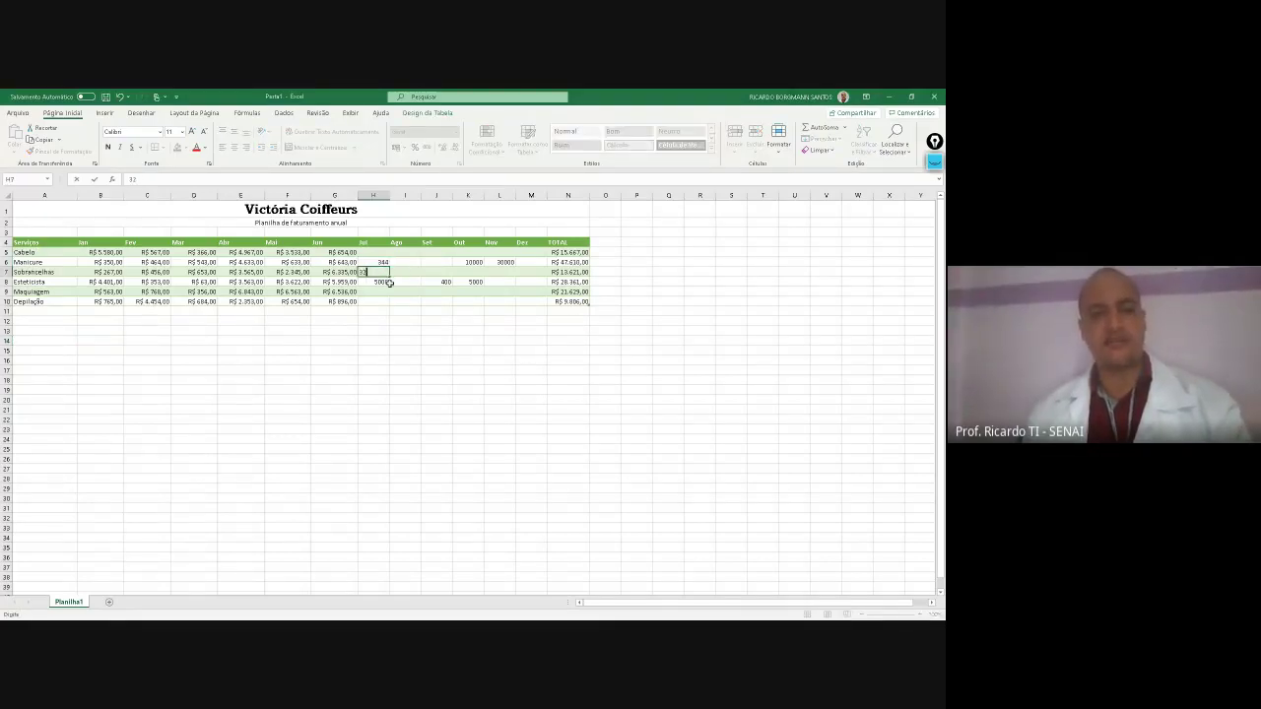
pyautogui.write('32')
pyautogui.click(369, 294)
pyautogui.write('232')
pyautogui.click(383, 304)
pyautogui.write('23232')
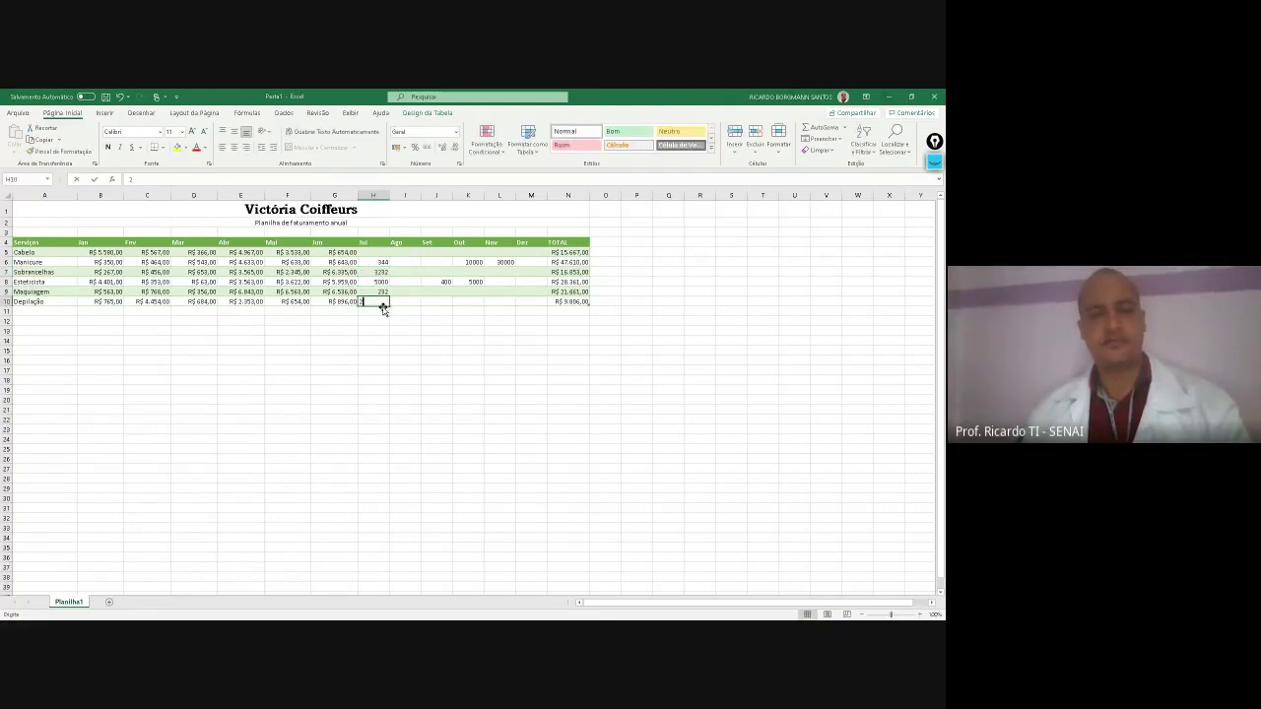
pyautogui.click(379, 258)
pyautogui.click(380, 253)
pyautogui.write('232')
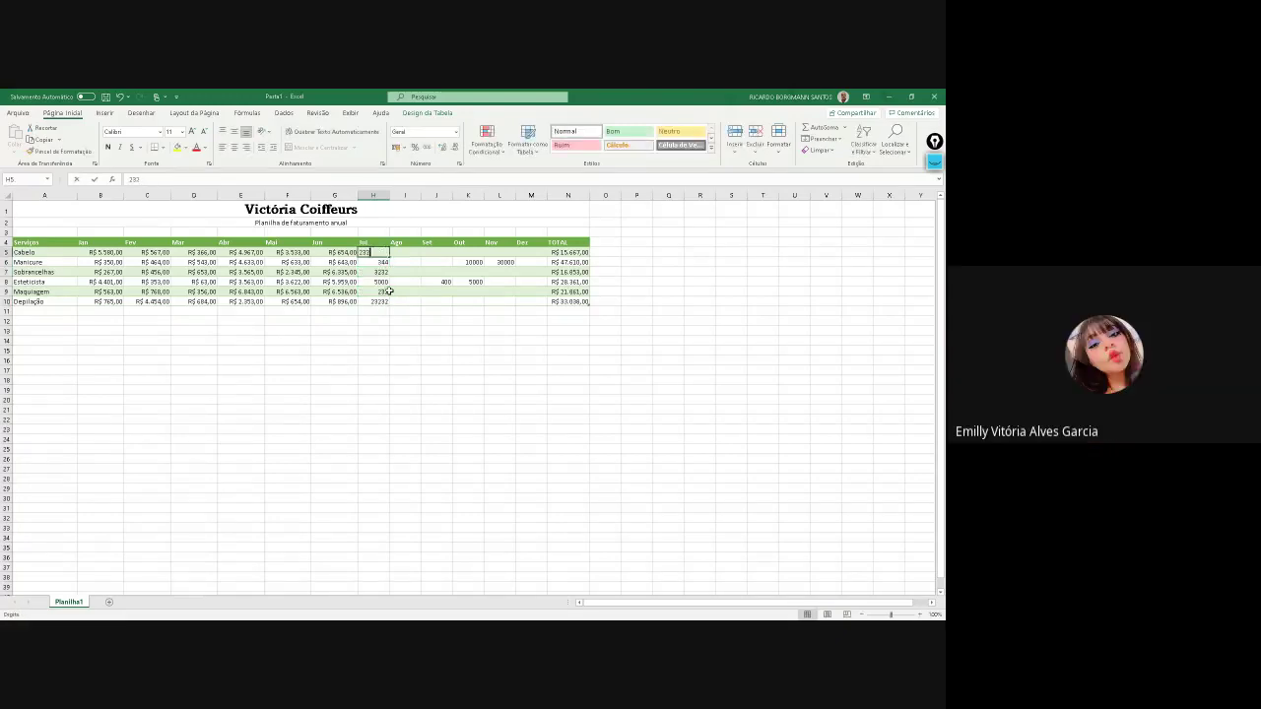
pyautogui.click(404, 340)
# Clear the September to December values for the services from Cabelo to Maquiagem
pyautogui.moveTo(437, 252); pyautogui.dragTo(518, 292)
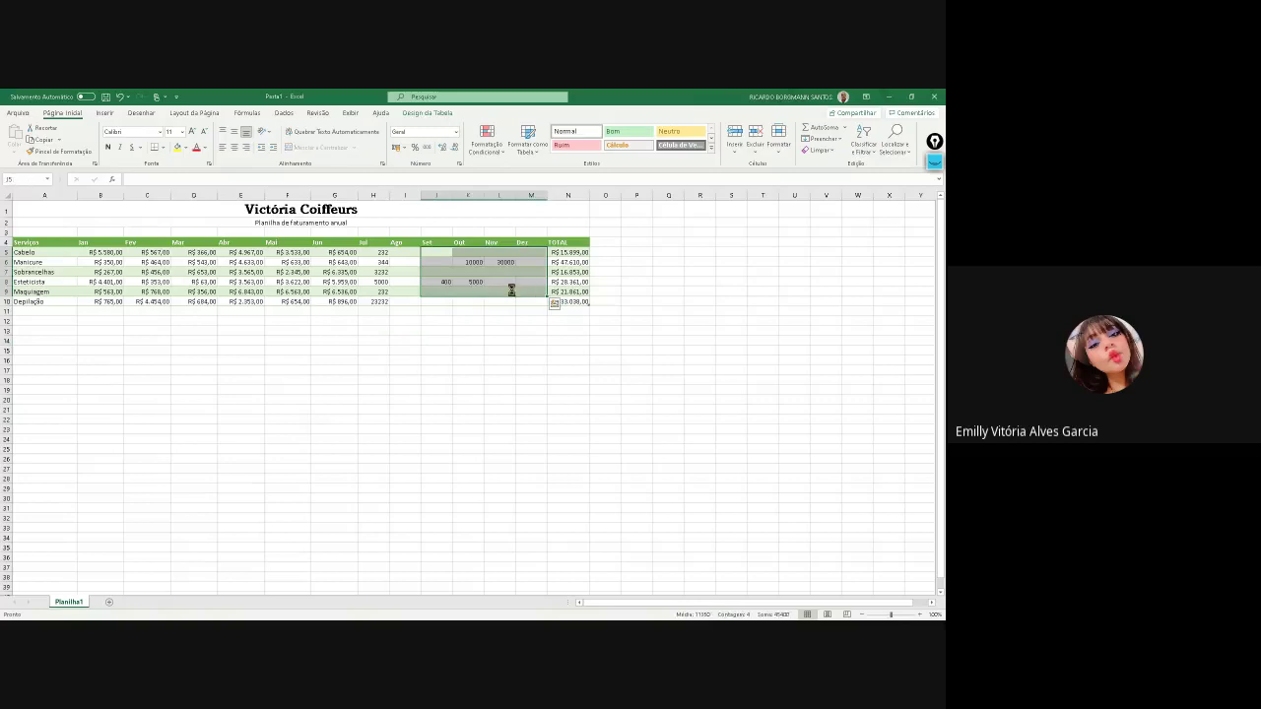
pyautogui.press('Delete')
pyautogui.click(500, 379)
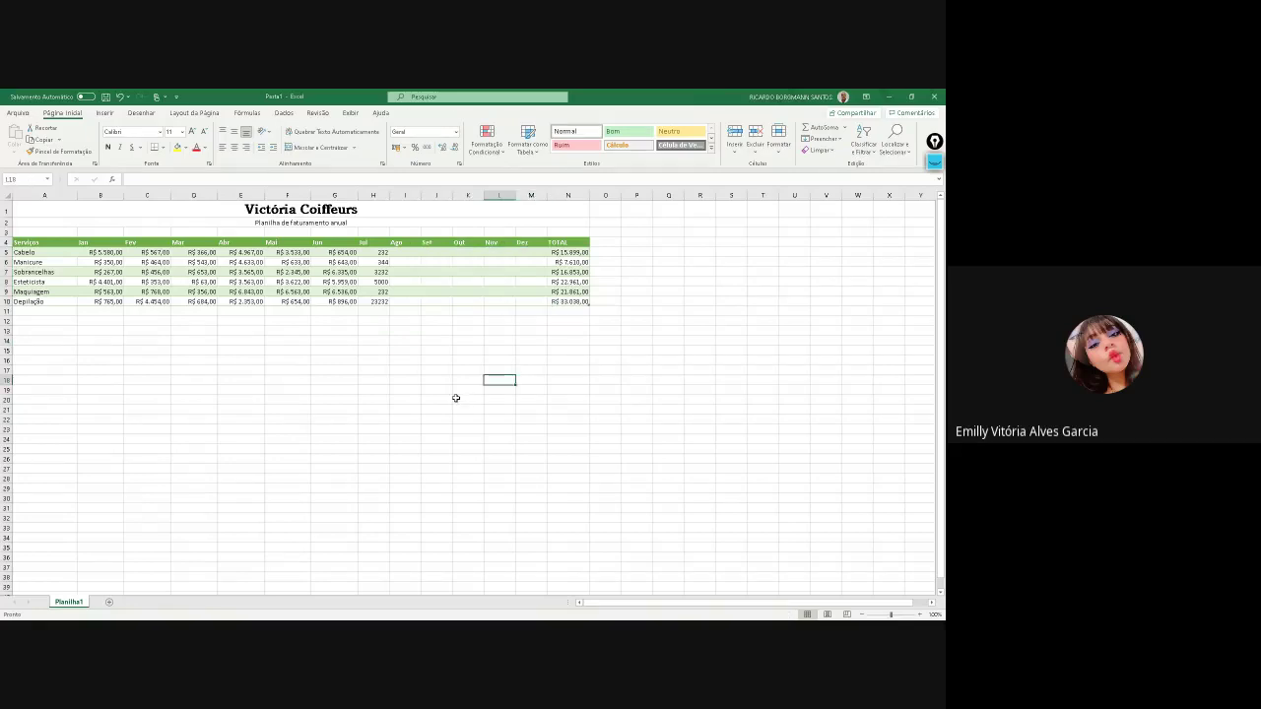
pyautogui.press('Right')
pyautogui.click(607, 459)
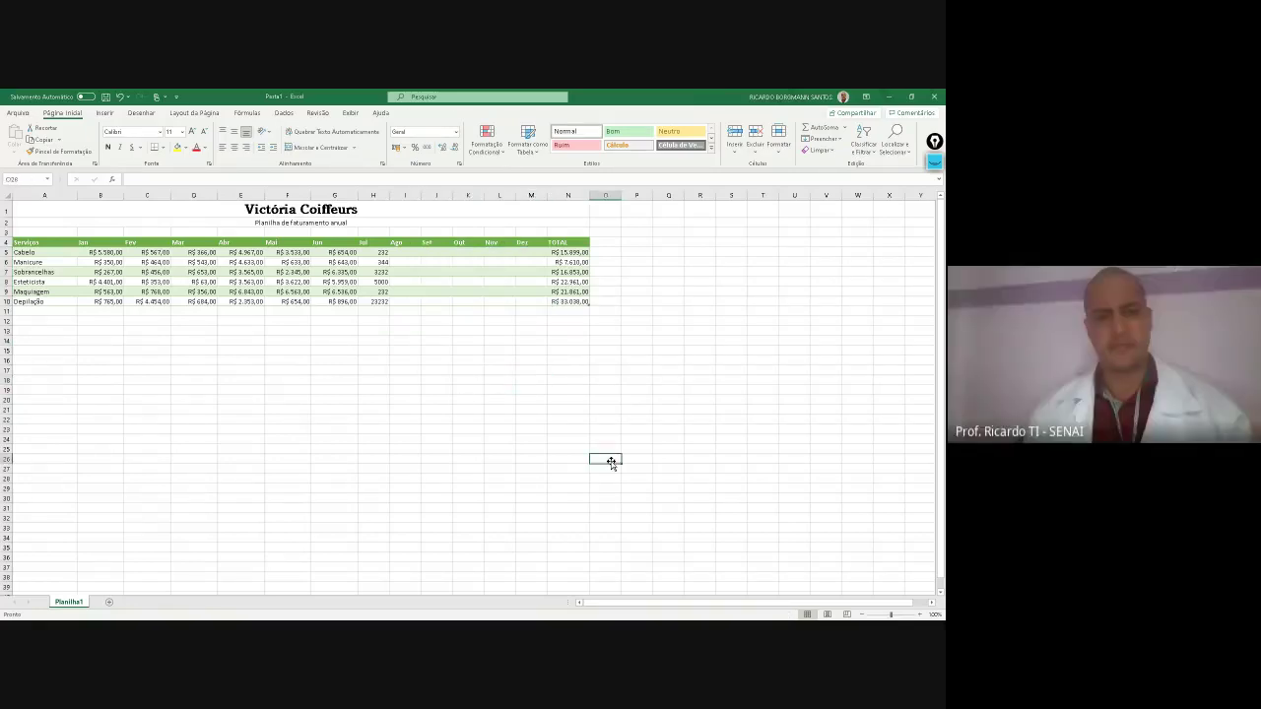
# Look through the General page of the program options, down to the startup options, and leave the settings as they are
pyautogui.keyDown('ctrl'); pyautogui.scroll(1, 486, 429); pyautogui.keyUp('ctrl')
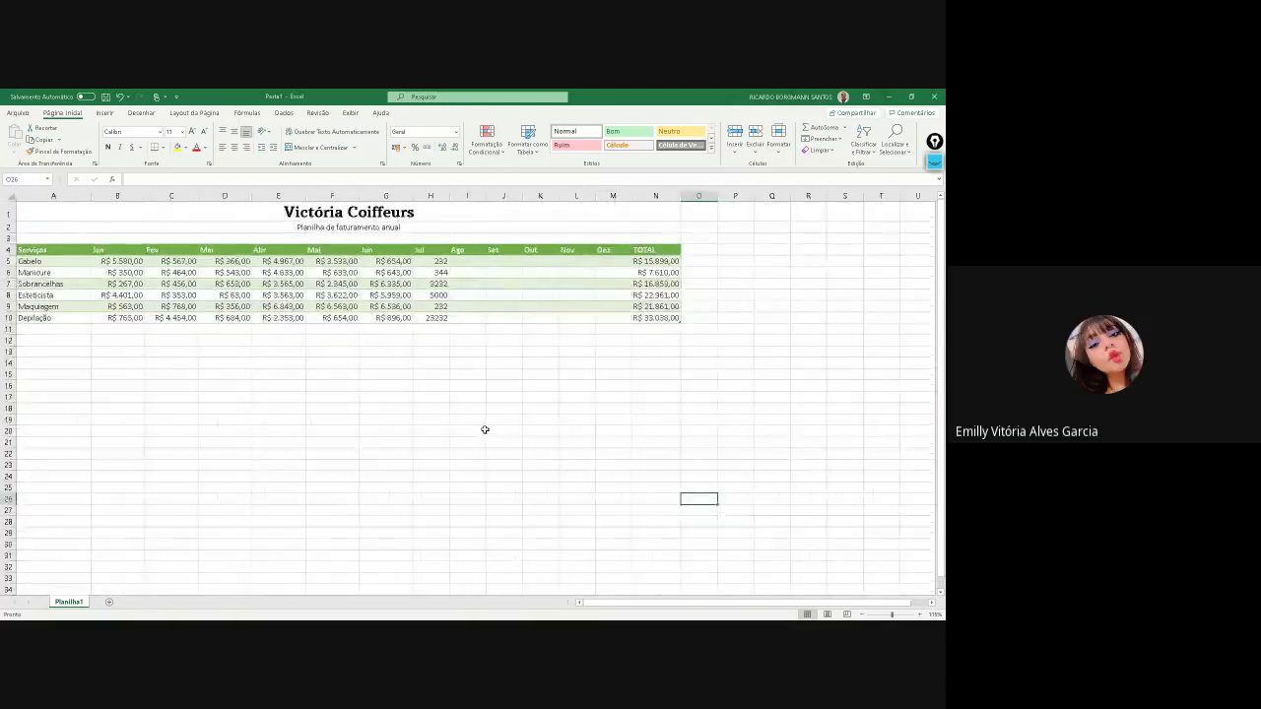
pyautogui.keyDown('ctrl'); pyautogui.scroll(1, 484, 427); pyautogui.keyUp('ctrl')
pyautogui.click(315, 398)
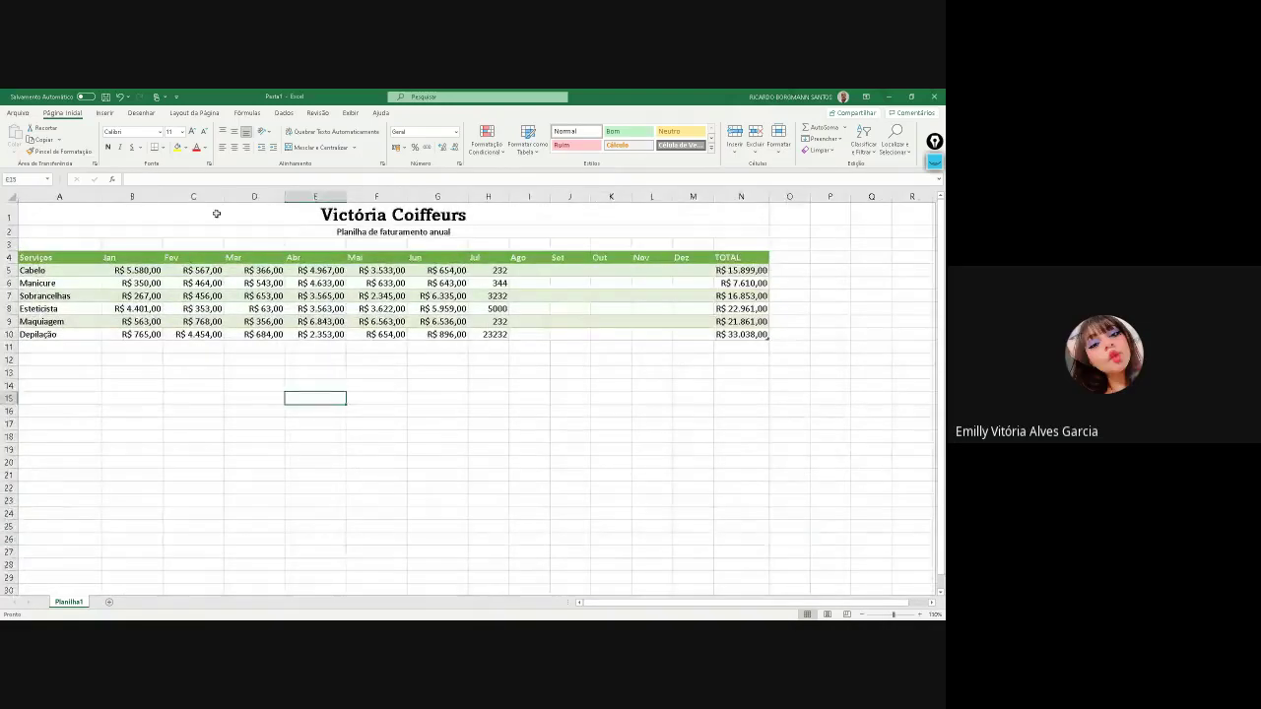
pyautogui.click(18, 112)
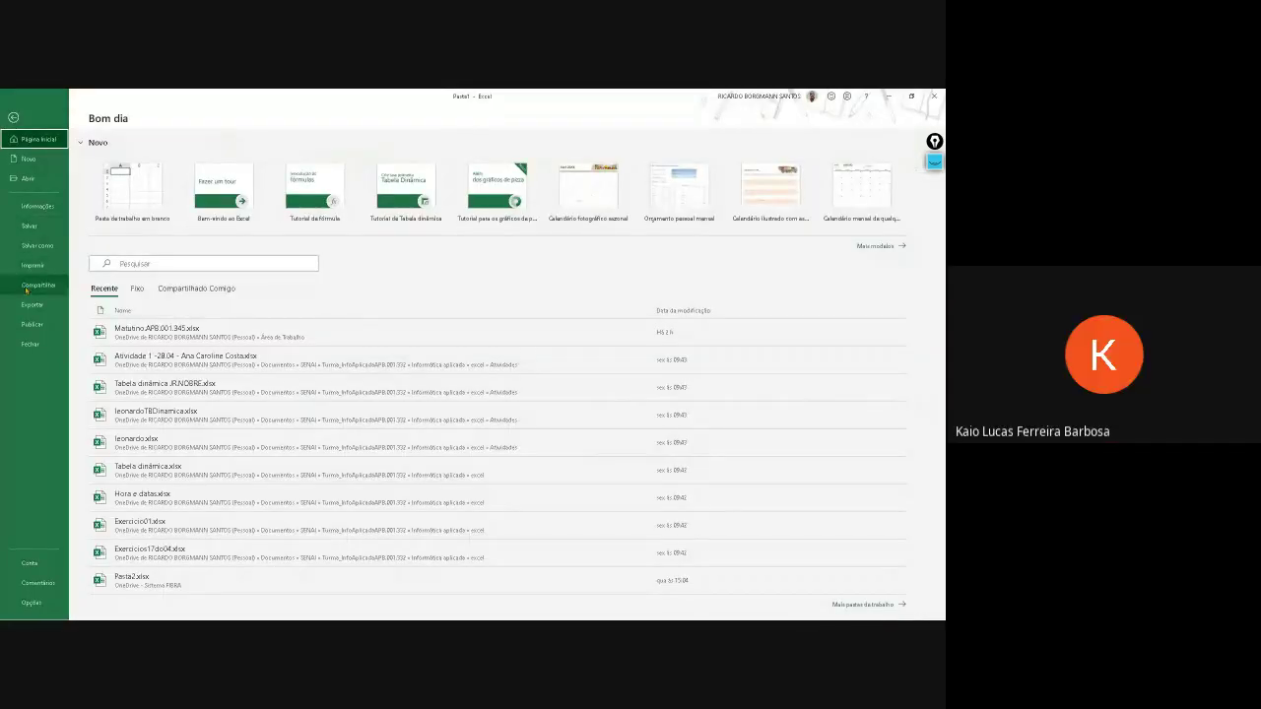
pyautogui.click(31, 602)
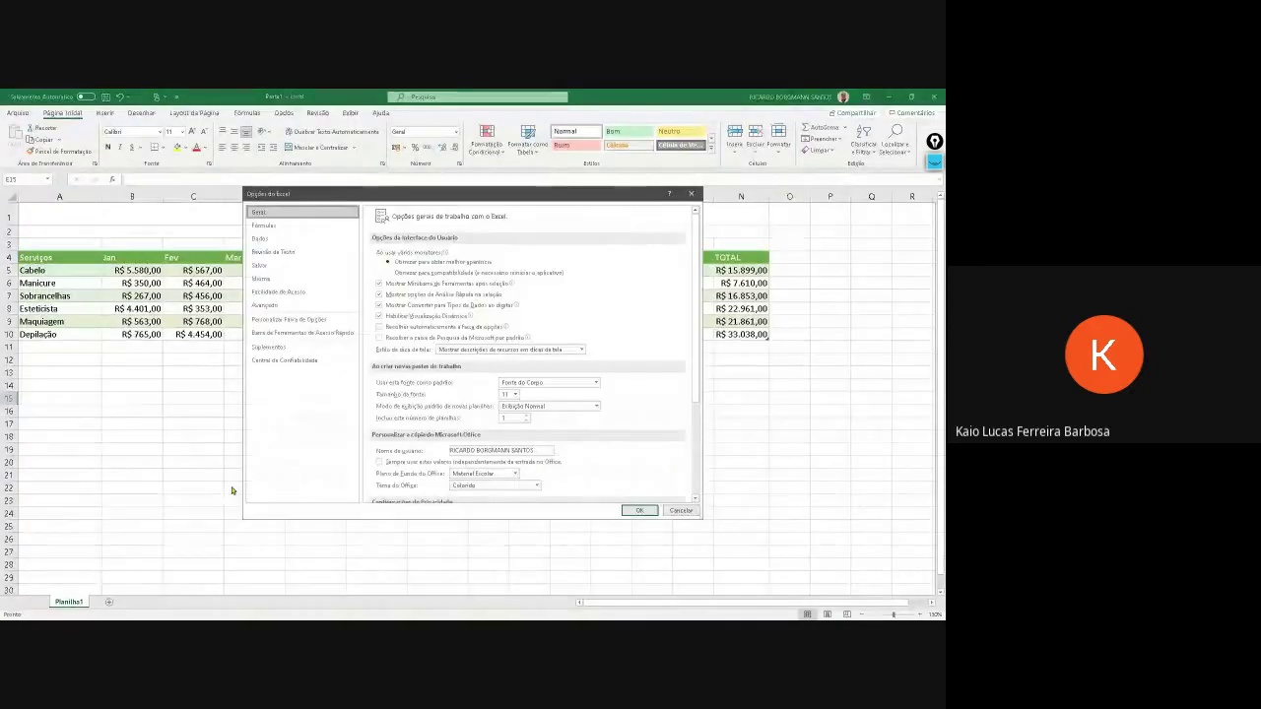
pyautogui.scroll(-3, 402, 420)
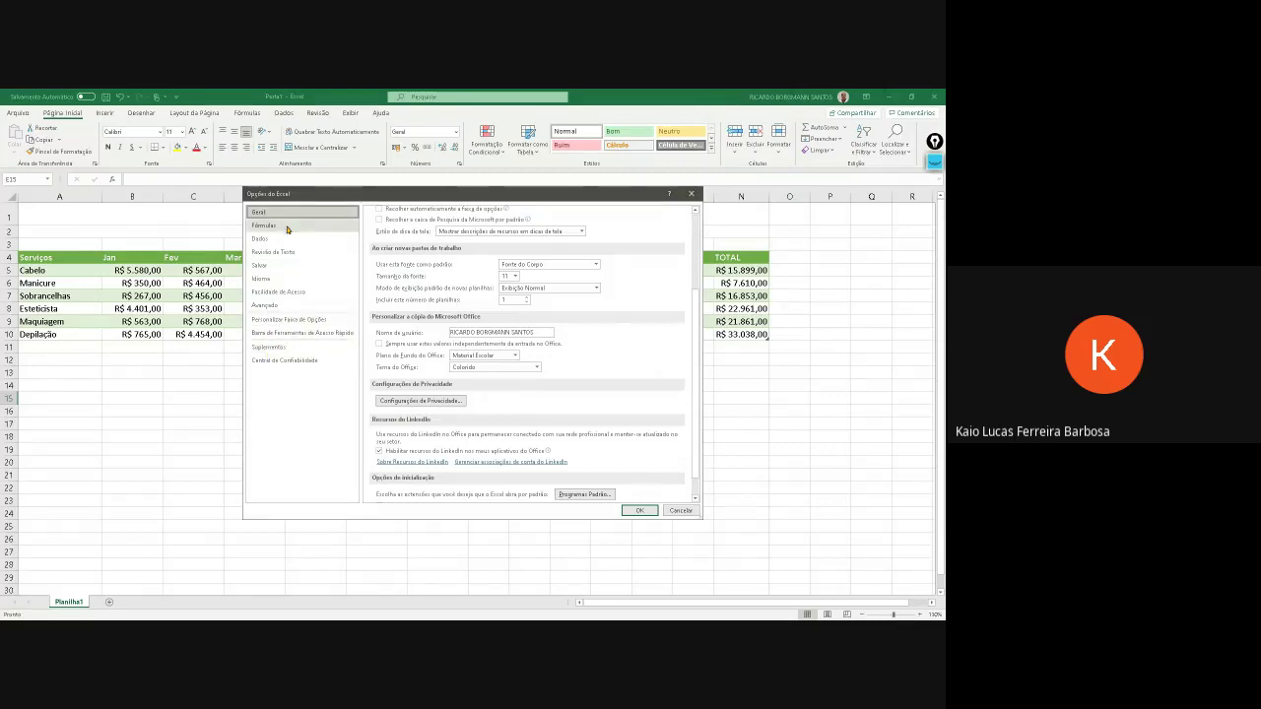
pyautogui.press('Escape')
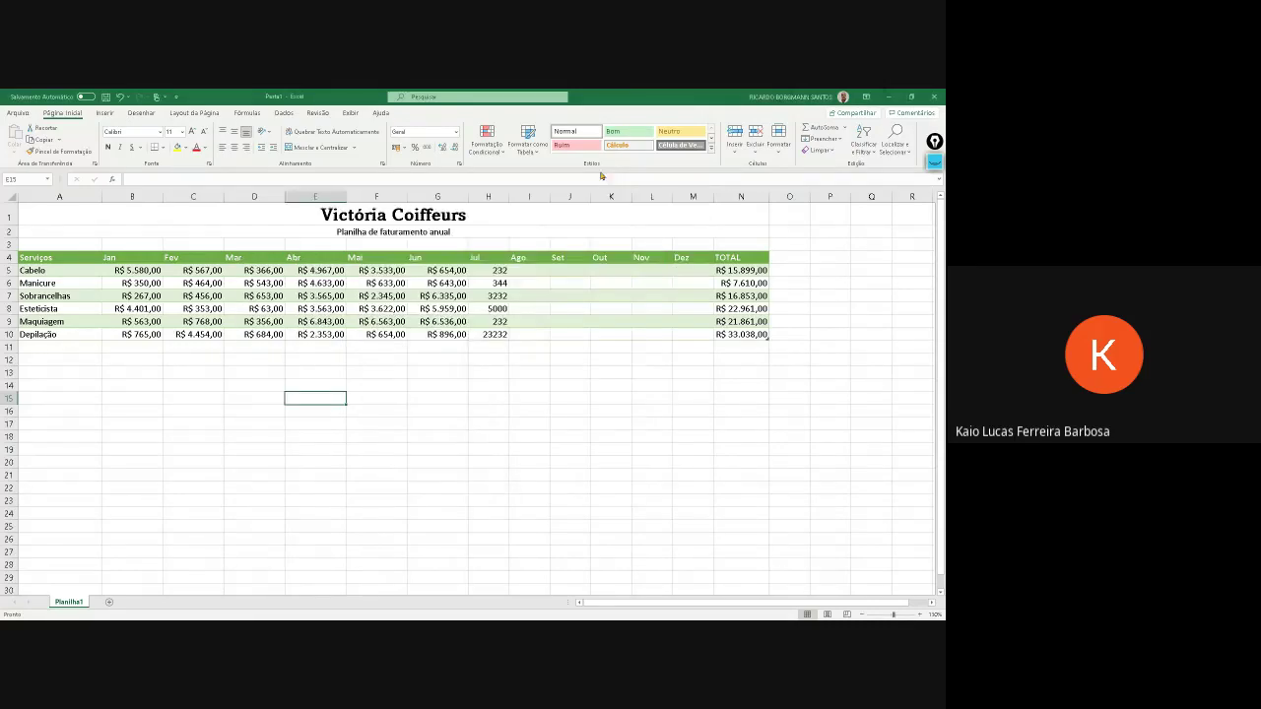
# Show the Help pane beside the worksheet and close it again
pyautogui.click(381, 113)
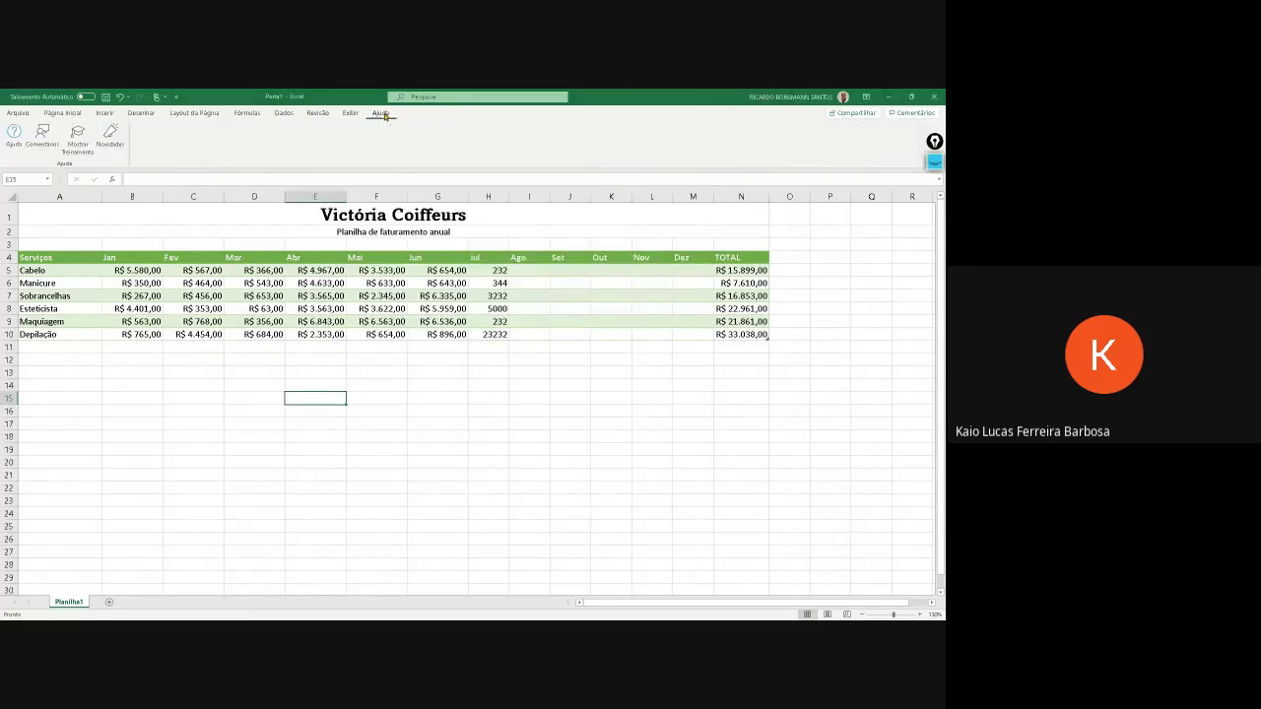
pyautogui.click(14, 135)
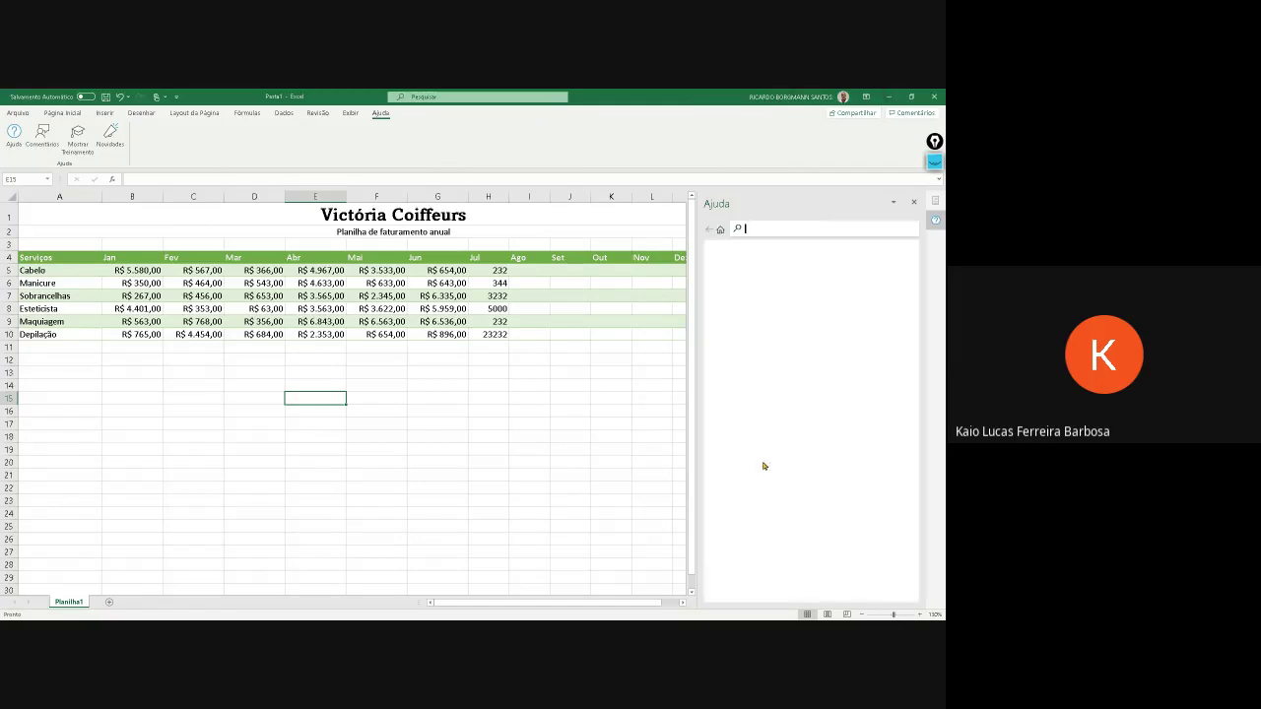
pyautogui.click(913, 204)
pyautogui.click(489, 414)
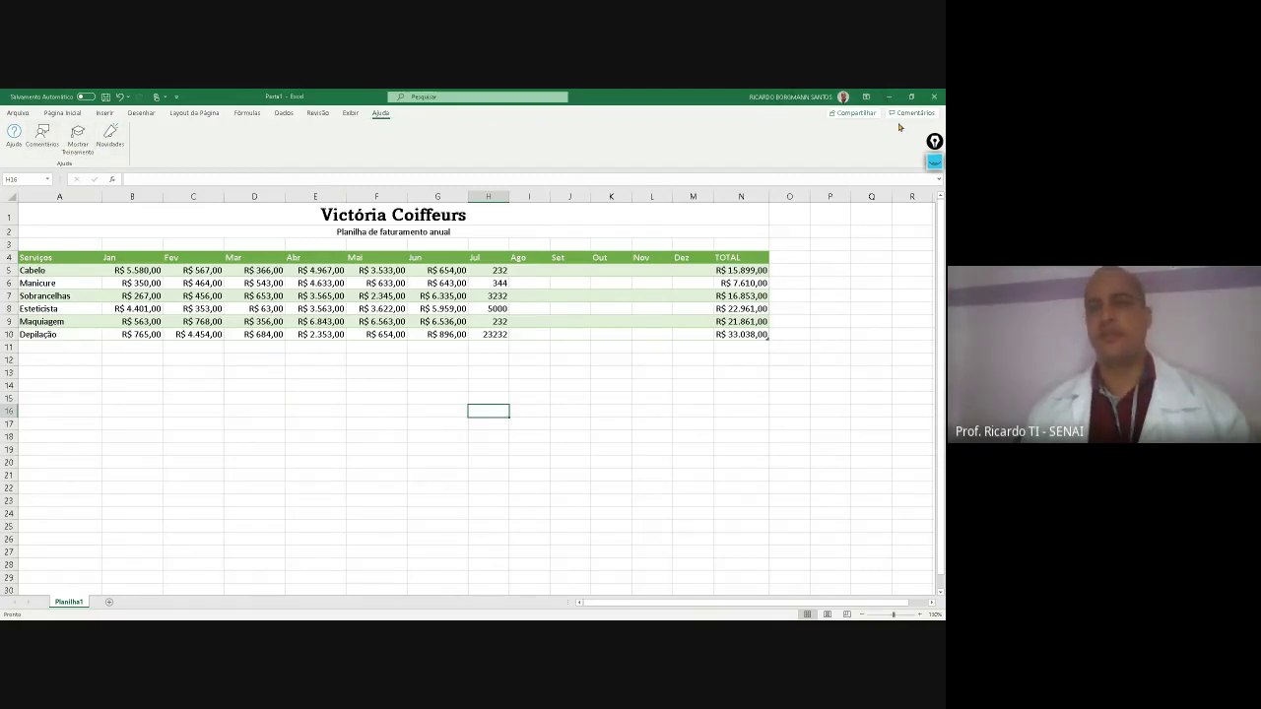
pyautogui.click(18, 113)
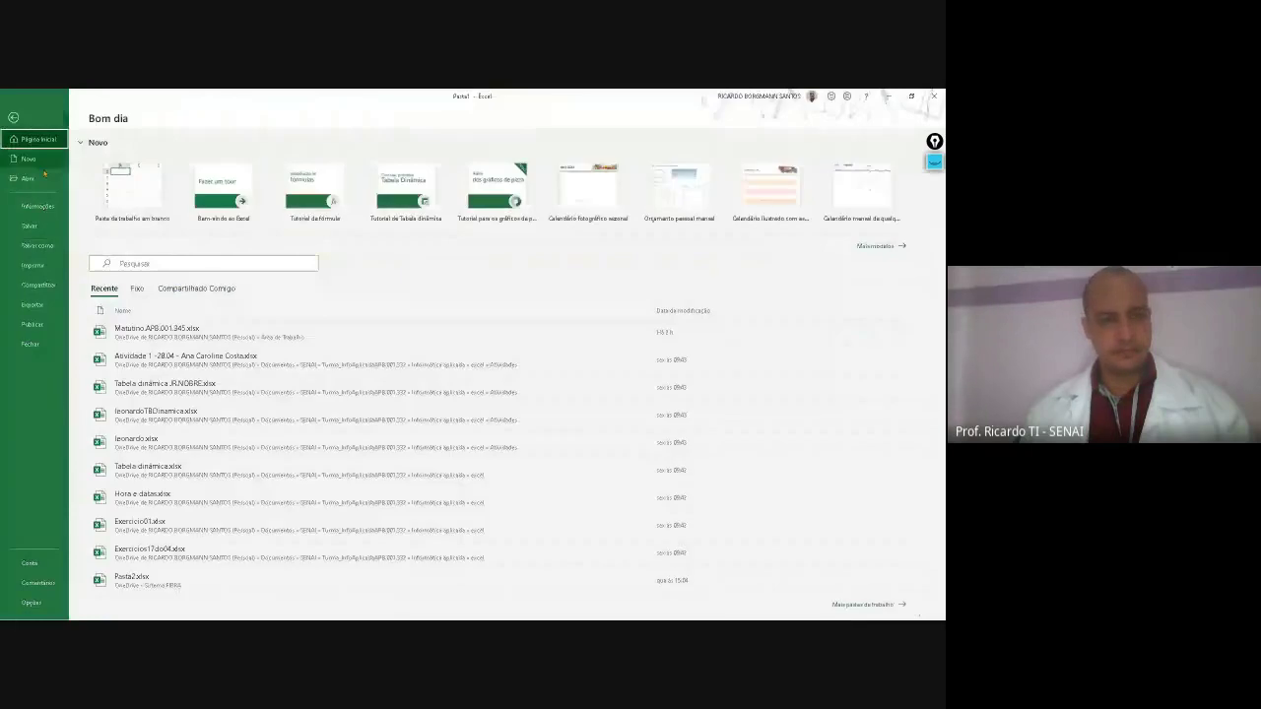
pyautogui.click(12, 117)
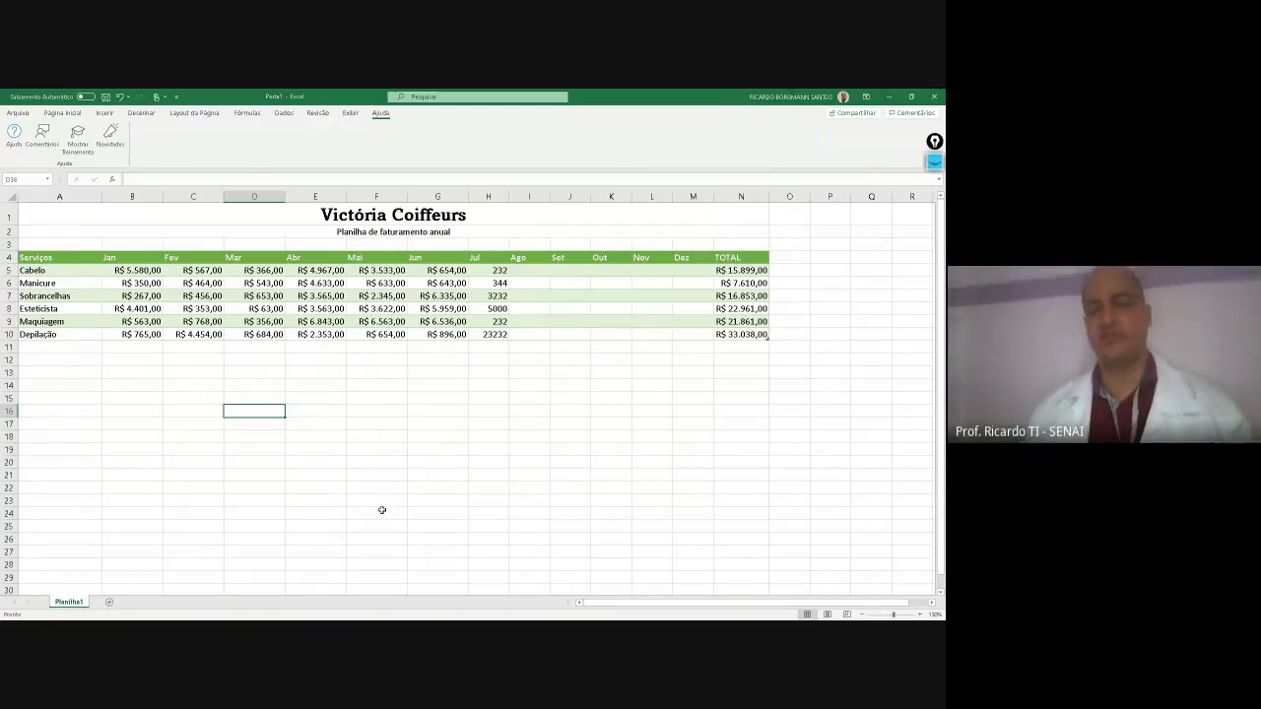
pyautogui.click(496, 397)
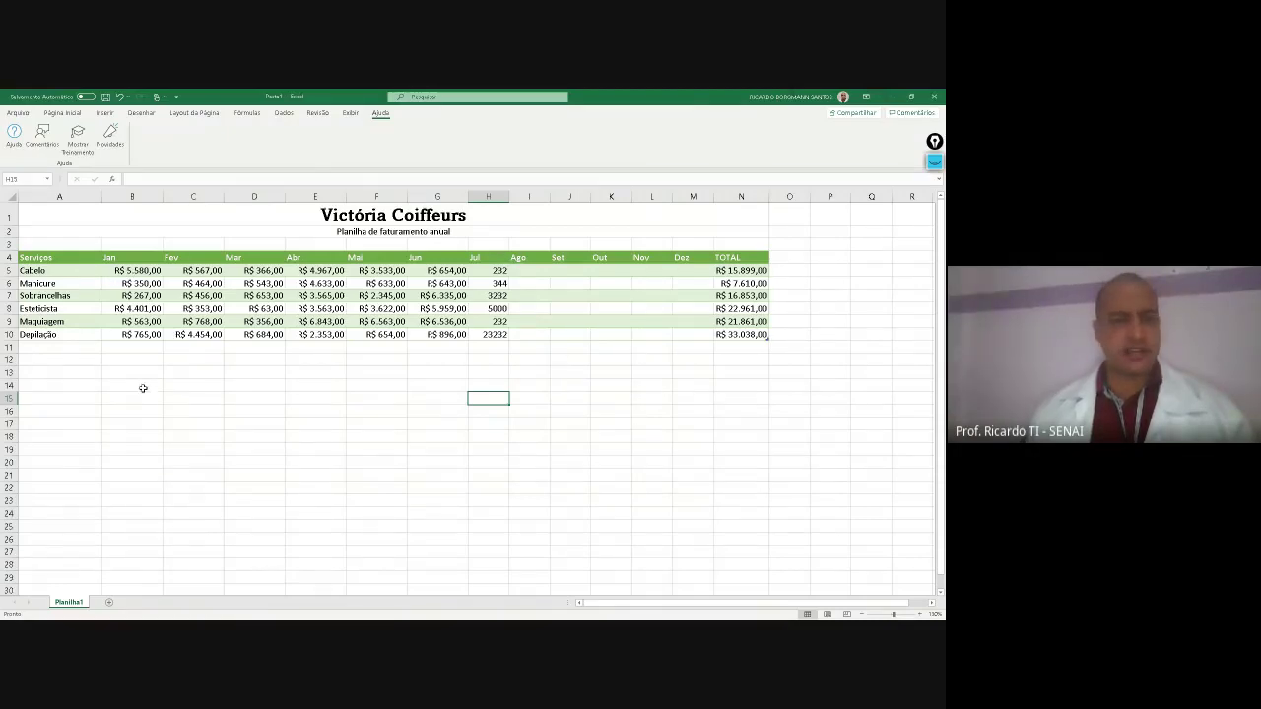
pyautogui.click(58, 378)
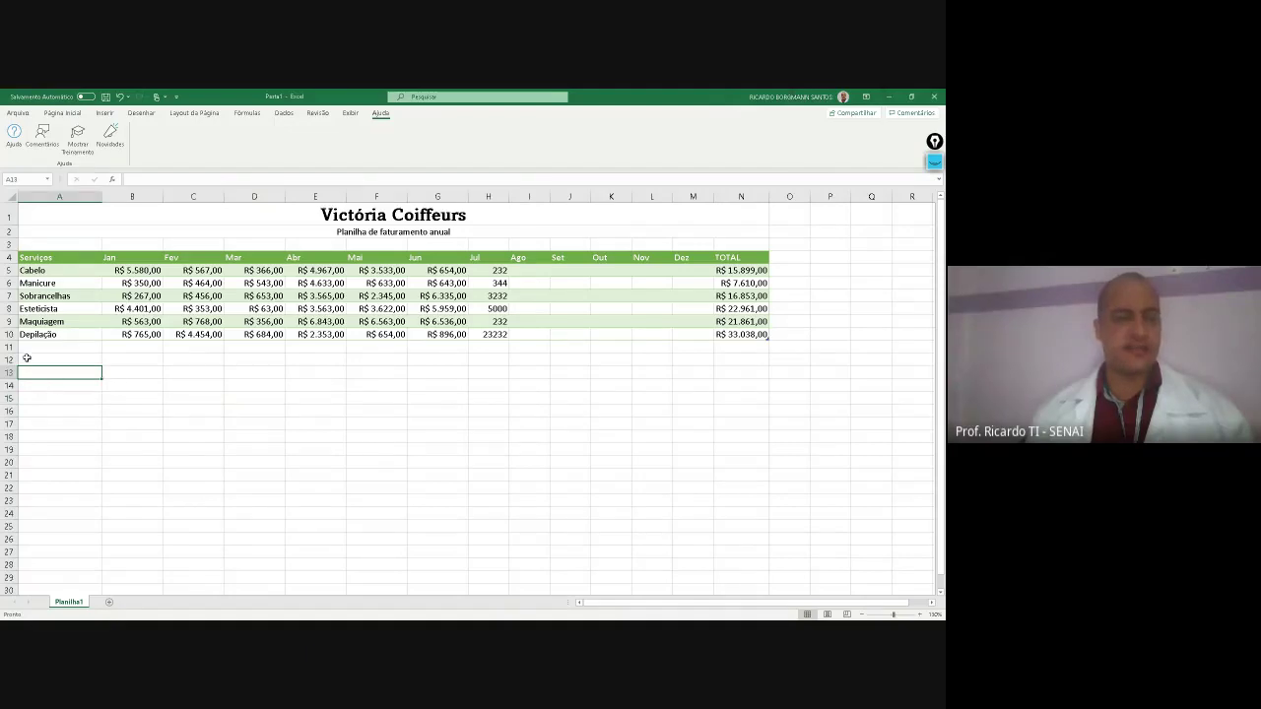
pyautogui.click(26, 359)
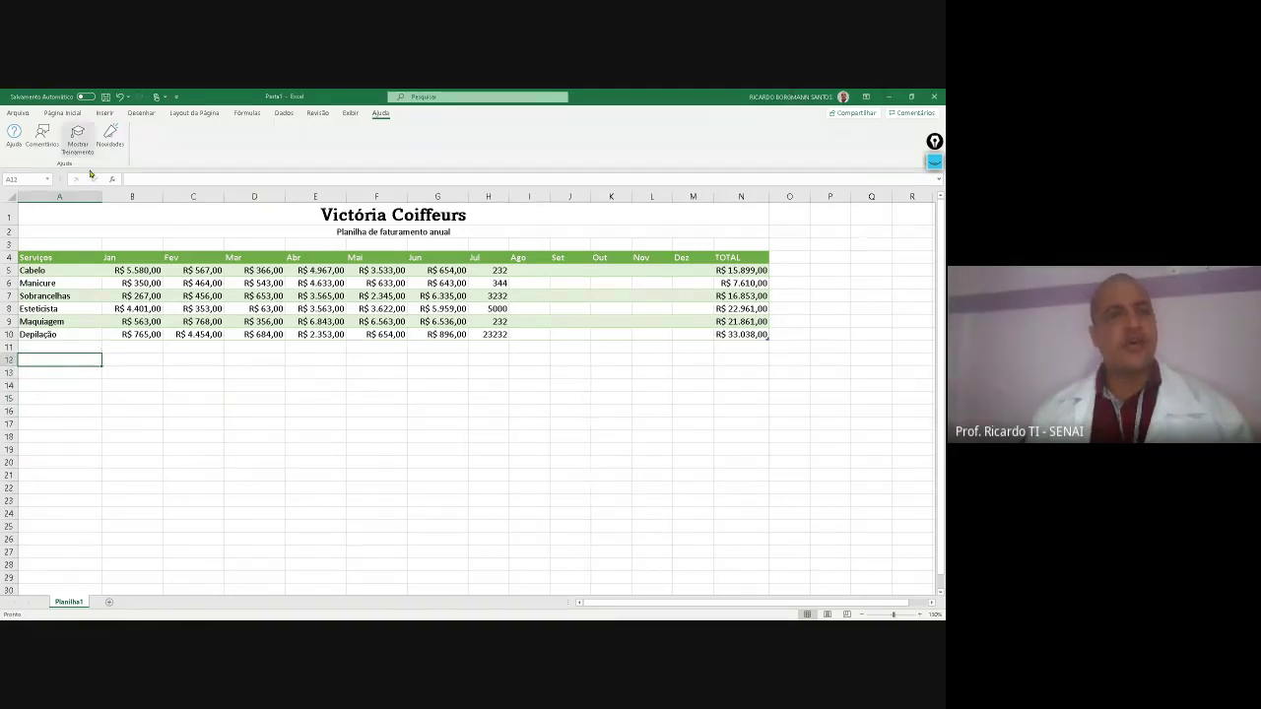
pyautogui.click(153, 398)
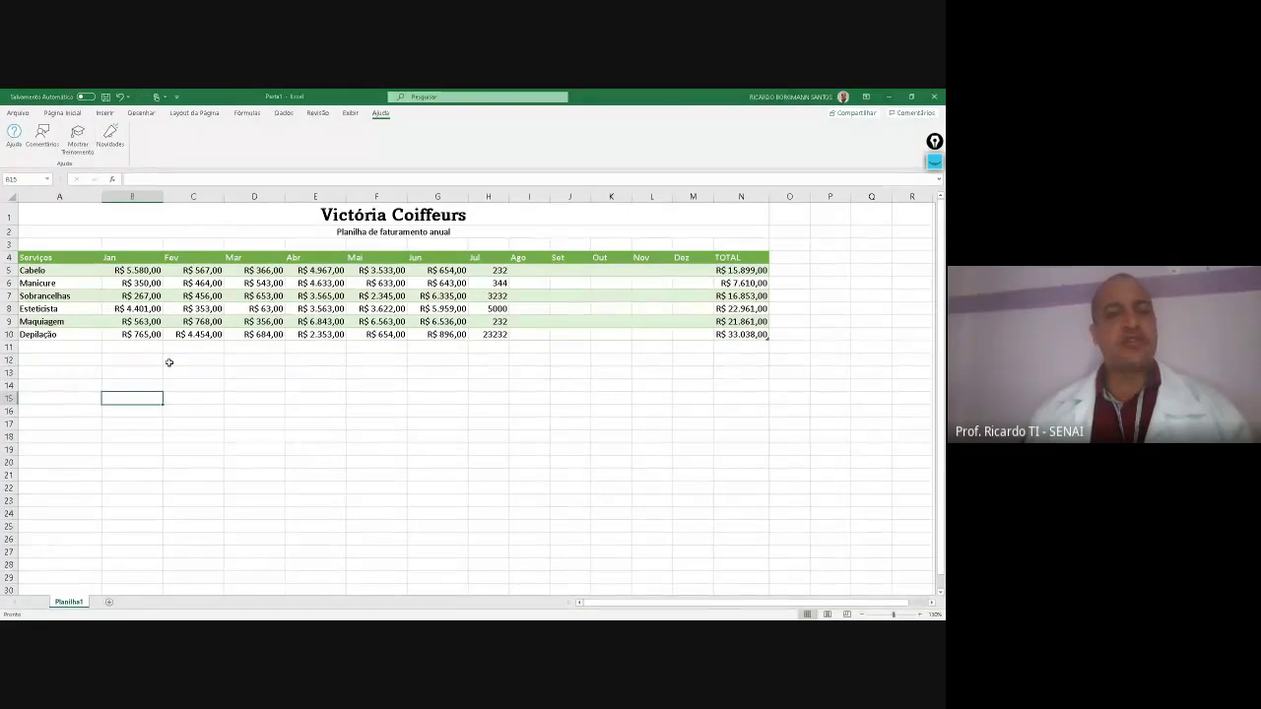
# Select the whole billing table from the Serviços header to TOTAL and preview column and bar chart types for it
pyautogui.click(62, 113)
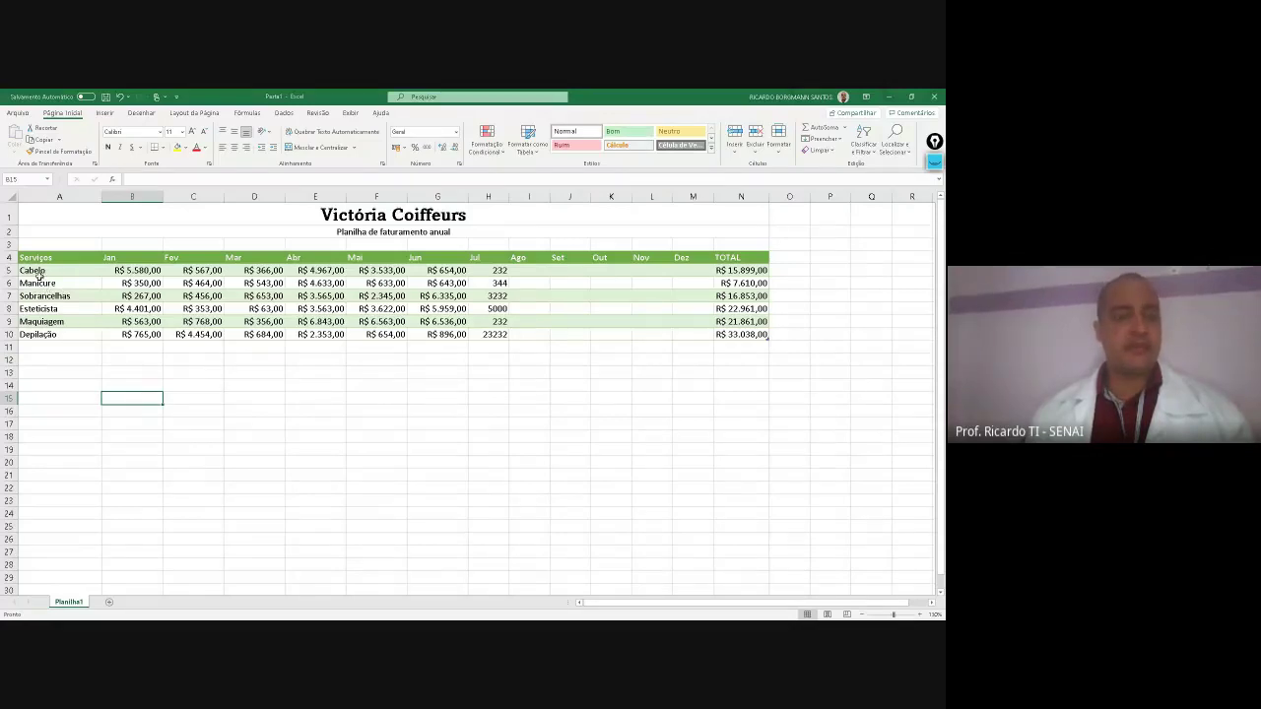
pyautogui.moveTo(87, 279); pyautogui.dragTo(631, 360)
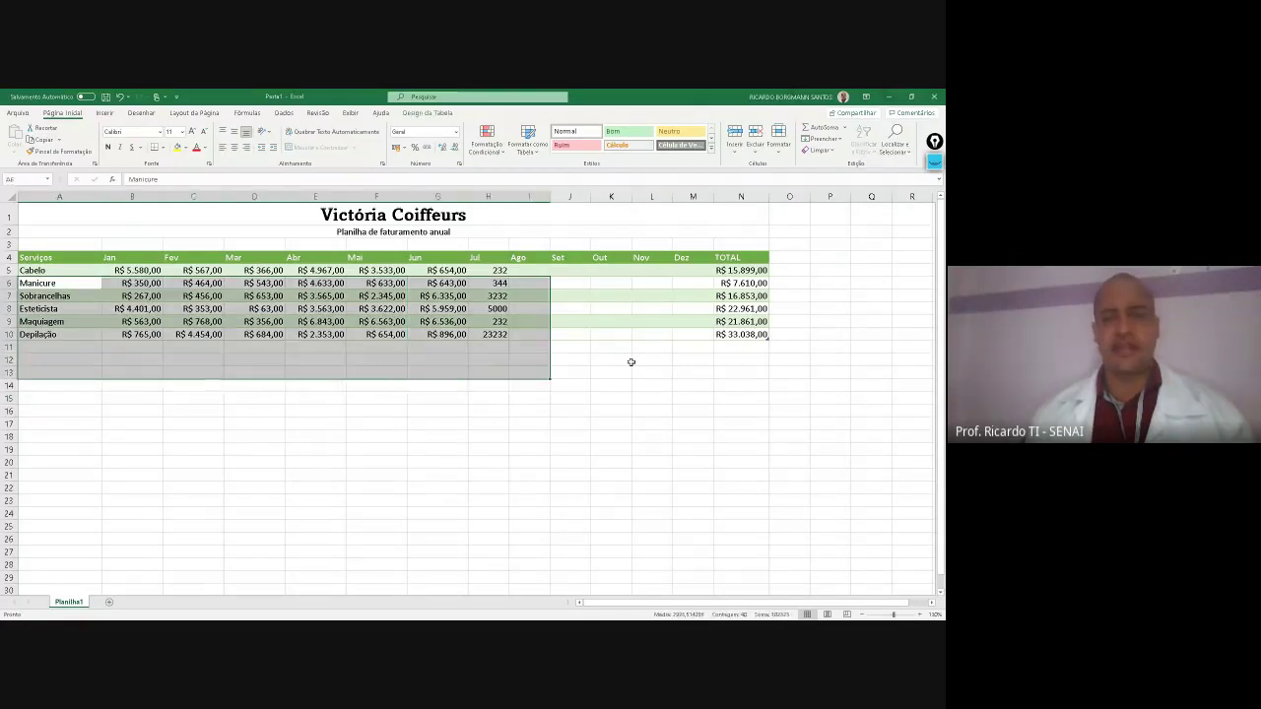
pyautogui.click(743, 335)
pyautogui.moveTo(759, 269); pyautogui.dragTo(40, 331)
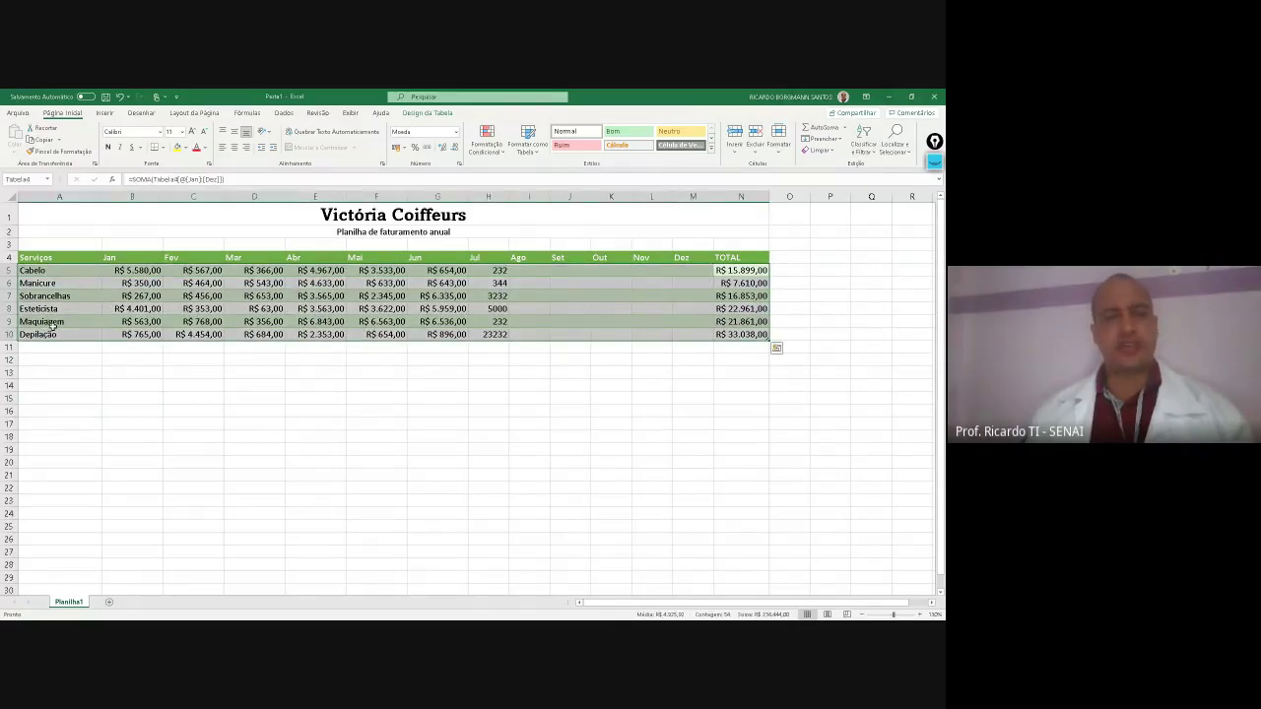
pyautogui.click(118, 322)
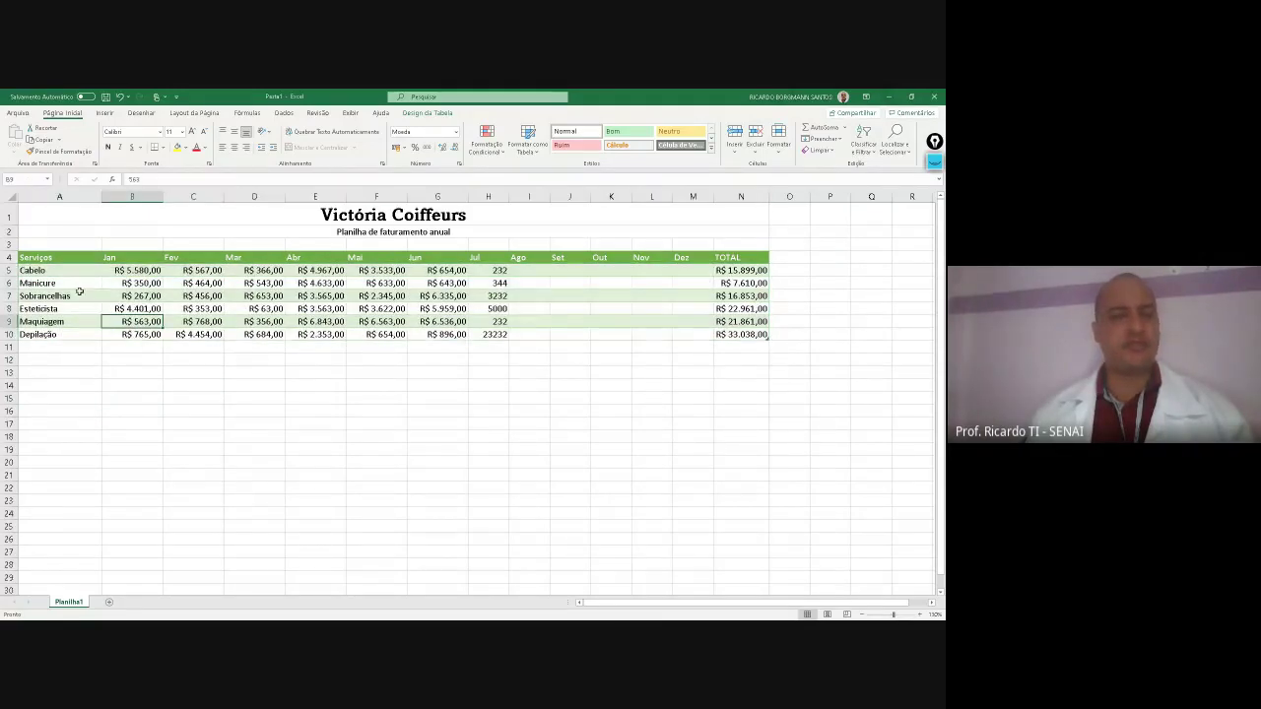
pyautogui.moveTo(24, 257); pyautogui.dragTo(378, 337)
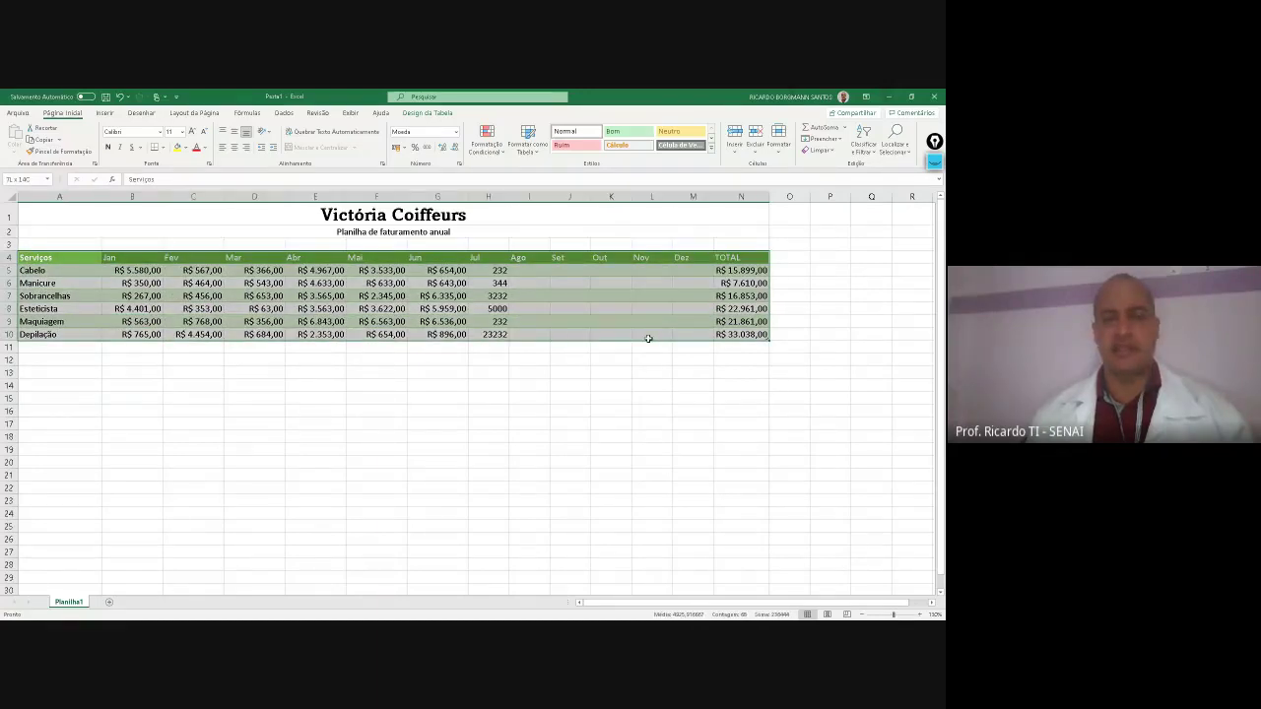
pyautogui.moveTo(648, 338); pyautogui.dragTo(652, 340)
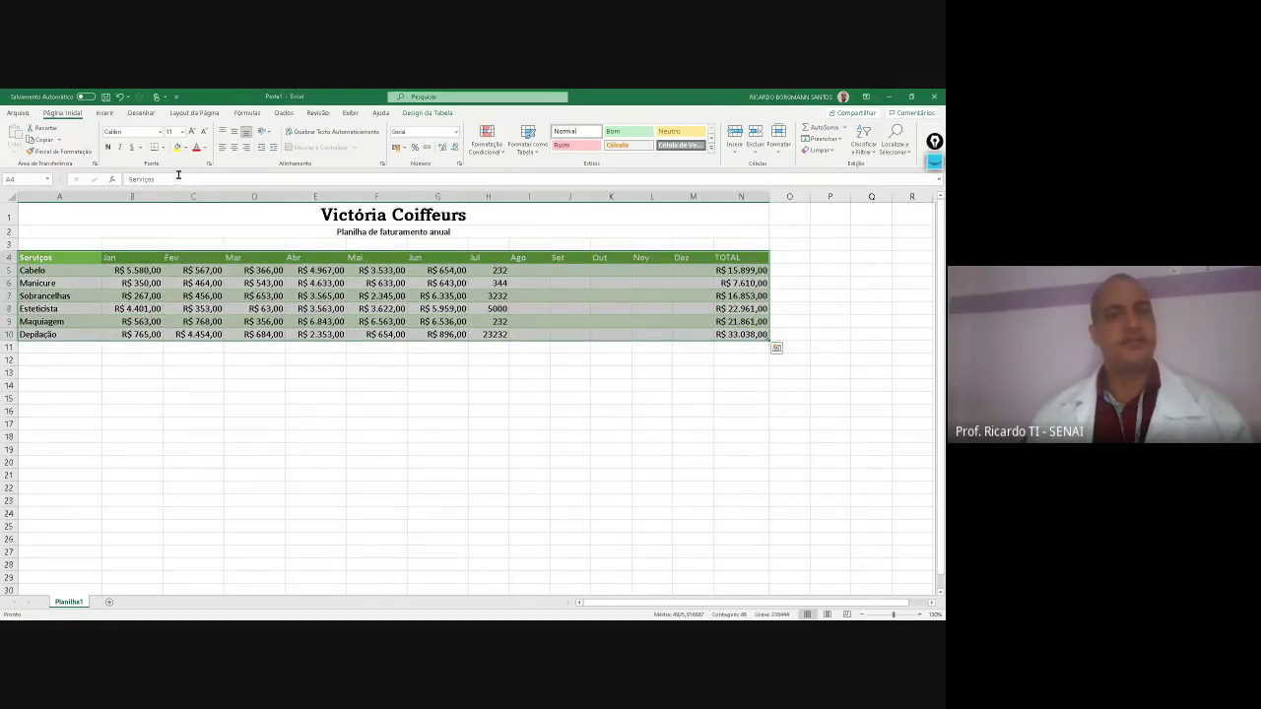
pyautogui.click(105, 113)
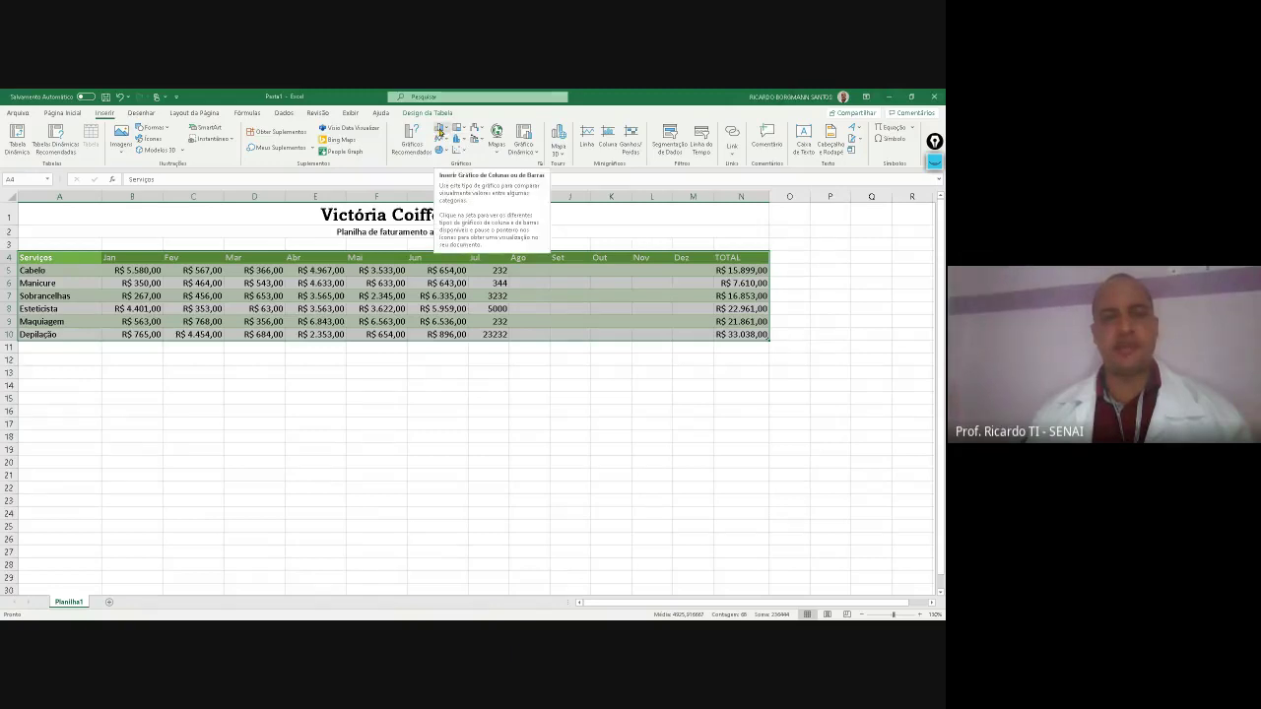
pyautogui.click(440, 129)
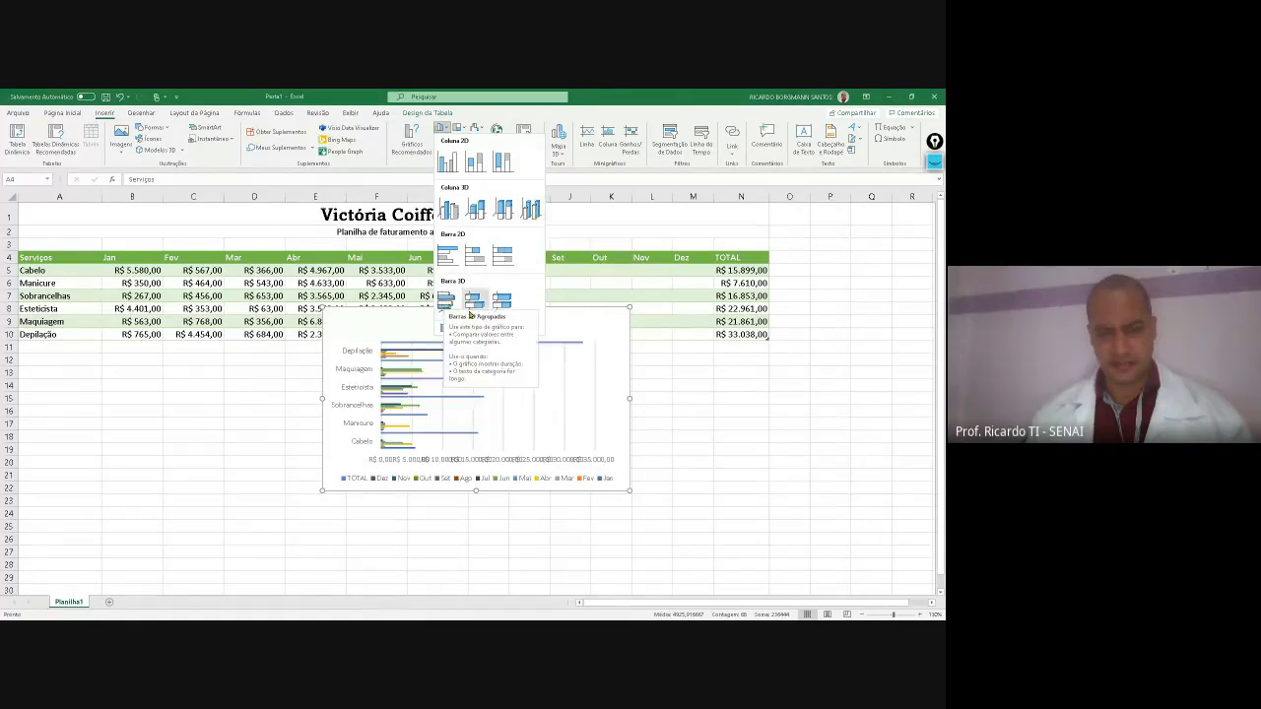
pyautogui.press('Escape')
pyautogui.click(193, 270)
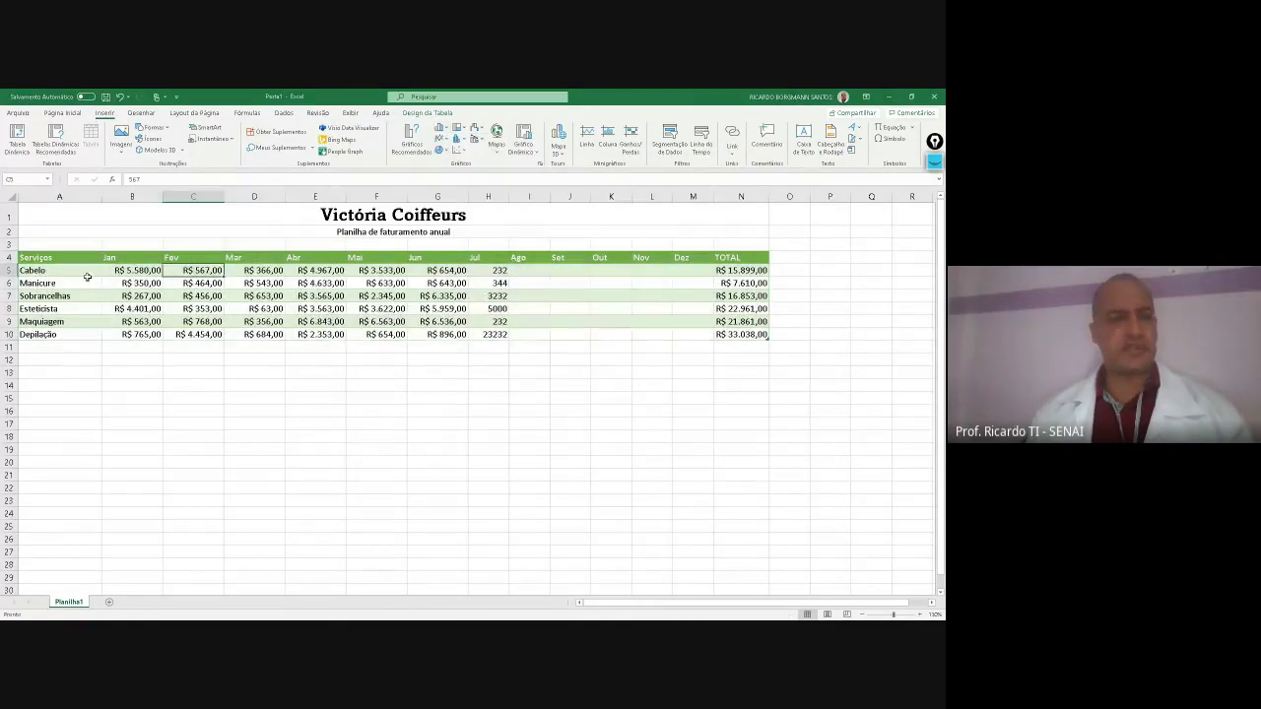
# Preview bar charts, including 3-D stacked bars, for the service rows without the month headers
pyautogui.moveTo(65, 276); pyautogui.dragTo(727, 337)
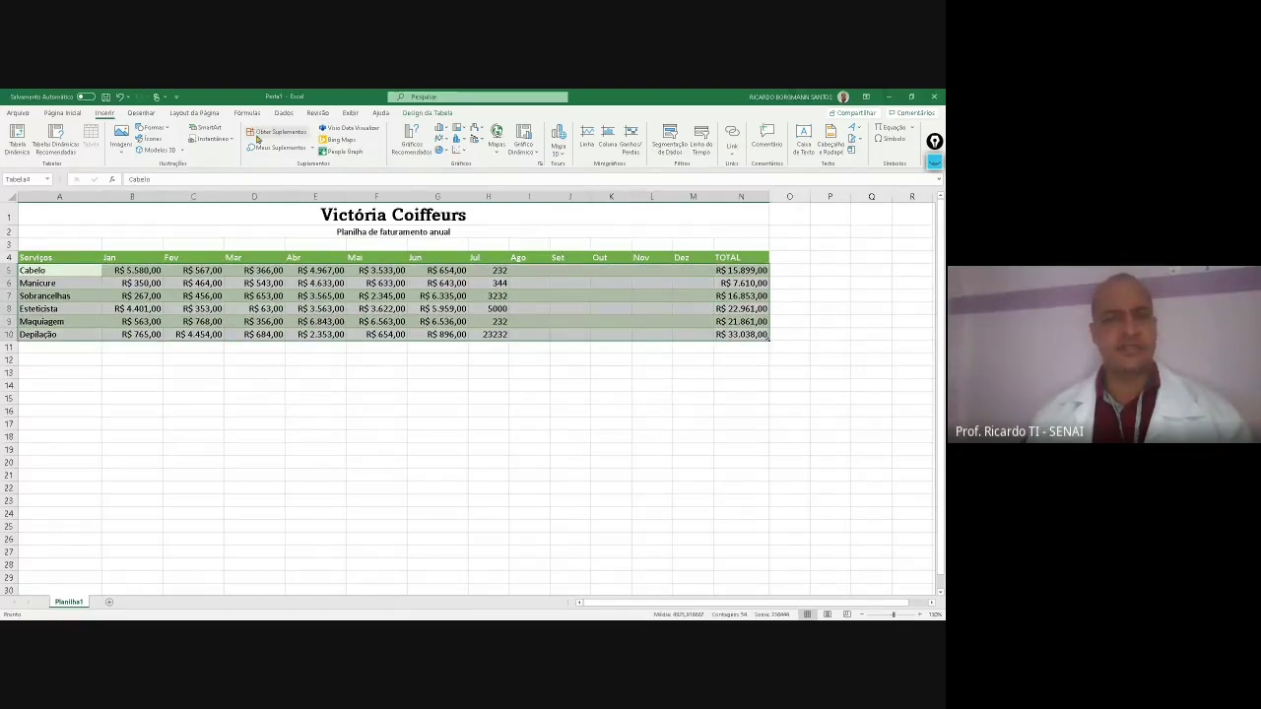
pyautogui.click(443, 129)
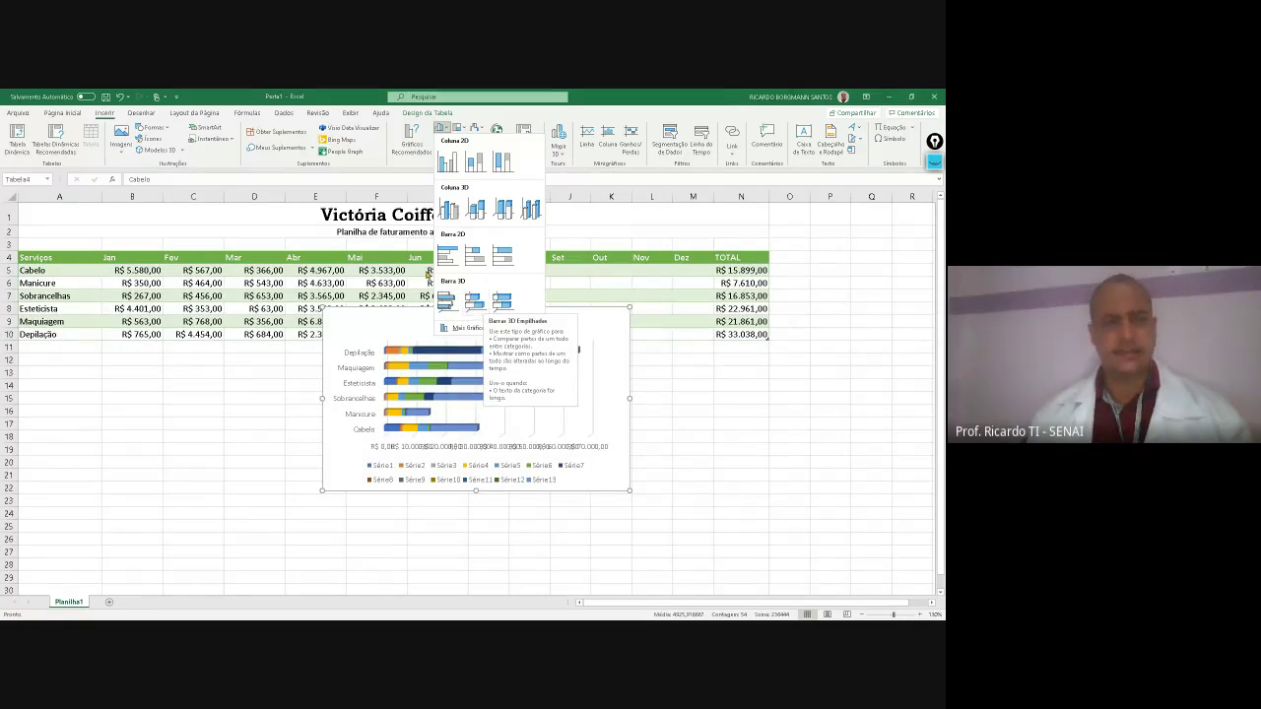
pyautogui.click(293, 305)
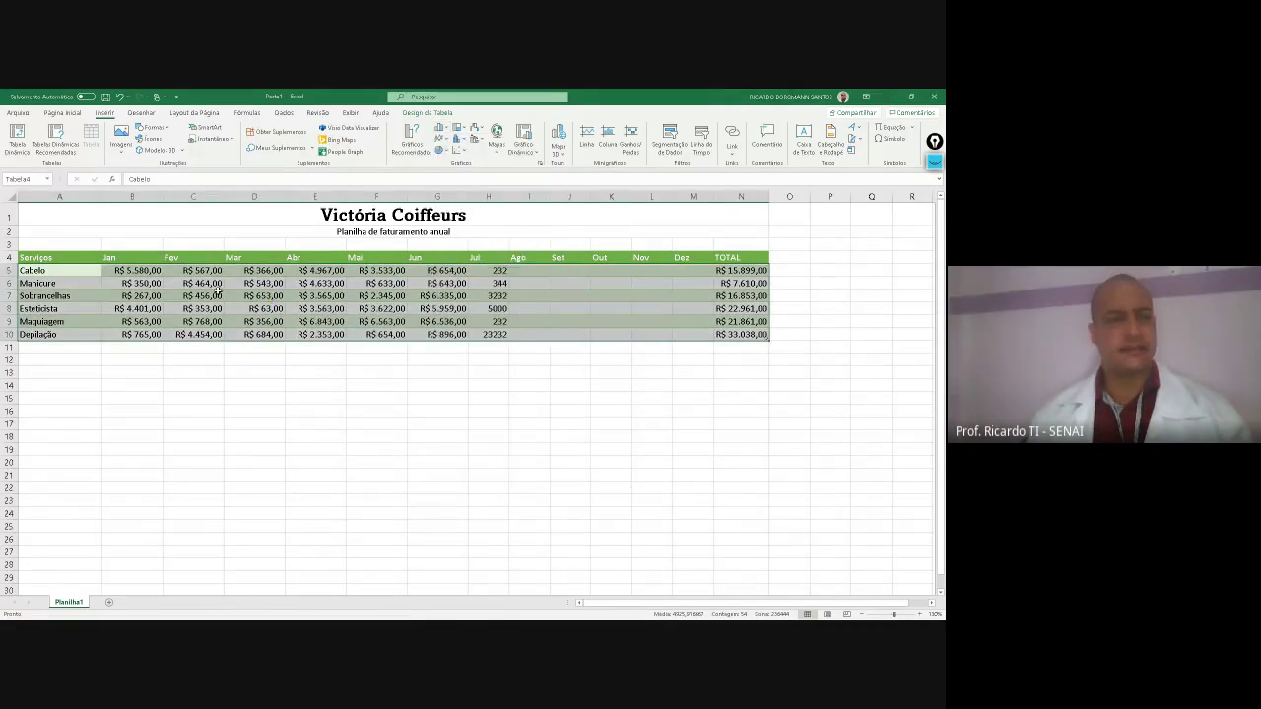
pyautogui.click(38, 257)
pyautogui.moveTo(38, 257); pyautogui.dragTo(701, 334)
pyautogui.click(701, 334)
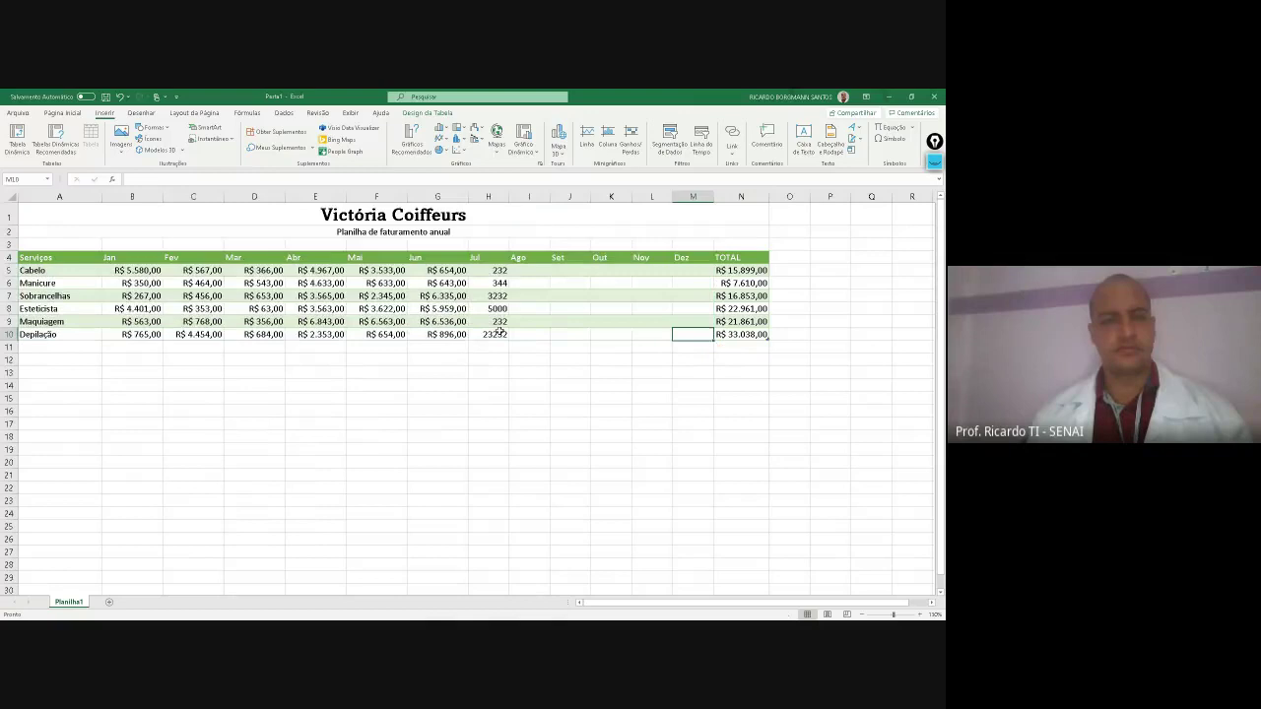
# With empty cell A14 selected, insert a blank 3-D clustered bar chart and place it just beneath the billing table
pyautogui.click(196, 392)
pyautogui.click(62, 391)
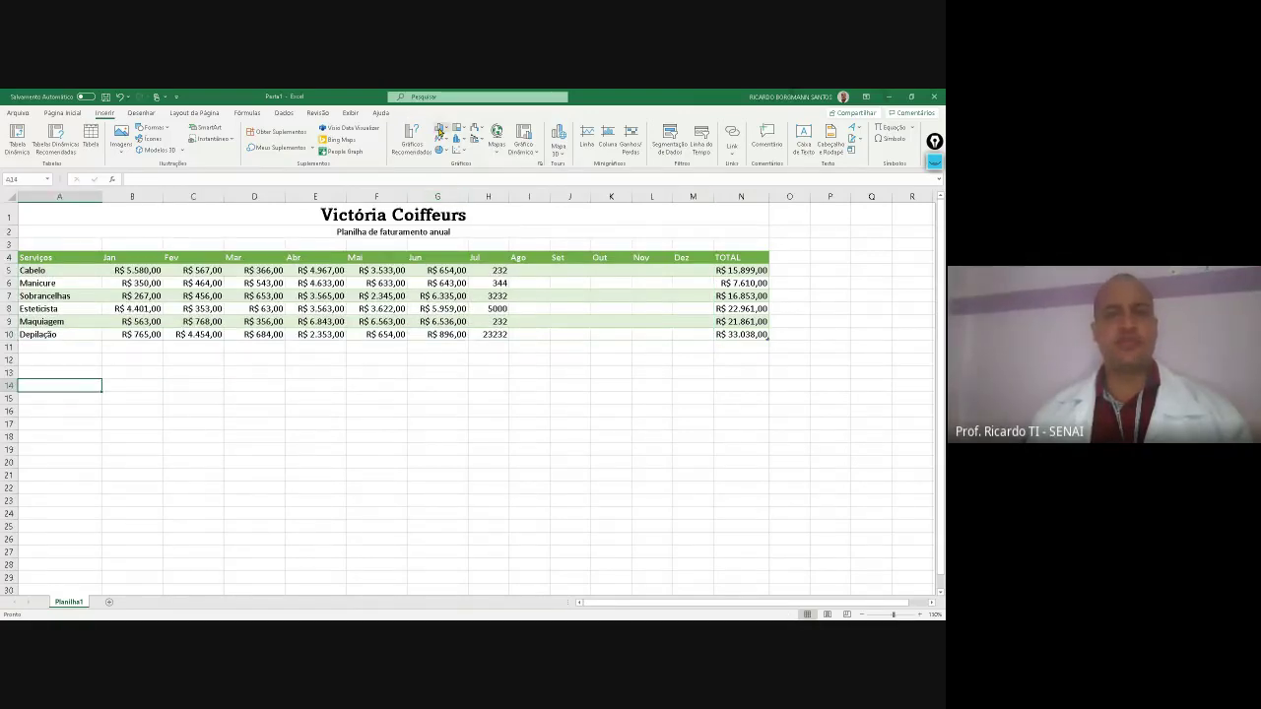
pyautogui.click(441, 130)
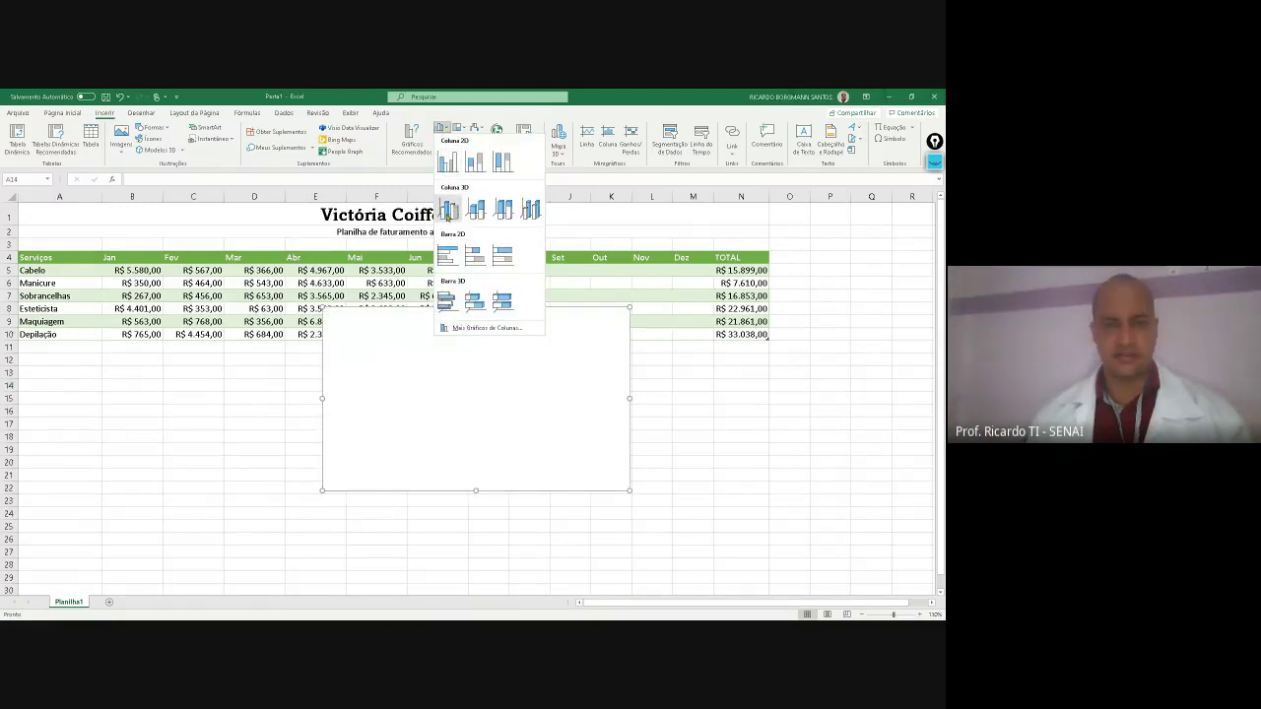
pyautogui.click(447, 304)
pyautogui.moveTo(437, 339); pyautogui.dragTo(294, 375)
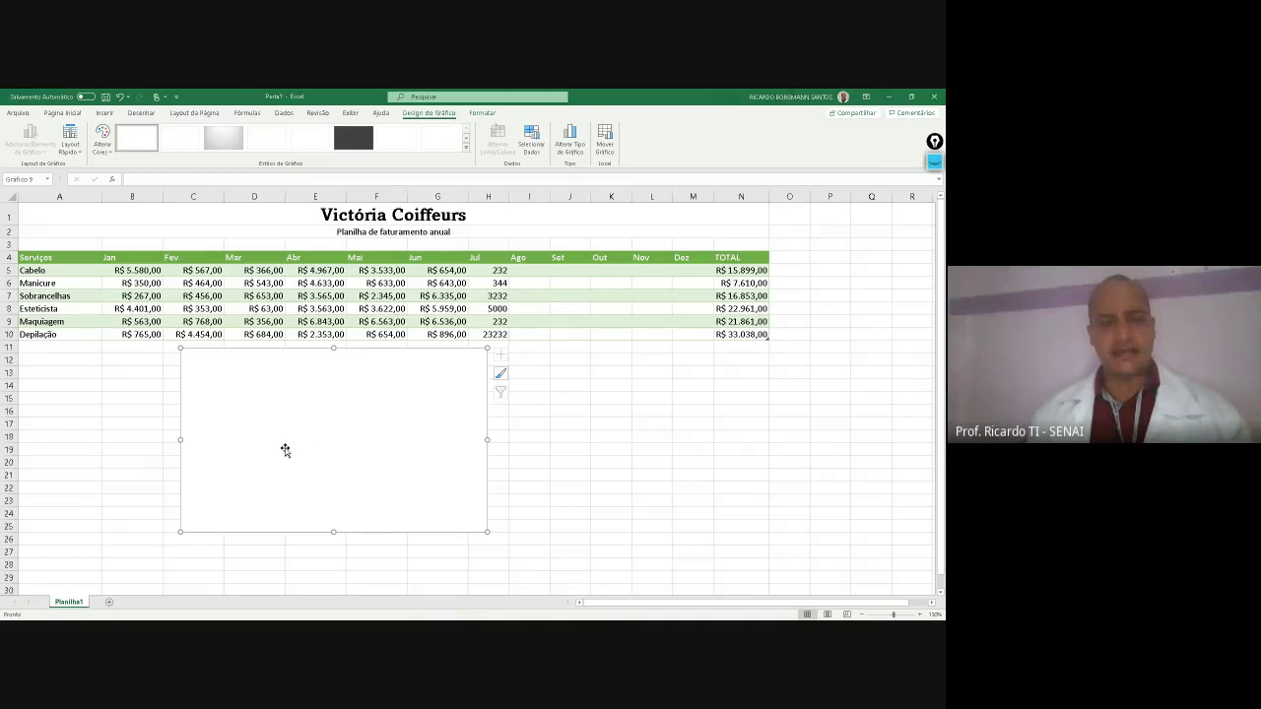
# Try the service names in A5:A10 and their totals in N5:N10 as the blank bar chart's data range
pyautogui.click(533, 139)
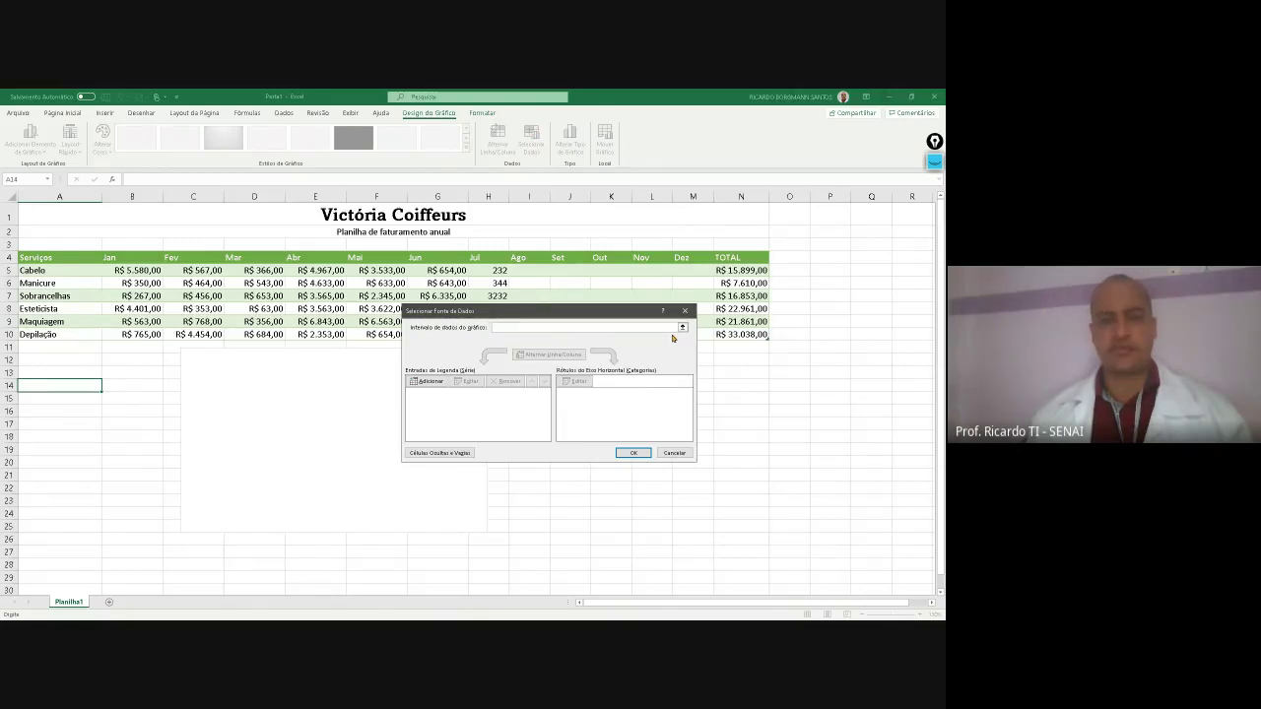
pyautogui.click(683, 328)
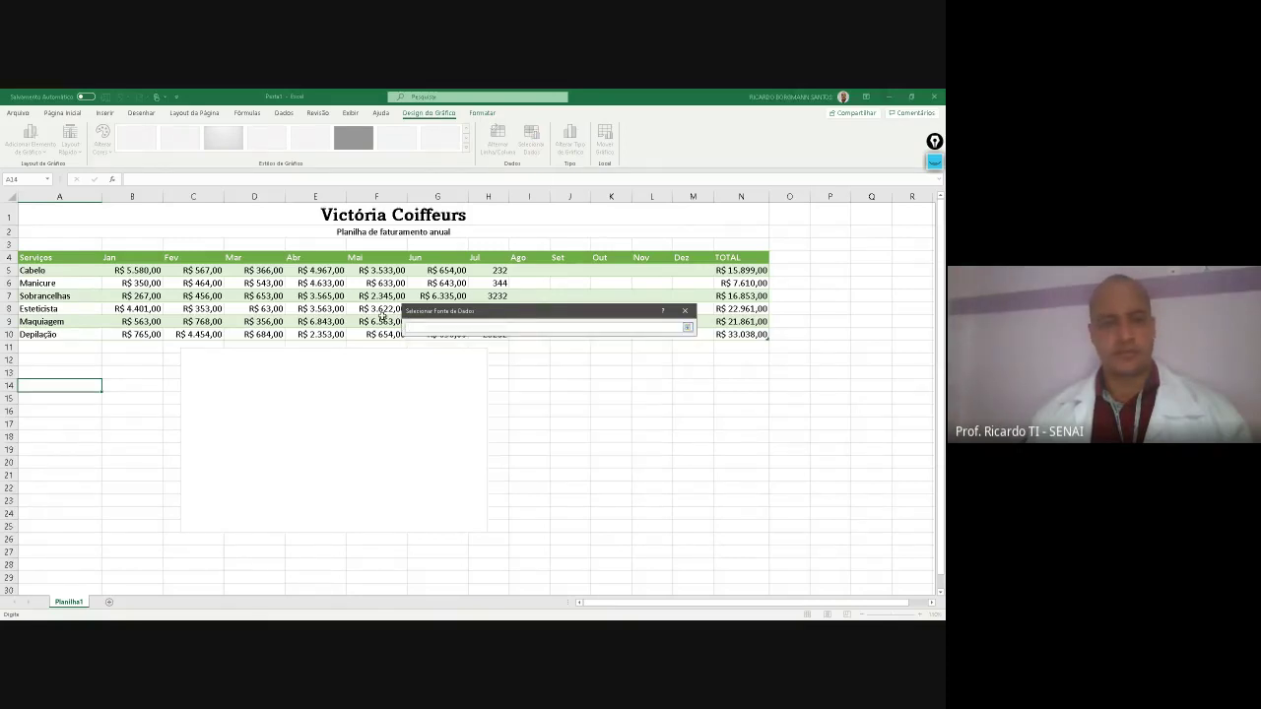
pyautogui.moveTo(42, 272); pyautogui.dragTo(45, 335)
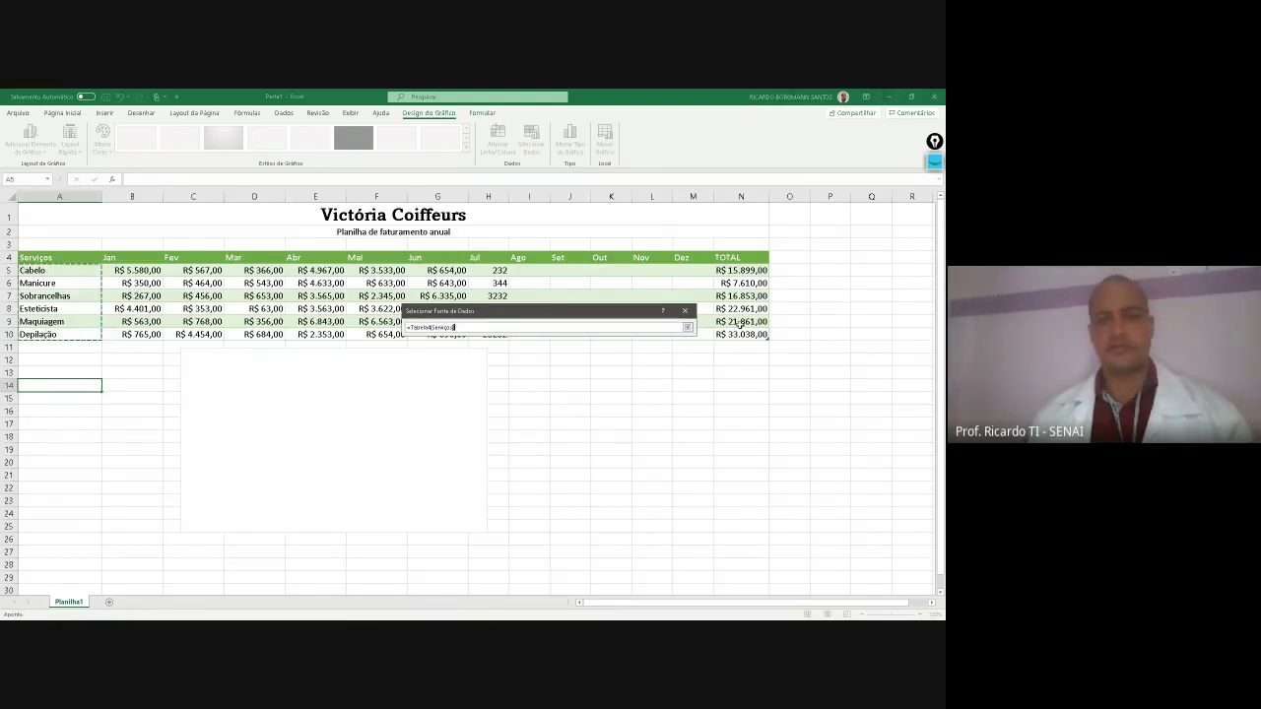
pyautogui.moveTo(747, 272); pyautogui.dragTo(750, 335)
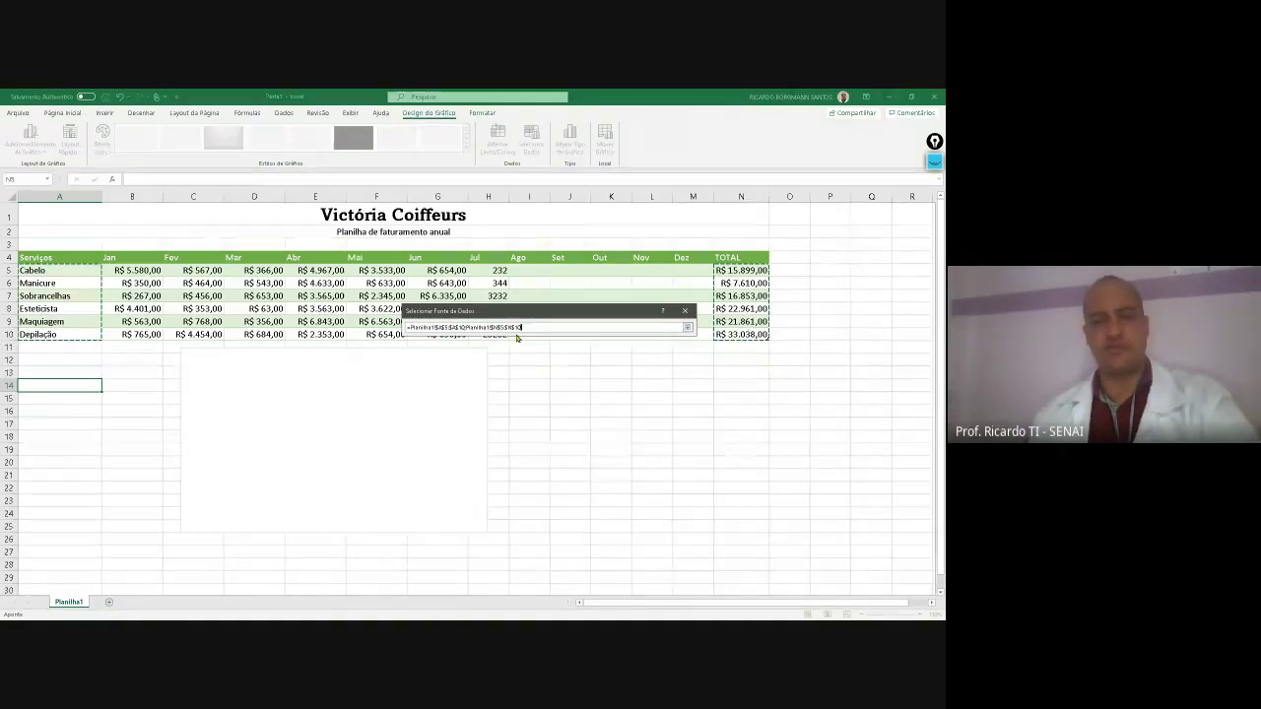
pyautogui.press('Return')
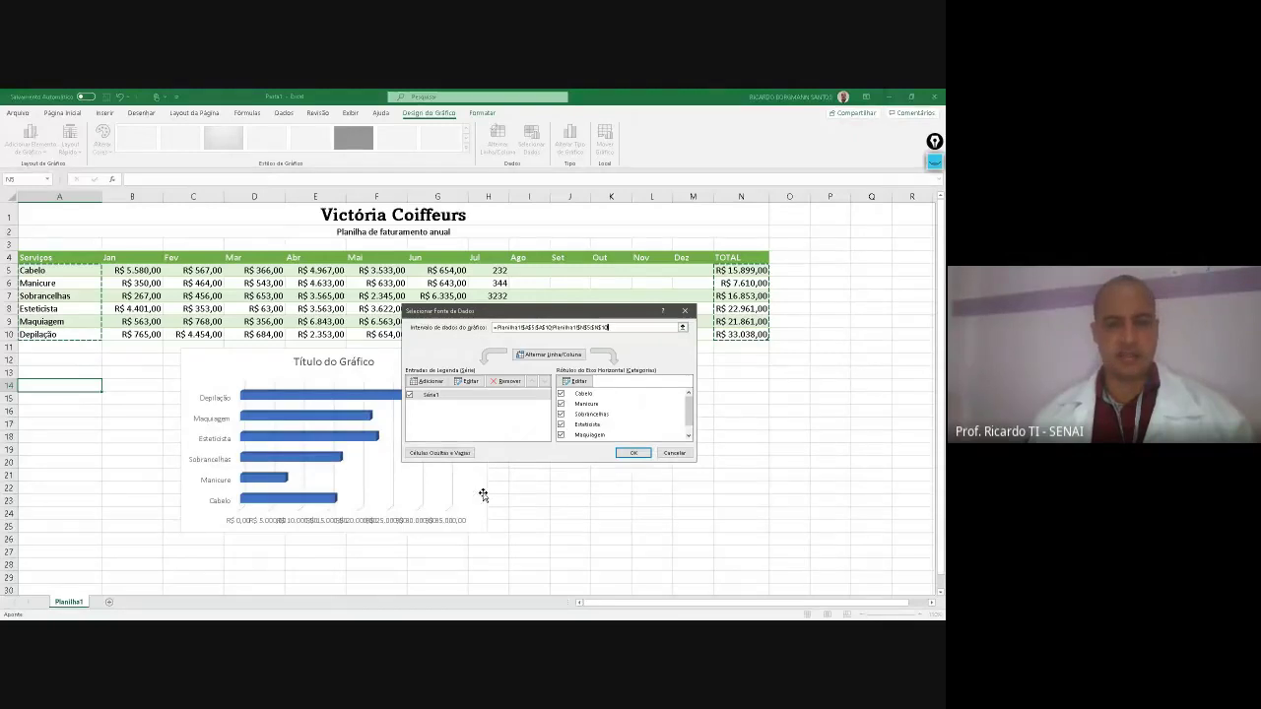
pyautogui.click(674, 453)
pyautogui.click(611, 423)
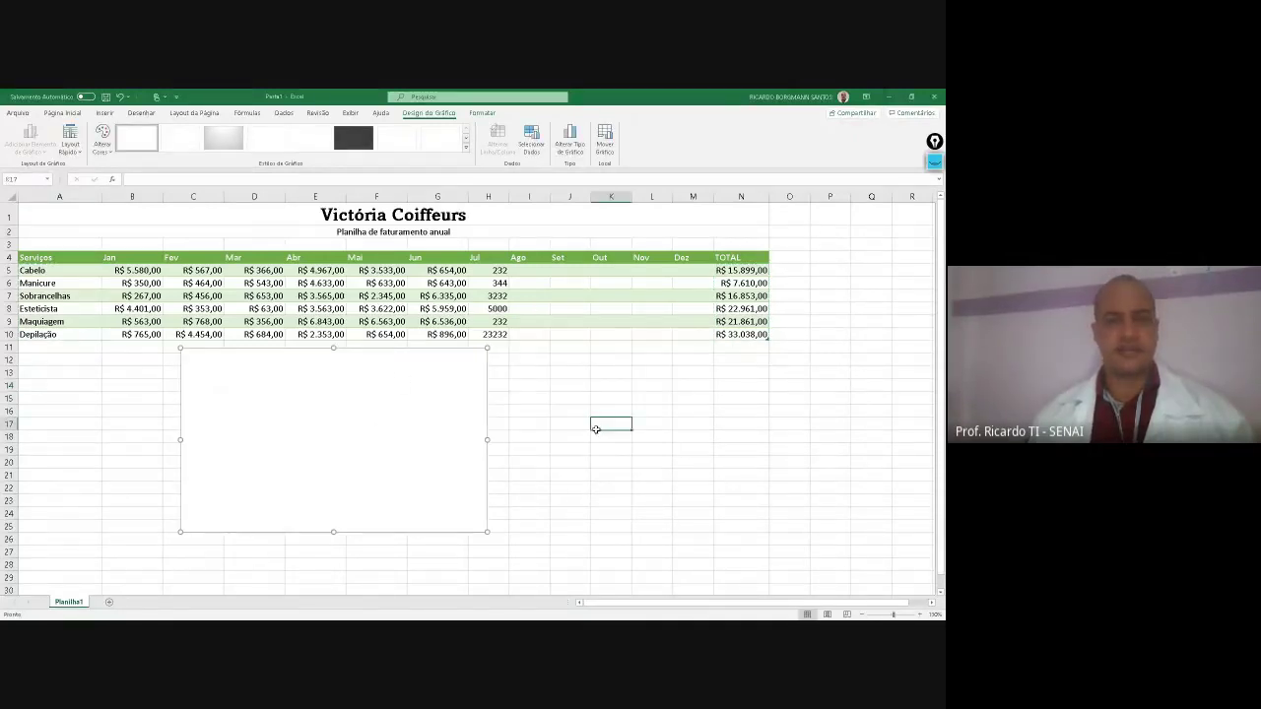
# Delete the blank bar chart, insert a blank 3-D clustered column chart and place it just beneath the billing table
pyautogui.click(417, 425)
pyautogui.press('Delete')
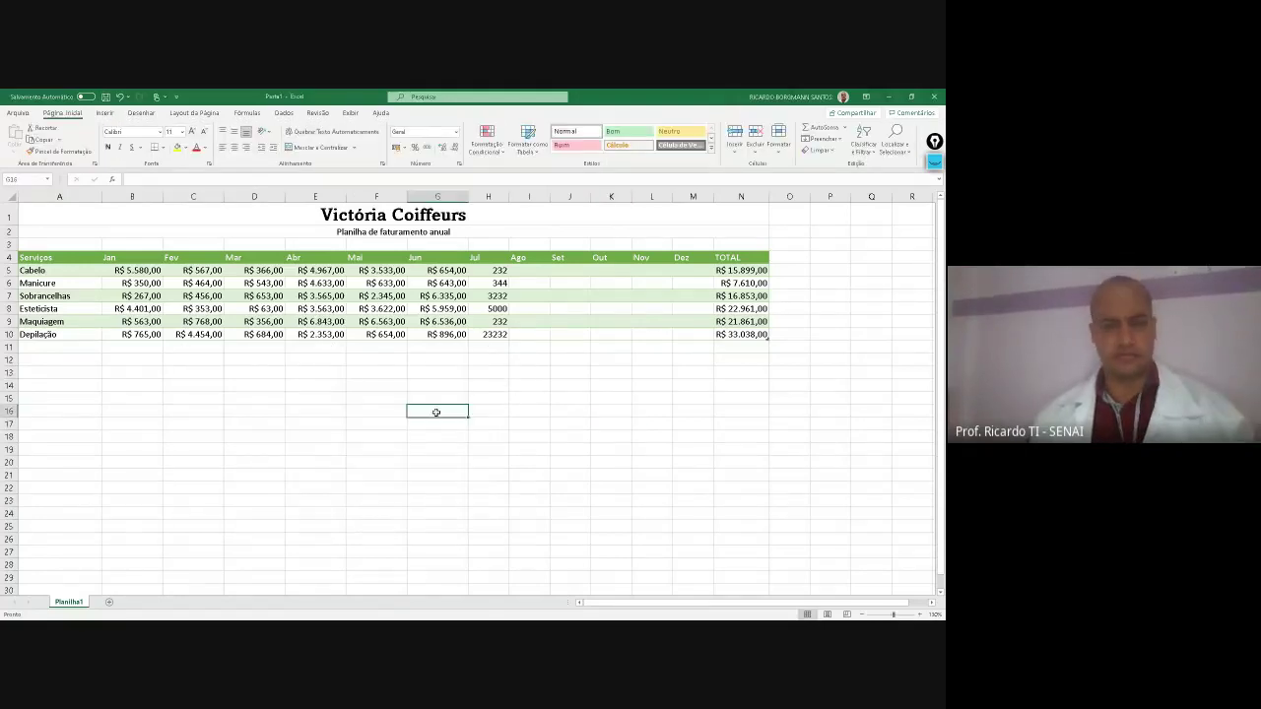
pyautogui.click(215, 357)
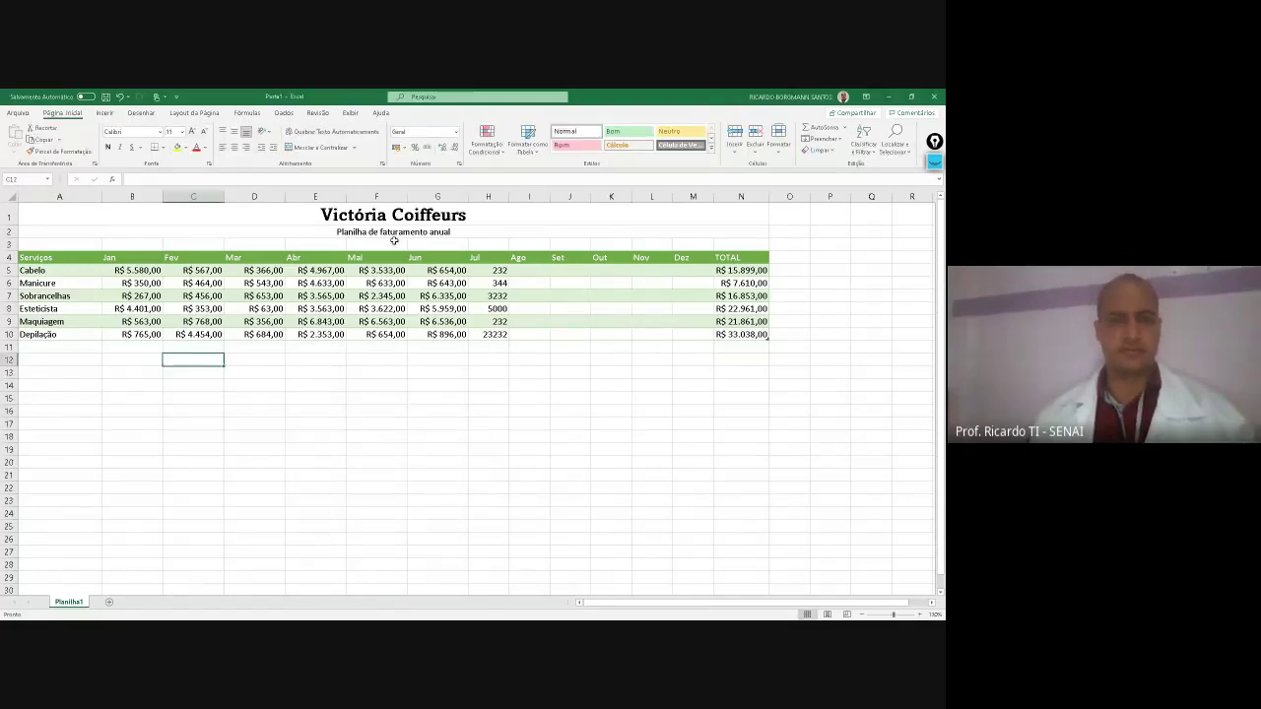
pyautogui.click(104, 113)
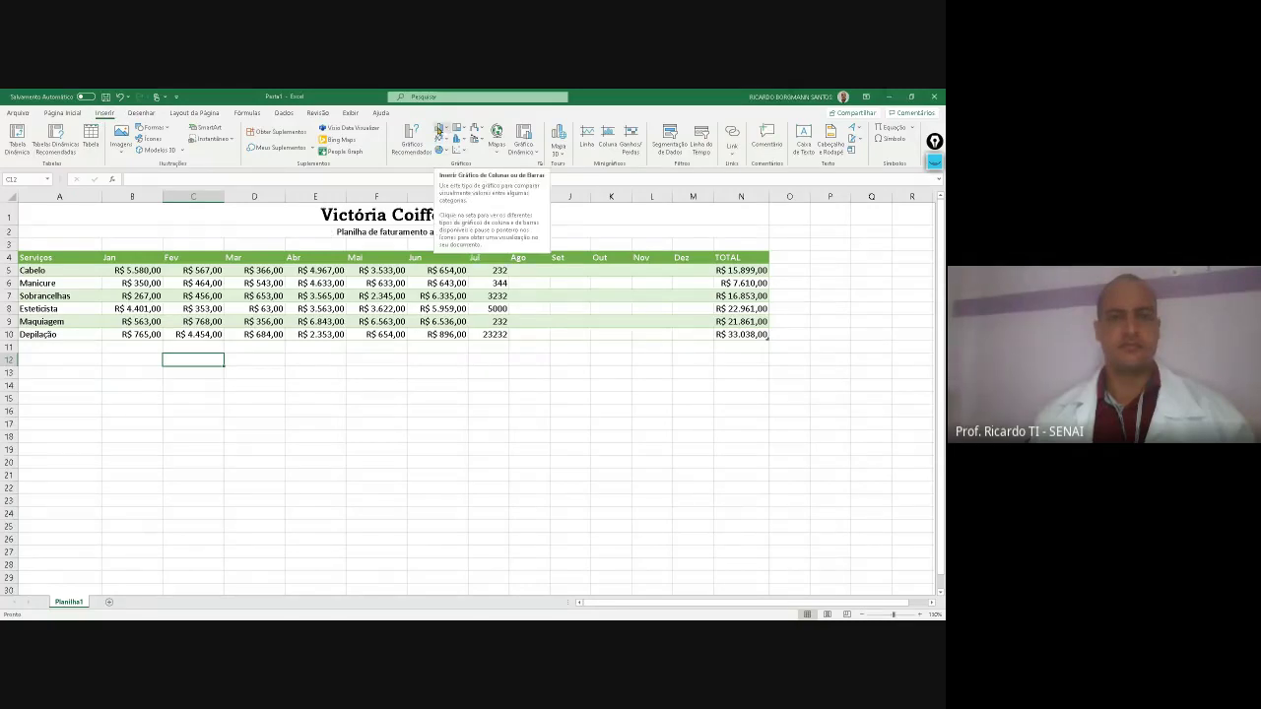
pyautogui.click(440, 130)
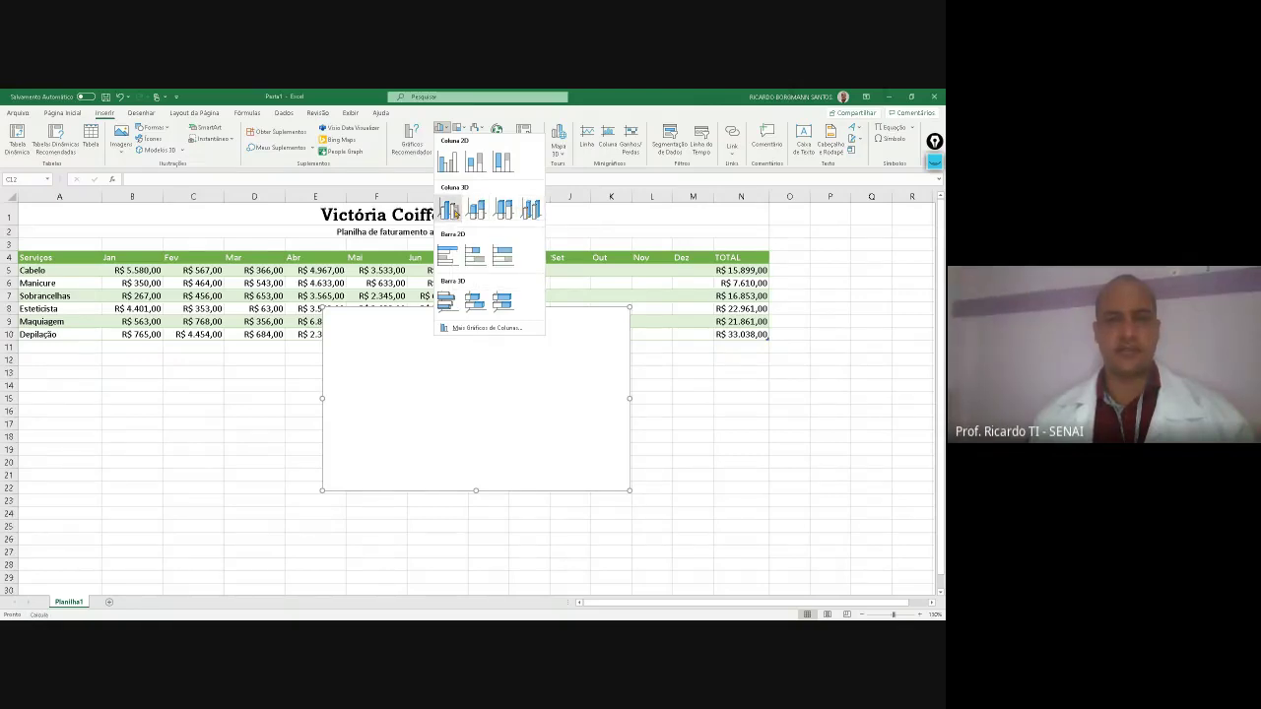
pyautogui.click(450, 211)
pyautogui.moveTo(407, 328); pyautogui.dragTo(257, 360)
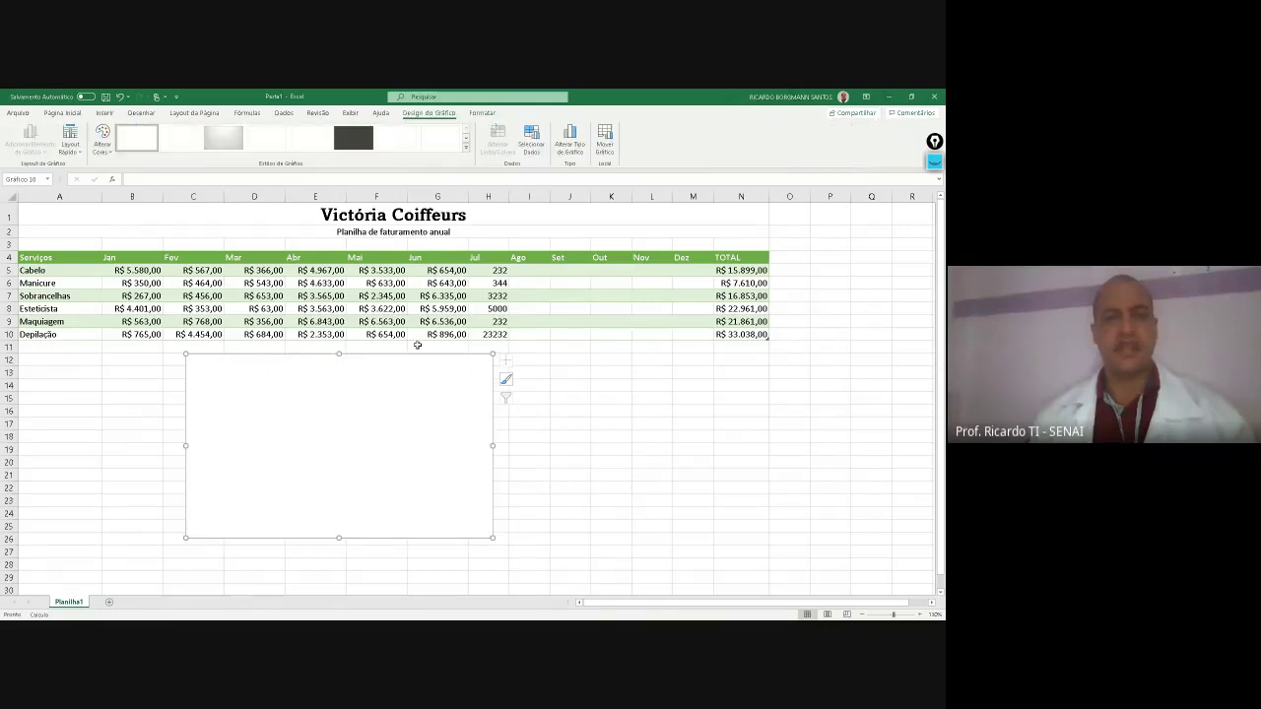
# Set the column chart's data range to the service names in A5:A10 and the annual totals in N5:N10
pyautogui.click(542, 139)
pyautogui.moveTo(518, 314); pyautogui.dragTo(617, 357)
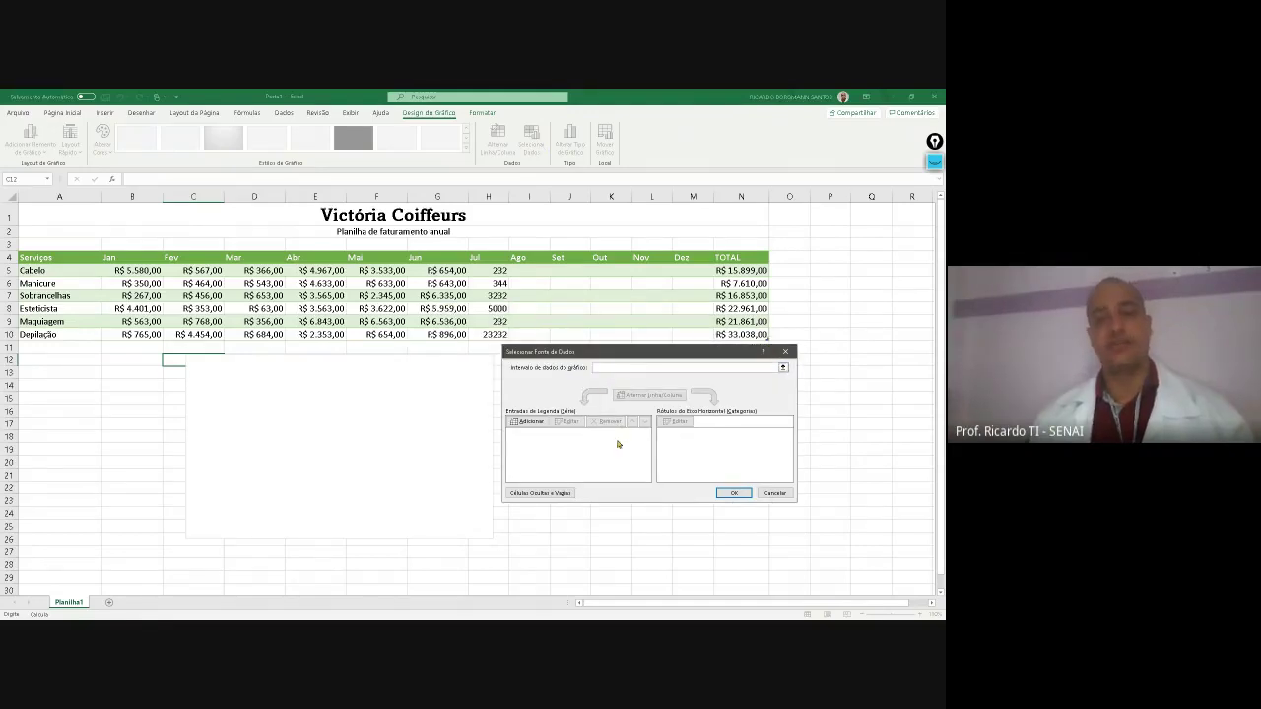
pyautogui.click(785, 369)
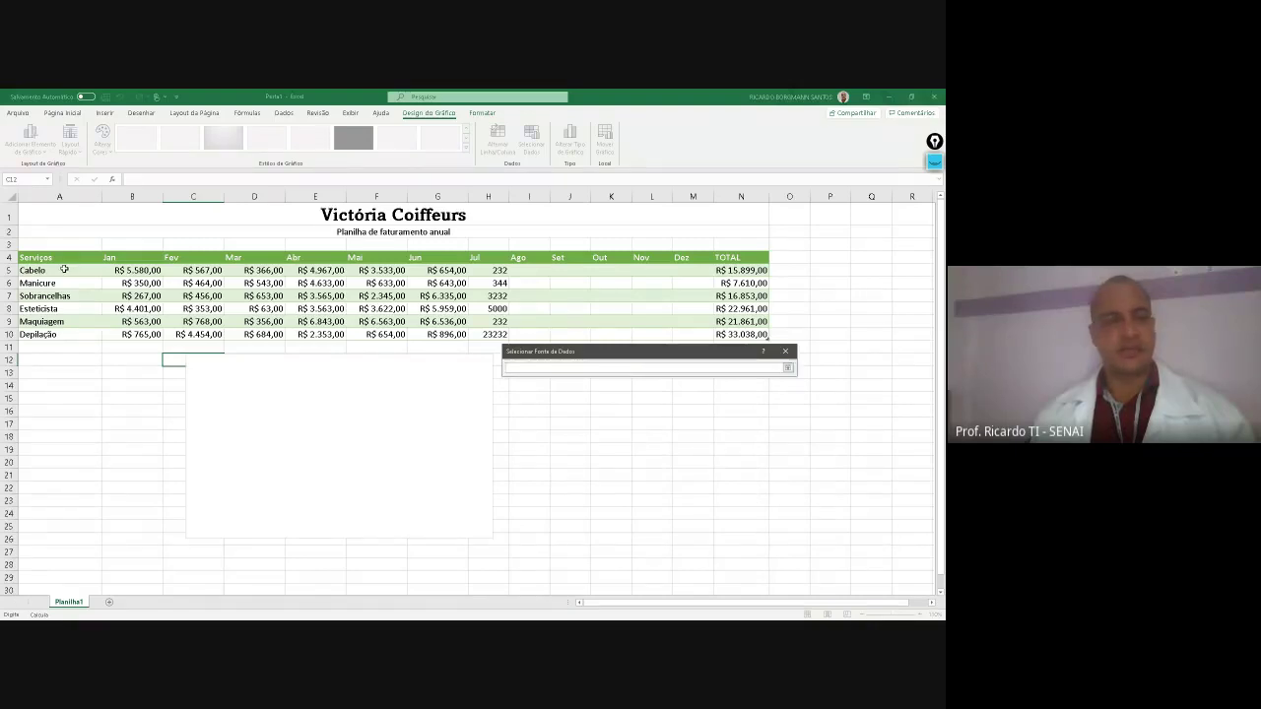
pyautogui.moveTo(59, 269); pyautogui.dragTo(56, 335)
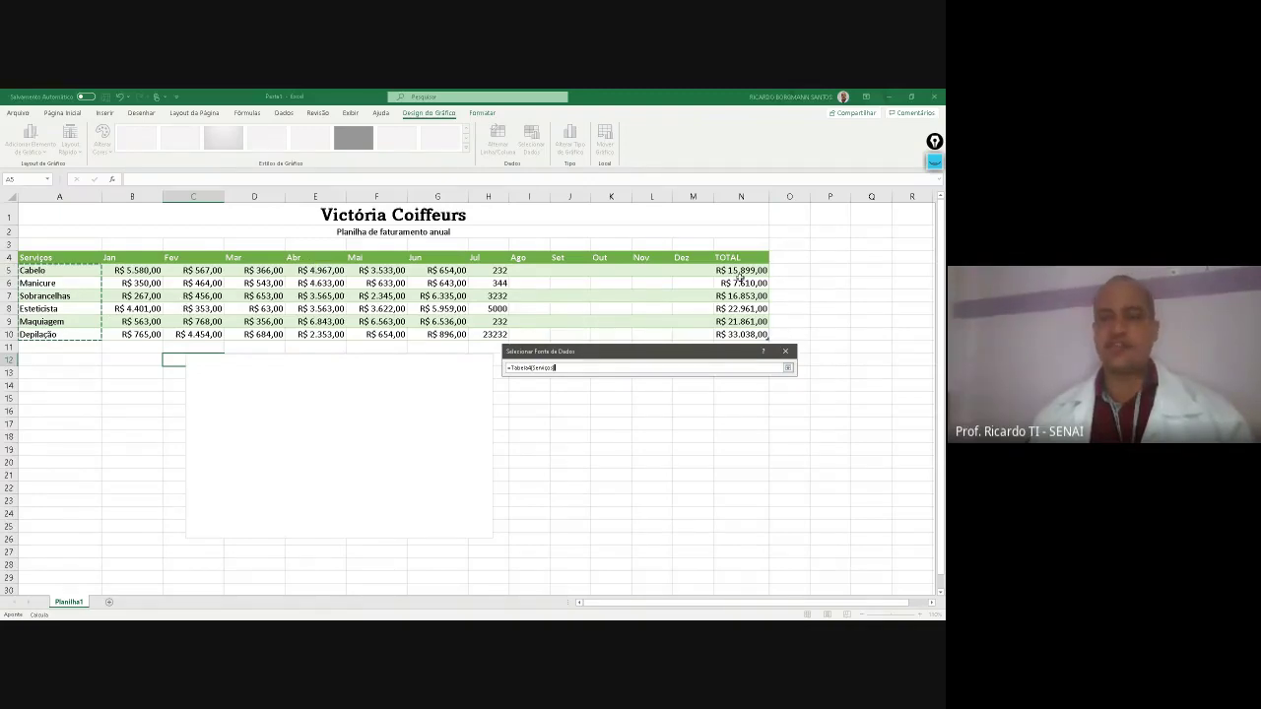
pyautogui.moveTo(741, 270); pyautogui.dragTo(740, 334)
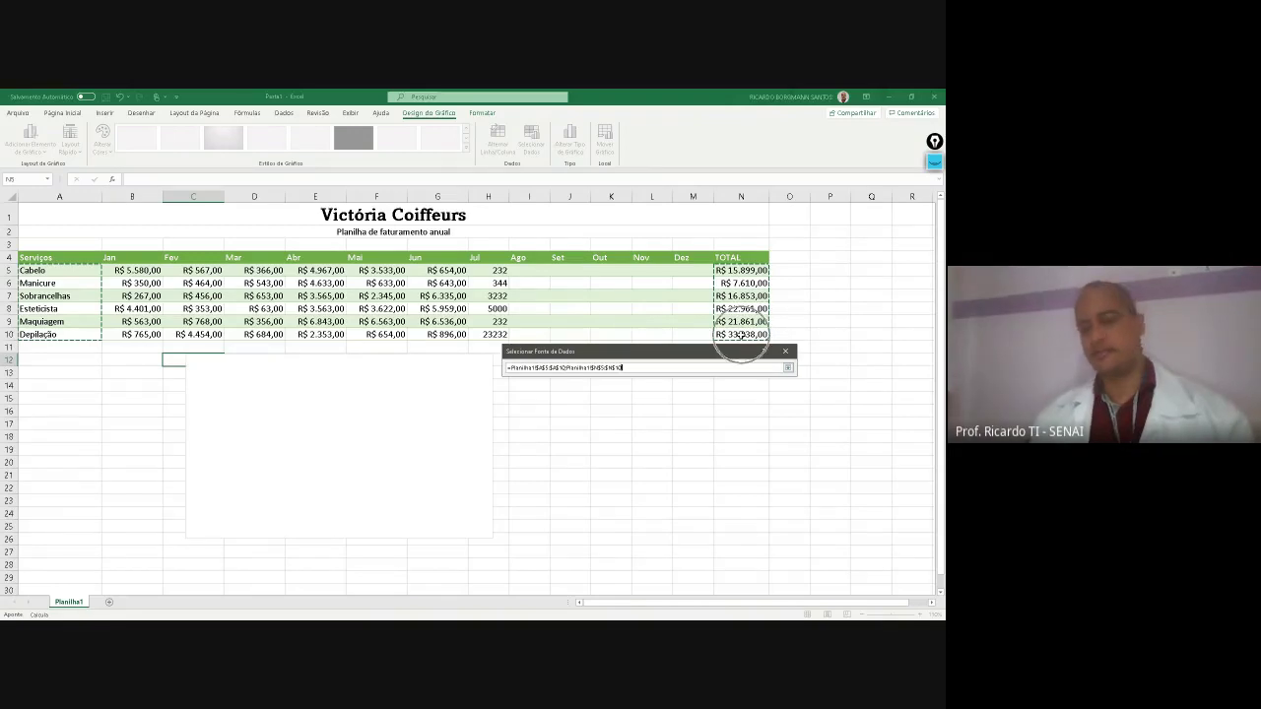
pyautogui.moveTo(741, 334); pyautogui.dragTo(741, 335)
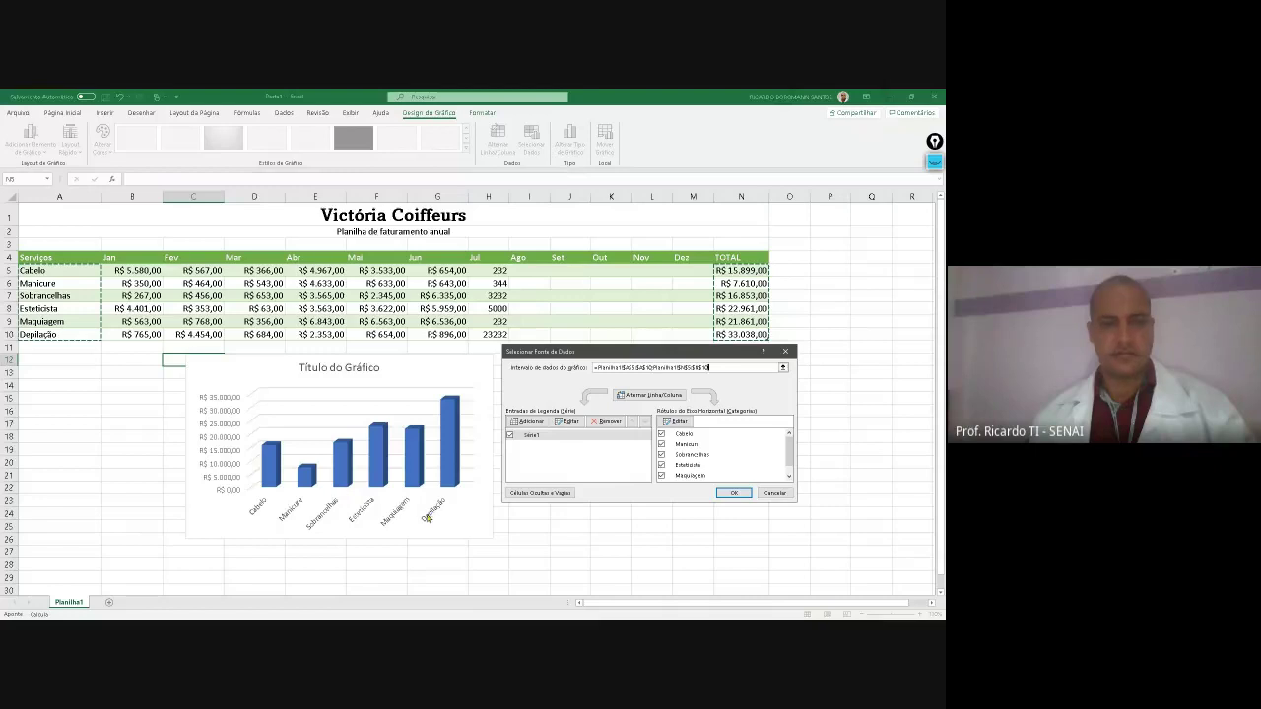
pyautogui.click(736, 495)
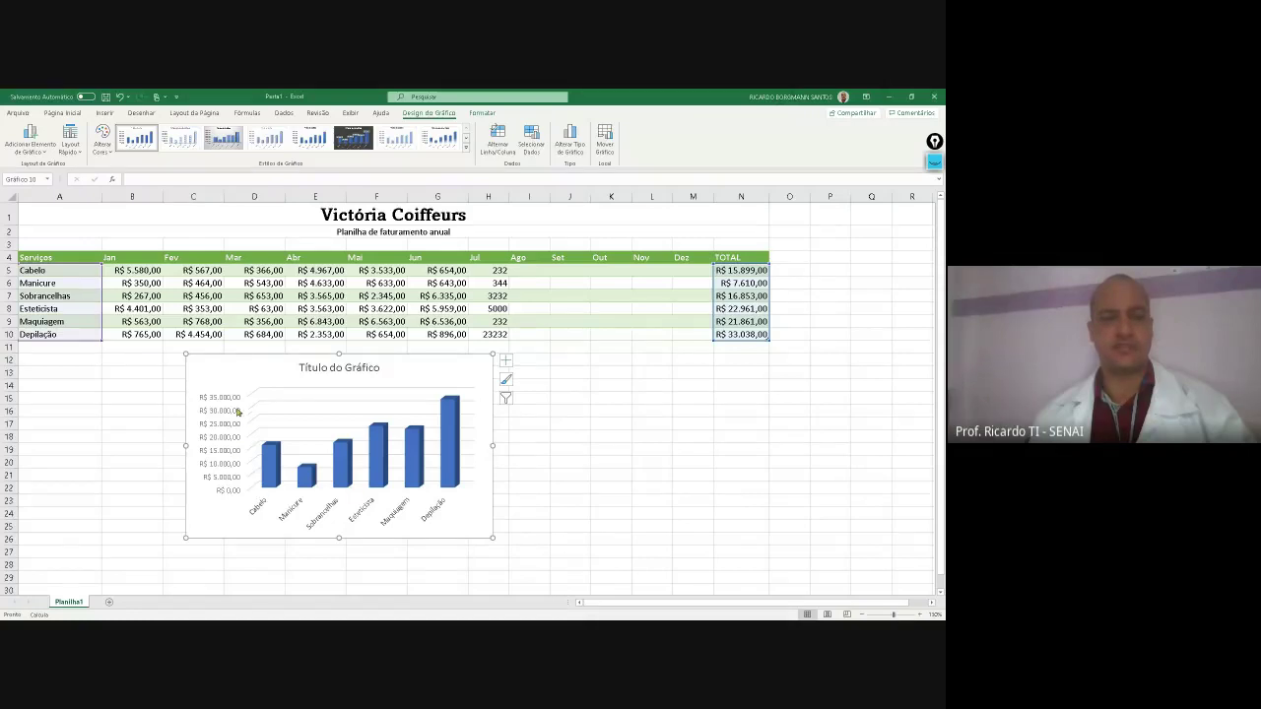
# Apply the last chart style in the gallery, with a white background and shadowed blue columns
pyautogui.click(505, 379)
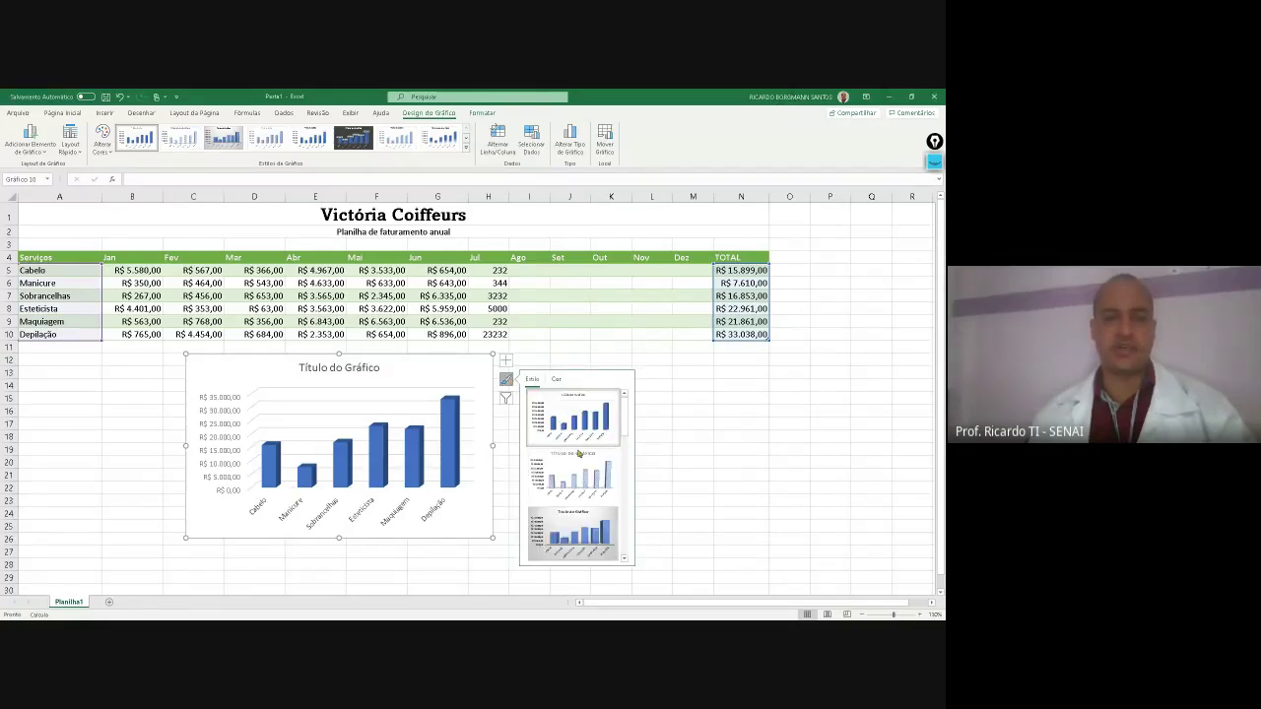
pyautogui.click(574, 539)
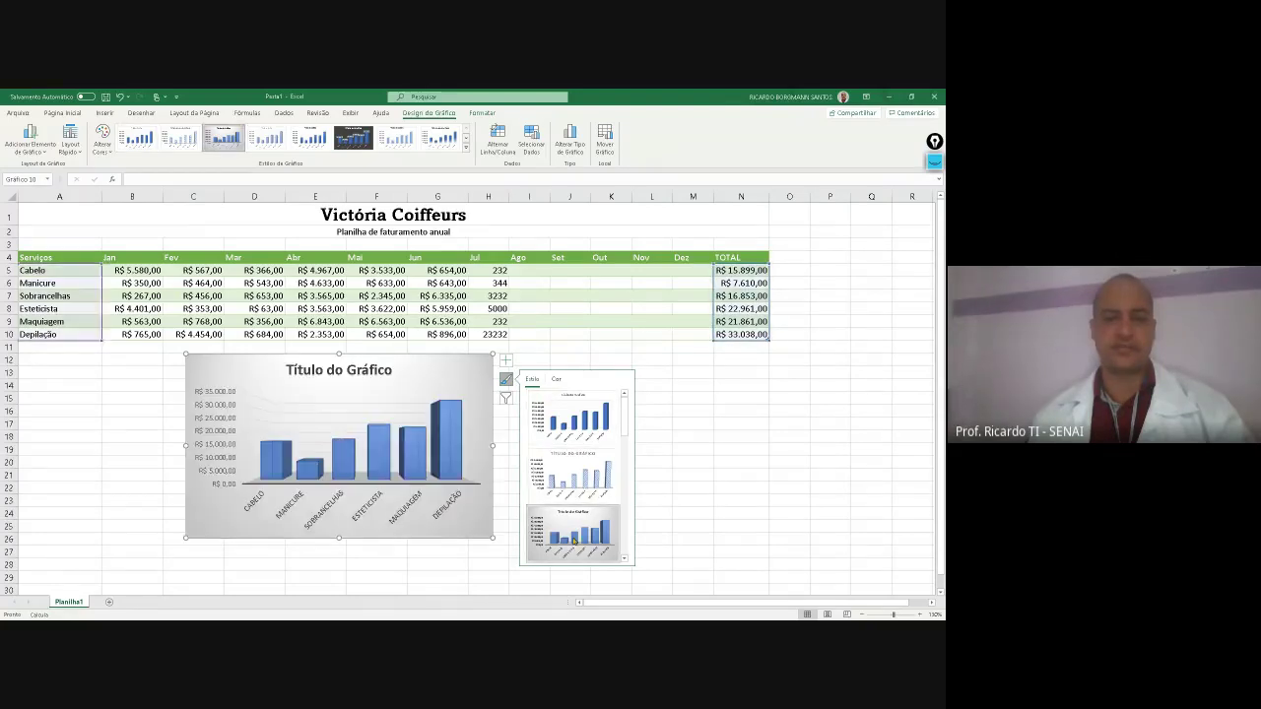
pyautogui.scroll(-3, 576, 493)
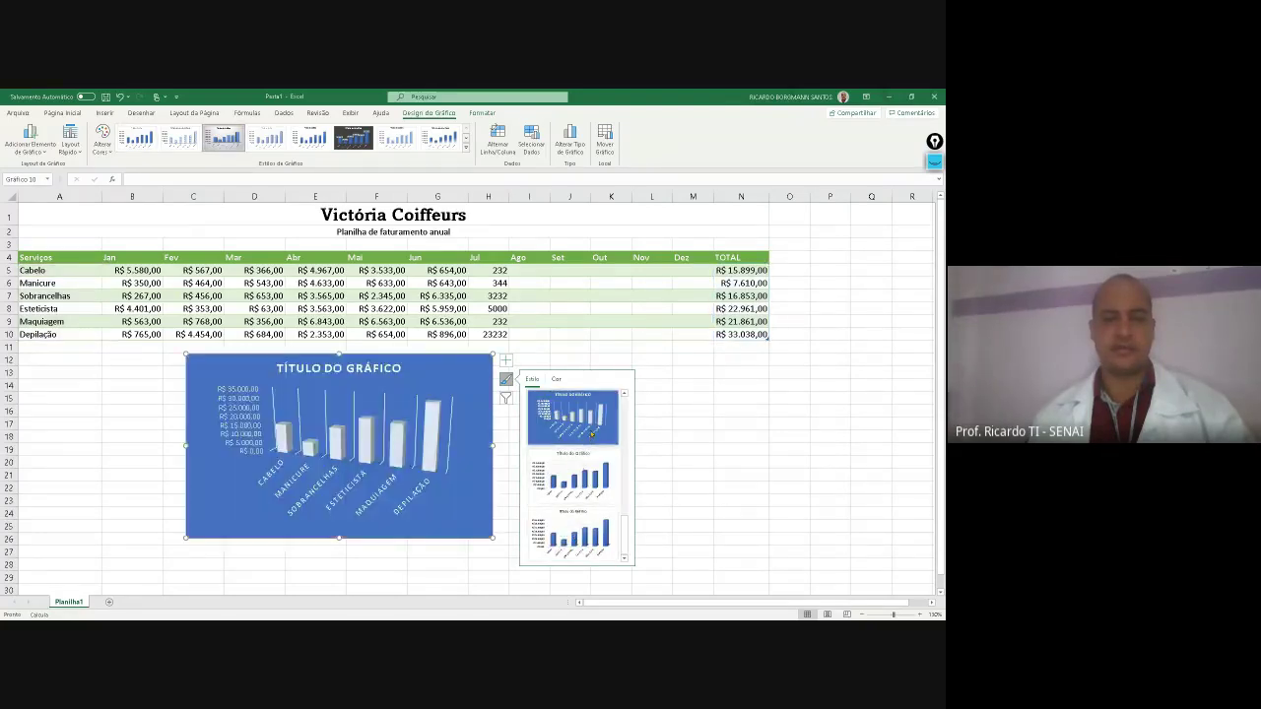
pyautogui.click(571, 545)
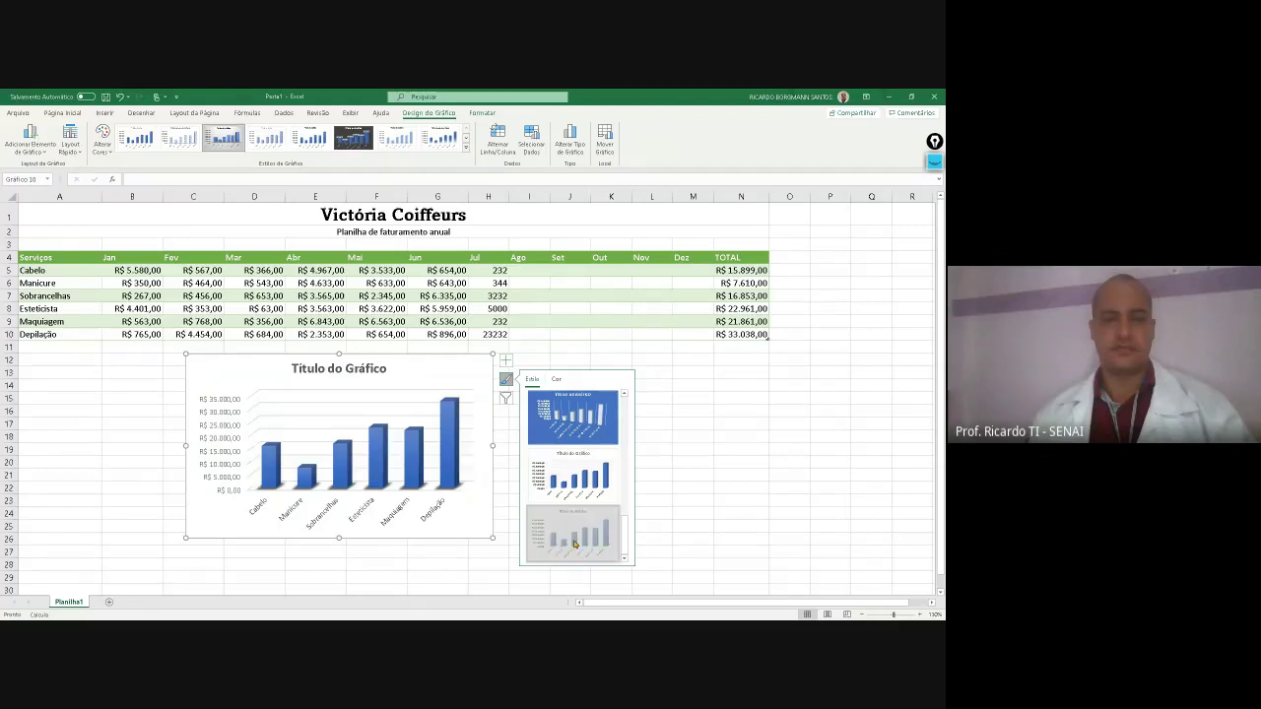
# Change the chart title to "Vendas Total"
pyautogui.tripleClick(329, 370)
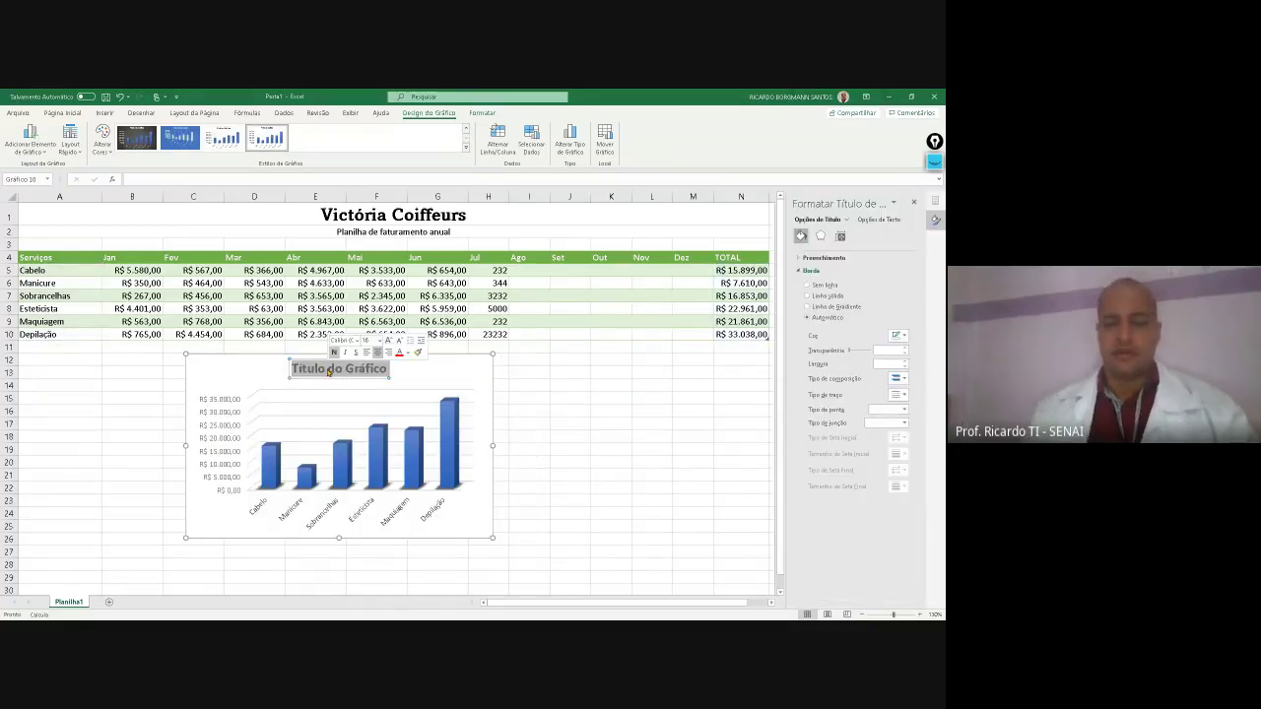
pyautogui.write('Cendas')
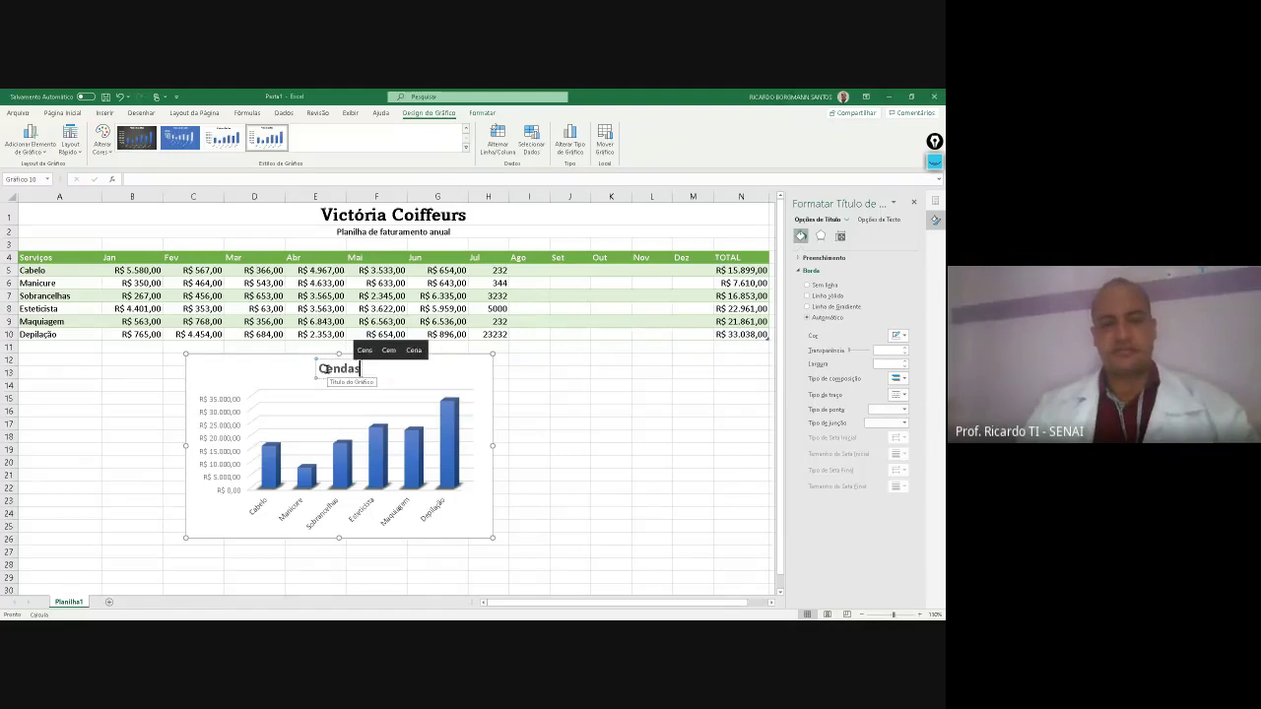
pyautogui.write(' T')
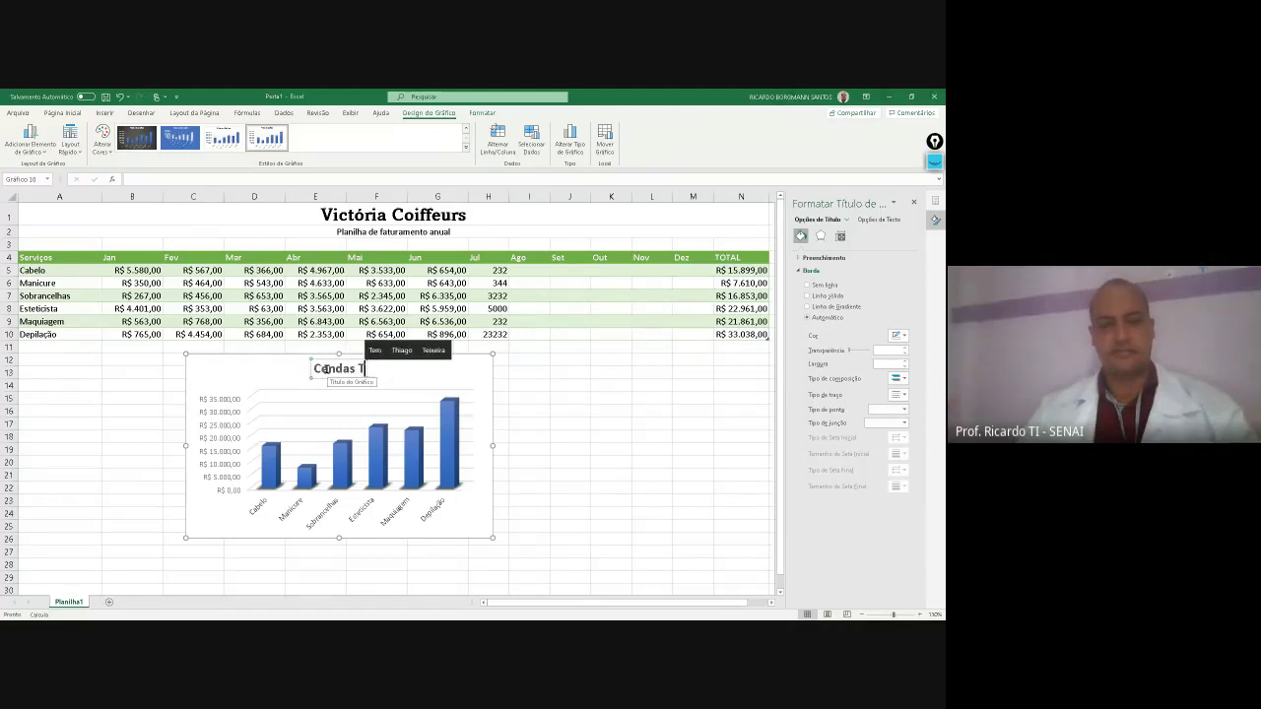
pyautogui.write('otal')
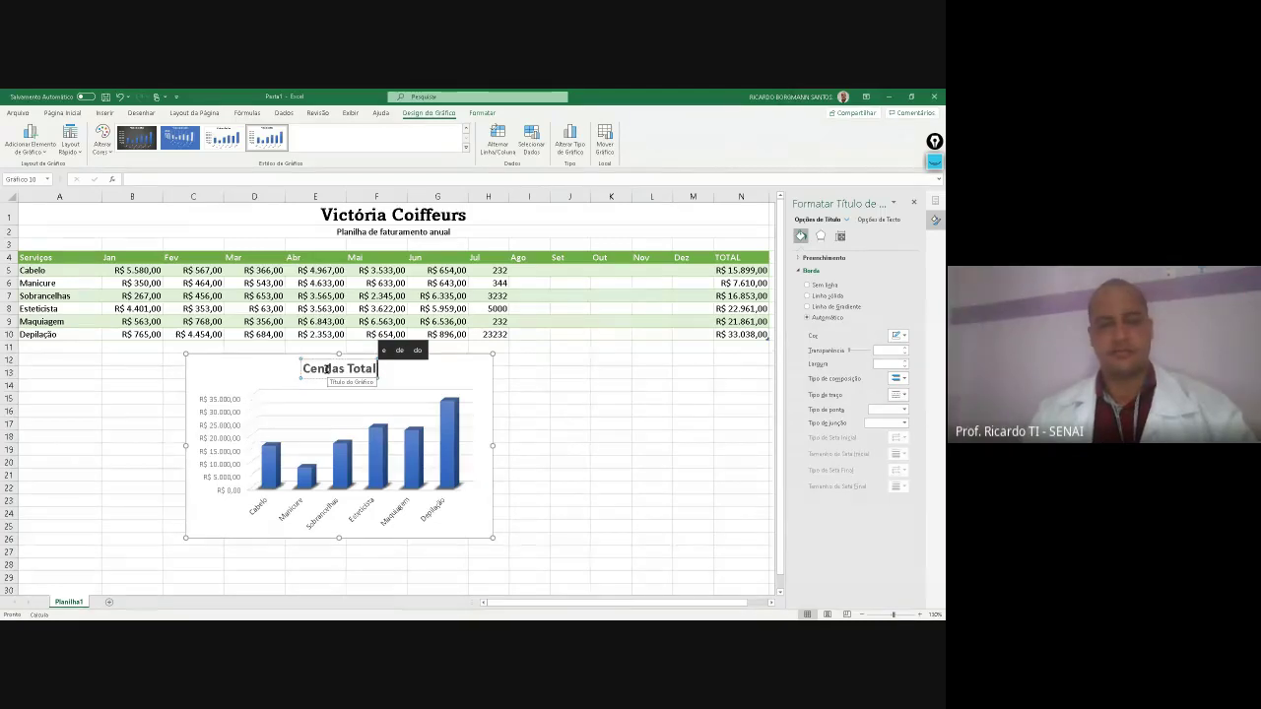
pyautogui.press('Home')
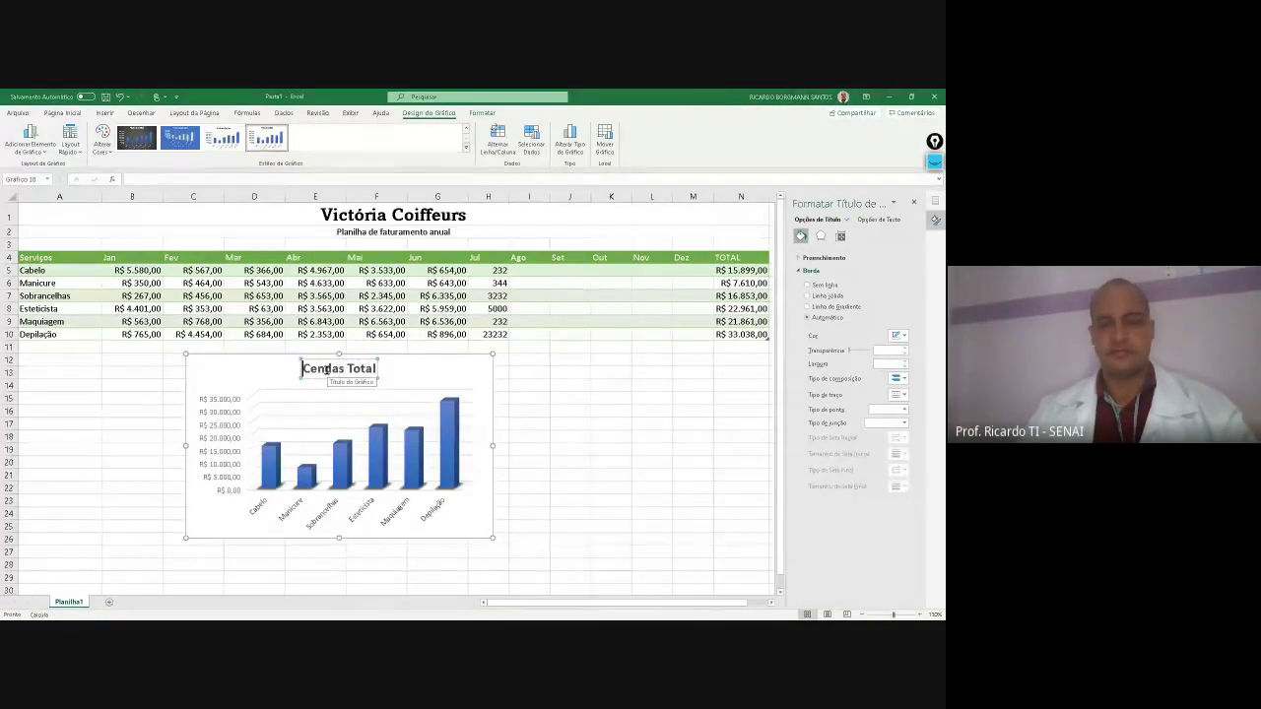
pyautogui.press('Delete')
pyautogui.write('V')
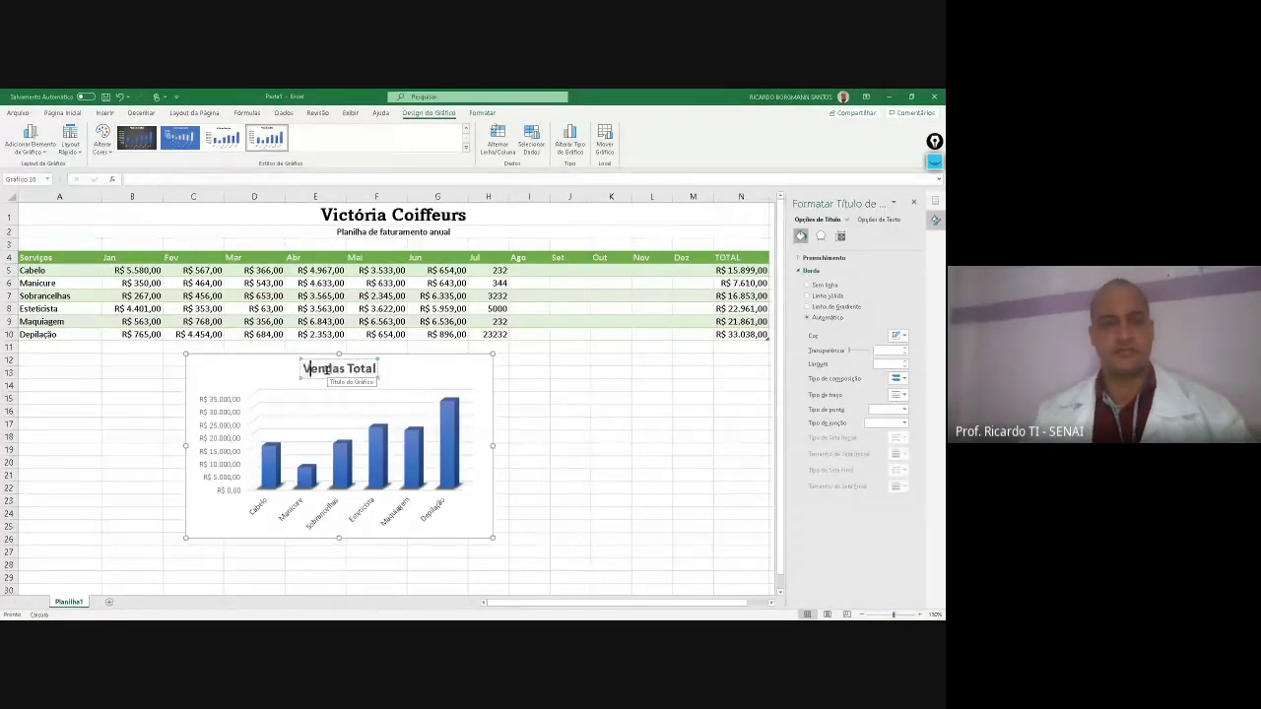
pyautogui.click(571, 441)
# Move the Vendas Total chart directly beneath the table's Jul to TOTAL columns and deselect it
pyautogui.click(394, 366)
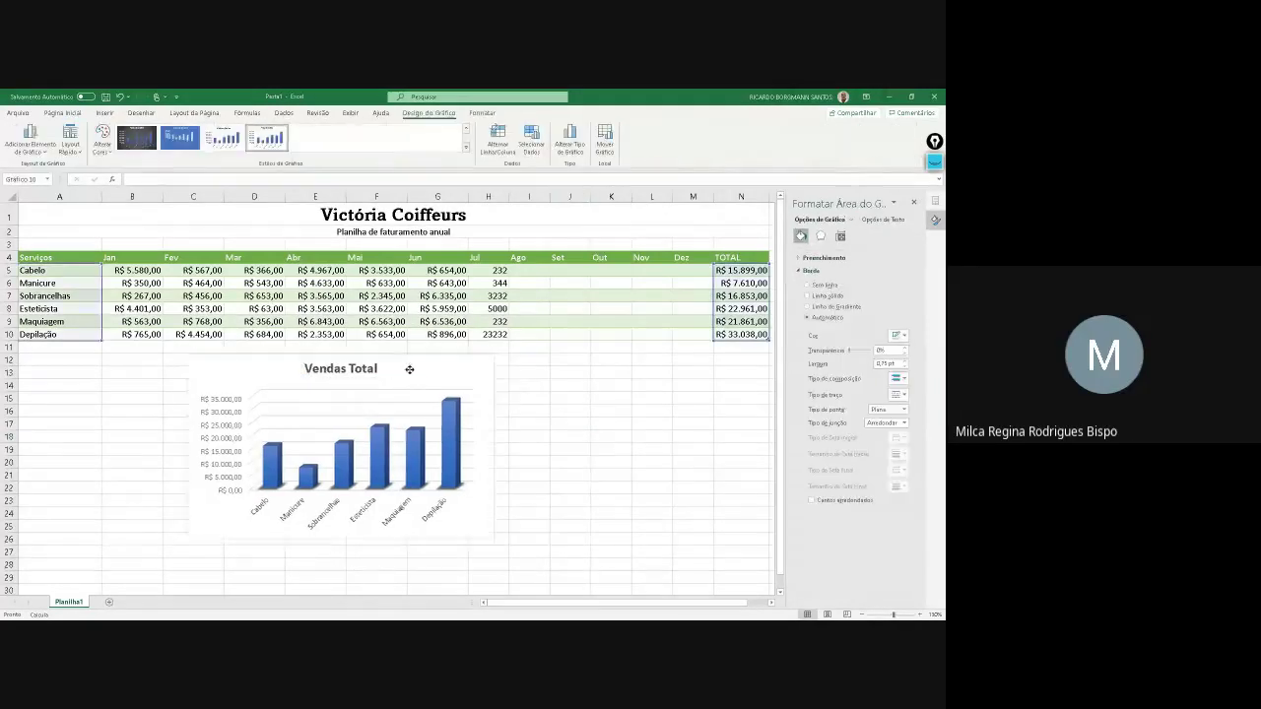
pyautogui.moveTo(408, 366); pyautogui.dragTo(239, 366)
pyautogui.click(487, 398)
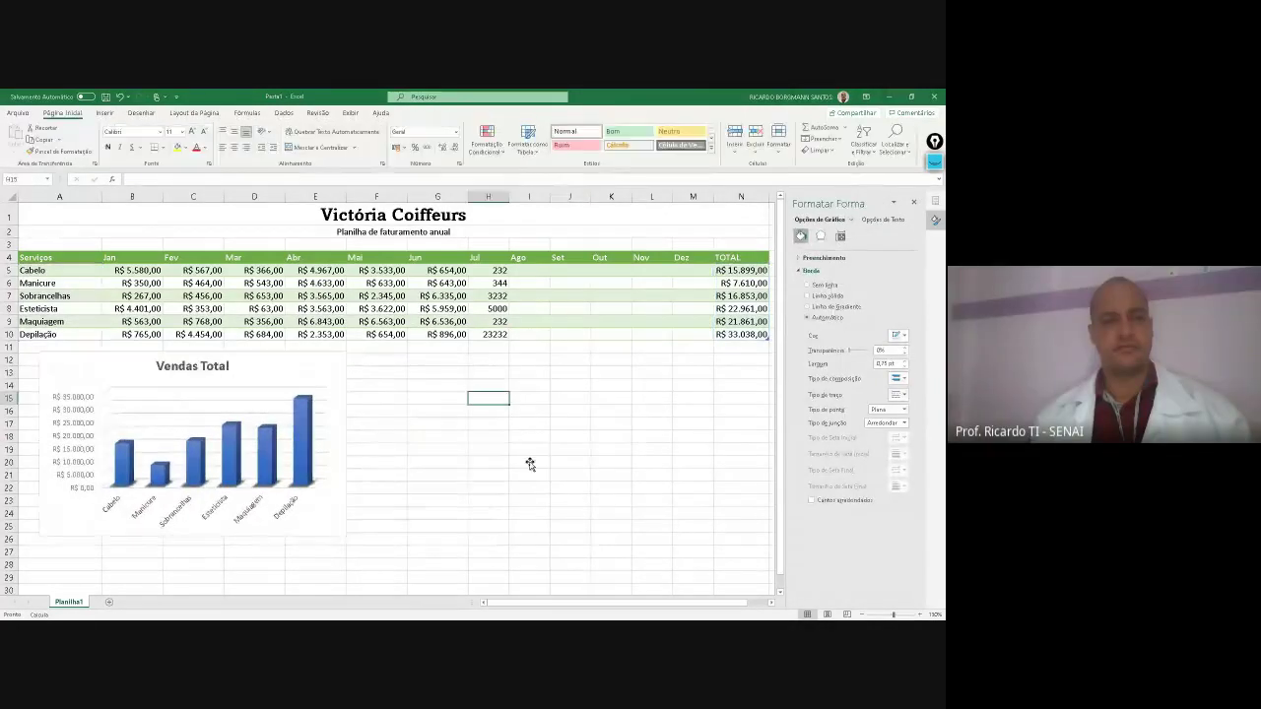
pyautogui.click(425, 435)
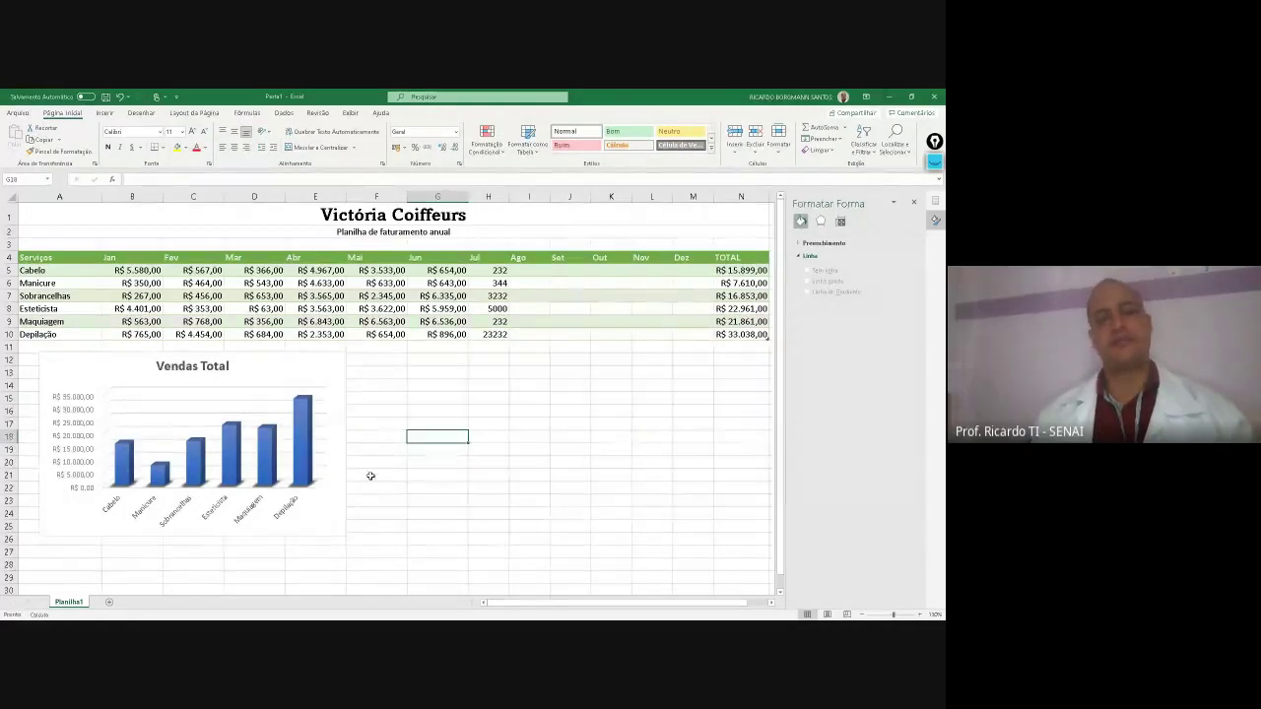
pyautogui.moveTo(273, 378); pyautogui.dragTo(696, 376)
pyautogui.click(262, 450)
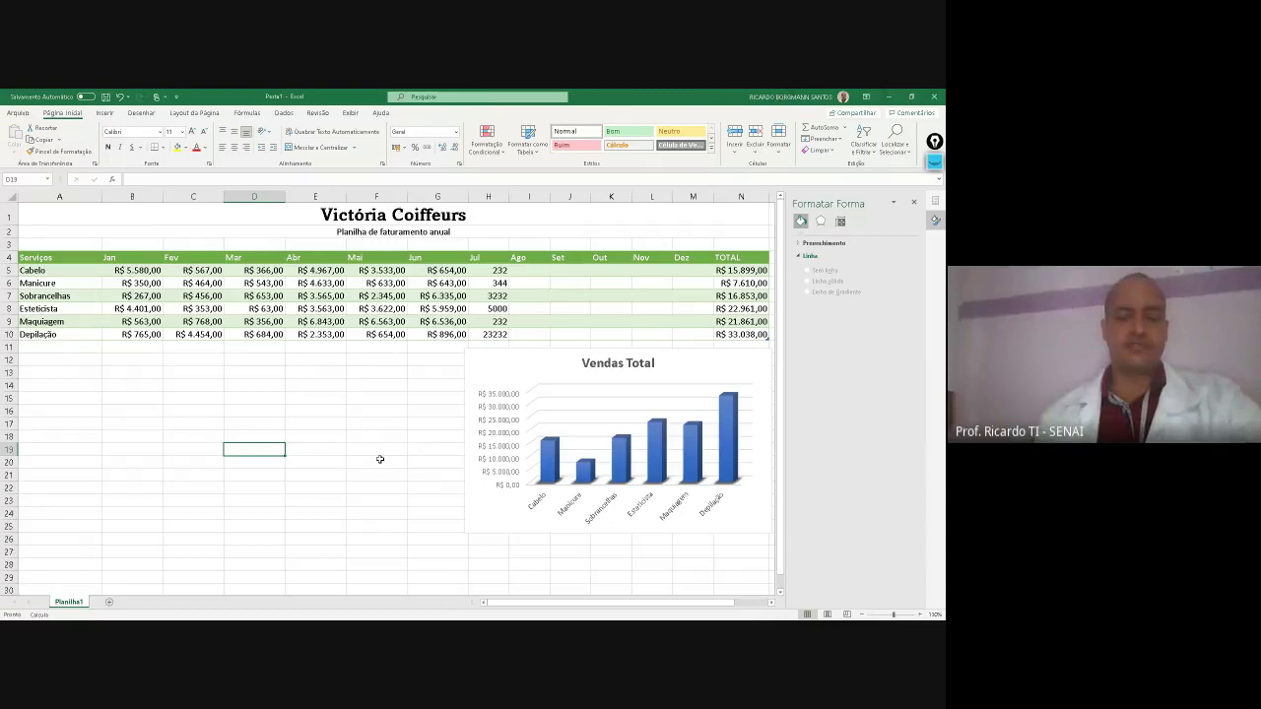
# Select the Depilação annual total in cell N10 to compare it with its column in the chart
pyautogui.click(122, 445)
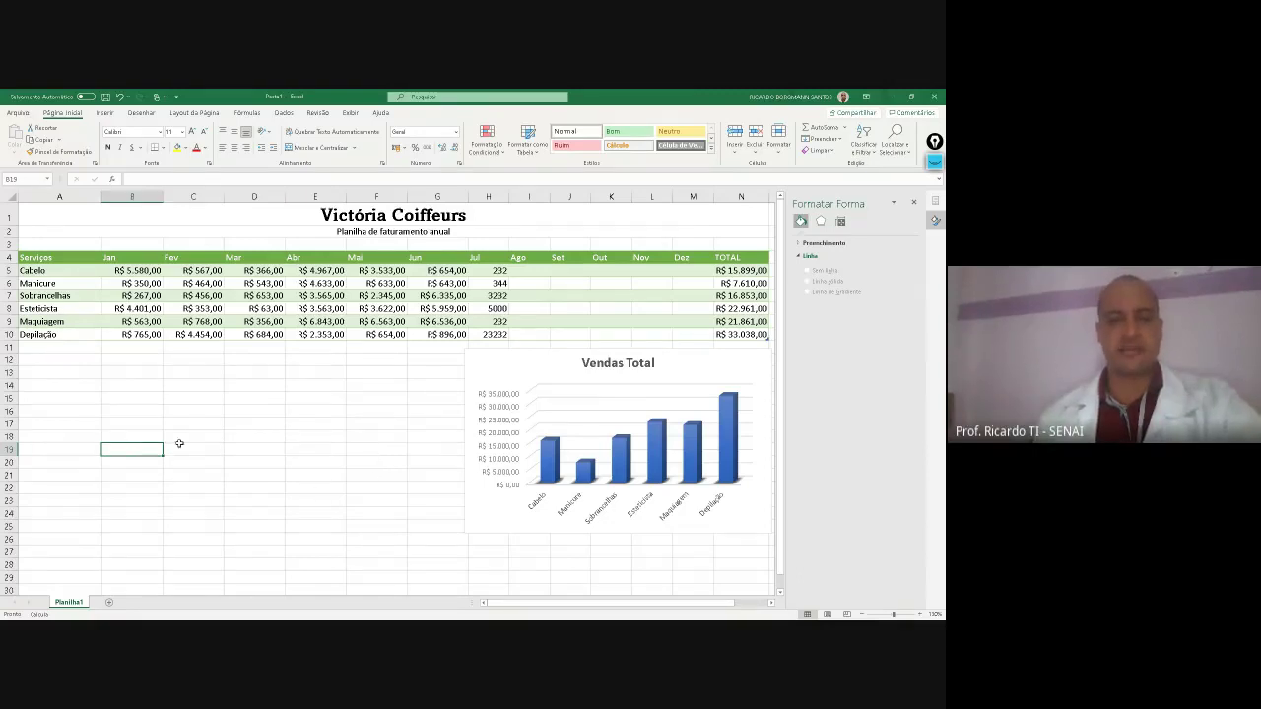
pyautogui.click(181, 412)
pyautogui.click(51, 376)
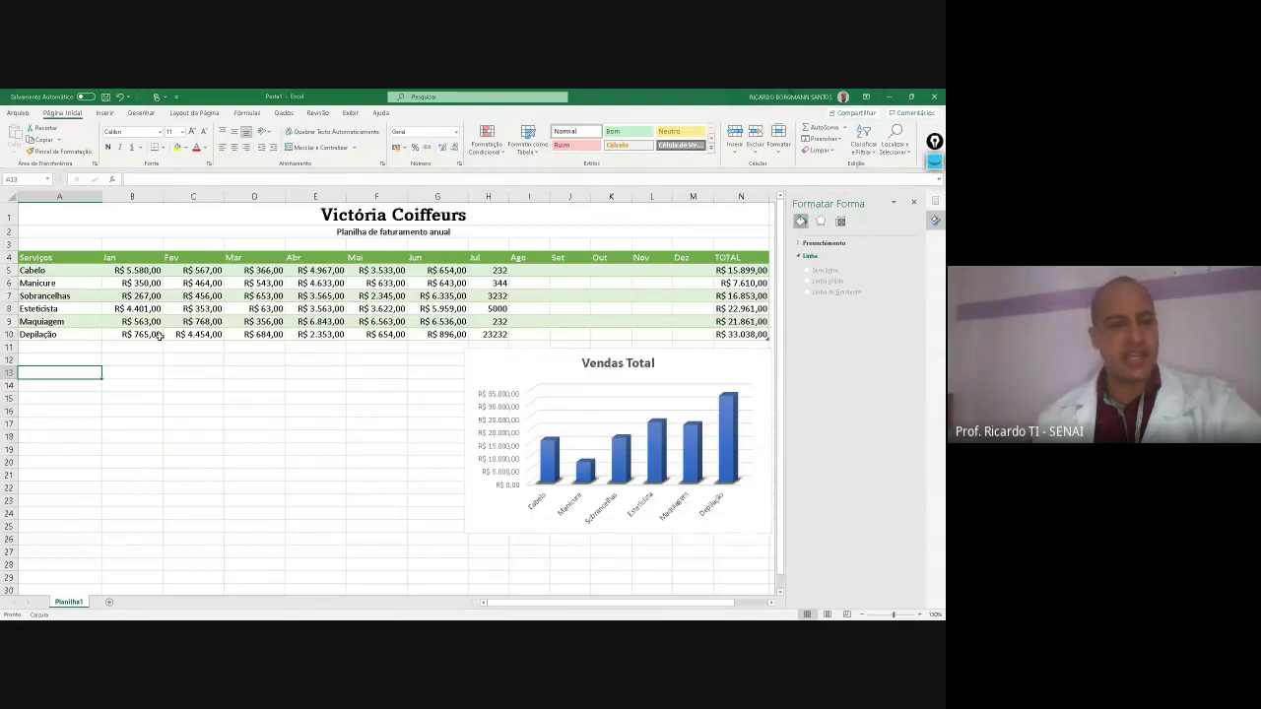
pyautogui.click(746, 333)
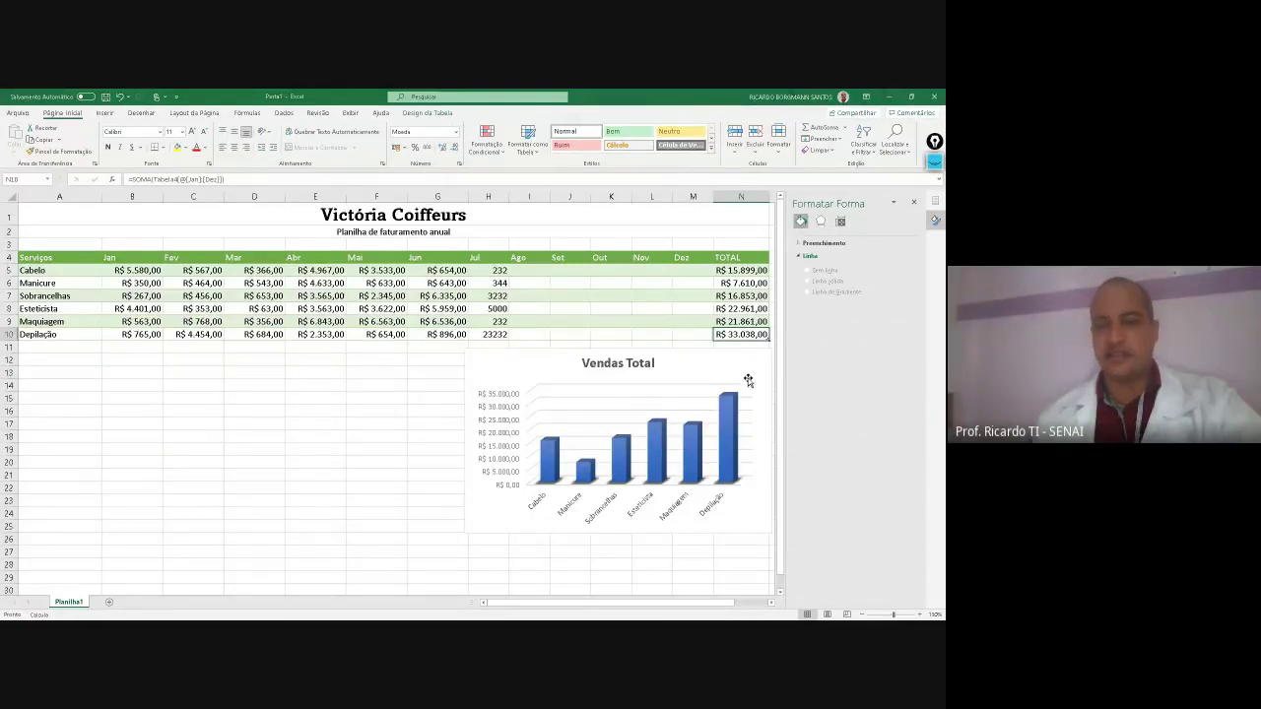
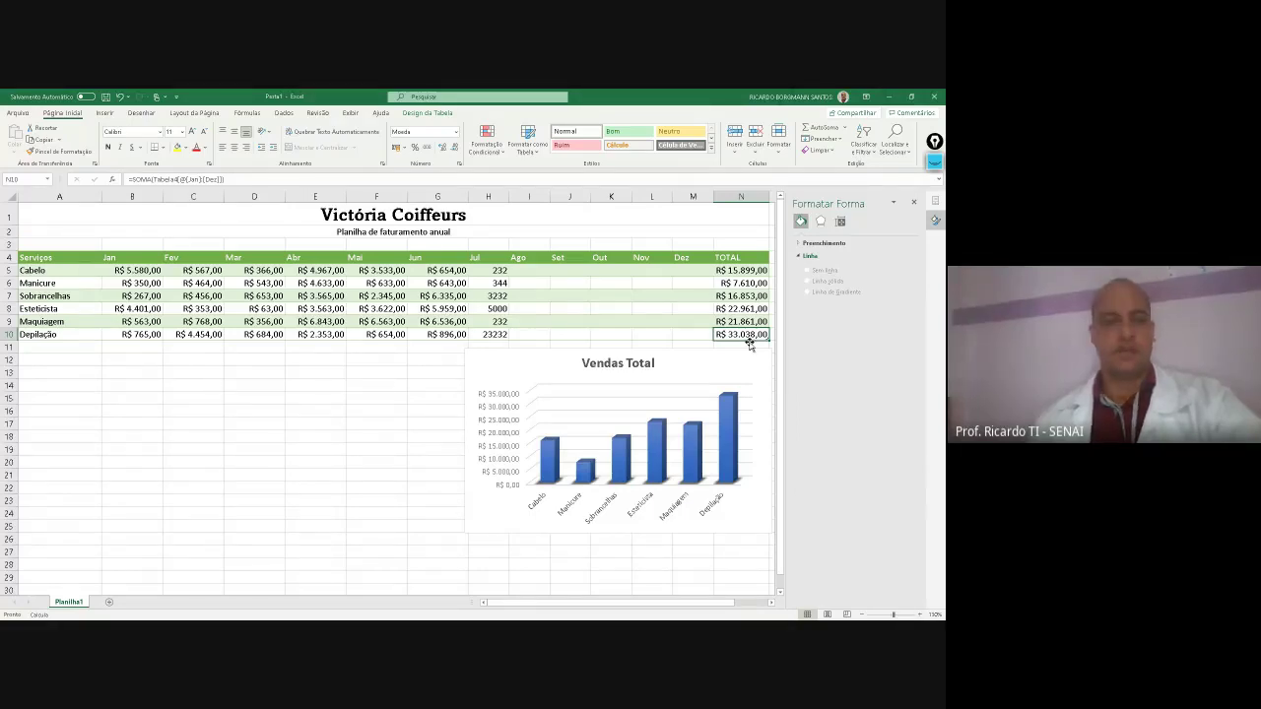
# Insert an empty 3-D pie chart and place it beneath the table's Jan to Mai columns
pyautogui.click(321, 376)
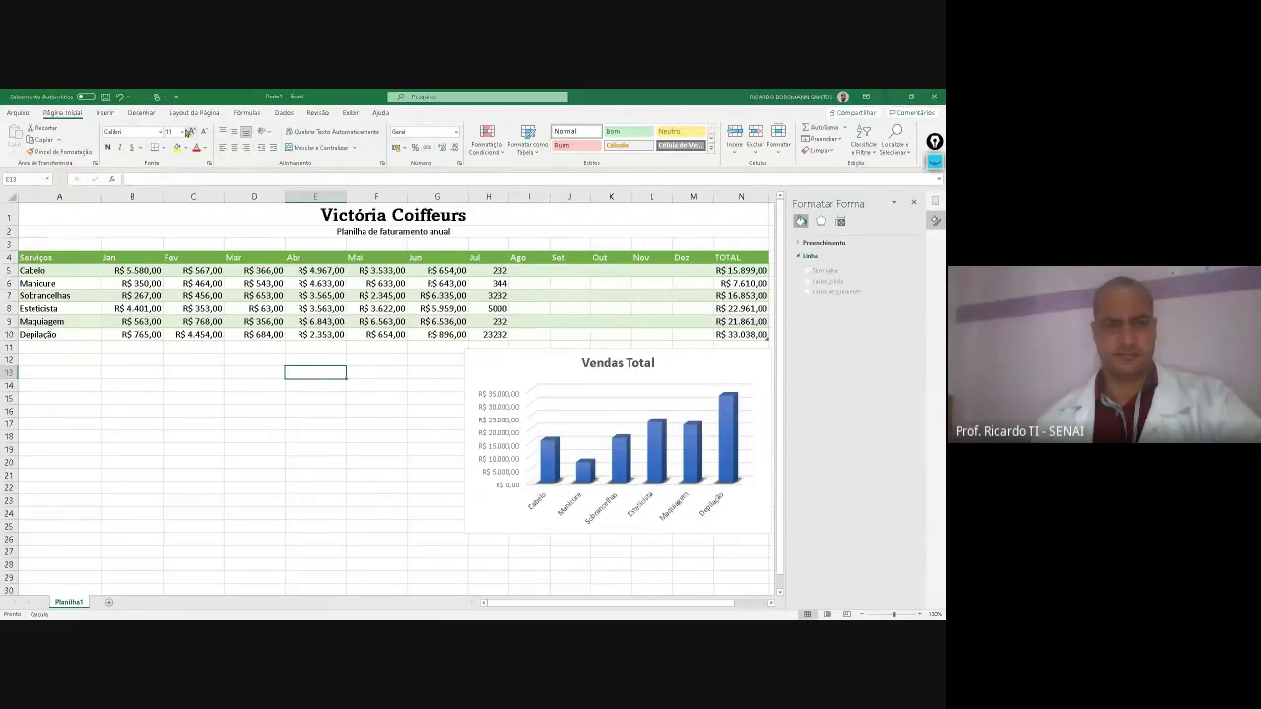
pyautogui.click(104, 114)
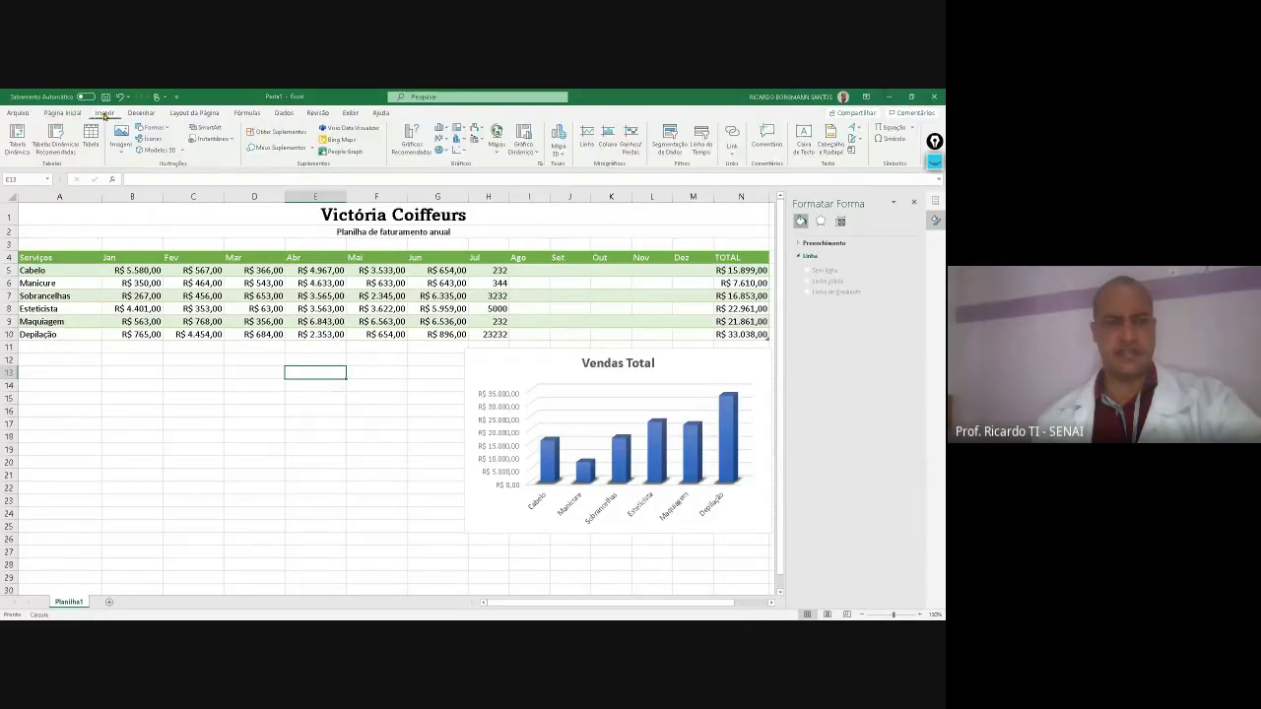
pyautogui.click(437, 154)
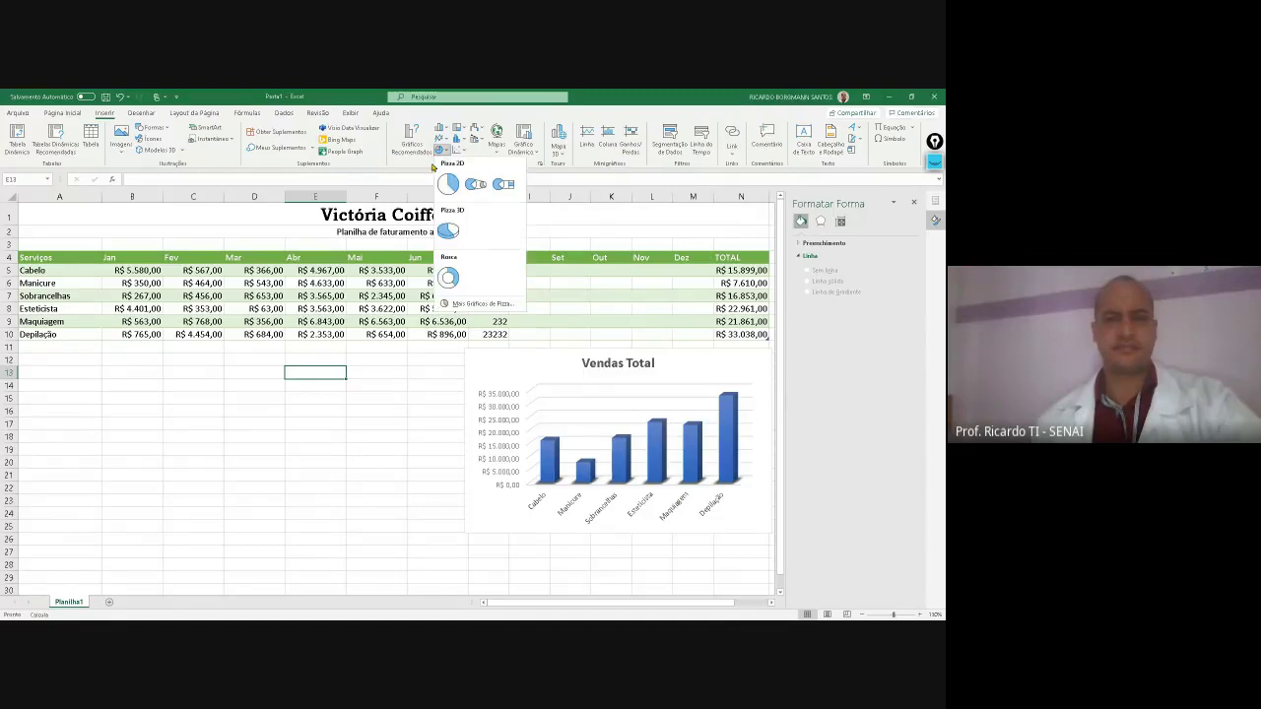
pyautogui.click(448, 232)
pyautogui.moveTo(381, 347); pyautogui.dragTo(226, 391)
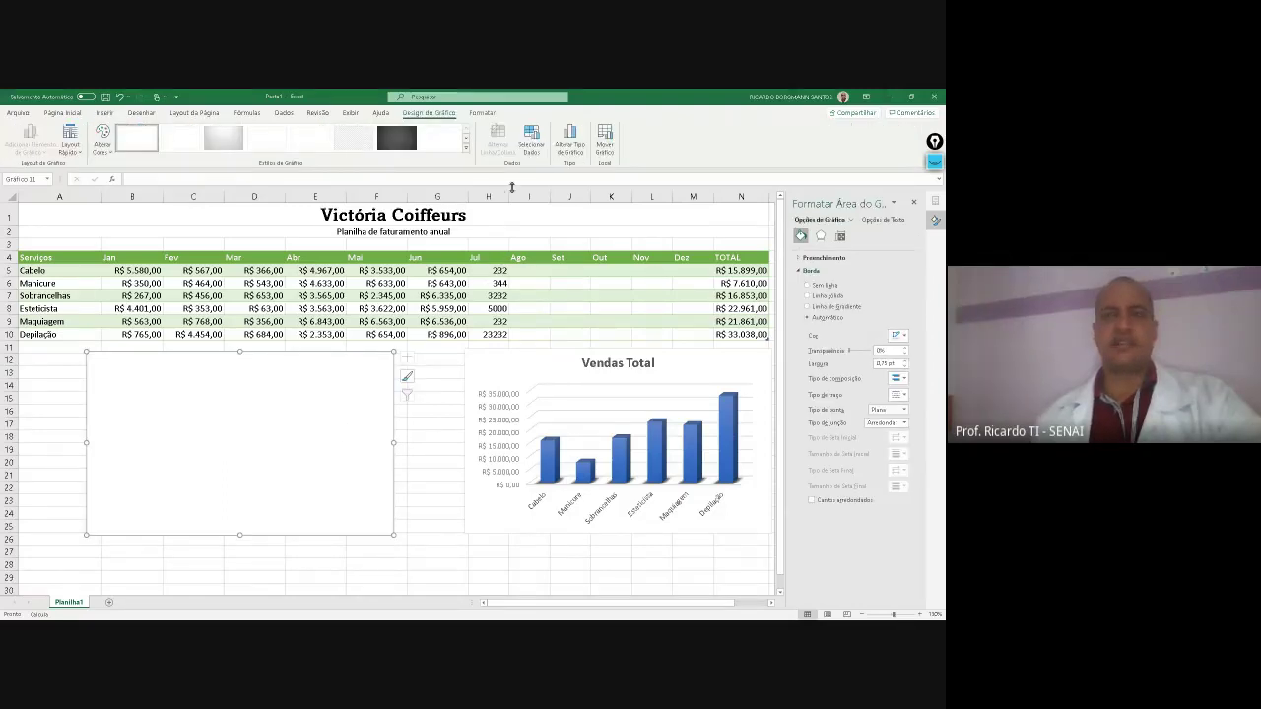
# Set the pie chart's data source to the service names in A5:A10 and the annual totals in N5:N10
pyautogui.click(532, 143)
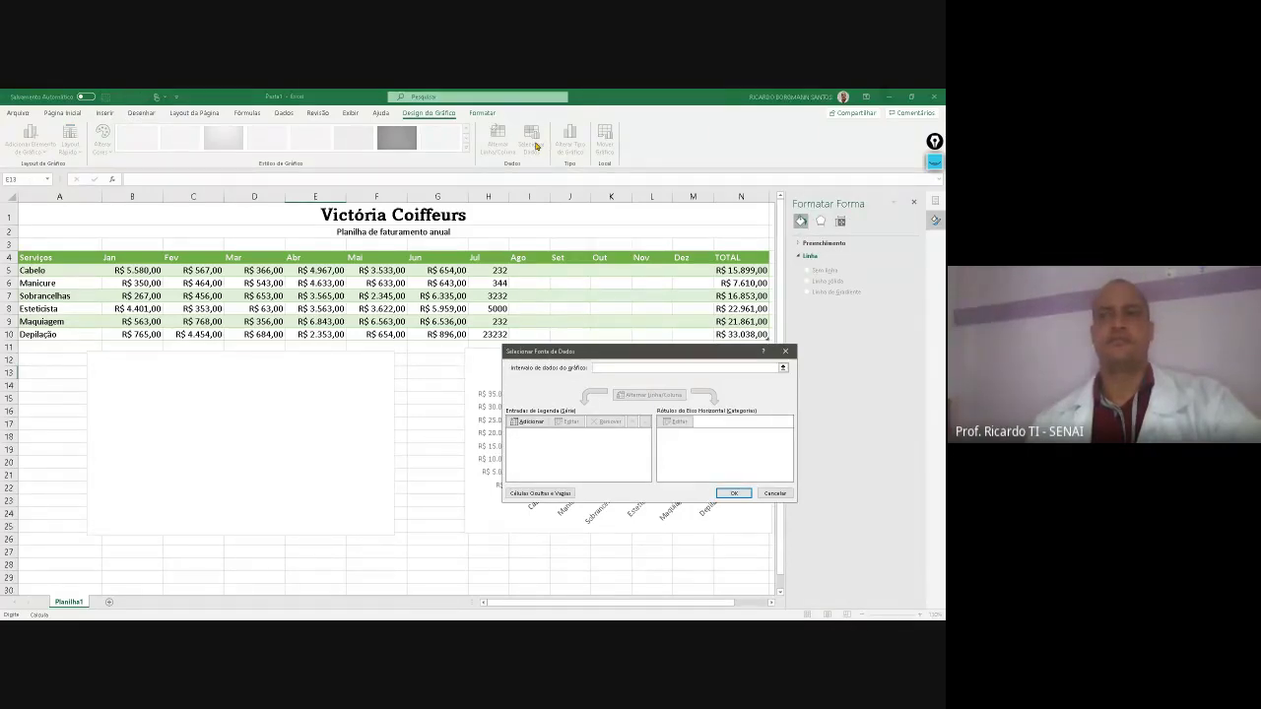
pyautogui.click(783, 368)
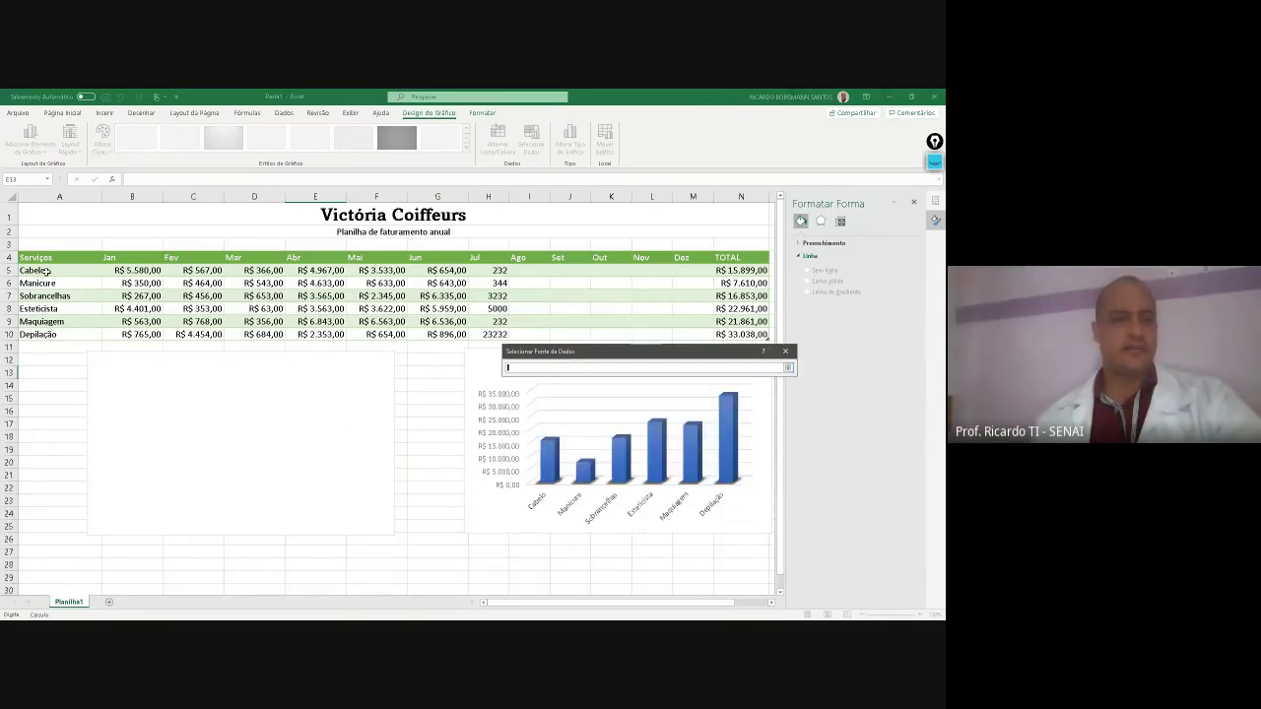
pyautogui.moveTo(45, 271); pyautogui.dragTo(55, 335)
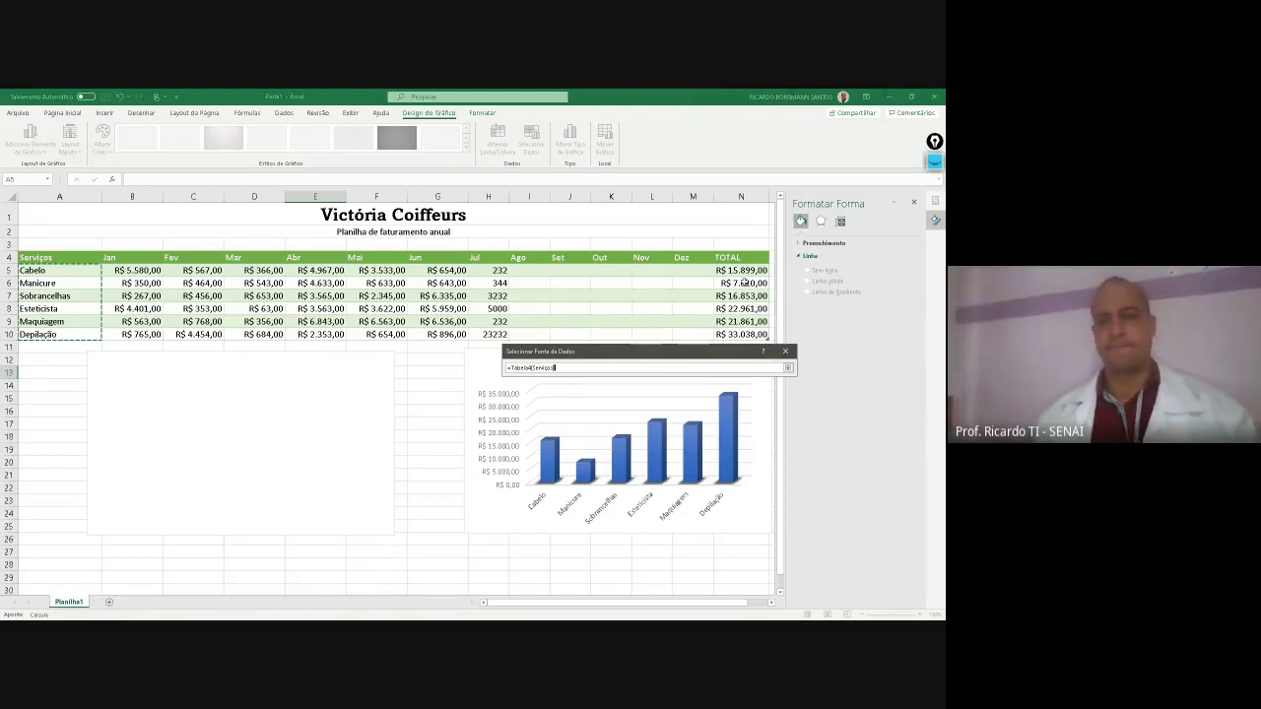
pyautogui.moveTo(741, 270); pyautogui.dragTo(109, 334)
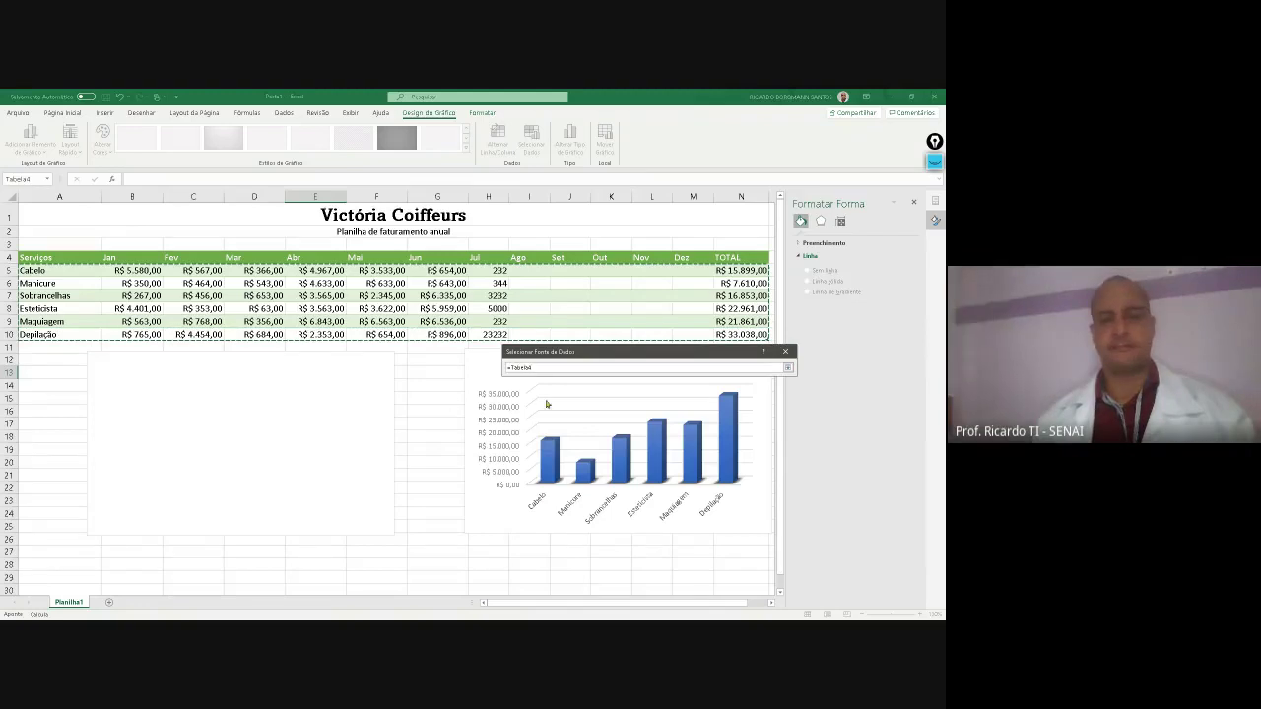
pyautogui.moveTo(55, 271); pyautogui.dragTo(51, 333)
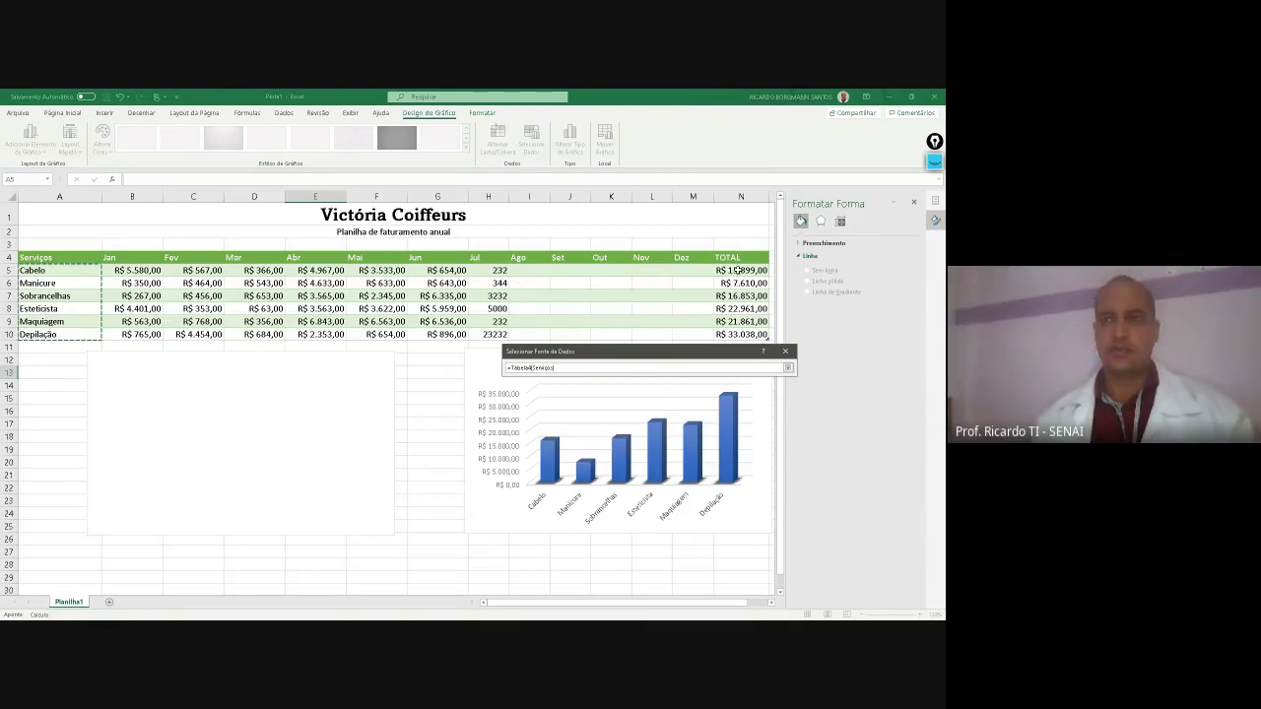
pyautogui.moveTo(739, 270); pyautogui.dragTo(742, 334)
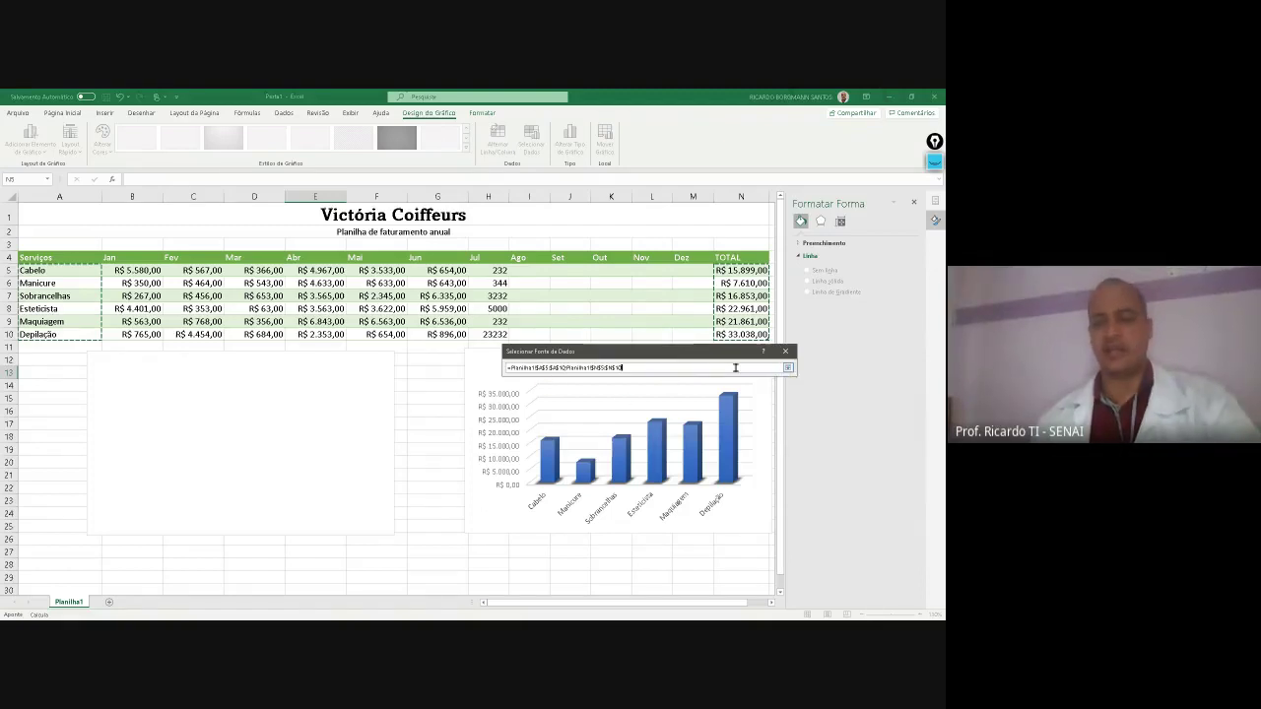
pyautogui.press('Return')
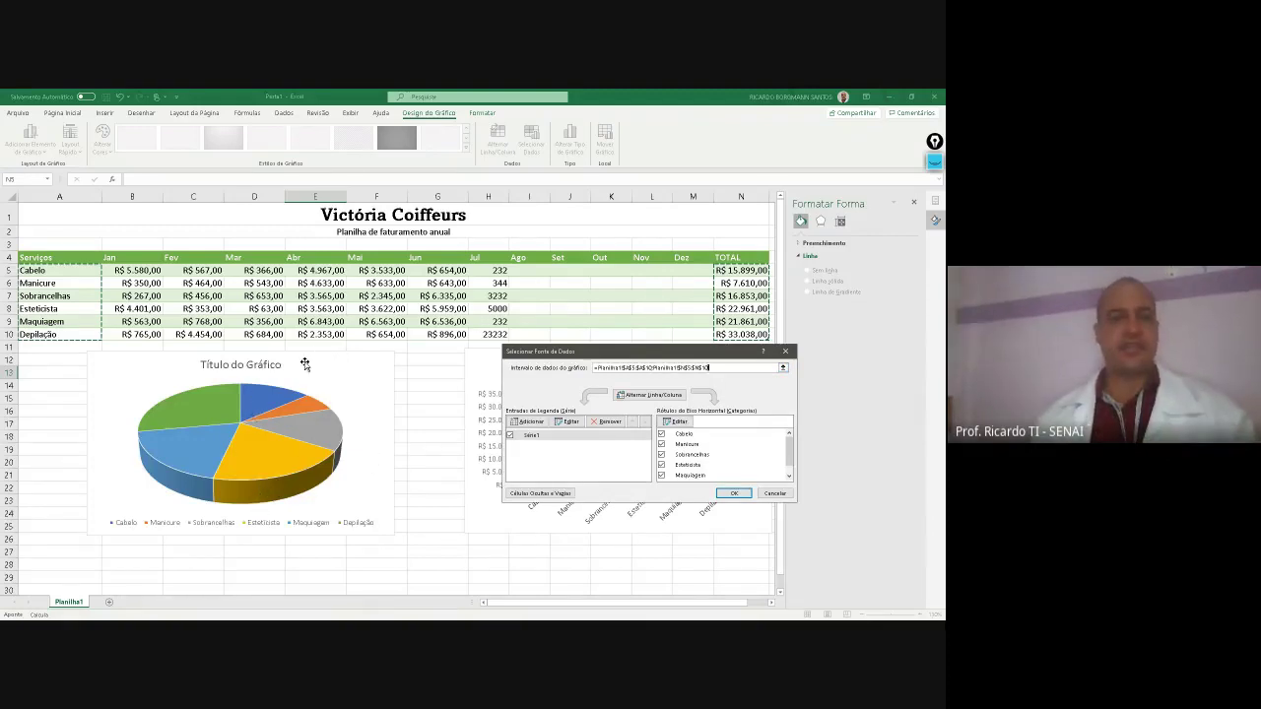
pyautogui.click(732, 493)
# Shift the pie chart slightly down and left, and apply the last gallery style with coloured service names around the slices
pyautogui.click(335, 439)
pyautogui.moveTo(304, 368); pyautogui.dragTo(275, 375)
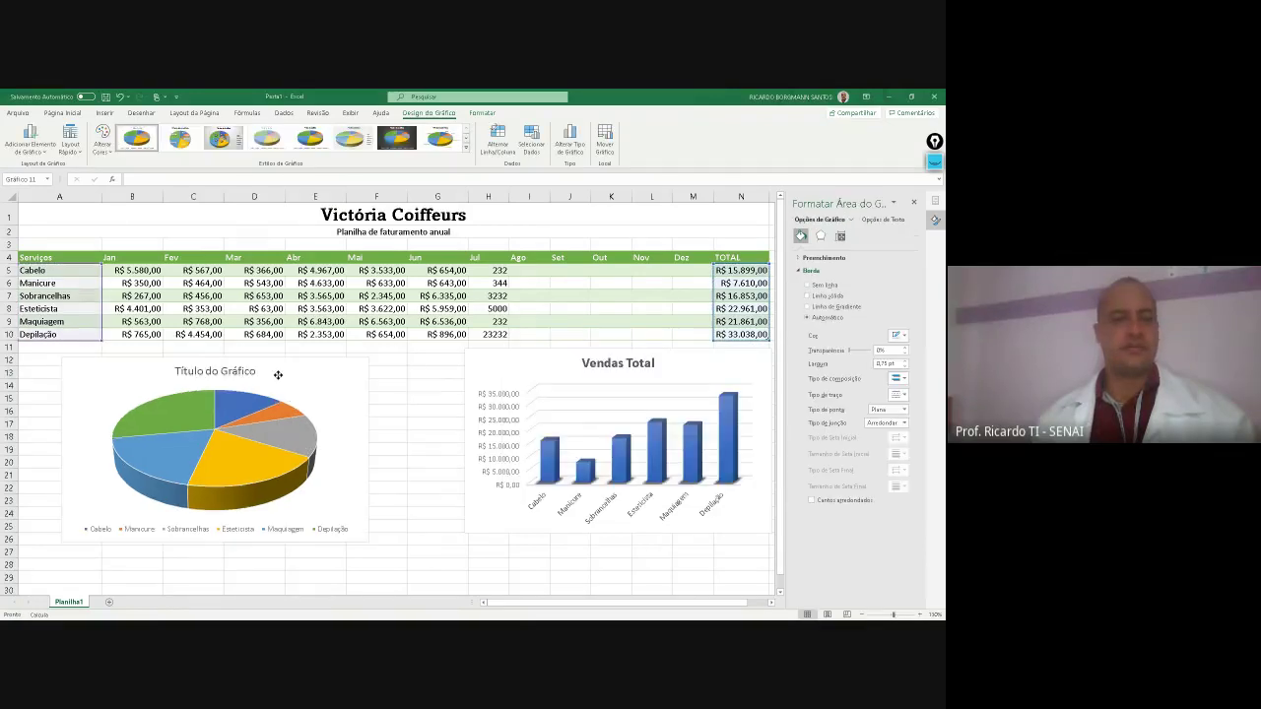
pyautogui.click(440, 138)
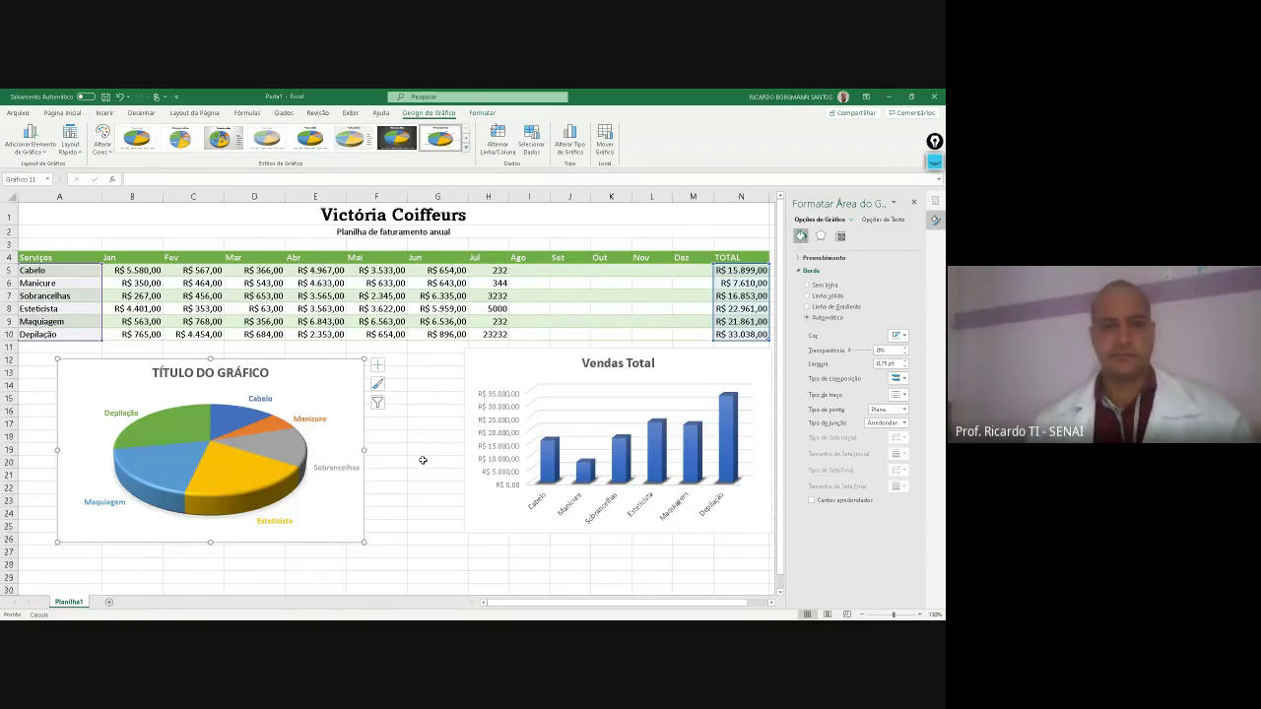
# Move the Vendas Total chart left and slightly down to align it beside the pie chart, and deselect it
pyautogui.click(443, 433)
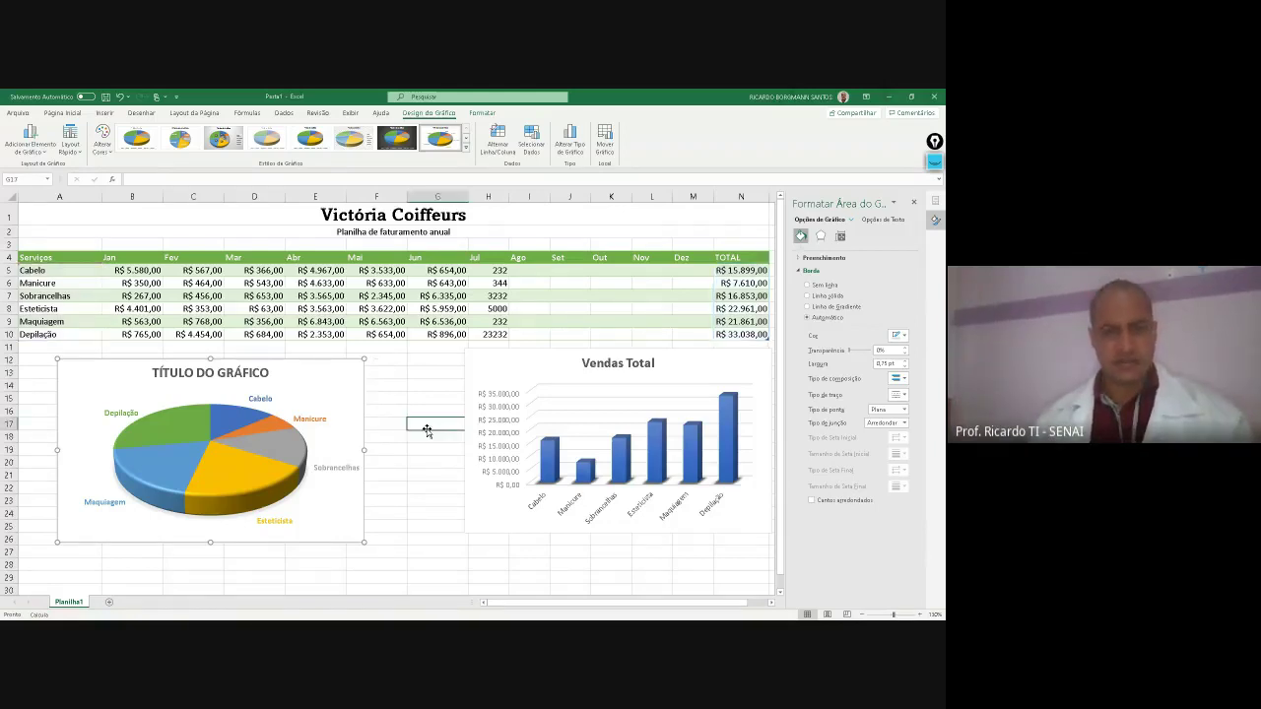
pyautogui.moveTo(594, 380); pyautogui.dragTo(532, 386)
pyautogui.click(734, 423)
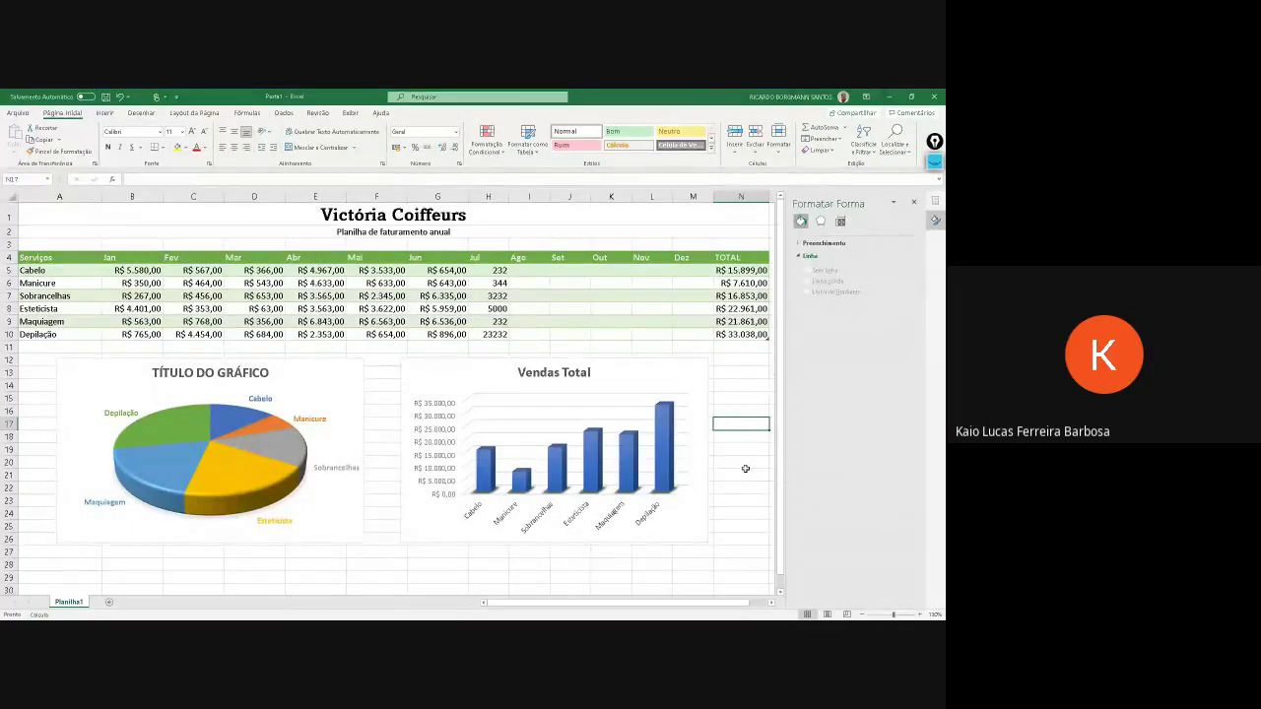
# Minimize the workbook, check the open windows from the desktop and return to the billing worksheet
pyautogui.click(889, 97)
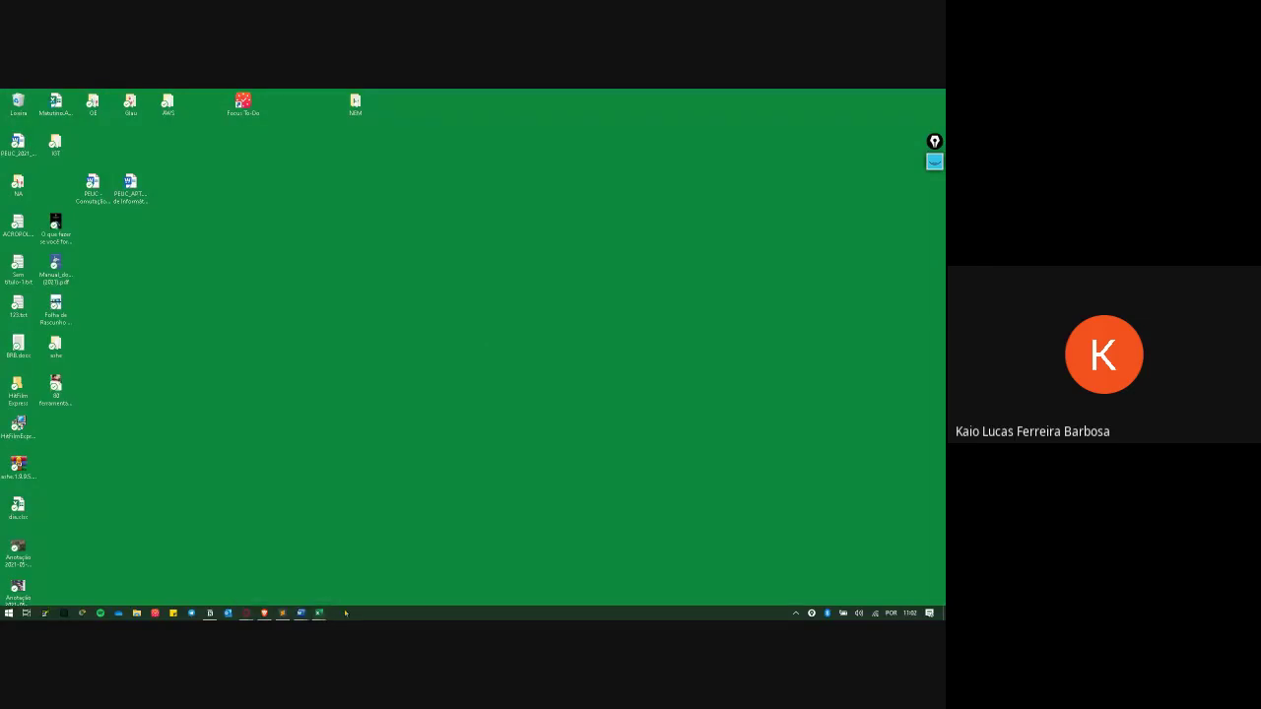
pyautogui.press('super')
pyautogui.moveTo(318, 613)
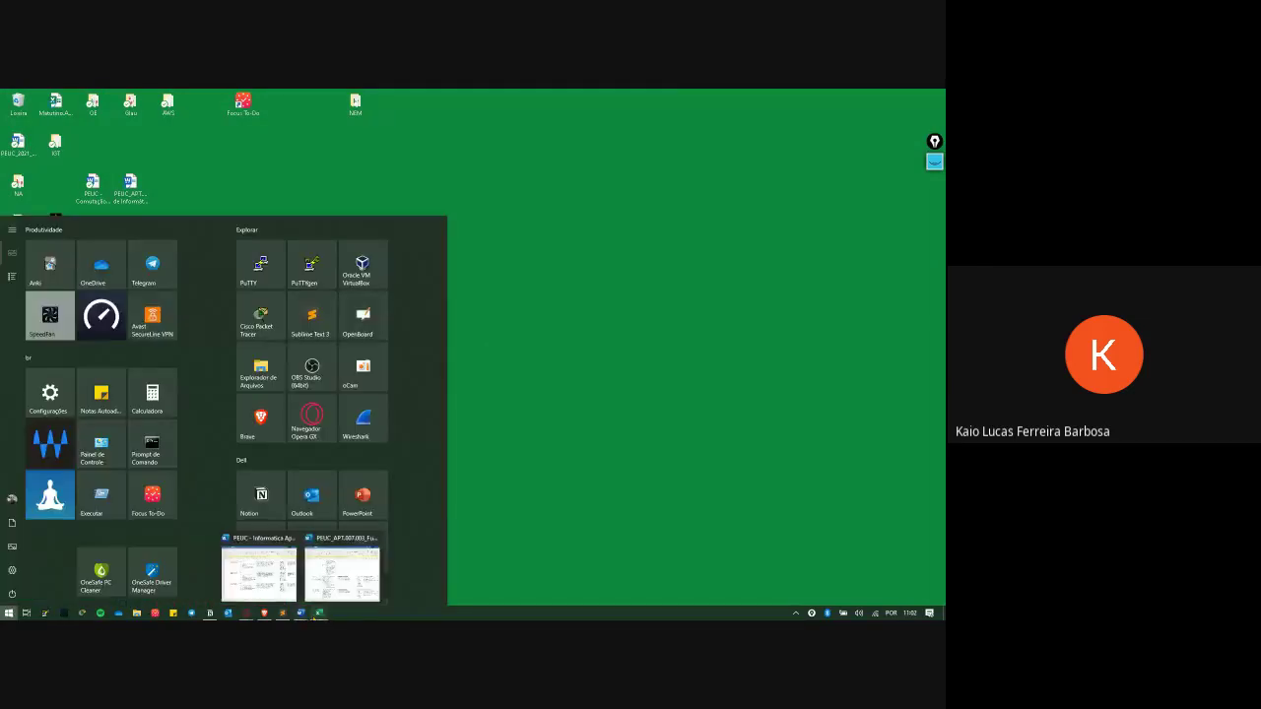
pyautogui.click(353, 577)
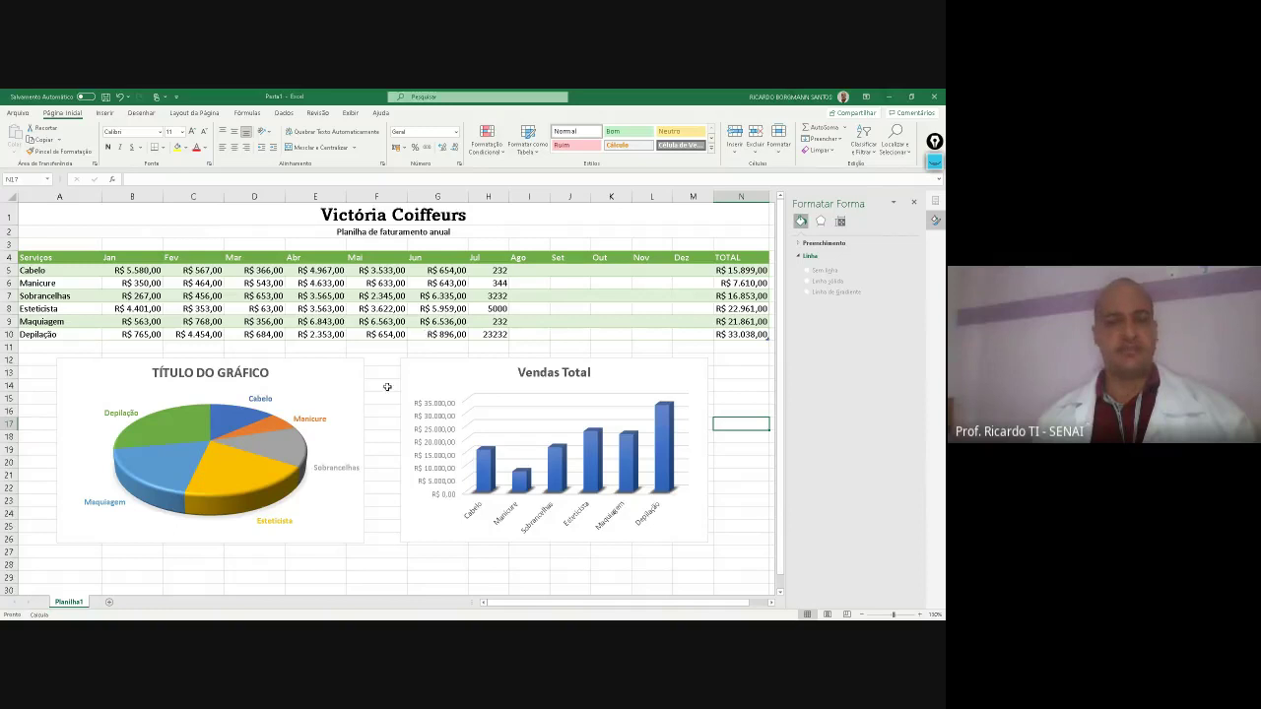
pyautogui.click(523, 391)
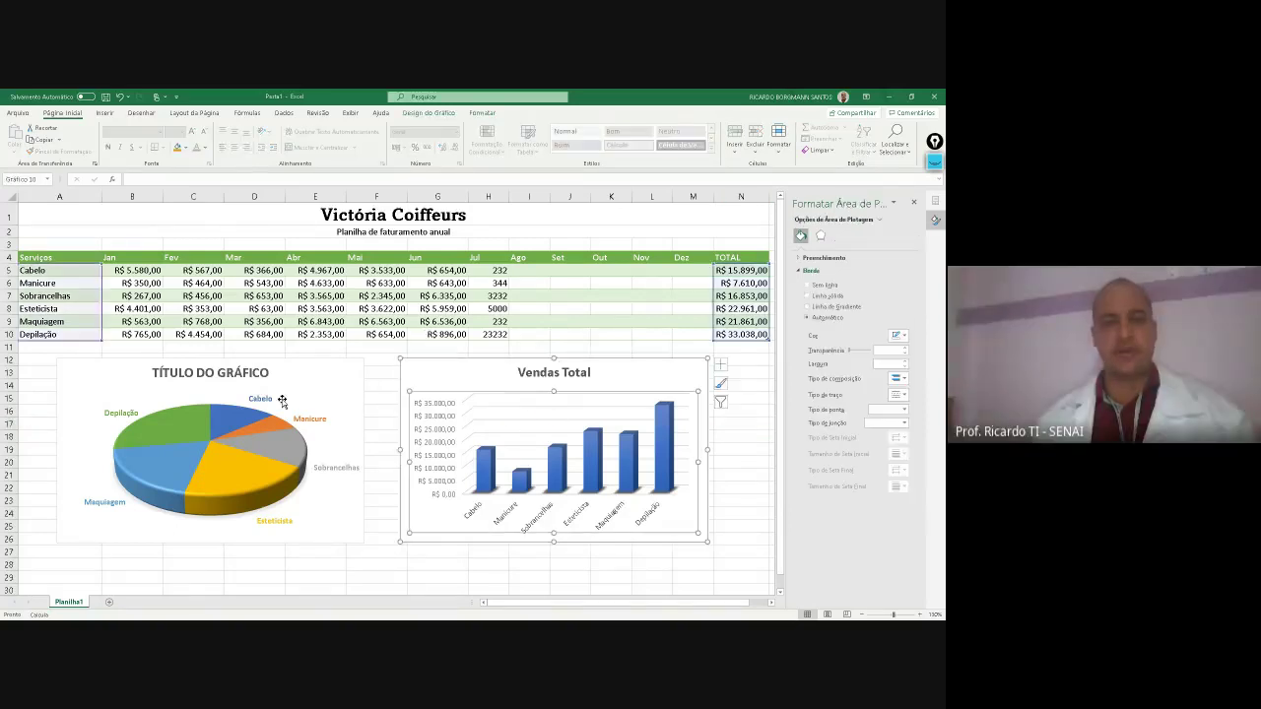
pyautogui.click(254, 375)
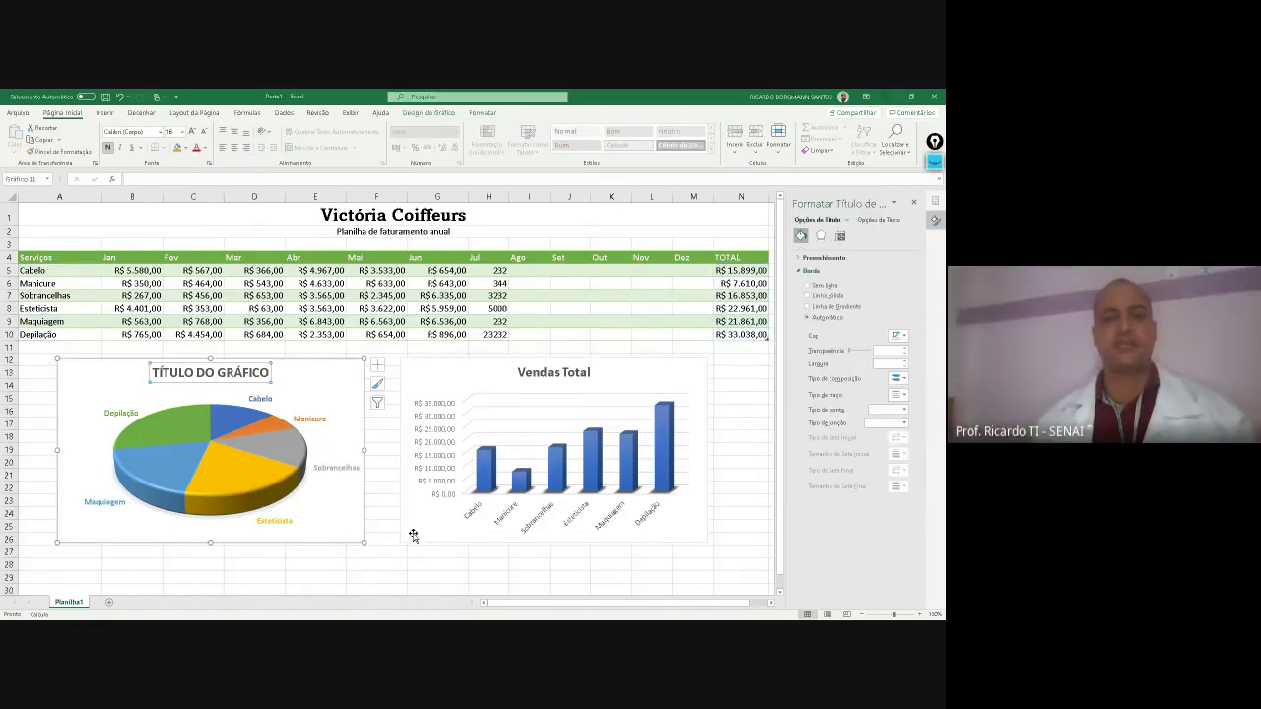
pyautogui.click(383, 525)
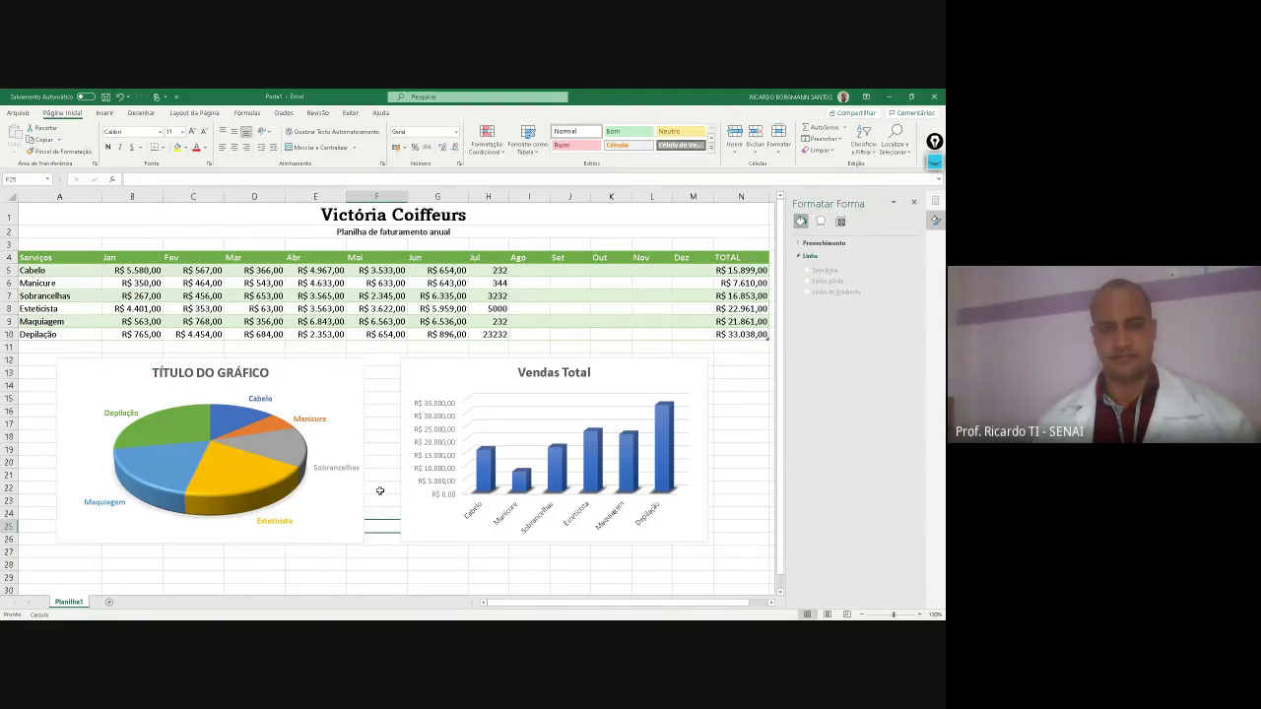
pyautogui.click(735, 411)
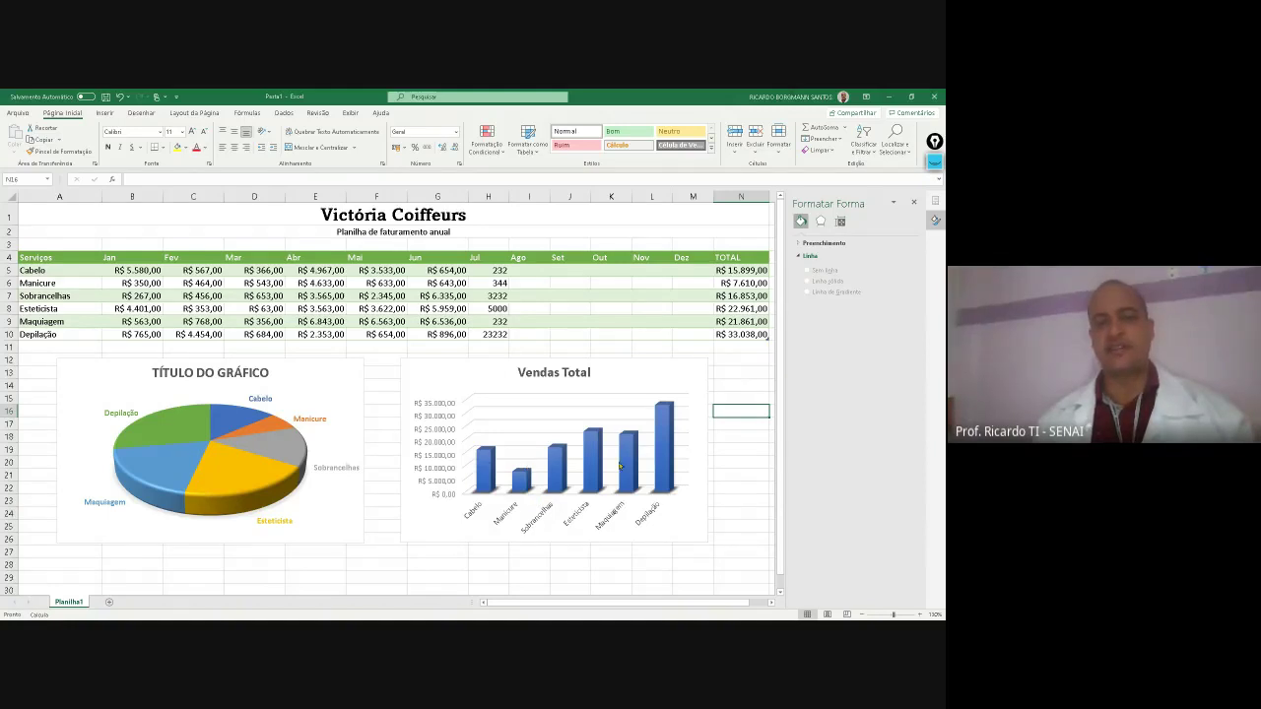
pyautogui.click(724, 460)
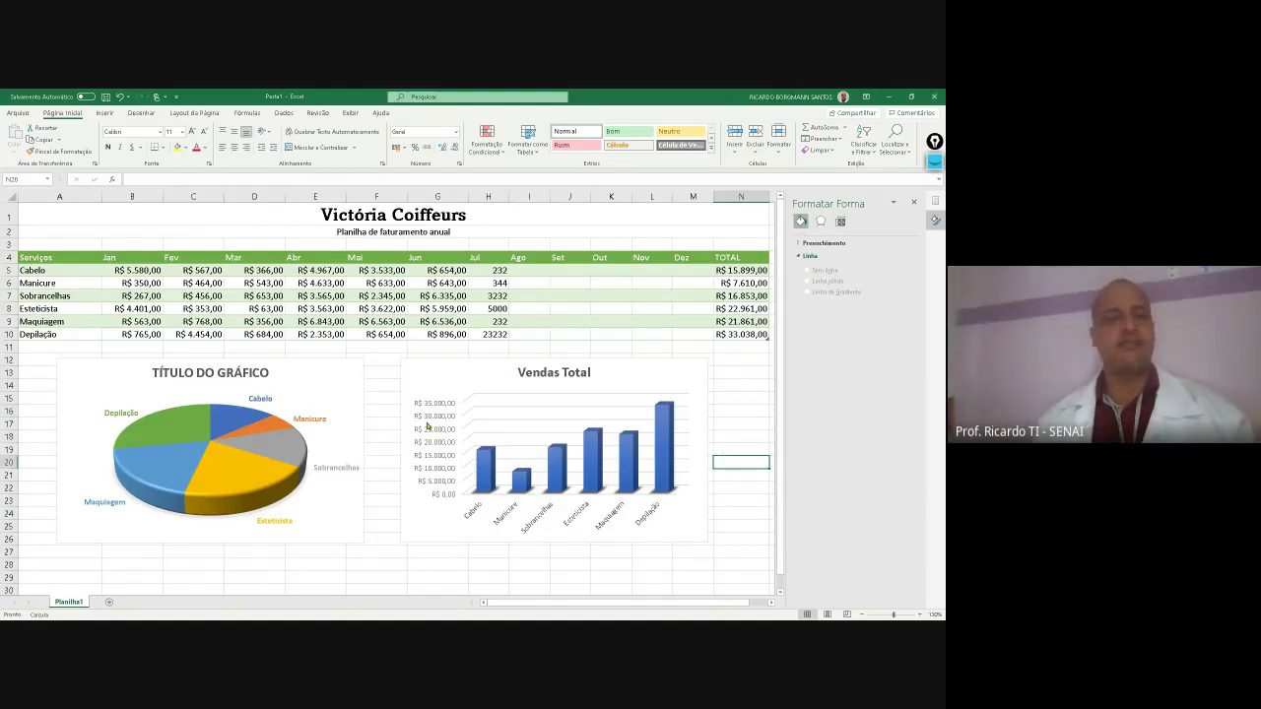
pyautogui.click(179, 234)
pyautogui.click(103, 280)
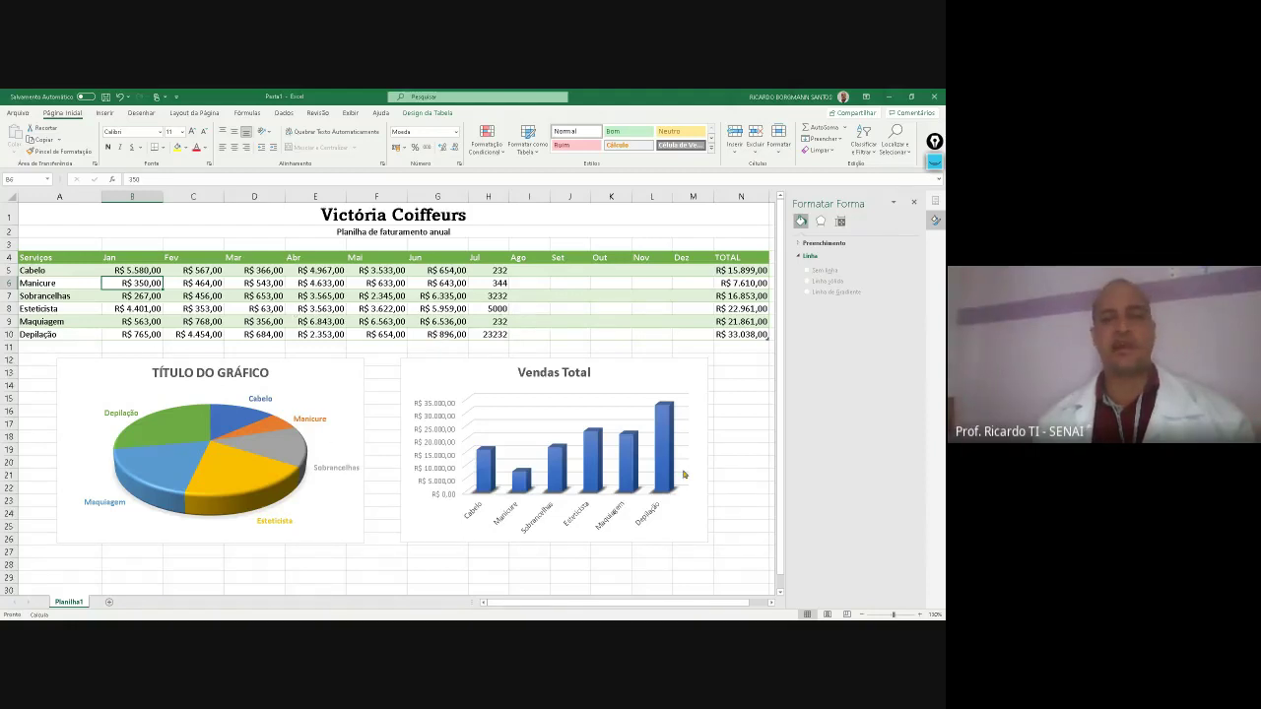
pyautogui.click(742, 450)
pyautogui.scroll(-4, 545, 545)
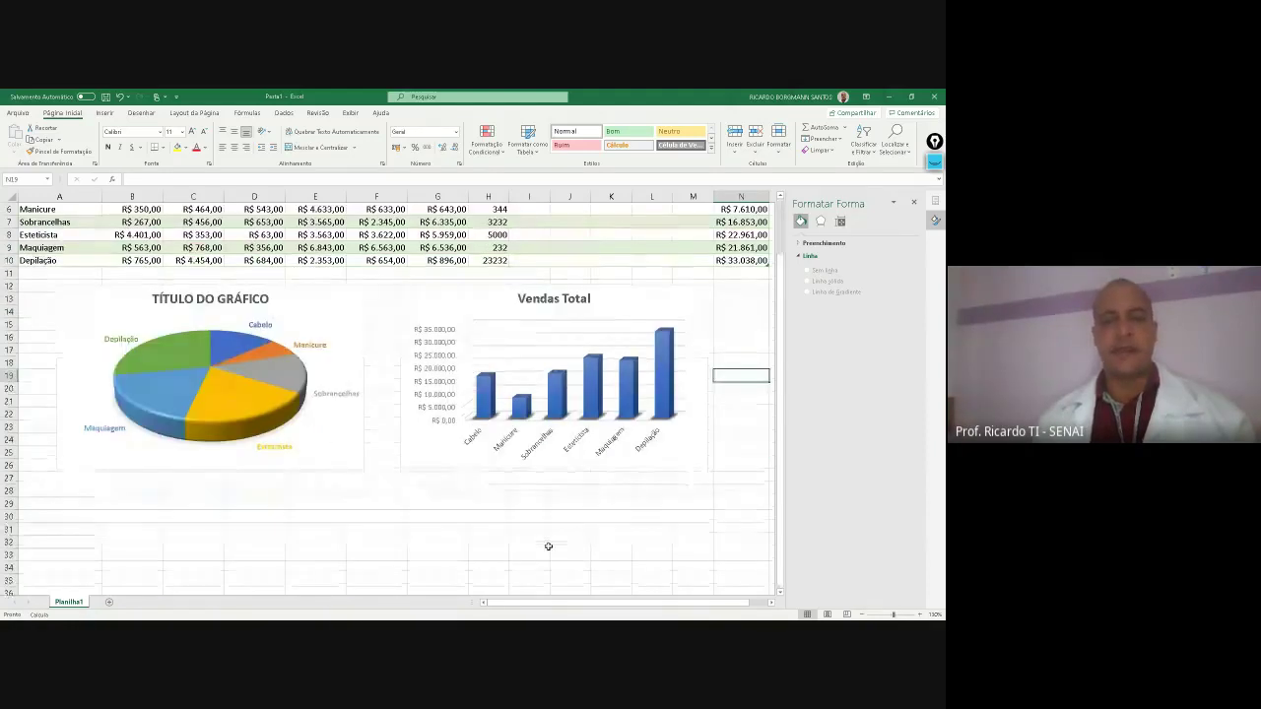
pyautogui.scroll(4, 545, 526)
pyautogui.keyDown('ctrl'); pyautogui.scroll(-1, 545, 522); pyautogui.keyUp('ctrl')
pyautogui.keyDown('ctrl'); pyautogui.scroll(-1, 544, 515); pyautogui.keyUp('ctrl')
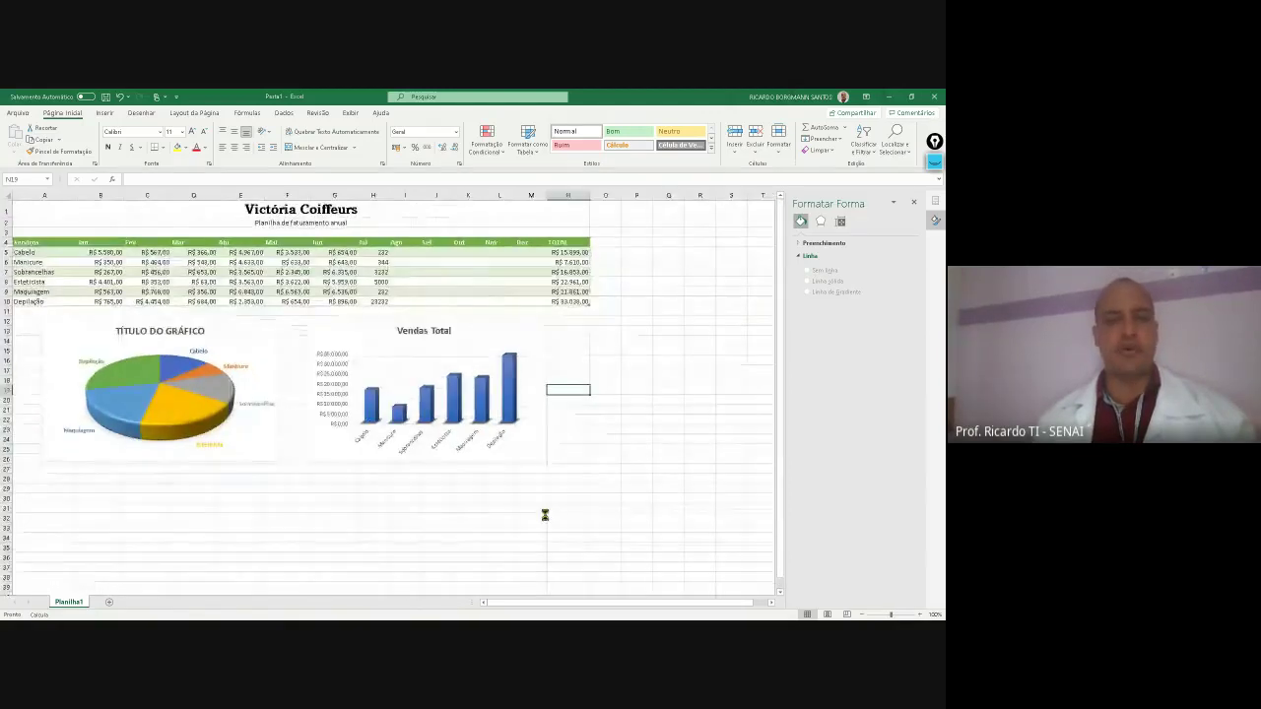
pyautogui.keyDown('ctrl'); pyautogui.scroll(1, 543, 512); pyautogui.keyUp('ctrl')
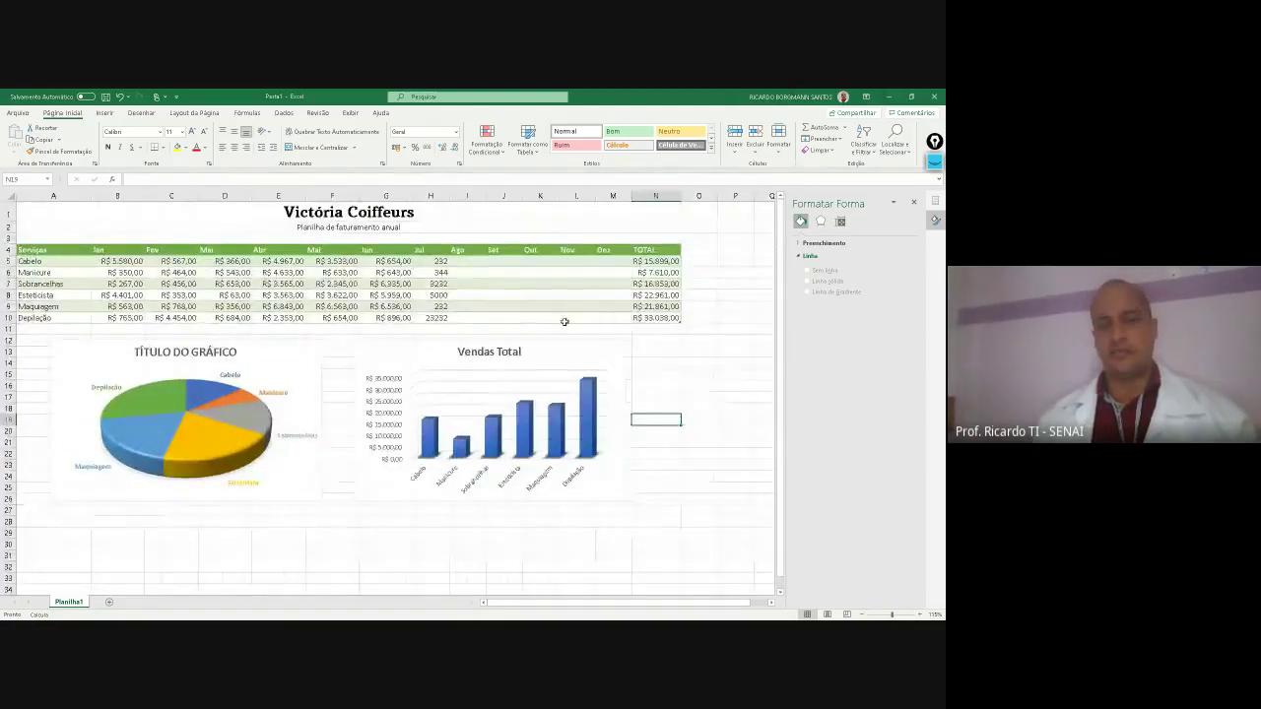
pyautogui.click(660, 397)
pyautogui.click(654, 453)
pyautogui.click(670, 375)
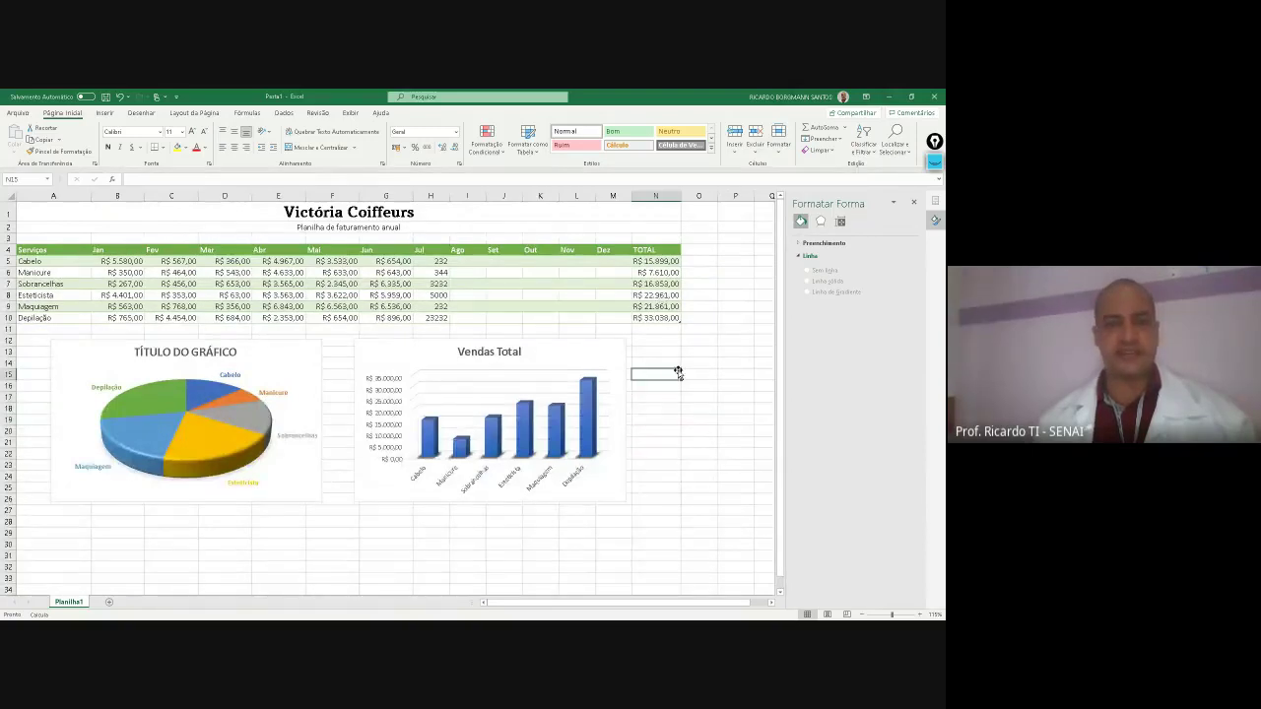
pyautogui.moveTo(735, 443); pyautogui.dragTo(700, 439)
pyautogui.click(669, 468)
pyautogui.click(698, 485)
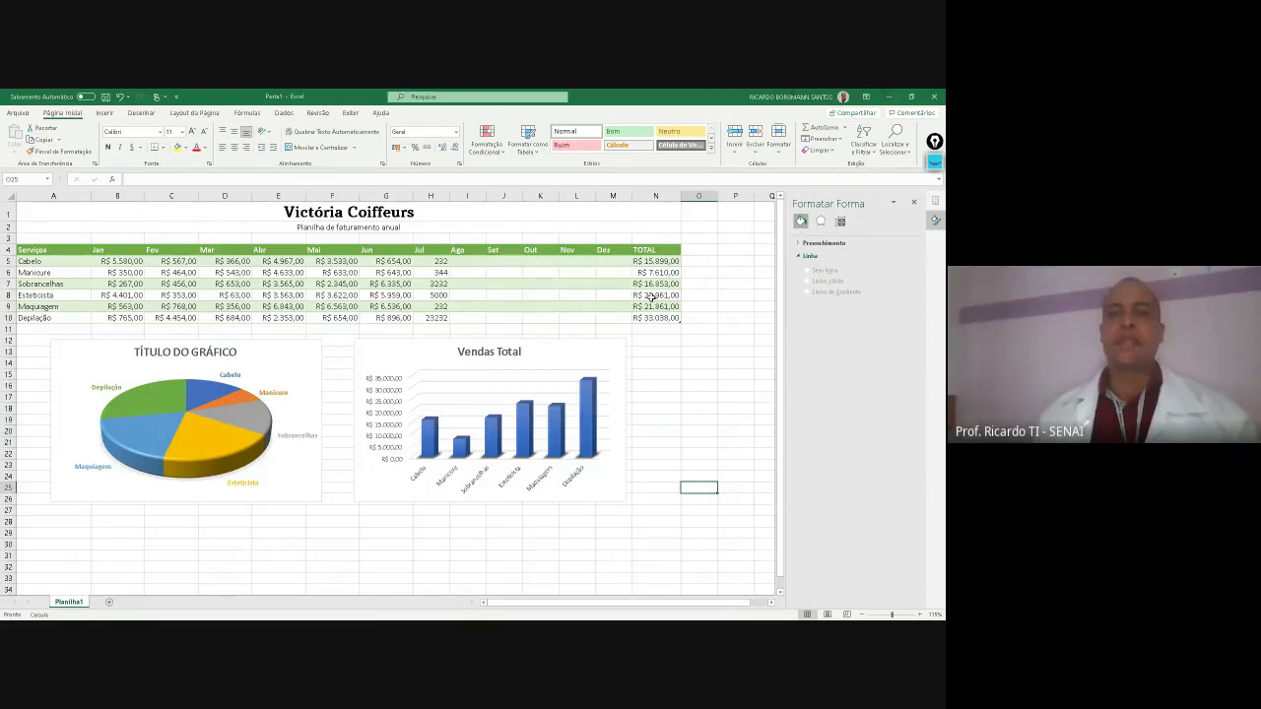
# Apply the blue gradient-fill data bars as conditional formatting to the annual totals in N5:N10
pyautogui.moveTo(665, 264); pyautogui.dragTo(650, 319)
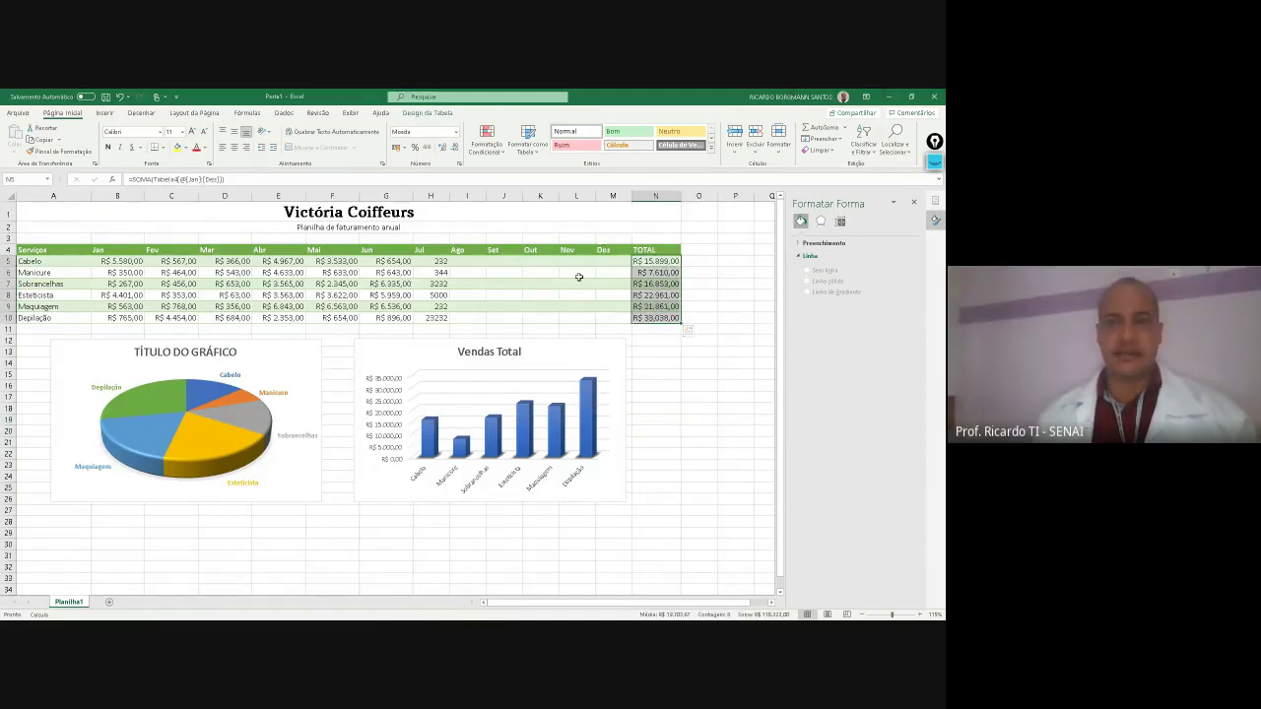
pyautogui.click(538, 157)
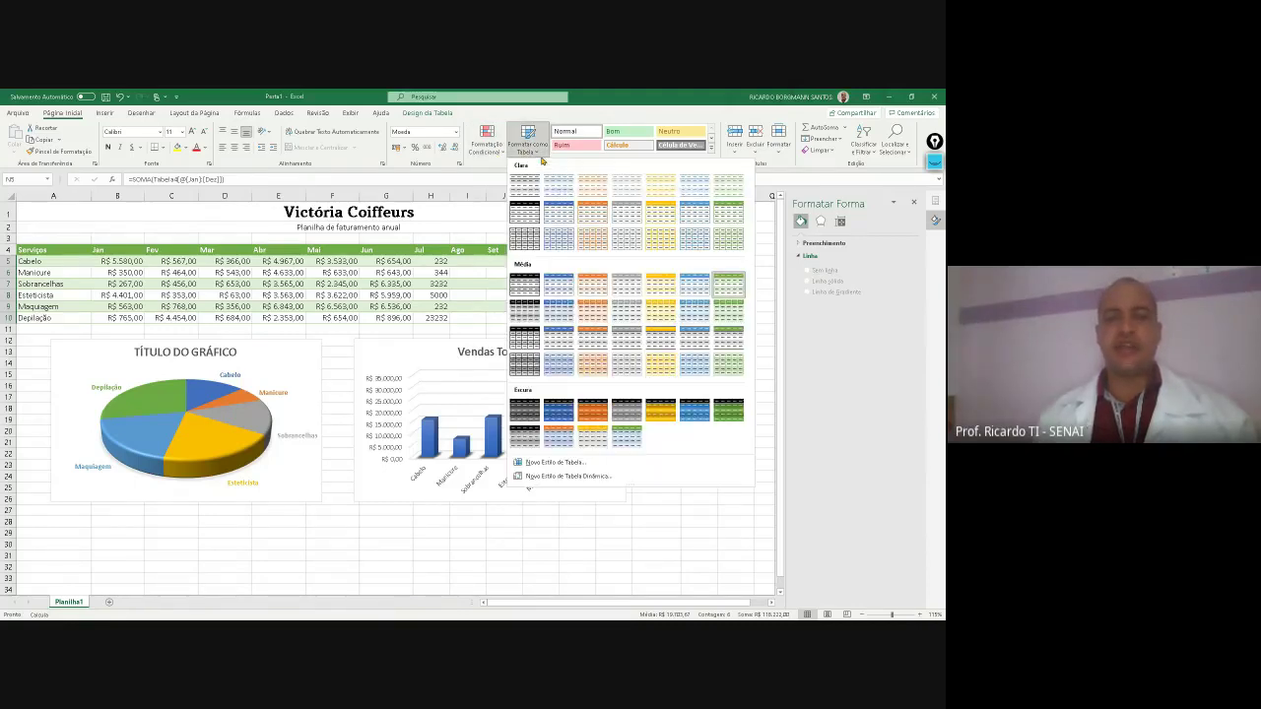
pyautogui.click(537, 117)
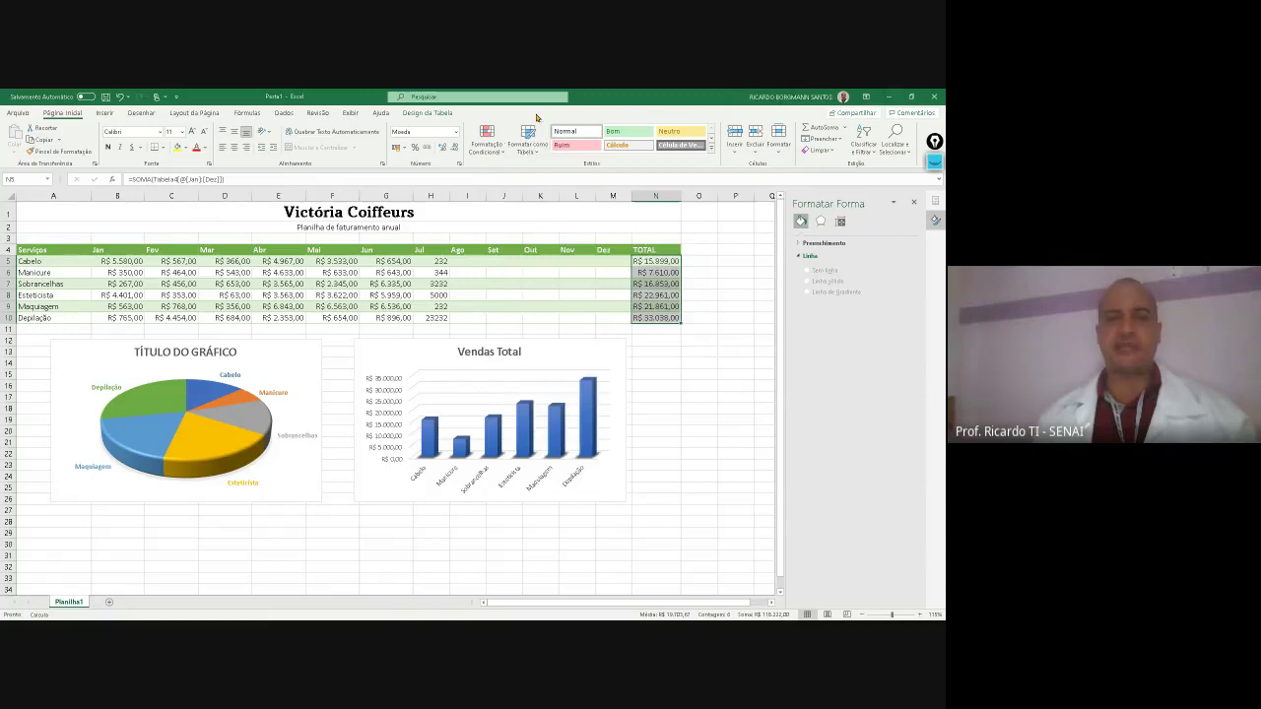
pyautogui.click(499, 158)
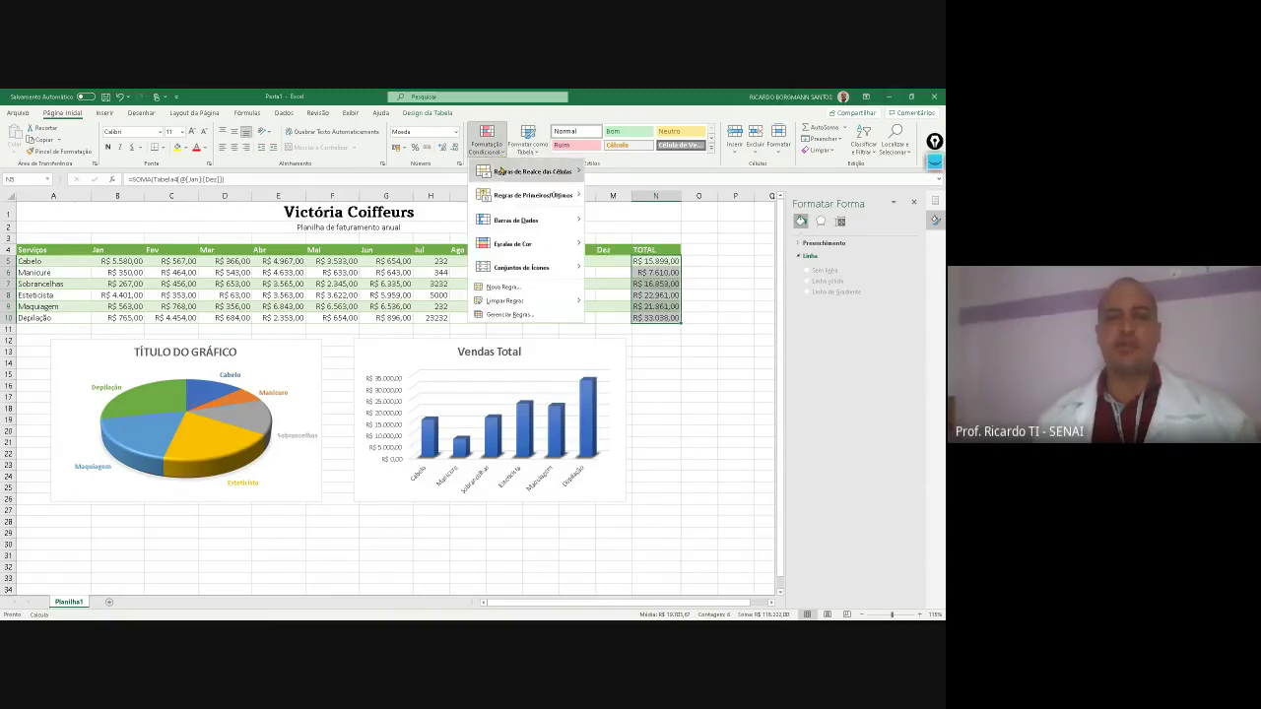
pyautogui.moveTo(506, 249)
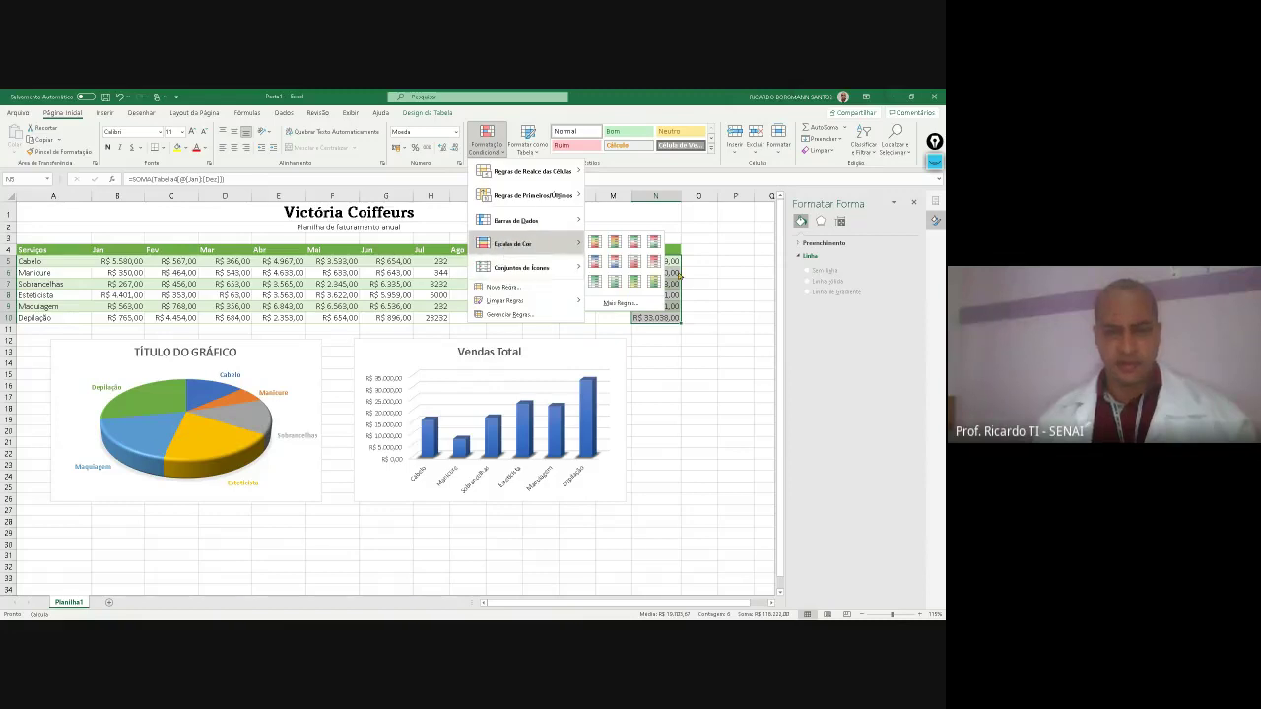
pyautogui.moveTo(536, 224)
pyautogui.moveTo(558, 242)
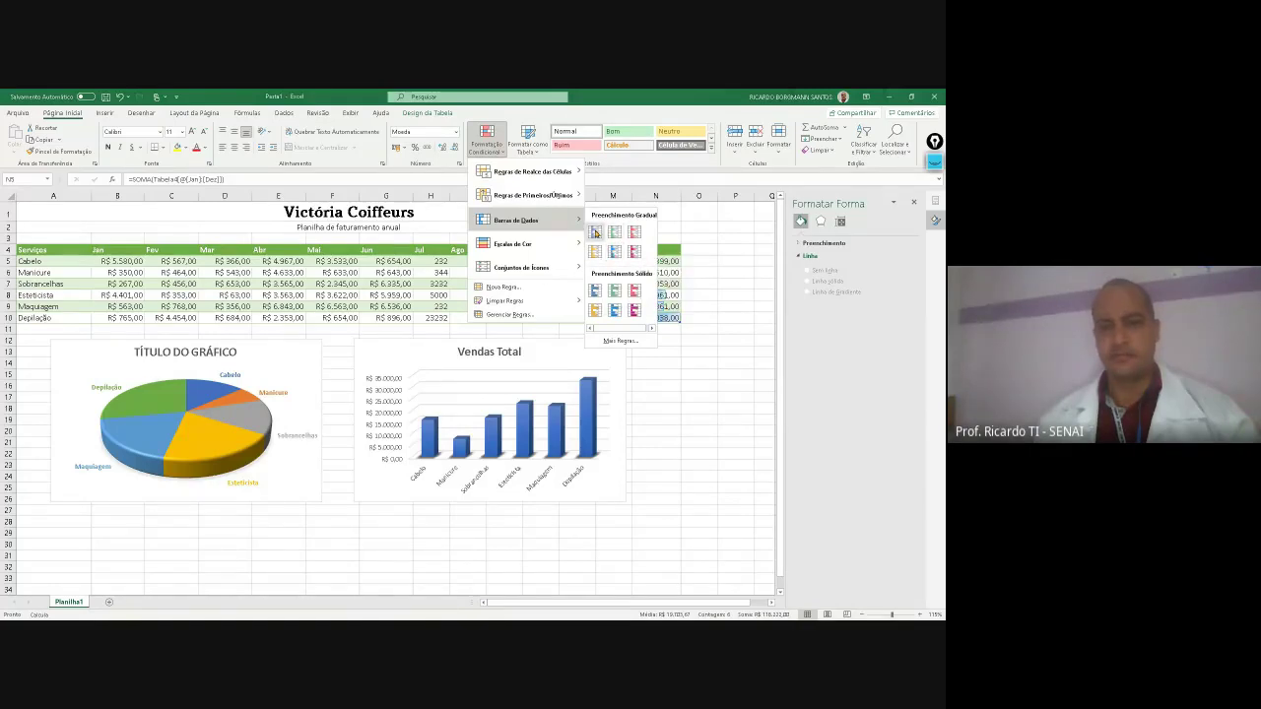
pyautogui.click(596, 233)
pyautogui.click(689, 386)
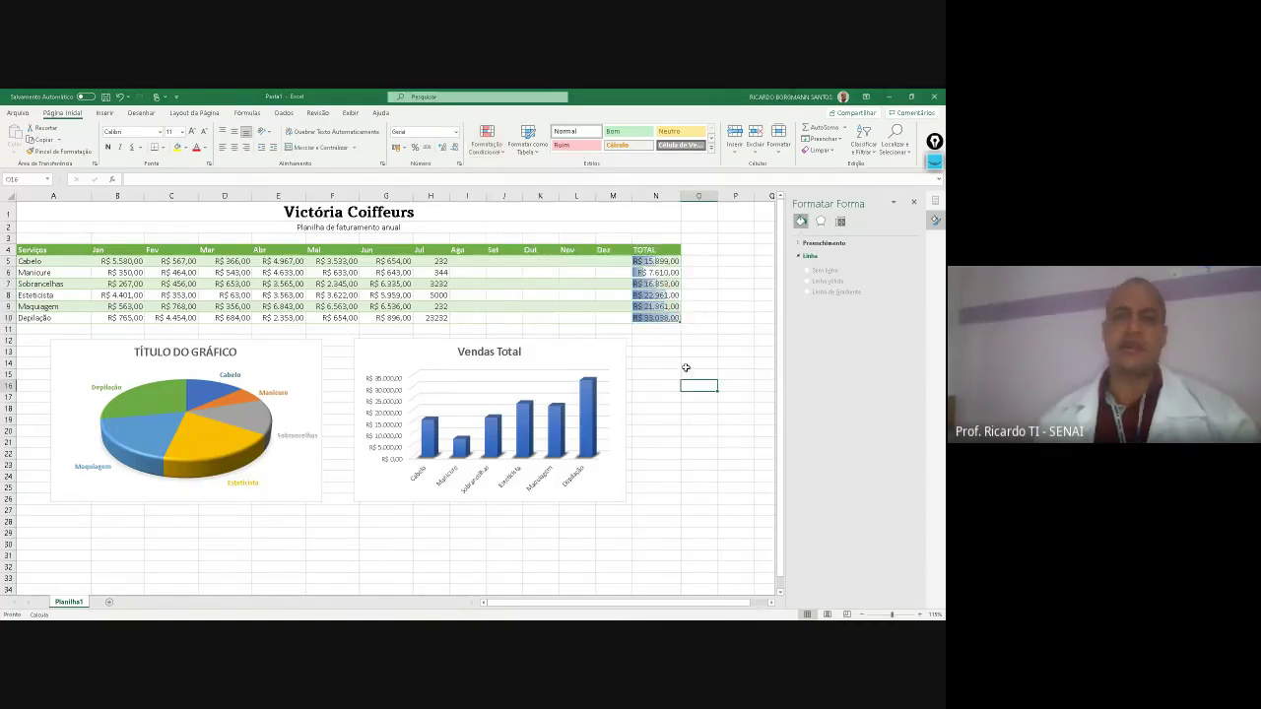
# Widen the TOTAL column N to roughly double its width so the data bars have more room
pyautogui.click(686, 364)
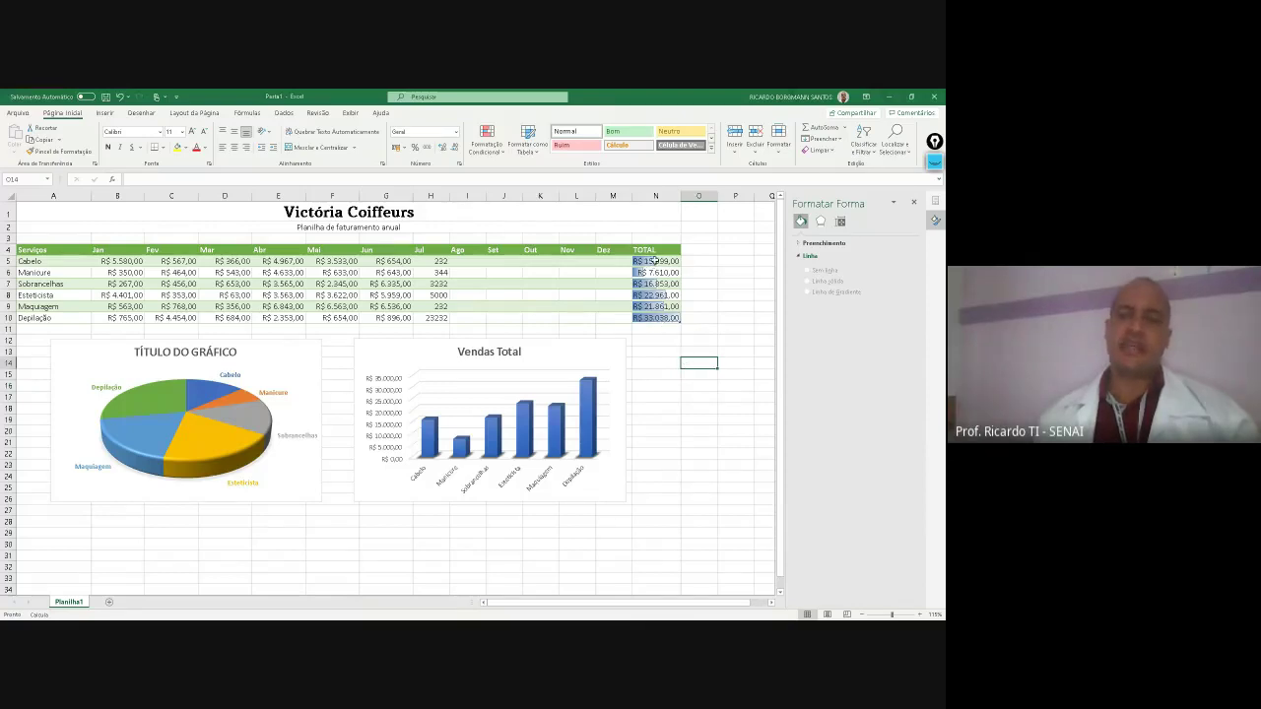
pyautogui.moveTo(679, 198); pyautogui.dragTo(729, 198)
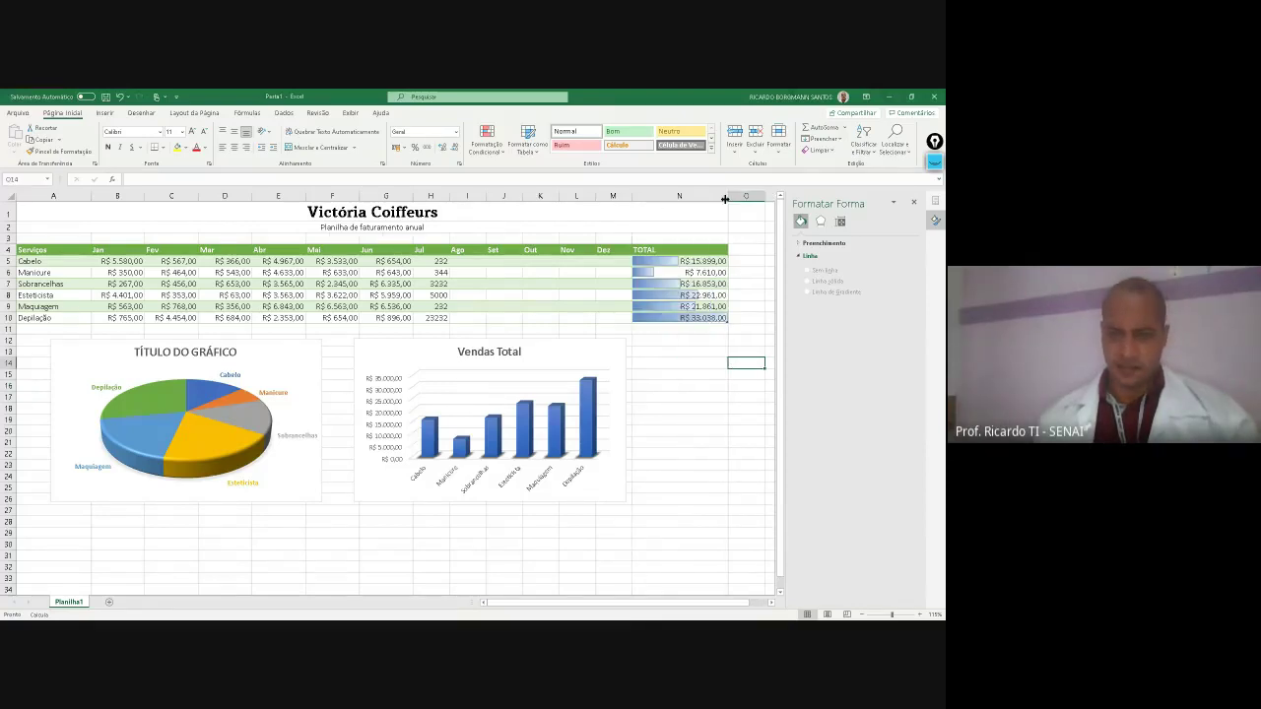
pyautogui.click(680, 352)
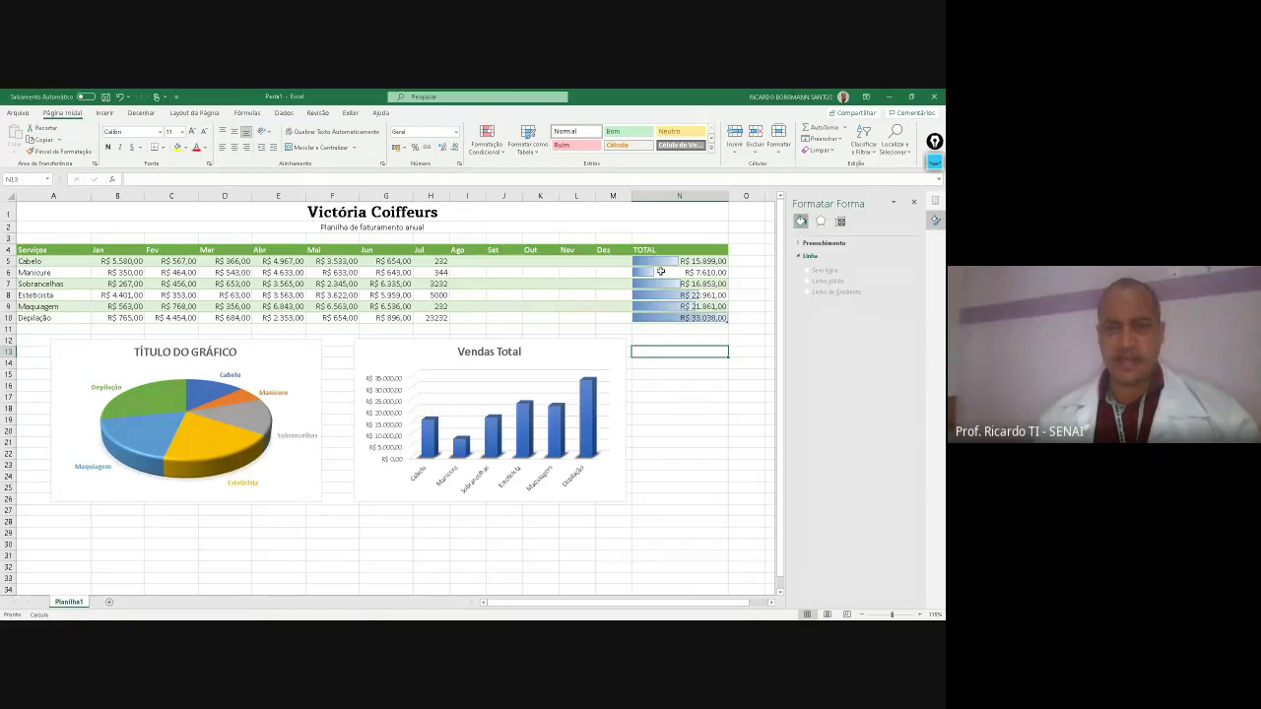
pyautogui.moveTo(660, 262); pyautogui.dragTo(662, 317)
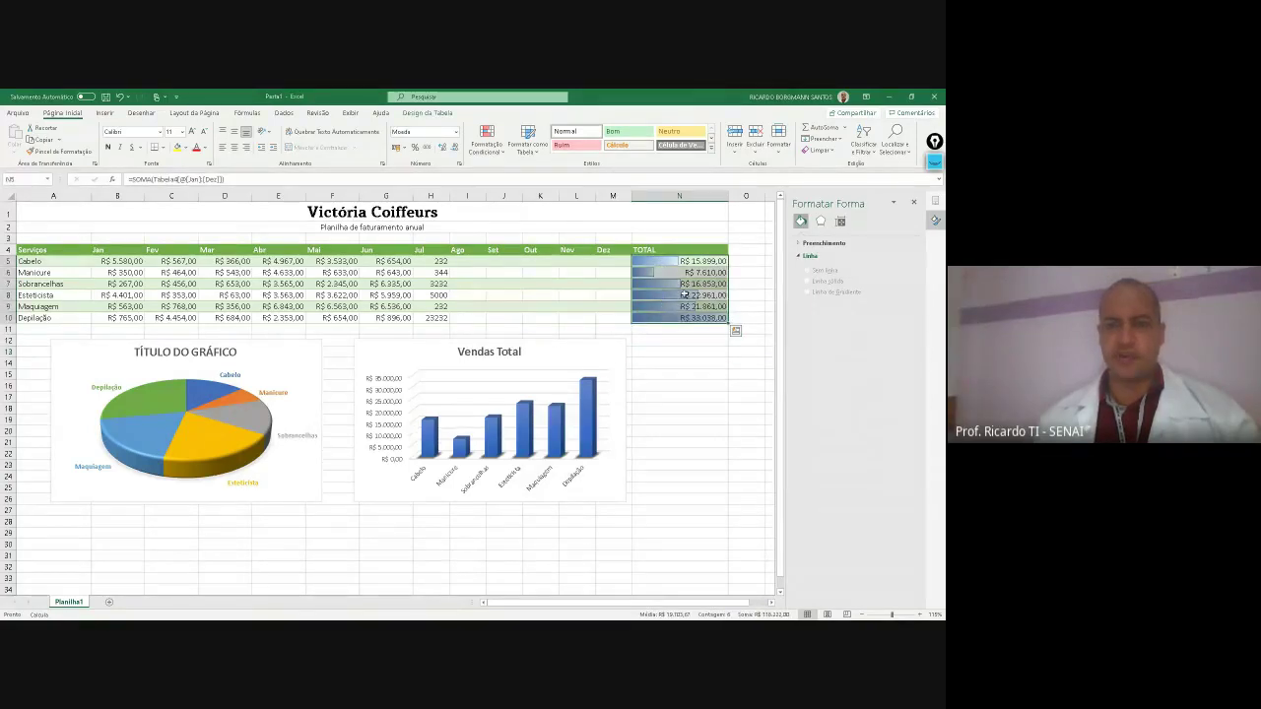
pyautogui.click(674, 418)
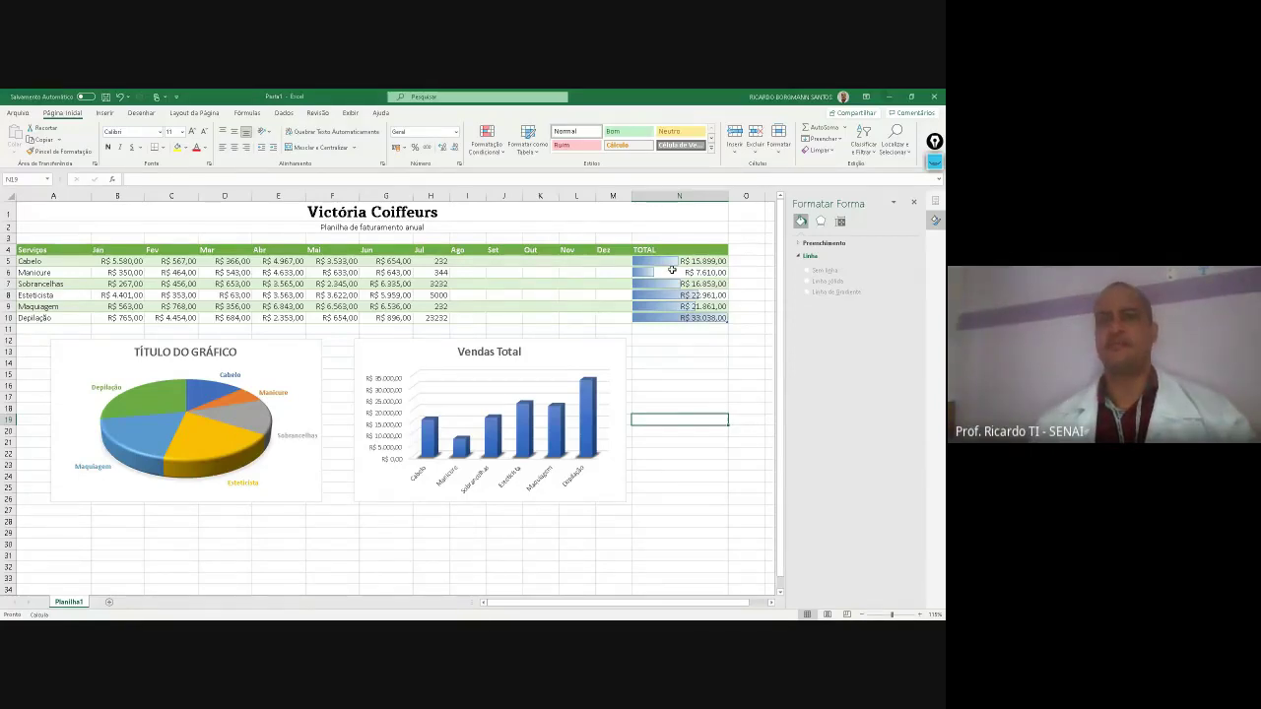
pyautogui.click(698, 356)
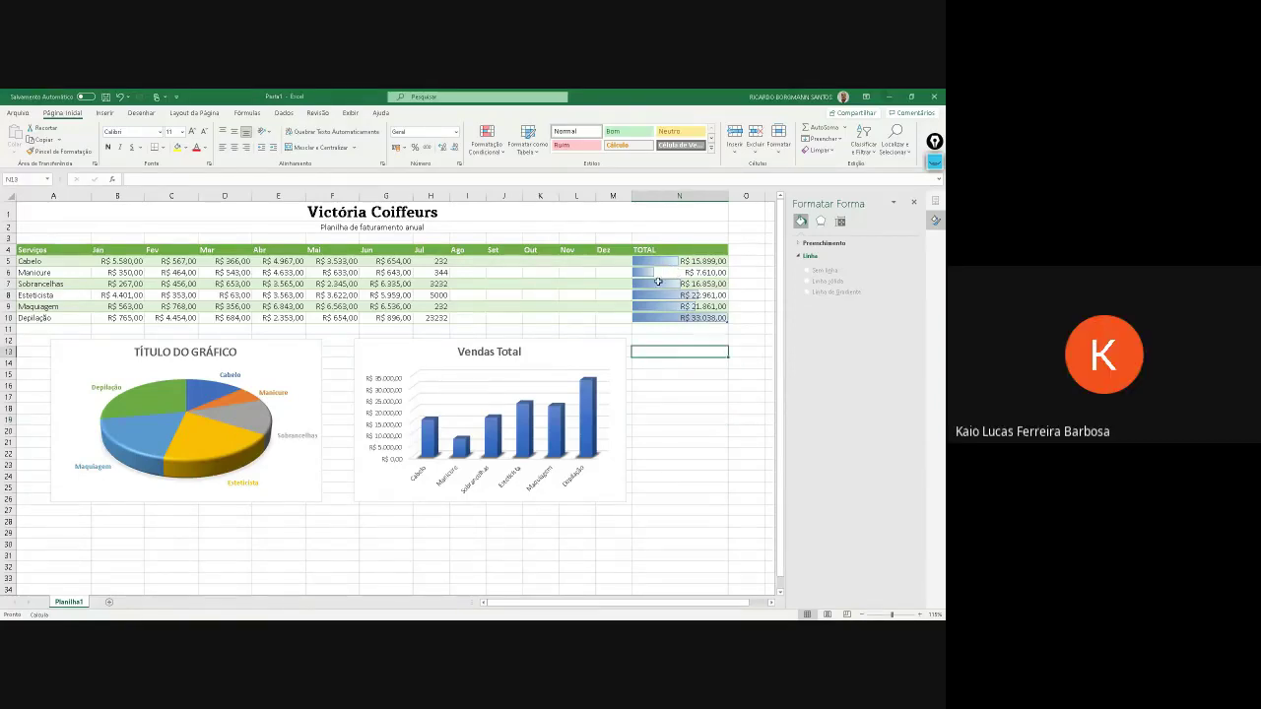
pyautogui.moveTo(665, 263); pyautogui.dragTo(663, 312)
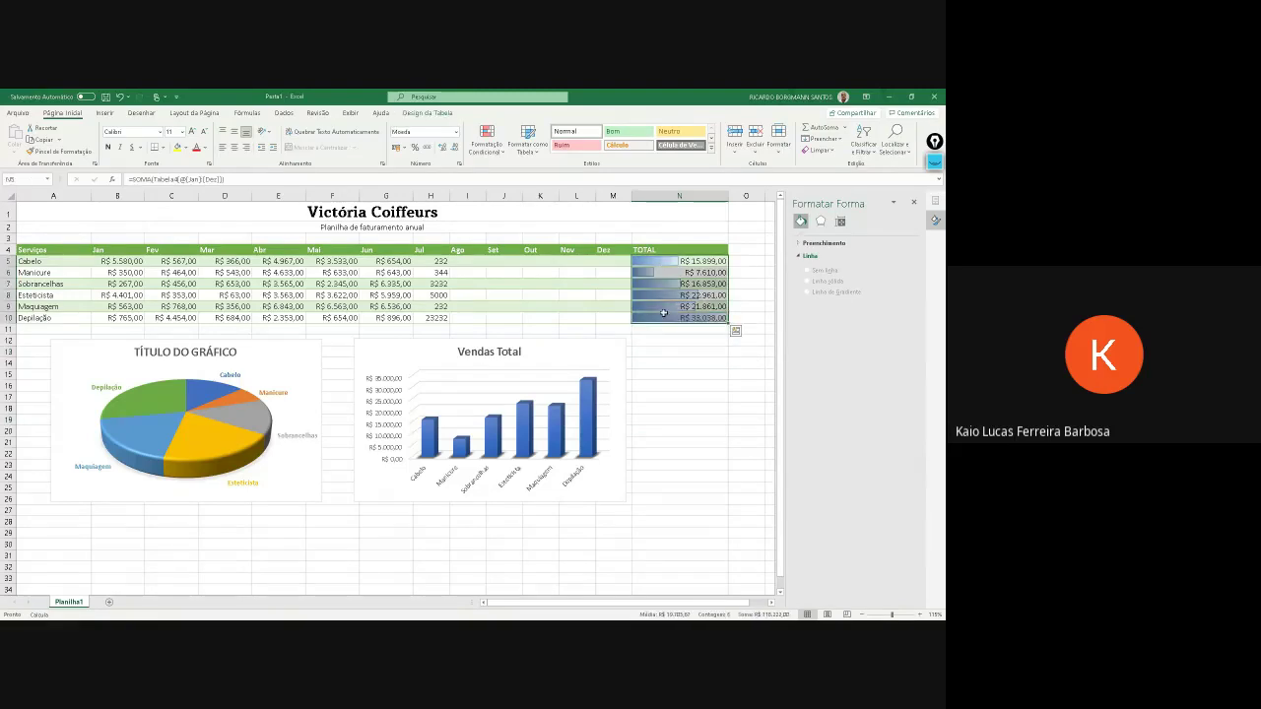
pyautogui.click(687, 404)
pyautogui.click(889, 97)
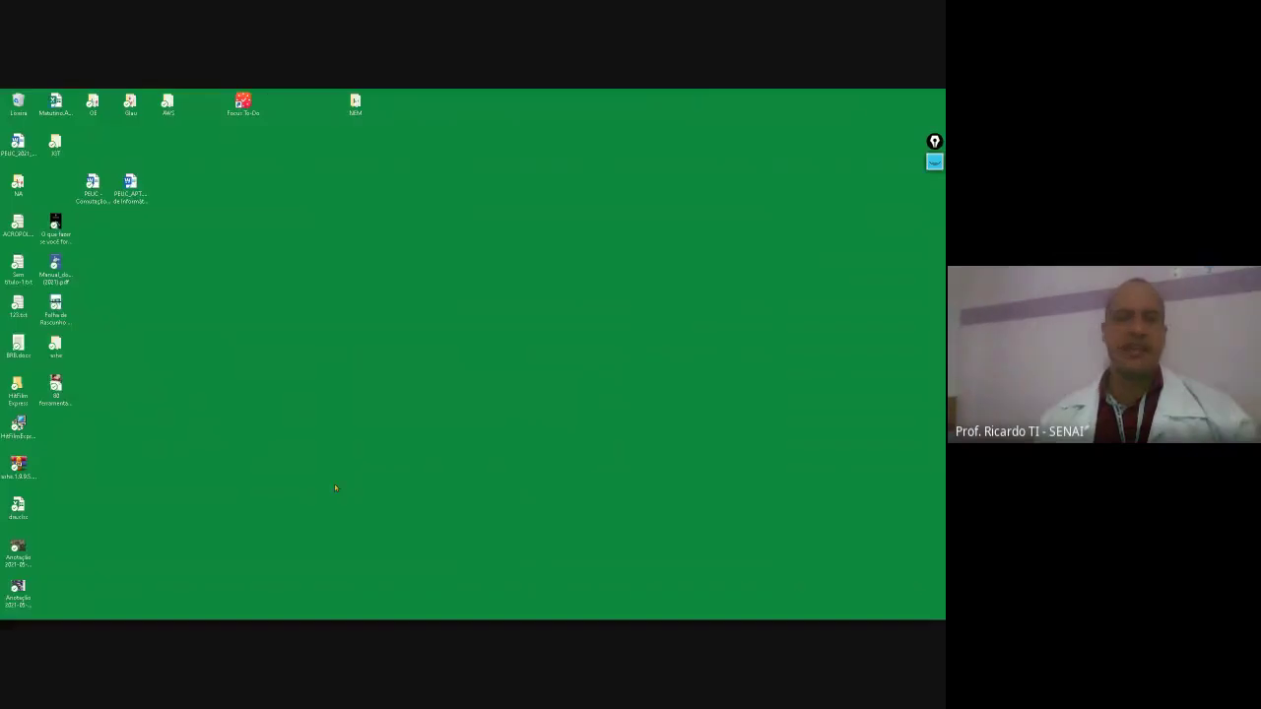
pyautogui.click(8, 612)
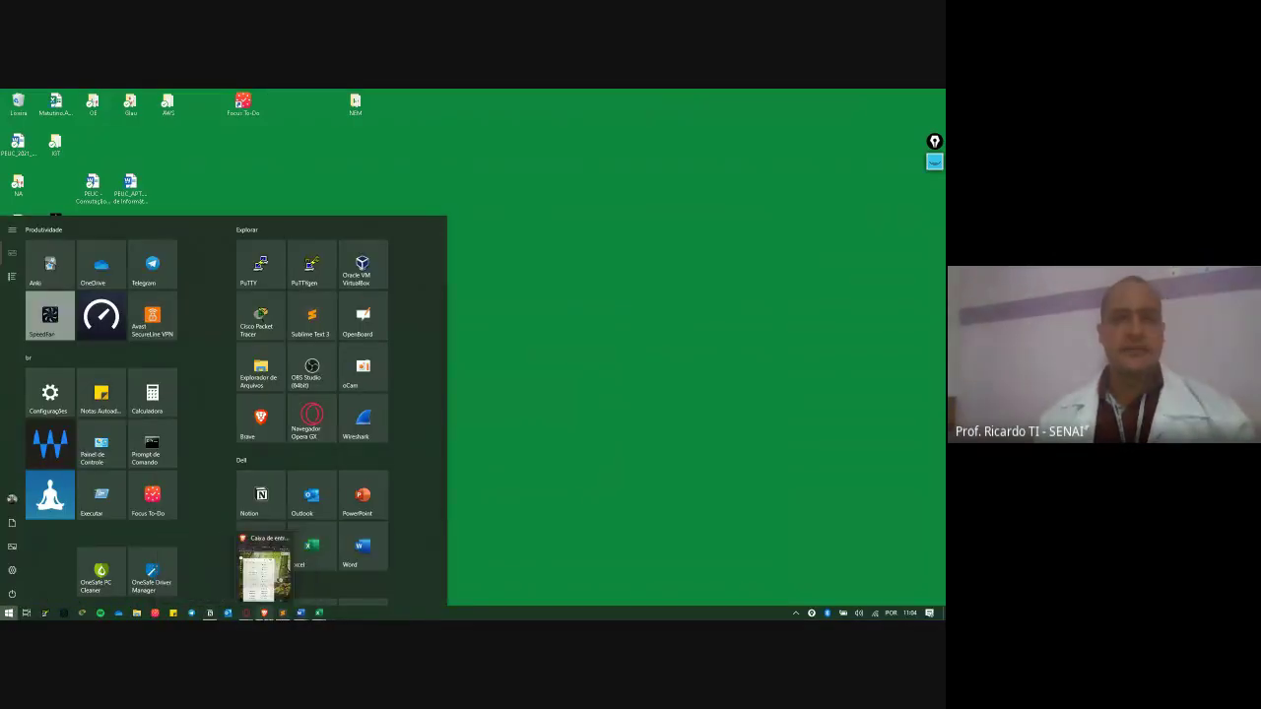
pyautogui.click(264, 613)
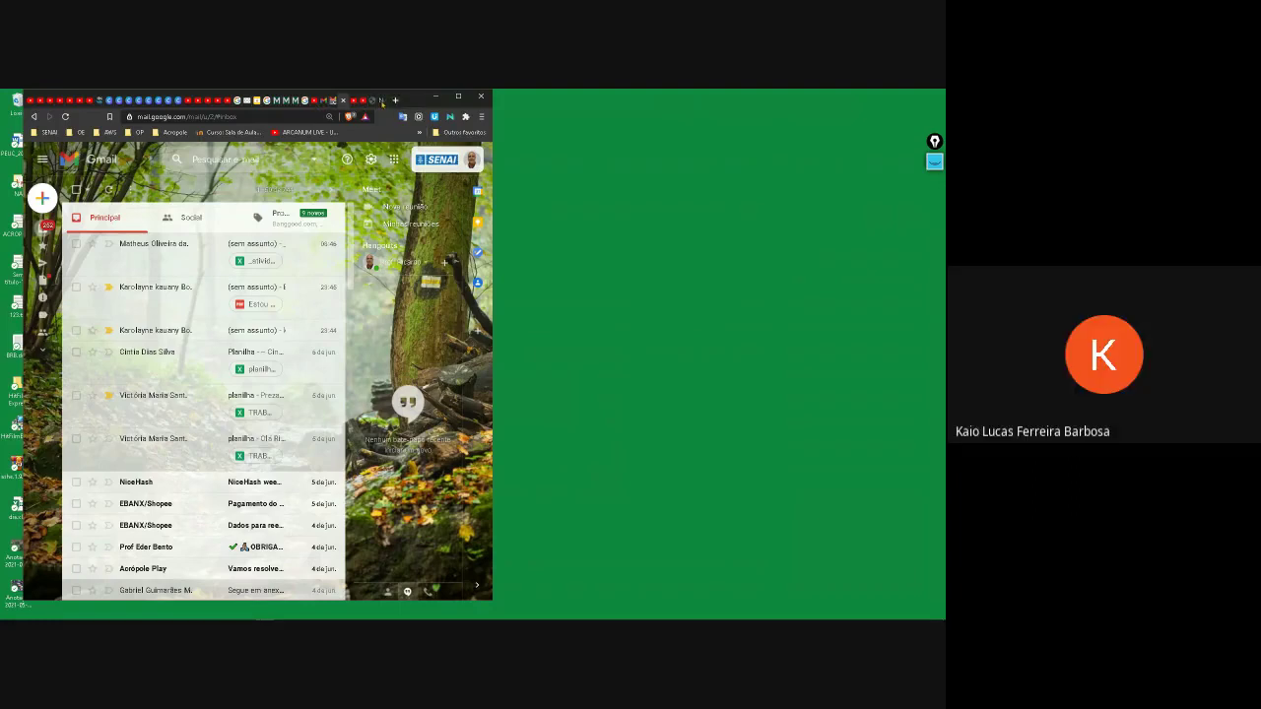
pyautogui.click(434, 95)
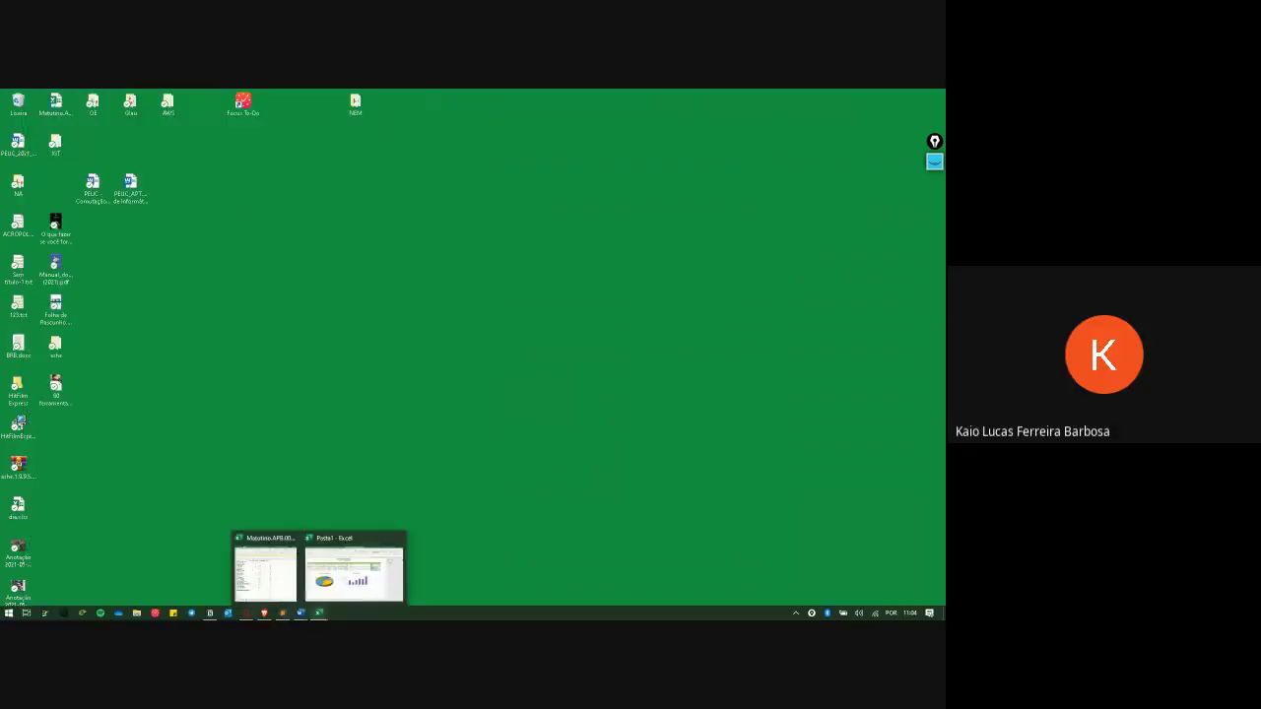
# Switch to the Opera browser and open the Atividades page of the Informática Aplicada class in Google Classroom
pyautogui.press('super')
pyautogui.moveTo(264, 614)
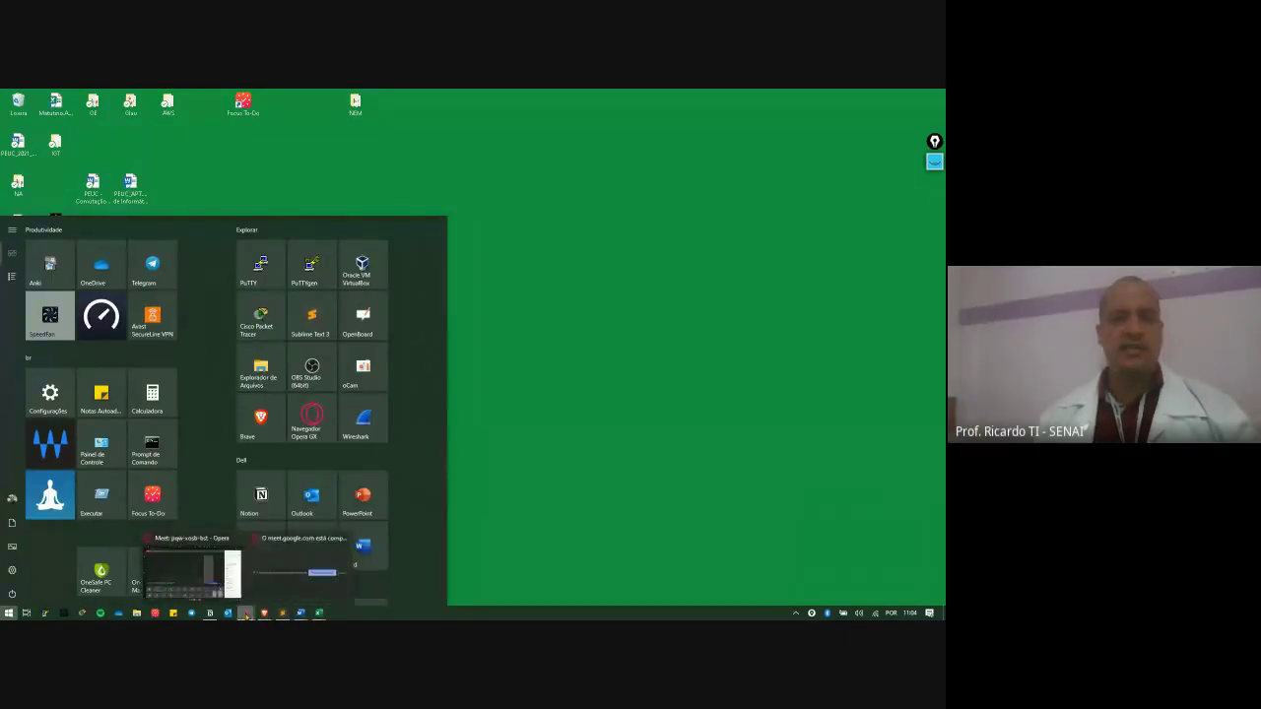
pyautogui.click(193, 577)
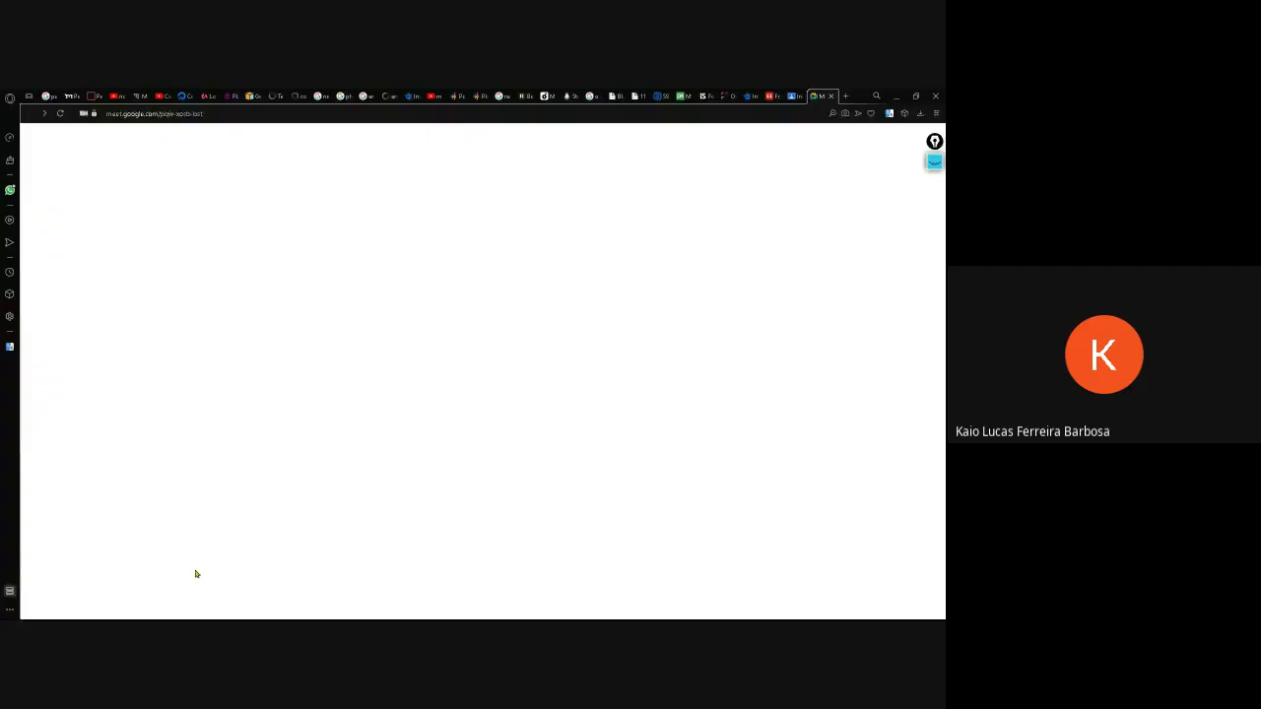
pyautogui.click(793, 96)
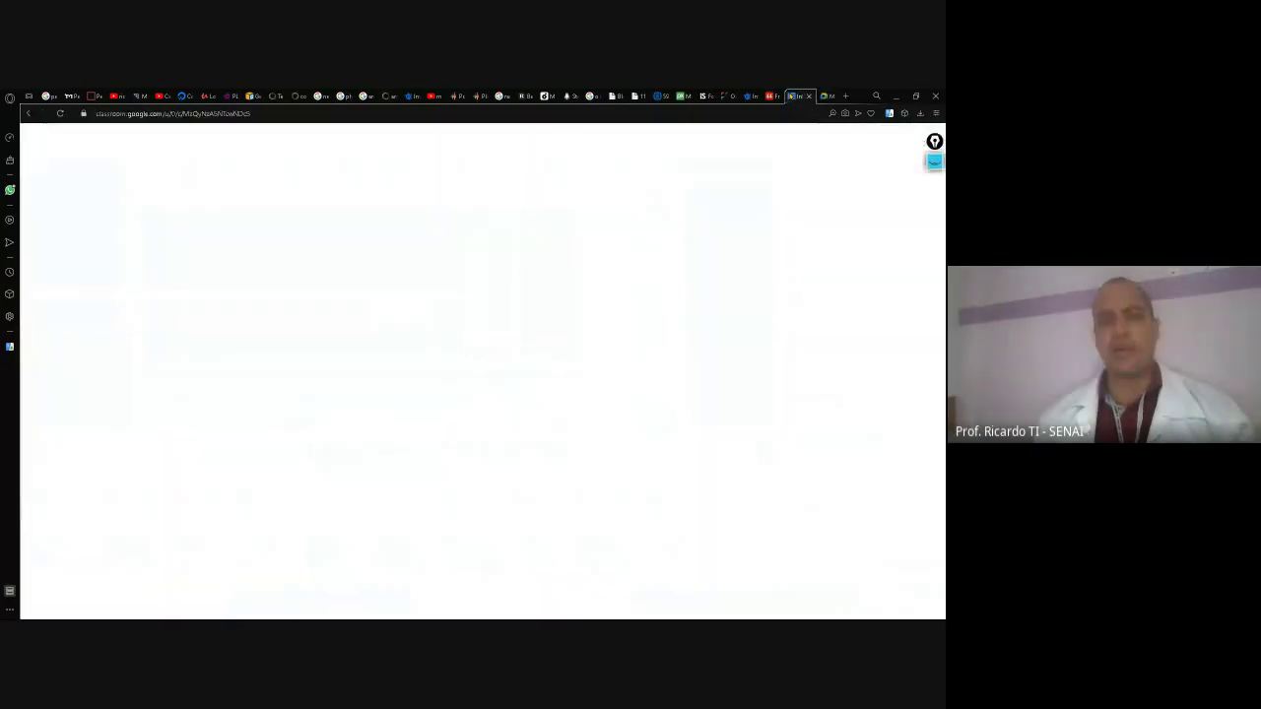
pyautogui.click(431, 148)
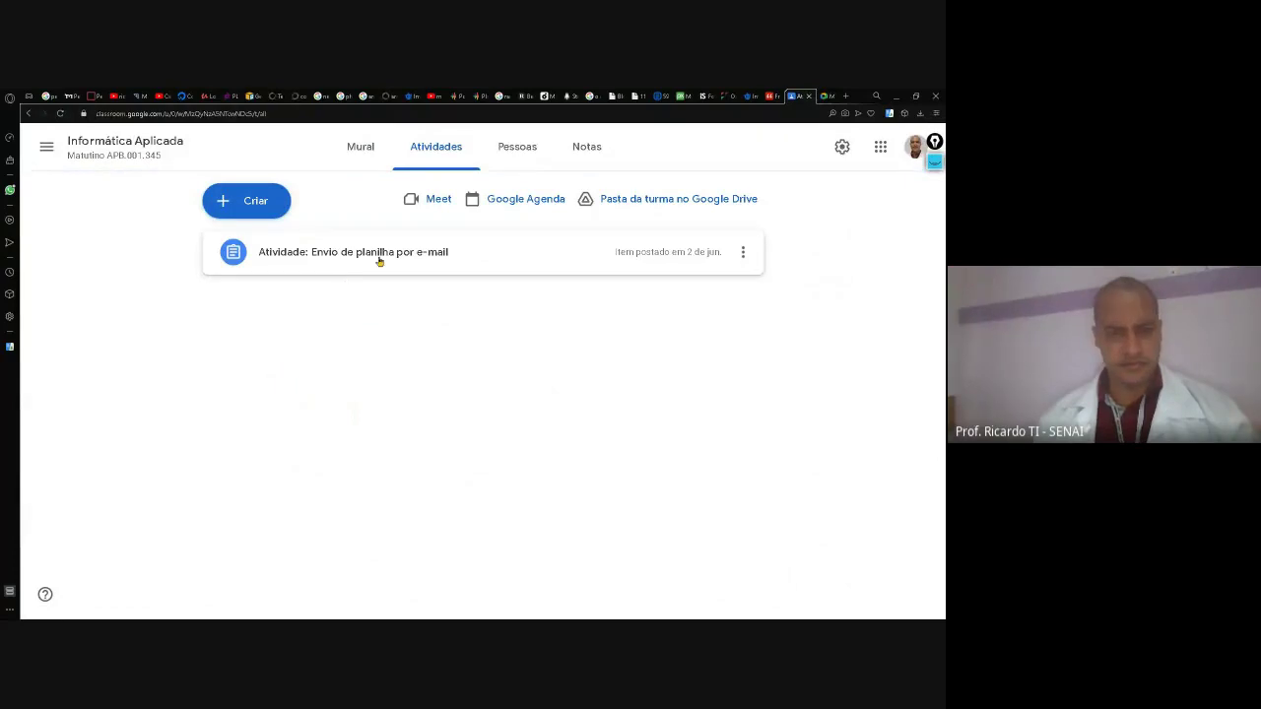
# Create a new Atividade in the class and title it "Atividade Planilha com gráfico"
pyautogui.click(232, 204)
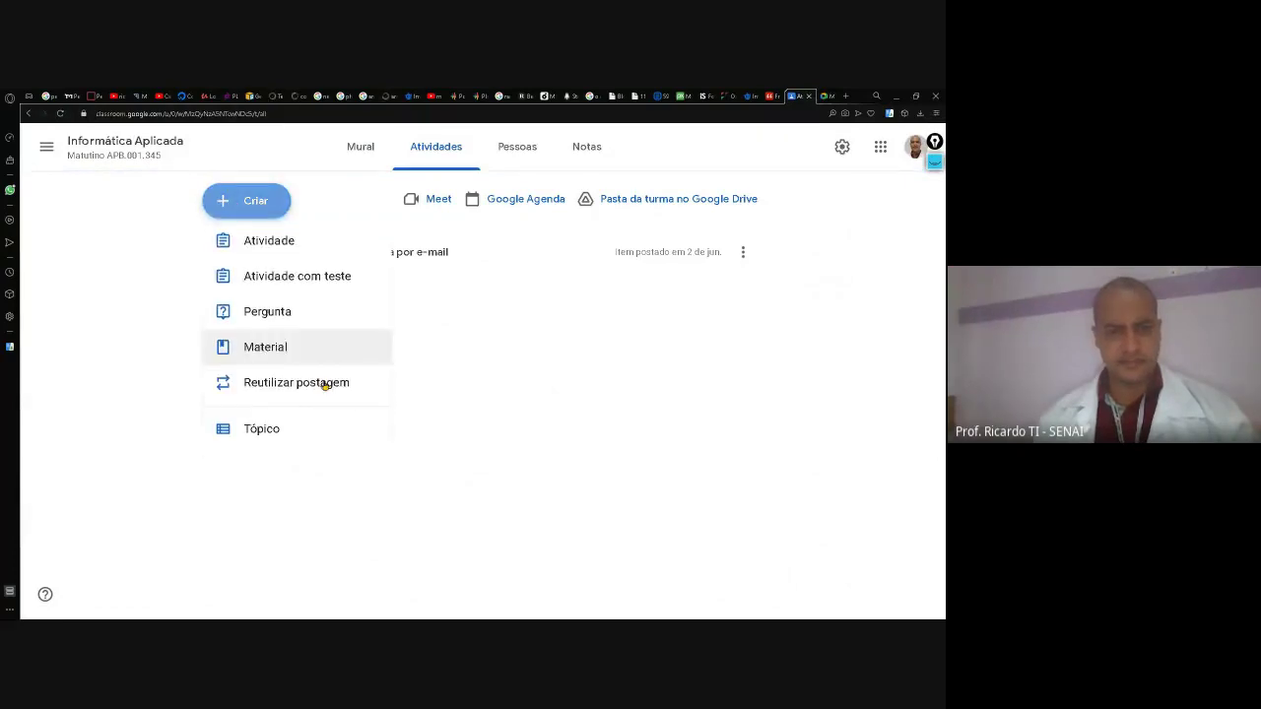
pyautogui.click(282, 249)
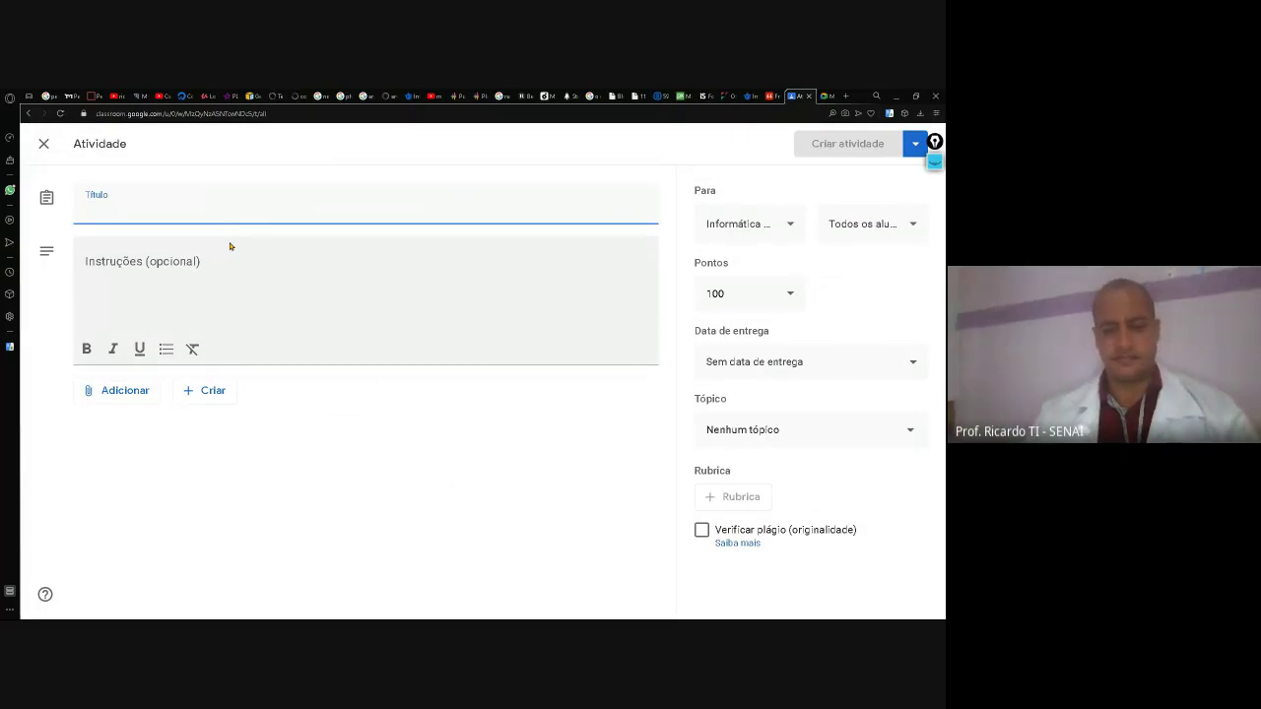
pyautogui.write('Ativida')
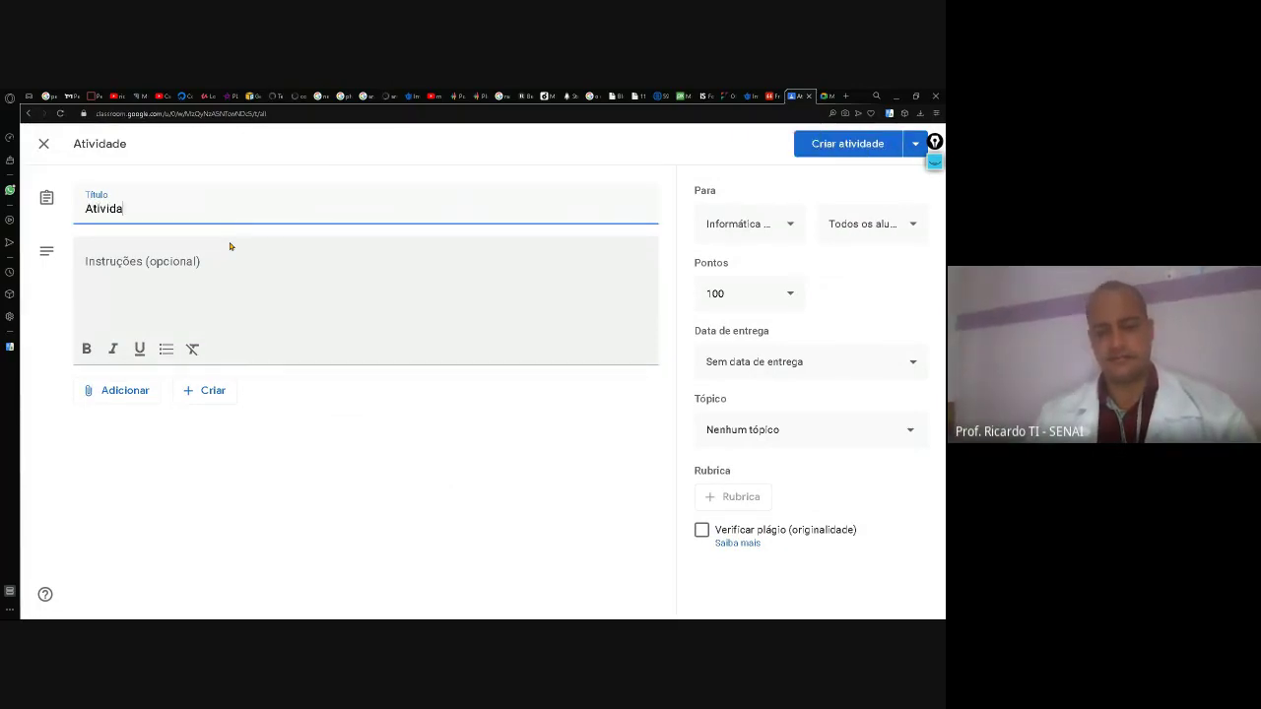
pyautogui.write('de P')
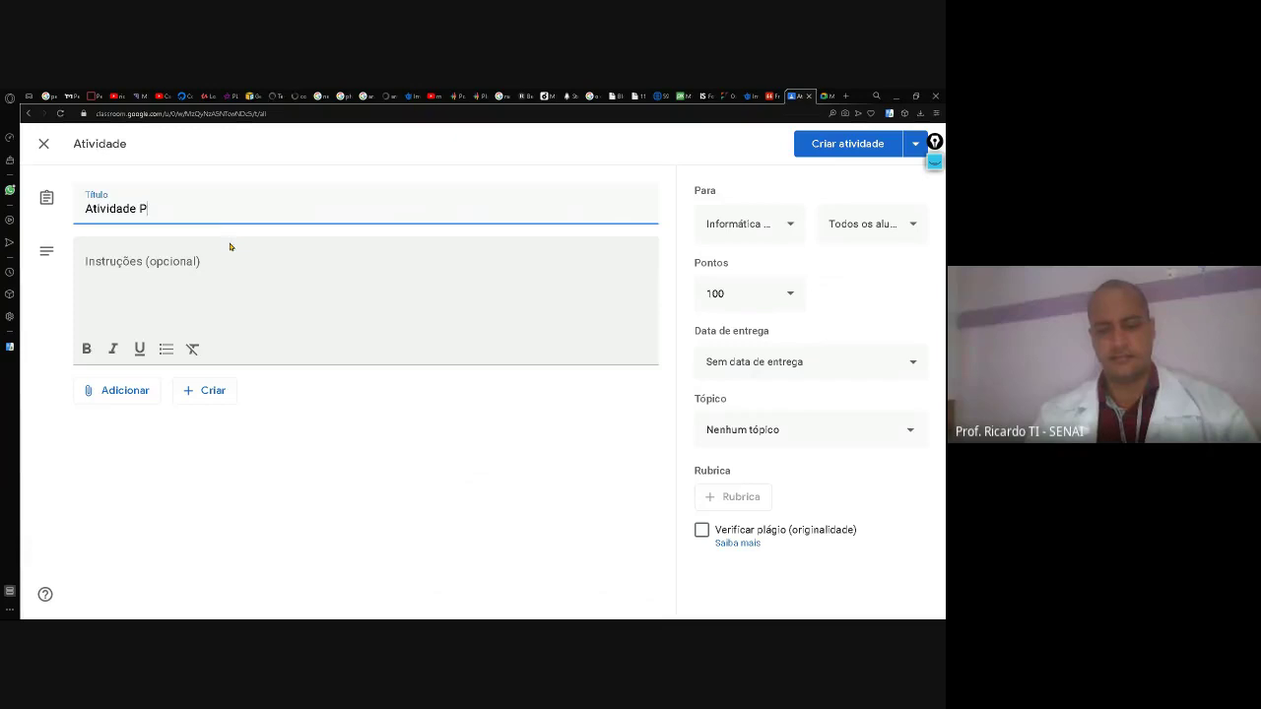
pyautogui.write('lanilha com')
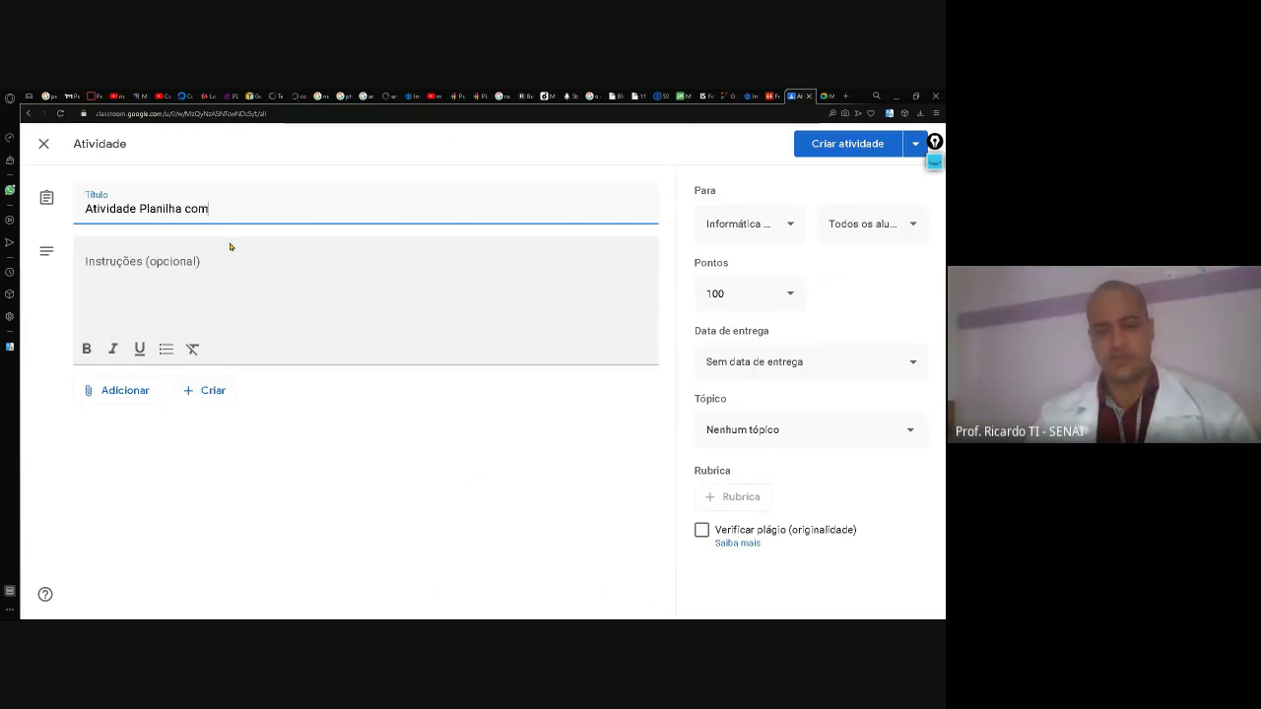
pyautogui.write(' gráf')
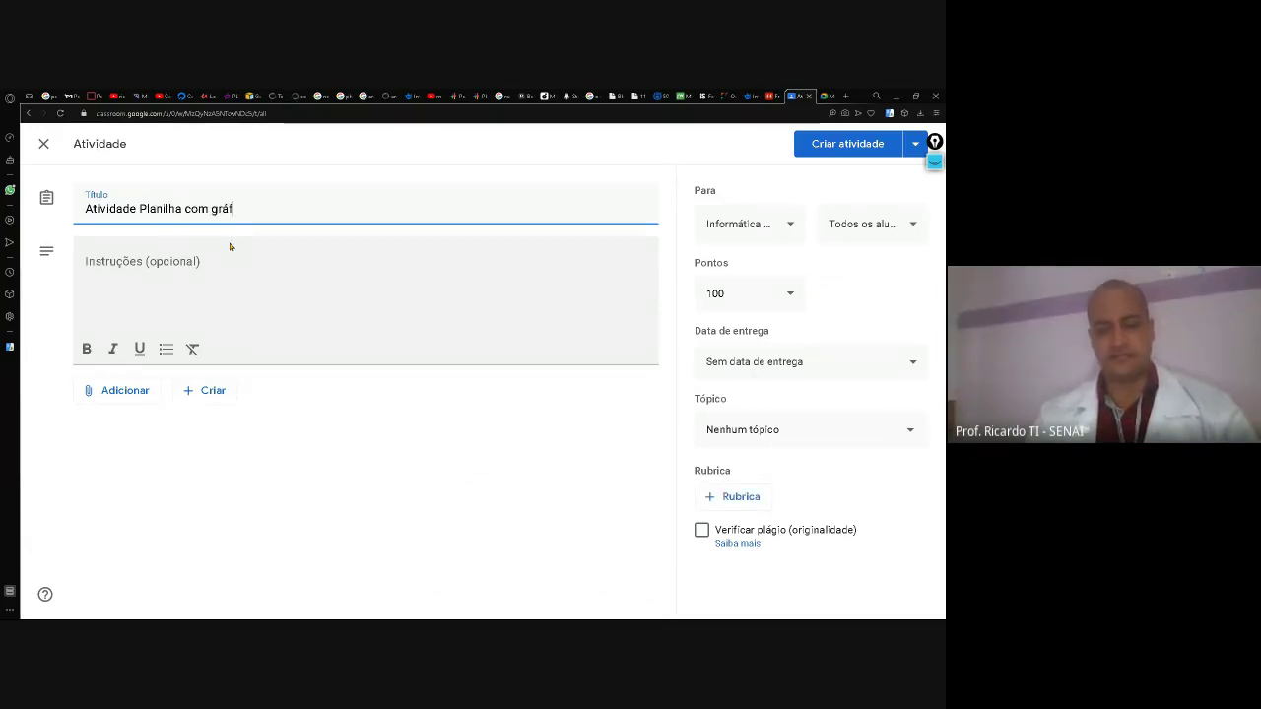
pyautogui.write('ico')
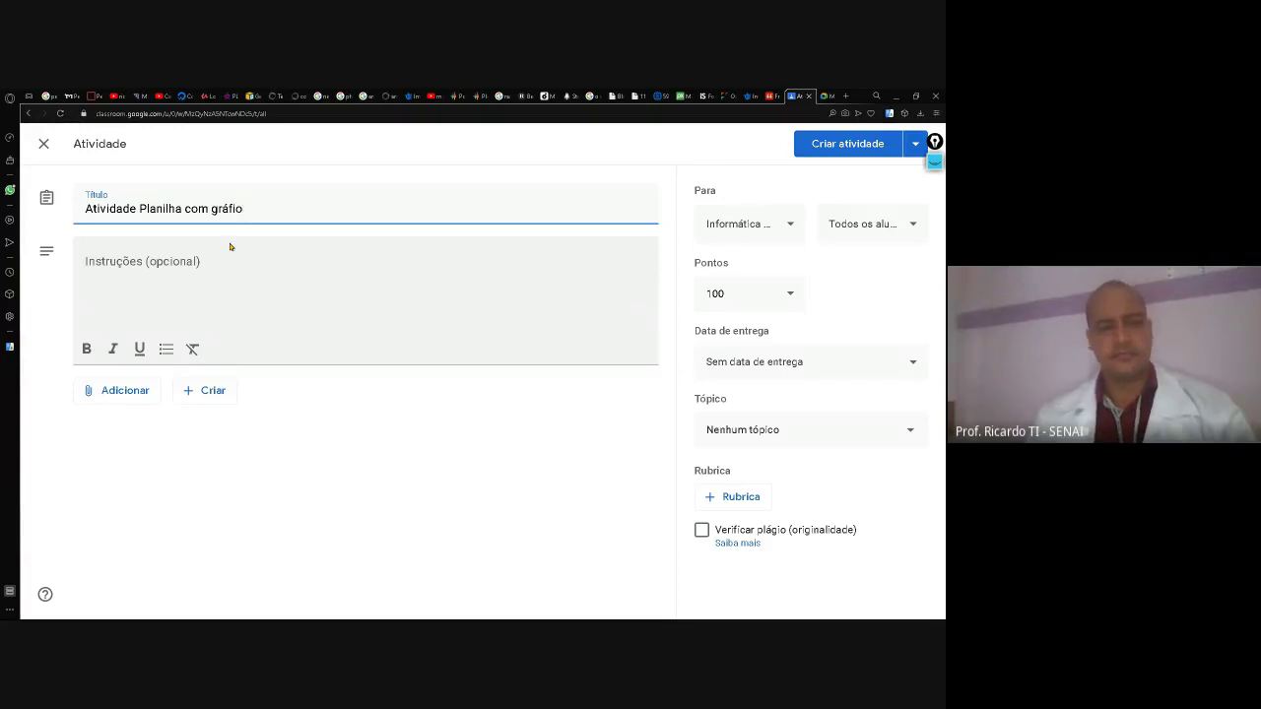
pyautogui.press('BackSpace')
pyautogui.write('co')
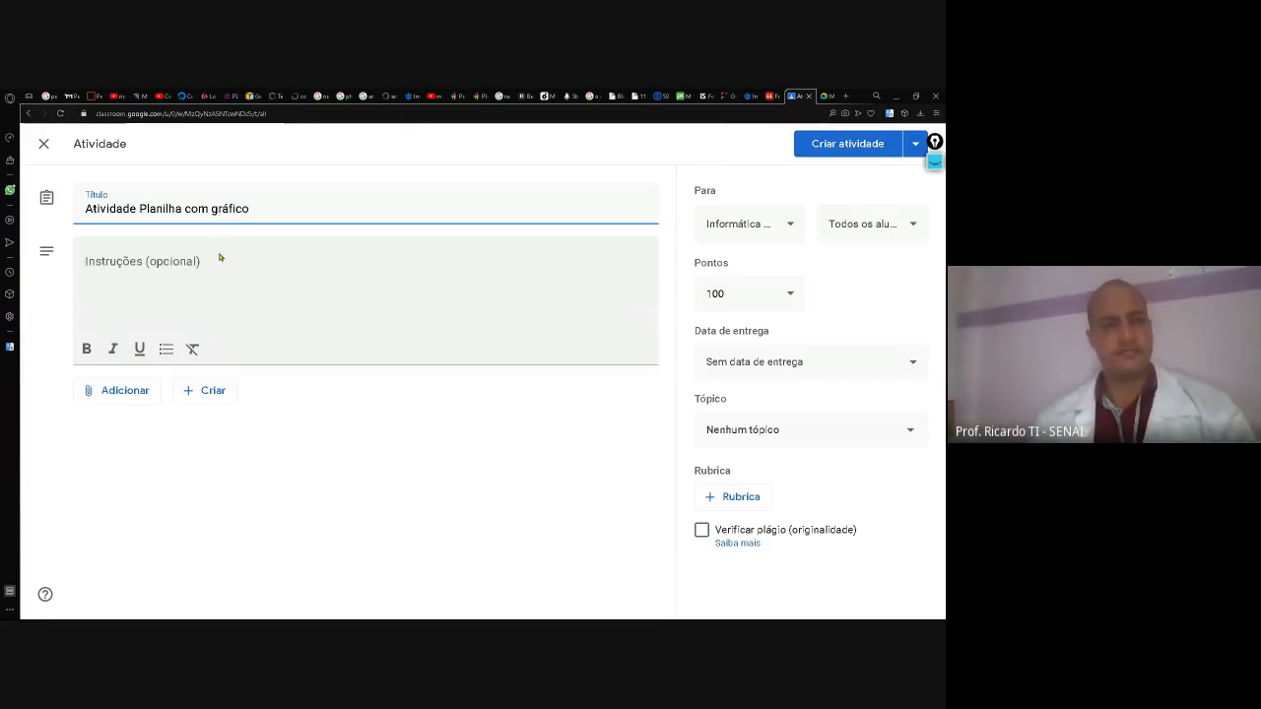
# Enter the assignment instructions "Anexar planilha conforme orientado na aula." without attaching any file
pyautogui.click(219, 255)
pyautogui.write('Anex')
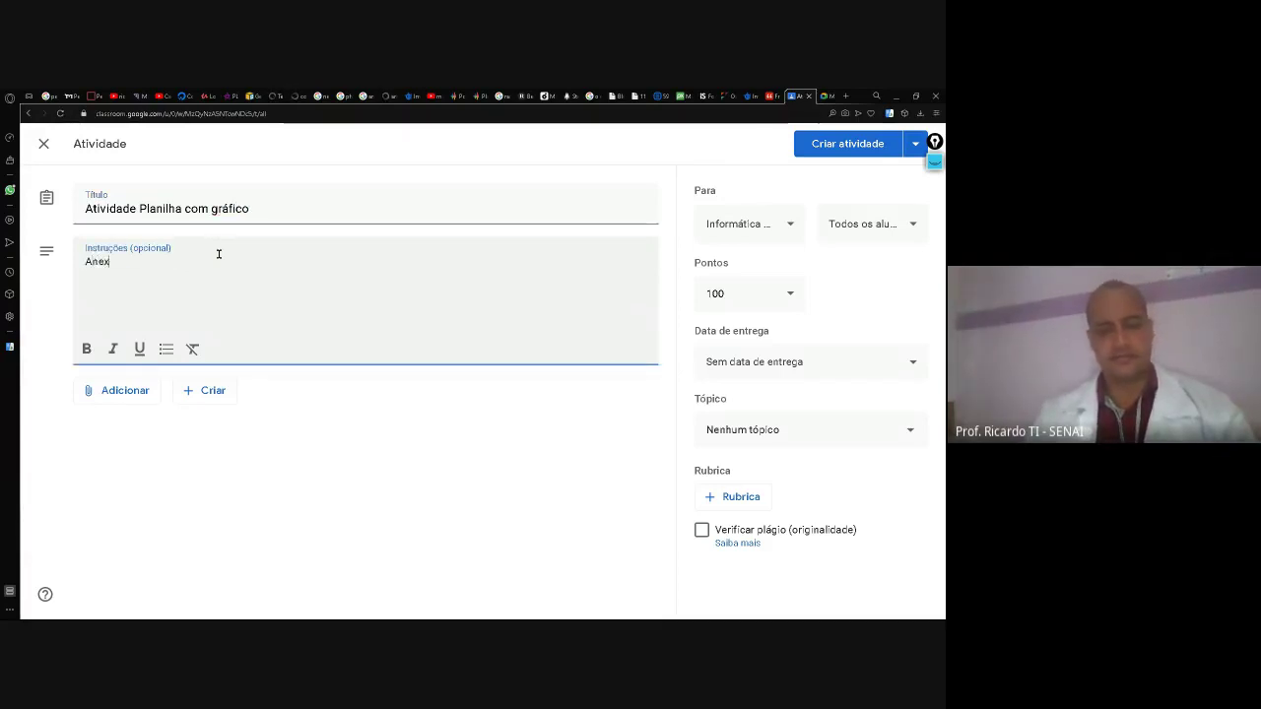
pyautogui.write('ar planil')
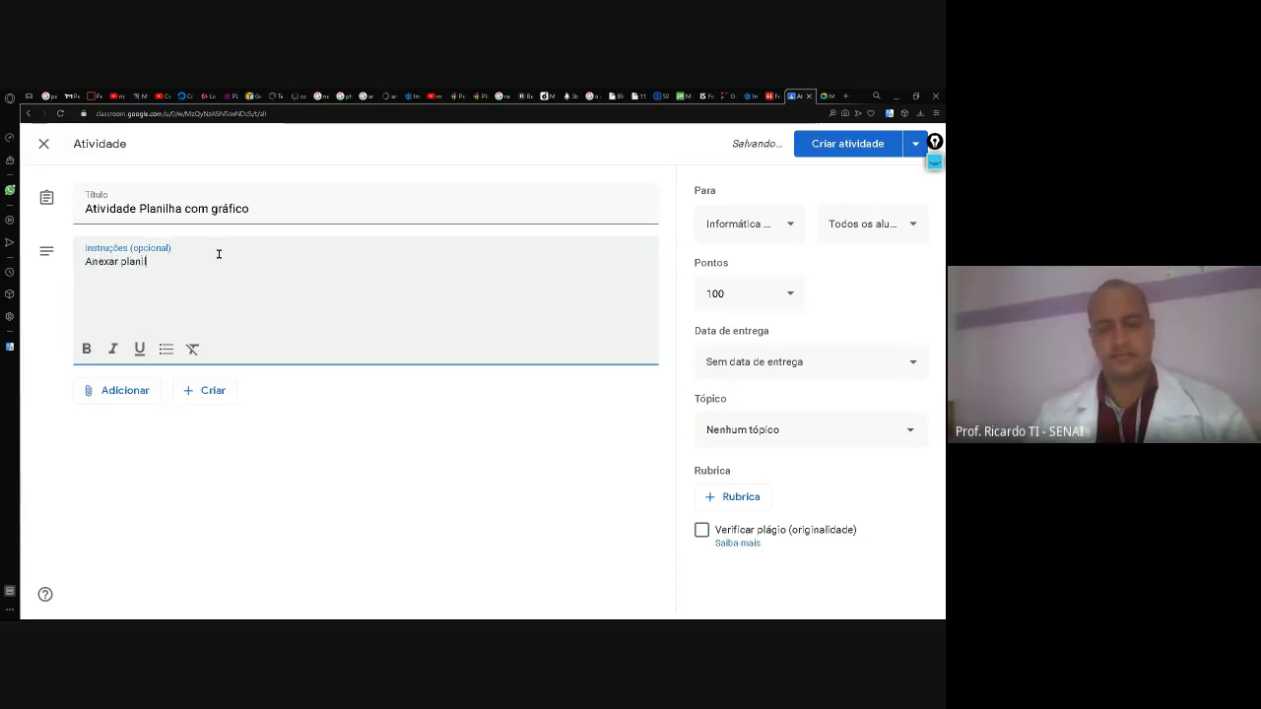
pyautogui.write('ha conf')
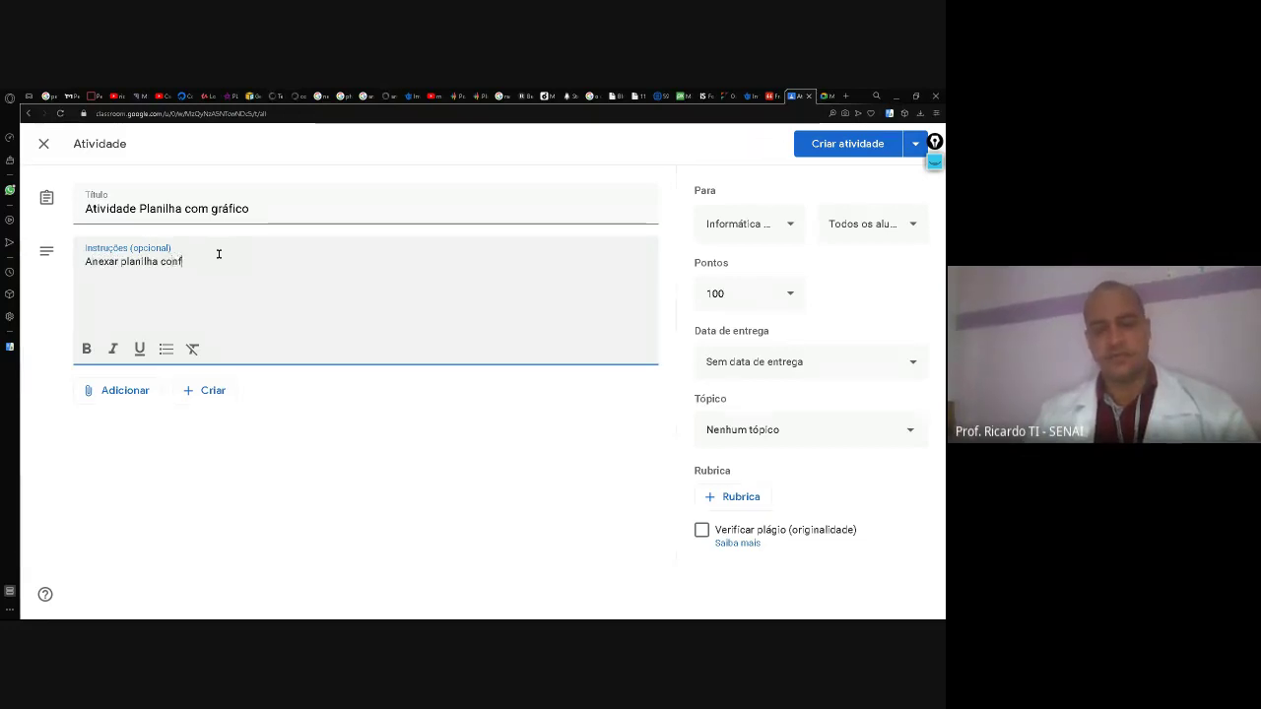
pyautogui.write('orme orien')
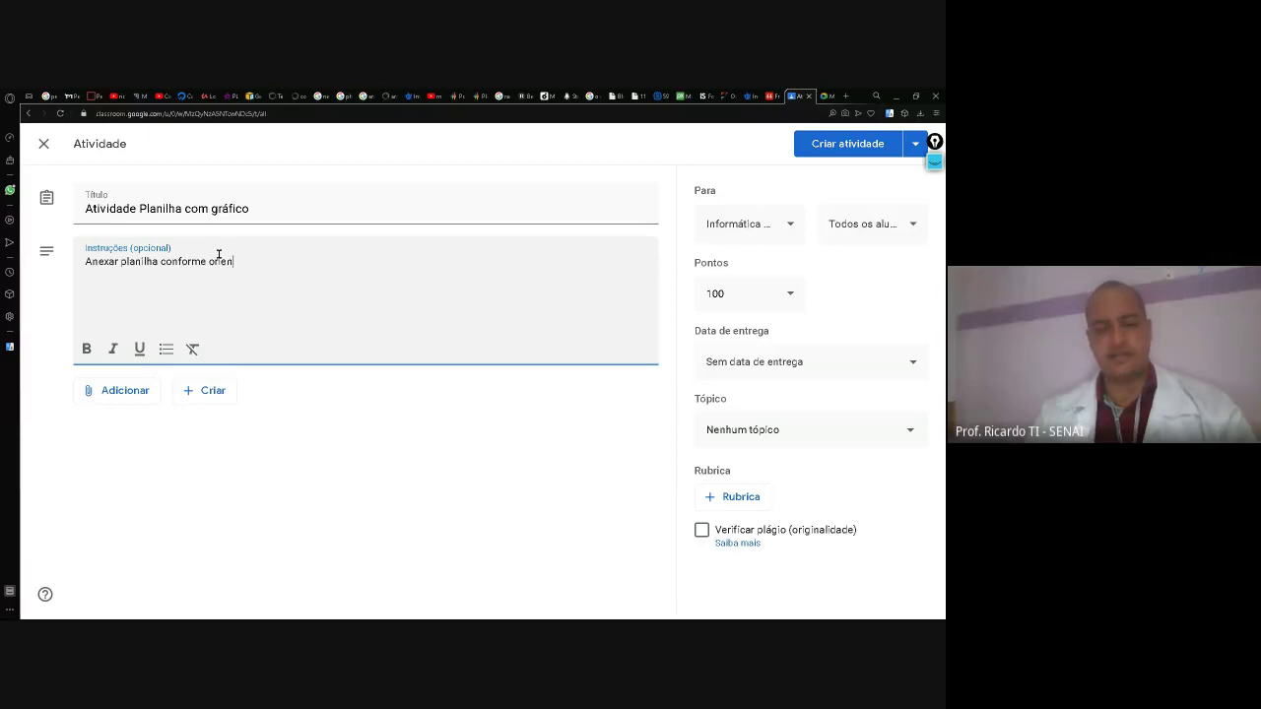
pyautogui.write('tado na au')
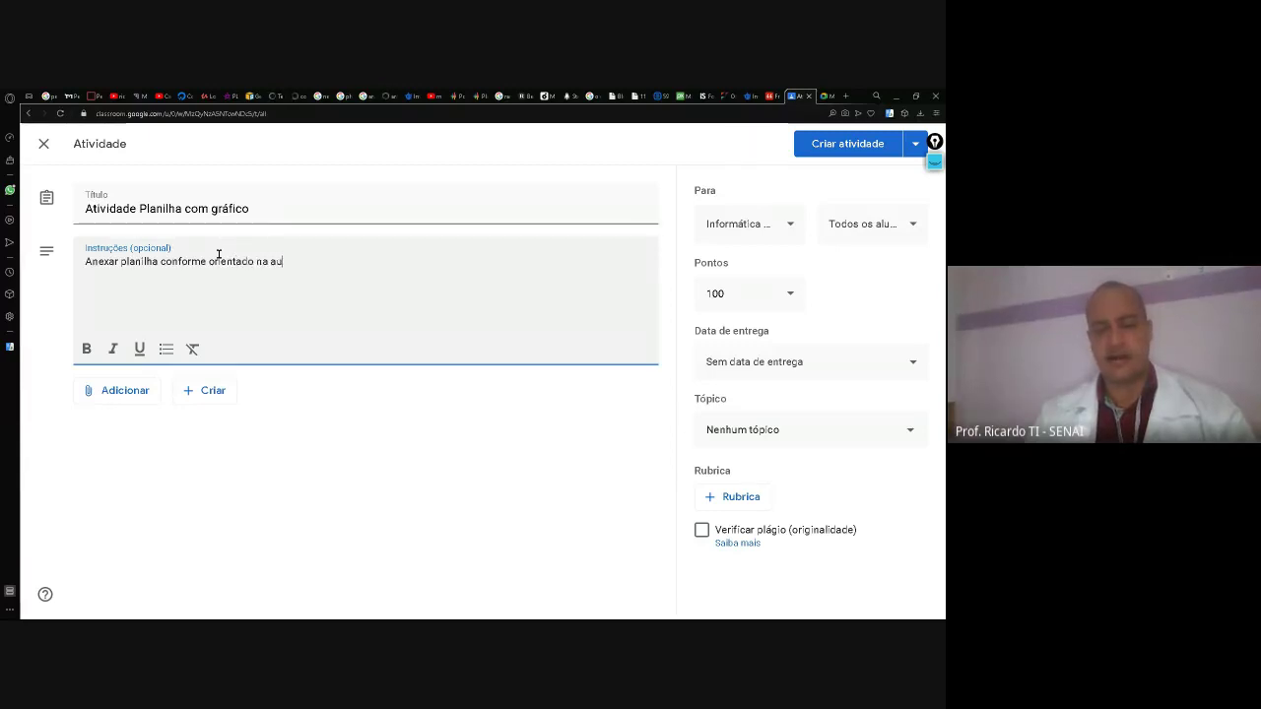
pyautogui.write('la.')
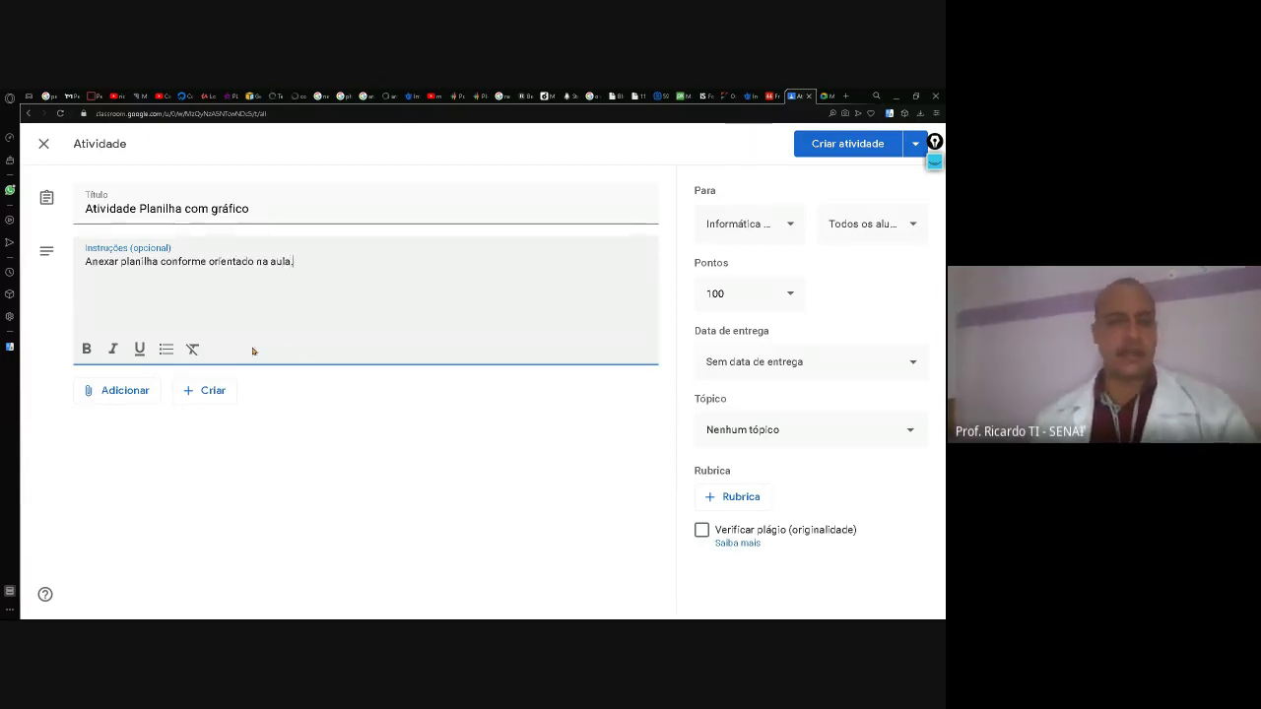
pyautogui.click(120, 391)
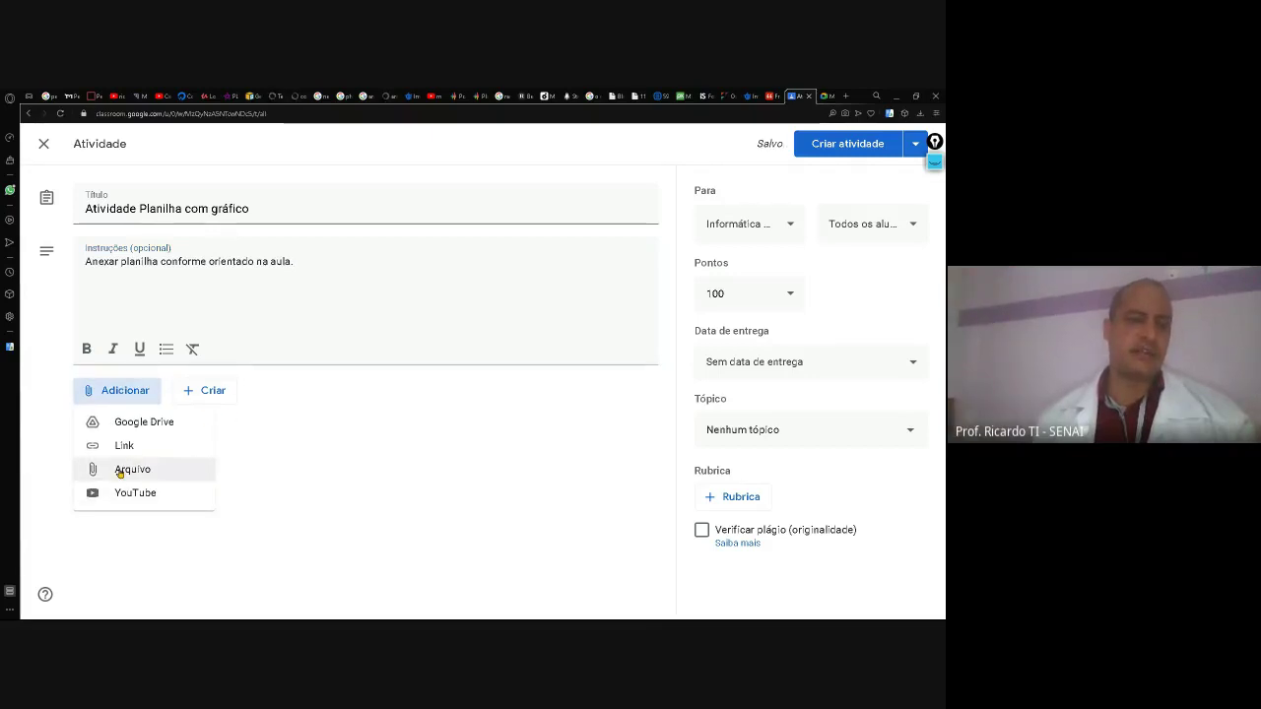
pyautogui.click(335, 439)
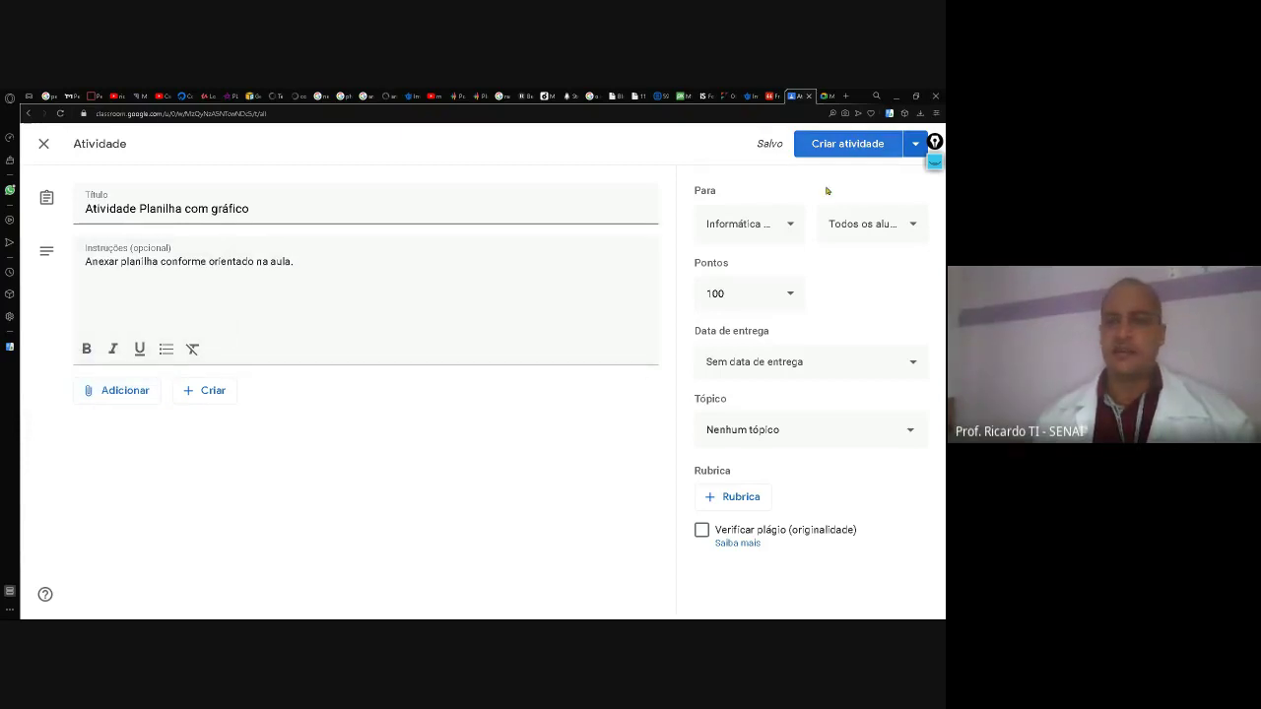
# Set the assignment's points to 30 and publish it to the Informática Aplicada class
pyautogui.click(790, 291)
pyautogui.moveTo(738, 292); pyautogui.dragTo(653, 296)
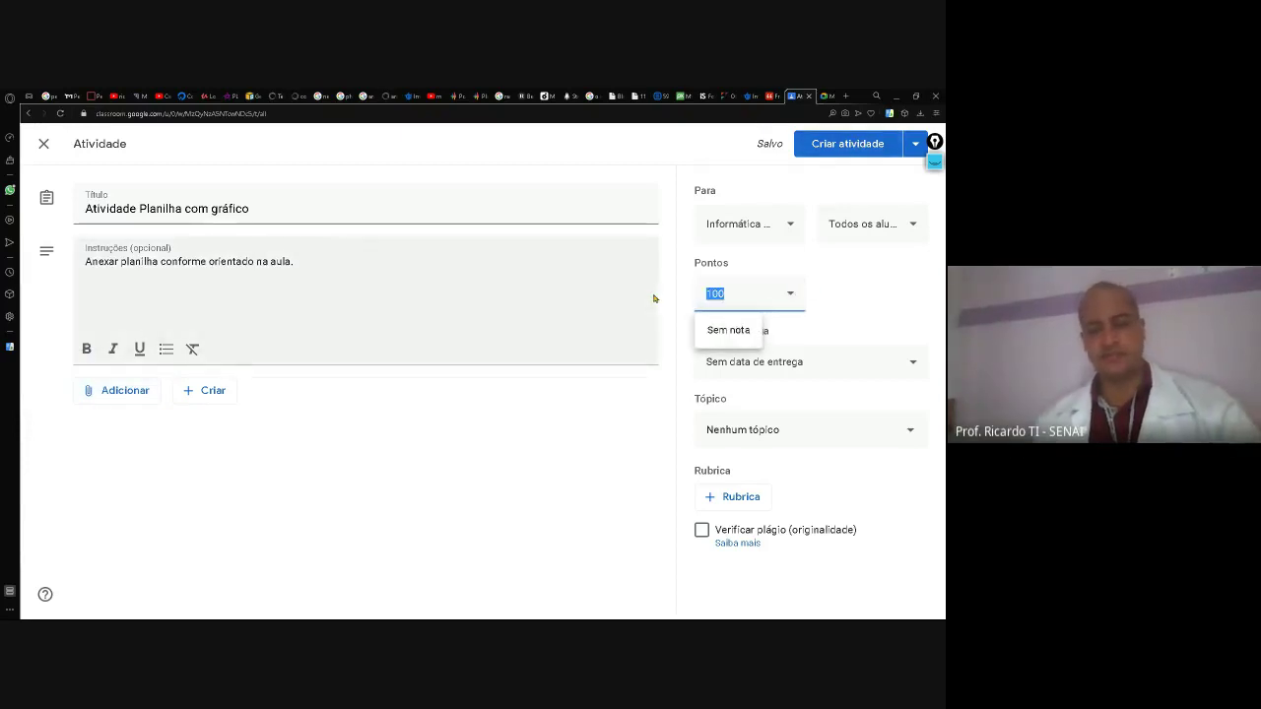
pyautogui.write('30')
pyautogui.click(851, 143)
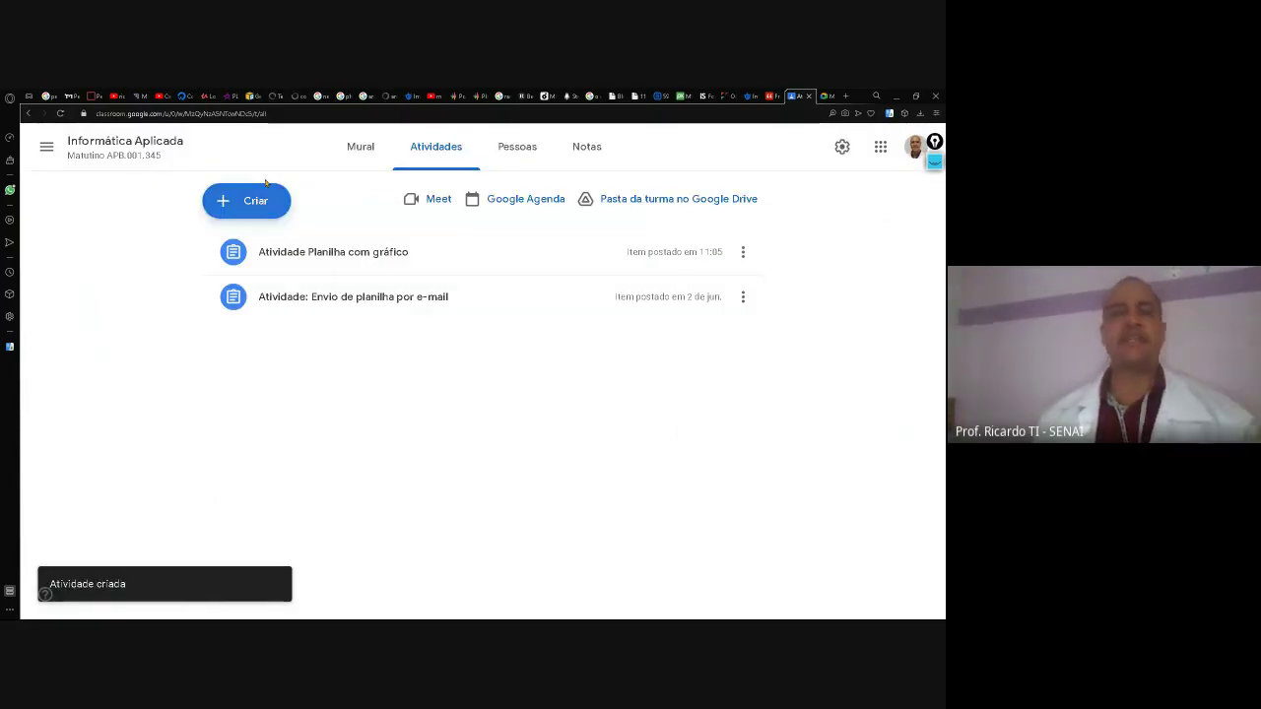
# Open the posted "Atividade Planilha com gráfico" from the class Mural and look over its student work list
pyautogui.click(361, 147)
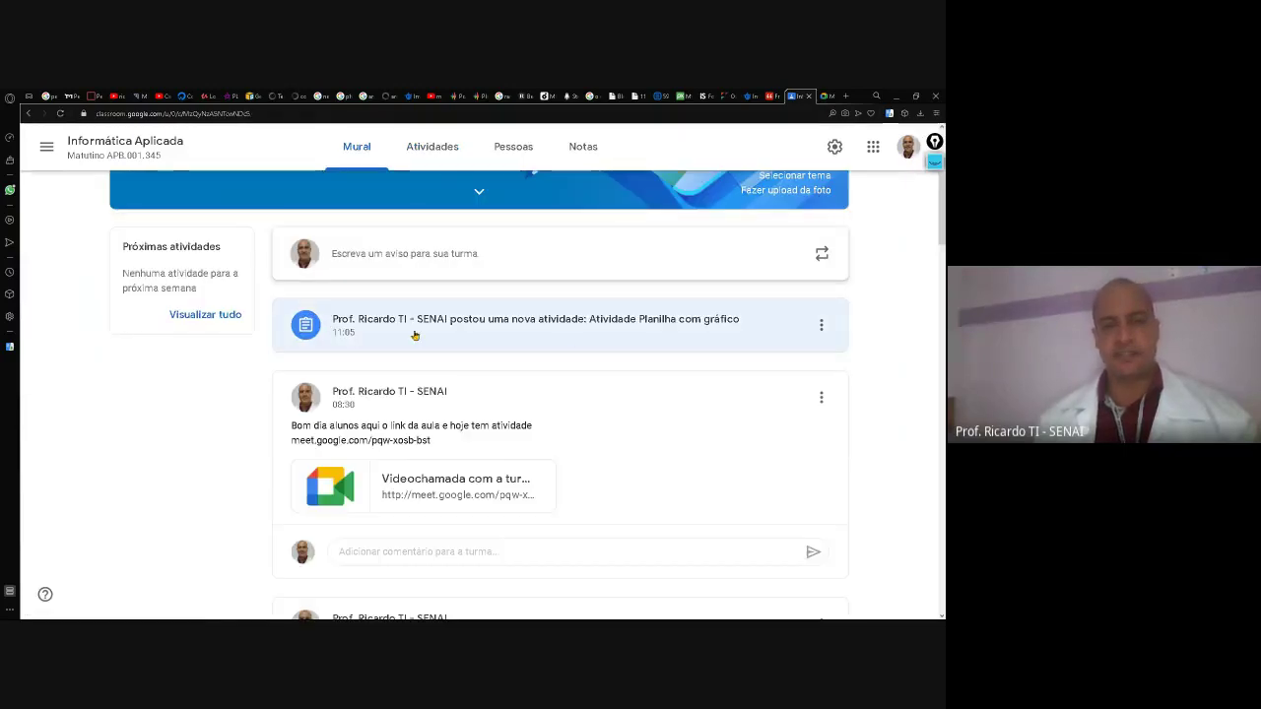
pyautogui.scroll(2, 431, 296)
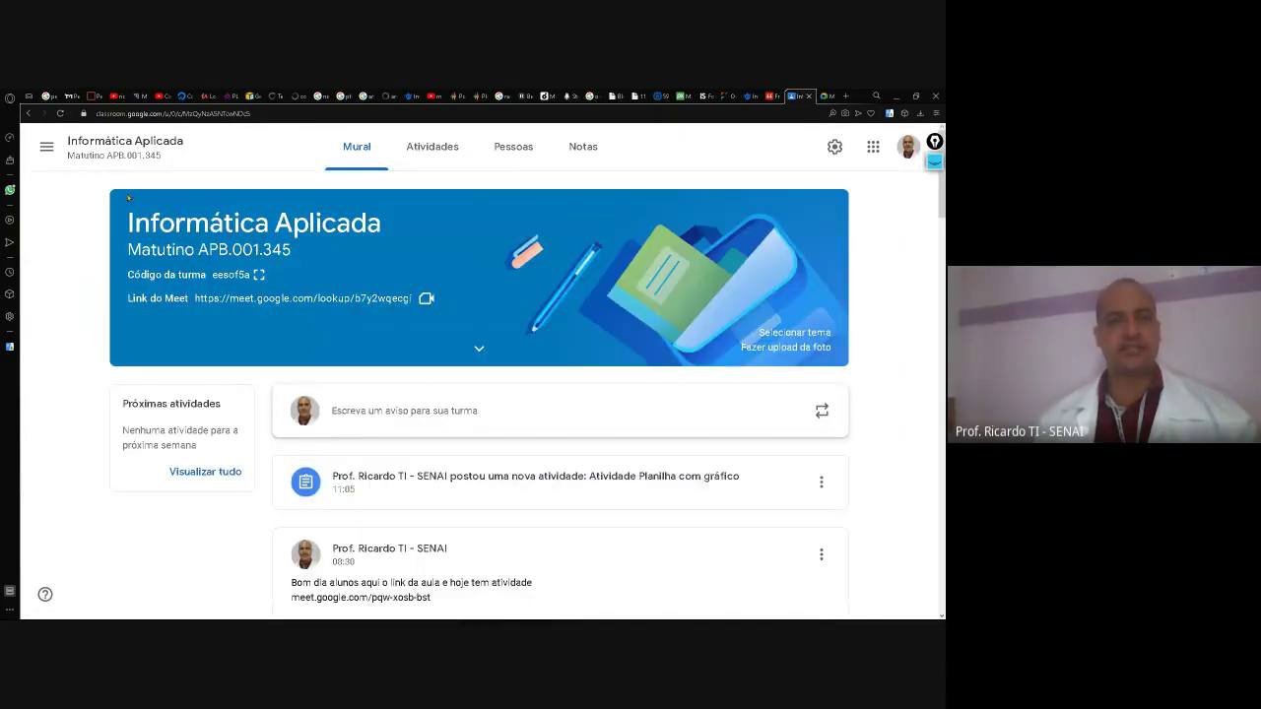
pyautogui.click(641, 482)
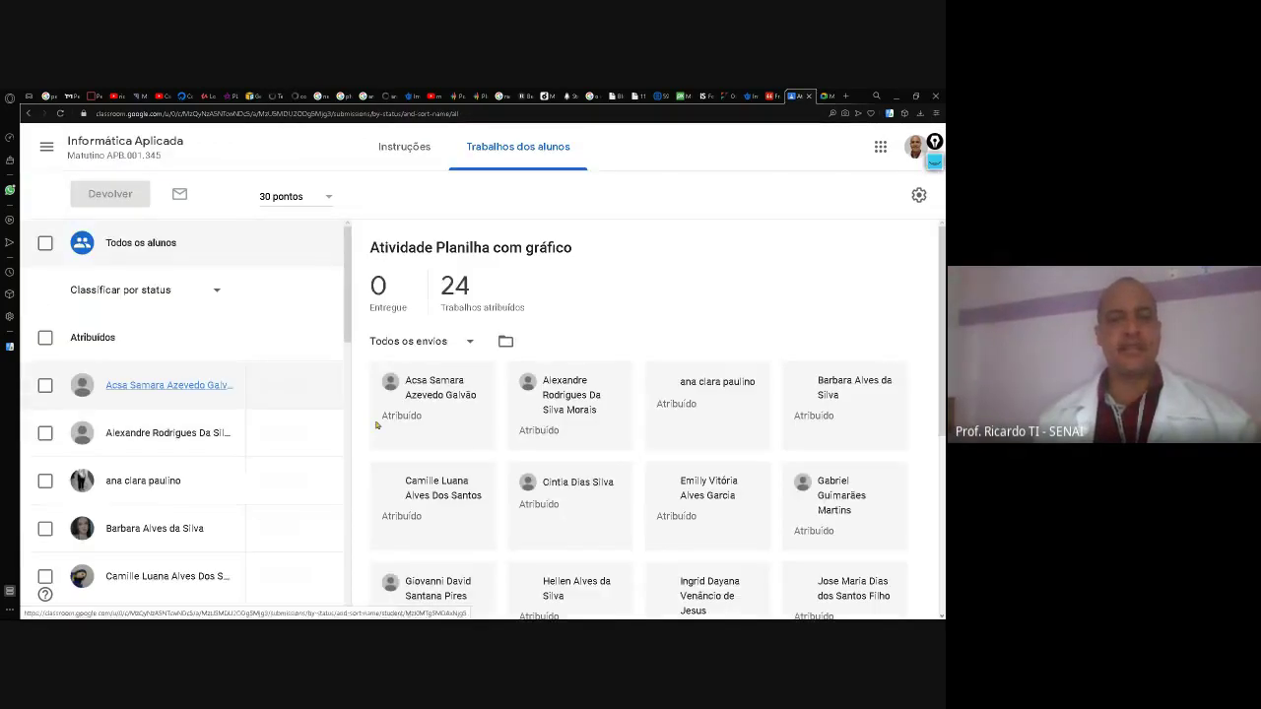
pyautogui.scroll(-3, 787, 500)
pyautogui.scroll(3, 759, 349)
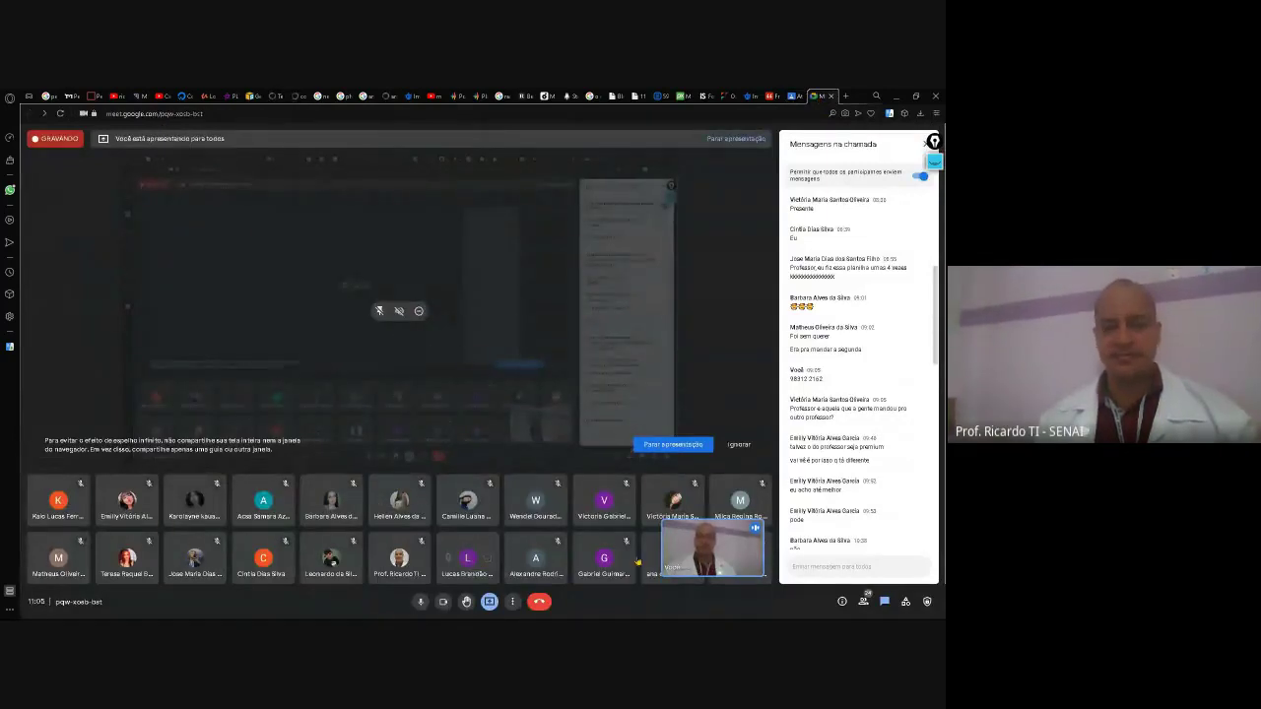
# Pin your own camera tile in the Meet call, then switch to the Pasta1 workbook in Excel
pyautogui.click(695, 547)
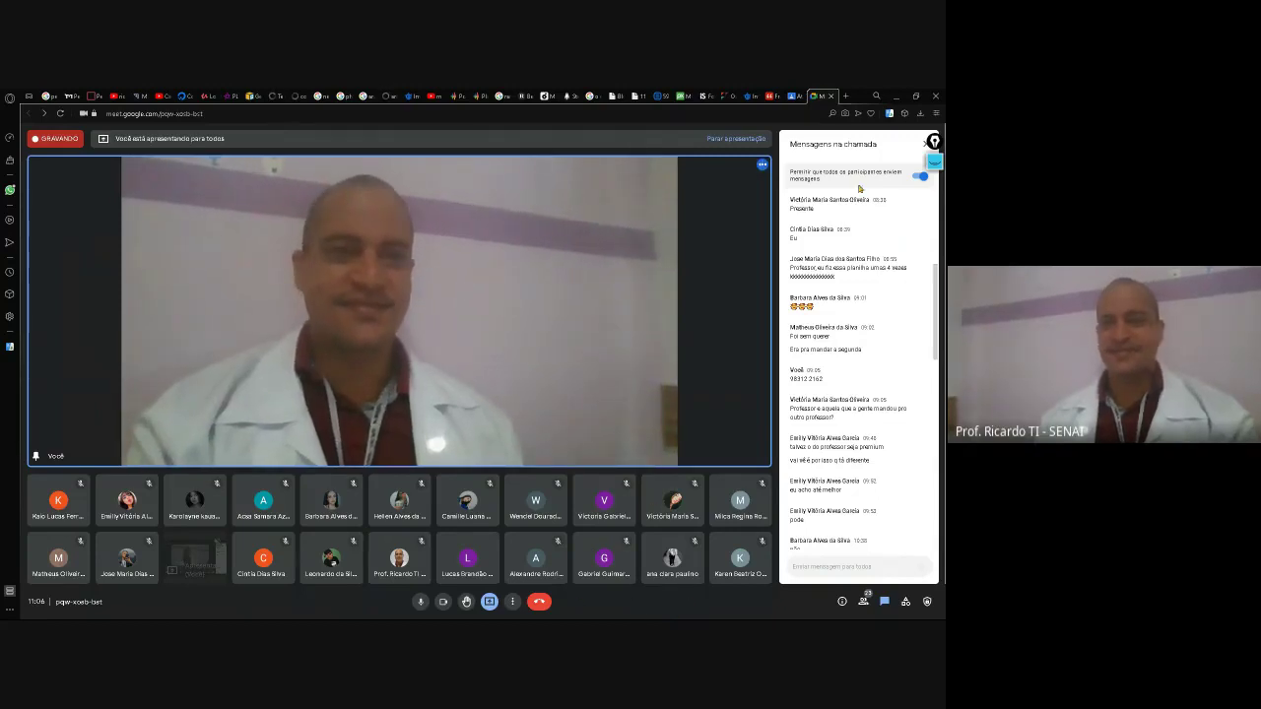
pyautogui.click(896, 96)
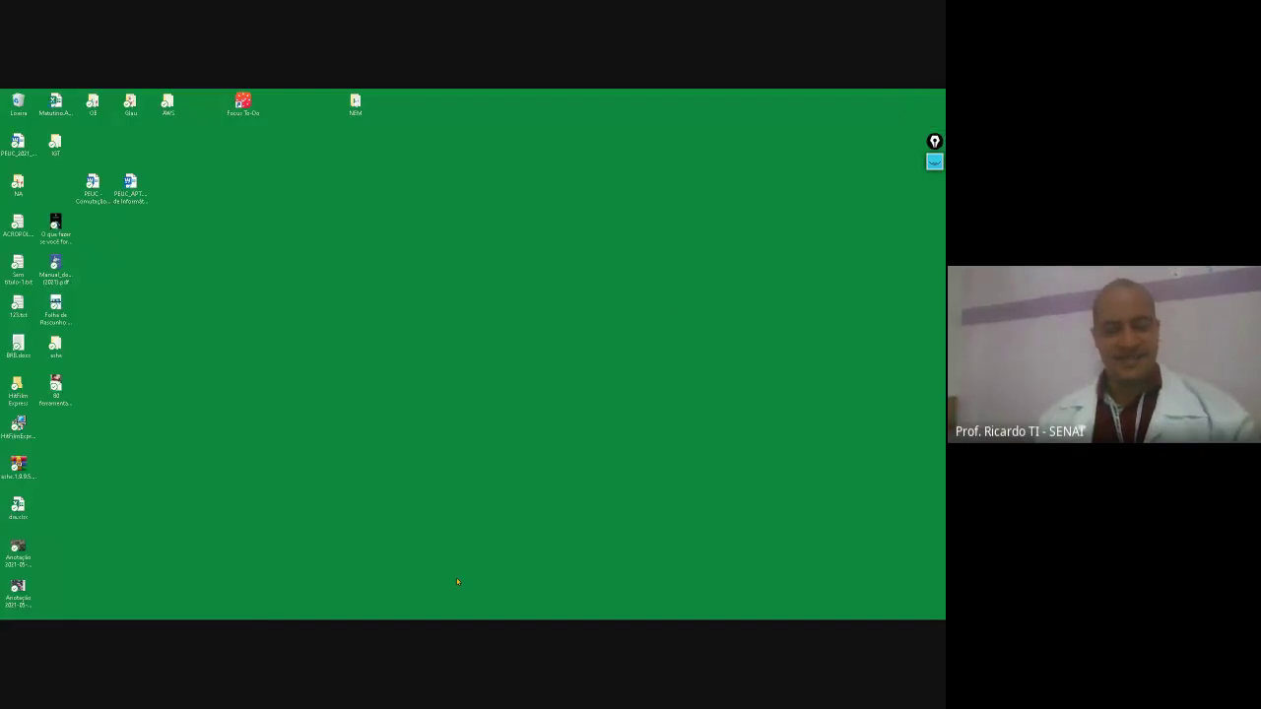
pyautogui.press('super')
pyautogui.moveTo(300, 613)
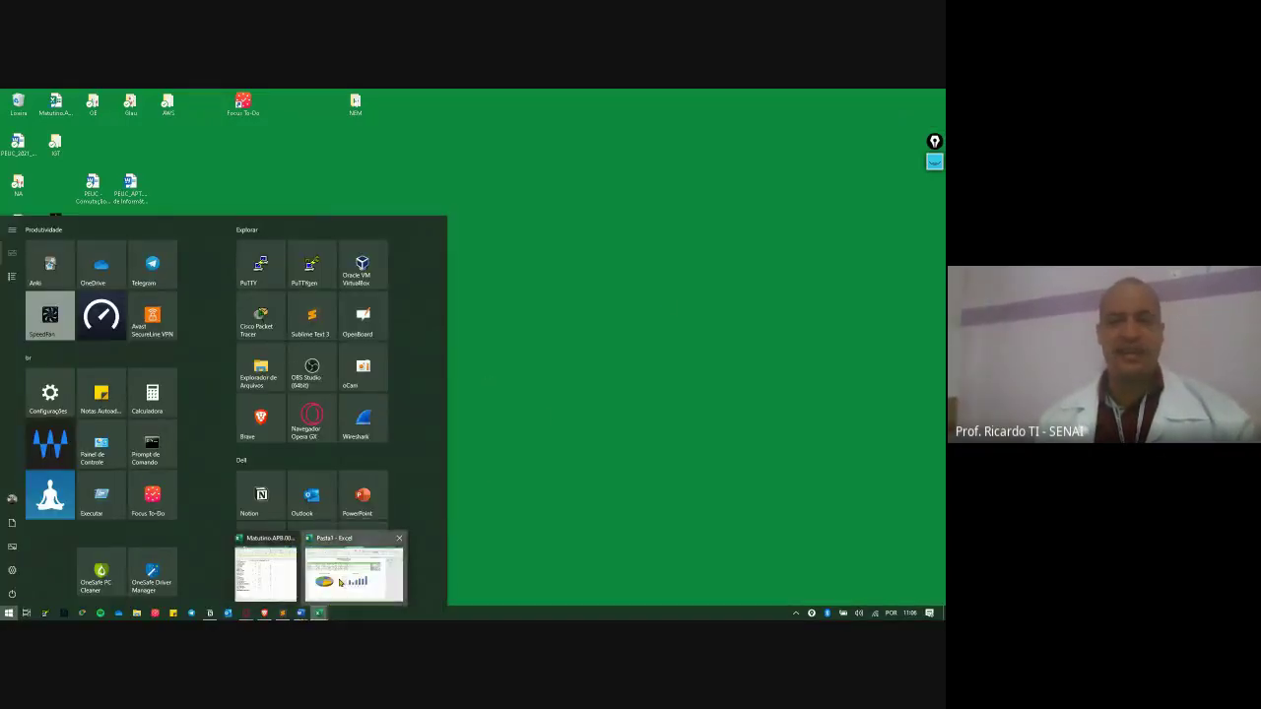
pyautogui.click(343, 581)
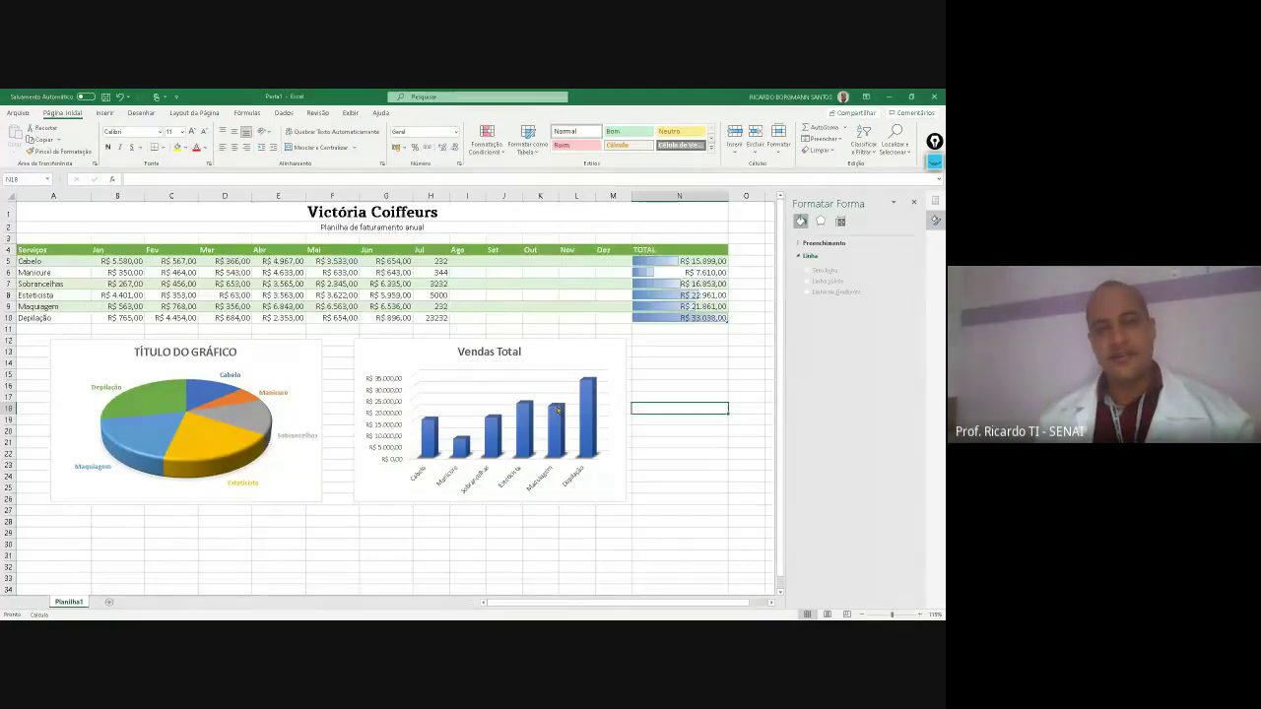
pyautogui.moveTo(554, 412)
pyautogui.click(650, 484)
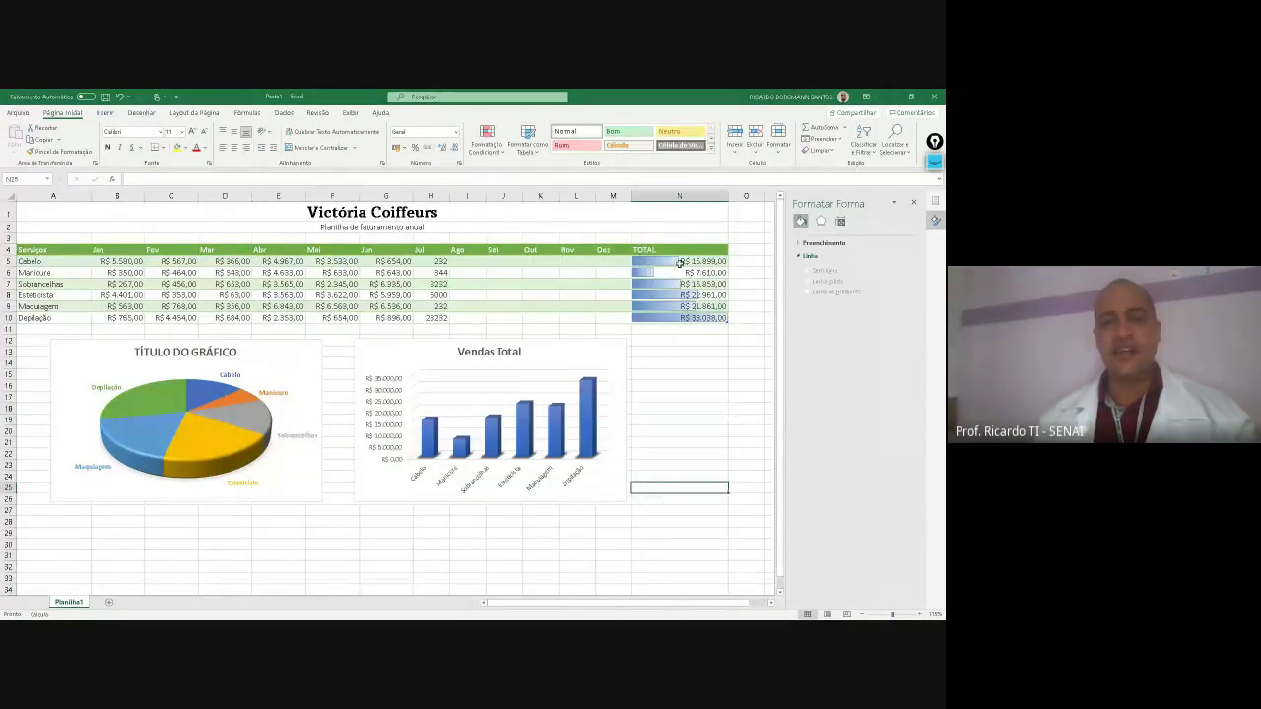
# Undo the blue data bars on the annual totals N5:N10 and the widening of column N
pyautogui.moveTo(680, 262); pyautogui.dragTo(670, 316)
pyautogui.click(688, 384)
pyautogui.moveTo(672, 266); pyautogui.dragTo(671, 316)
pyautogui.click(663, 361)
pyautogui.moveTo(670, 261); pyautogui.dragTo(671, 317)
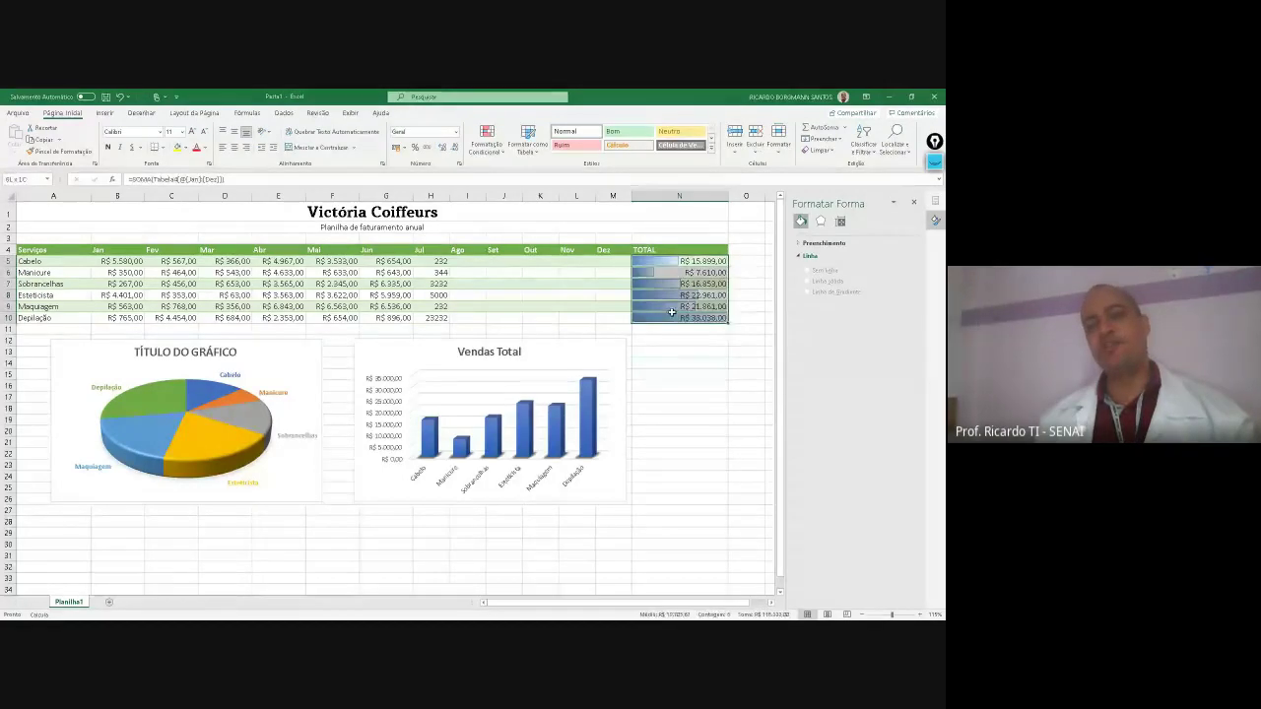
pyautogui.hotkey('ctrl', 'z')
pyautogui.click(670, 394)
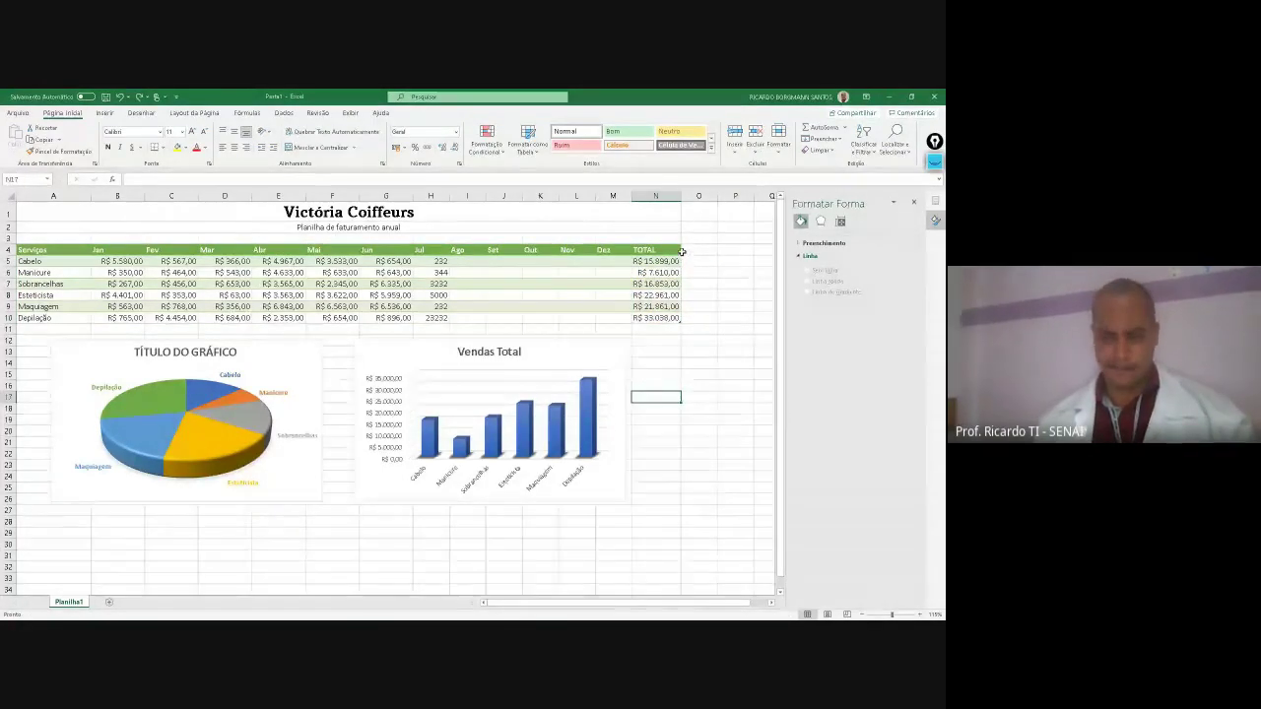
# Widen the TOTAL column N again to nearly double its width
pyautogui.click(672, 196)
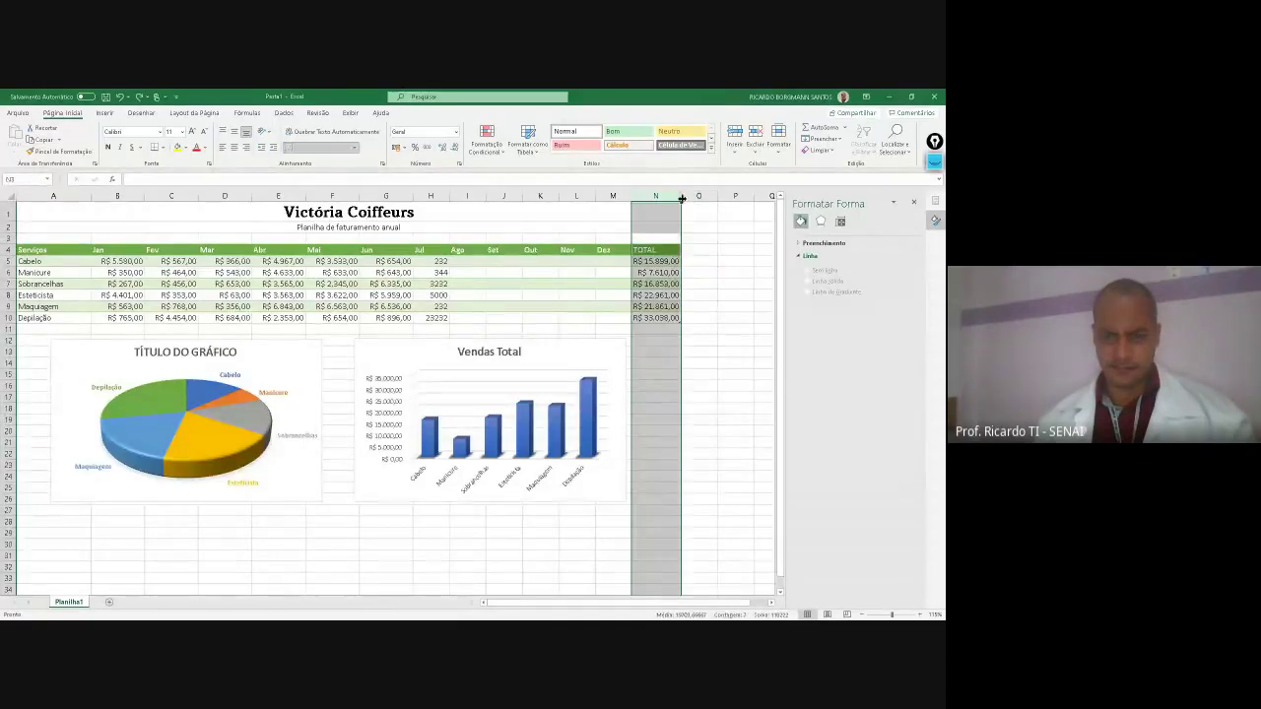
pyautogui.moveTo(681, 196); pyautogui.dragTo(721, 197)
pyautogui.click(678, 386)
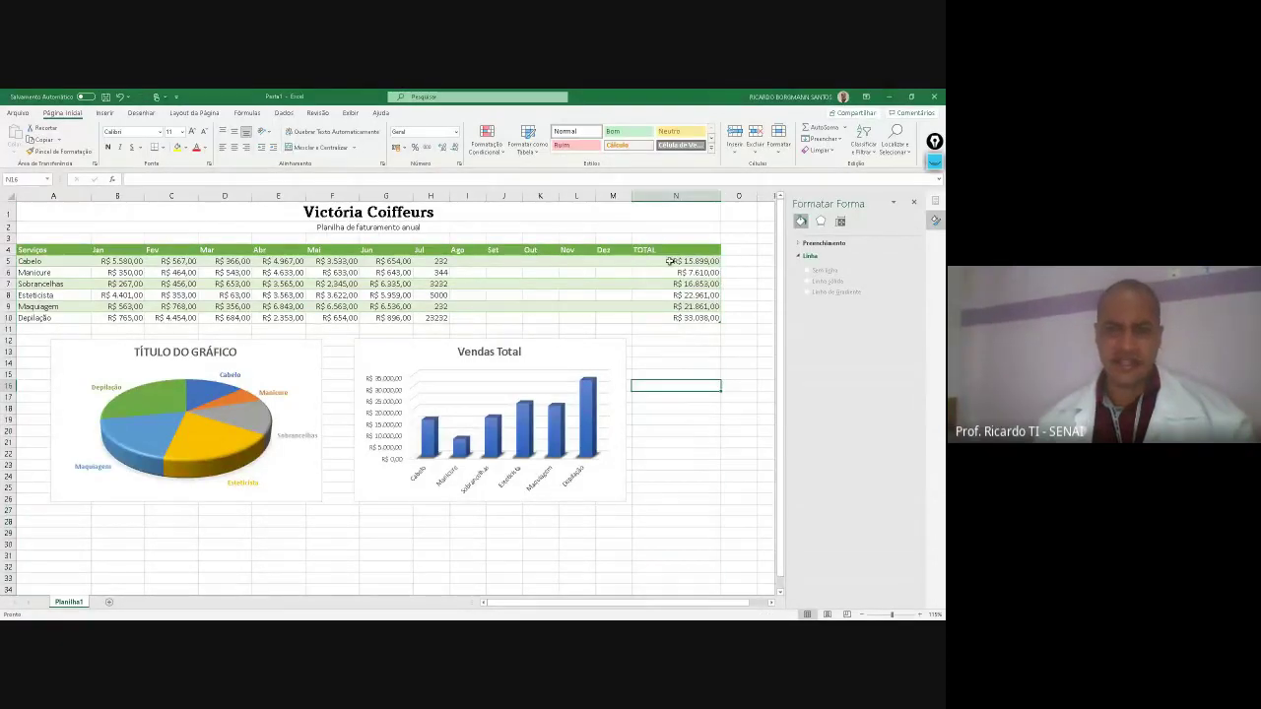
# Apply the green solid-fill data bars as conditional formatting to the annual totals in N5:N10
pyautogui.moveTo(669, 261); pyautogui.dragTo(667, 318)
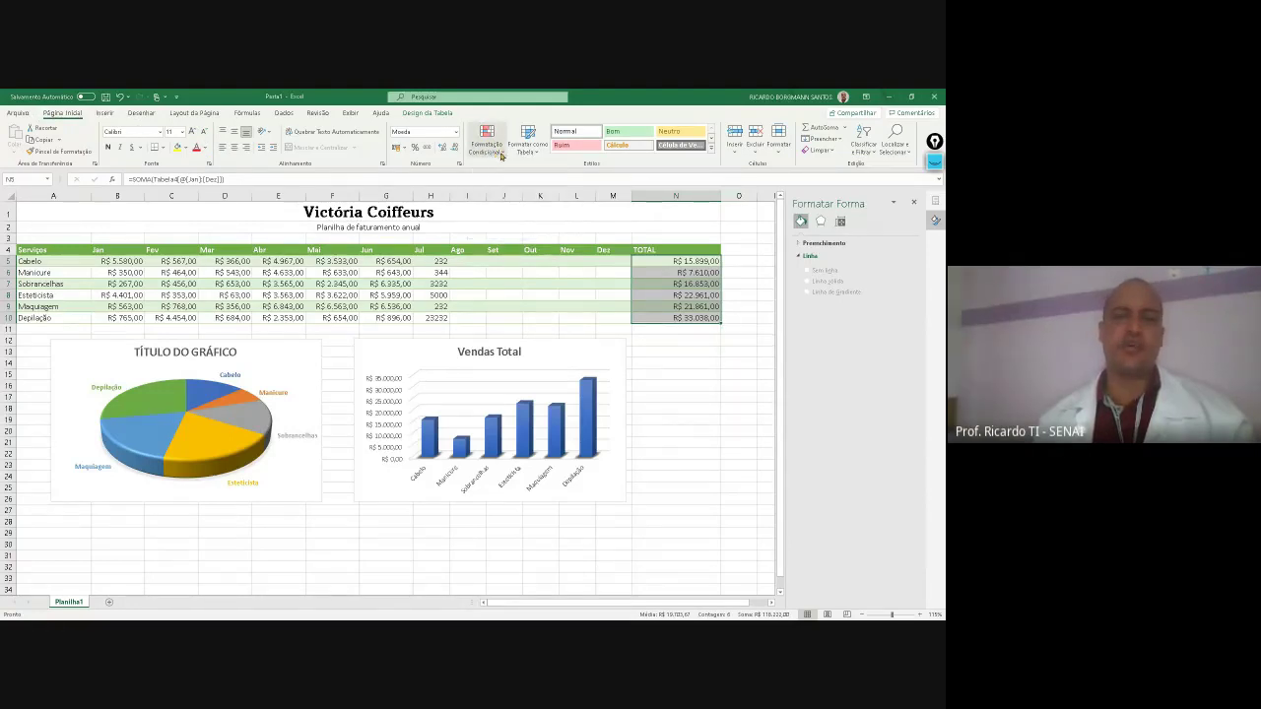
pyautogui.click(503, 153)
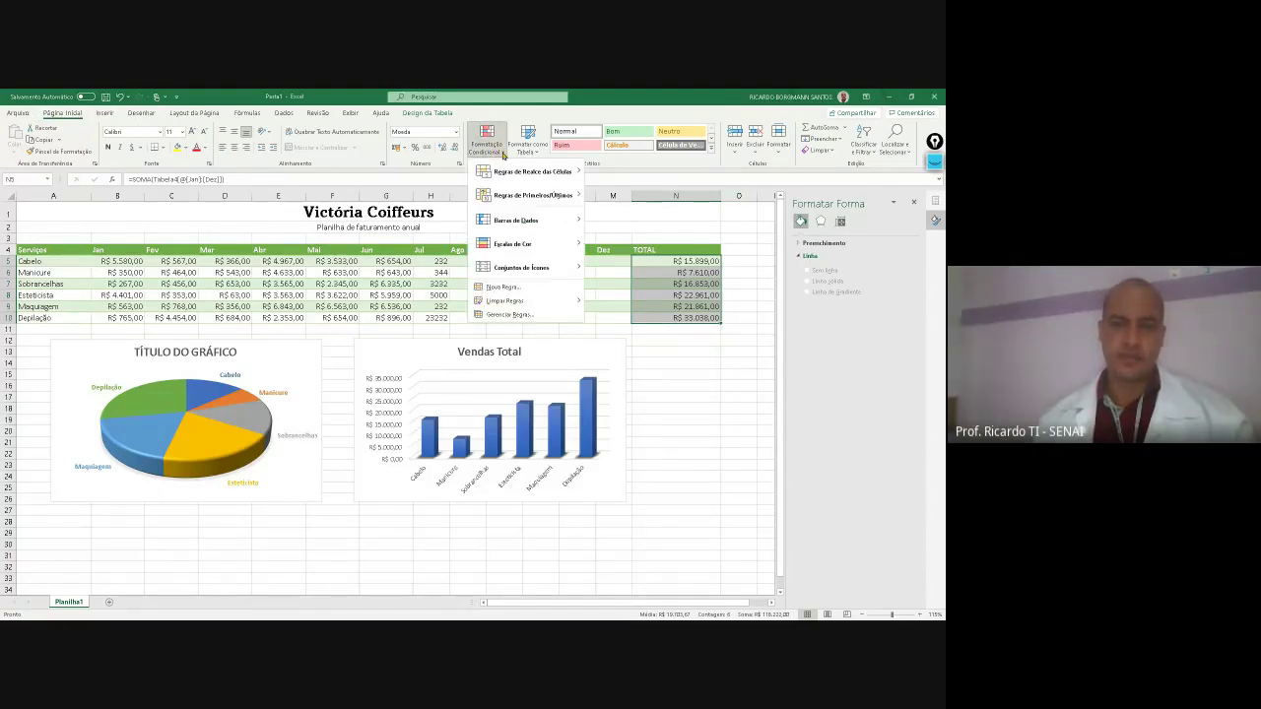
pyautogui.moveTo(510, 226)
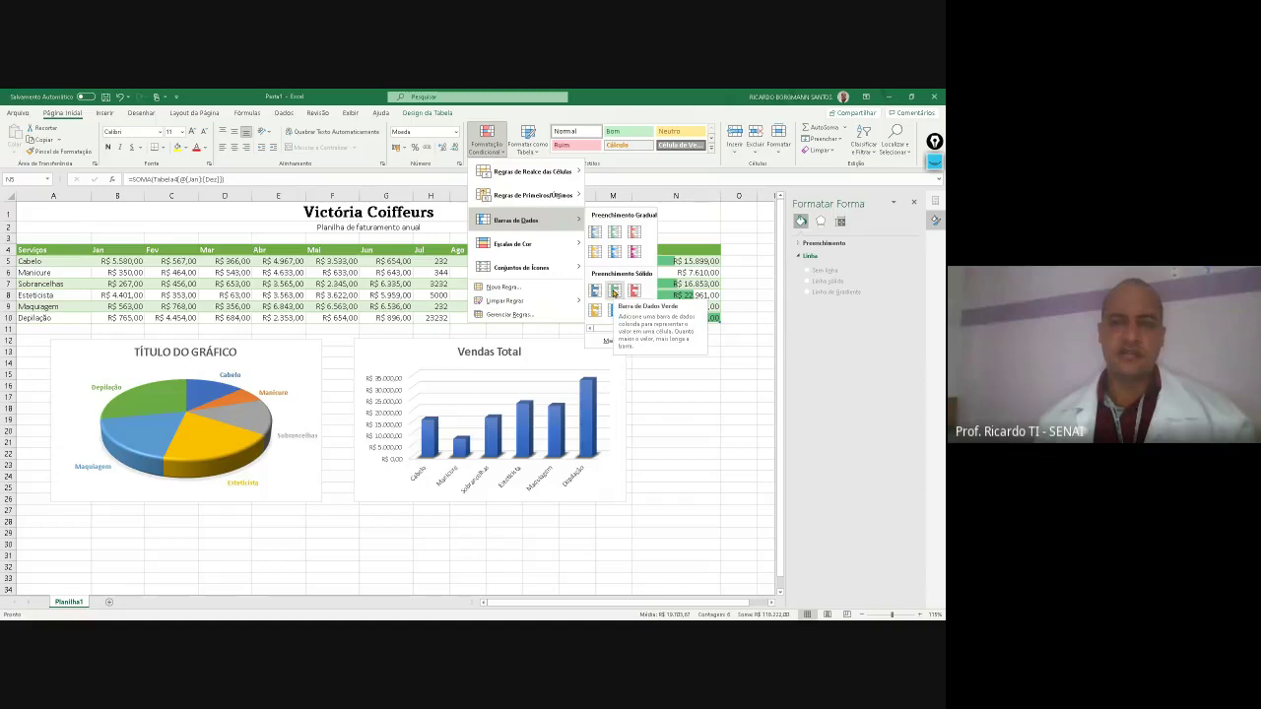
pyautogui.click(614, 293)
pyautogui.click(676, 362)
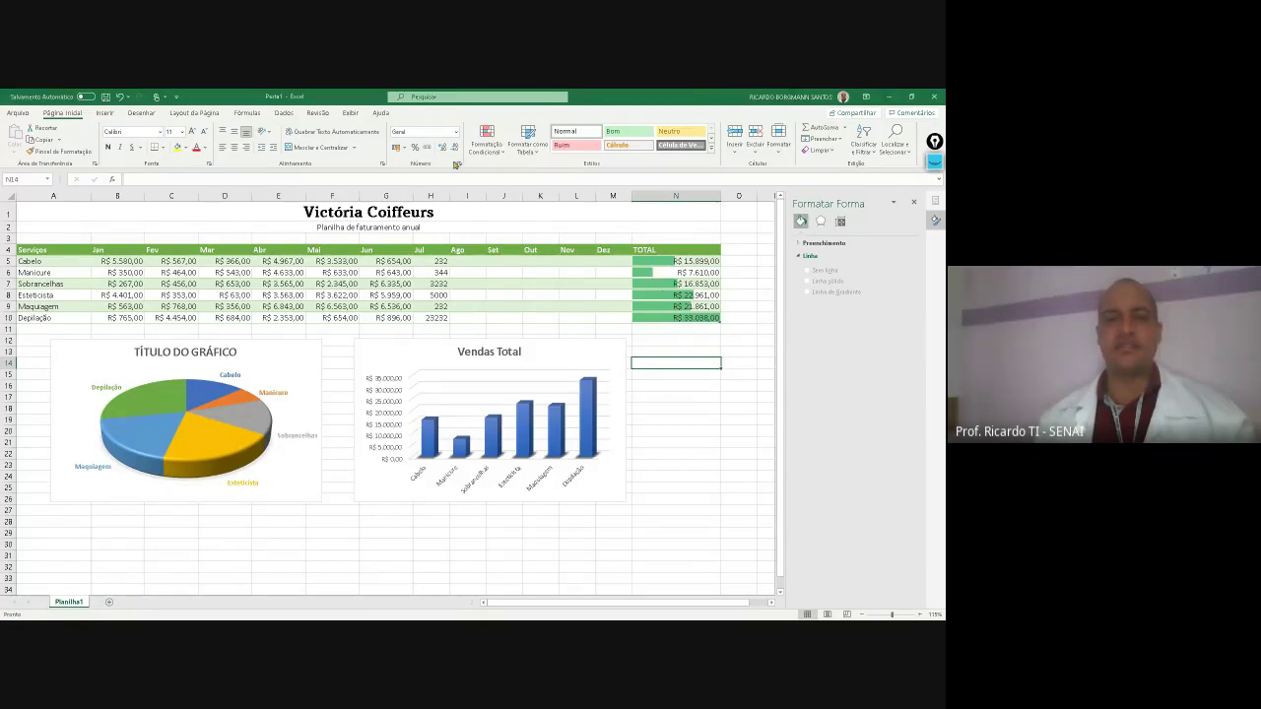
pyautogui.click(504, 153)
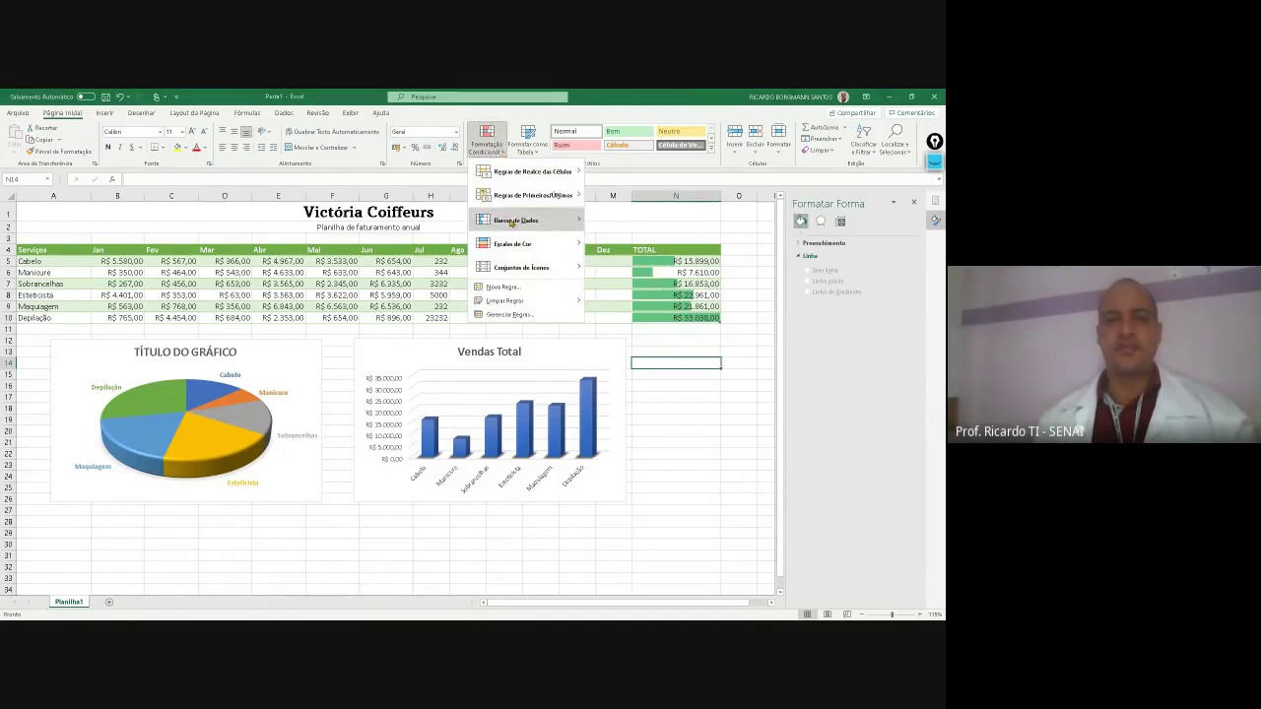
pyautogui.moveTo(515, 244)
pyautogui.click(595, 243)
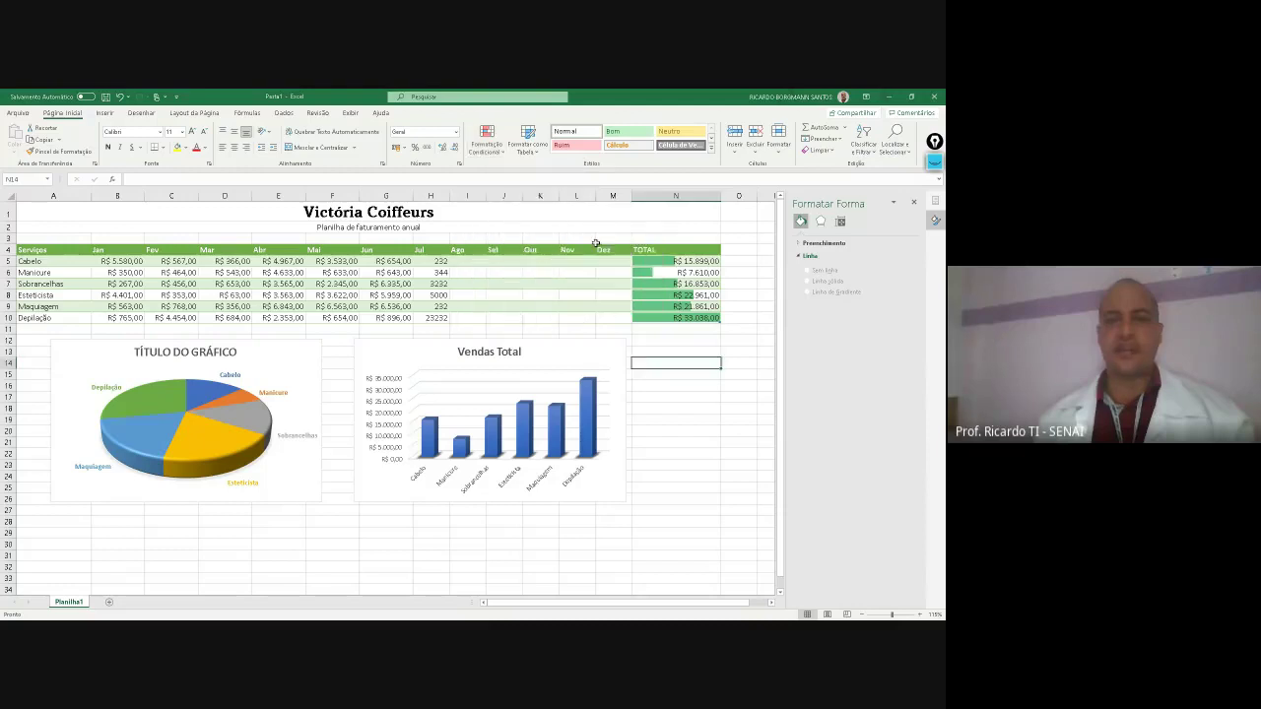
# Select the annual totals N5:N10 and clear the conditional formatting rules from this table
pyautogui.moveTo(640, 260); pyautogui.dragTo(656, 317)
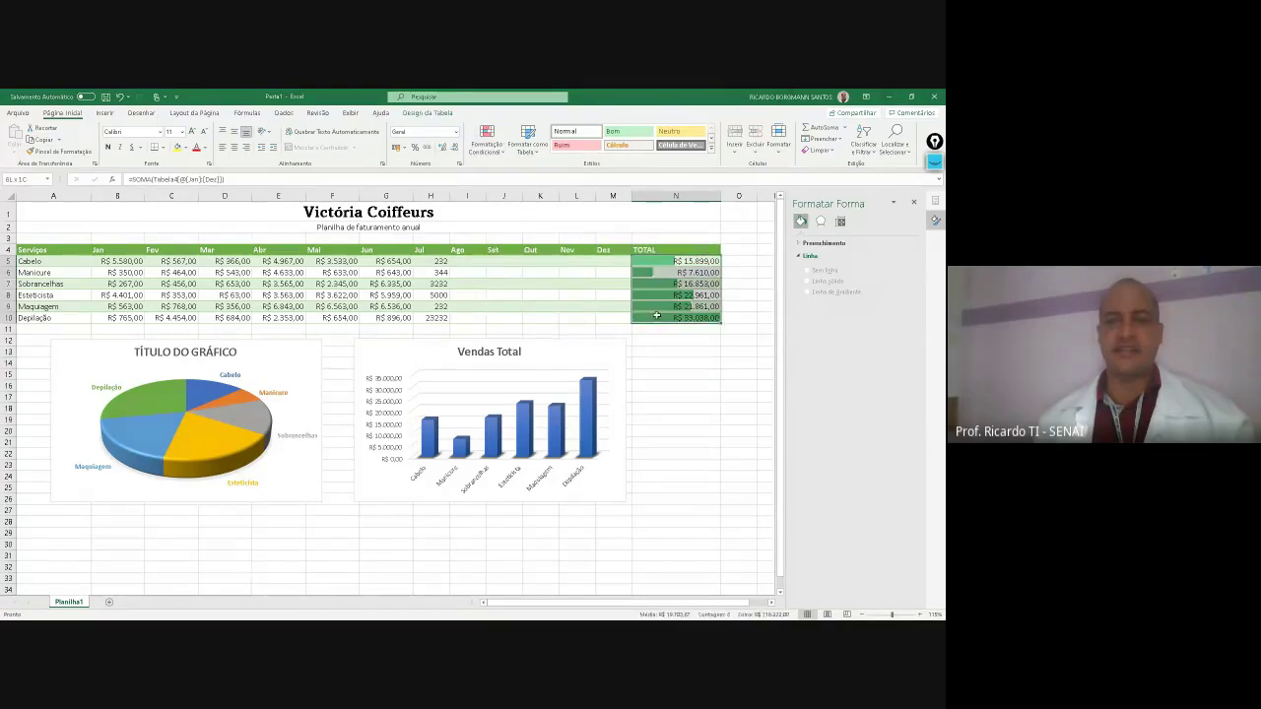
pyautogui.click(502, 152)
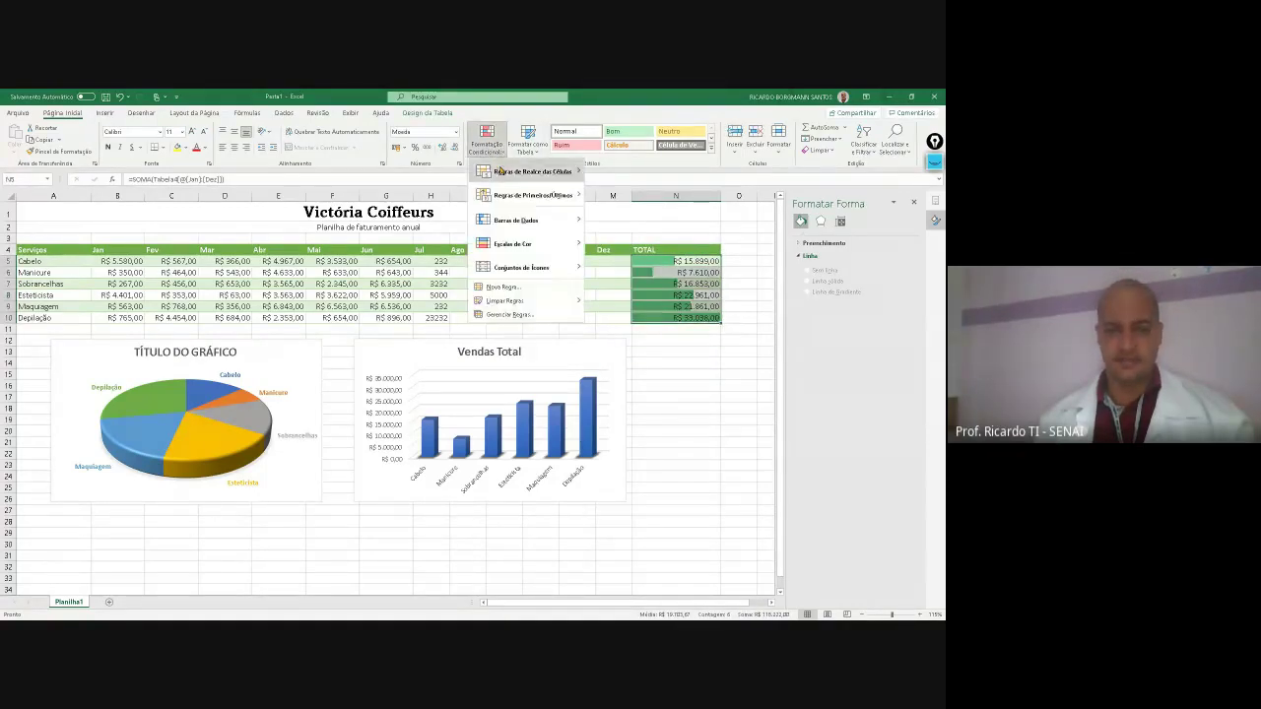
pyautogui.moveTo(529, 305)
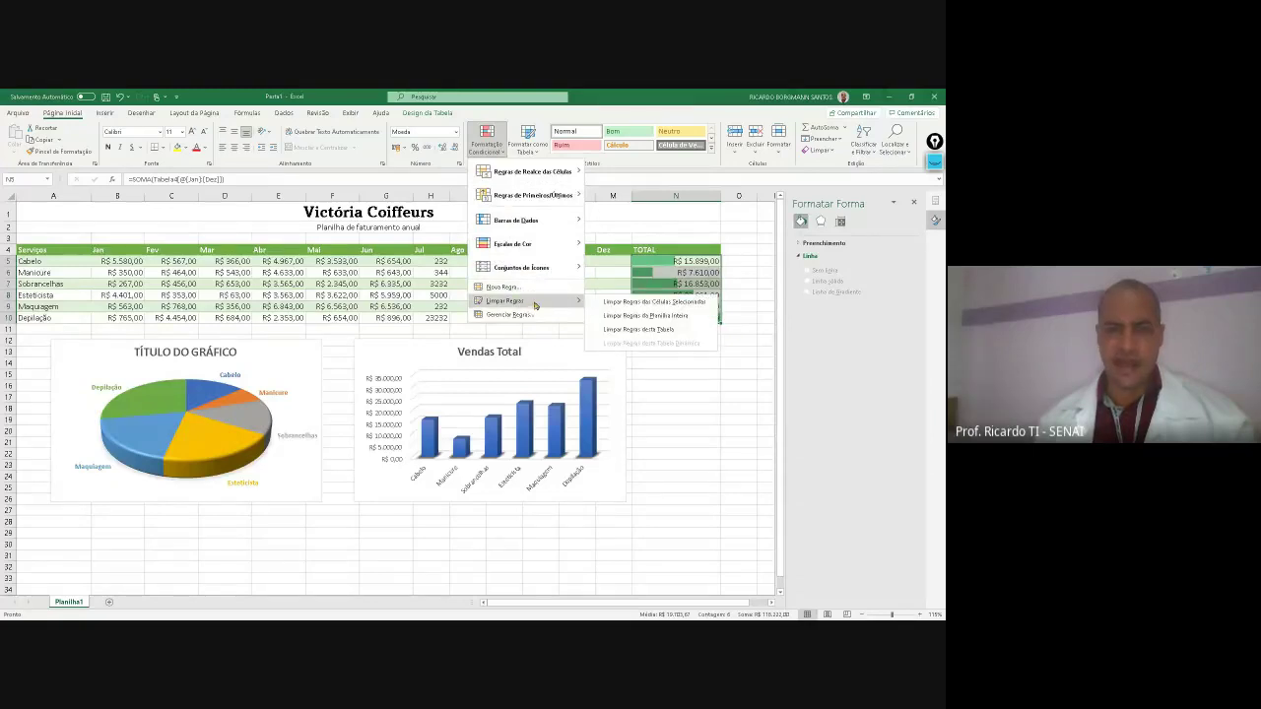
pyautogui.click(639, 331)
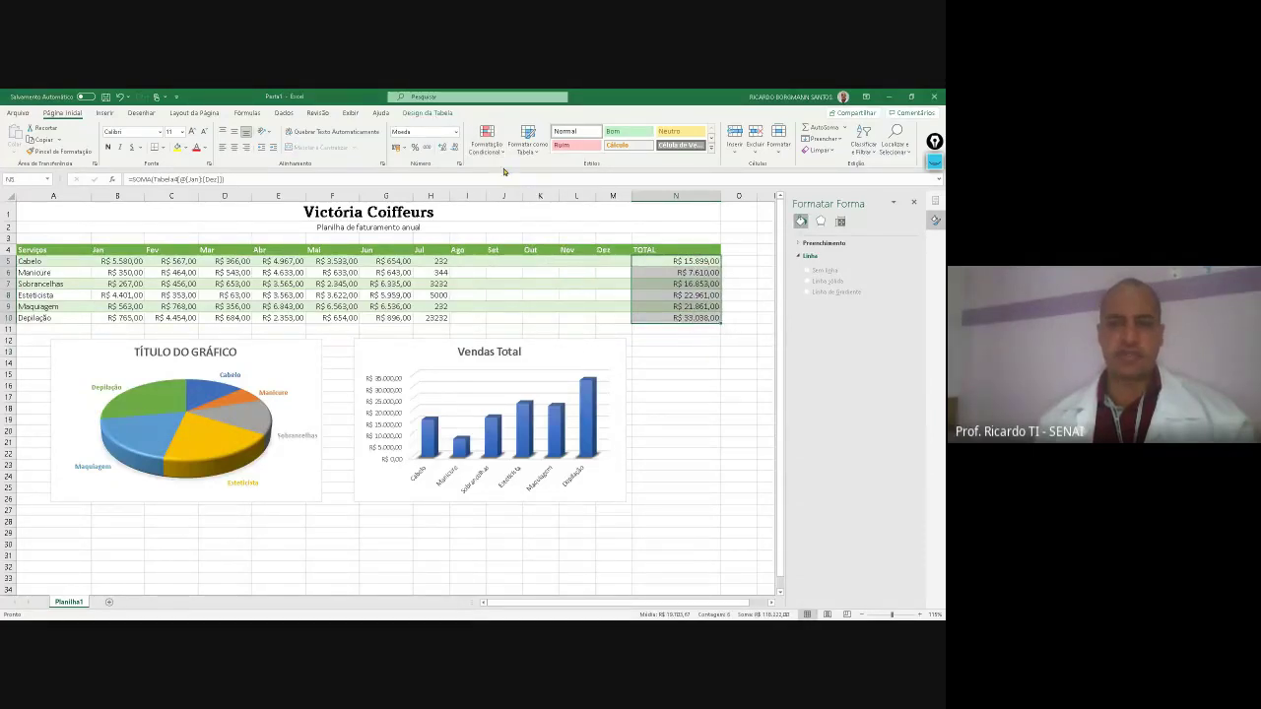
# Apply the four-level signal-bar rating icon set as conditional formatting to the annual totals in N5:N10
pyautogui.click(487, 144)
pyautogui.moveTo(516, 267)
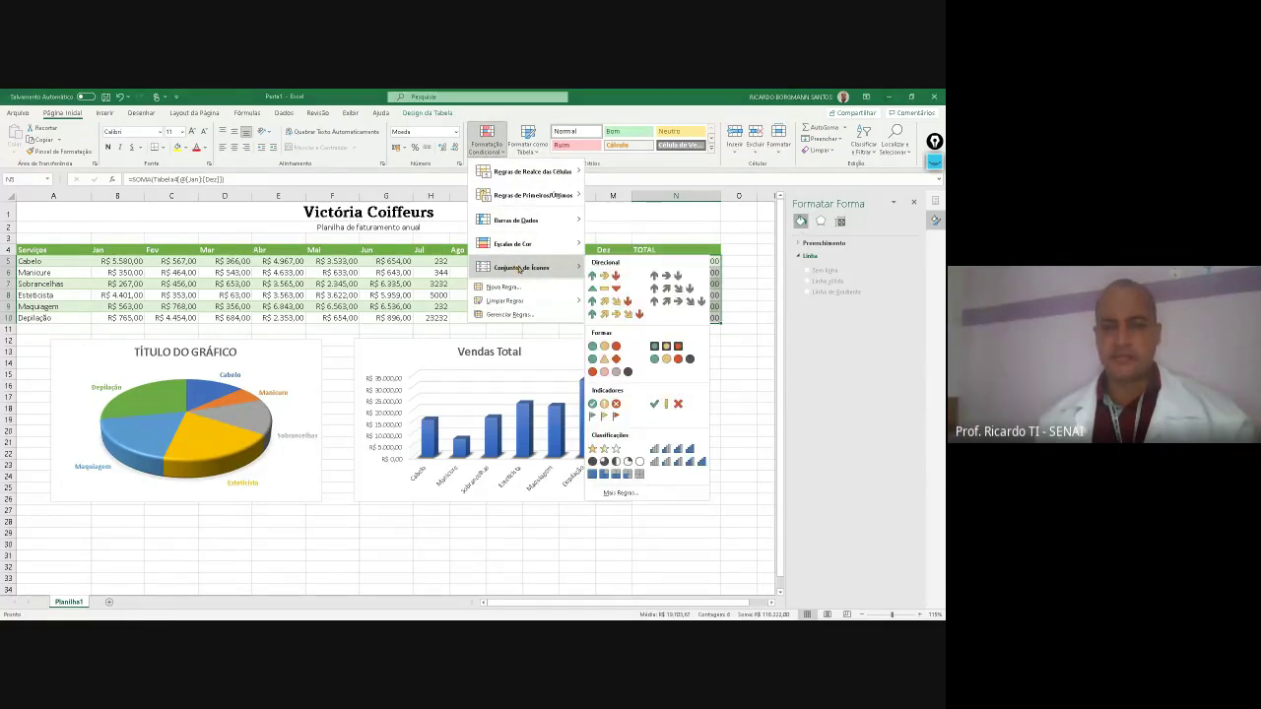
pyautogui.click(666, 448)
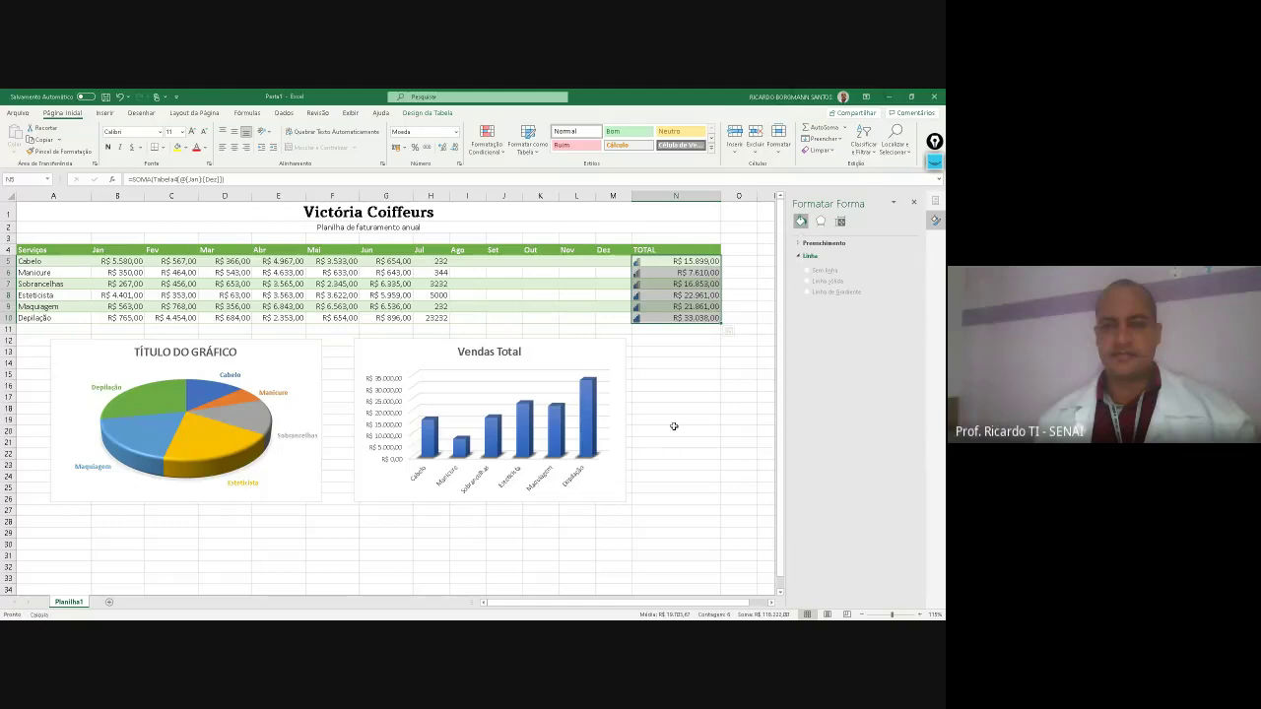
# Select the annual totals N5:N10 and clear the signal-bar conditional formatting rules from this table
pyautogui.click(669, 386)
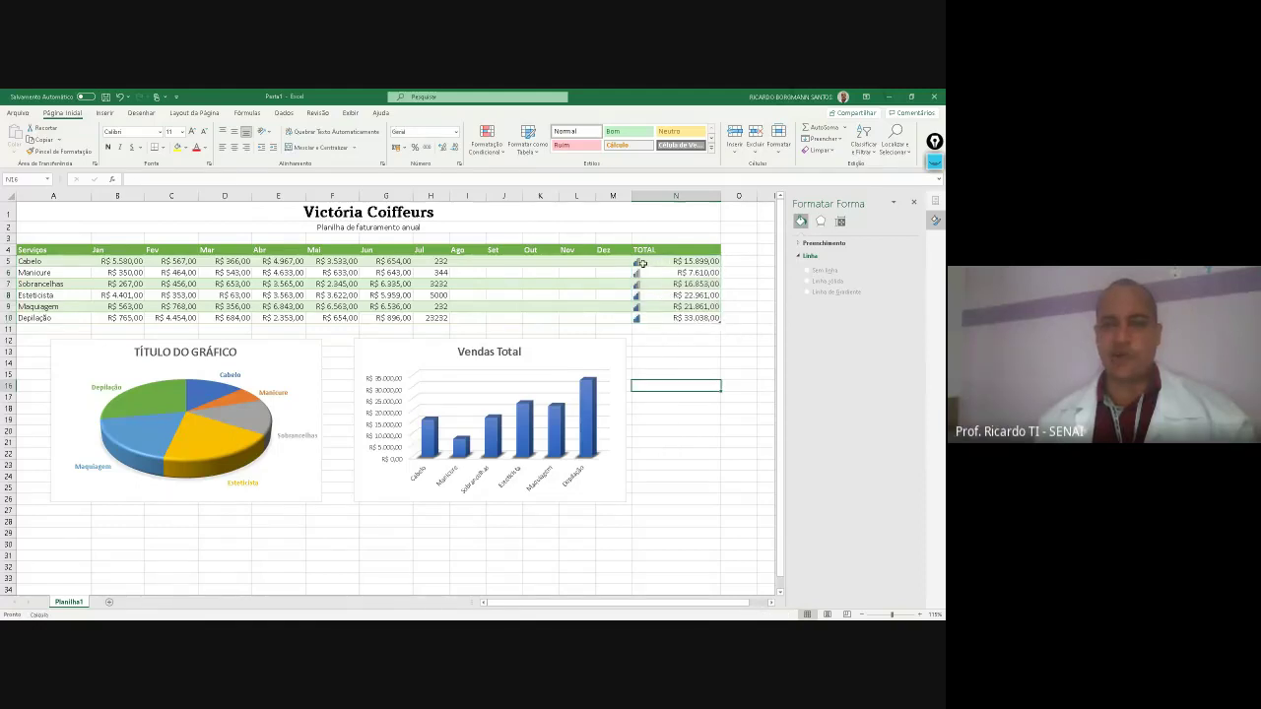
pyautogui.click(652, 319)
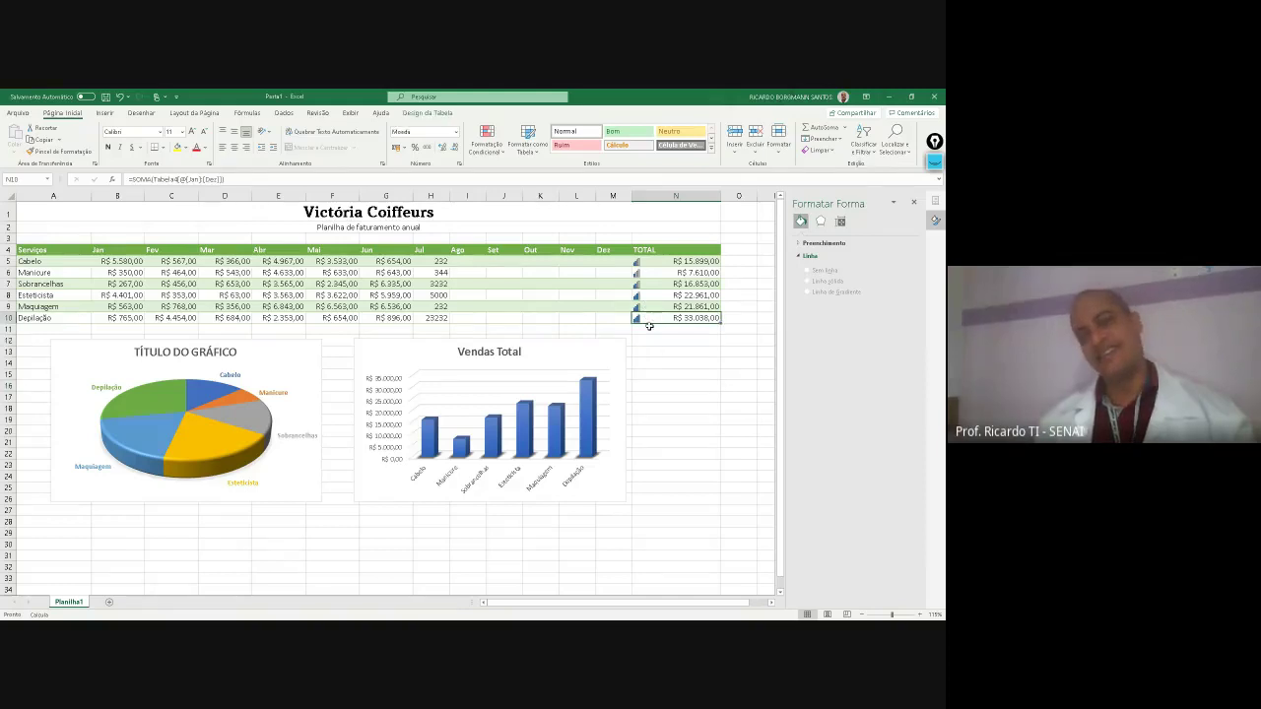
pyautogui.click(645, 274)
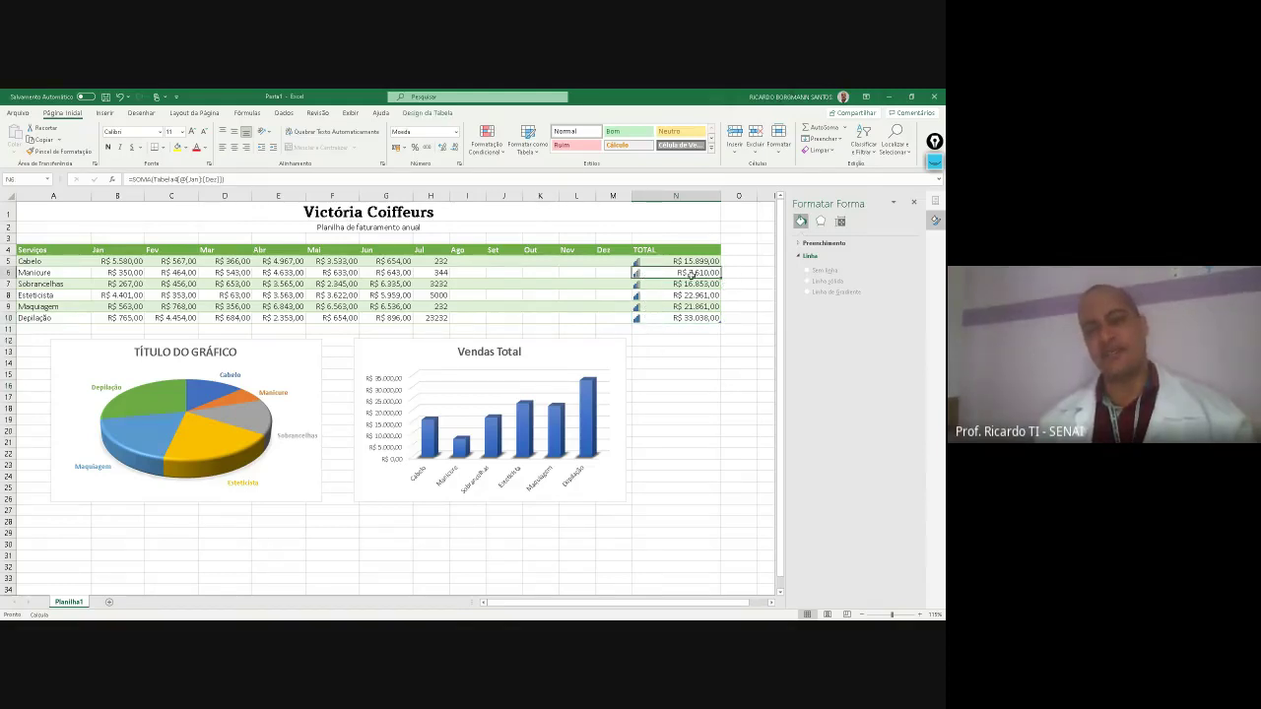
pyautogui.moveTo(658, 266); pyautogui.dragTo(665, 318)
pyautogui.click(487, 140)
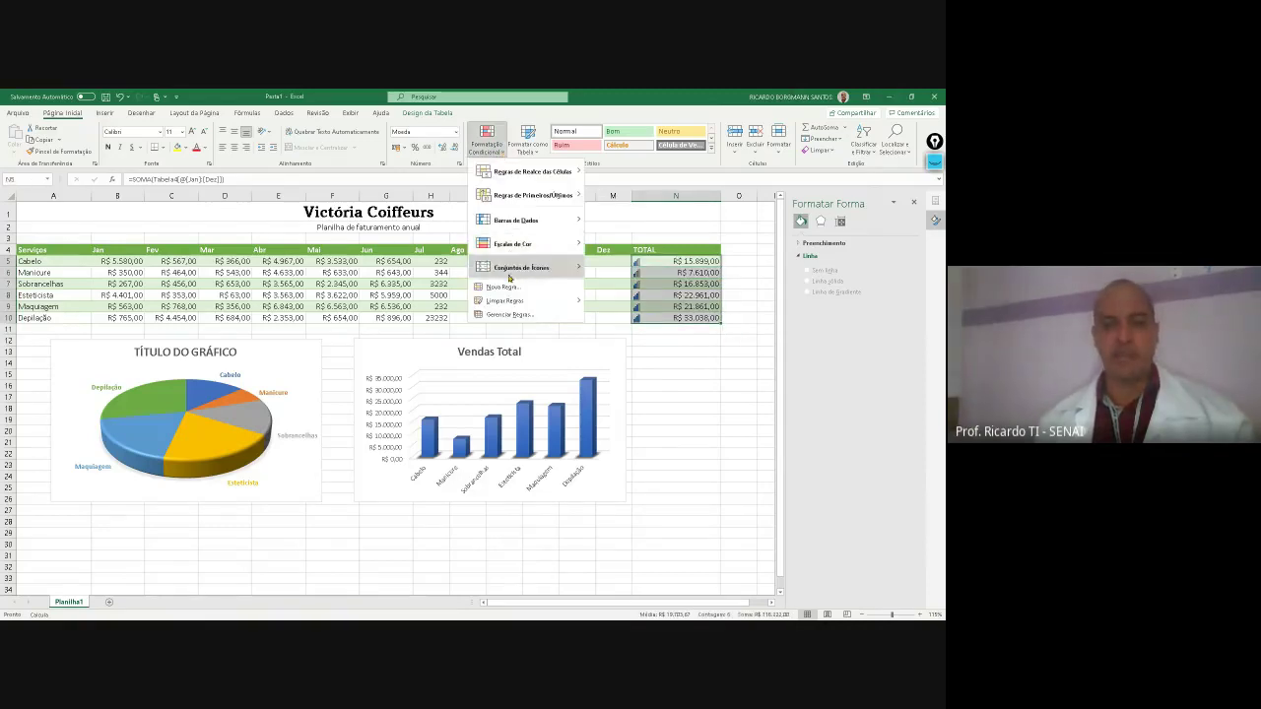
pyautogui.moveTo(532, 305)
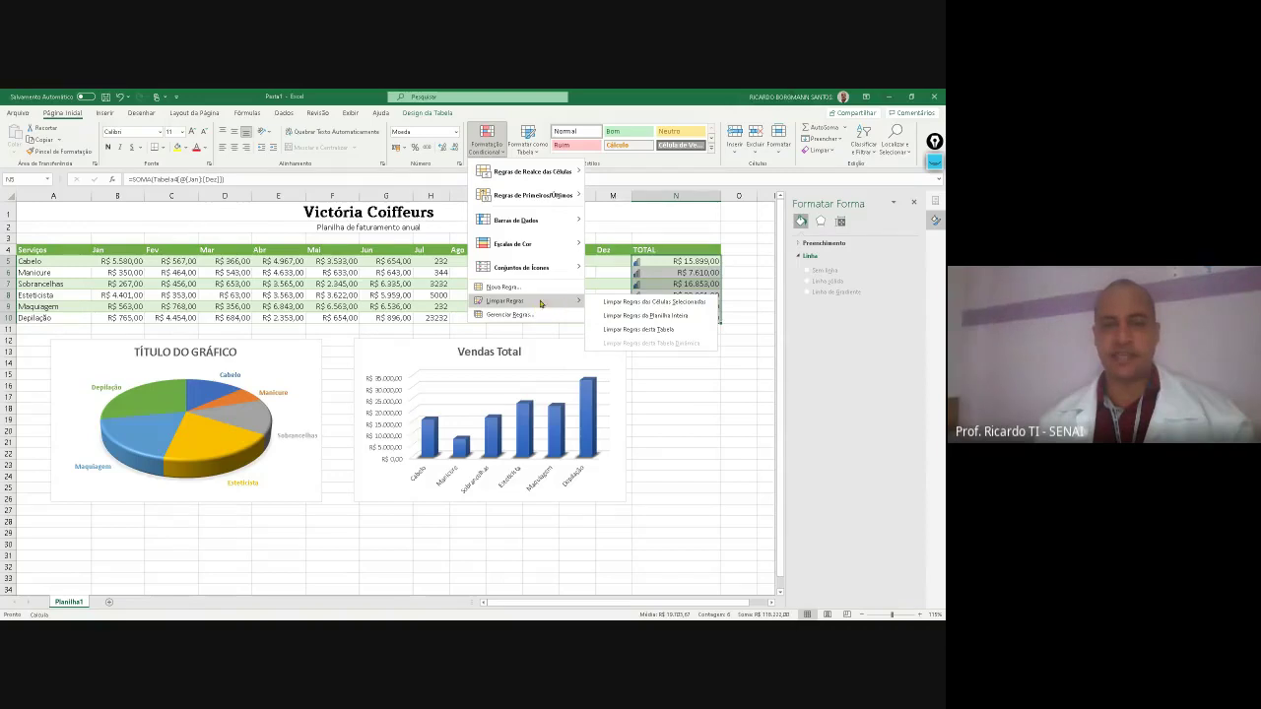
pyautogui.click(643, 330)
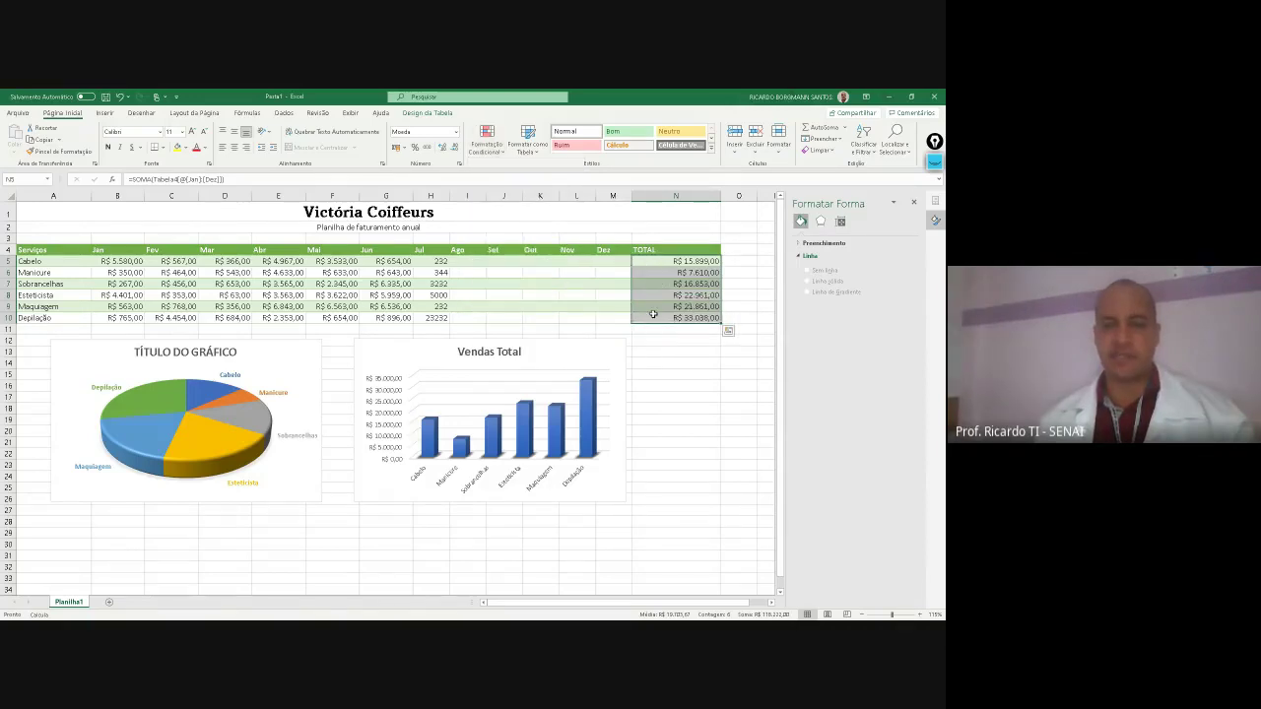
# Apply the 5 Boxes rating icon set as conditional formatting to the annual totals in N5:N10
pyautogui.click(498, 152)
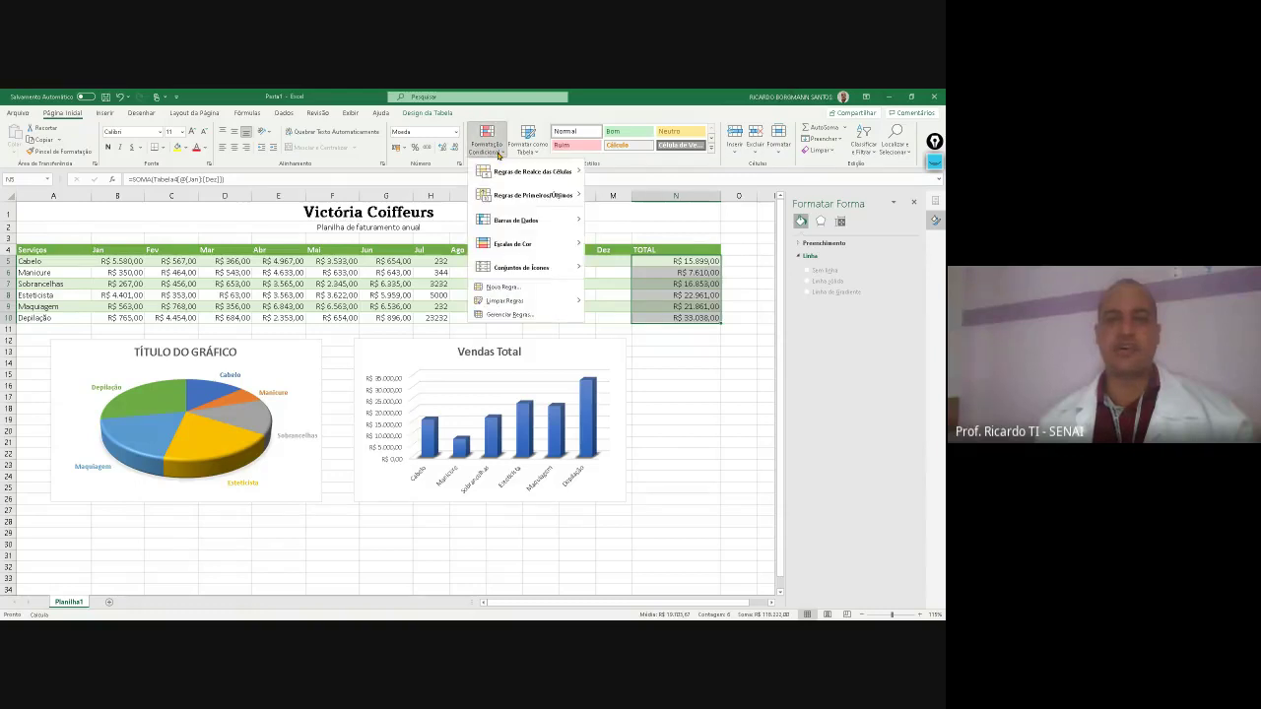
pyautogui.moveTo(518, 258)
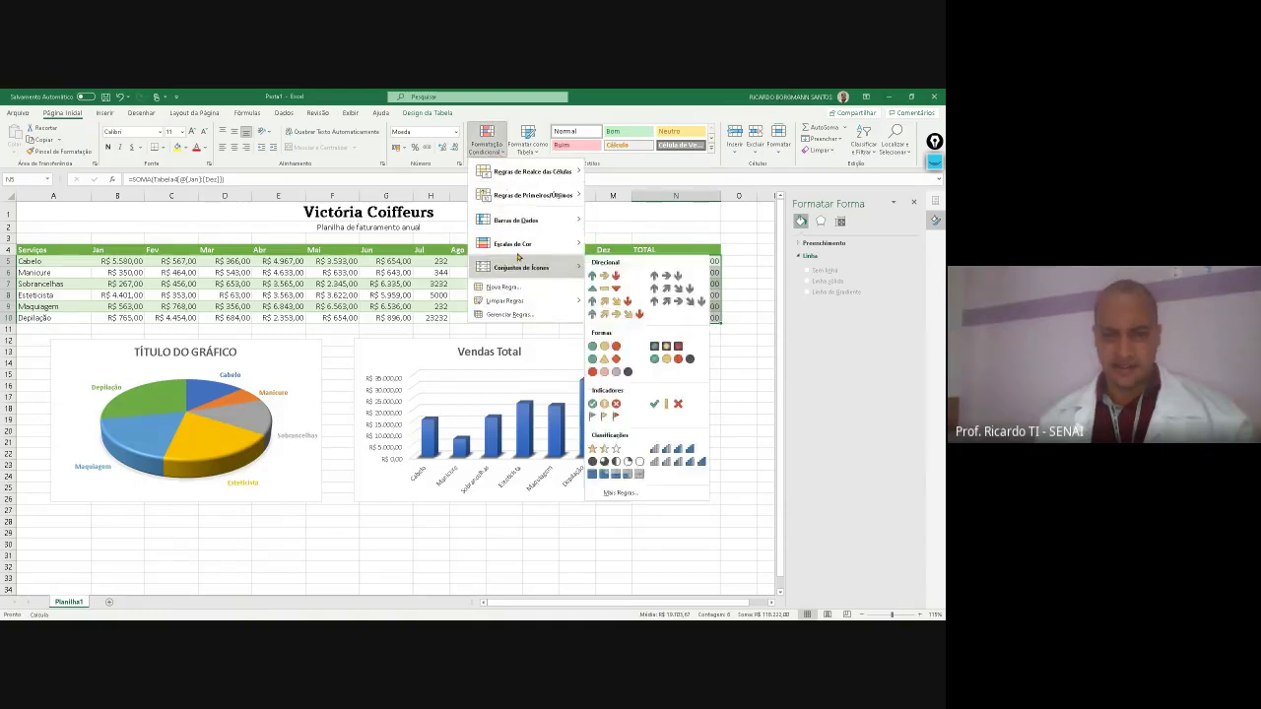
pyautogui.moveTo(532, 220)
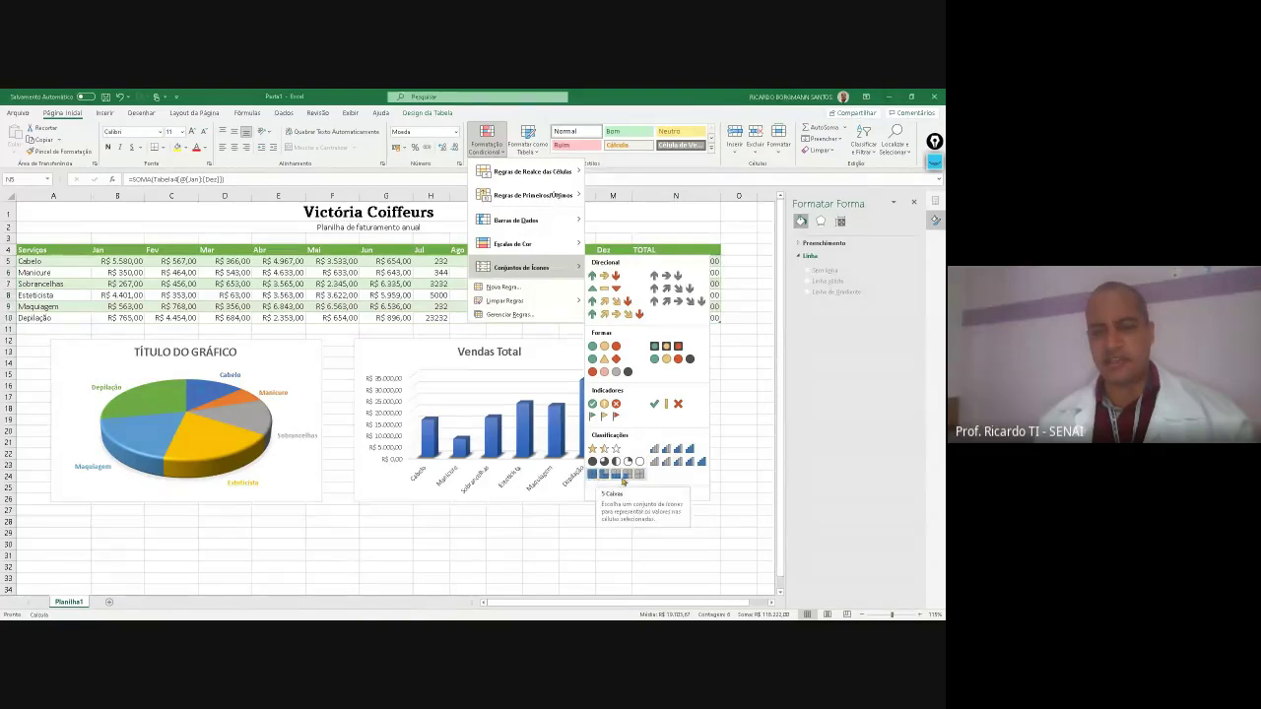
pyautogui.click(616, 475)
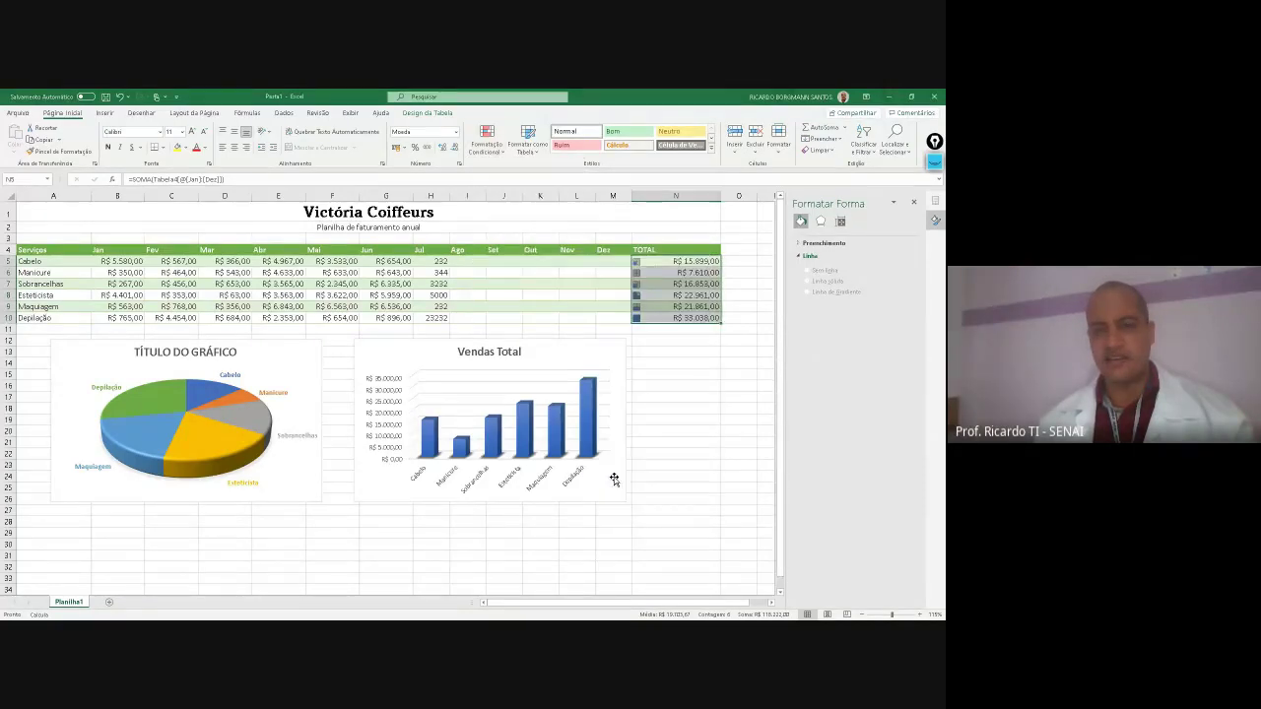
pyautogui.click(701, 411)
# Examine the box icon assigned to each service's annual total in the TOTAL column
pyautogui.click(693, 273)
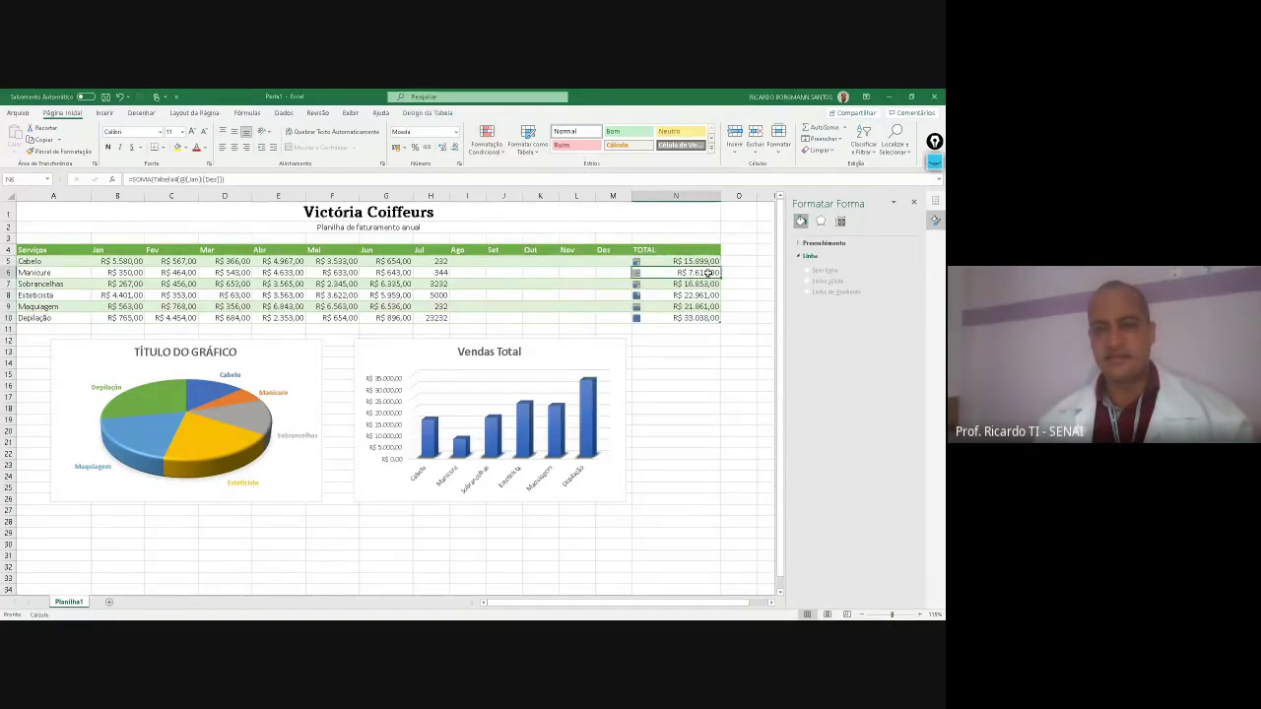
pyautogui.click(664, 263)
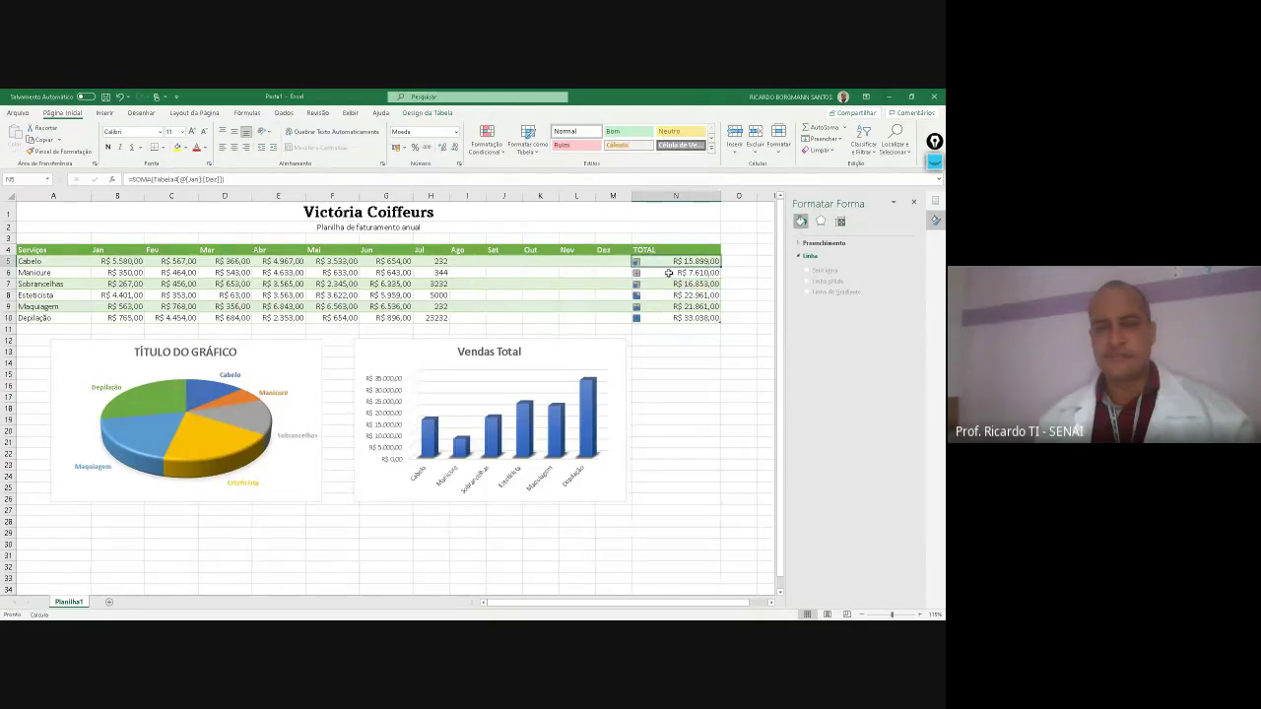
pyautogui.click(655, 285)
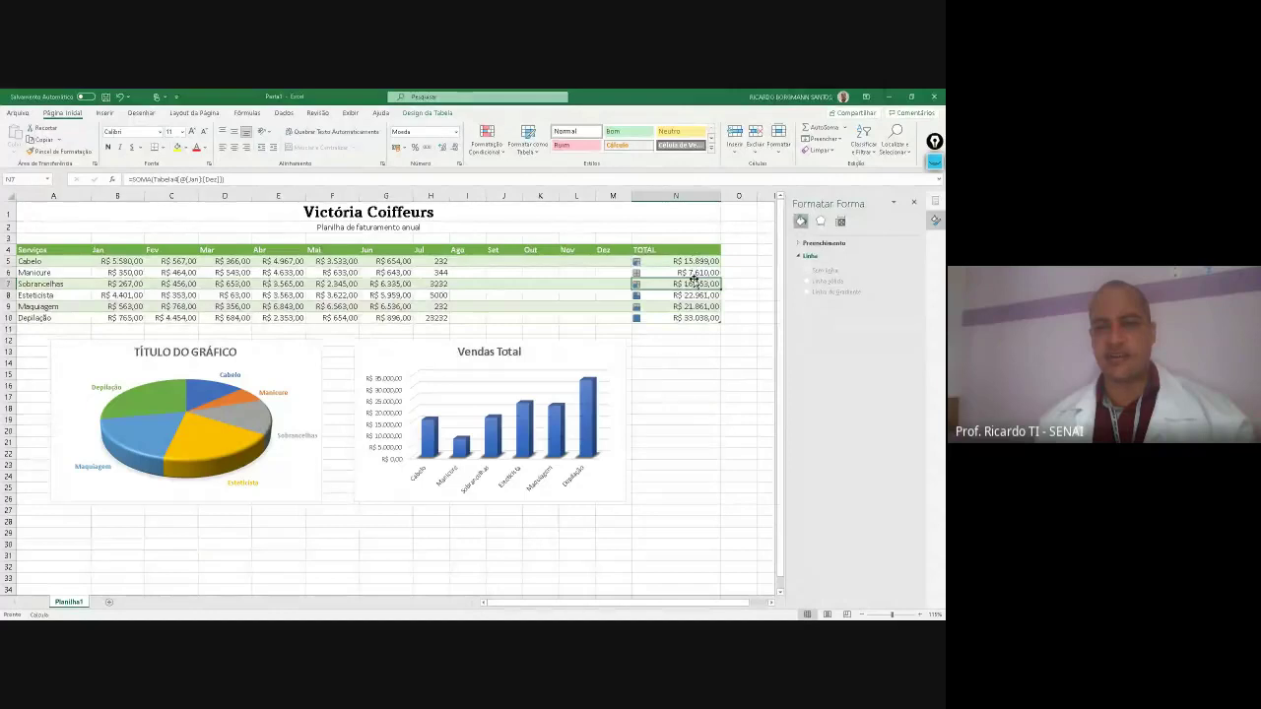
pyautogui.click(649, 295)
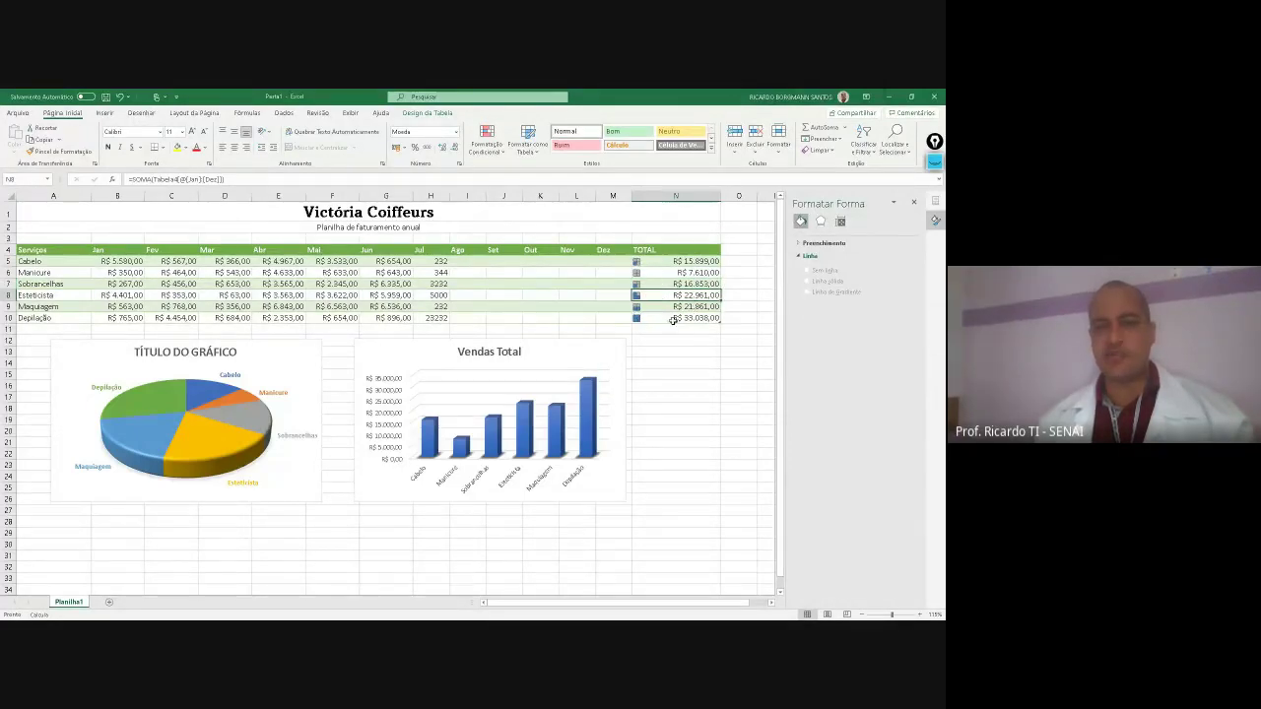
pyautogui.click(655, 330)
pyautogui.press('Up')
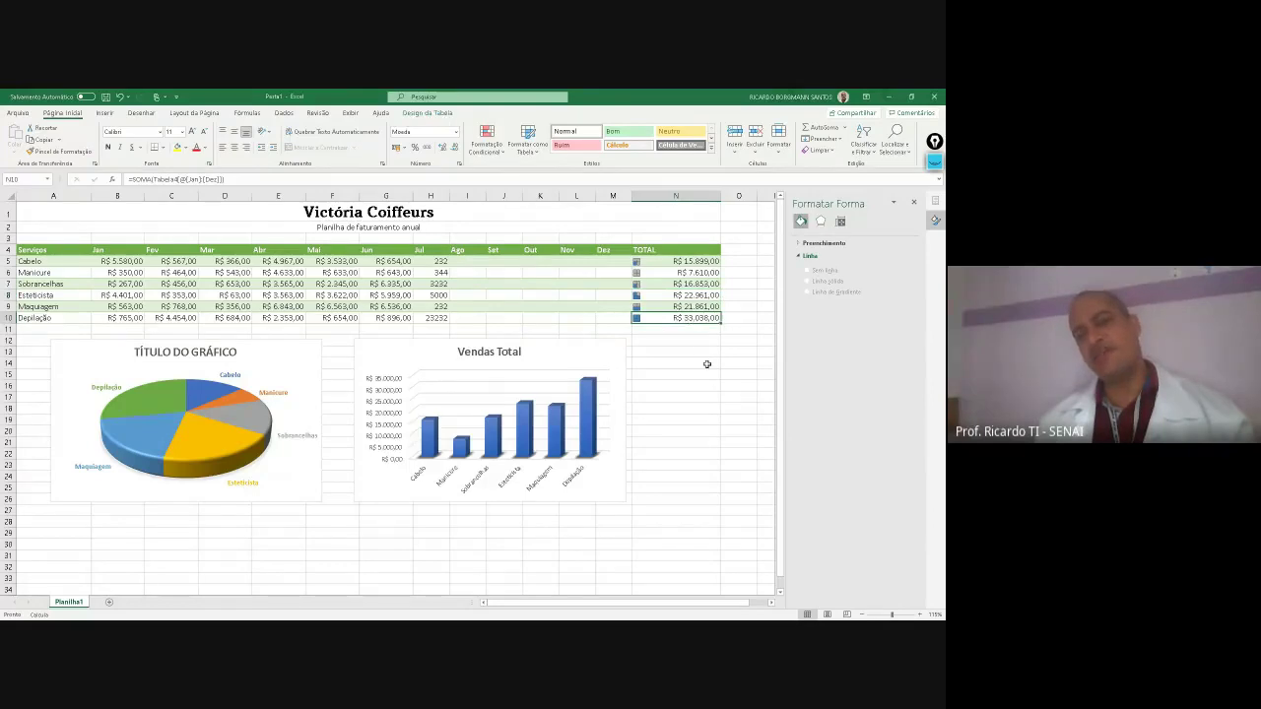
pyautogui.click(674, 418)
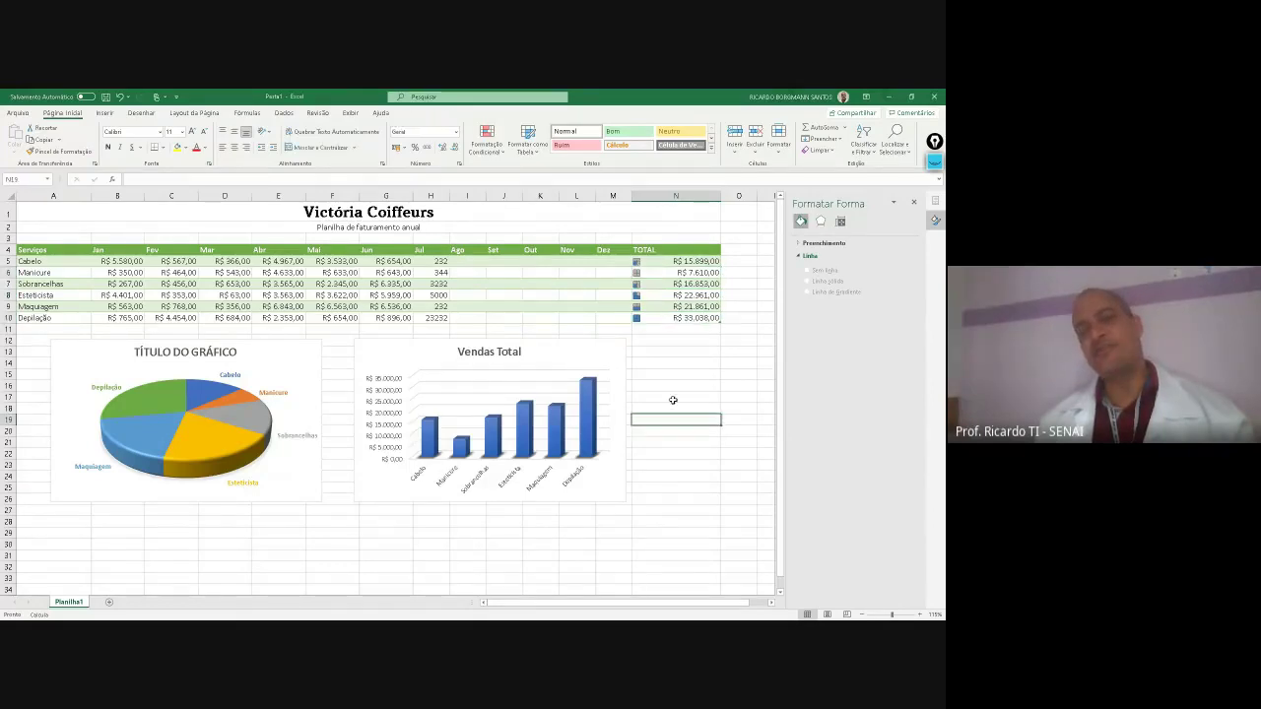
# Select the annual totals N5:N10 and remove the box icon rules from this table
pyautogui.moveTo(670, 261); pyautogui.dragTo(676, 317)
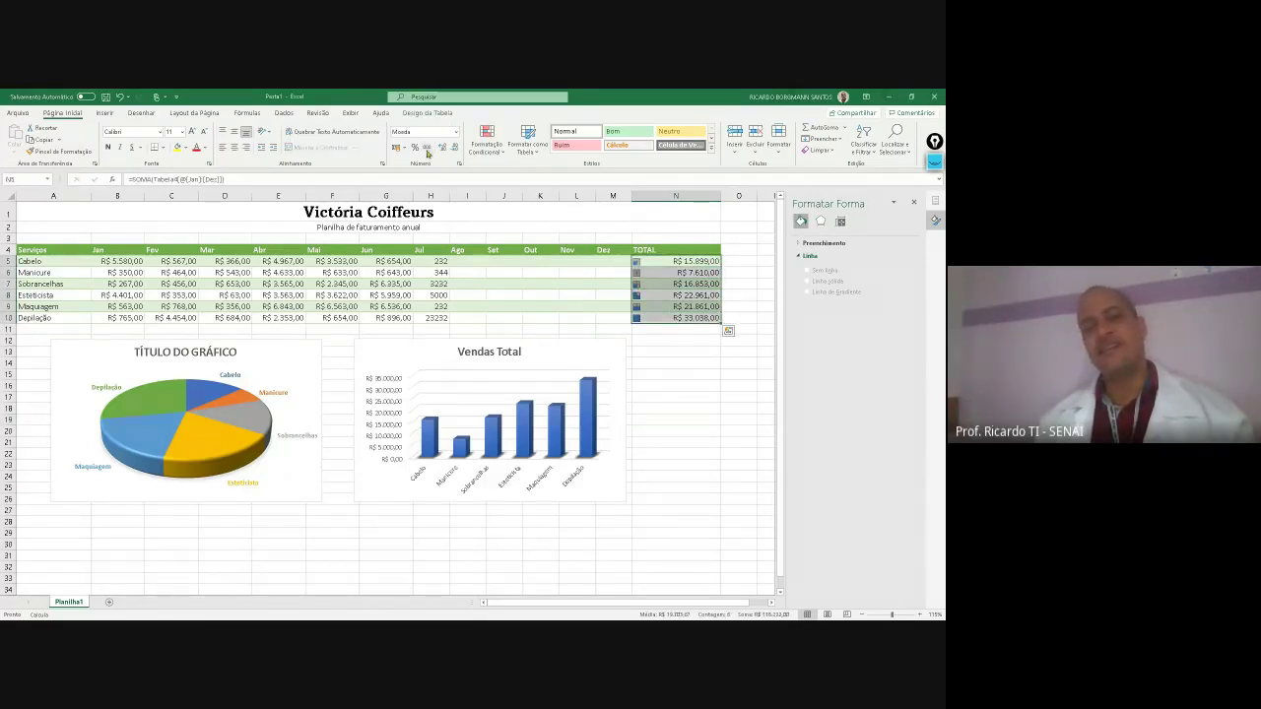
pyautogui.click(496, 155)
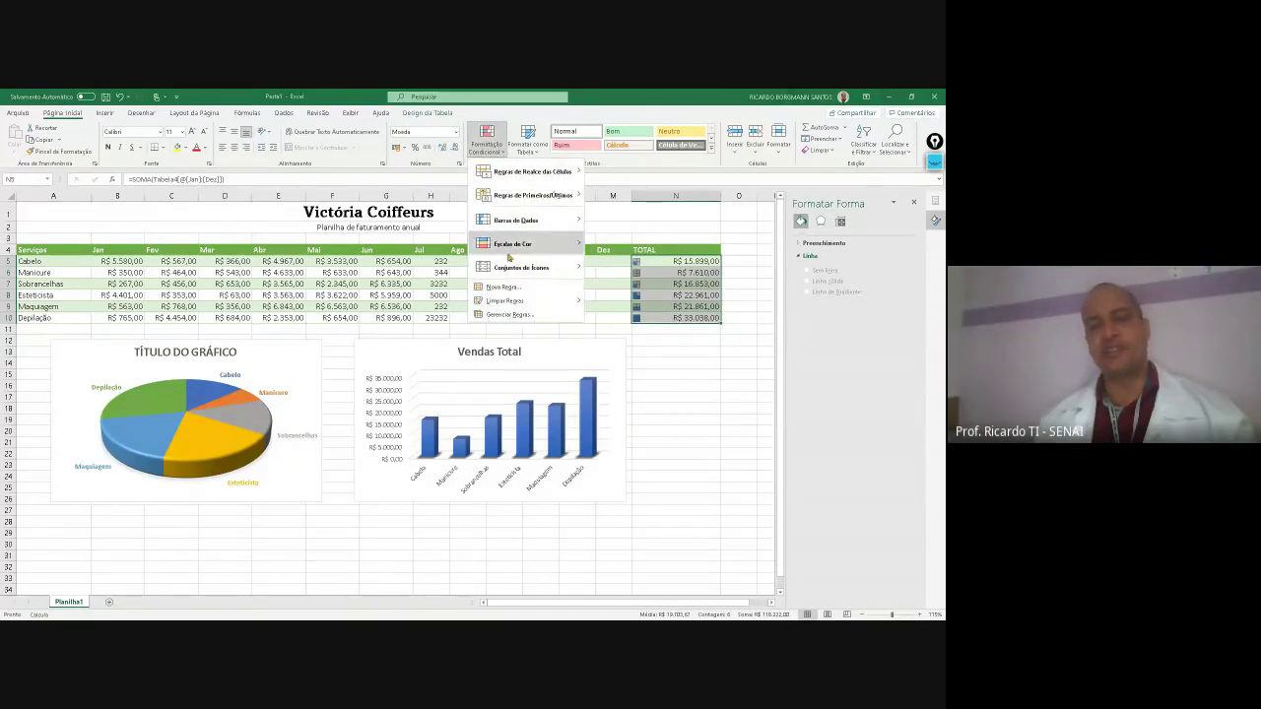
pyautogui.moveTo(507, 306)
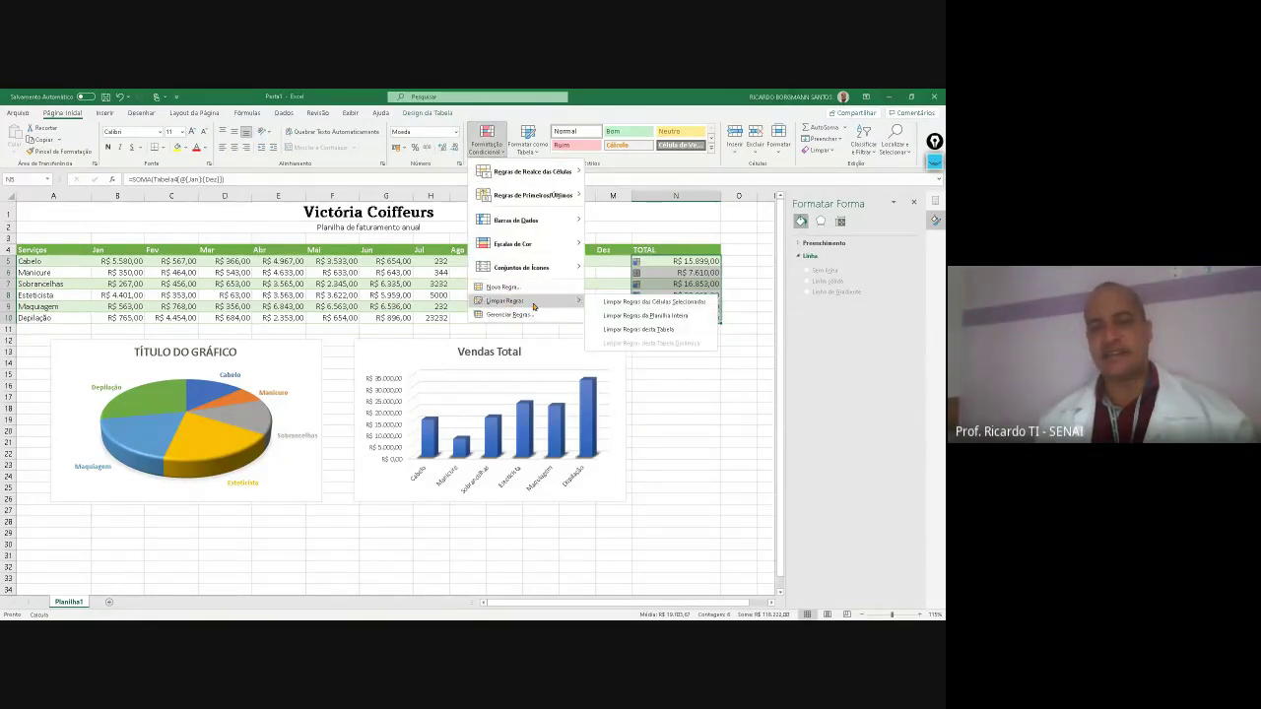
pyautogui.click(630, 333)
pyautogui.click(680, 354)
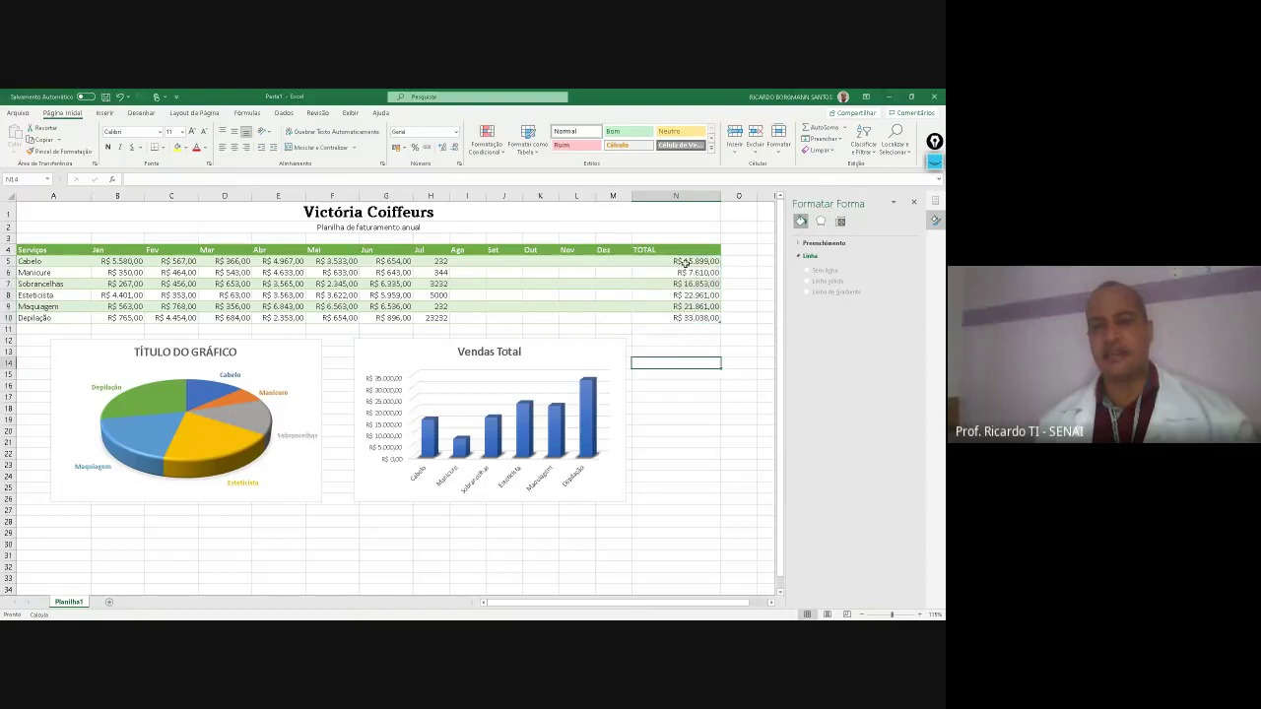
# Apply the Green - Yellow - Red color scale as conditional formatting to the annual totals in N5:N10
pyautogui.moveTo(685, 262); pyautogui.dragTo(684, 319)
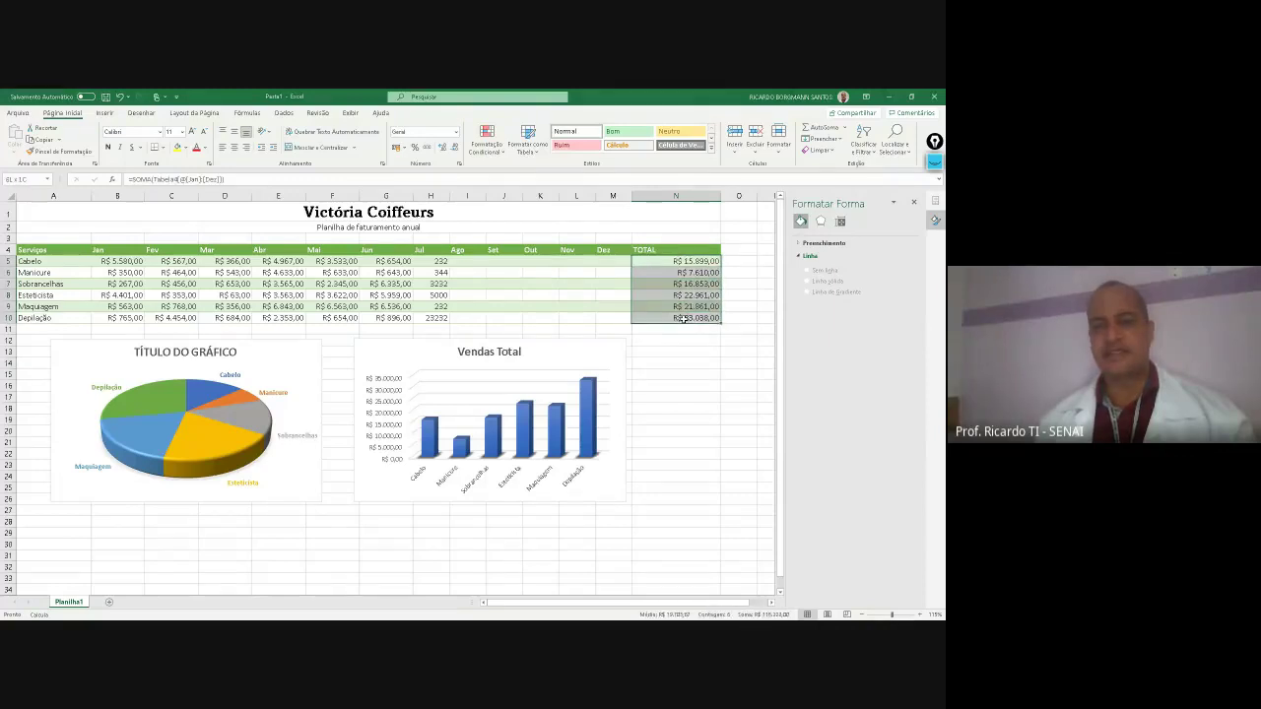
pyautogui.click(506, 153)
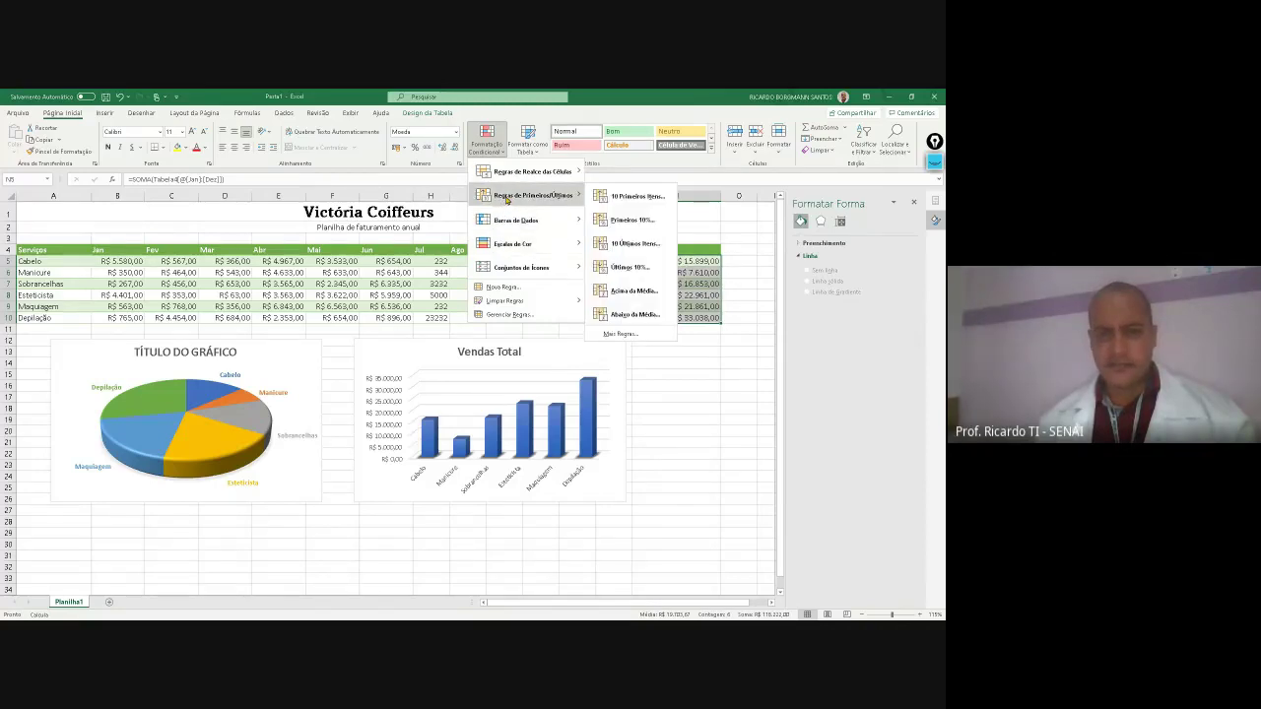
pyautogui.moveTo(542, 175)
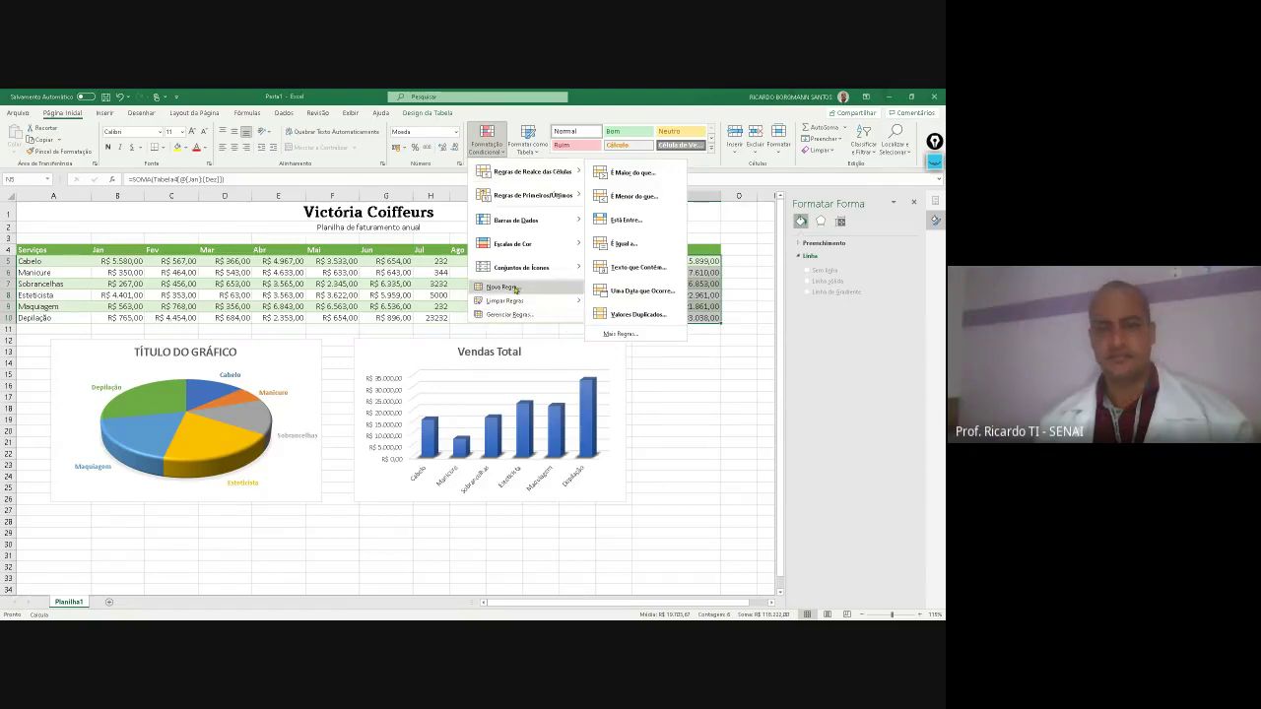
pyautogui.moveTo(530, 248)
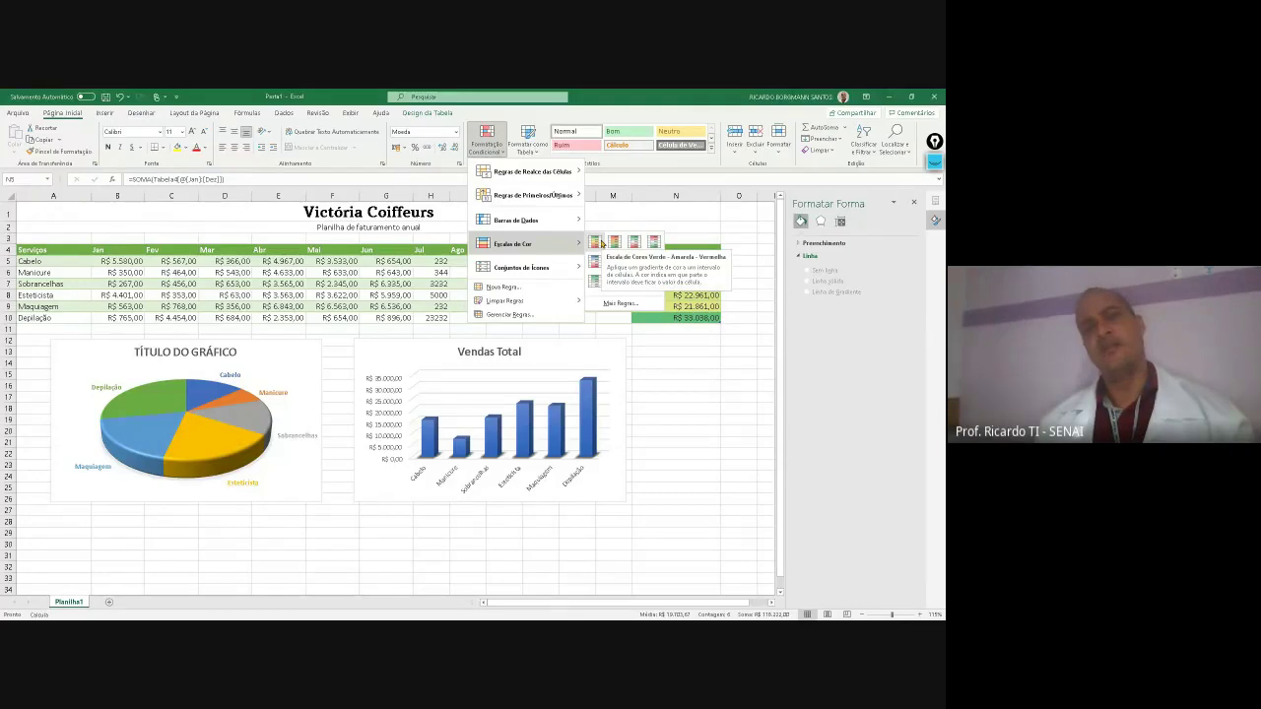
pyautogui.click(597, 242)
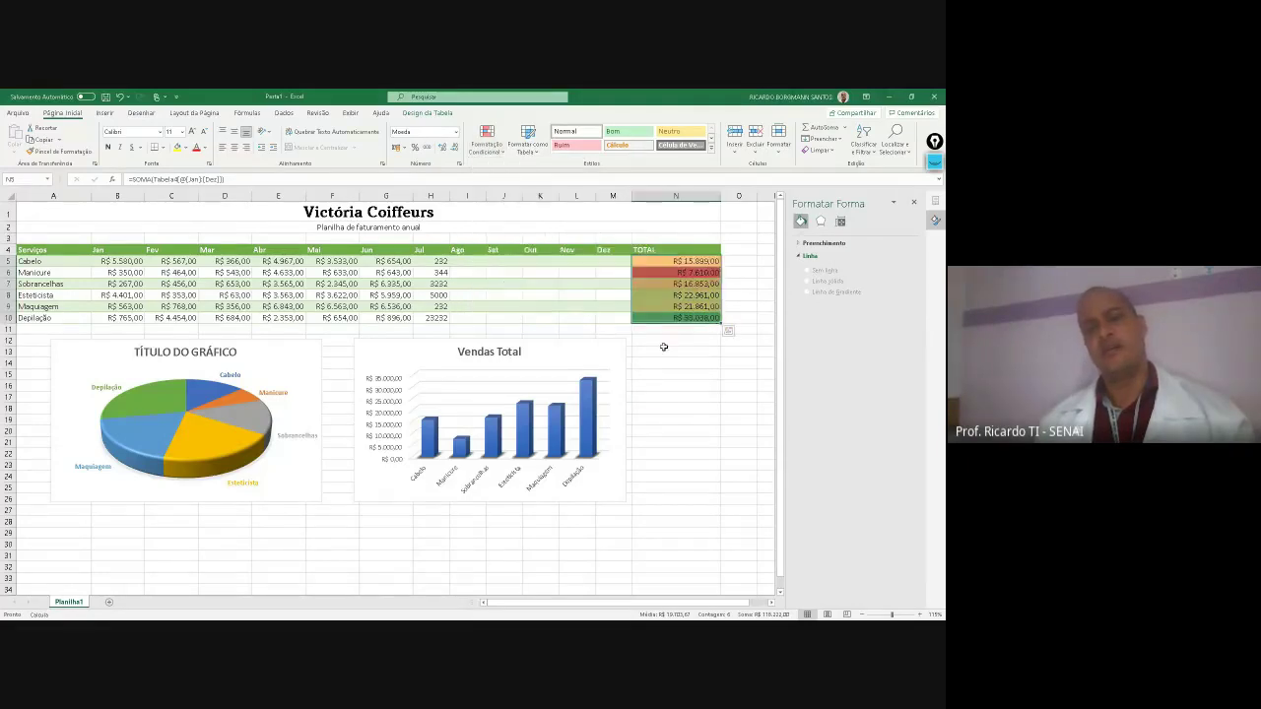
pyautogui.click(638, 397)
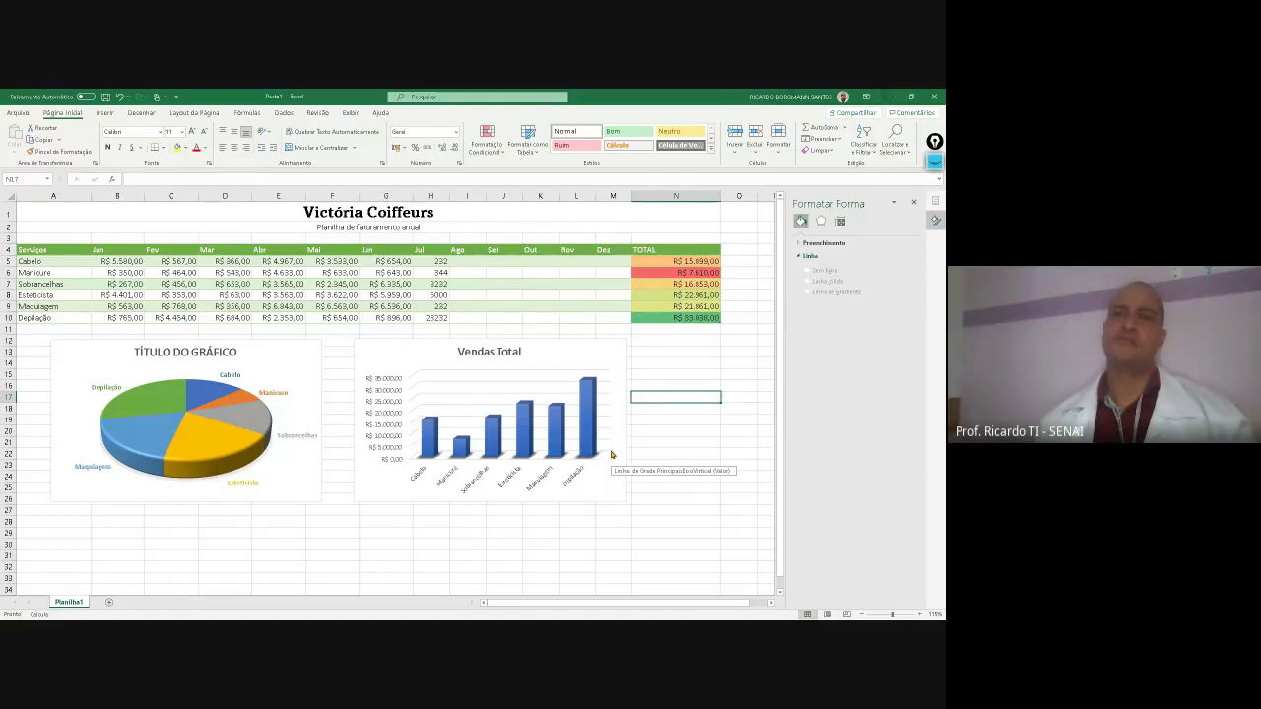
pyautogui.click(660, 420)
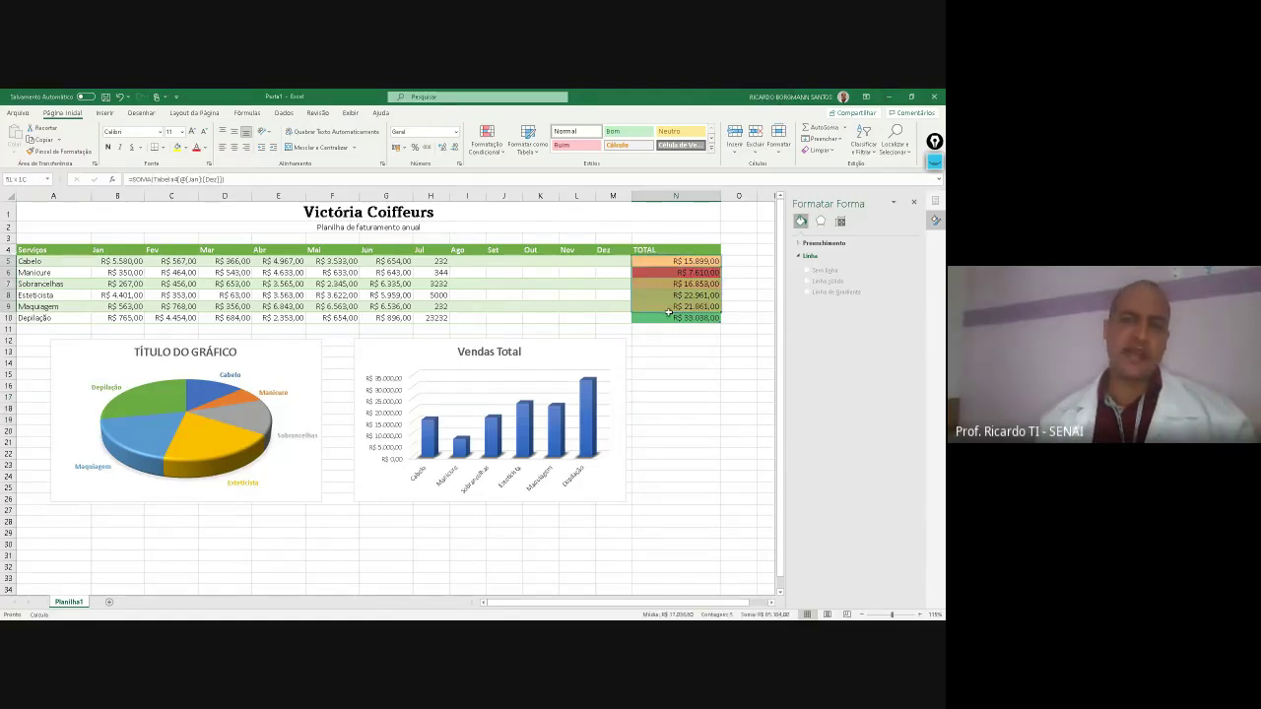
pyautogui.click(589, 414)
pyautogui.click(170, 407)
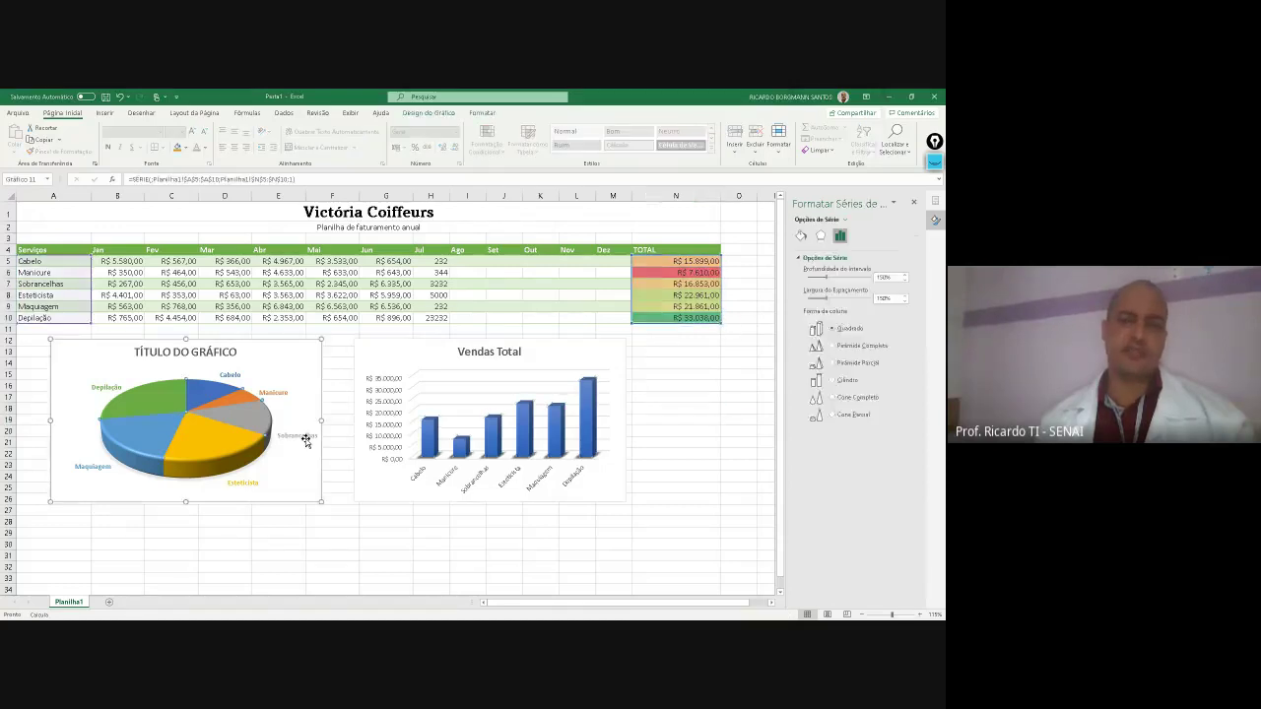
pyautogui.click(739, 397)
pyautogui.click(672, 471)
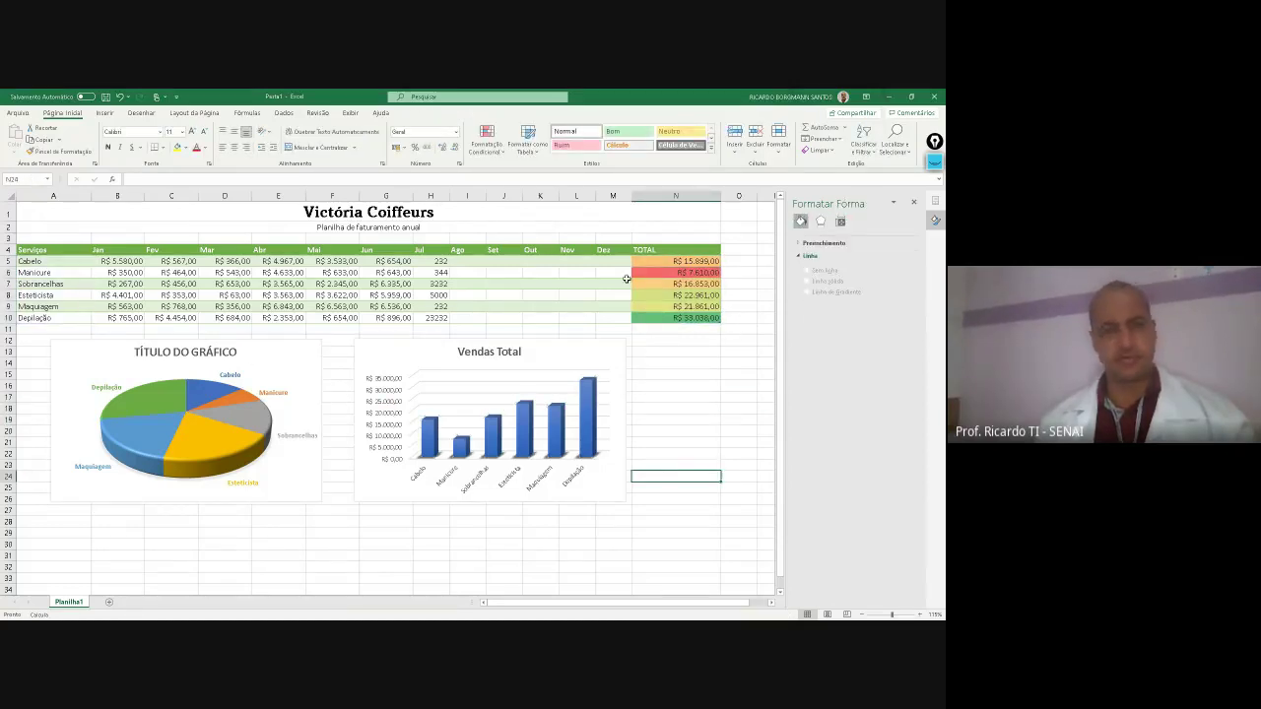
# Minimize the workbook, switch to the Google Meet call and read the latest chat messages
pyautogui.click(889, 97)
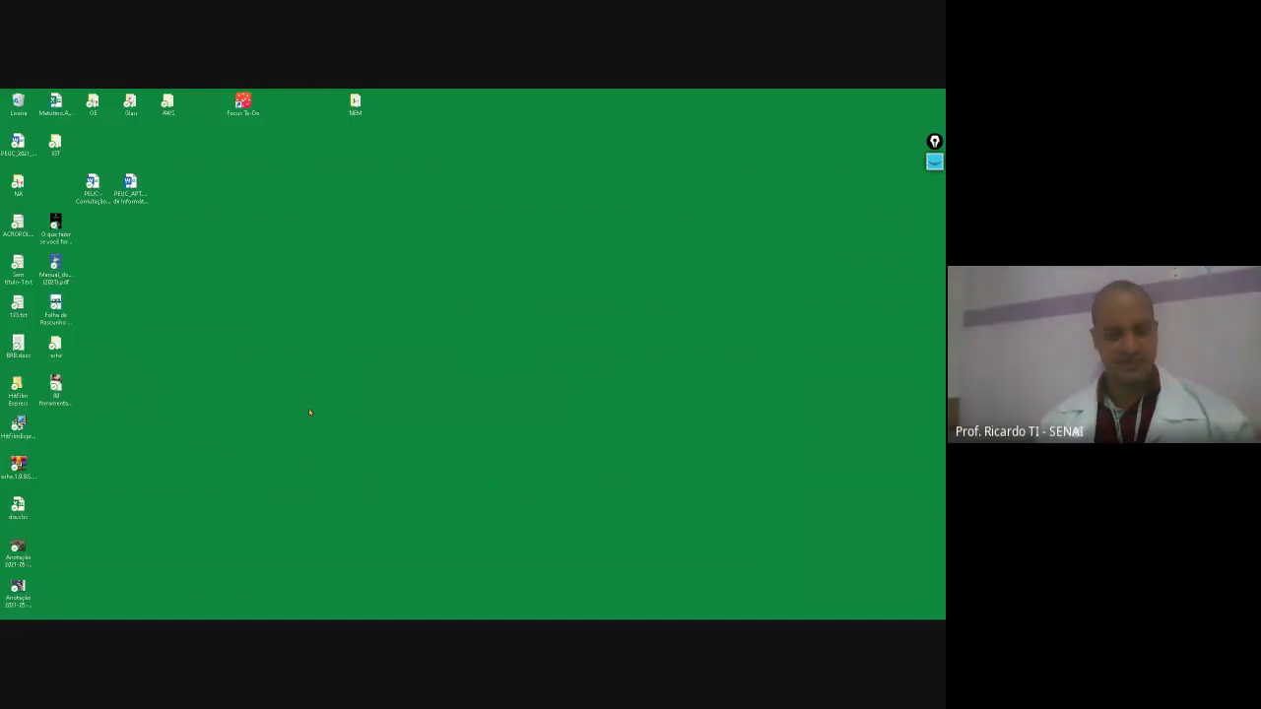
pyautogui.press('super')
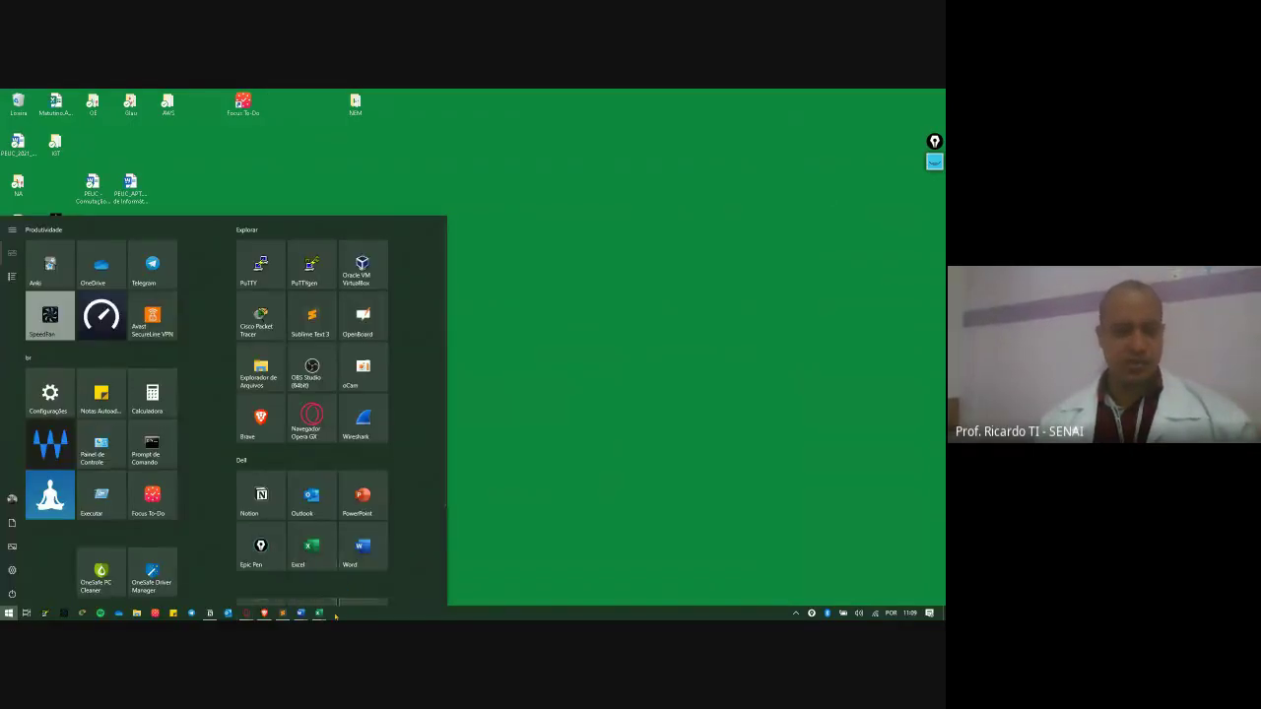
pyautogui.moveTo(245, 613)
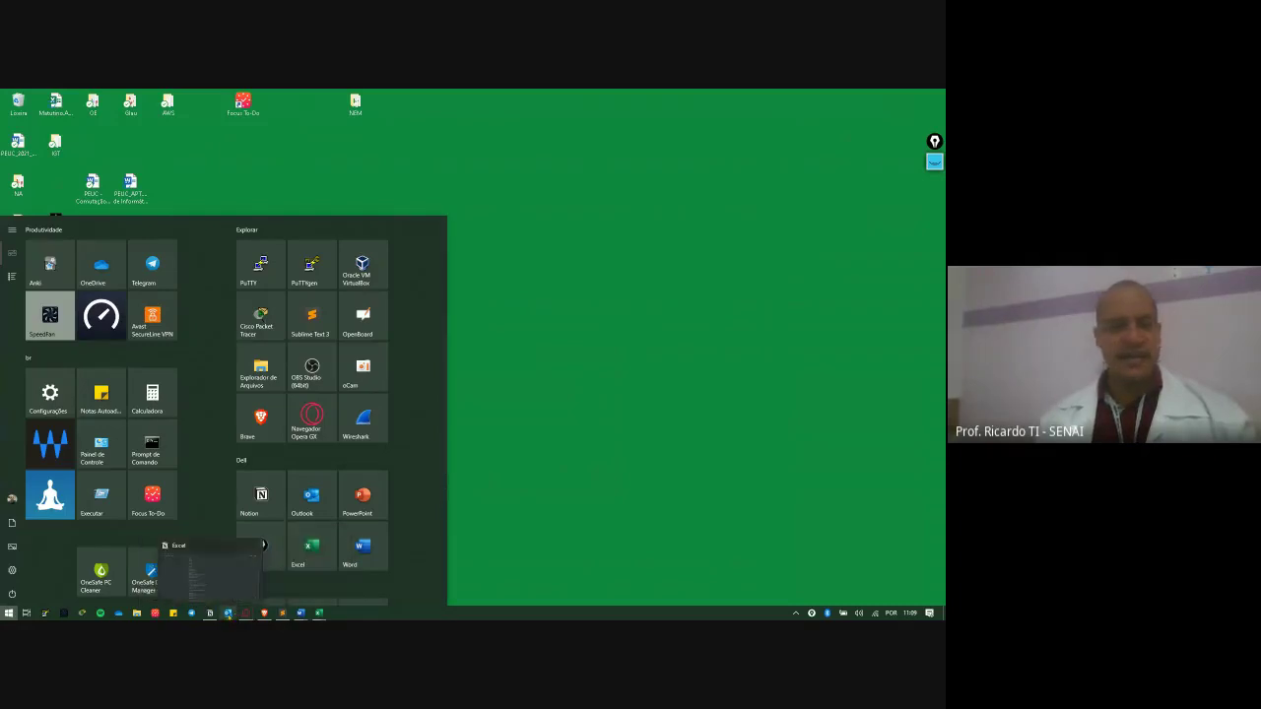
pyautogui.click(187, 572)
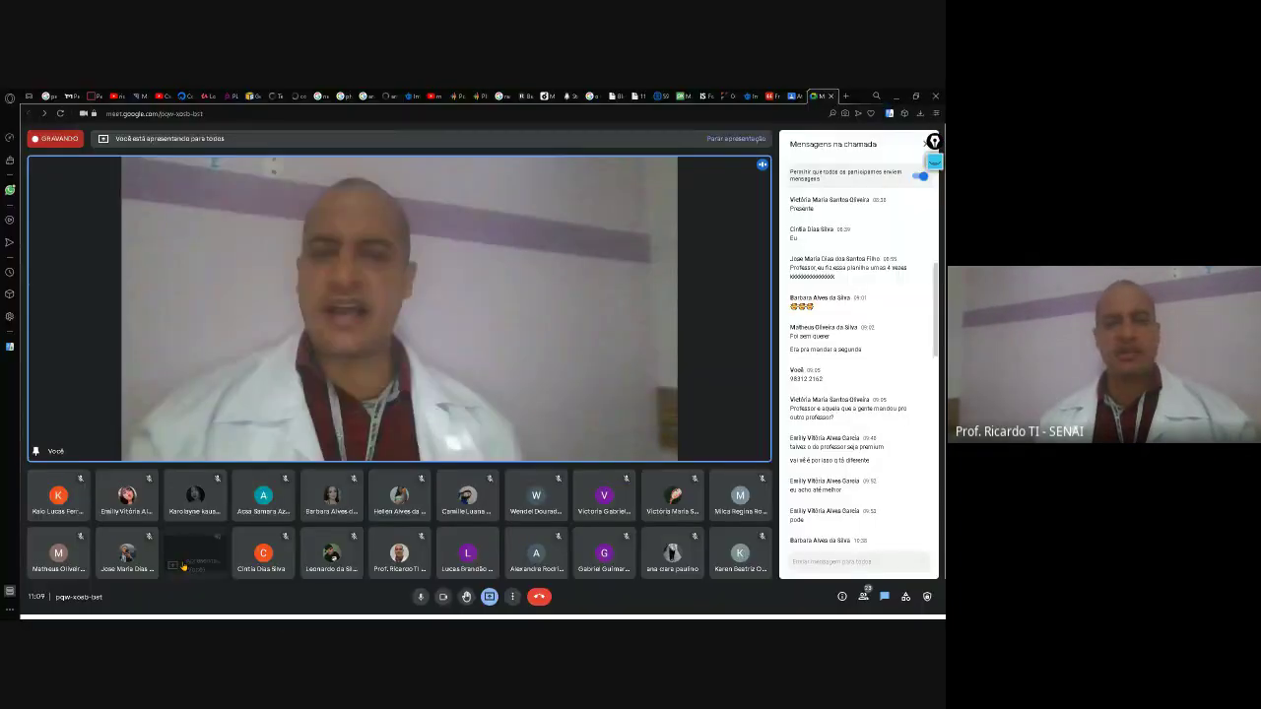
pyautogui.scroll(-10, 847, 439)
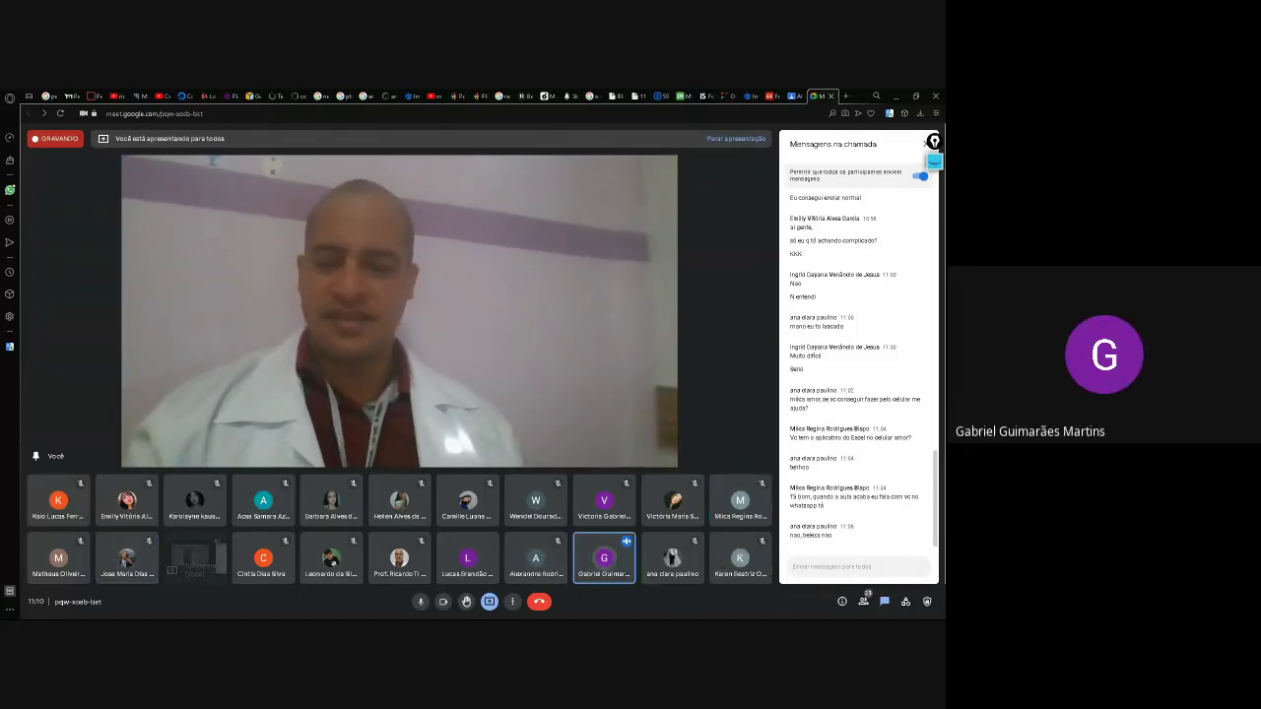
# Switch to the Matutino class workbook in Excel and display its Chamada attendance sheet
pyautogui.press('super')
pyautogui.moveTo(318, 614)
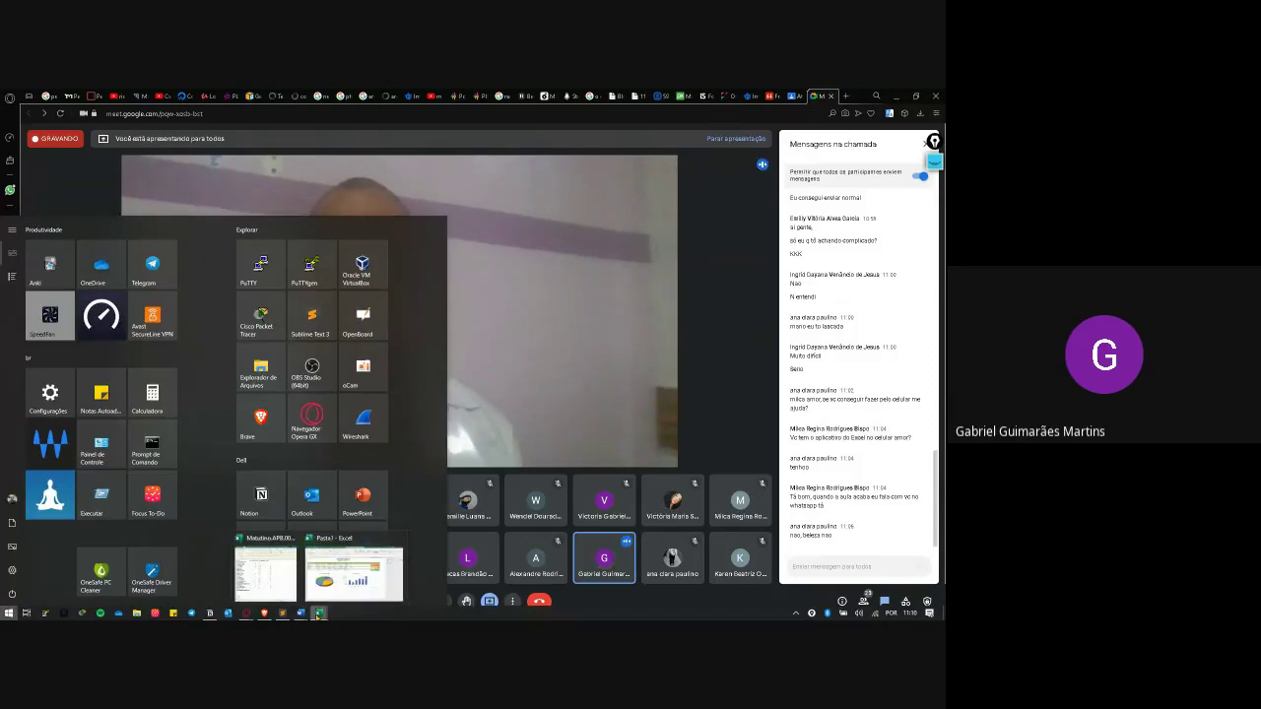
pyautogui.click(264, 573)
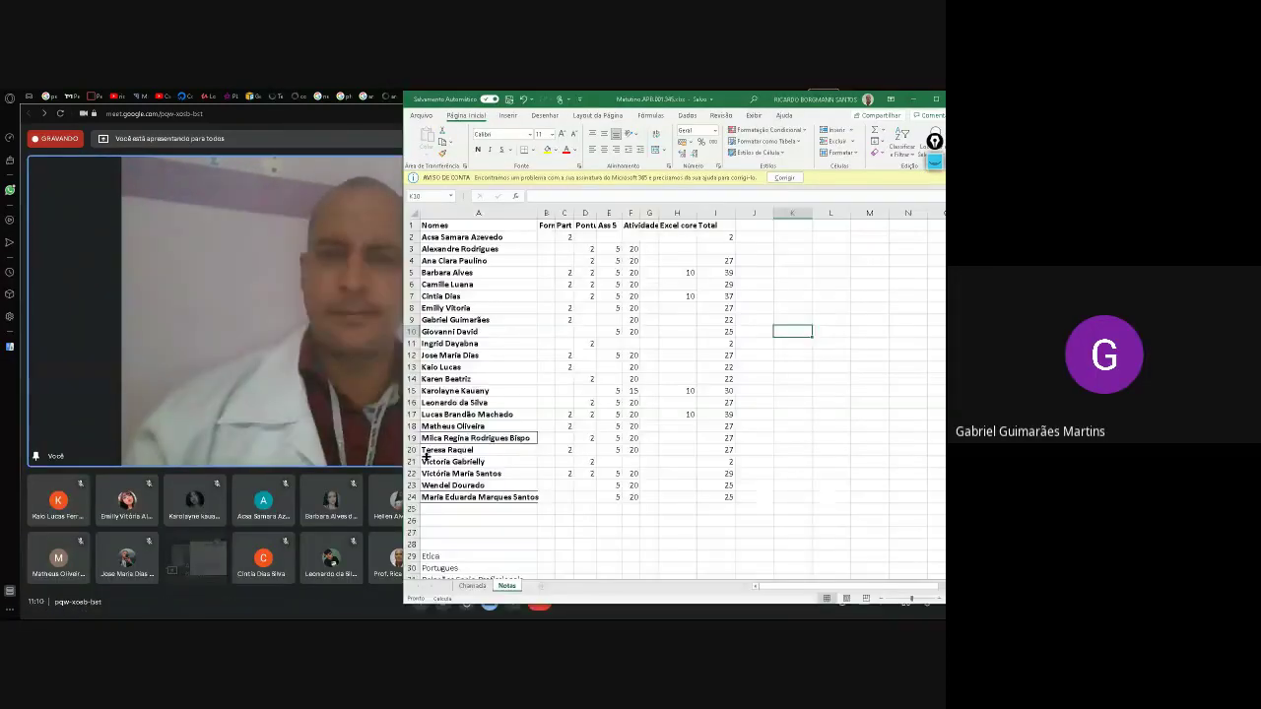
pyautogui.click(472, 586)
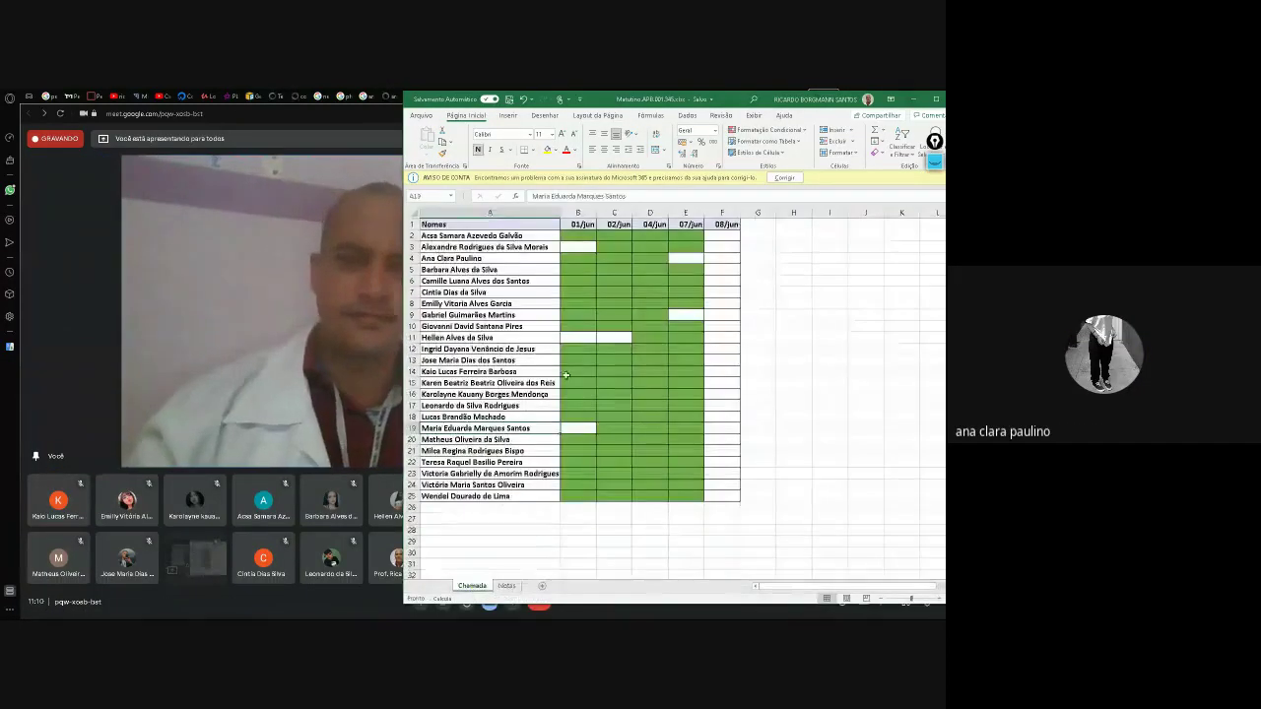
# Copy the green-filled attendance cell D13 into the blank 07/jun cells E9 and E4
pyautogui.hotkey('ctrl', 'c')
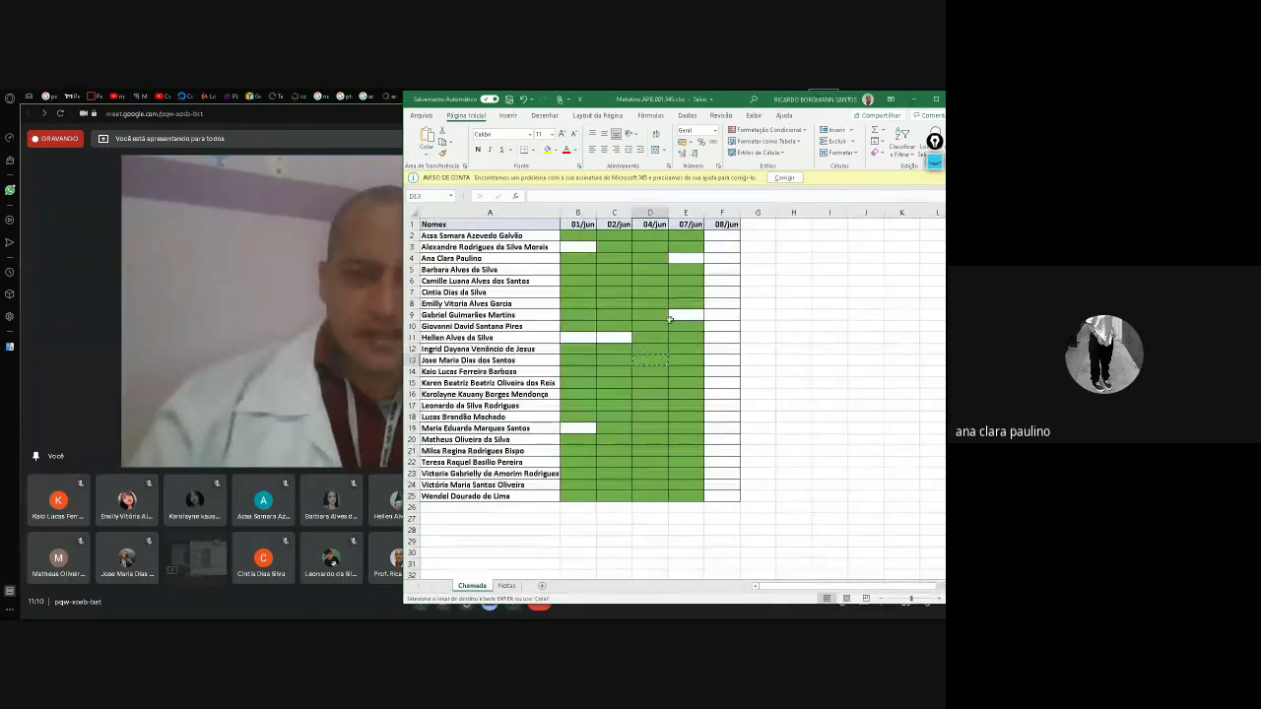
pyautogui.click(696, 313)
pyautogui.hotkey('ctrl', 'v')
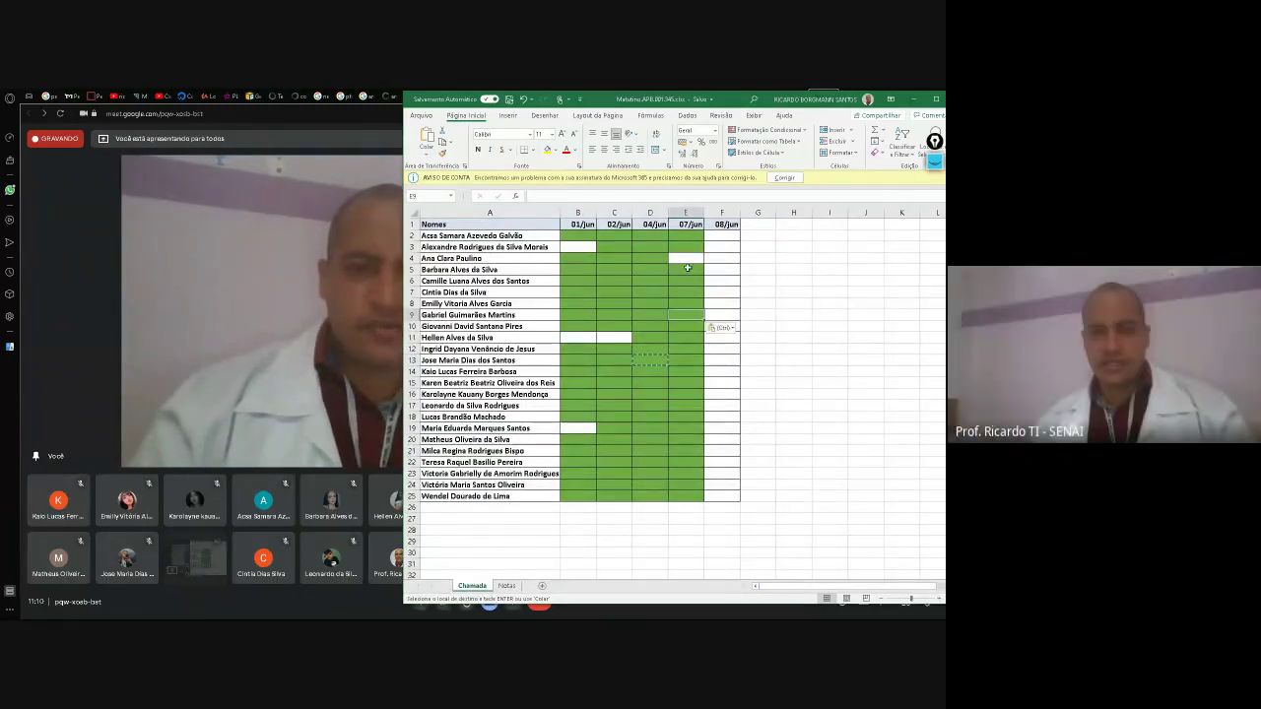
pyautogui.click(685, 258)
pyautogui.hotkey('ctrl', 'v')
pyautogui.click(676, 322)
pyautogui.hotkey('ctrl', 'v')
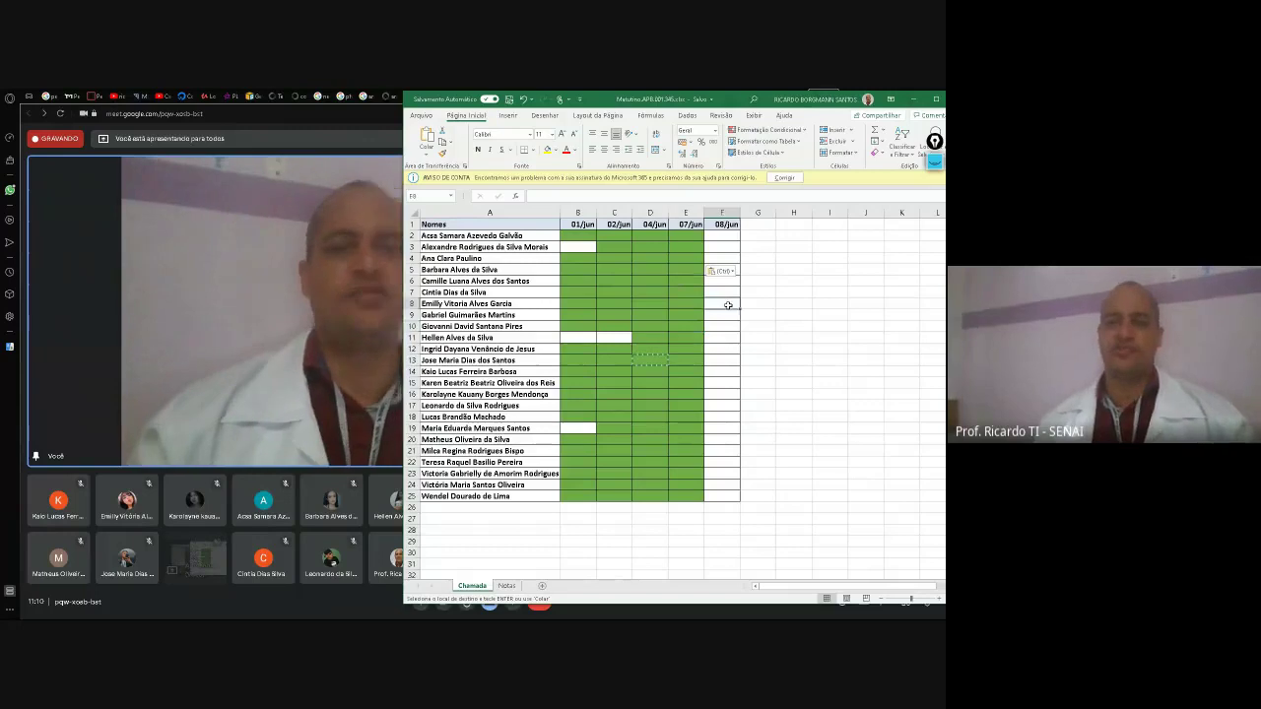
# Review the empty 08/jun attendance column, then minimize the workbook to return to the Google Meet call
pyautogui.click(793, 315)
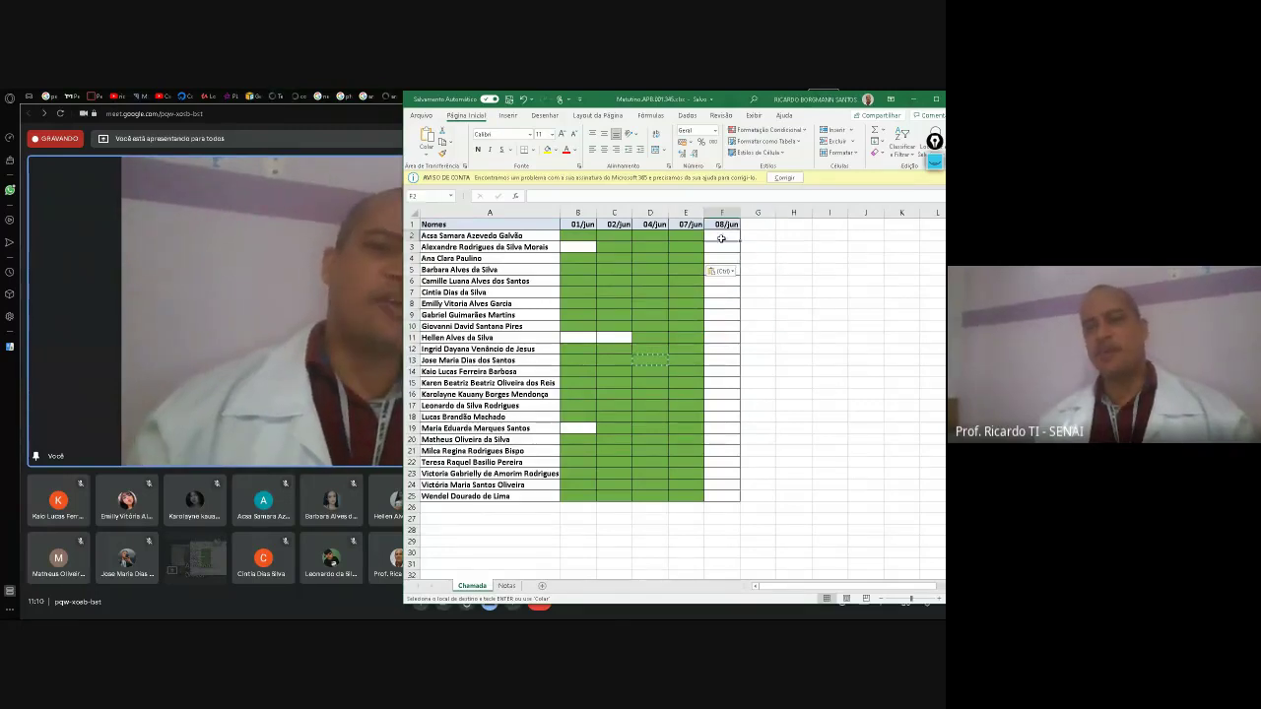
pyautogui.moveTo(722, 247); pyautogui.dragTo(717, 492)
pyautogui.click(758, 394)
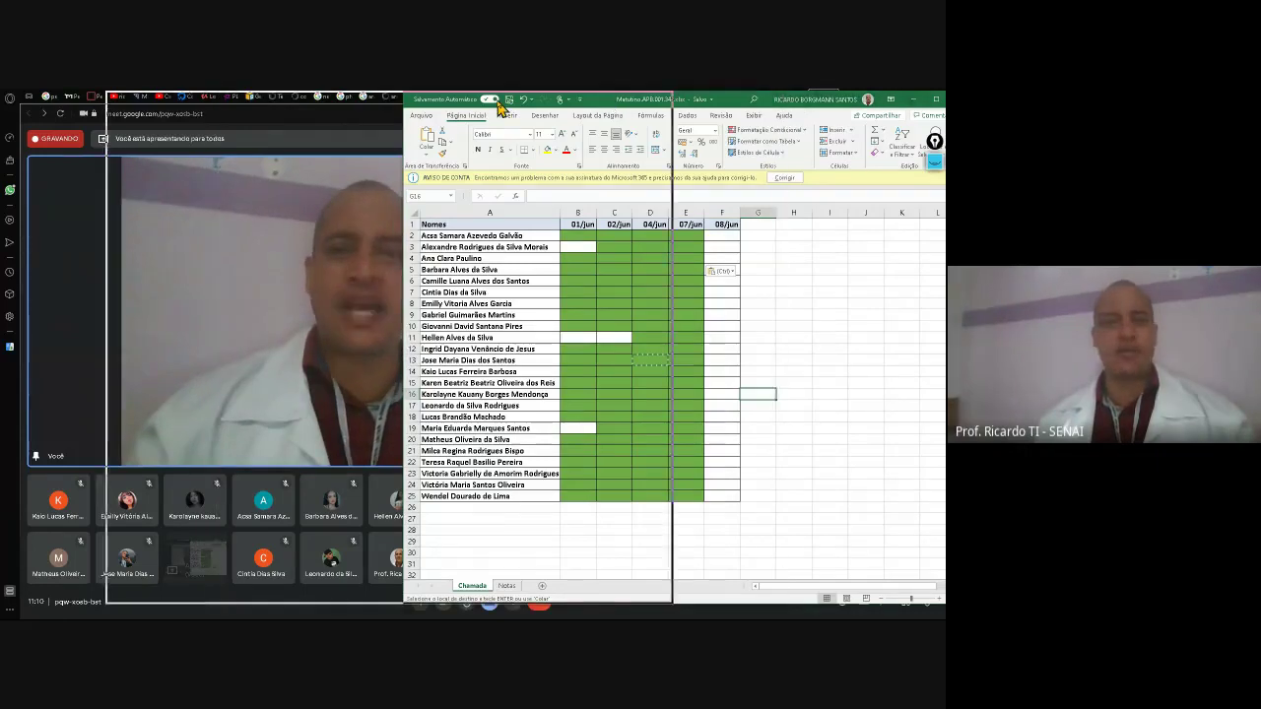
pyautogui.moveTo(793, 105); pyautogui.dragTo(495, 105)
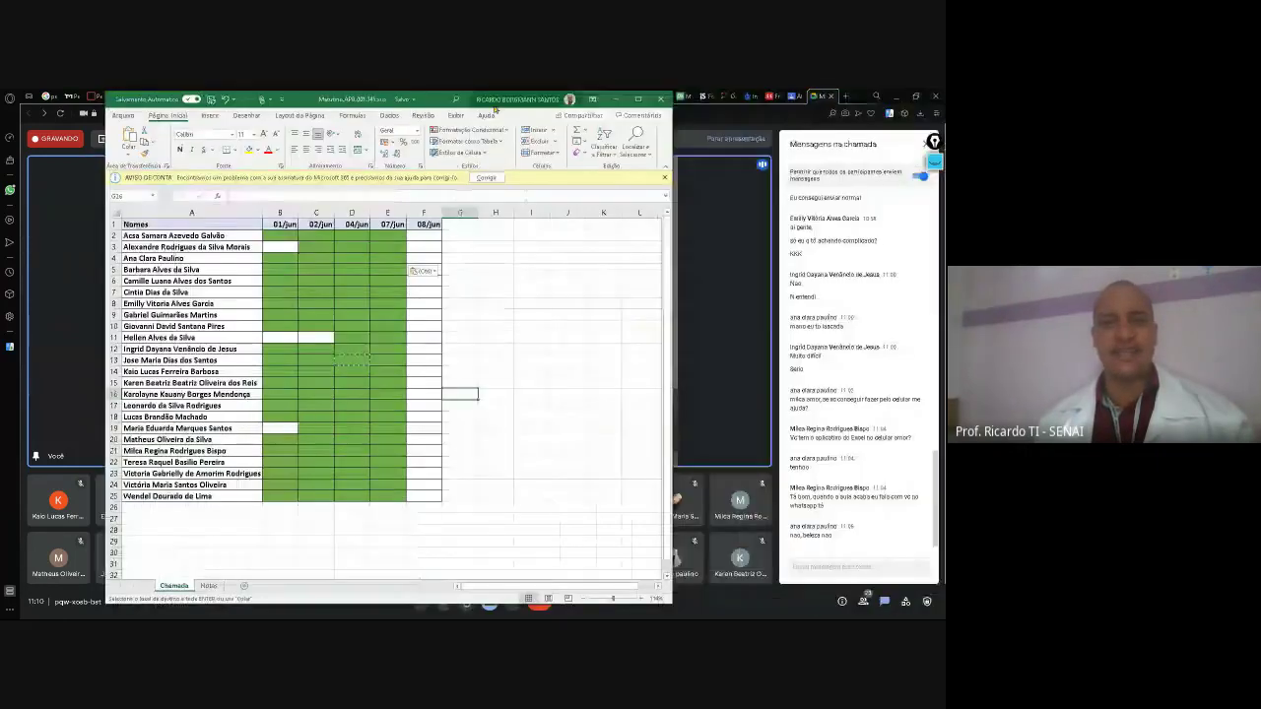
pyautogui.click(613, 99)
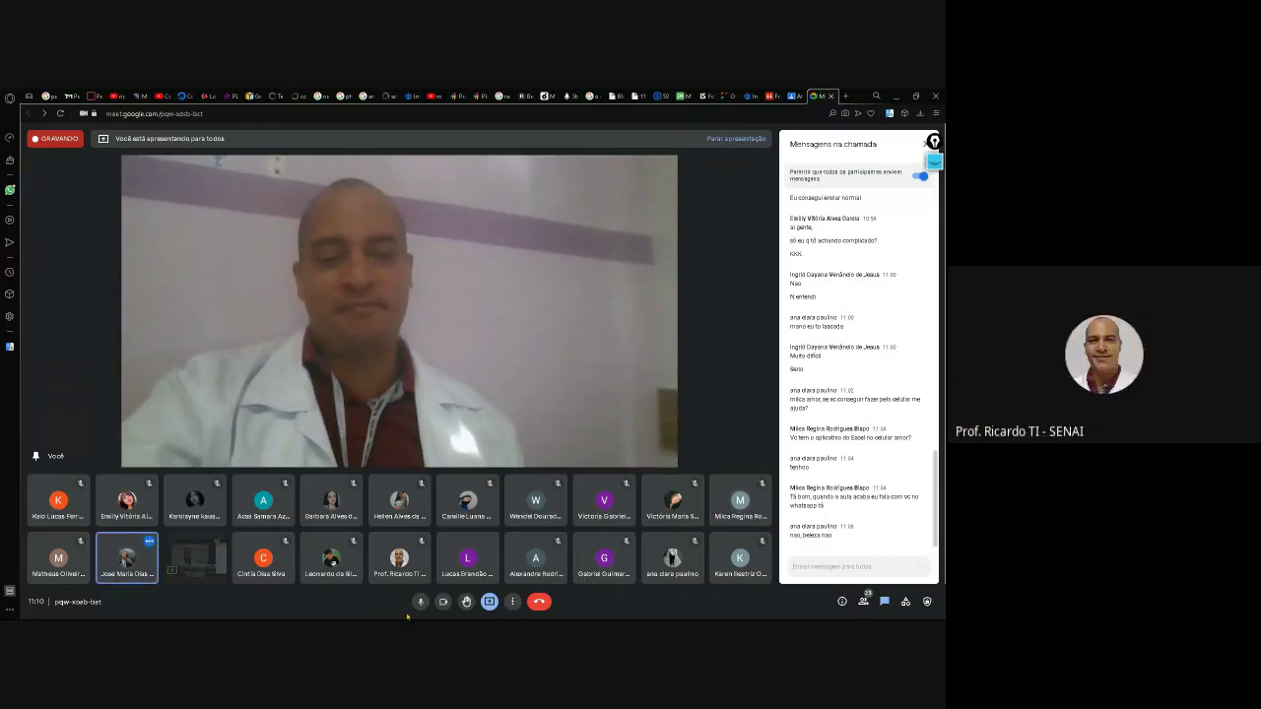
# Switch to the Brave browser and open the bookmarked TOTVS education portal login page in a new tab
pyautogui.press('super')
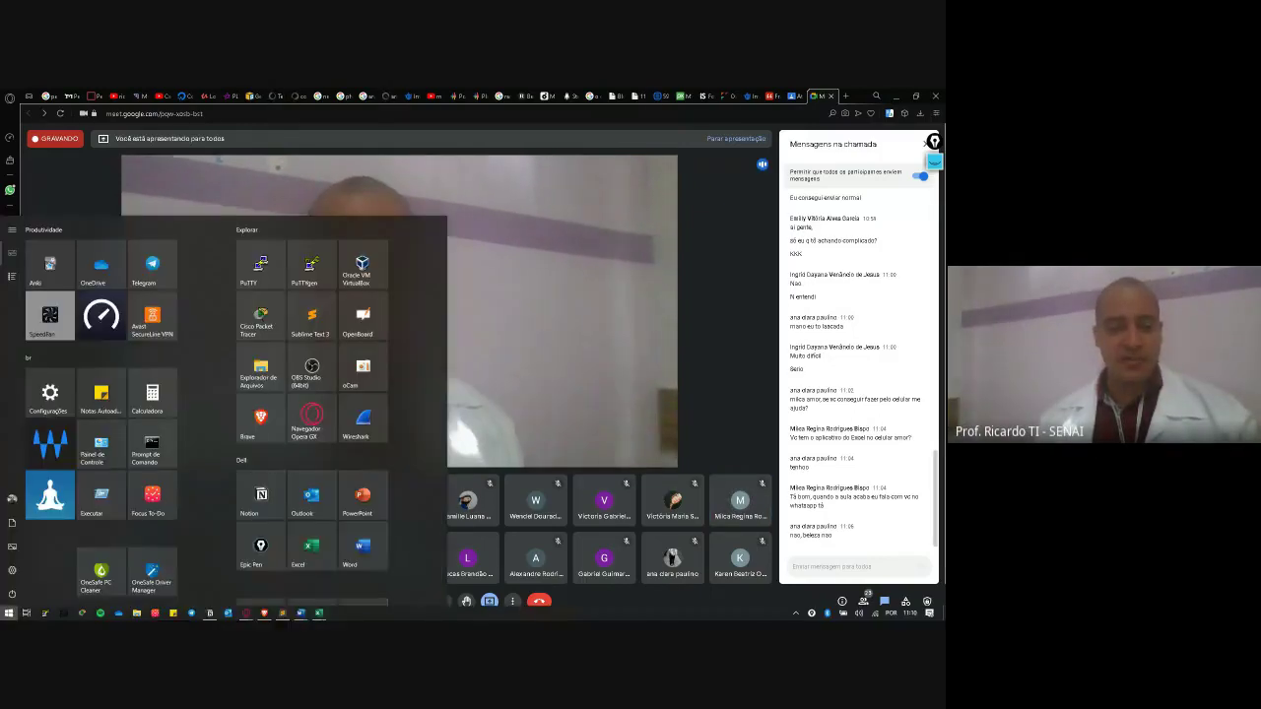
pyautogui.click(312, 419)
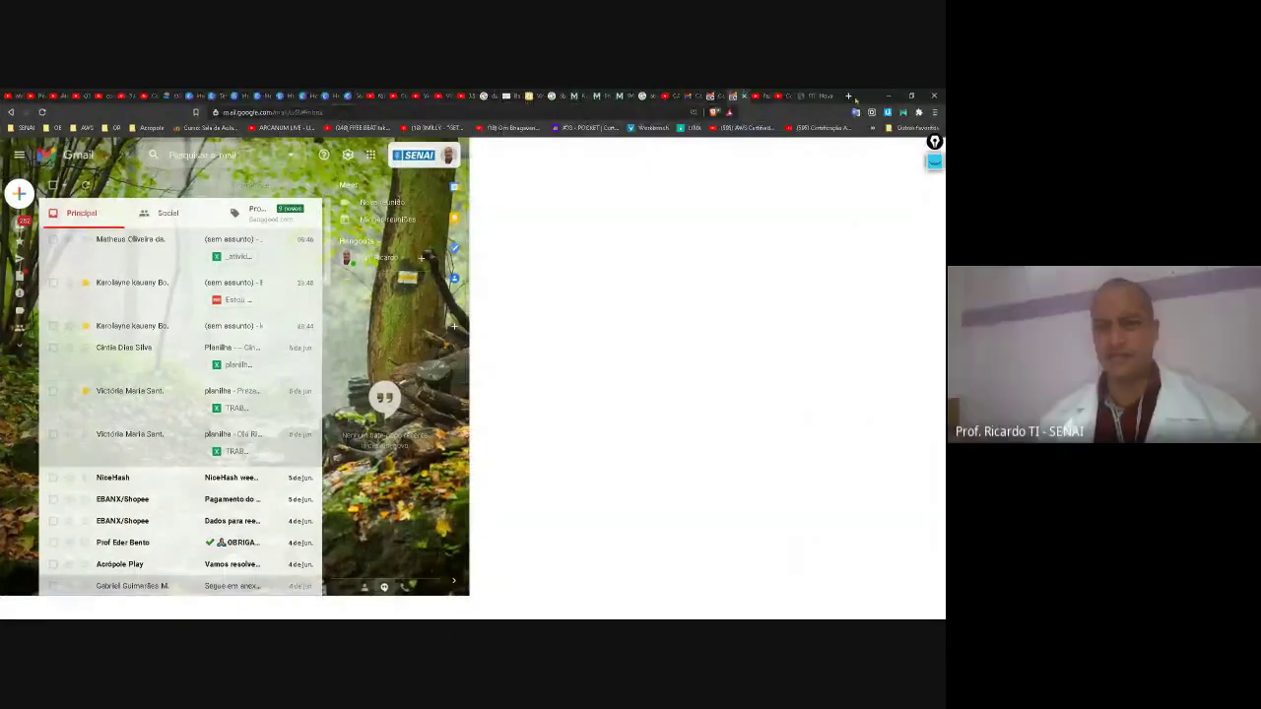
pyautogui.hotkey('ctrl', 't')
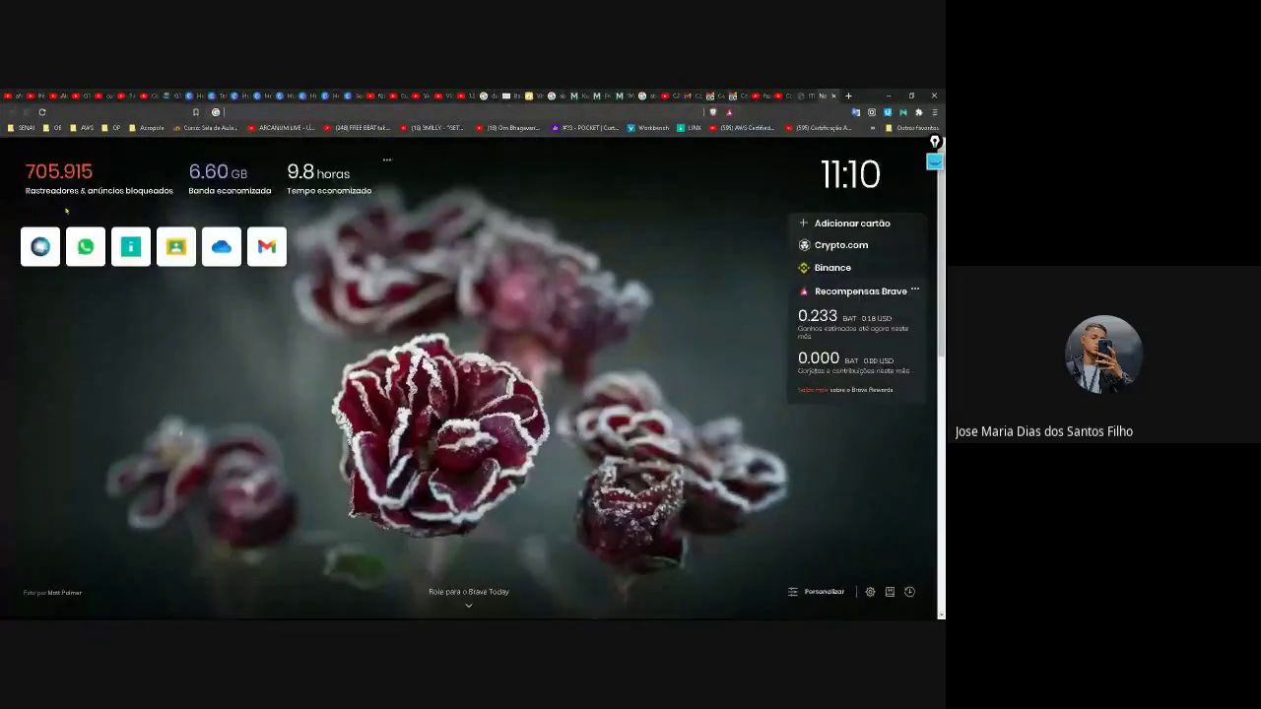
pyautogui.click(24, 129)
pyautogui.click(54, 247)
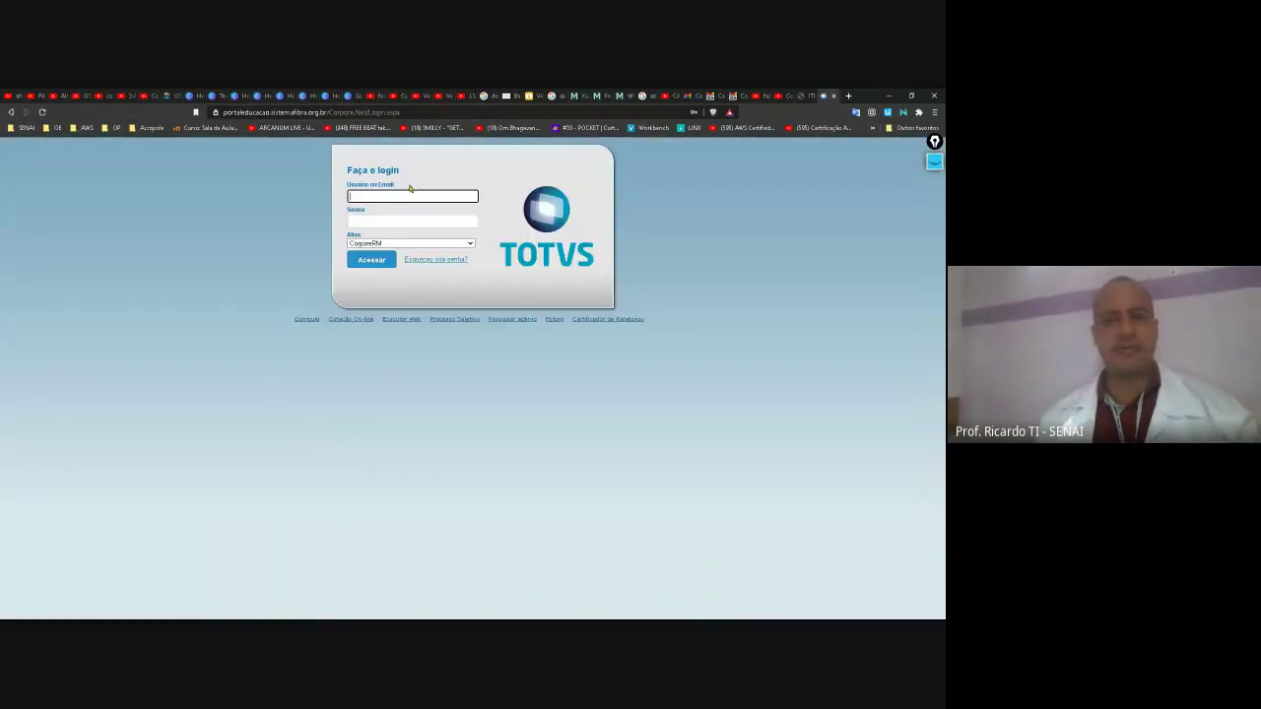
# Fill in the saved username and password and sign in to the TOTVS portal
pyautogui.click(408, 196)
pyautogui.click(380, 274)
pyautogui.click(371, 259)
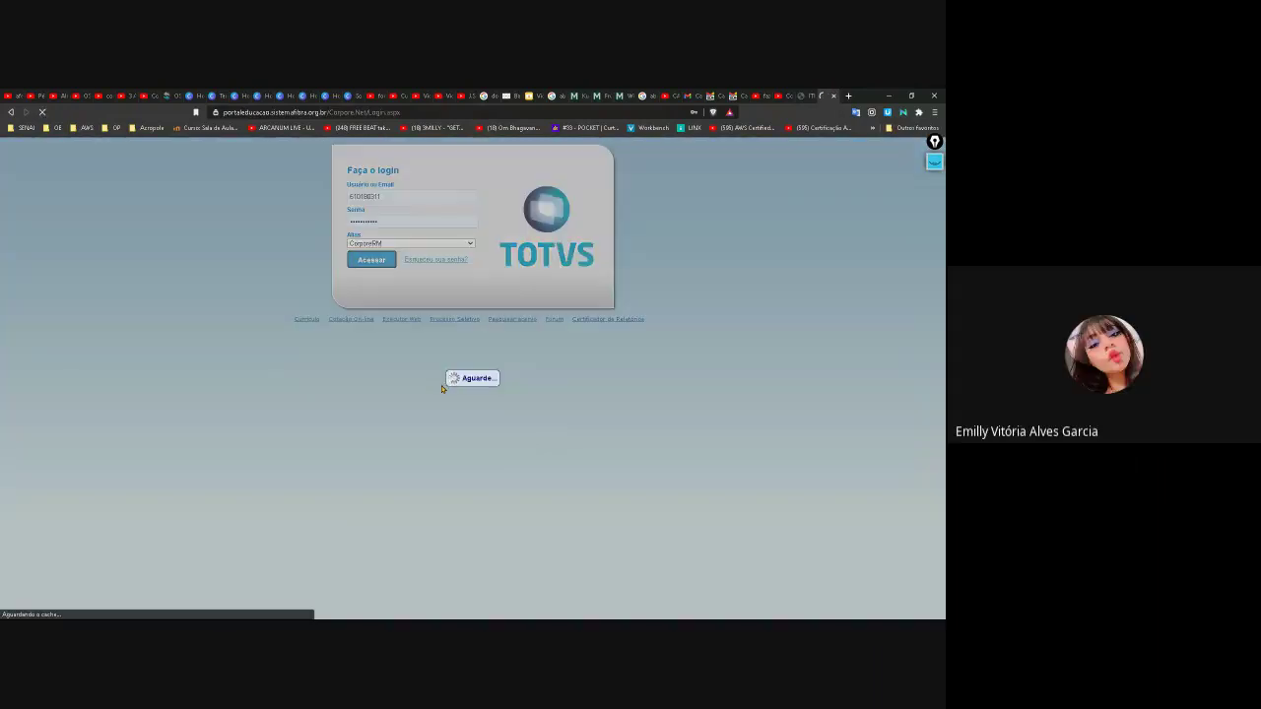